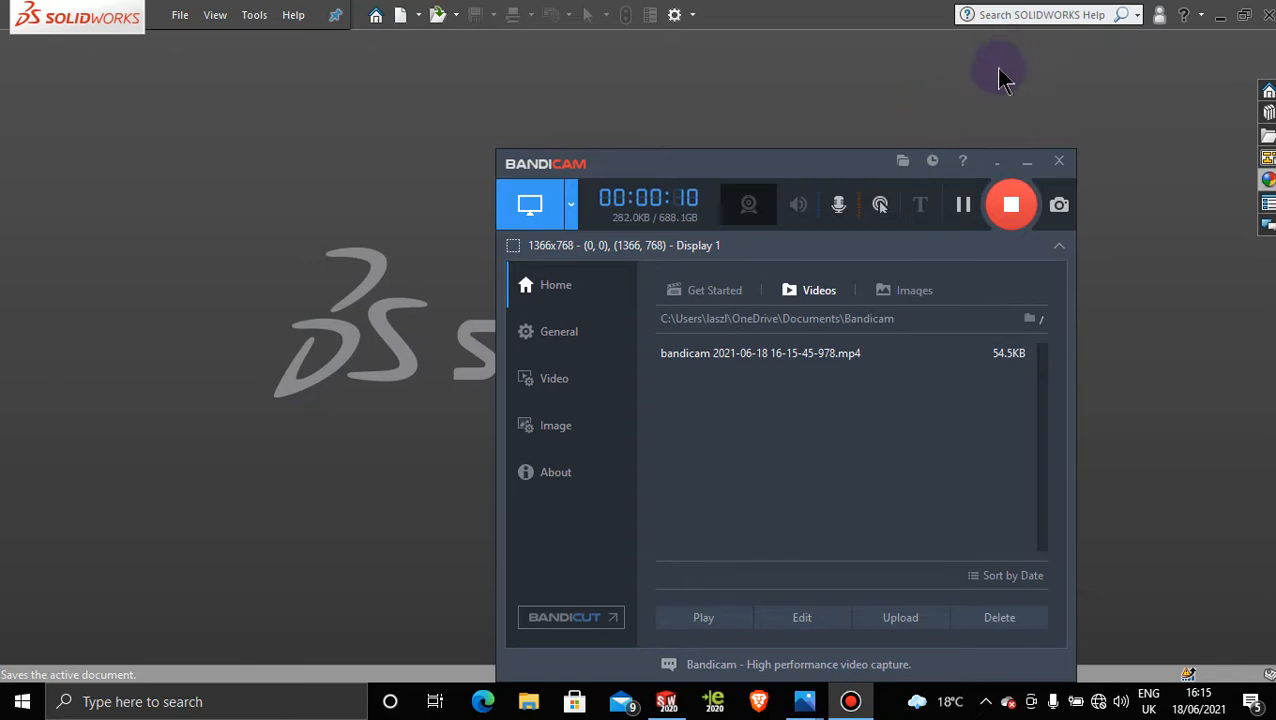
Step: Examine the roof, rear window and rear quarter of the red Corvette in the rear three-quarter reference photo
{"action": "left_click", "coordinate": [1030, 163]}
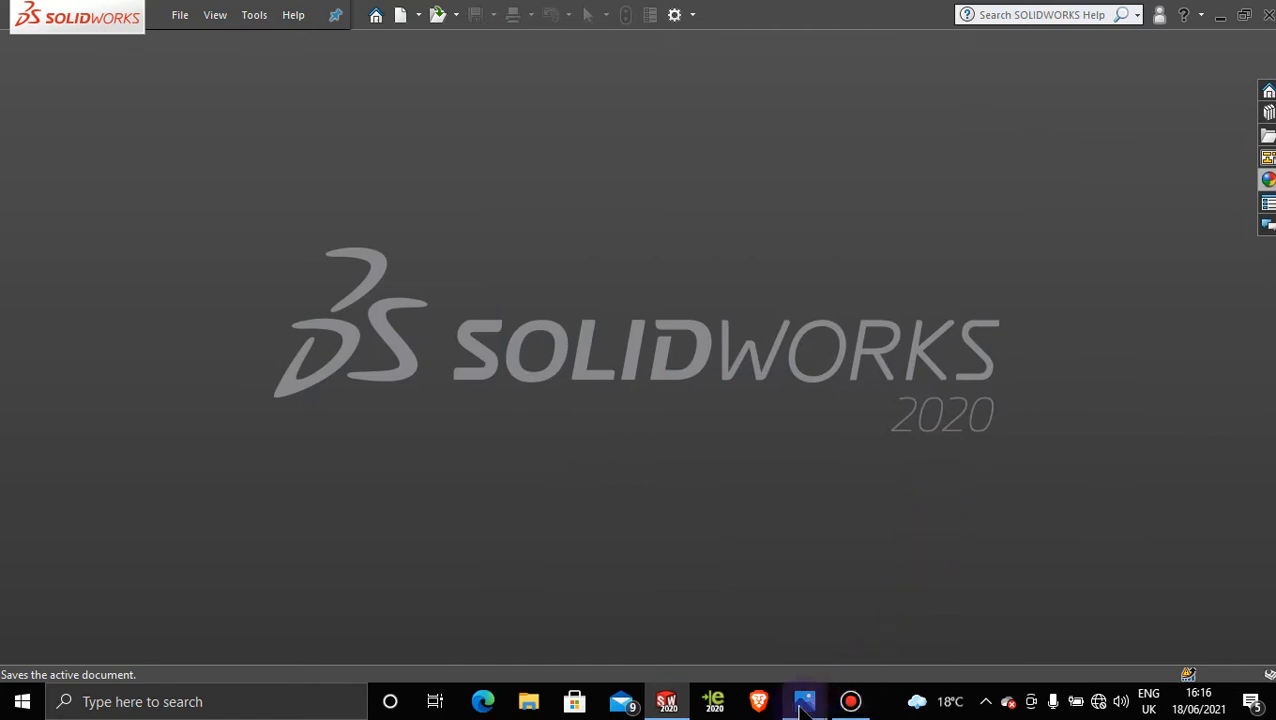
{"action": "mouse_move", "coordinate": [800, 710]}
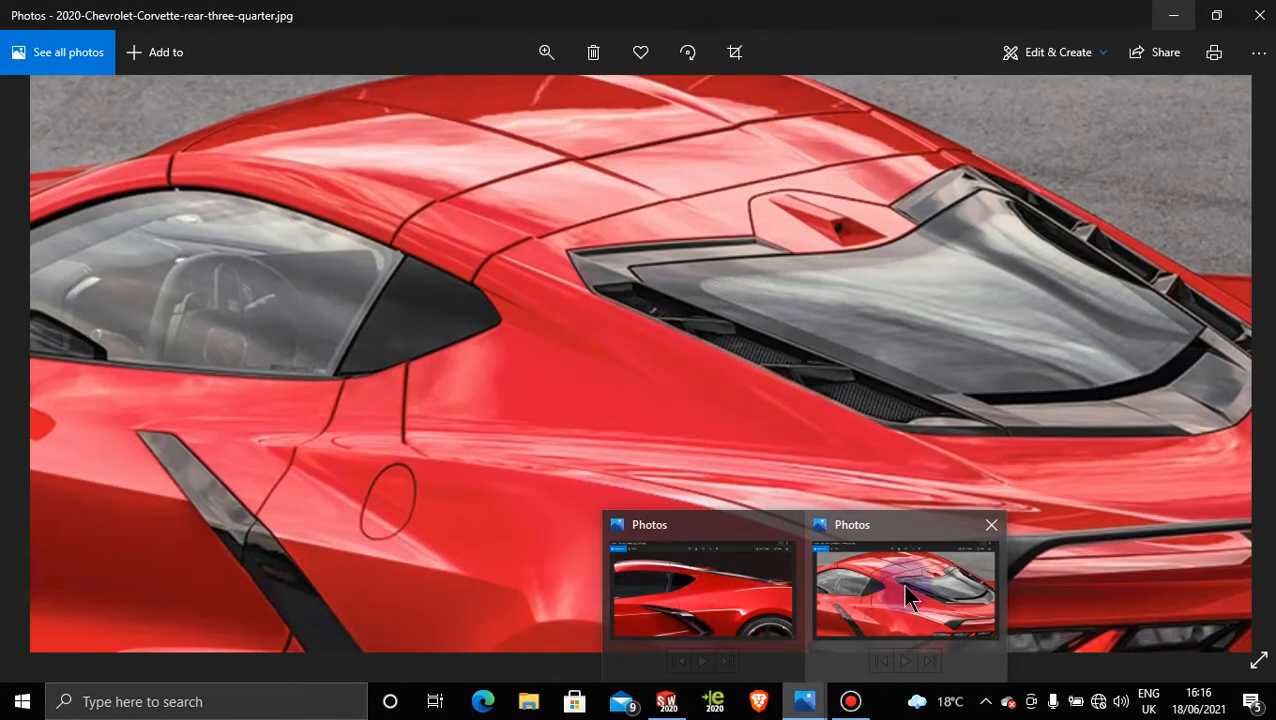
{"action": "left_click", "coordinate": [902, 584]}
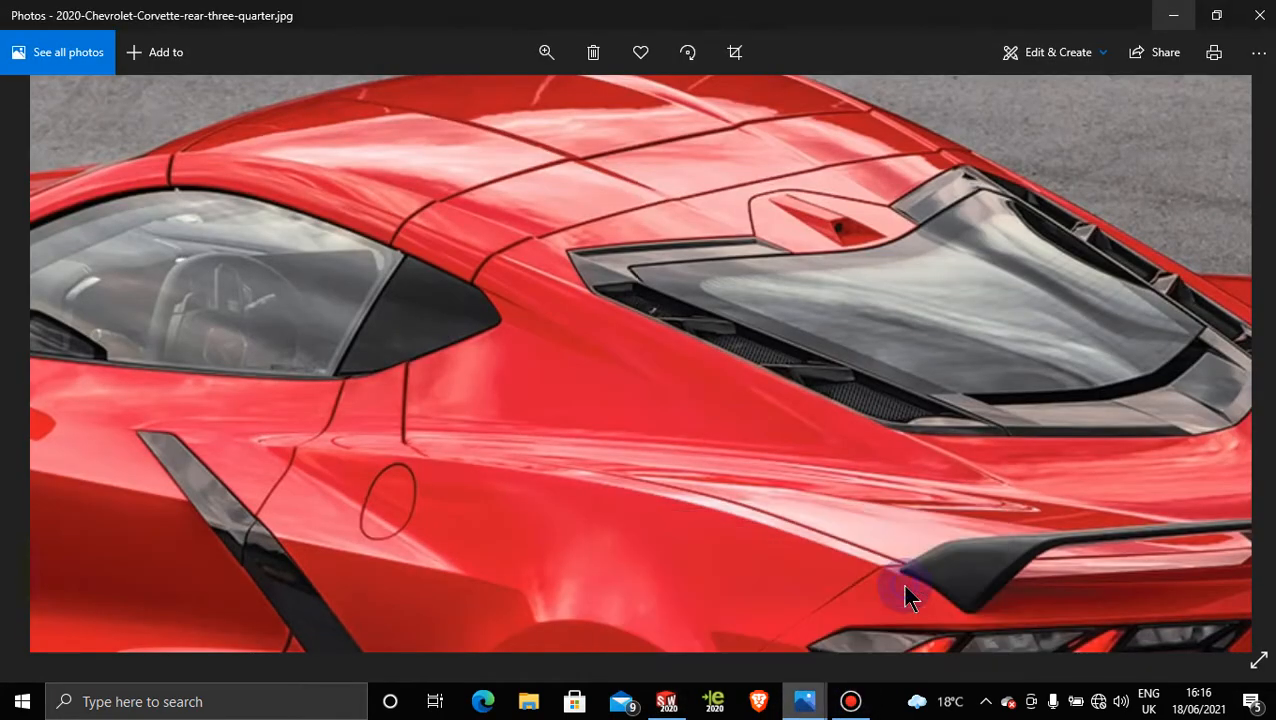
{"action": "left_click", "coordinate": [544, 56]}
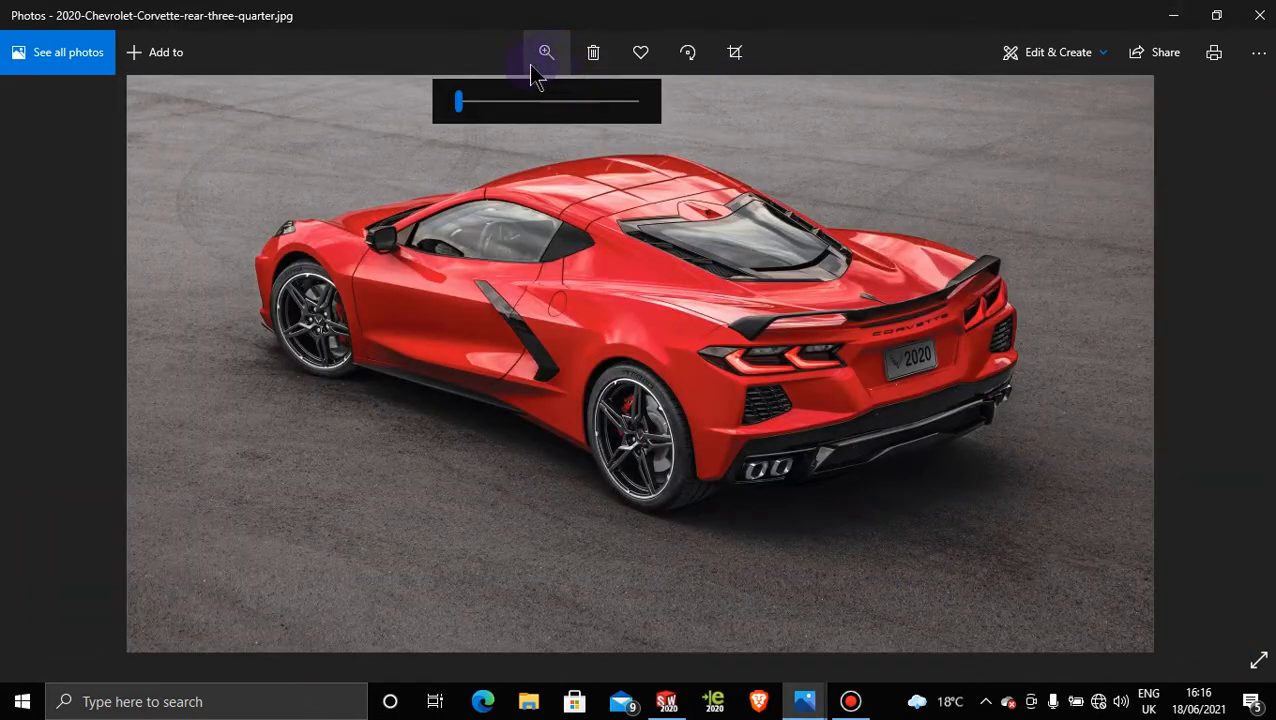
{"action": "left_click_drag", "start_coordinate": [458, 101], "coordinate": [508, 103]}
{"action": "left_click_drag", "start_coordinate": [537, 219], "coordinate": [734, 508]}
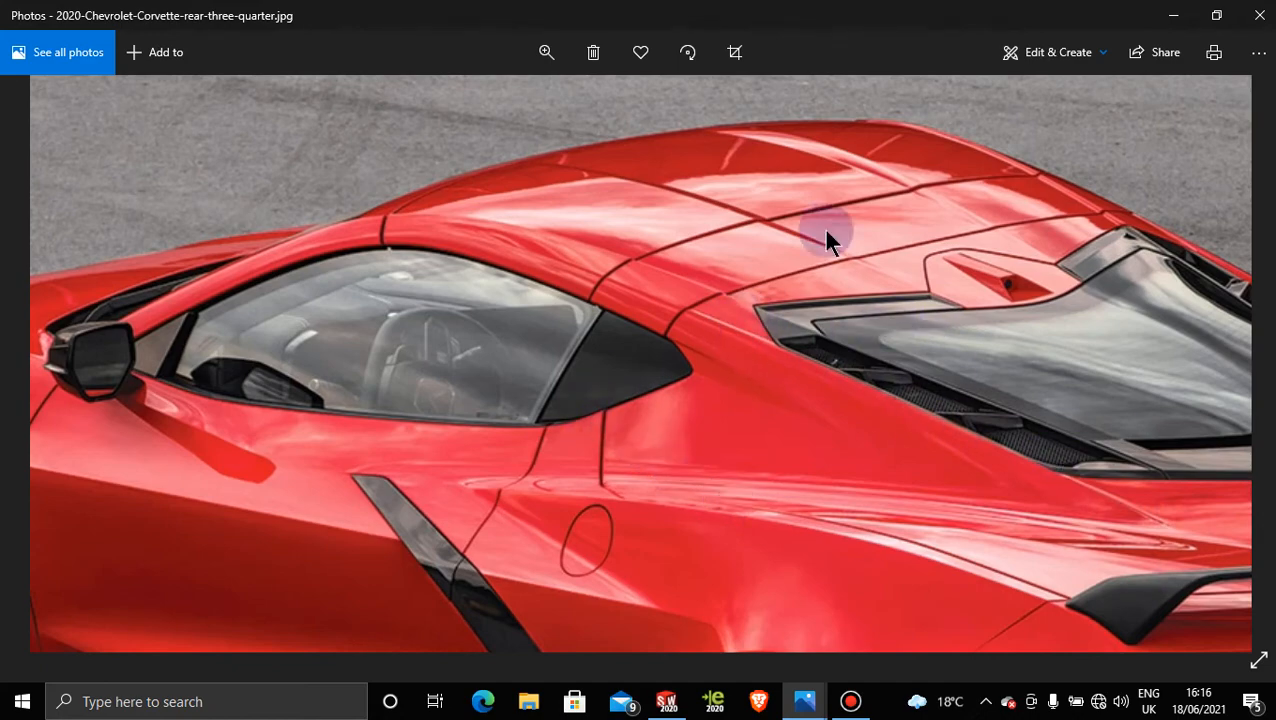
{"action": "scroll", "coordinate": [1027, 436], "scroll_direction": "down", "scroll_amount": 5}
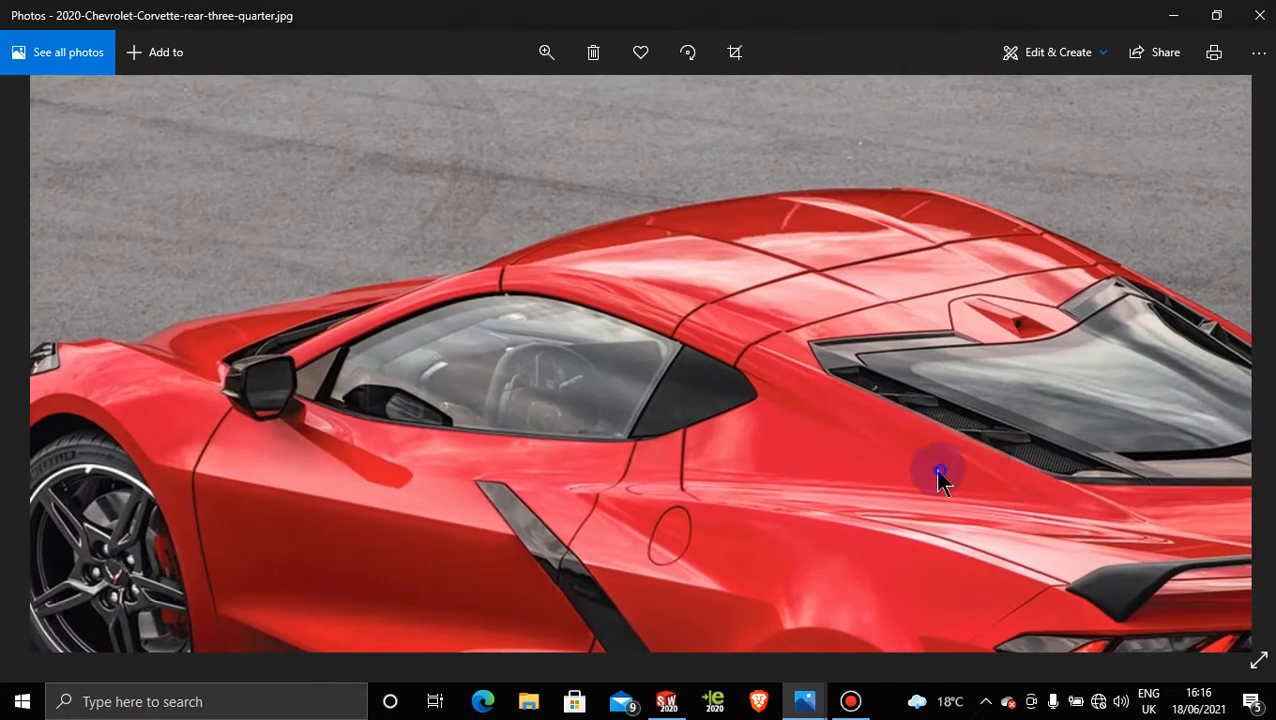
{"action": "left_click_drag", "start_coordinate": [934, 469], "coordinate": [788, 397]}
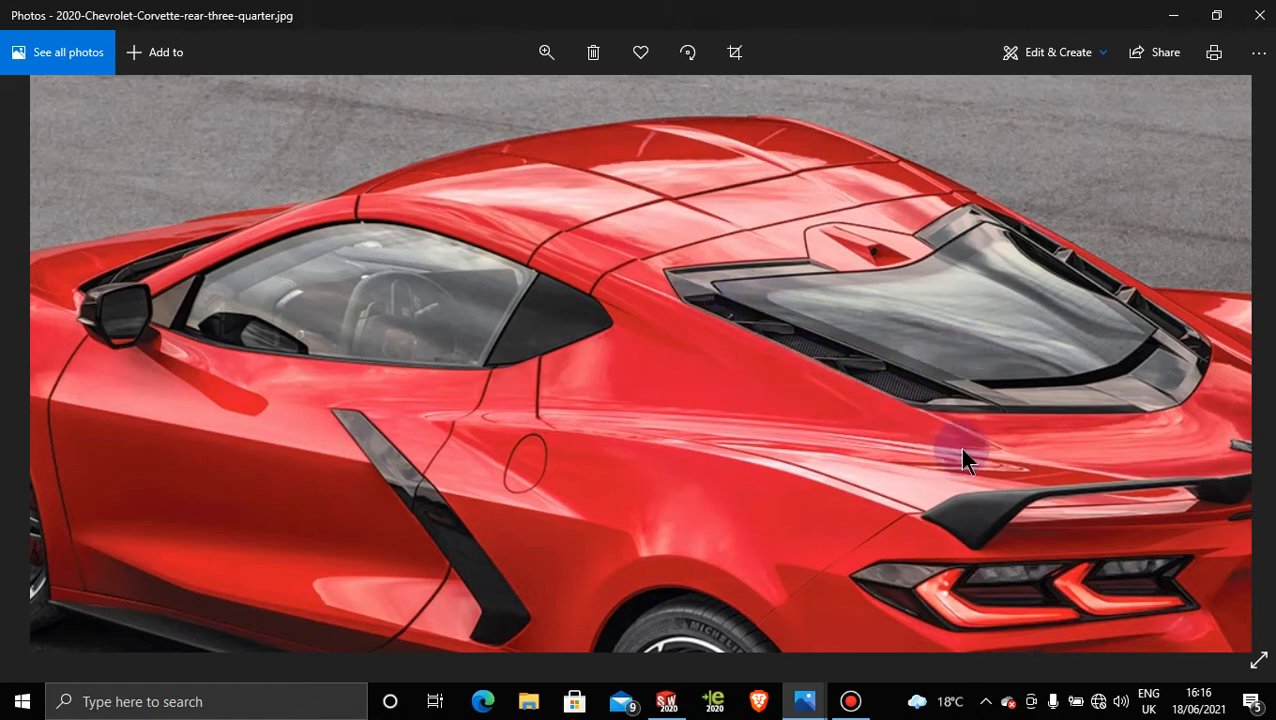
{"action": "left_click", "coordinate": [1172, 15]}
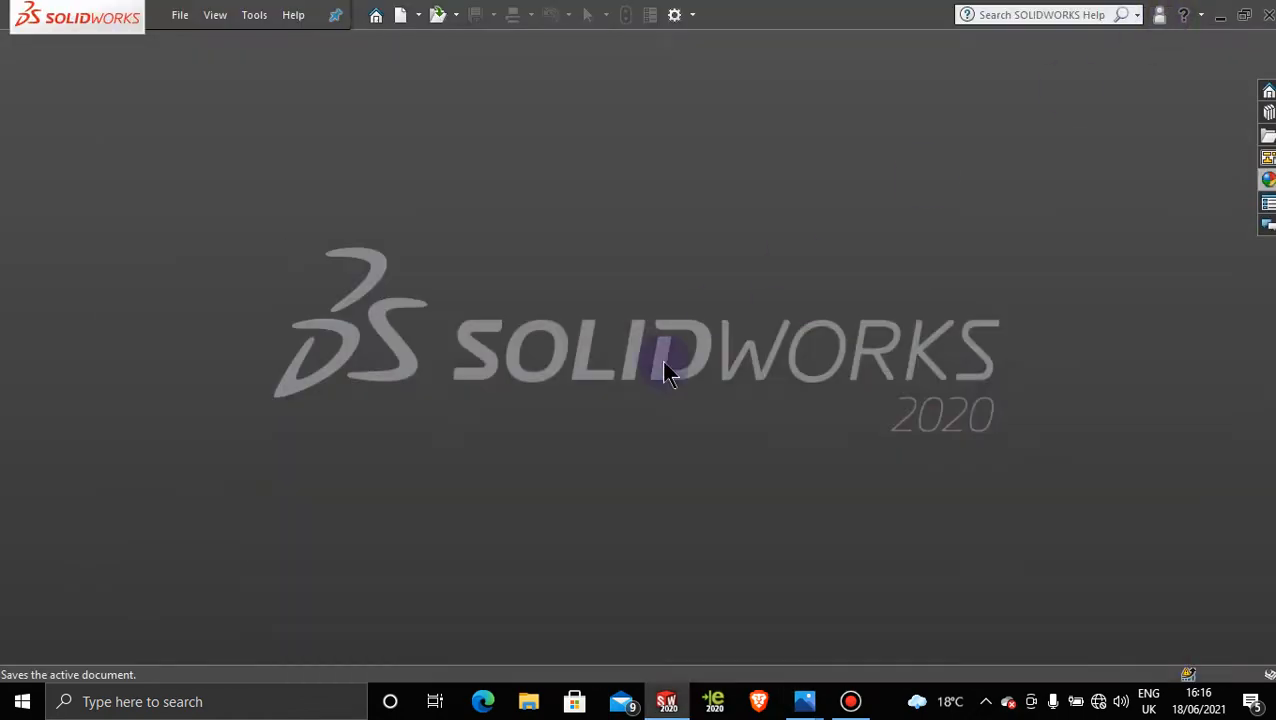
Step: Switch to SOLIDWORKS and open the c8 corvette part from the Desktop folder
{"action": "left_click", "coordinate": [459, 15]}
{"action": "left_click", "coordinate": [472, 39]}
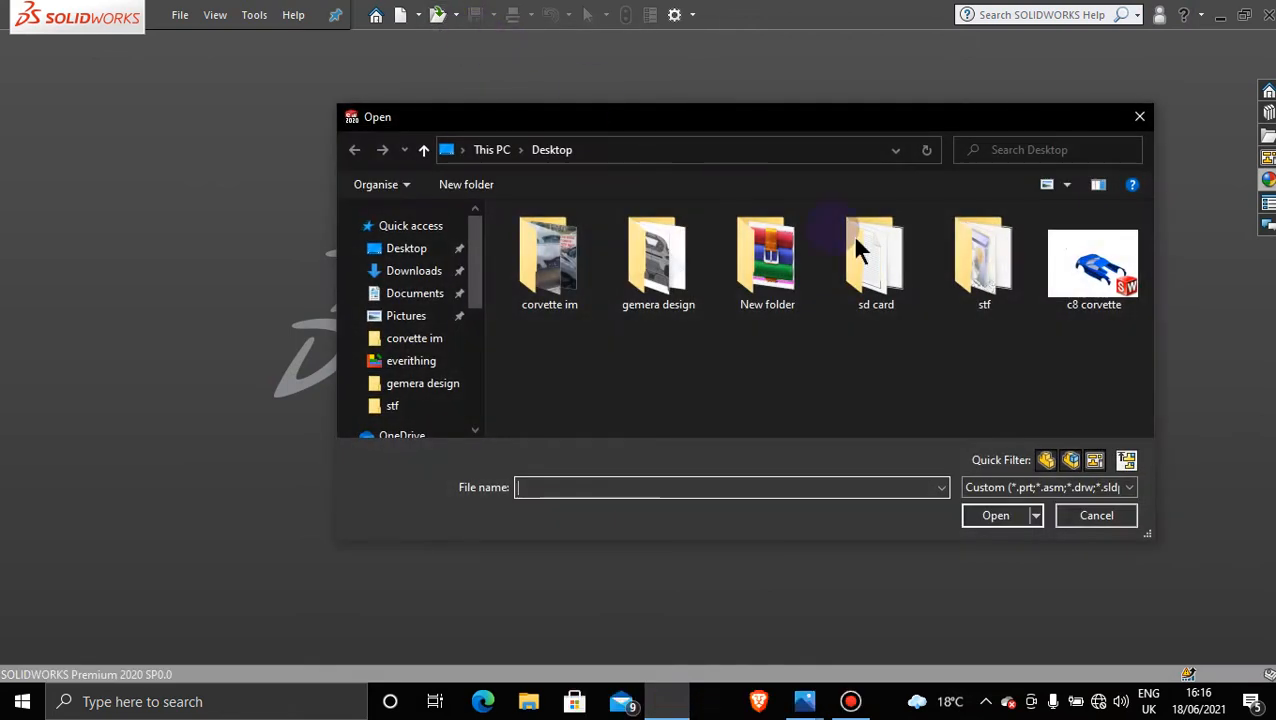
{"action": "left_click", "coordinate": [1085, 250]}
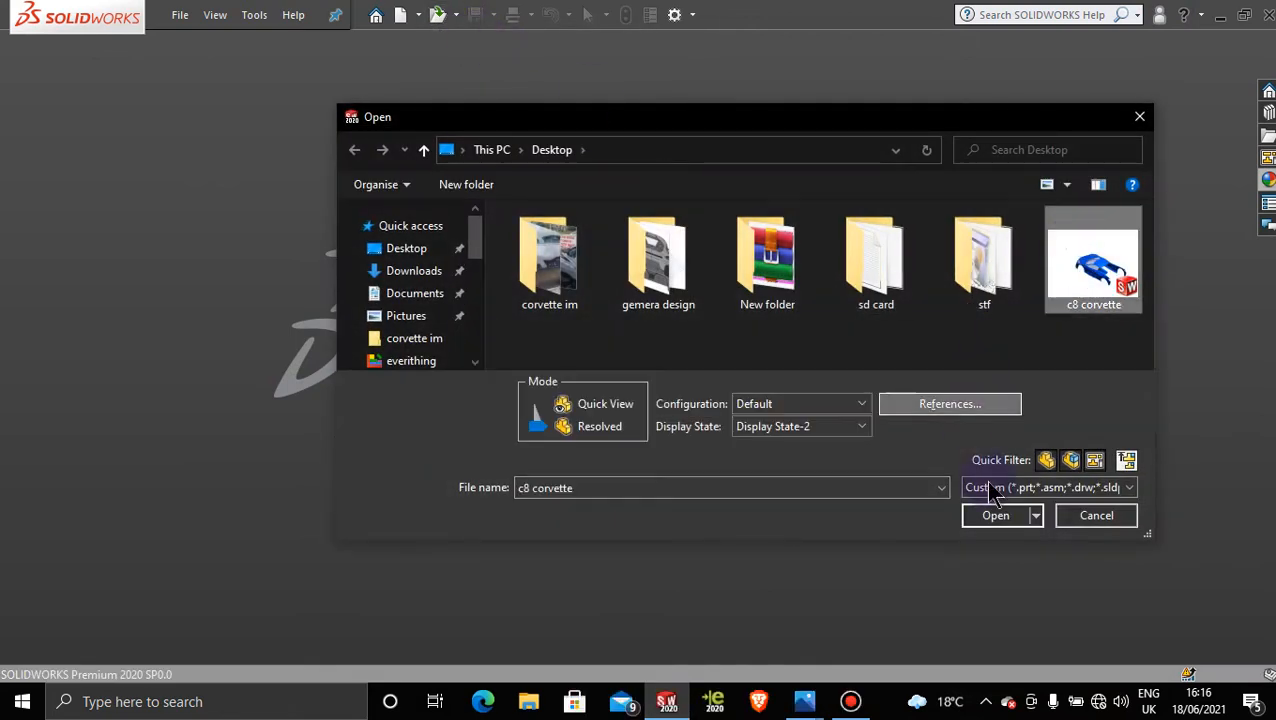
{"action": "left_click", "coordinate": [998, 516]}
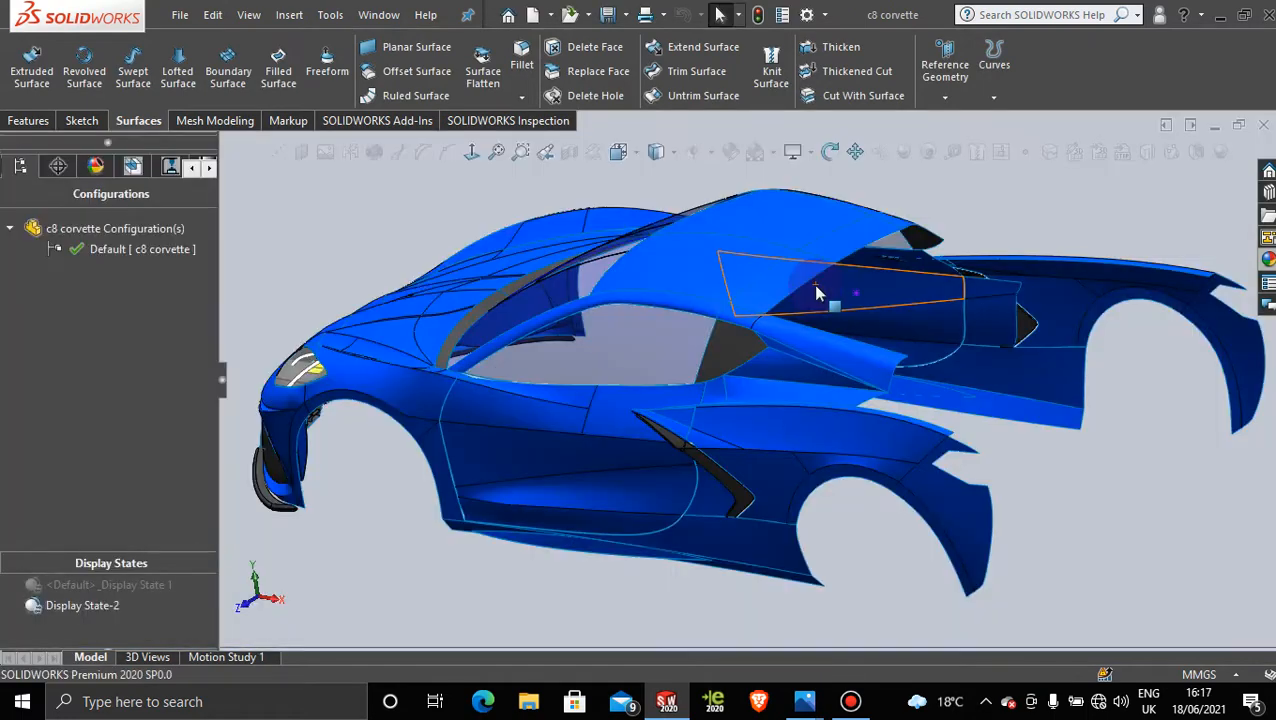
Step: Inspect the car body's rear roof section and the side surfaces behind the door window from several angles
{"action": "middle_click_drag", "start_coordinate": [1032, 441], "coordinate": [1051, 477]}
{"action": "scroll", "coordinate": [1048, 473], "scroll_direction": "up", "scroll_amount": 2}
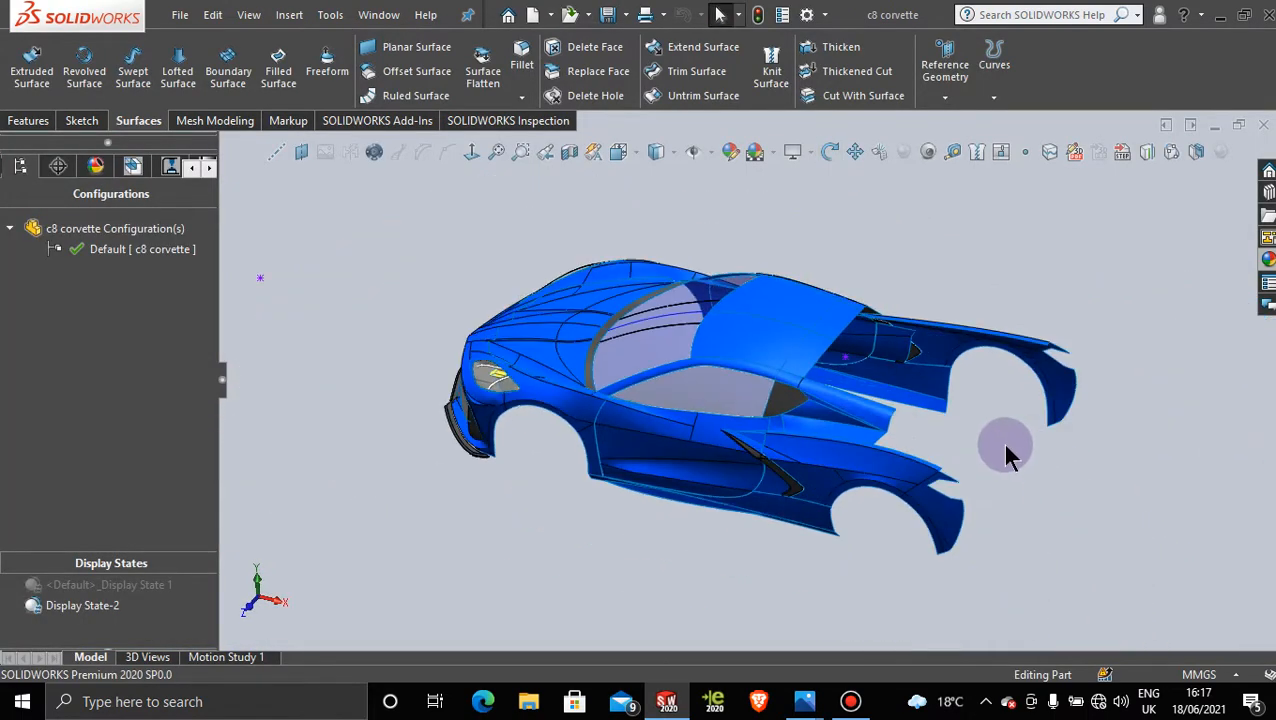
{"action": "scroll", "coordinate": [1005, 450], "scroll_direction": "down", "scroll_amount": 5}
{"action": "mouse_move", "coordinate": [925, 475]}
{"action": "middle_mouse_down"}
{"action": "mouse_move", "coordinate": [914, 436]}
{"action": "mouse_move", "coordinate": [941, 475]}
{"action": "mouse_move", "coordinate": [993, 470]}
{"action": "middle_mouse_up"}
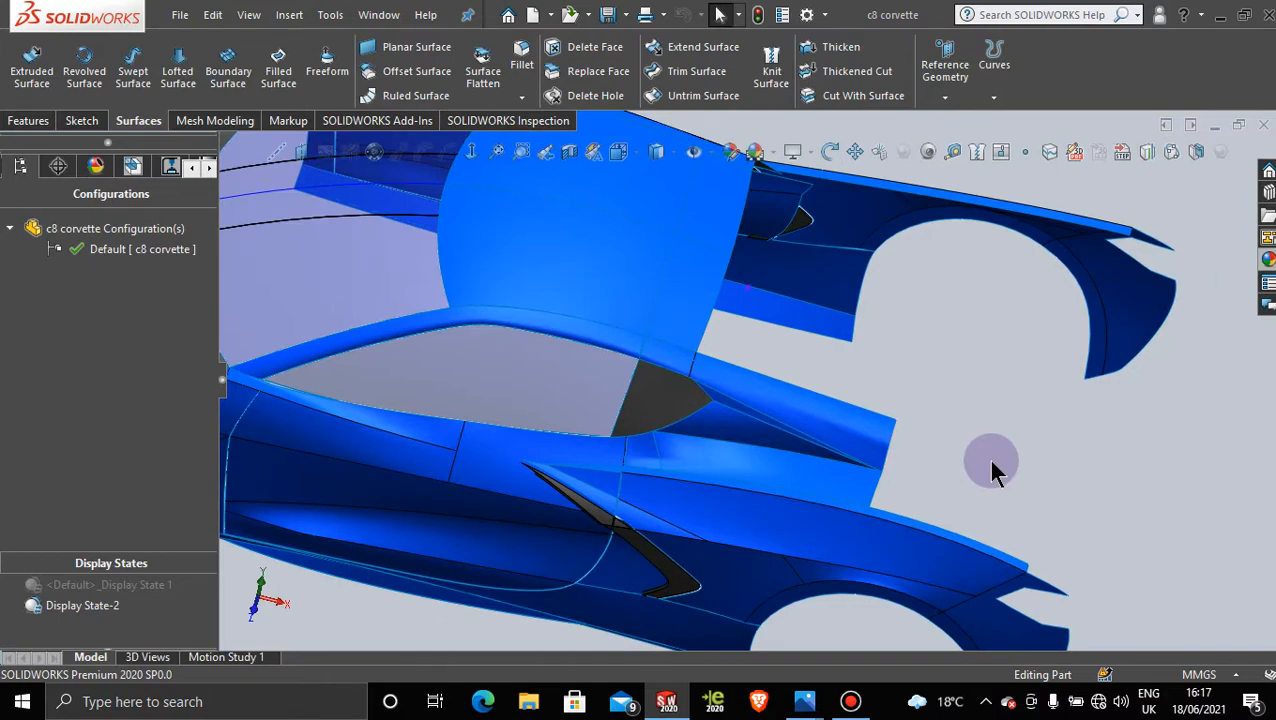
{"action": "mouse_move", "coordinate": [940, 490]}
{"action": "middle_mouse_down"}
{"action": "mouse_move", "coordinate": [926, 441]}
{"action": "mouse_move", "coordinate": [903, 434]}
{"action": "middle_mouse_up"}
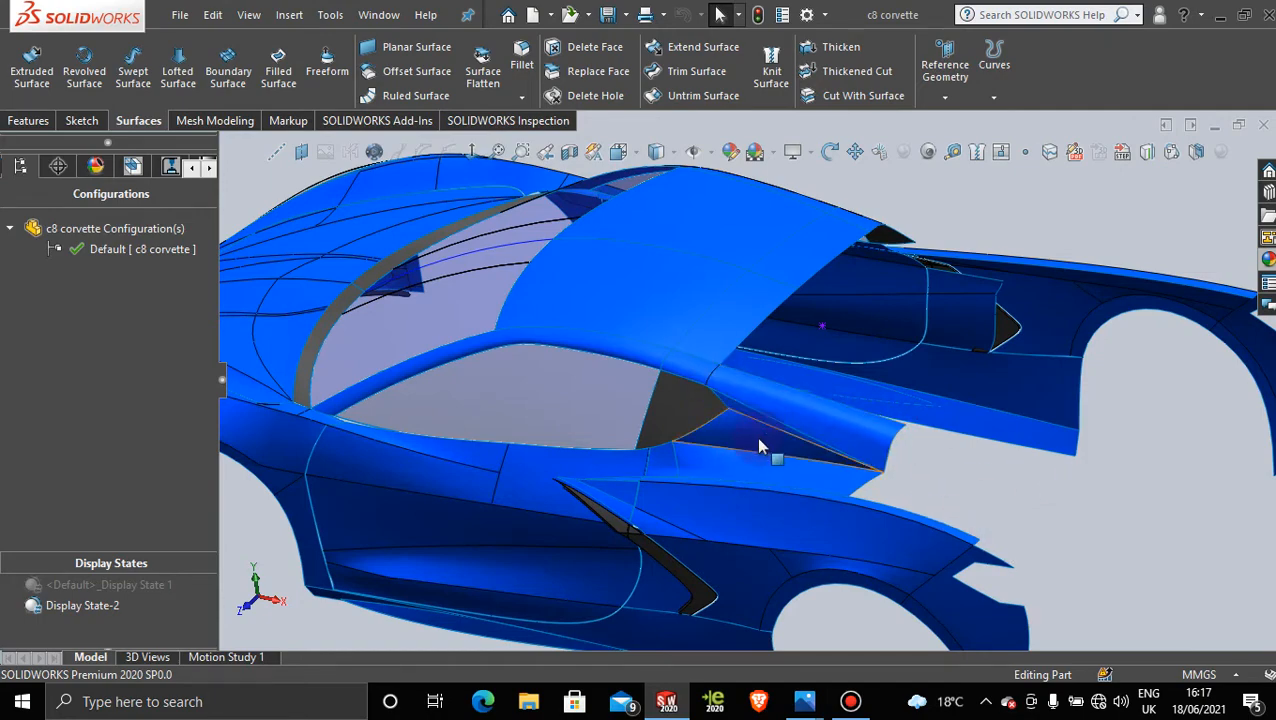
{"action": "middle_click_drag", "start_coordinate": [756, 428], "coordinate": [788, 418]}
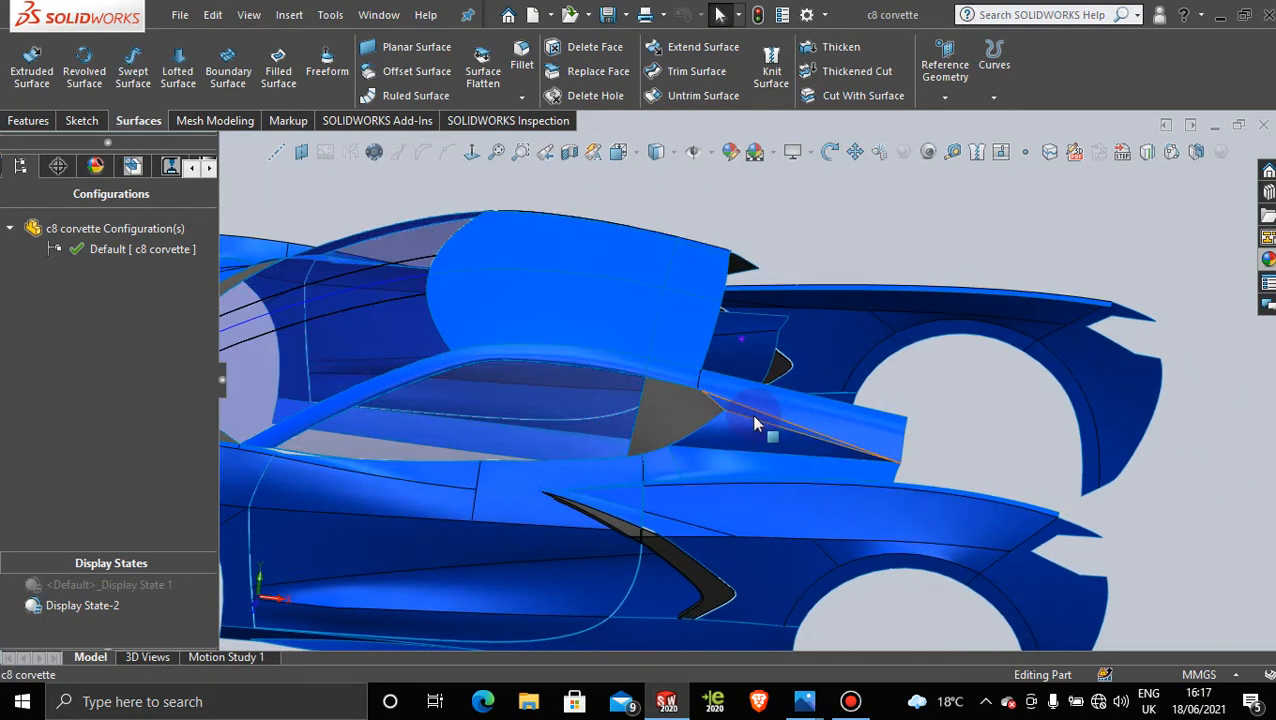
{"action": "left_click", "coordinate": [741, 411]}
{"action": "left_click", "coordinate": [936, 428]}
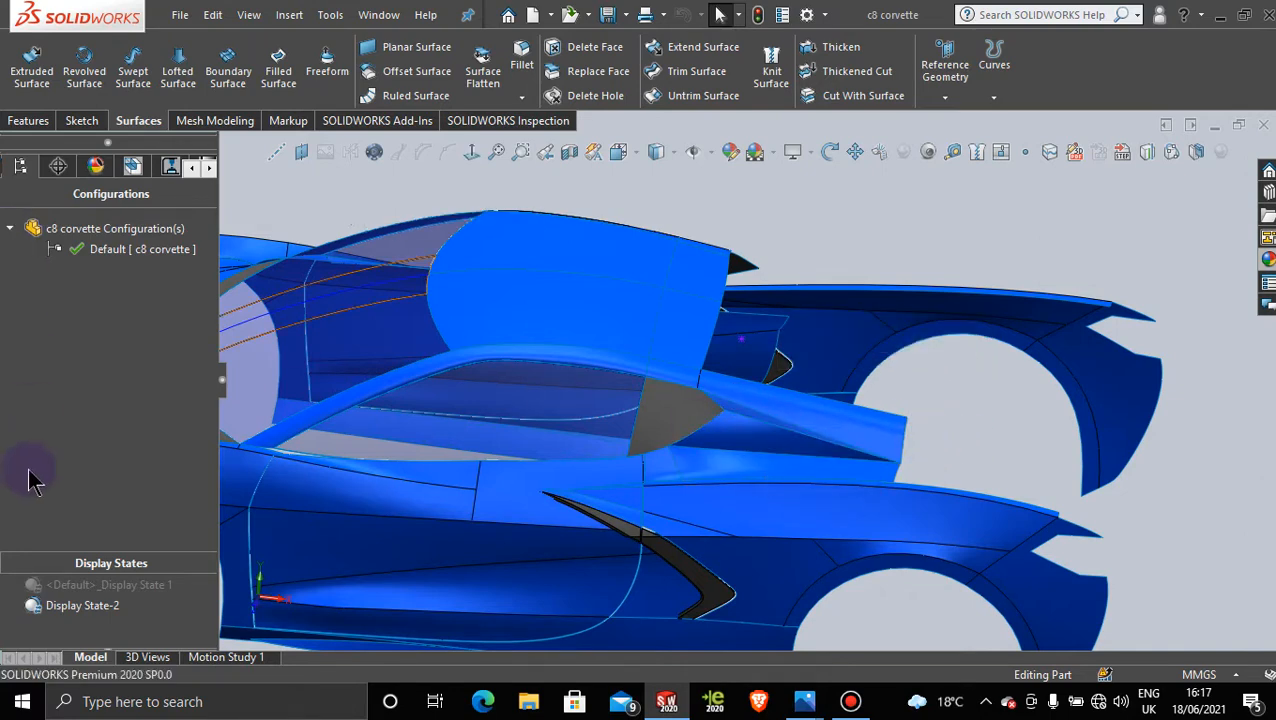
Step: Show the part's feature tree and delete the features from Sketch135 through Surface-Trim50 that form the rear roof and quarter surfaces
{"action": "left_click", "coordinate": [192, 167]}
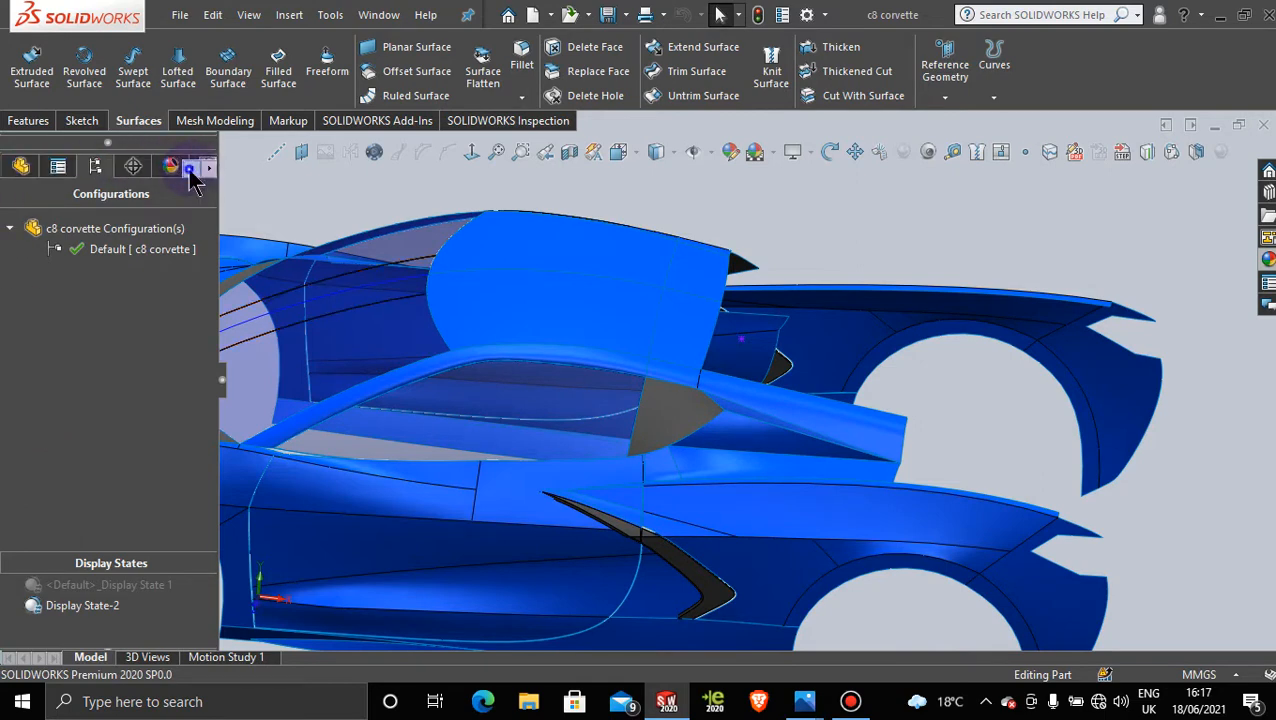
{"action": "left_click", "coordinate": [192, 167]}
{"action": "left_click", "coordinate": [20, 165]}
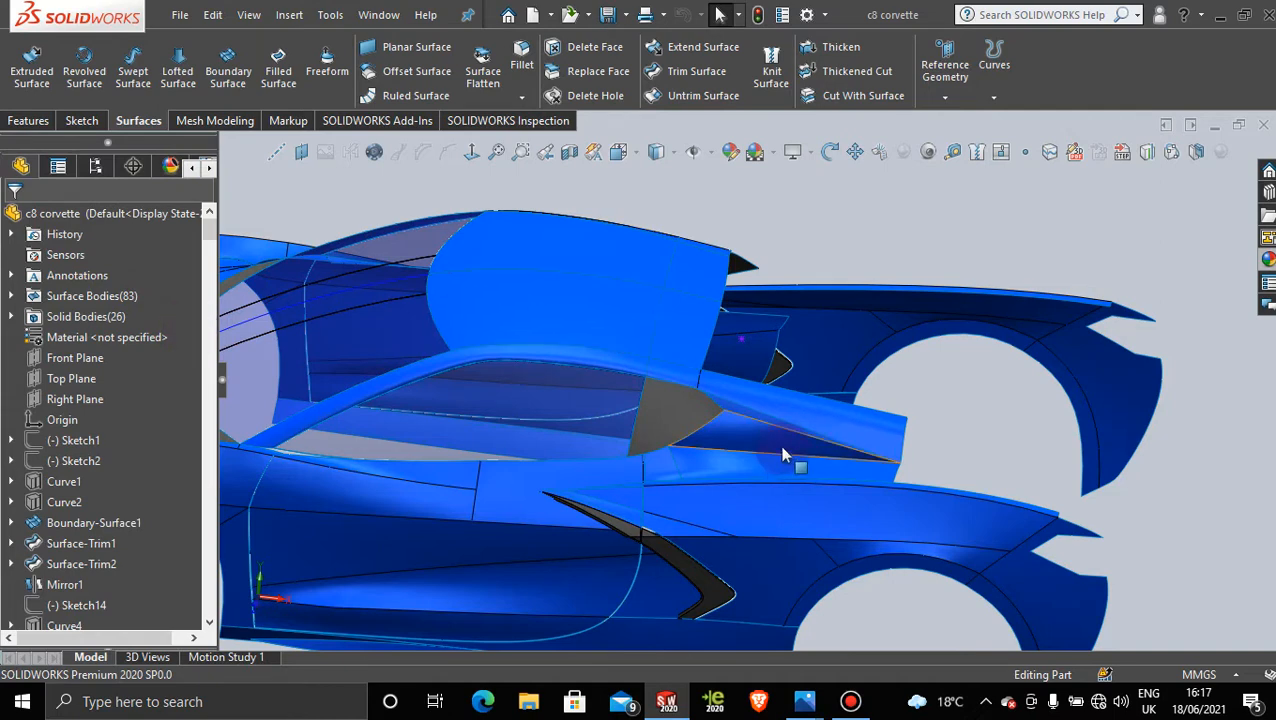
{"action": "left_click_drag", "start_coordinate": [209, 225], "coordinate": [200, 620]}
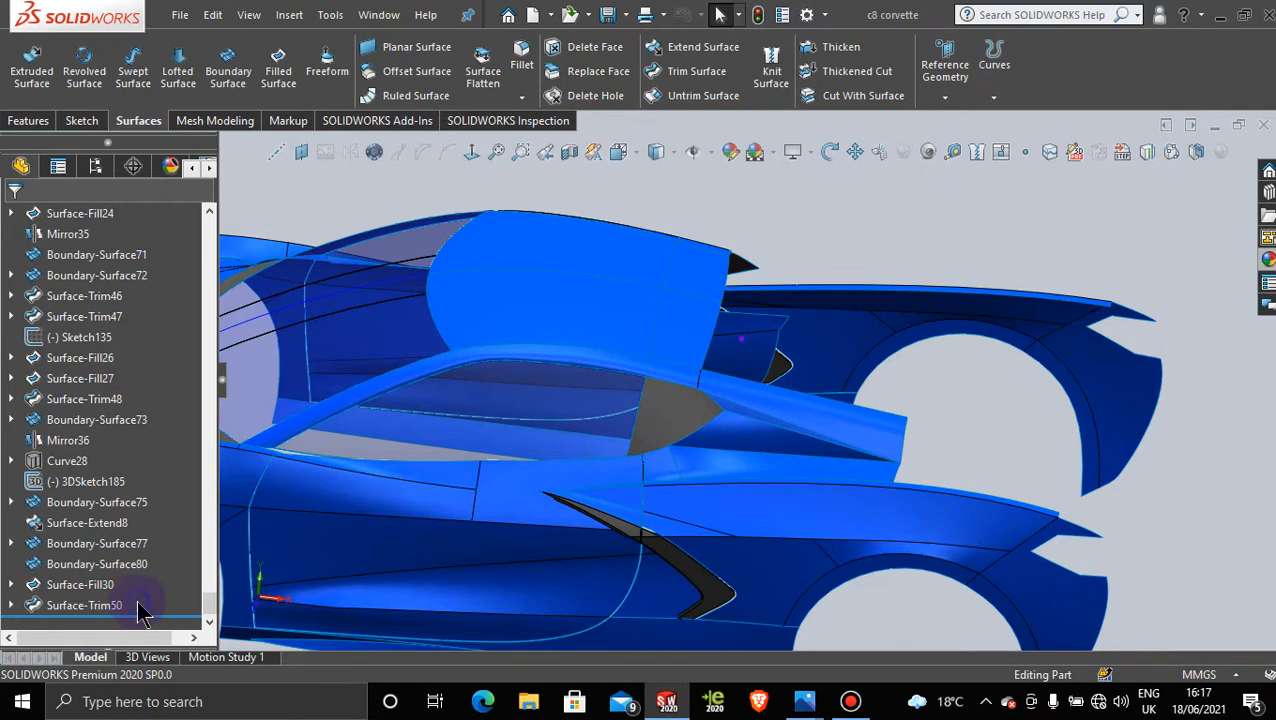
{"action": "mouse_move", "coordinate": [140, 612]}
{"action": "left_mouse_down"}
{"action": "mouse_move", "coordinate": [80, 460]}
{"action": "mouse_move", "coordinate": [70, 350]}
{"action": "mouse_move", "coordinate": [54, 336]}
{"action": "left_mouse_up"}
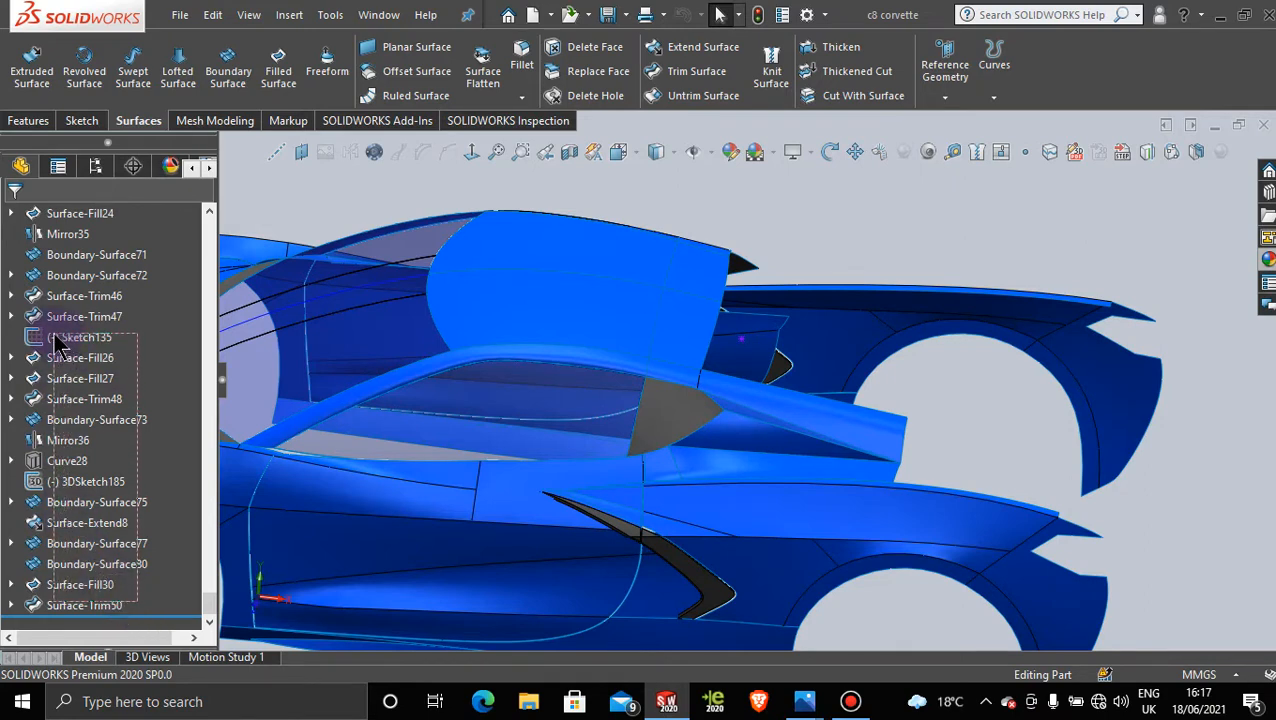
{"action": "left_click_drag", "start_coordinate": [57, 342], "coordinate": [57, 343]}
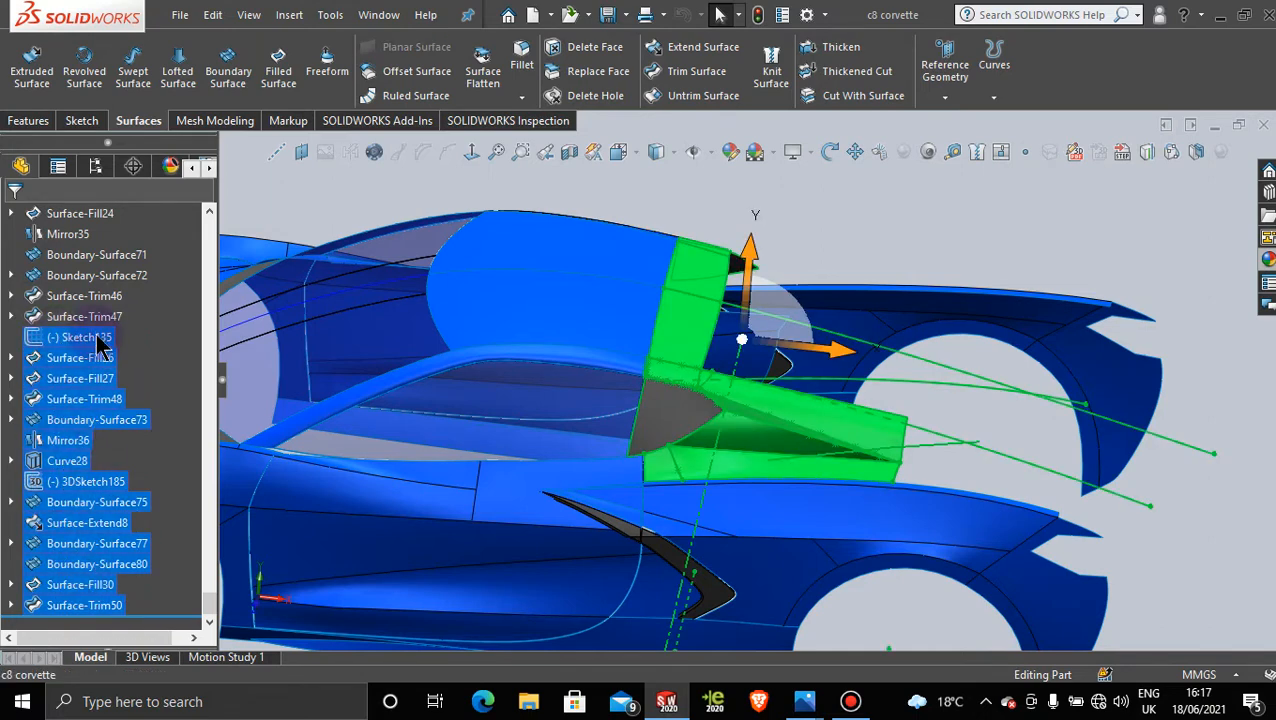
{"action": "right_click", "coordinate": [90, 342]}
{"action": "left_click", "coordinate": [172, 398]}
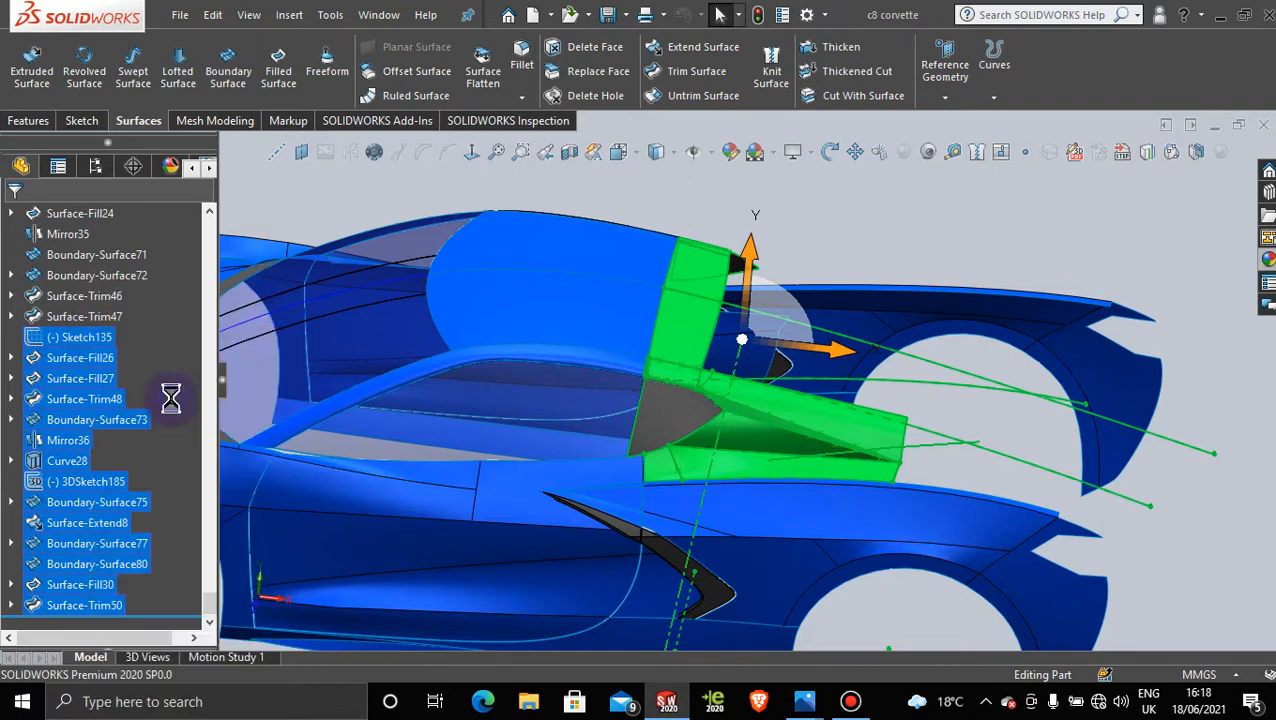
{"action": "left_click", "coordinate": [757, 258]}
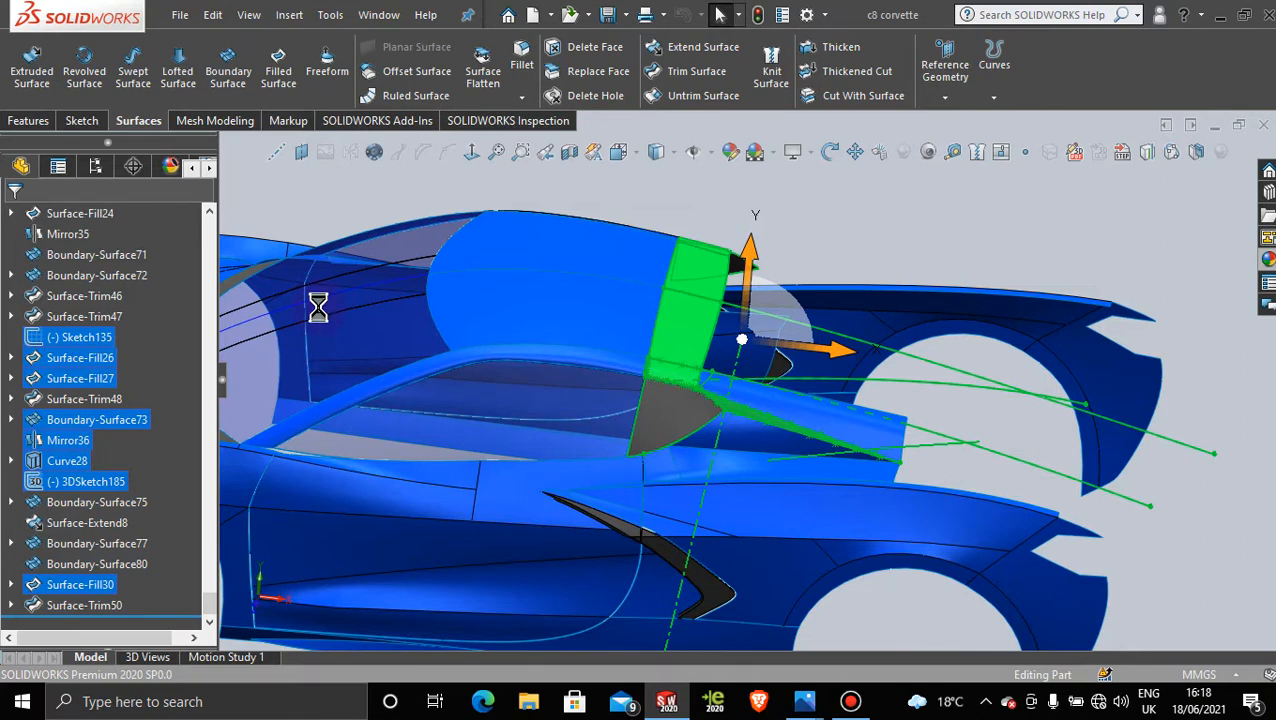
{"action": "left_click", "coordinate": [610, 356]}
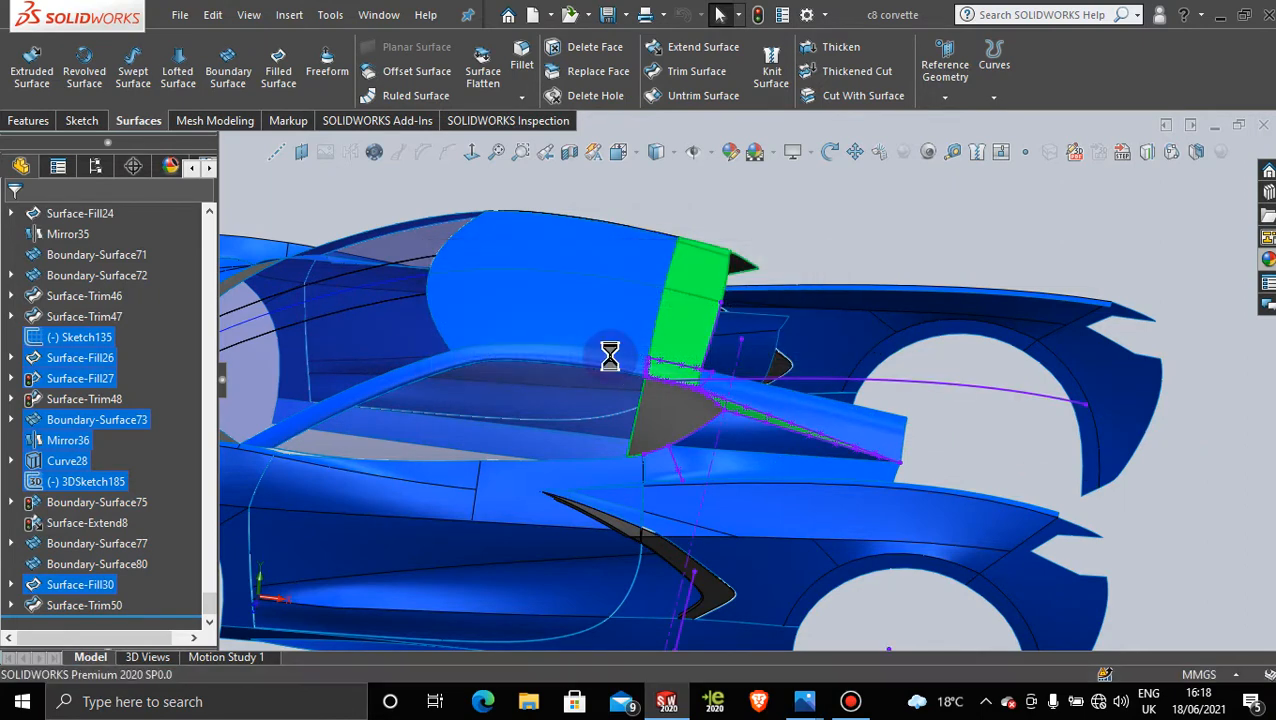
{"action": "left_click", "coordinate": [696, 443]}
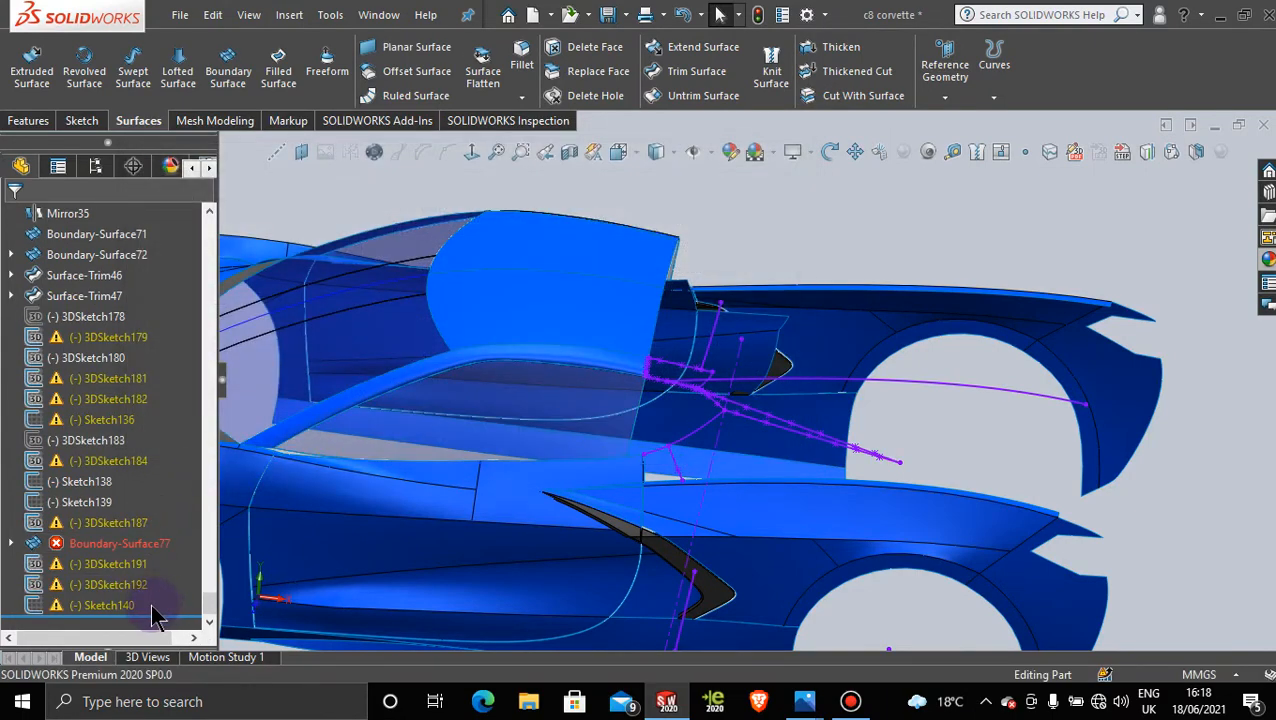
Step: Delete the leftover tree items from 3DSketch179 through Sketch140, including the failed Boundary-Surface77
{"action": "mouse_move", "coordinate": [155, 612]}
{"action": "left_mouse_down"}
{"action": "mouse_move", "coordinate": [134, 498]}
{"action": "mouse_move", "coordinate": [134, 338]}
{"action": "mouse_move", "coordinate": [125, 350]}
{"action": "left_mouse_up"}
{"action": "right_click", "coordinate": [121, 340]}
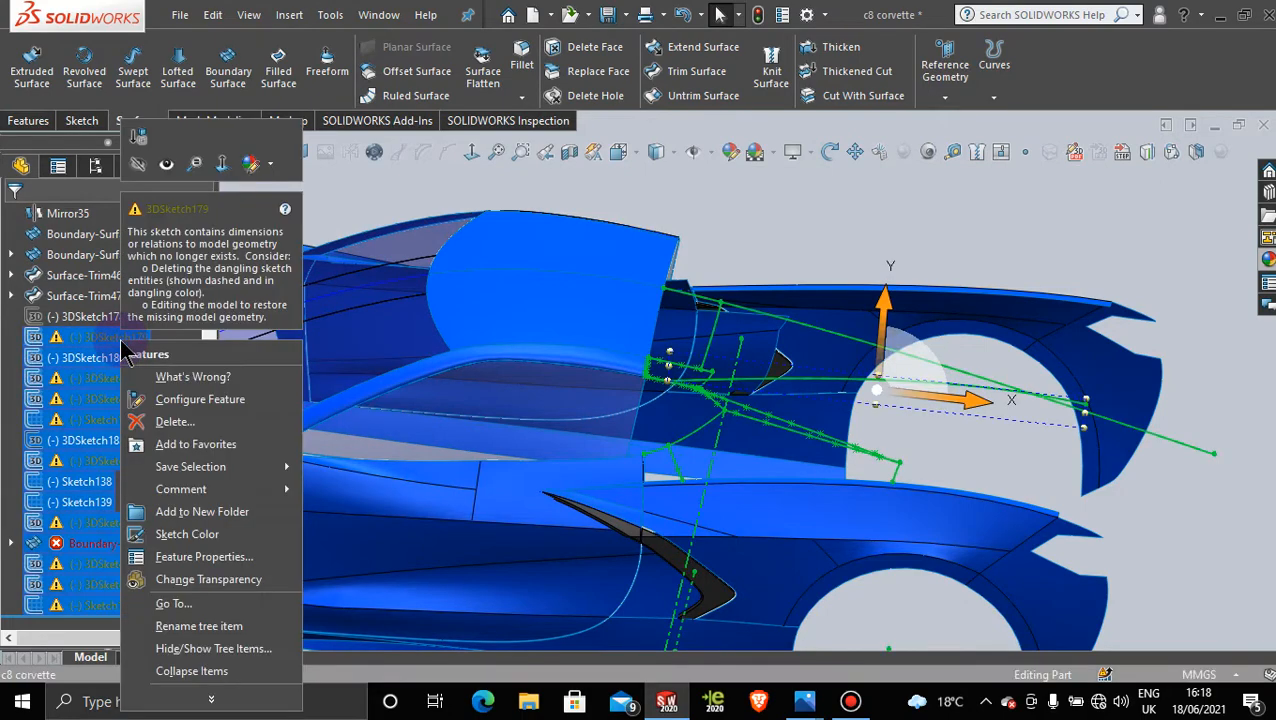
{"action": "left_click", "coordinate": [198, 428]}
{"action": "left_click", "coordinate": [770, 256]}
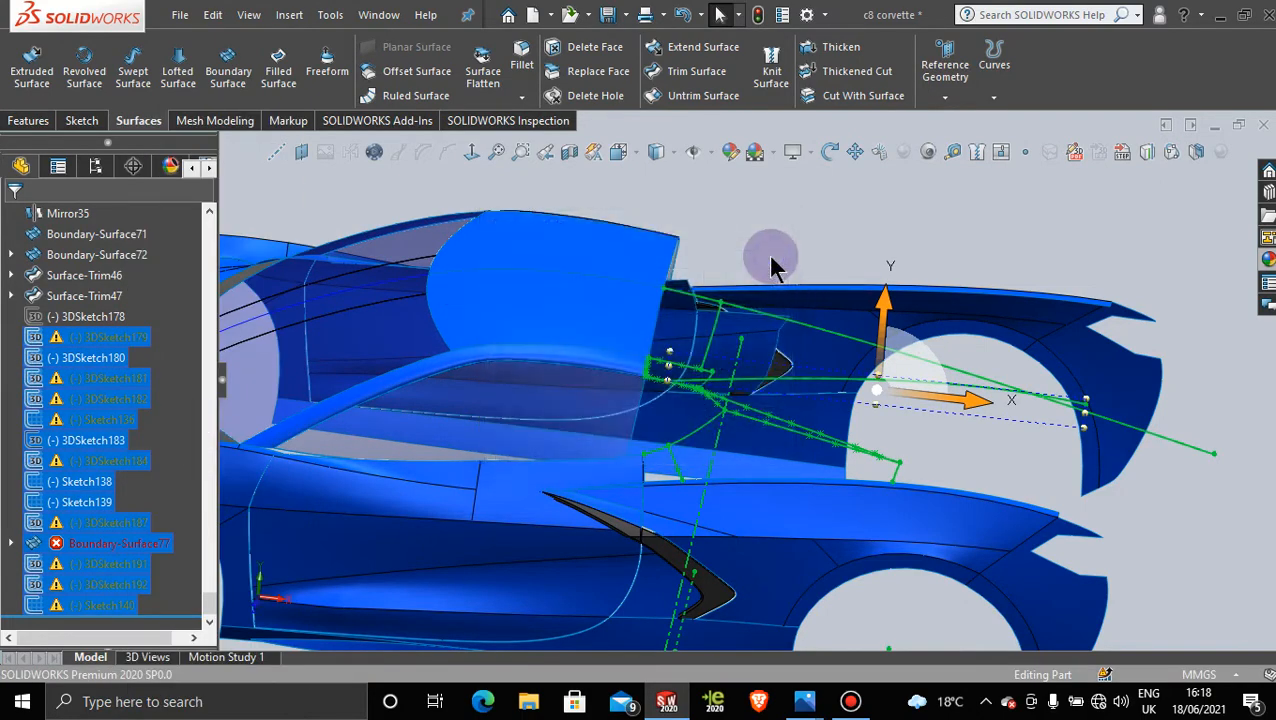
{"action": "left_click", "coordinate": [762, 266]}
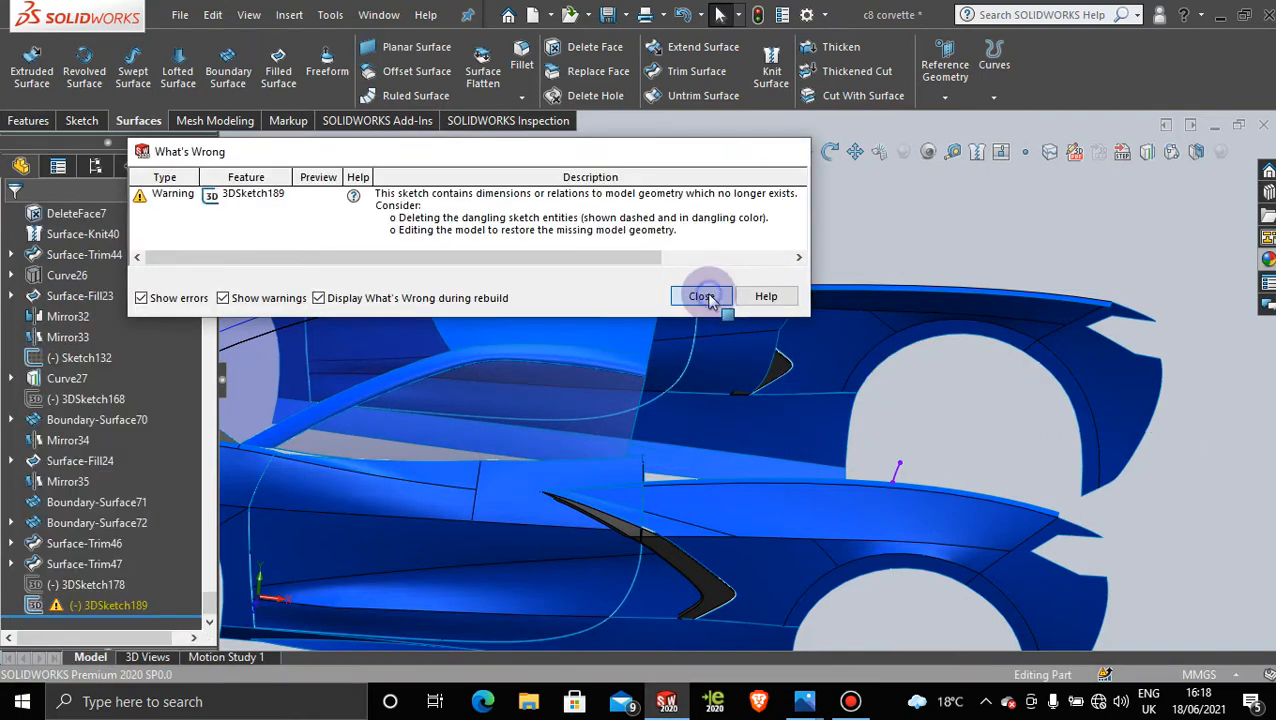
{"action": "left_click", "coordinate": [702, 297]}
Step: Delete 3DSketch178, the leftover line running rearward from the roof's side edge
{"action": "right_click", "coordinate": [135, 603]}
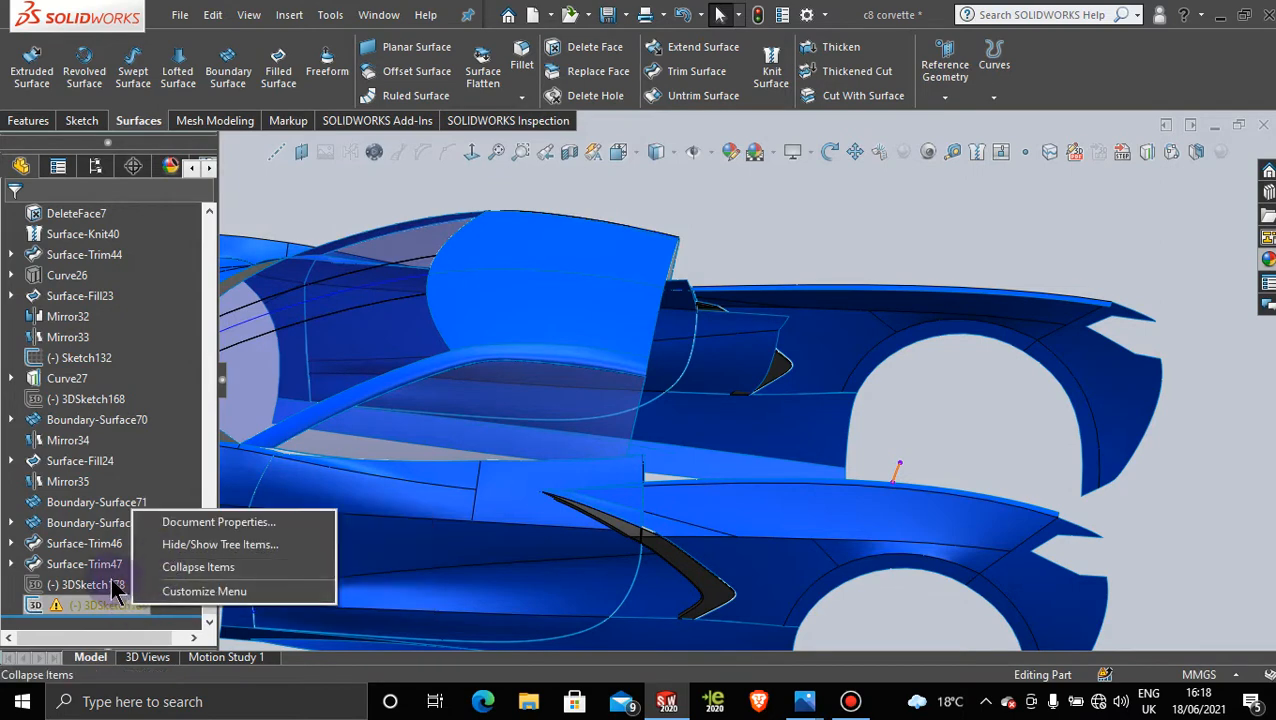
{"action": "left_click", "coordinate": [63, 579]}
{"action": "right_click", "coordinate": [72, 587]}
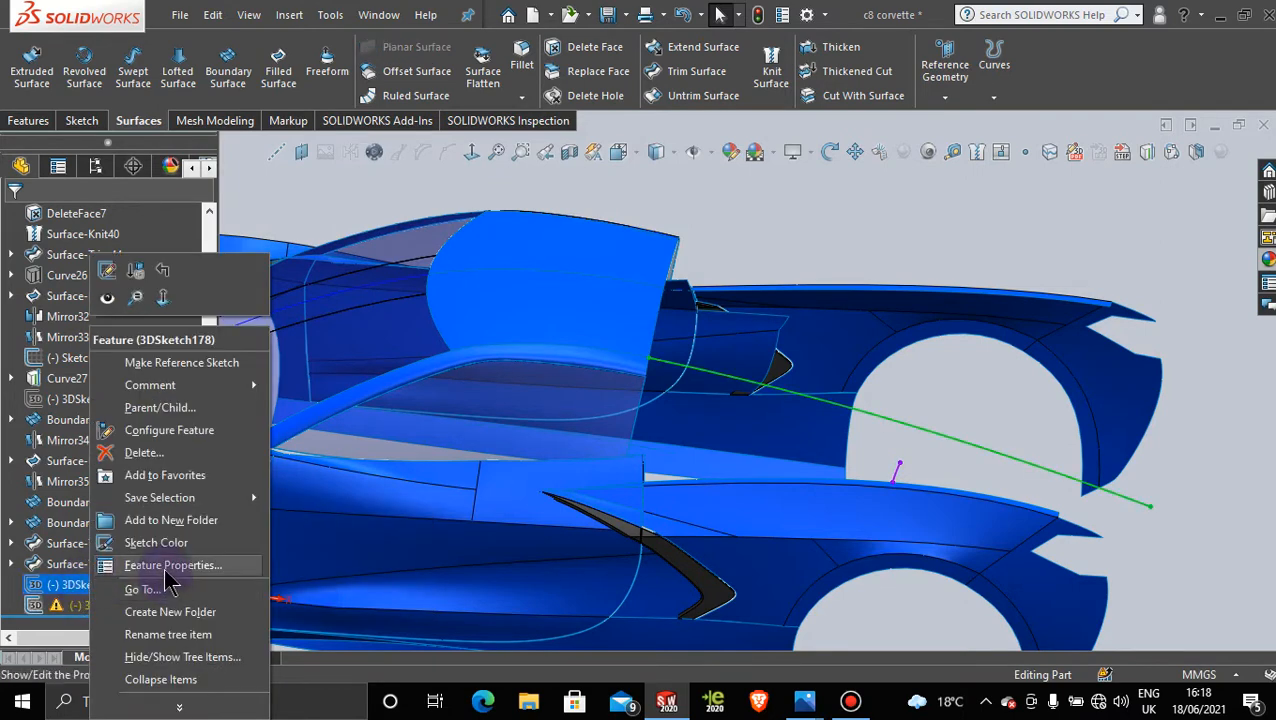
{"action": "left_click", "coordinate": [191, 229]}
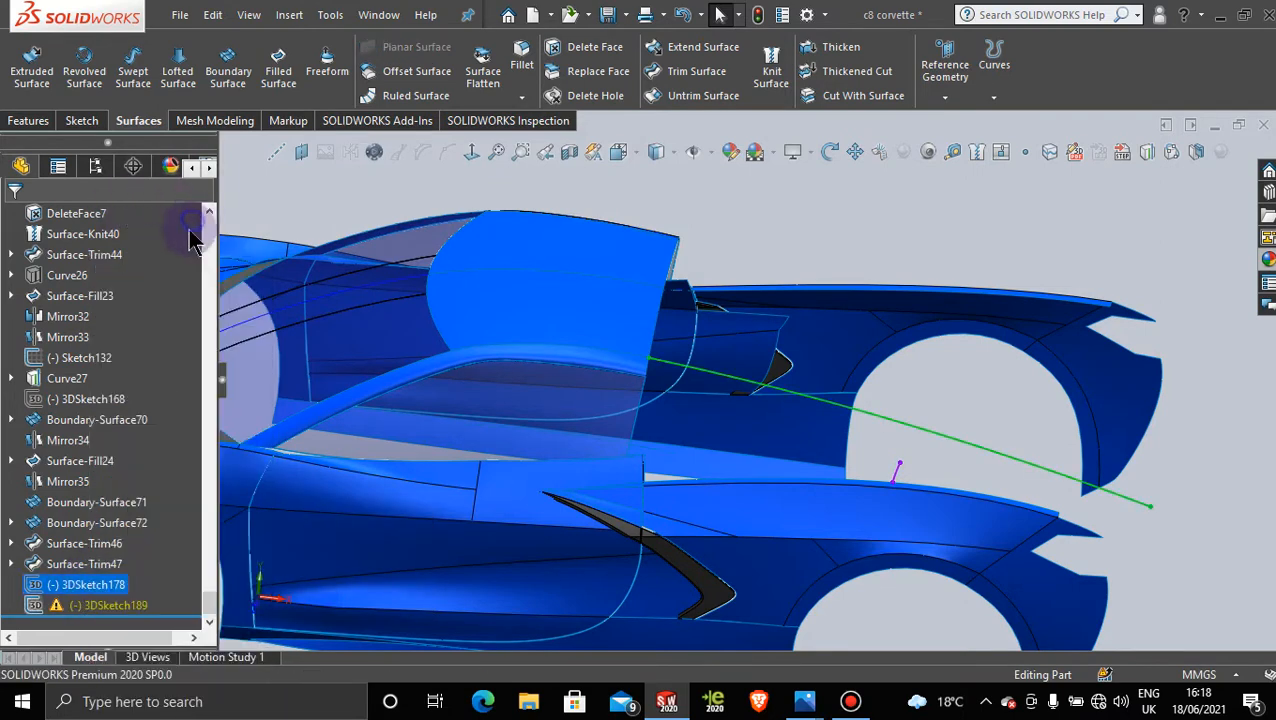
{"action": "right_click", "coordinate": [110, 584]}
{"action": "left_click", "coordinate": [138, 457]}
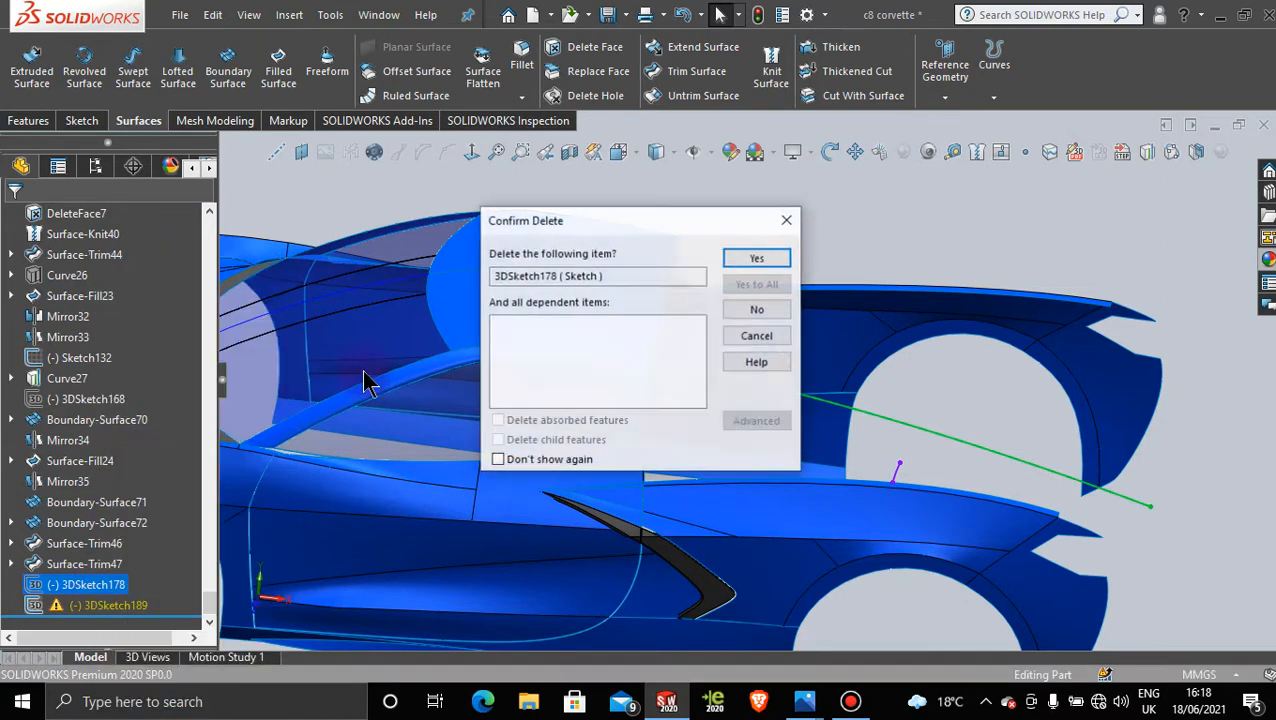
{"action": "left_click", "coordinate": [750, 259]}
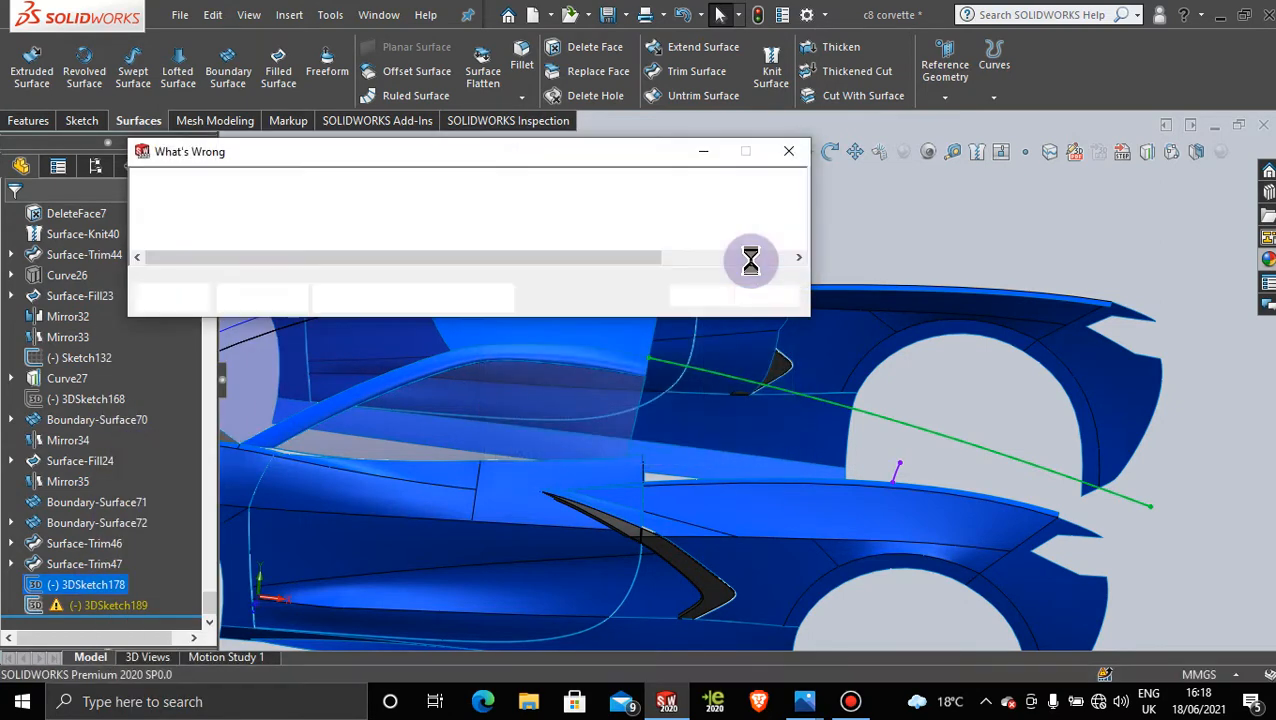
{"action": "left_click", "coordinate": [706, 298]}
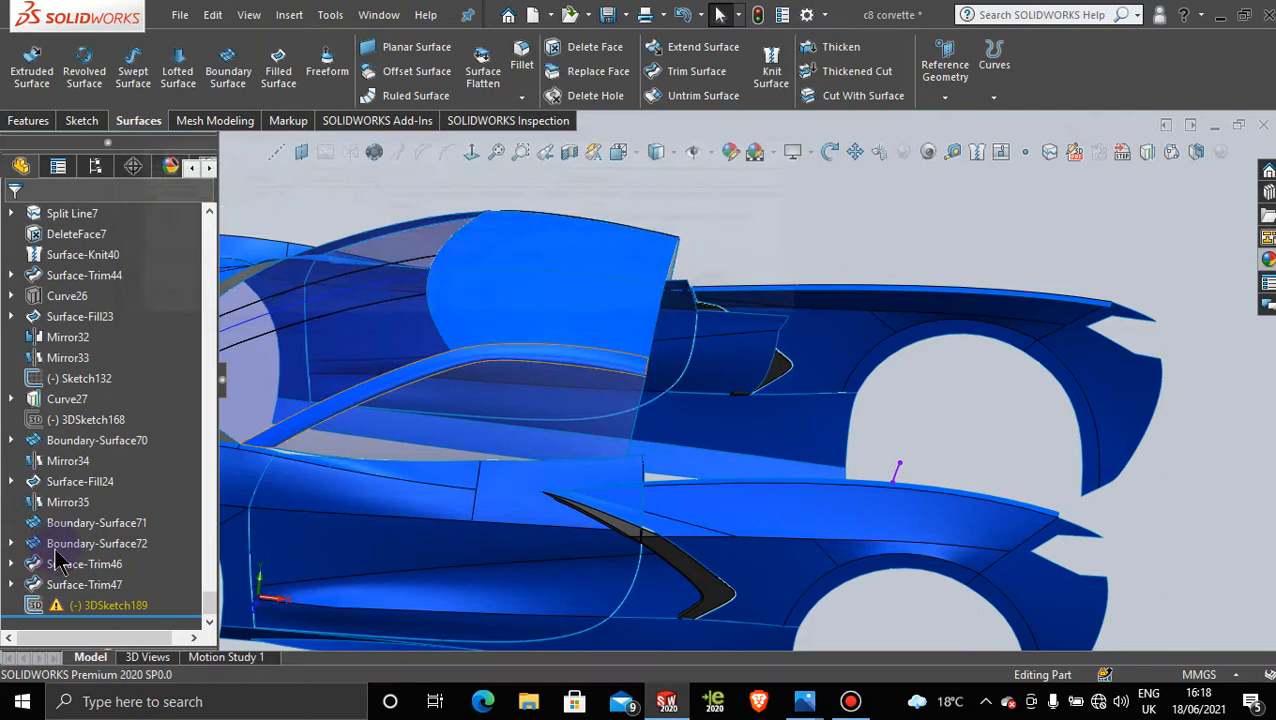
Step: Delete 3DSketch189, the dangling sketch at the end of the feature tree above the rear wheel arch
{"action": "right_click", "coordinate": [92, 606]}
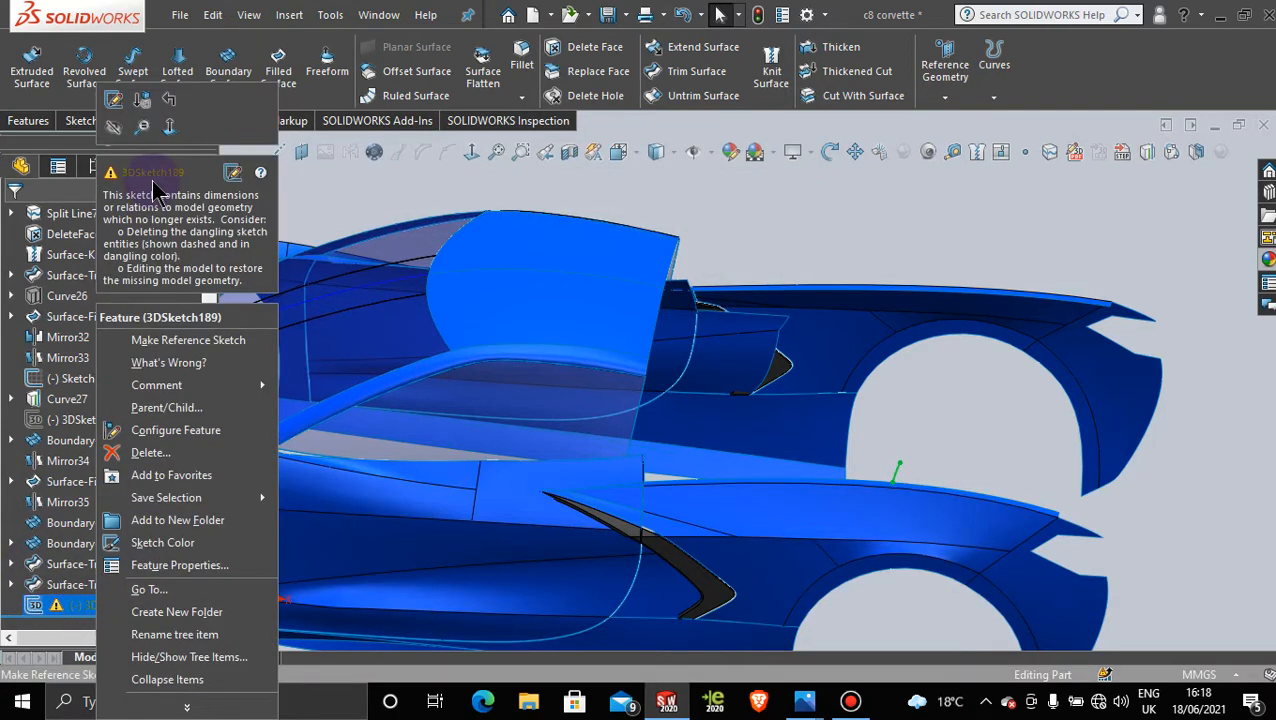
{"action": "left_click", "coordinate": [152, 452]}
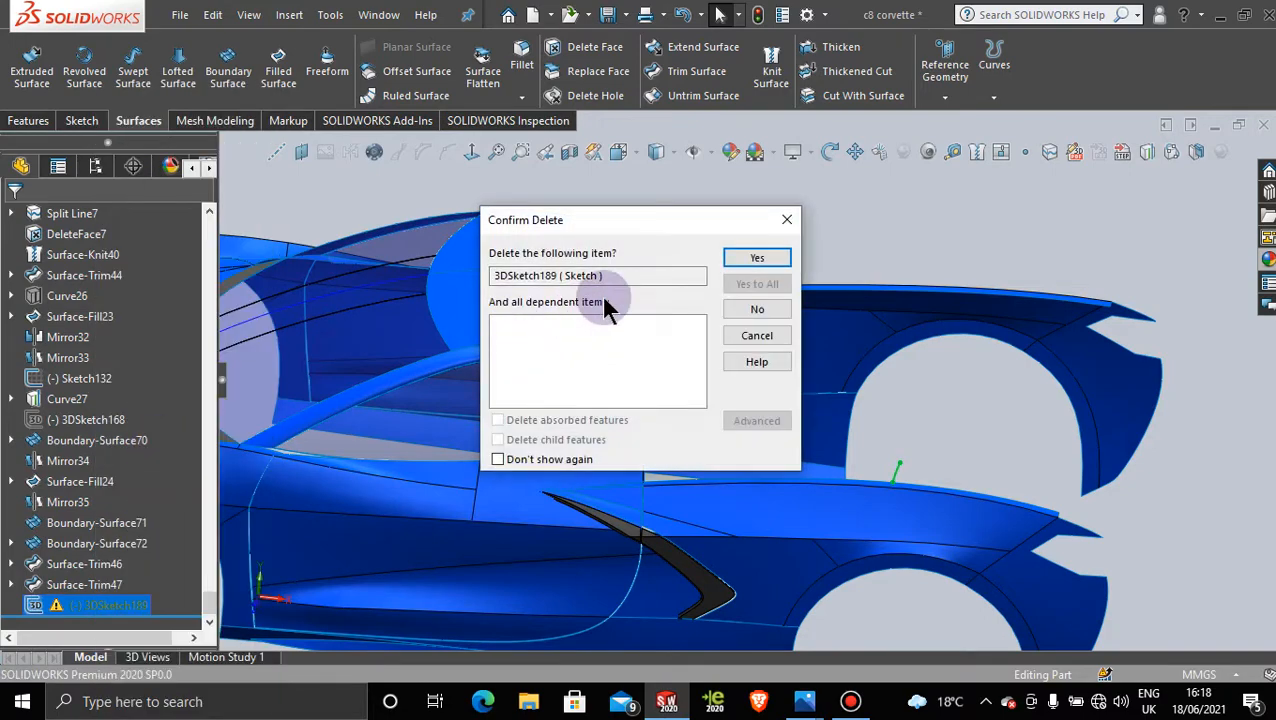
{"action": "left_click", "coordinate": [742, 257]}
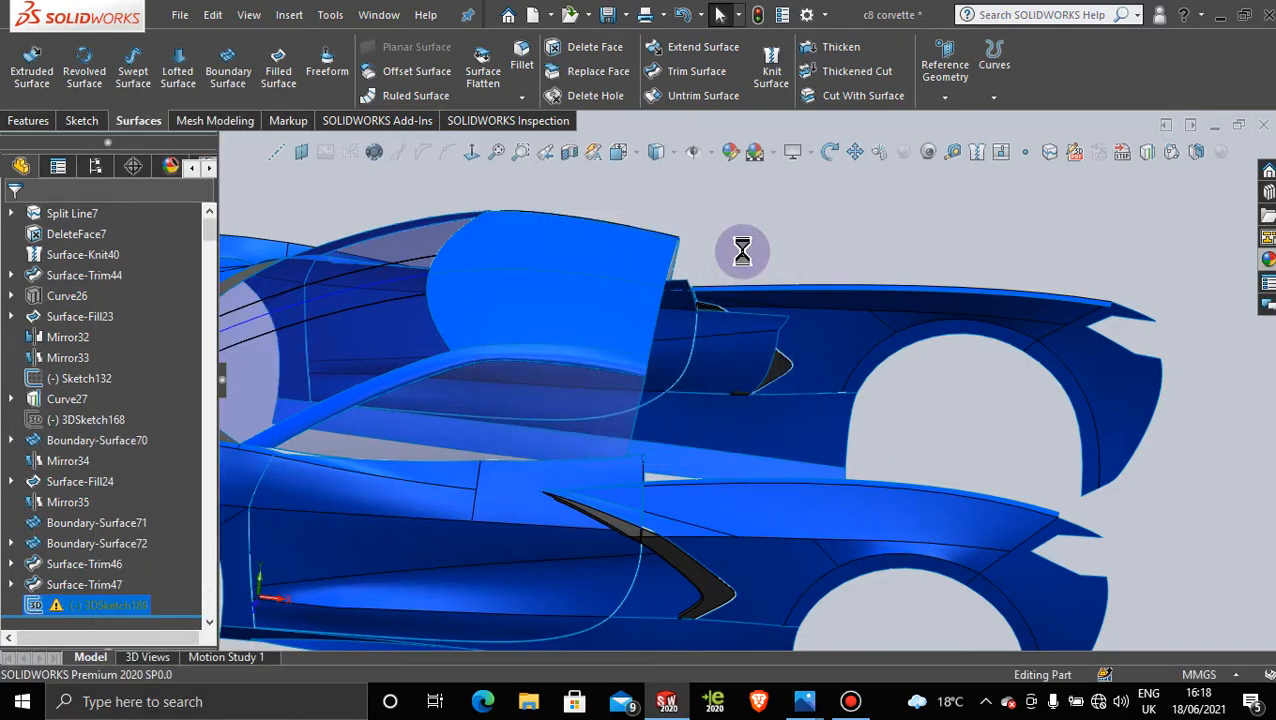
Step: Examine the cleared area behind the roof and between the rear quarter panels from several angles
{"action": "middle_click_drag", "start_coordinate": [918, 326], "coordinate": [898, 411]}
{"action": "scroll", "coordinate": [868, 437], "scroll_direction": "up", "scroll_amount": 3}
{"action": "scroll", "coordinate": [640, 362], "scroll_direction": "down", "scroll_amount": 3}
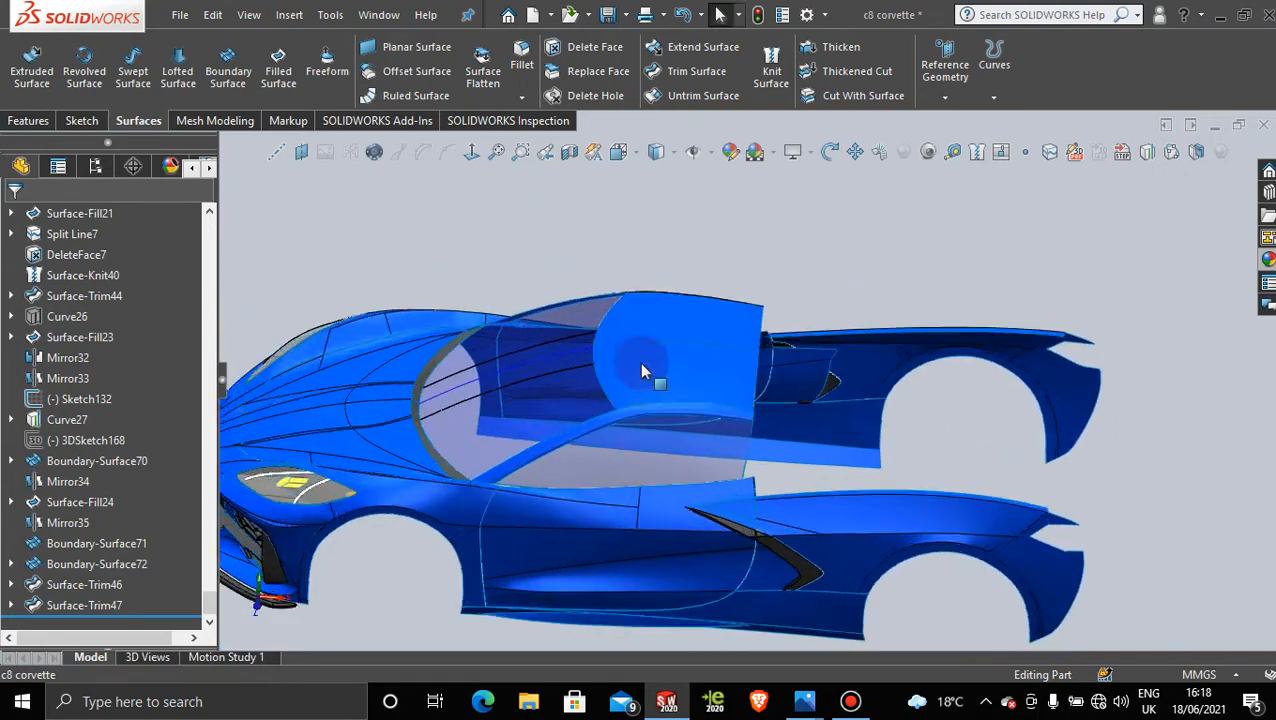
{"action": "middle_click_drag", "start_coordinate": [796, 430], "coordinate": [760, 461]}
{"action": "scroll", "coordinate": [762, 434], "scroll_direction": "up", "scroll_amount": 2}
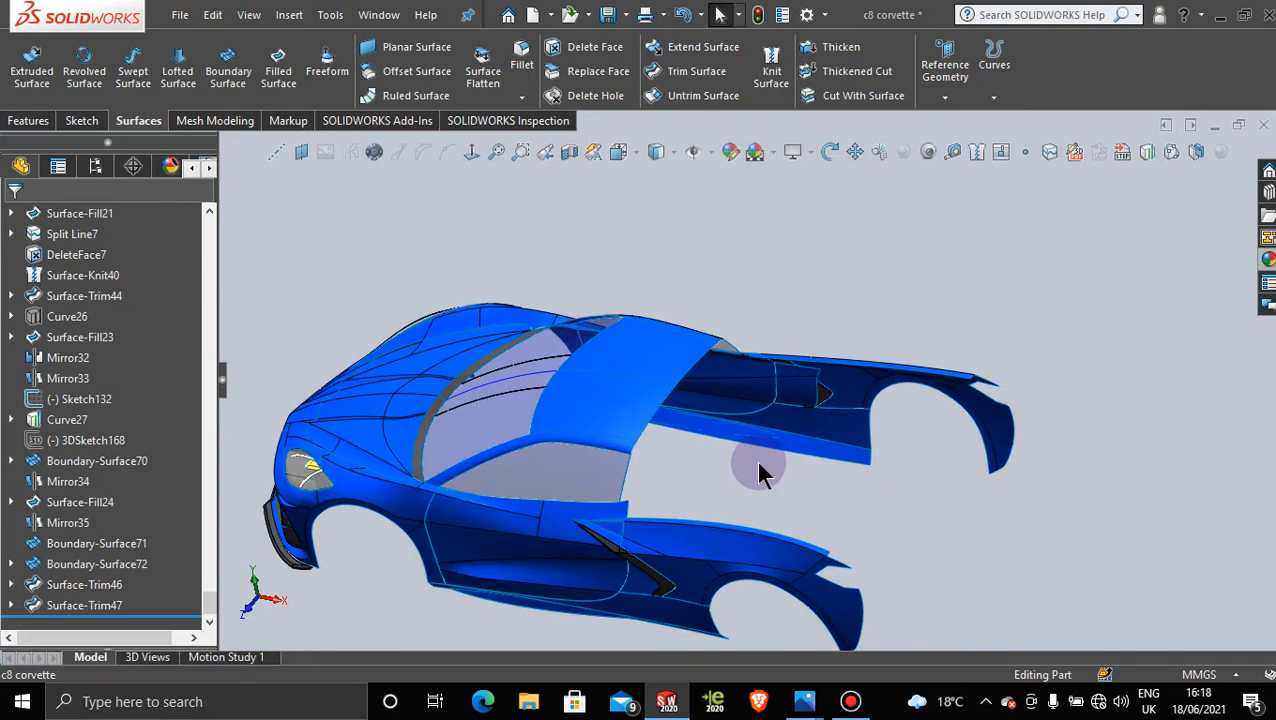
{"action": "scroll", "coordinate": [775, 478], "scroll_direction": "up", "scroll_amount": 3}
{"action": "scroll", "coordinate": [736, 465], "scroll_direction": "down", "scroll_amount": 3}
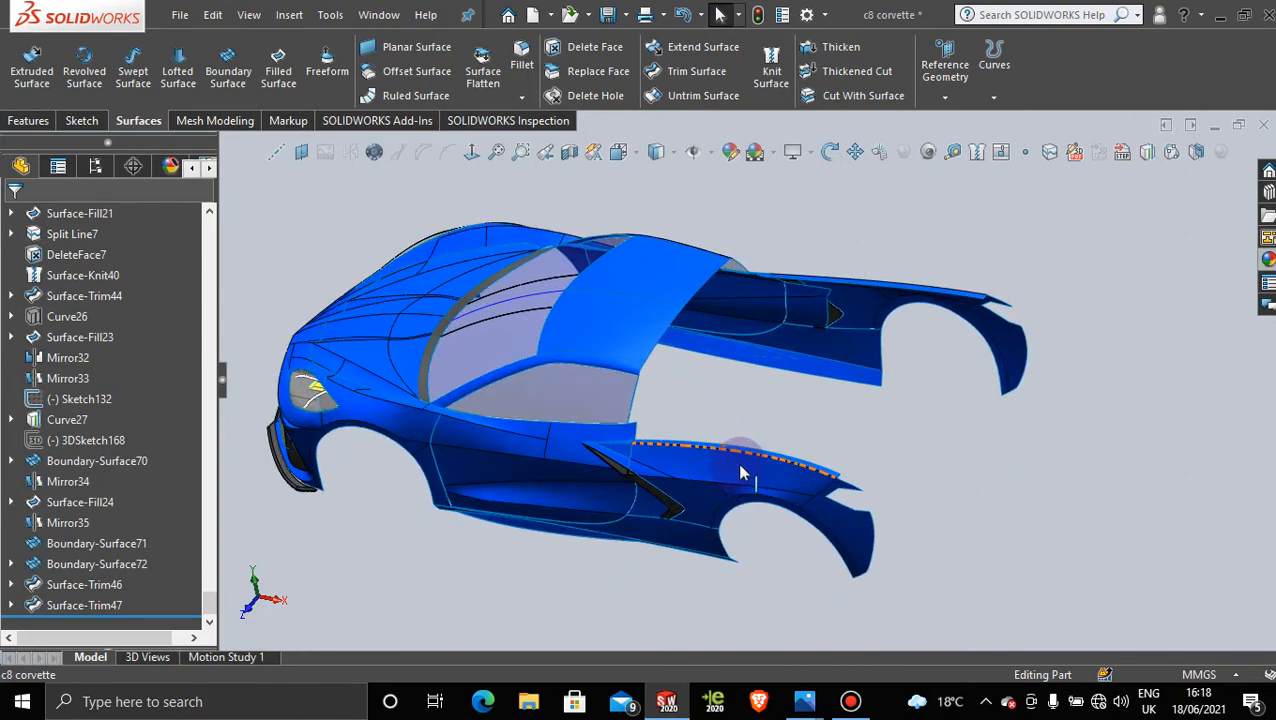
{"action": "middle_click_drag", "start_coordinate": [746, 464], "coordinate": [758, 375]}
{"action": "scroll", "coordinate": [736, 408], "scroll_direction": "down", "scroll_amount": 4}
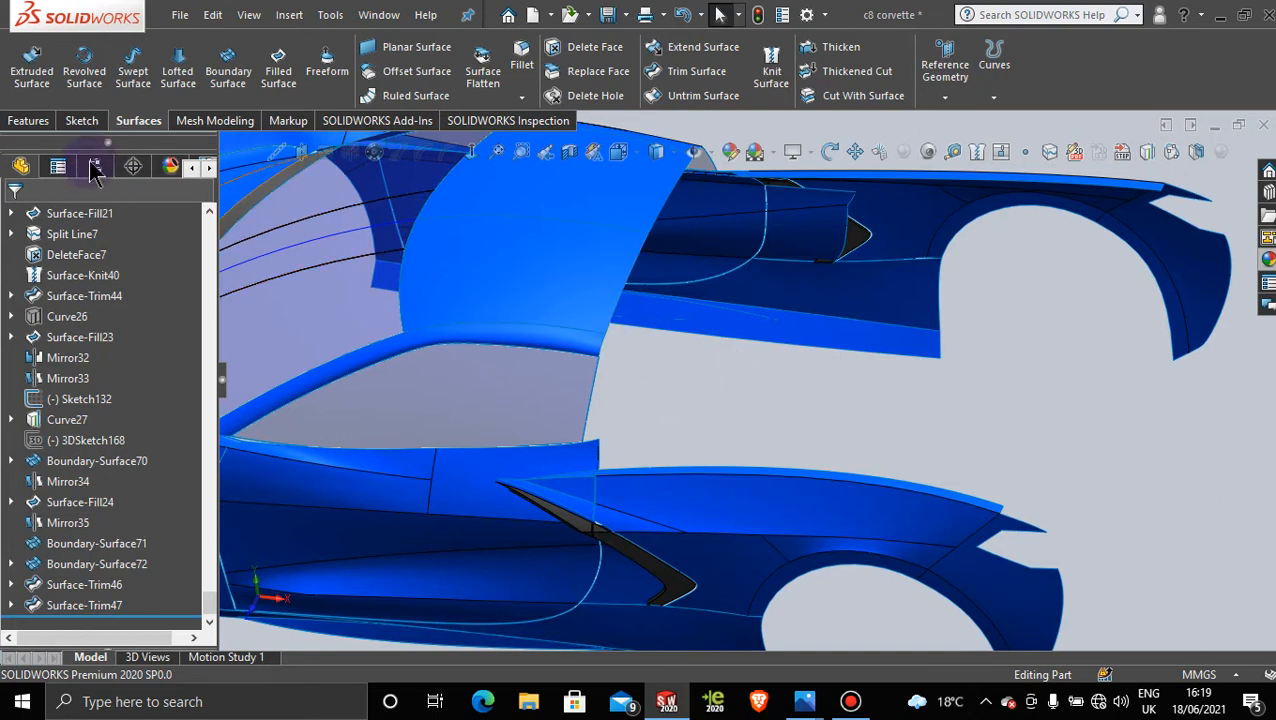
Step: Remove the blue high gloss plastic appearance from the car body
{"action": "left_click", "coordinate": [171, 166]}
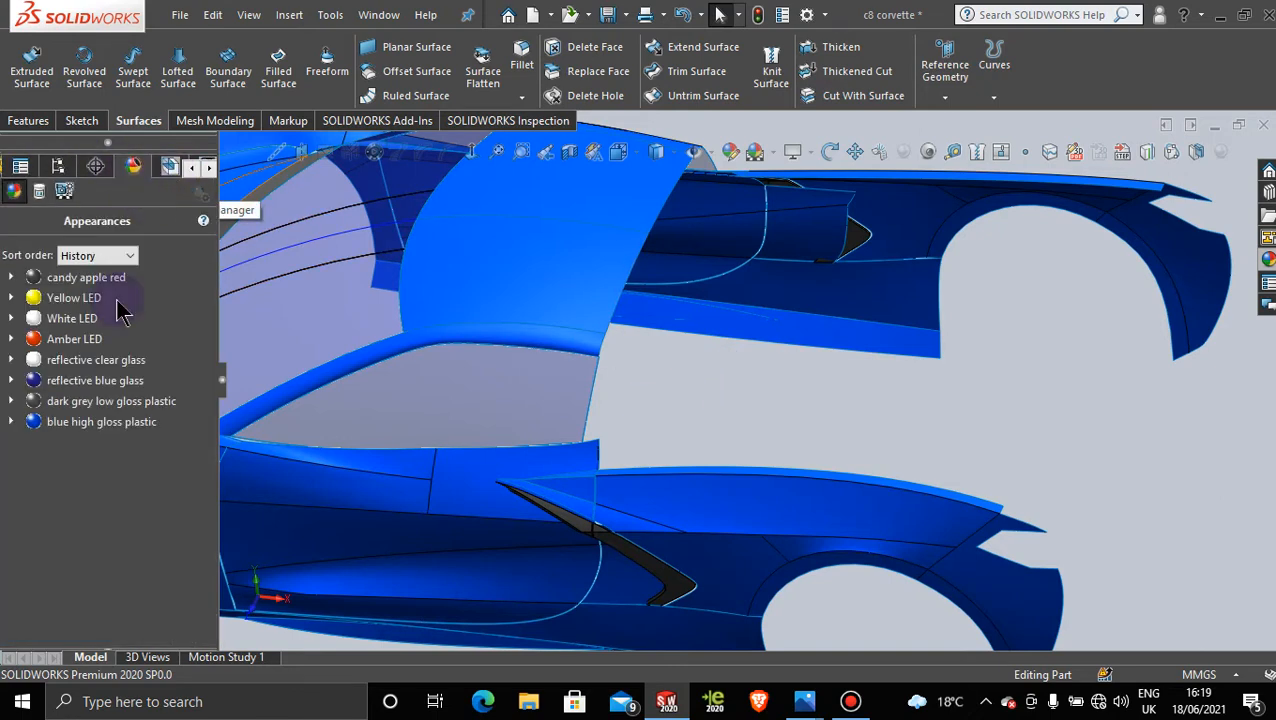
{"action": "left_click", "coordinate": [105, 422]}
{"action": "right_click", "coordinate": [105, 422]}
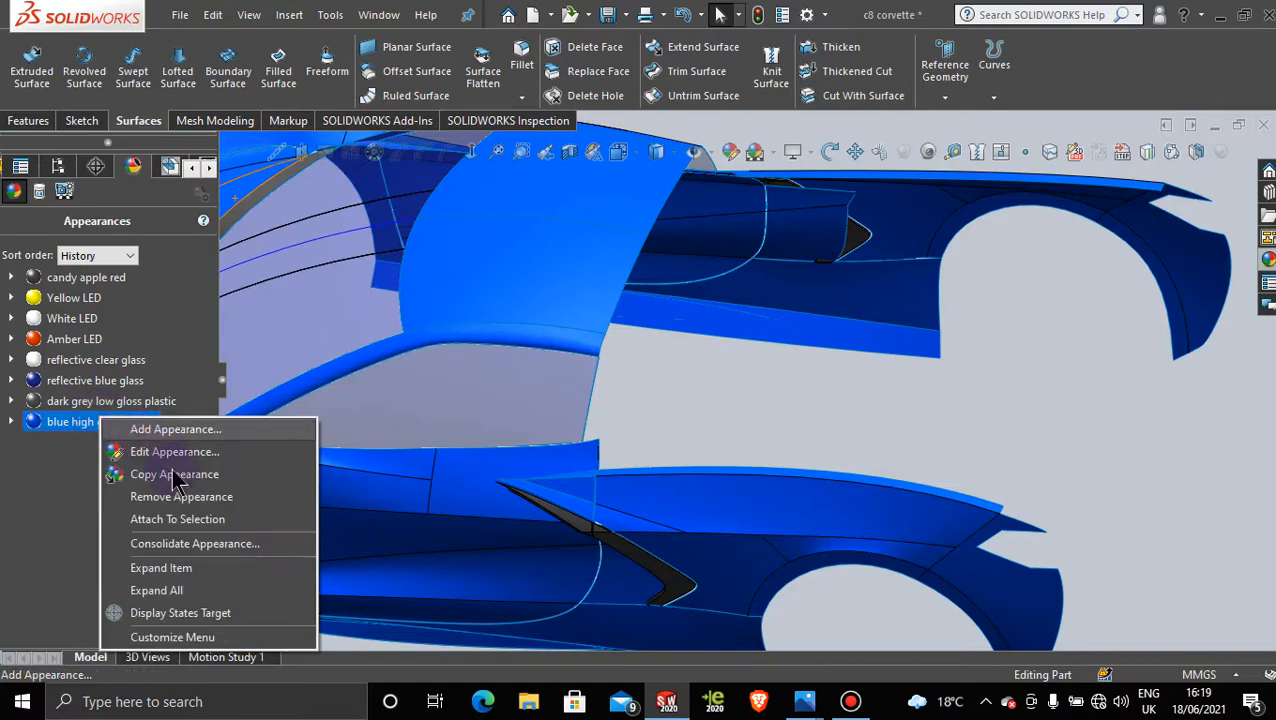
{"action": "left_click", "coordinate": [180, 497]}
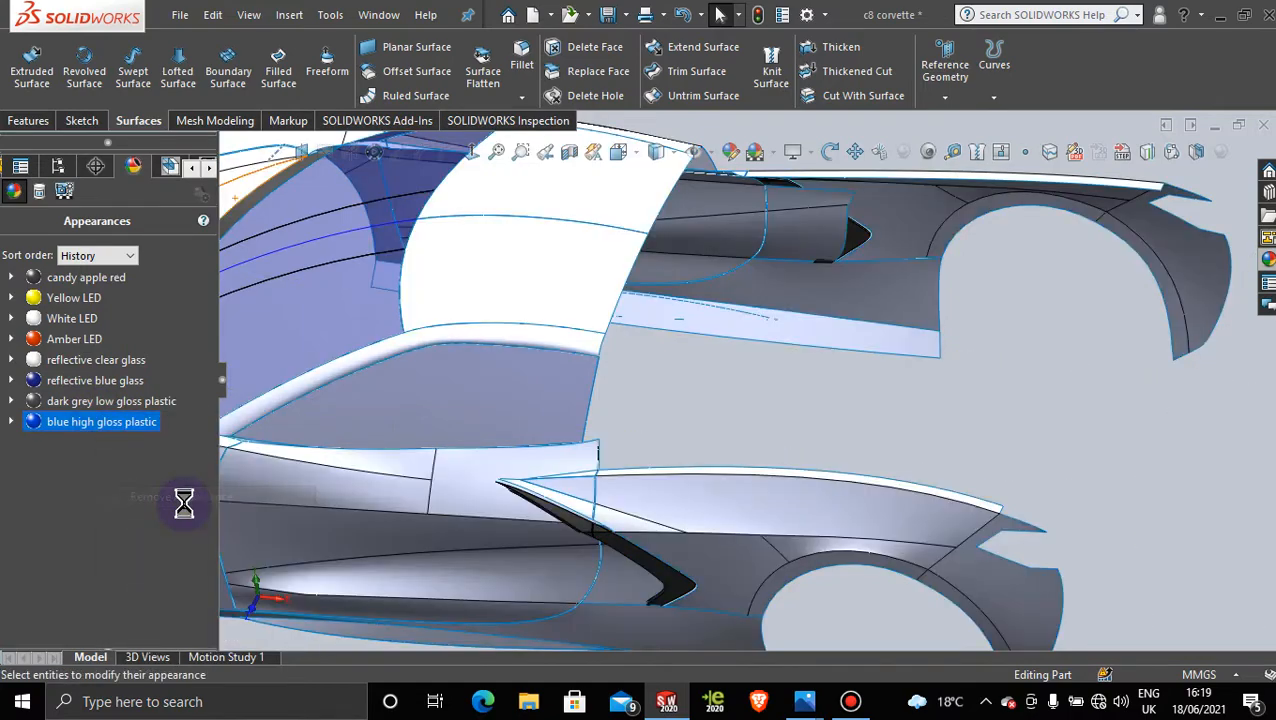
Step: Examine the roof's rear edge, the side window's rear corner and the adjoining quarter panel edges on the uncoloured body
{"action": "scroll", "coordinate": [710, 405], "scroll_direction": "up", "scroll_amount": 3}
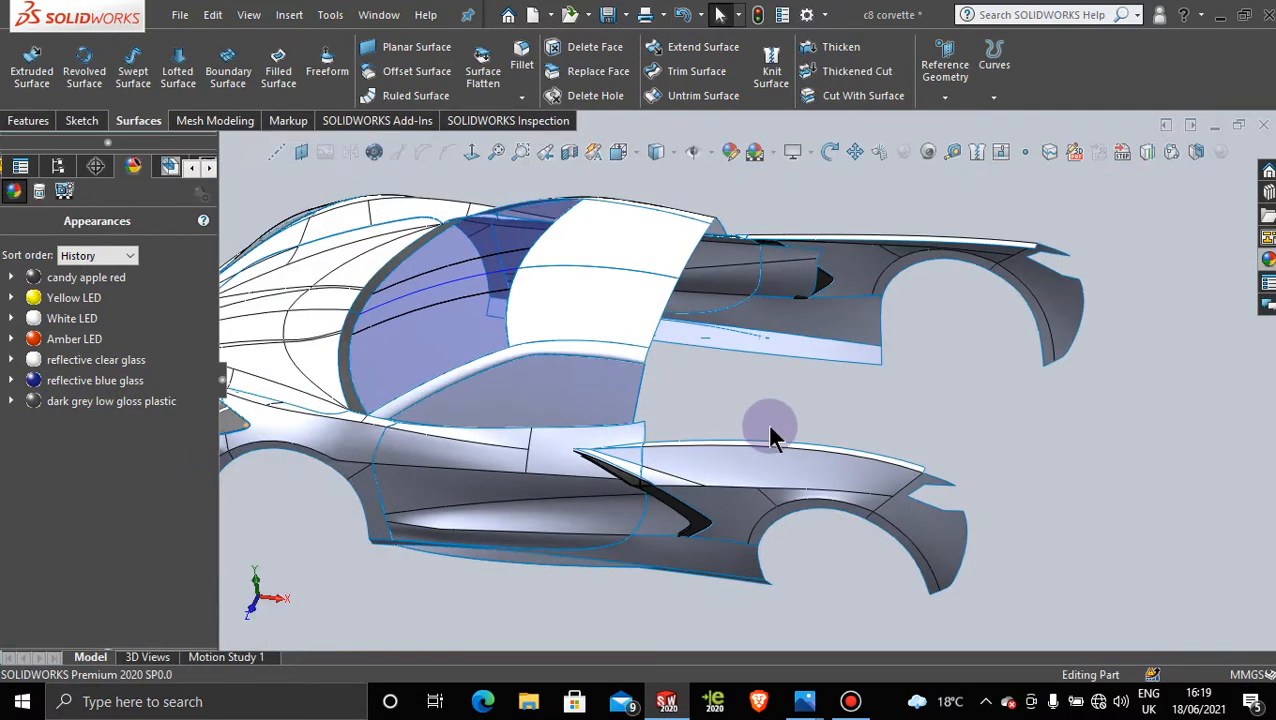
{"action": "middle_click_drag", "start_coordinate": [767, 422], "coordinate": [771, 427]}
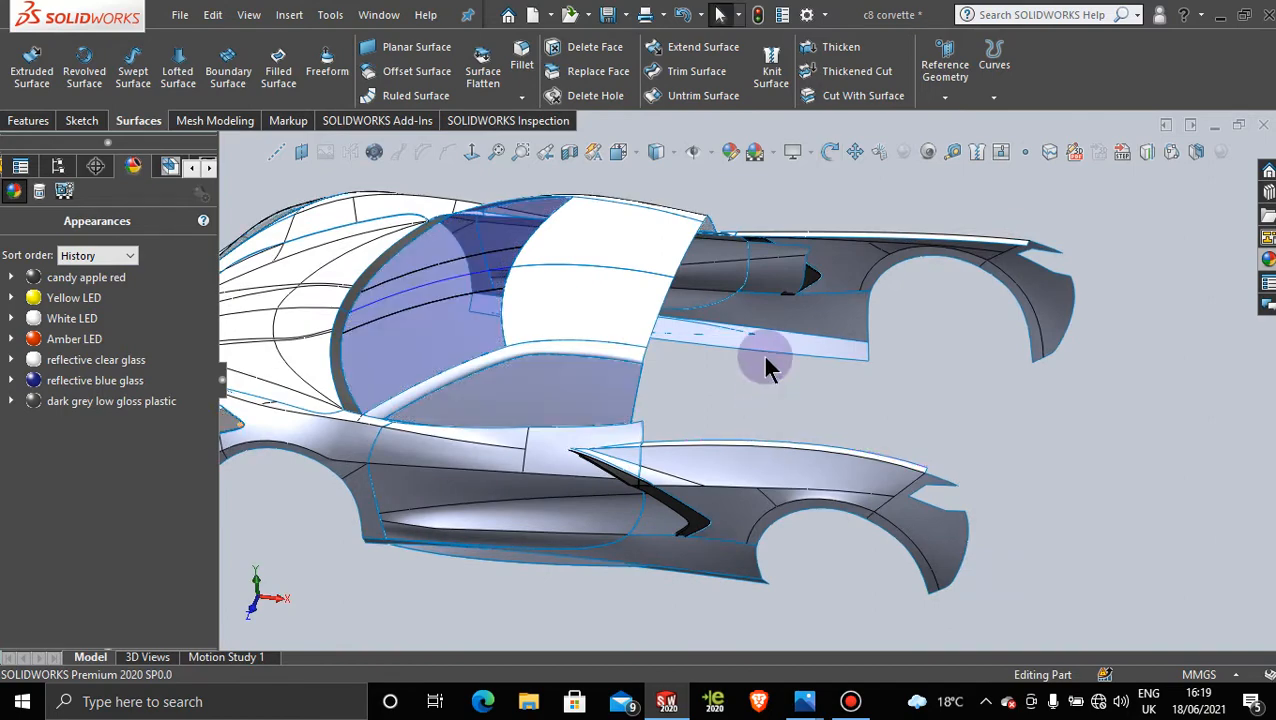
{"action": "scroll", "coordinate": [766, 366], "scroll_direction": "down", "scroll_amount": 3}
{"action": "middle_click_drag", "start_coordinate": [736, 375], "coordinate": [746, 376]}
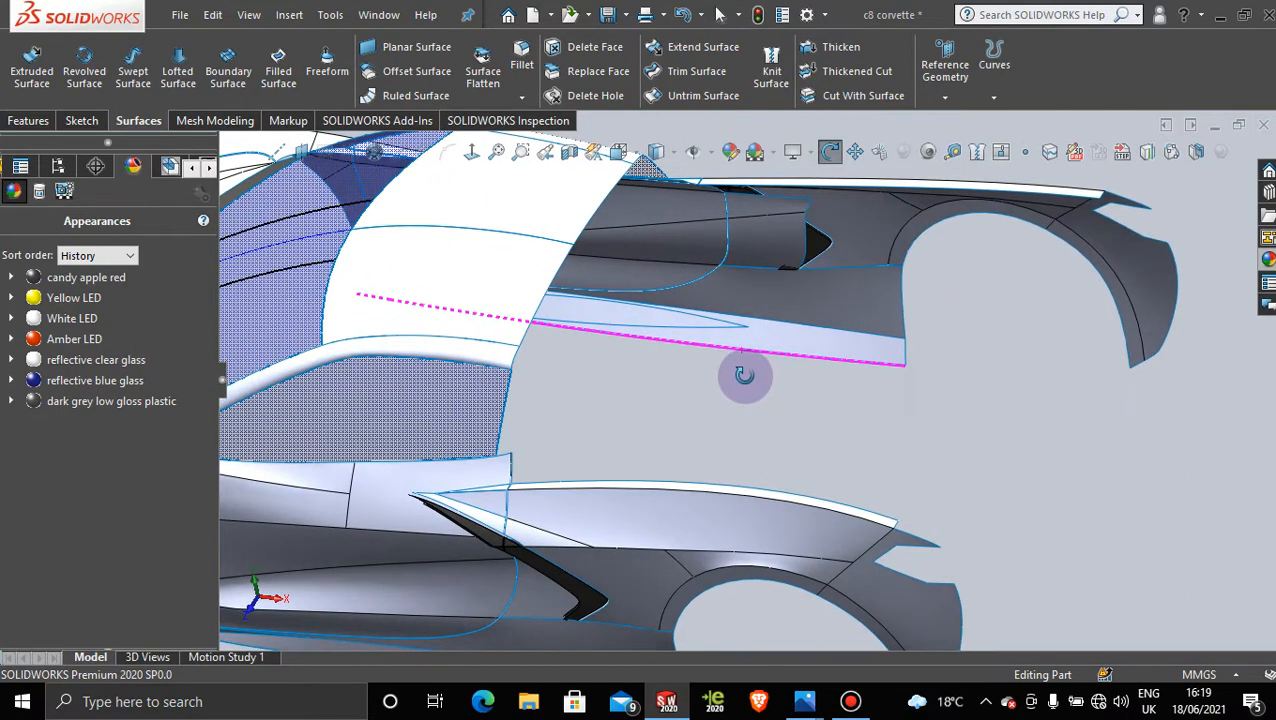
{"action": "scroll", "coordinate": [745, 394], "scroll_direction": "up", "scroll_amount": 2}
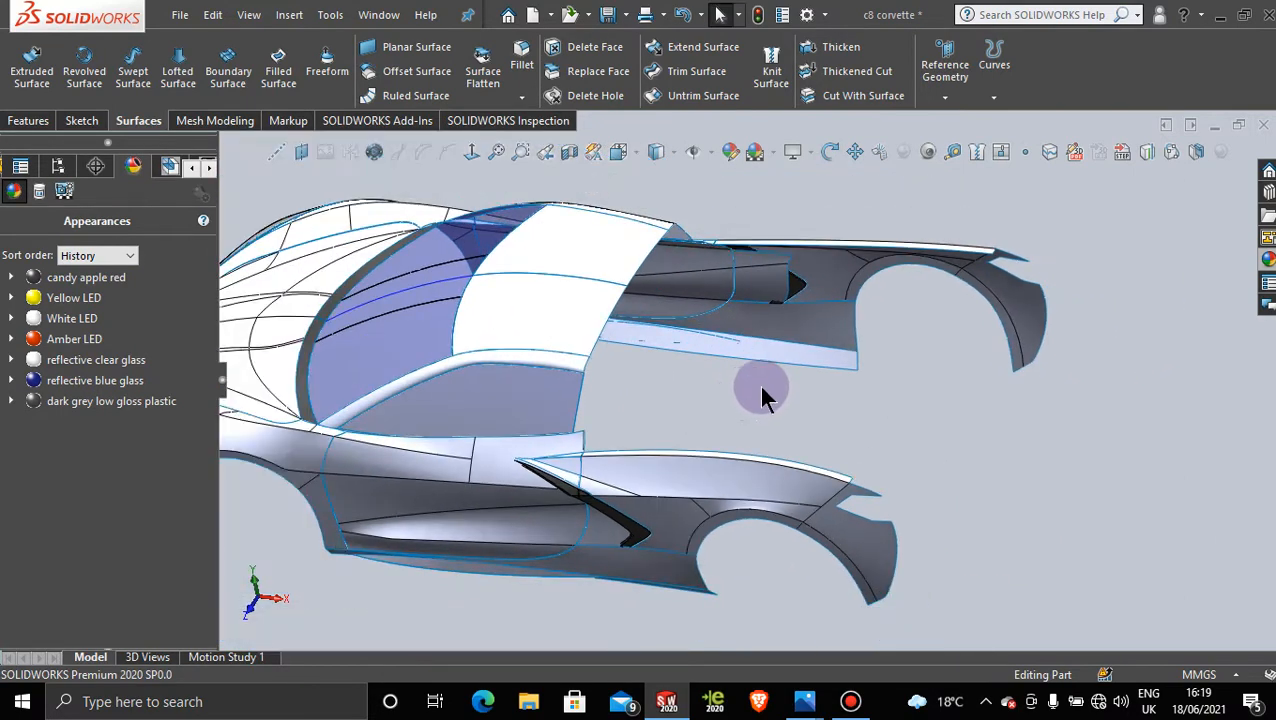
{"action": "mouse_move", "coordinate": [719, 408]}
{"action": "middle_mouse_down"}
{"action": "mouse_move", "coordinate": [706, 398]}
{"action": "mouse_move", "coordinate": [738, 401]}
{"action": "mouse_move", "coordinate": [720, 401]}
{"action": "mouse_move", "coordinate": [726, 413]}
{"action": "middle_mouse_up"}
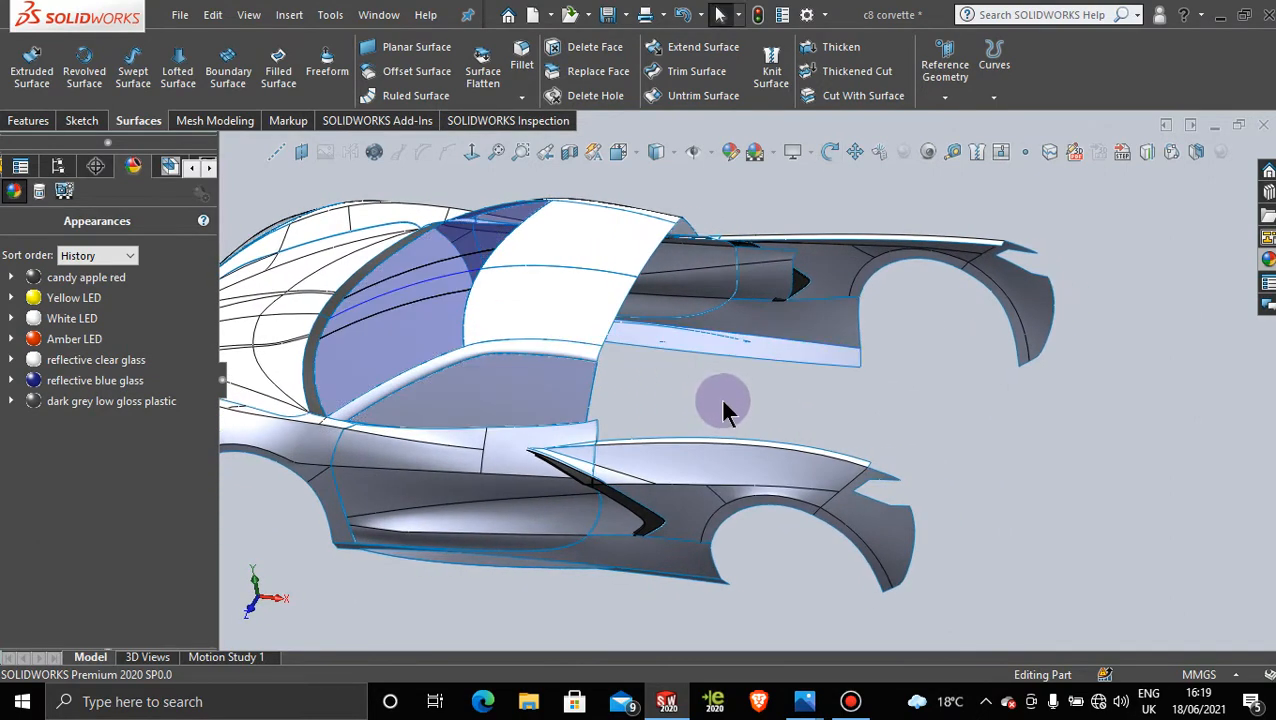
{"action": "scroll", "coordinate": [607, 359], "scroll_direction": "down", "scroll_amount": 4}
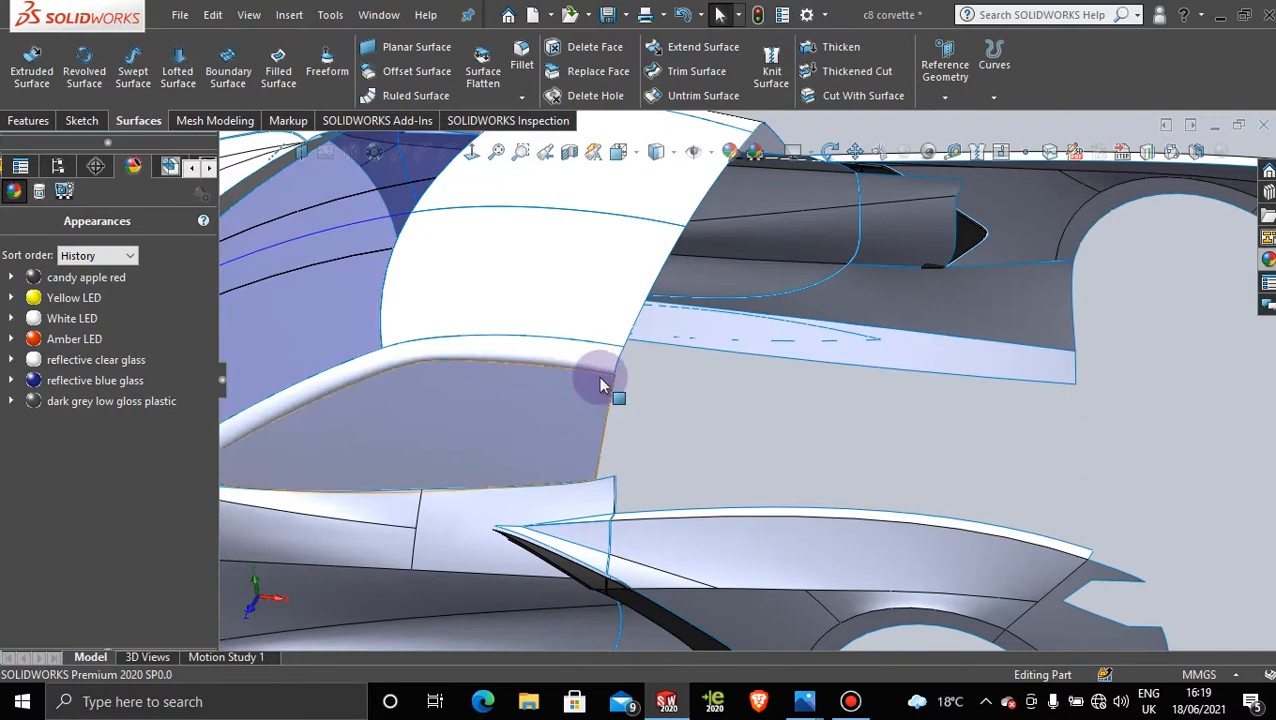
{"action": "scroll", "coordinate": [789, 410], "scroll_direction": "up", "scroll_amount": 5}
{"action": "middle_click_drag", "start_coordinate": [849, 433], "coordinate": [770, 345]}
{"action": "scroll", "coordinate": [767, 350], "scroll_direction": "down", "scroll_amount": 2}
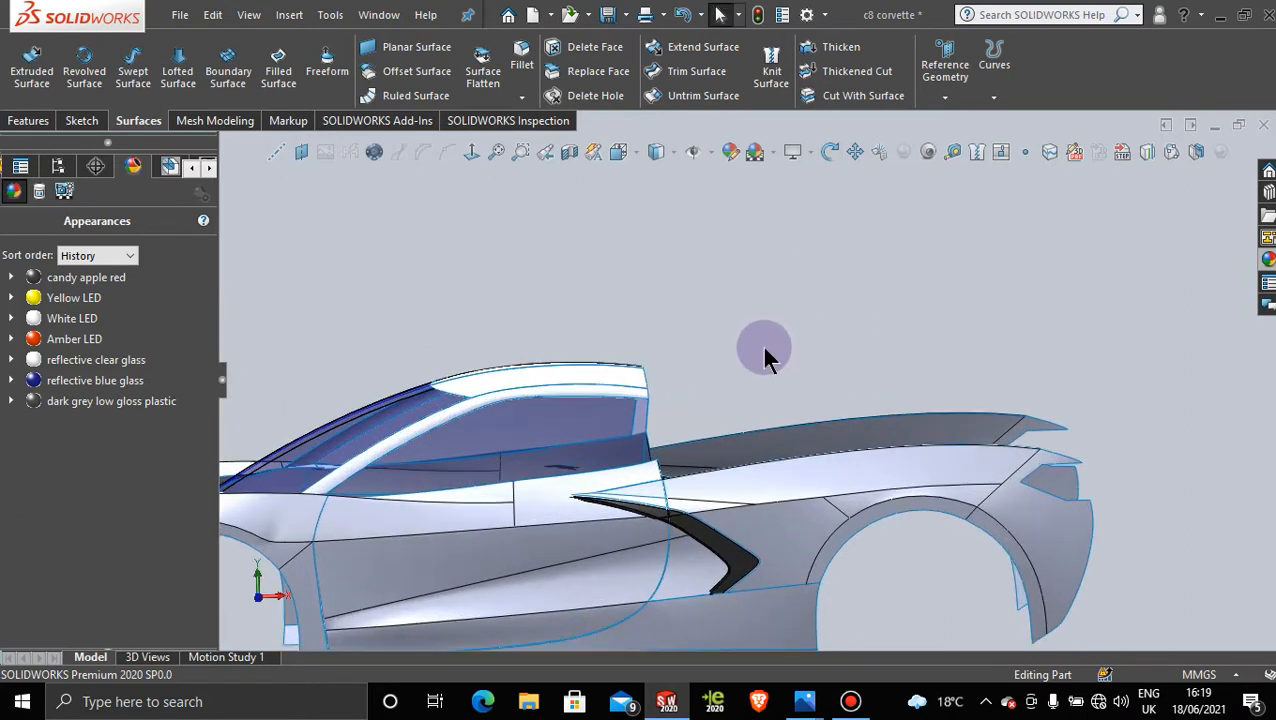
{"action": "left_click", "coordinate": [84, 121]}
{"action": "left_click", "coordinate": [26, 98]}
{"action": "left_click", "coordinate": [55, 136]}
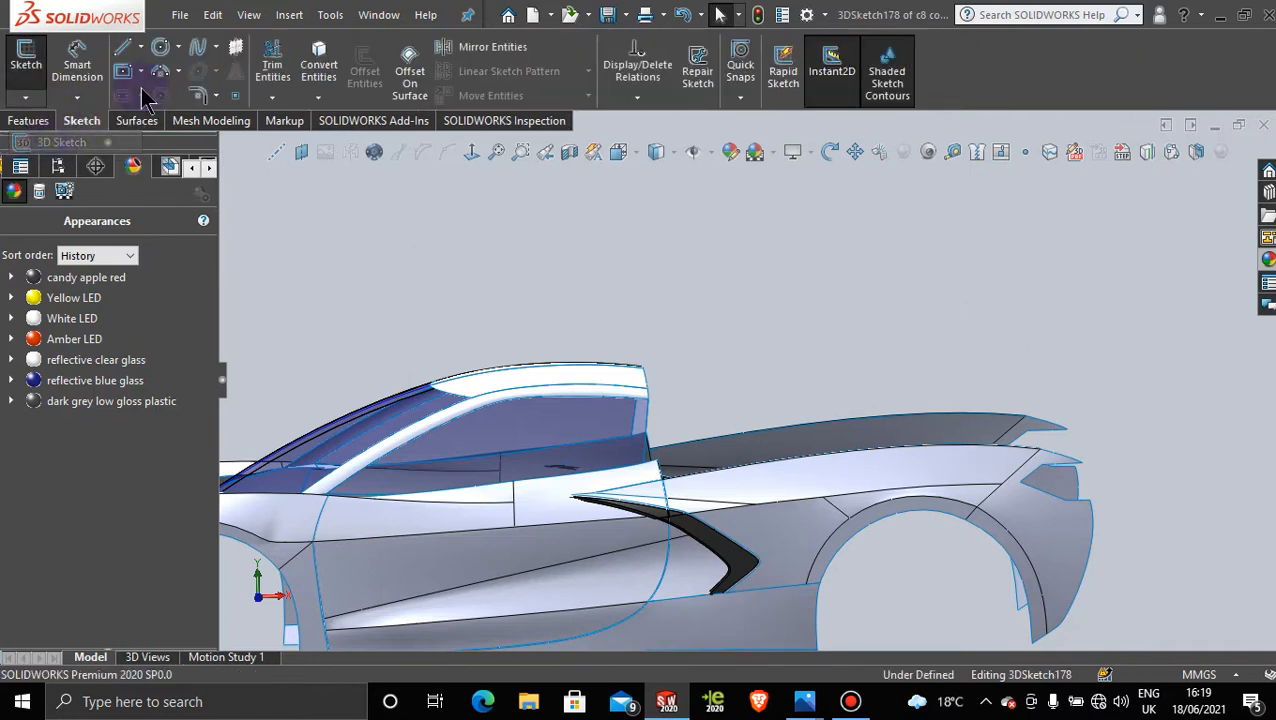
{"action": "left_click", "coordinate": [197, 47]}
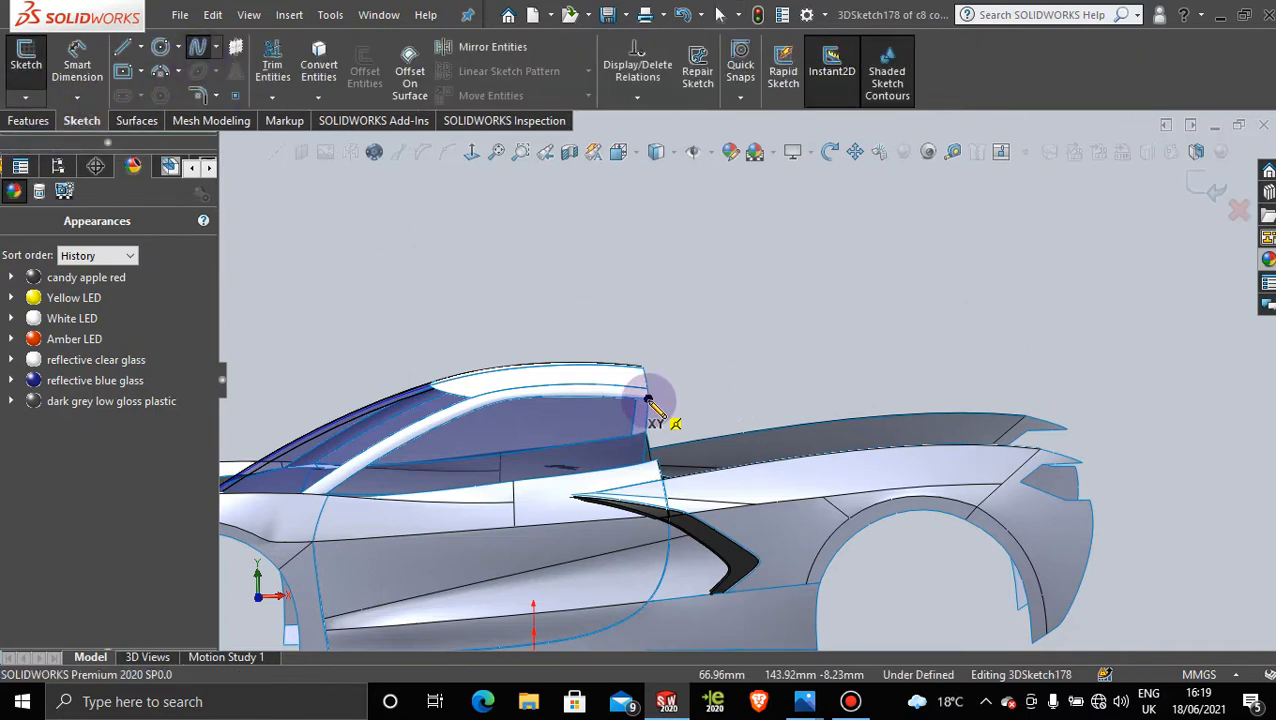
{"action": "scroll", "coordinate": [655, 405], "scroll_direction": "down", "scroll_amount": 4}
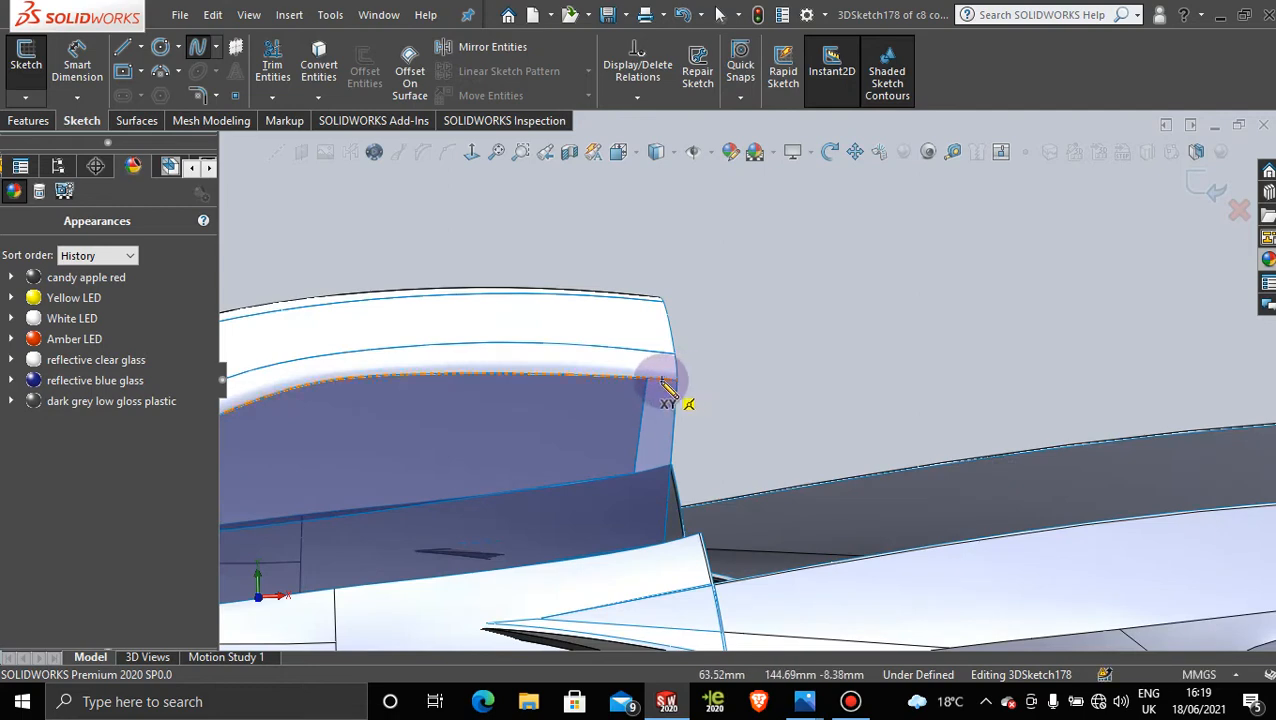
{"action": "left_click", "coordinate": [676, 381]}
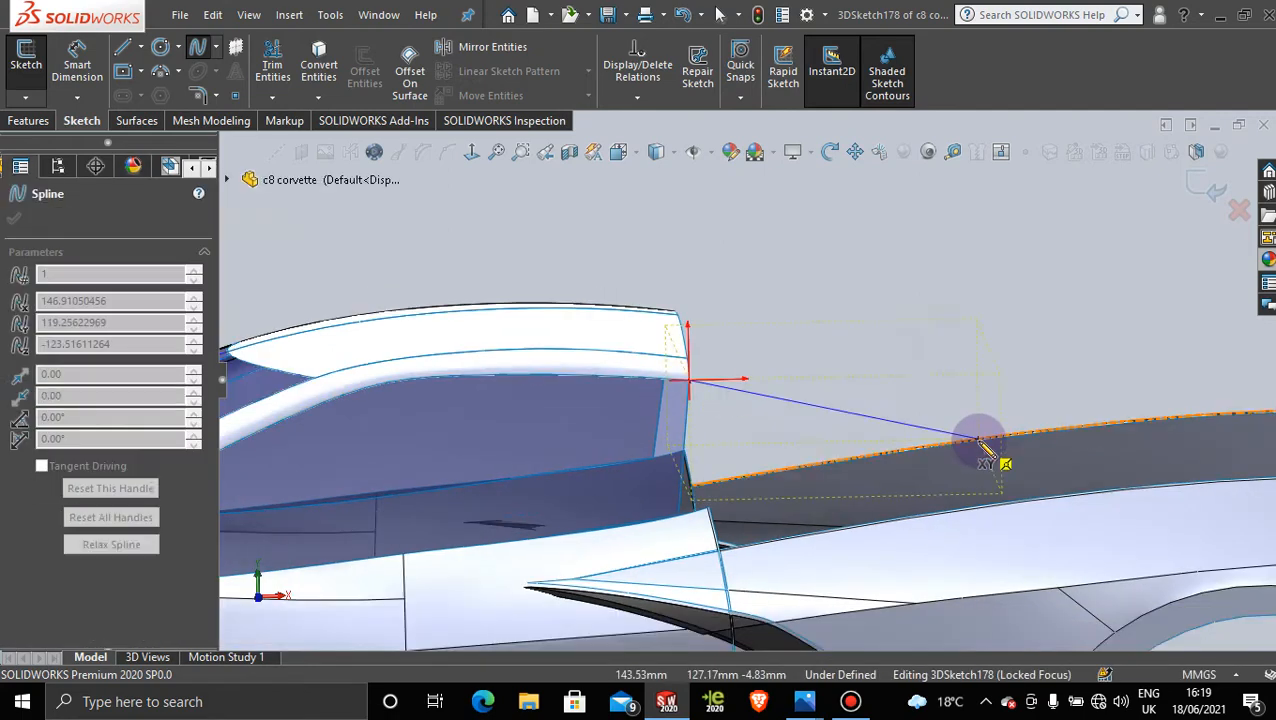
{"action": "scroll", "coordinate": [977, 447], "scroll_direction": "up", "scroll_amount": 5}
{"action": "middle_click_drag", "start_coordinate": [743, 494], "coordinate": [846, 481]}
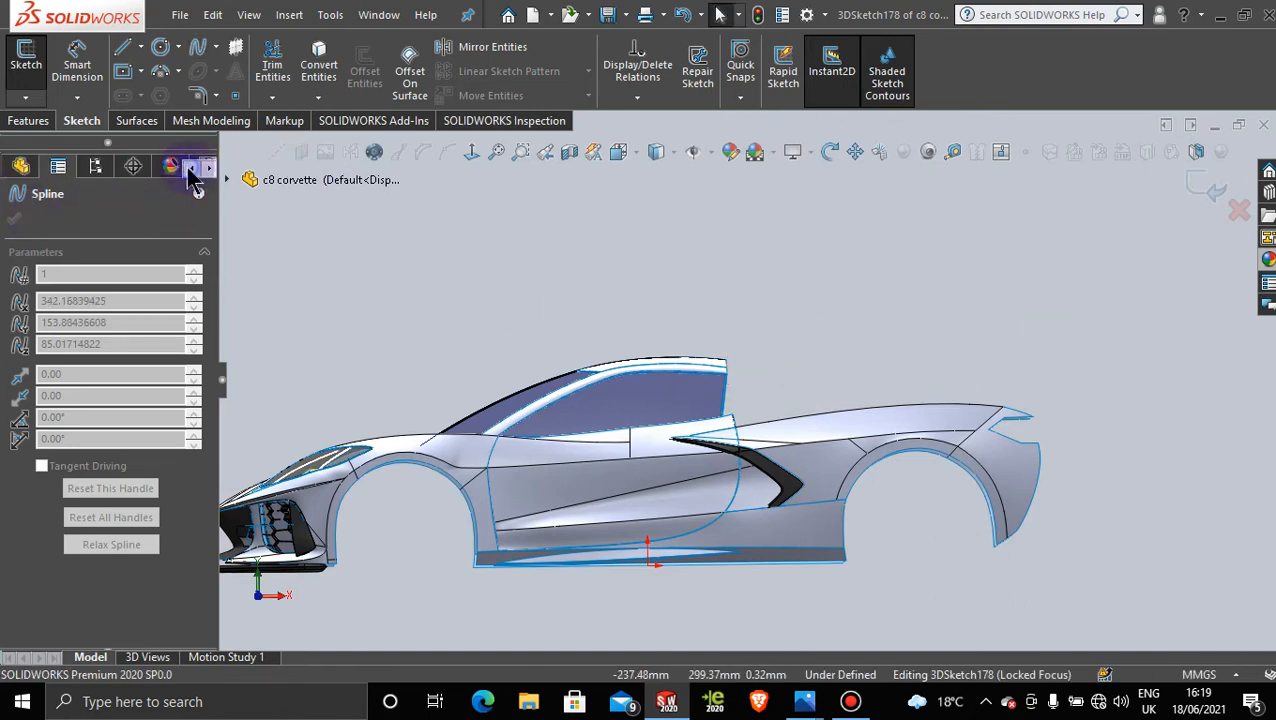
Step: Activate Display State 1 for the part to show the reference photos and planes around the car
{"action": "left_click", "coordinate": [8, 176]}
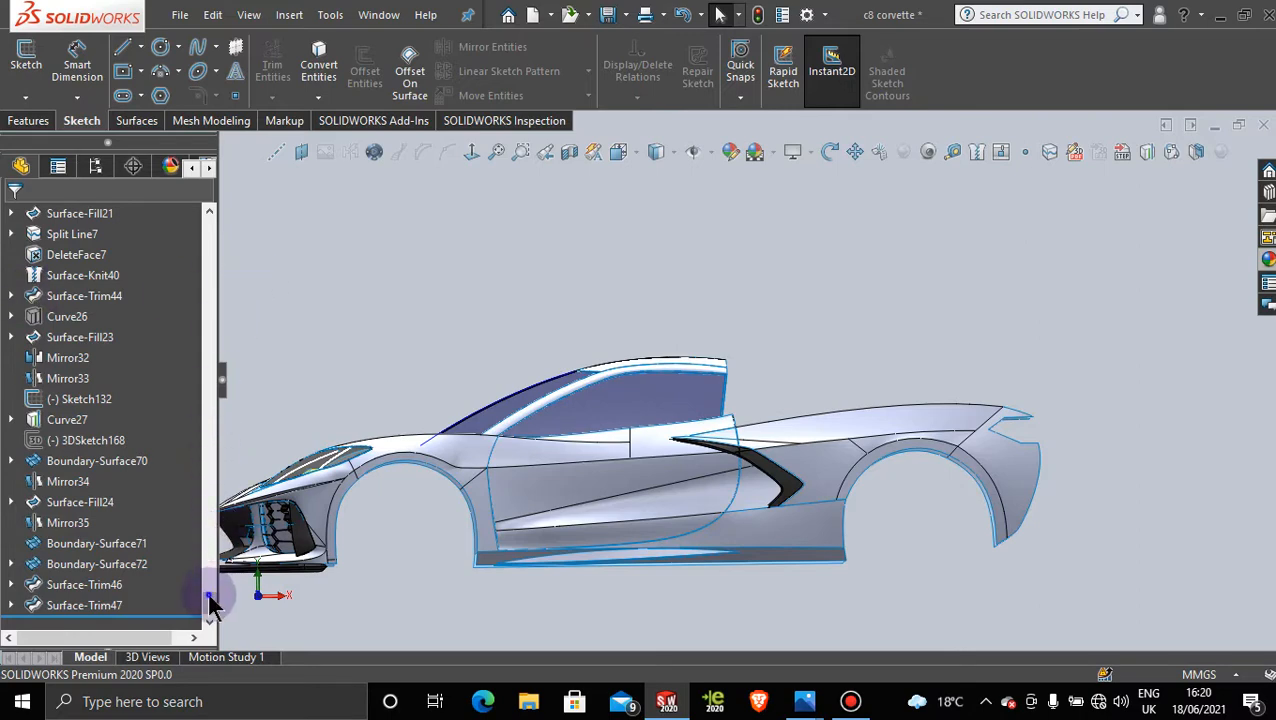
{"action": "left_click_drag", "start_coordinate": [208, 600], "coordinate": [208, 208]}
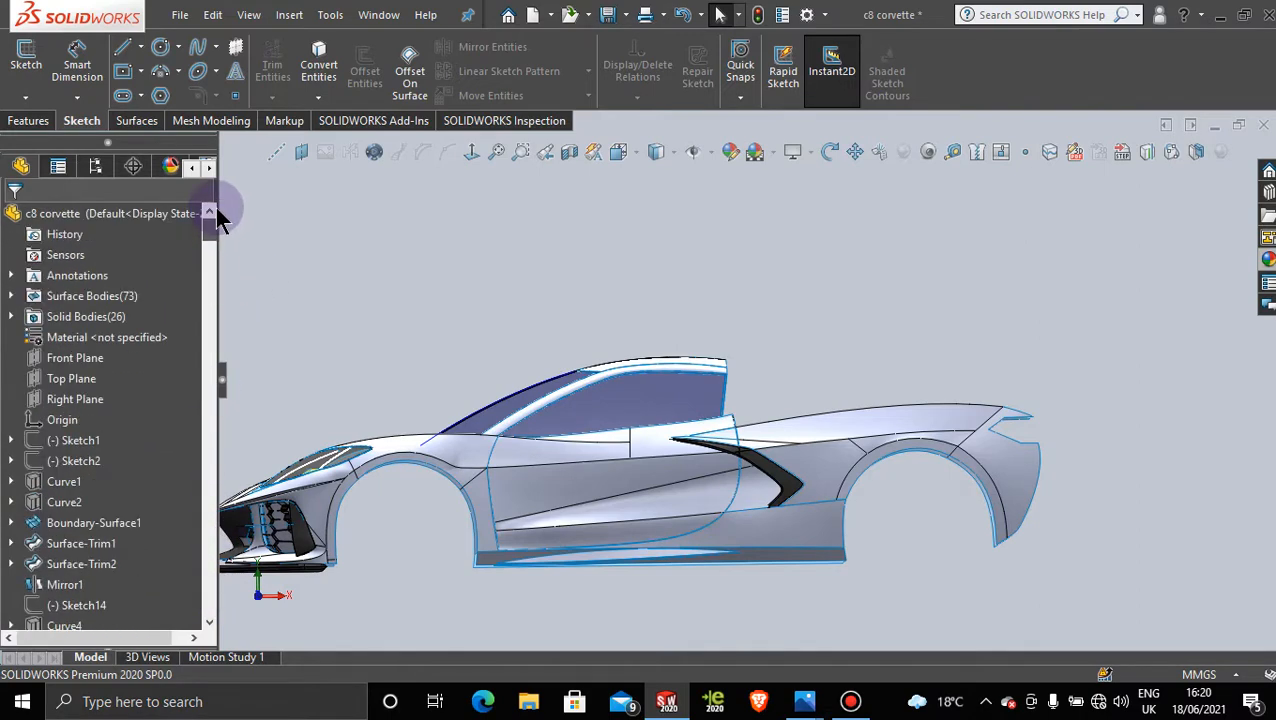
{"action": "left_click", "coordinate": [97, 168]}
{"action": "left_click", "coordinate": [130, 588]}
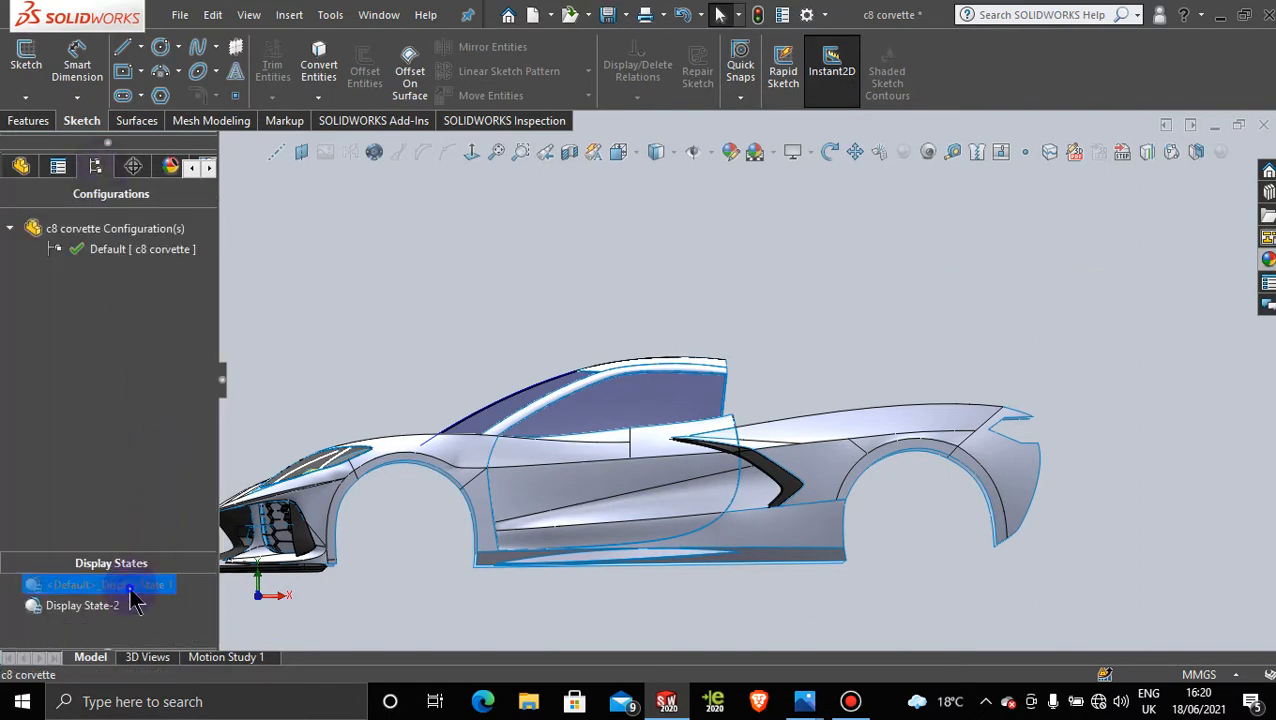
{"action": "double_click", "coordinate": [130, 589]}
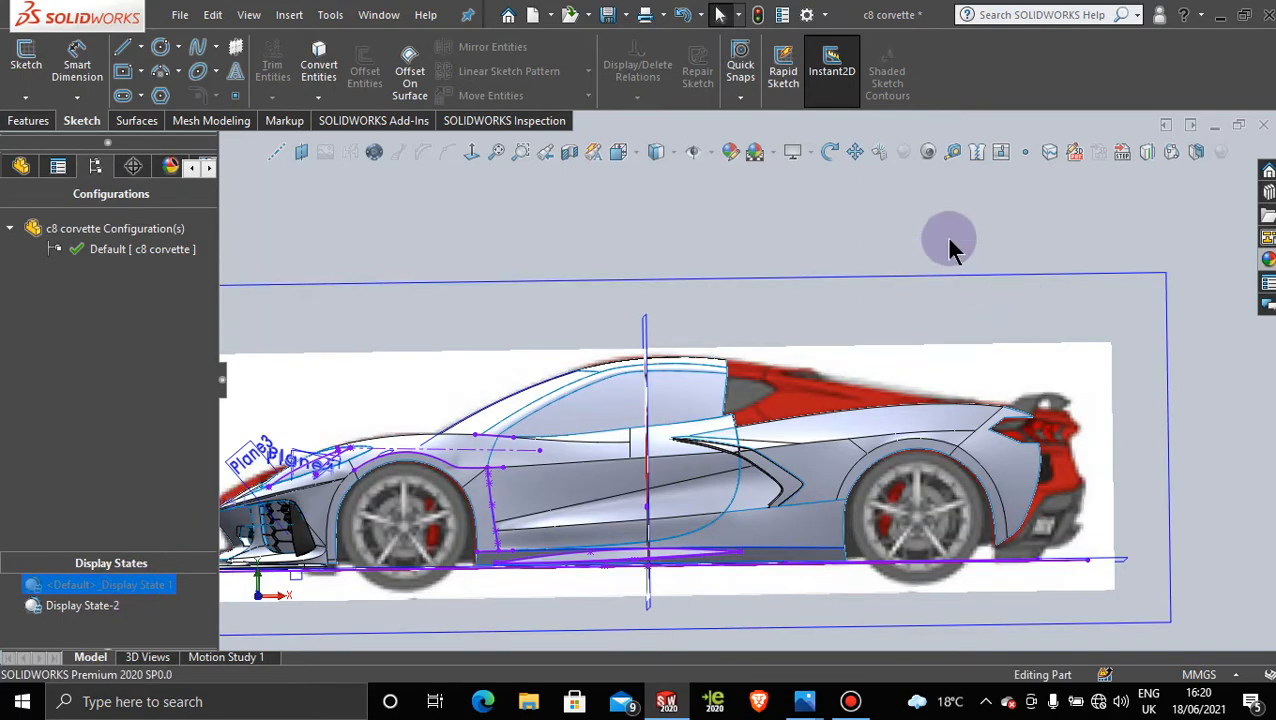
Step: Start a new sketch on the Top Plane, viewed square-on over the rear deck photo
{"action": "mouse_move", "coordinate": [951, 248]}
{"action": "middle_mouse_down"}
{"action": "mouse_move", "coordinate": [880, 188]}
{"action": "mouse_move", "coordinate": [856, 286]}
{"action": "mouse_move", "coordinate": [897, 299]}
{"action": "middle_mouse_up"}
{"action": "scroll", "coordinate": [930, 360], "scroll_direction": "up", "scroll_amount": 3}
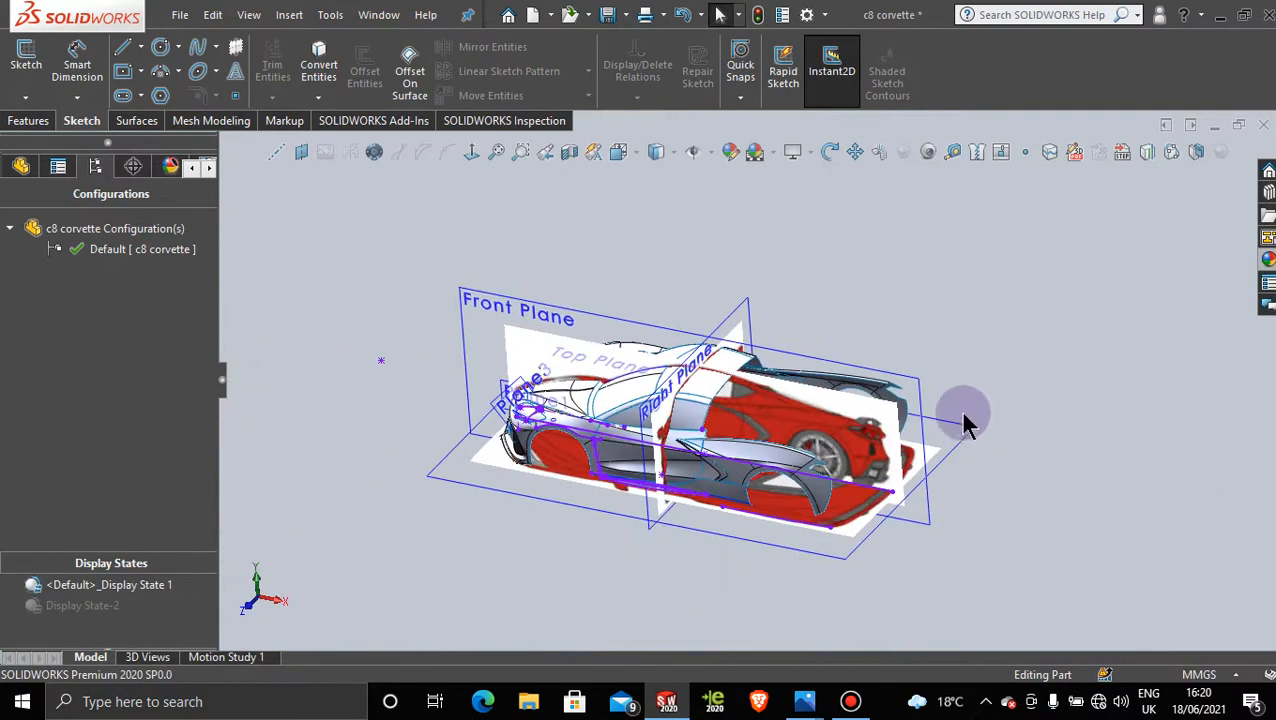
{"action": "left_click", "coordinate": [958, 434]}
{"action": "left_click", "coordinate": [1038, 374]}
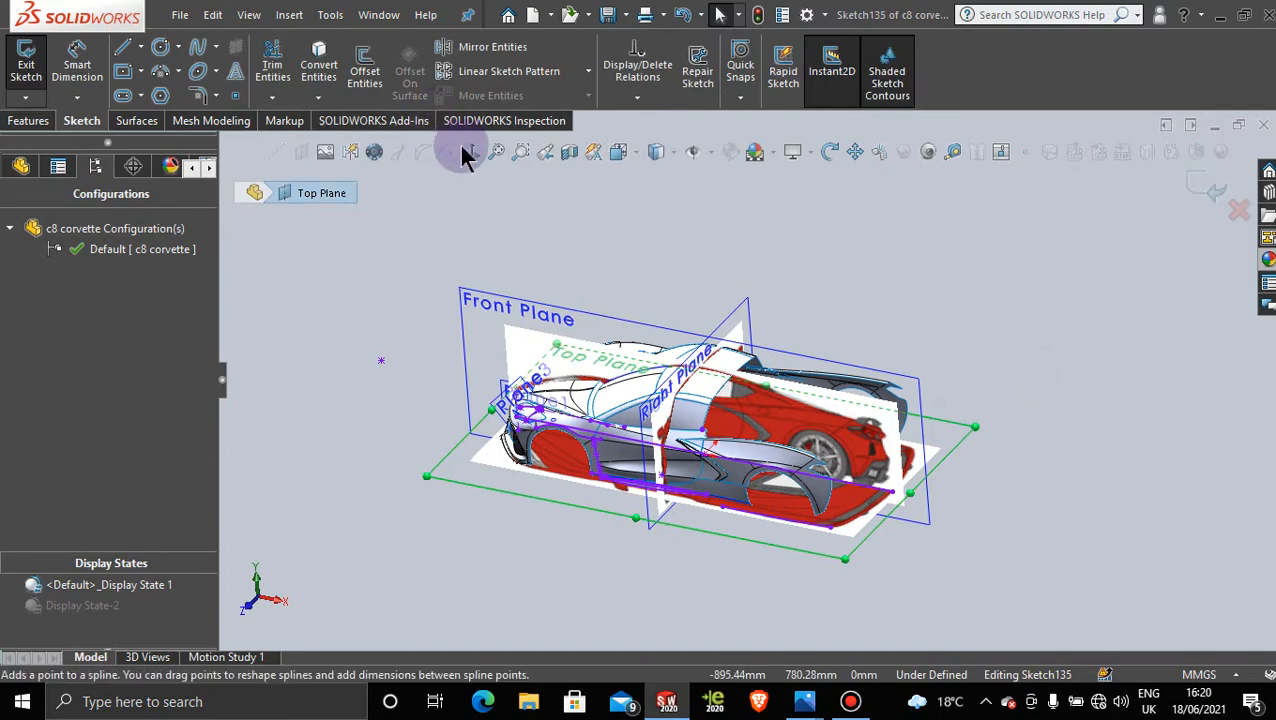
{"action": "scroll", "coordinate": [856, 418], "scroll_direction": "down", "scroll_amount": 8}
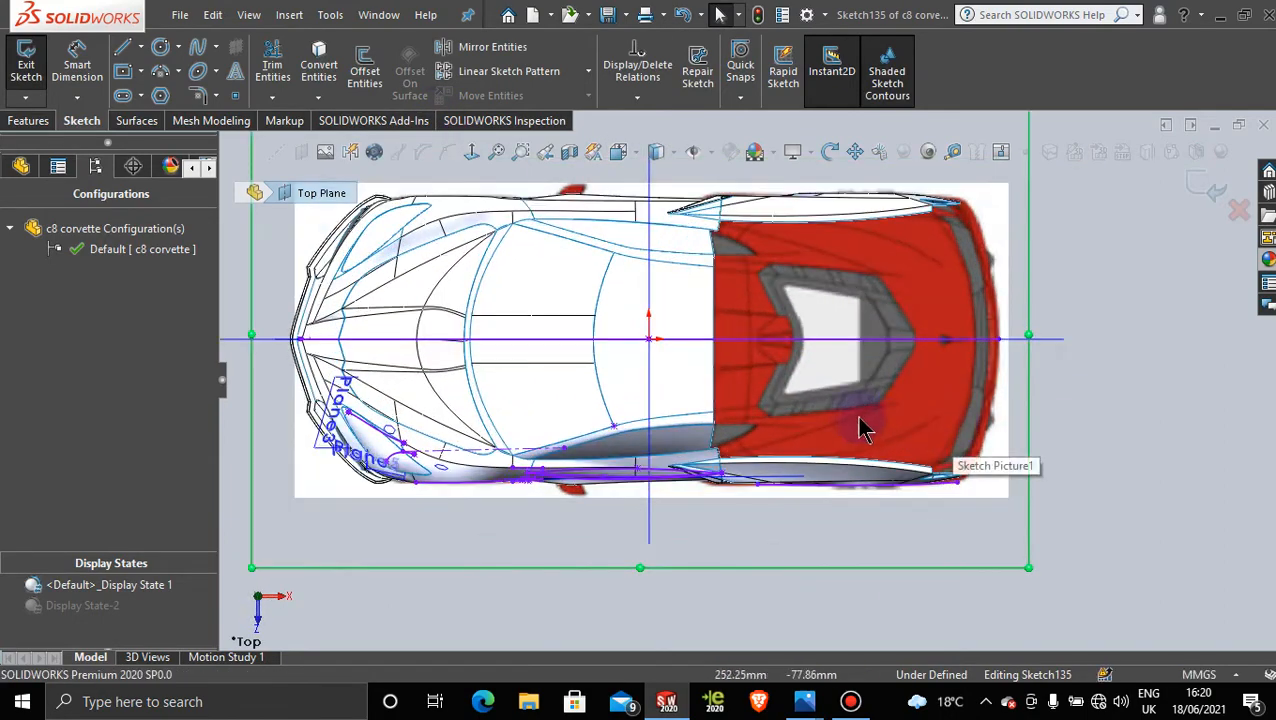
{"action": "scroll", "coordinate": [855, 420], "scroll_direction": "down", "scroll_amount": 2}
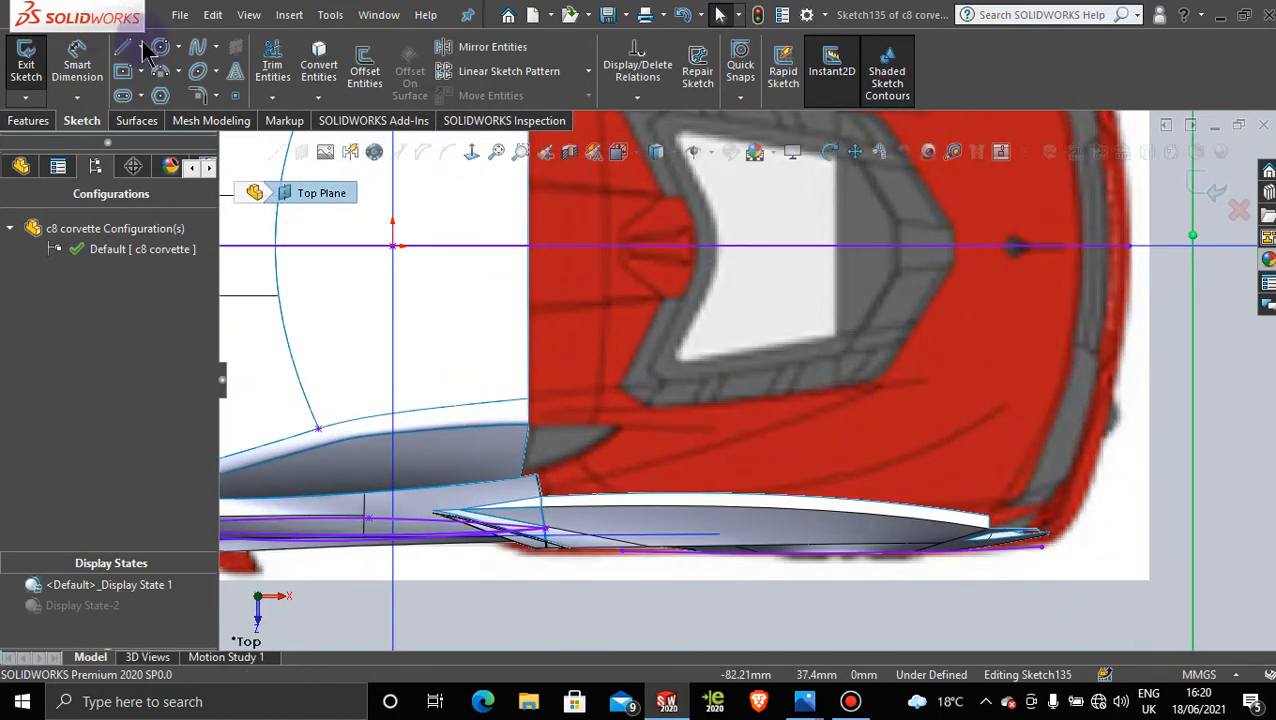
{"action": "left_click", "coordinate": [201, 50]}
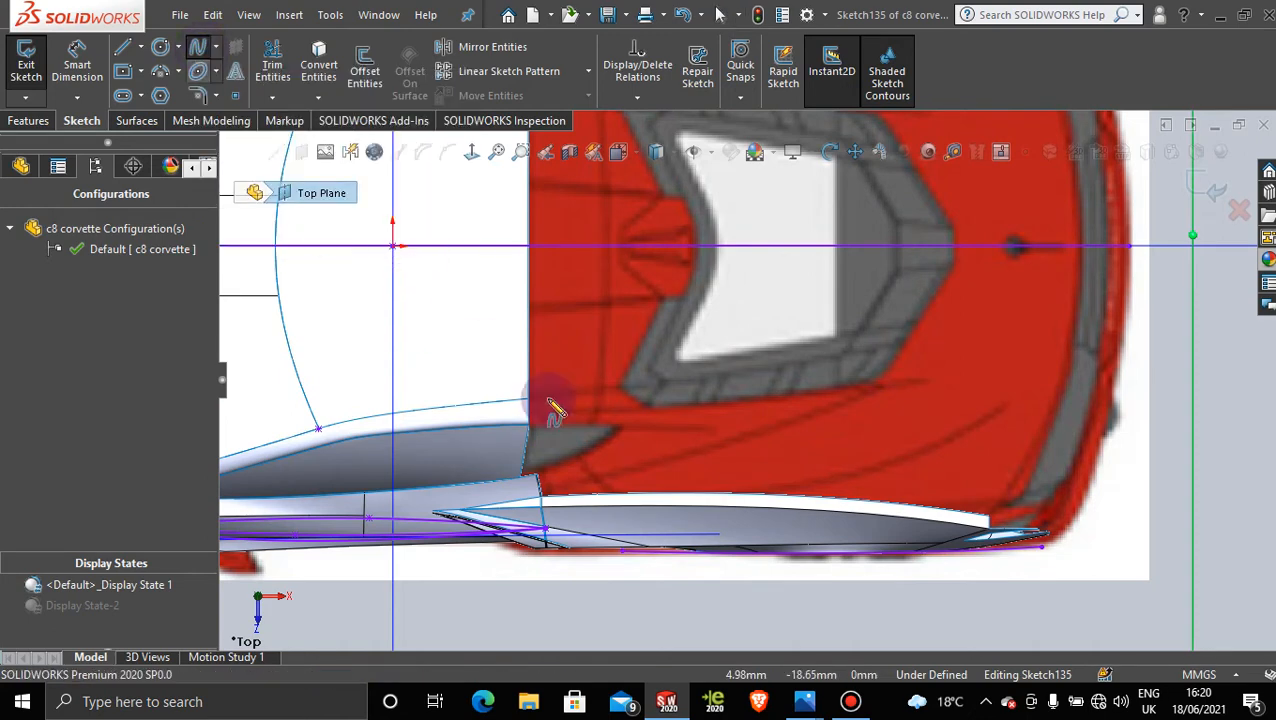
{"action": "left_click", "coordinate": [599, 480]}
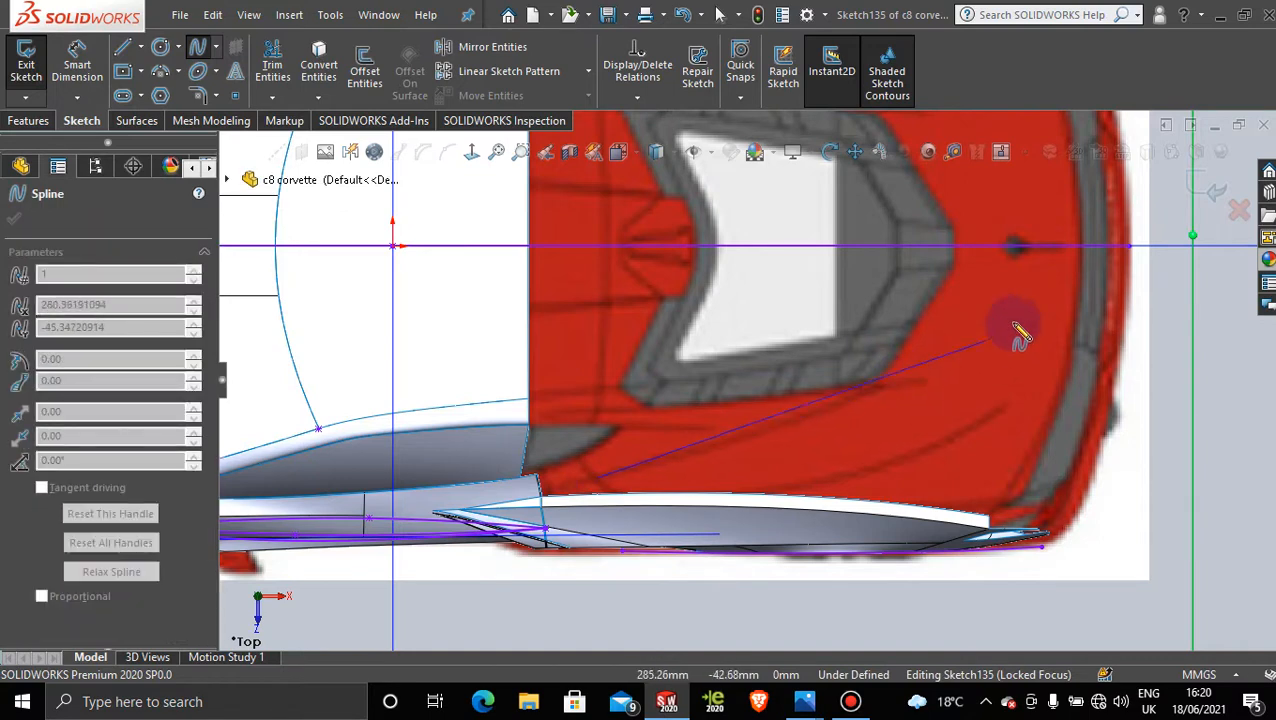
{"action": "left_click", "coordinate": [1133, 300]}
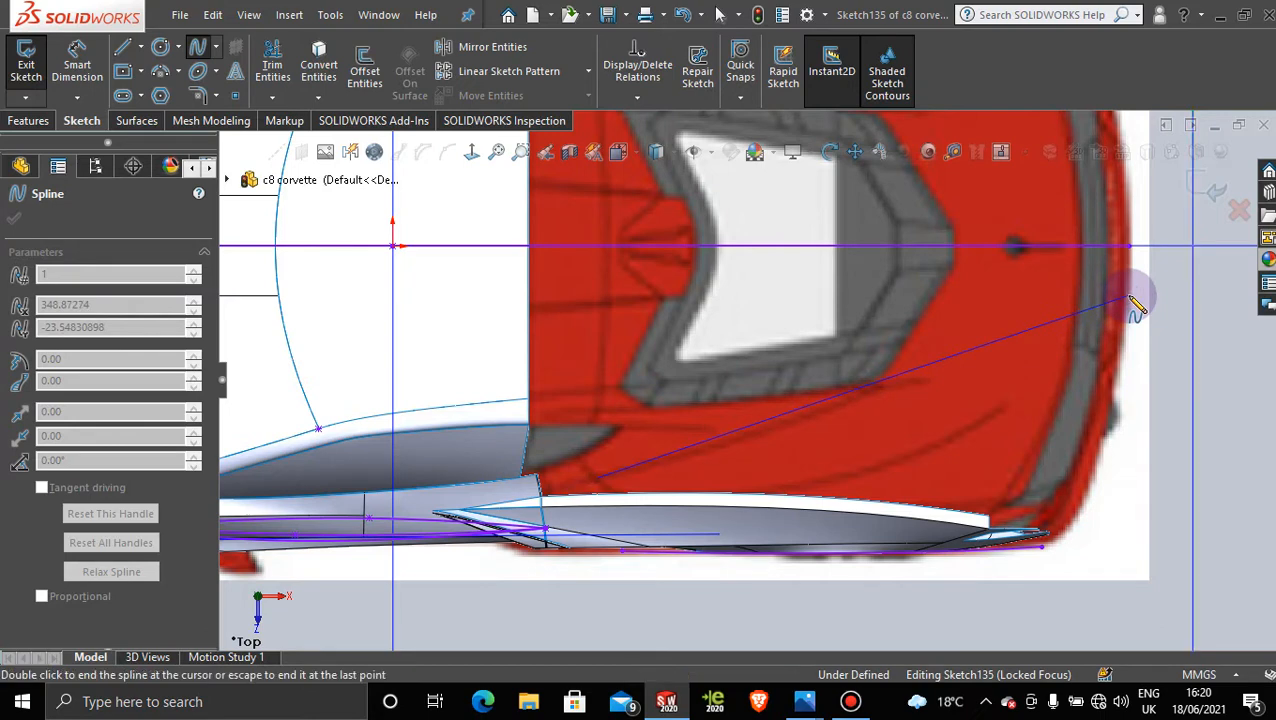
{"action": "double_click", "coordinate": [1125, 298]}
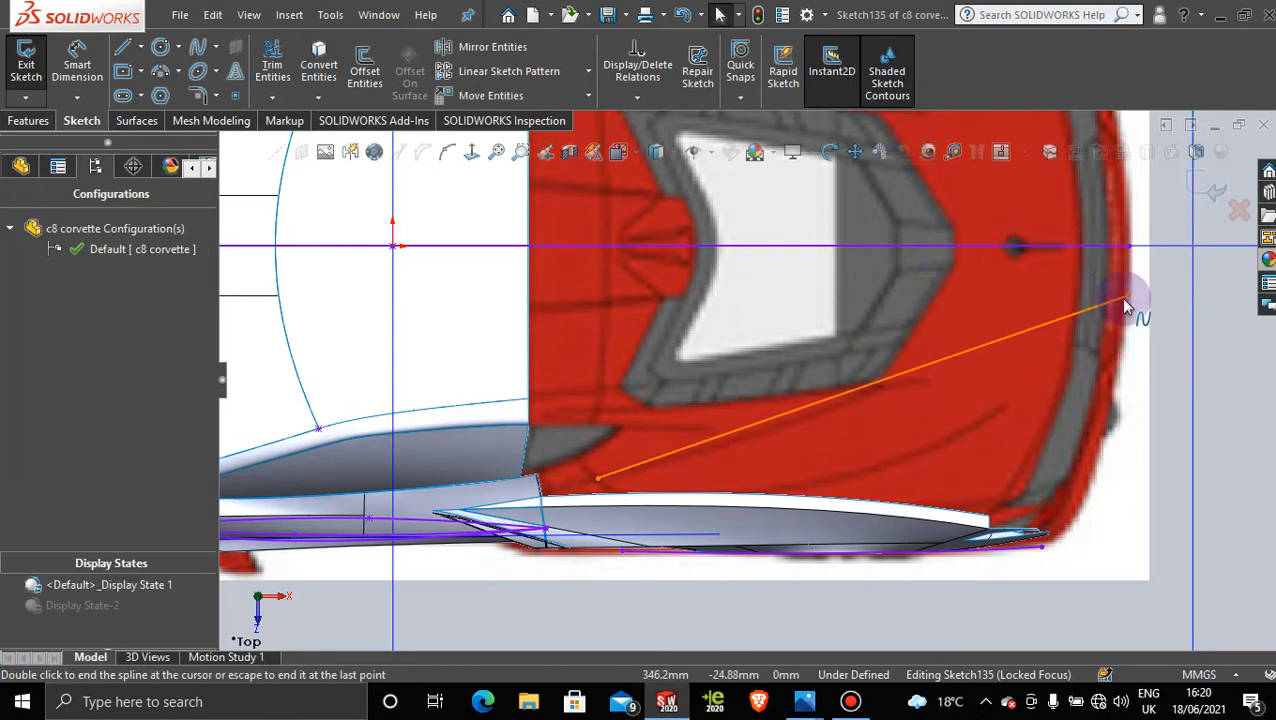
{"action": "left_click", "coordinate": [833, 400]}
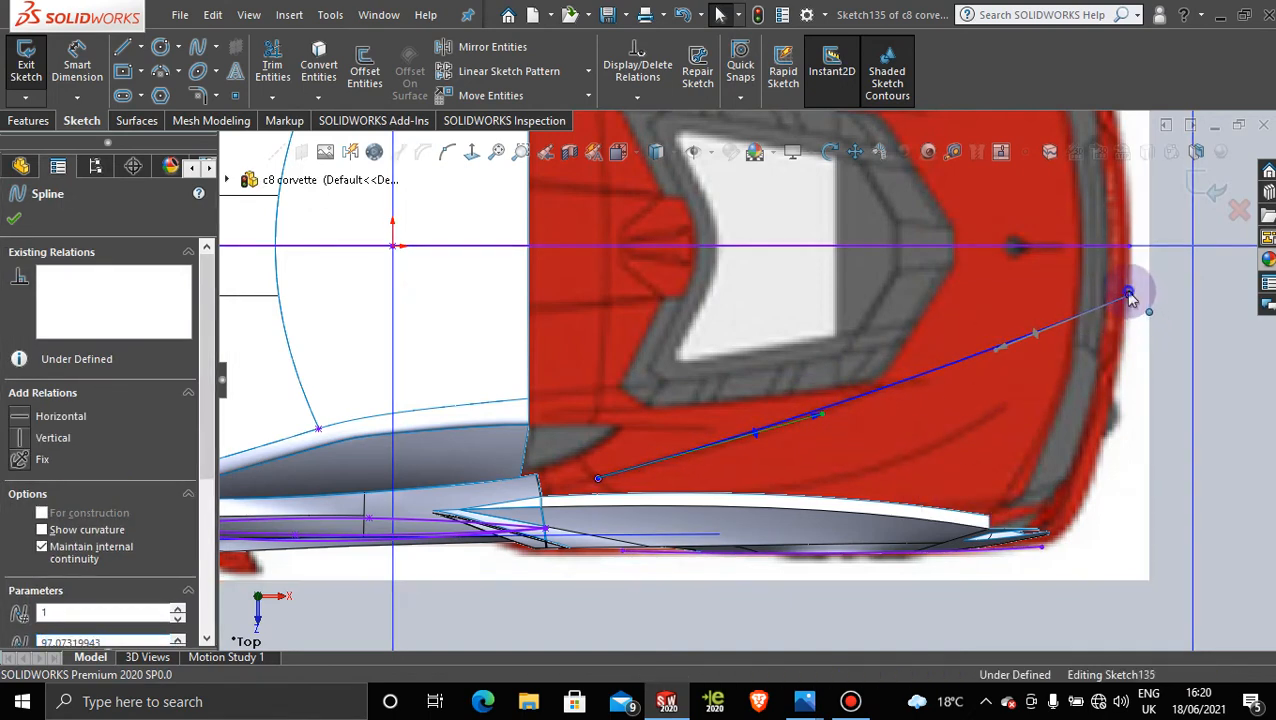
{"action": "left_click_drag", "start_coordinate": [1130, 294], "coordinate": [940, 388]}
{"action": "left_click_drag", "start_coordinate": [864, 399], "coordinate": [880, 386]}
{"action": "right_click", "coordinate": [812, 420]}
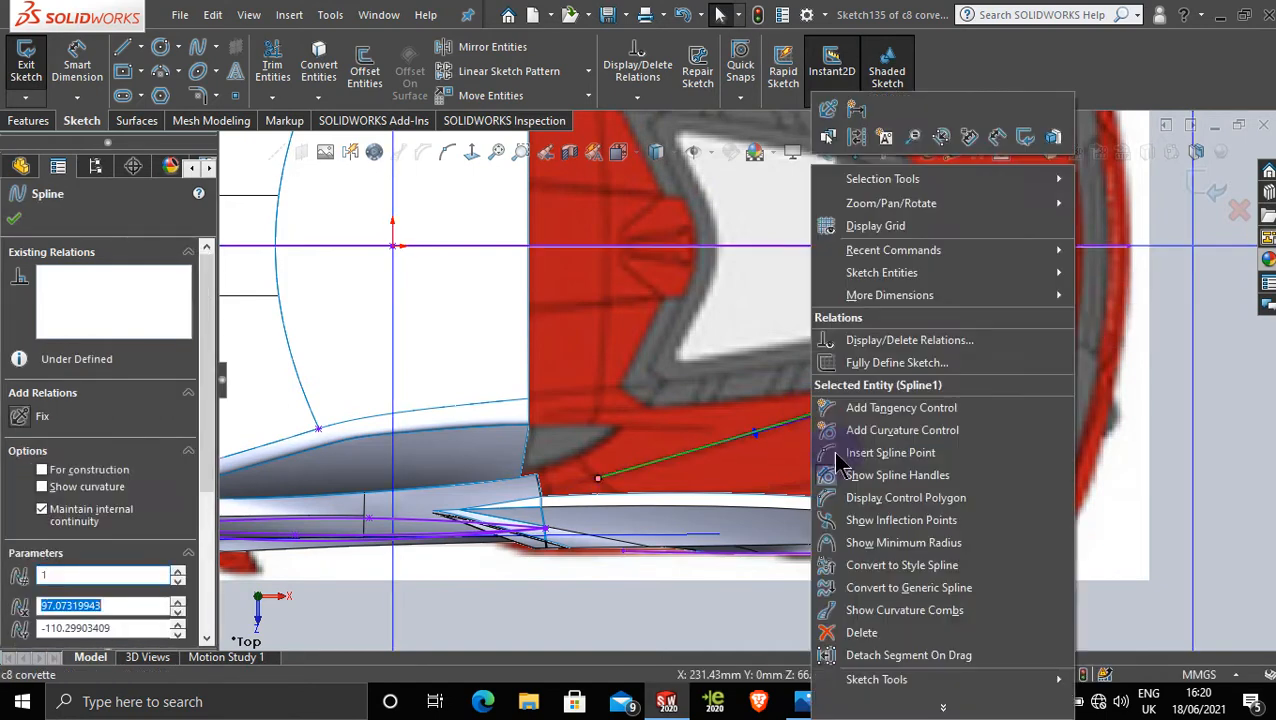
{"action": "left_click", "coordinate": [858, 628]}
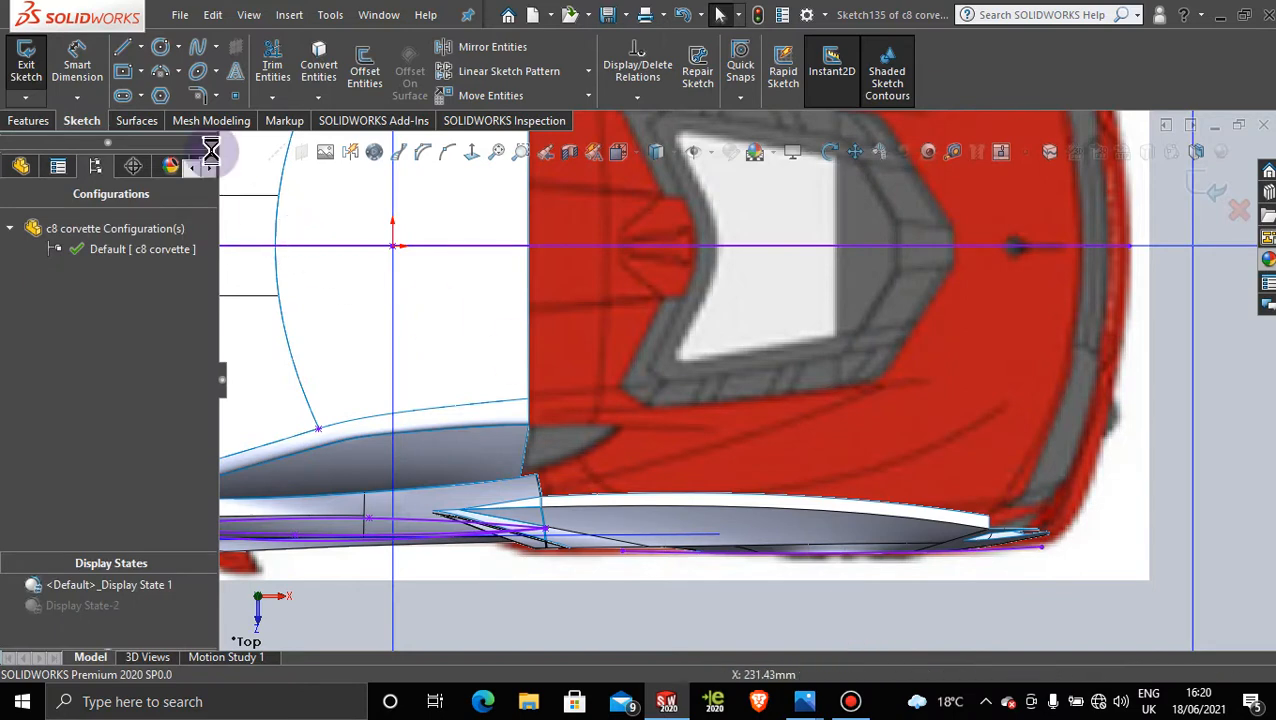
Step: Draw a slightly bowed two-point spline along the rear deck crease, ending beside the engine cover's rear corner, and close the sketch
{"action": "left_click", "coordinate": [197, 47]}
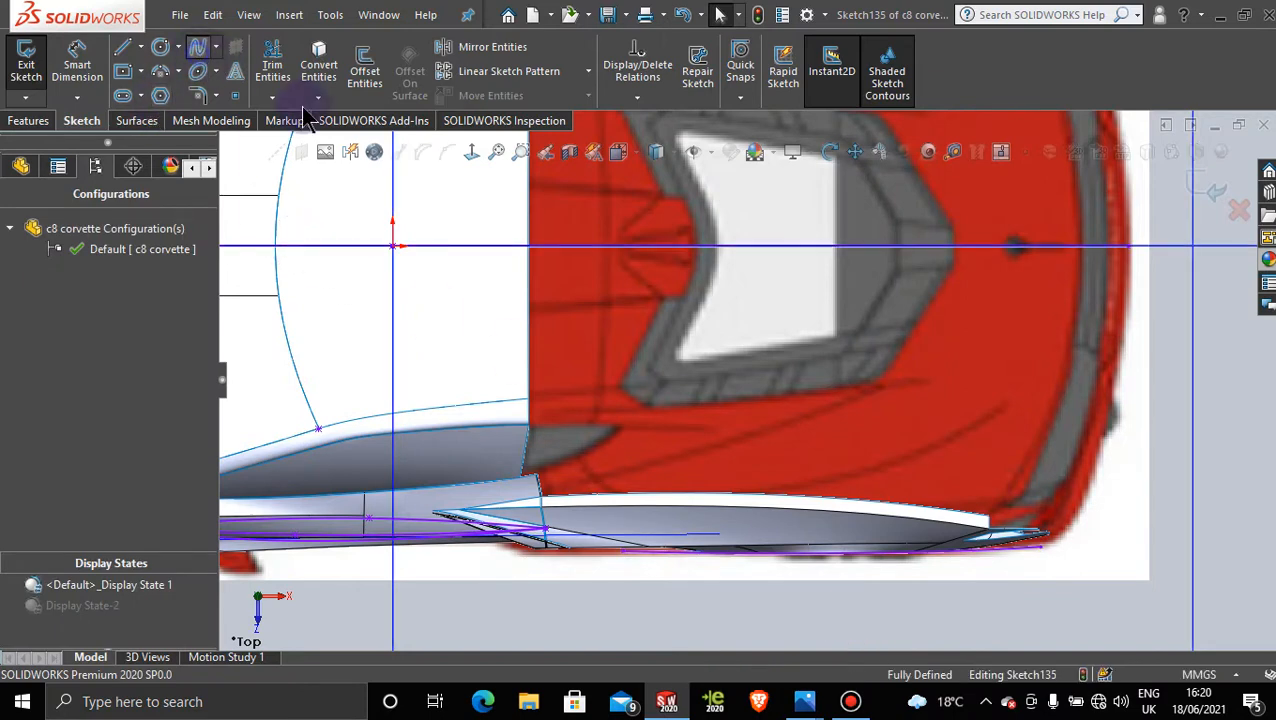
{"action": "left_click", "coordinate": [598, 479]}
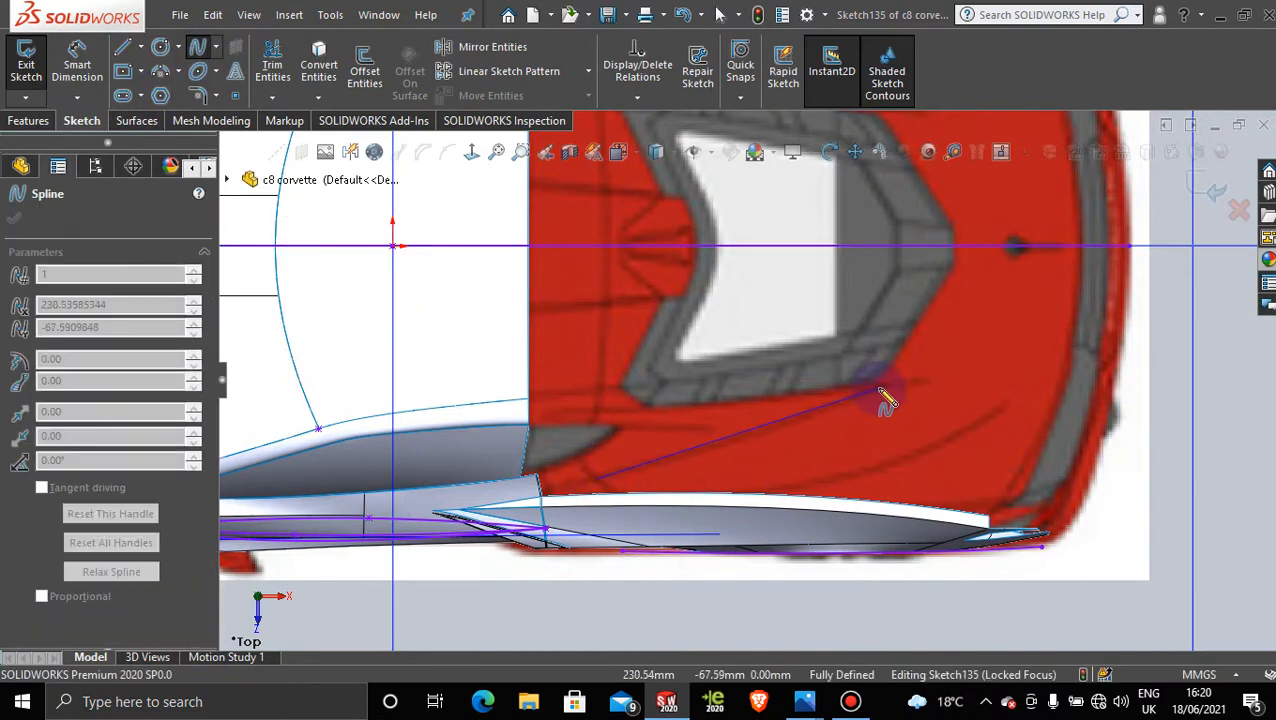
{"action": "left_click", "coordinate": [877, 388]}
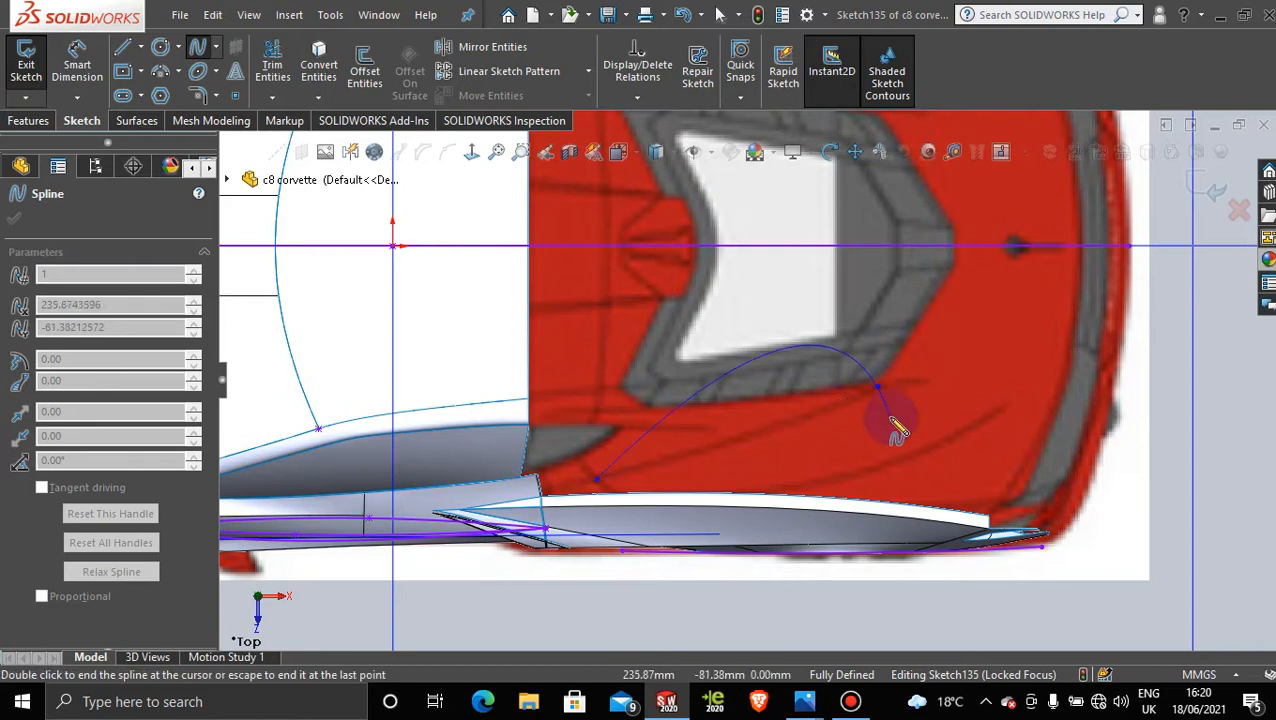
{"action": "key", "text": "Escape"}
{"action": "scroll", "coordinate": [794, 437], "scroll_direction": "down", "scroll_amount": 2}
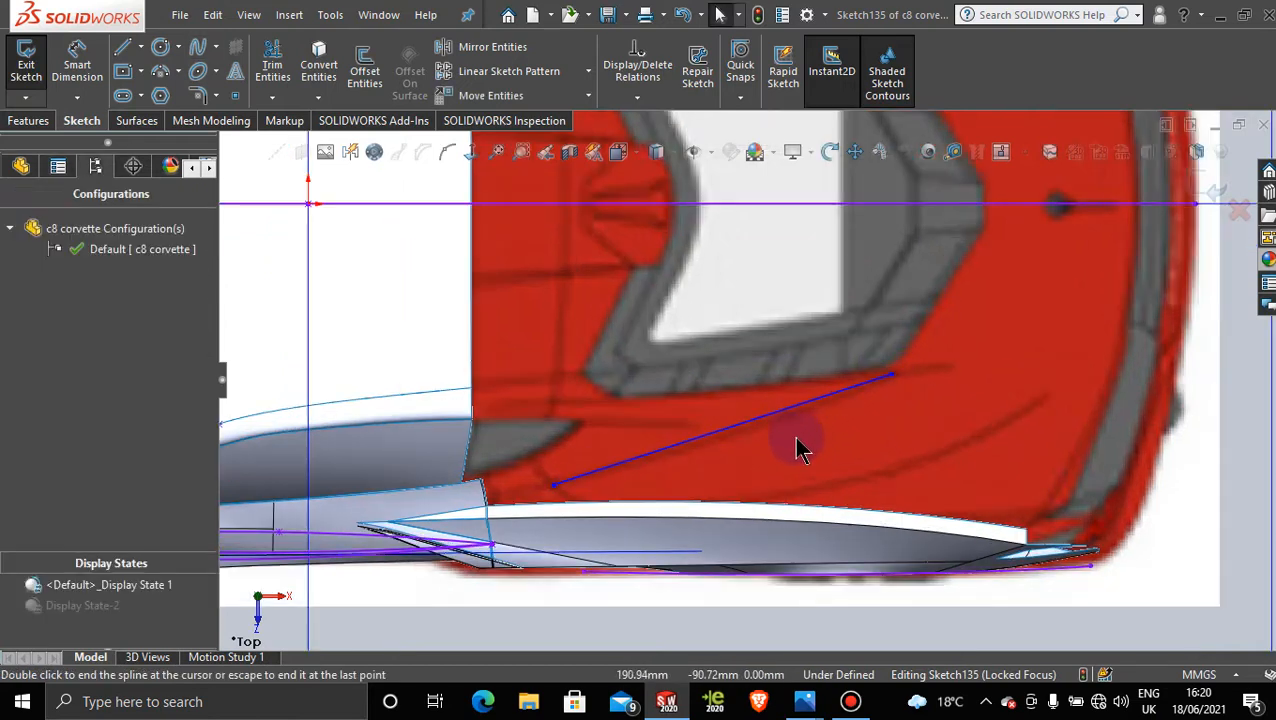
{"action": "left_click", "coordinate": [745, 433]}
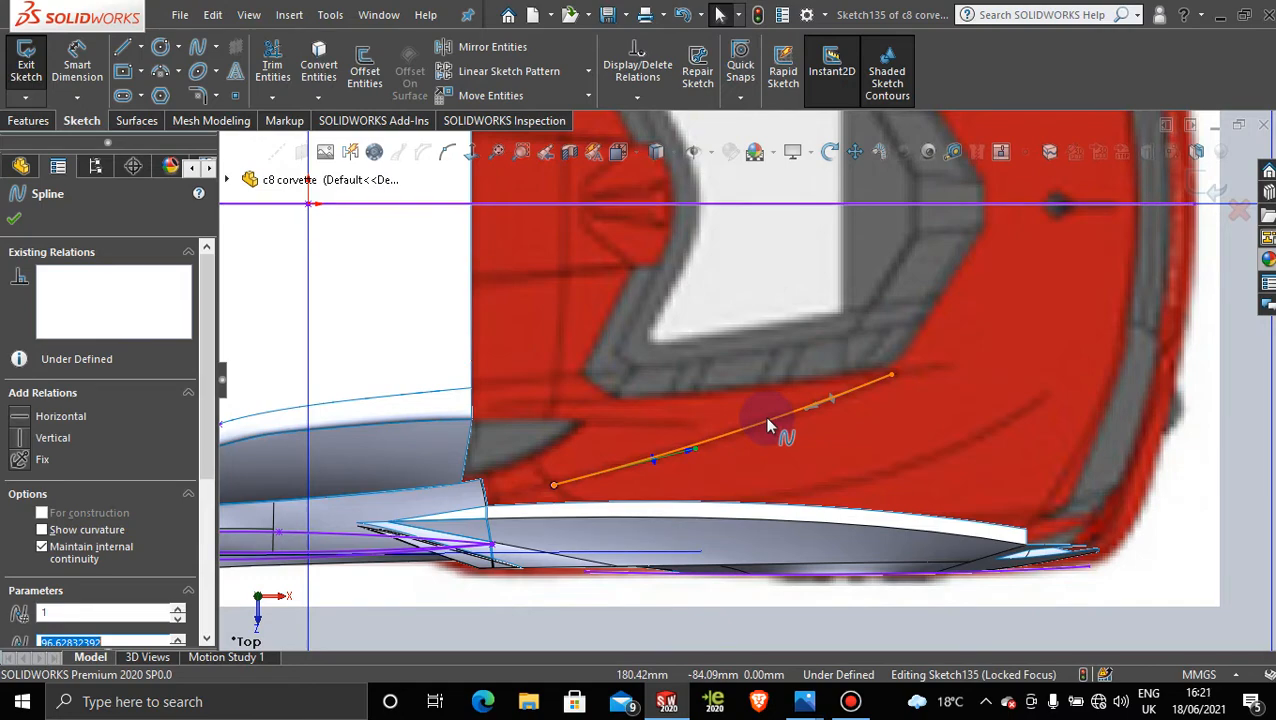
{"action": "left_click", "coordinate": [948, 426]}
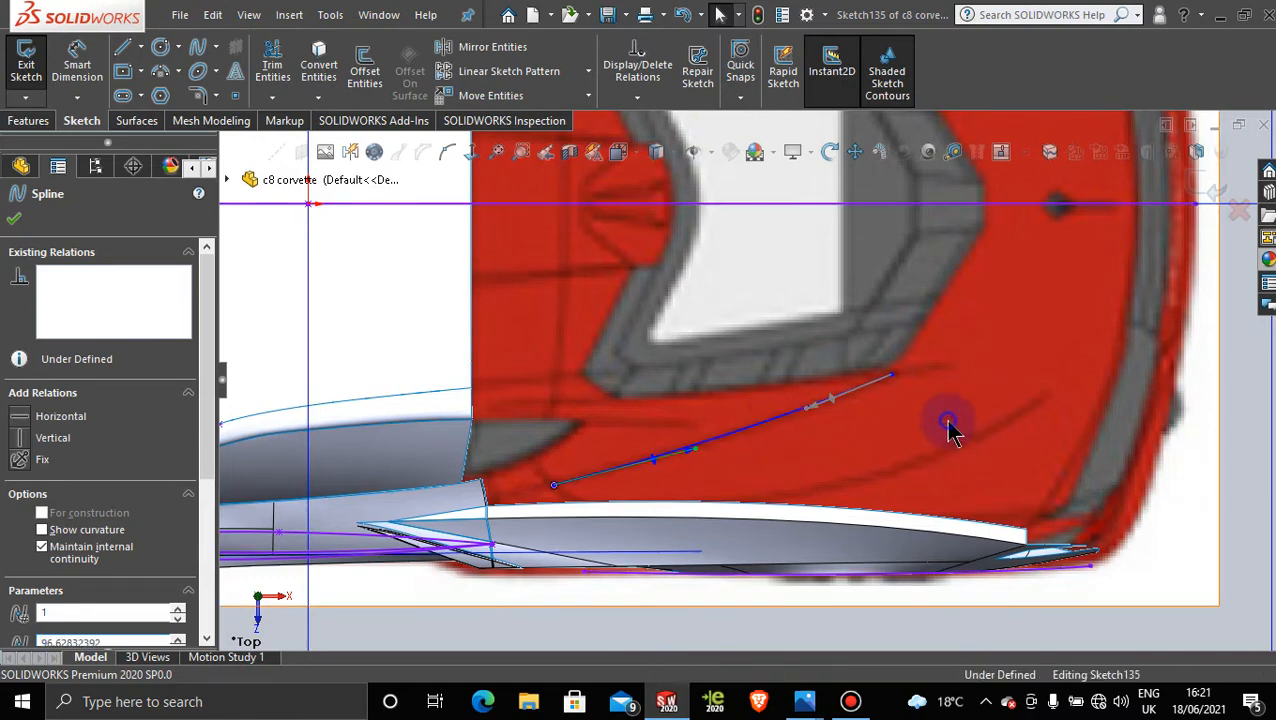
{"action": "scroll", "coordinate": [939, 441], "scroll_direction": "up", "scroll_amount": 5}
{"action": "middle_click_drag", "start_coordinate": [849, 532], "coordinate": [1030, 365]}
{"action": "left_click", "coordinate": [1193, 185]}
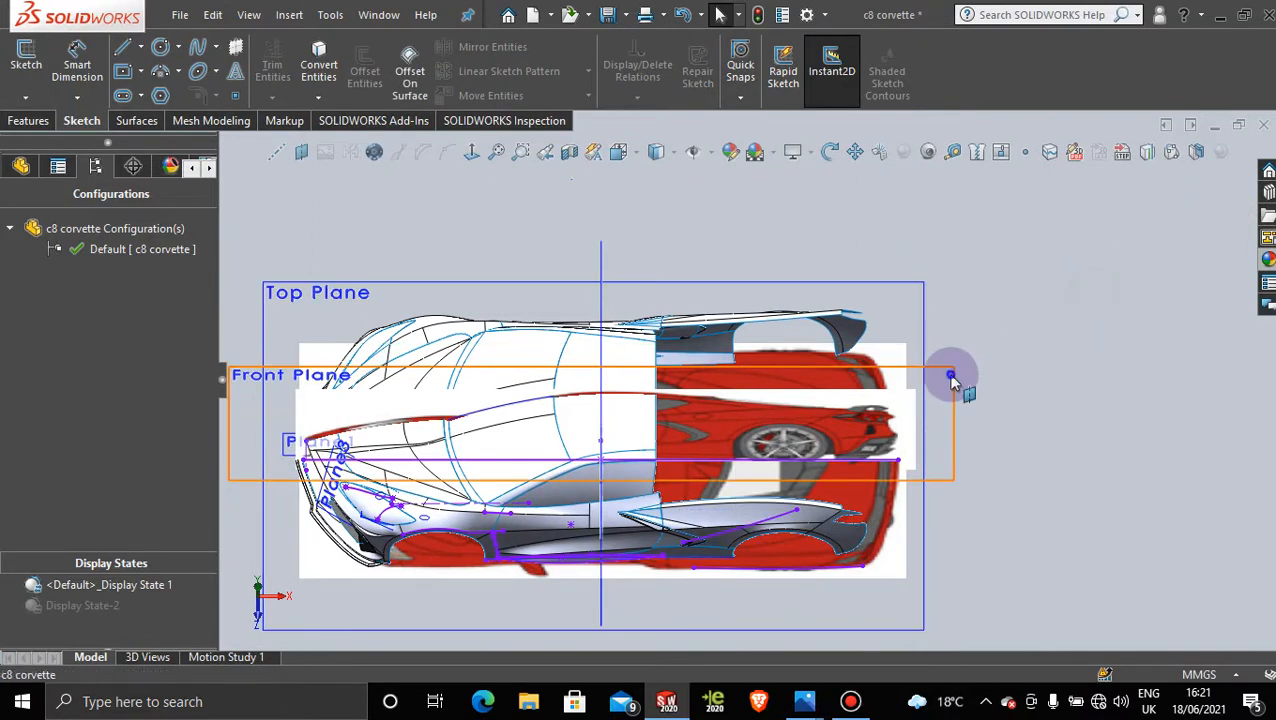
Step: Sketch on the Front Plane and convert the rear quarter panel's long upper edge into a sketch curve
{"action": "left_click", "coordinate": [949, 373]}
{"action": "left_click", "coordinate": [1033, 318]}
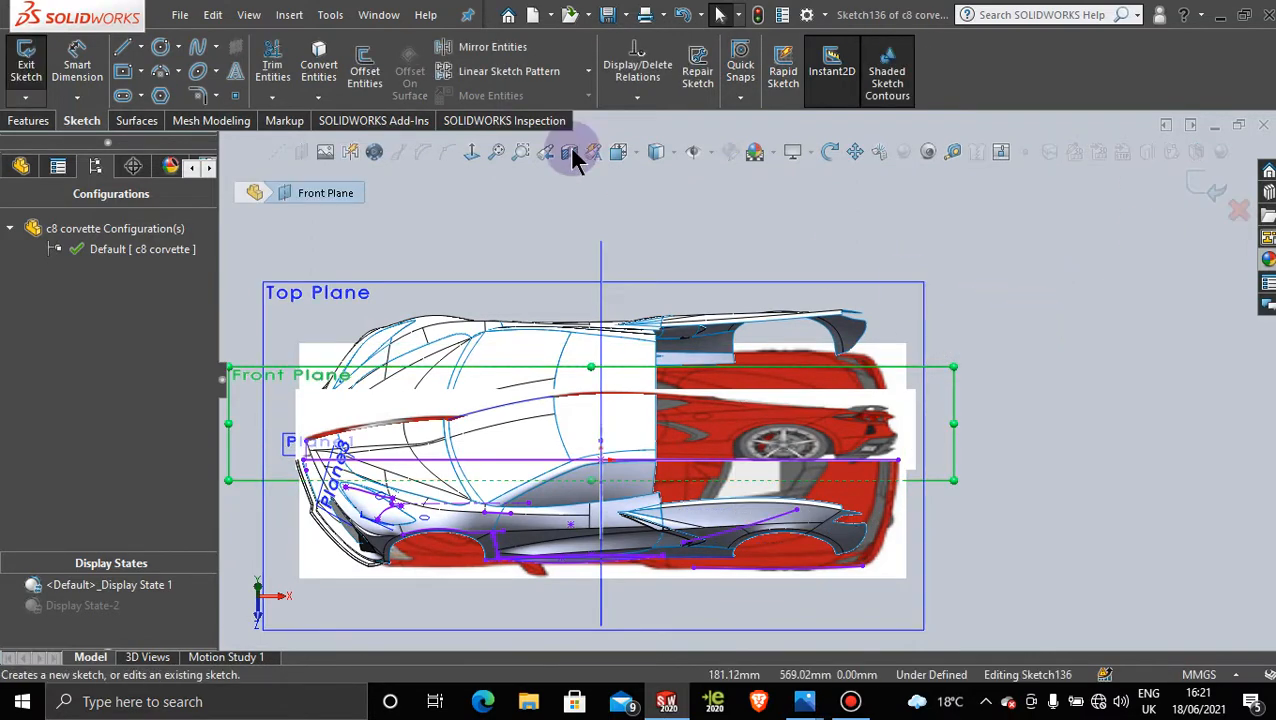
{"action": "left_click", "coordinate": [470, 160]}
{"action": "scroll", "coordinate": [1000, 520], "scroll_direction": "down", "scroll_amount": 5}
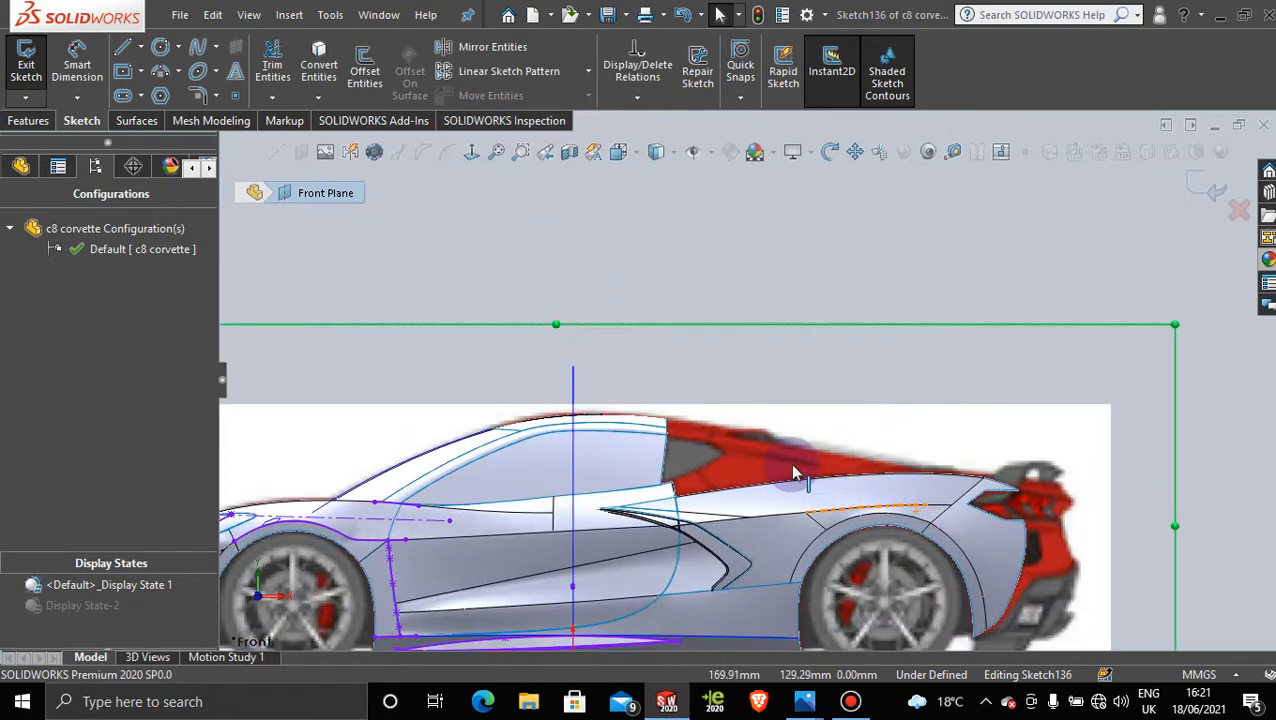
{"action": "left_click", "coordinate": [319, 65]}
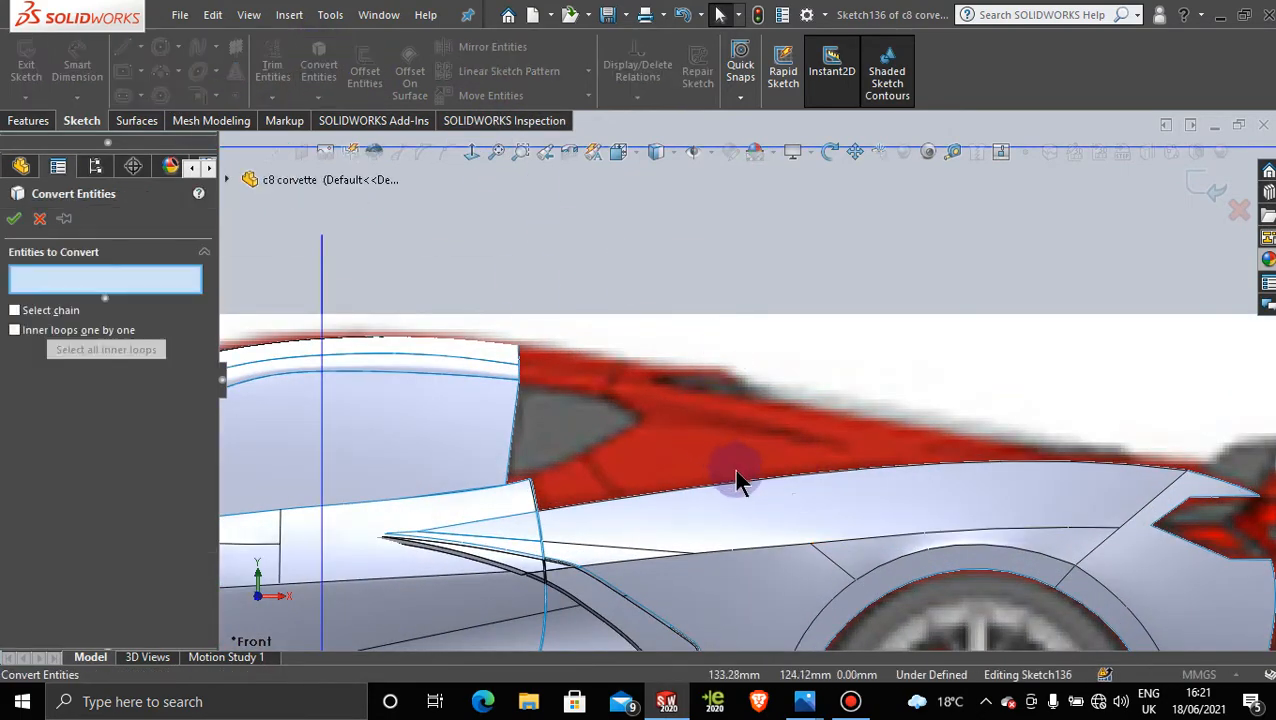
{"action": "left_click", "coordinate": [758, 489]}
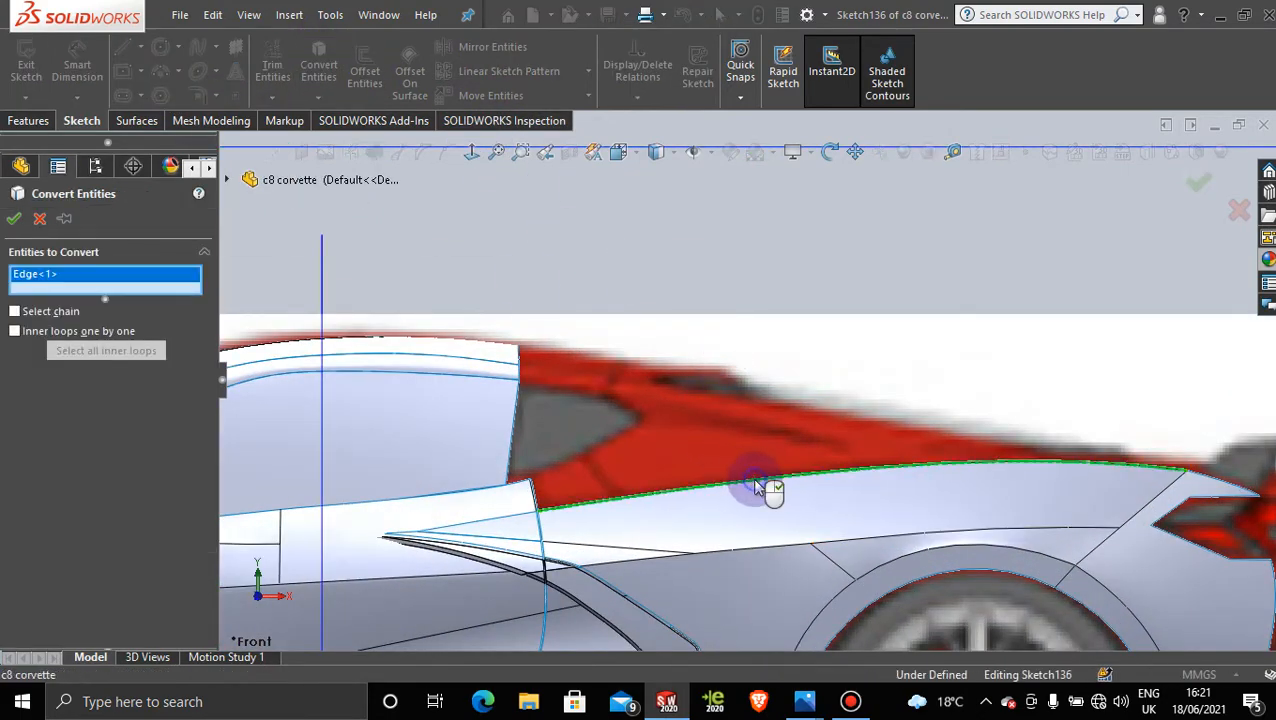
{"action": "left_click", "coordinate": [16, 219]}
Step: Offset the converted quarter panel curve upward by 3 mm
{"action": "left_click", "coordinate": [364, 70]}
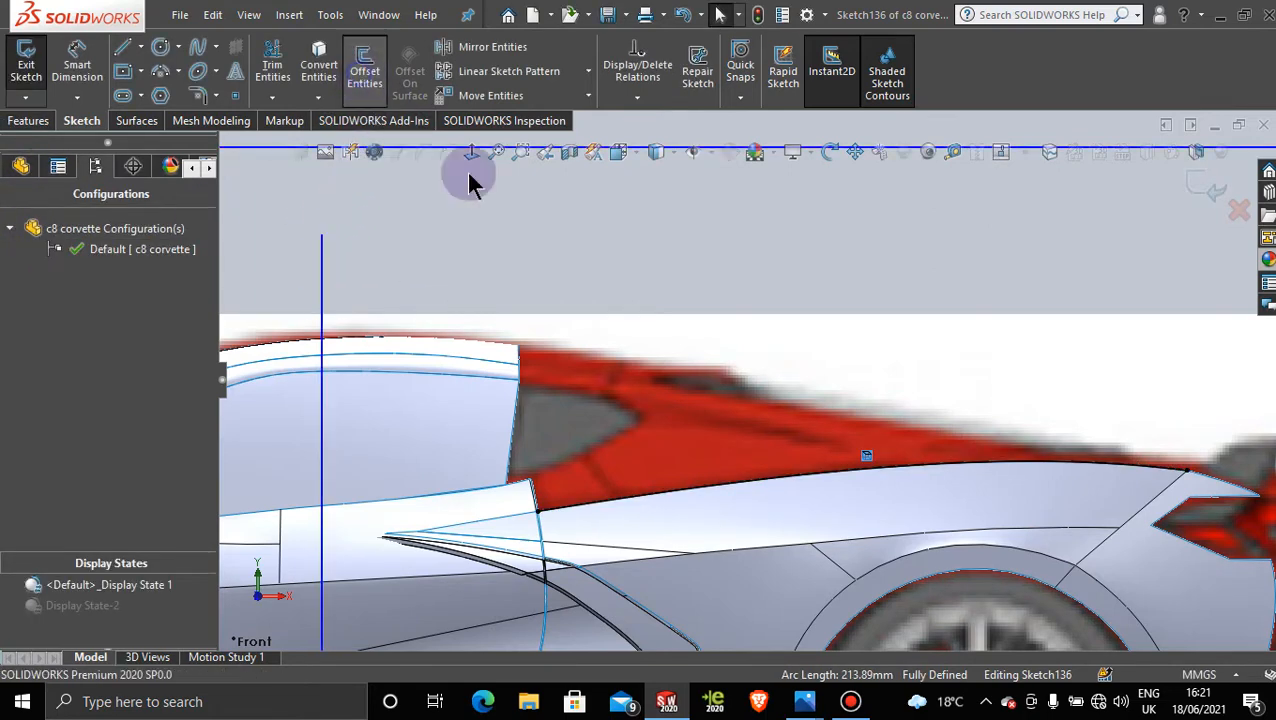
{"action": "left_click", "coordinate": [833, 476]}
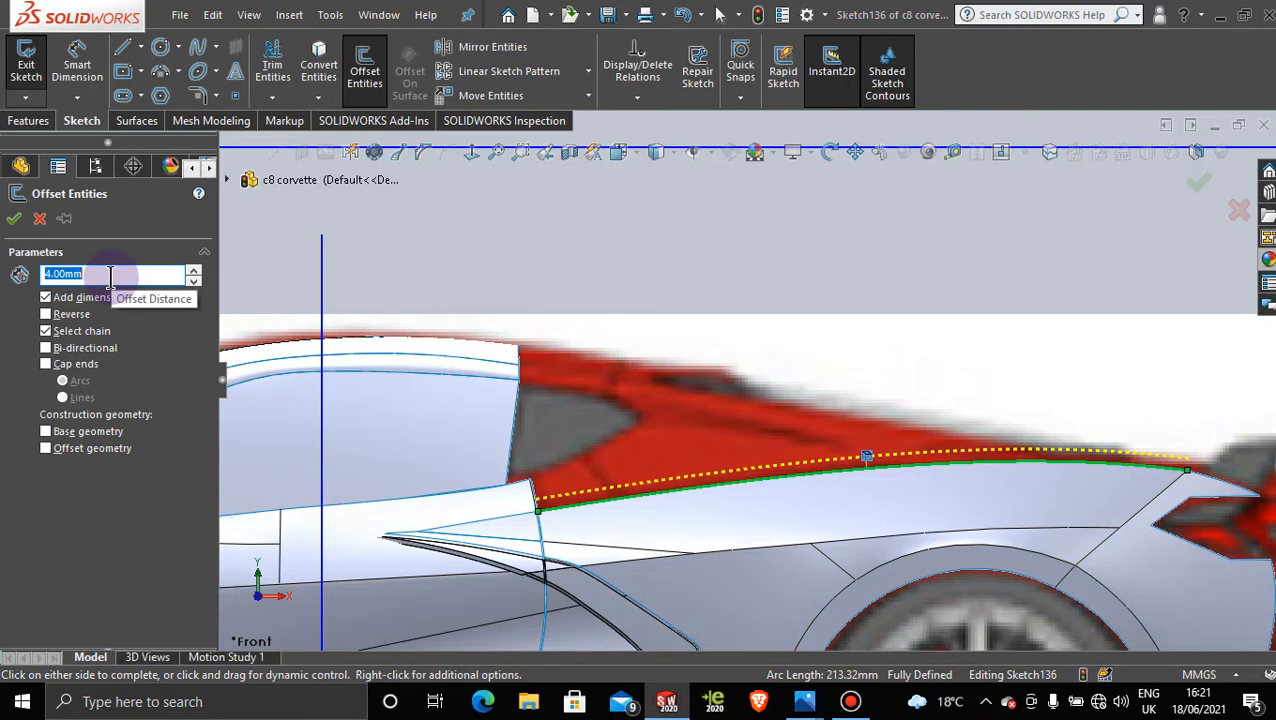
{"action": "key", "text": "Return"}
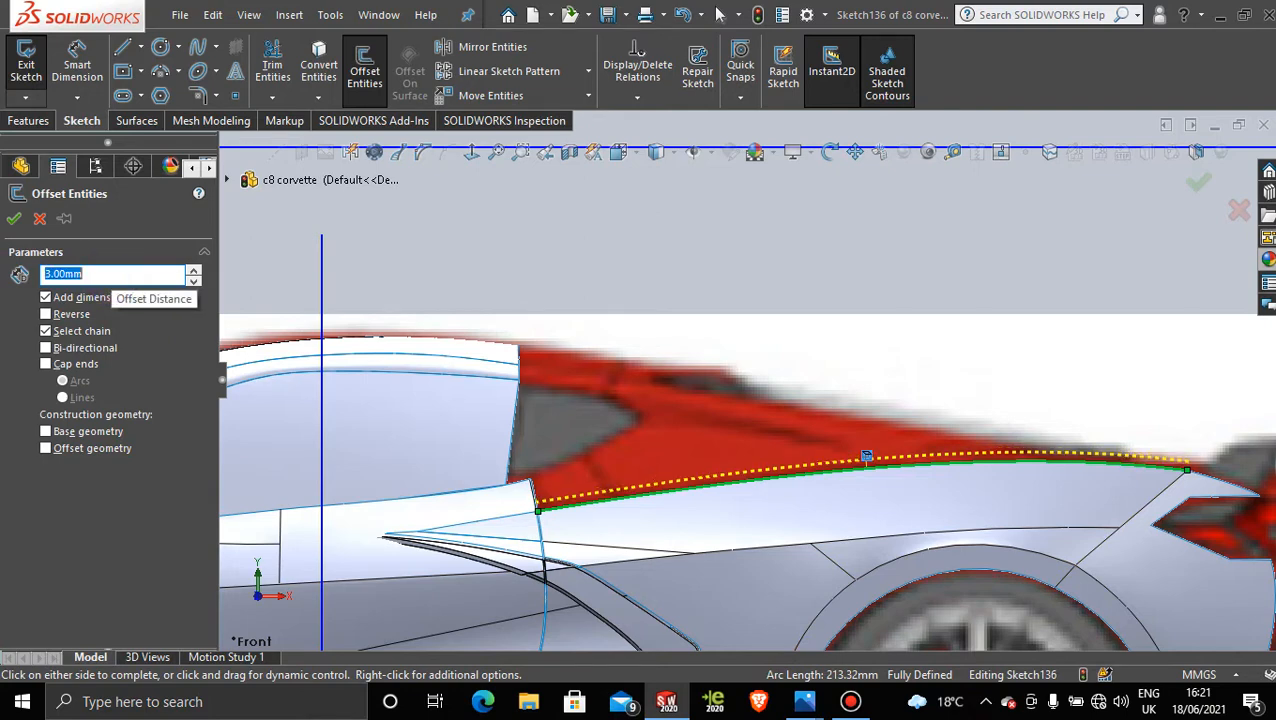
{"action": "left_click", "coordinate": [14, 220]}
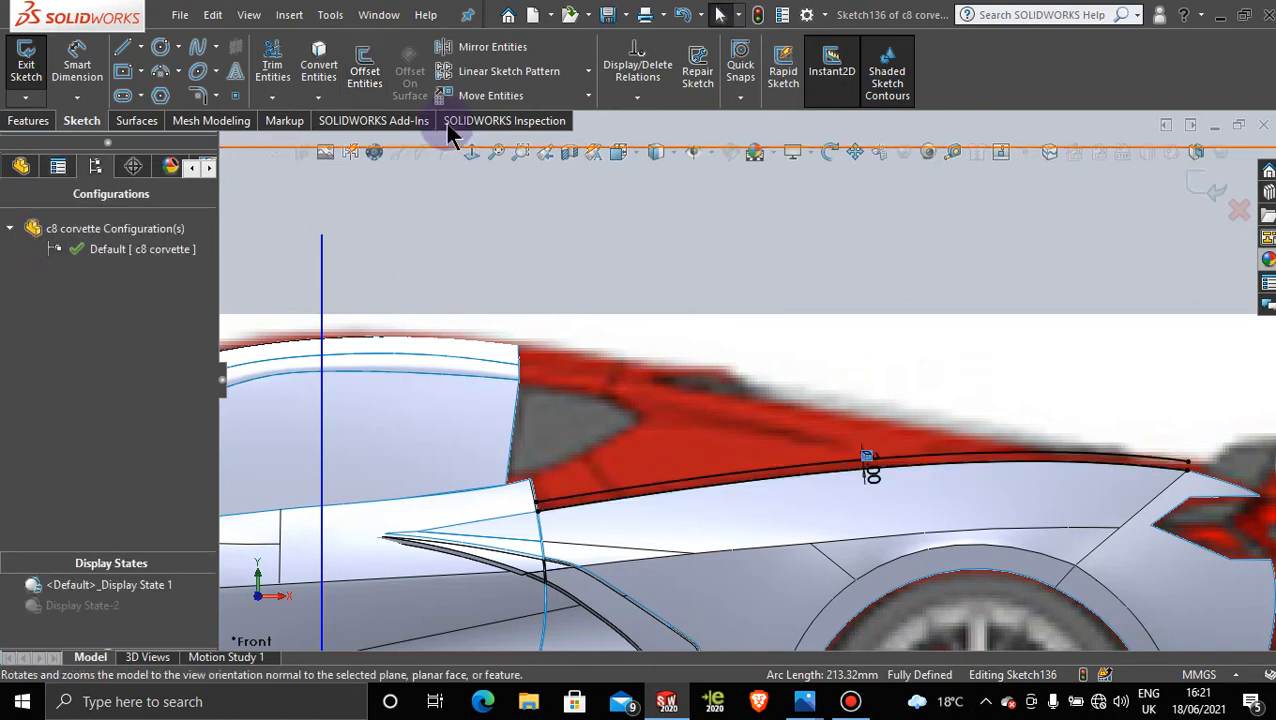
Step: Trim away the original converted curve, keeping only its upper offset copy, and close the sketch
{"action": "left_click", "coordinate": [291, 79]}
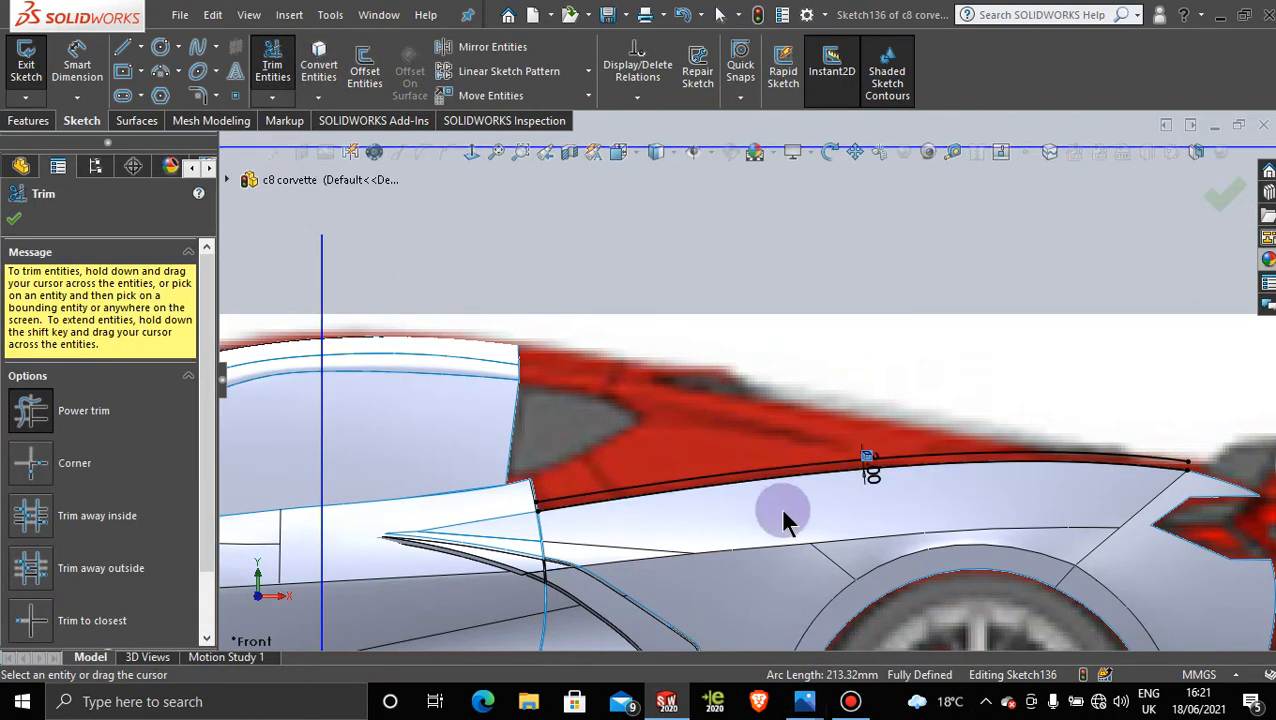
{"action": "left_click_drag", "start_coordinate": [800, 485], "coordinate": [808, 483]}
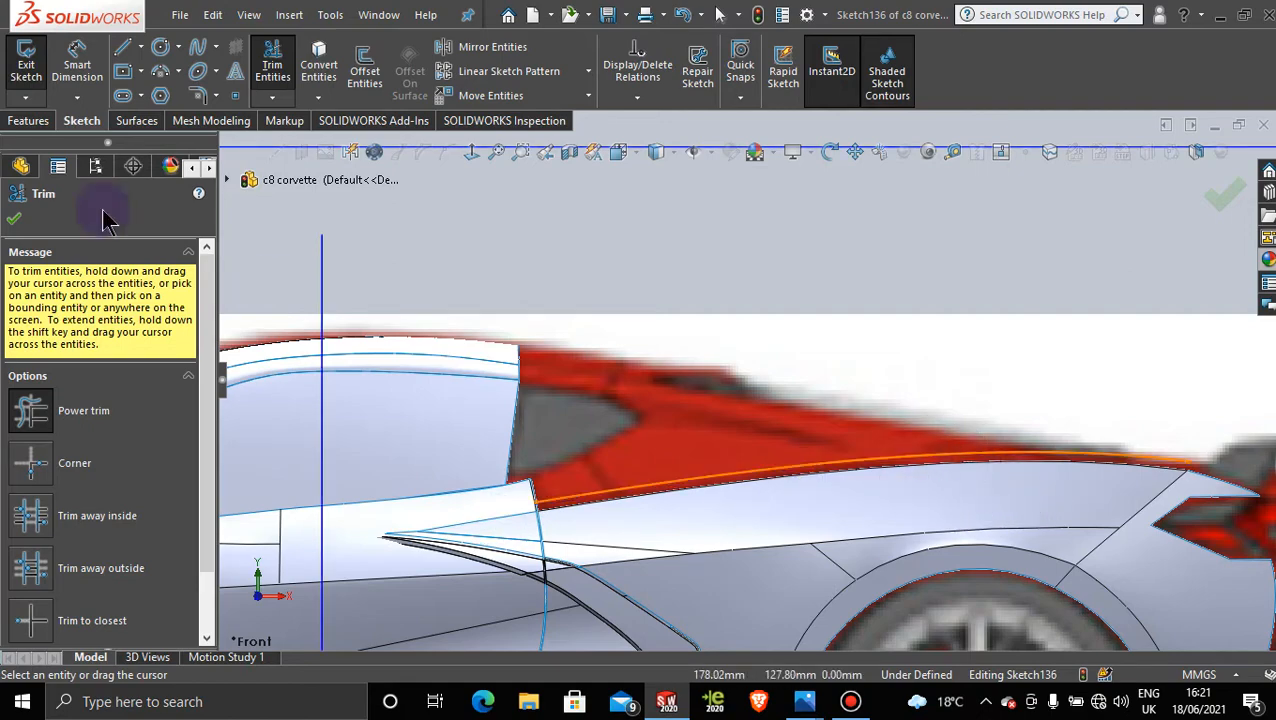
{"action": "left_click", "coordinate": [13, 226]}
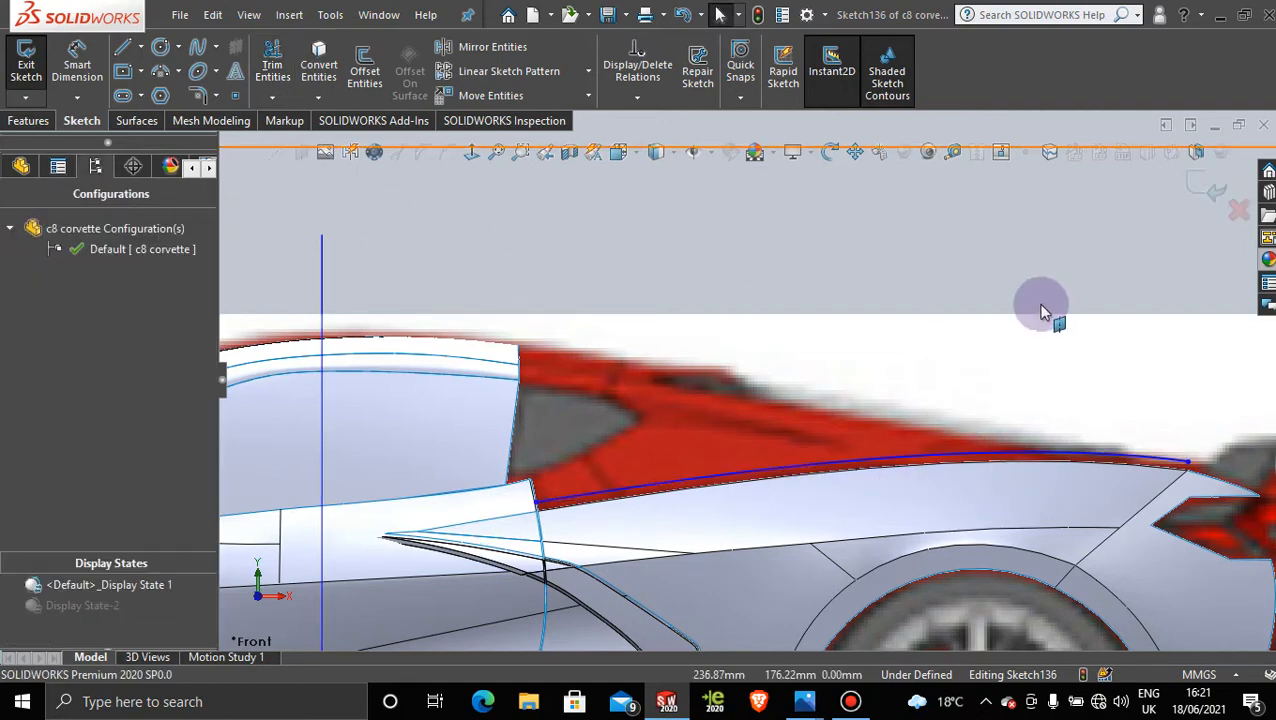
{"action": "key", "text": "f"}
{"action": "mouse_move", "coordinate": [912, 278]}
{"action": "middle_mouse_down"}
{"action": "mouse_move", "coordinate": [890, 384]}
{"action": "mouse_move", "coordinate": [863, 398]}
{"action": "mouse_move", "coordinate": [881, 396]}
{"action": "middle_mouse_up"}
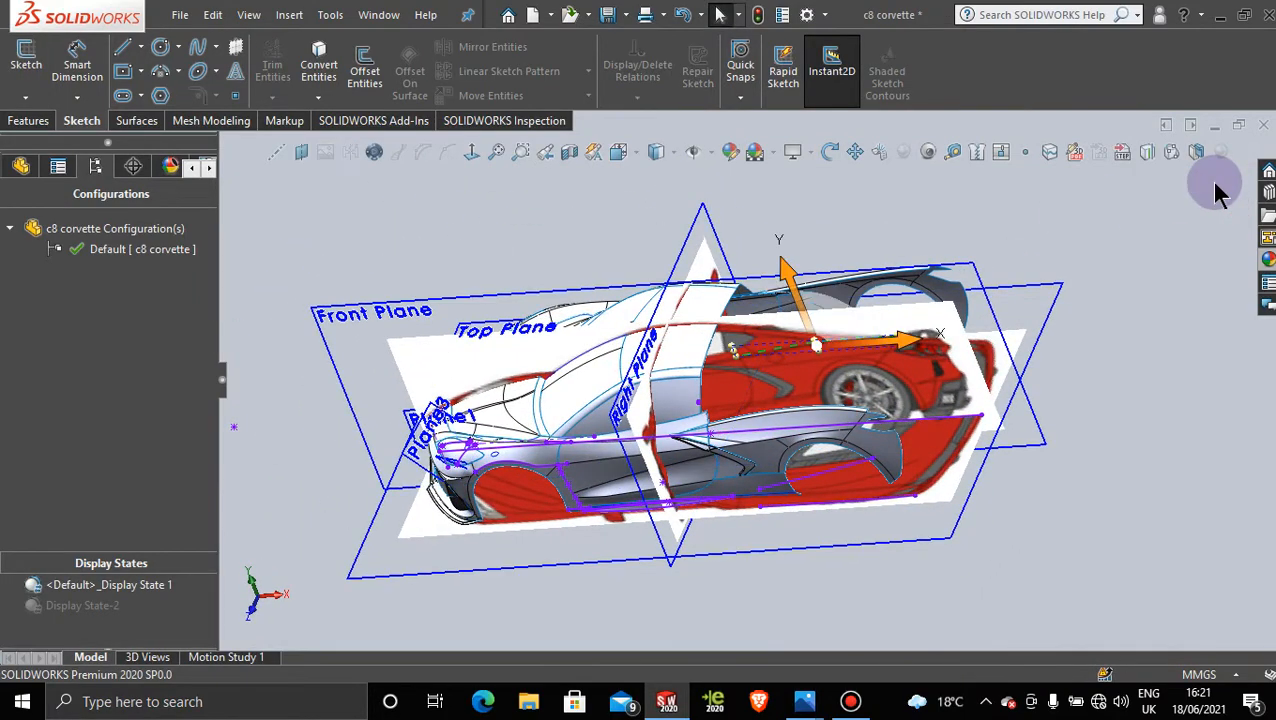
Step: Create a sketch-on-sketch projected curve from the Top Plane spline and the Front Plane offset curve
{"action": "left_click", "coordinate": [1127, 154]}
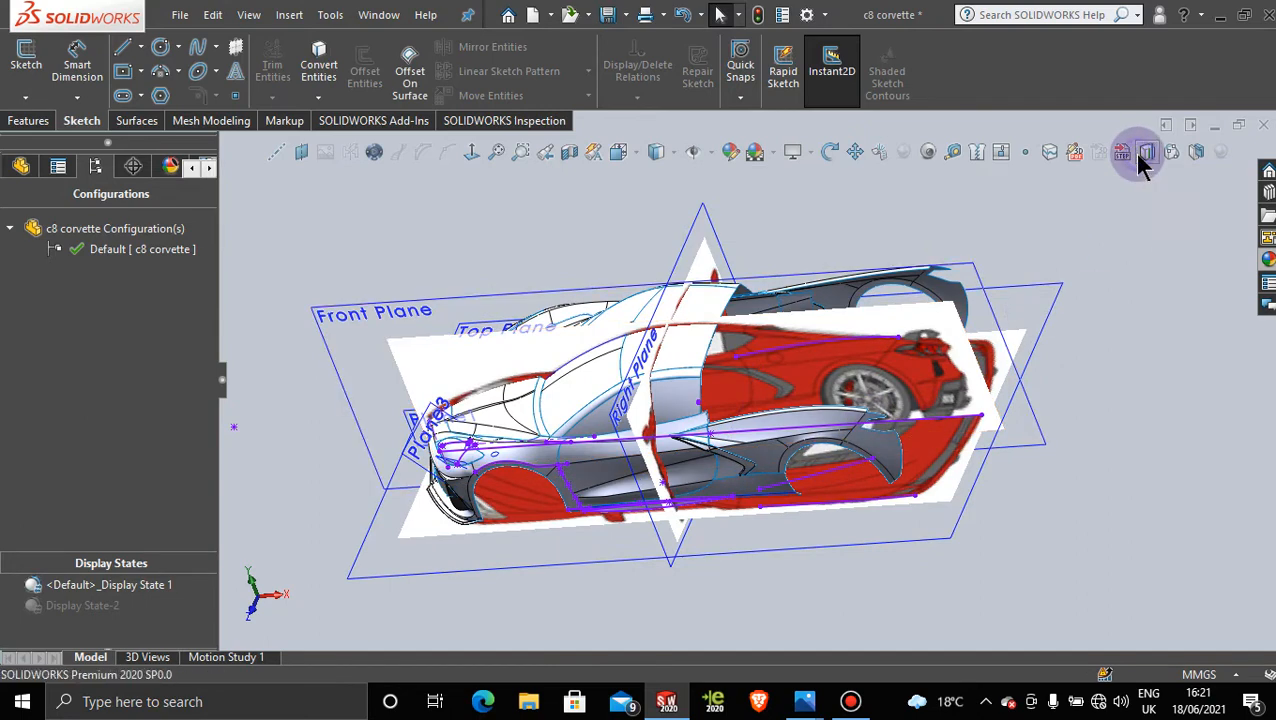
{"action": "left_click", "coordinate": [820, 480]}
{"action": "left_click", "coordinate": [825, 345]}
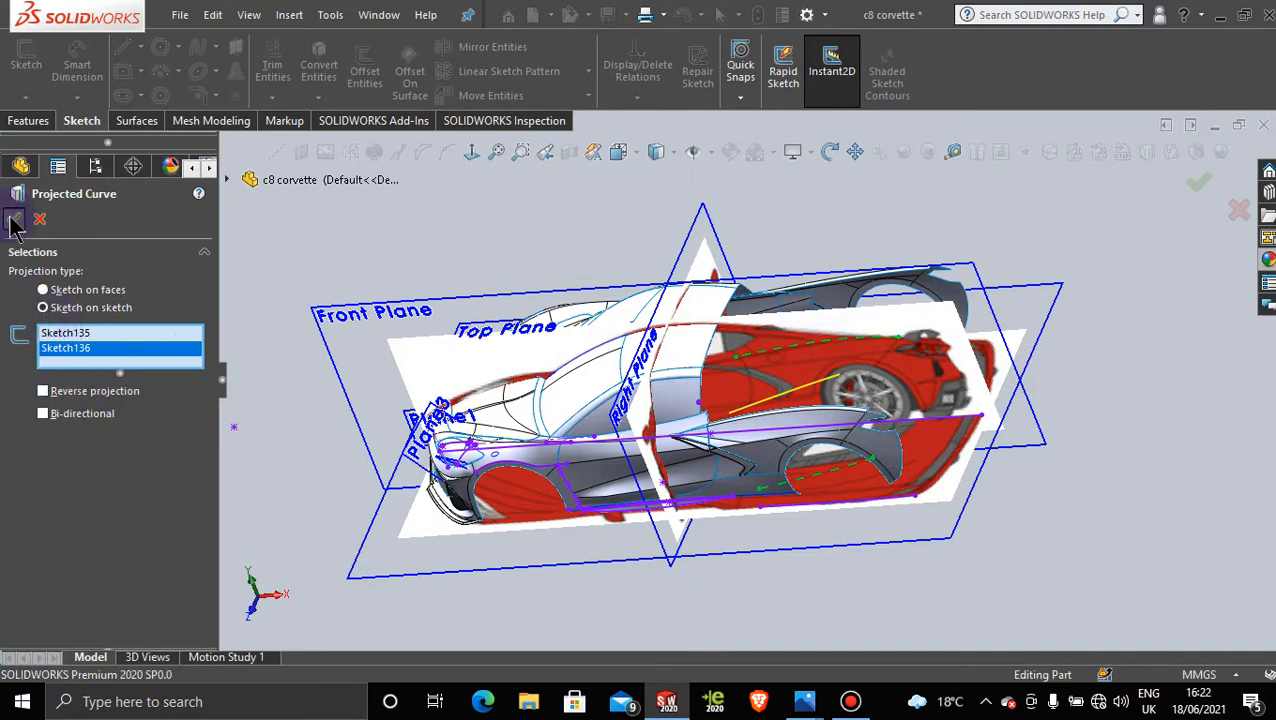
{"action": "left_click", "coordinate": [14, 220]}
{"action": "left_click", "coordinate": [948, 202]}
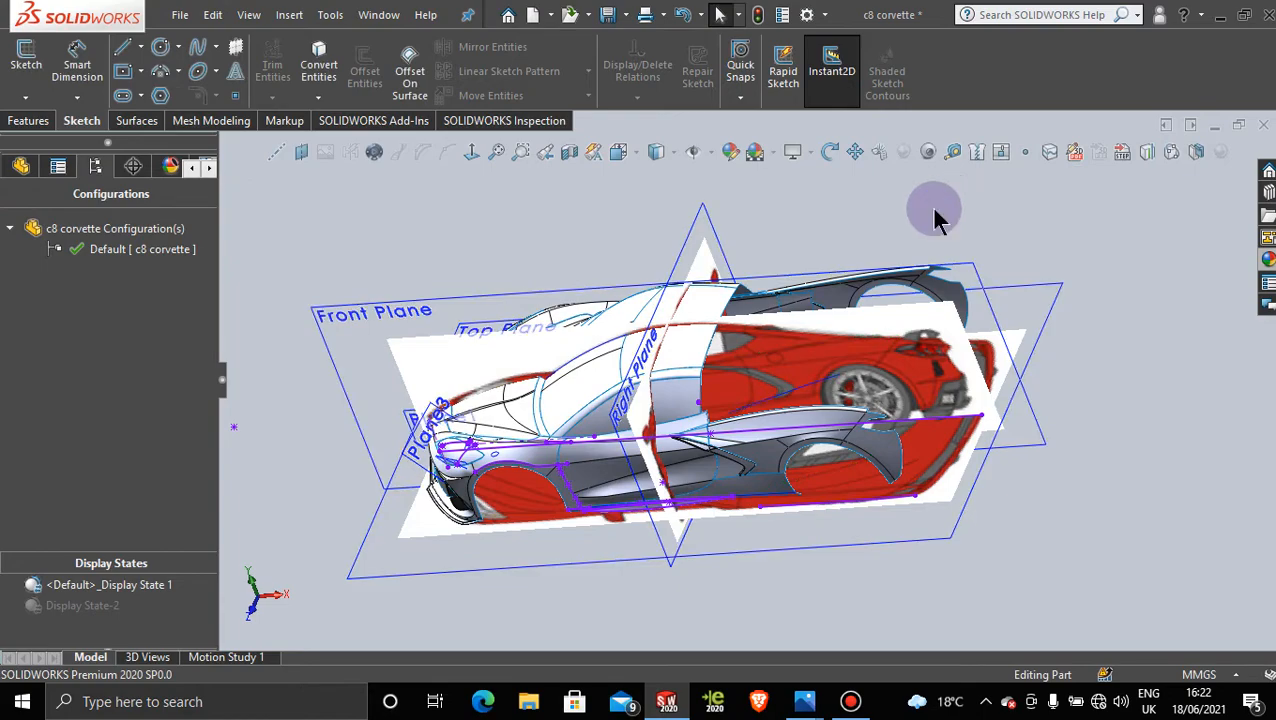
{"action": "middle_click_drag", "start_coordinate": [935, 218], "coordinate": [870, 355]}
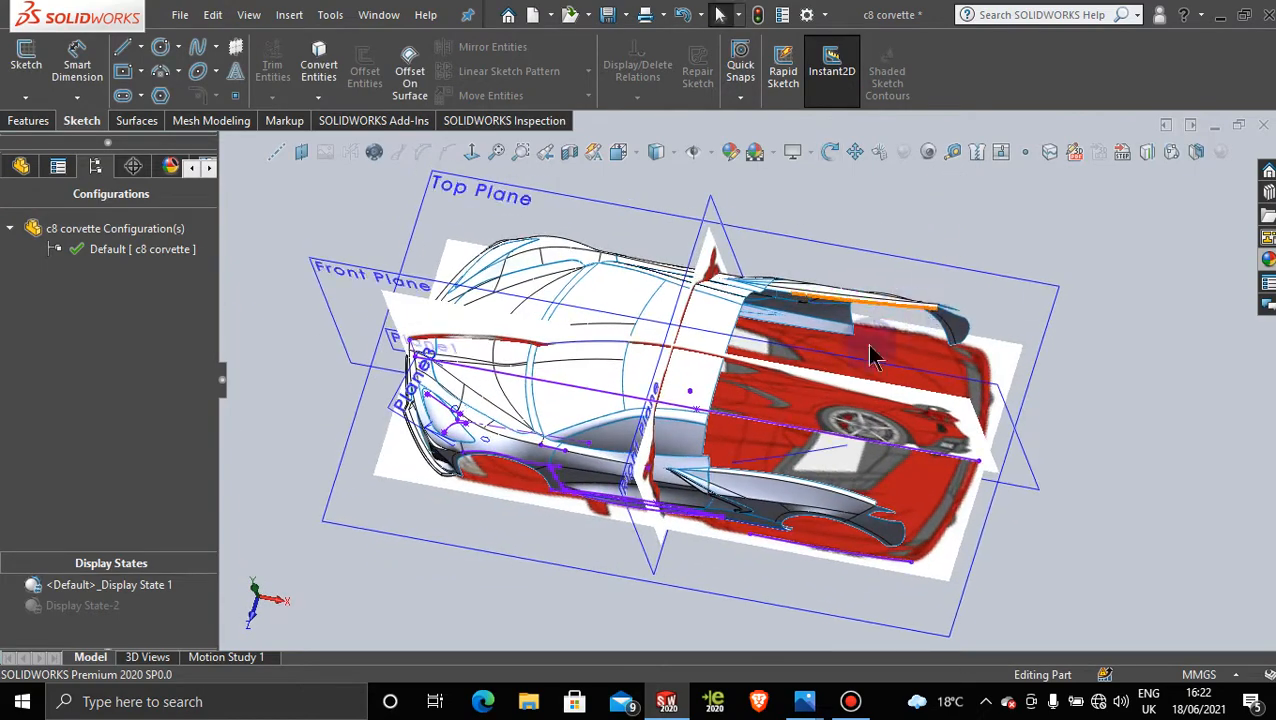
{"action": "scroll", "coordinate": [790, 460], "scroll_direction": "down", "scroll_amount": 6}
{"action": "middle_click_drag", "start_coordinate": [769, 455], "coordinate": [823, 495]}
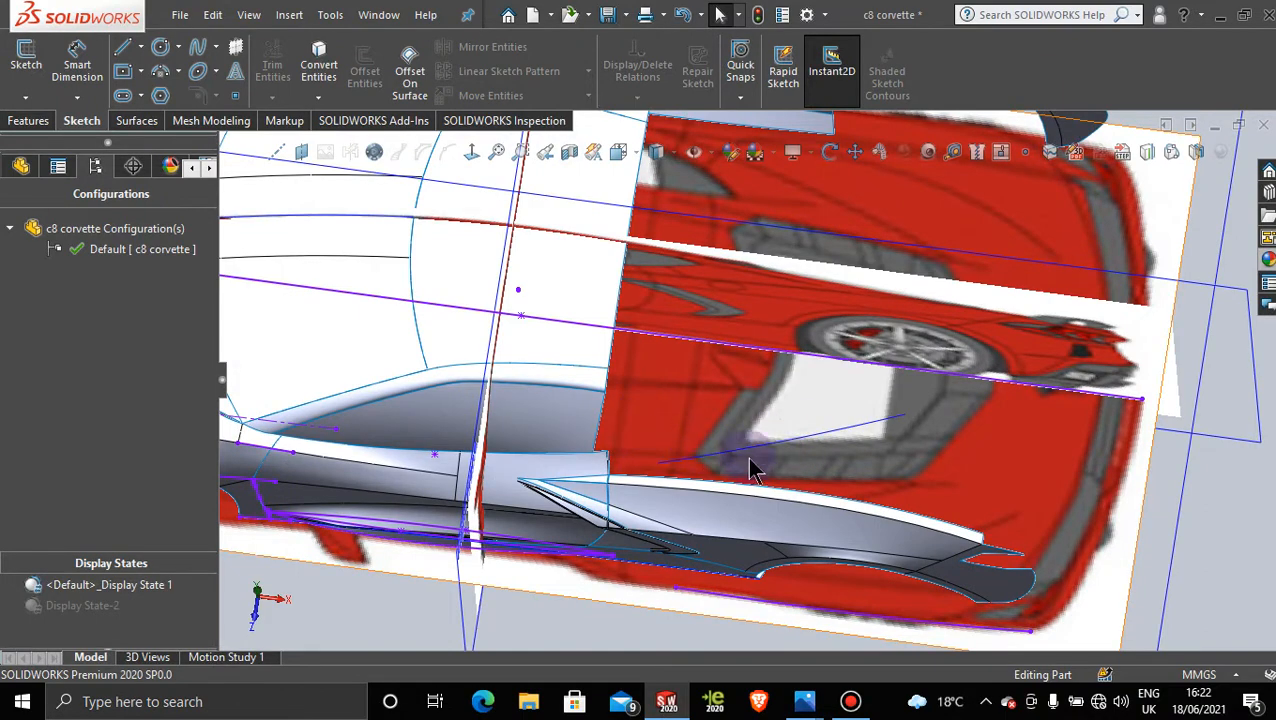
Step: Start a 3D sketch and draw a two-point spline from the side window's upper rear corner to the new projected curve on the rear deck
{"action": "mouse_move", "coordinate": [755, 470]}
{"action": "middle_mouse_down"}
{"action": "mouse_move", "coordinate": [746, 361]}
{"action": "mouse_move", "coordinate": [790, 438]}
{"action": "middle_mouse_up"}
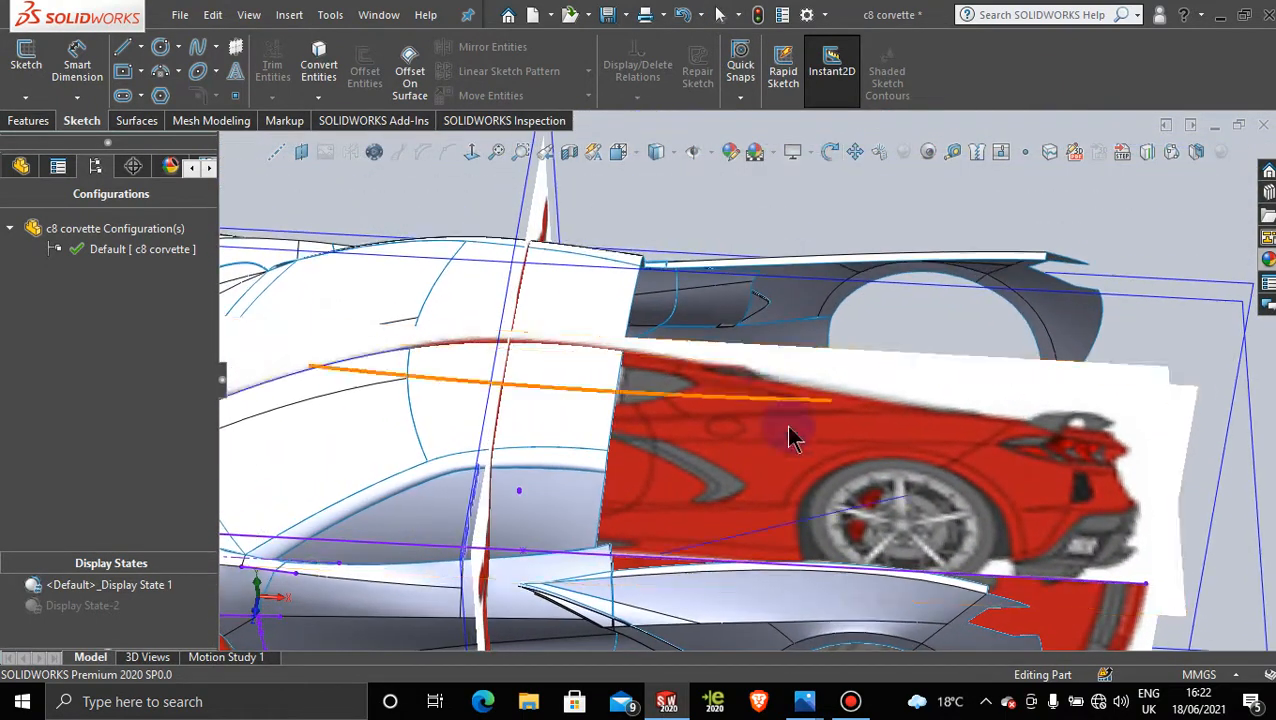
{"action": "scroll", "coordinate": [791, 465], "scroll_direction": "down", "scroll_amount": 3}
{"action": "left_click", "coordinate": [28, 98]}
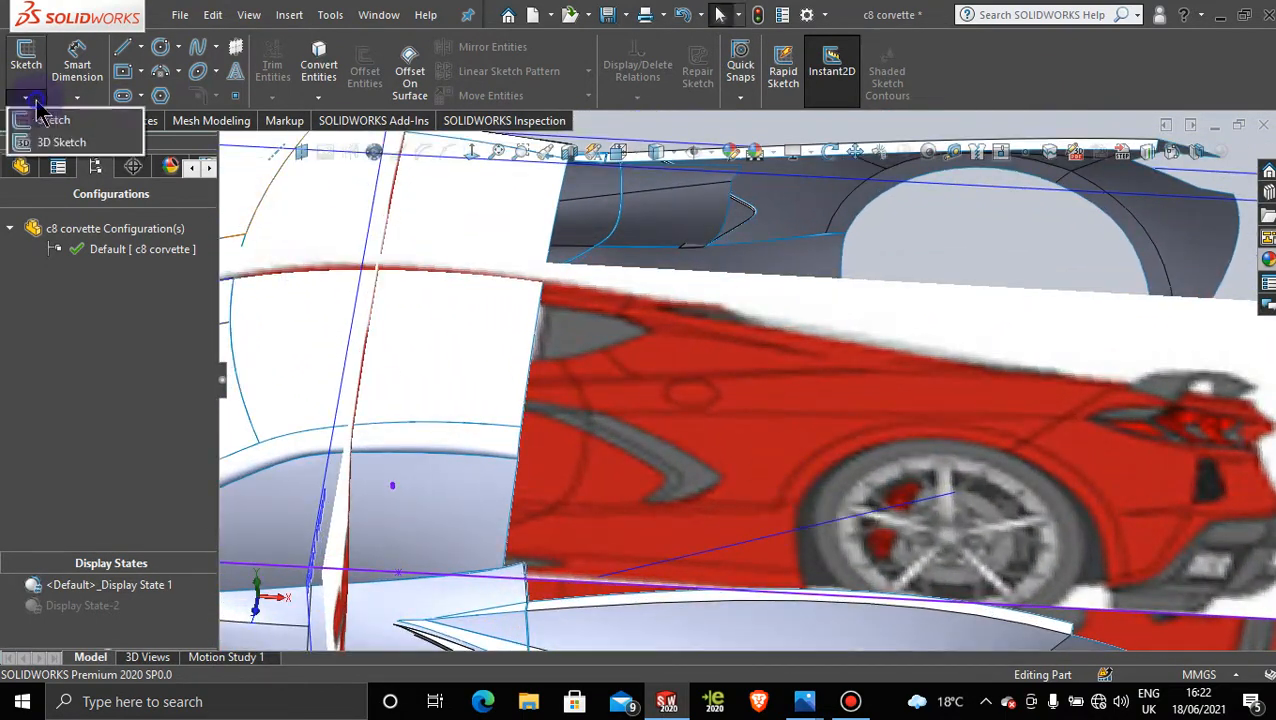
{"action": "left_click", "coordinate": [60, 142]}
{"action": "left_click", "coordinate": [197, 47]}
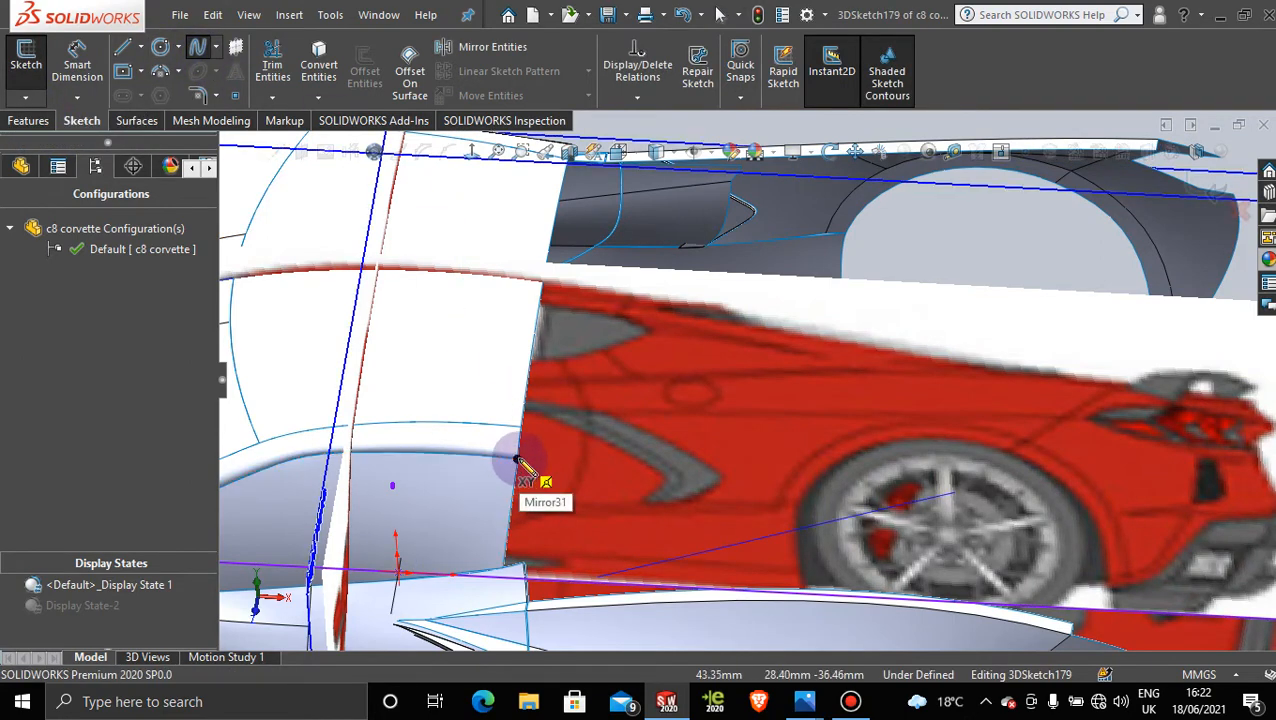
{"action": "scroll", "coordinate": [517, 480], "scroll_direction": "down", "scroll_amount": 2}
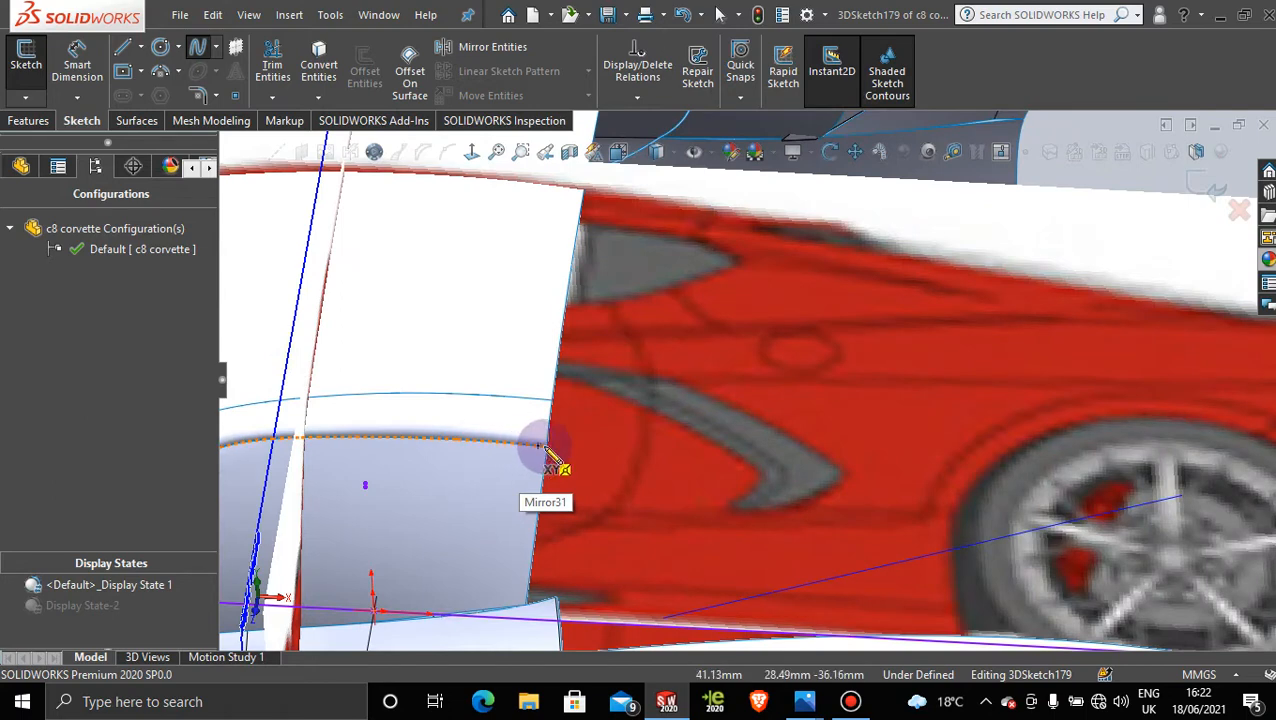
{"action": "left_click", "coordinate": [546, 446]}
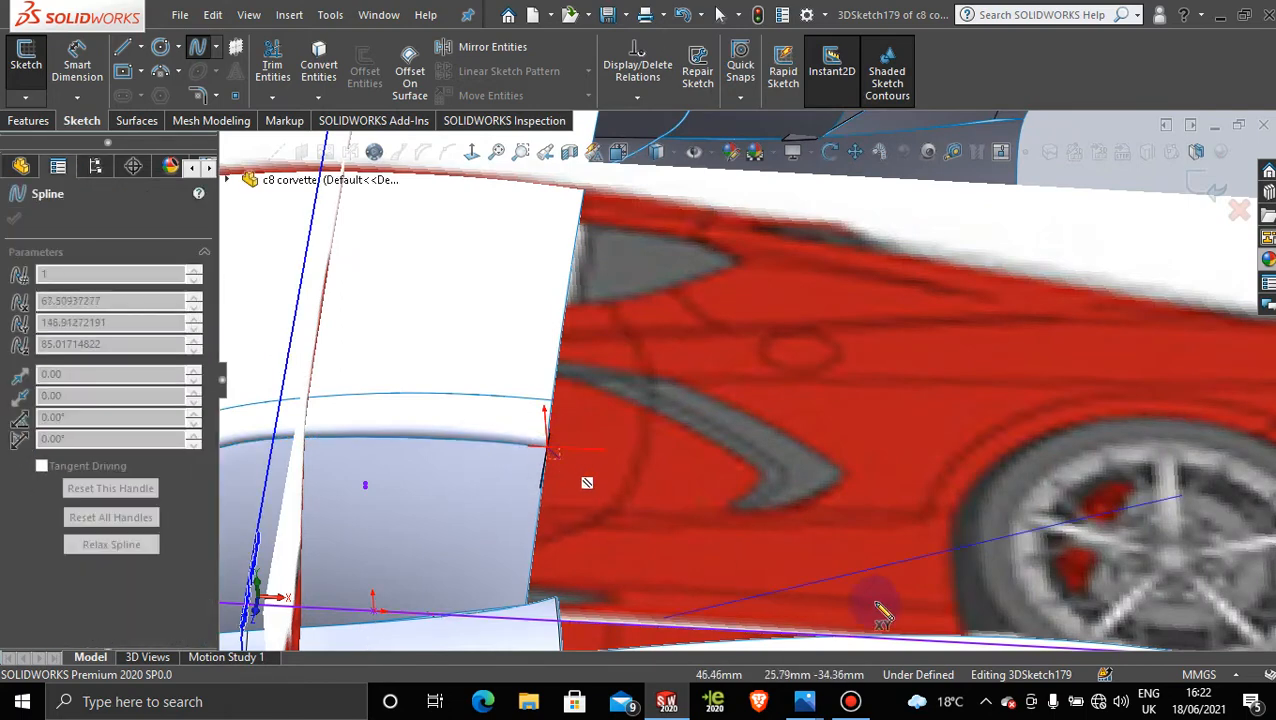
{"action": "left_click", "coordinate": [948, 551]}
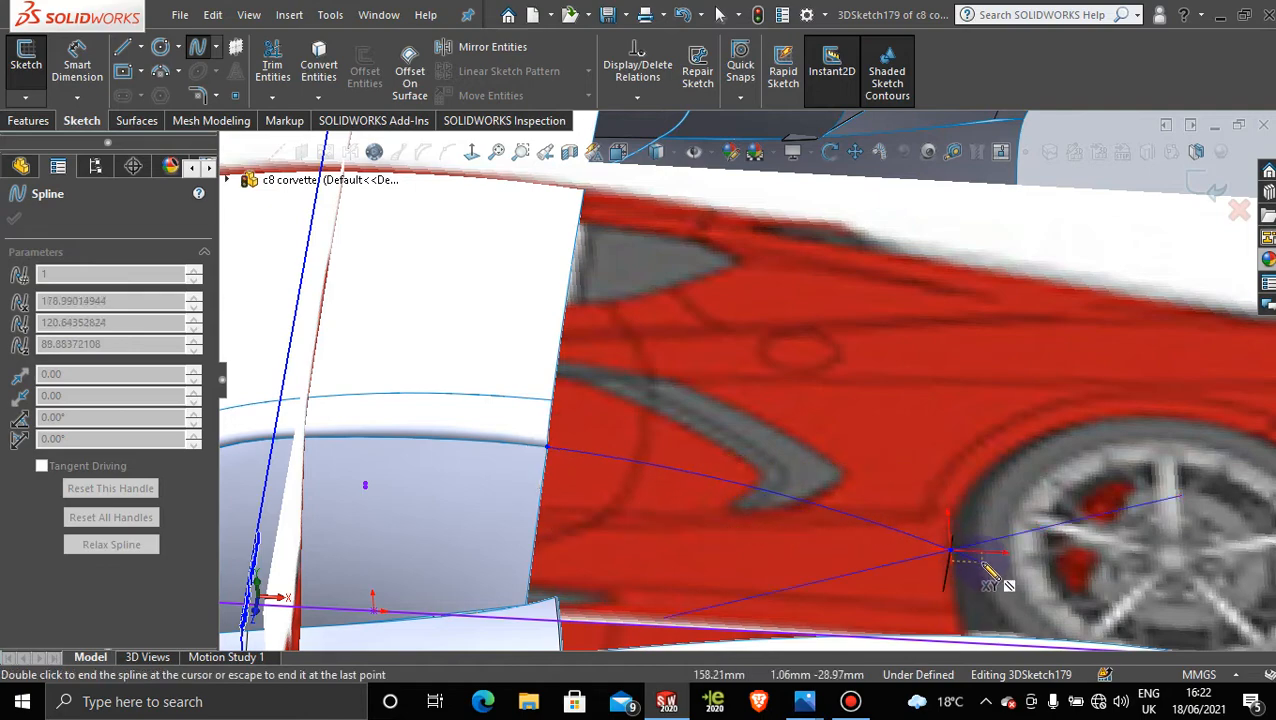
{"action": "scroll", "coordinate": [988, 570], "scroll_direction": "down", "scroll_amount": 5}
{"action": "middle_click_drag", "start_coordinate": [994, 572], "coordinate": [820, 402]}
{"action": "key", "text": "Escape"}
Step: View the model normal to the Front Plane and slide the spline's rear endpoint rearward along the projected curve to about X 189 mm
{"action": "left_click", "coordinate": [817, 305]}
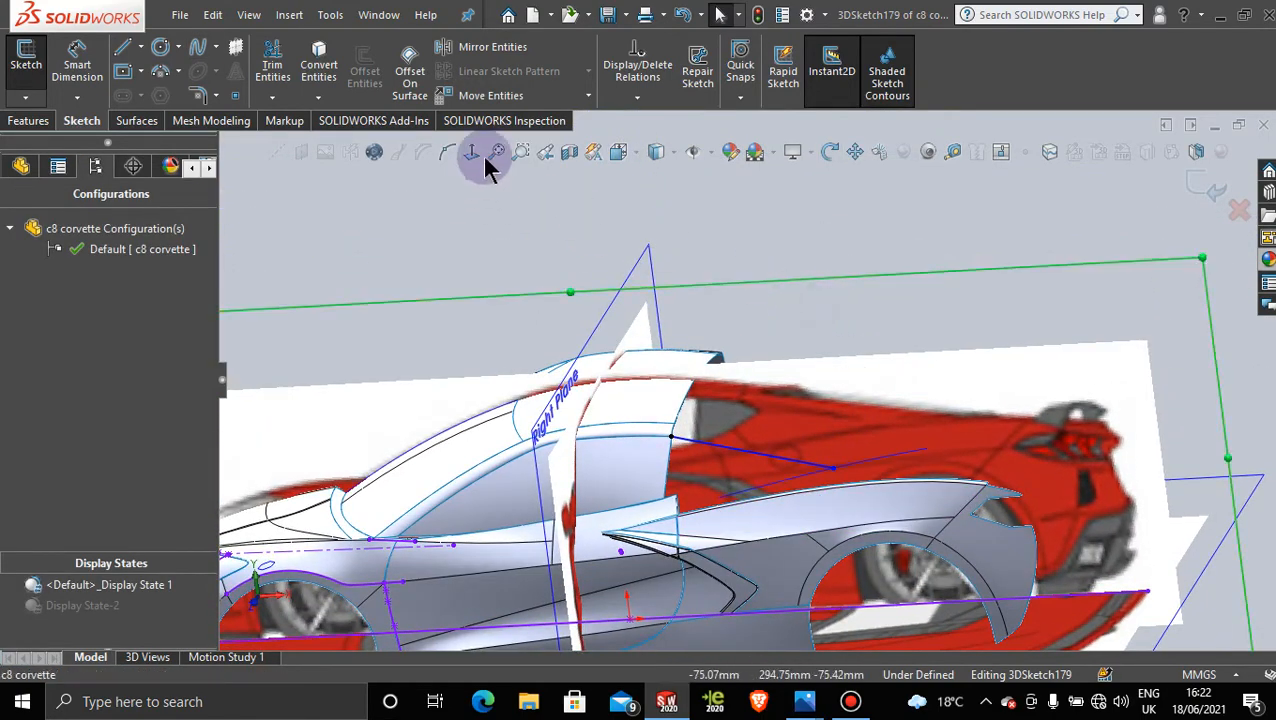
{"action": "left_click", "coordinate": [481, 155]}
{"action": "scroll", "coordinate": [945, 450], "scroll_direction": "up", "scroll_amount": 6}
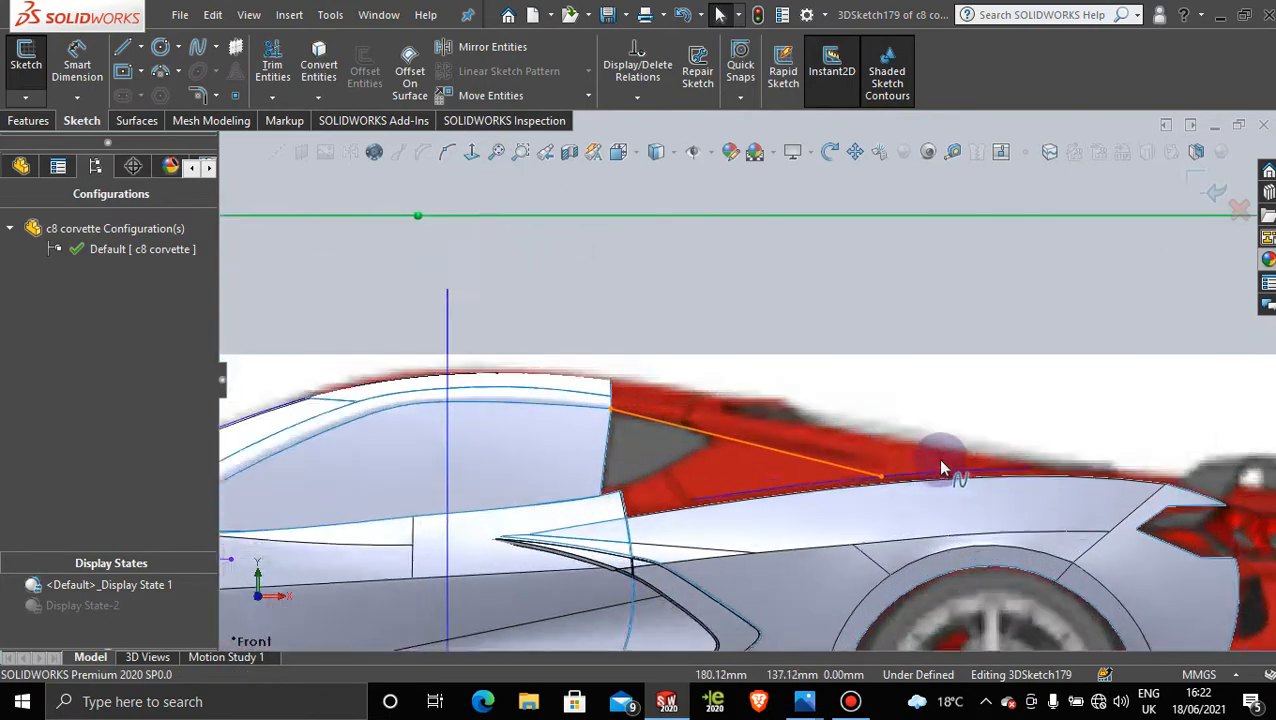
{"action": "scroll", "coordinate": [941, 469], "scroll_direction": "up", "scroll_amount": 4}
{"action": "left_click", "coordinate": [888, 474]}
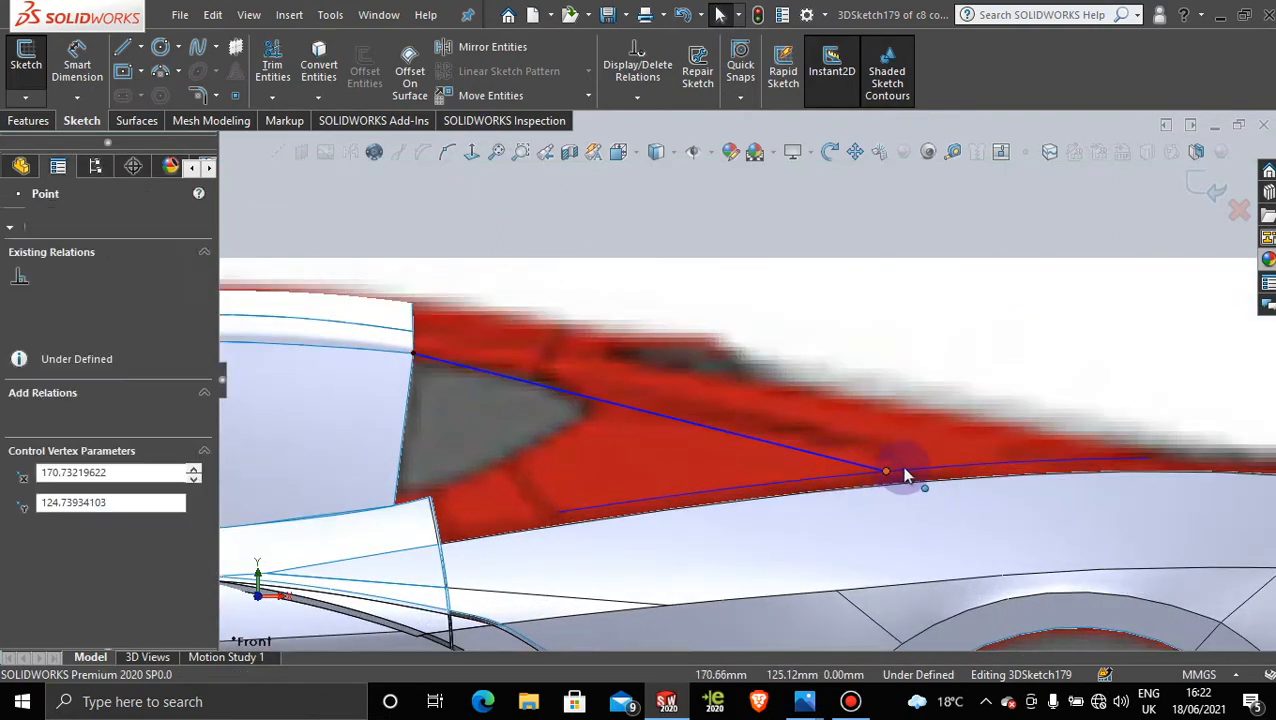
{"action": "left_click_drag", "start_coordinate": [905, 475], "coordinate": [968, 475]}
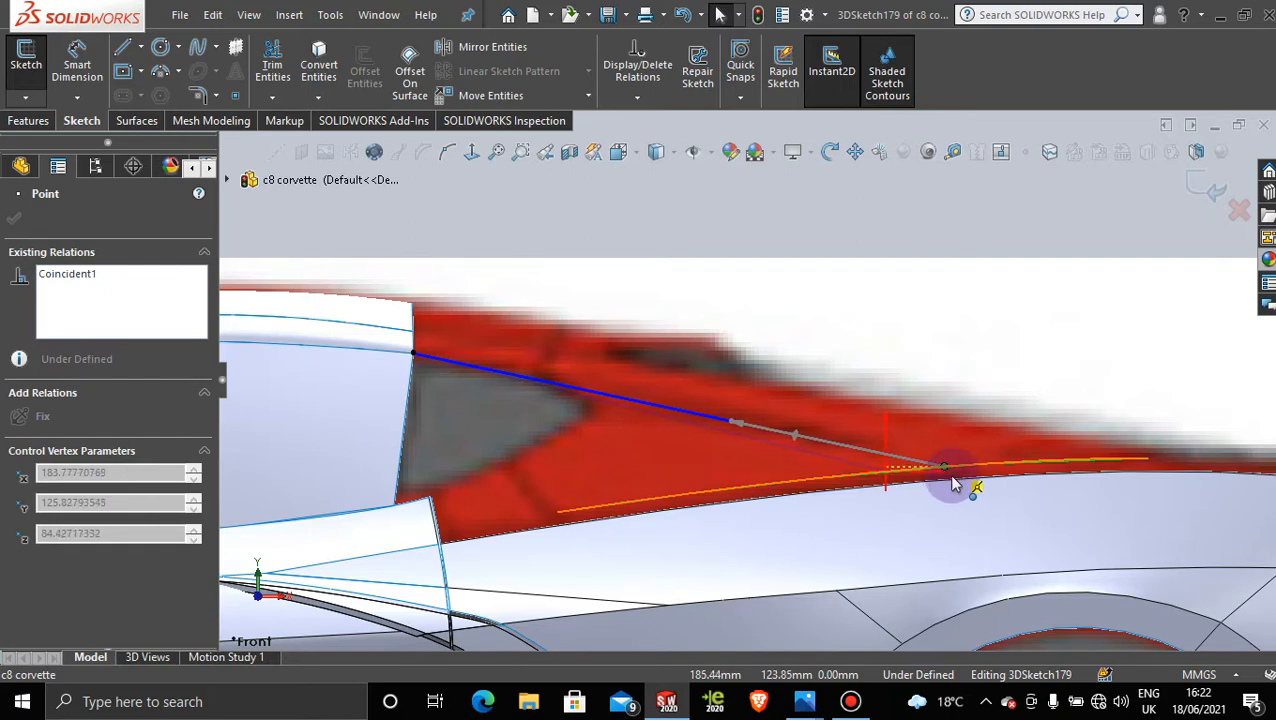
{"action": "left_click_drag", "start_coordinate": [953, 485], "coordinate": [982, 497]}
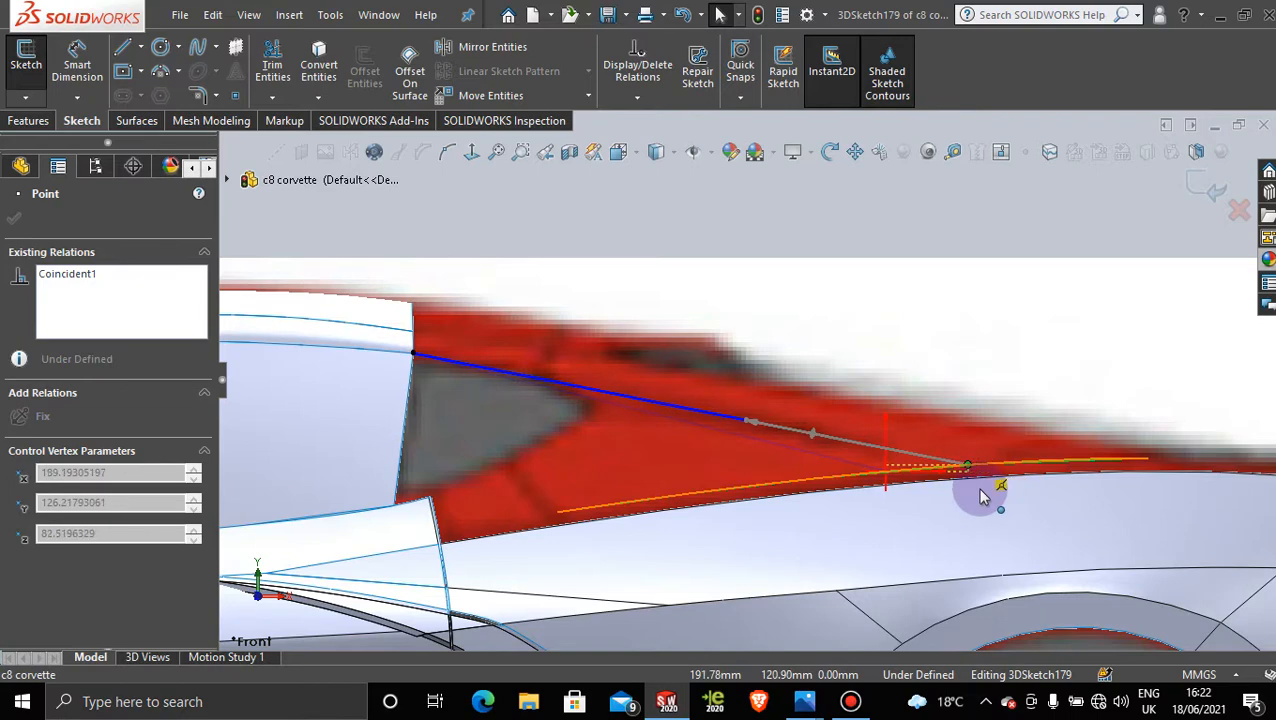
Step: Make the spline tangent to the side window's upper edge
{"action": "left_click", "coordinate": [395, 360]}
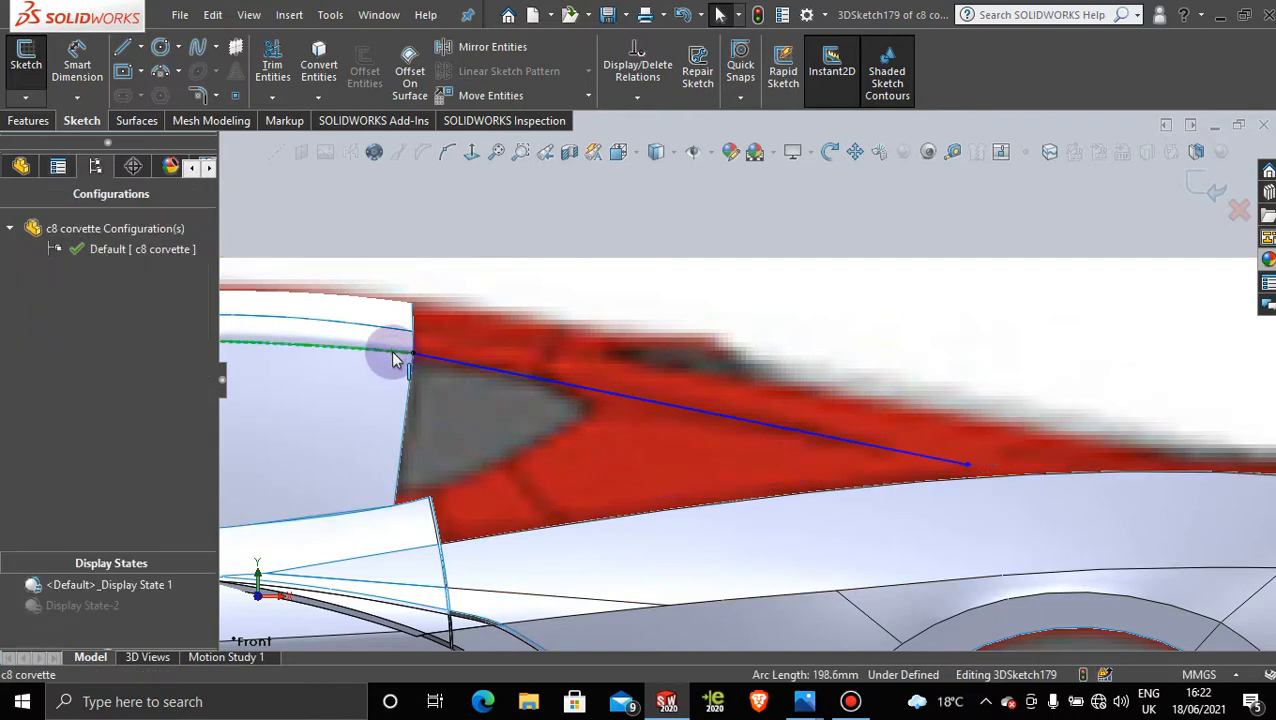
{"action": "left_click", "coordinate": [453, 365], "text": "ctrl"}
{"action": "left_click", "coordinate": [507, 284]}
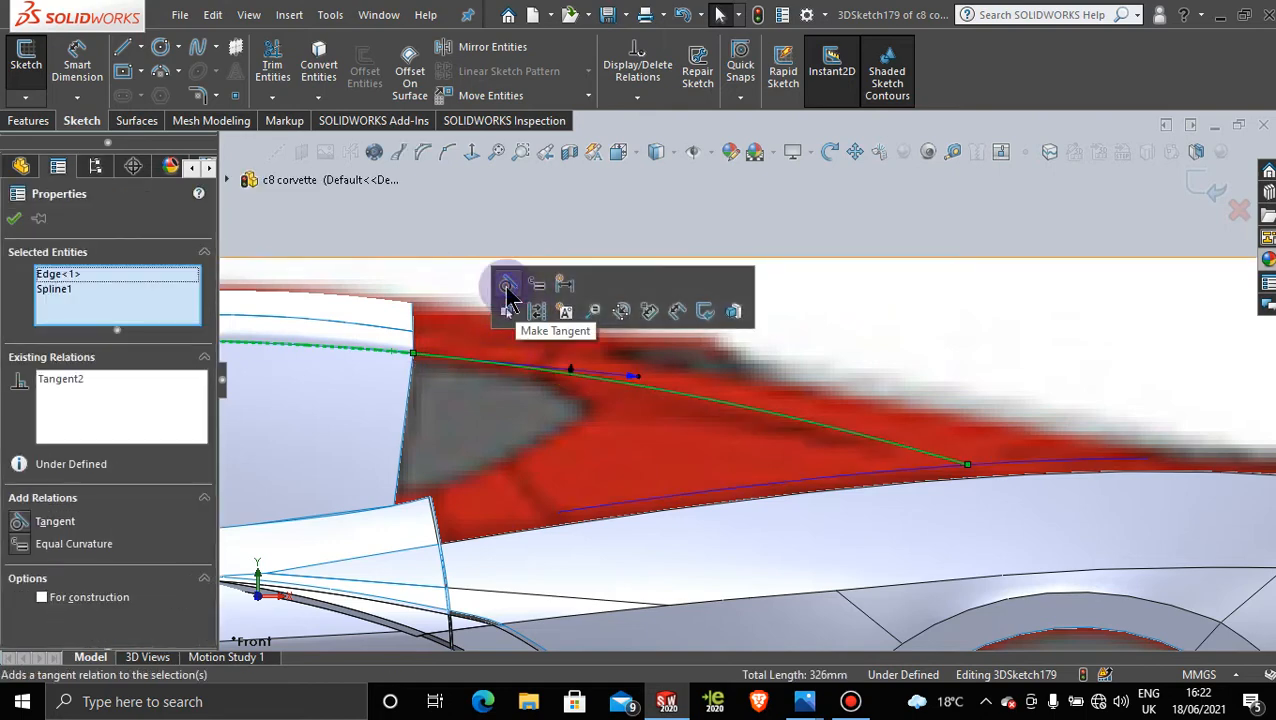
{"action": "left_click", "coordinate": [14, 218]}
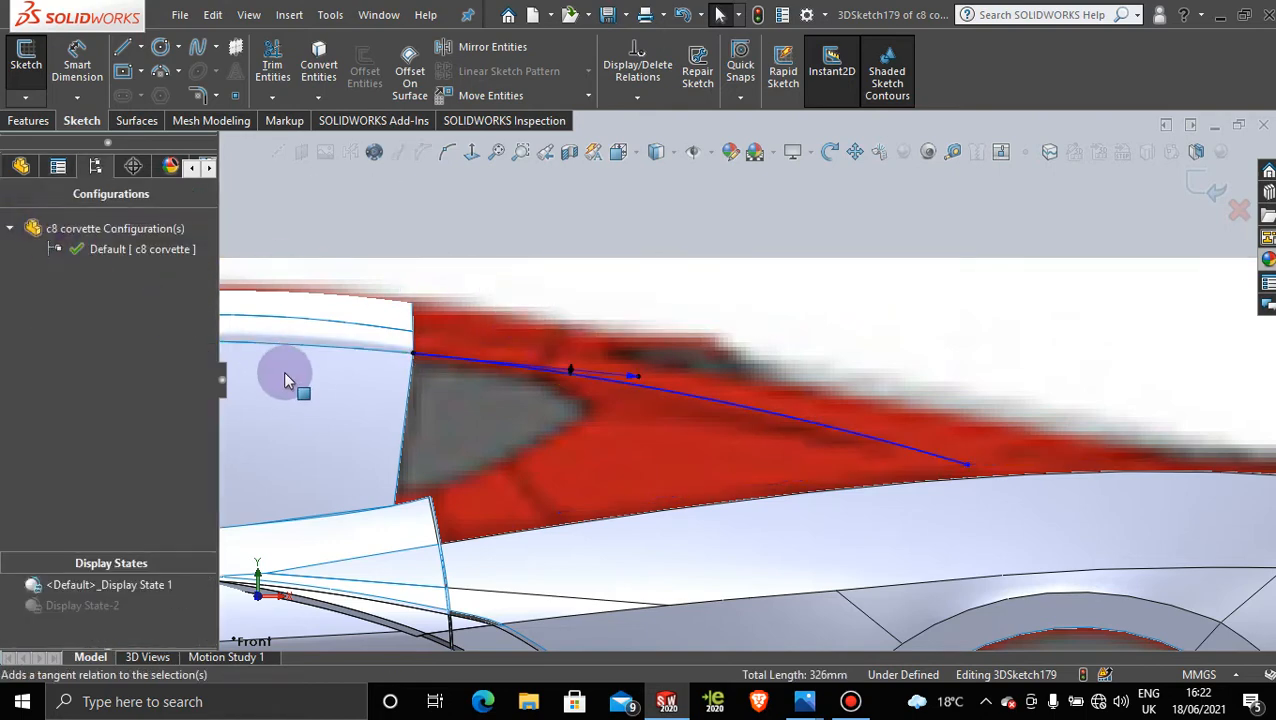
Step: Select the side window face with the spline, delete the spline's existing tangent relation, and clear the selection
{"action": "left_click", "coordinate": [325, 380]}
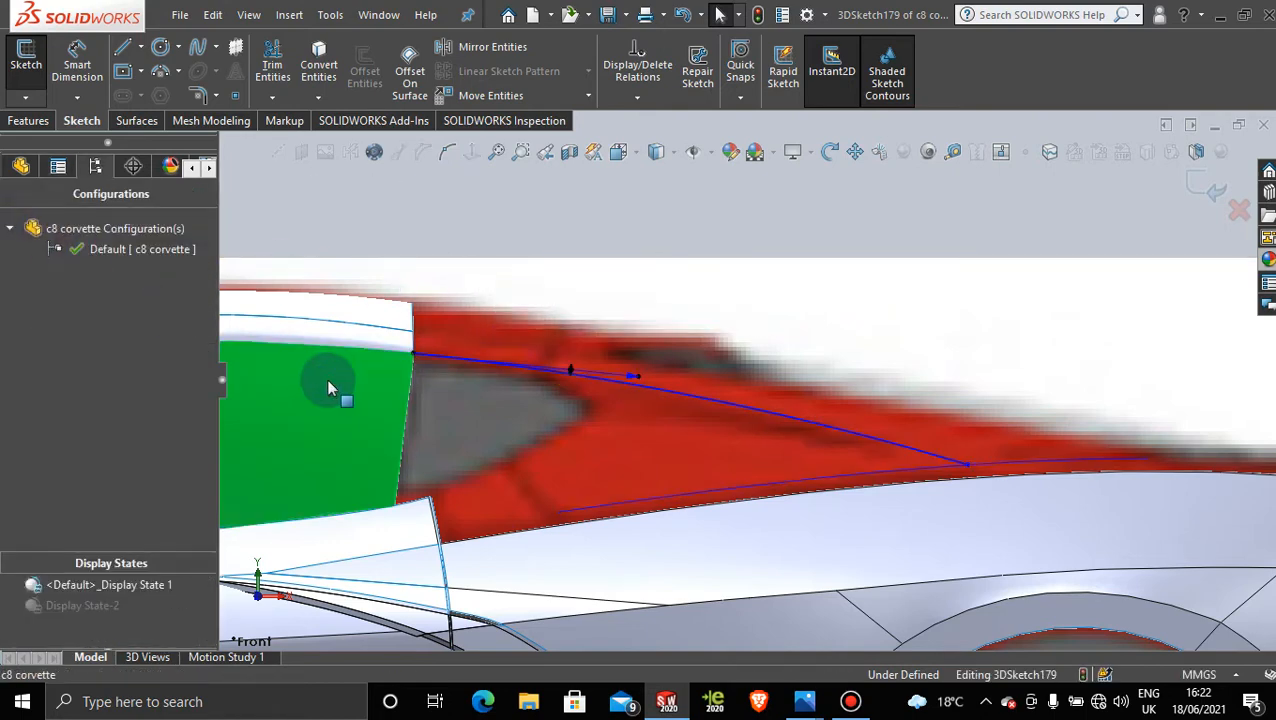
{"action": "left_click", "coordinate": [476, 368], "text": "ctrl"}
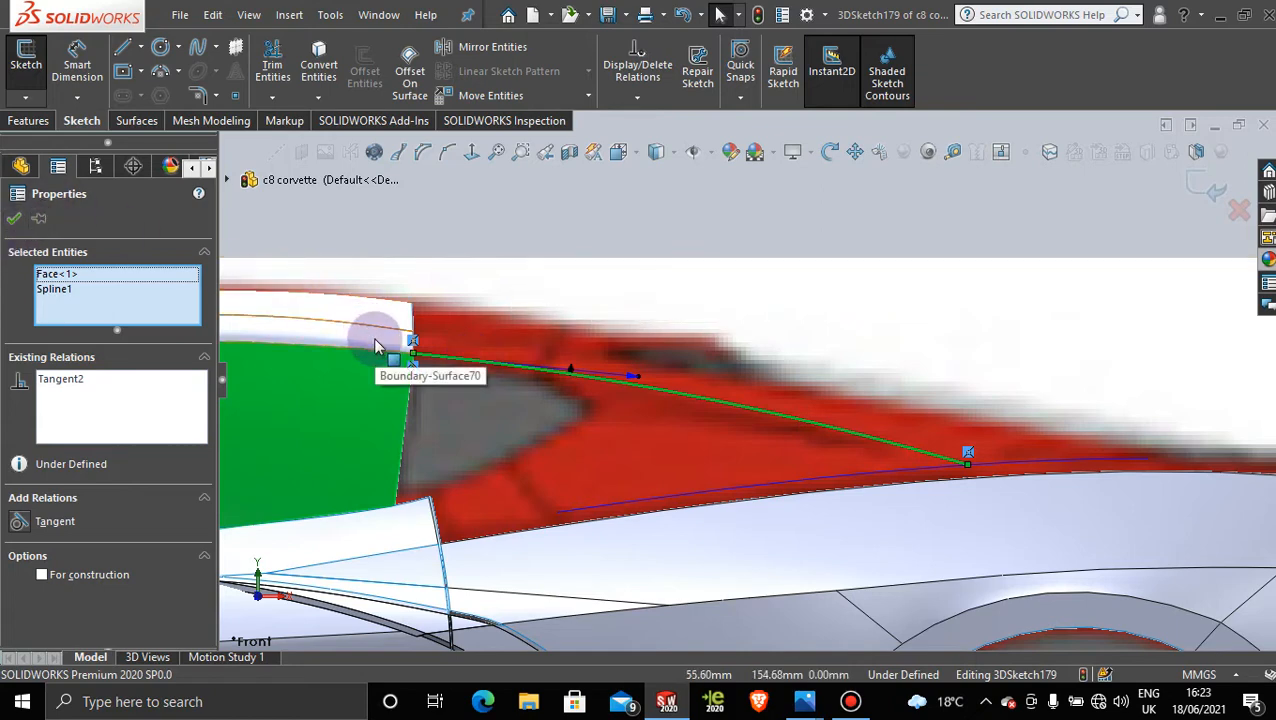
{"action": "right_click", "coordinate": [140, 305]}
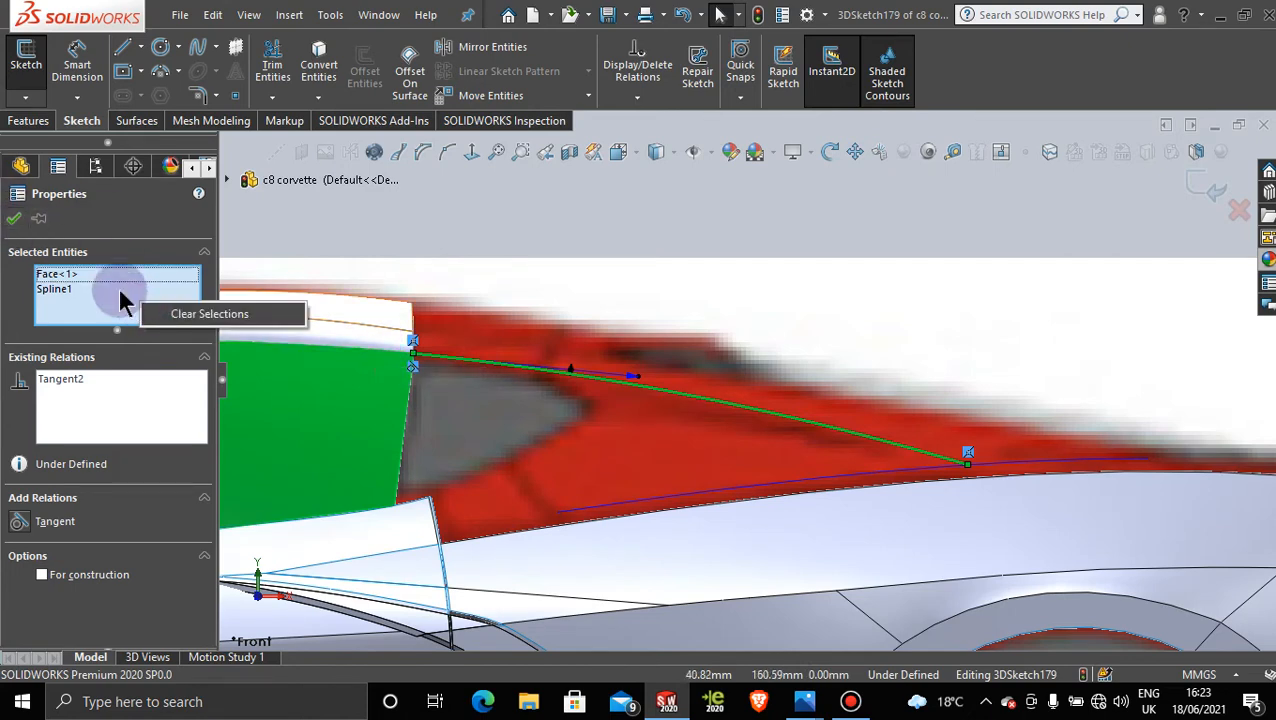
{"action": "right_click", "coordinate": [90, 380]}
{"action": "left_click", "coordinate": [138, 396]}
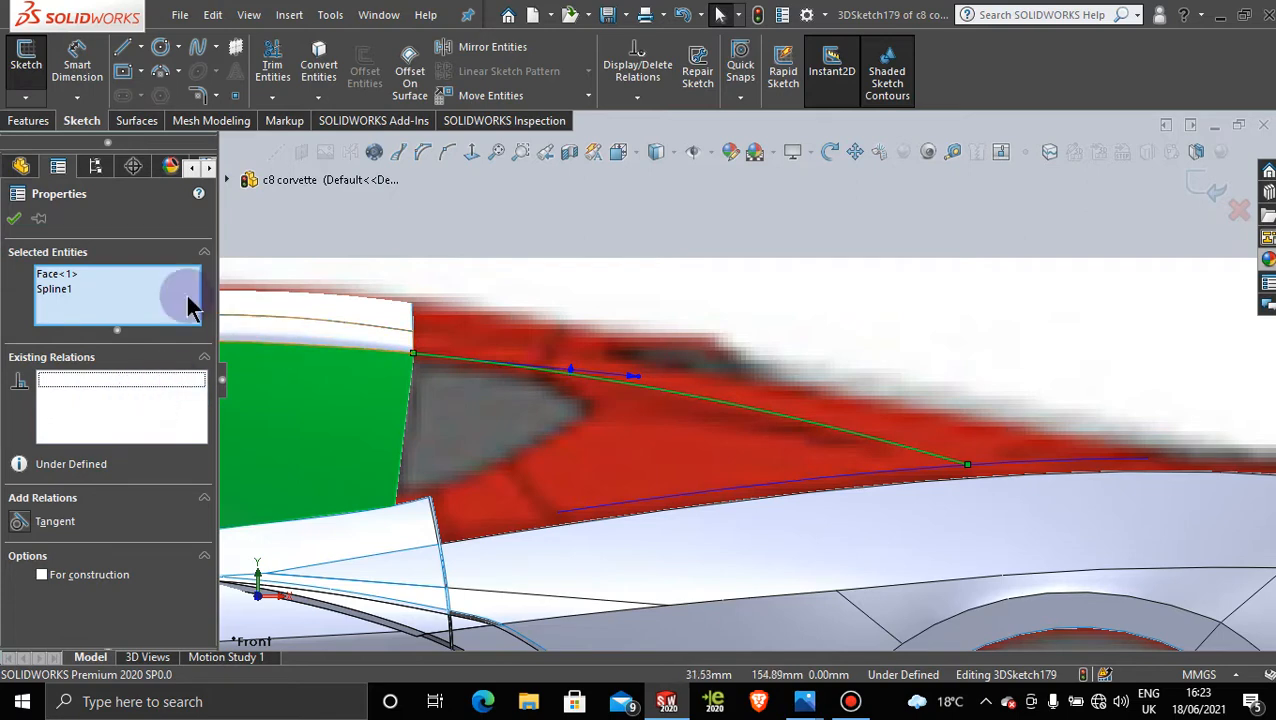
{"action": "right_click", "coordinate": [85, 288]}
{"action": "left_click", "coordinate": [150, 297]}
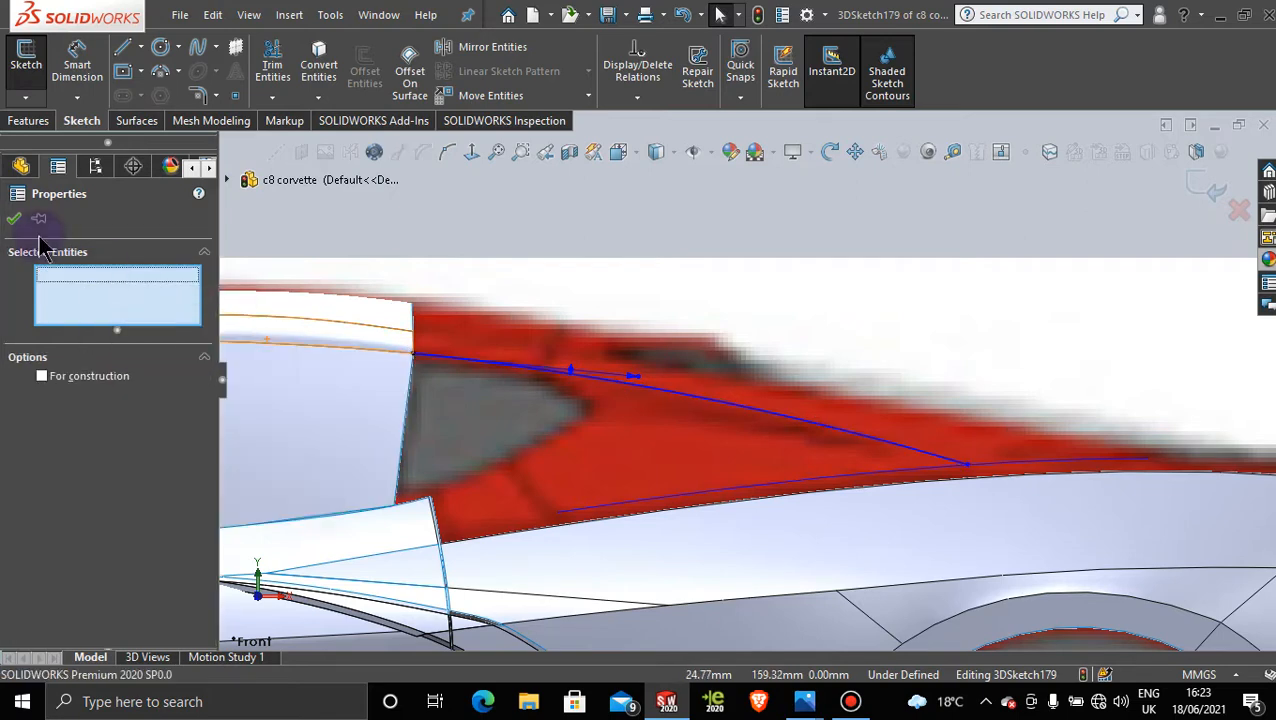
Step: Make the spline tangent to the narrow roof rail face directly above the side window
{"action": "left_click", "coordinate": [390, 348]}
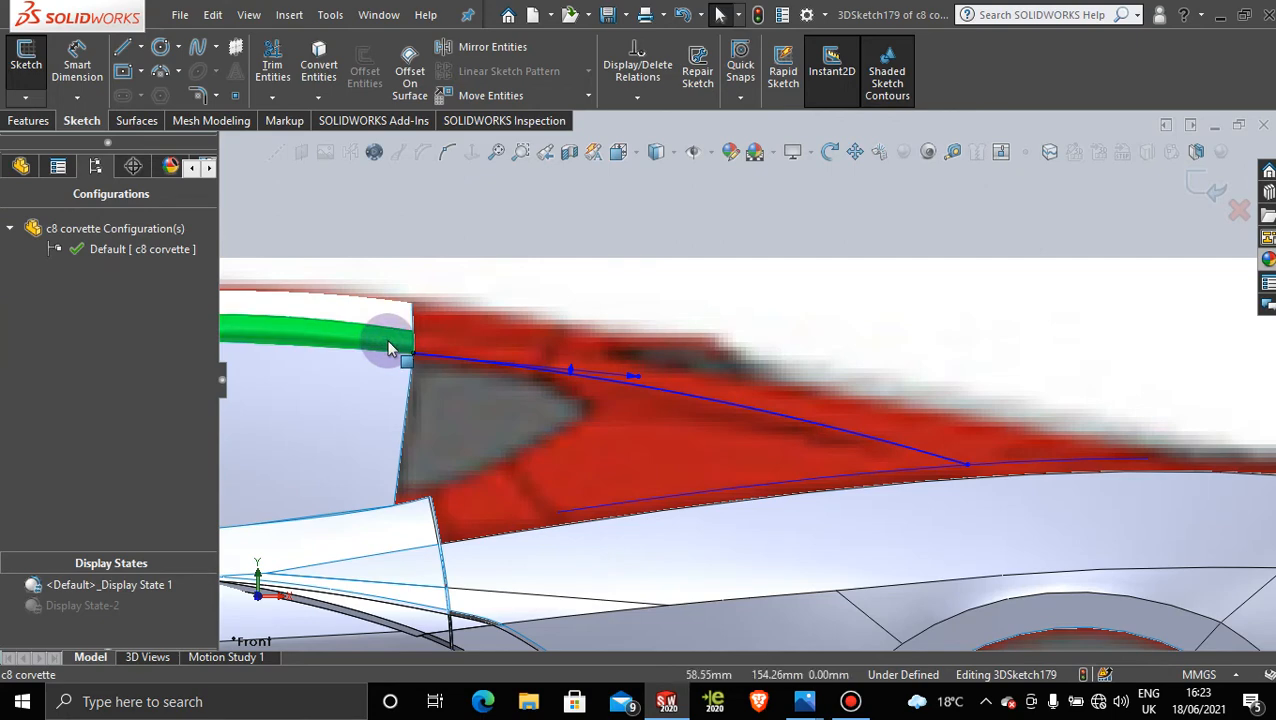
{"action": "left_click", "coordinate": [512, 367], "text": "ctrl"}
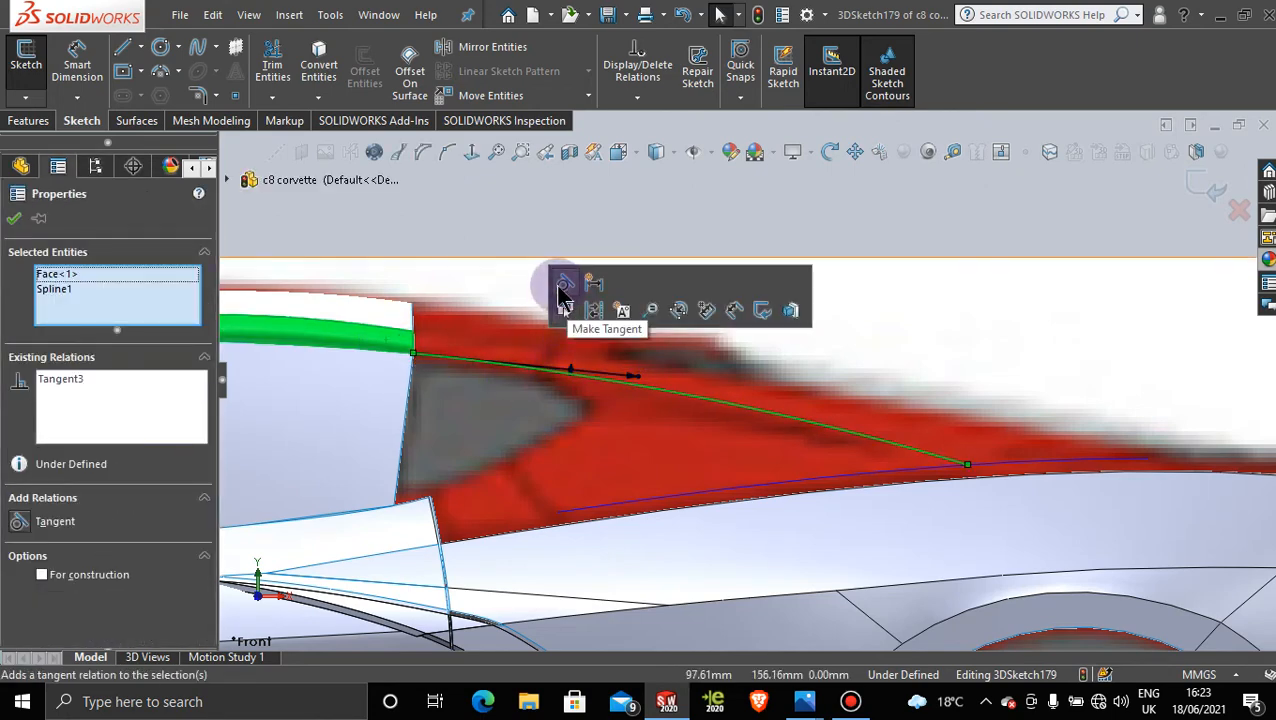
{"action": "left_click", "coordinate": [478, 214]}
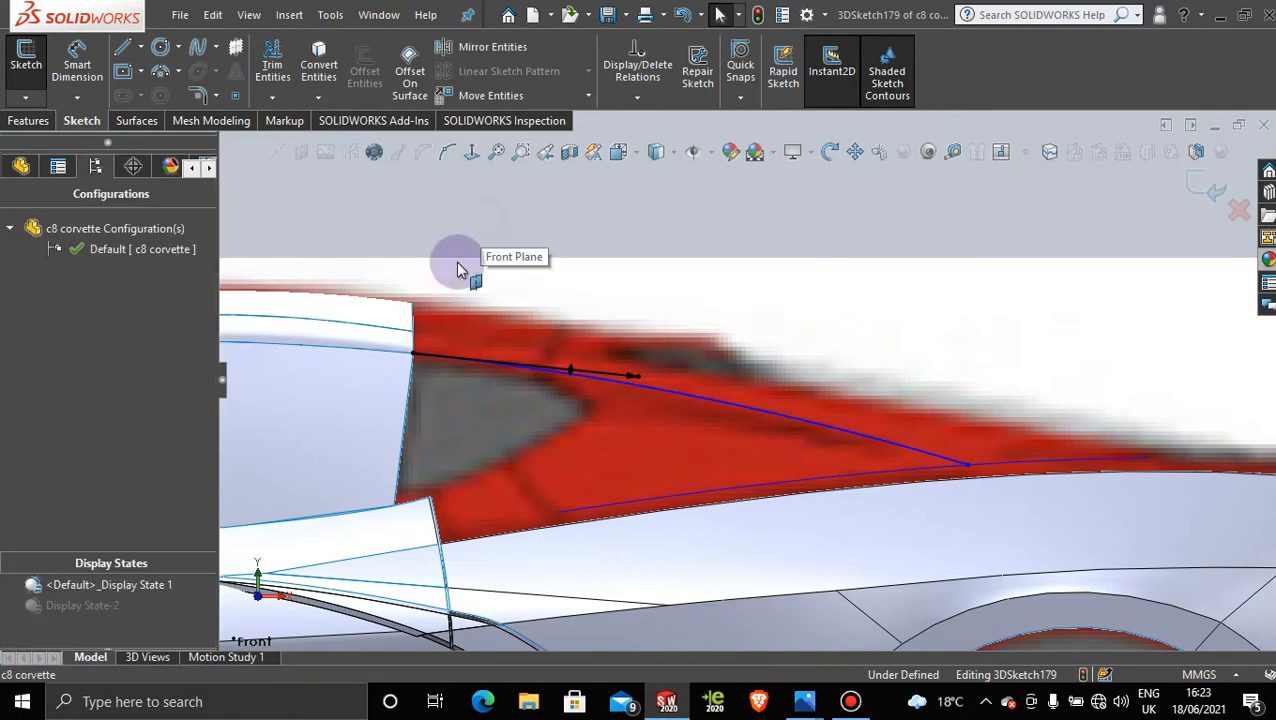
Step: Add a tangent relation between the spline and the side window's upper edge
{"action": "left_click", "coordinate": [500, 374]}
{"action": "left_click", "coordinate": [500, 374], "text": "ctrl"}
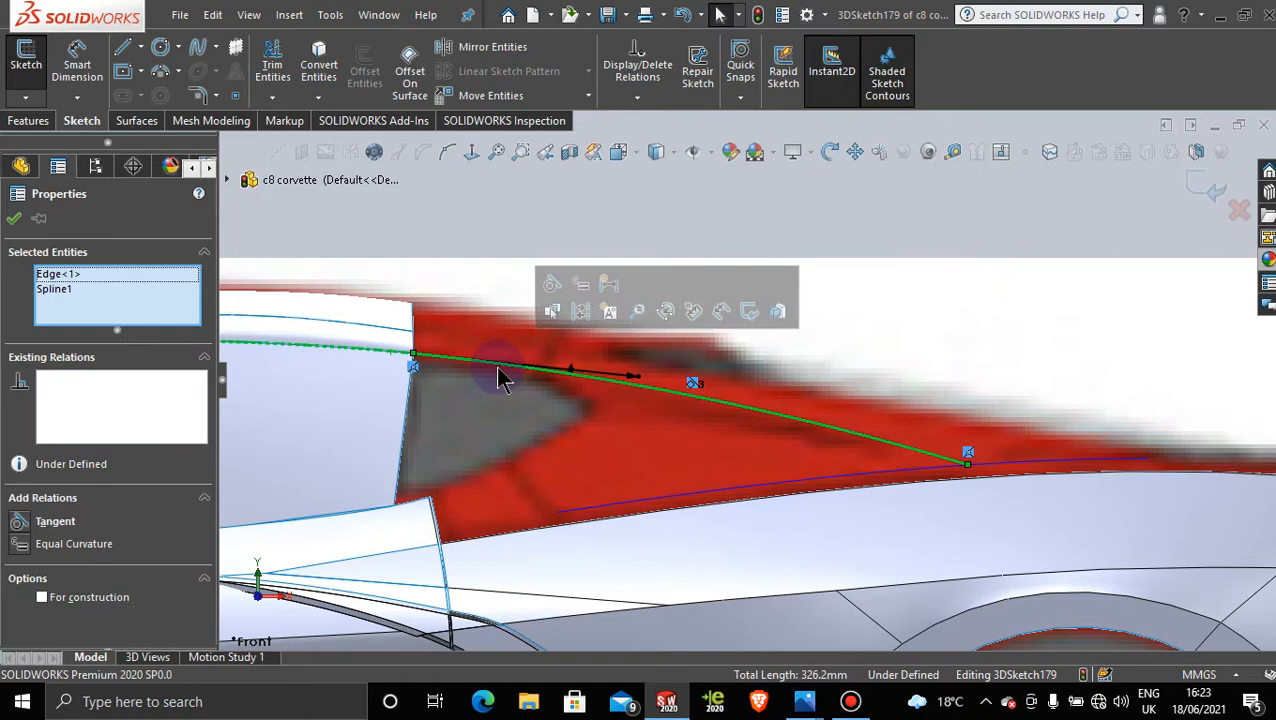
{"action": "left_click", "coordinate": [550, 283]}
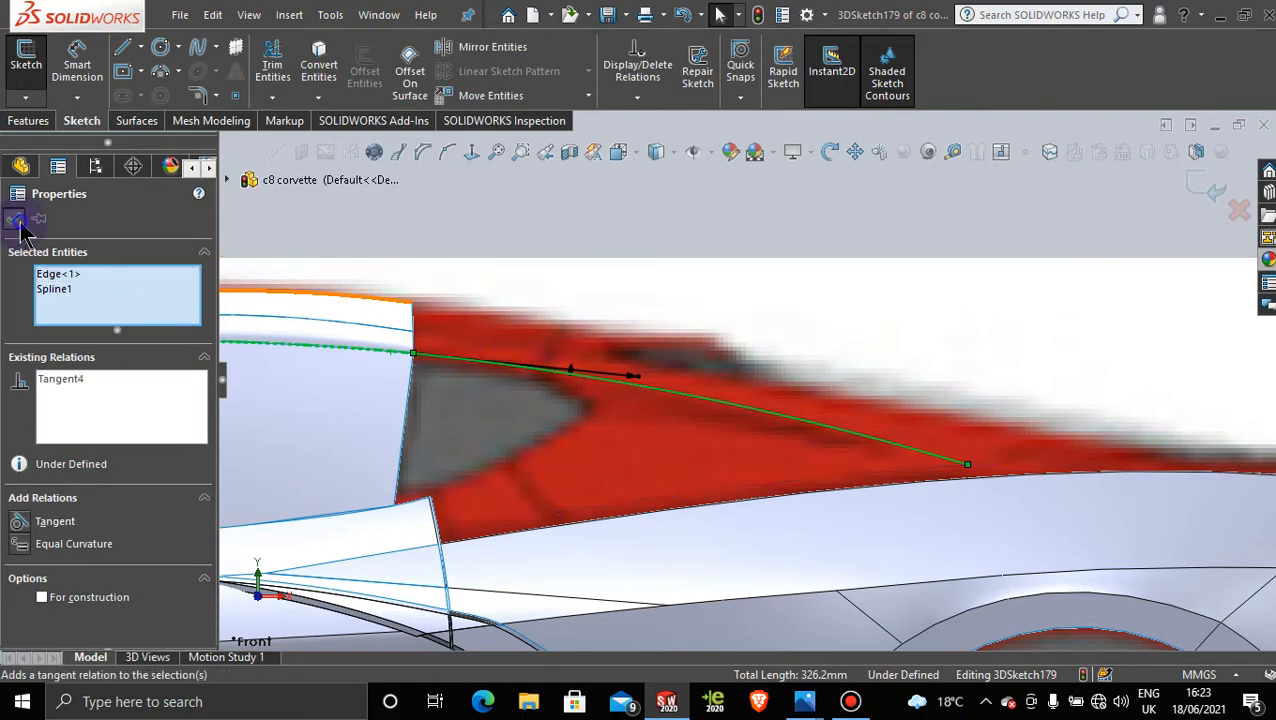
{"action": "left_click", "coordinate": [16, 221]}
Step: In the Front view, reshape the spline with its rear endpoint's tangency handle to follow the roofline crease in the side photo
{"action": "scroll", "coordinate": [652, 344], "scroll_direction": "up", "scroll_amount": 3}
{"action": "middle_click_drag", "start_coordinate": [613, 341], "coordinate": [592, 393]}
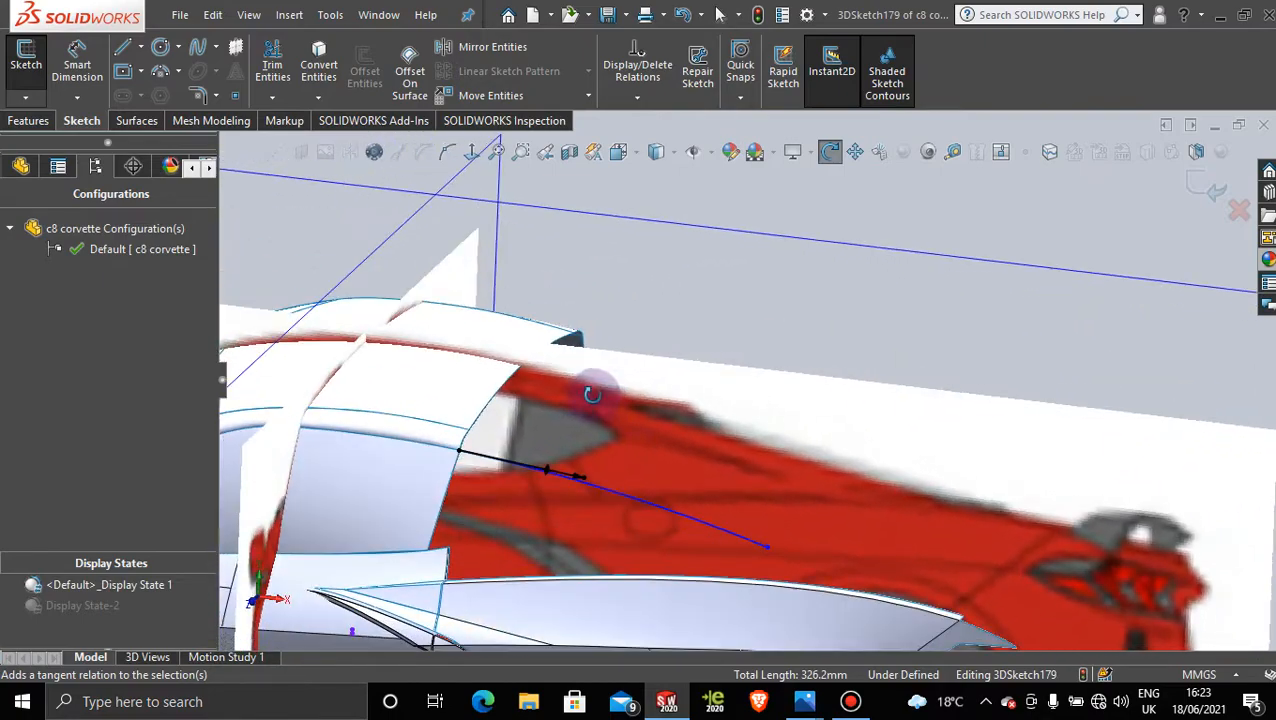
{"action": "key", "text": "space"}
{"action": "left_click", "coordinate": [513, 423]}
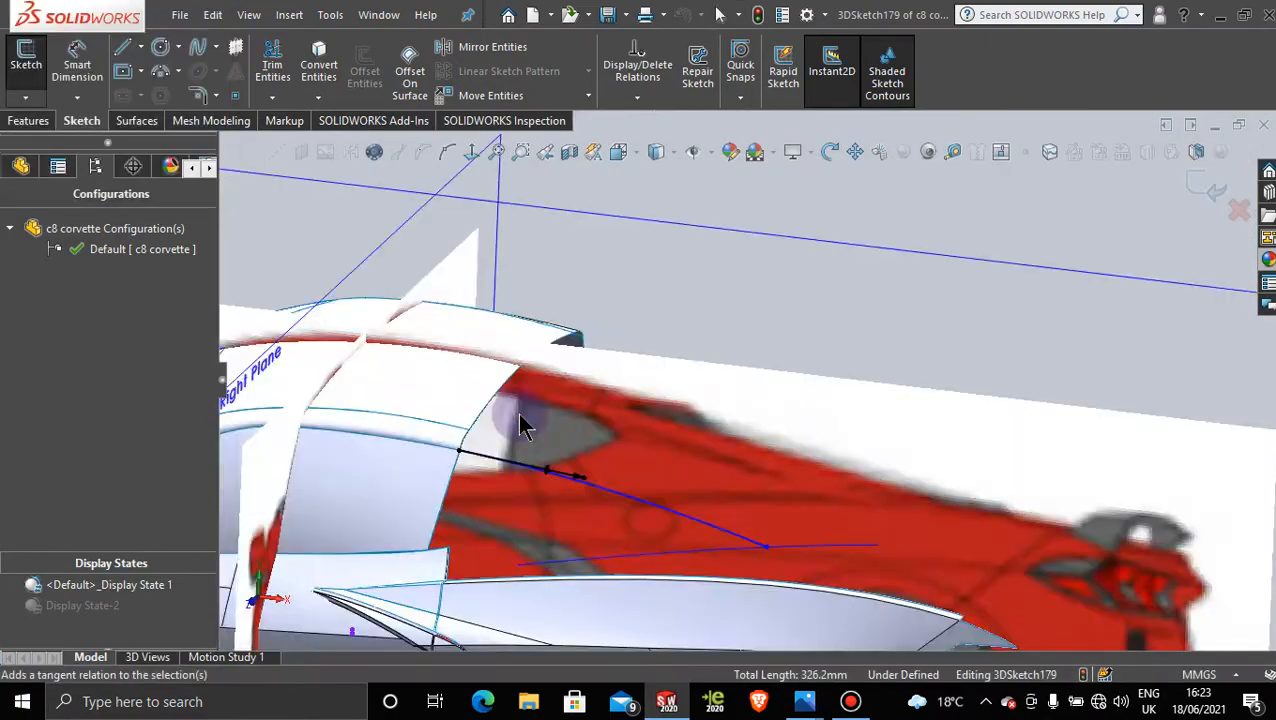
{"action": "scroll", "coordinate": [785, 455], "scroll_direction": "down", "scroll_amount": 5}
{"action": "scroll", "coordinate": [785, 455], "scroll_direction": "down", "scroll_amount": 3}
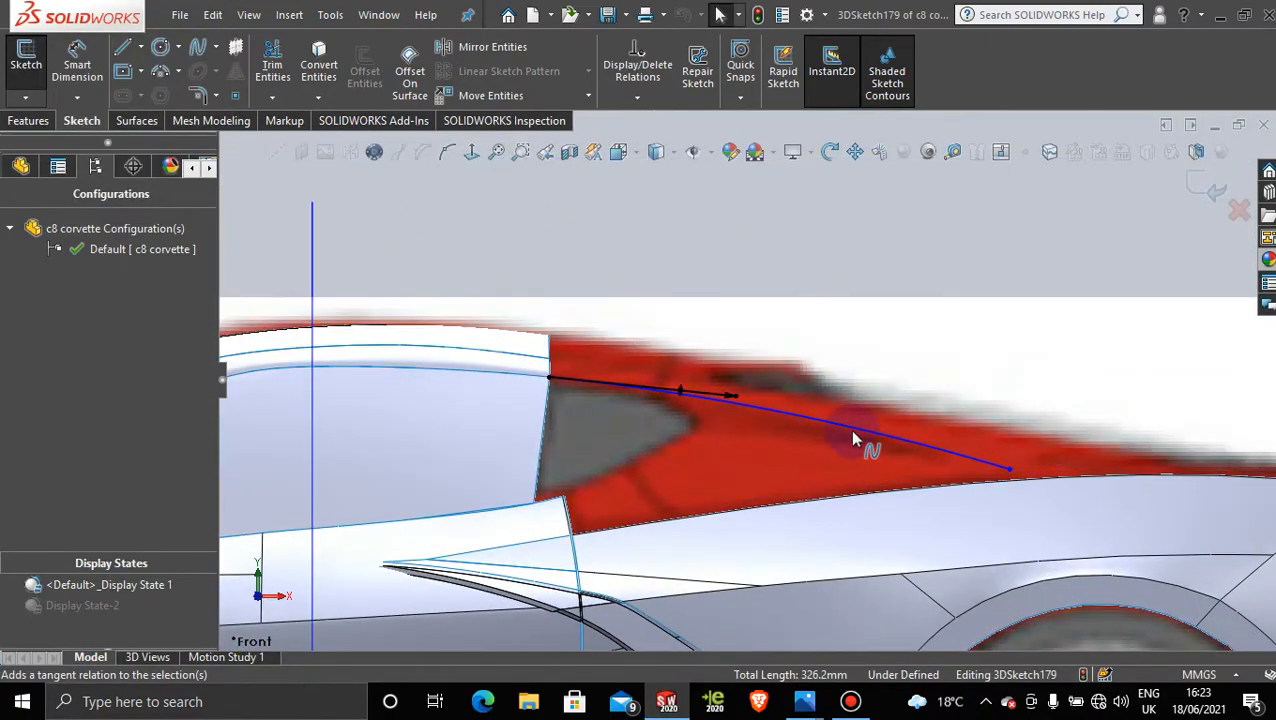
{"action": "left_click", "coordinate": [857, 441]}
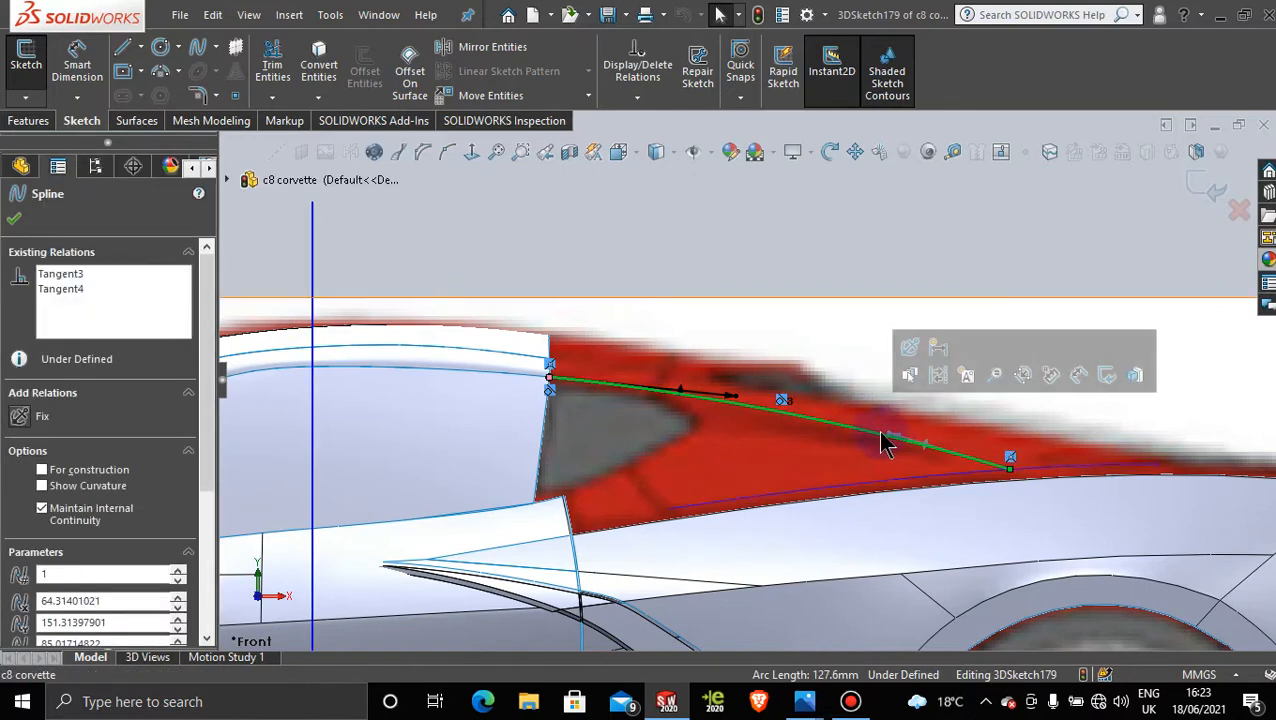
{"action": "left_click", "coordinate": [890, 446]}
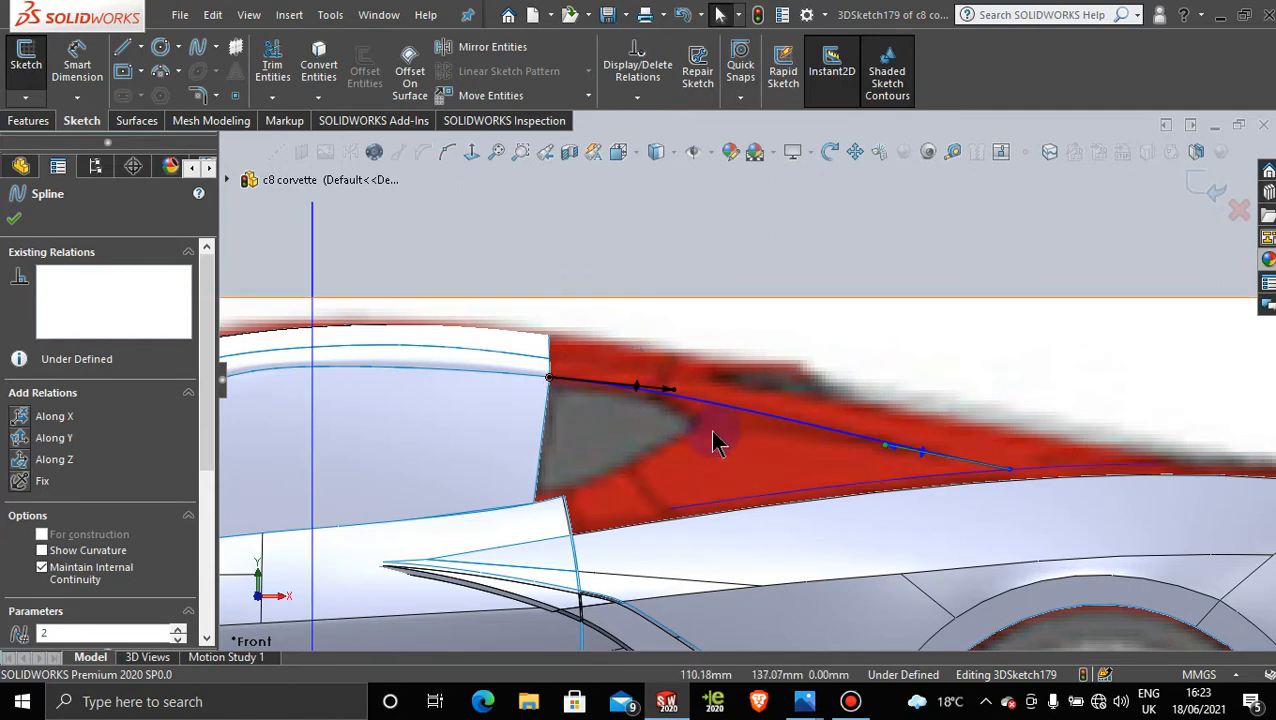
Step: Fine-tune the rear tangency handle slightly upward so the spline matches the reference photo above the rear quarter window
{"action": "scroll", "coordinate": [703, 432], "scroll_direction": "down", "scroll_amount": 2}
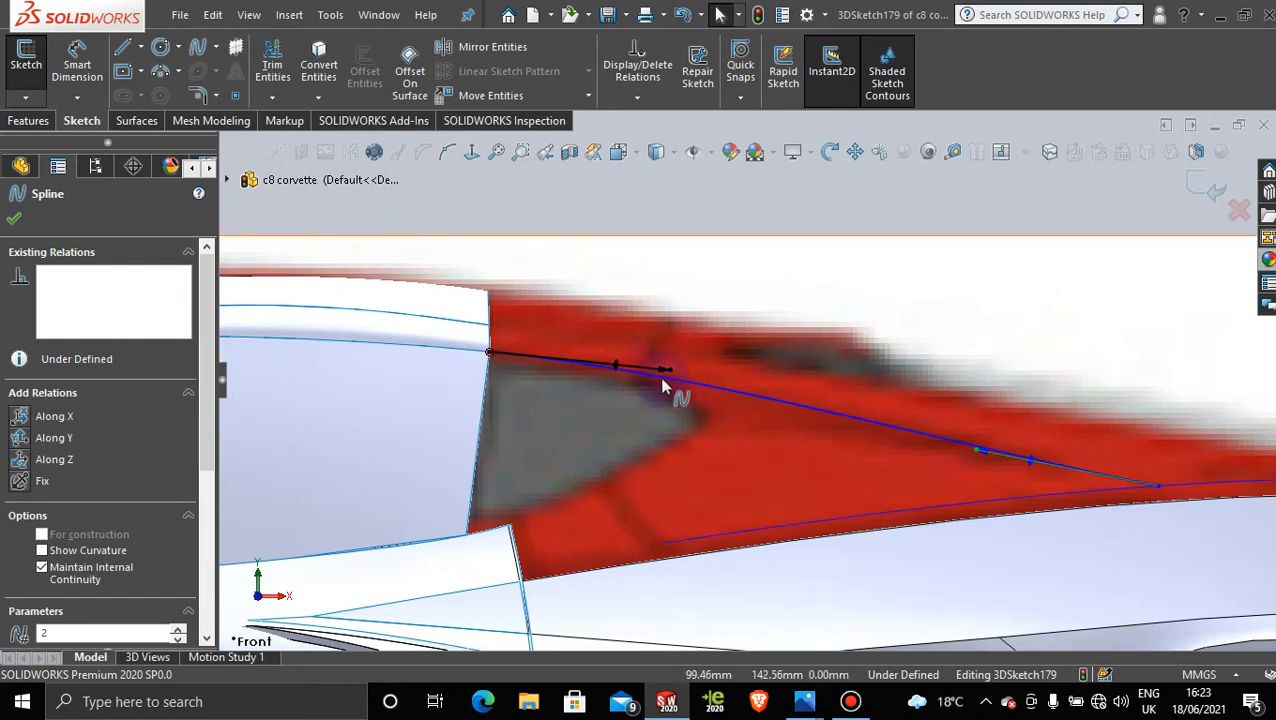
{"action": "left_click", "coordinate": [980, 450]}
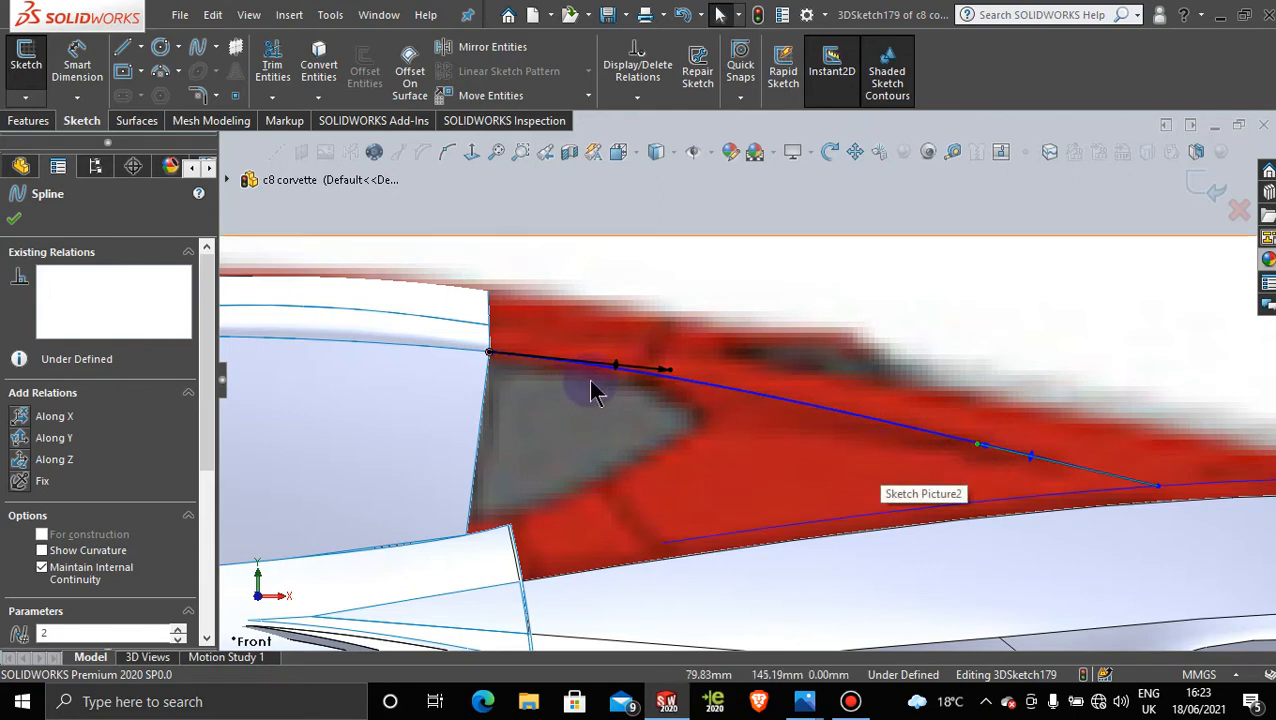
{"action": "left_click", "coordinate": [675, 376]}
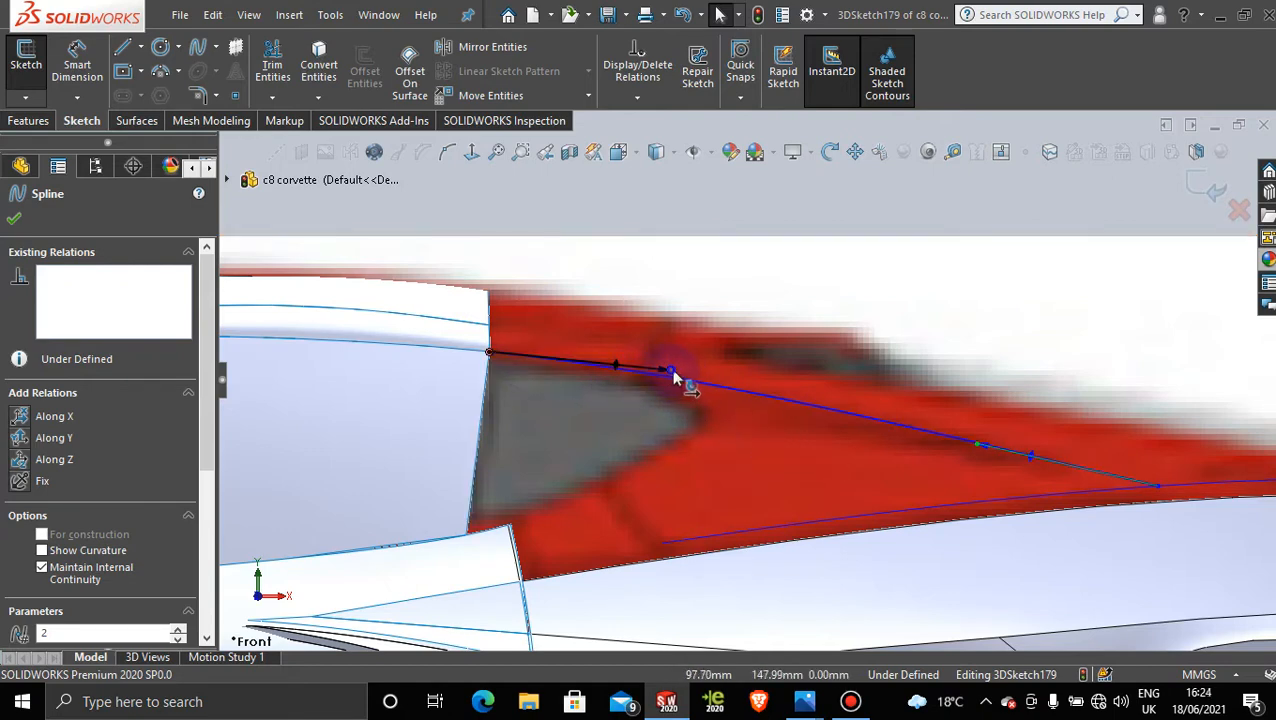
{"action": "left_click", "coordinate": [977, 450]}
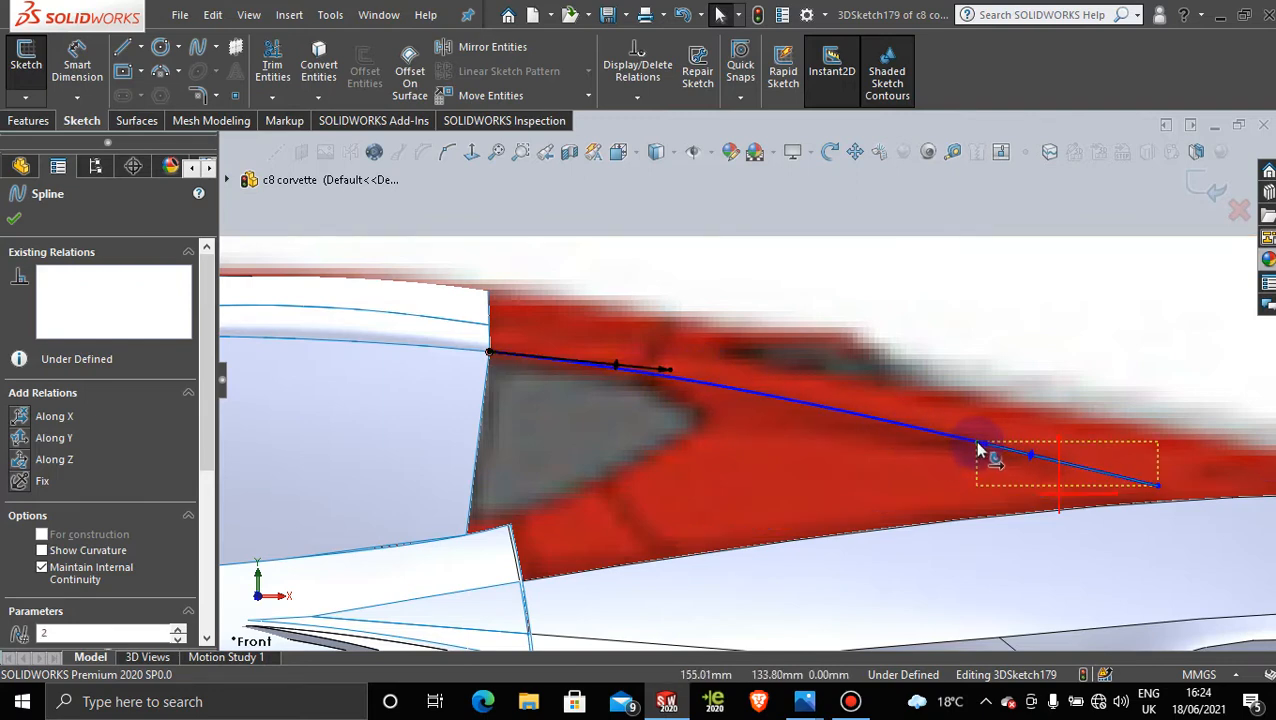
{"action": "left_click_drag", "start_coordinate": [978, 443], "coordinate": [977, 442]}
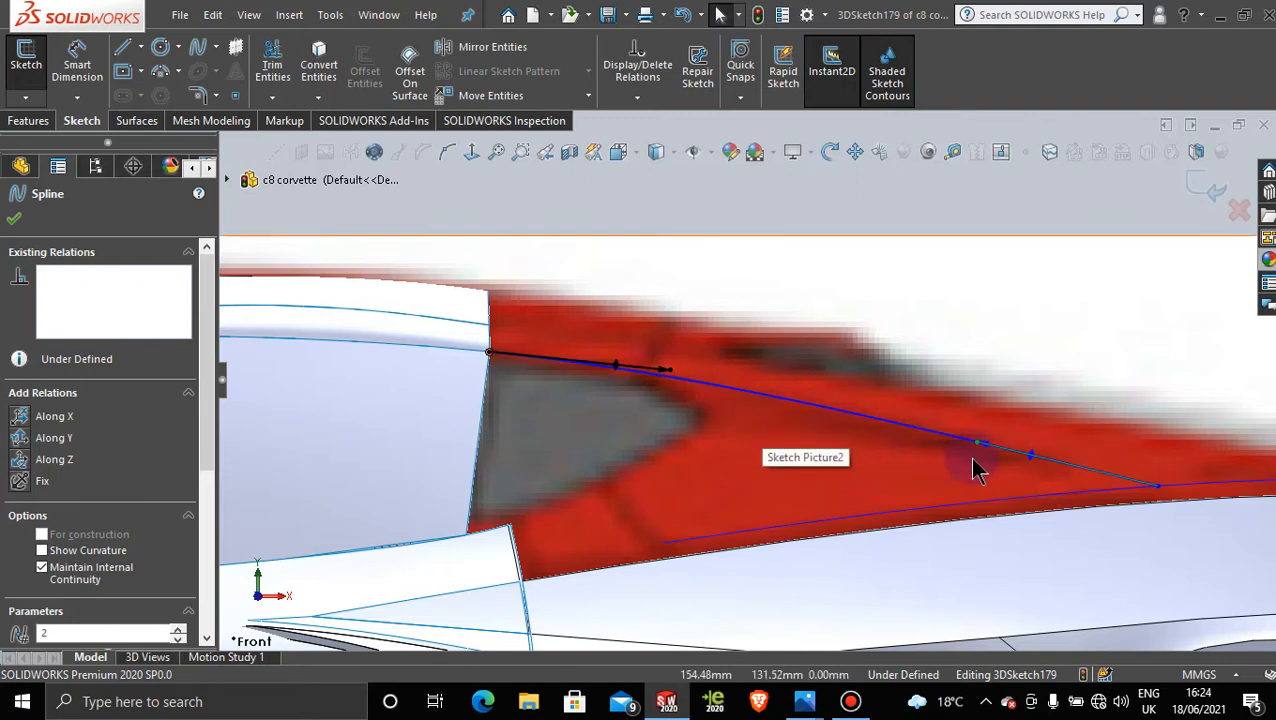
{"action": "scroll", "coordinate": [830, 460], "scroll_direction": "up", "scroll_amount": 2}
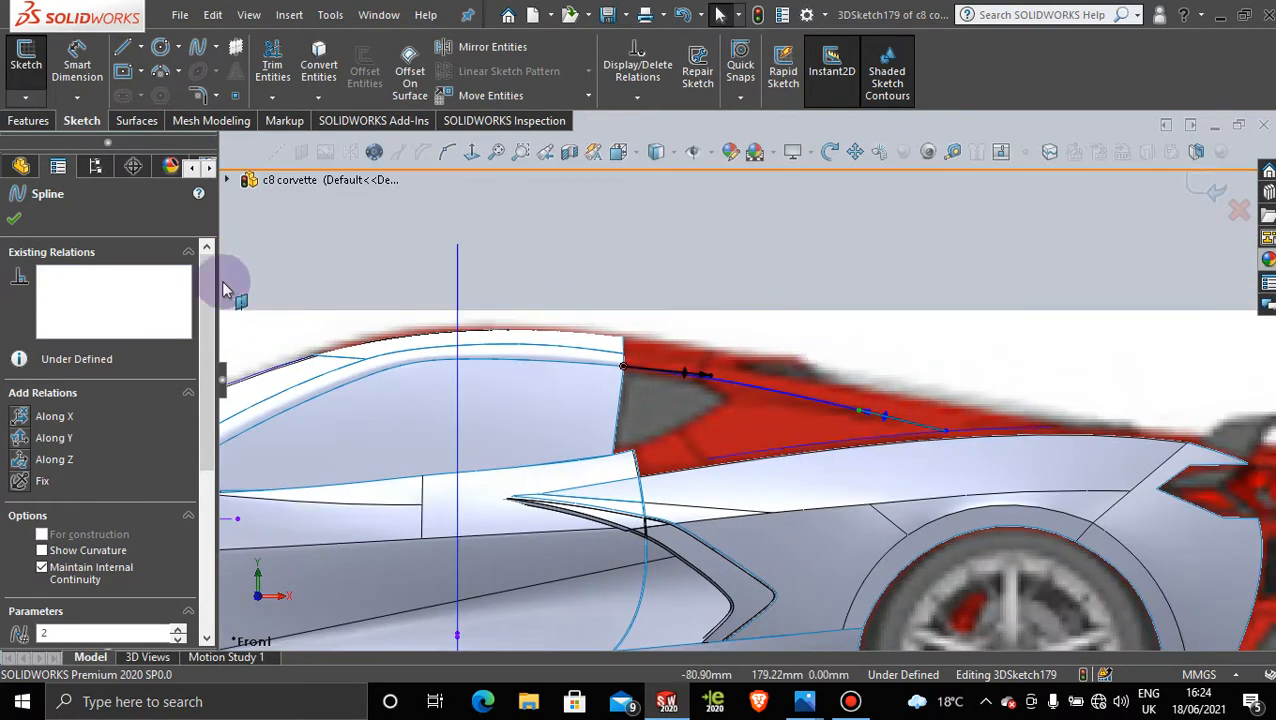
Step: Accept the roofline spline and exit the 3D sketch
{"action": "left_click", "coordinate": [14, 220]}
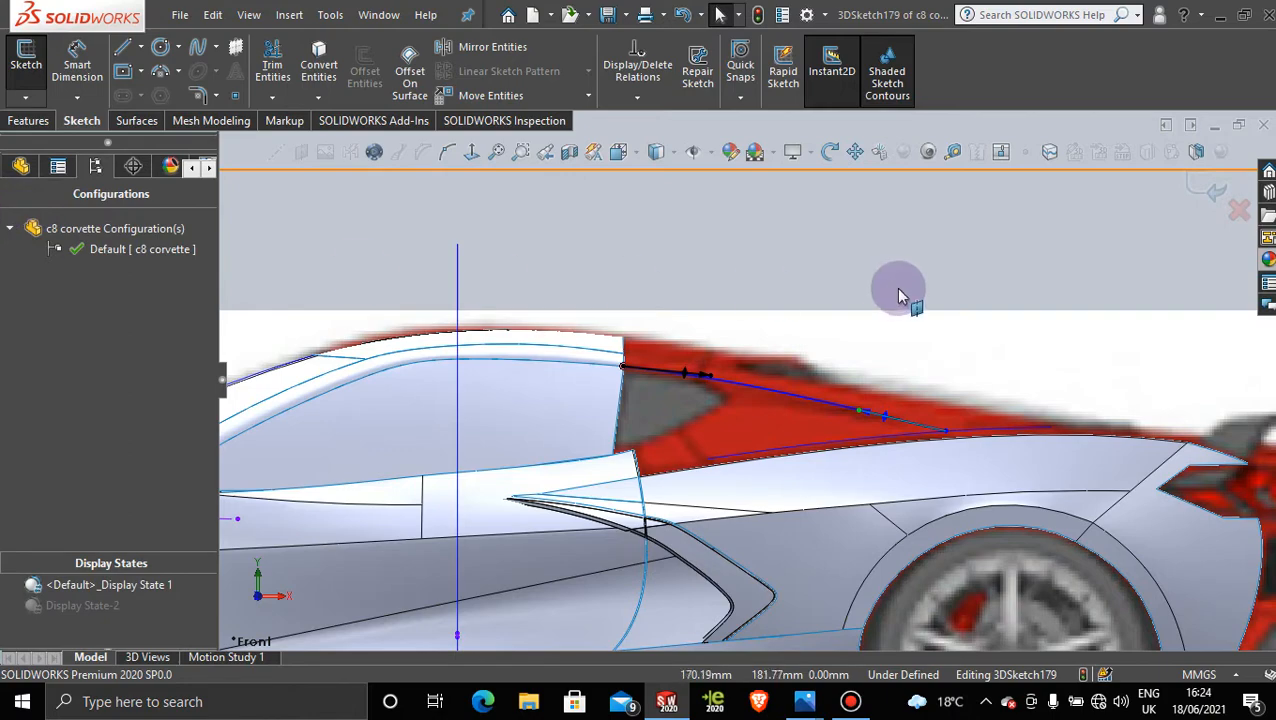
{"action": "key", "text": "f"}
{"action": "left_click", "coordinate": [1198, 195]}
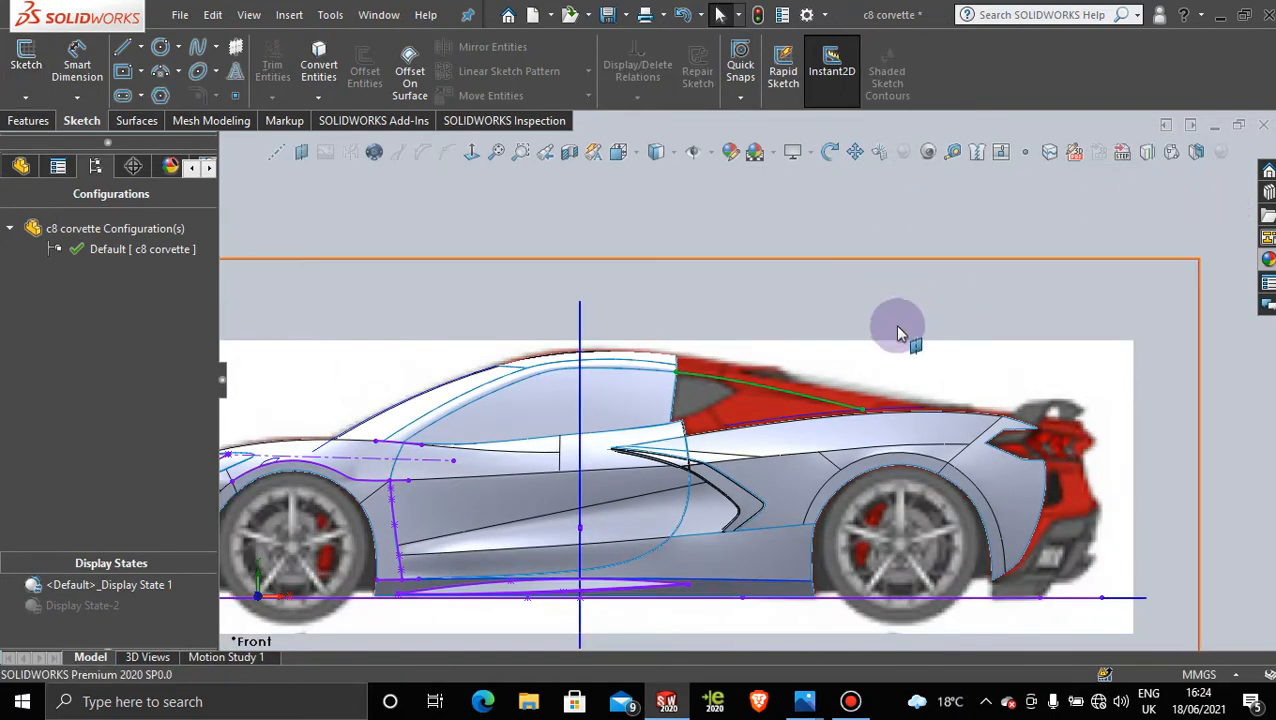
Step: In the Top view, reopen the roofline 3D sketch and draw a two-point spline from near the projected curve's rear end toward the tail
{"action": "mouse_move", "coordinate": [898, 327]}
{"action": "middle_mouse_down"}
{"action": "mouse_move", "coordinate": [871, 353]}
{"action": "mouse_move", "coordinate": [879, 403]}
{"action": "middle_mouse_up"}
{"action": "key", "text": "f"}
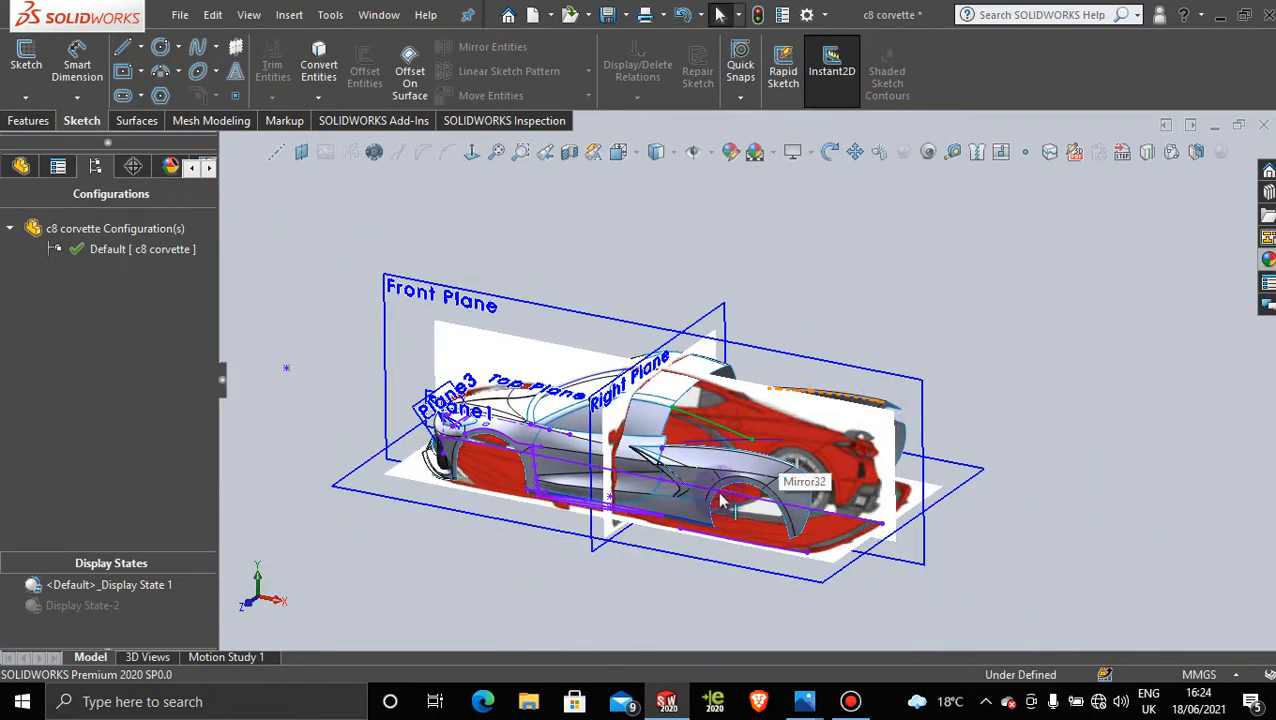
{"action": "middle_click_drag", "start_coordinate": [755, 519], "coordinate": [849, 299]}
{"action": "key", "text": "space"}
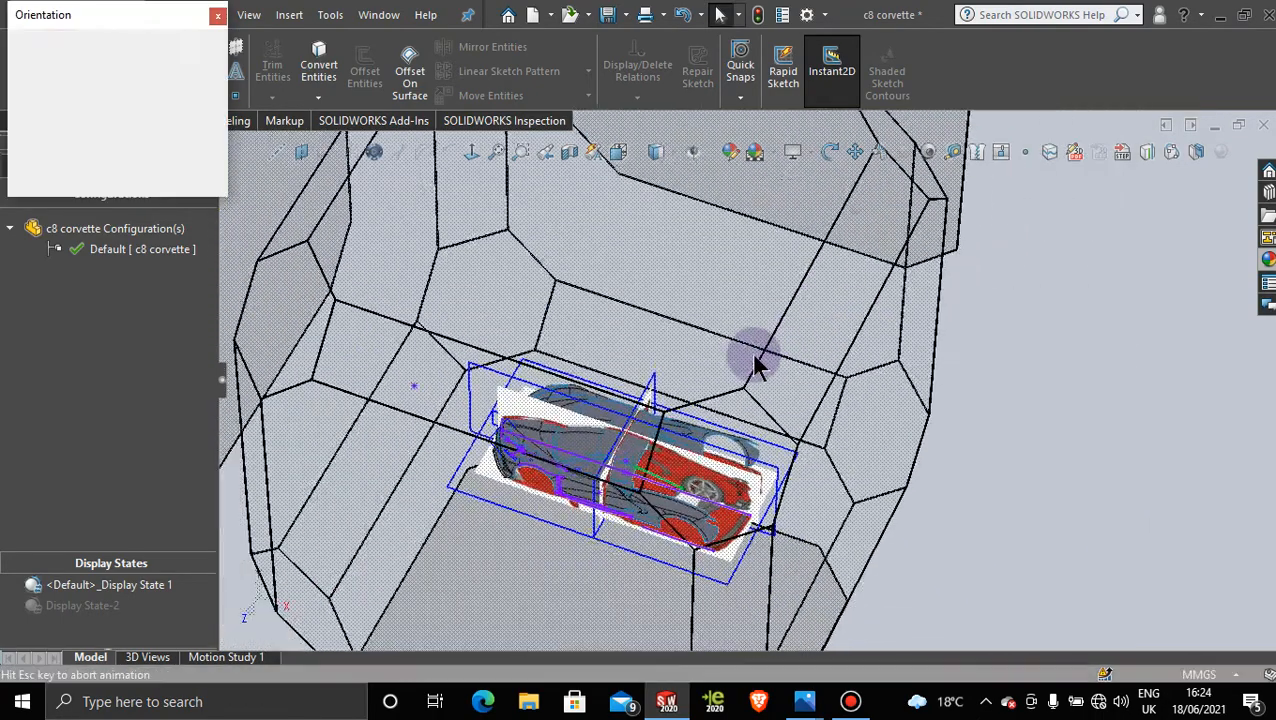
{"action": "left_click", "coordinate": [606, 378]}
{"action": "scroll", "coordinate": [890, 421], "scroll_direction": "down", "scroll_amount": 5}
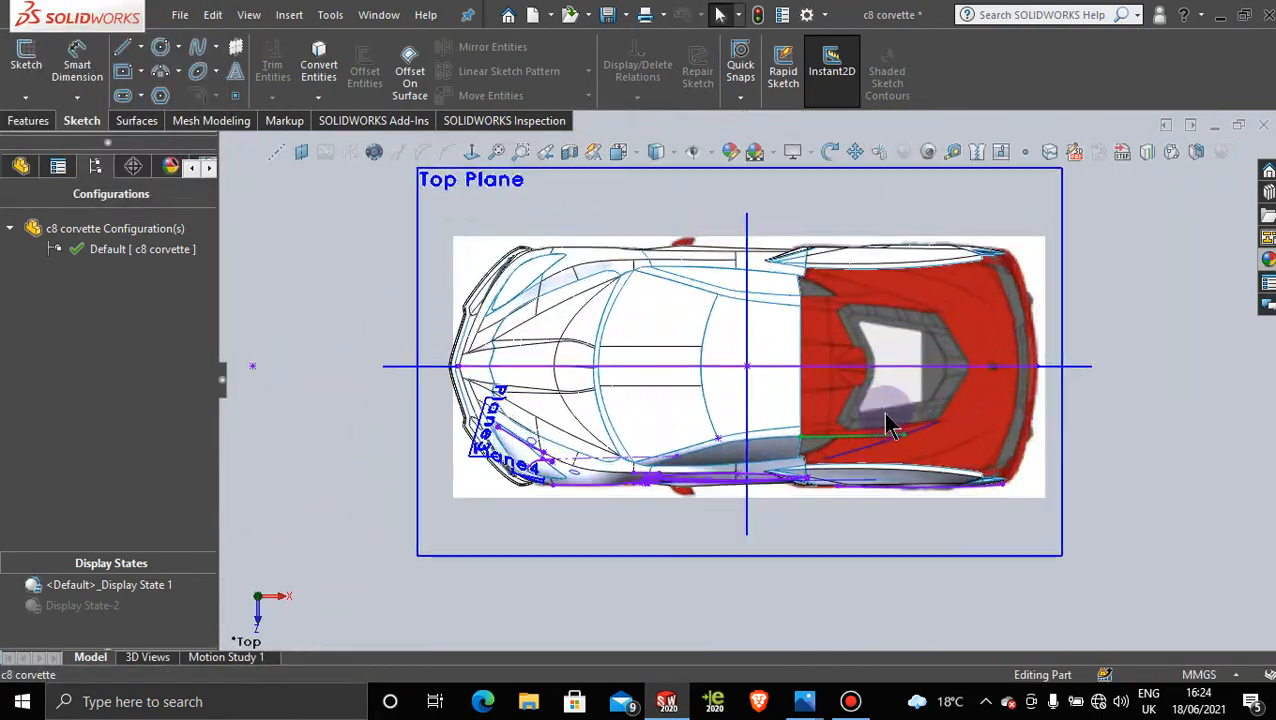
{"action": "scroll", "coordinate": [938, 420], "scroll_direction": "down", "scroll_amount": 2}
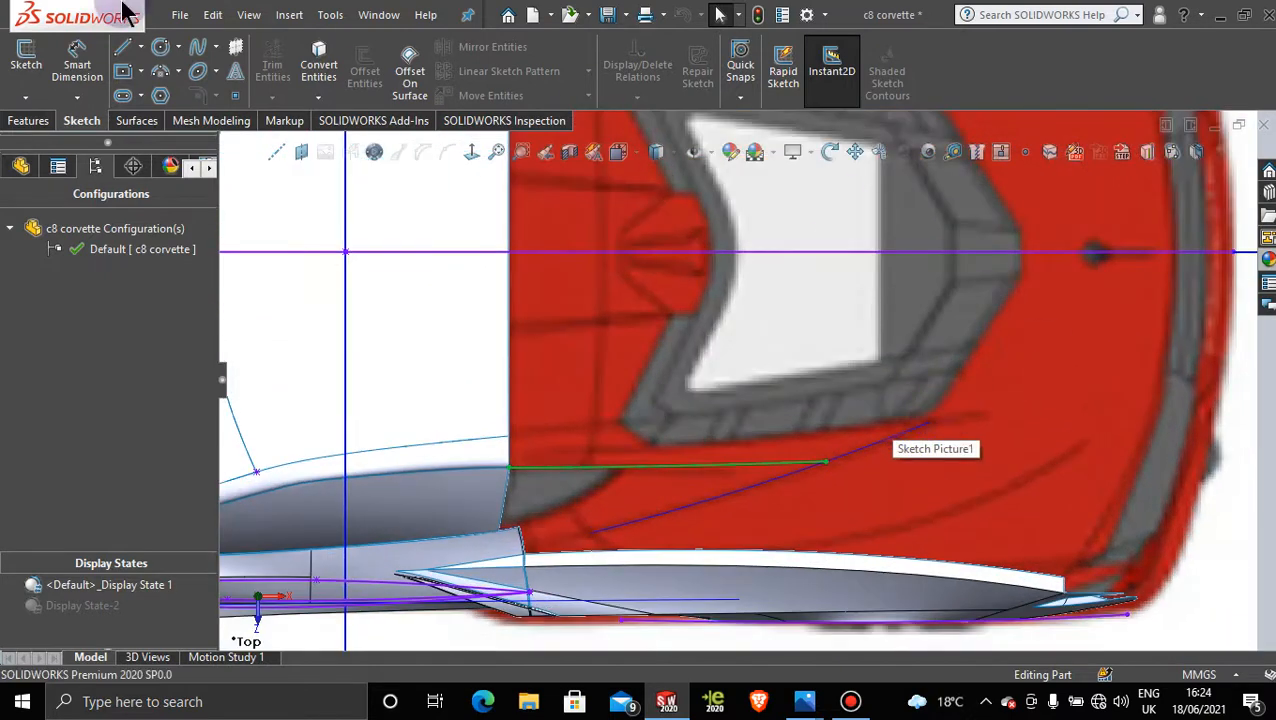
{"action": "left_click", "coordinate": [198, 47]}
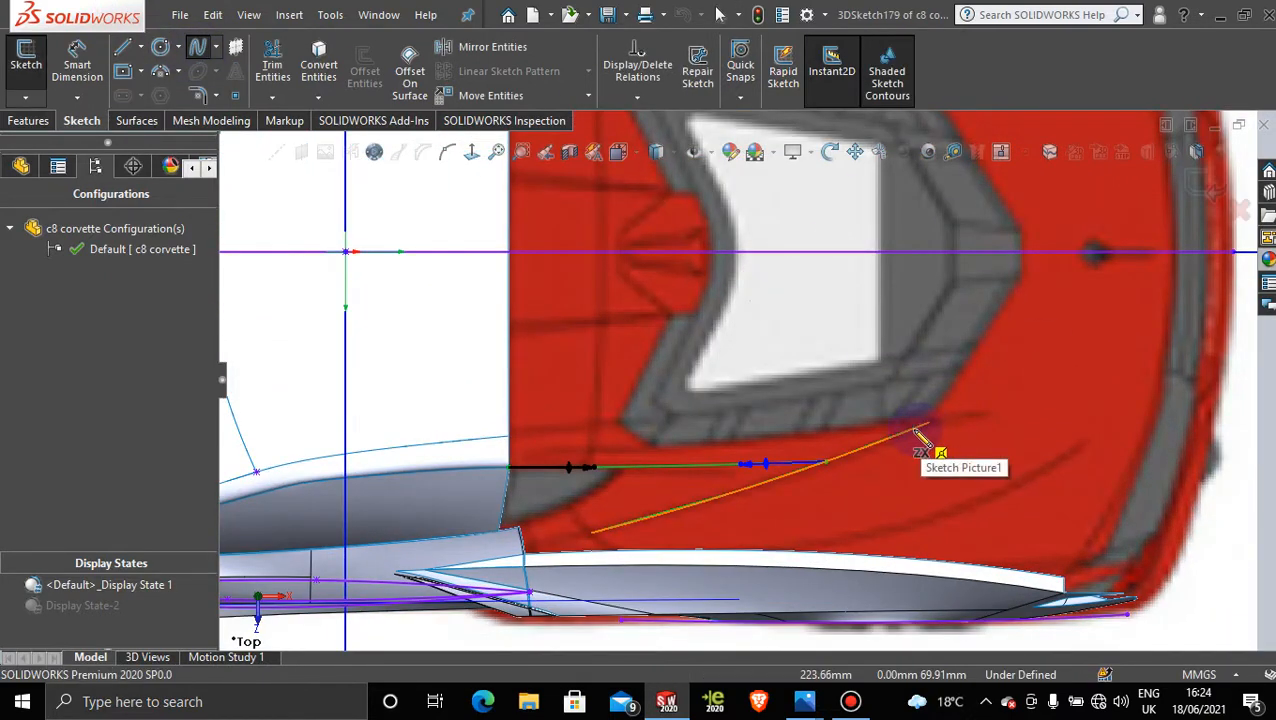
{"action": "left_click", "coordinate": [913, 428]}
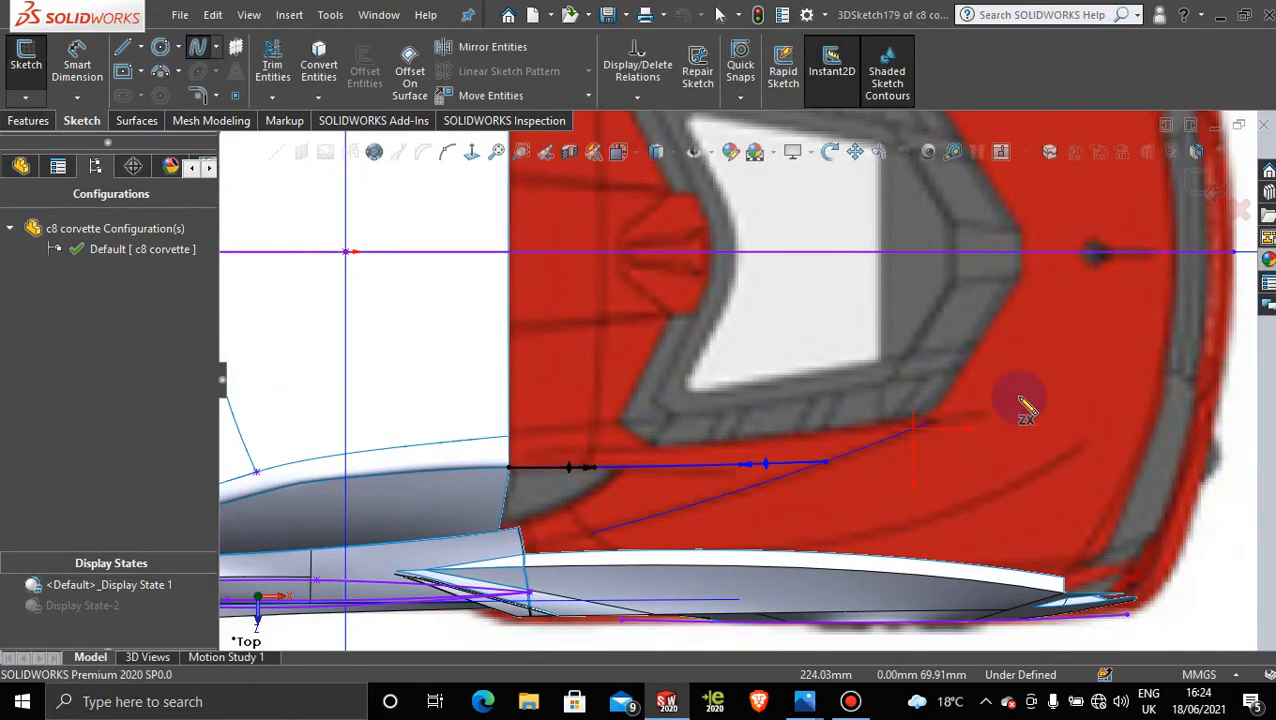
{"action": "left_click", "coordinate": [1115, 327]}
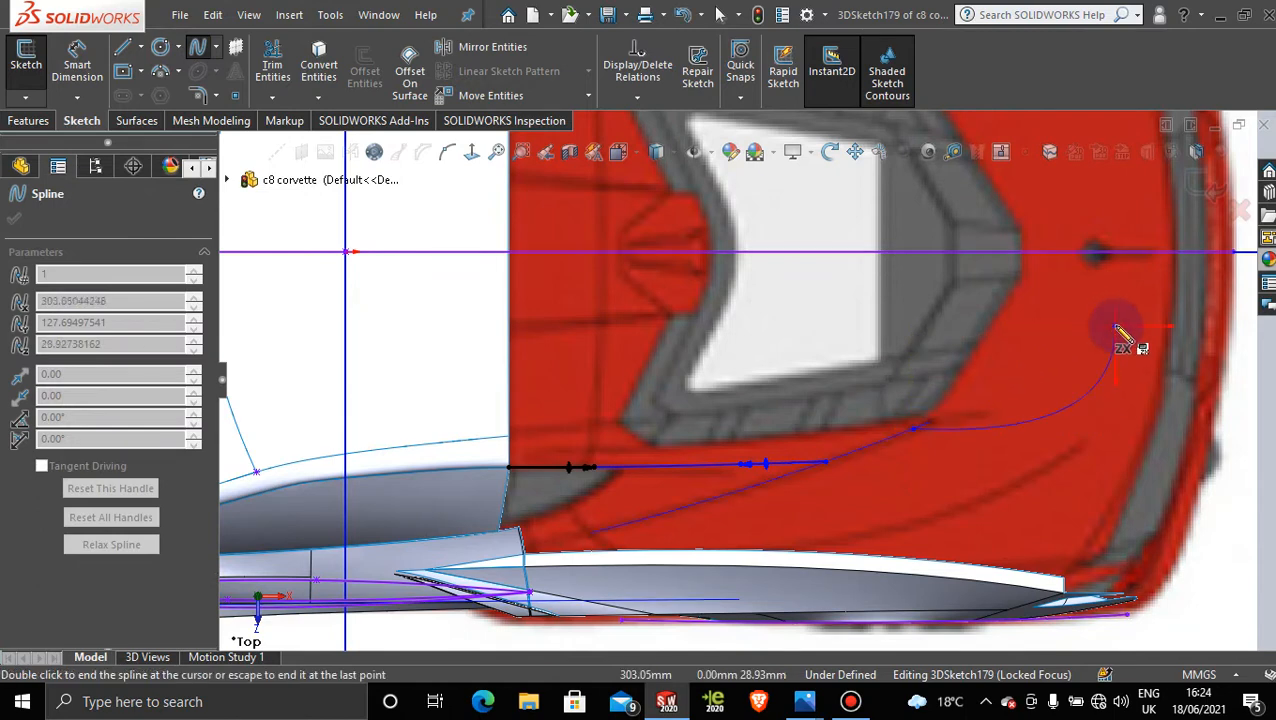
{"action": "key", "text": "Escape"}
{"action": "key", "text": "Escape"}
Step: Attach the new spline's front endpoint to the rear end of the projected curve beside the engine cover's corner
{"action": "scroll", "coordinate": [1002, 420], "scroll_direction": "down", "scroll_amount": 6}
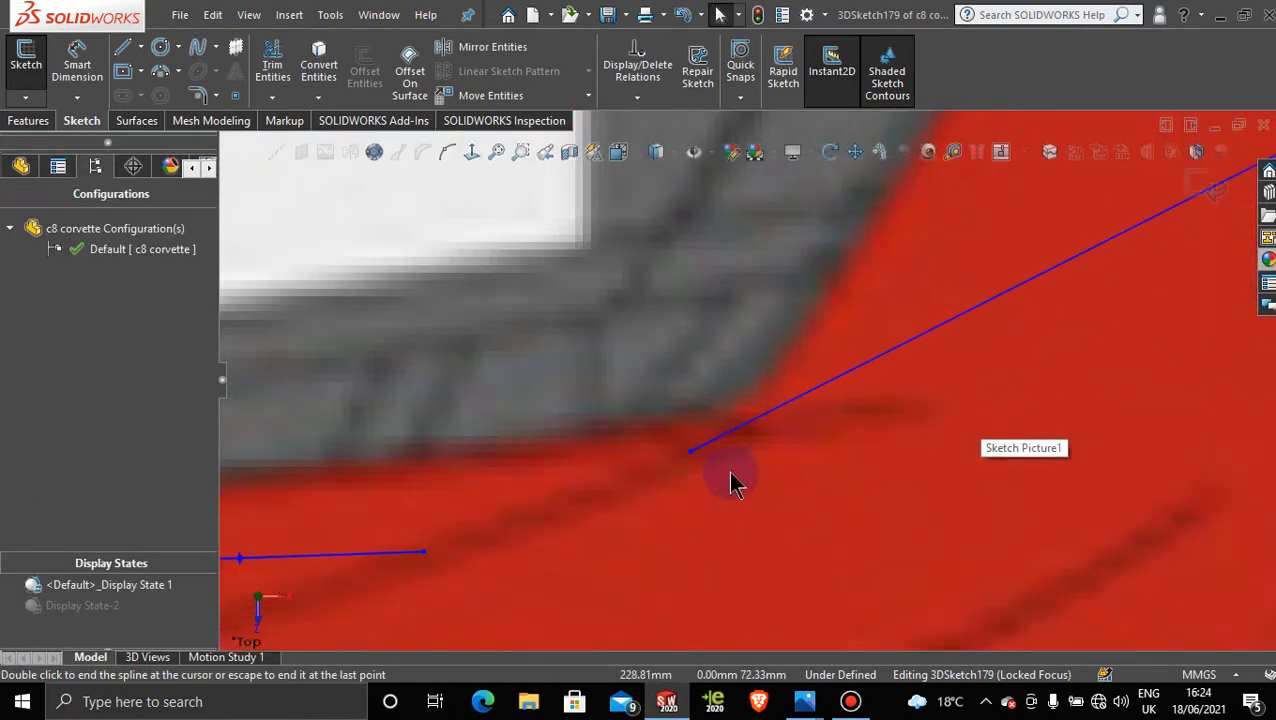
{"action": "left_click", "coordinate": [692, 450]}
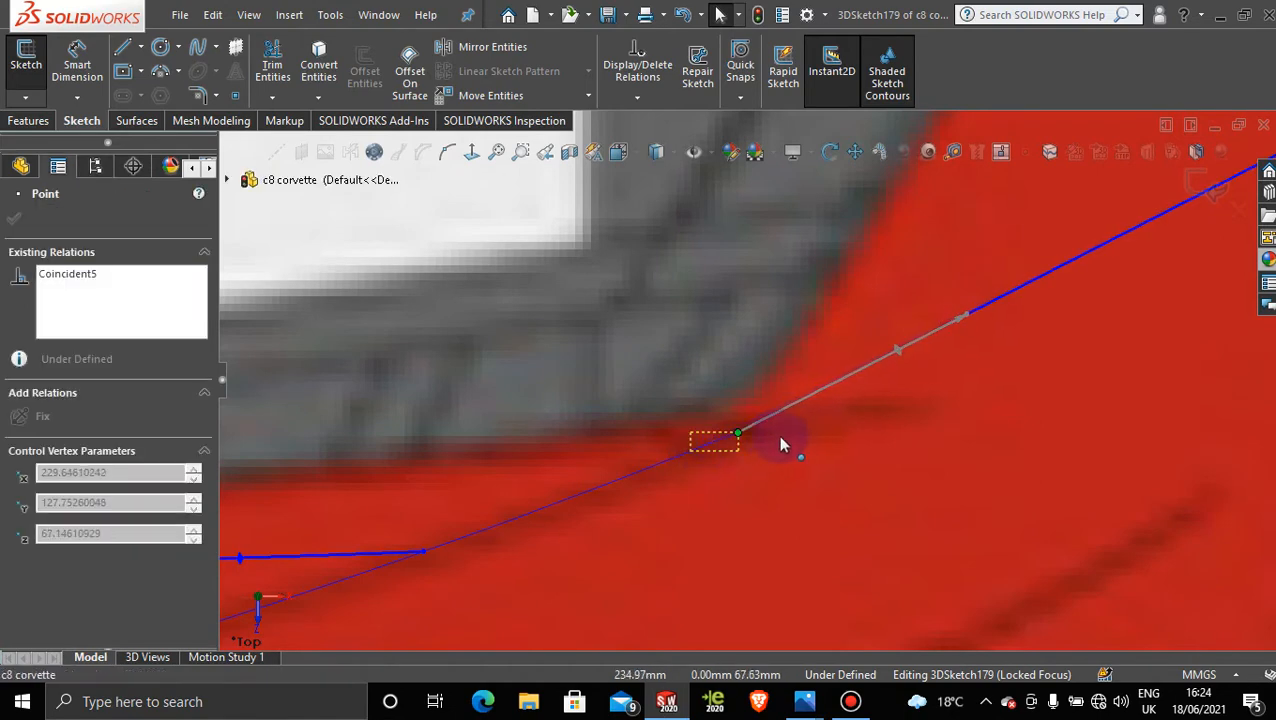
{"action": "scroll", "coordinate": [782, 445], "scroll_direction": "up", "scroll_amount": 6}
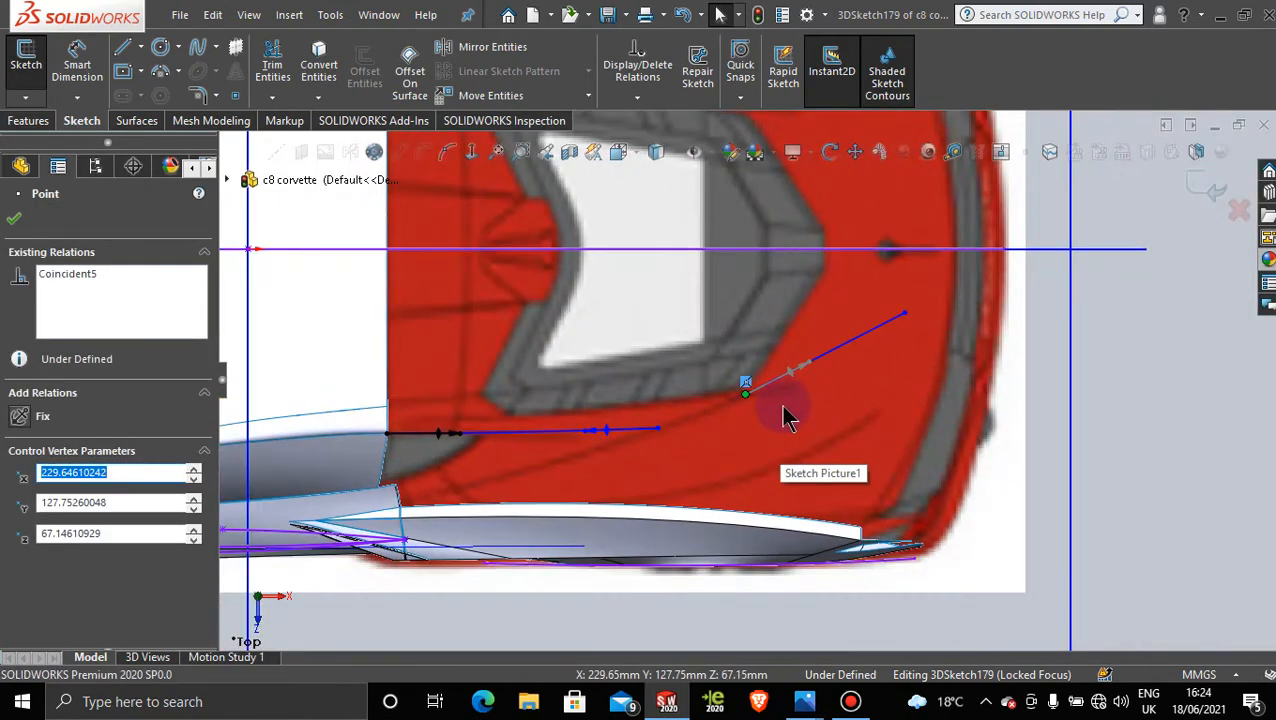
{"action": "scroll", "coordinate": [784, 409], "scroll_direction": "down", "scroll_amount": 1}
{"action": "left_click", "coordinate": [784, 409]}
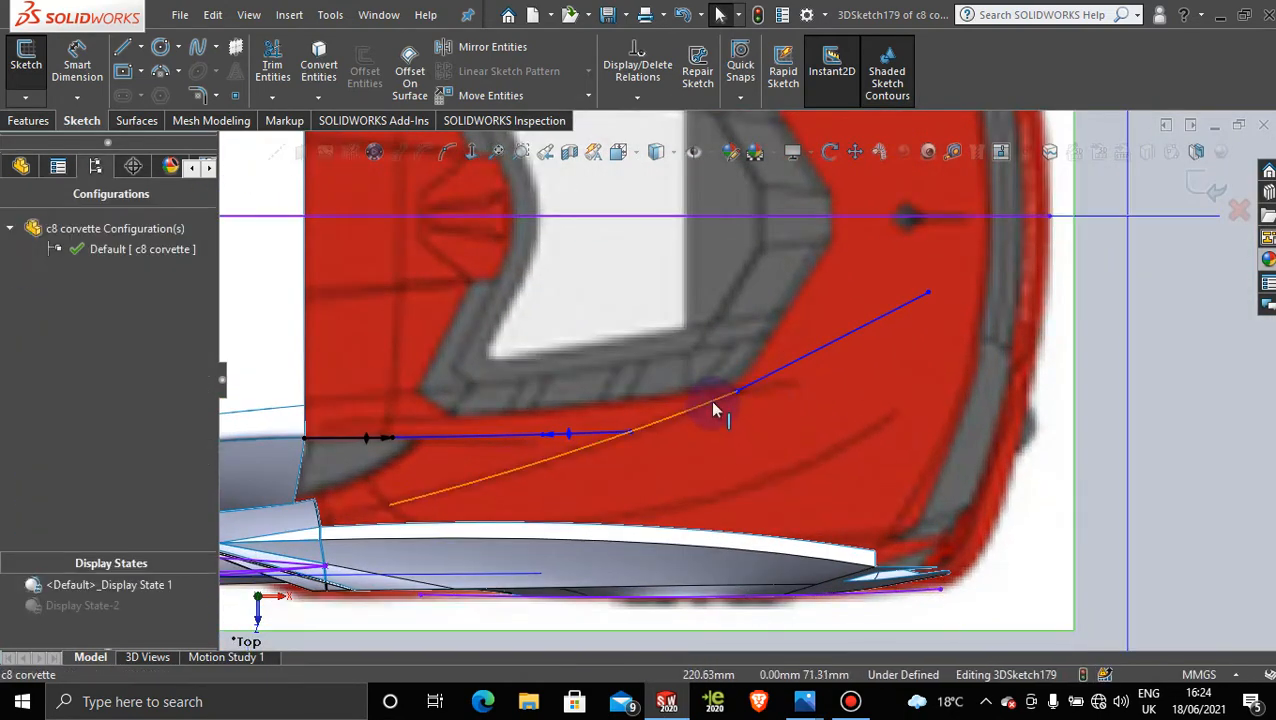
Step: Make the spline tangent to the projected curve and move its rear endpoint to about X 307.36, Z 29.66 mm
{"action": "left_click", "coordinate": [714, 410]}
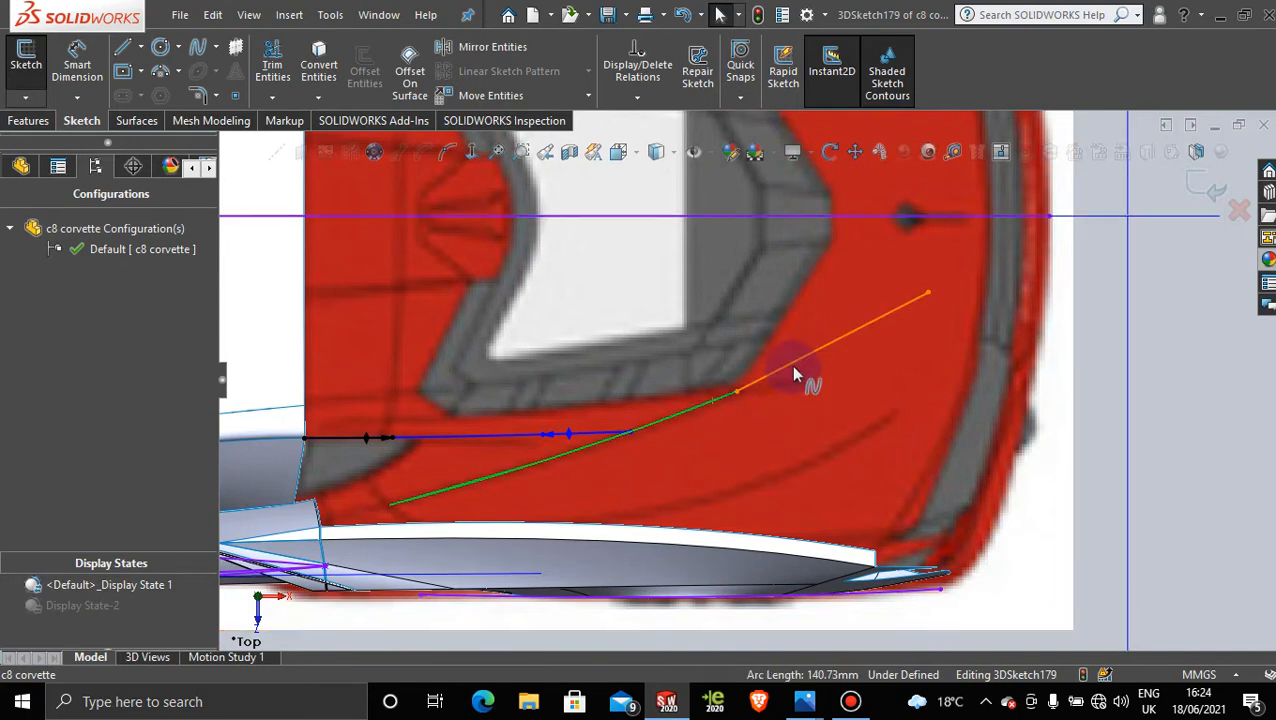
{"action": "left_click", "coordinate": [797, 372], "text": "ctrl"}
{"action": "left_click", "coordinate": [846, 284]}
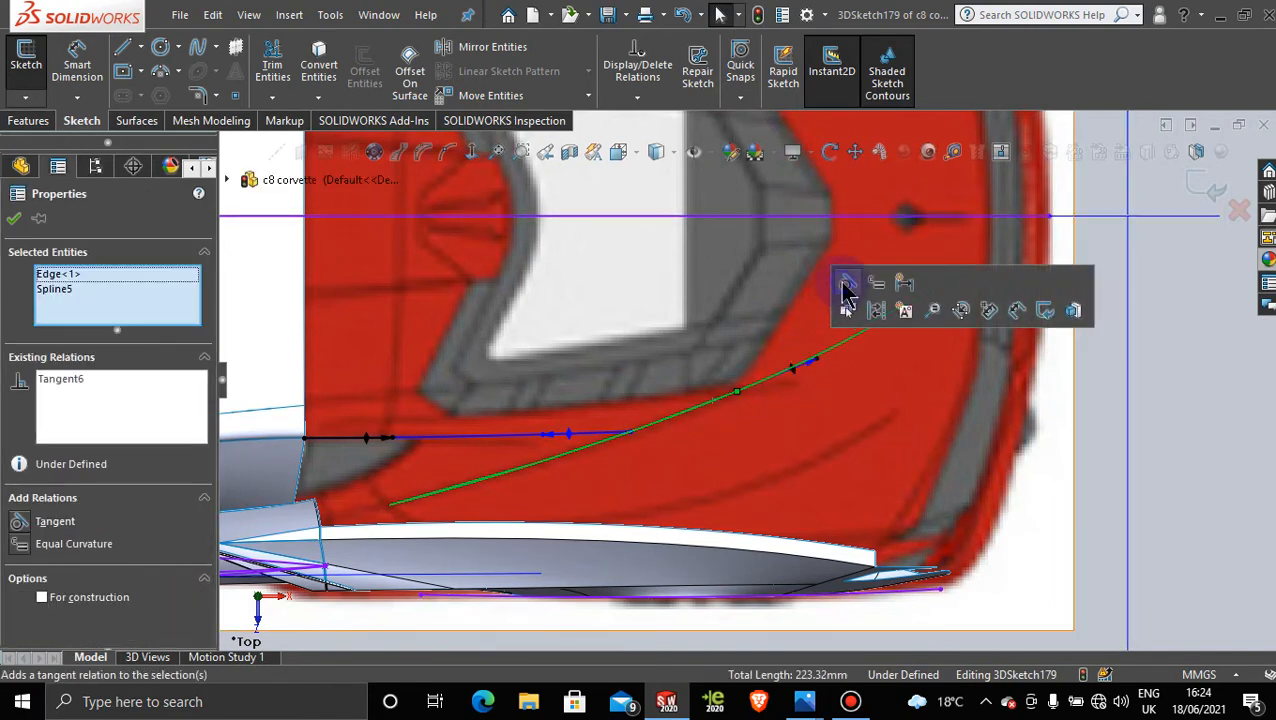
{"action": "left_click", "coordinate": [15, 222]}
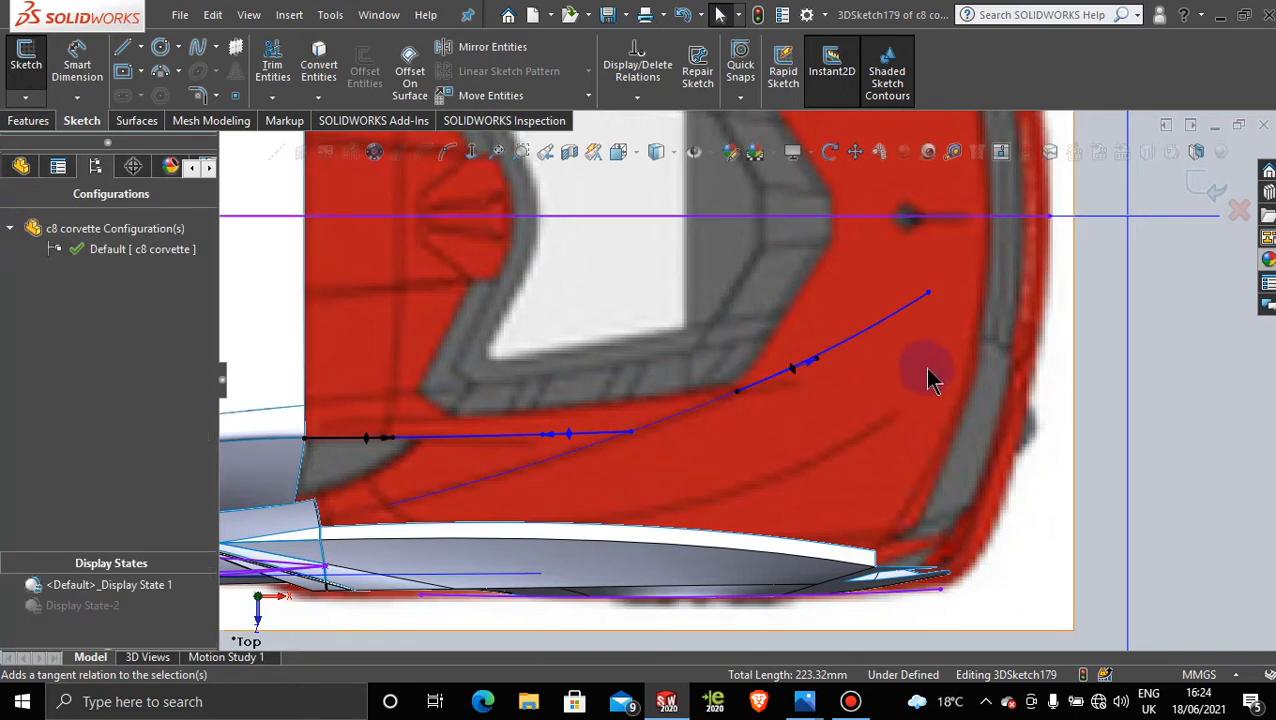
{"action": "left_click_drag", "start_coordinate": [930, 297], "coordinate": [953, 322]}
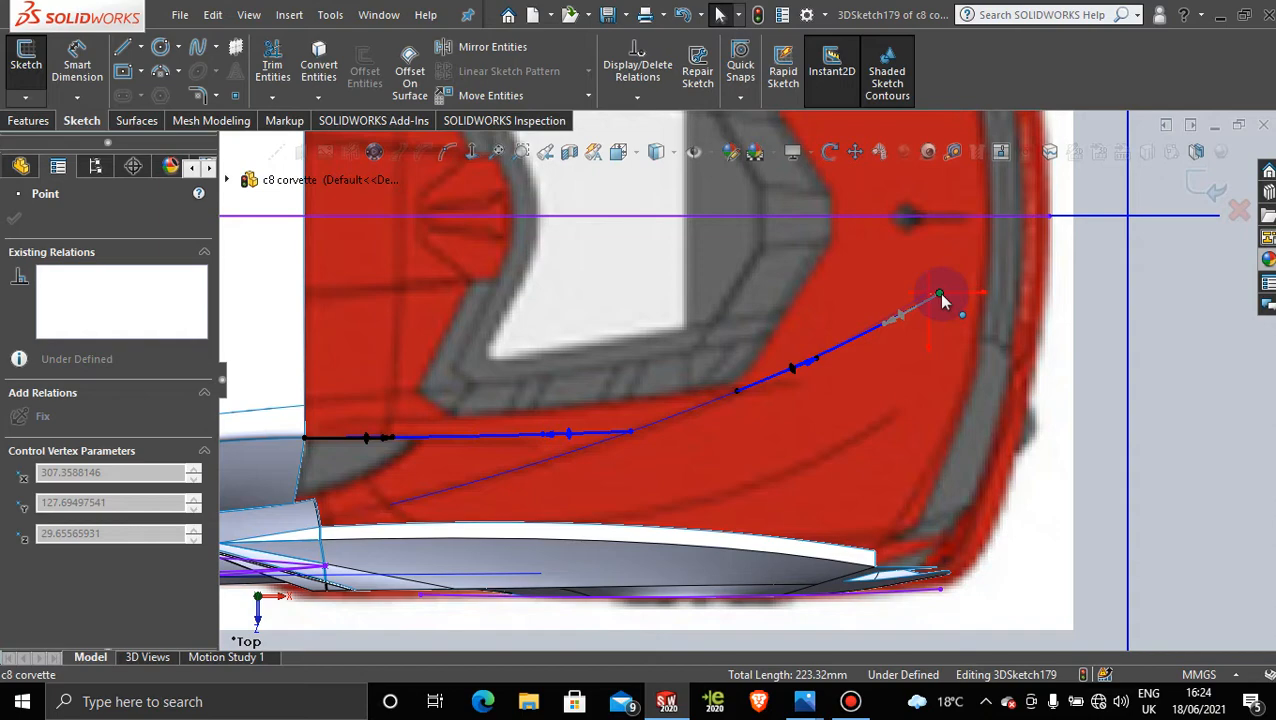
{"action": "left_click", "coordinate": [940, 295]}
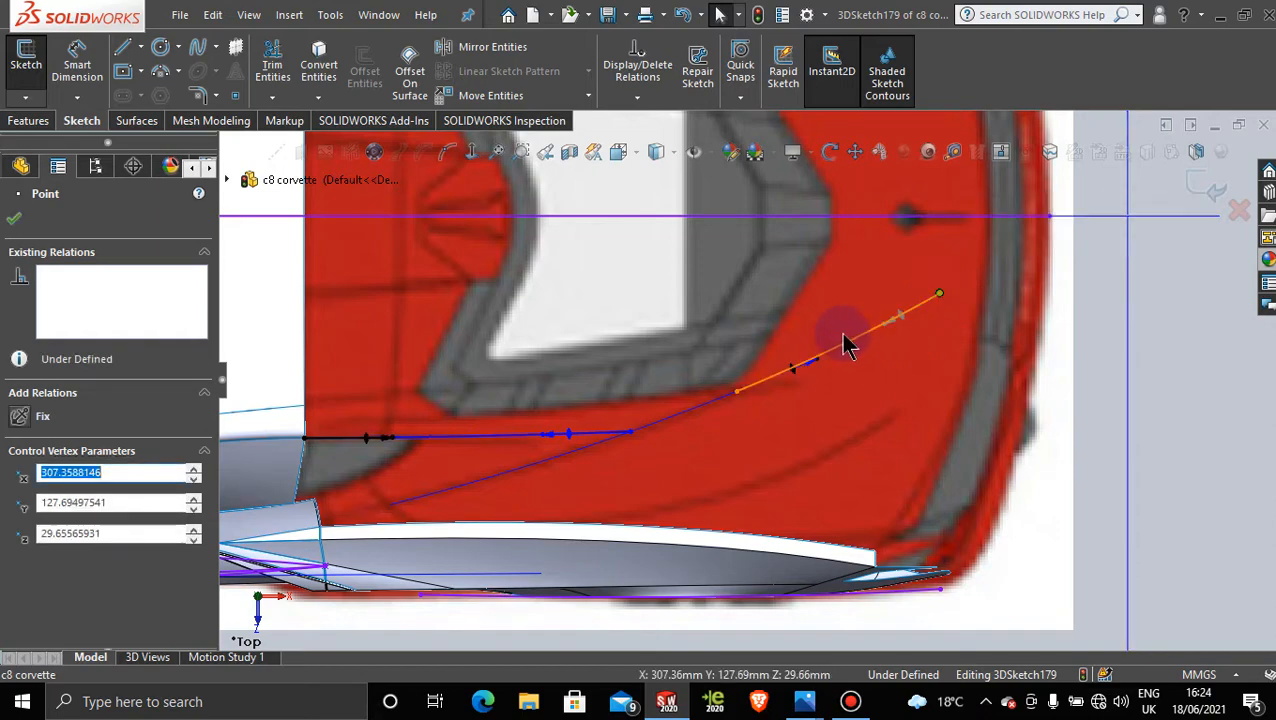
Step: Examine how the rear deck spline follows the side and top reference photos from the Front view and oblique angles
{"action": "scroll", "coordinate": [815, 443], "scroll_direction": "up", "scroll_amount": 5}
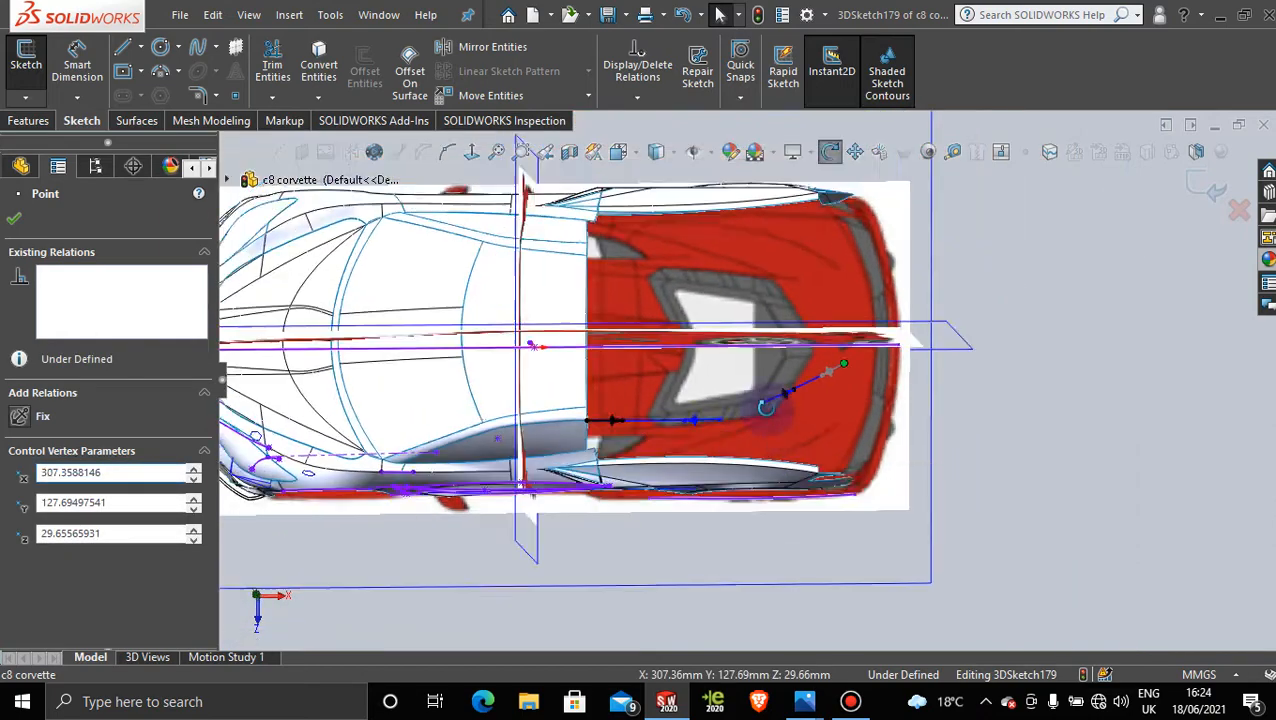
{"action": "middle_click_drag", "start_coordinate": [815, 443], "coordinate": [771, 403]}
{"action": "left_click", "coordinate": [780, 405]}
{"action": "left_click", "coordinate": [814, 378]}
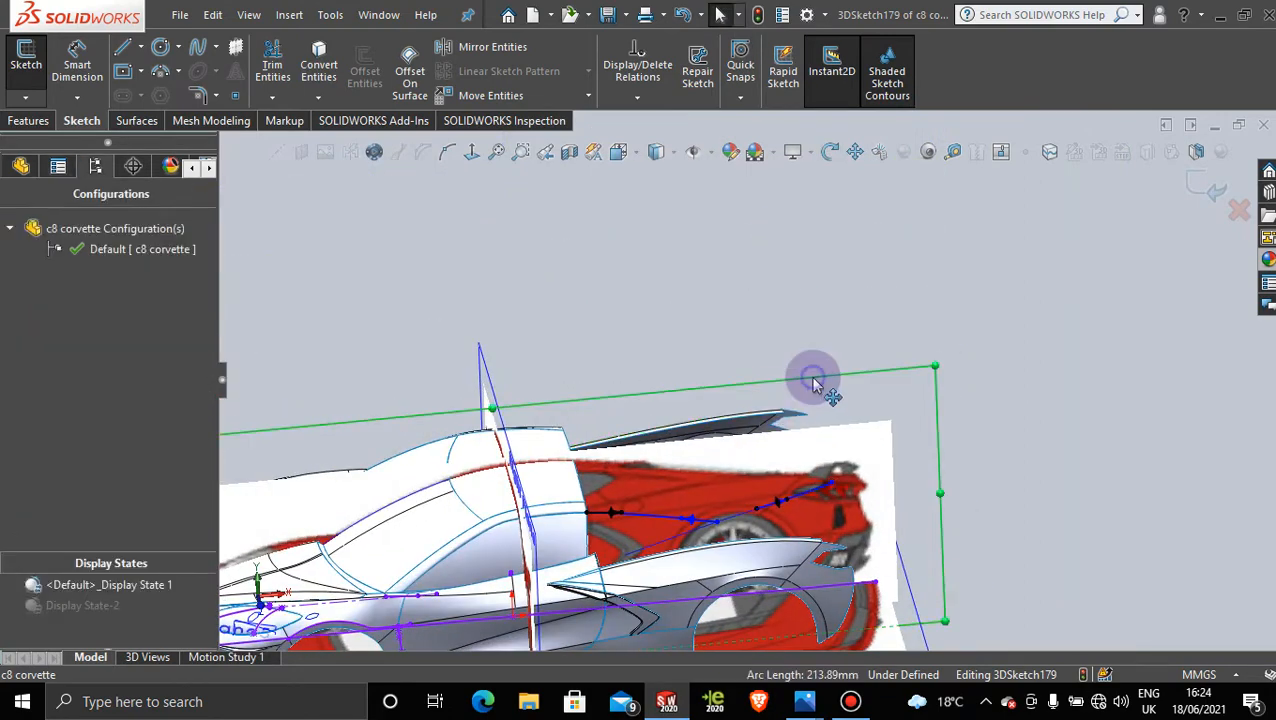
{"action": "left_click", "coordinate": [471, 151]}
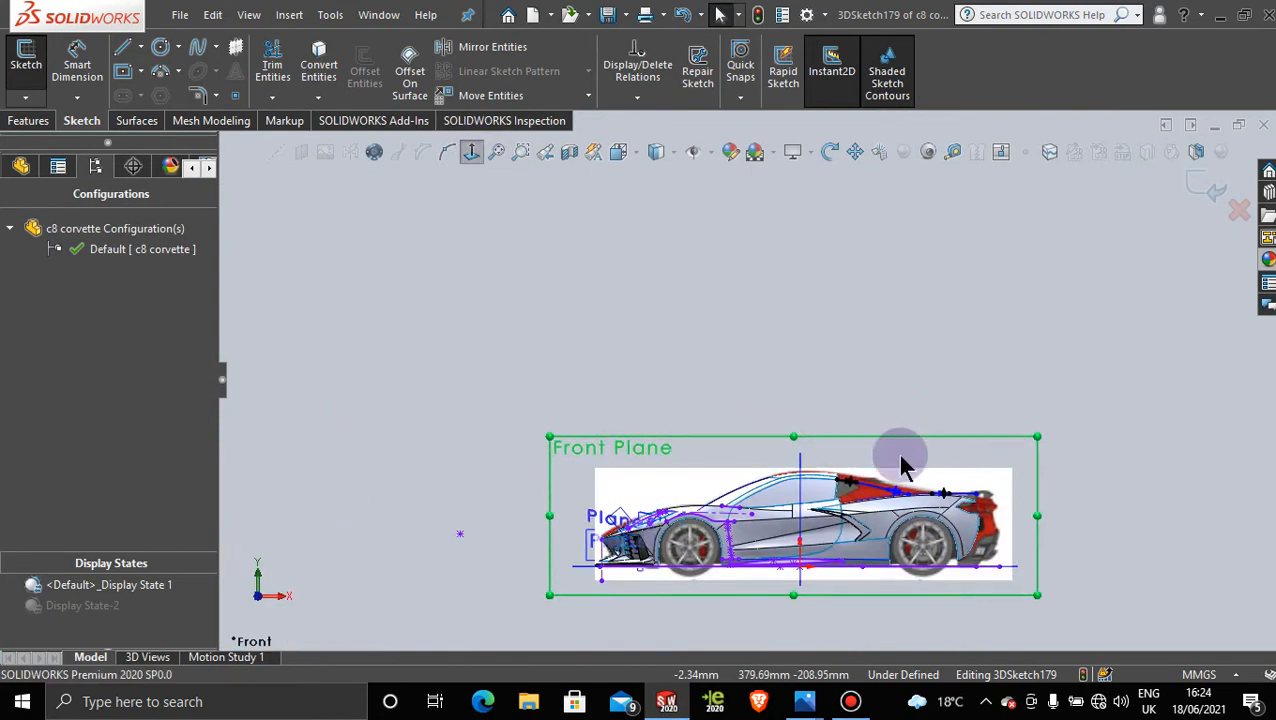
{"action": "scroll", "coordinate": [900, 456], "scroll_direction": "down", "scroll_amount": 6}
{"action": "scroll", "coordinate": [758, 402], "scroll_direction": "down", "scroll_amount": 2}
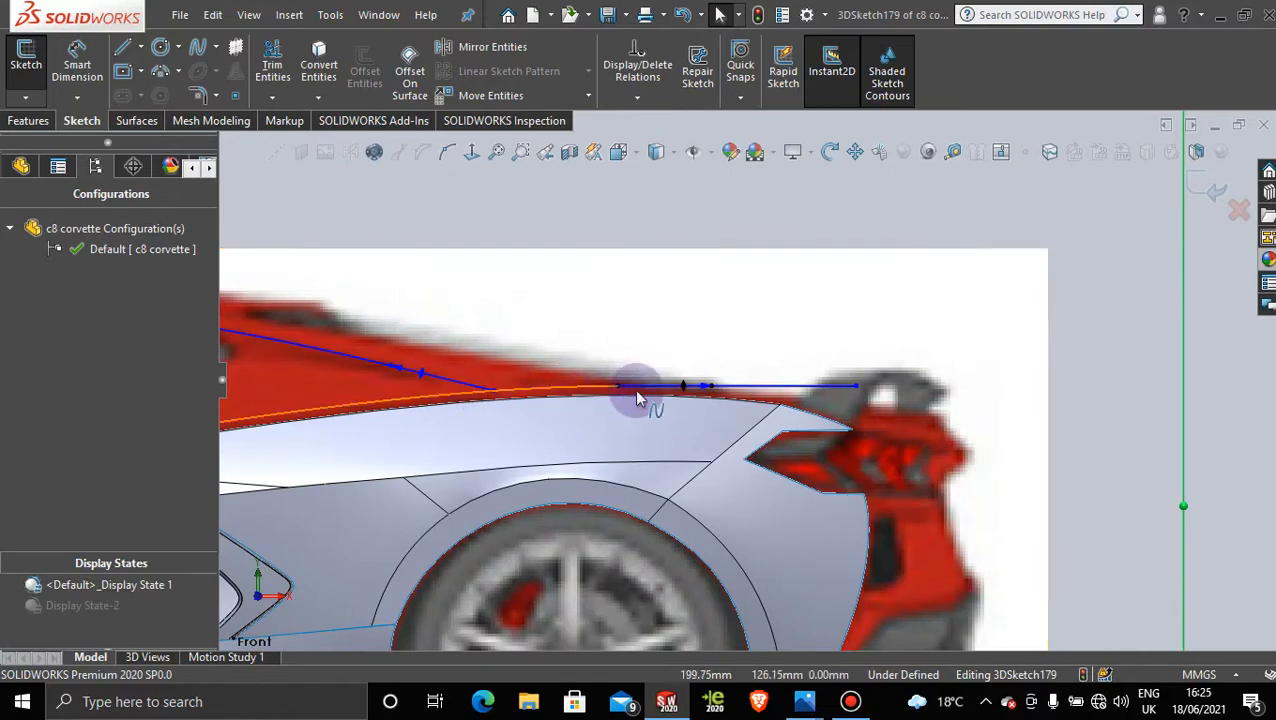
{"action": "scroll", "coordinate": [598, 333], "scroll_direction": "up", "scroll_amount": 5}
{"action": "middle_click_drag", "start_coordinate": [601, 336], "coordinate": [530, 478]}
{"action": "scroll", "coordinate": [755, 368], "scroll_direction": "down", "scroll_amount": 3}
{"action": "scroll", "coordinate": [755, 368], "scroll_direction": "down", "scroll_amount": 3}
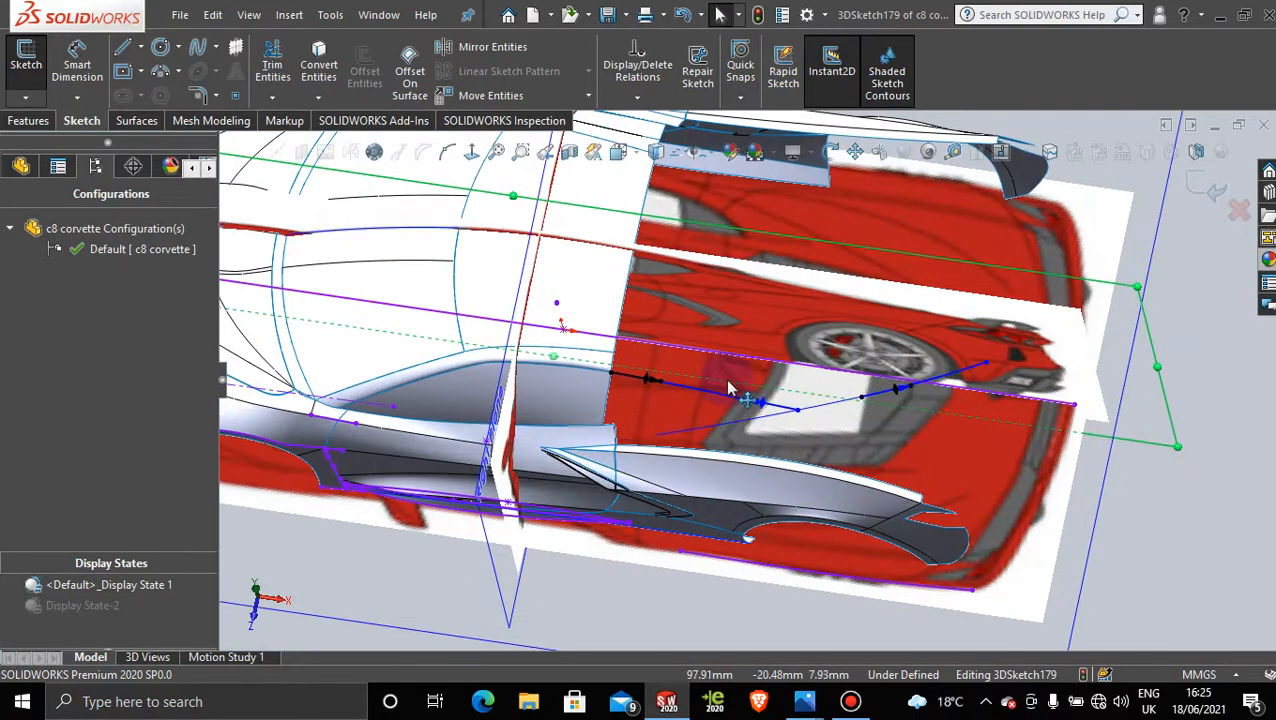
{"action": "middle_click_drag", "start_coordinate": [740, 388], "coordinate": [754, 446]}
{"action": "scroll", "coordinate": [840, 480], "scroll_direction": "down", "scroll_amount": 2}
{"action": "scroll", "coordinate": [763, 433], "scroll_direction": "up", "scroll_amount": 2}
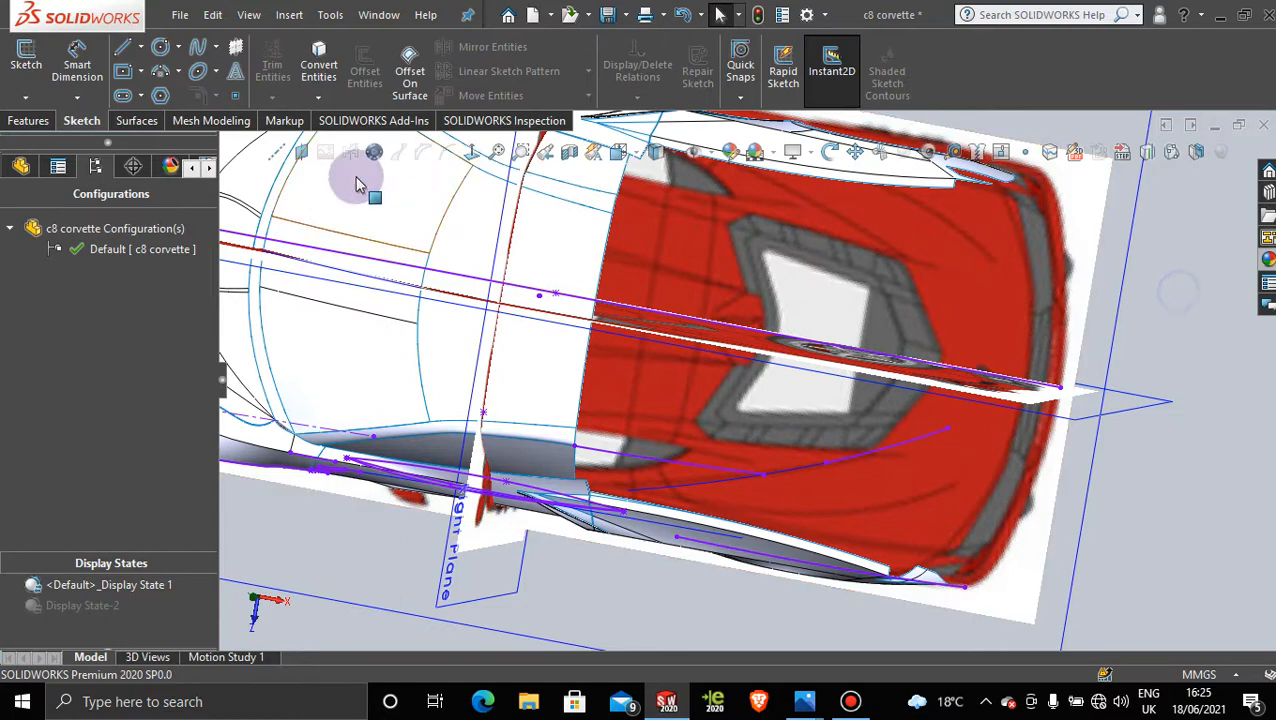
Step: Start a new 3D sketch and draw a spline from the roof's rear side corner to the rear deck spline
{"action": "left_click", "coordinate": [20, 97]}
{"action": "left_click", "coordinate": [58, 142]}
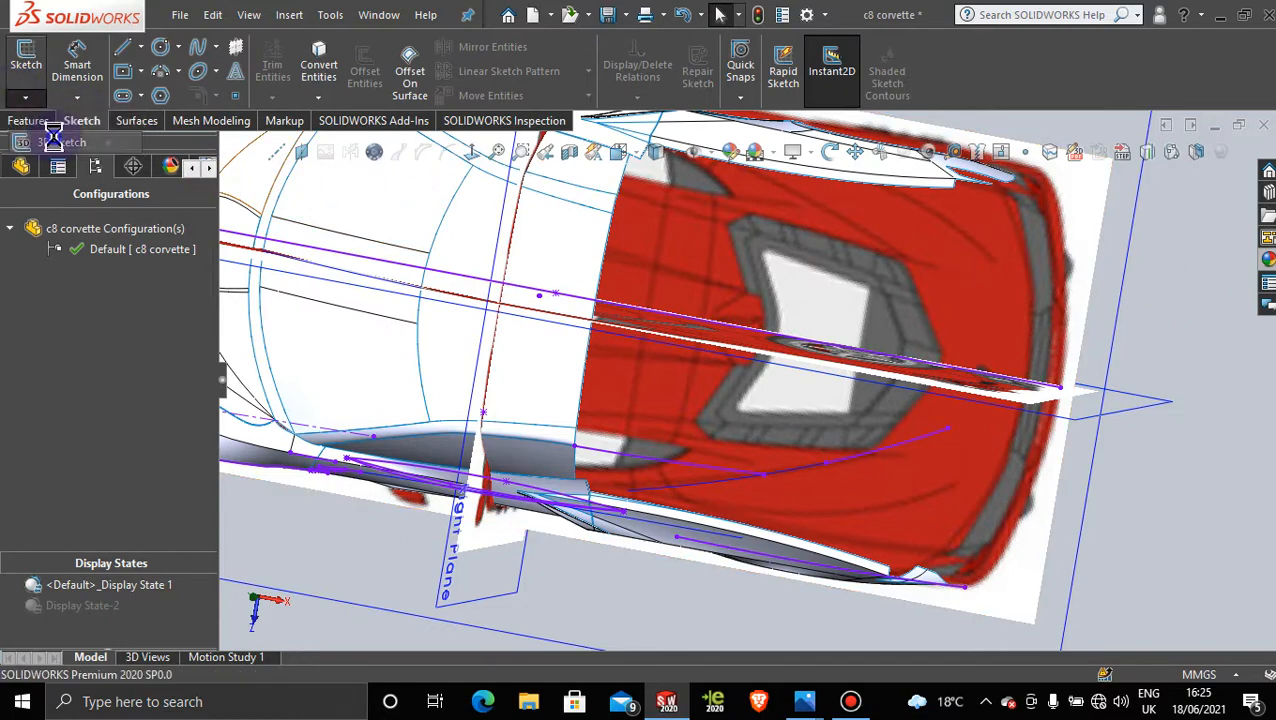
{"action": "left_click", "coordinate": [197, 47]}
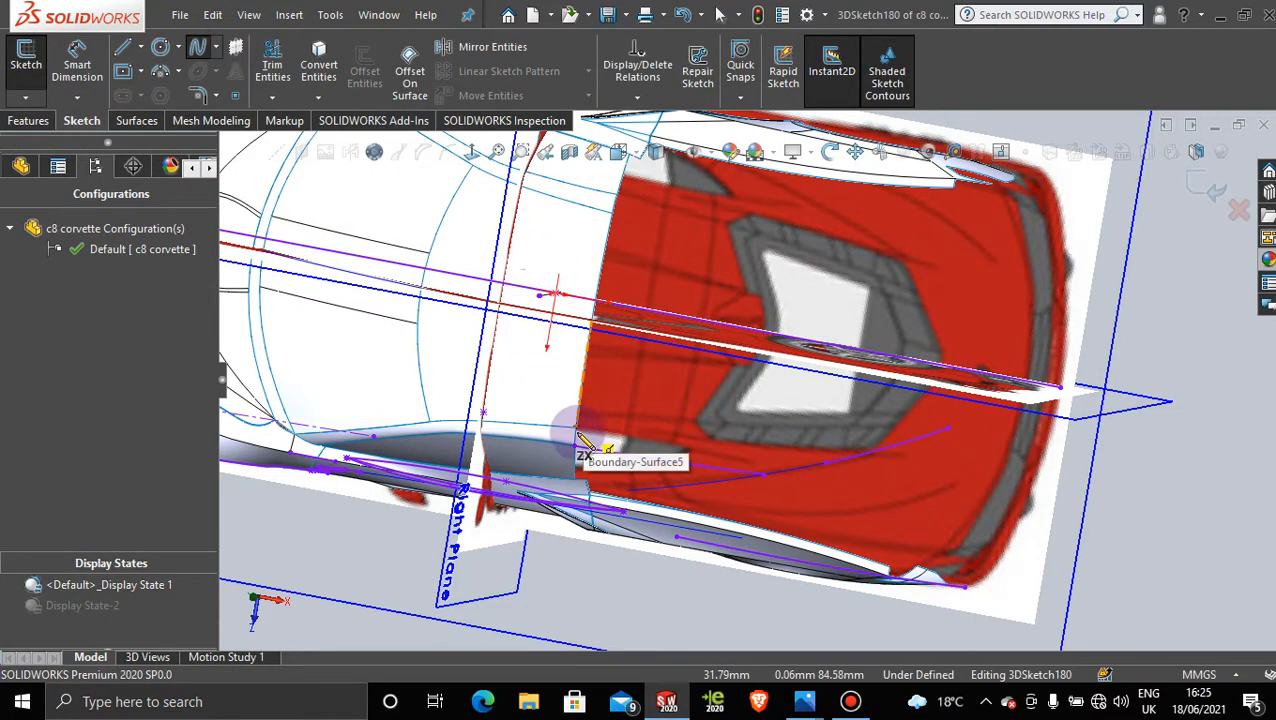
{"action": "scroll", "coordinate": [584, 431], "scroll_direction": "down", "scroll_amount": 3}
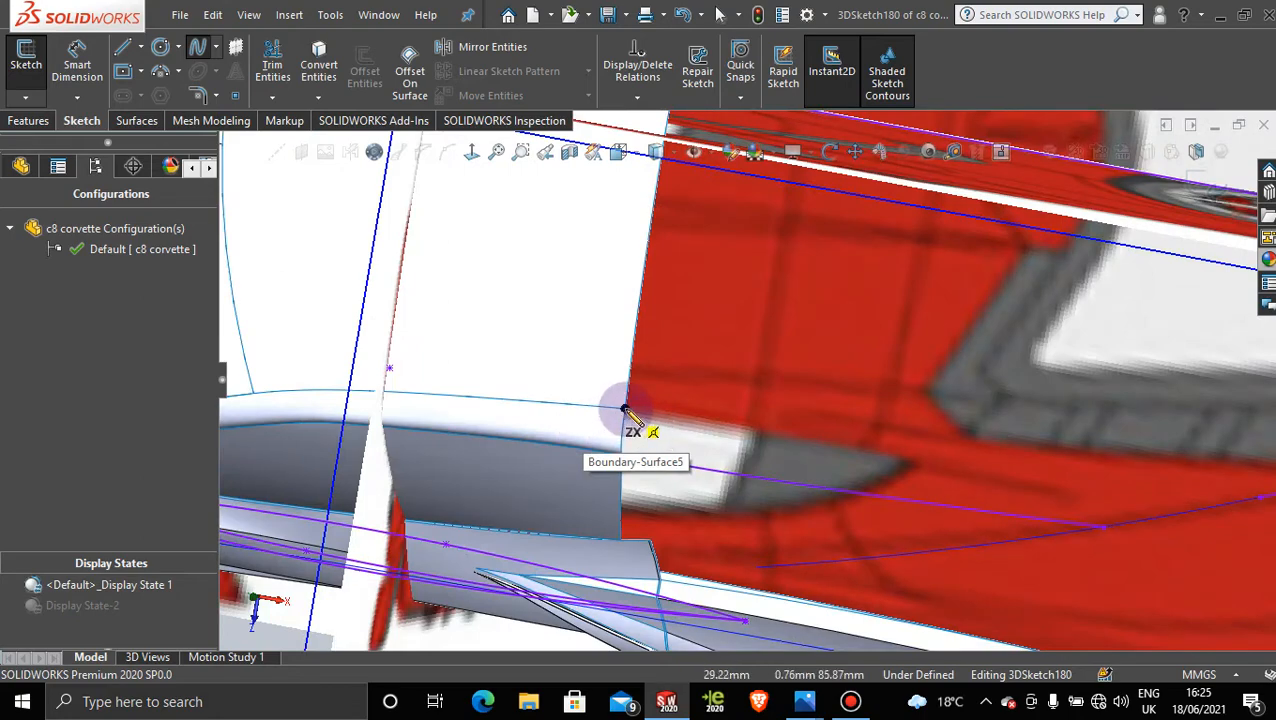
{"action": "left_click", "coordinate": [625, 408]}
{"action": "scroll", "coordinate": [985, 460], "scroll_direction": "up", "scroll_amount": 3}
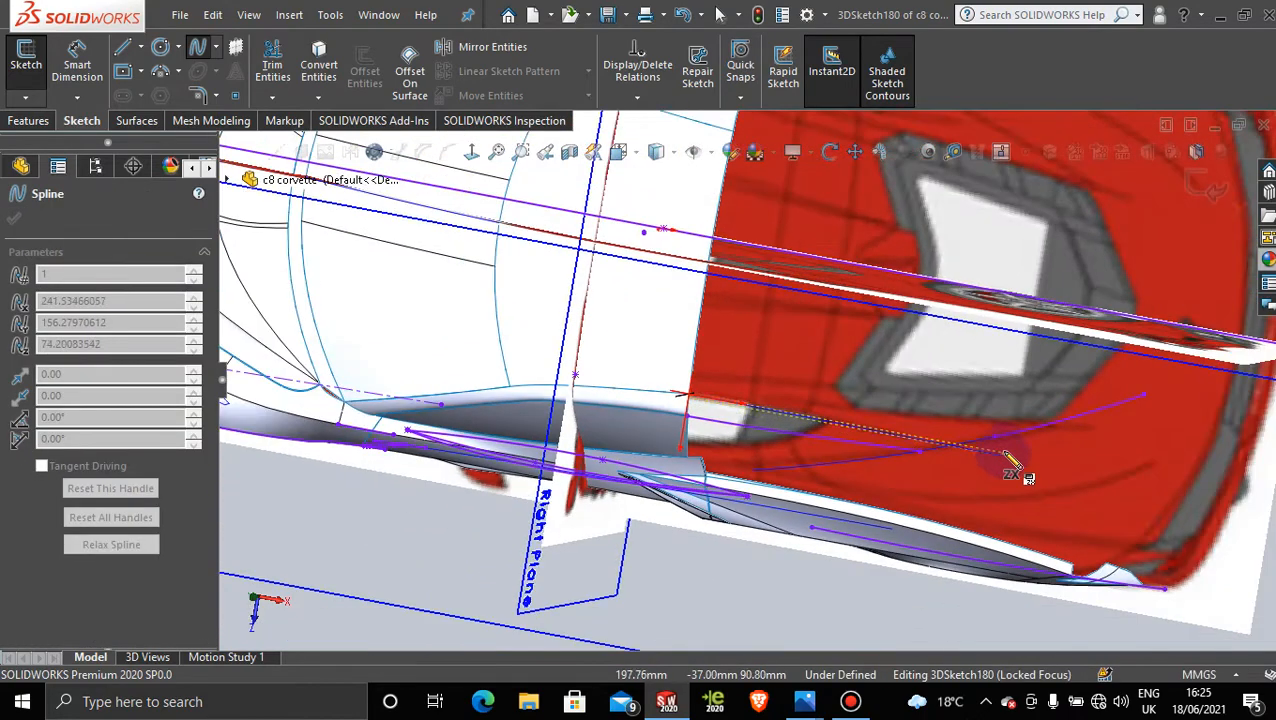
{"action": "scroll", "coordinate": [1005, 455], "scroll_direction": "up", "scroll_amount": 1}
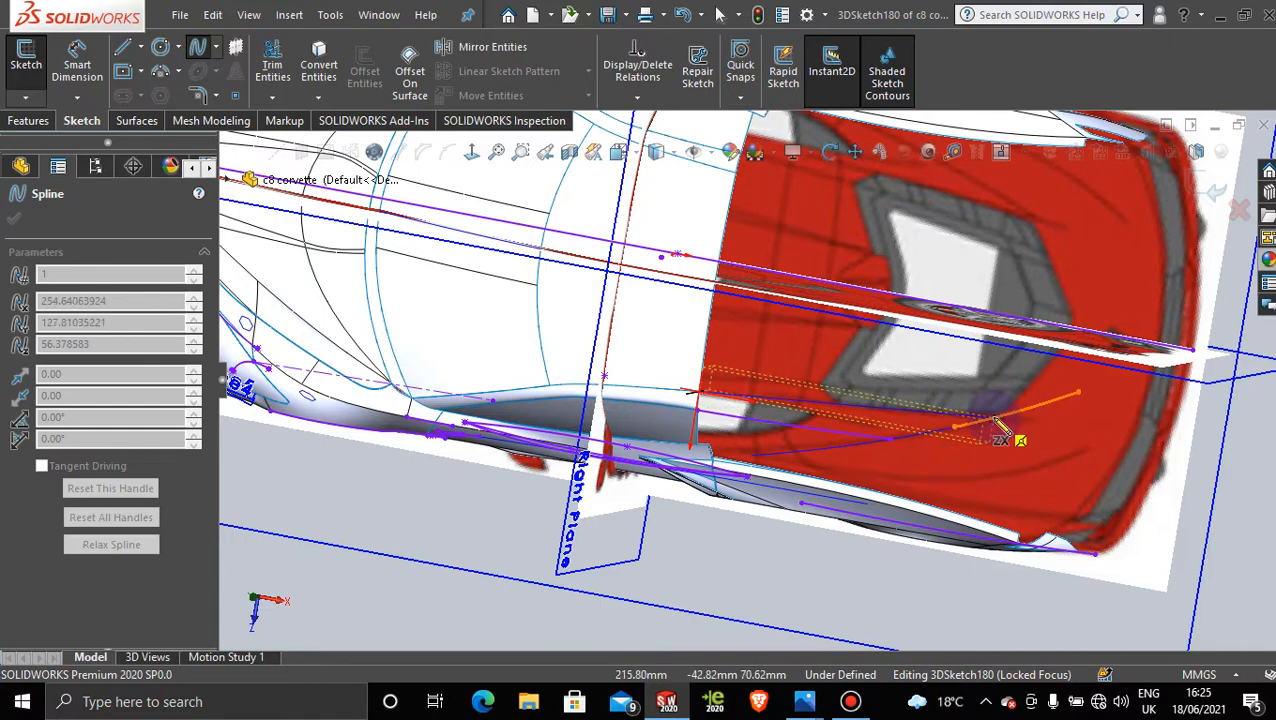
{"action": "left_click", "coordinate": [1018, 412]}
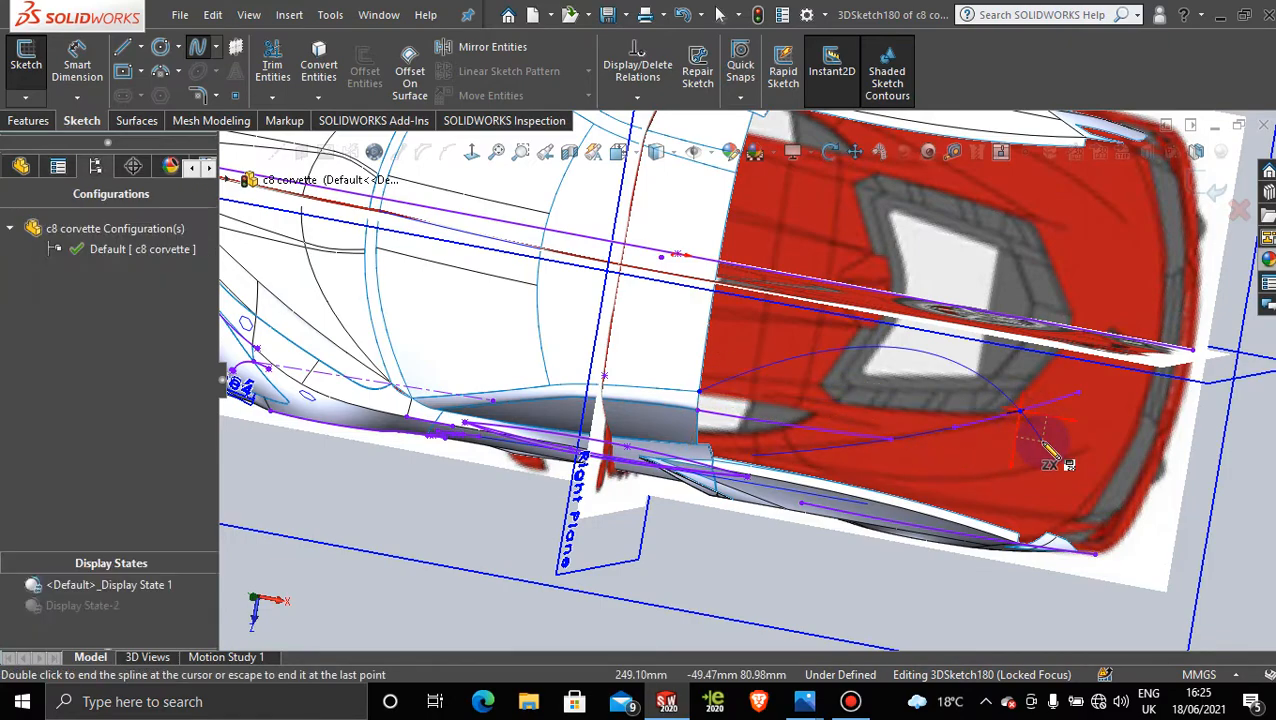
Step: In the Top view, slide the new spline's rear endpoint along the rear deck spline to about X 287.13, Z 40.54 mm
{"action": "key", "text": "space"}
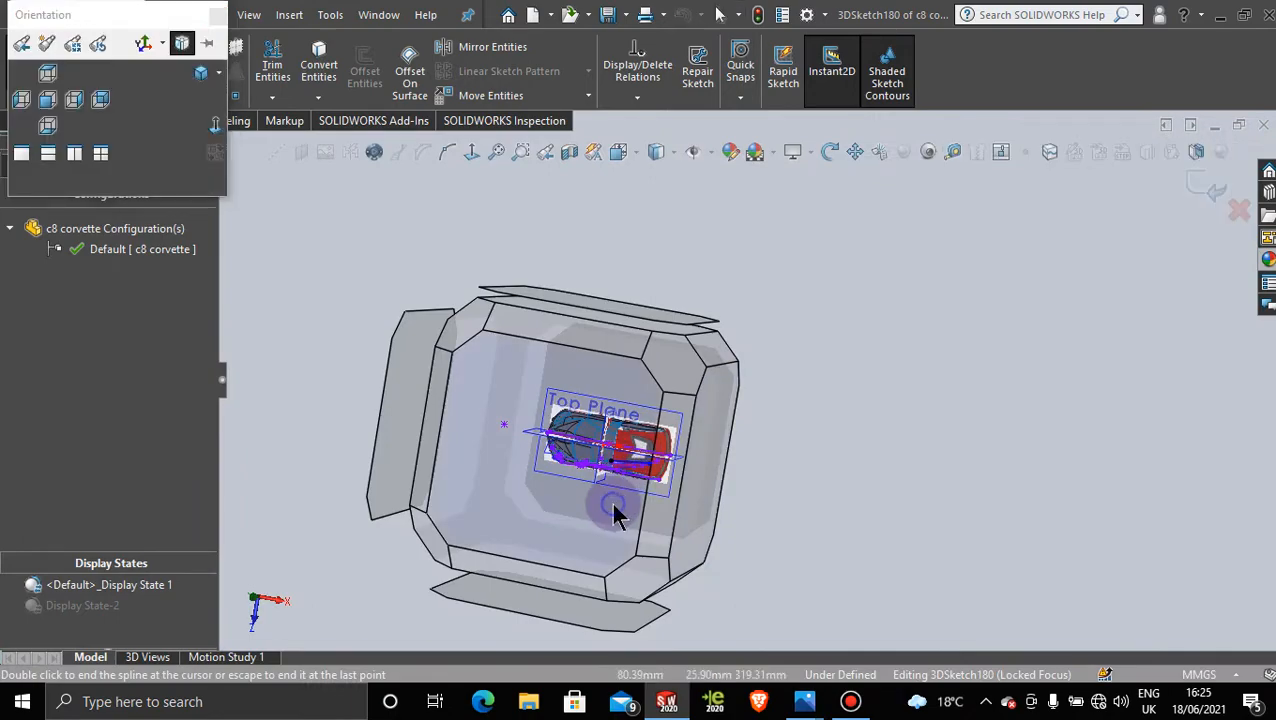
{"action": "left_click", "coordinate": [612, 512]}
{"action": "scroll", "coordinate": [910, 420], "scroll_direction": "down", "scroll_amount": 8}
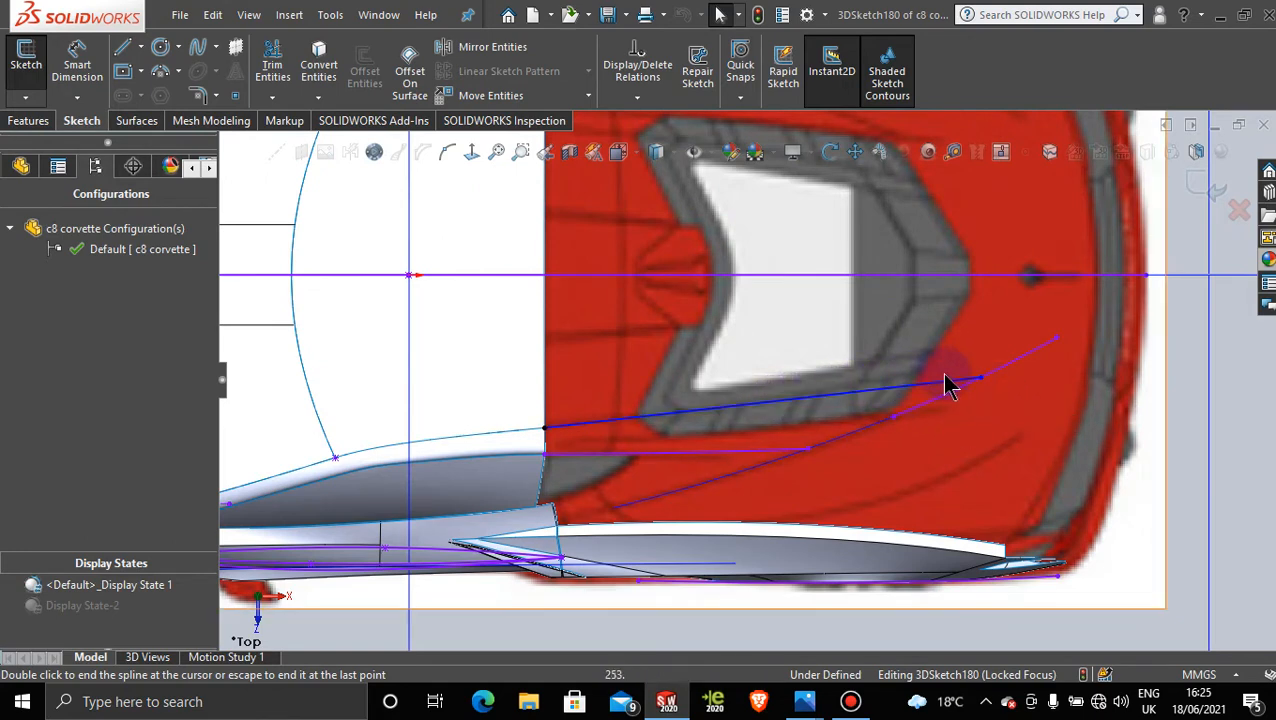
{"action": "left_click", "coordinate": [995, 376]}
{"action": "left_click_drag", "start_coordinate": [993, 378], "coordinate": [1025, 370]}
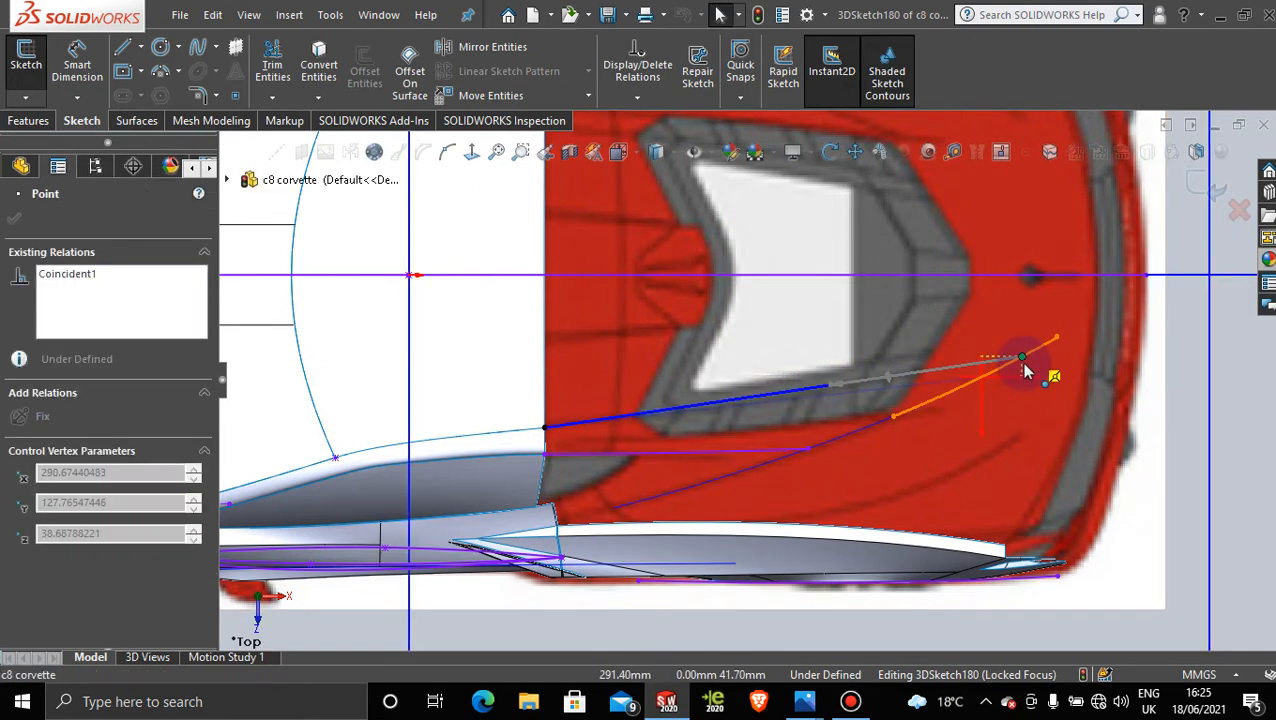
{"action": "scroll", "coordinate": [726, 419], "scroll_direction": "down", "scroll_amount": 3}
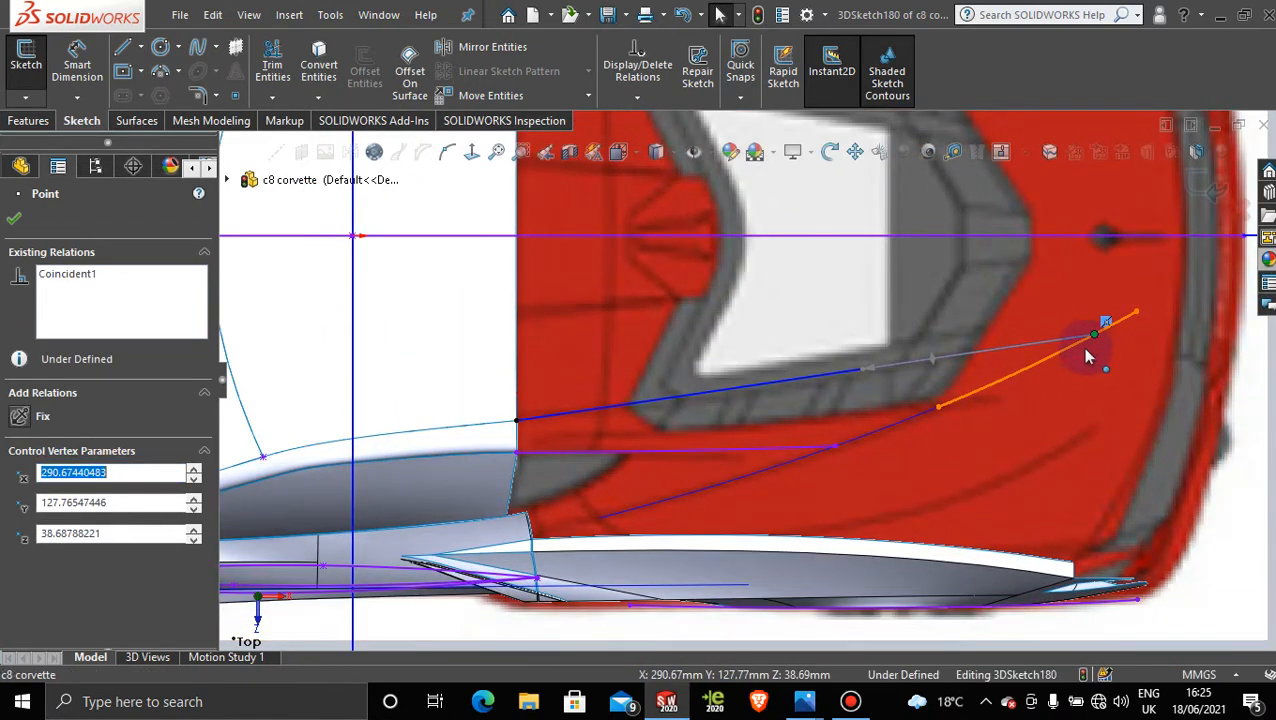
{"action": "left_click_drag", "start_coordinate": [1088, 355], "coordinate": [1094, 351]}
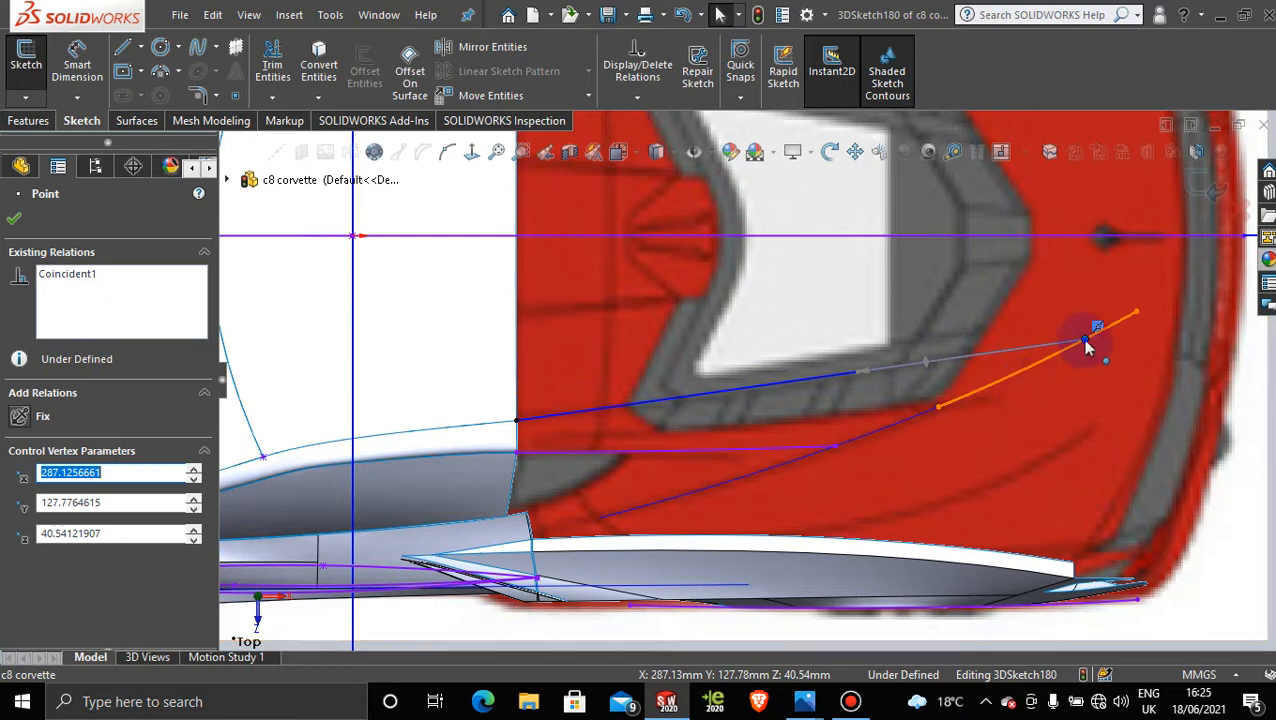
Step: Slide the spline's rear endpoint to about X 283.29, Z 42.52 mm and make the spline tangent to the adjoining roof side edge
{"action": "left_click_drag", "start_coordinate": [1075, 360], "coordinate": [1080, 366]}
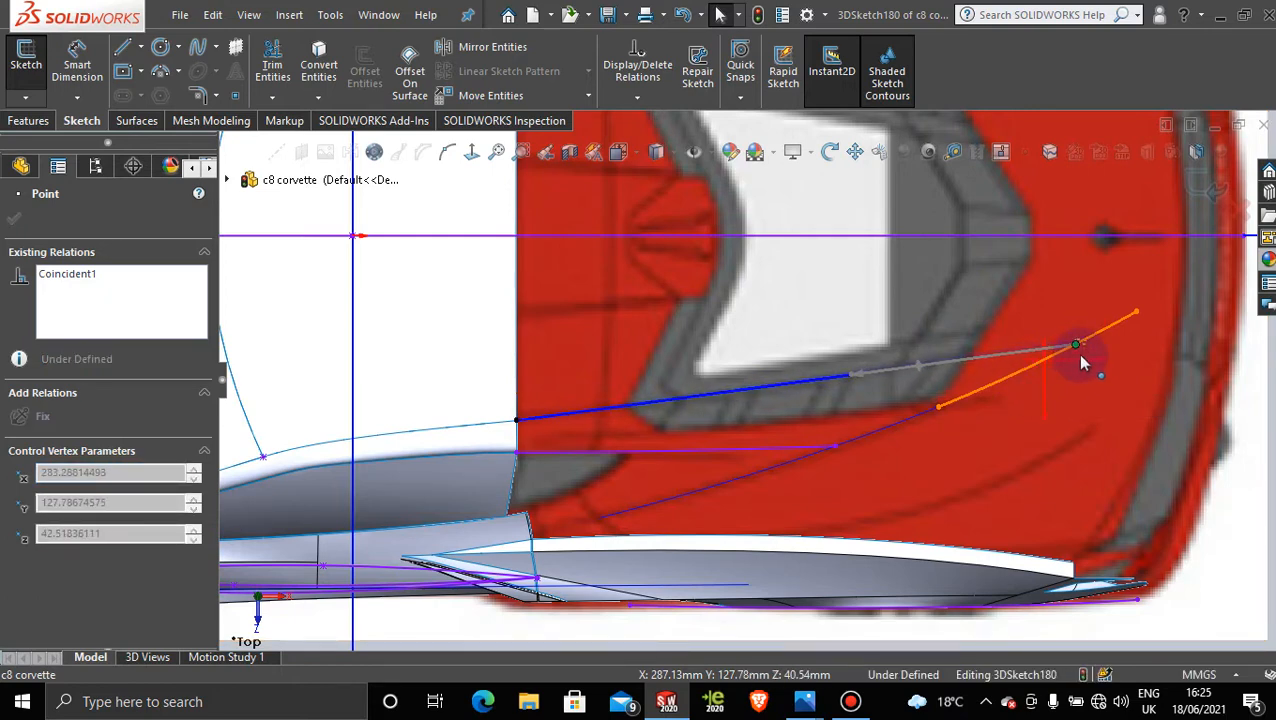
{"action": "left_click", "coordinate": [640, 405]}
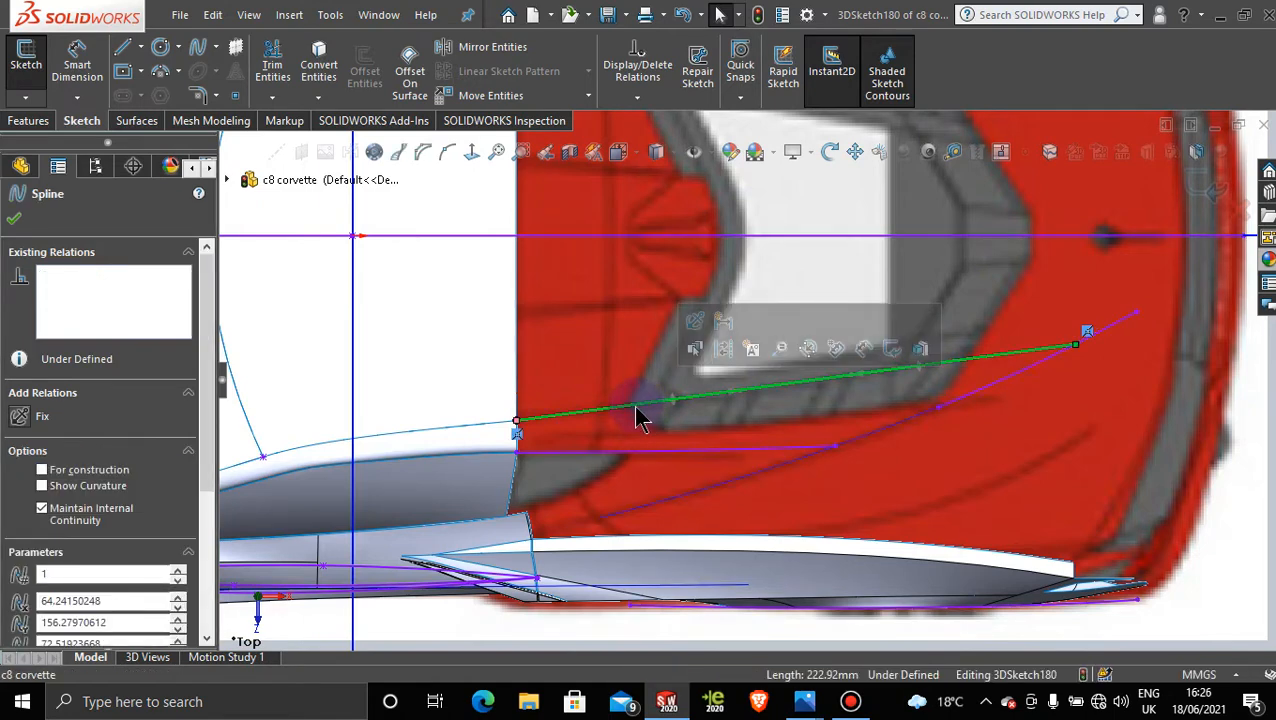
{"action": "left_click", "coordinate": [481, 413]}
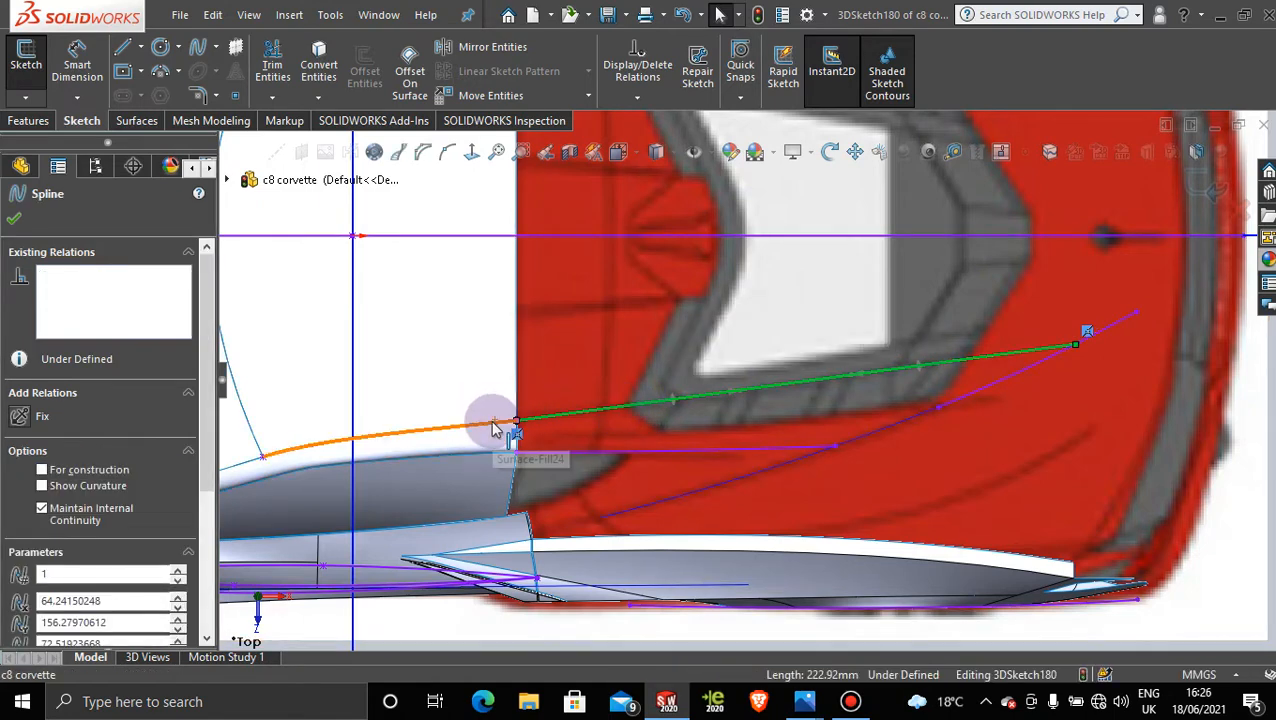
{"action": "left_click", "coordinate": [492, 423], "text": "ctrl"}
{"action": "left_click", "coordinate": [545, 340]}
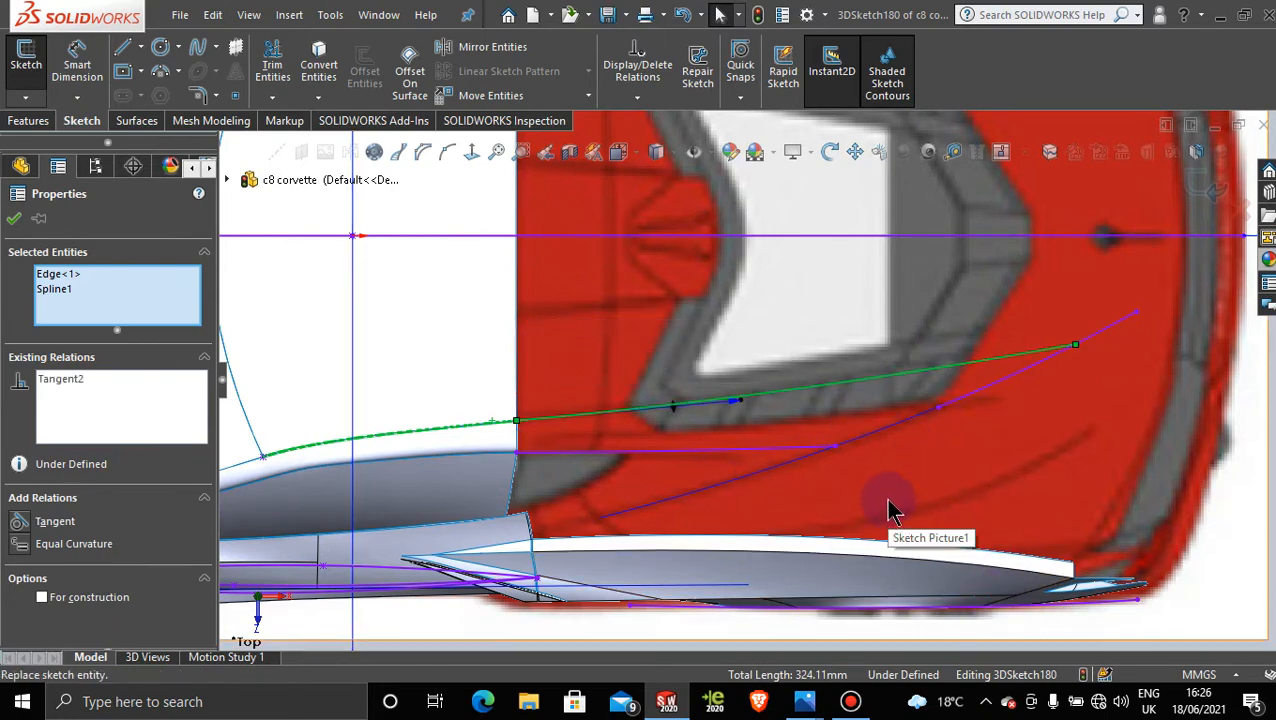
Step: In the Front view, adjust the spline's rear tangent handle so the curve follows the sloping deck line in the side reference photo
{"action": "scroll", "coordinate": [860, 470], "scroll_direction": "up", "scroll_amount": 5}
{"action": "middle_click_drag", "start_coordinate": [869, 478], "coordinate": [935, 442]}
{"action": "left_click", "coordinate": [937, 449]}
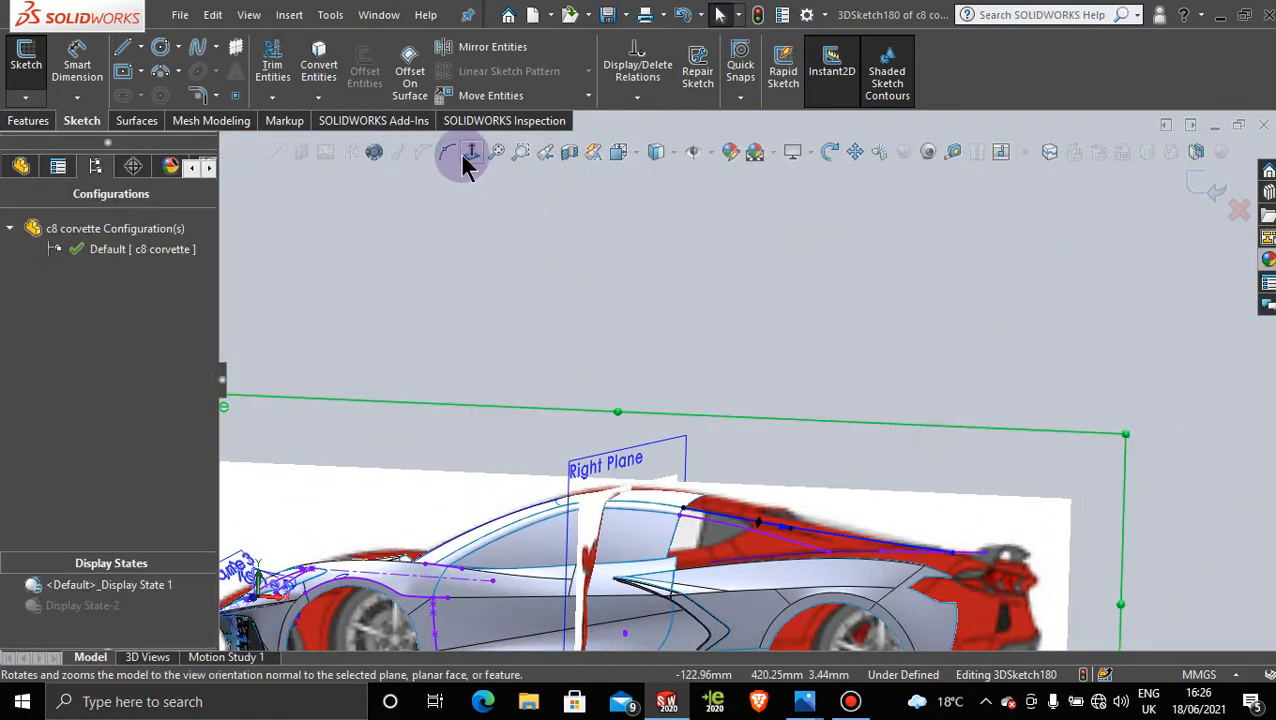
{"action": "left_click", "coordinate": [469, 153]}
{"action": "scroll", "coordinate": [867, 462], "scroll_direction": "down", "scroll_amount": 6}
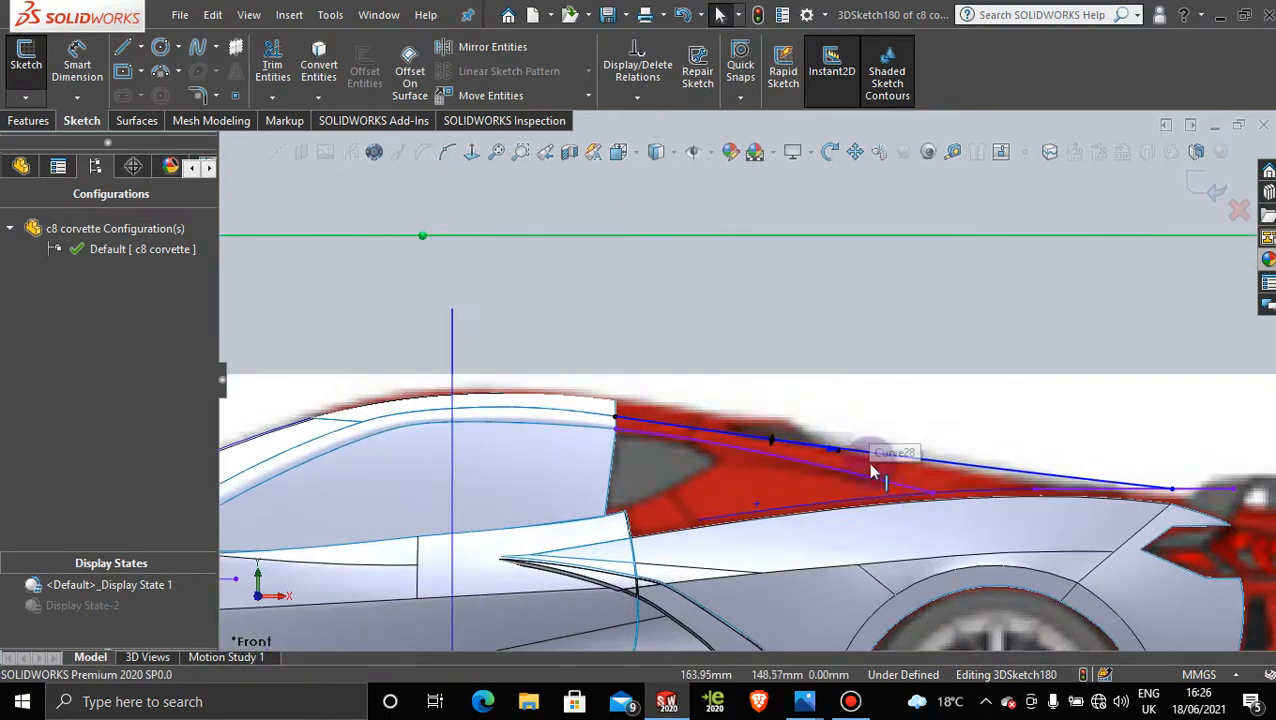
{"action": "left_click", "coordinate": [1068, 451]}
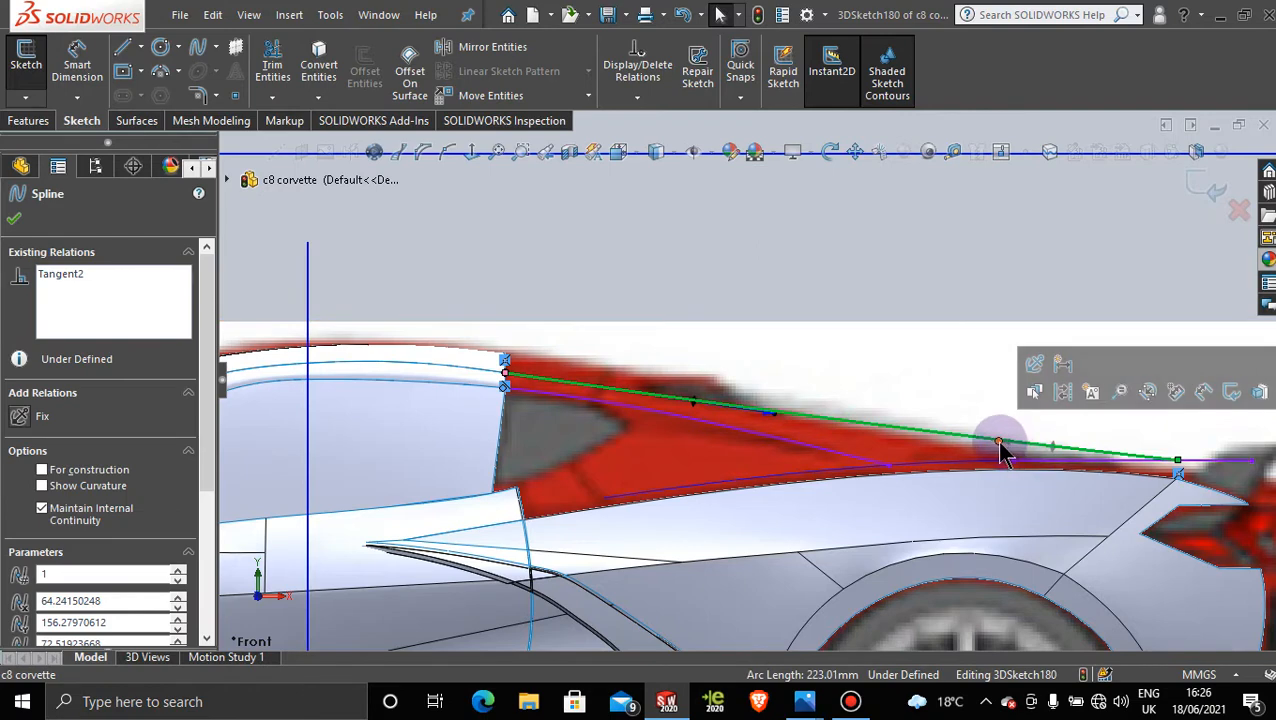
{"action": "left_click_drag", "start_coordinate": [1012, 458], "coordinate": [948, 456]}
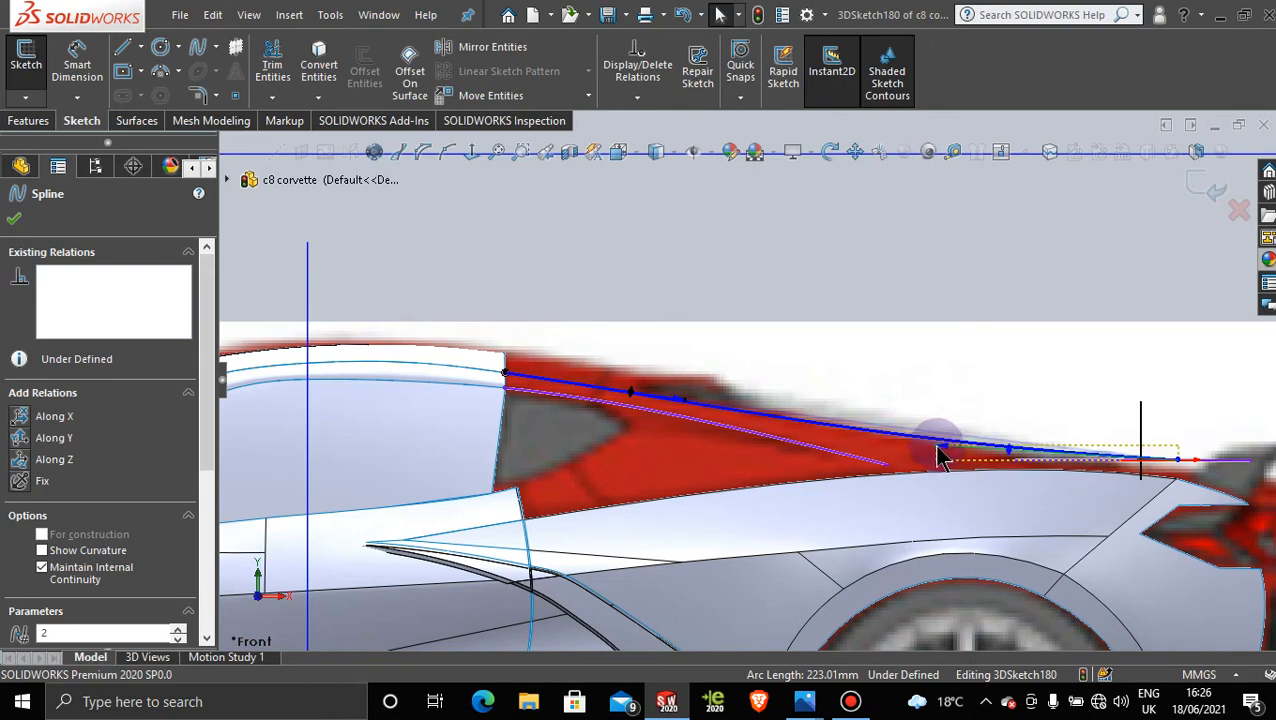
{"action": "left_click_drag", "start_coordinate": [940, 457], "coordinate": [940, 456]}
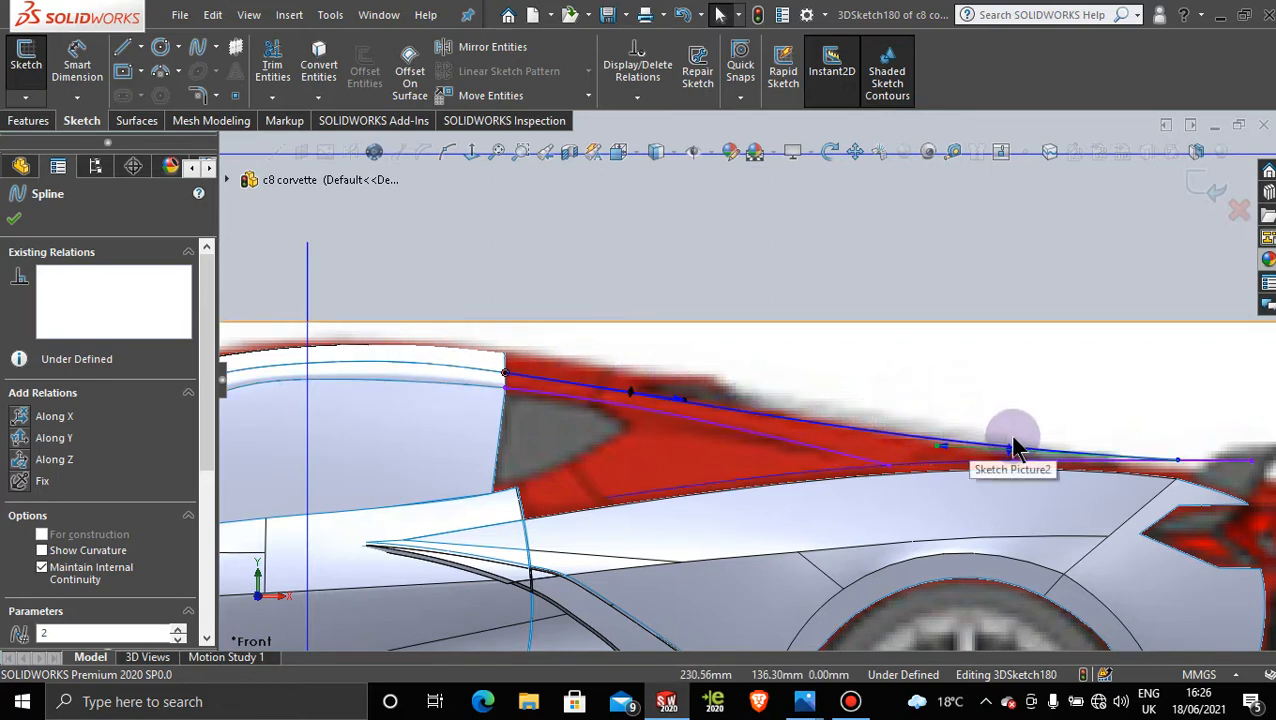
{"action": "left_click", "coordinate": [960, 450]}
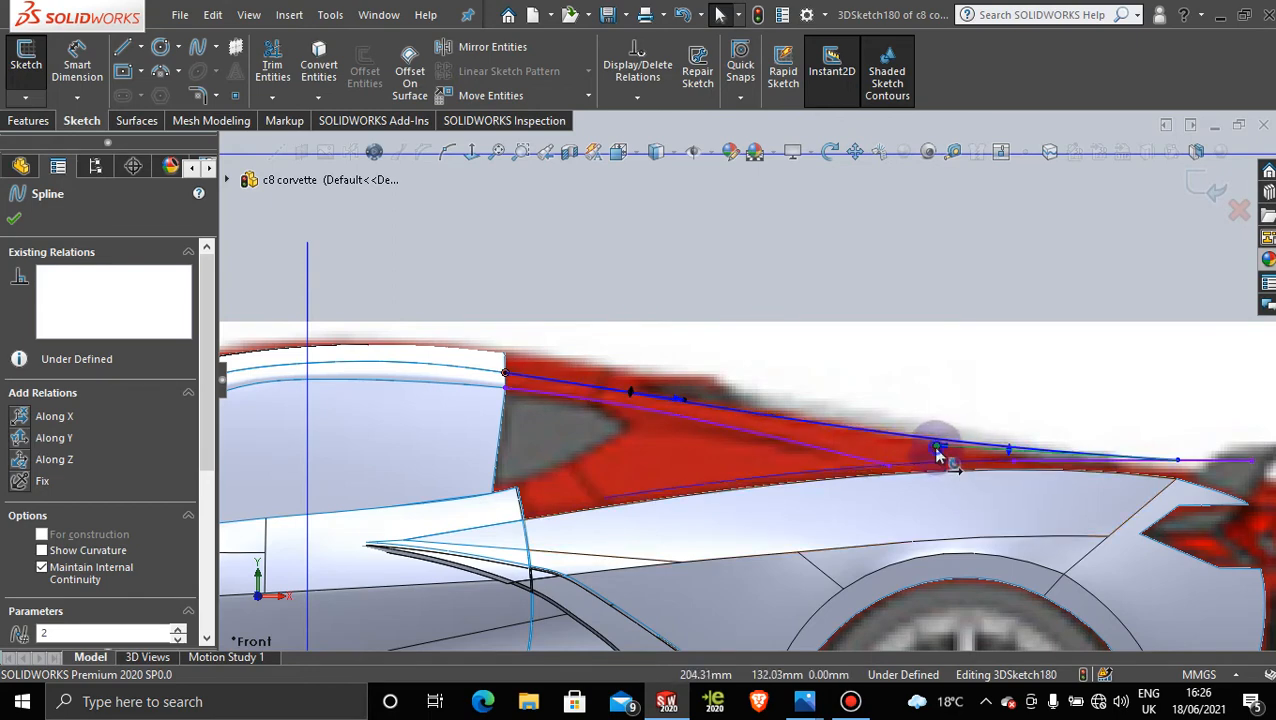
{"action": "left_click_drag", "start_coordinate": [937, 452], "coordinate": [943, 461]}
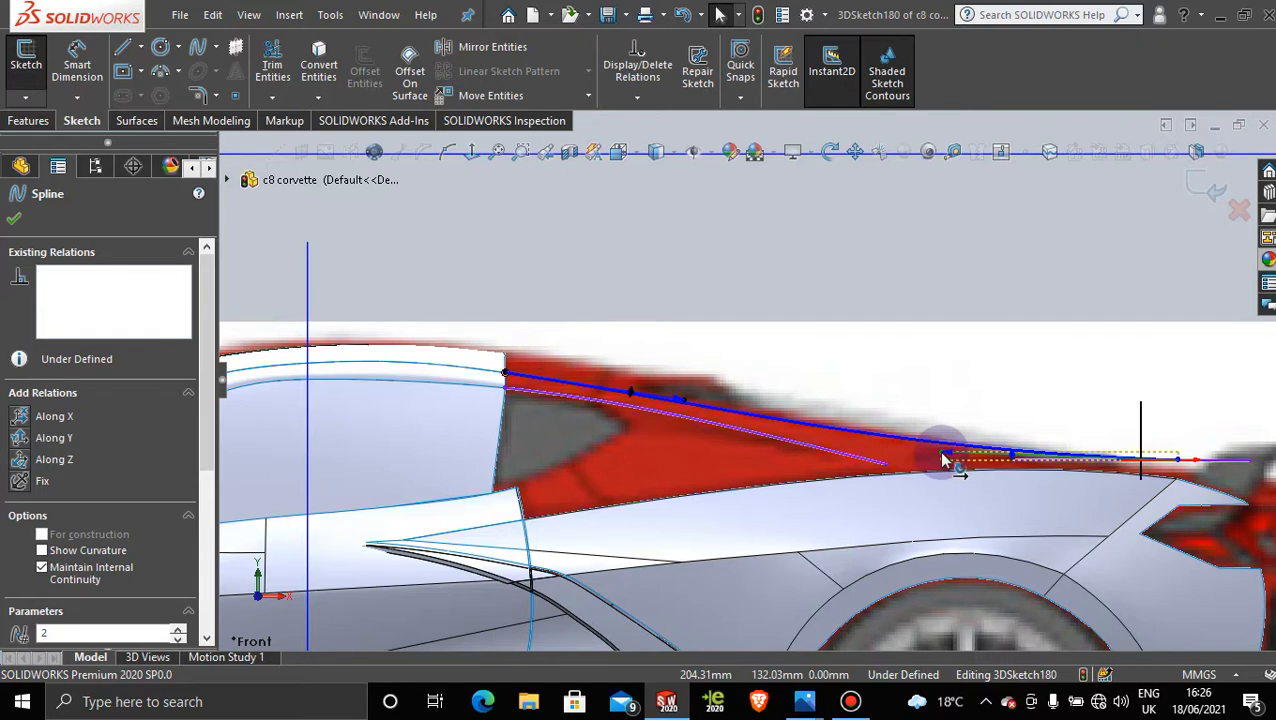
{"action": "left_click_drag", "start_coordinate": [942, 454], "coordinate": [941, 454]}
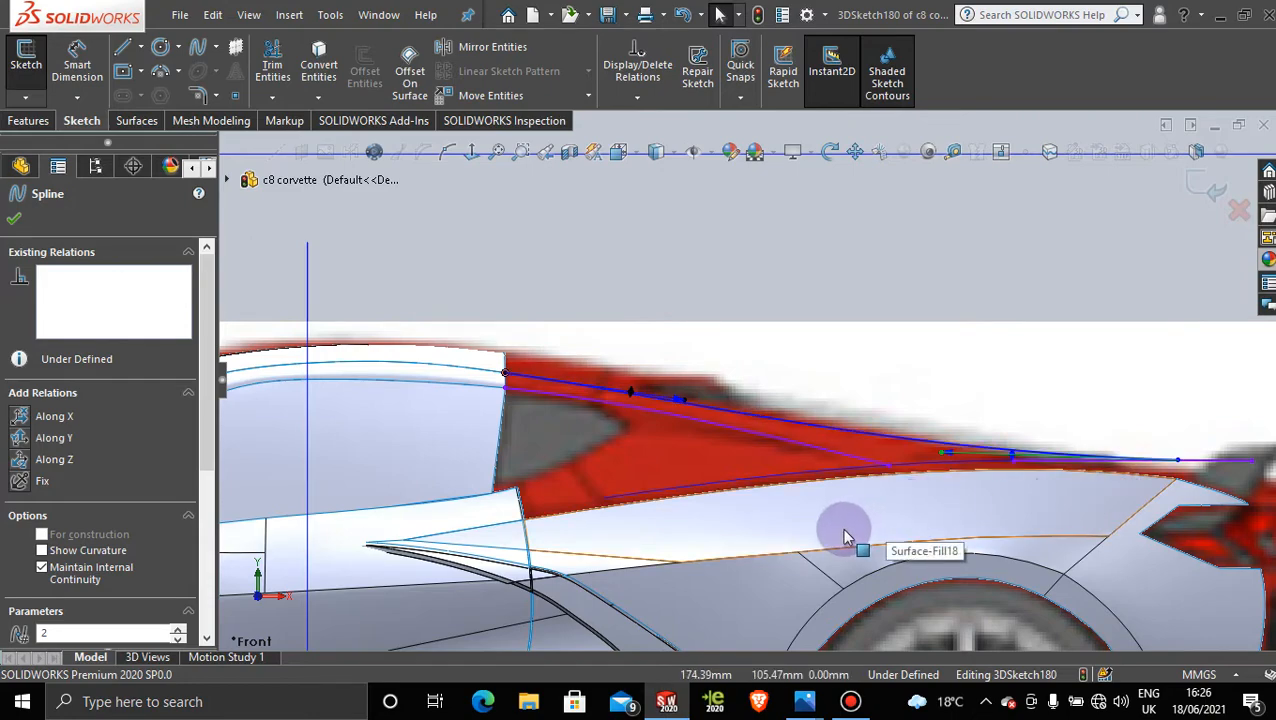
Step: Check the reshaped spline from the Top view and oblique angles, and finish the 3D sketch
{"action": "scroll", "coordinate": [841, 527], "scroll_direction": "up", "scroll_amount": 3}
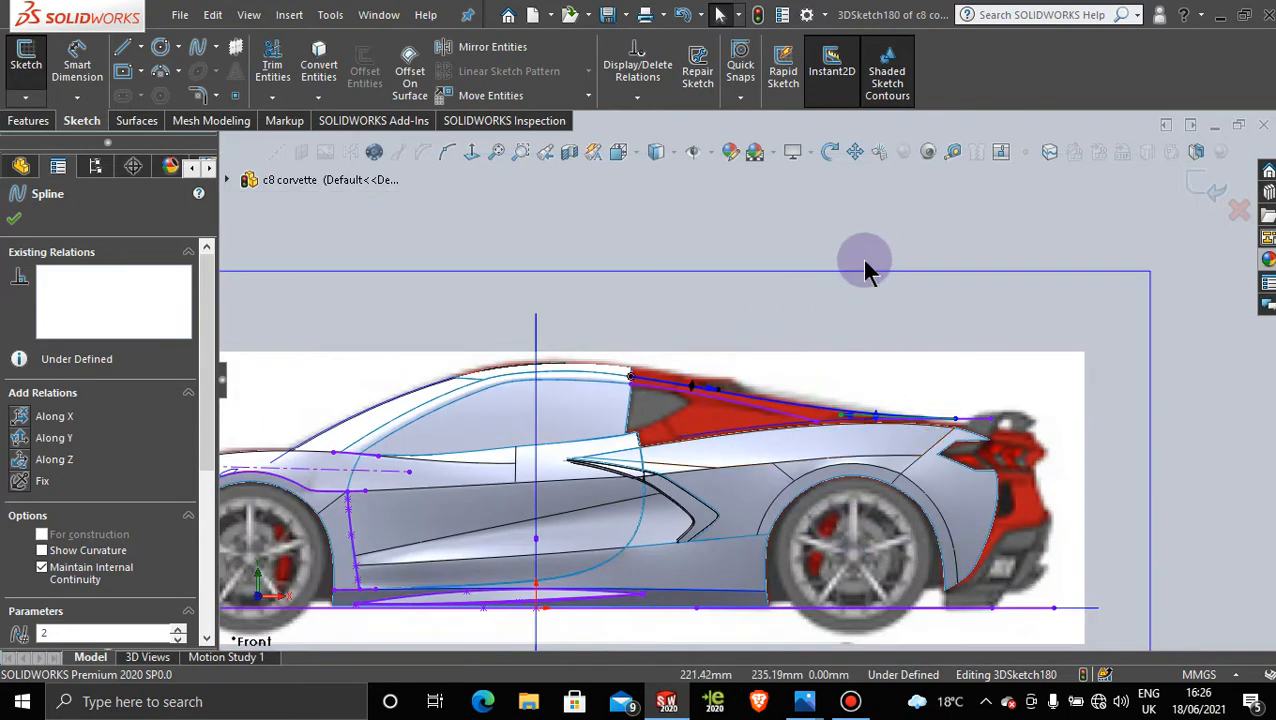
{"action": "middle_click_drag", "start_coordinate": [858, 238], "coordinate": [851, 353]}
{"action": "key", "text": "space"}
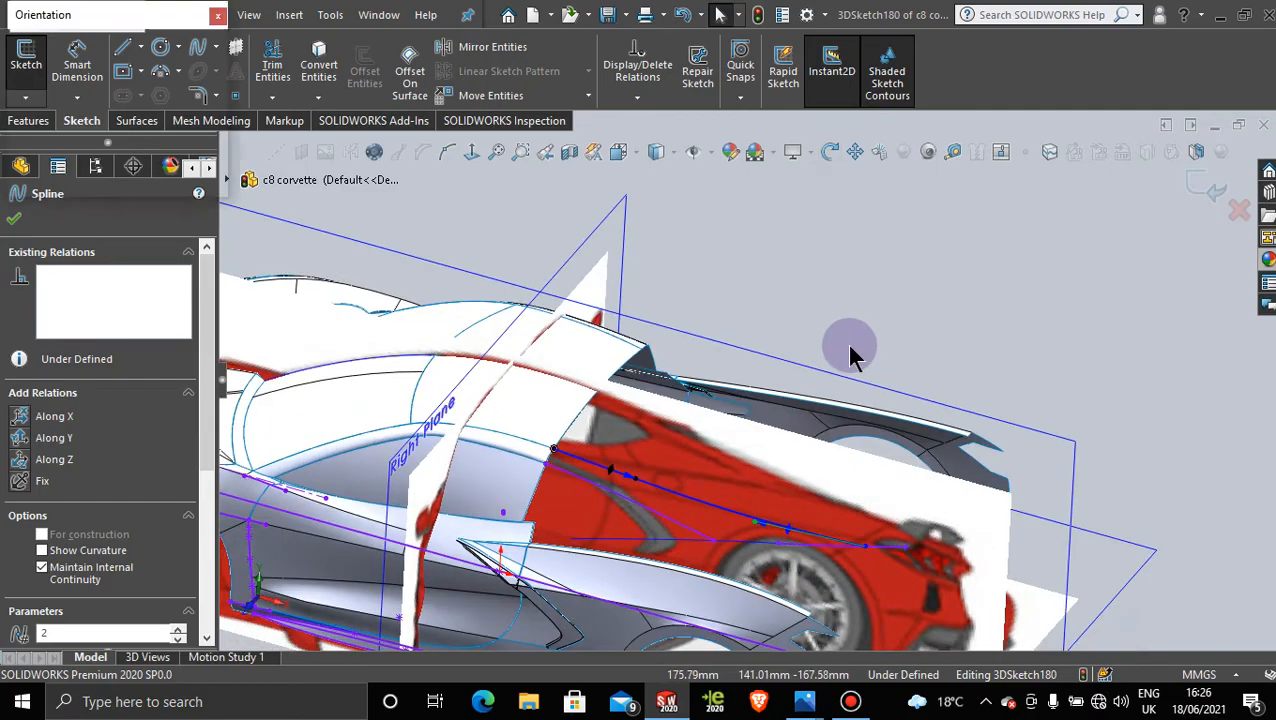
{"action": "left_click", "coordinate": [591, 323]}
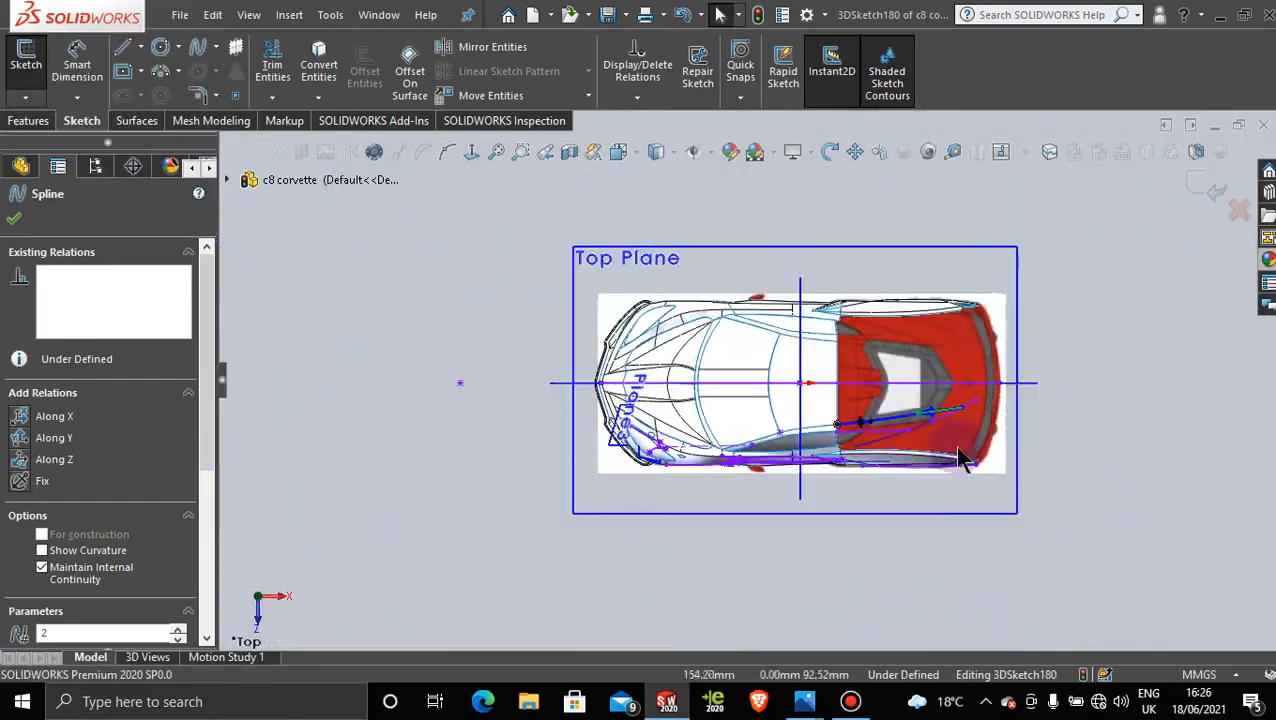
{"action": "scroll", "coordinate": [930, 435], "scroll_direction": "down", "scroll_amount": 5}
{"action": "left_click", "coordinate": [855, 403]}
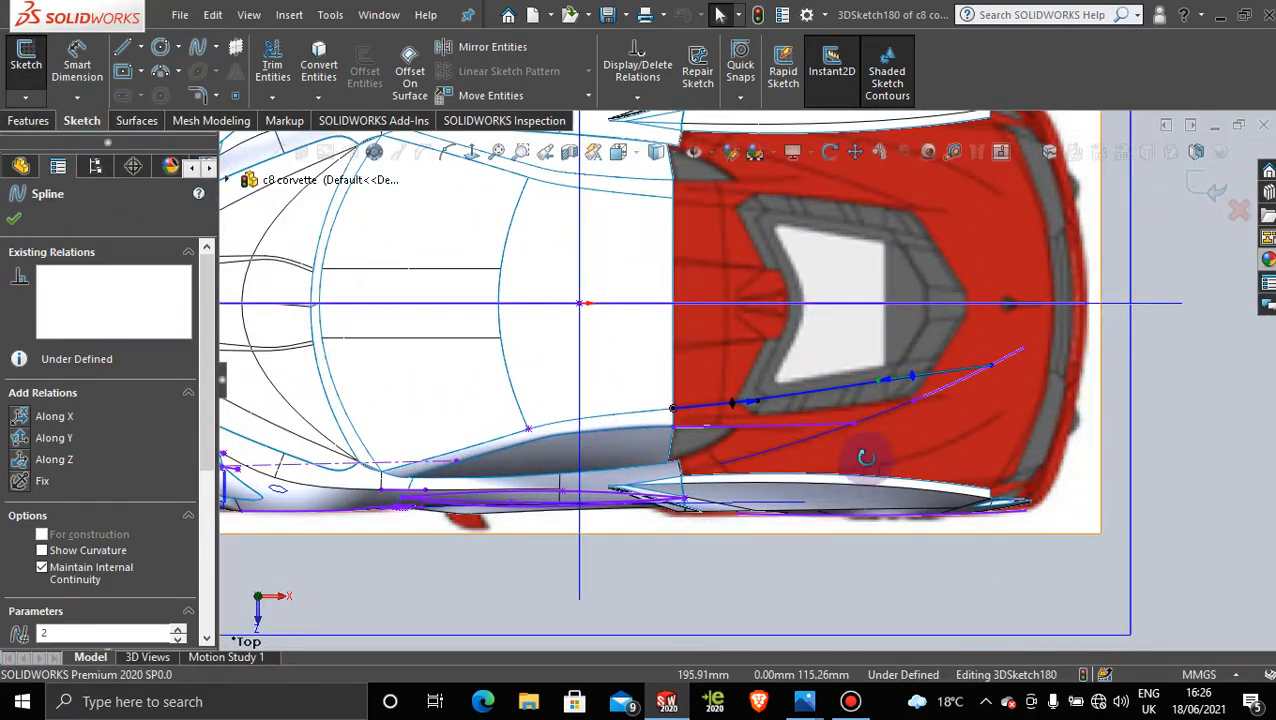
{"action": "mouse_move", "coordinate": [866, 458]}
{"action": "middle_mouse_down"}
{"action": "mouse_move", "coordinate": [874, 293]}
{"action": "mouse_move", "coordinate": [755, 385]}
{"action": "mouse_move", "coordinate": [815, 294]}
{"action": "middle_mouse_up"}
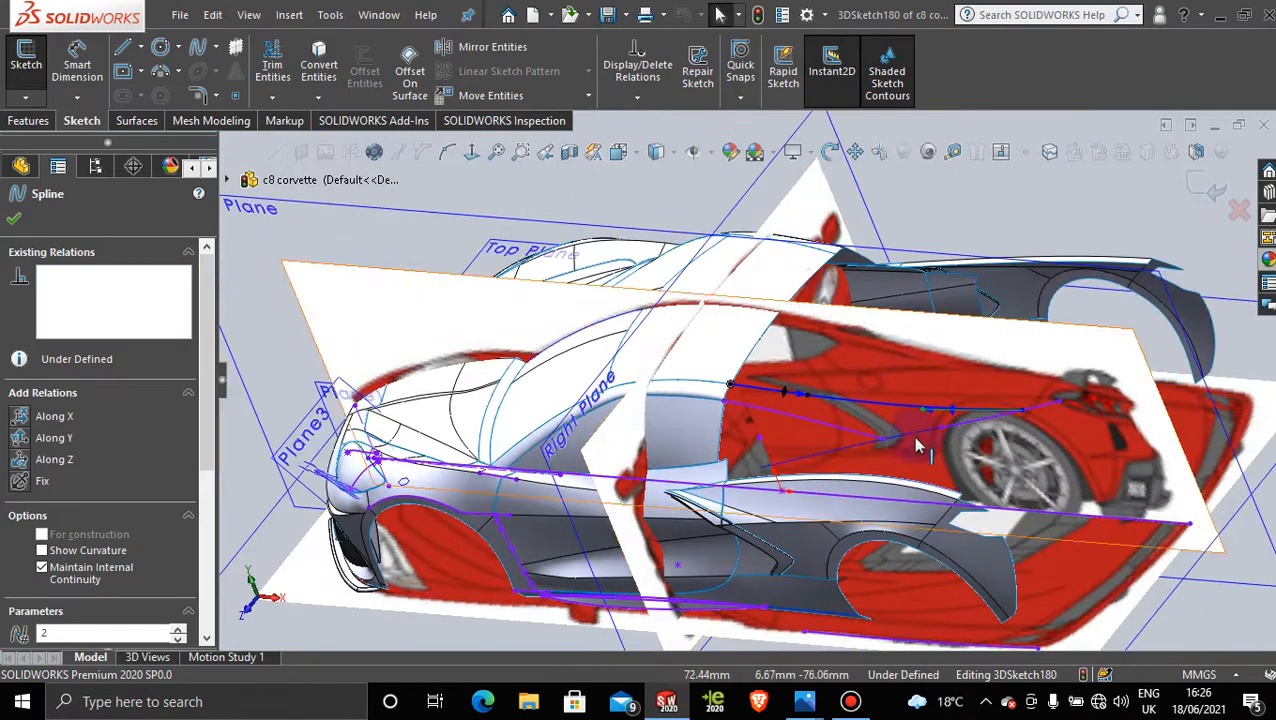
{"action": "scroll", "coordinate": [918, 447], "scroll_direction": "down", "scroll_amount": 3}
{"action": "left_click", "coordinate": [1208, 190]}
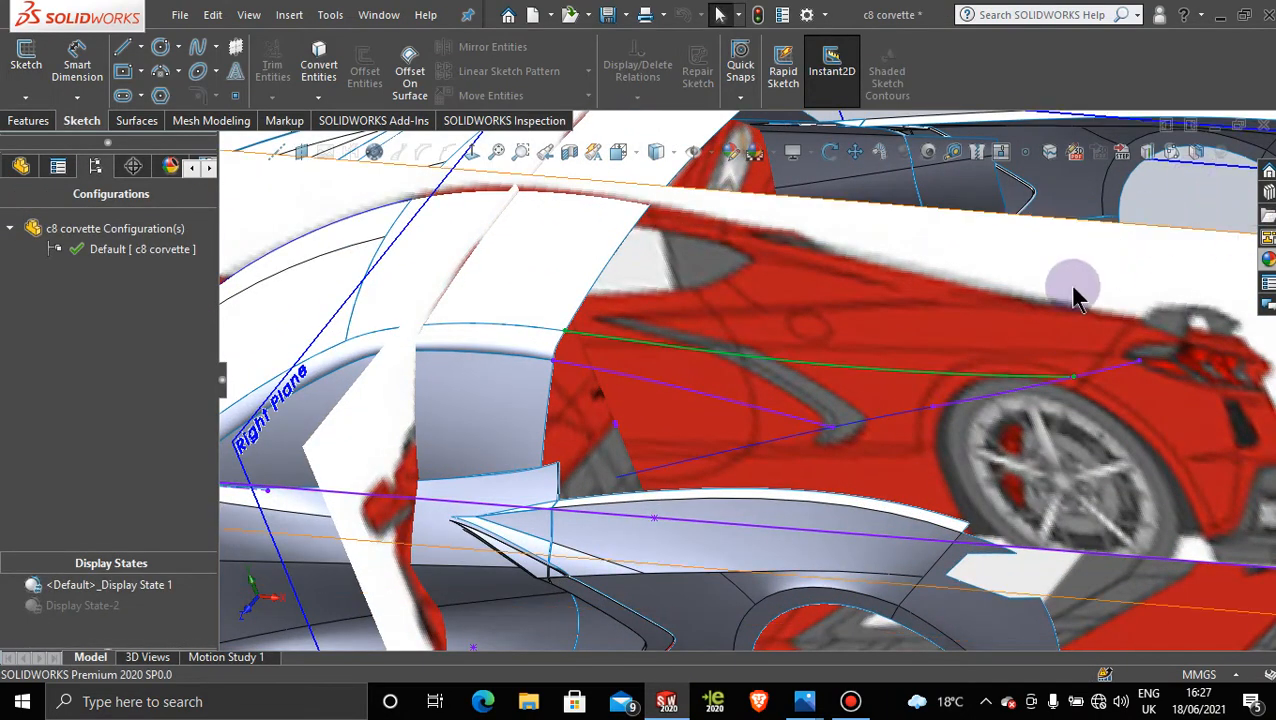
Step: In a new 3D sketch, trace a multi-point spline along the rear deck curve between the upper and lower side curves' rear endpoints
{"action": "scroll", "coordinate": [1042, 319], "scroll_direction": "up", "scroll_amount": 5}
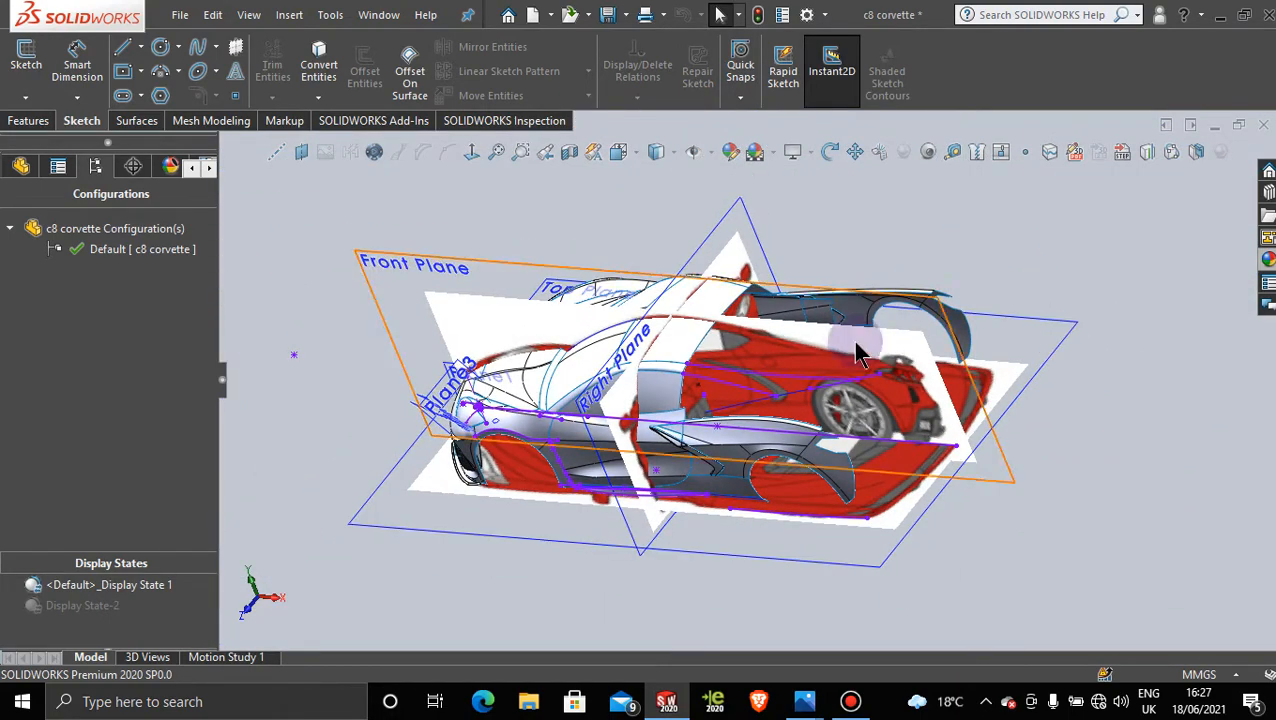
{"action": "scroll", "coordinate": [765, 380], "scroll_direction": "down", "scroll_amount": 4}
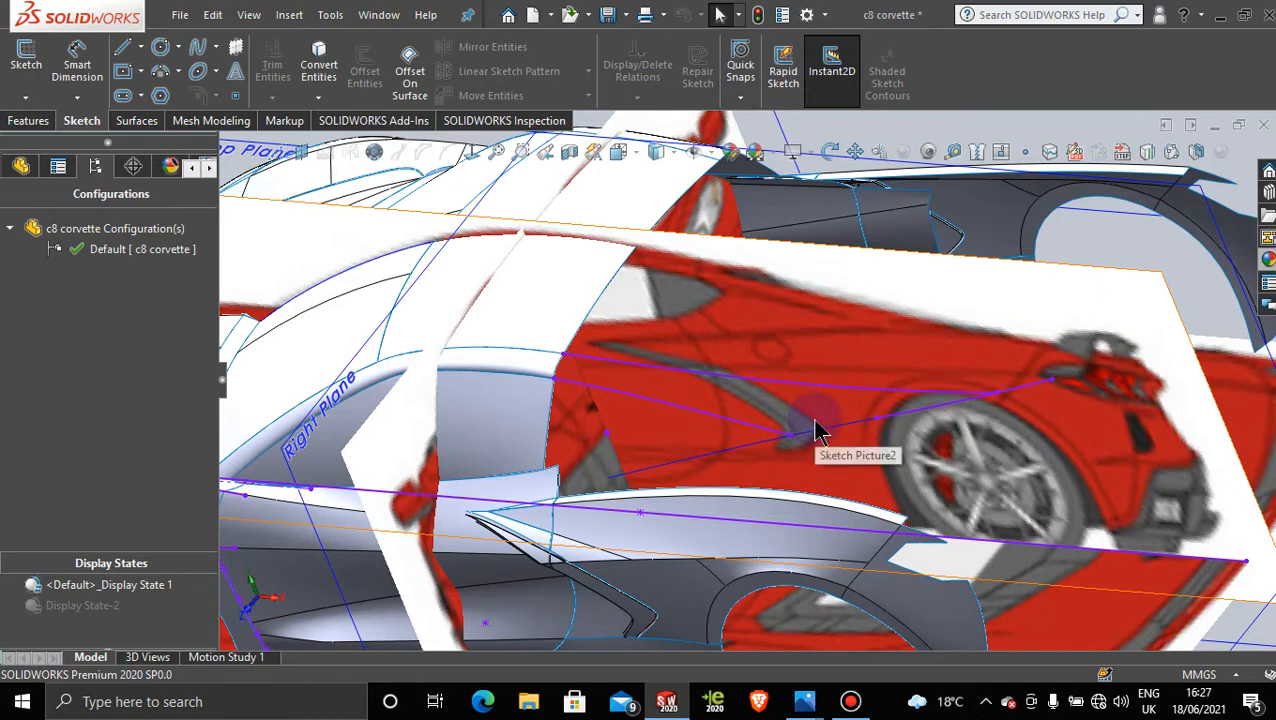
{"action": "scroll", "coordinate": [815, 430], "scroll_direction": "down", "scroll_amount": 3}
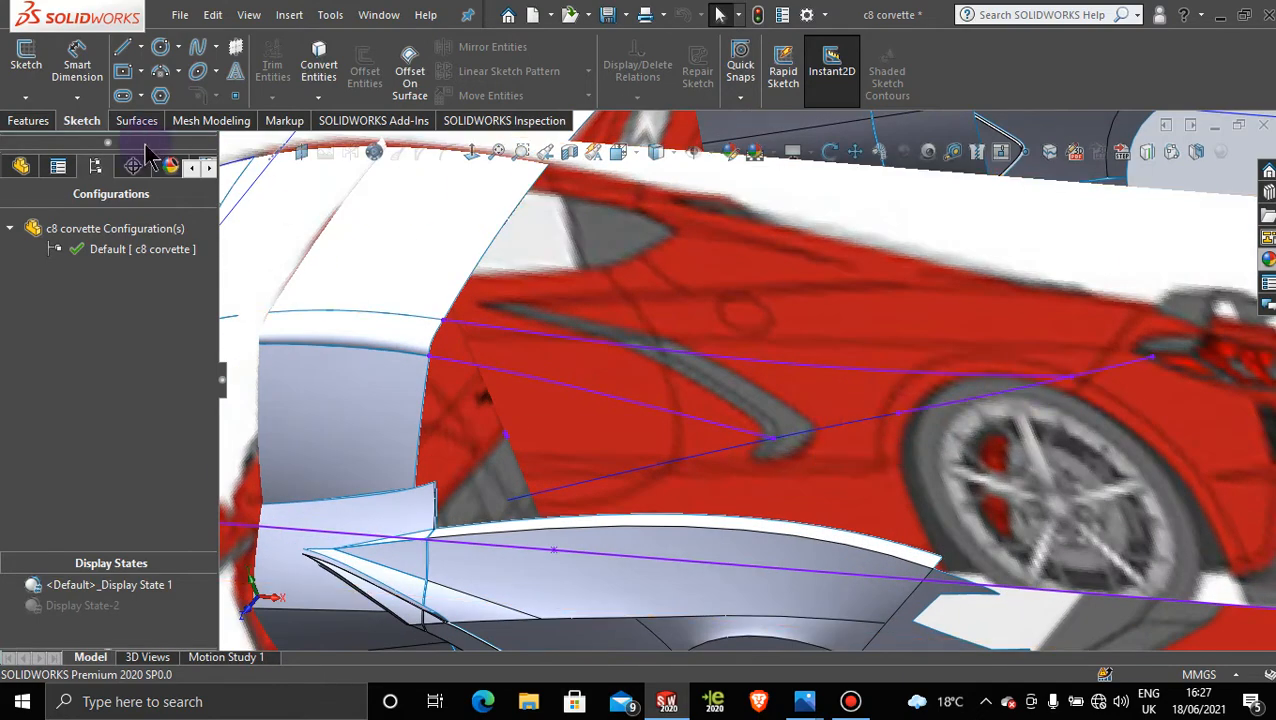
{"action": "left_click", "coordinate": [25, 96]}
{"action": "left_click", "coordinate": [62, 143]}
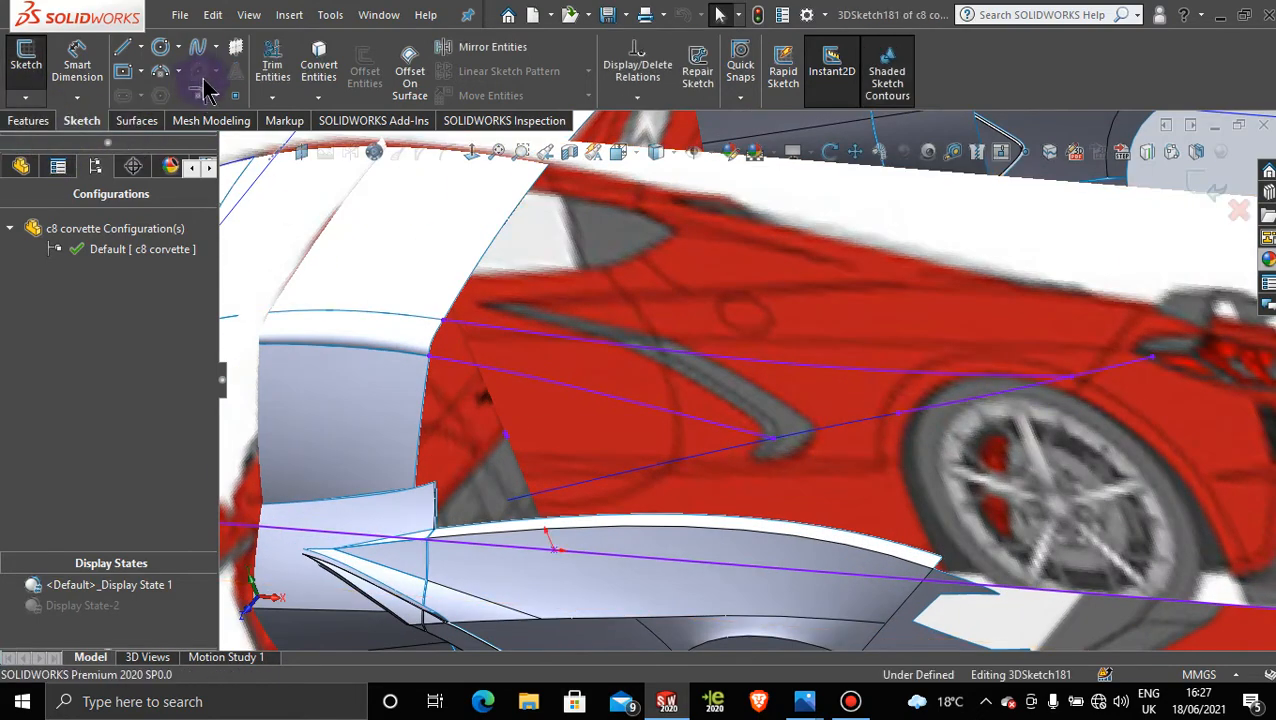
{"action": "left_click", "coordinate": [197, 47]}
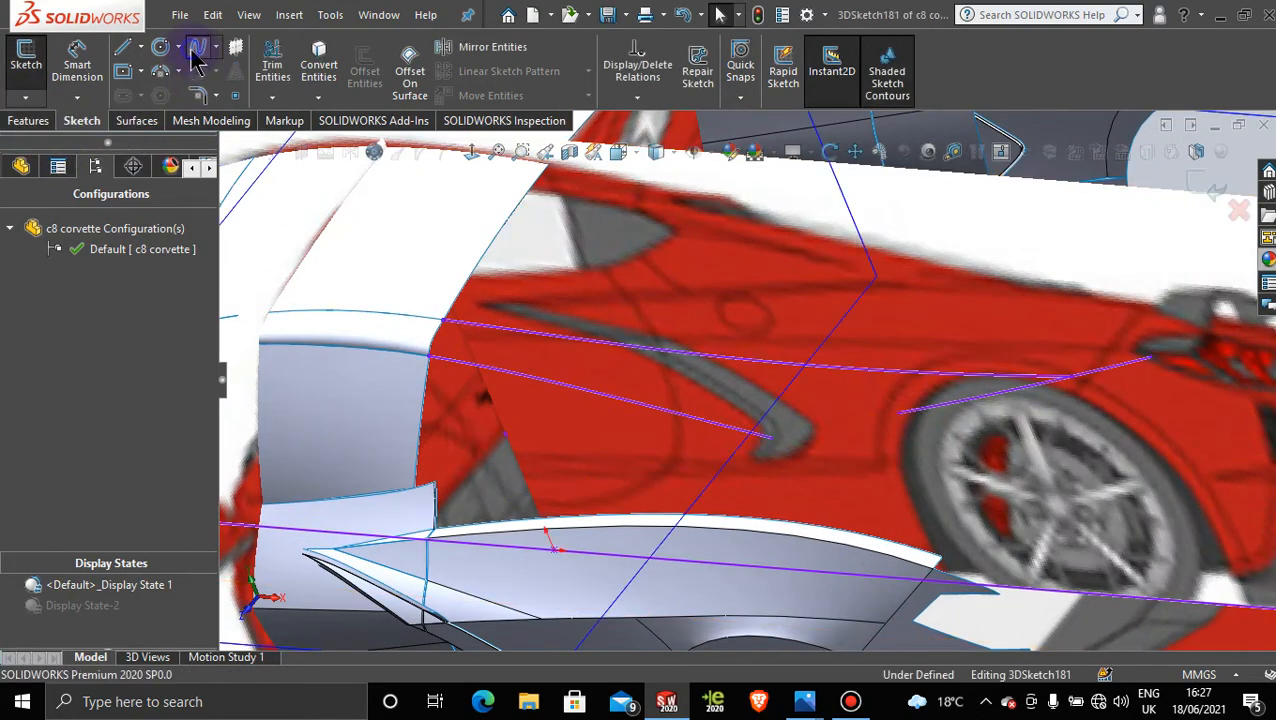
{"action": "left_click", "coordinate": [1052, 392]}
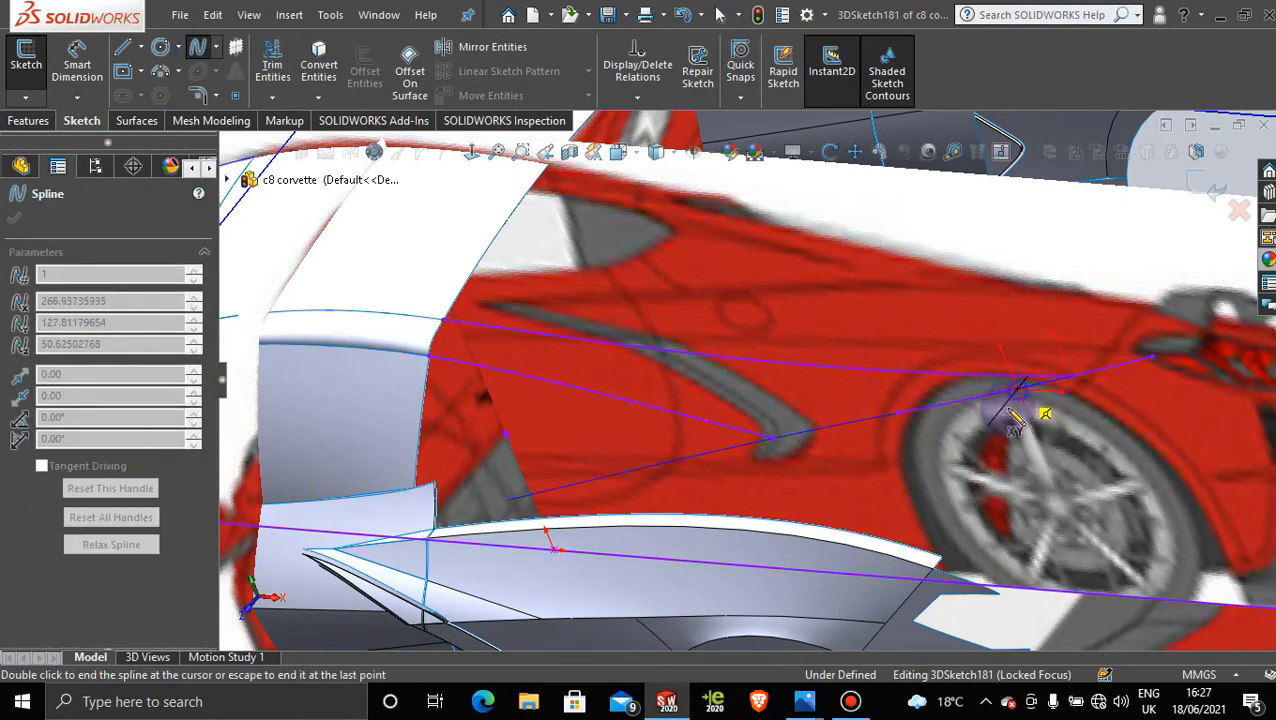
{"action": "left_click", "coordinate": [937, 408]}
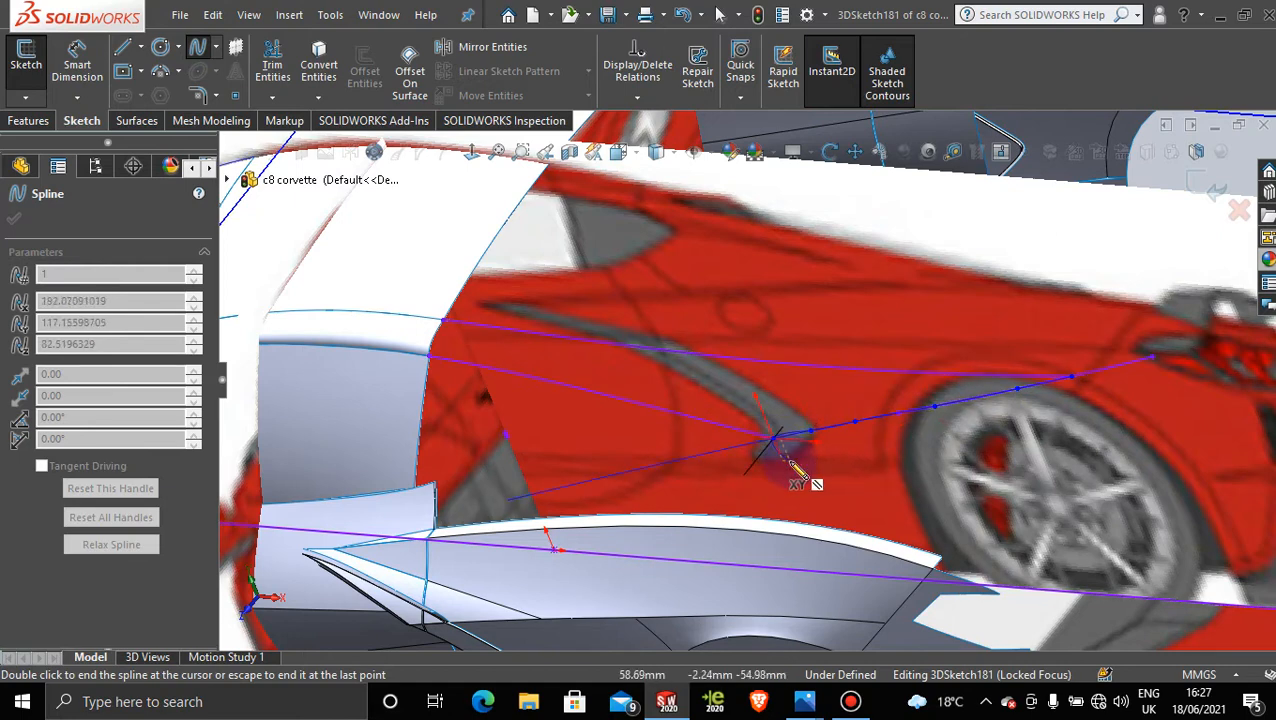
{"action": "key", "text": "Escape"}
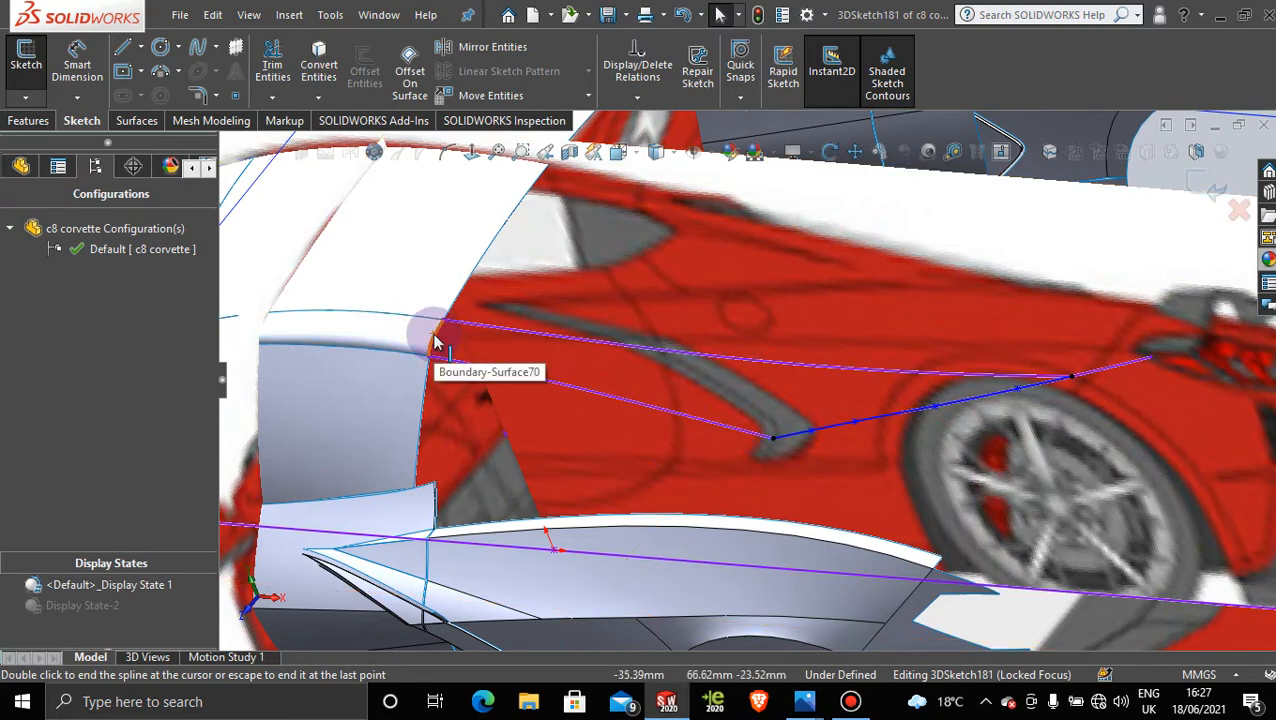
{"action": "left_click", "coordinate": [1197, 181]}
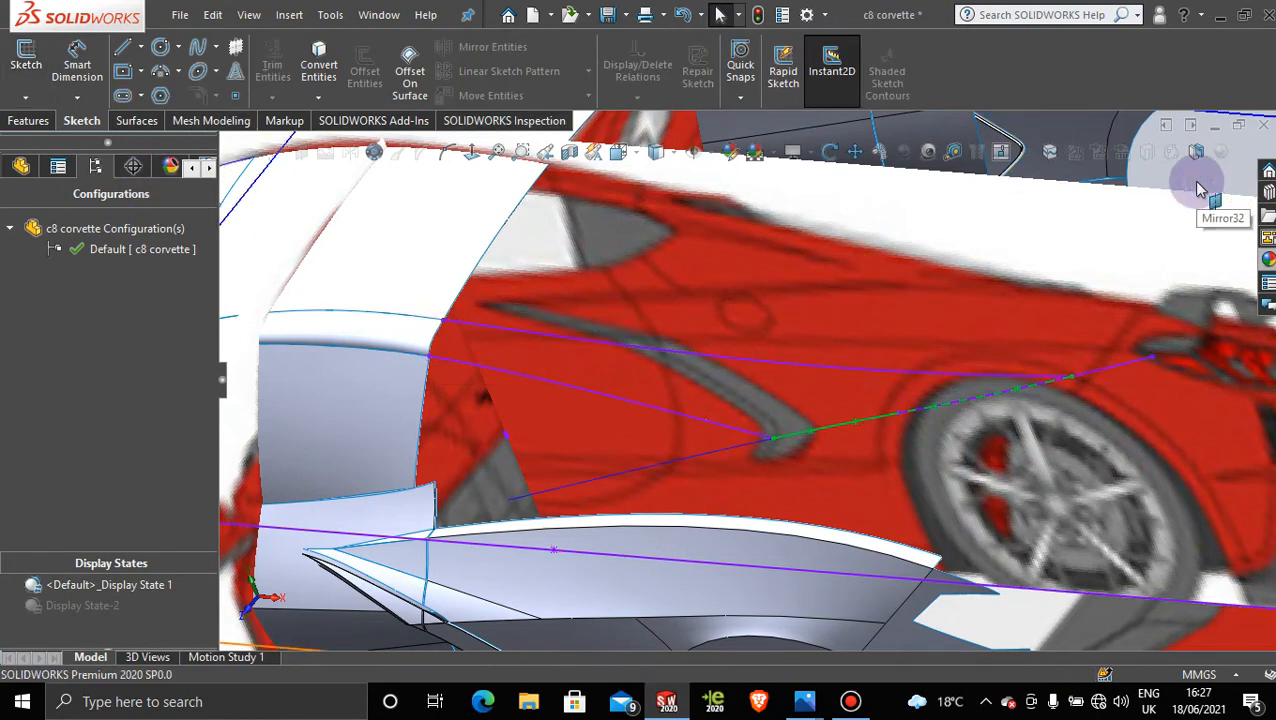
Step: Start a Boundary Surface with the traced rear spline and the short roof edge as Direction 1 curves, flipping the connectors to untwist it
{"action": "left_click", "coordinate": [157, 120]}
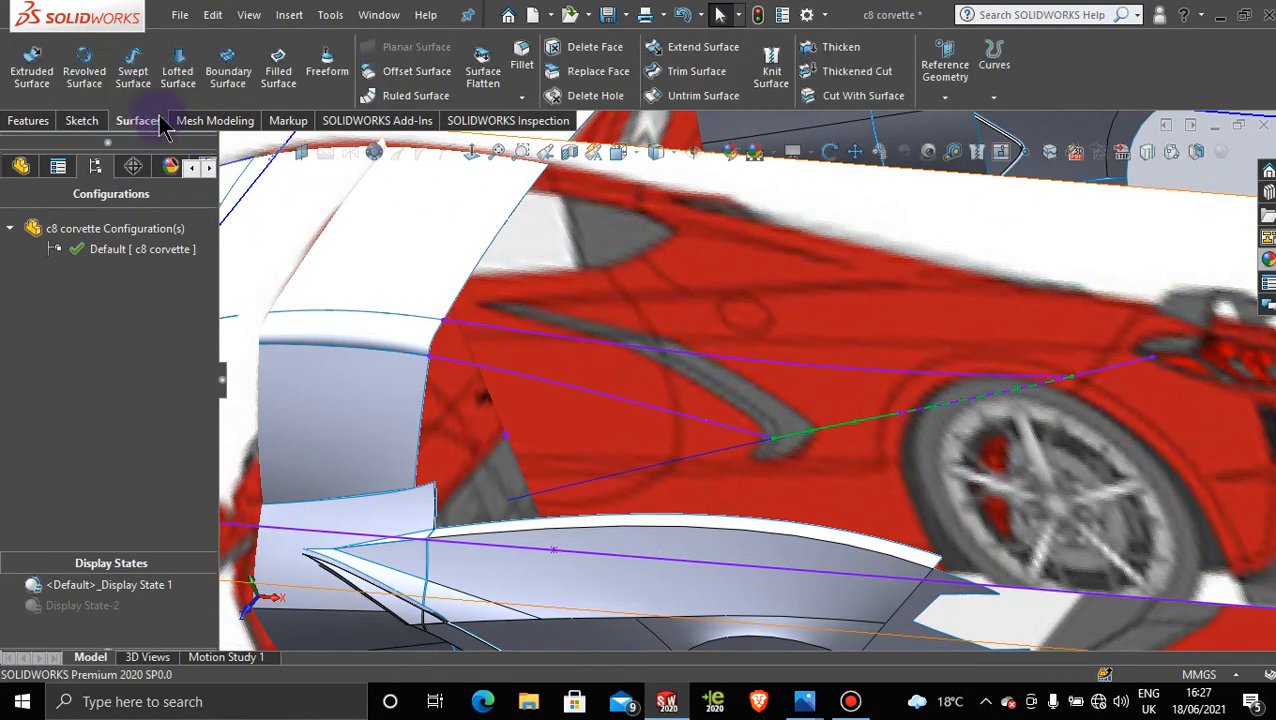
{"action": "left_click", "coordinate": [230, 62]}
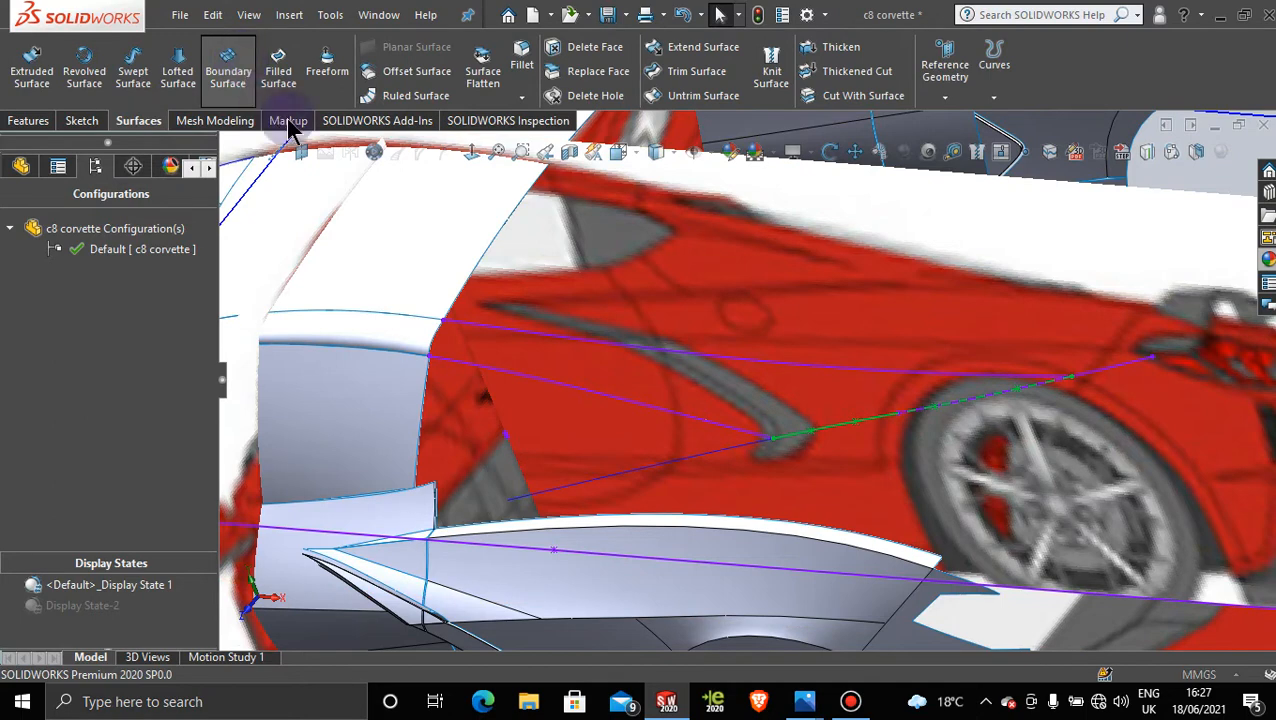
{"action": "left_click", "coordinate": [440, 334]}
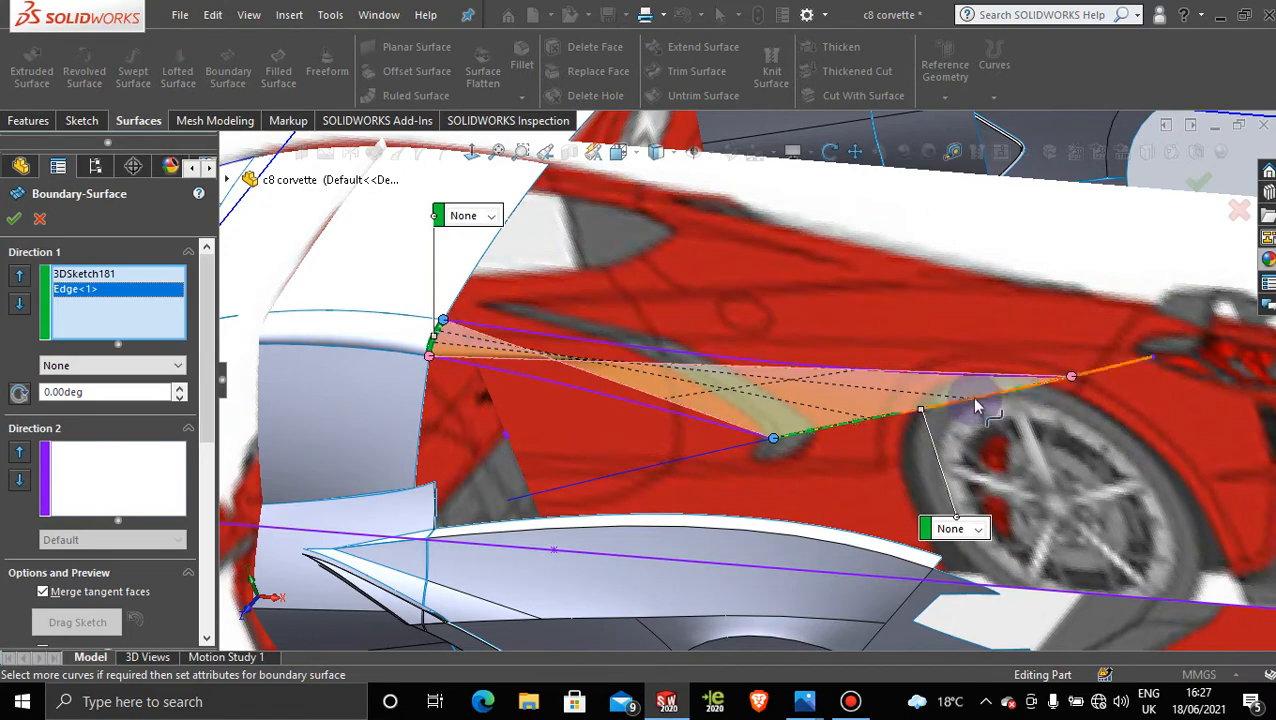
{"action": "right_click", "coordinate": [432, 366]}
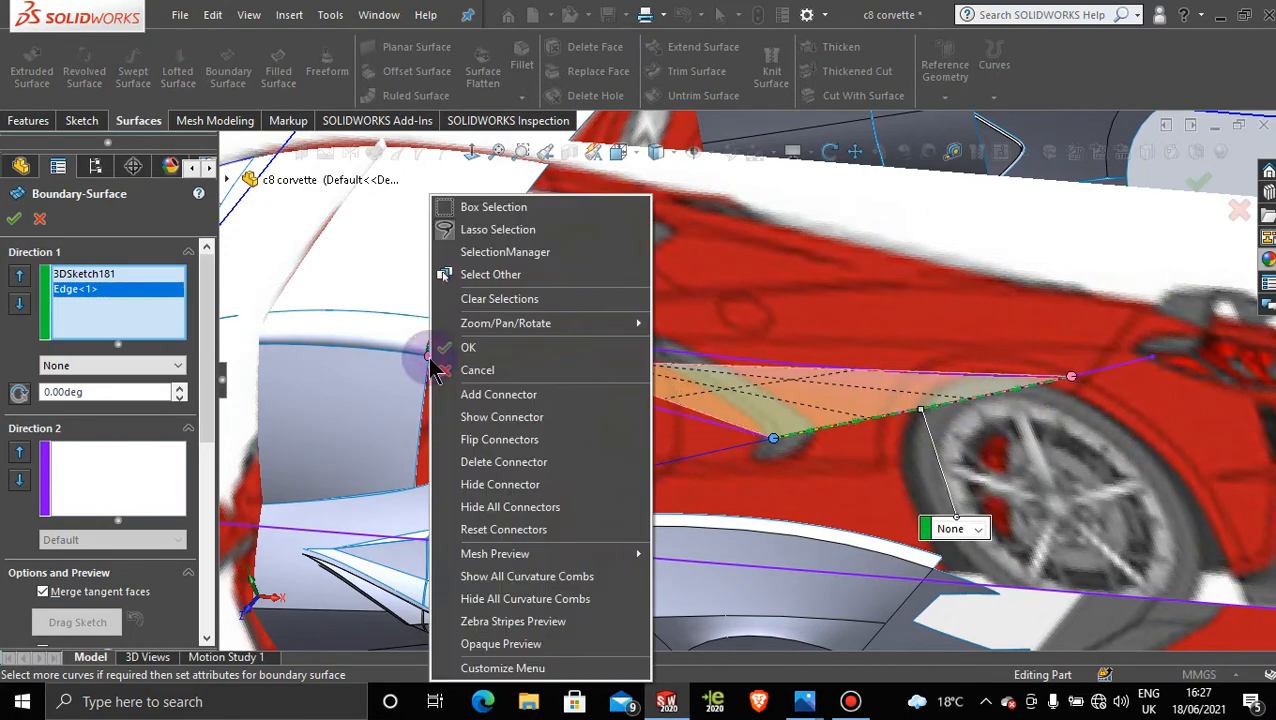
{"action": "left_click", "coordinate": [470, 440]}
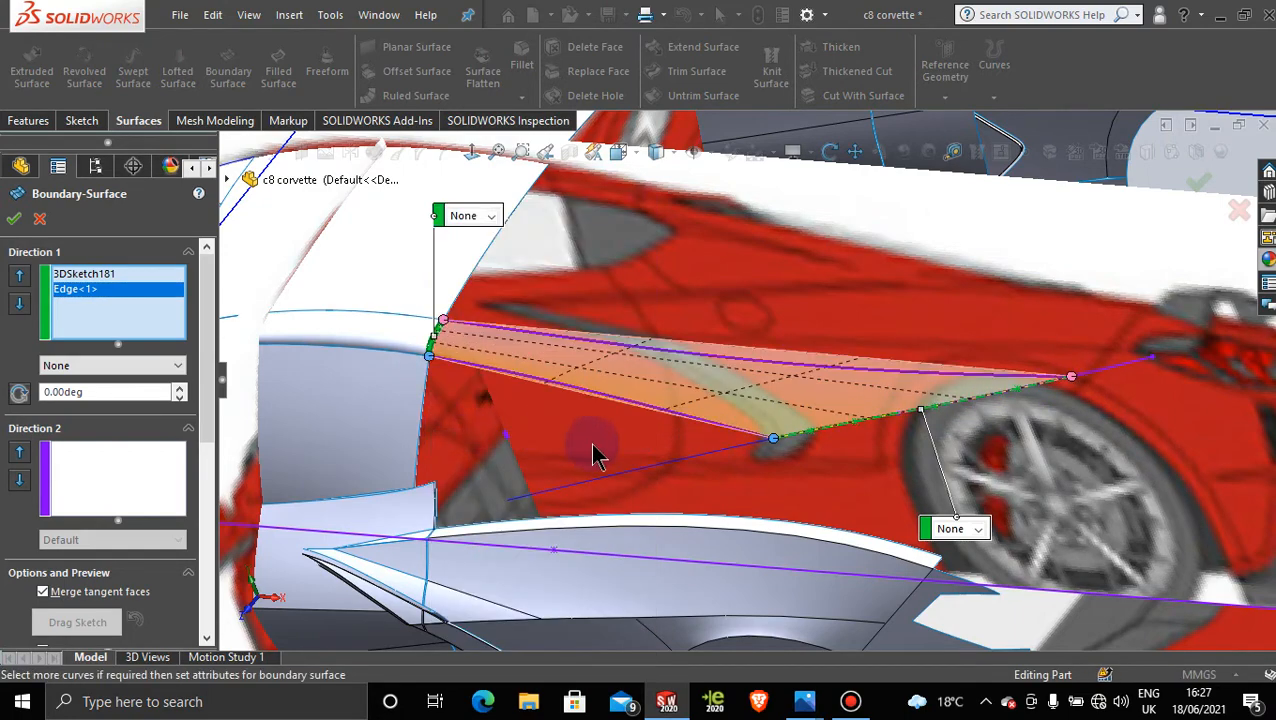
Step: Add the upper side curve and the lower side curve, picked as an open group, as Direction 2 curves of the boundary surface
{"action": "left_click", "coordinate": [152, 484]}
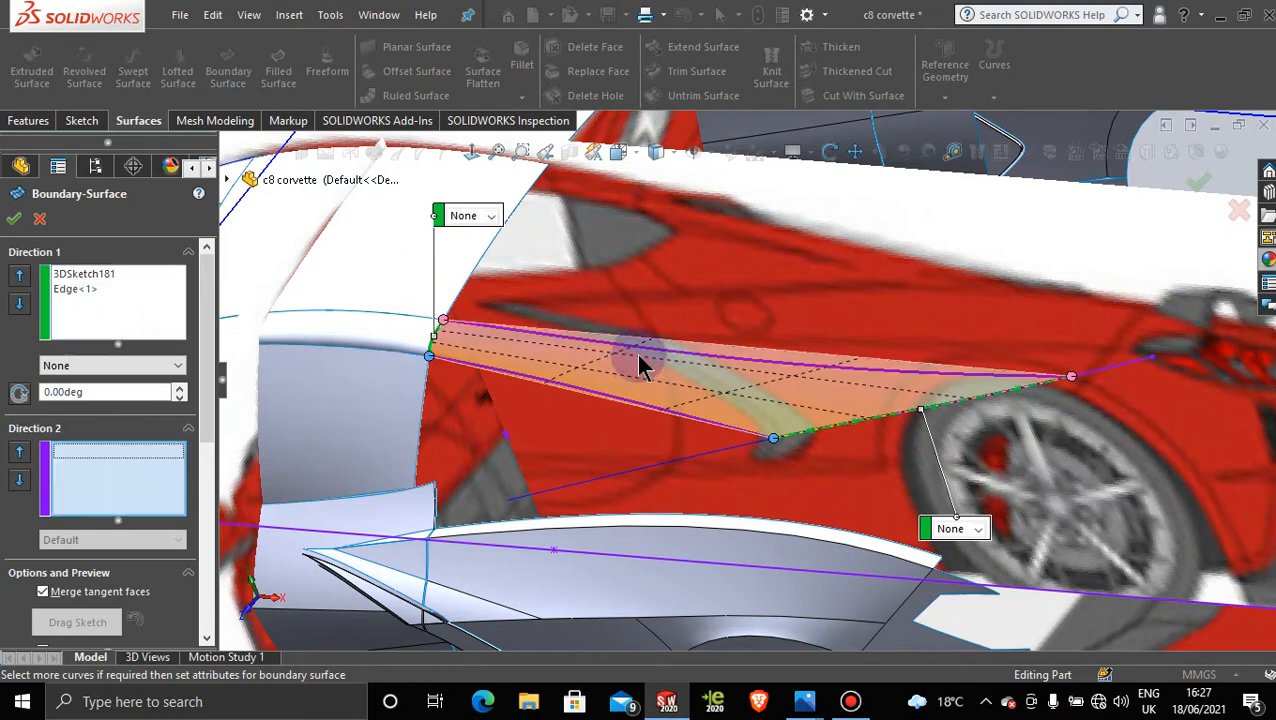
{"action": "left_click", "coordinate": [668, 358]}
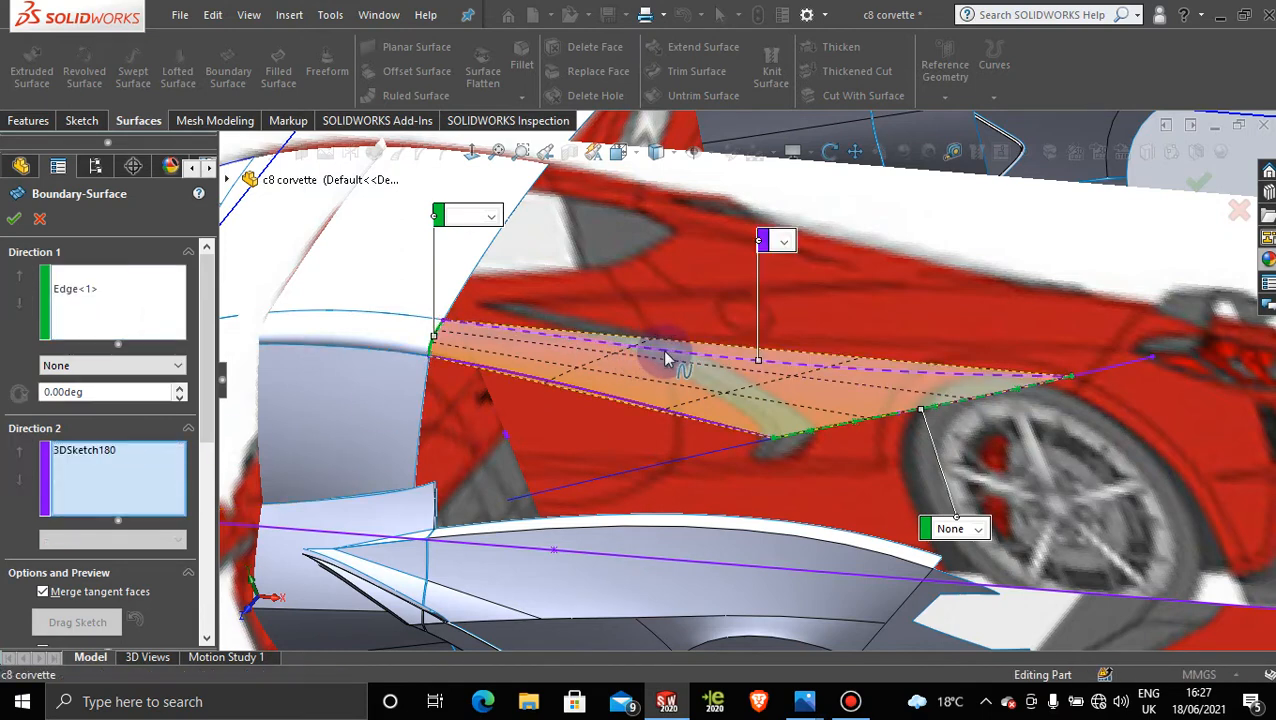
{"action": "left_click", "coordinate": [627, 409]}
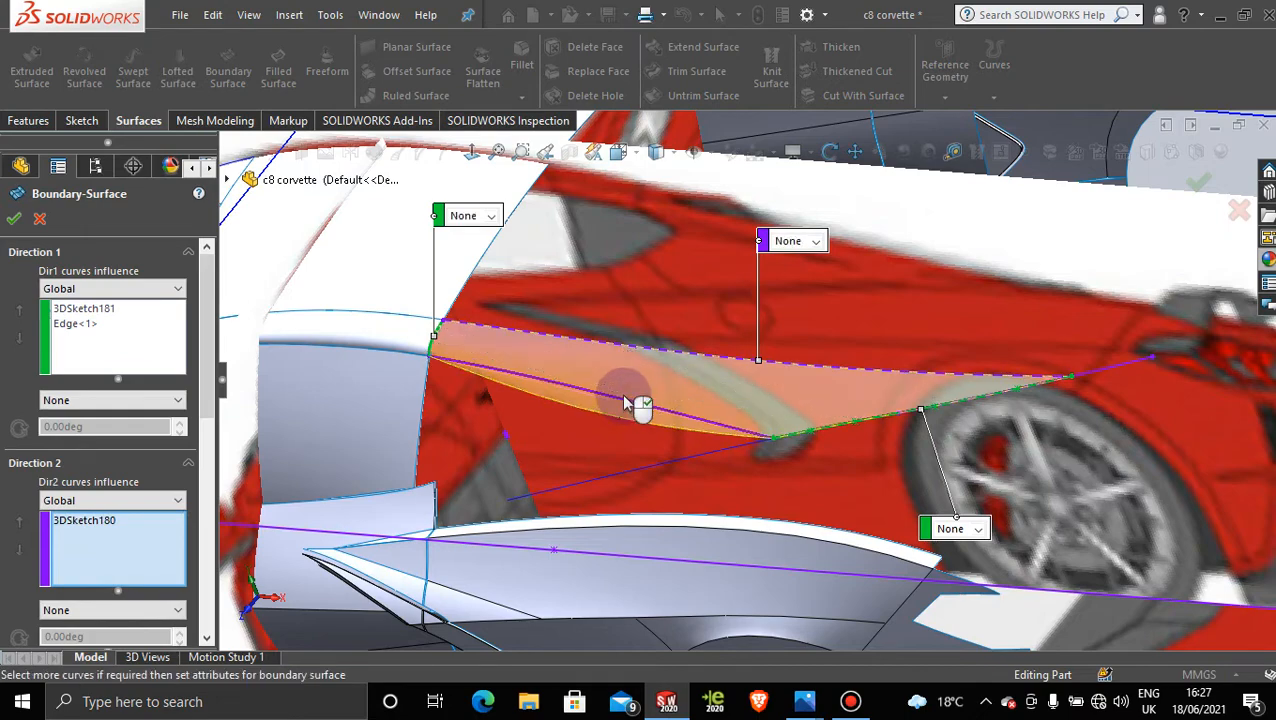
{"action": "right_click", "coordinate": [546, 452]}
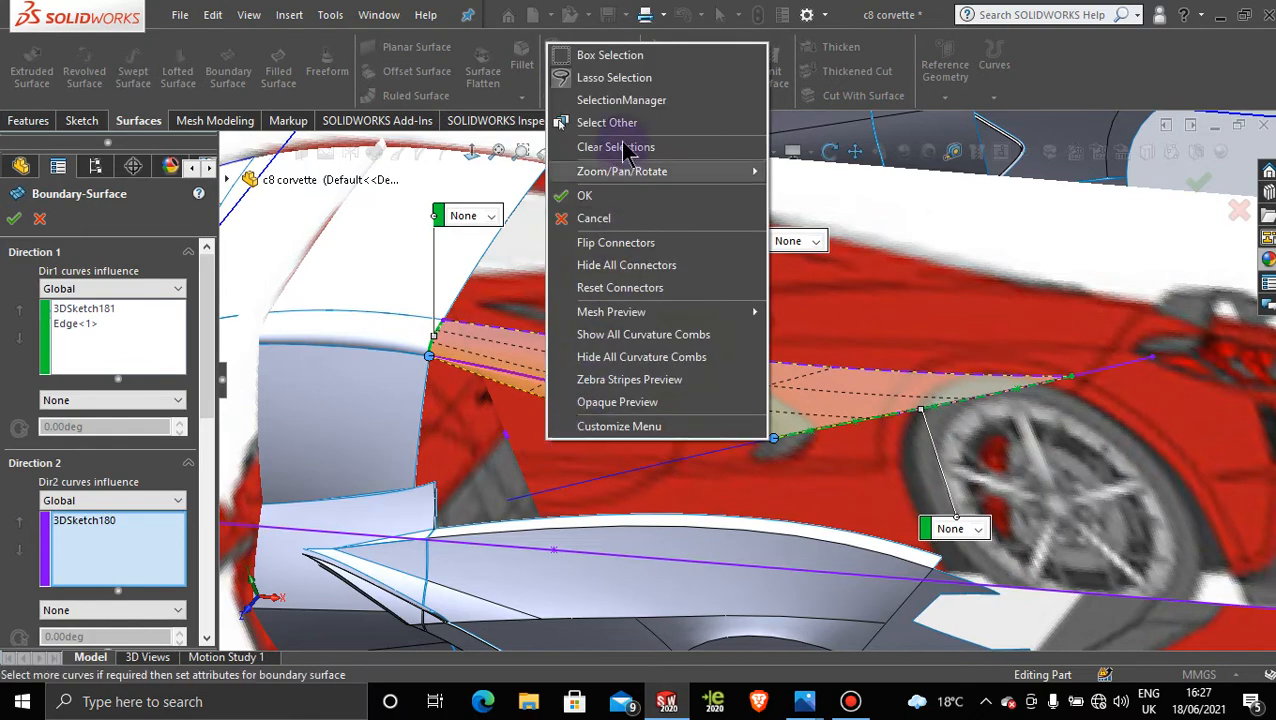
{"action": "left_click", "coordinate": [640, 100]}
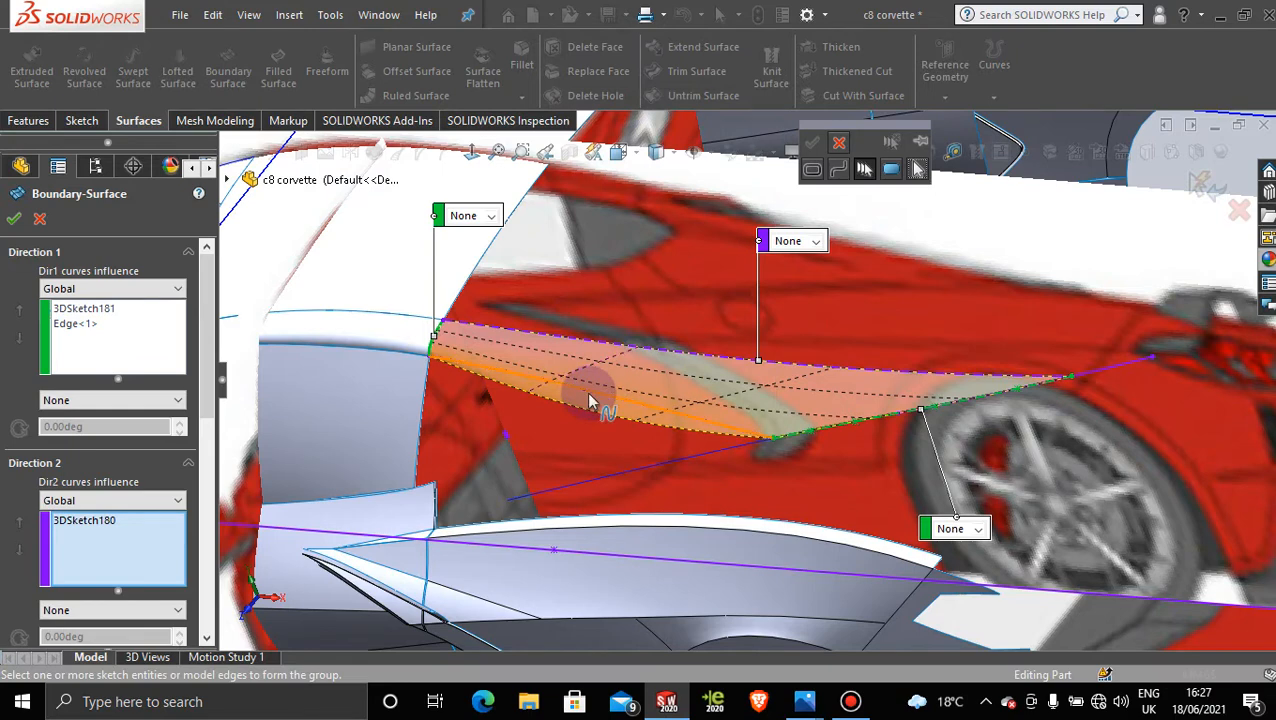
{"action": "left_click", "coordinate": [590, 402]}
{"action": "left_click", "coordinate": [811, 144]}
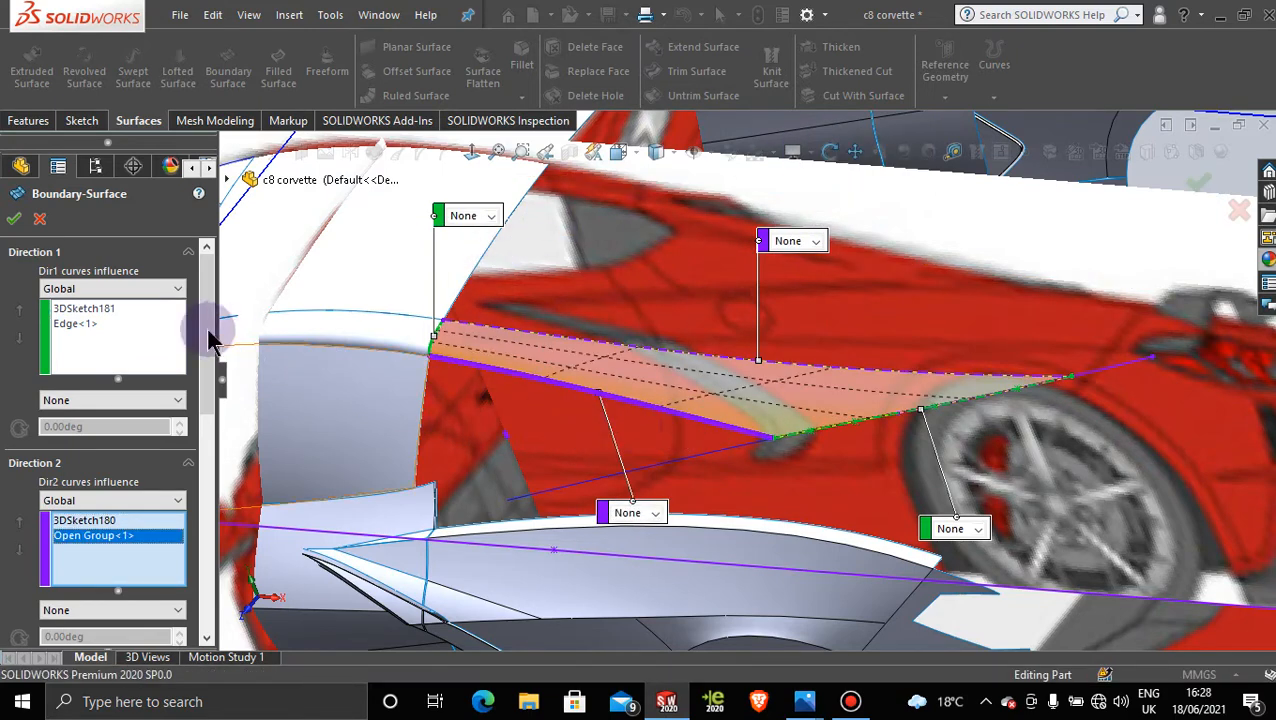
Step: Set the short roof edge to Tangency To Face and create the boundary surface
{"action": "left_click", "coordinate": [496, 220]}
{"action": "left_click", "coordinate": [498, 256]}
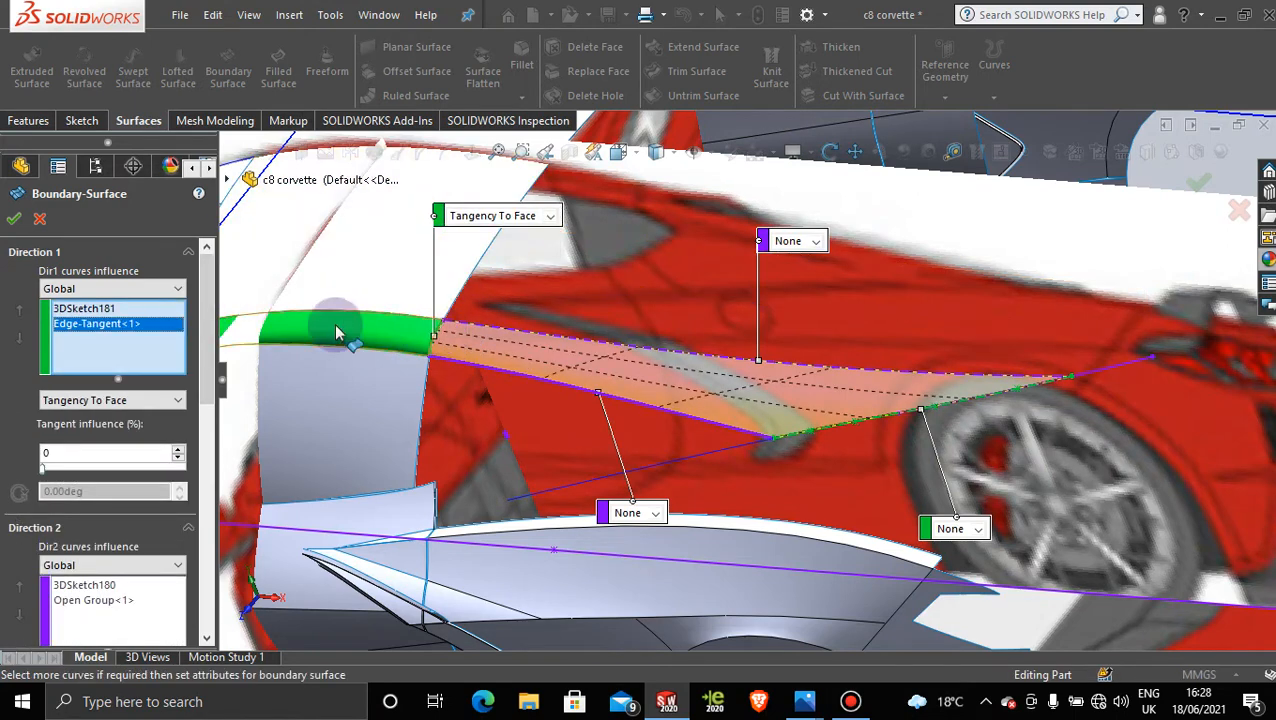
{"action": "left_click", "coordinate": [14, 218]}
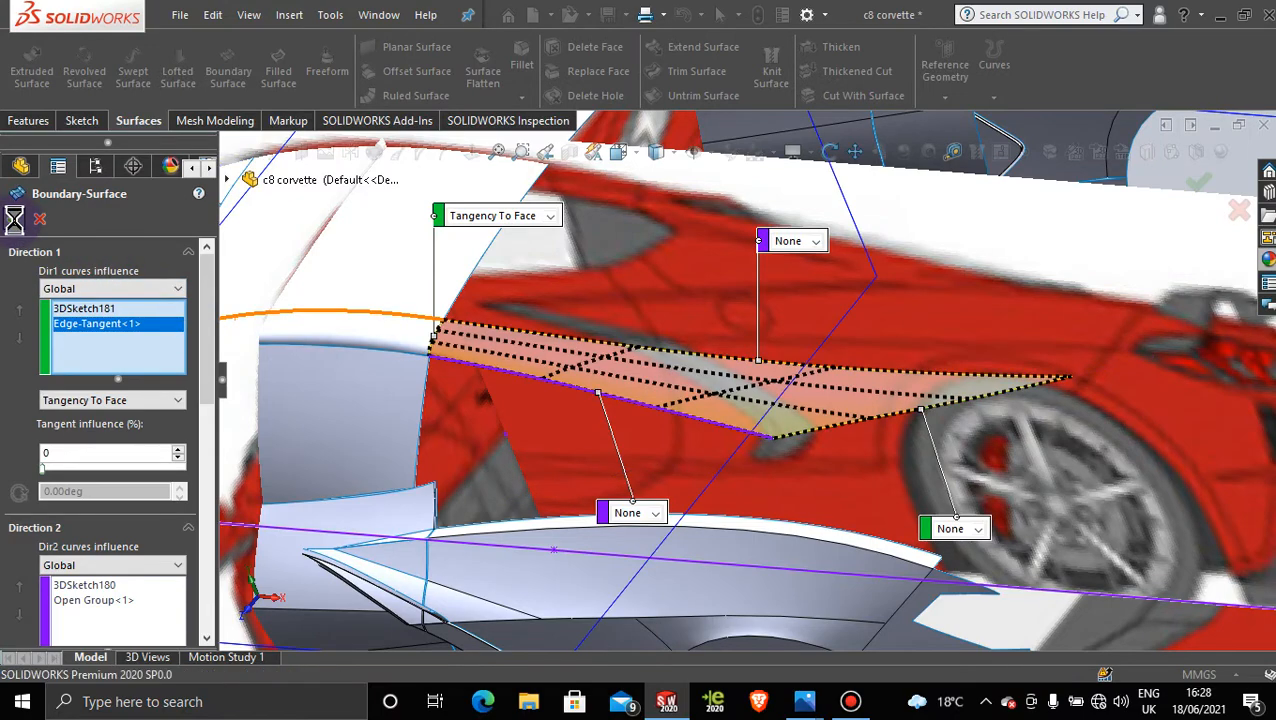
{"action": "left_click", "coordinate": [850, 701]}
{"action": "left_click", "coordinate": [965, 207]}
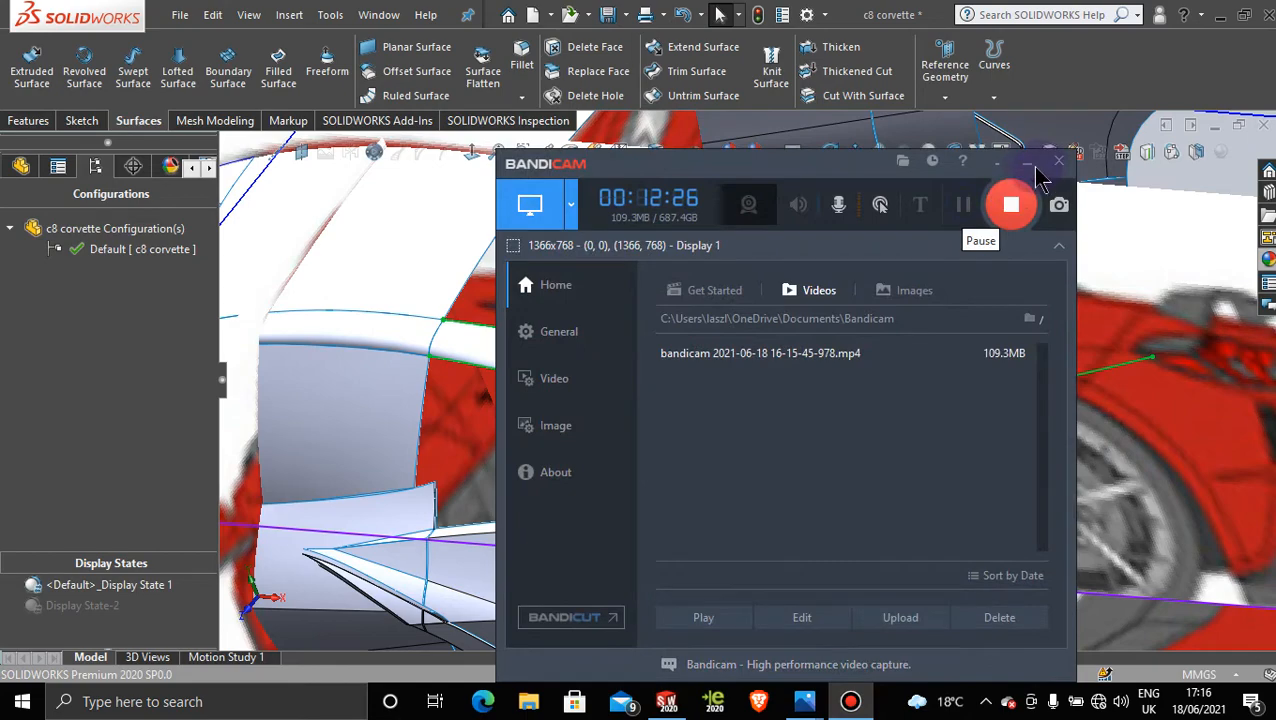
{"action": "left_click", "coordinate": [1027, 163]}
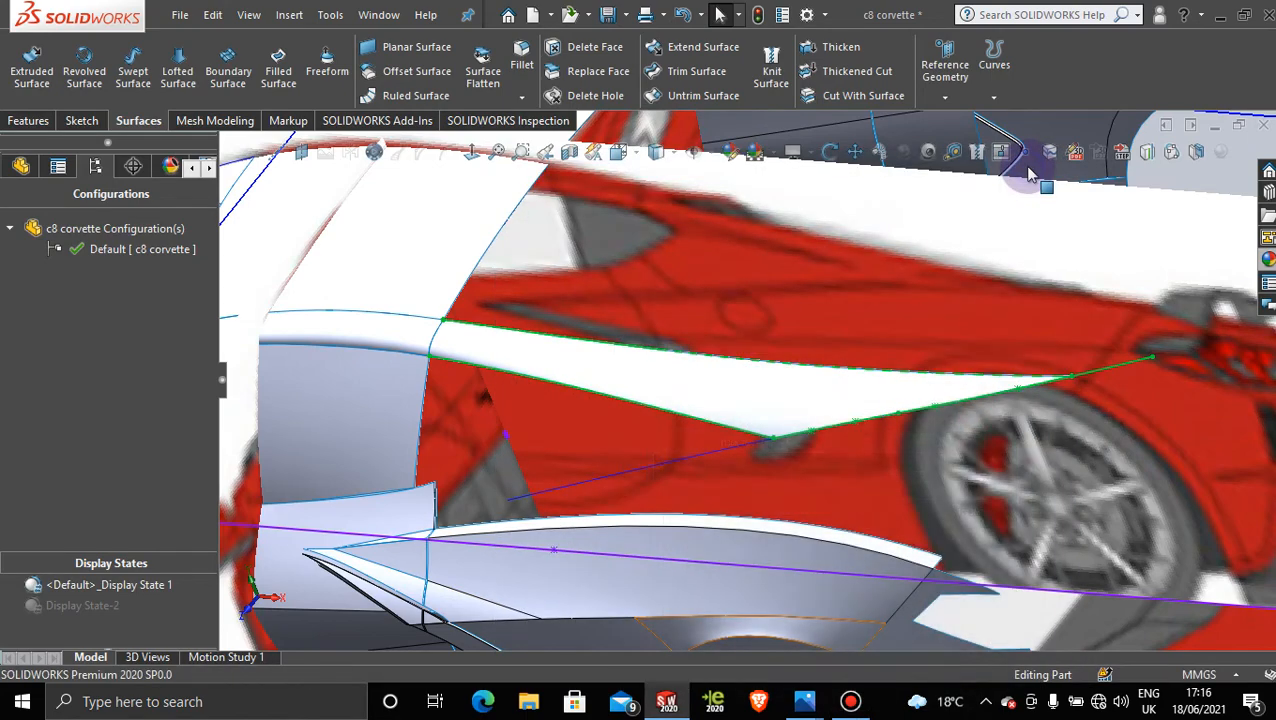
{"action": "left_click", "coordinate": [861, 695]}
{"action": "left_click", "coordinate": [859, 697]}
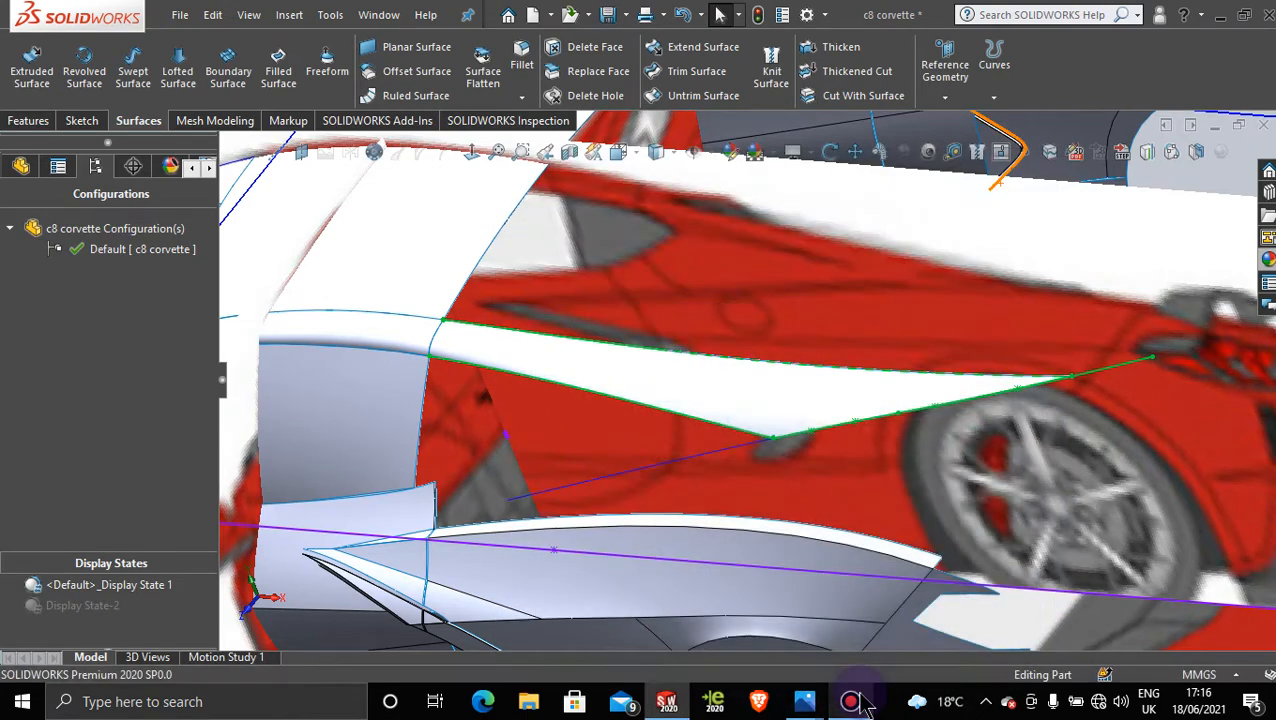
Step: Examine the new rear deck surface against the reference photos from the Top view, the Front view and oblique angles
{"action": "mouse_move", "coordinate": [764, 490]}
{"action": "middle_mouse_down"}
{"action": "mouse_move", "coordinate": [749, 539]}
{"action": "mouse_move", "coordinate": [760, 513]}
{"action": "middle_mouse_up"}
{"action": "scroll", "coordinate": [794, 470], "scroll_direction": "up", "scroll_amount": 3}
{"action": "key", "text": "space"}
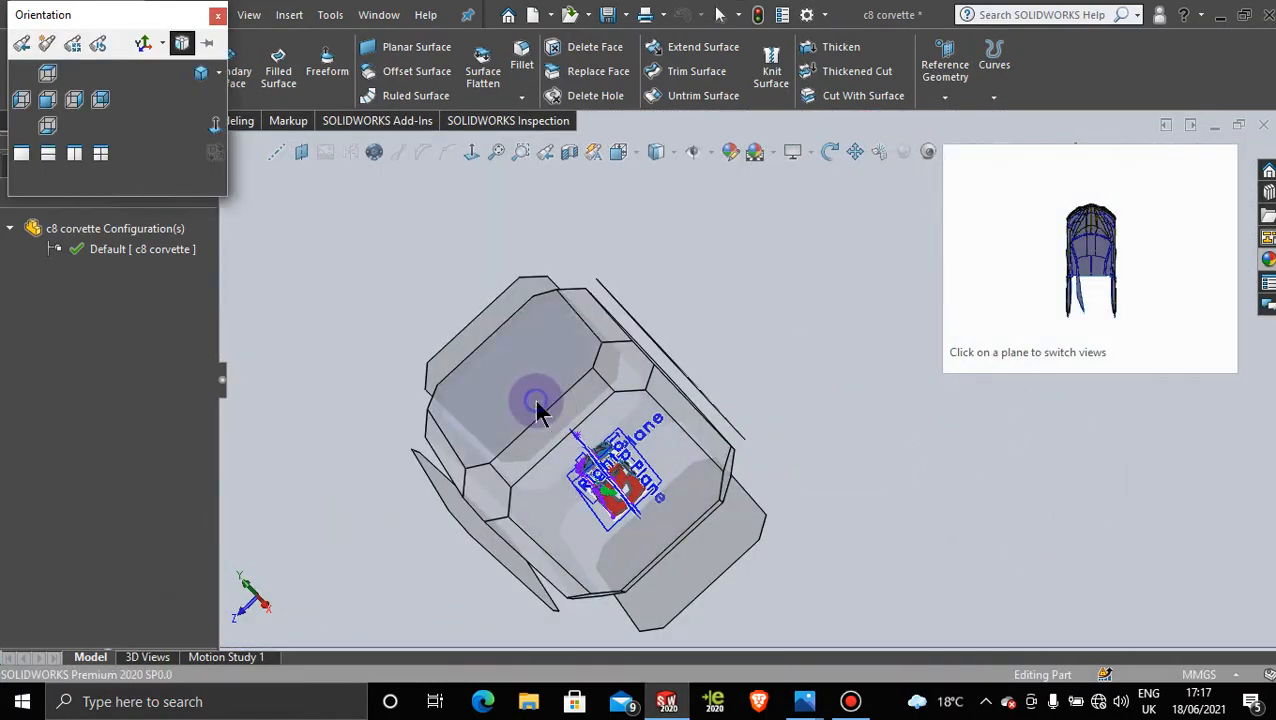
{"action": "left_click", "coordinate": [534, 400]}
{"action": "scroll", "coordinate": [690, 475], "scroll_direction": "down", "scroll_amount": 3}
{"action": "scroll", "coordinate": [729, 497], "scroll_direction": "down", "scroll_amount": 2}
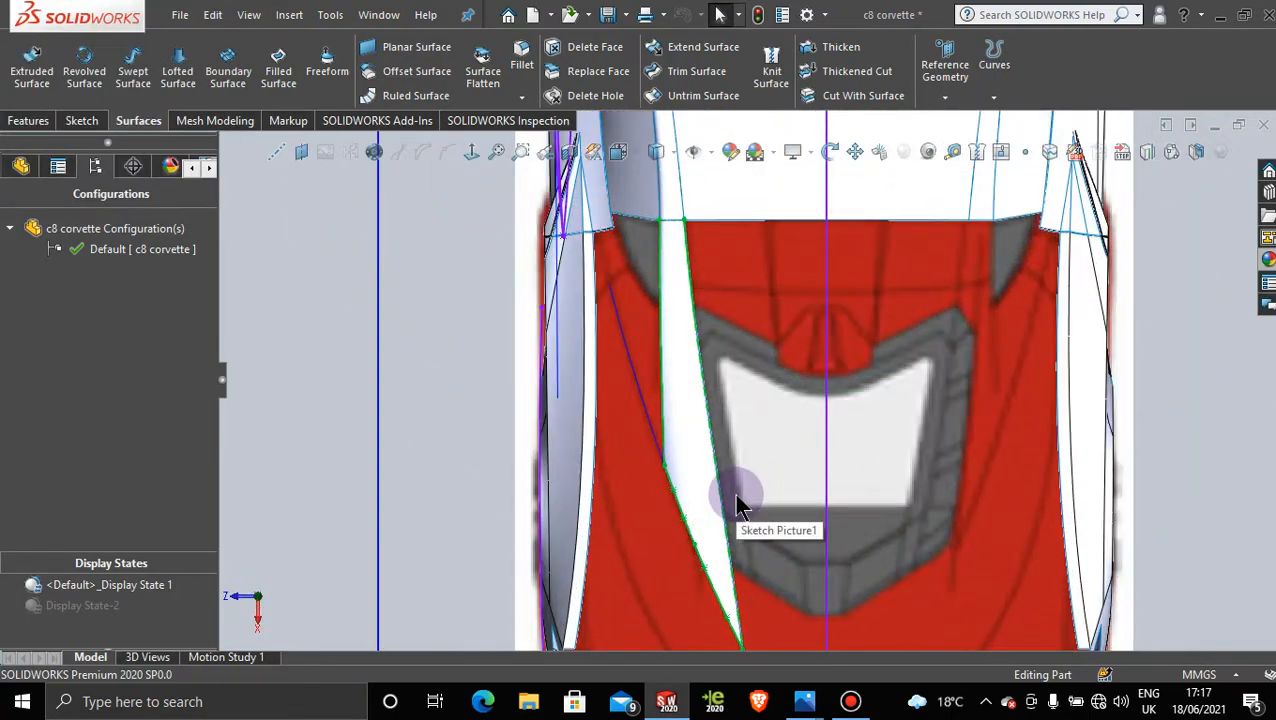
{"action": "middle_click_drag", "start_coordinate": [709, 518], "coordinate": [854, 364]}
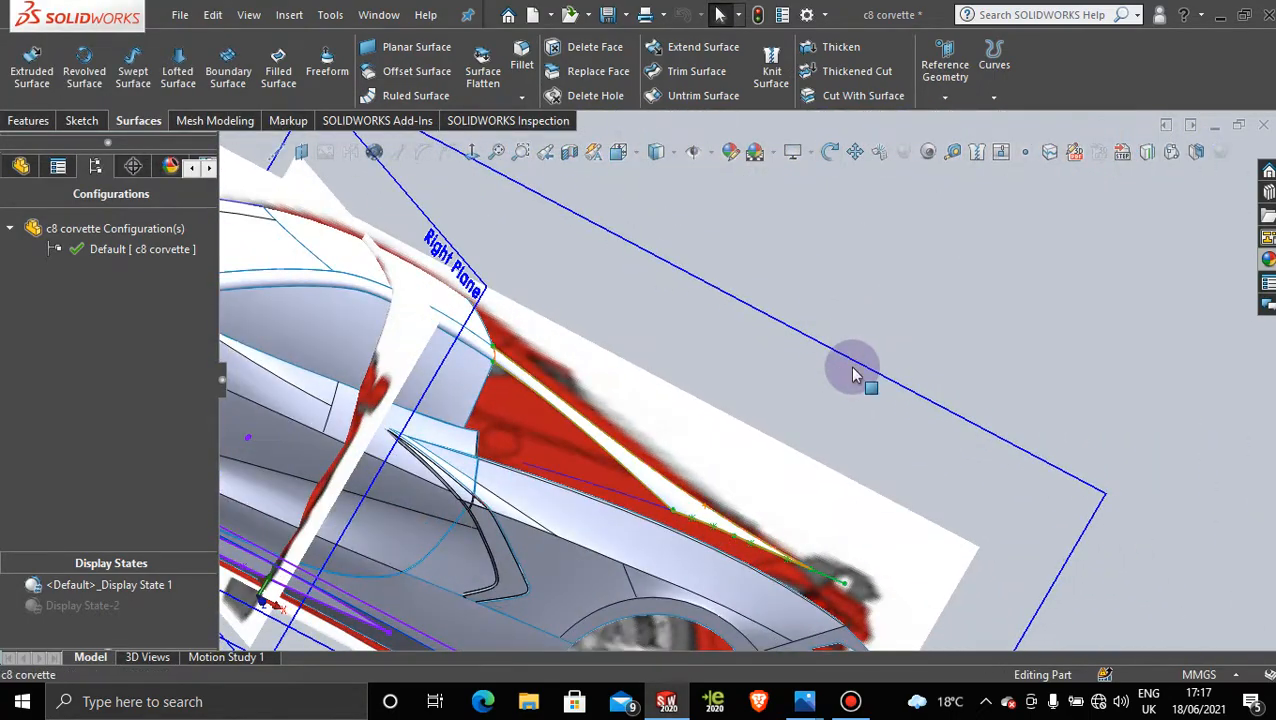
{"action": "key", "text": "space"}
{"action": "left_click", "coordinate": [632, 421]}
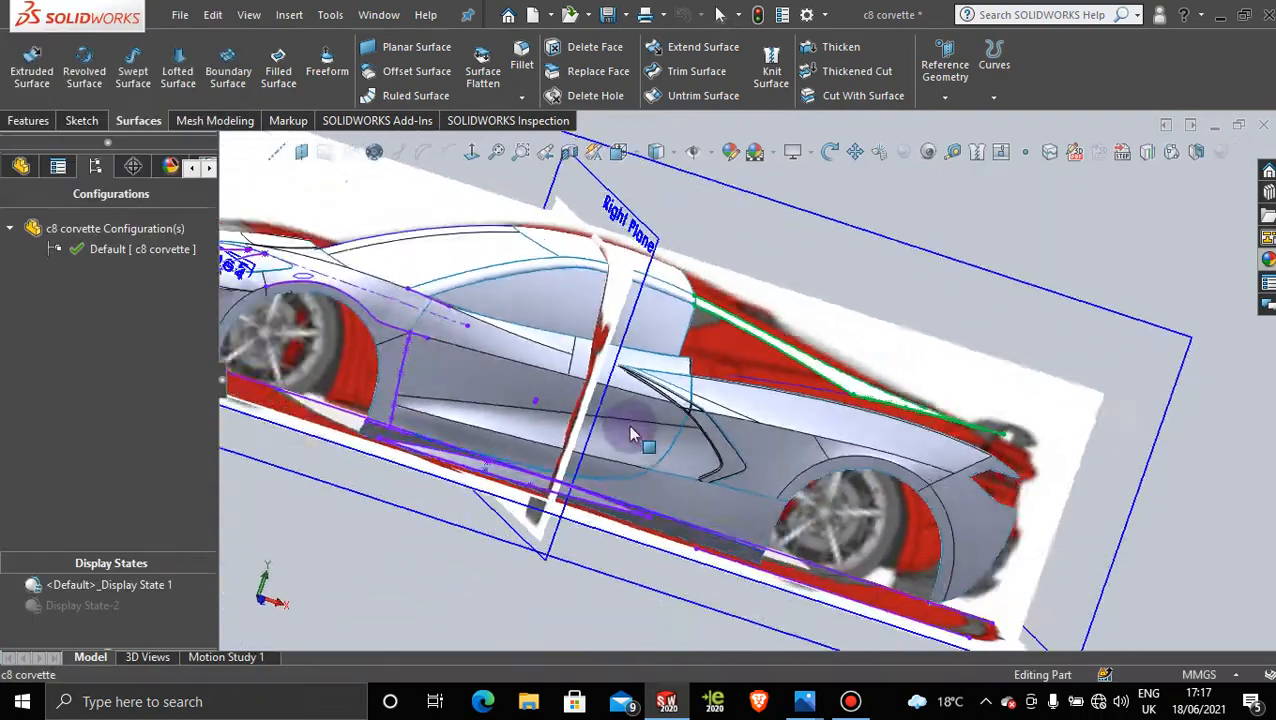
{"action": "scroll", "coordinate": [797, 462], "scroll_direction": "down", "scroll_amount": 5}
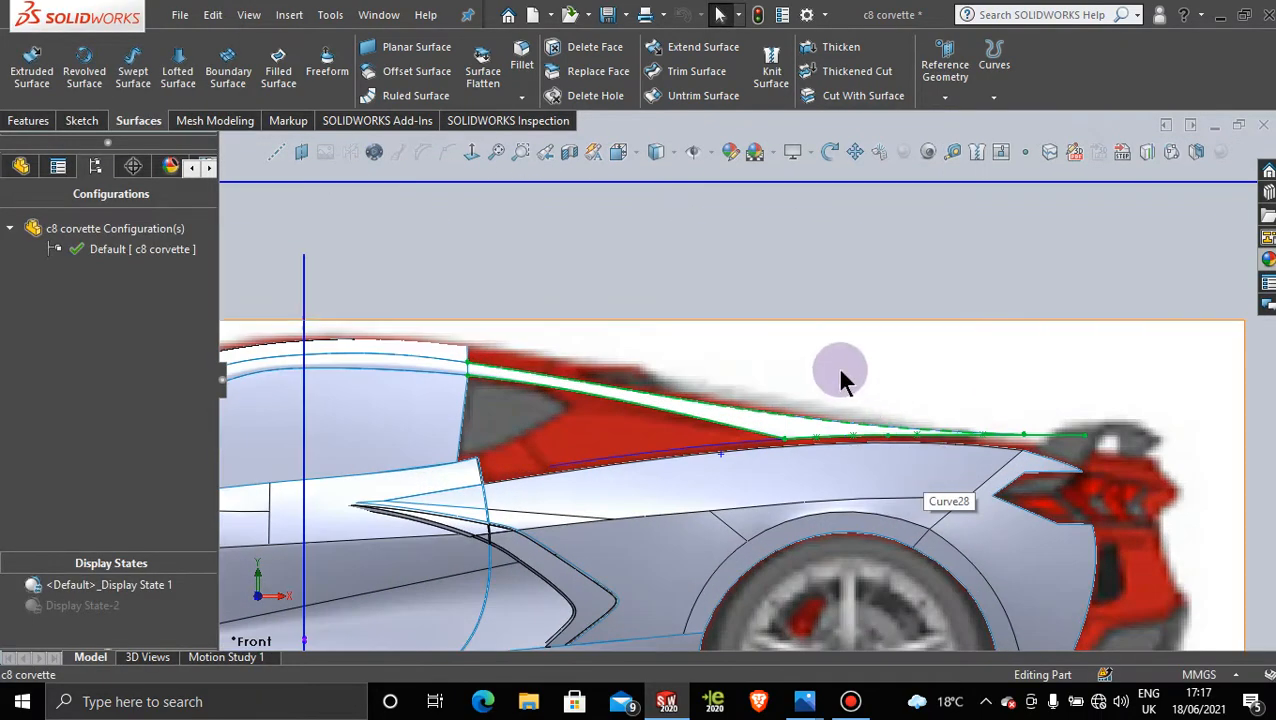
{"action": "mouse_move", "coordinate": [783, 407]}
{"action": "middle_mouse_down"}
{"action": "mouse_move", "coordinate": [684, 386]}
{"action": "mouse_move", "coordinate": [680, 465]}
{"action": "mouse_move", "coordinate": [706, 490]}
{"action": "mouse_move", "coordinate": [703, 507]}
{"action": "middle_mouse_up"}
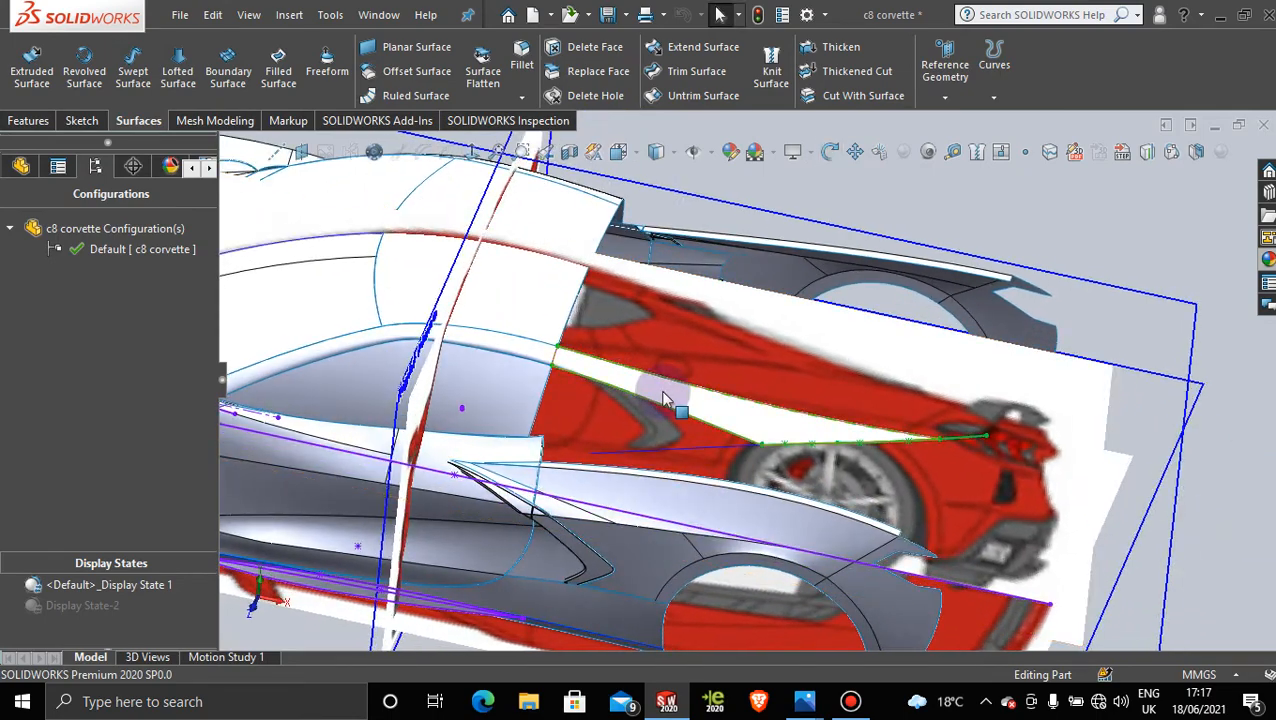
{"action": "scroll", "coordinate": [660, 420], "scroll_direction": "down", "scroll_amount": 3}
{"action": "scroll", "coordinate": [648, 442], "scroll_direction": "up", "scroll_amount": 5}
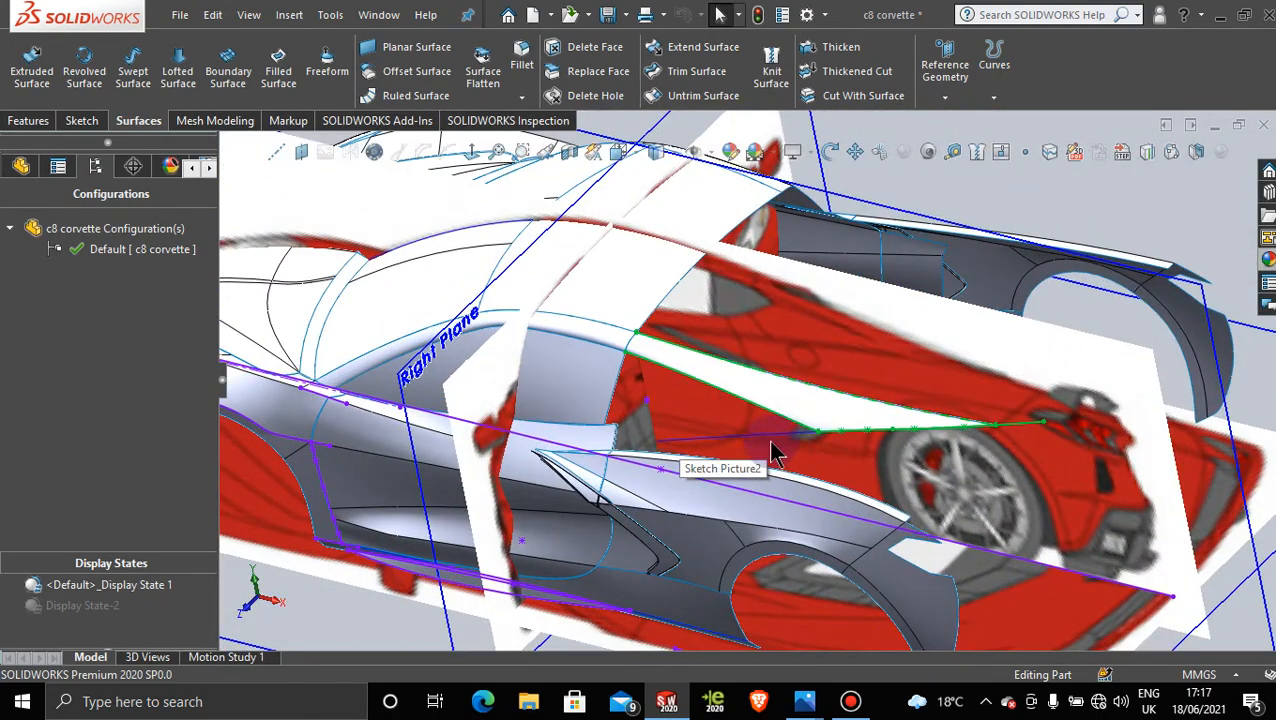
{"action": "middle_click_drag", "start_coordinate": [775, 455], "coordinate": [797, 379]}
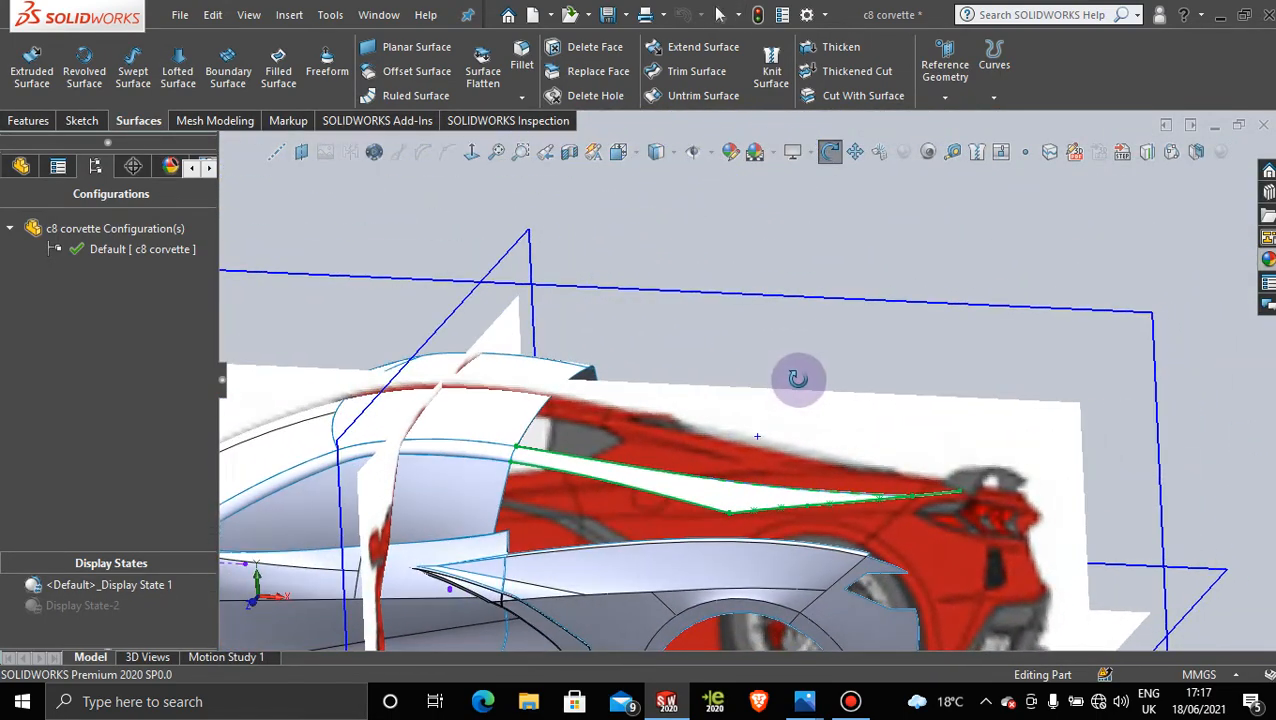
{"action": "left_click", "coordinate": [988, 304]}
{"action": "left_click", "coordinate": [909, 238]}
{"action": "scroll", "coordinate": [906, 240], "scroll_direction": "up", "scroll_amount": 5}
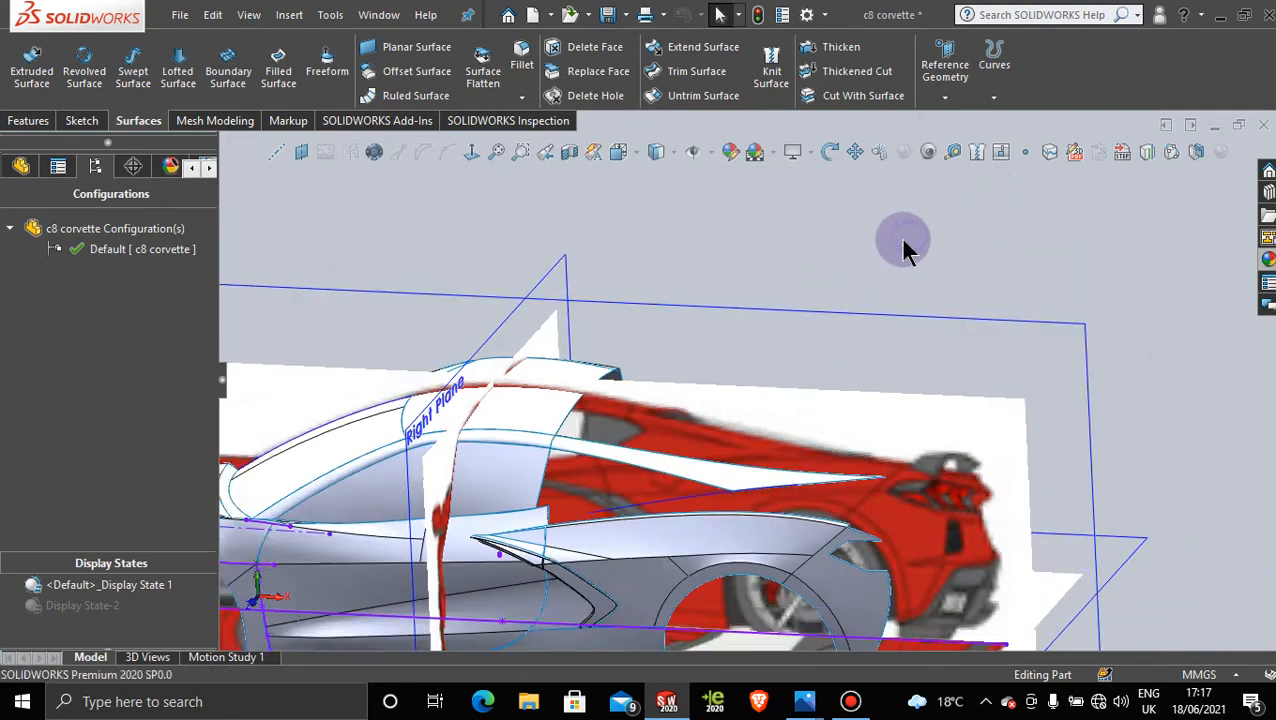
{"action": "scroll", "coordinate": [868, 257], "scroll_direction": "down", "scroll_amount": 3}
Step: Start a new sketch on the Front Plane, viewed normal to the plane
{"action": "left_click", "coordinate": [797, 447]}
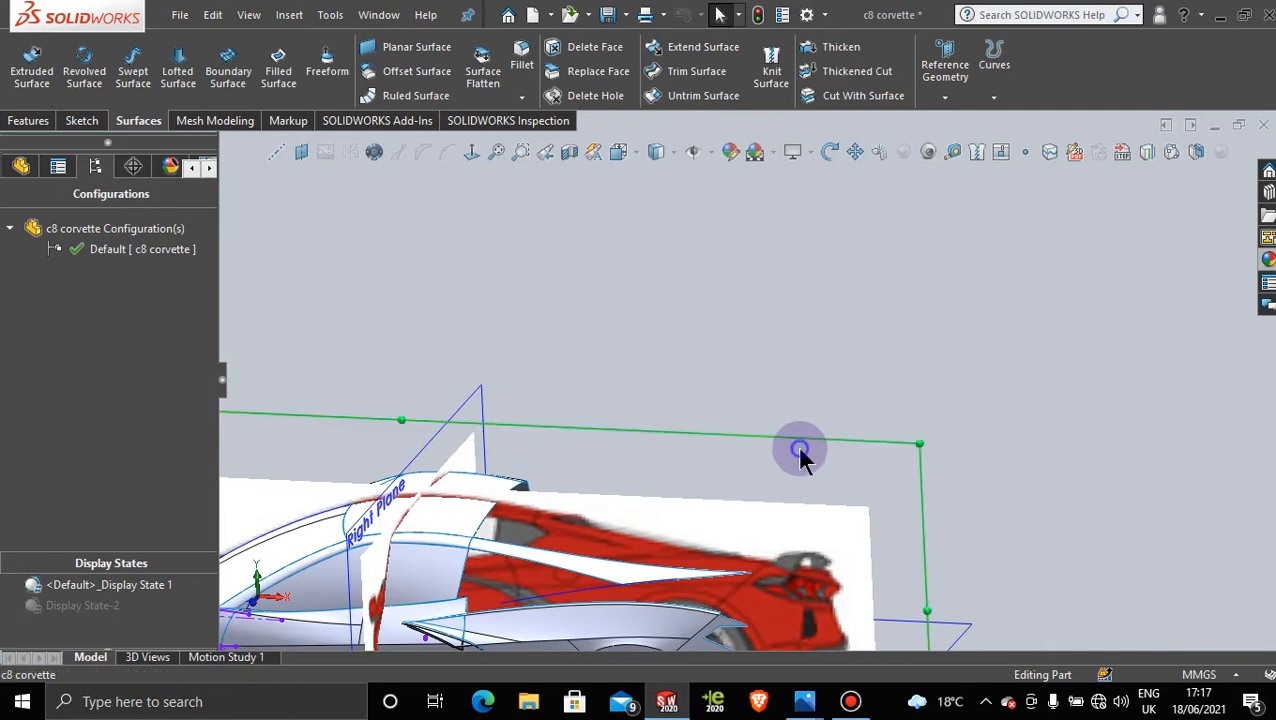
{"action": "left_click", "coordinate": [874, 391]}
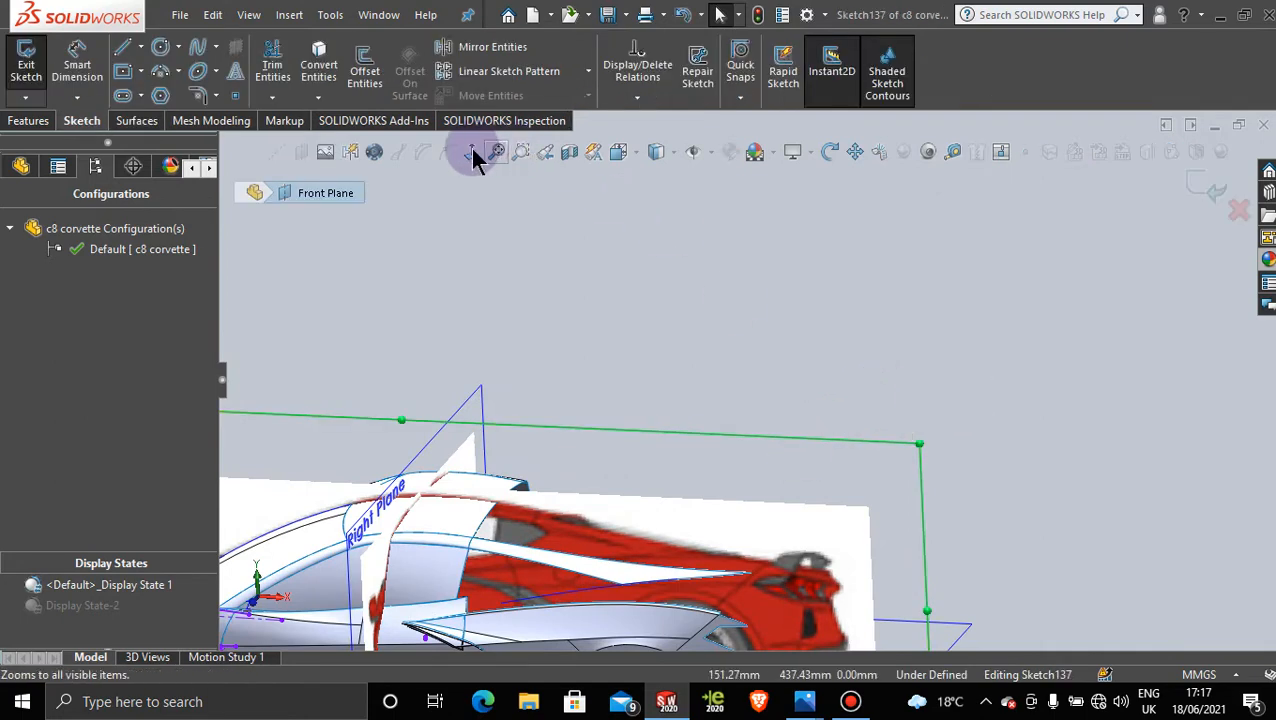
{"action": "left_click", "coordinate": [851, 702]}
{"action": "left_click", "coordinate": [851, 702]}
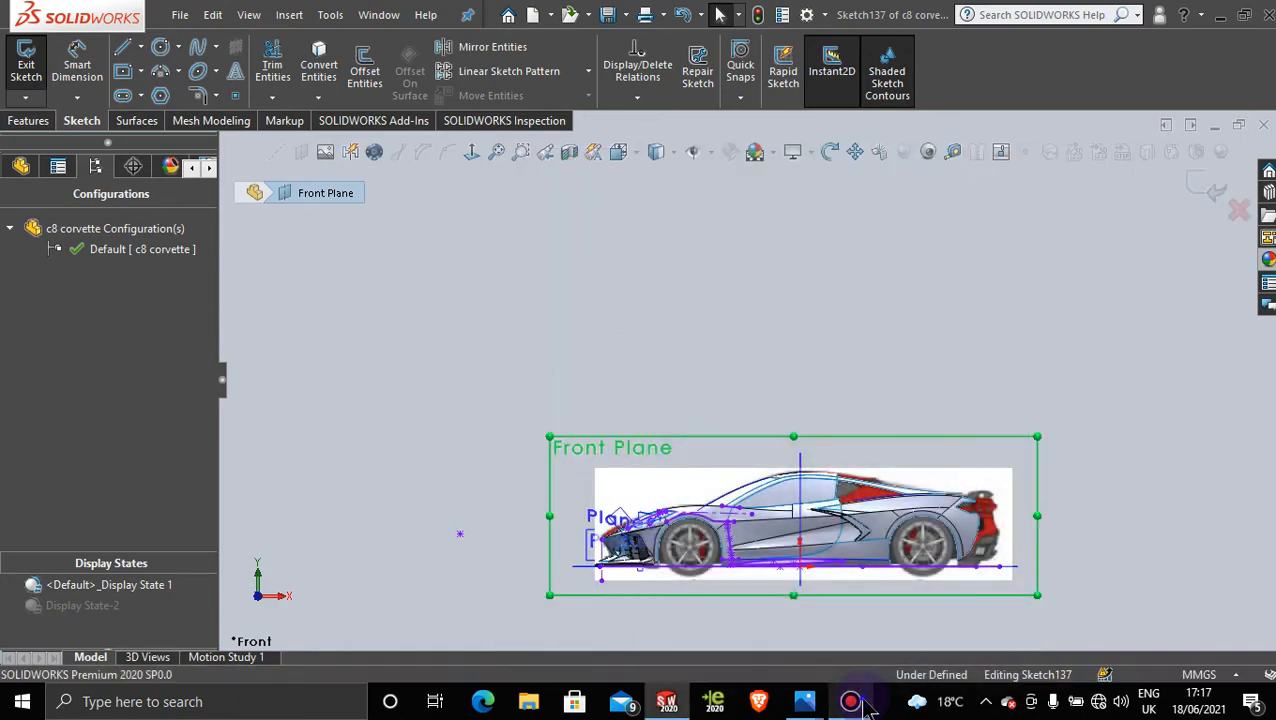
{"action": "left_click", "coordinate": [851, 702]}
{"action": "left_click", "coordinate": [851, 702]}
Step: Draw a horizontal construction line about 417 mm long from the side window's rear tip to behind the car, and exit the sketch
{"action": "scroll", "coordinate": [860, 480], "scroll_direction": "down", "scroll_amount": 8}
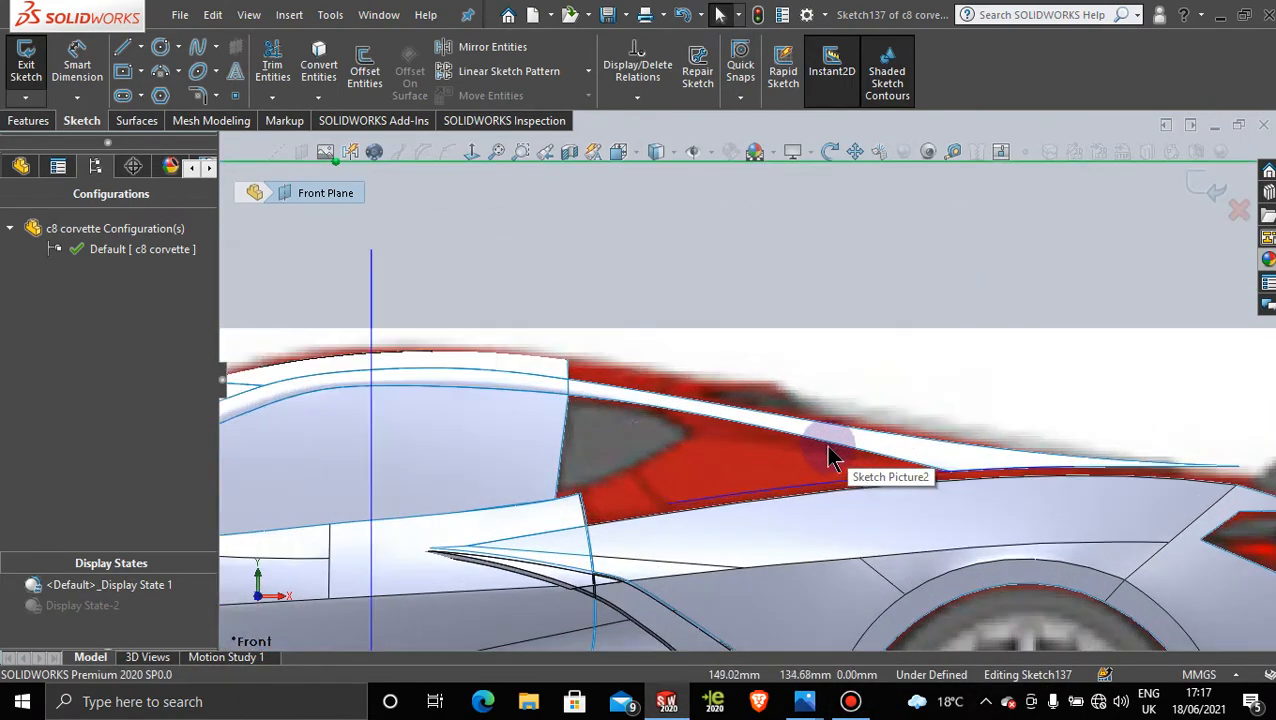
{"action": "left_click", "coordinate": [140, 47]}
{"action": "left_click", "coordinate": [170, 97]}
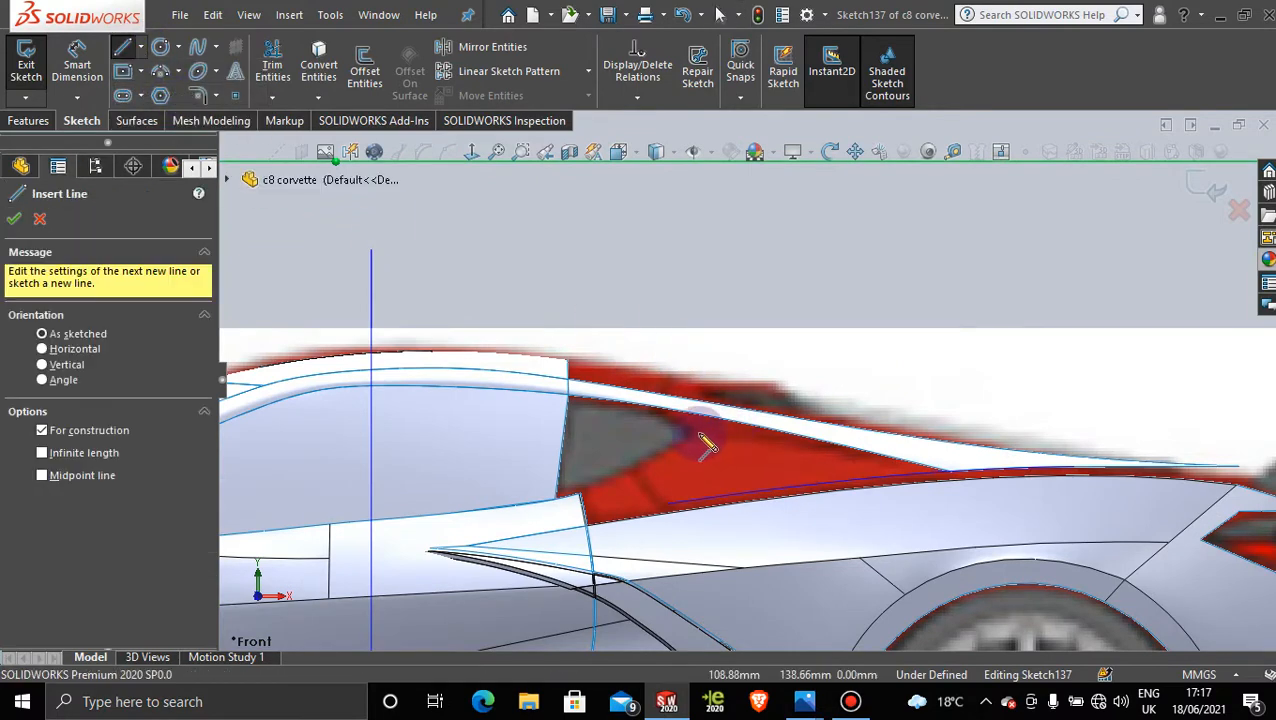
{"action": "scroll", "coordinate": [712, 430], "scroll_direction": "down", "scroll_amount": 4}
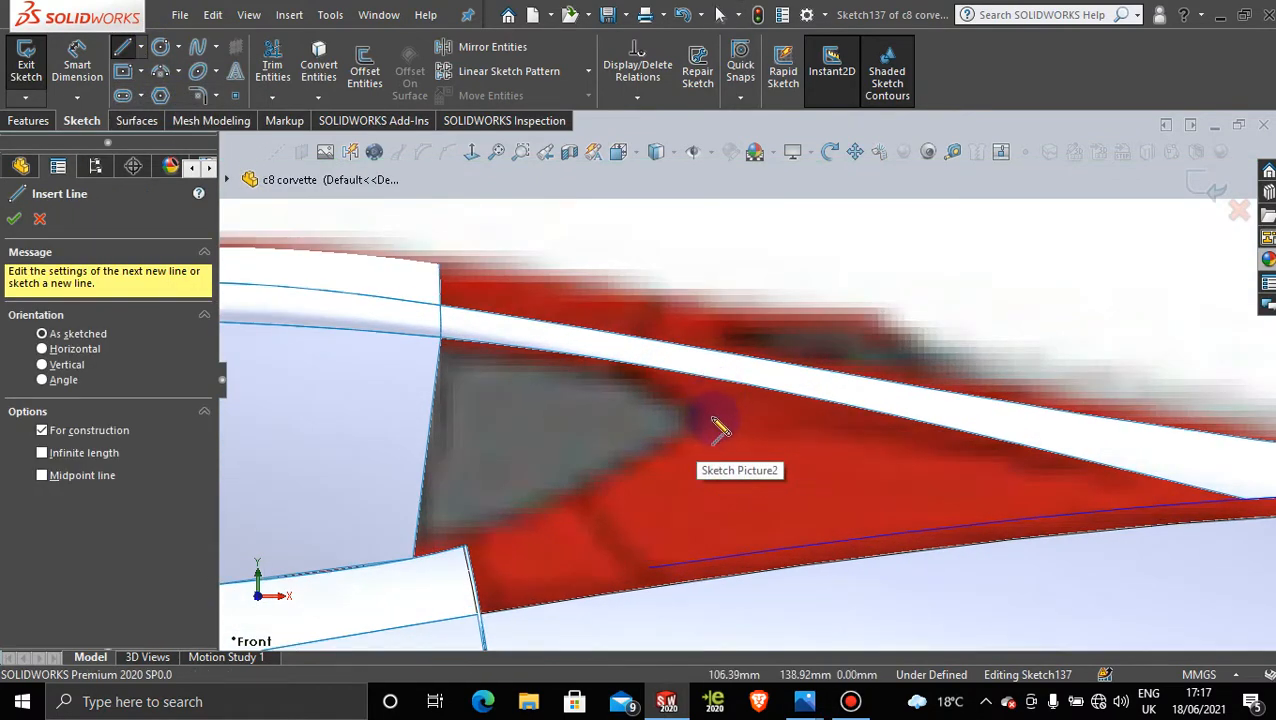
{"action": "left_click", "coordinate": [714, 424]}
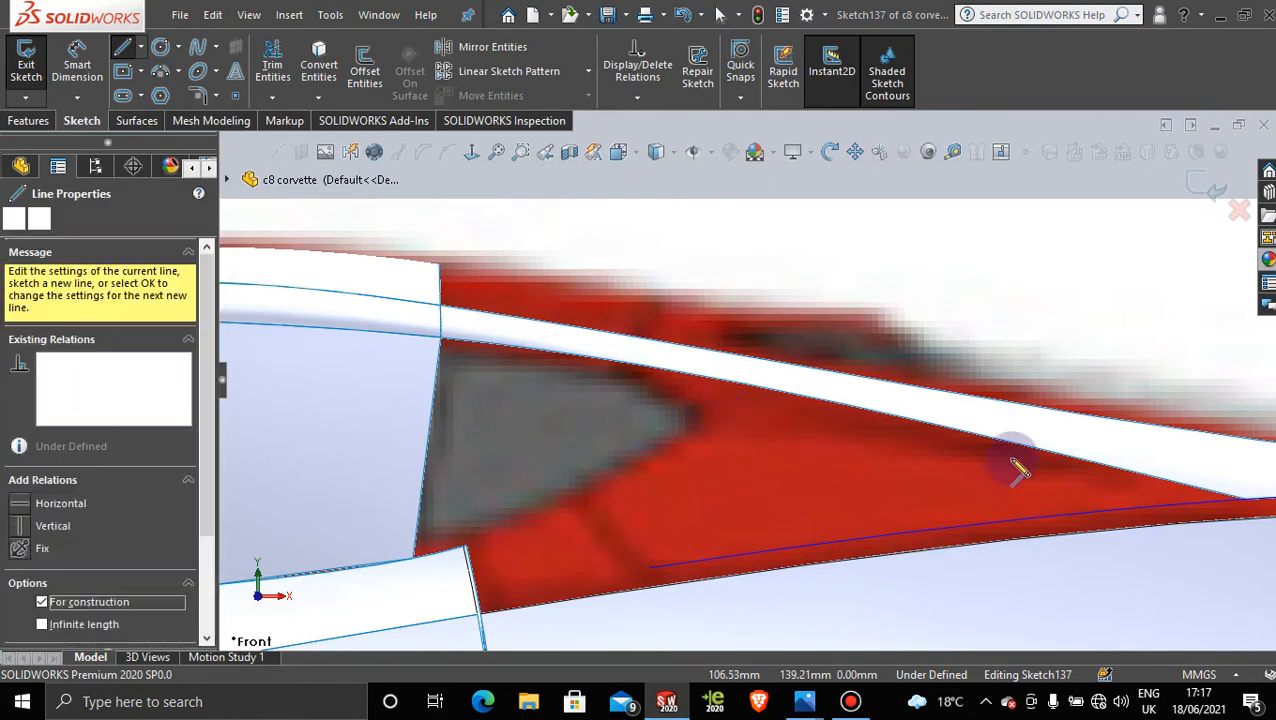
{"action": "scroll", "coordinate": [1011, 464], "scroll_direction": "up", "scroll_amount": 6}
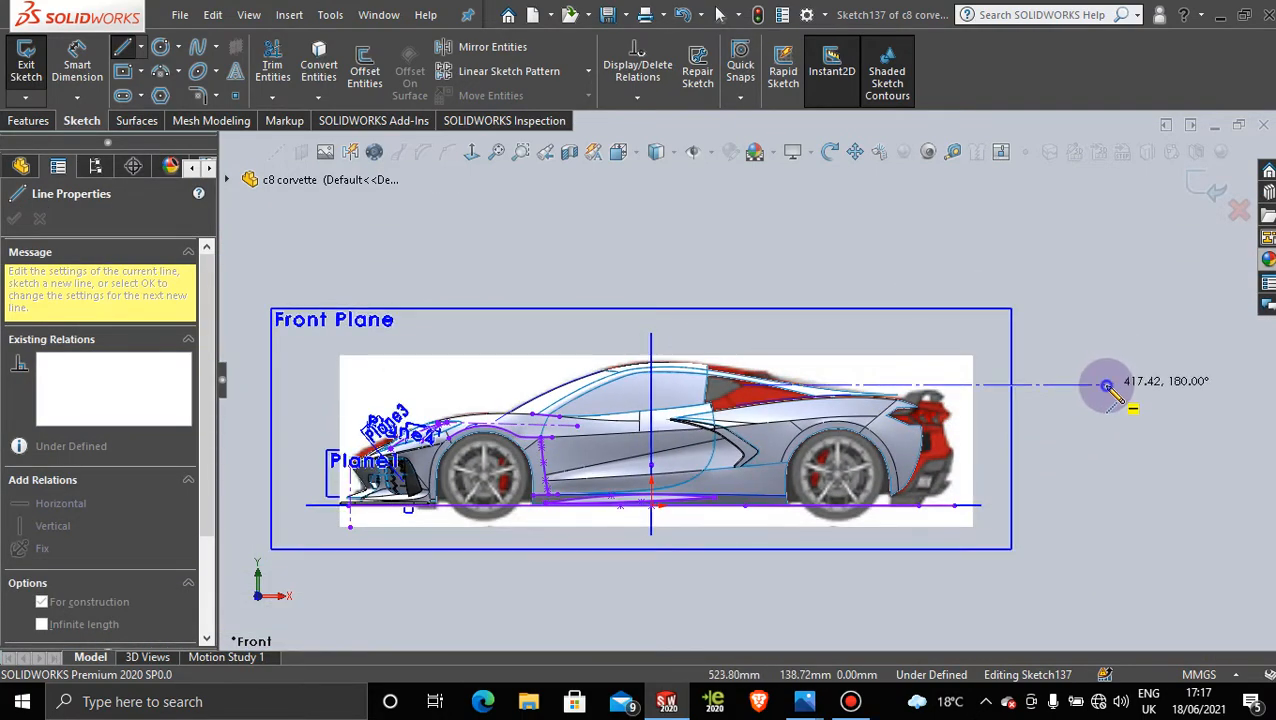
{"action": "left_click", "coordinate": [1106, 386]}
{"action": "key", "text": "Escape"}
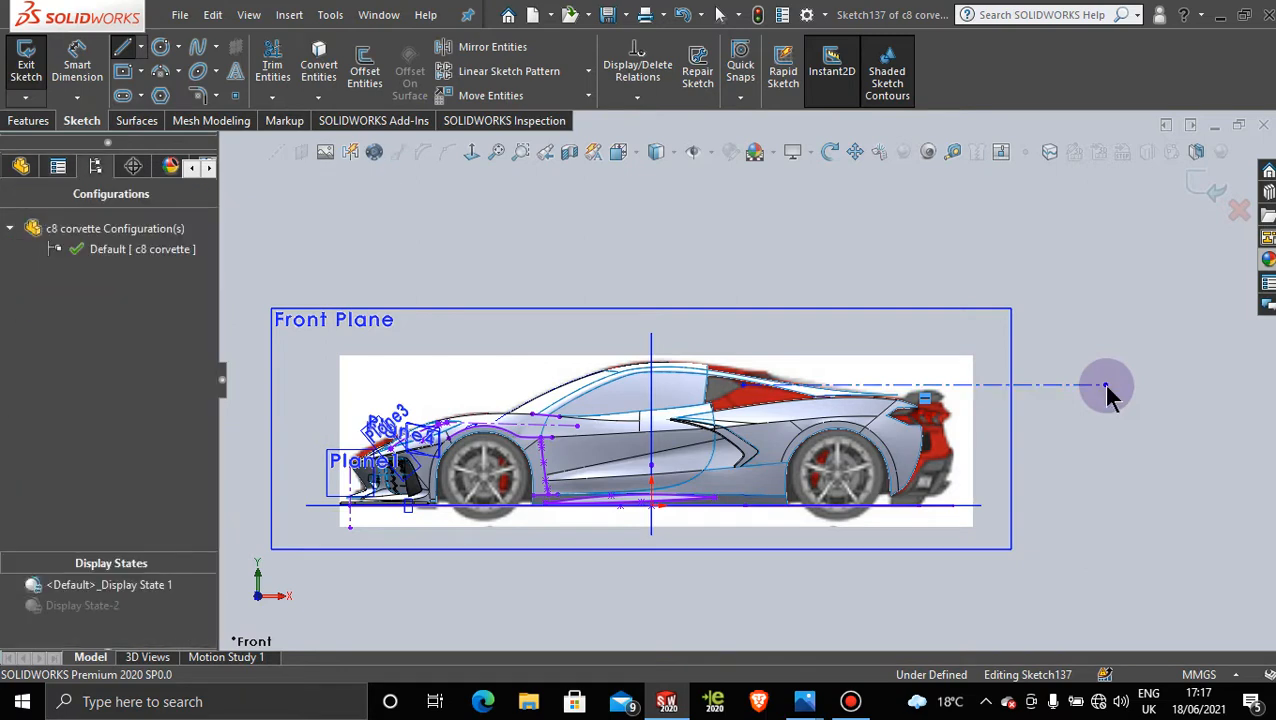
{"action": "scroll", "coordinate": [883, 356], "scroll_direction": "down", "scroll_amount": 3}
{"action": "scroll", "coordinate": [697, 205], "scroll_direction": "down", "scroll_amount": 1}
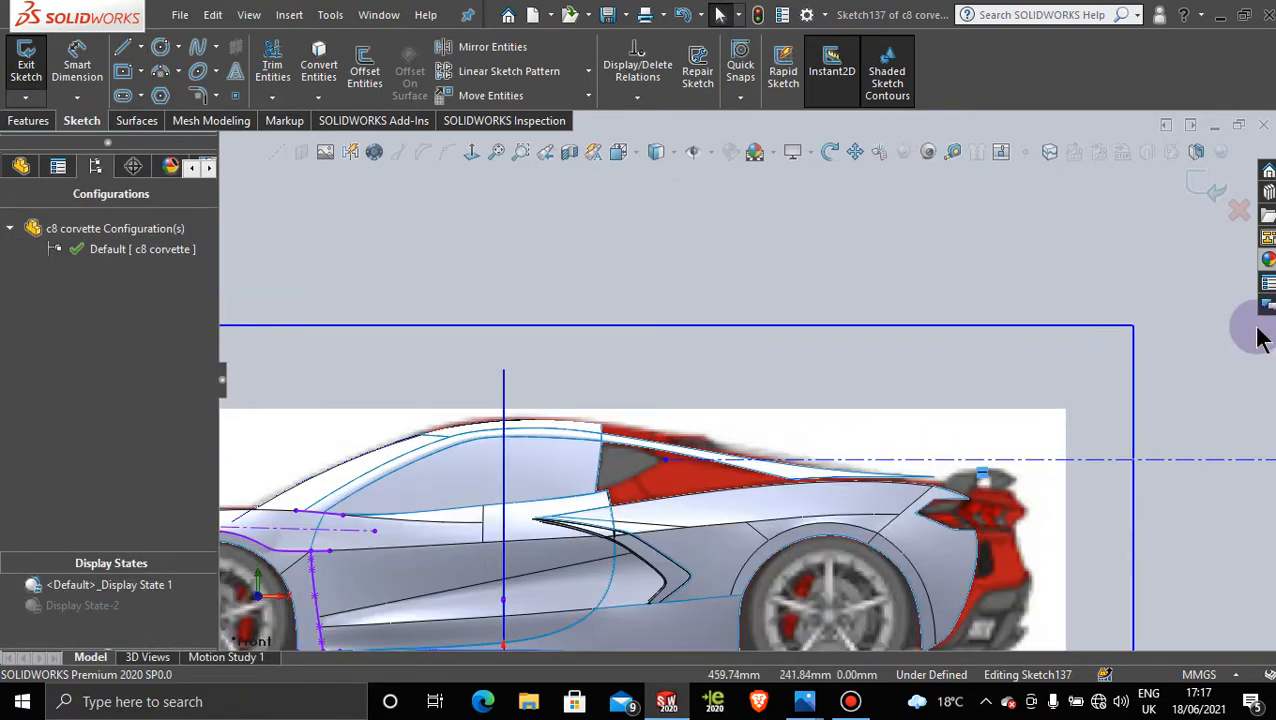
{"action": "left_click", "coordinate": [1203, 184]}
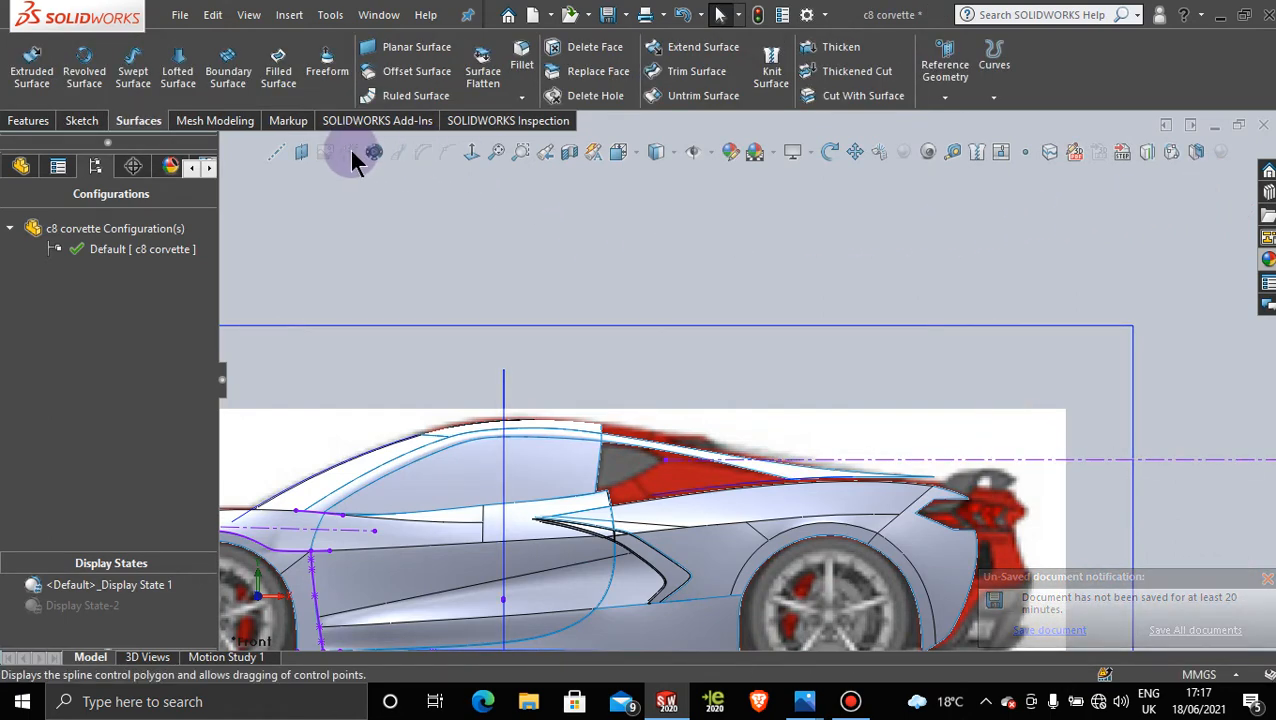
Step: Create a reference plane perpendicular to the construction line through its front endpoint at the side window's rear tip
{"action": "left_click", "coordinate": [300, 152]}
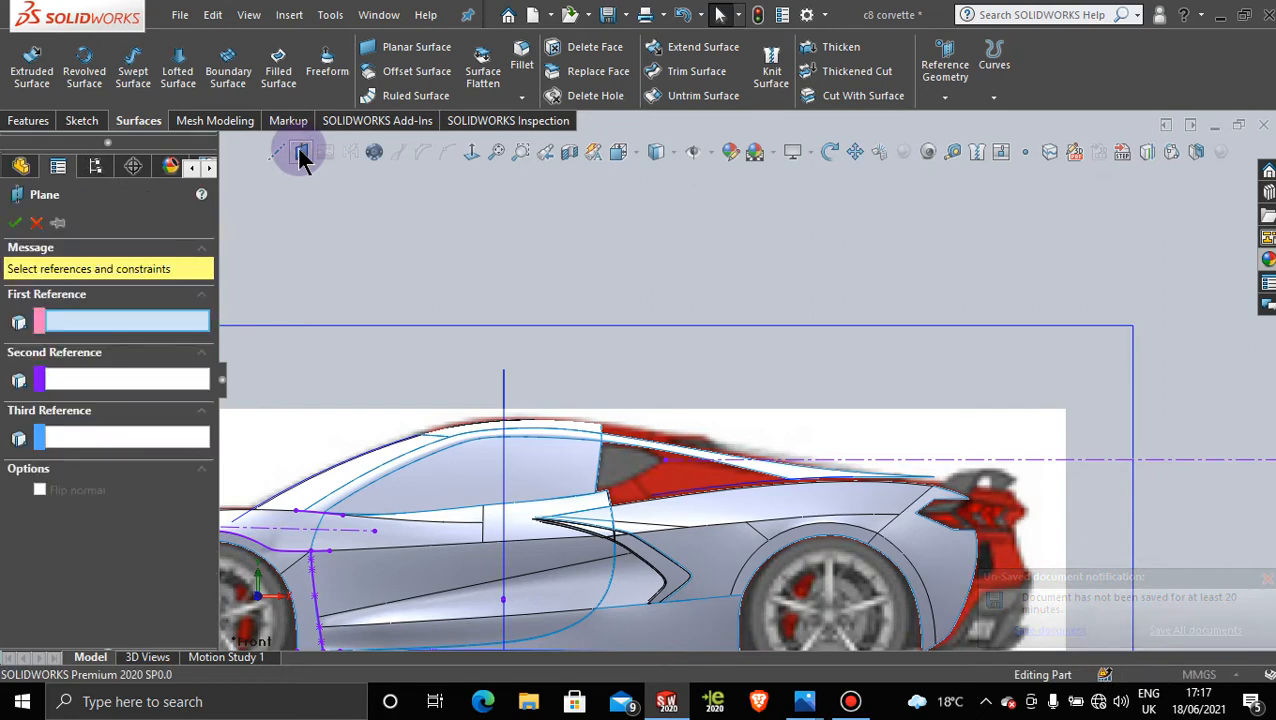
{"action": "left_click", "coordinate": [1175, 466]}
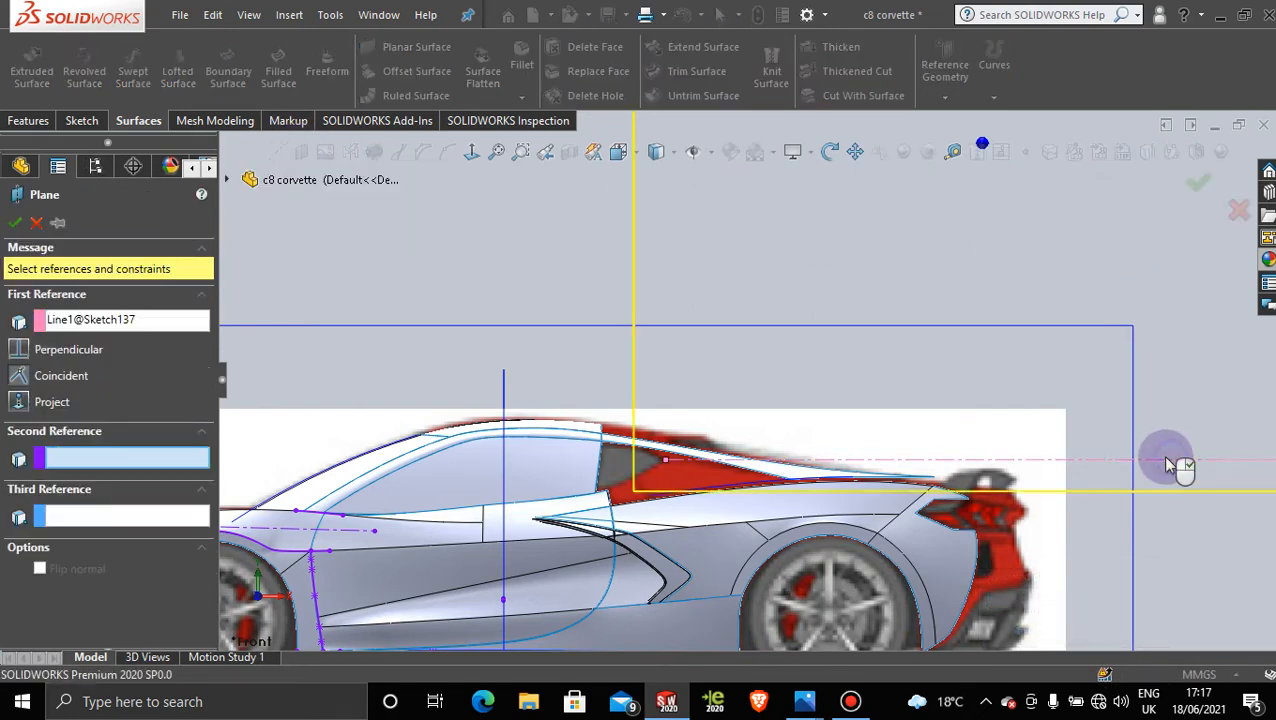
{"action": "left_click", "coordinate": [666, 463]}
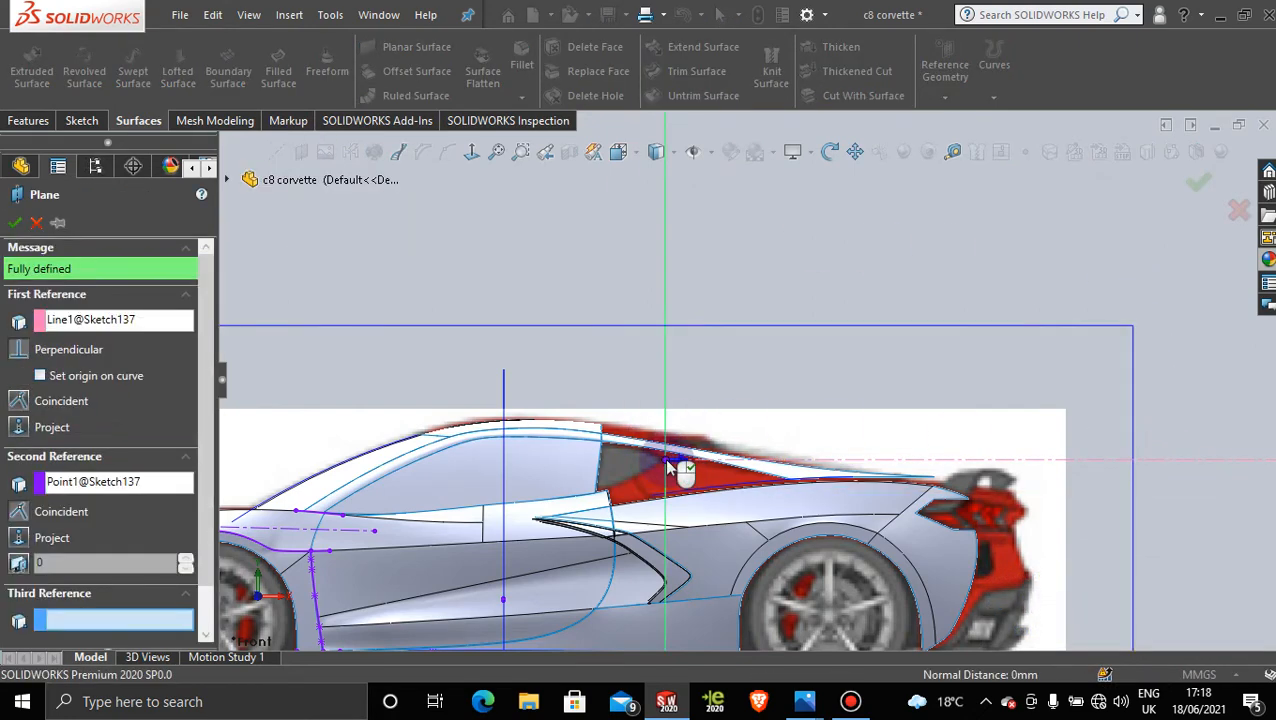
{"action": "left_click", "coordinate": [14, 229]}
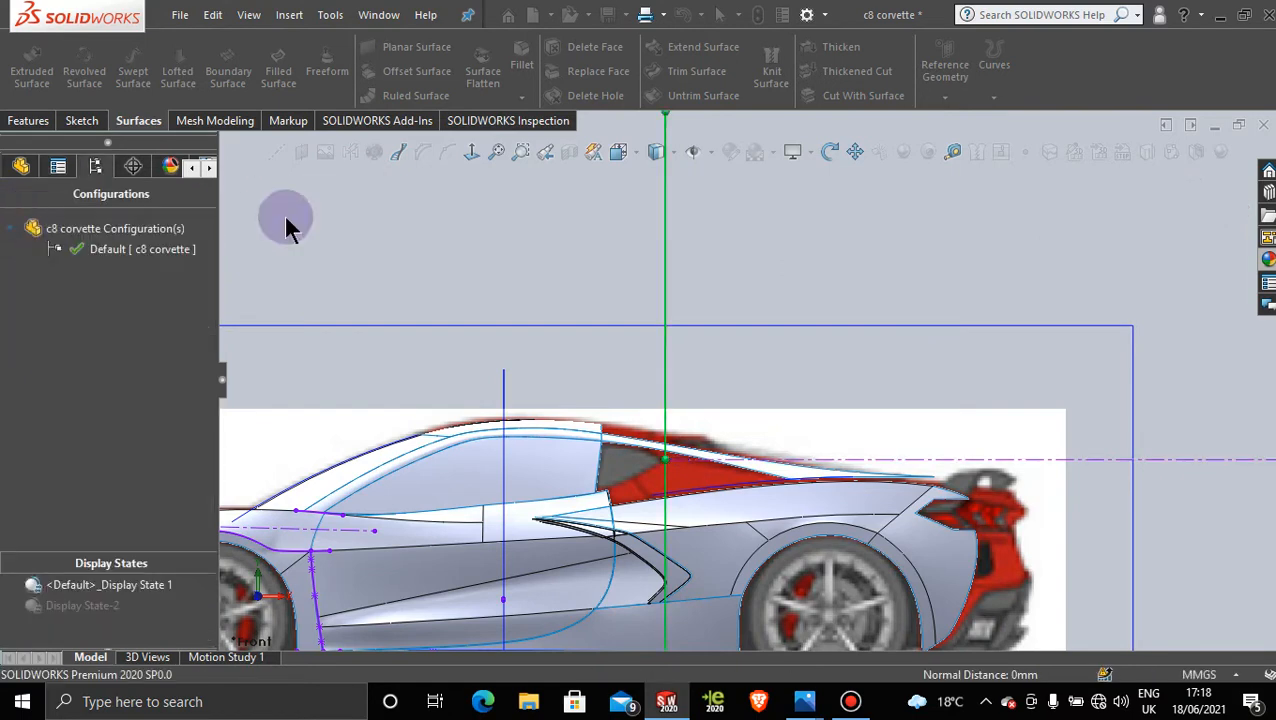
Step: Start a new sketch on the reference plane at the side window's rear tip, viewed normal to the plane
{"action": "scroll", "coordinate": [917, 269], "scroll_direction": "up", "scroll_amount": 5}
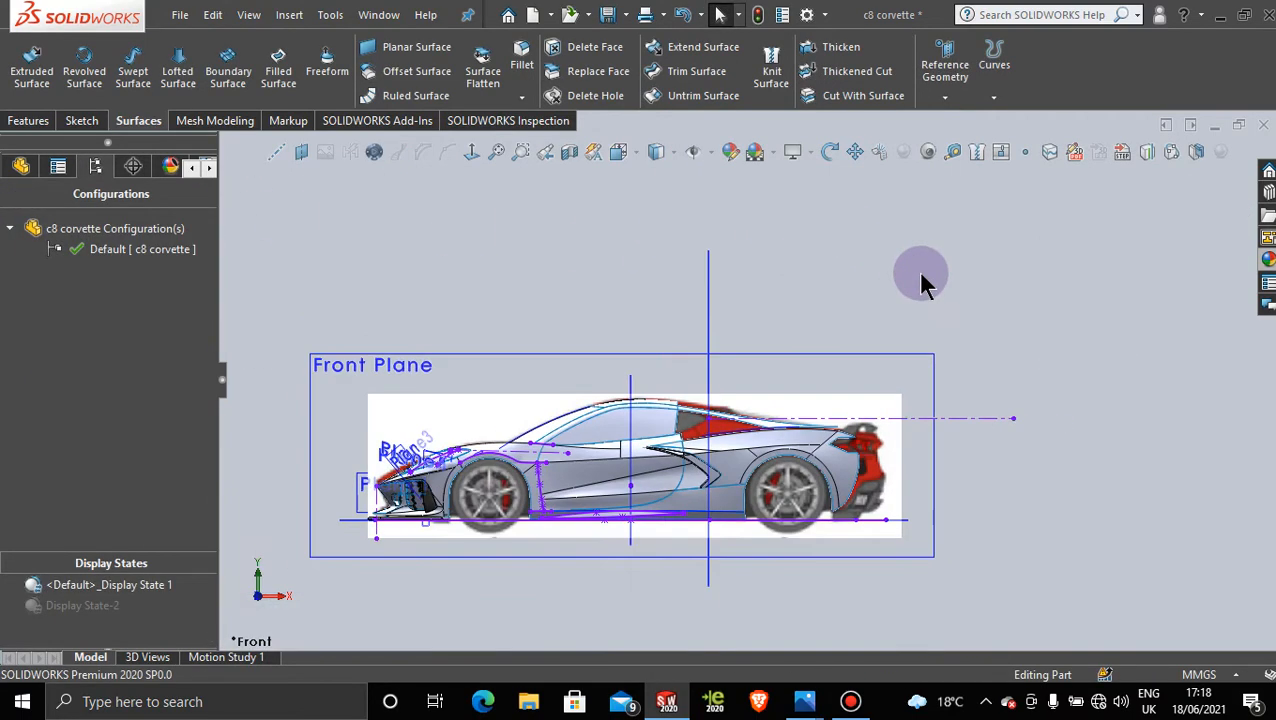
{"action": "middle_click_drag", "start_coordinate": [812, 256], "coordinate": [791, 305]}
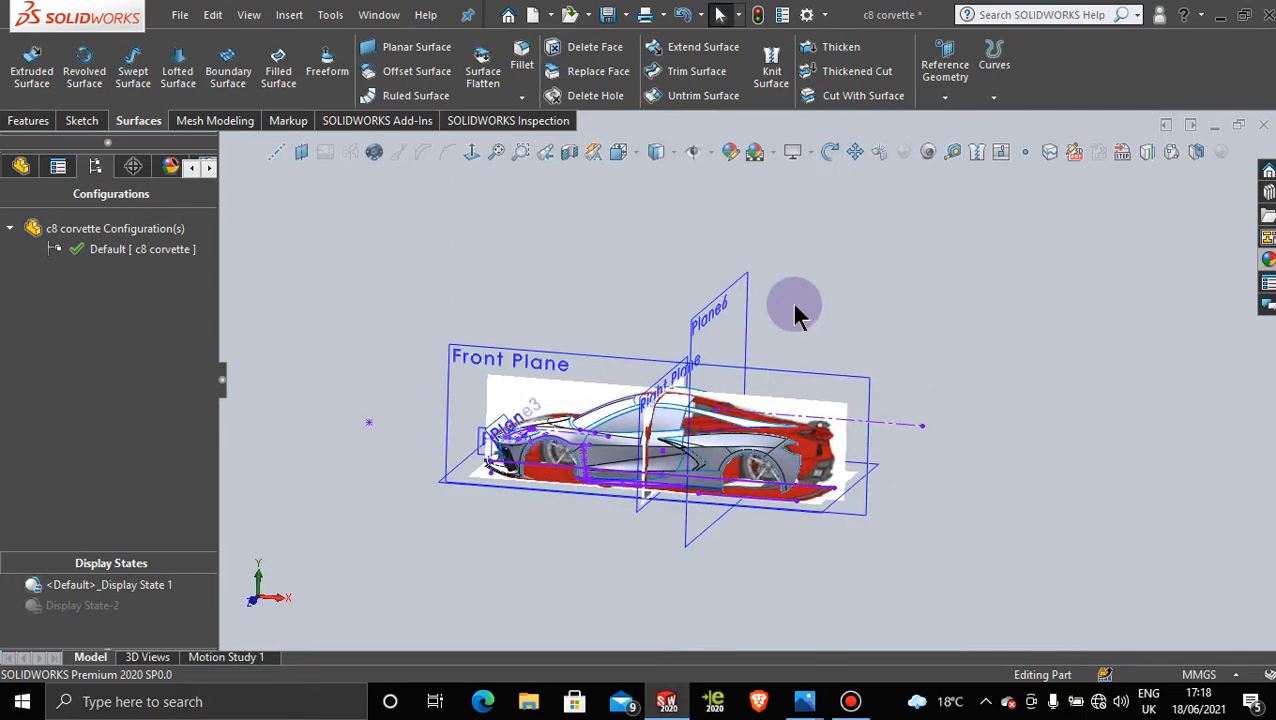
{"action": "scroll", "coordinate": [848, 340], "scroll_direction": "down", "scroll_amount": 2}
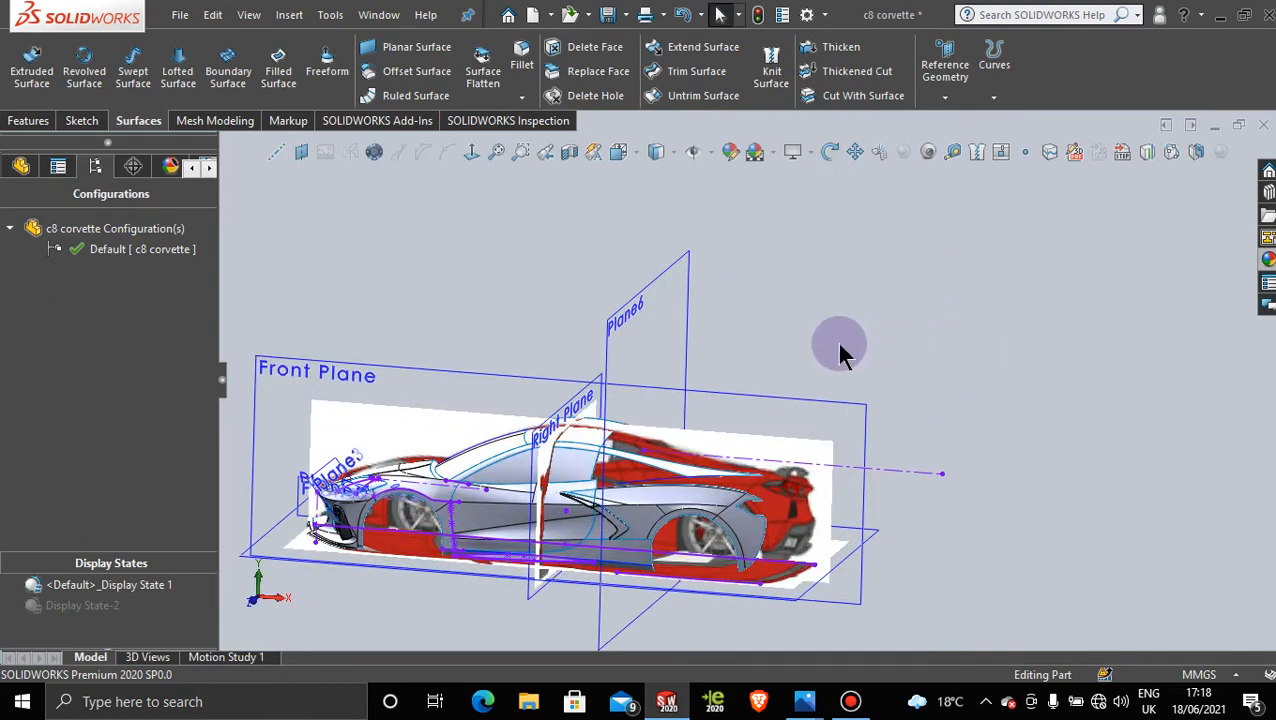
{"action": "scroll", "coordinate": [840, 350], "scroll_direction": "down", "scroll_amount": 1}
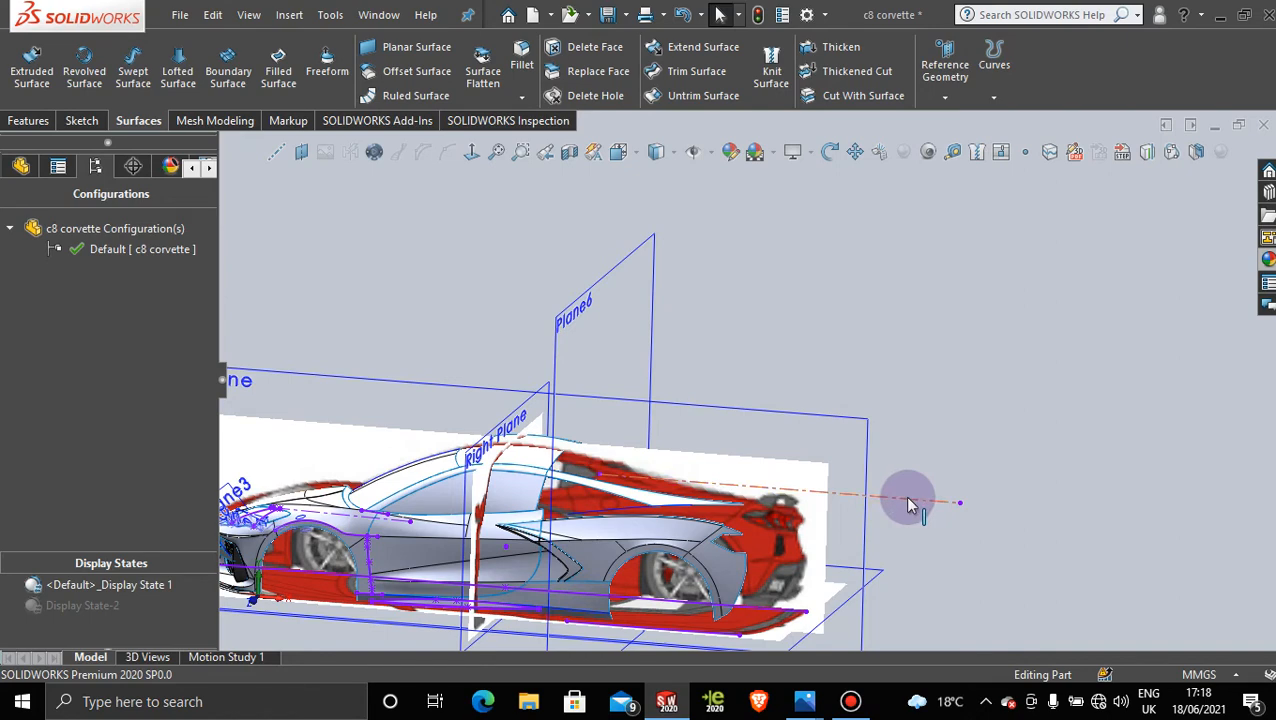
{"action": "scroll", "coordinate": [860, 385], "scroll_direction": "up", "scroll_amount": 2}
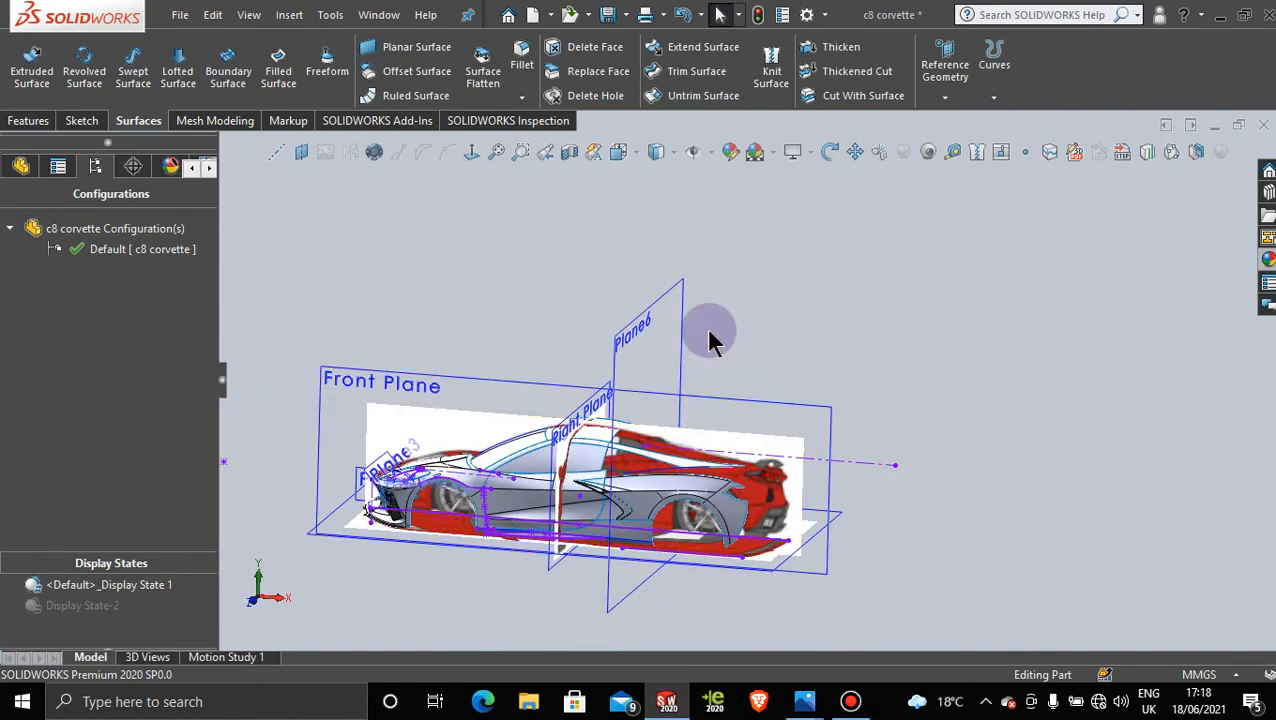
{"action": "left_click", "coordinate": [679, 315]}
{"action": "left_click", "coordinate": [742, 262]}
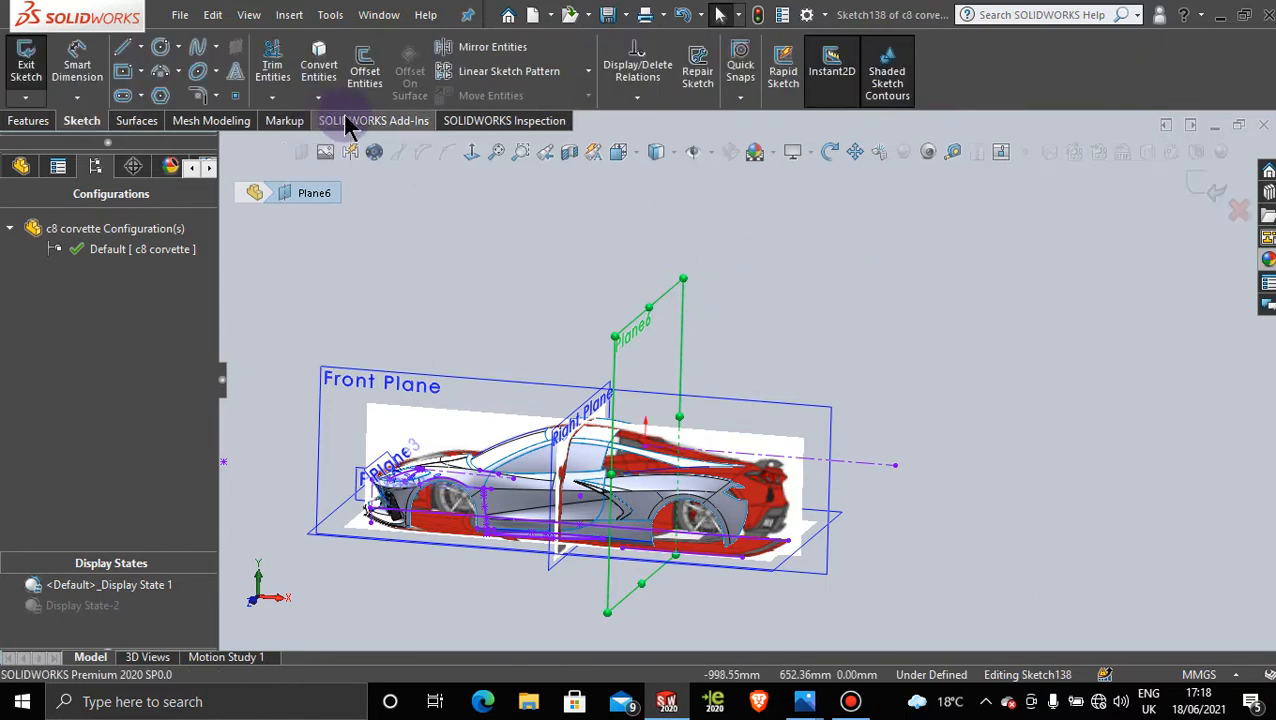
{"action": "left_click", "coordinate": [472, 152]}
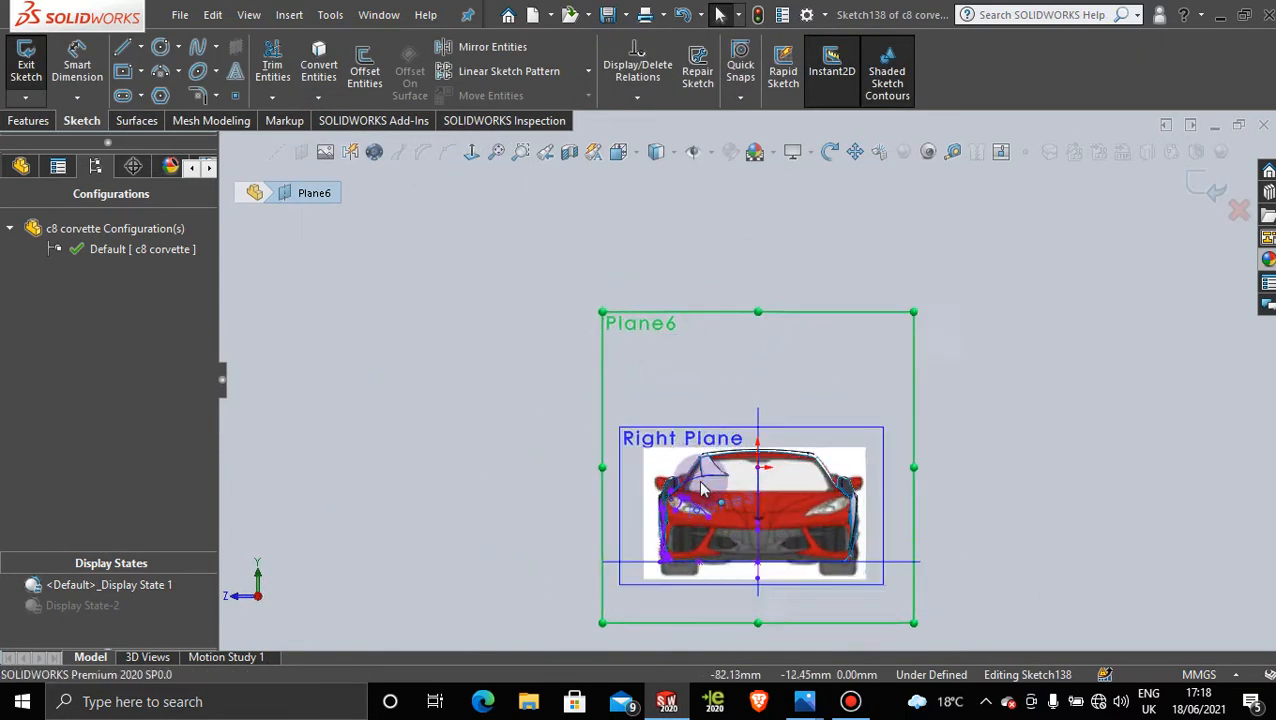
Step: Convert the rear edge of the side window glass into a curve in the sketch
{"action": "scroll", "coordinate": [702, 488], "scroll_direction": "down", "scroll_amount": 5}
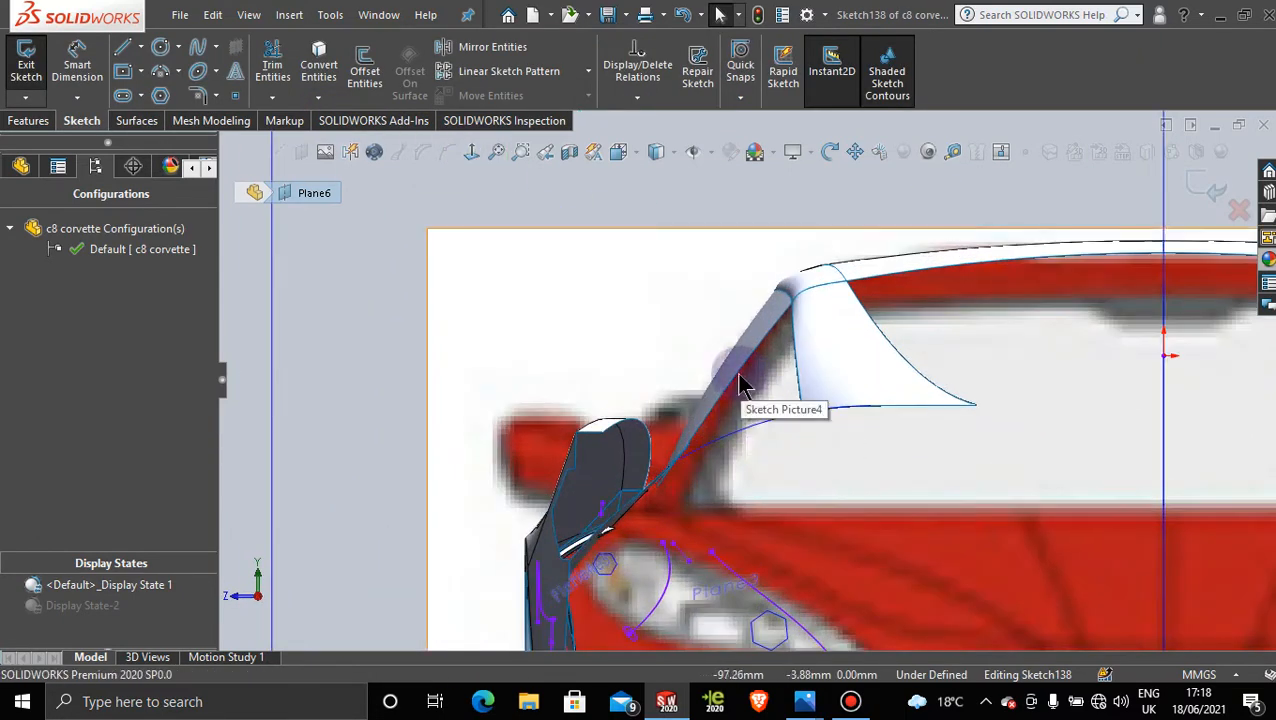
{"action": "left_click", "coordinate": [316, 60]}
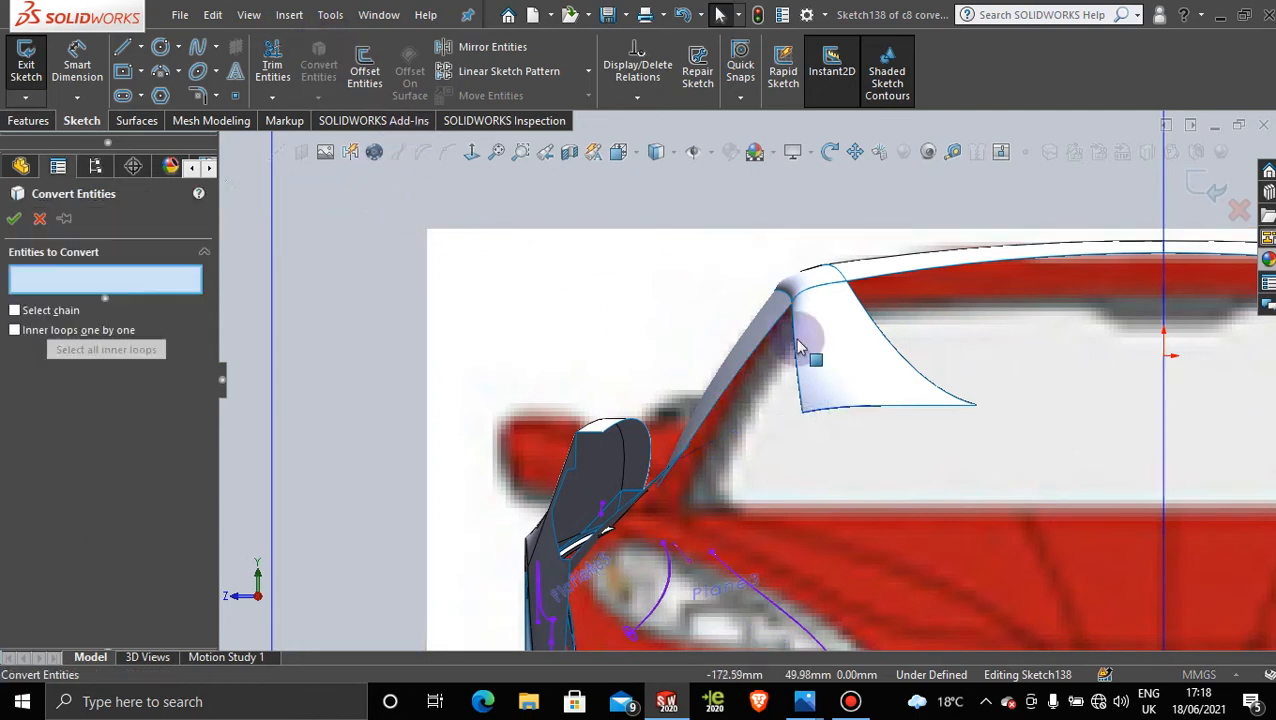
{"action": "left_click", "coordinate": [752, 363]}
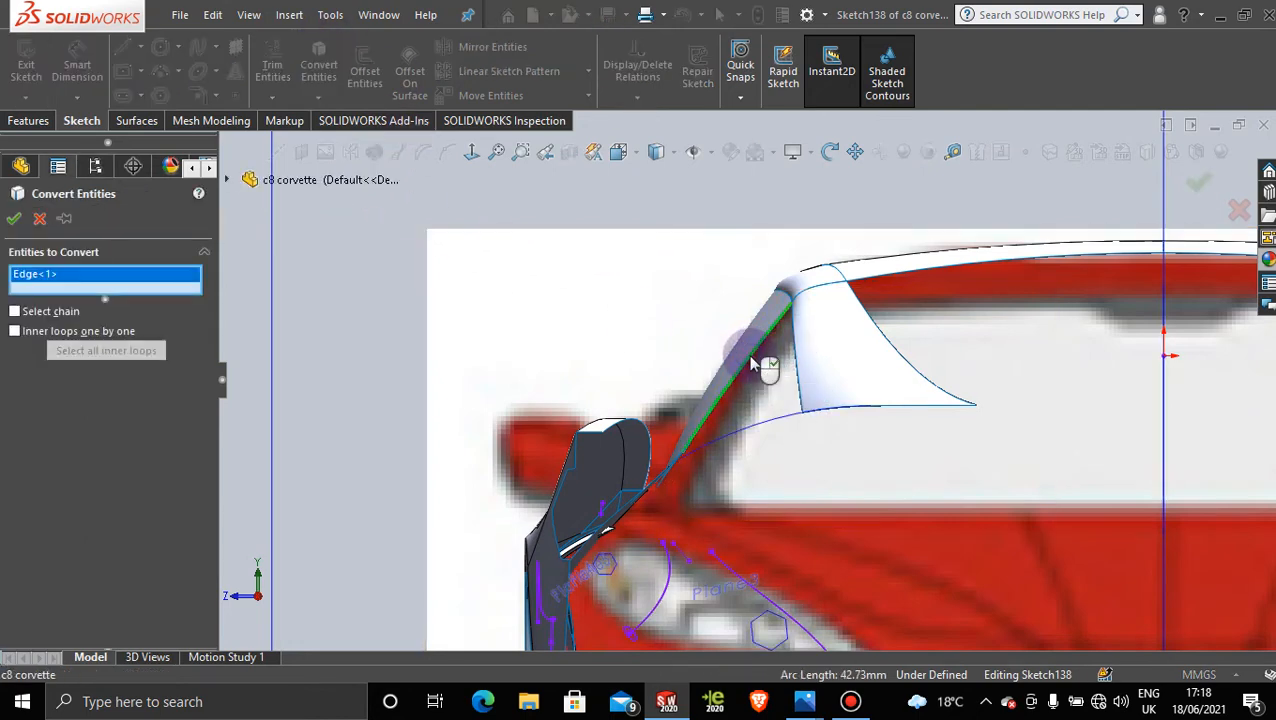
{"action": "left_click", "coordinate": [15, 219]}
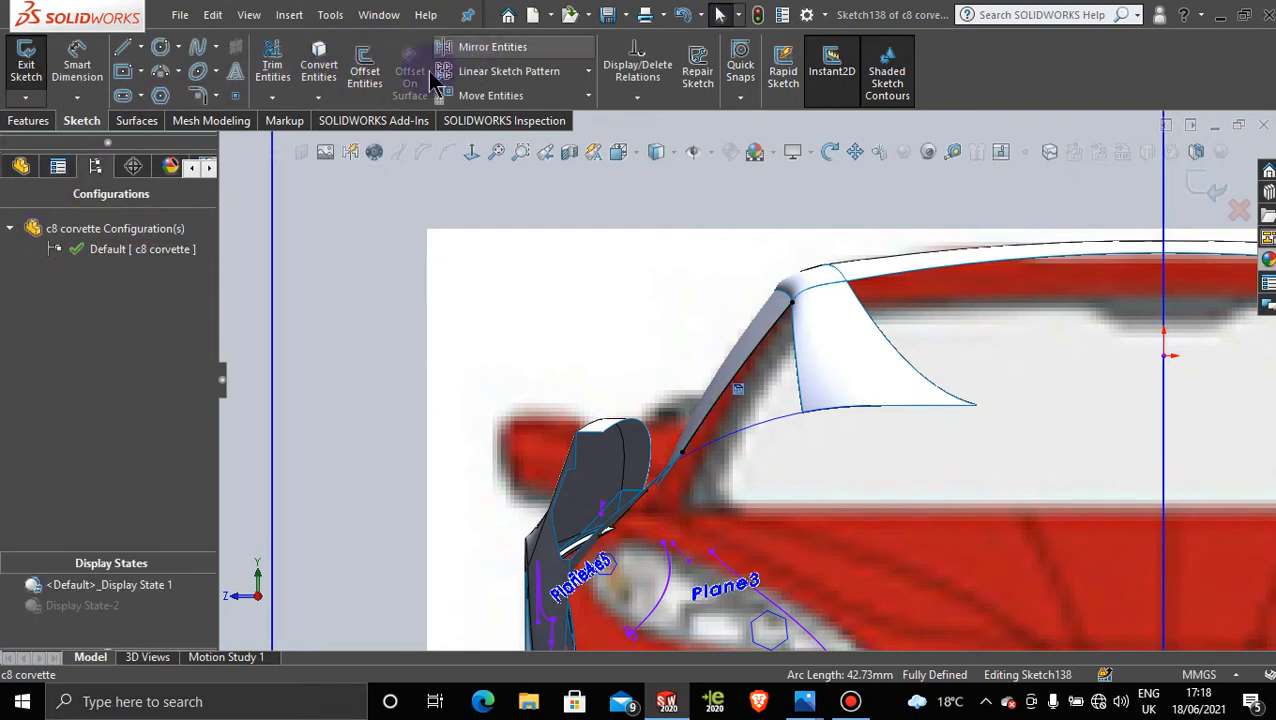
Step: Try to offset the converted window edge by 3.90 mm in the reversed direction, towards the car's centre, and check it from an angle
{"action": "left_click", "coordinate": [363, 74]}
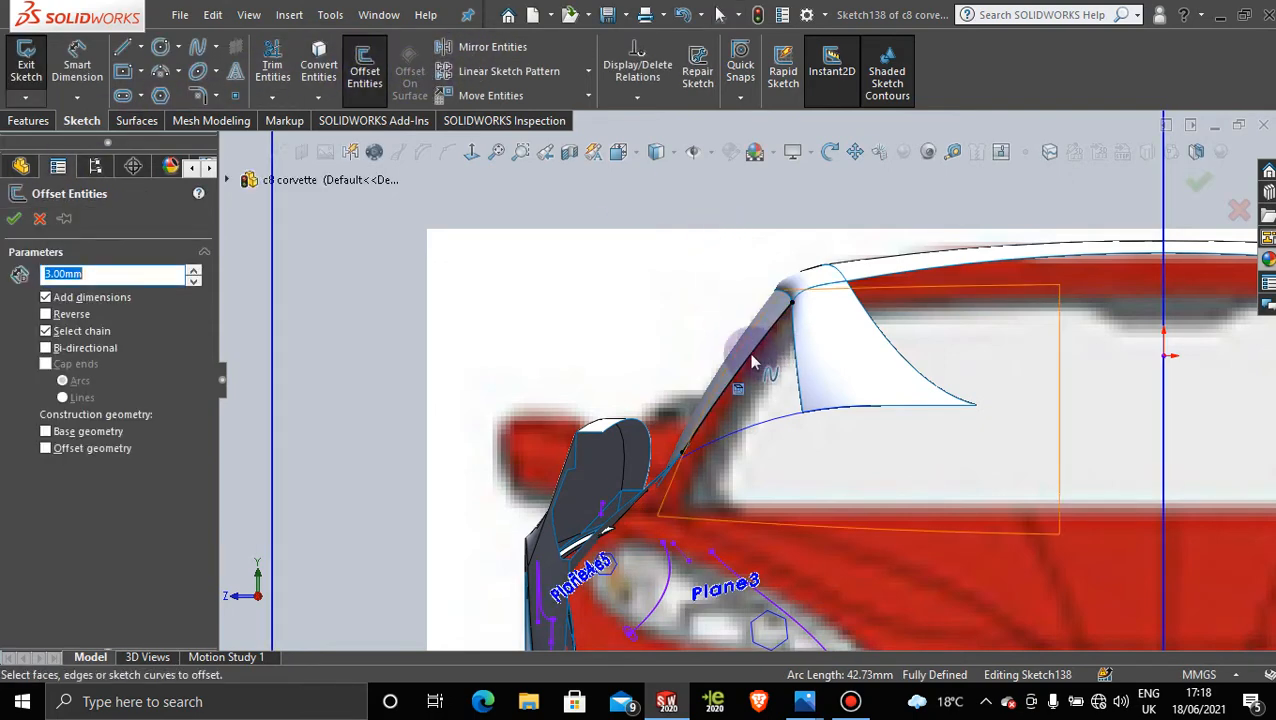
{"action": "left_click", "coordinate": [751, 356]}
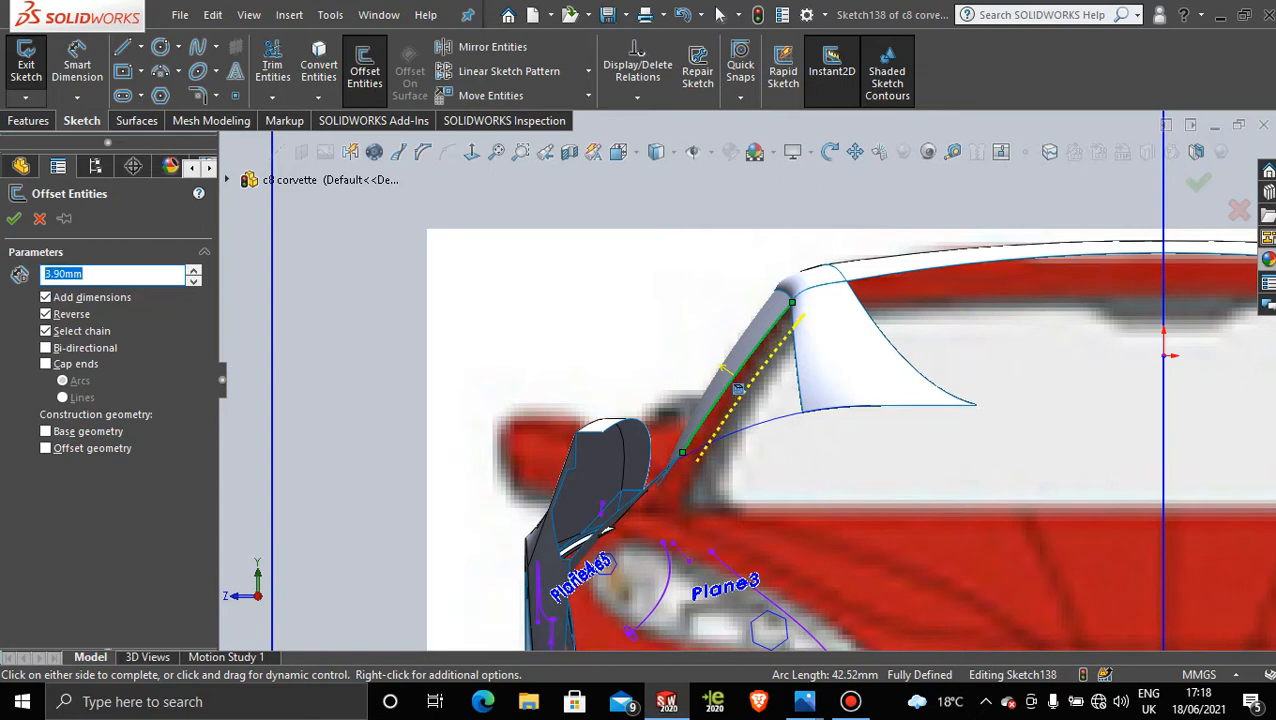
{"action": "left_click", "coordinate": [14, 222]}
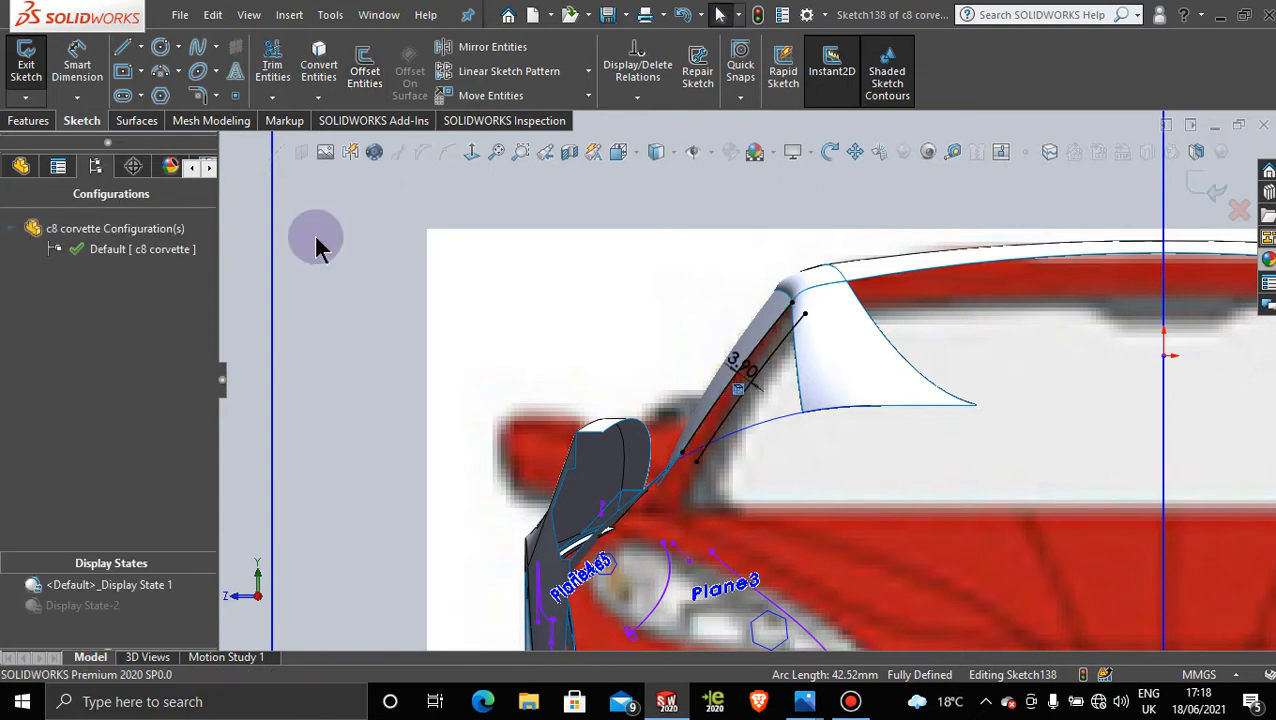
{"action": "mouse_move", "coordinate": [800, 393]}
{"action": "middle_mouse_down"}
{"action": "mouse_move", "coordinate": [755, 372]}
{"action": "mouse_move", "coordinate": [805, 375]}
{"action": "mouse_move", "coordinate": [755, 365]}
{"action": "mouse_move", "coordinate": [797, 393]}
{"action": "middle_mouse_up"}
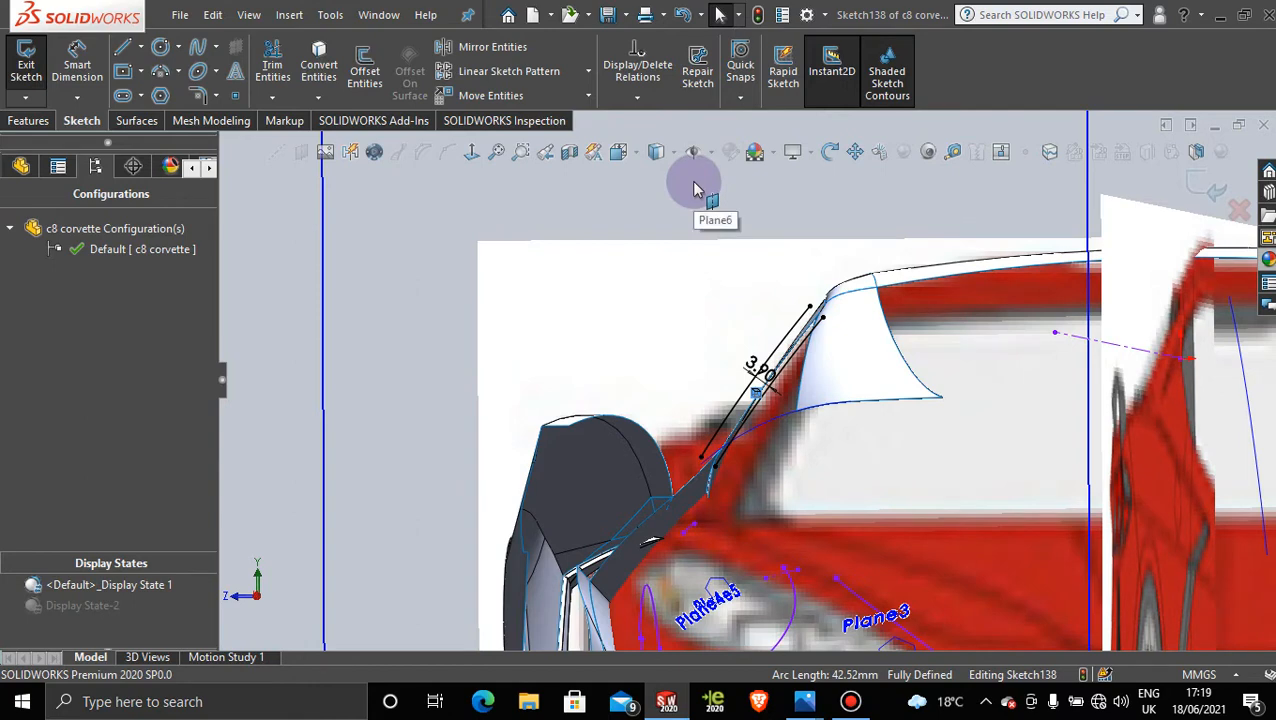
{"action": "left_click", "coordinate": [808, 398]}
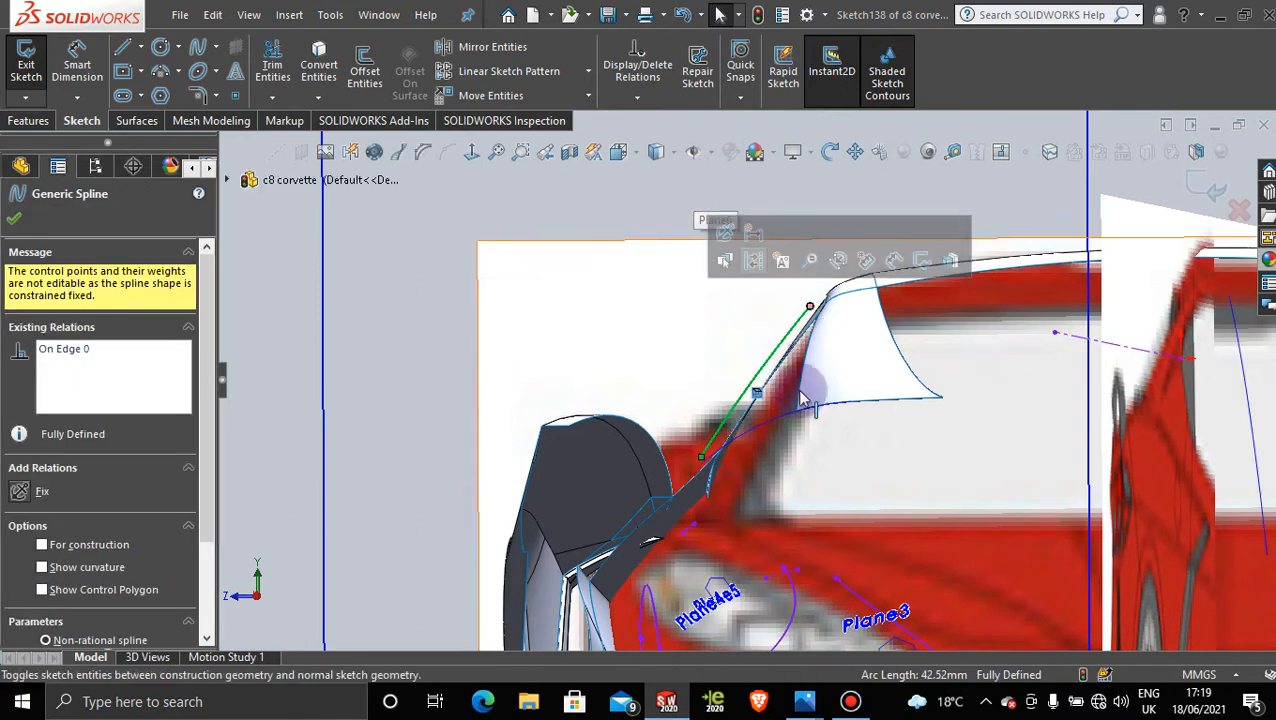
{"action": "mouse_move", "coordinate": [803, 403]}
{"action": "middle_mouse_down"}
{"action": "mouse_move", "coordinate": [812, 390]}
{"action": "mouse_move", "coordinate": [815, 413]}
{"action": "middle_mouse_up"}
Step: Offset the converted window edge by 3.90 mm in the reversed direction, towards the car's centre, working in the Right view
{"action": "key", "text": "space"}
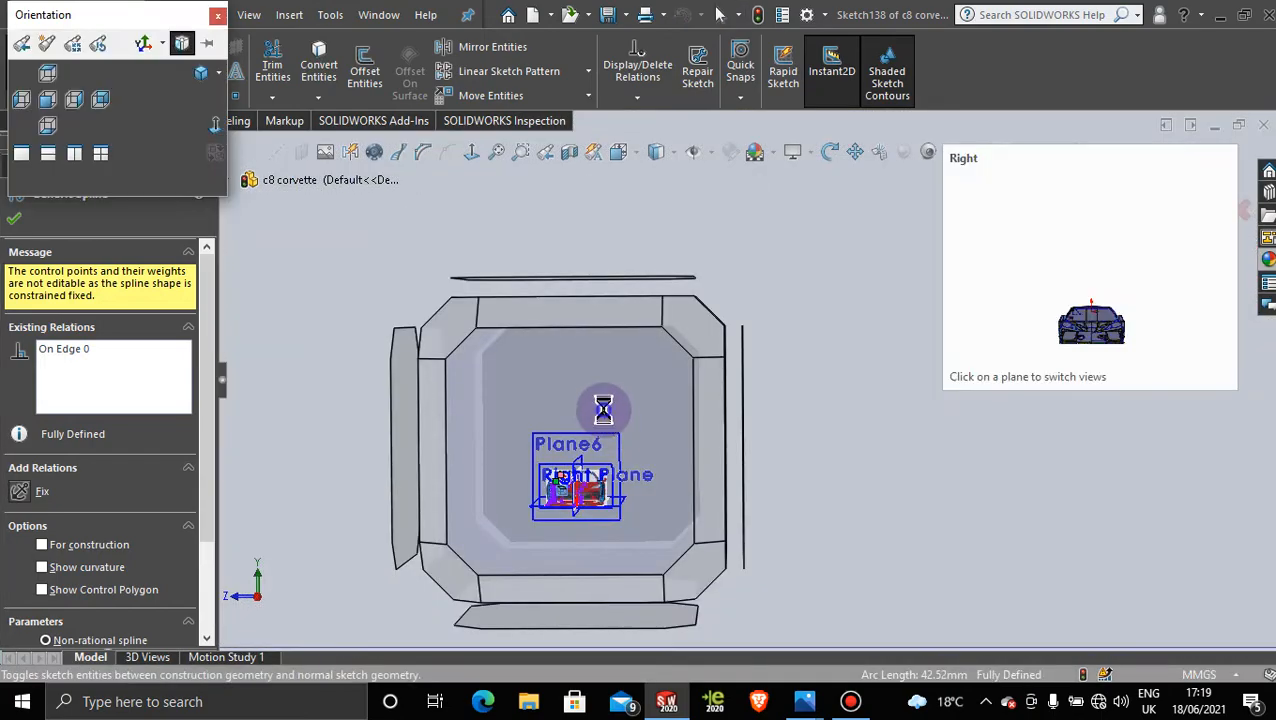
{"action": "left_click", "coordinate": [601, 408]}
{"action": "scroll", "coordinate": [703, 390], "scroll_direction": "down", "scroll_amount": 10}
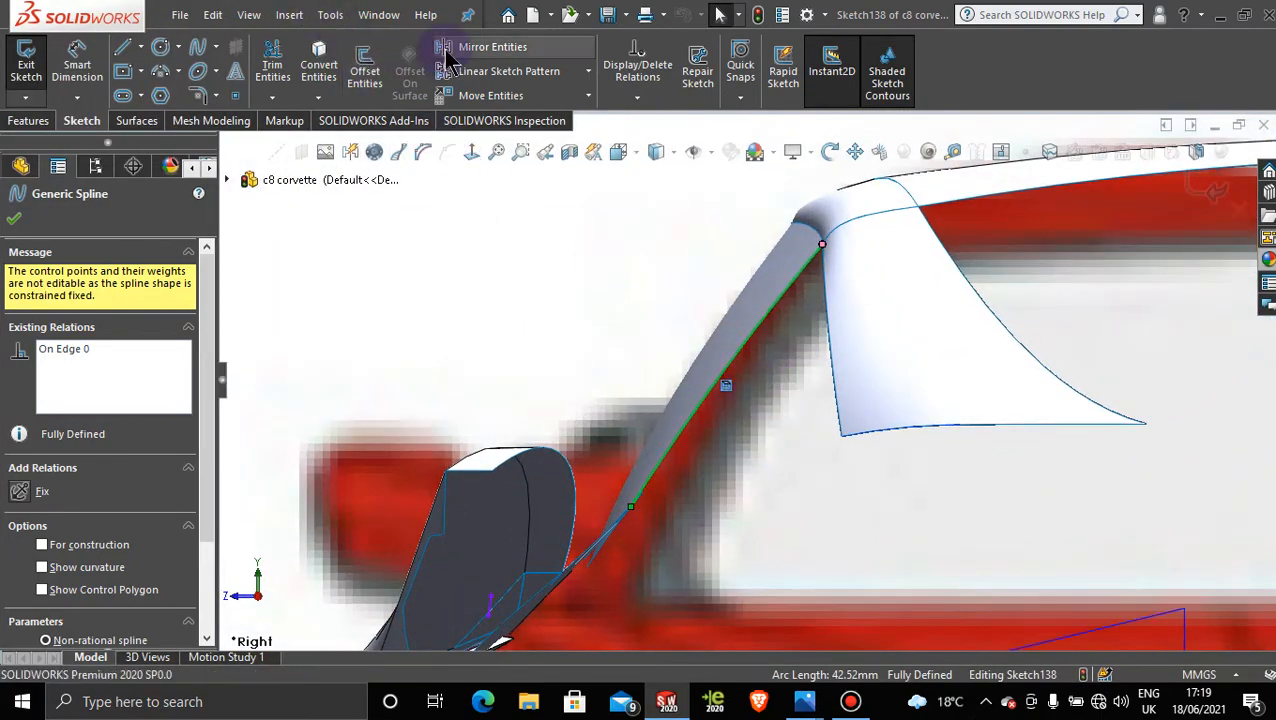
{"action": "left_click", "coordinate": [16, 221]}
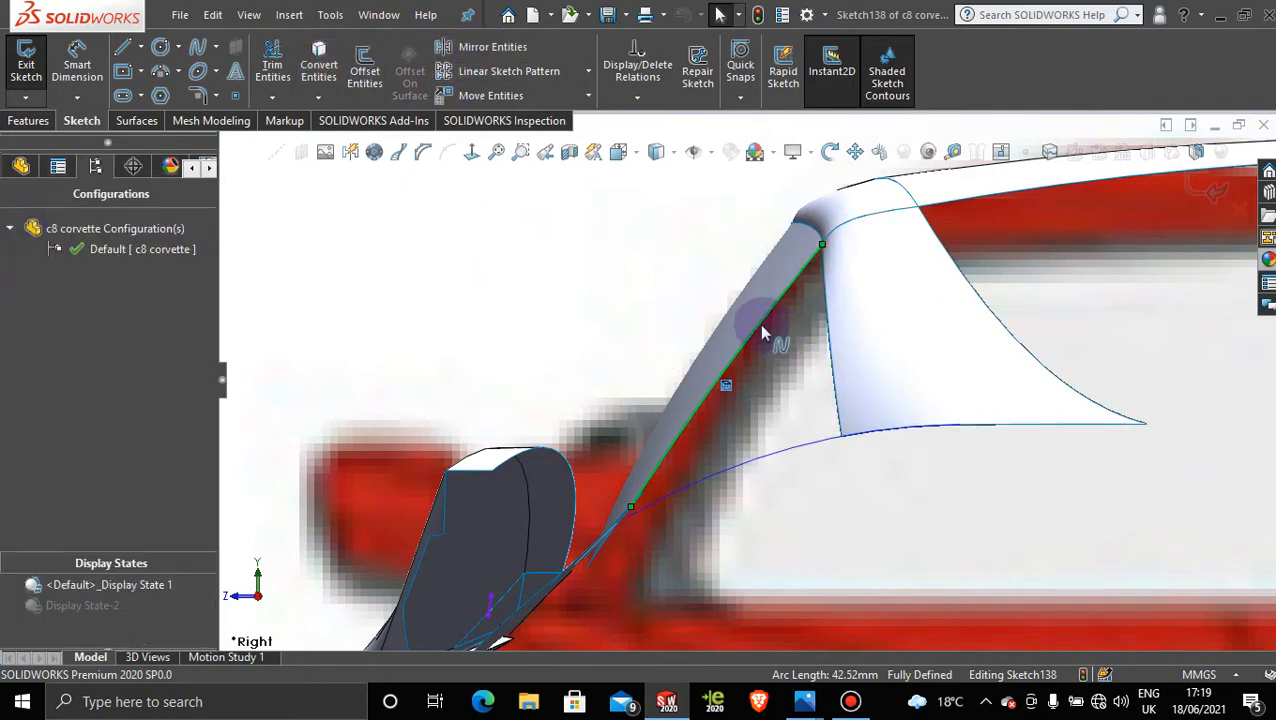
{"action": "left_click", "coordinate": [368, 80]}
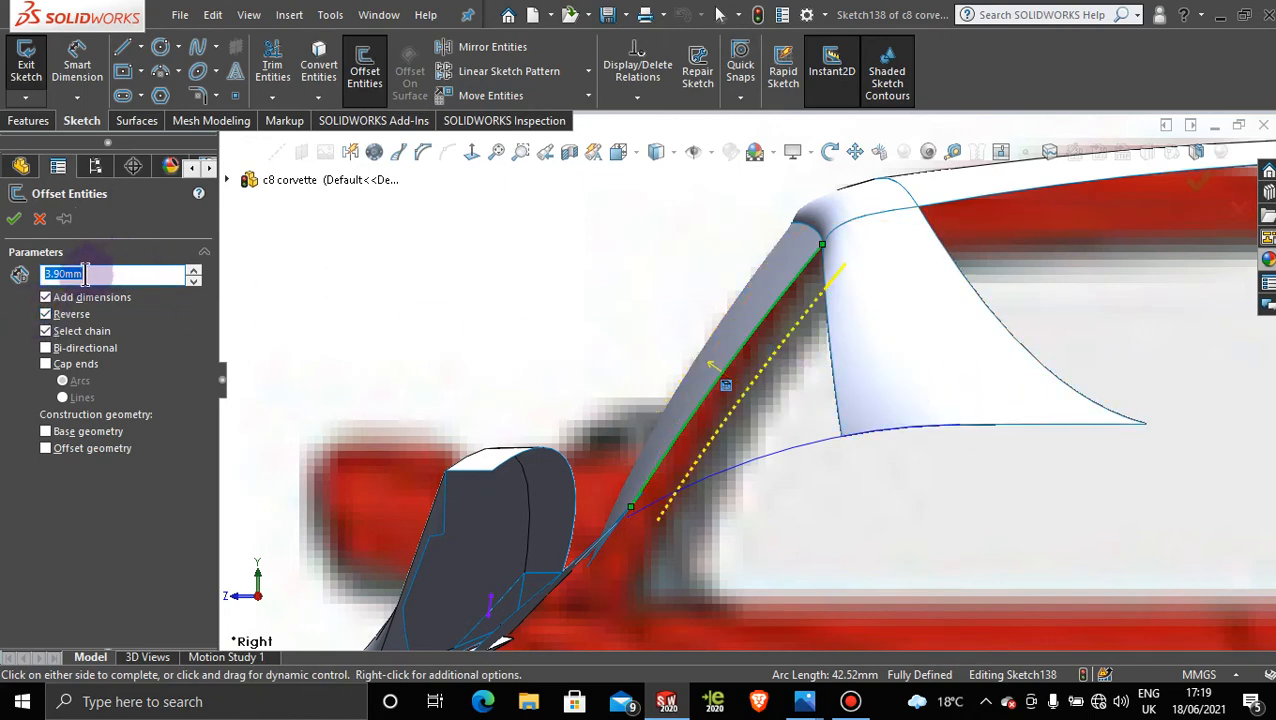
{"action": "left_click", "coordinate": [12, 220]}
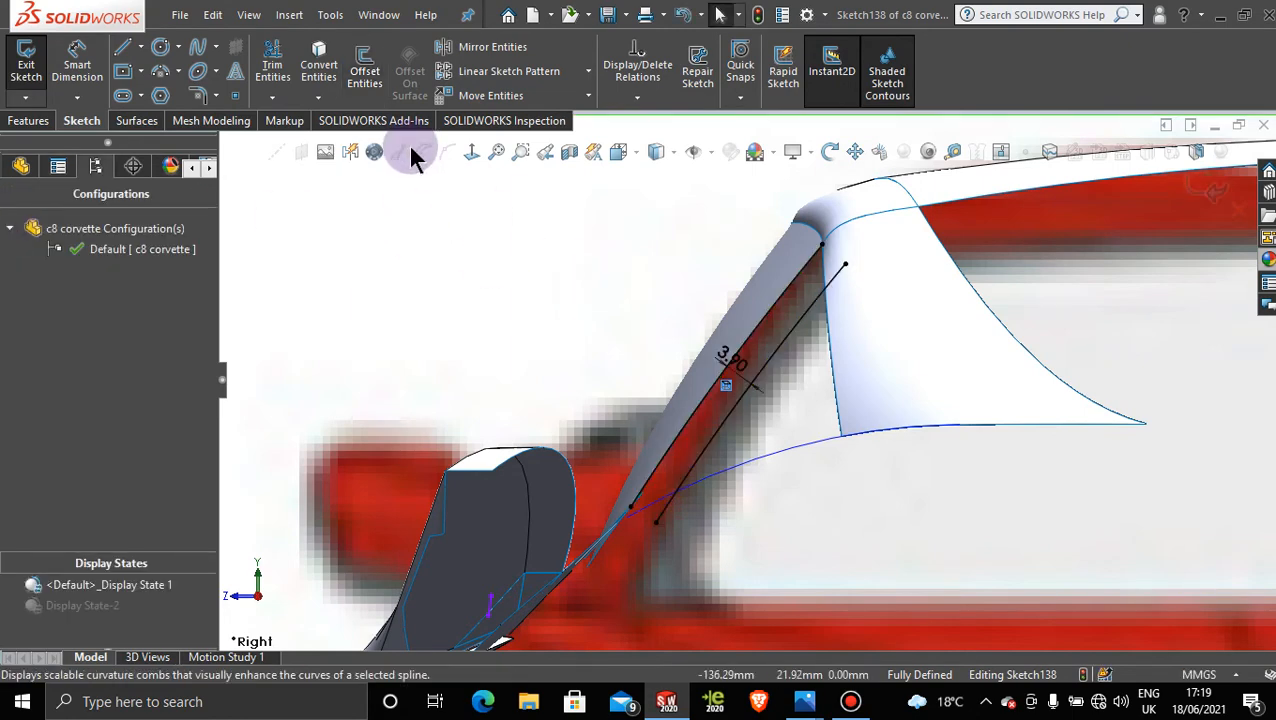
Step: Trim away the original converted edge curve, keeping only the offset curve
{"action": "left_click", "coordinate": [270, 60]}
{"action": "left_click_drag", "start_coordinate": [724, 289], "coordinate": [762, 334]}
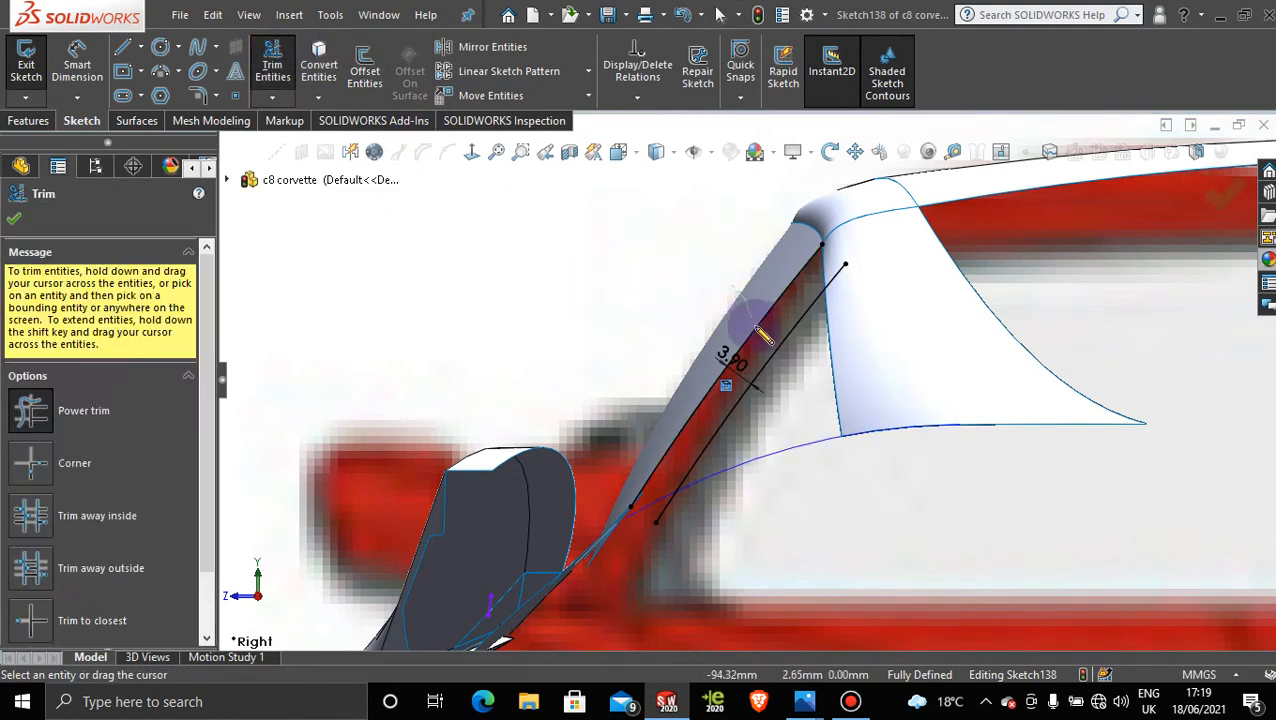
{"action": "left_click", "coordinate": [16, 222]}
Step: Examine the offset curve's position against the side window, roof rail surface and reference photos from several oblique angles
{"action": "mouse_move", "coordinate": [706, 290]}
{"action": "middle_mouse_down"}
{"action": "mouse_move", "coordinate": [812, 370]}
{"action": "mouse_move", "coordinate": [781, 375]}
{"action": "mouse_move", "coordinate": [789, 365]}
{"action": "mouse_move", "coordinate": [746, 399]}
{"action": "mouse_move", "coordinate": [698, 365]}
{"action": "mouse_move", "coordinate": [724, 349]}
{"action": "mouse_move", "coordinate": [830, 350]}
{"action": "mouse_move", "coordinate": [883, 325]}
{"action": "mouse_move", "coordinate": [886, 253]}
{"action": "mouse_move", "coordinate": [826, 362]}
{"action": "mouse_move", "coordinate": [745, 435]}
{"action": "mouse_move", "coordinate": [757, 445]}
{"action": "middle_mouse_up"}
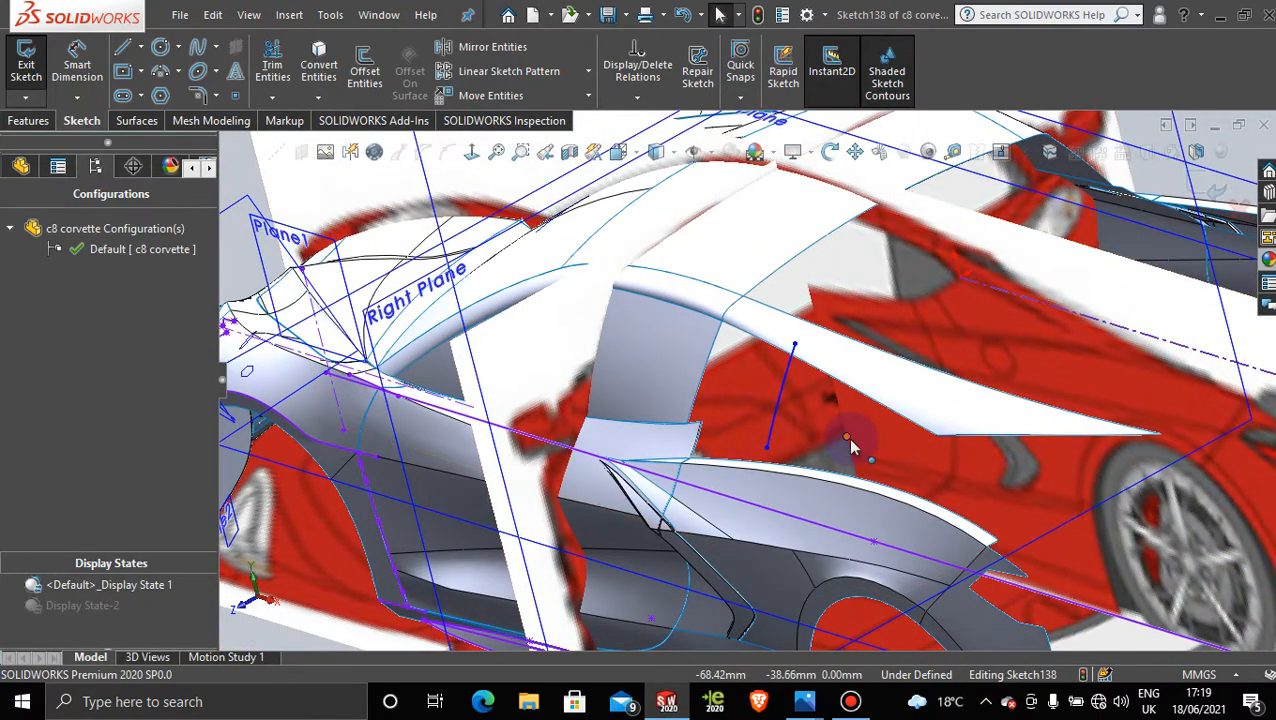
{"action": "scroll", "coordinate": [850, 441], "scroll_direction": "up", "scroll_amount": 4}
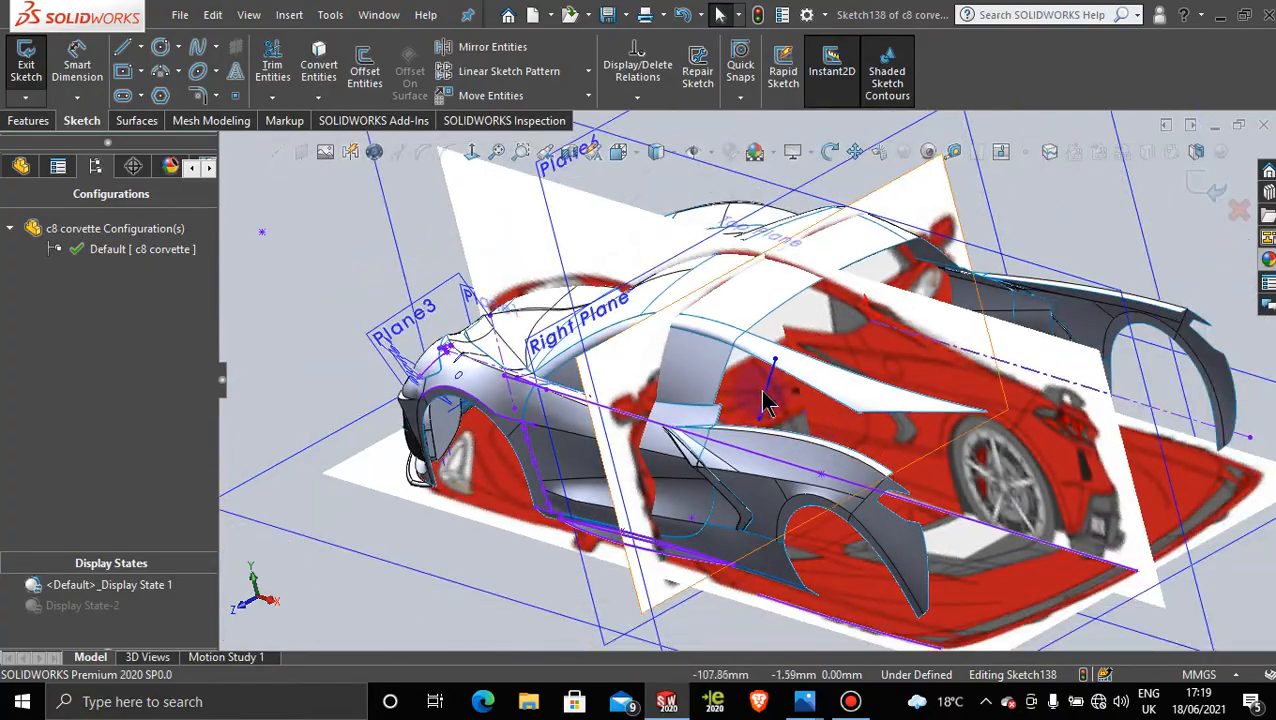
{"action": "scroll", "coordinate": [763, 402], "scroll_direction": "down", "scroll_amount": 2}
{"action": "mouse_move", "coordinate": [680, 381]}
{"action": "middle_mouse_down"}
{"action": "mouse_move", "coordinate": [811, 417]}
{"action": "mouse_move", "coordinate": [765, 355]}
{"action": "middle_mouse_up"}
{"action": "scroll", "coordinate": [755, 352], "scroll_direction": "down", "scroll_amount": 8}
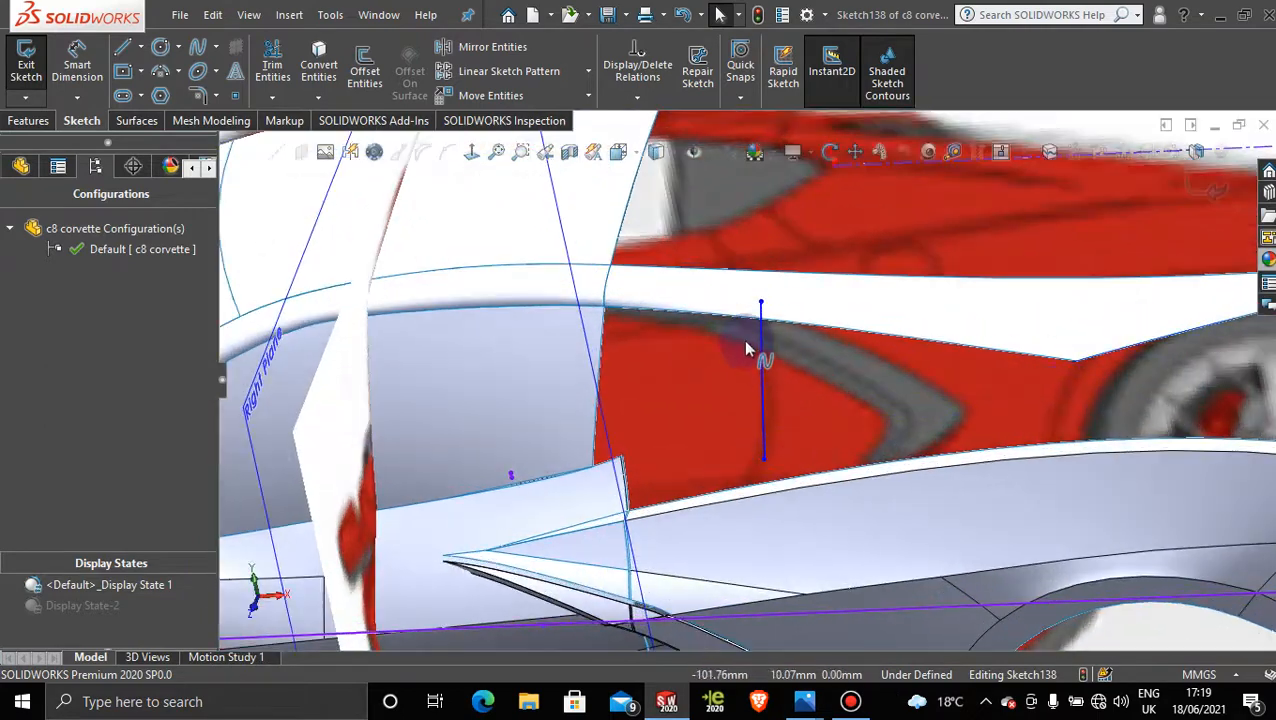
{"action": "scroll", "coordinate": [789, 376], "scroll_direction": "up", "scroll_amount": 4}
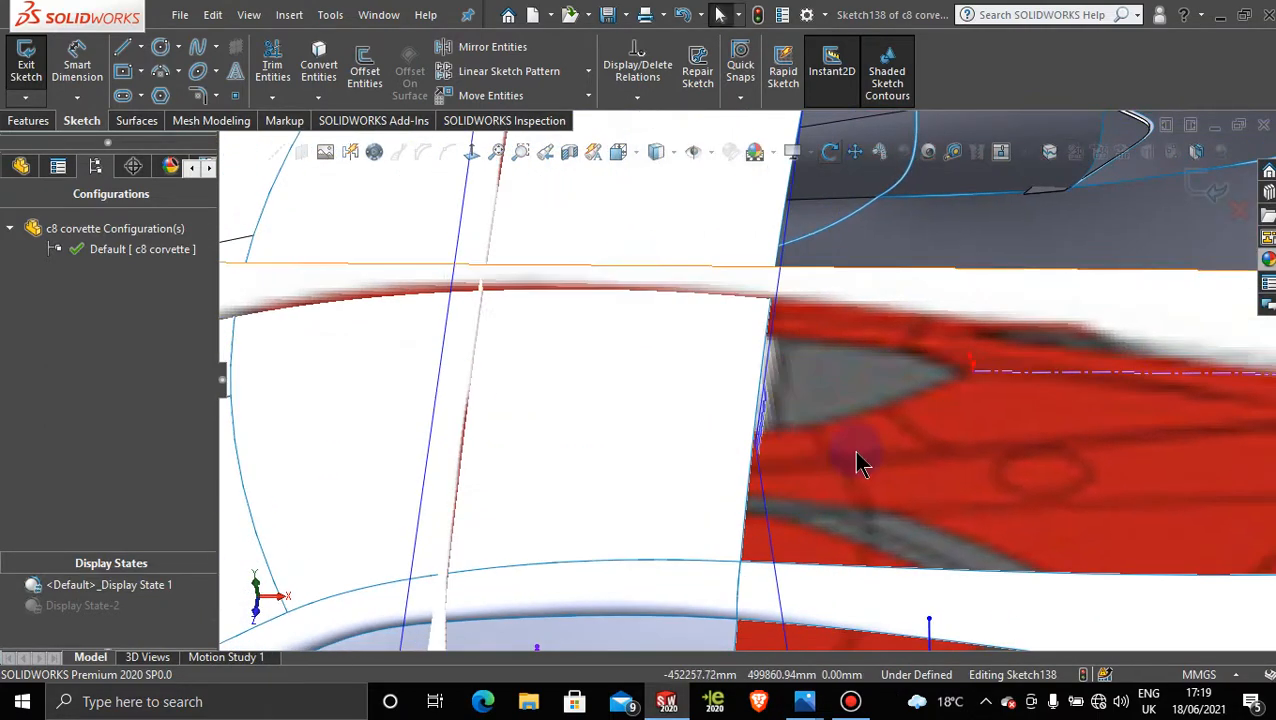
{"action": "scroll", "coordinate": [876, 571], "scroll_direction": "down", "scroll_amount": 2}
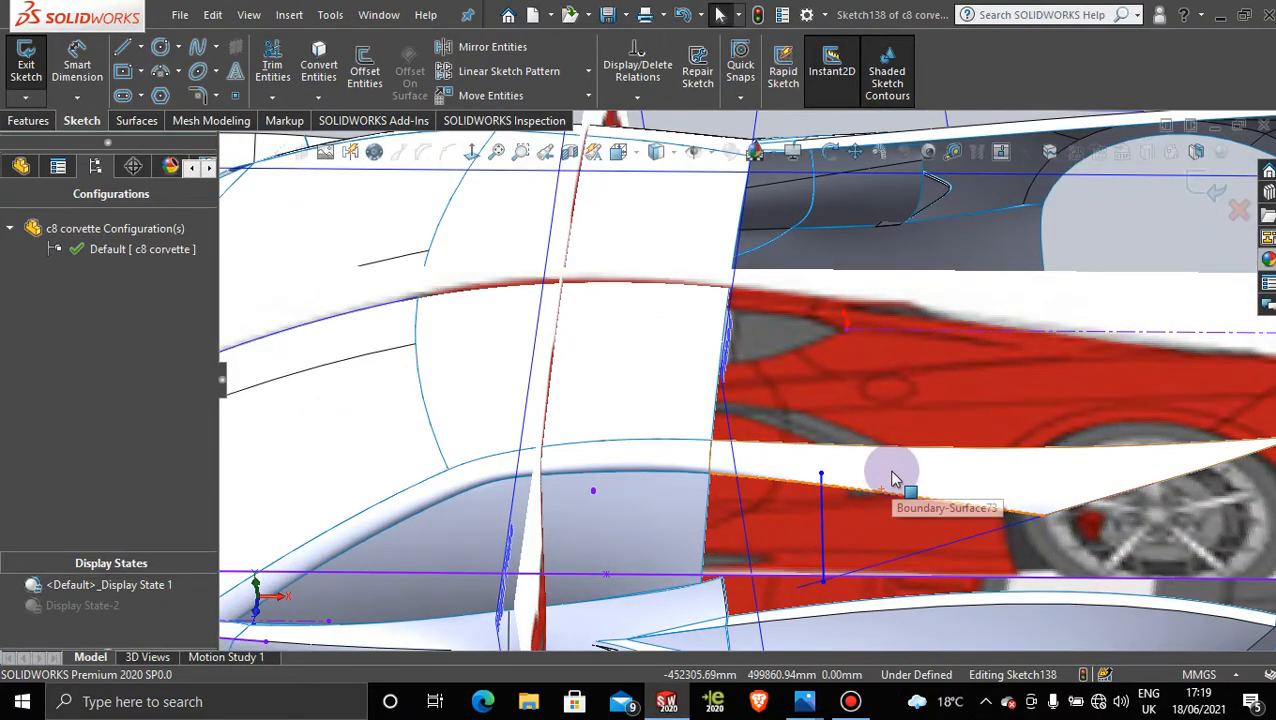
{"action": "middle_click_drag", "start_coordinate": [829, 470], "coordinate": [841, 676]}
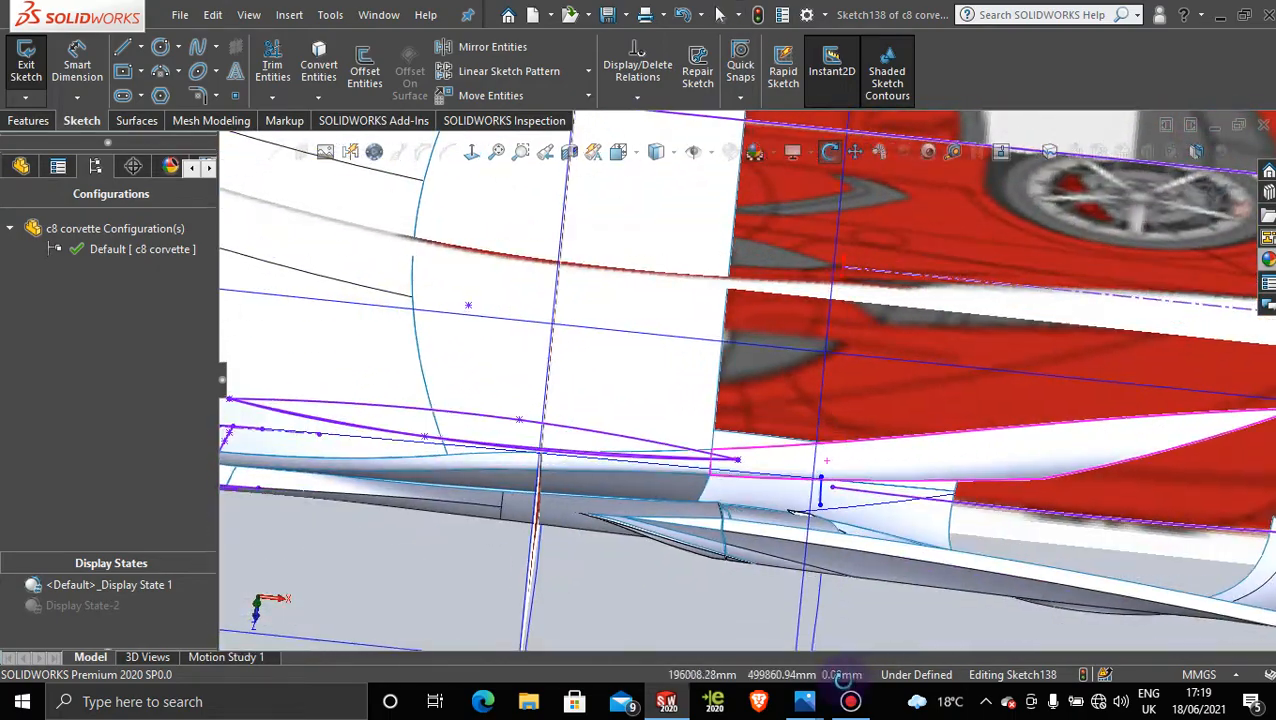
{"action": "mouse_move", "coordinate": [877, 459]}
{"action": "middle_mouse_down"}
{"action": "mouse_move", "coordinate": [871, 498]}
{"action": "mouse_move", "coordinate": [849, 253]}
{"action": "middle_mouse_up"}
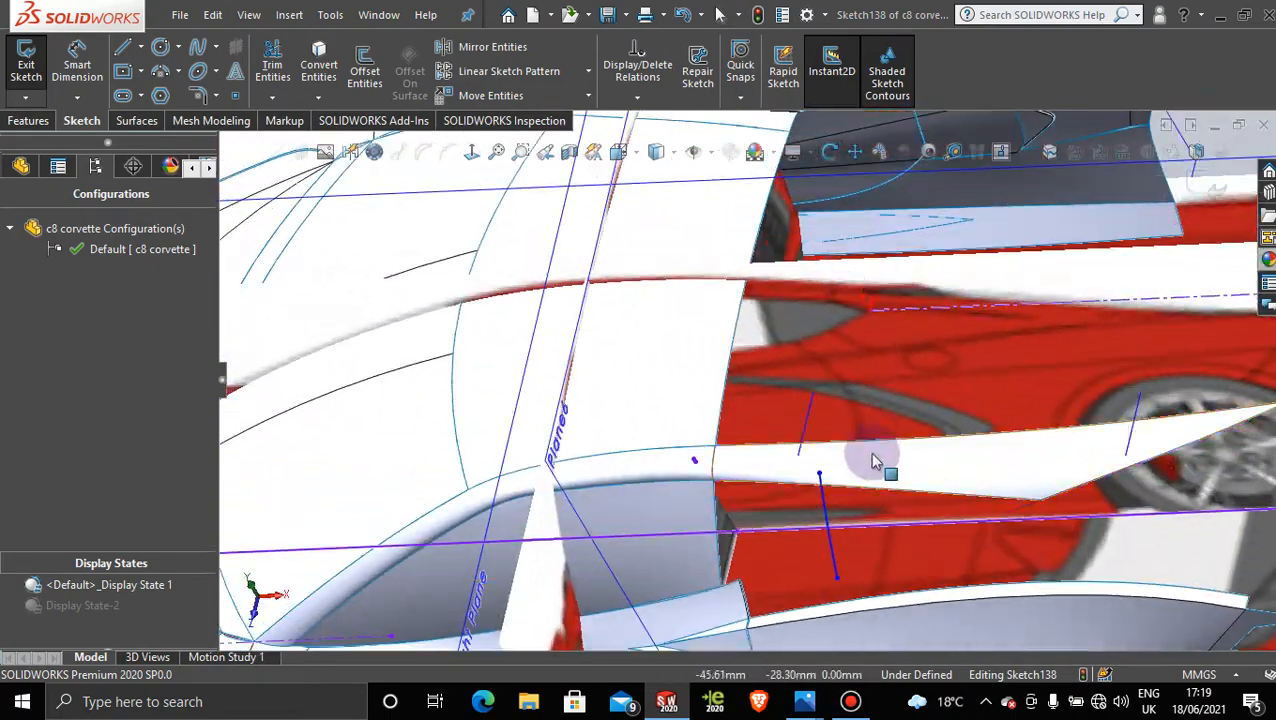
{"action": "scroll", "coordinate": [797, 446], "scroll_direction": "up", "scroll_amount": 2}
{"action": "scroll", "coordinate": [797, 446], "scroll_direction": "down", "scroll_amount": 4}
{"action": "scroll", "coordinate": [779, 540], "scroll_direction": "up", "scroll_amount": 2}
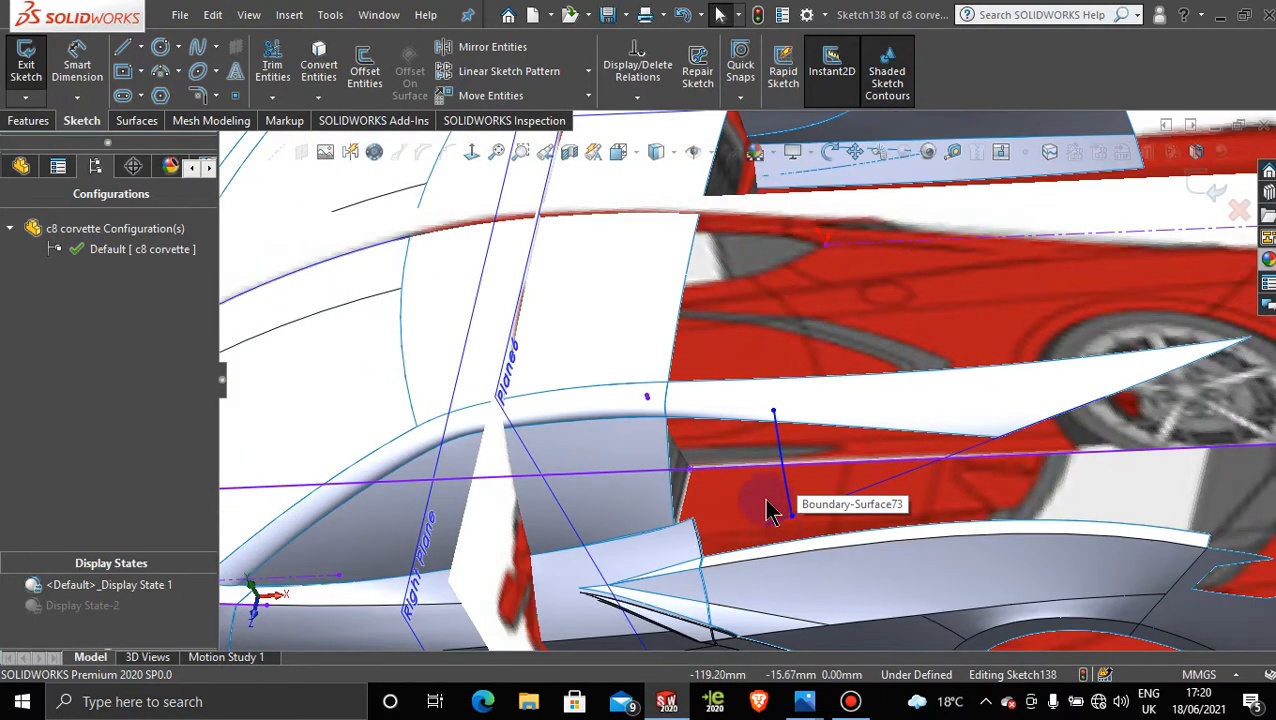
Step: Exit the sketch and start a boundary surface between the side window's rear edge and the offset curve
{"action": "left_click", "coordinate": [770, 510]}
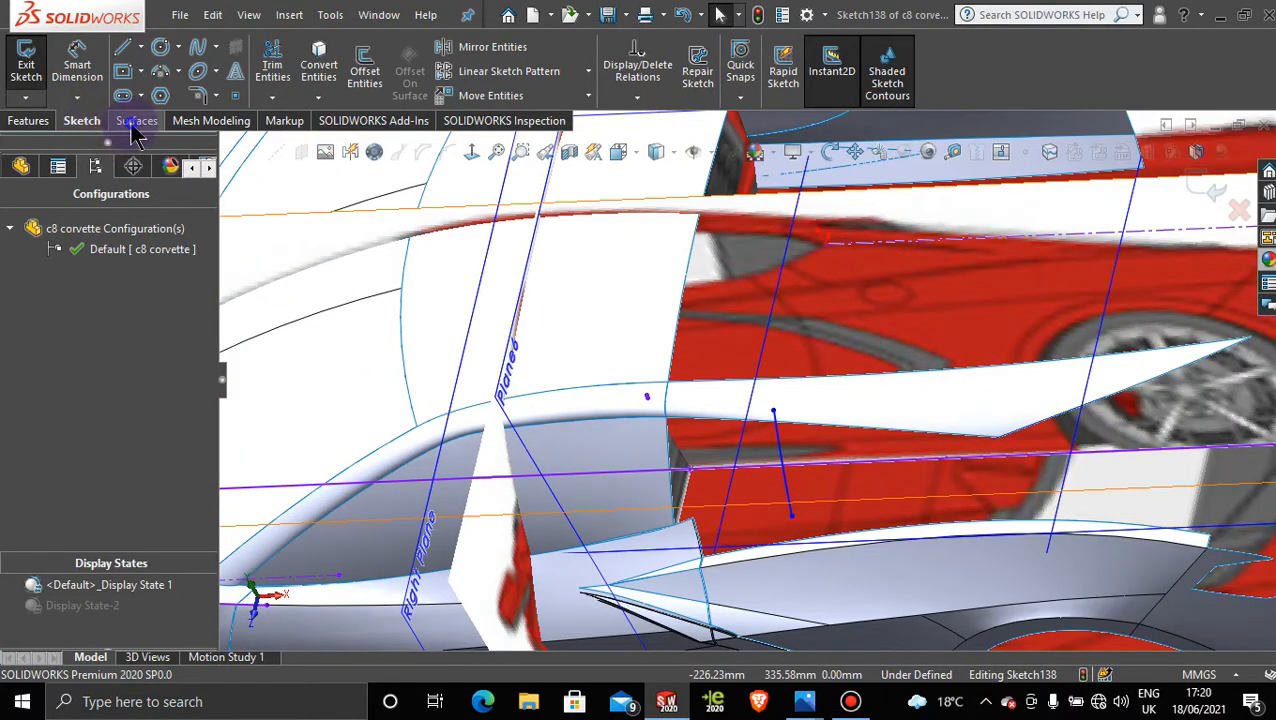
{"action": "left_click", "coordinate": [133, 123]}
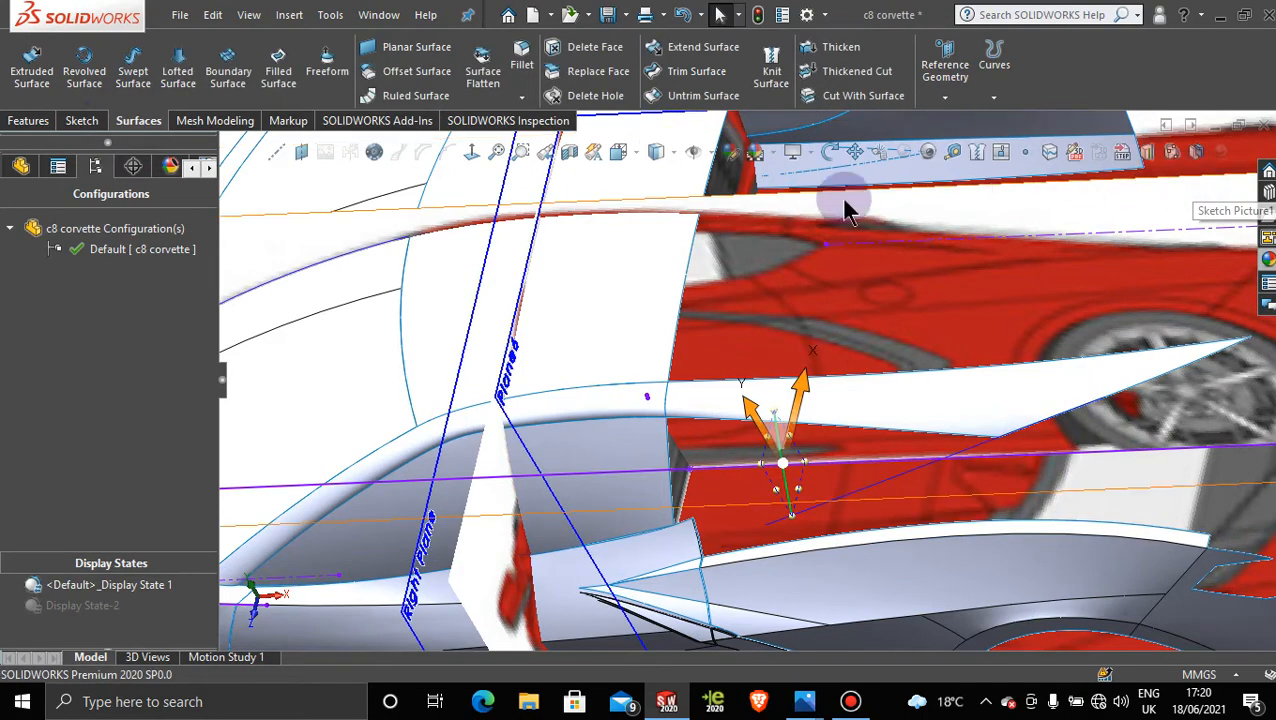
{"action": "scroll", "coordinate": [834, 265], "scroll_direction": "up", "scroll_amount": 5}
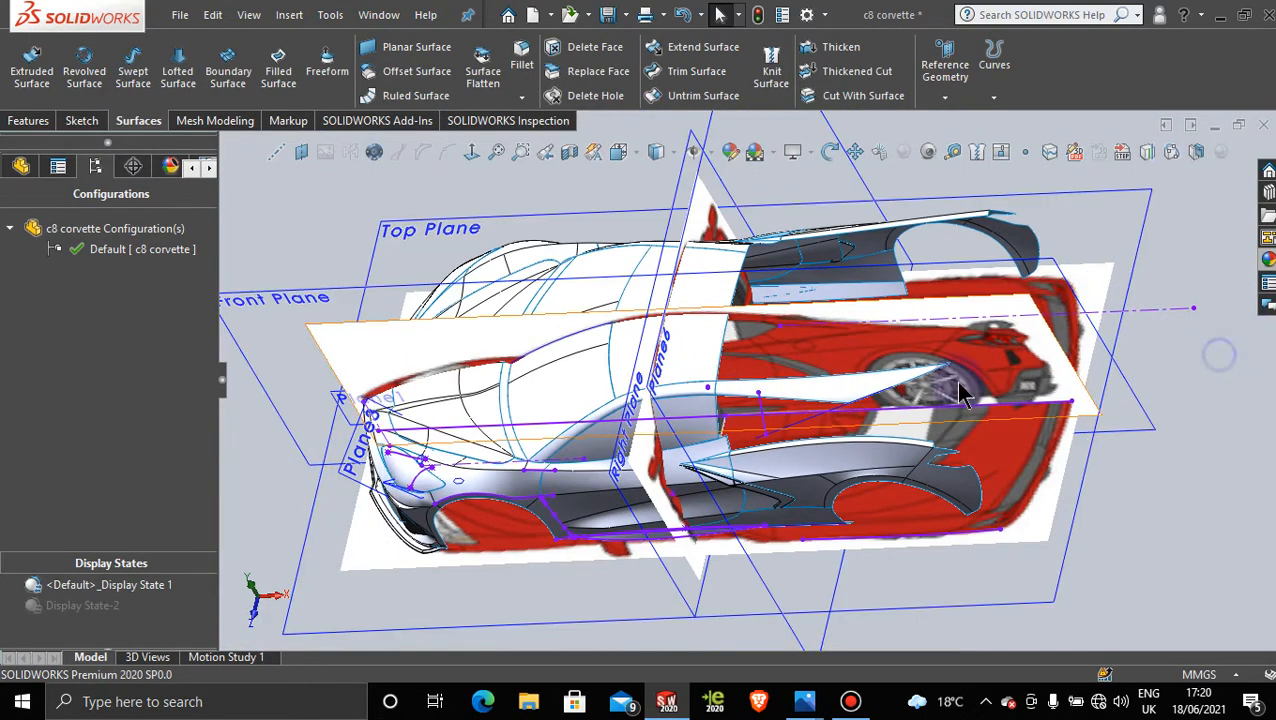
{"action": "scroll", "coordinate": [840, 458], "scroll_direction": "down", "scroll_amount": 5}
{"action": "scroll", "coordinate": [840, 458], "scroll_direction": "down", "scroll_amount": 3}
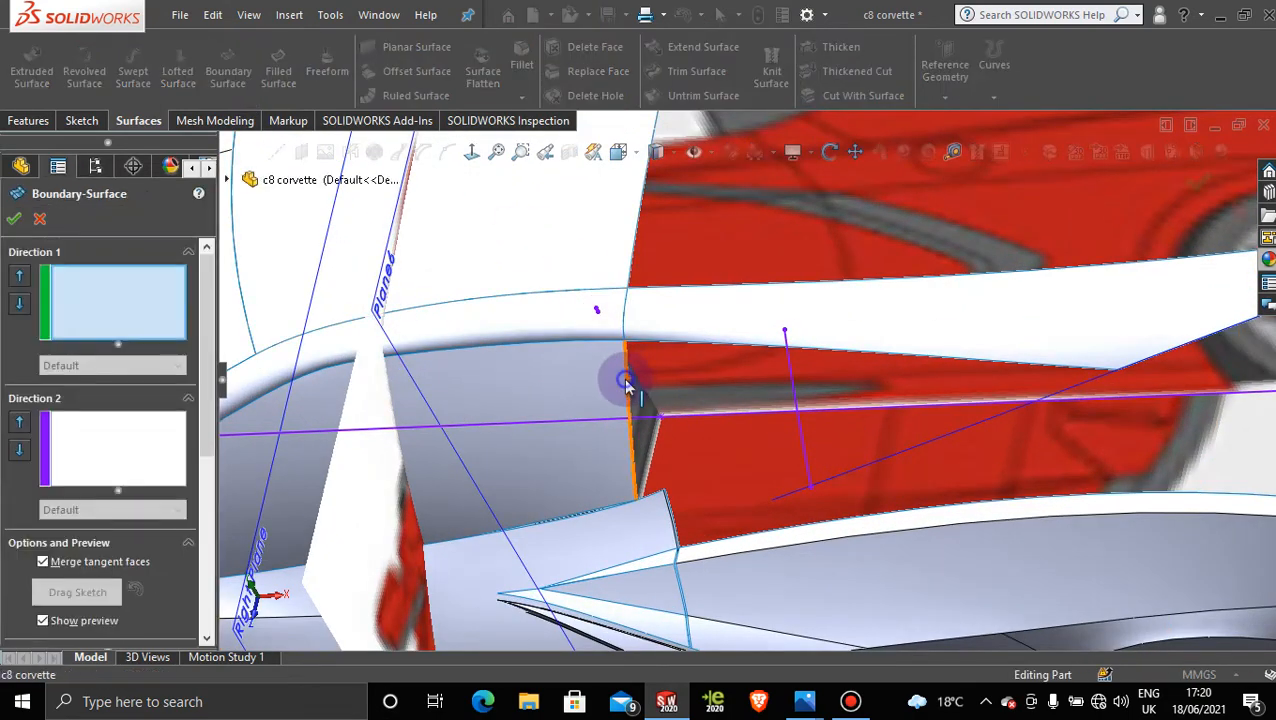
{"action": "left_click", "coordinate": [624, 377]}
{"action": "left_click", "coordinate": [800, 370]}
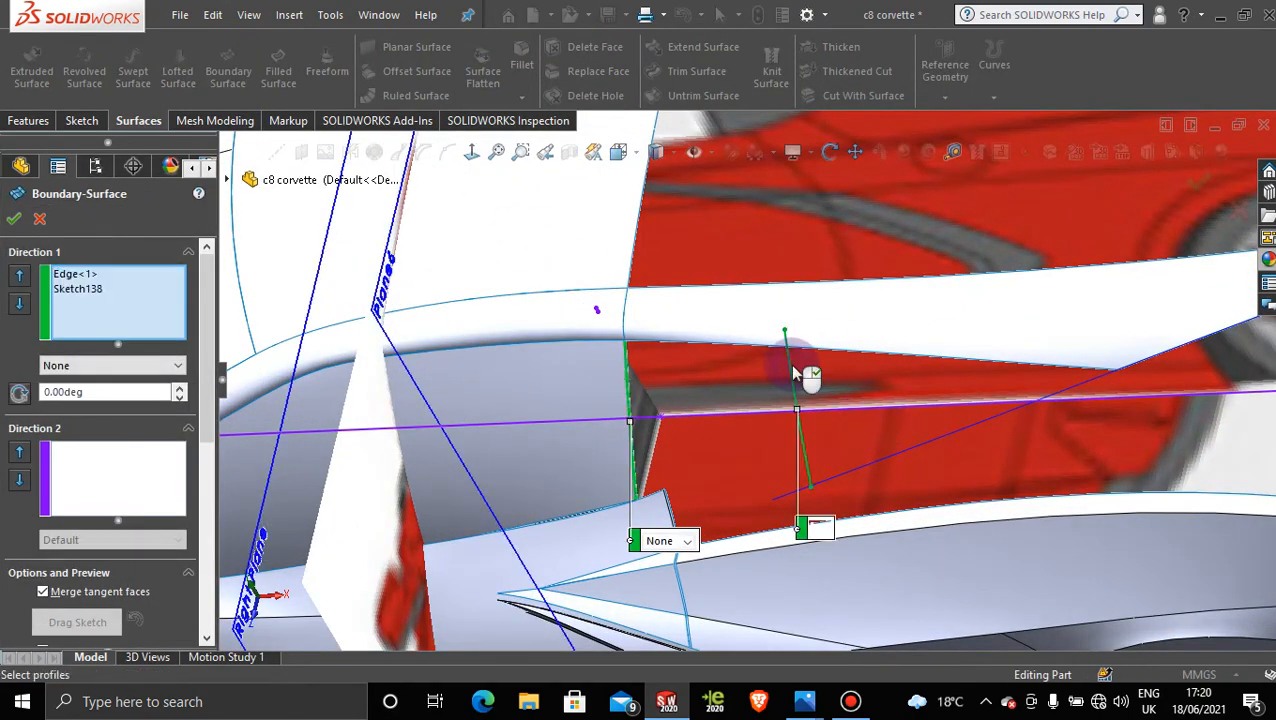
Step: Apply Tangency To Face at the window edge and complete the boundary surface
{"action": "left_click", "coordinate": [685, 542]}
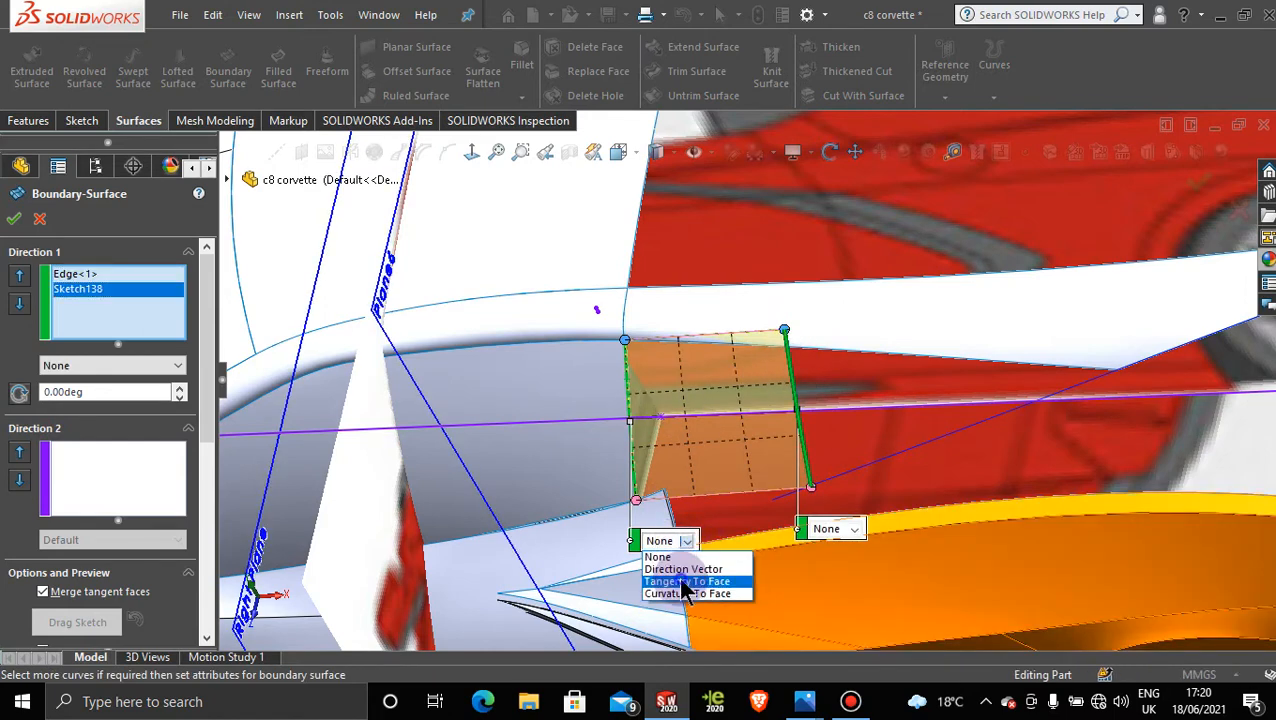
{"action": "left_click", "coordinate": [684, 582]}
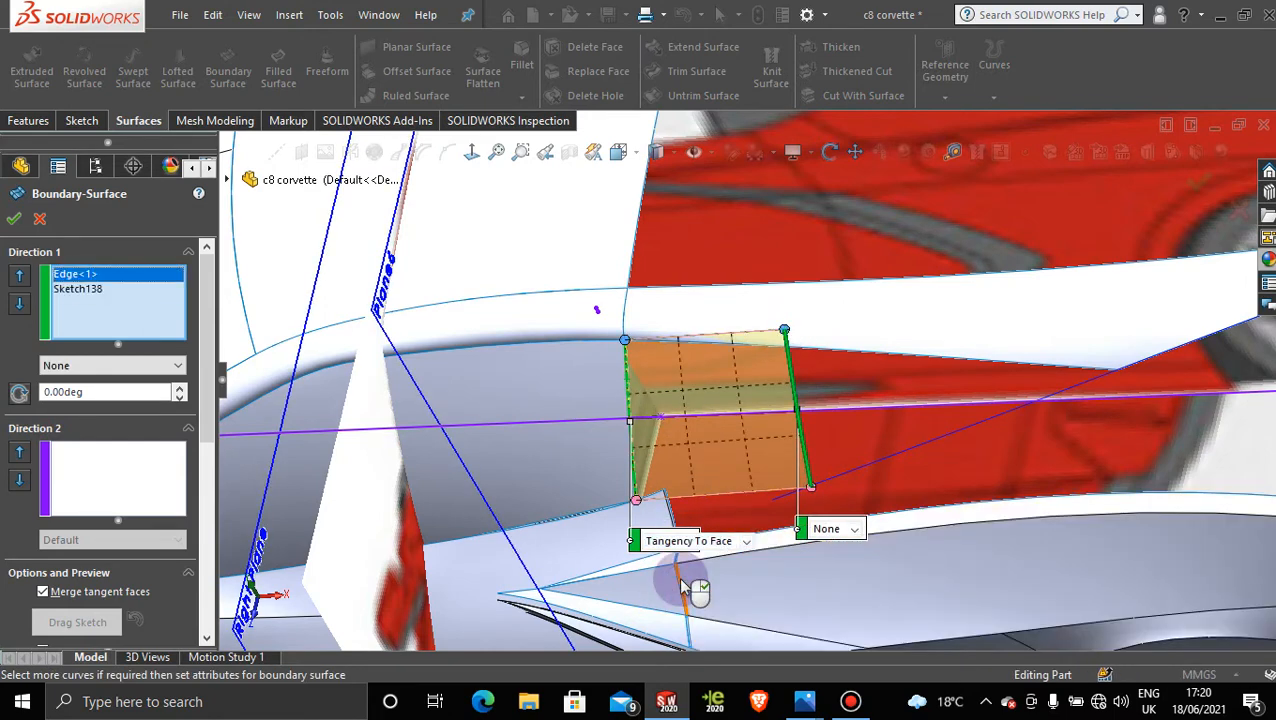
{"action": "left_click", "coordinate": [742, 546]}
{"action": "left_click", "coordinate": [733, 570]}
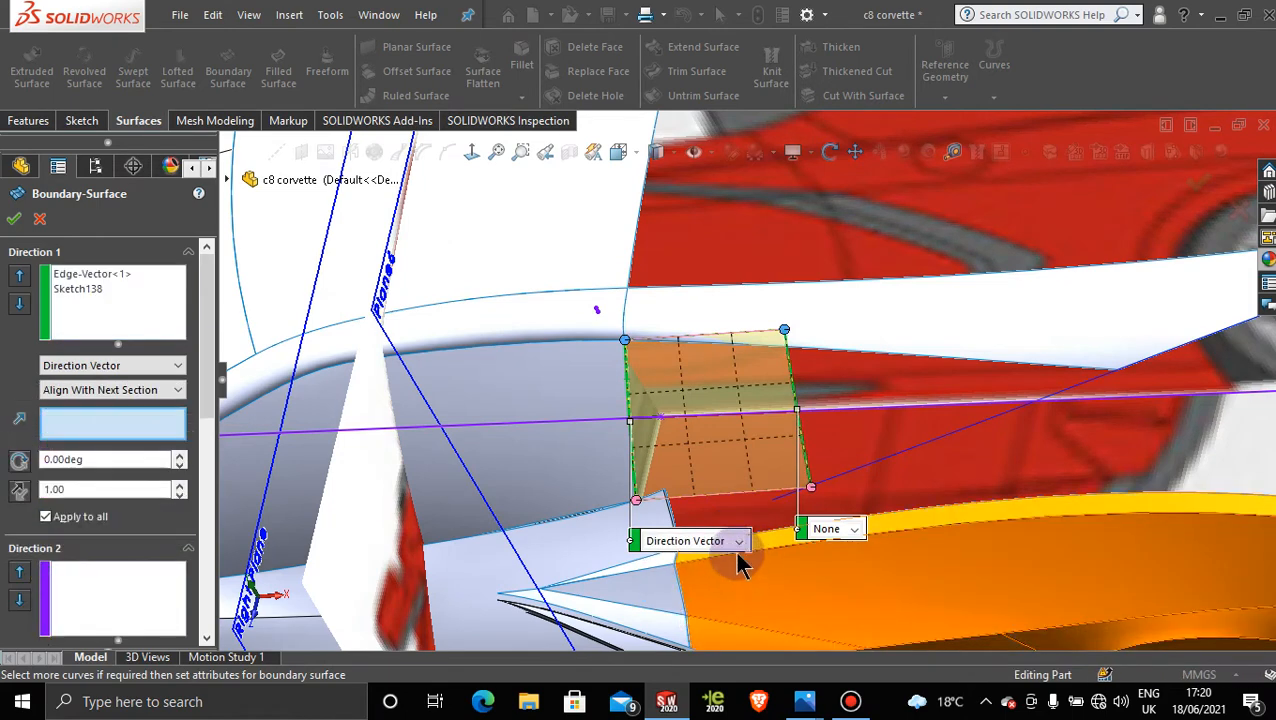
{"action": "left_click", "coordinate": [787, 262]}
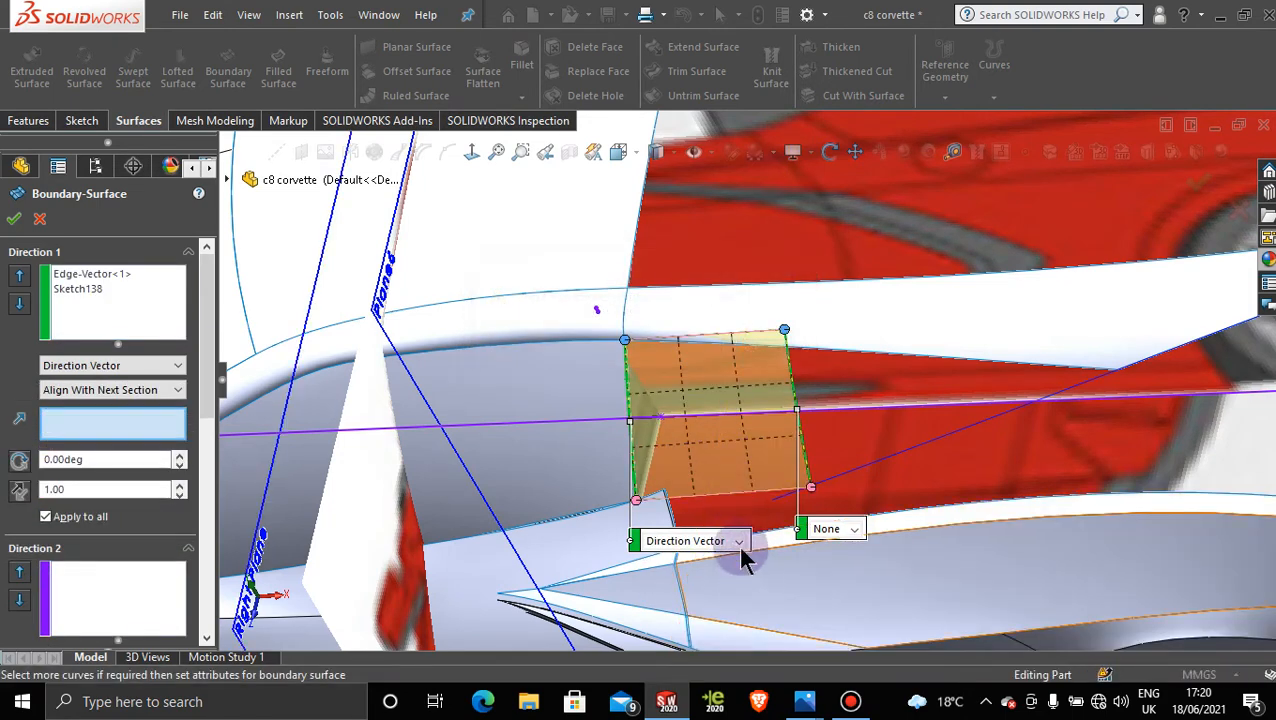
{"action": "left_click", "coordinate": [738, 545]}
{"action": "left_click", "coordinate": [722, 582]}
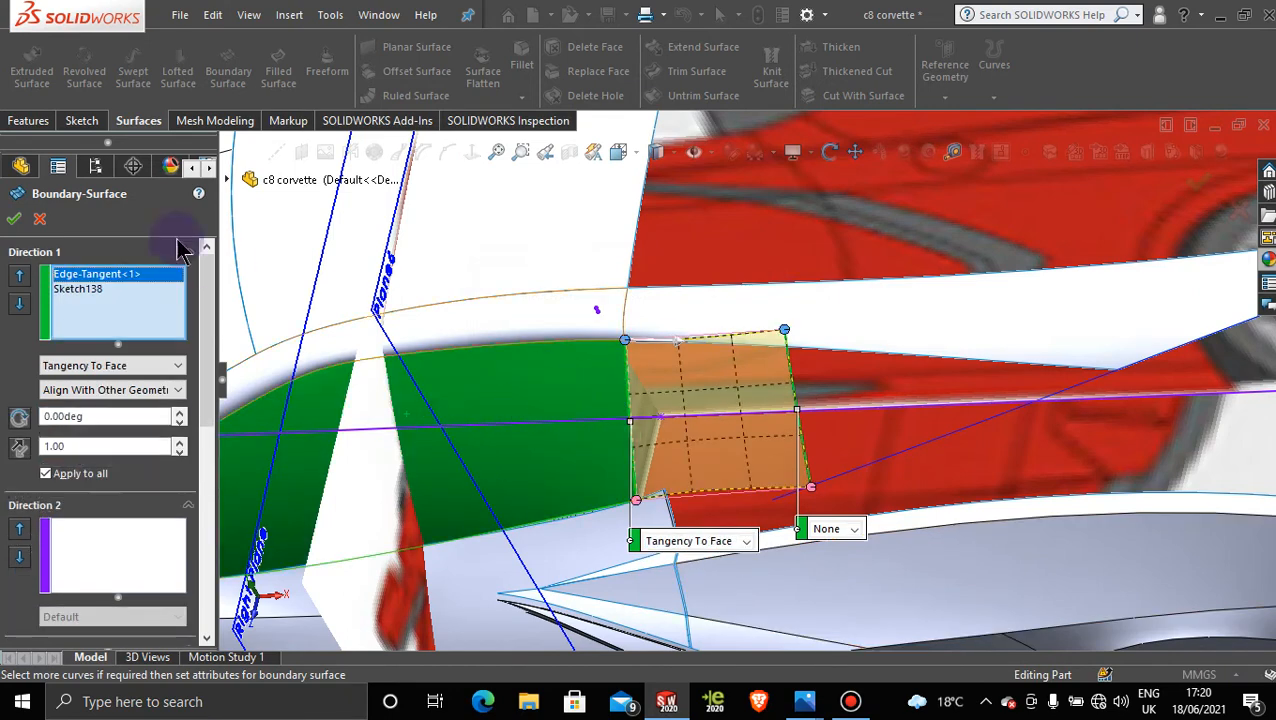
{"action": "left_click", "coordinate": [14, 219]}
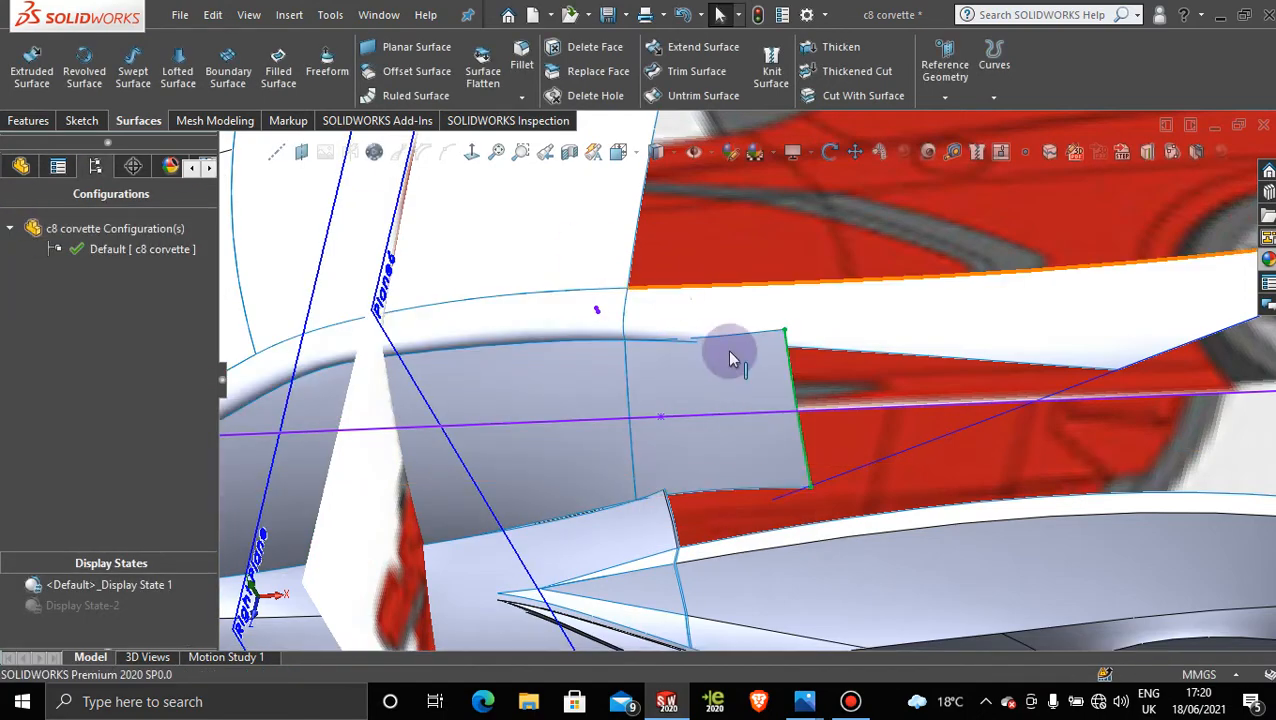
Step: Examine the new window extension surface against the roof rail surface and reference images from several angles
{"action": "middle_click_drag", "start_coordinate": [727, 350], "coordinate": [657, 479]}
{"action": "scroll", "coordinate": [706, 305], "scroll_direction": "up", "scroll_amount": 2}
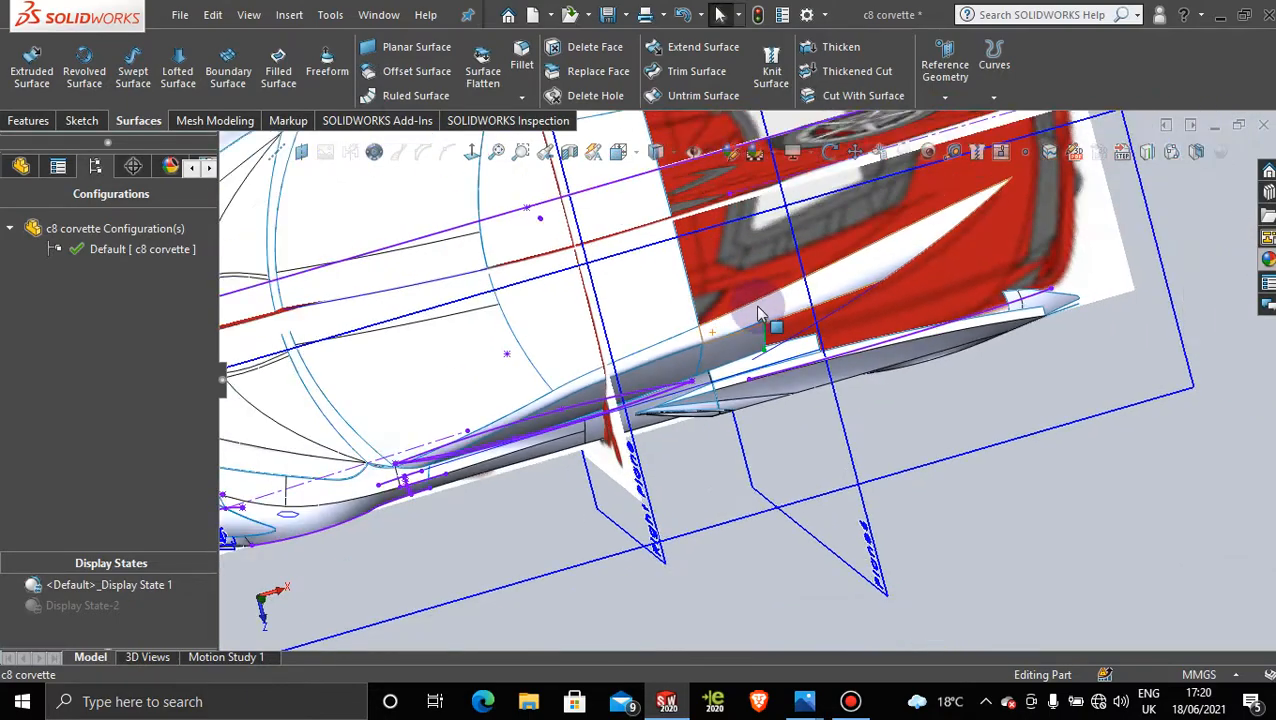
{"action": "scroll", "coordinate": [758, 318], "scroll_direction": "down", "scroll_amount": 5}
{"action": "middle_click_drag", "start_coordinate": [754, 368], "coordinate": [692, 221]}
{"action": "scroll", "coordinate": [760, 392], "scroll_direction": "up", "scroll_amount": 3}
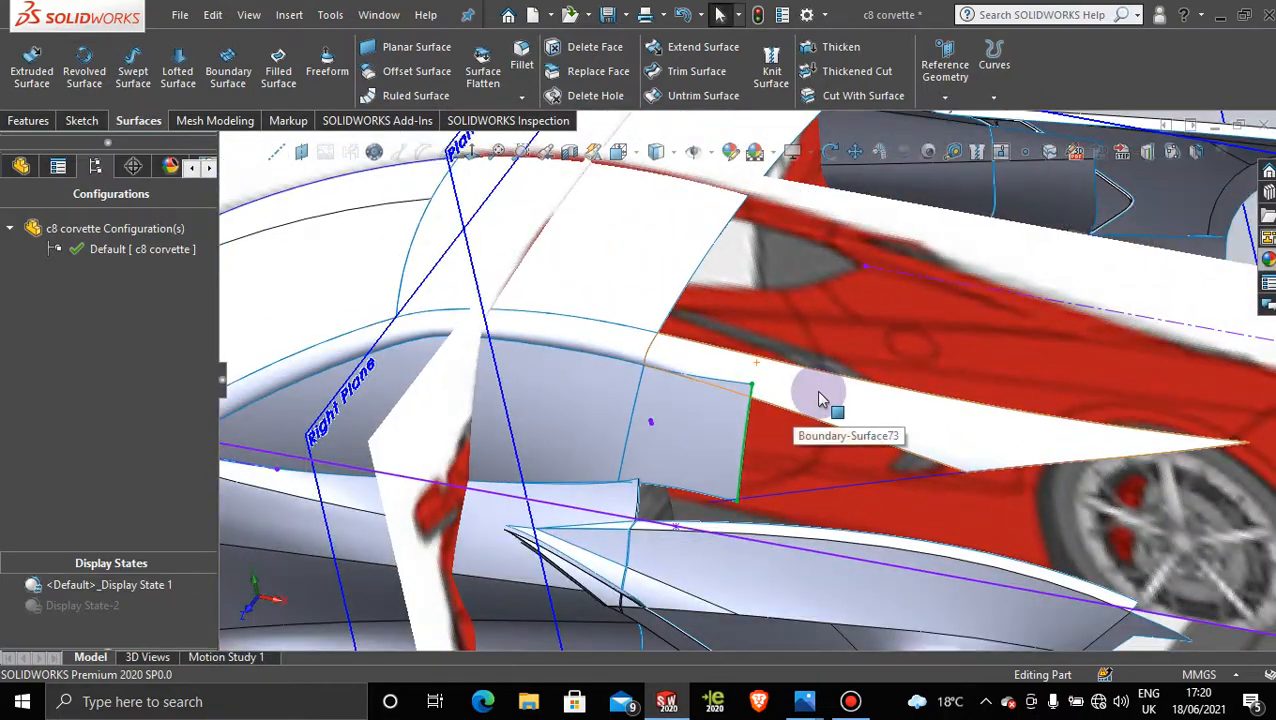
{"action": "scroll", "coordinate": [731, 448], "scroll_direction": "up", "scroll_amount": 2}
{"action": "scroll", "coordinate": [750, 416], "scroll_direction": "down", "scroll_amount": 3}
{"action": "middle_click_drag", "start_coordinate": [752, 415], "coordinate": [737, 447]}
Step: Edit Sketch138 in the Right view, shifting the rear profile curve slightly inwards and downwards, and rebuild the window extension surface
{"action": "left_click", "coordinate": [741, 446]}
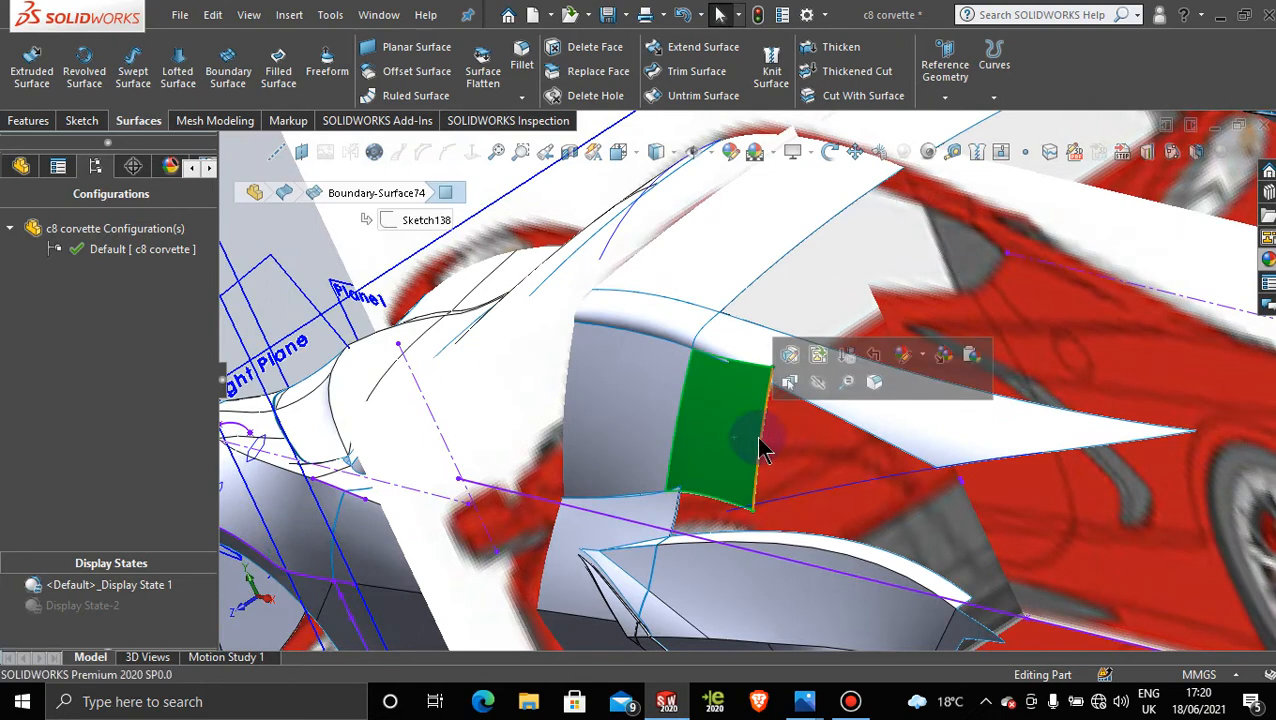
{"action": "right_click", "coordinate": [767, 449]}
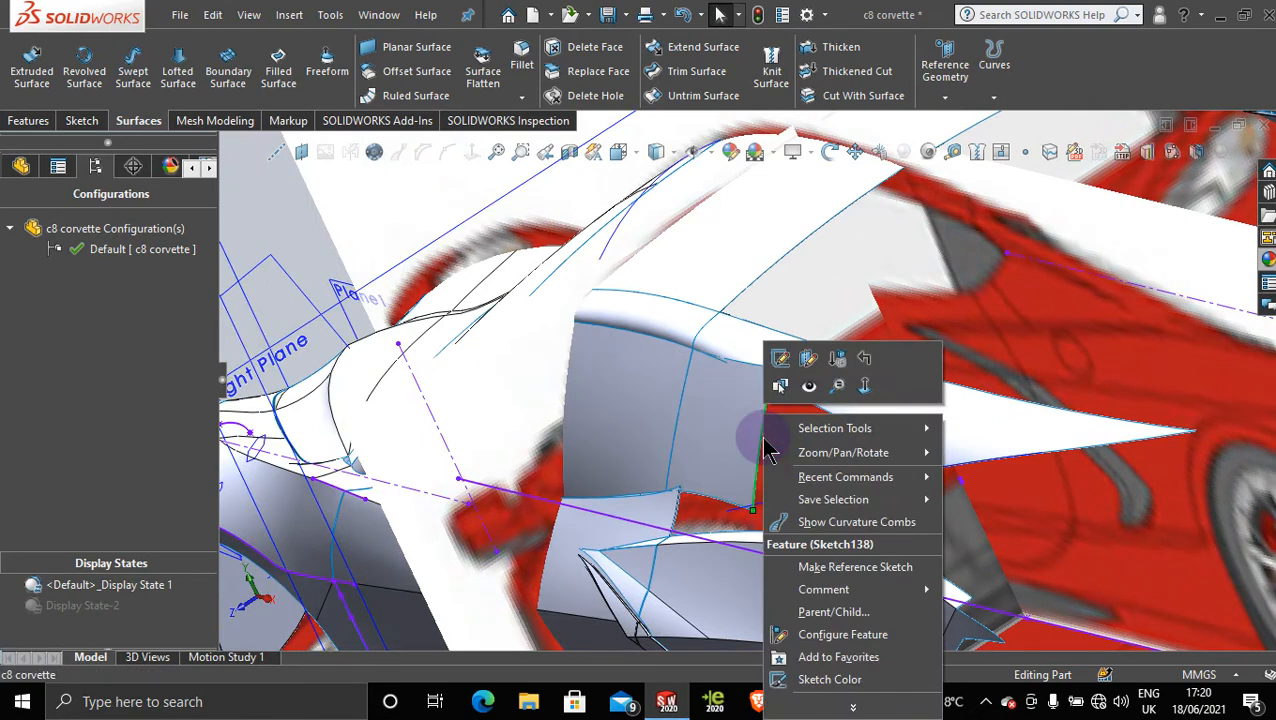
{"action": "left_click", "coordinate": [779, 360]}
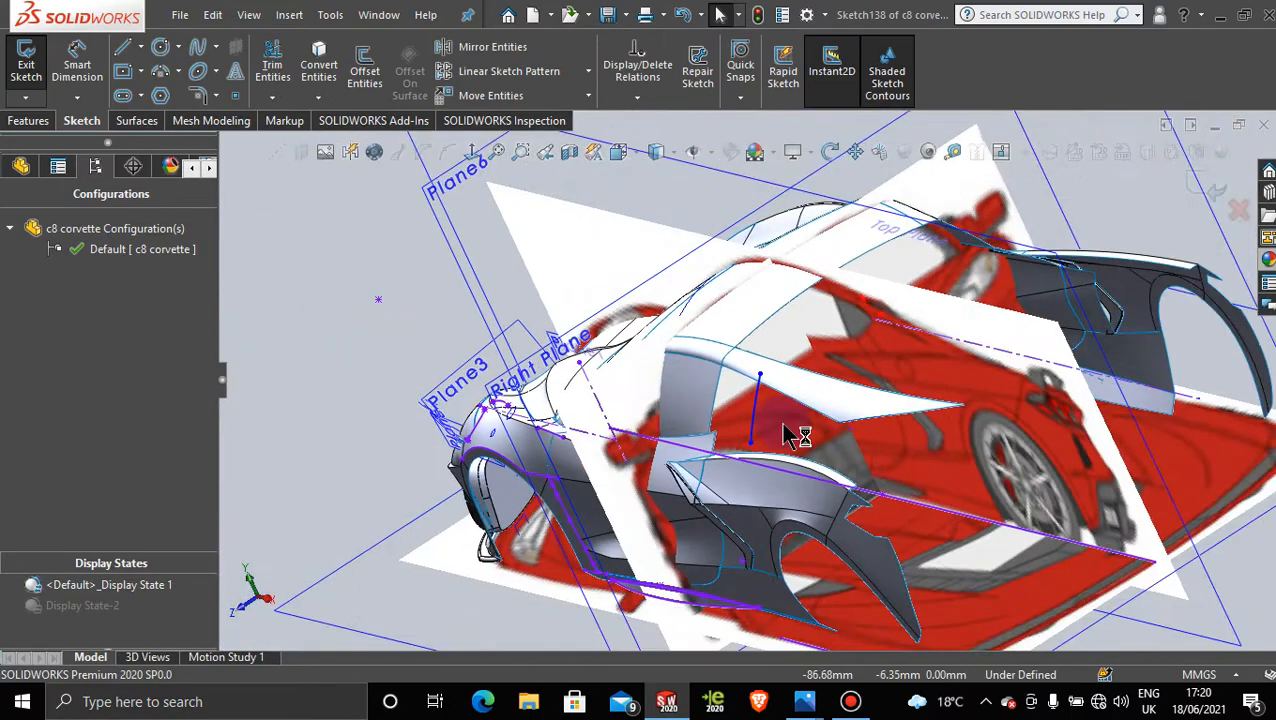
{"action": "key", "text": "space"}
{"action": "left_click", "coordinate": [632, 455]}
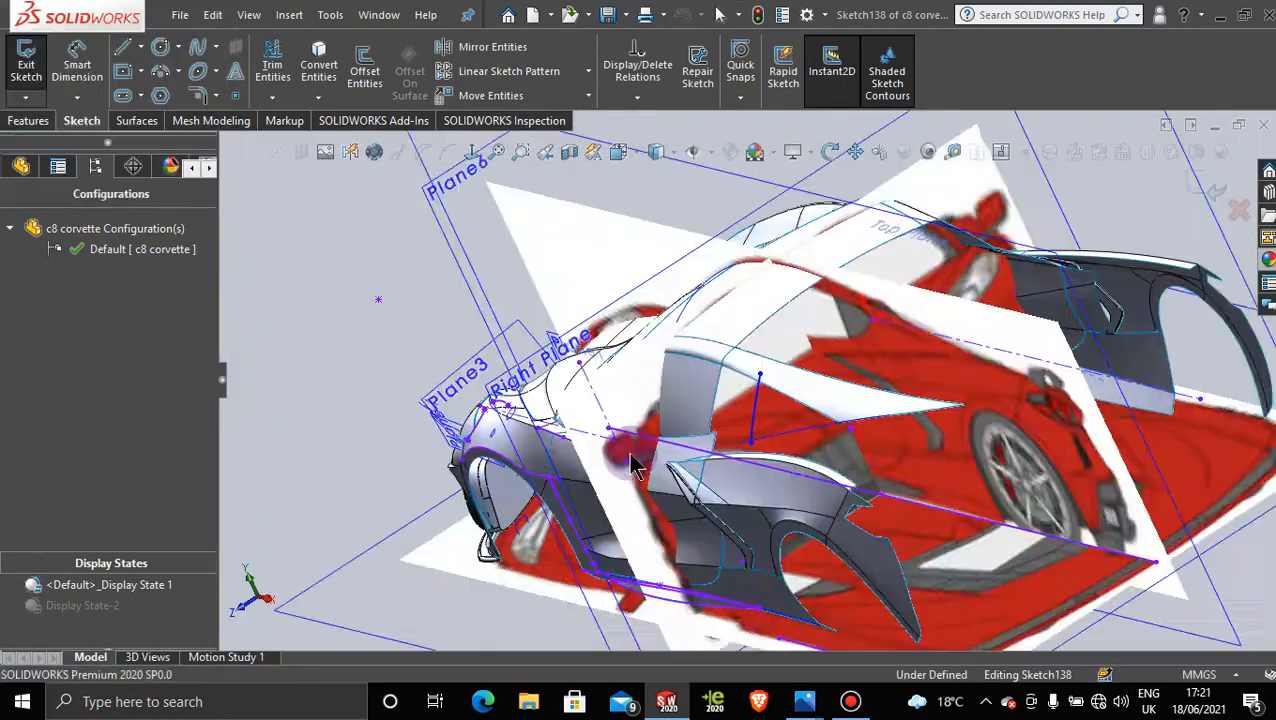
{"action": "scroll", "coordinate": [712, 484], "scroll_direction": "down", "scroll_amount": 10}
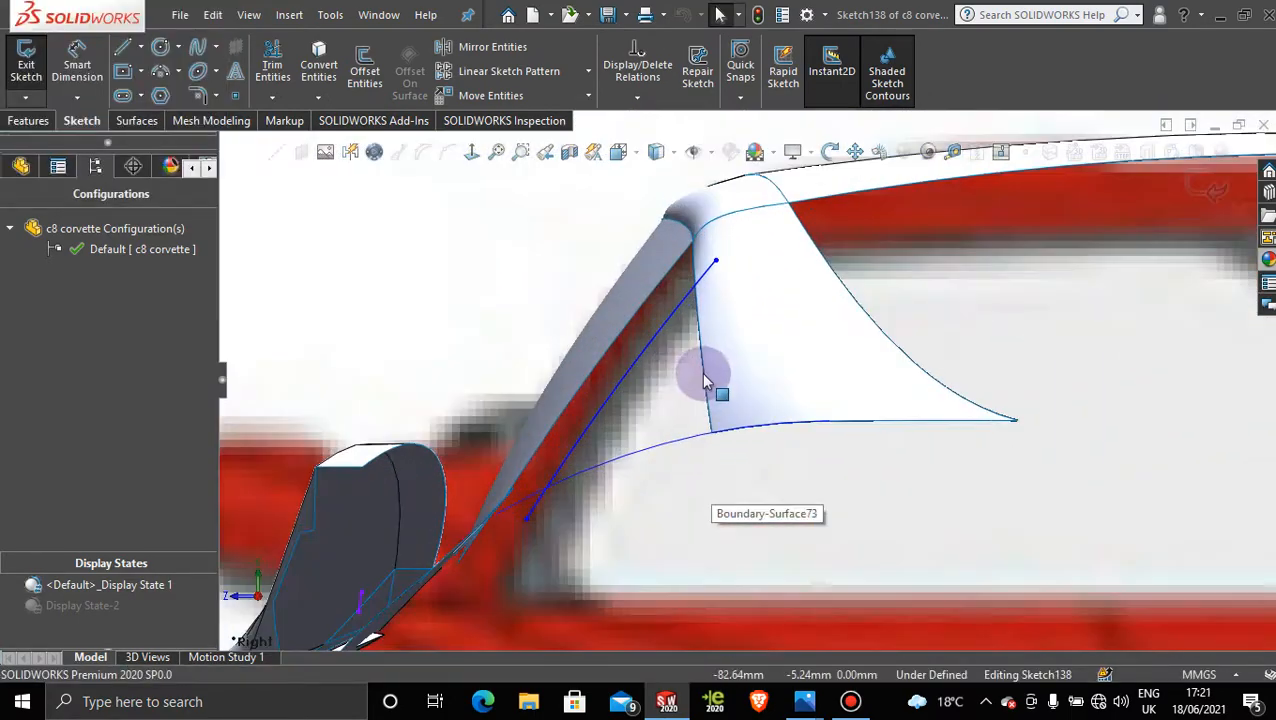
{"action": "mouse_move", "coordinate": [641, 371]}
{"action": "left_mouse_down"}
{"action": "mouse_move", "coordinate": [659, 381]}
{"action": "mouse_move", "coordinate": [652, 372]}
{"action": "left_mouse_up"}
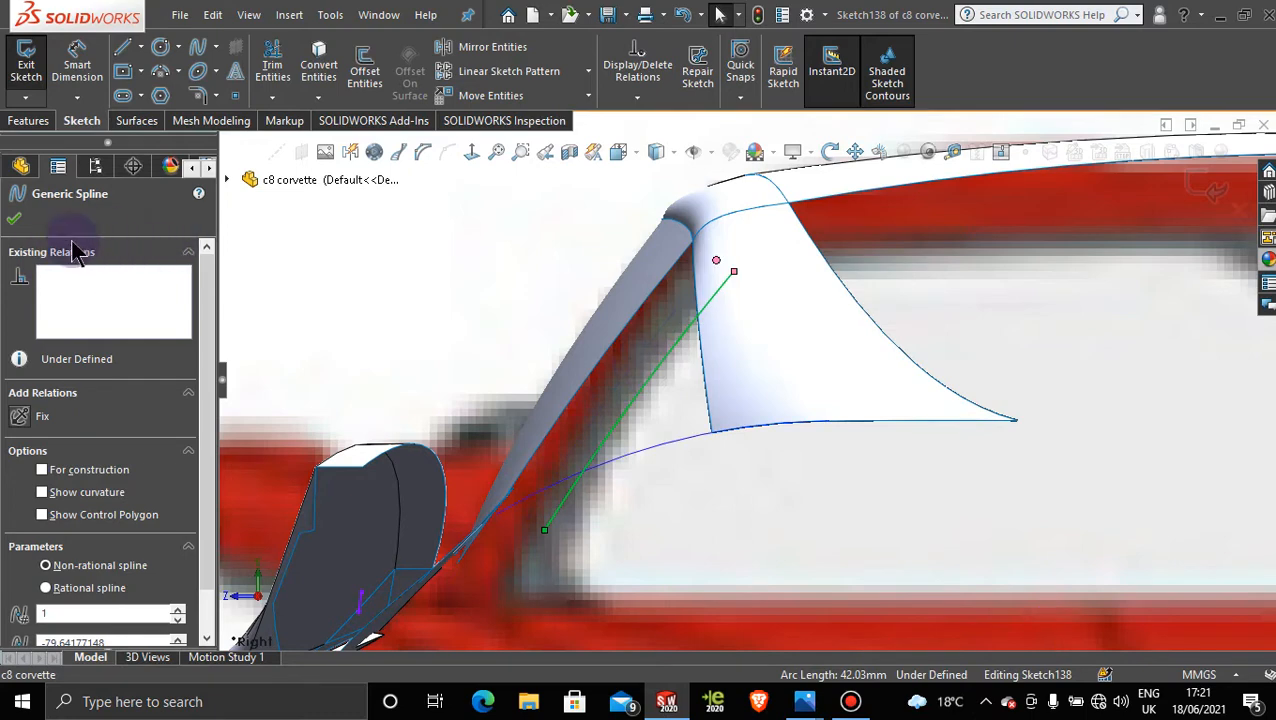
{"action": "left_click", "coordinate": [14, 219]}
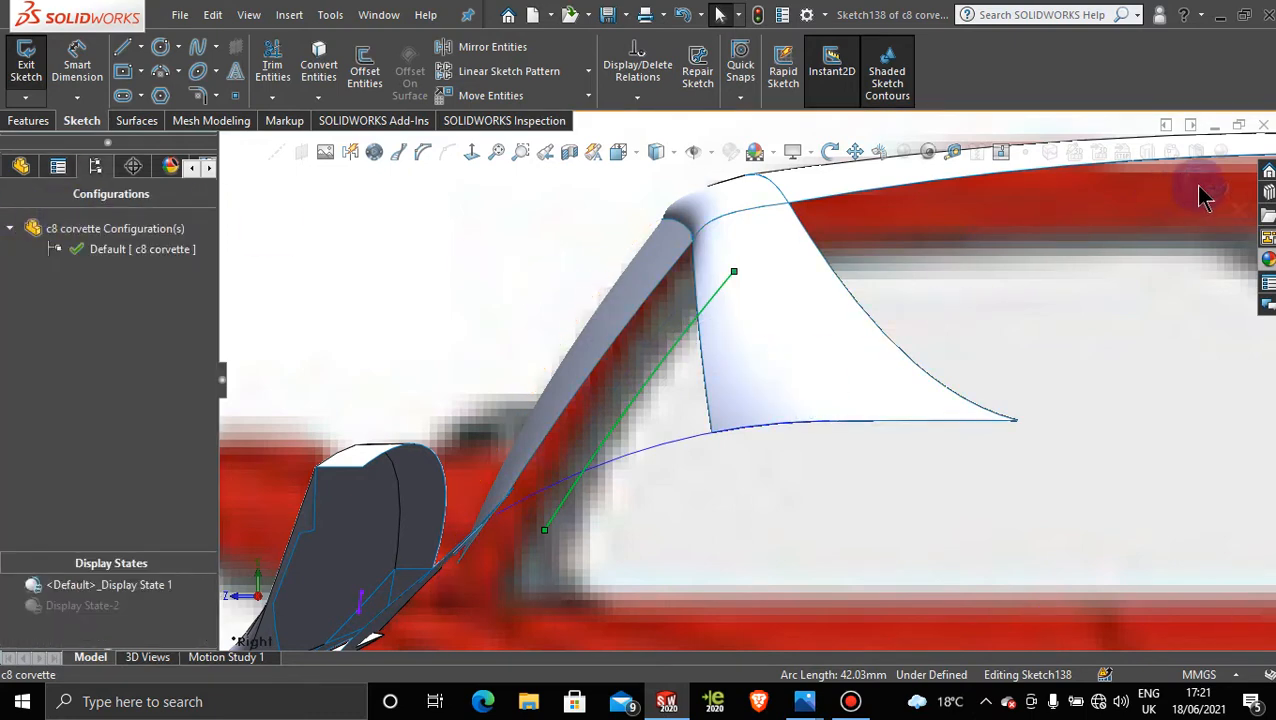
{"action": "left_click", "coordinate": [1211, 182]}
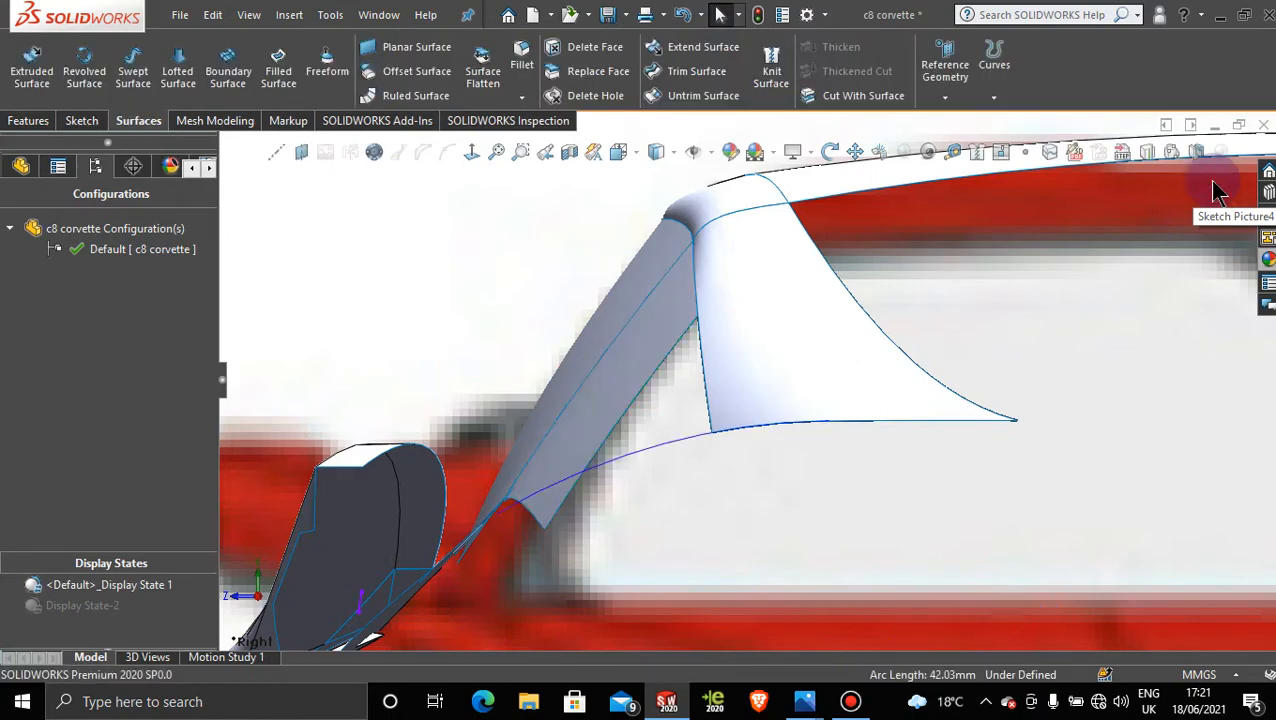
Step: Switch to the Photos app and examine the side window's rear corner in the 2020 Corvette rear three-quarter photo
{"action": "scroll", "coordinate": [777, 368], "scroll_direction": "up", "scroll_amount": 2}
{"action": "left_click_drag", "start_coordinate": [737, 361], "coordinate": [687, 408]}
{"action": "key", "text": "Escape"}
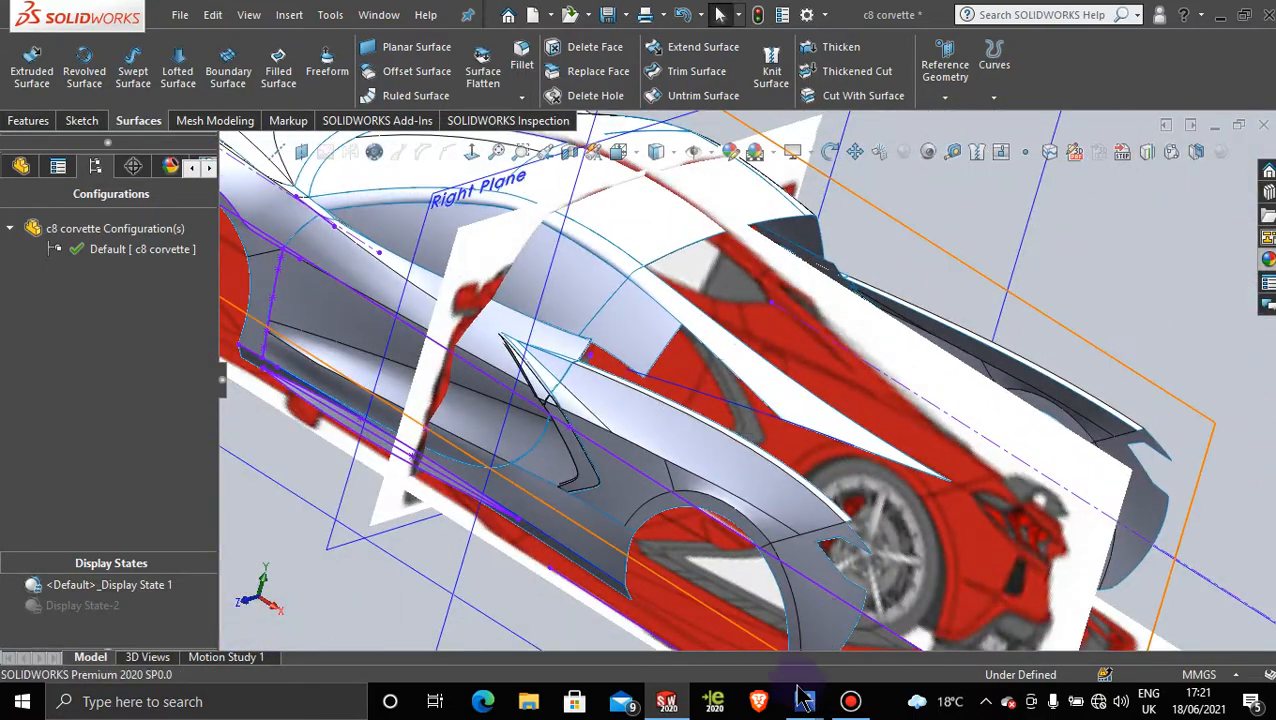
{"action": "mouse_move", "coordinate": [812, 705]}
{"action": "left_click", "coordinate": [905, 585]}
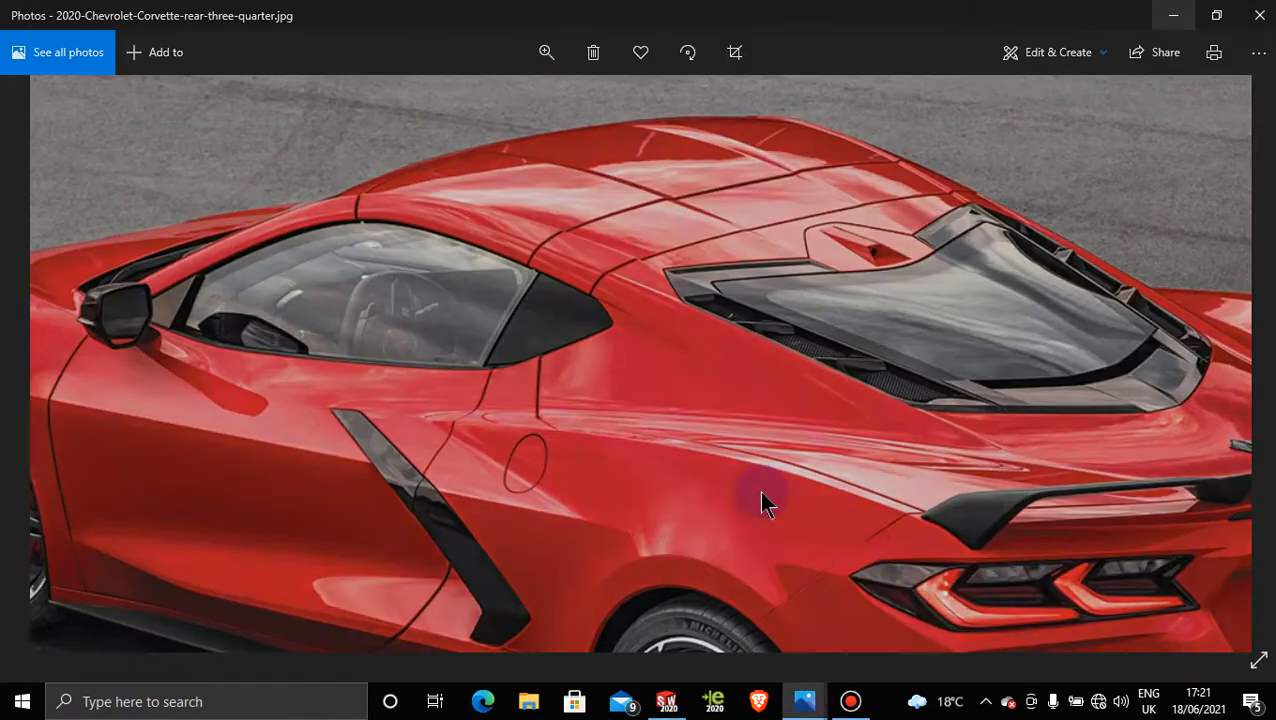
{"action": "left_click", "coordinate": [545, 55]}
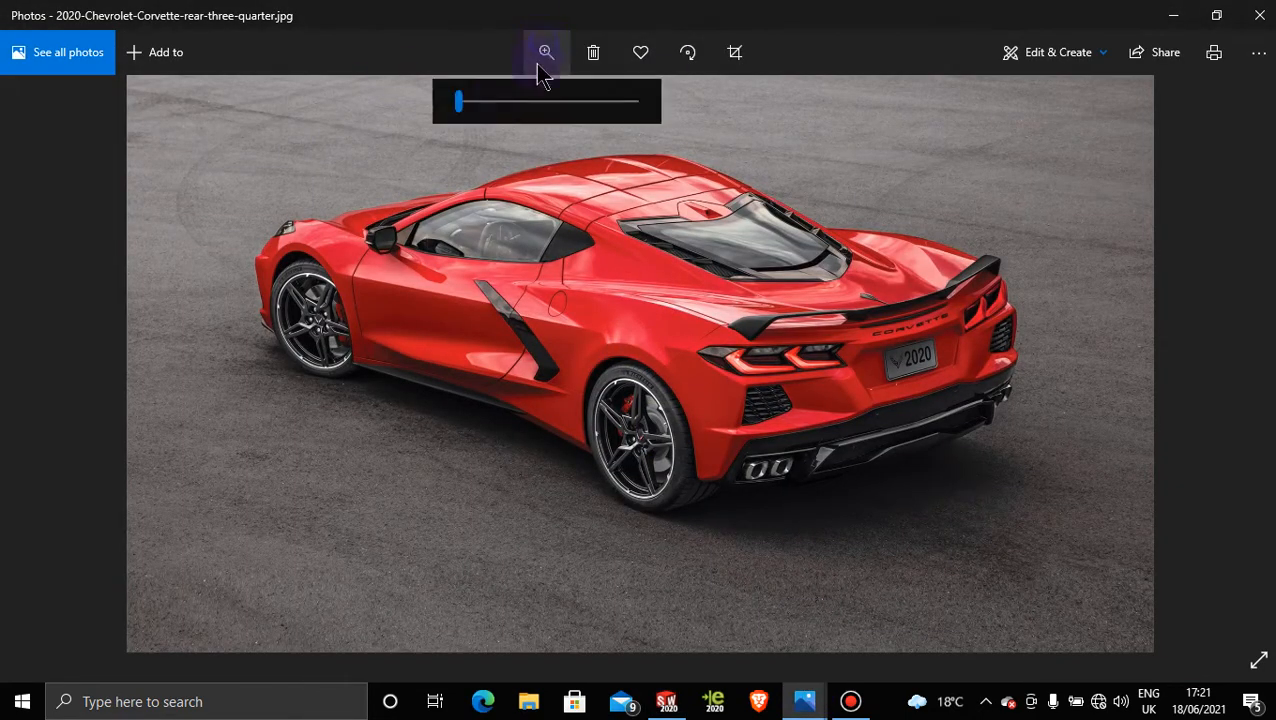
{"action": "left_click_drag", "start_coordinate": [456, 101], "coordinate": [519, 101]}
{"action": "left_click_drag", "start_coordinate": [494, 212], "coordinate": [659, 708]}
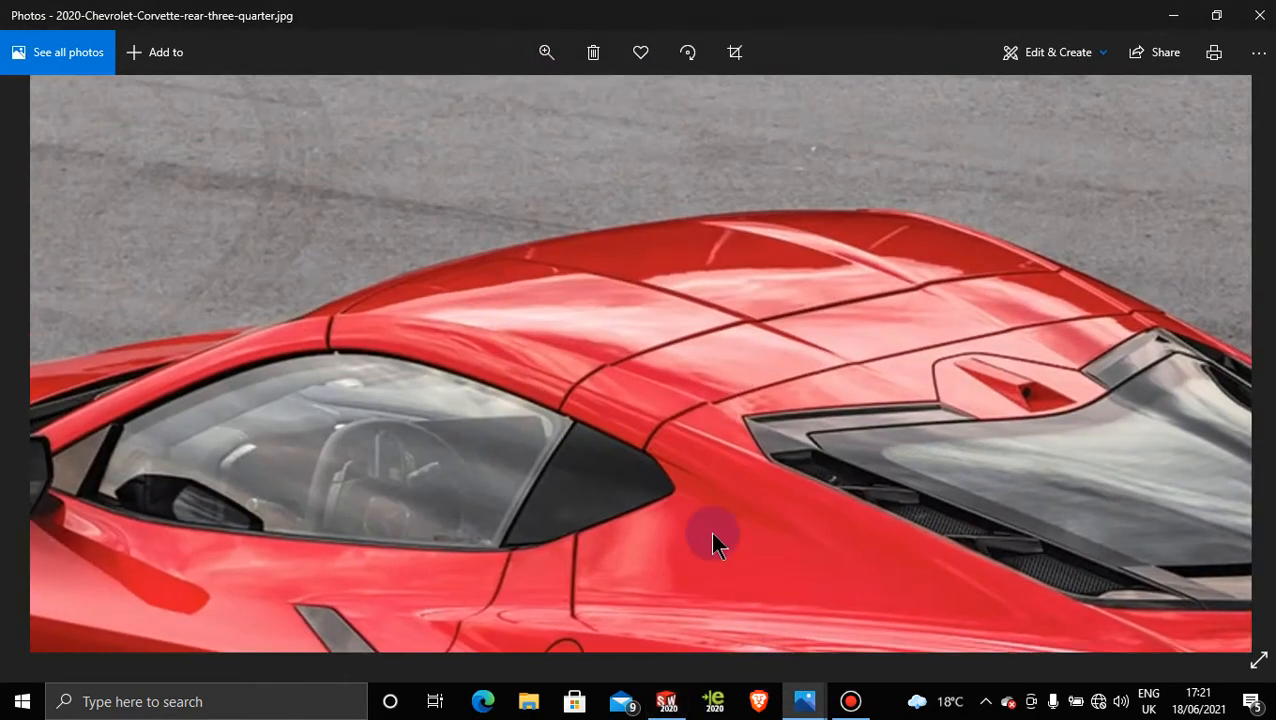
{"action": "left_click_drag", "start_coordinate": [710, 531], "coordinate": [604, 369]}
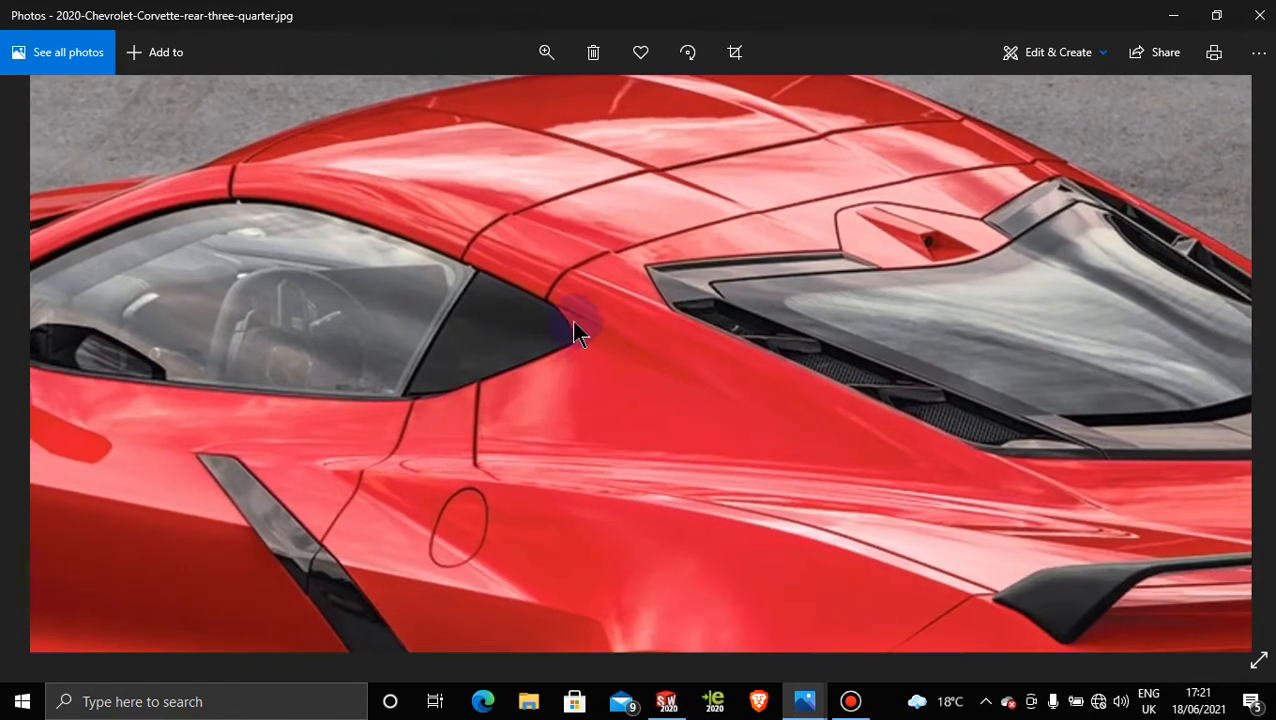
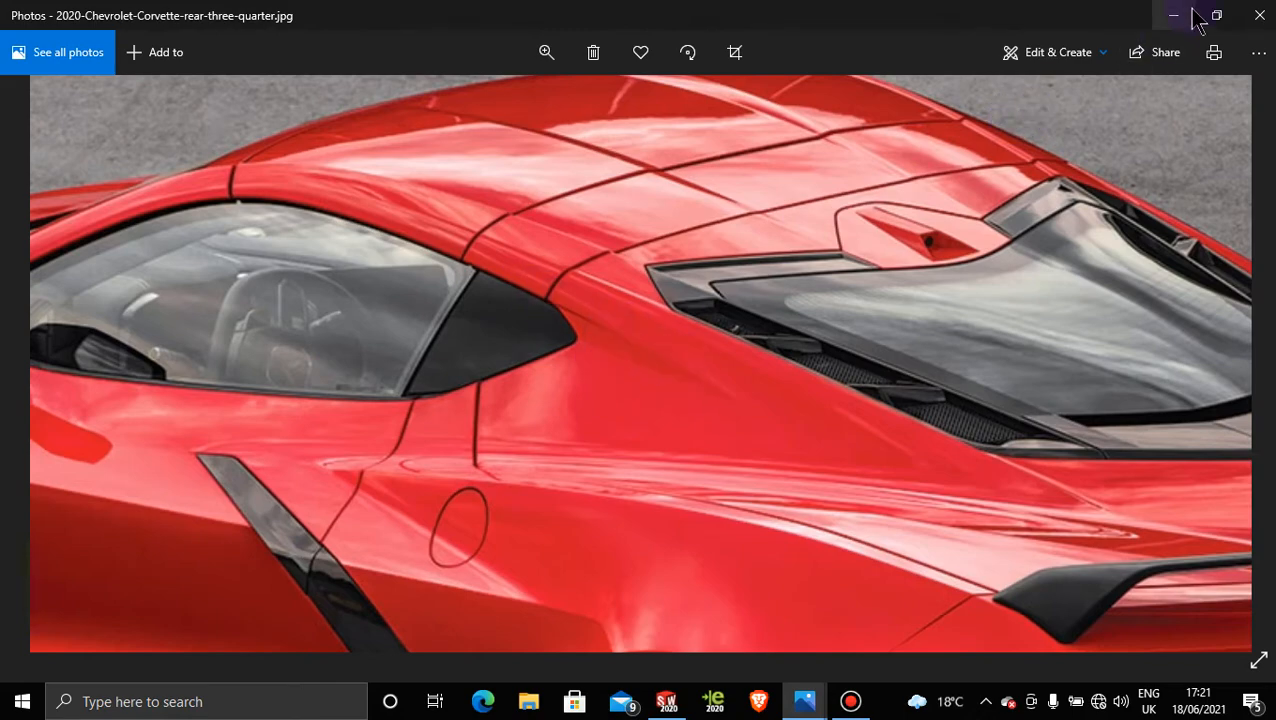
{"action": "left_click", "coordinate": [1190, 15]}
Step: Switch back to SOLIDWORKS and reopen Sketch138, the rear profile of the window extension surface, for editing
{"action": "left_click", "coordinate": [672, 336]}
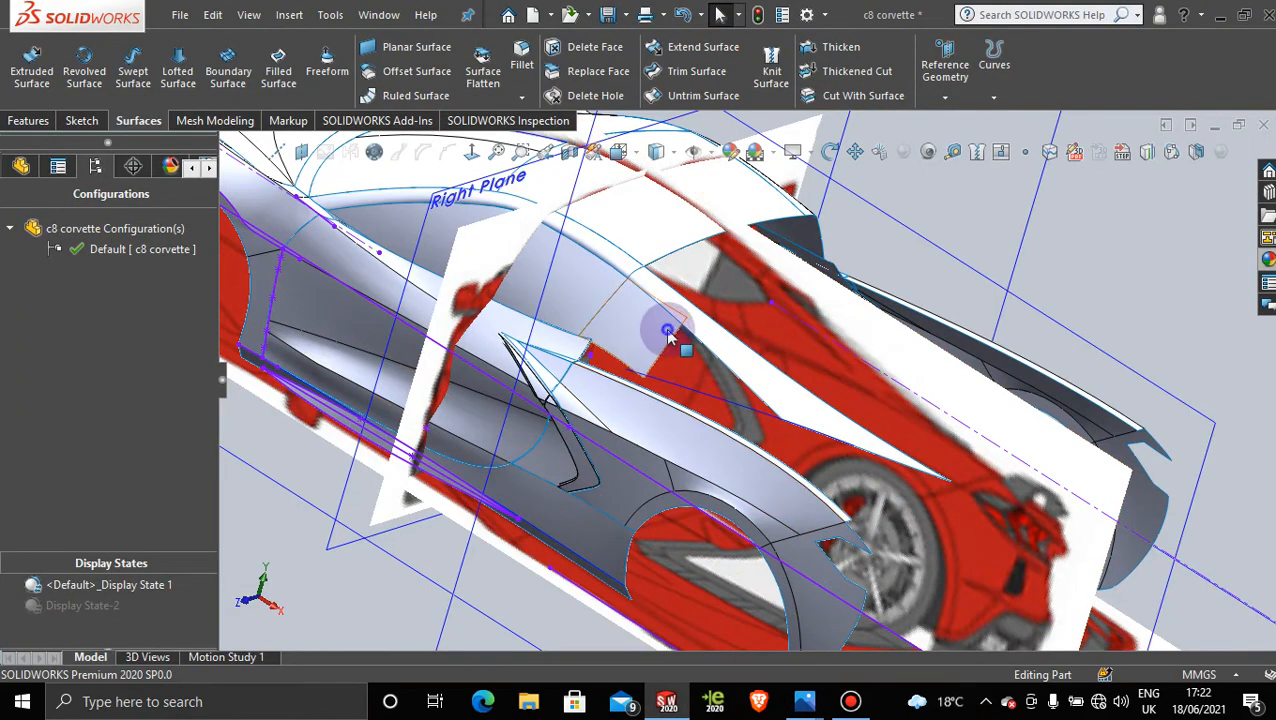
{"action": "scroll", "coordinate": [672, 336], "scroll_direction": "down", "scroll_amount": 5}
{"action": "middle_click_drag", "start_coordinate": [672, 373], "coordinate": [706, 370]}
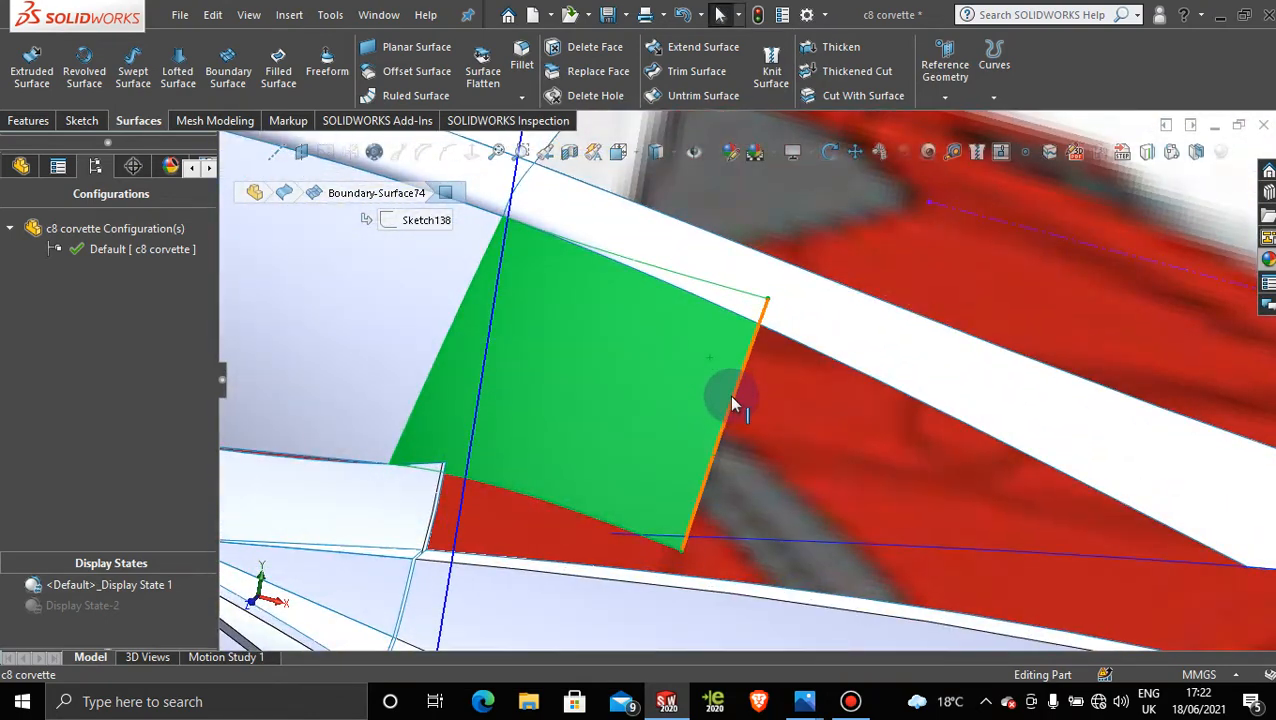
{"action": "left_click", "coordinate": [729, 395]}
{"action": "right_click", "coordinate": [729, 395]}
{"action": "left_click", "coordinate": [1093, 277]}
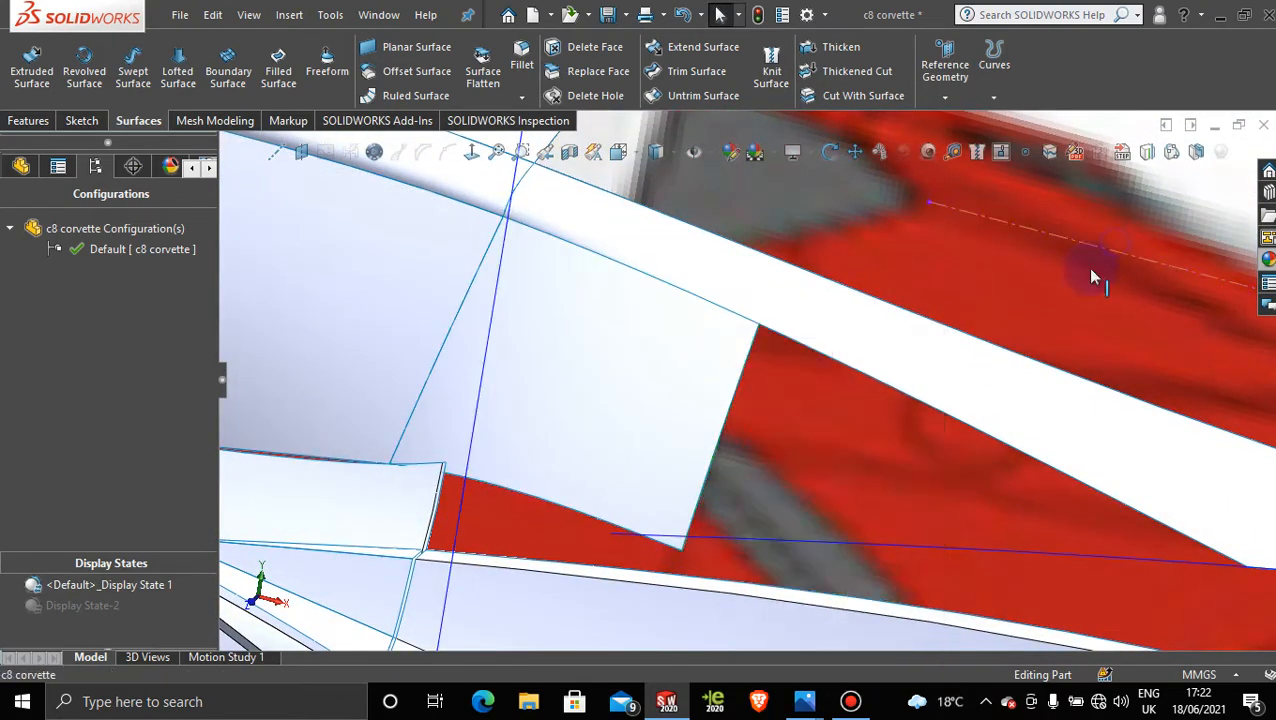
{"action": "left_click", "coordinate": [716, 375]}
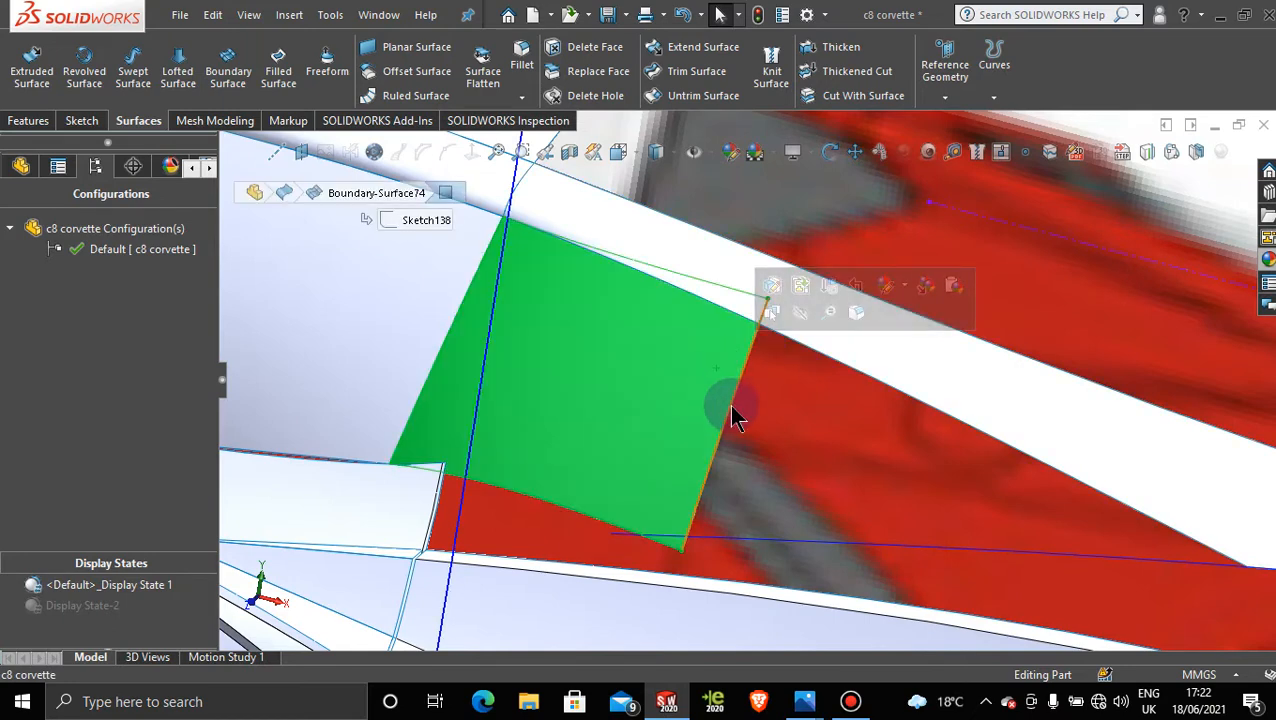
{"action": "left_click", "coordinate": [731, 414]}
{"action": "right_click", "coordinate": [735, 413]}
{"action": "left_click", "coordinate": [751, 354]}
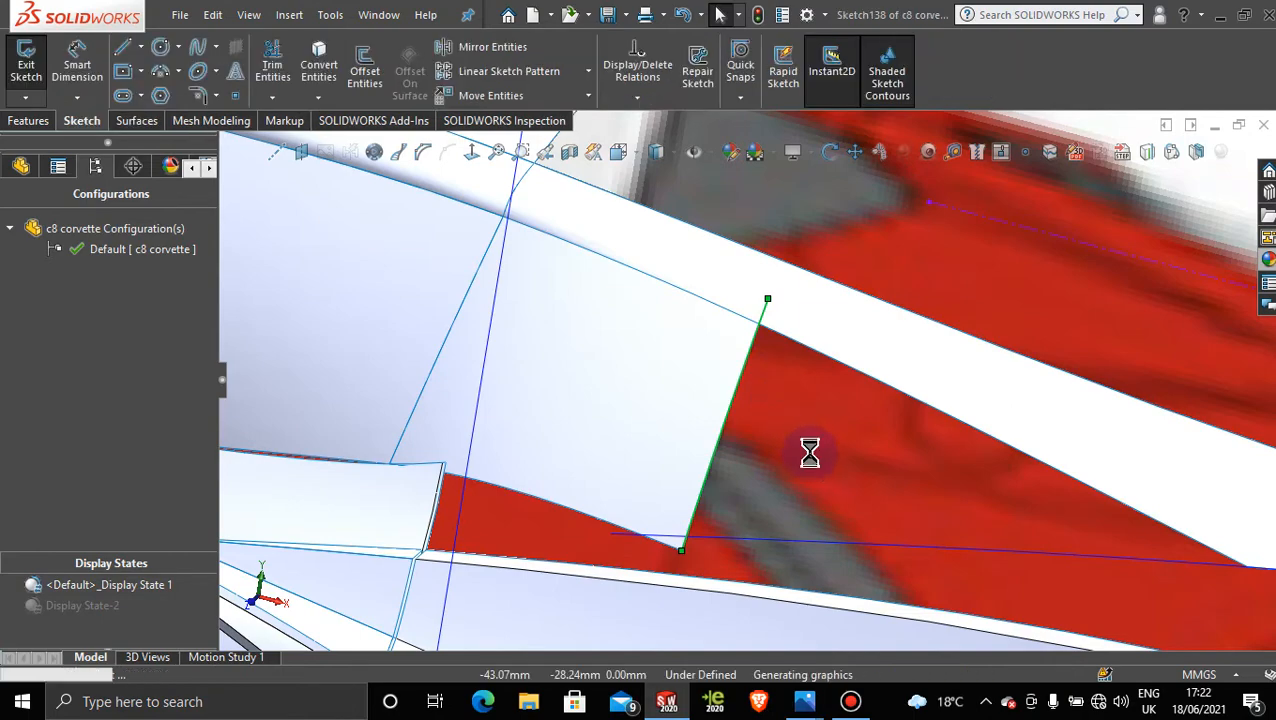
Step: Shift the rear profile spline in Sketch138 slightly outwards and upwards in the normal view, and rebuild the window extension surface
{"action": "scroll", "coordinate": [811, 455], "scroll_direction": "up", "scroll_amount": 7}
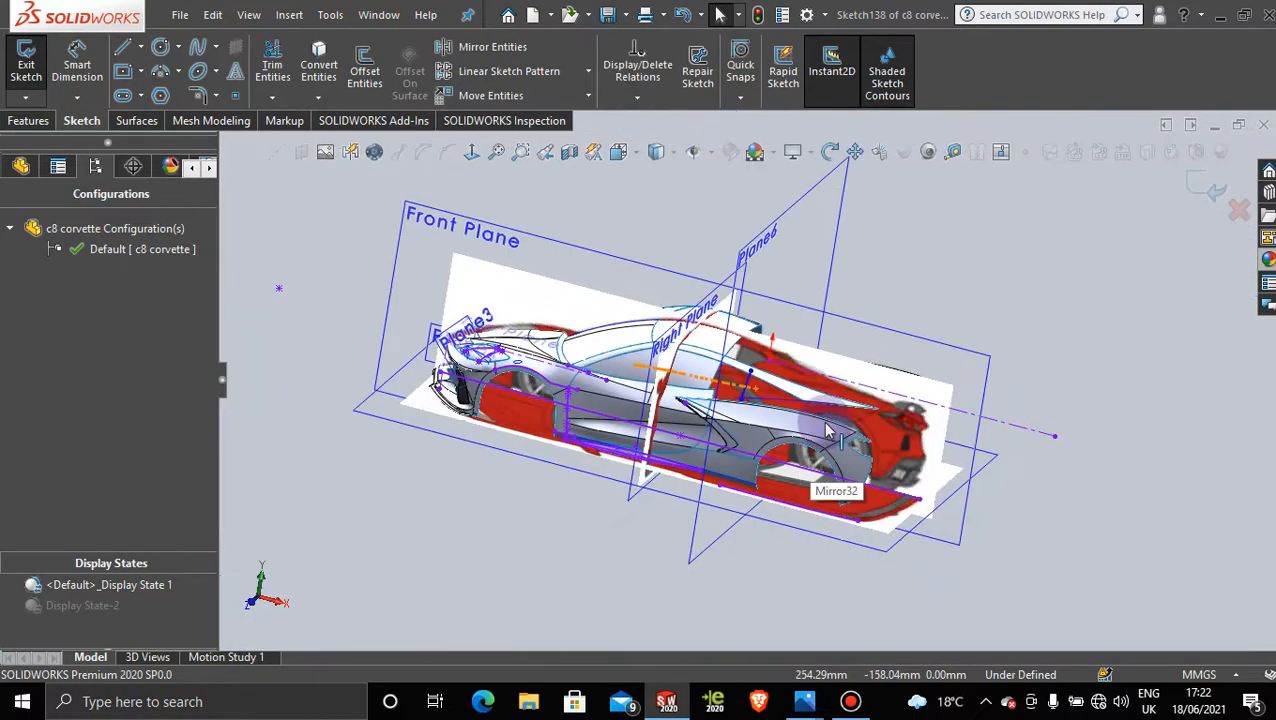
{"action": "middle_click_drag", "start_coordinate": [811, 455], "coordinate": [705, 408]}
{"action": "left_click", "coordinate": [835, 242]}
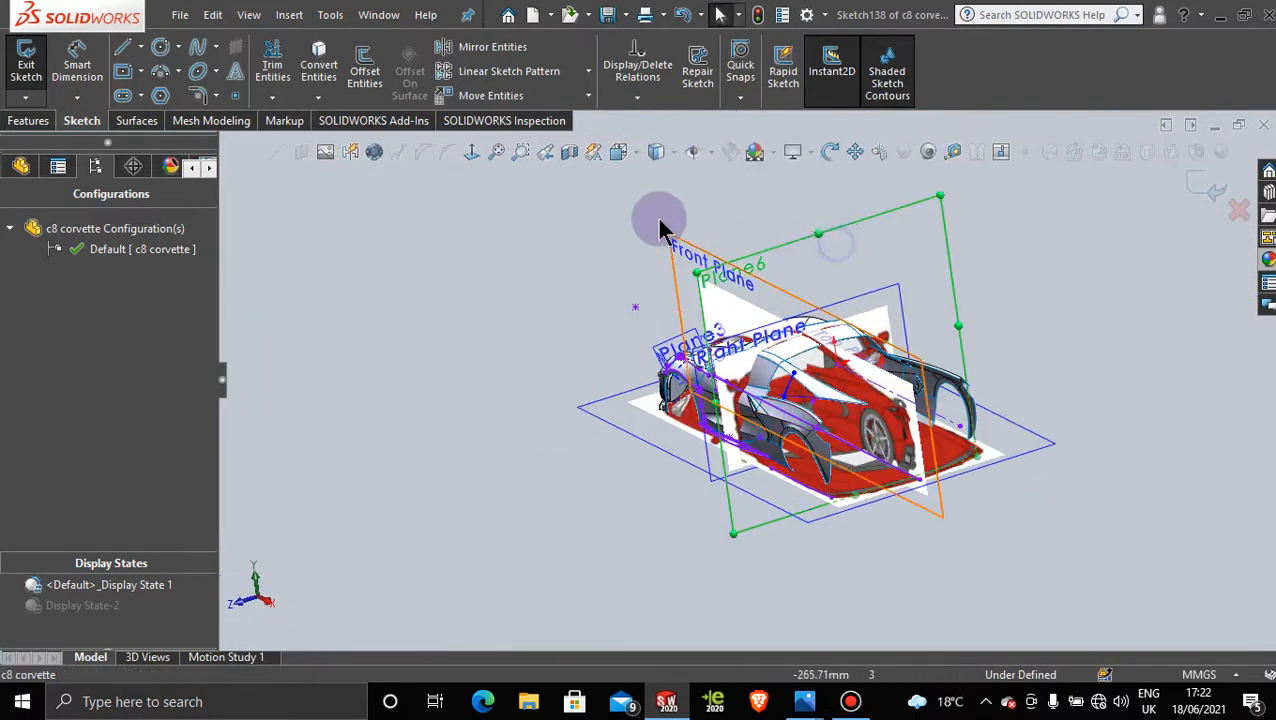
{"action": "left_click", "coordinate": [471, 152]}
{"action": "scroll", "coordinate": [703, 481], "scroll_direction": "down", "scroll_amount": 10}
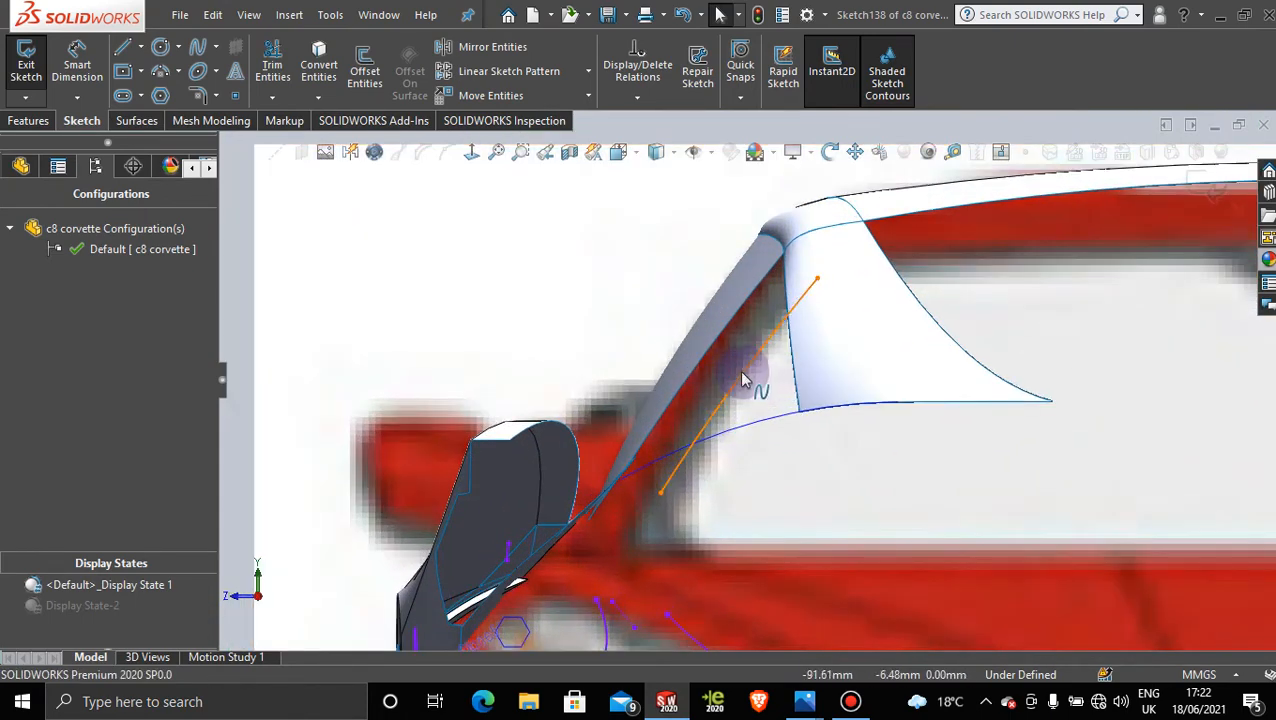
{"action": "left_click", "coordinate": [741, 378]}
{"action": "left_click", "coordinate": [727, 378]}
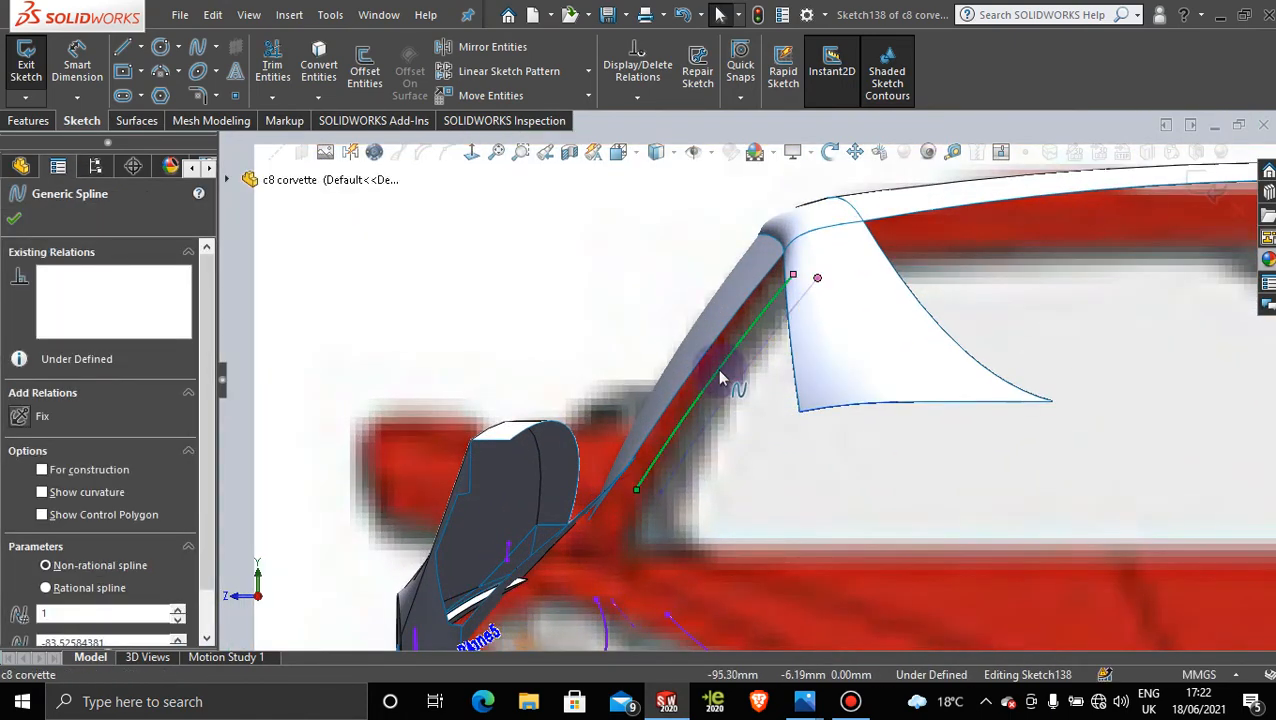
{"action": "left_click_drag", "start_coordinate": [727, 378], "coordinate": [731, 378]}
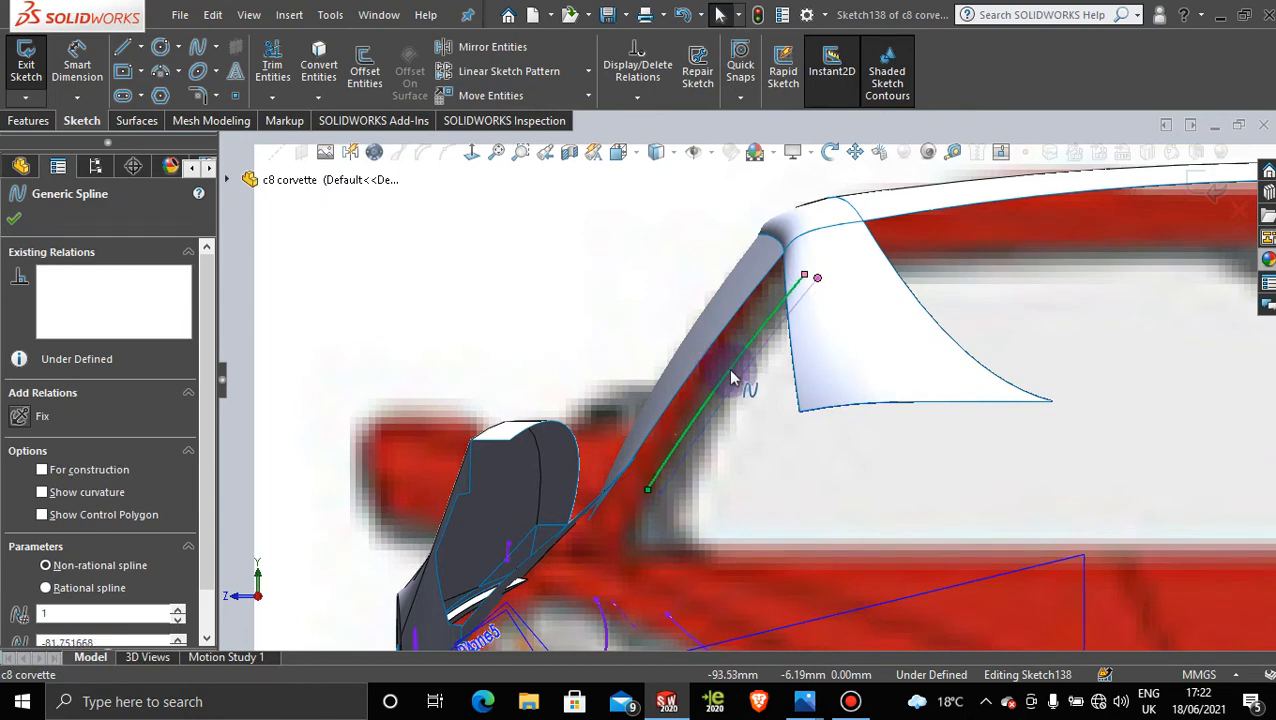
{"action": "left_click", "coordinate": [14, 218]}
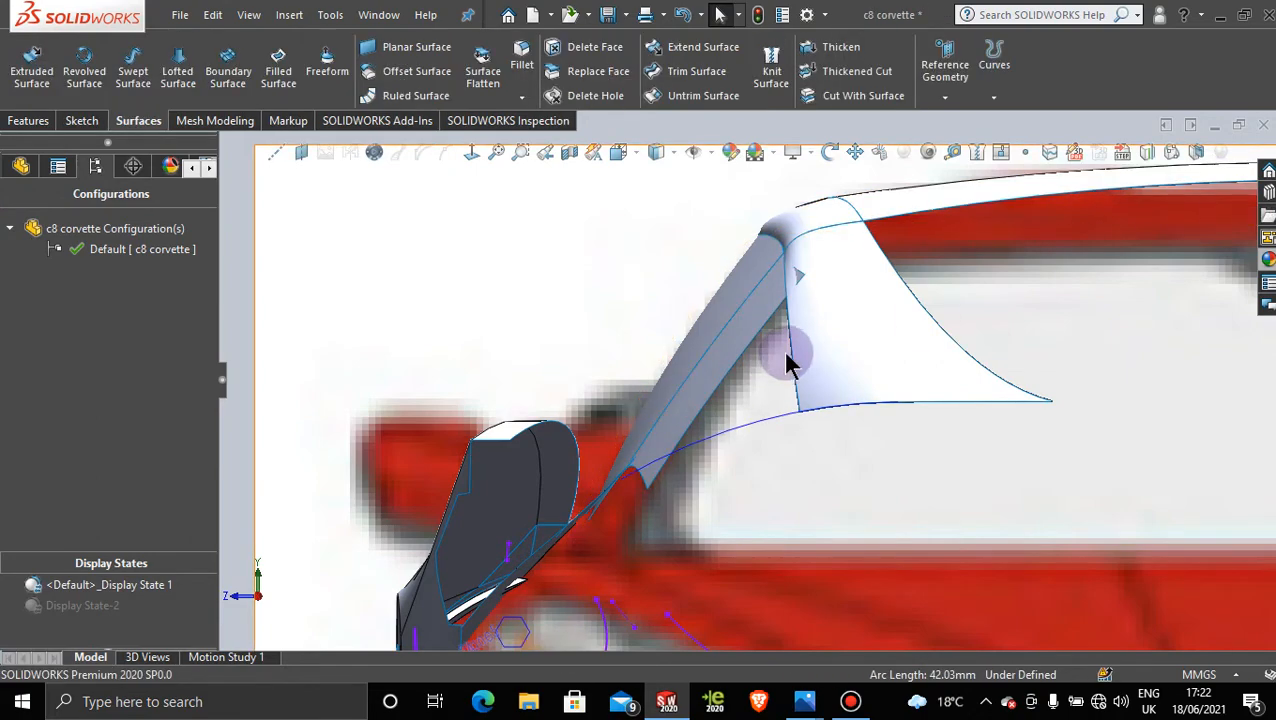
Step: Examine where the rebuilt window extension surface meets the roof rail, and compare its rear edge with the reference images from several angles
{"action": "middle_click_drag", "start_coordinate": [792, 362], "coordinate": [810, 357]}
{"action": "scroll", "coordinate": [812, 359], "scroll_direction": "up", "scroll_amount": 3}
{"action": "scroll", "coordinate": [897, 336], "scroll_direction": "down", "scroll_amount": 8}
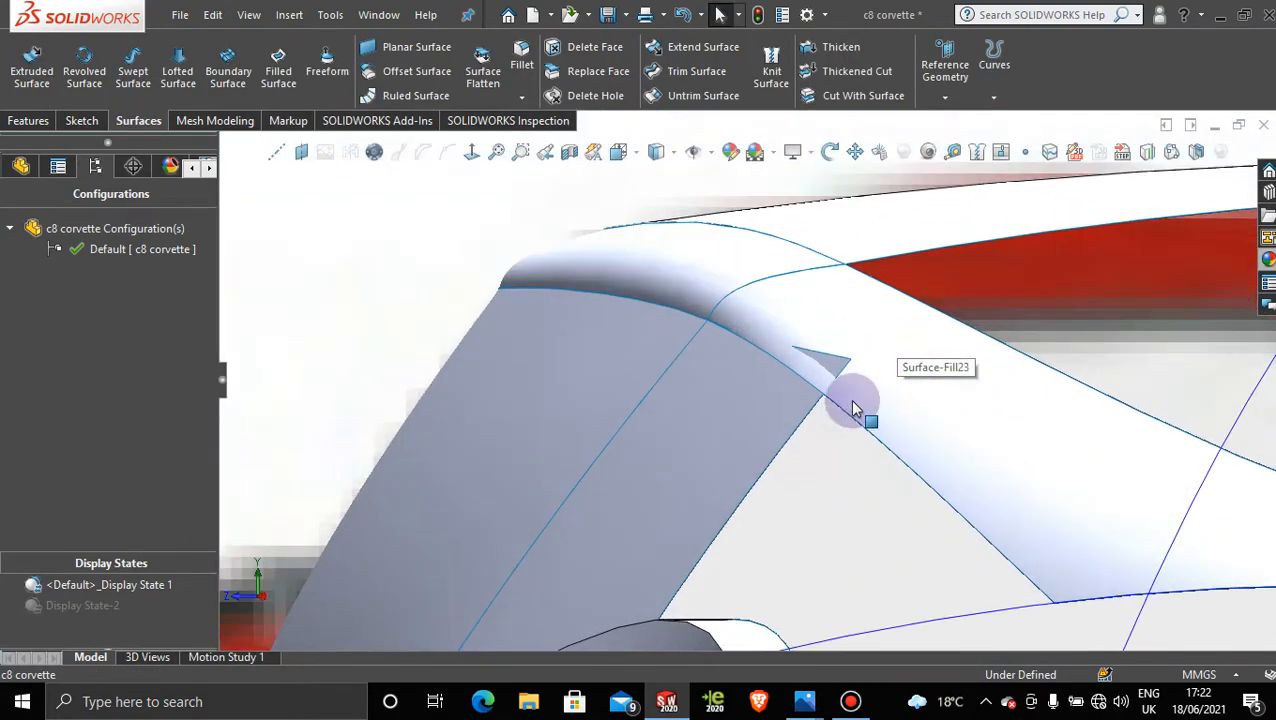
{"action": "middle_click_drag", "start_coordinate": [803, 421], "coordinate": [889, 427]}
{"action": "scroll", "coordinate": [854, 350], "scroll_direction": "down", "scroll_amount": 6}
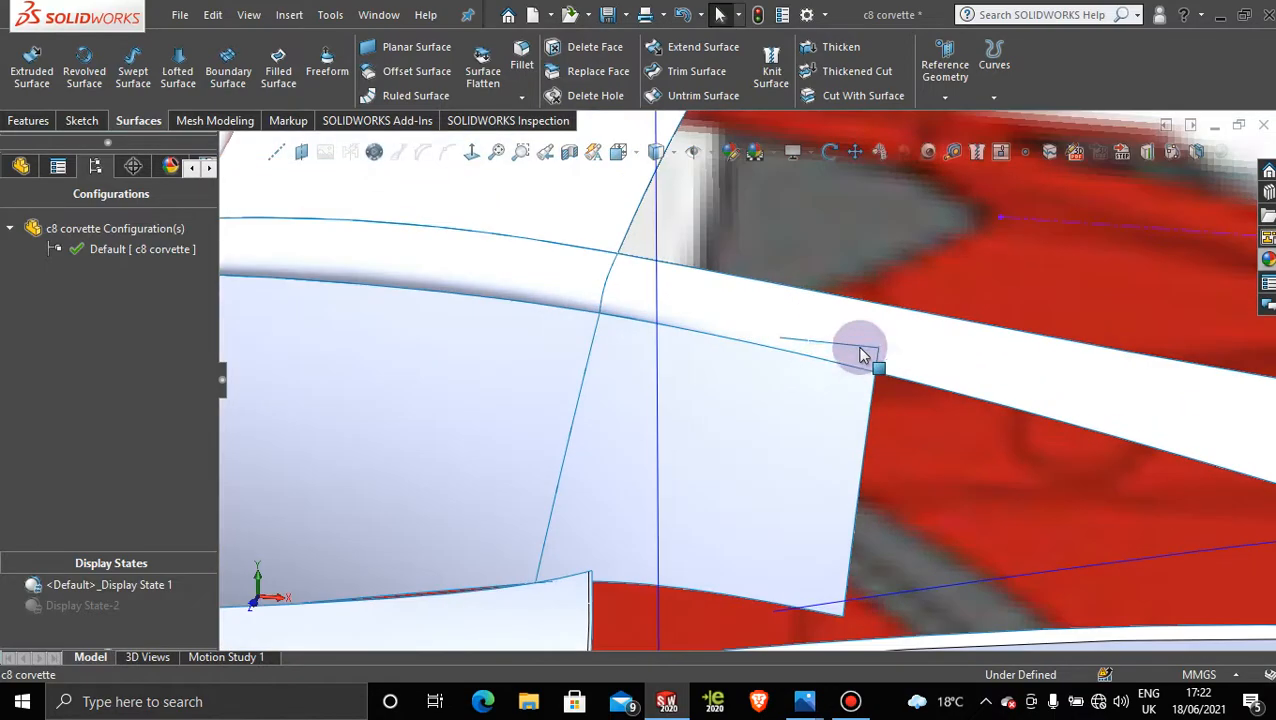
{"action": "scroll", "coordinate": [840, 455], "scroll_direction": "up", "scroll_amount": 3}
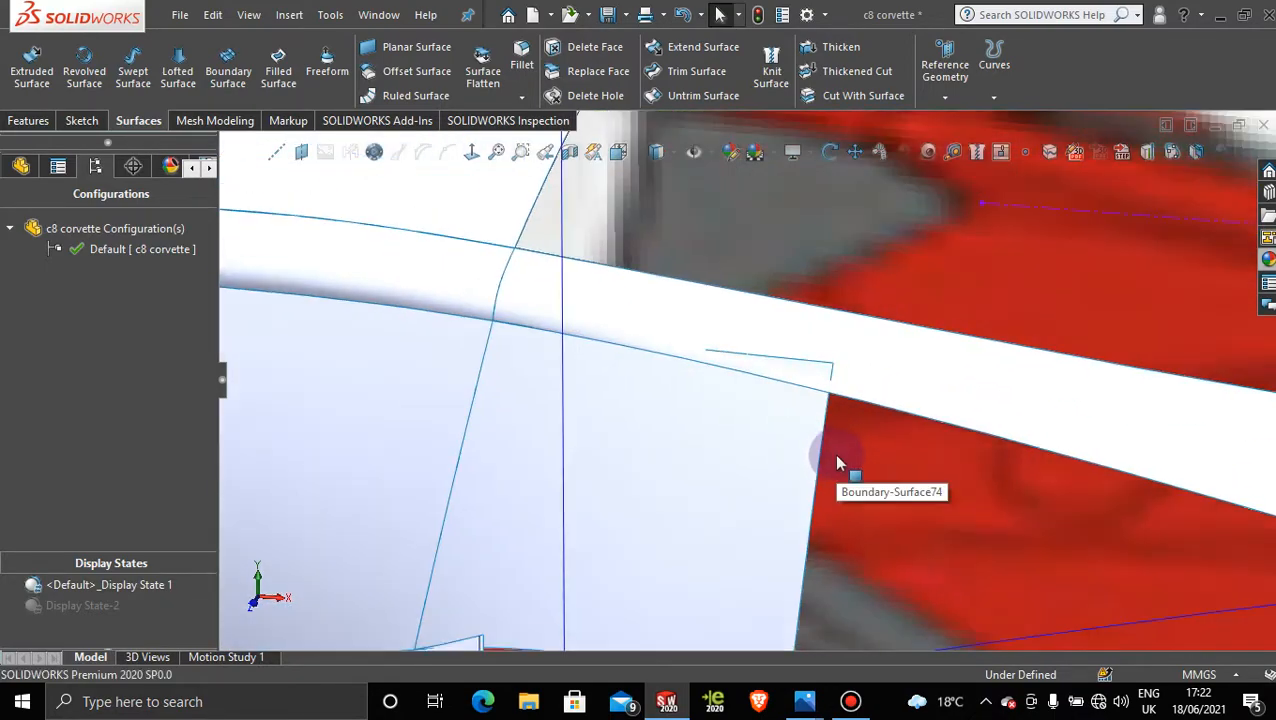
{"action": "middle_click_drag", "start_coordinate": [826, 457], "coordinate": [741, 464]}
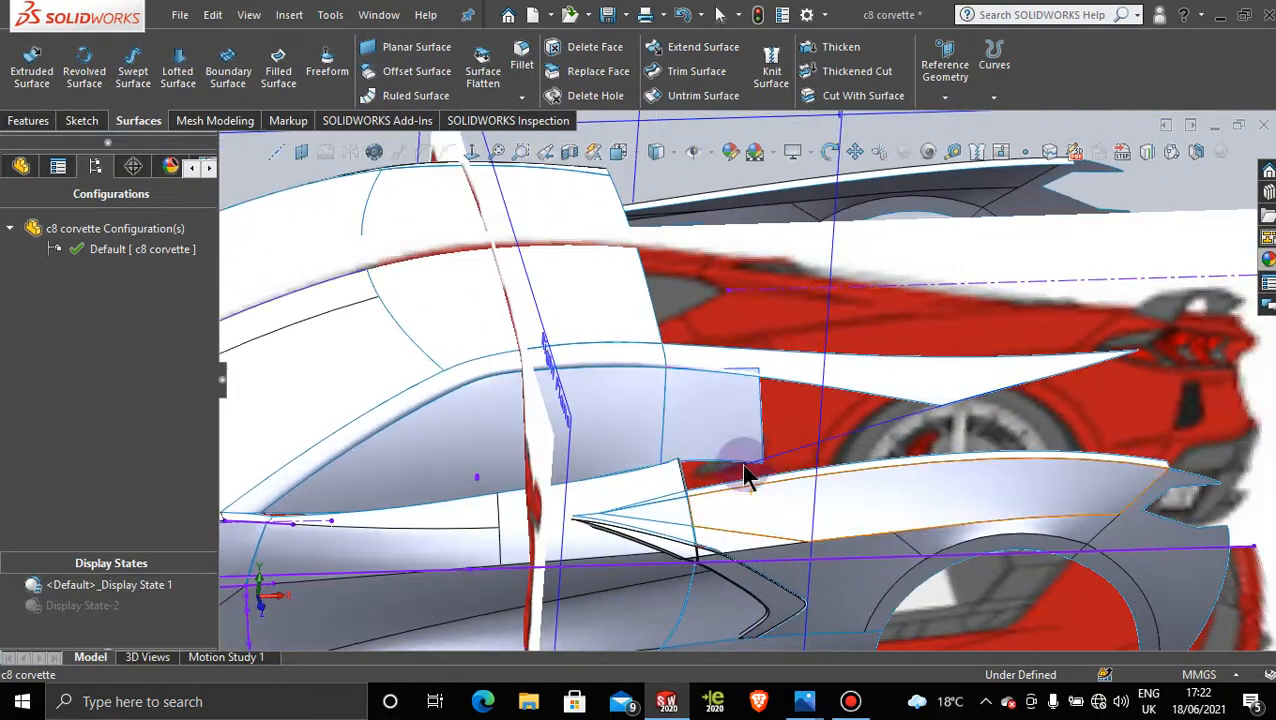
{"action": "scroll", "coordinate": [704, 392], "scroll_direction": "down", "scroll_amount": 3}
{"action": "scroll", "coordinate": [704, 392], "scroll_direction": "down", "scroll_amount": 2}
{"action": "scroll", "coordinate": [797, 394], "scroll_direction": "up", "scroll_amount": 3}
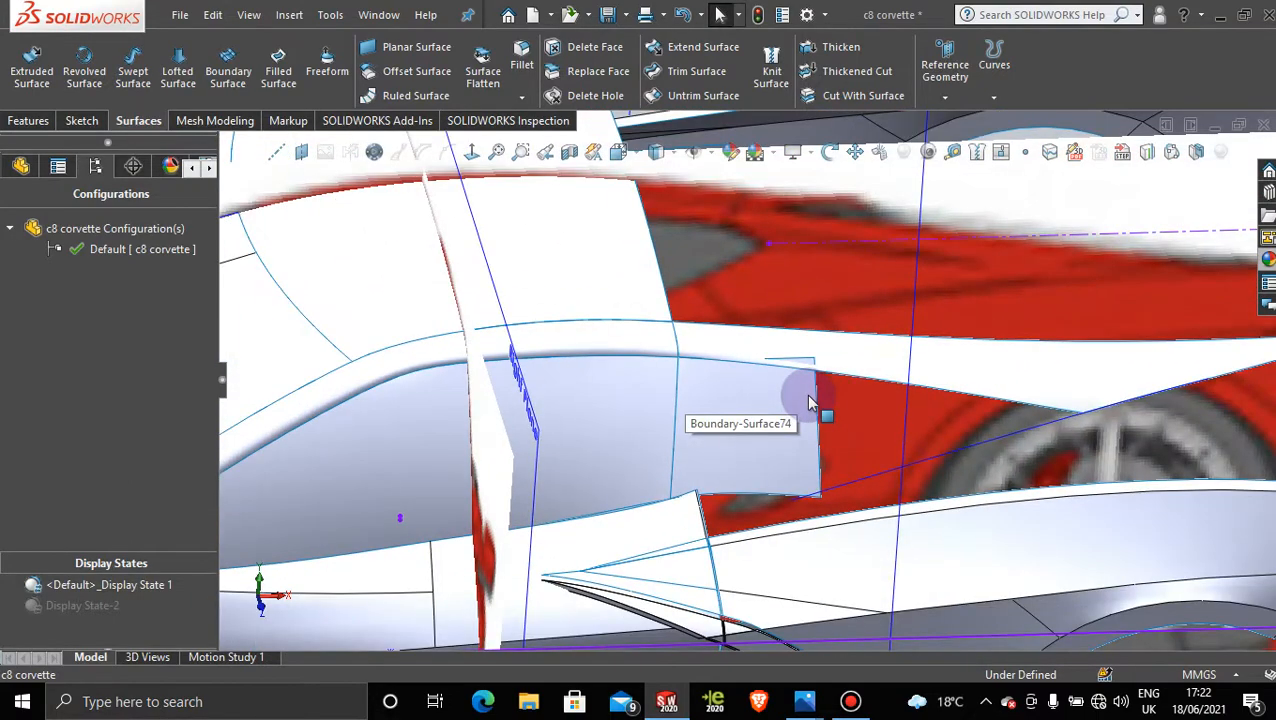
{"action": "scroll", "coordinate": [803, 429], "scroll_direction": "down", "scroll_amount": 2}
{"action": "scroll", "coordinate": [830, 447], "scroll_direction": "up", "scroll_amount": 2}
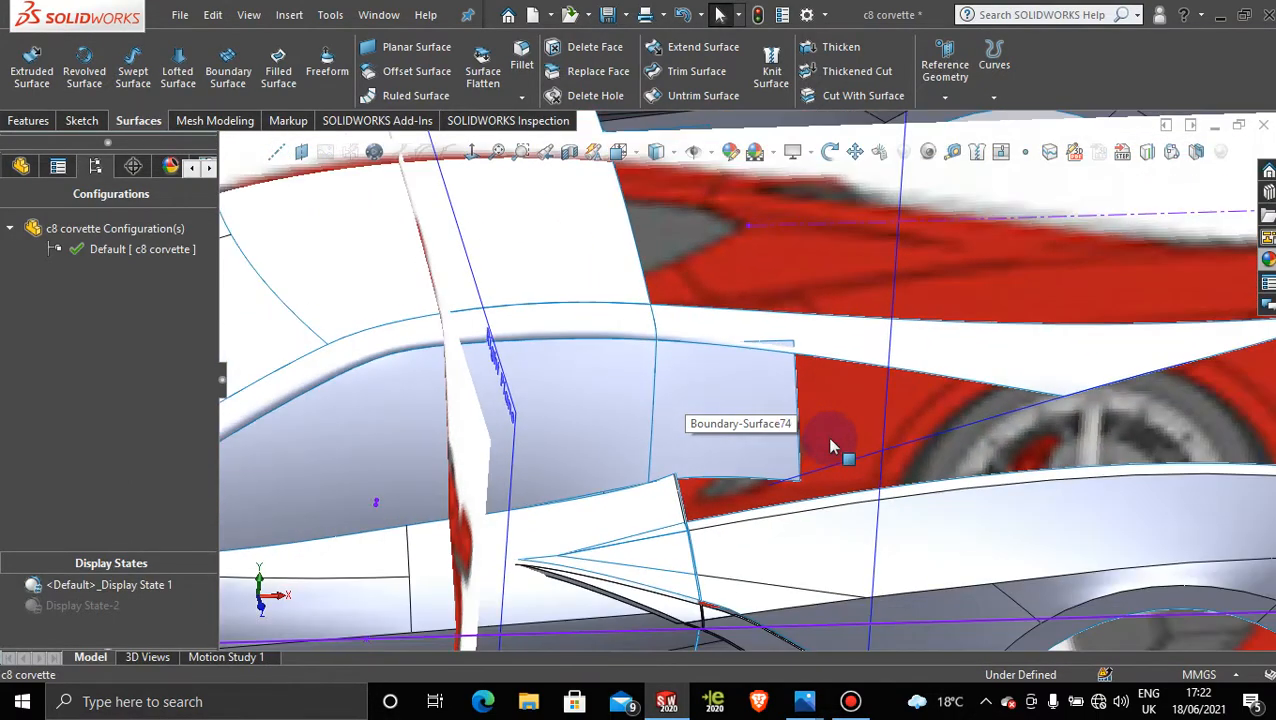
{"action": "scroll", "coordinate": [806, 427], "scroll_direction": "down", "scroll_amount": 2}
{"action": "scroll", "coordinate": [769, 440], "scroll_direction": "up", "scroll_amount": 5}
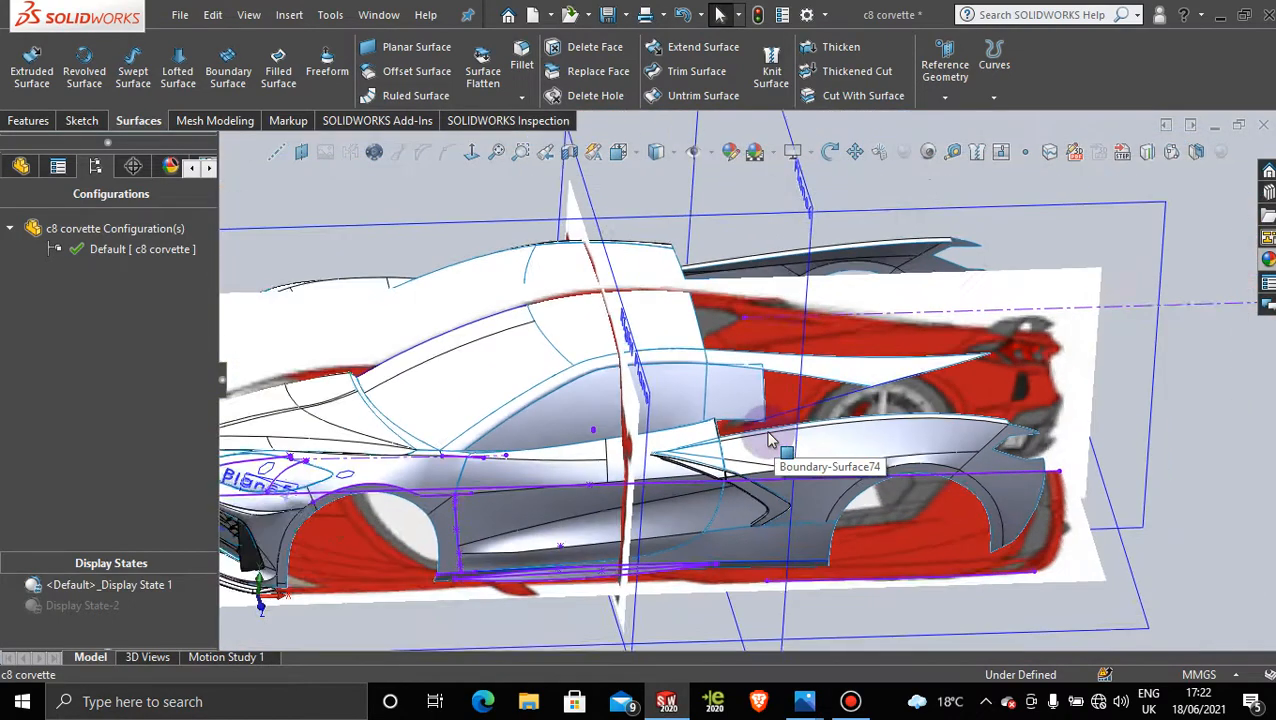
Step: Start a new sketch on the Front Plane and view it face-on around the window extension
{"action": "left_click", "coordinate": [978, 293]}
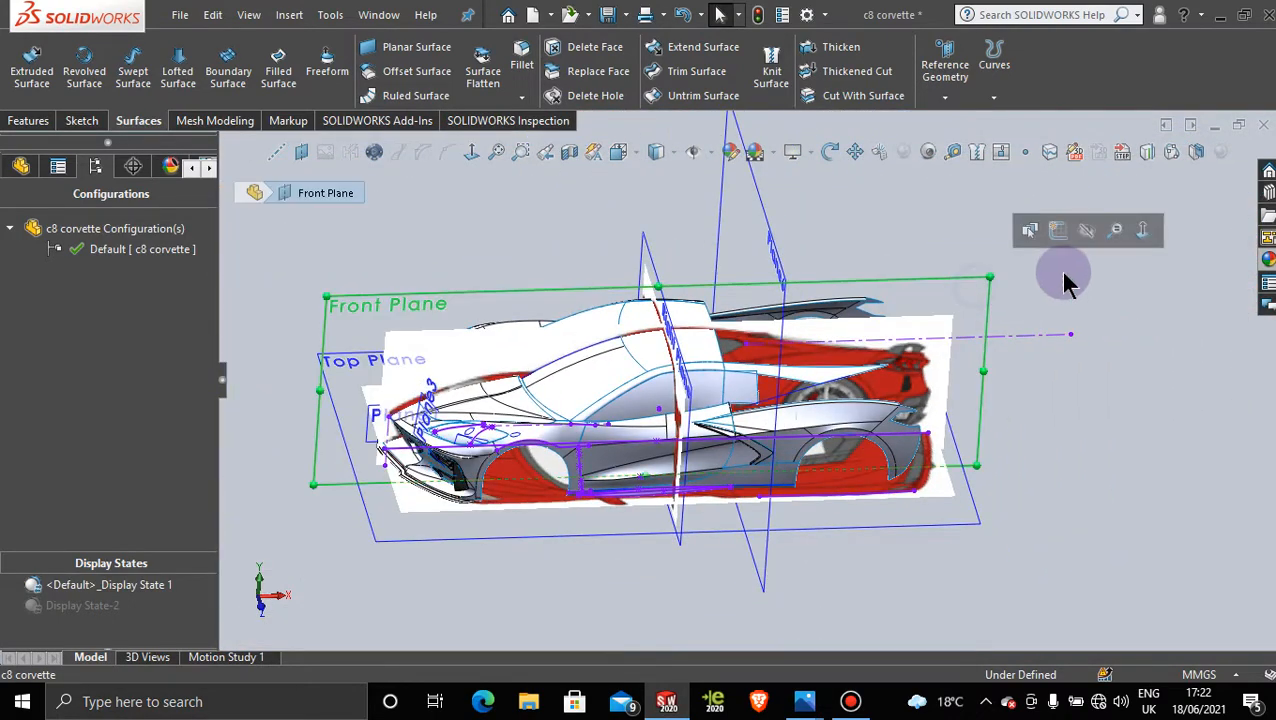
{"action": "left_click", "coordinate": [1057, 232]}
{"action": "left_click", "coordinate": [469, 152]}
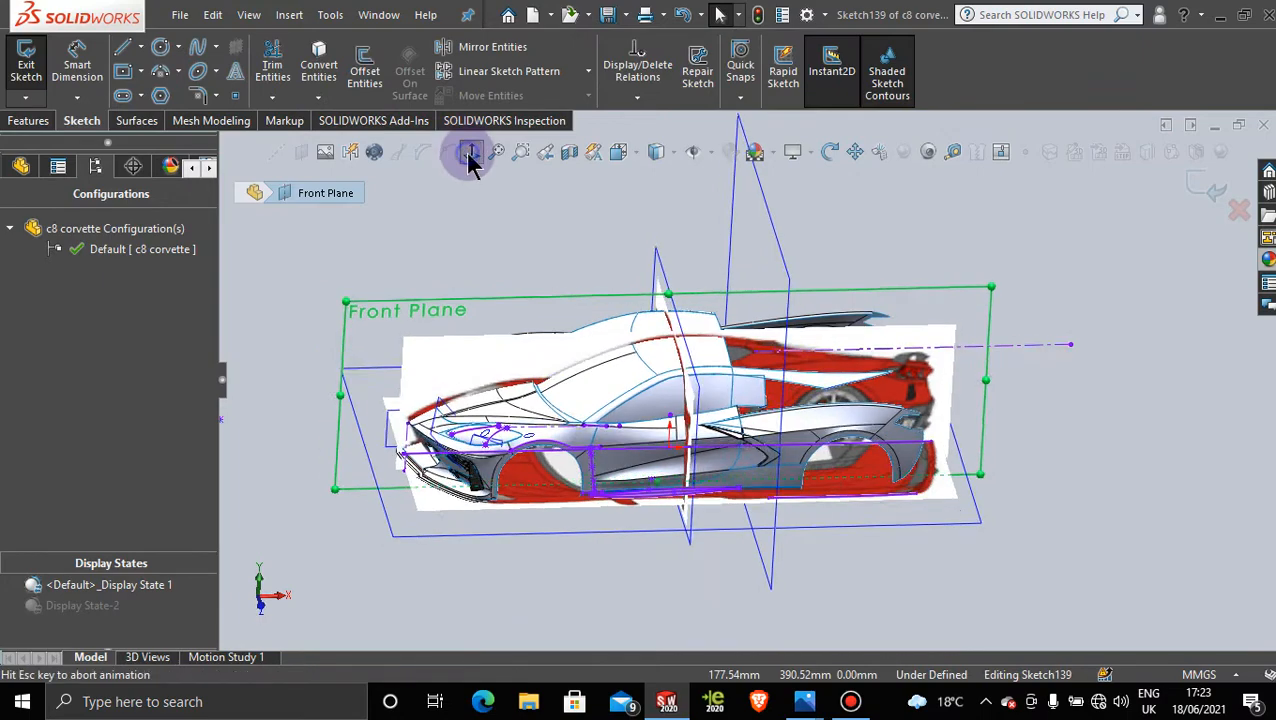
{"action": "scroll", "coordinate": [860, 450], "scroll_direction": "down", "scroll_amount": 4}
{"action": "scroll", "coordinate": [897, 463], "scroll_direction": "down", "scroll_amount": 3}
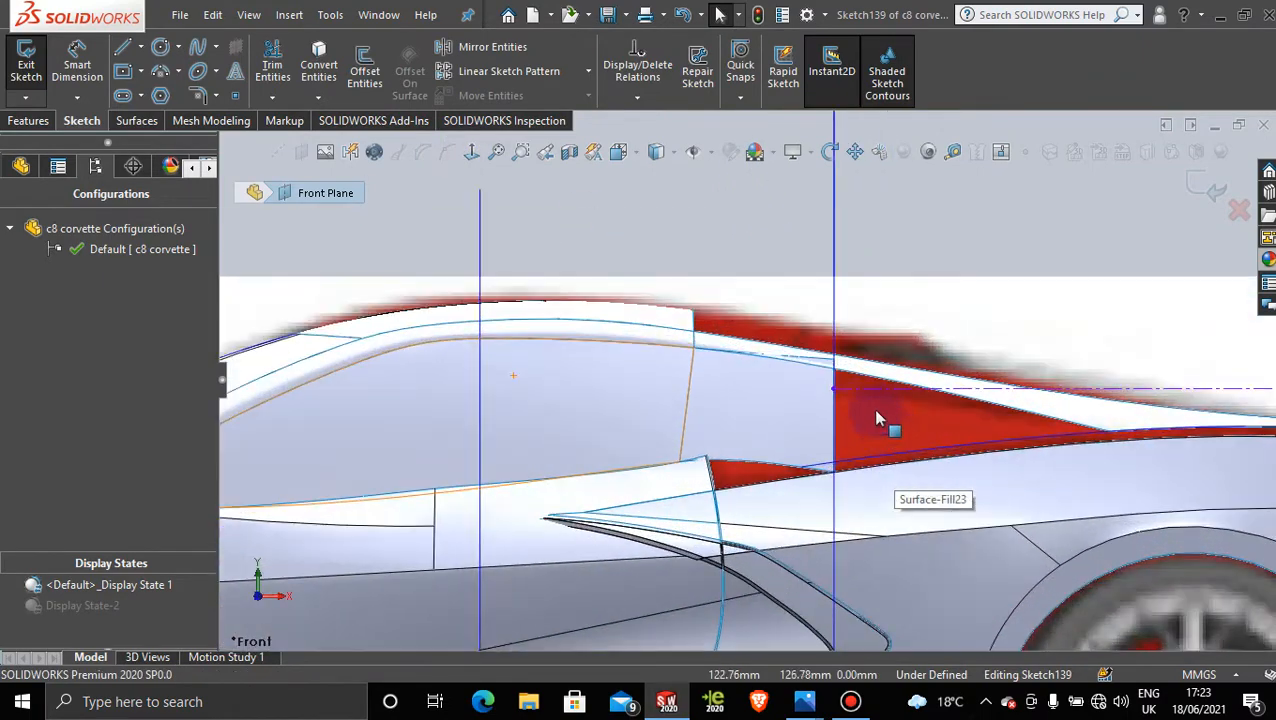
Step: Apply the blue glass appearance to the window extension surface so the reference picture shows through
{"action": "left_click", "coordinate": [1268, 259]}
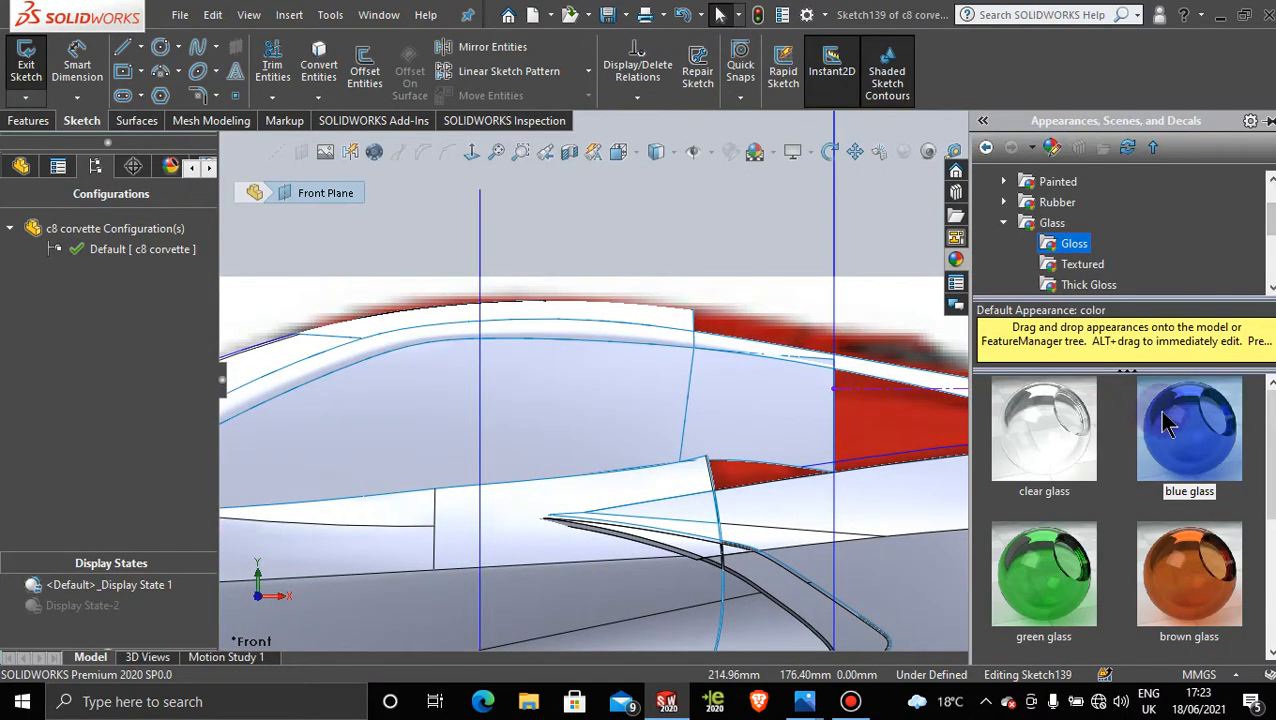
{"action": "left_click_drag", "start_coordinate": [1184, 430], "coordinate": [769, 390]}
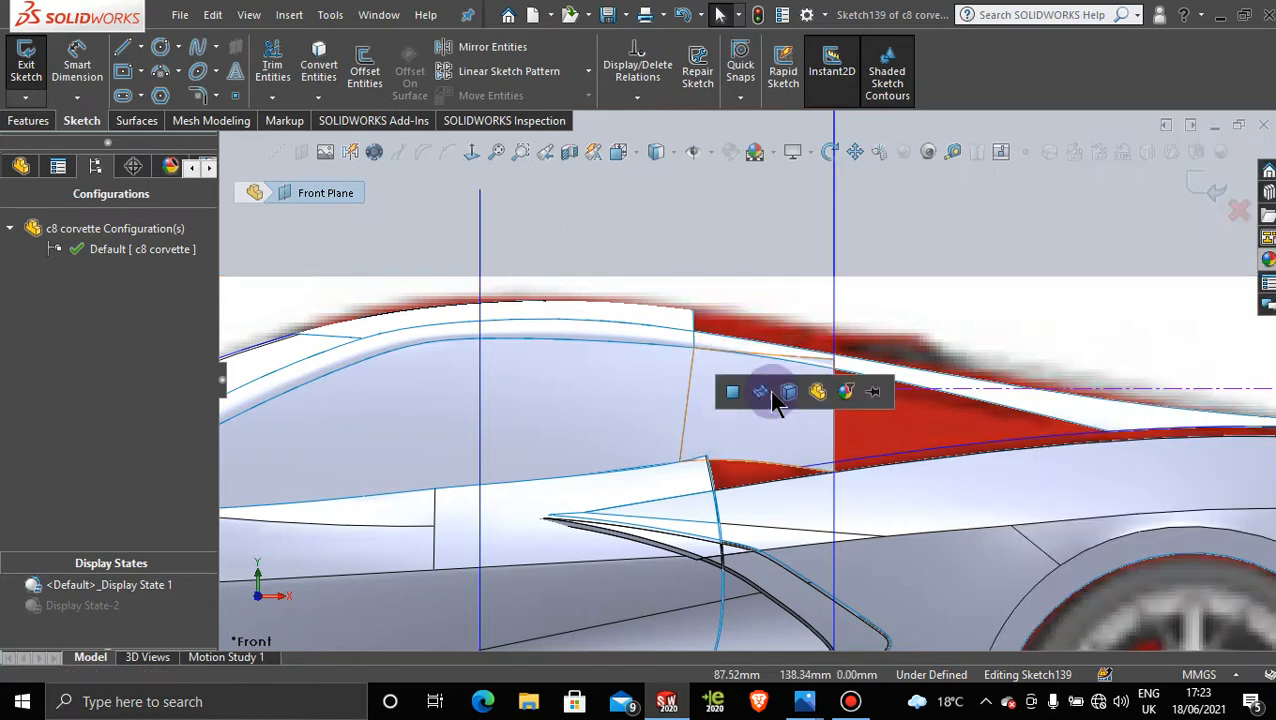
{"action": "left_click", "coordinate": [769, 390]}
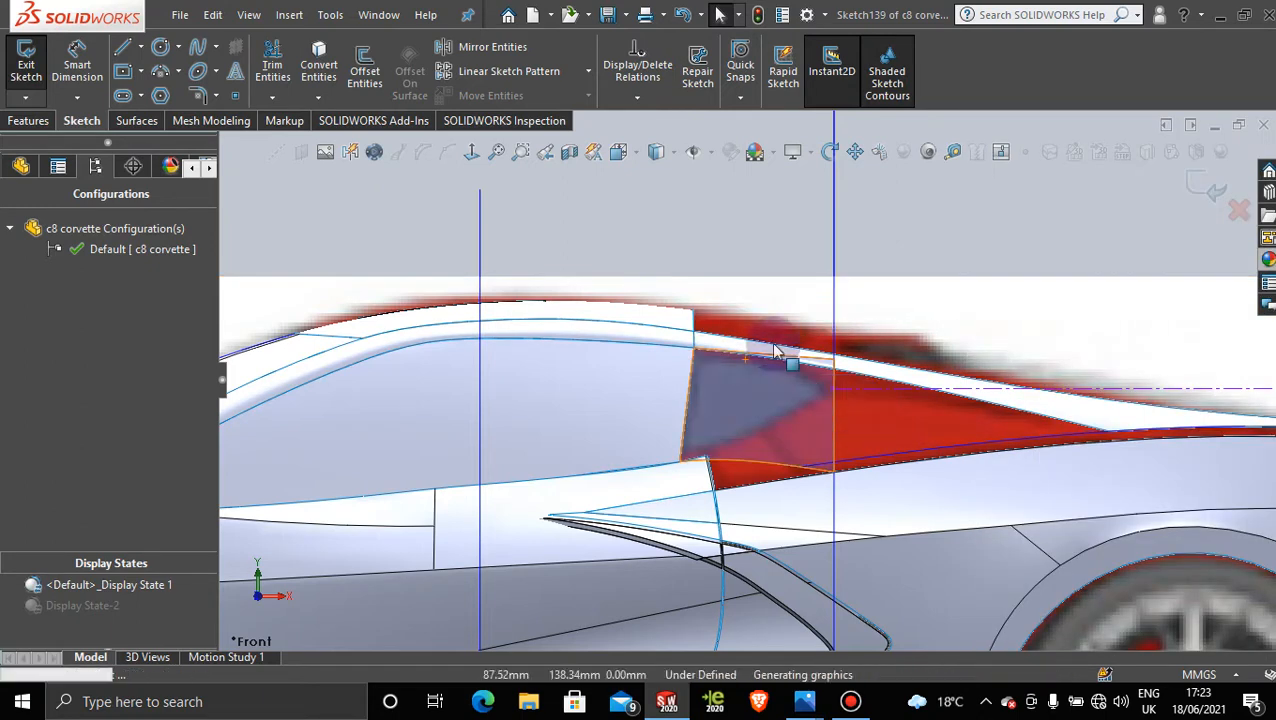
{"action": "scroll", "coordinate": [755, 462], "scroll_direction": "down", "scroll_amount": 3}
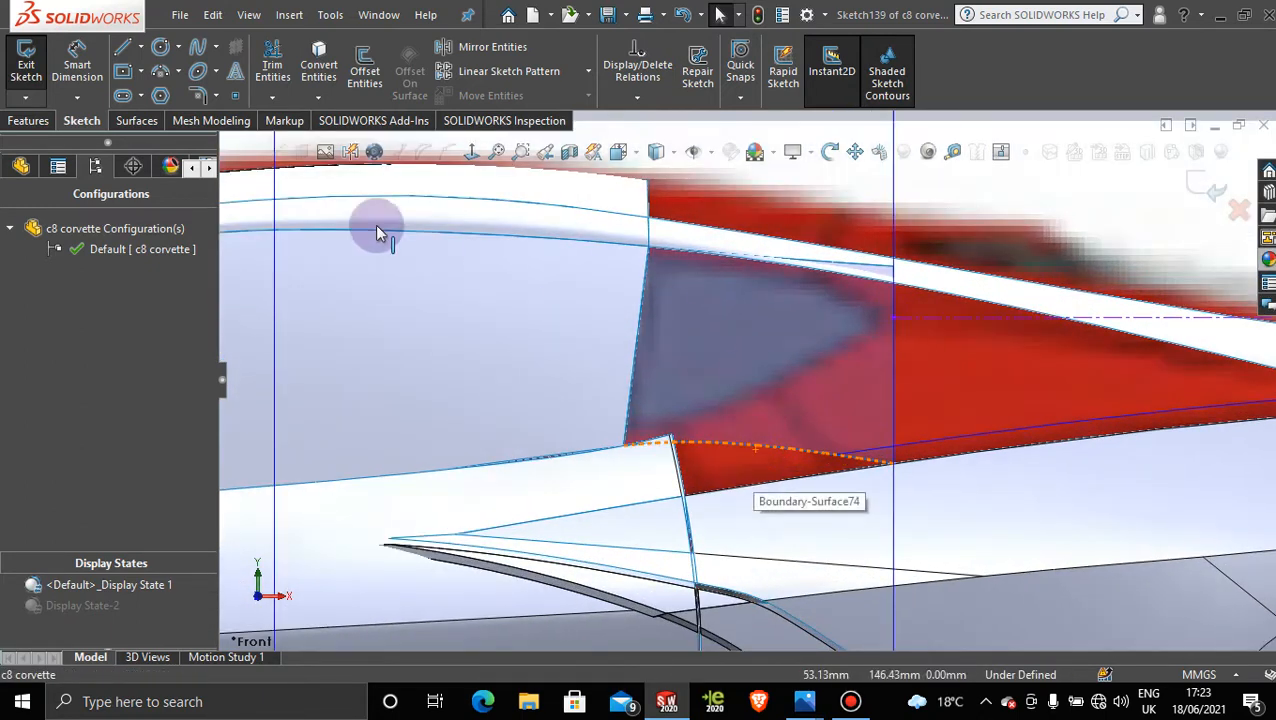
Step: Draw a two-point spline from the window's lower rear corner to the front endpoint of the horizontal centerline on the vertical plane line
{"action": "left_click", "coordinate": [198, 55]}
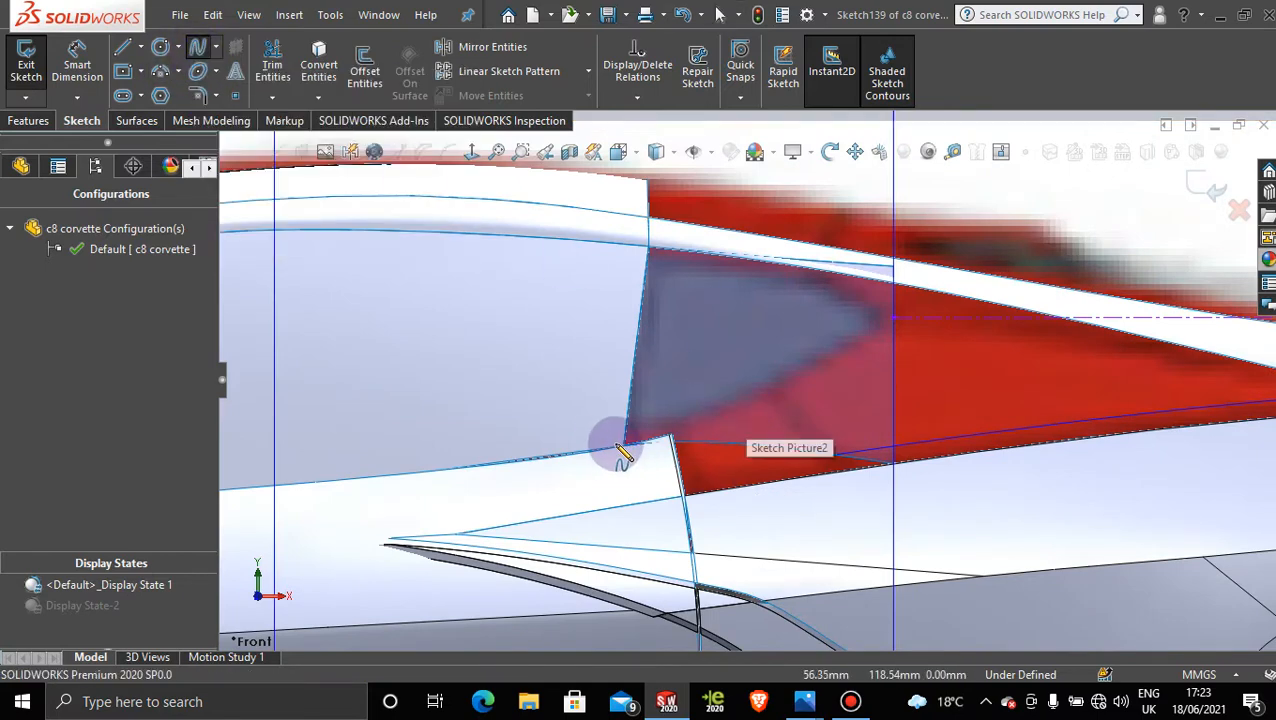
{"action": "scroll", "coordinate": [632, 447], "scroll_direction": "down", "scroll_amount": 2}
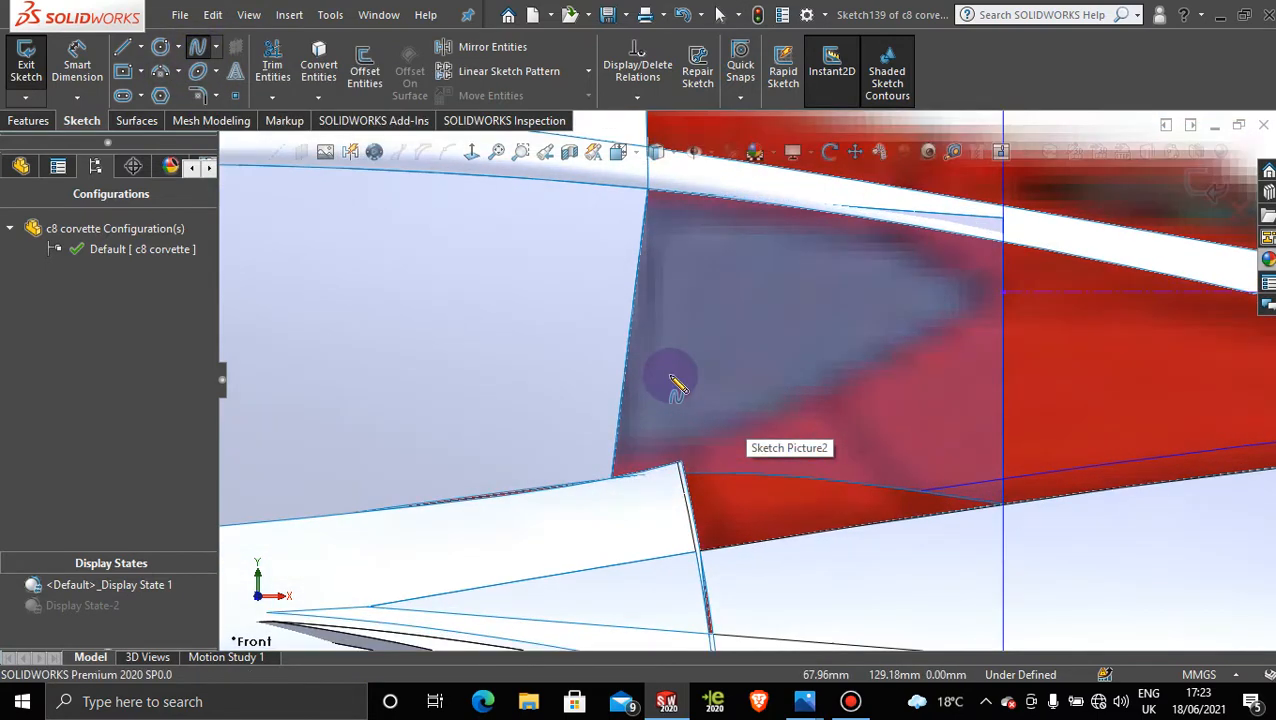
{"action": "left_click", "coordinate": [611, 477]}
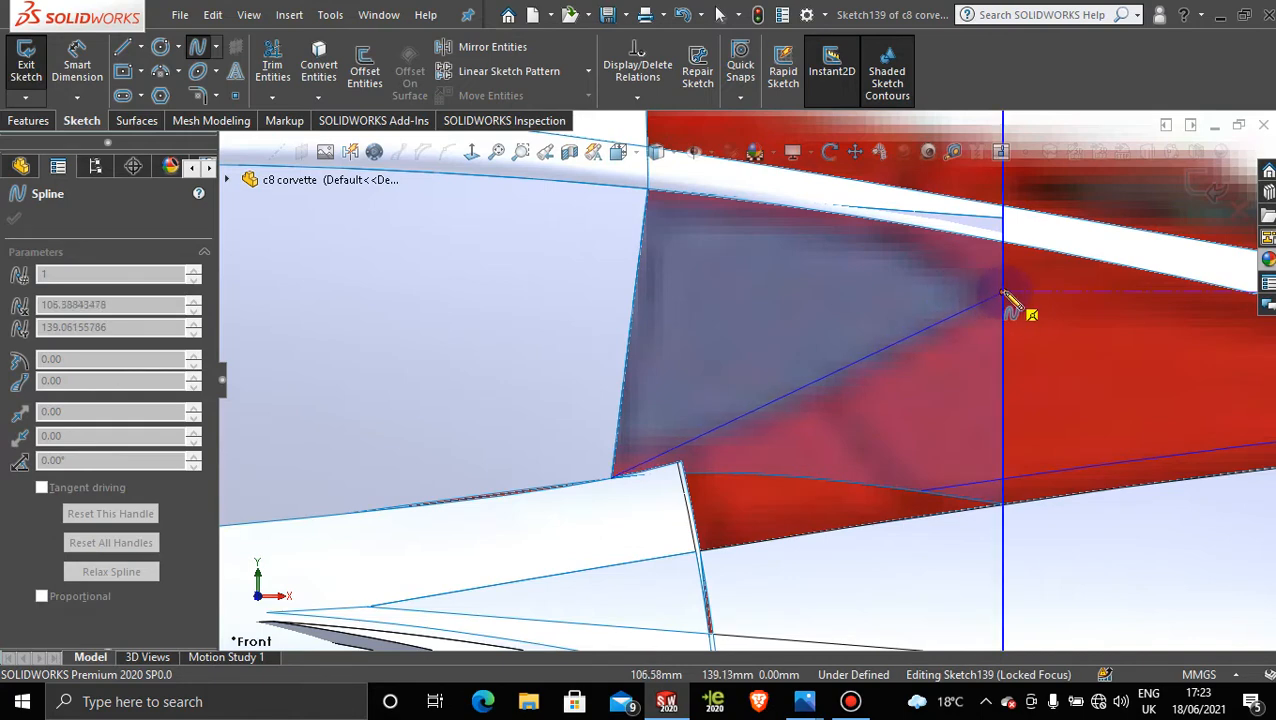
{"action": "left_click", "coordinate": [1003, 292]}
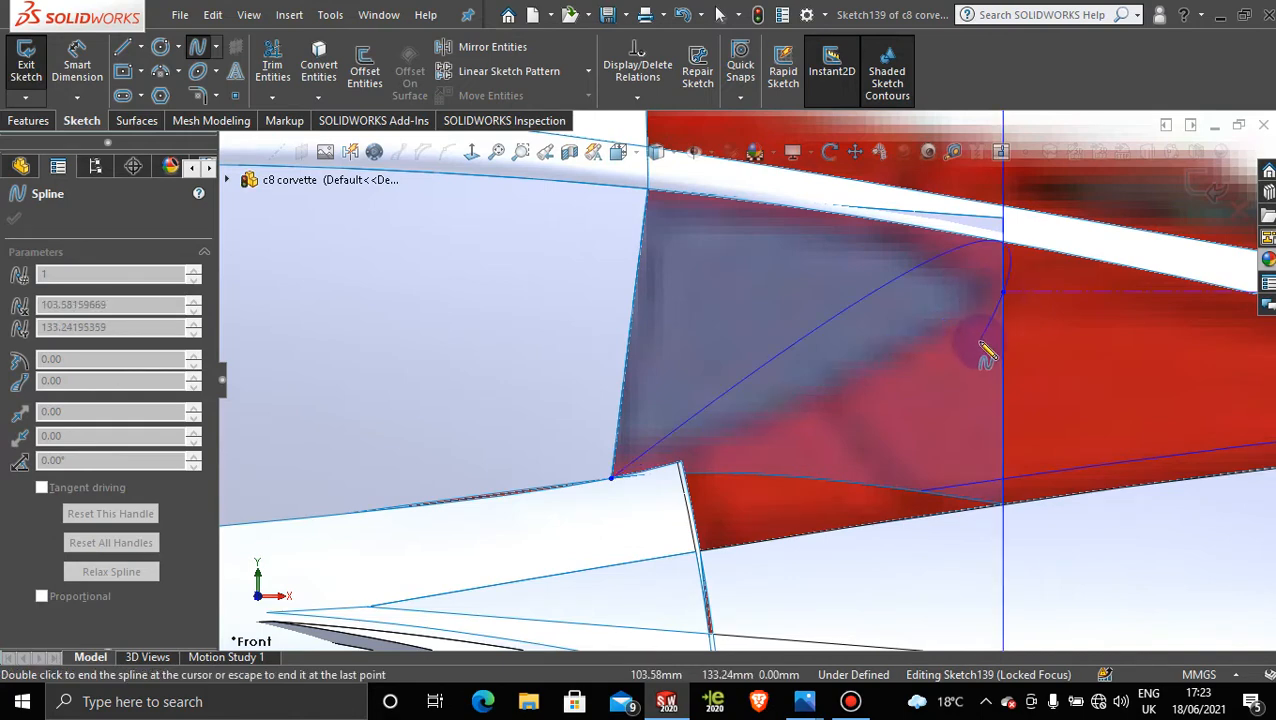
{"action": "key", "text": "Escape"}
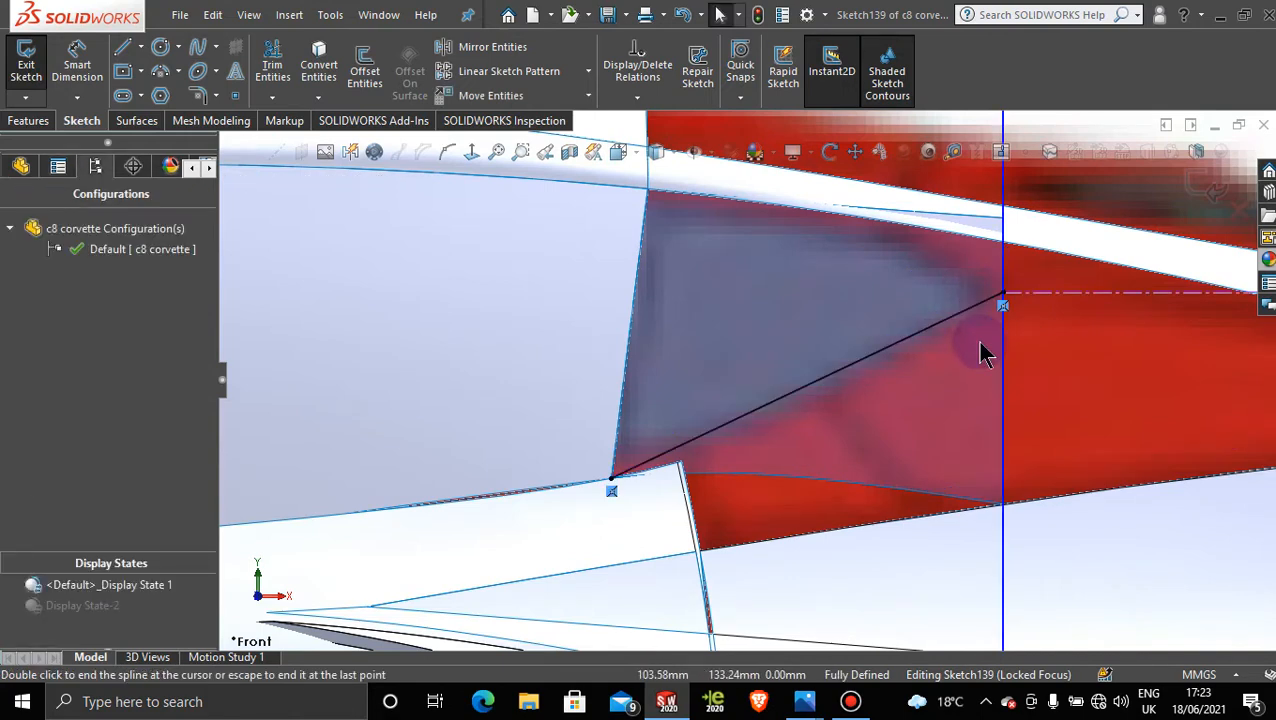
Step: Bend the spline downwards with its lower end's tangent handle, flattening it to follow the window's lower edge
{"action": "left_click", "coordinate": [904, 339]}
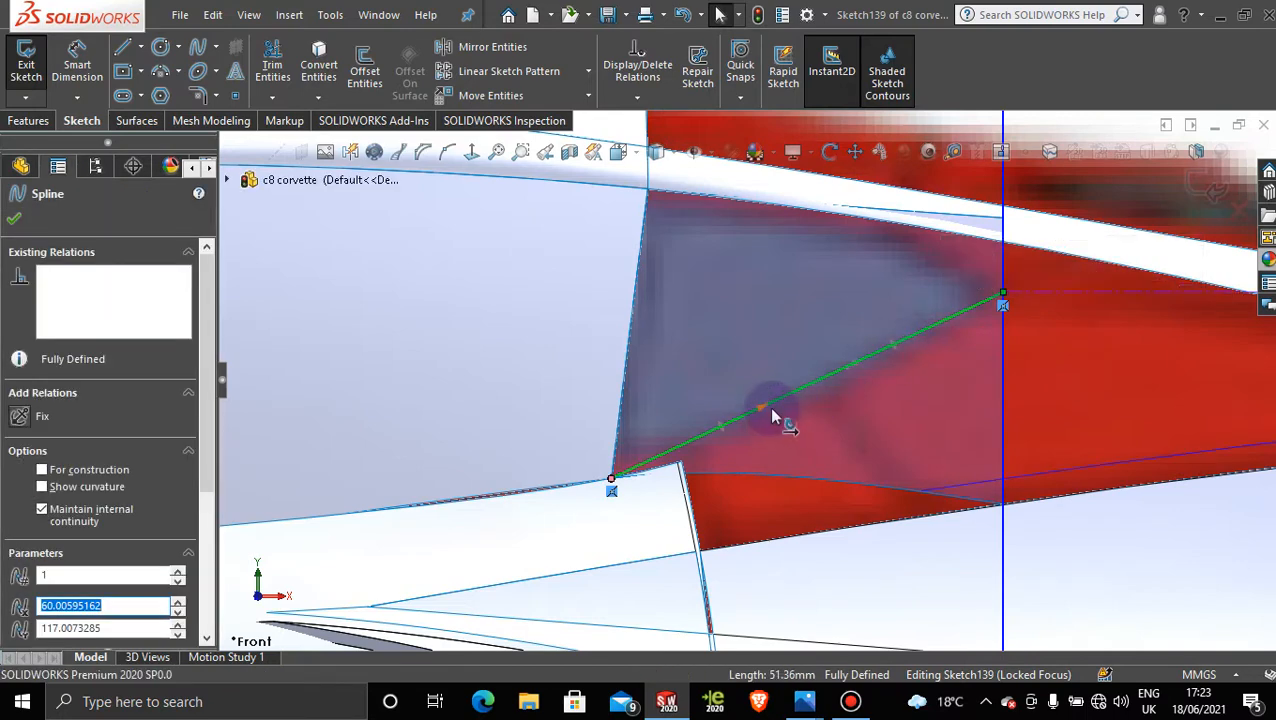
{"action": "left_click_drag", "start_coordinate": [768, 405], "coordinate": [790, 438]}
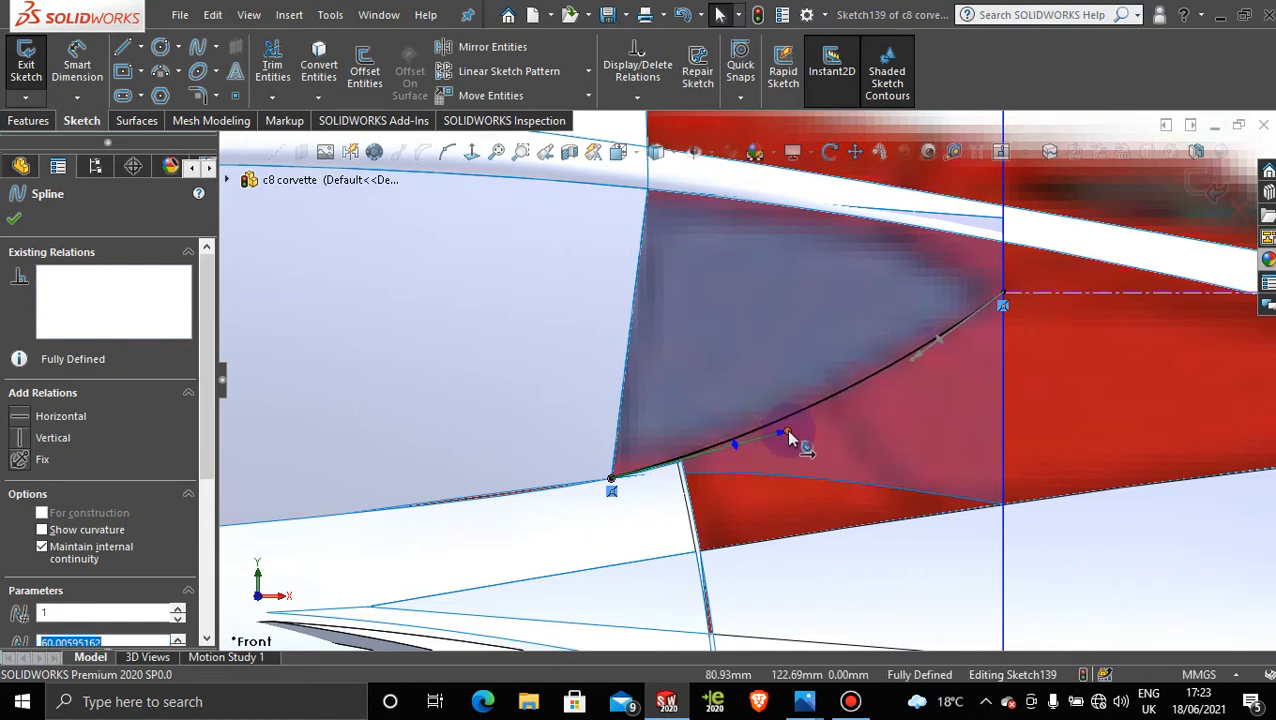
{"action": "scroll", "coordinate": [776, 450], "scroll_direction": "down", "scroll_amount": 5}
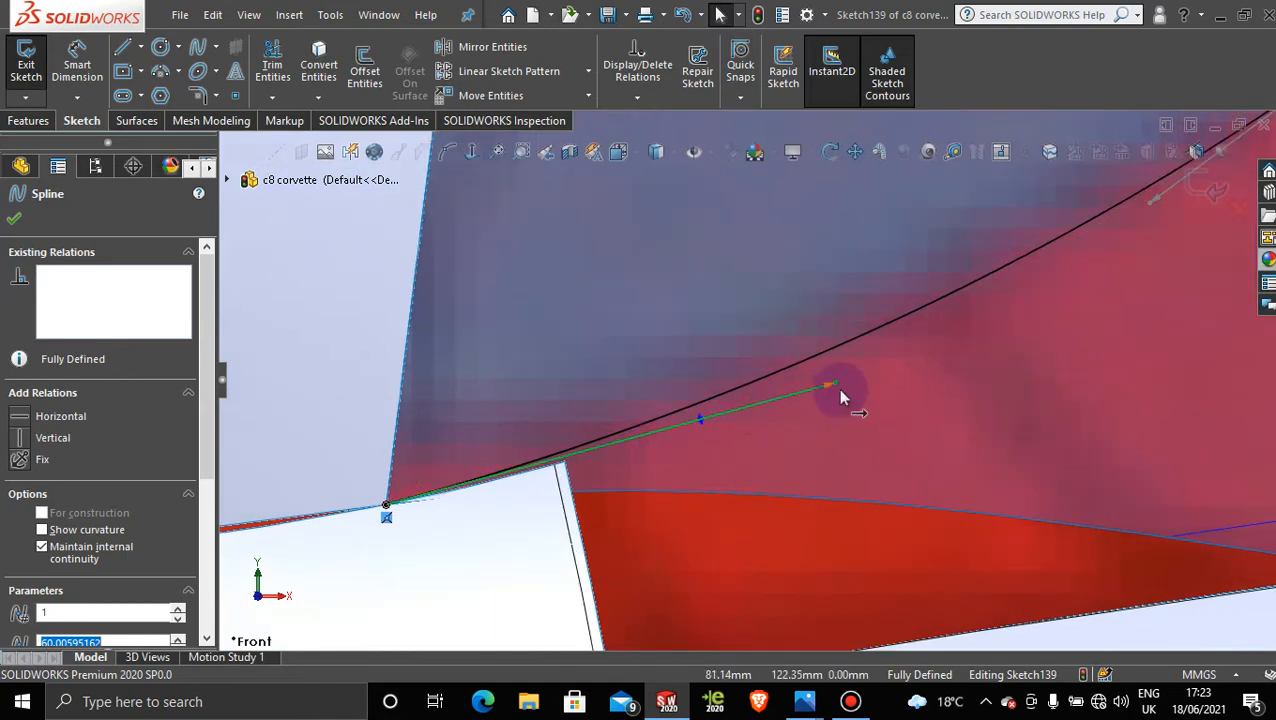
{"action": "left_click_drag", "start_coordinate": [840, 392], "coordinate": [846, 409]}
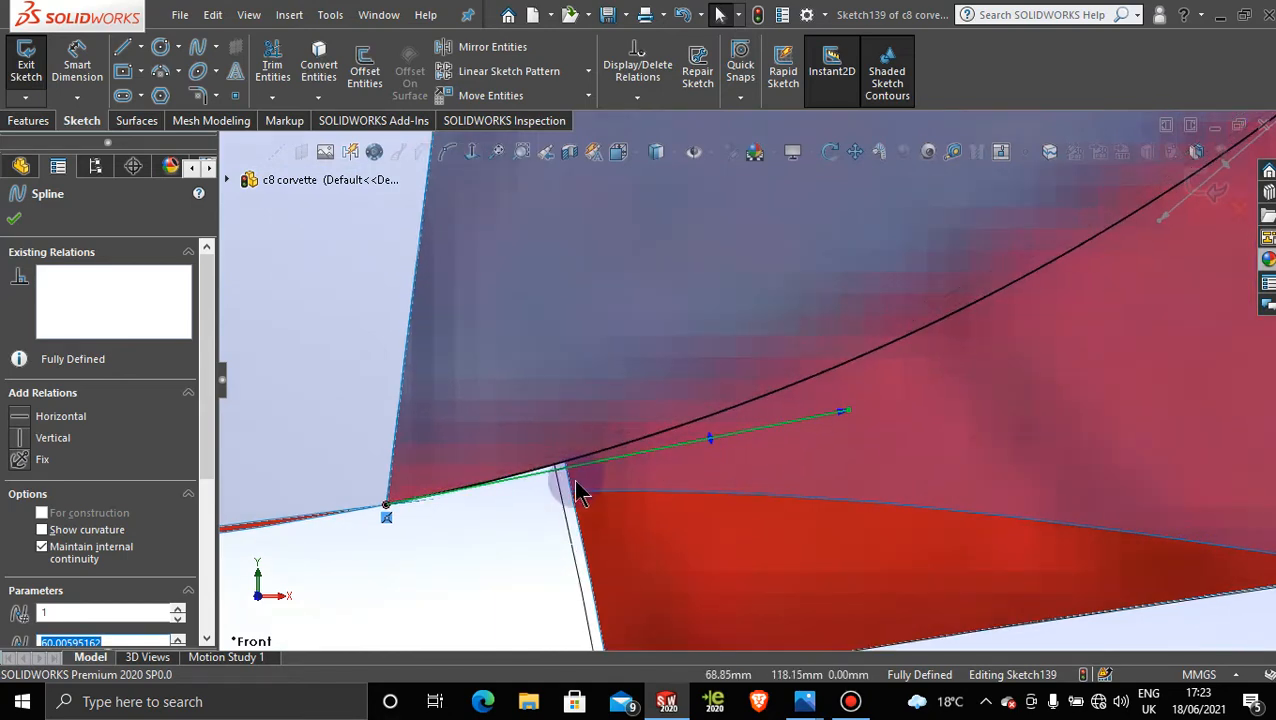
{"action": "scroll", "coordinate": [580, 490], "scroll_direction": "down", "scroll_amount": 3}
{"action": "scroll", "coordinate": [911, 427], "scroll_direction": "up", "scroll_amount": 4}
{"action": "scroll", "coordinate": [835, 405], "scroll_direction": "down", "scroll_amount": 1}
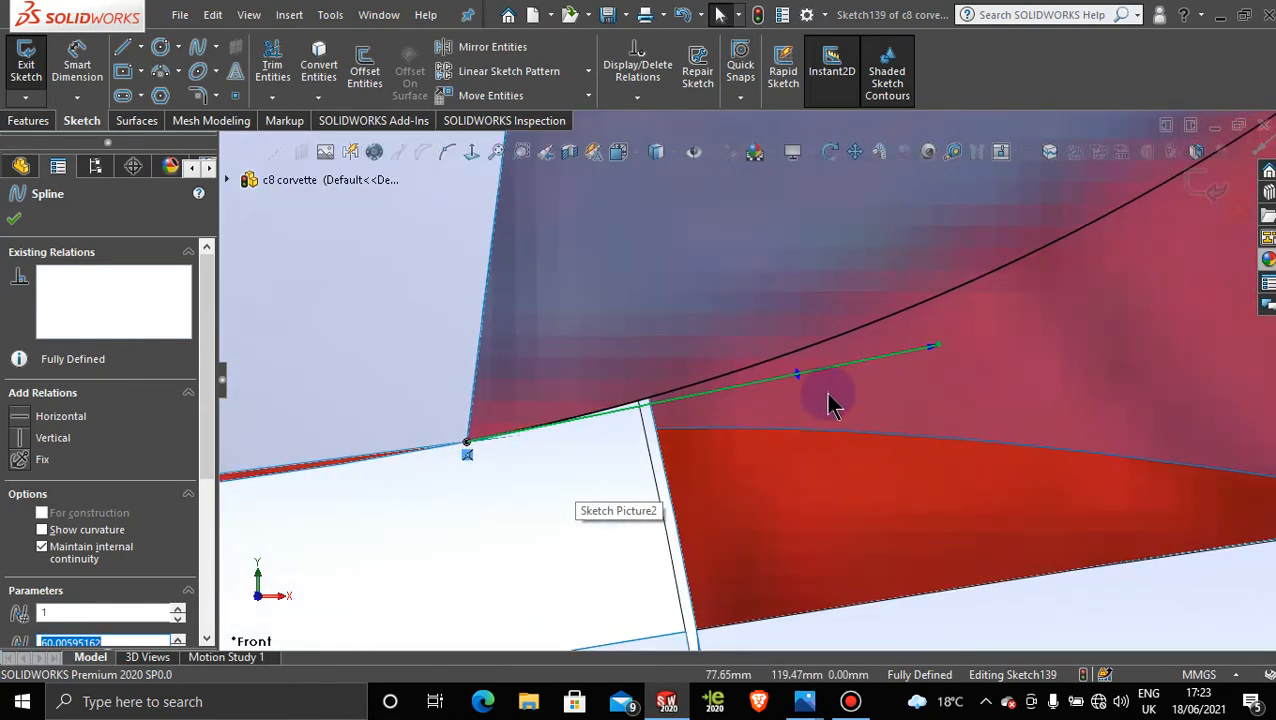
{"action": "scroll", "coordinate": [718, 399], "scroll_direction": "down", "scroll_amount": 2}
{"action": "scroll", "coordinate": [720, 427], "scroll_direction": "up", "scroll_amount": 4}
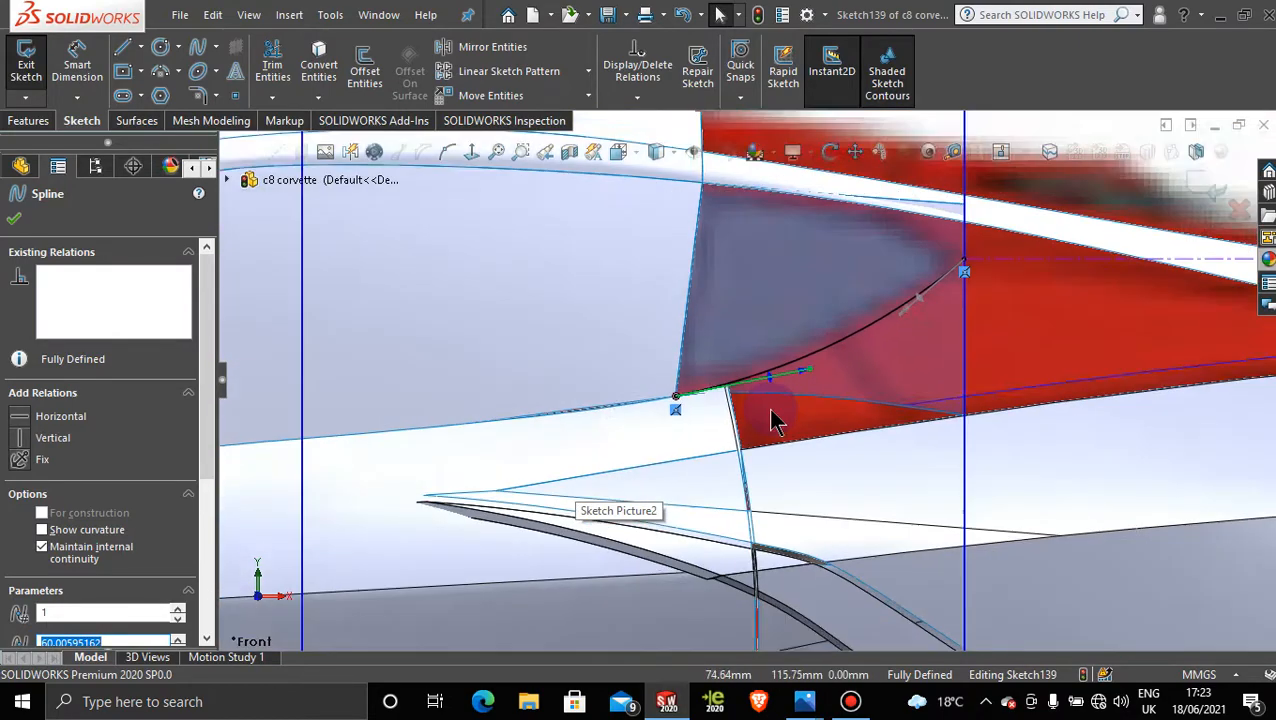
Step: Adjust the tangent handle at the spline's rear end so the curve follows the dark glass edge in the reference picture
{"action": "scroll", "coordinate": [805, 385], "scroll_direction": "up", "scroll_amount": 1}
{"action": "scroll", "coordinate": [840, 335], "scroll_direction": "down", "scroll_amount": 3}
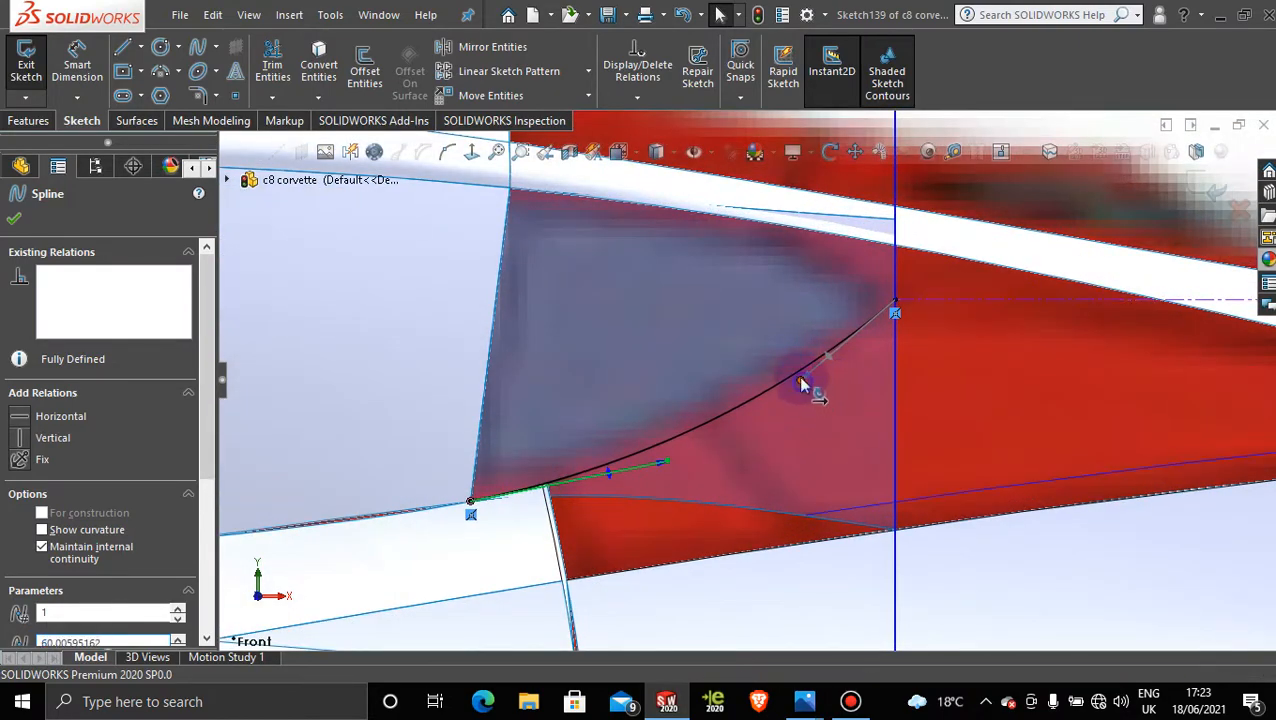
{"action": "left_click", "coordinate": [797, 381]}
{"action": "left_click_drag", "start_coordinate": [808, 382], "coordinate": [798, 372]}
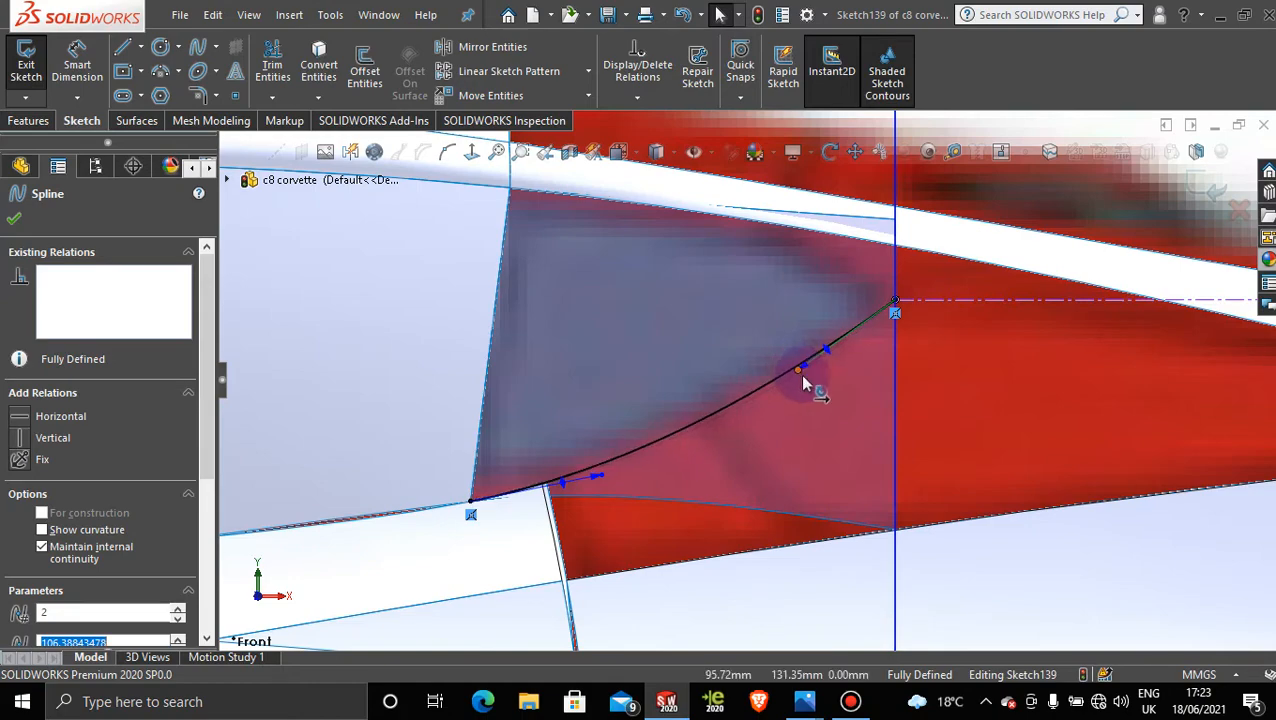
Step: Draw a two-point spline from the window's upper rear corner along the glass's upper edge to about X 92.9, Y 146.4 mm
{"action": "scroll", "coordinate": [805, 400], "scroll_direction": "up", "scroll_amount": 4}
{"action": "scroll", "coordinate": [789, 399], "scroll_direction": "down", "scroll_amount": 3}
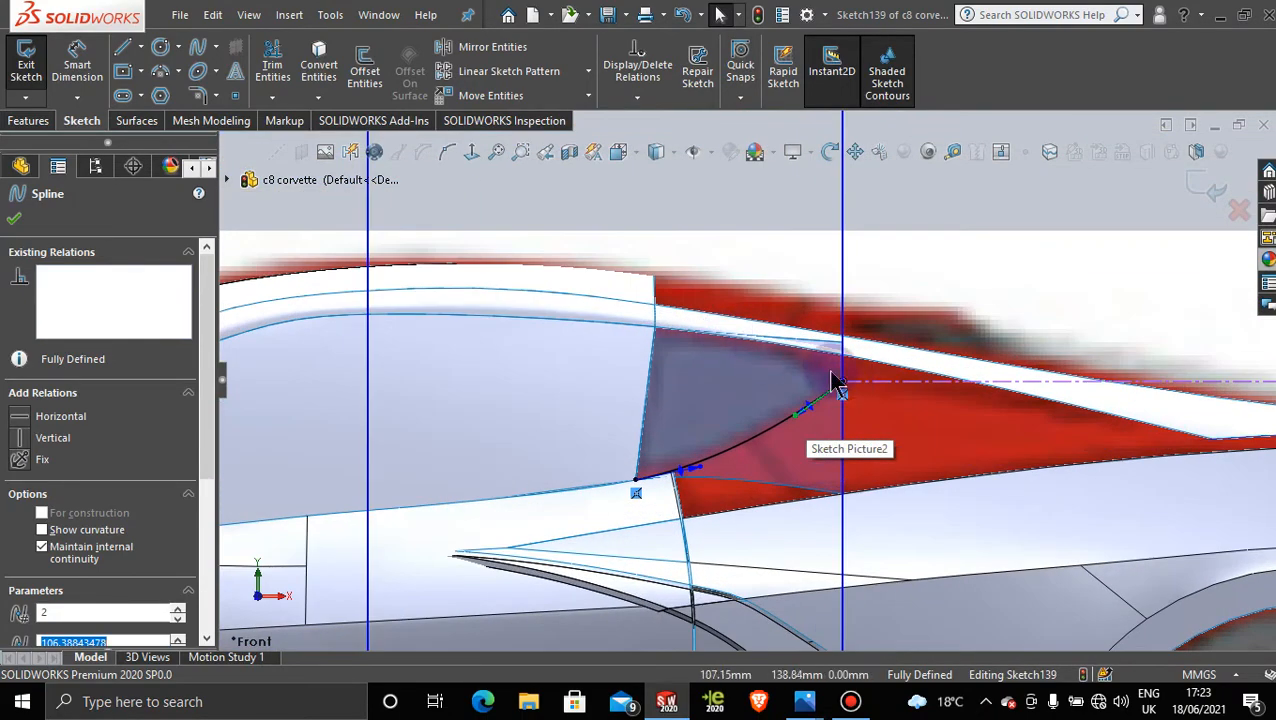
{"action": "left_click", "coordinate": [199, 52]}
{"action": "scroll", "coordinate": [811, 372], "scroll_direction": "down", "scroll_amount": 4}
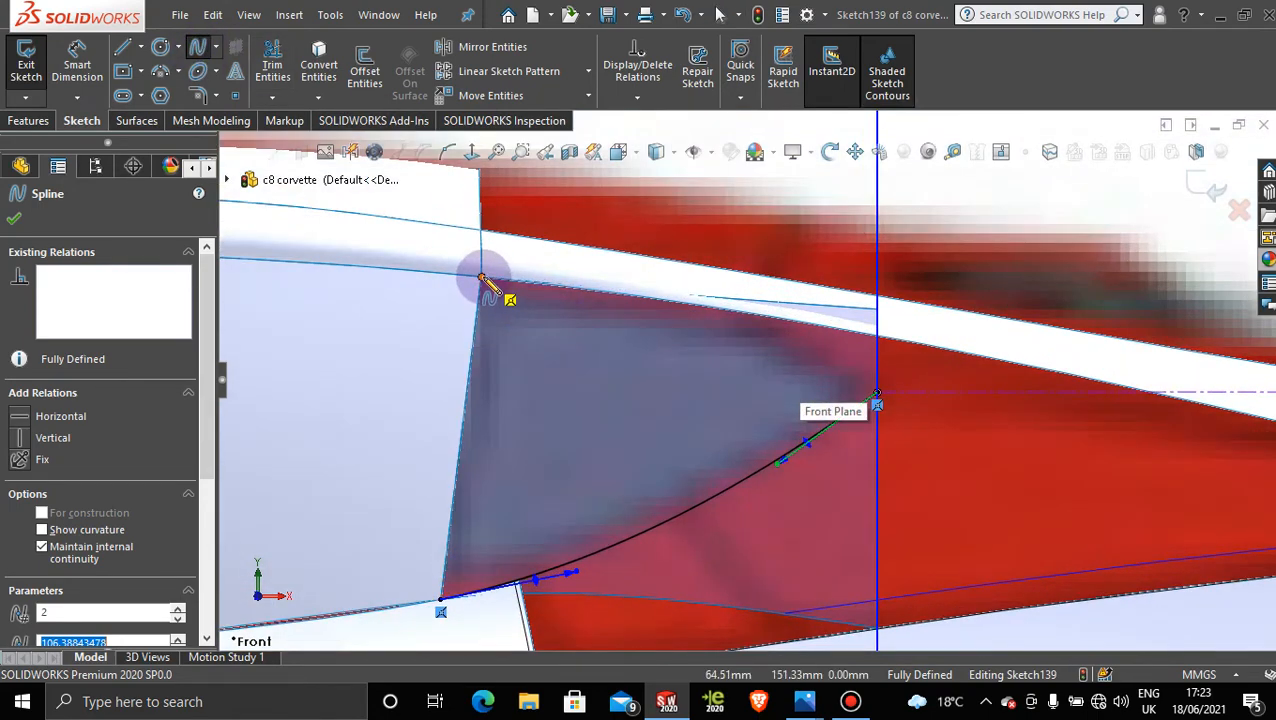
{"action": "left_click", "coordinate": [482, 277]}
{"action": "scroll", "coordinate": [716, 366], "scroll_direction": "up", "scroll_amount": 3}
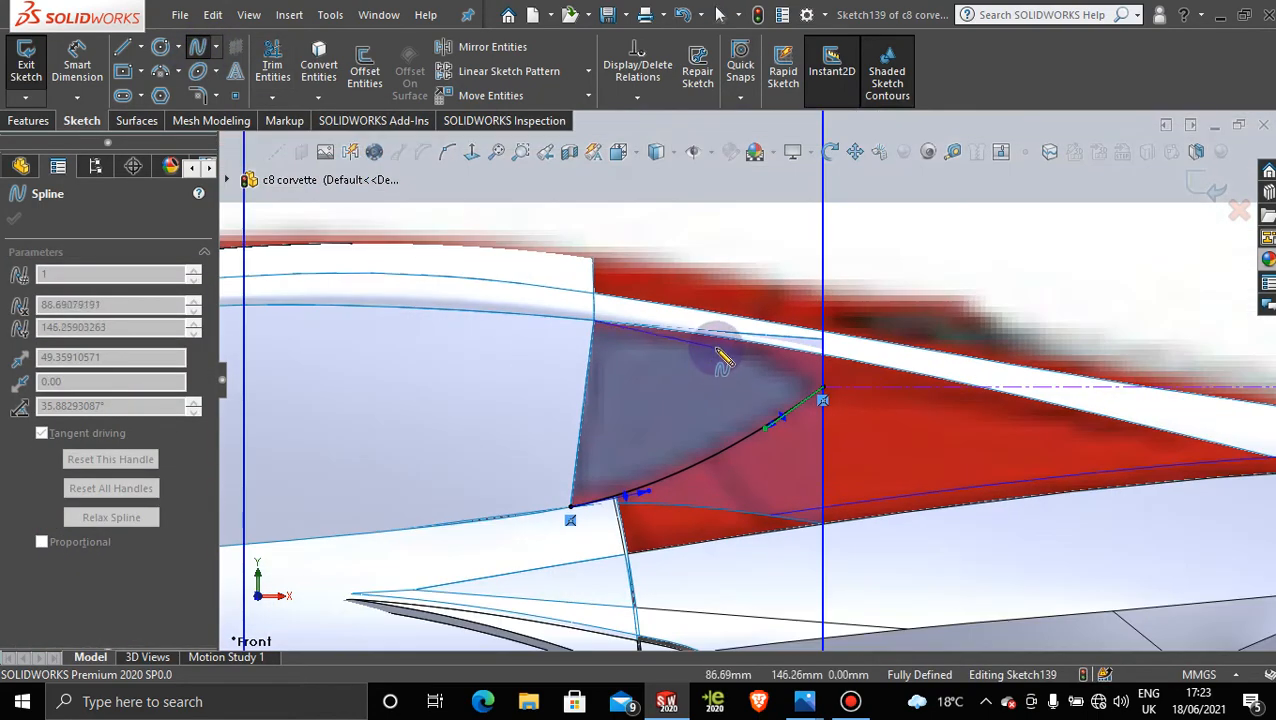
{"action": "scroll", "coordinate": [786, 359], "scroll_direction": "down", "scroll_amount": 4}
{"action": "scroll", "coordinate": [792, 359], "scroll_direction": "up", "scroll_amount": 2}
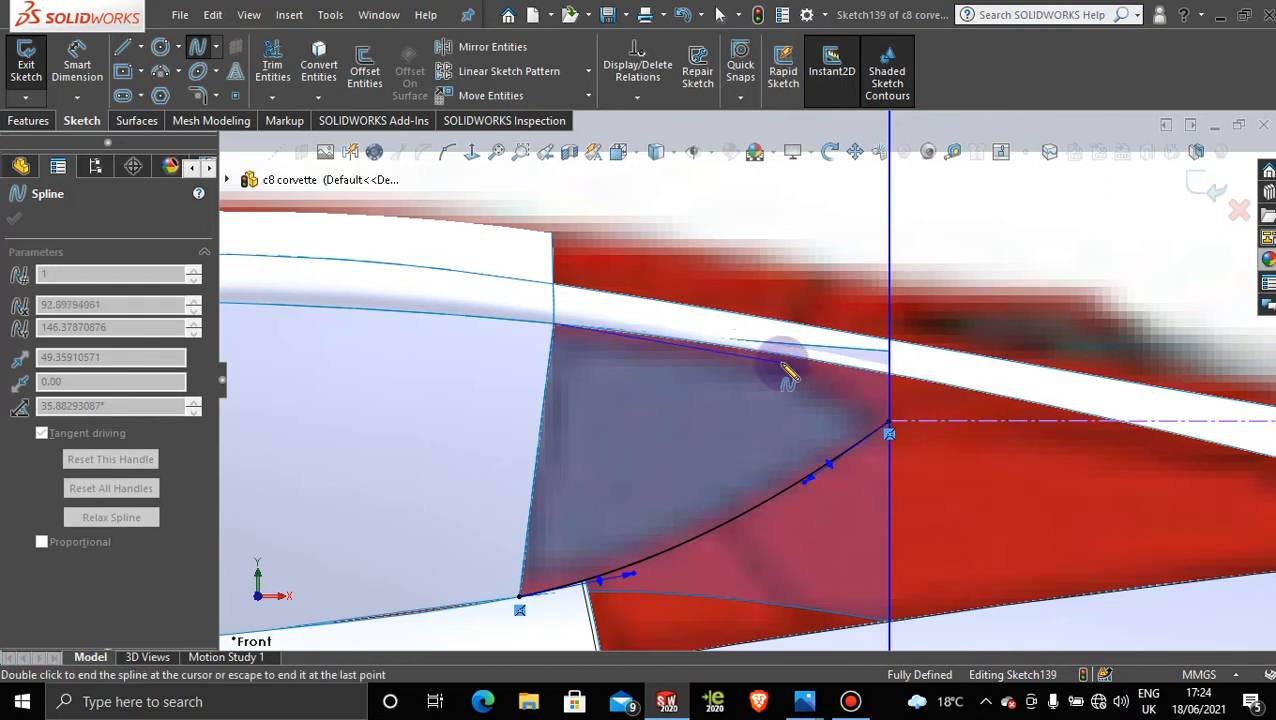
{"action": "double_click", "coordinate": [783, 363]}
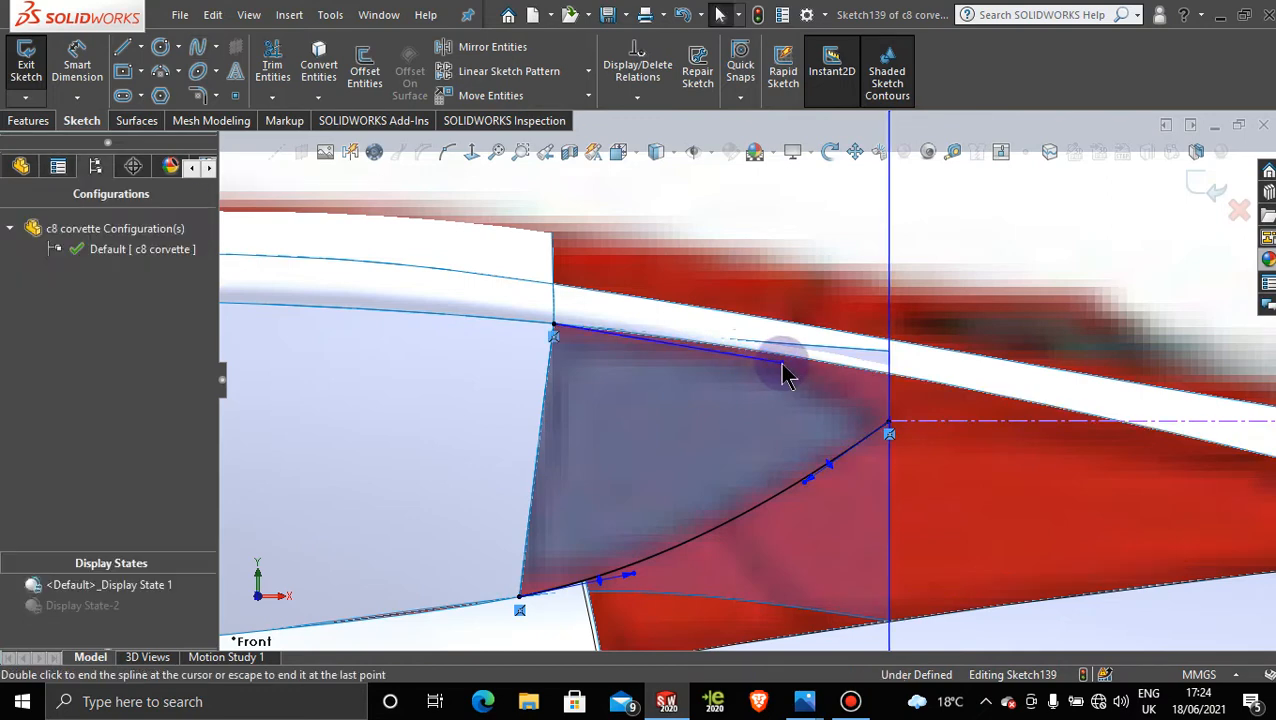
Step: Draw a short two-point spline from the upper spline's free end to the lower spline's rear endpoint on the vertical plane line
{"action": "left_click", "coordinate": [199, 48]}
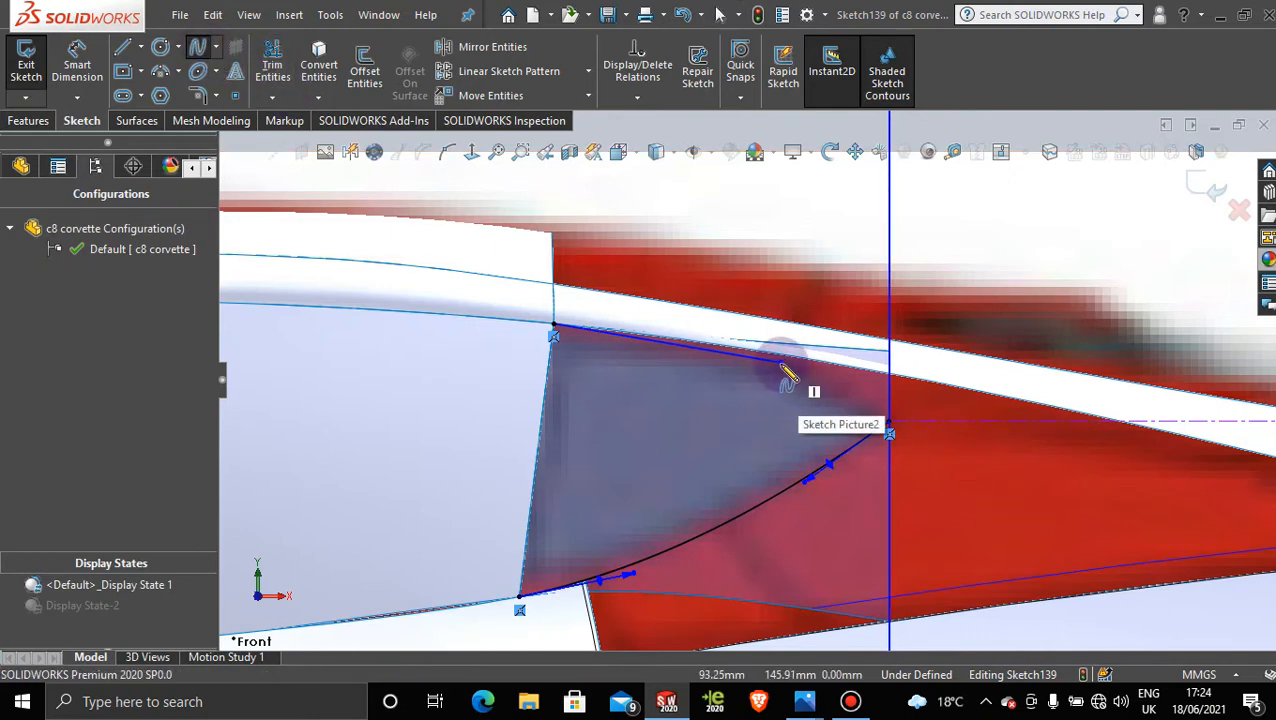
{"action": "left_click", "coordinate": [886, 430]}
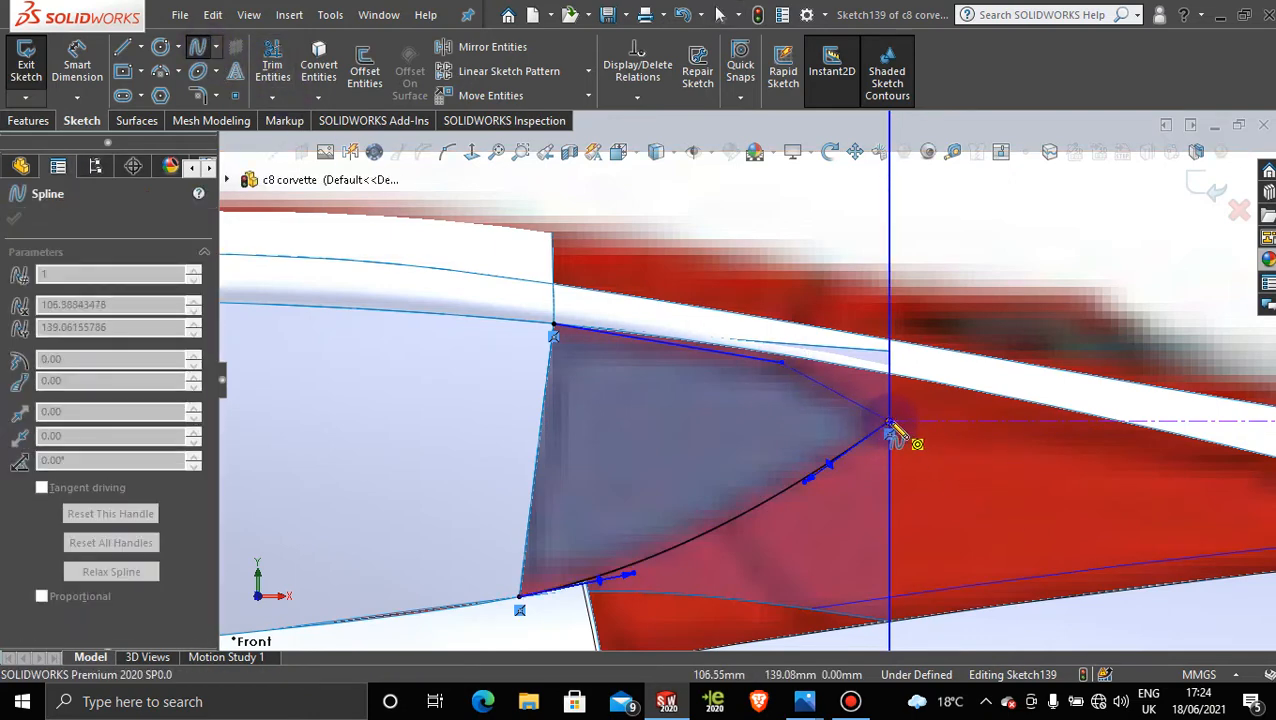
{"action": "left_click", "coordinate": [890, 431]}
{"action": "key", "text": "Escape"}
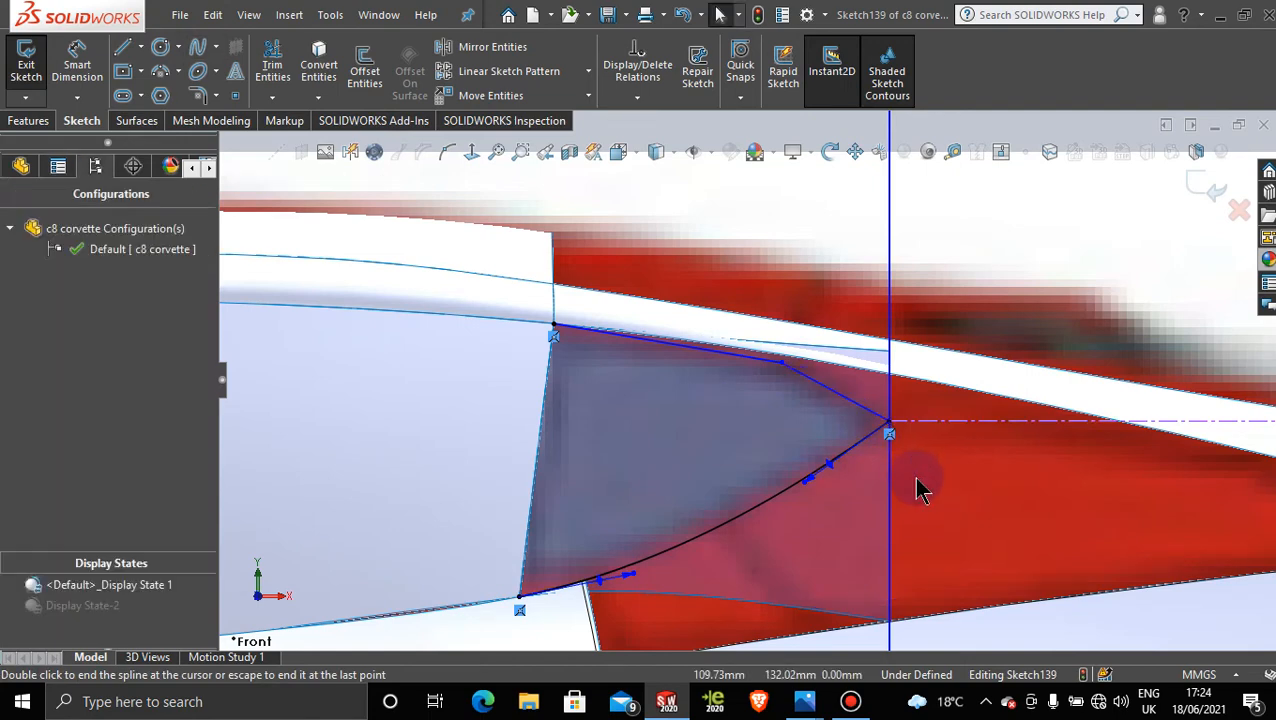
Step: Move the shared point of the upper and short rear splines to about X 93.4, Y 146.5 mm to match the glass corner
{"action": "scroll", "coordinate": [820, 430], "scroll_direction": "down", "scroll_amount": 2}
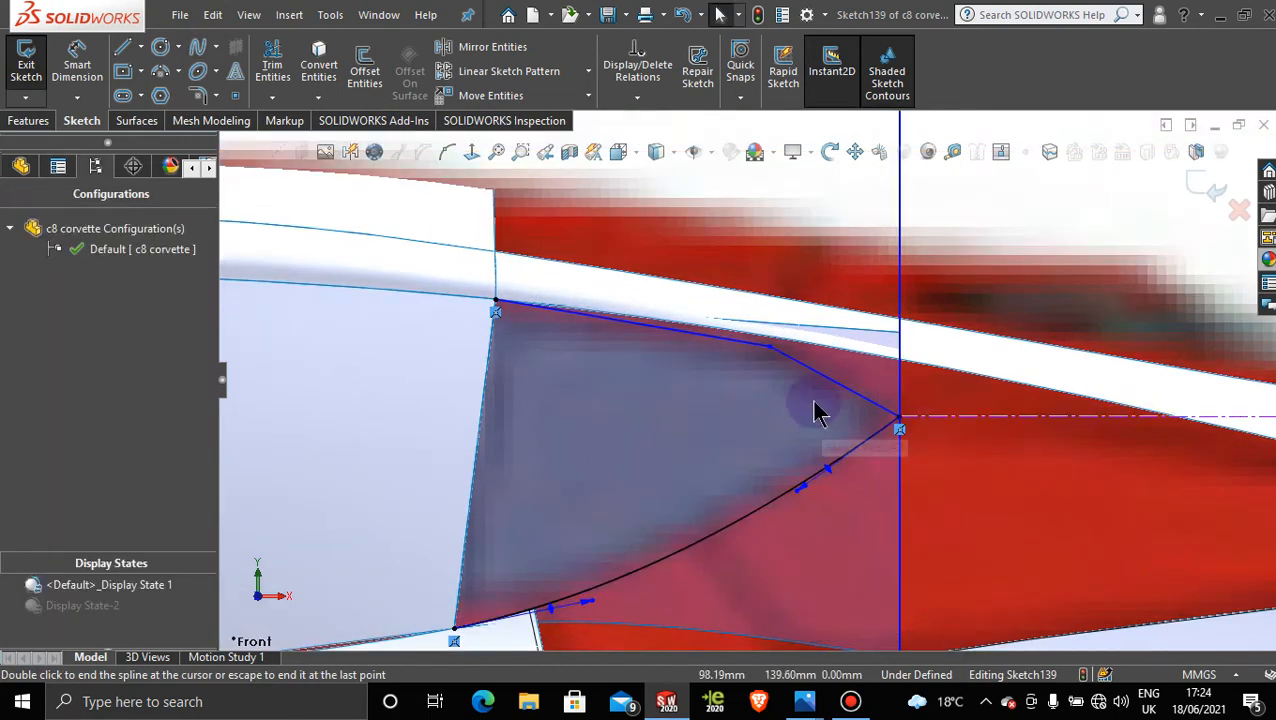
{"action": "left_click", "coordinate": [770, 350]}
{"action": "left_click_drag", "start_coordinate": [770, 349], "coordinate": [772, 347]}
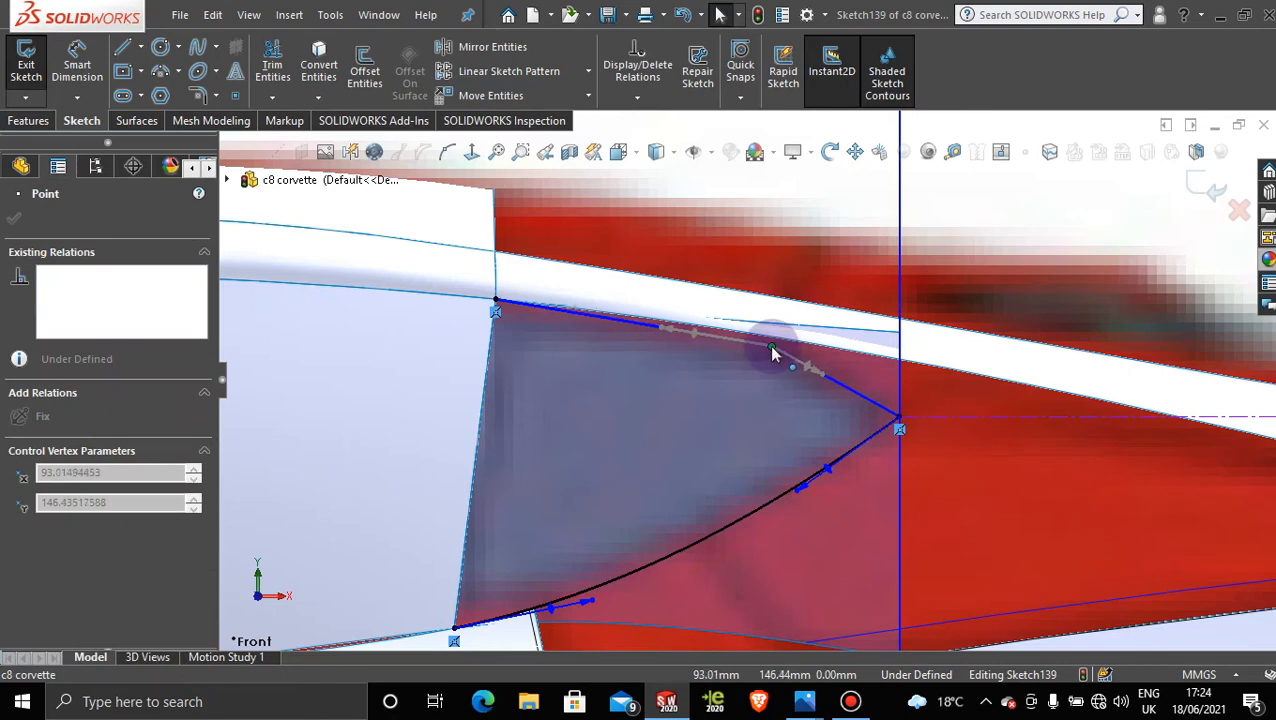
{"action": "left_click_drag", "start_coordinate": [772, 348], "coordinate": [773, 347]}
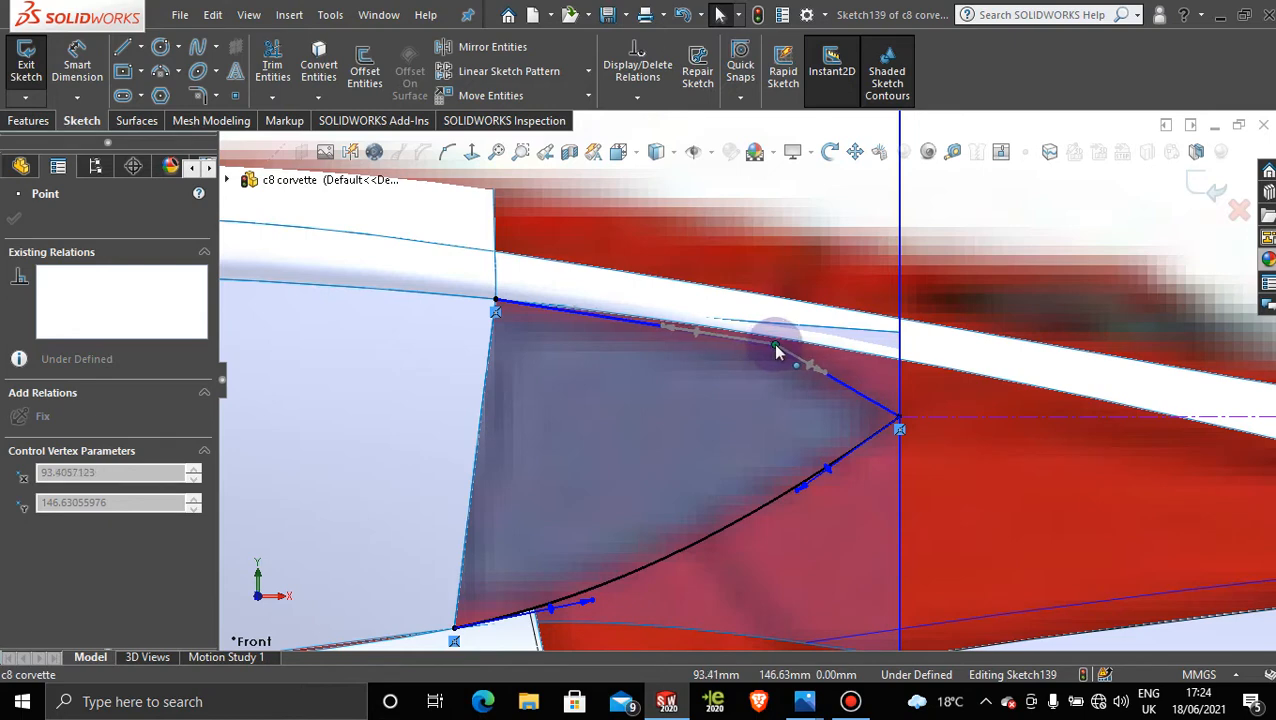
{"action": "left_click", "coordinate": [776, 349]}
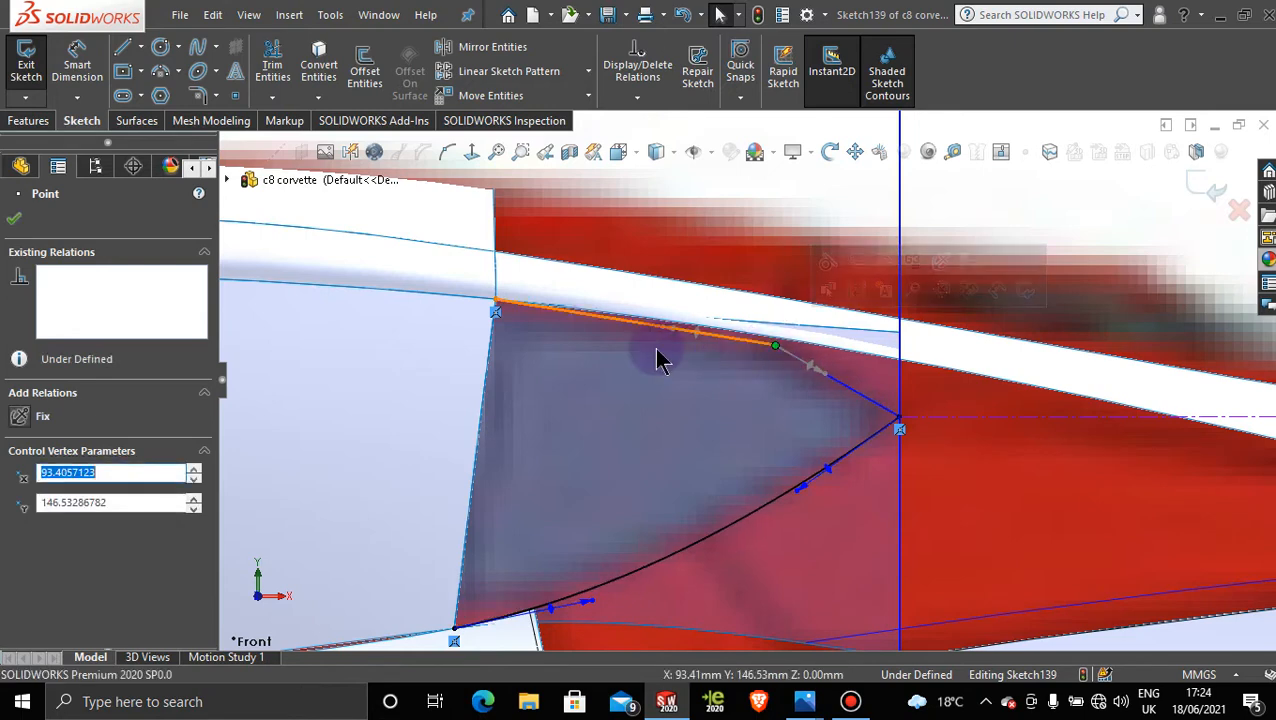
Step: Adjust the tangent handles of the upper and short rear splines to follow the glass edge, and check the outline against the reference photo
{"action": "scroll", "coordinate": [663, 340], "scroll_direction": "down", "scroll_amount": 2}
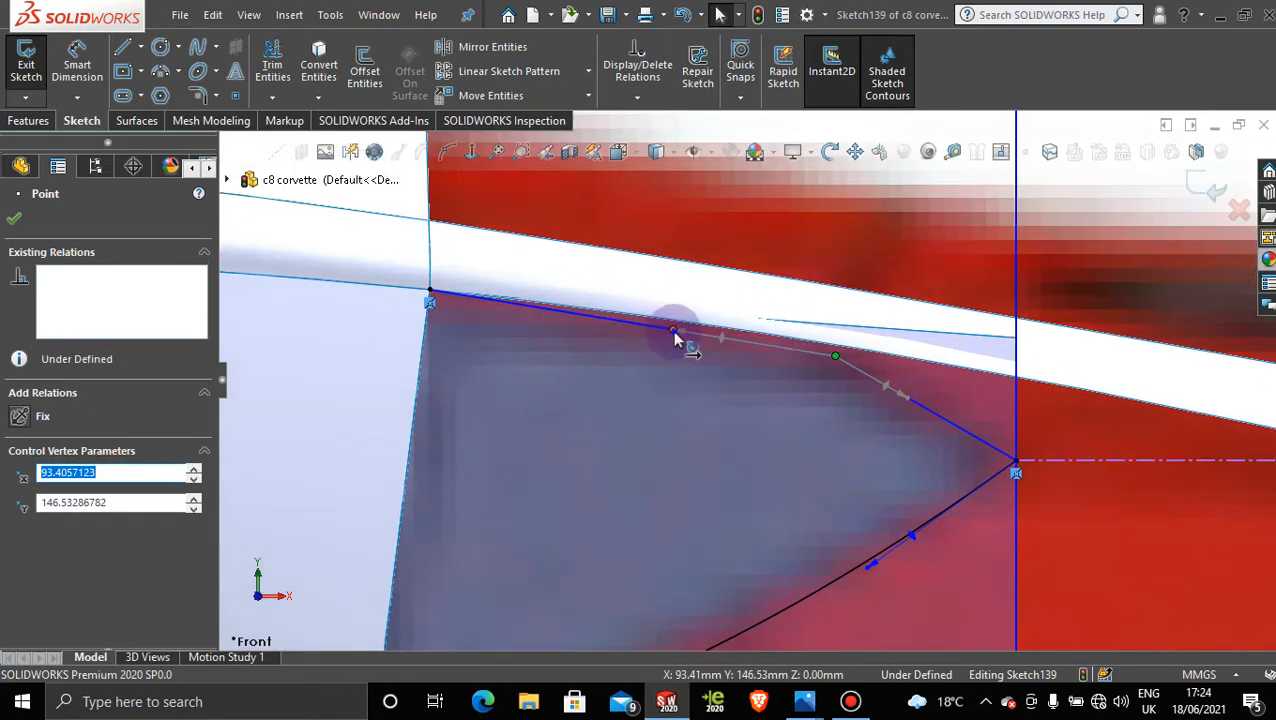
{"action": "left_click_drag", "start_coordinate": [674, 331], "coordinate": [676, 335]}
{"action": "left_click", "coordinate": [924, 409]}
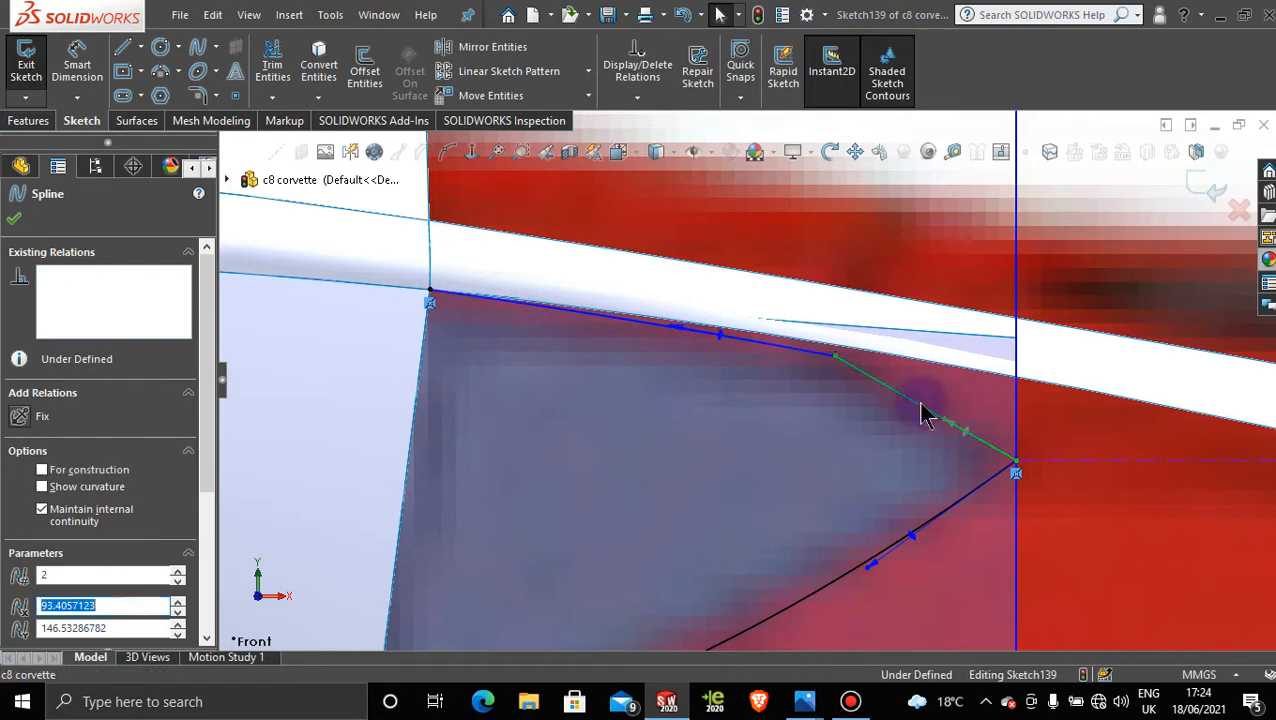
{"action": "left_click", "coordinate": [917, 407]}
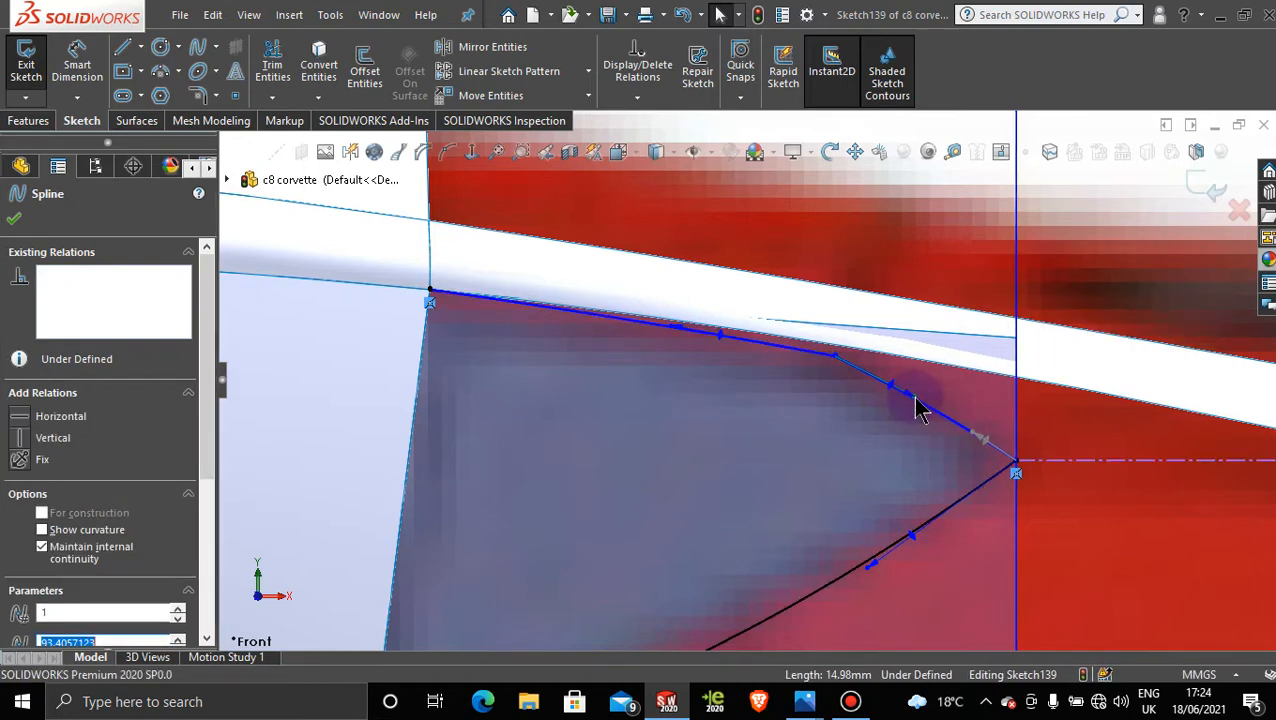
{"action": "scroll", "coordinate": [917, 415], "scroll_direction": "up", "scroll_amount": 5}
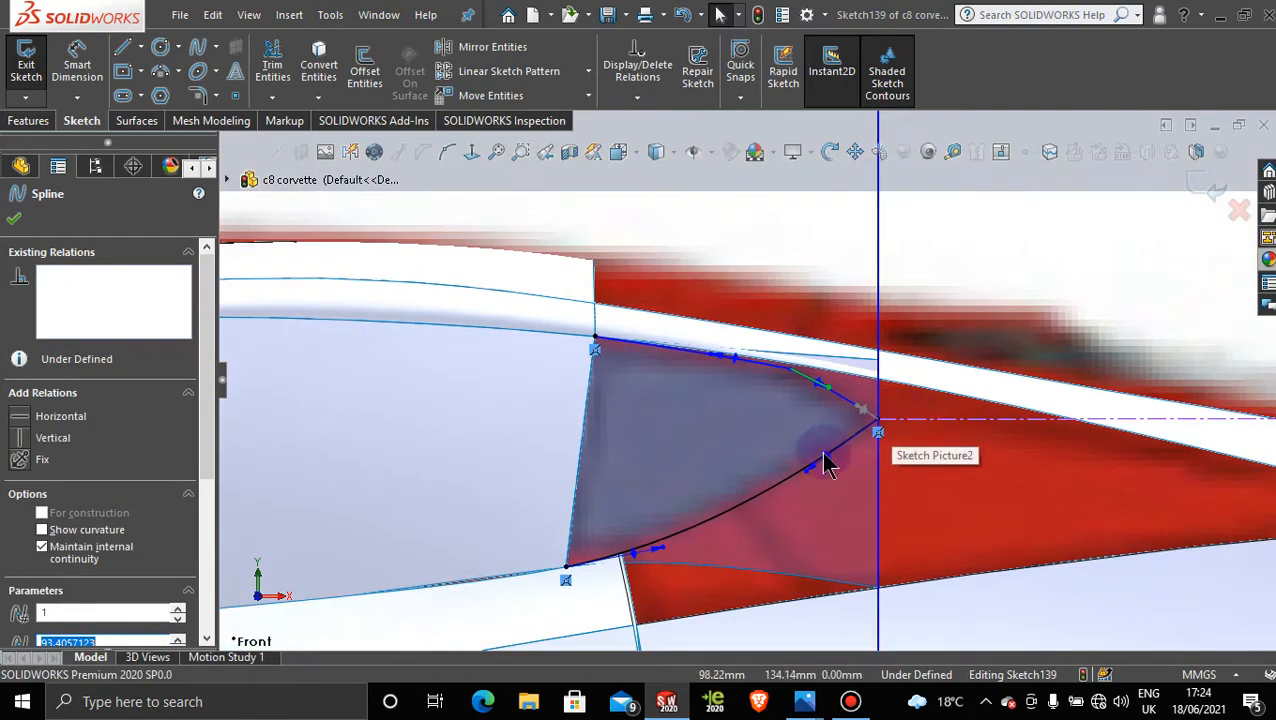
{"action": "mouse_move", "coordinate": [804, 701]}
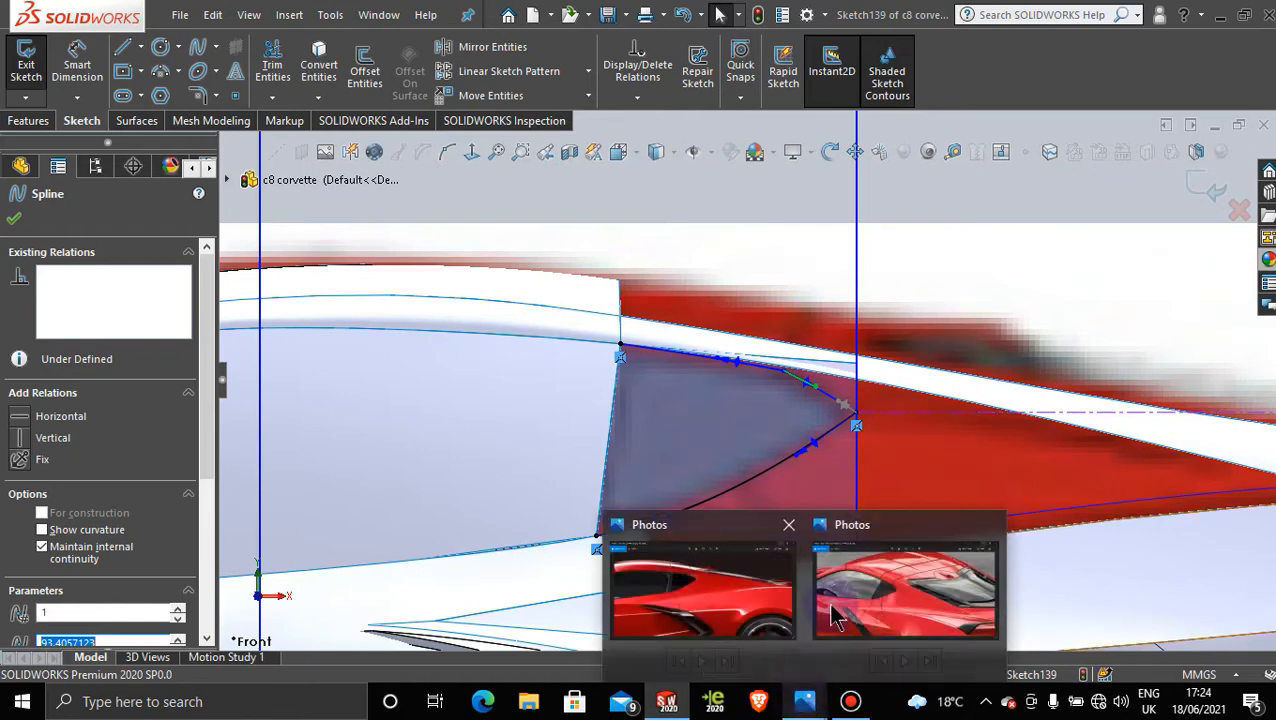
{"action": "mouse_move", "coordinate": [855, 590]}
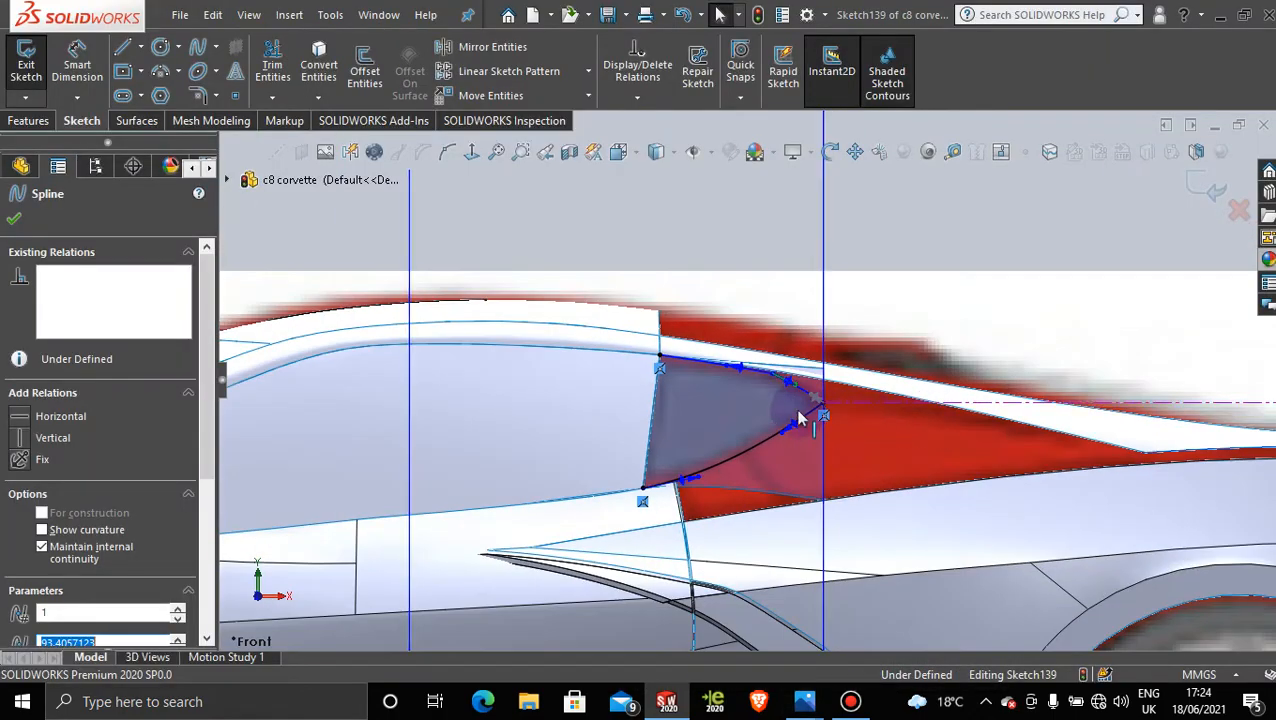
{"action": "mouse_move", "coordinate": [800, 415]}
{"action": "middle_mouse_down"}
{"action": "mouse_move", "coordinate": [735, 413]}
{"action": "mouse_move", "coordinate": [747, 421]}
{"action": "middle_mouse_up"}
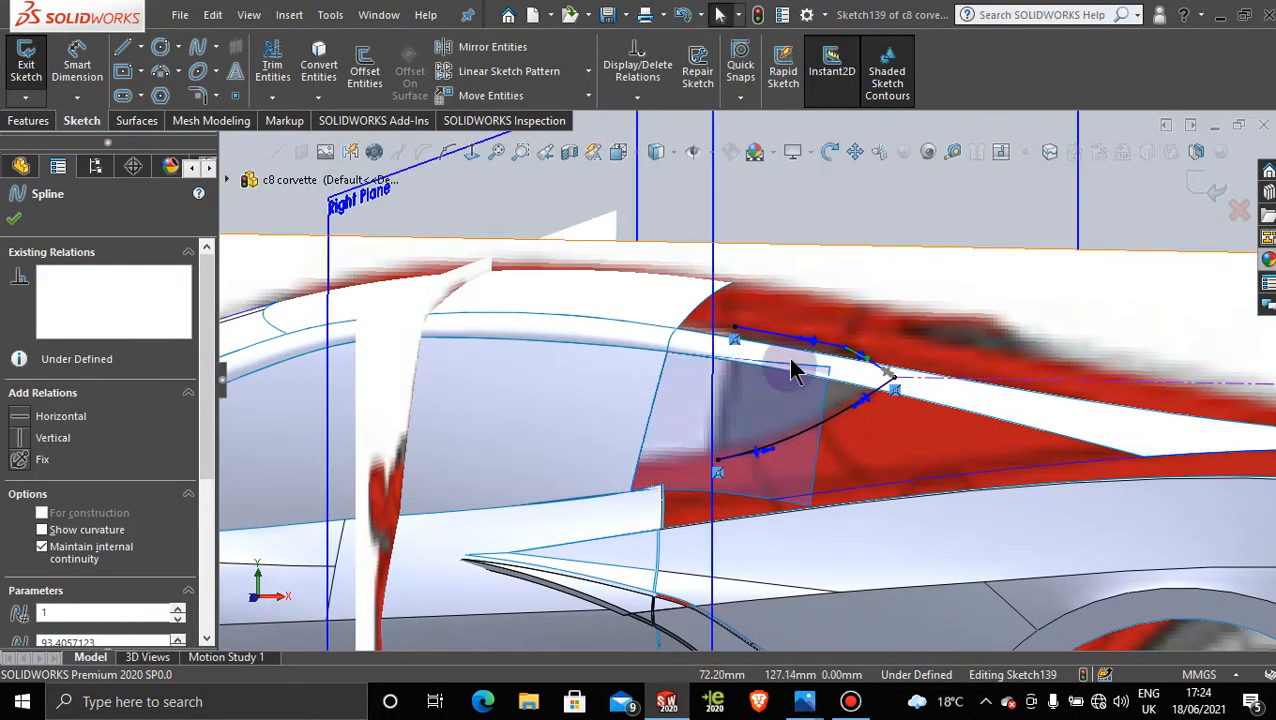
Step: In the front view, sketch a vertical line upward from the upper front corner of the rear side window profile
{"action": "key", "text": "space"}
{"action": "left_click", "coordinate": [534, 432]}
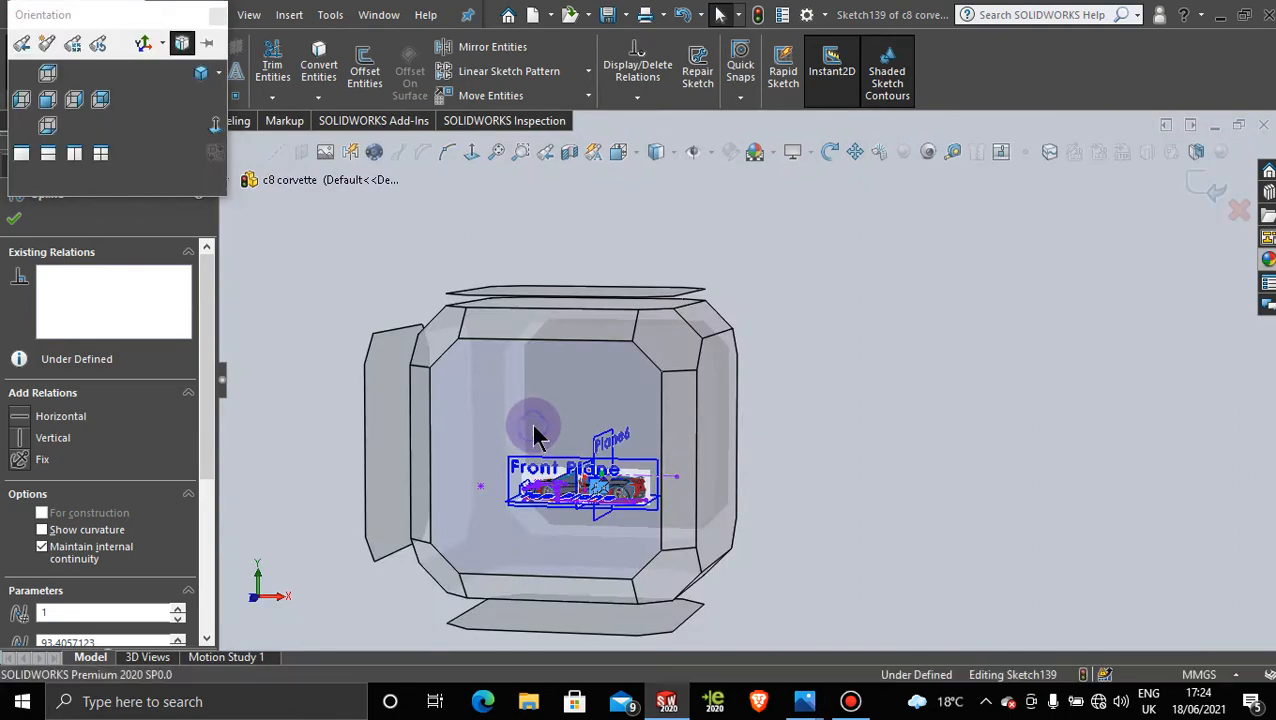
{"action": "scroll", "coordinate": [818, 488], "scroll_direction": "down", "scroll_amount": 8}
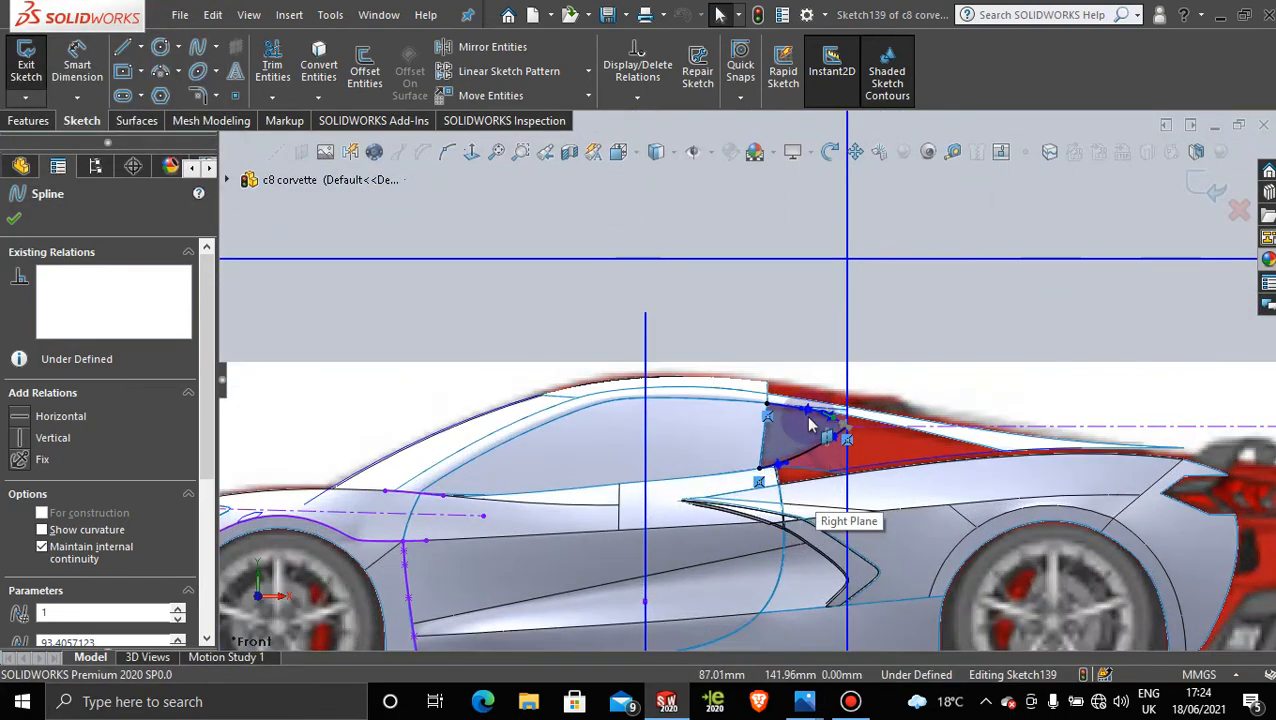
{"action": "left_click", "coordinate": [122, 48]}
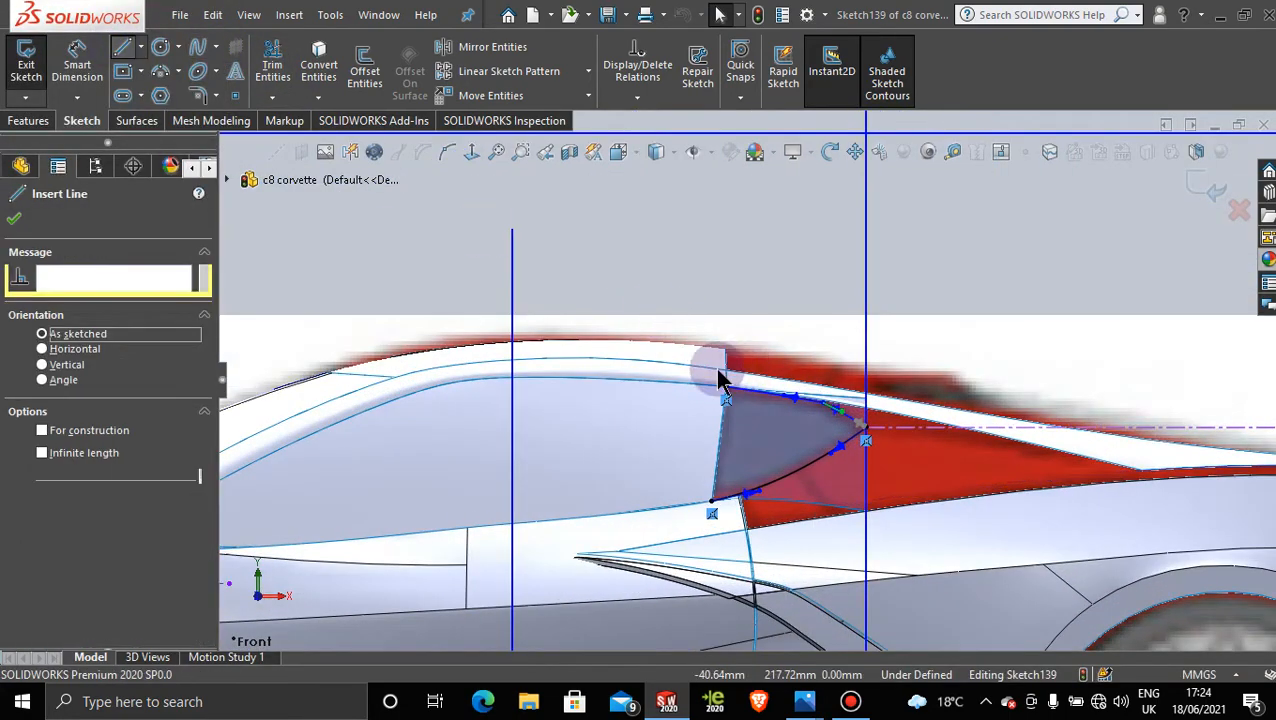
{"action": "scroll", "coordinate": [712, 375], "scroll_direction": "down", "scroll_amount": 4}
{"action": "left_click", "coordinate": [698, 374]}
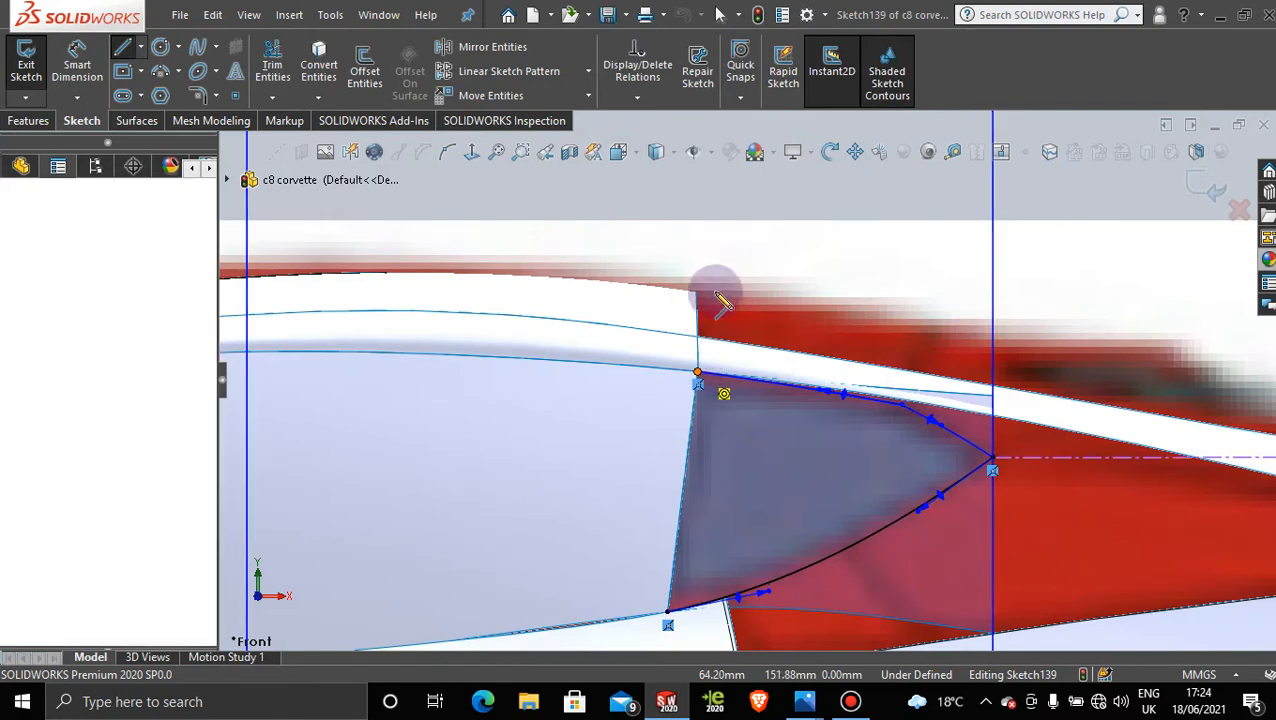
{"action": "left_click", "coordinate": [697, 188]}
{"action": "key", "text": "Escape"}
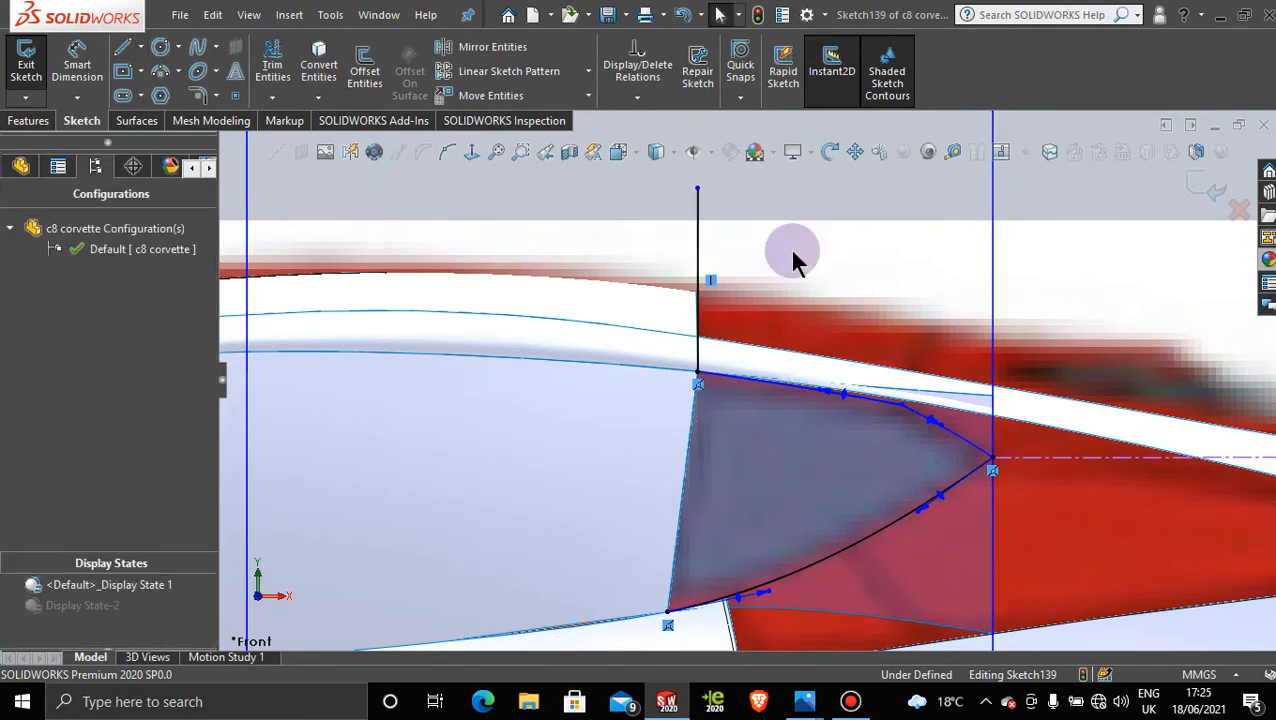
Step: Trim the rear side window surface with the sketch, removing the areas below and above the curved profile
{"action": "left_click", "coordinate": [138, 121]}
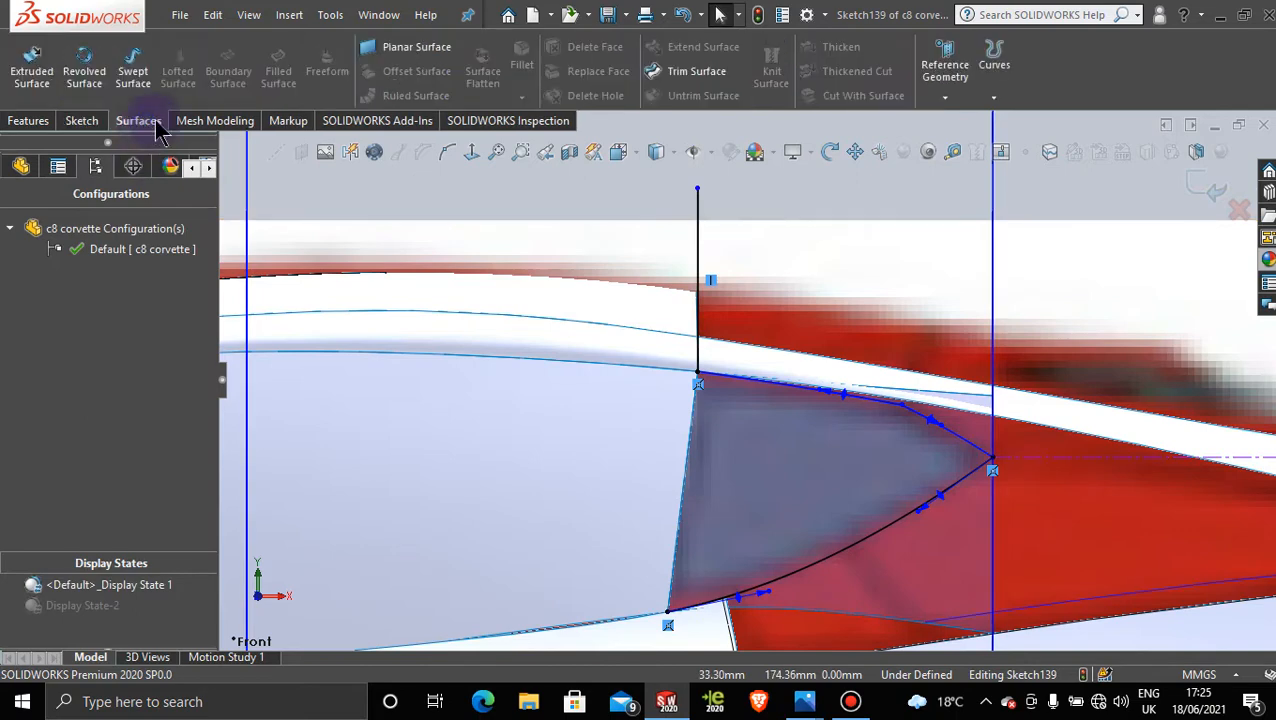
{"action": "left_click", "coordinate": [733, 80]}
{"action": "left_click", "coordinate": [944, 555]}
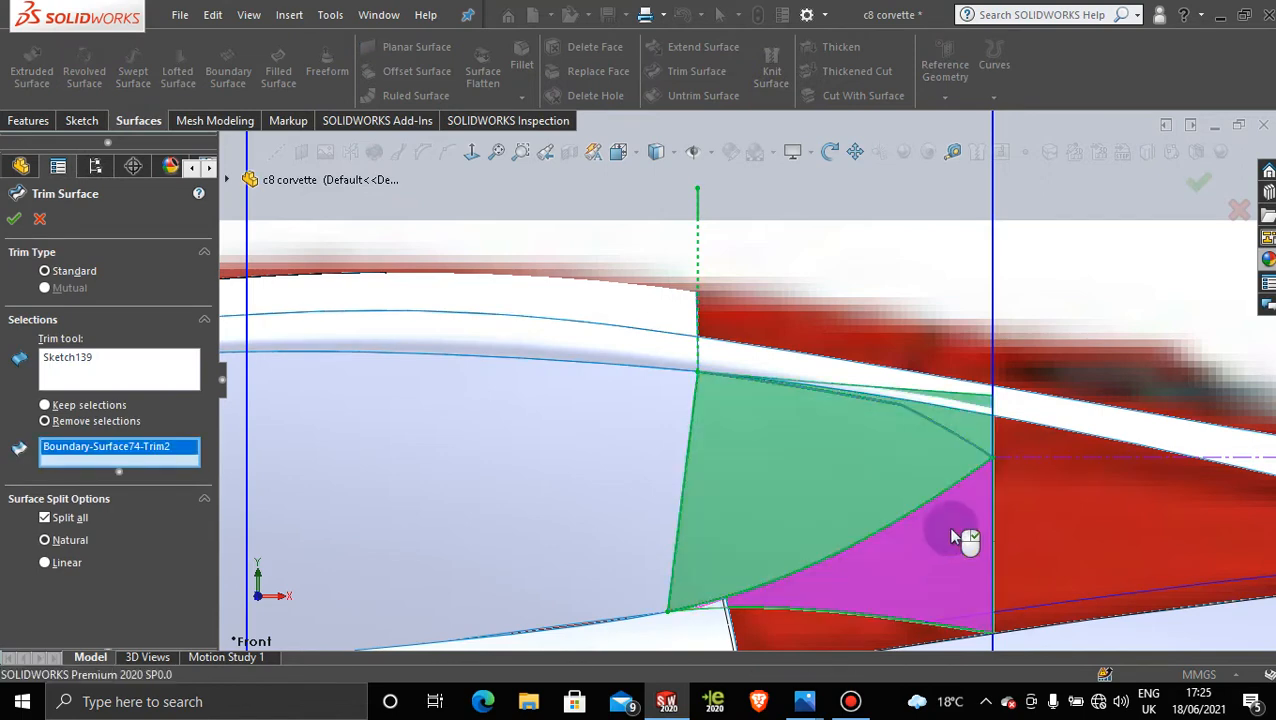
{"action": "left_click", "coordinate": [981, 430]}
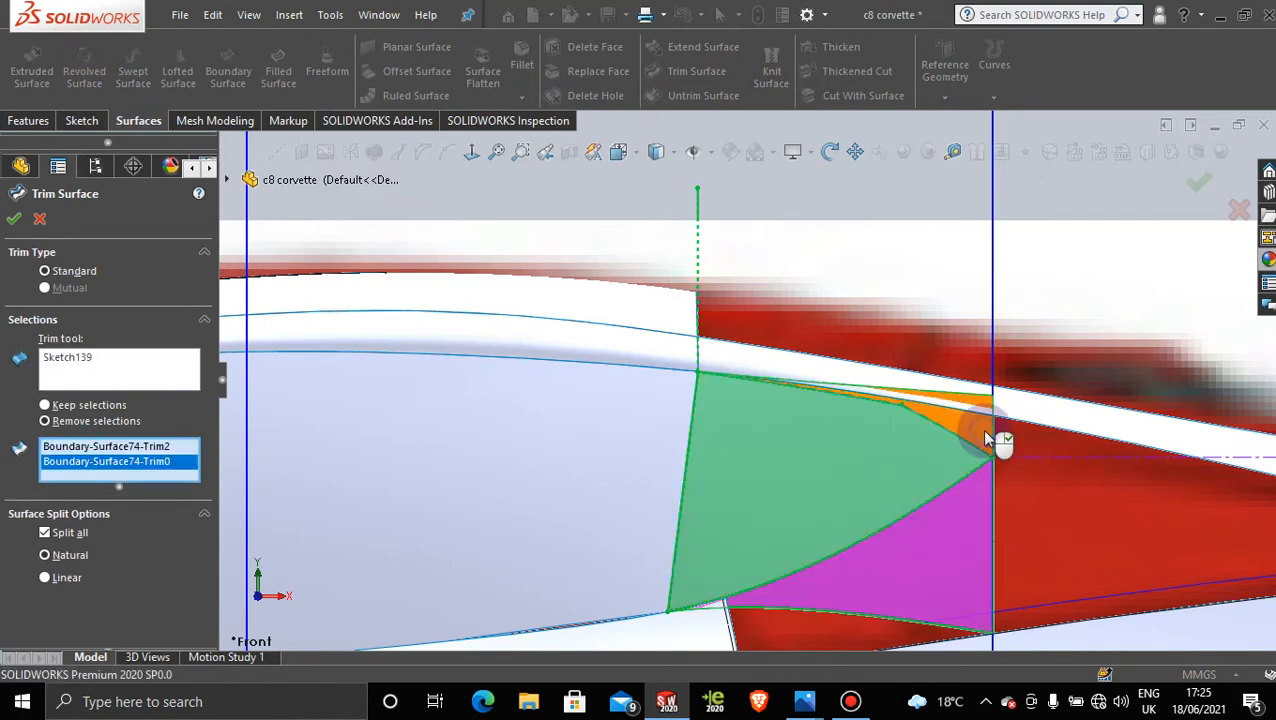
{"action": "left_click", "coordinate": [14, 220]}
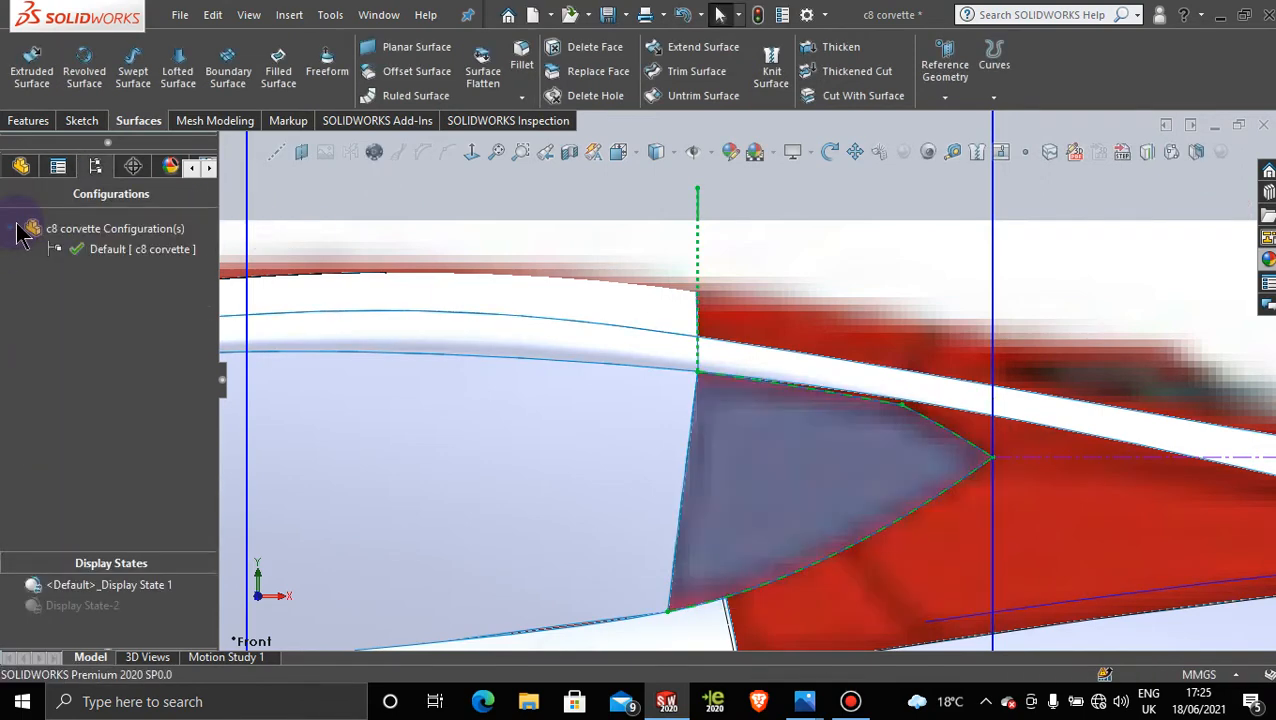
Step: Examine the trimmed rear side window surface and its fit with the roof rail and fender from several angles
{"action": "scroll", "coordinate": [891, 345], "scroll_direction": "up", "scroll_amount": 6}
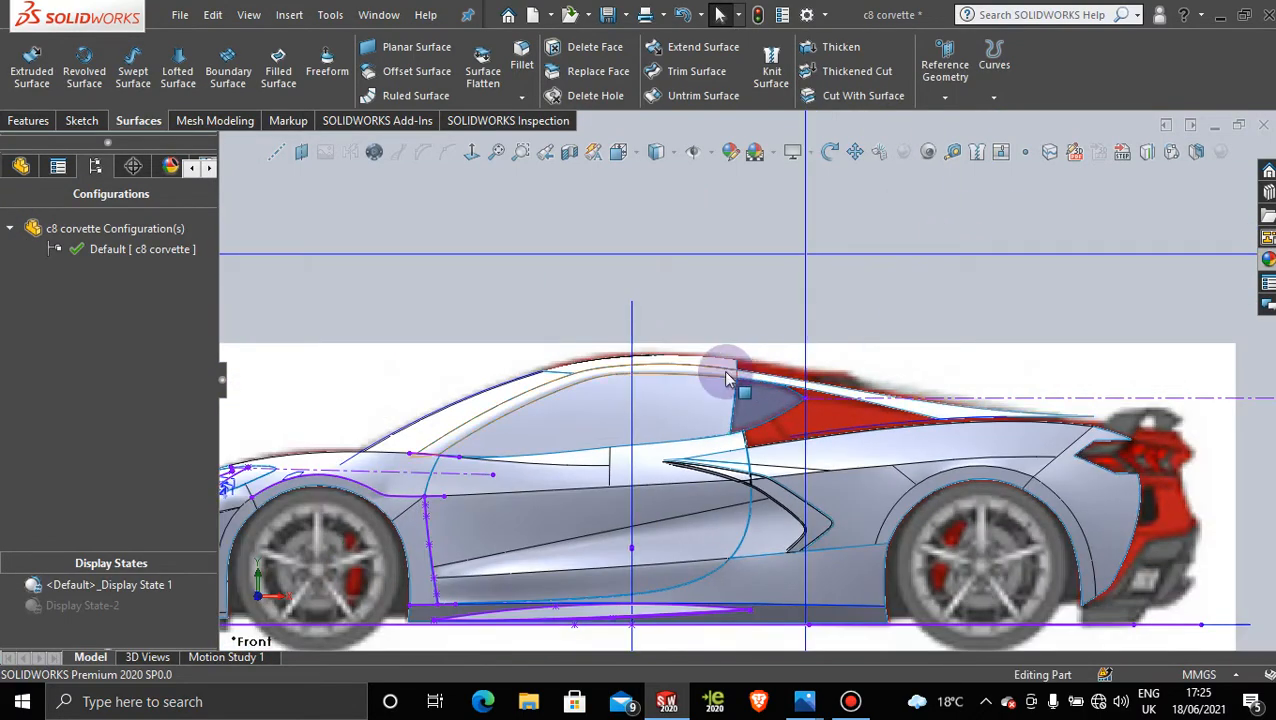
{"action": "middle_click_drag", "start_coordinate": [726, 370], "coordinate": [642, 332]}
{"action": "scroll", "coordinate": [727, 365], "scroll_direction": "down", "scroll_amount": 8}
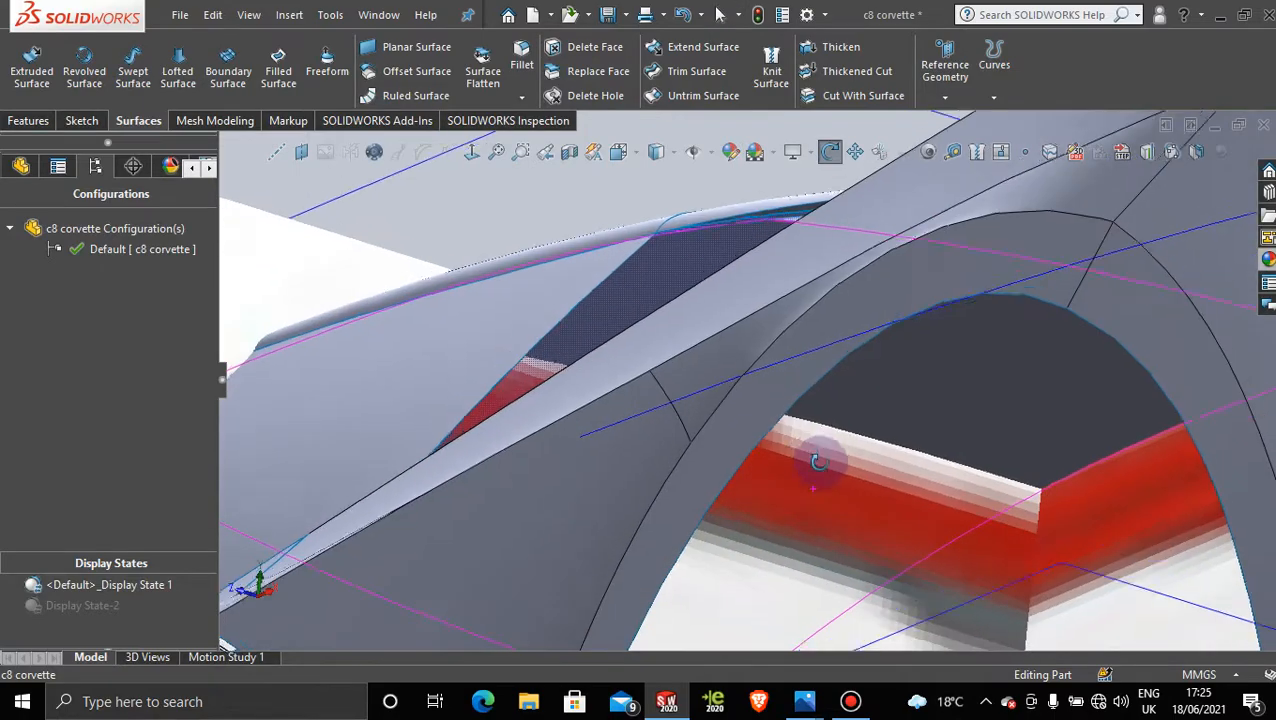
{"action": "middle_click_drag", "start_coordinate": [818, 461], "coordinate": [858, 509]}
{"action": "scroll", "coordinate": [876, 465], "scroll_direction": "up", "scroll_amount": 8}
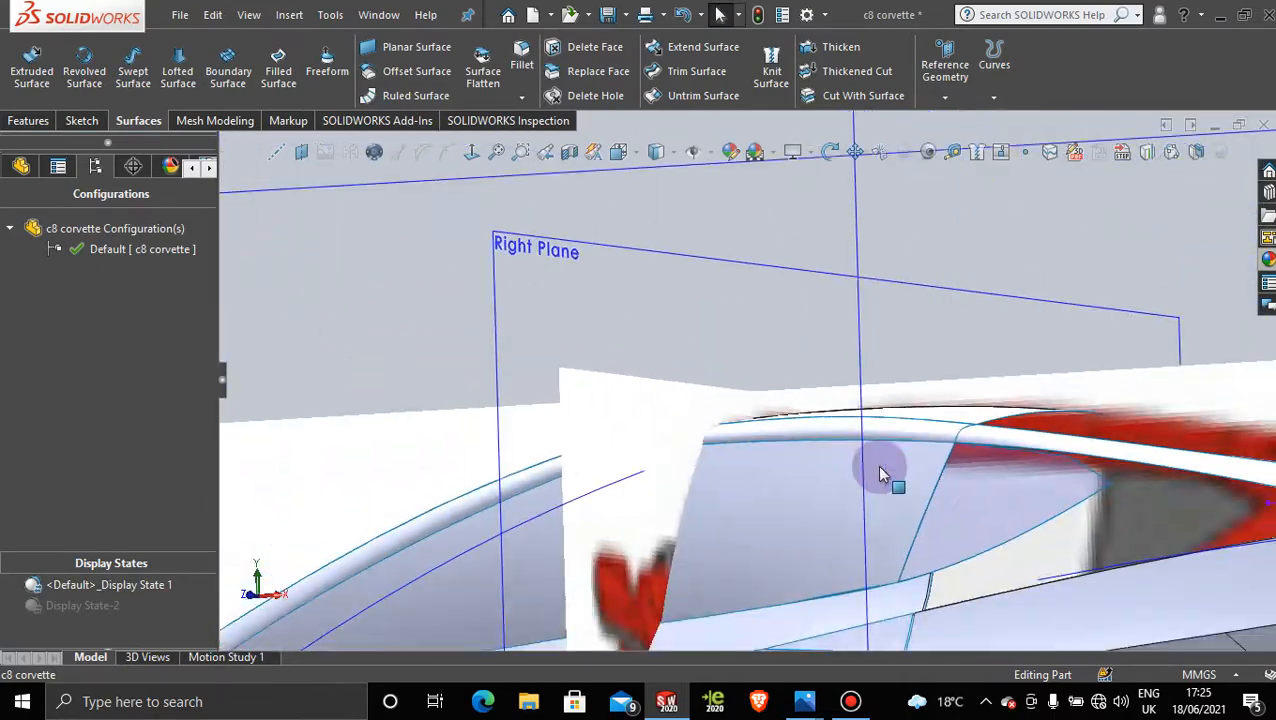
{"action": "middle_click_drag", "start_coordinate": [872, 413], "coordinate": [858, 473]}
{"action": "scroll", "coordinate": [858, 473], "scroll_direction": "down", "scroll_amount": 5}
{"action": "scroll", "coordinate": [858, 470], "scroll_direction": "up", "scroll_amount": 5}
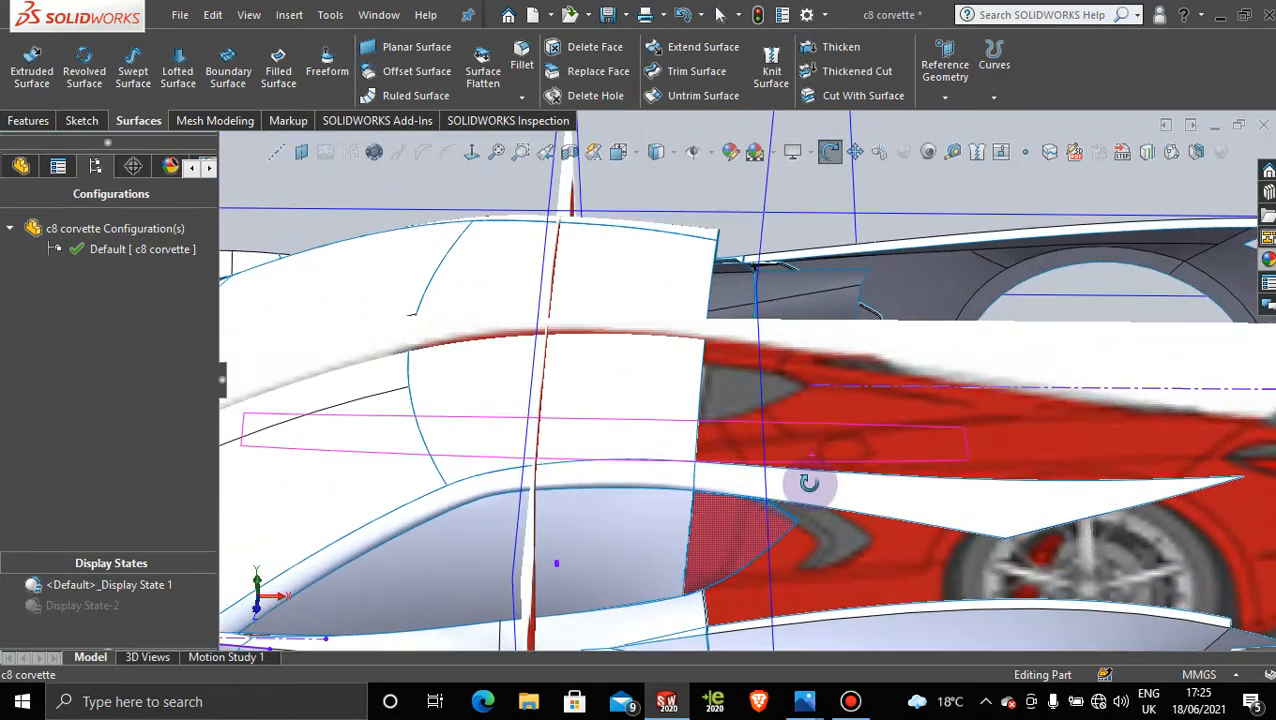
{"action": "middle_click_drag", "start_coordinate": [858, 460], "coordinate": [853, 493]}
{"action": "scroll", "coordinate": [853, 493], "scroll_direction": "down", "scroll_amount": 2}
{"action": "mouse_move", "coordinate": [735, 419]}
{"action": "middle_mouse_down"}
{"action": "mouse_move", "coordinate": [757, 458]}
{"action": "mouse_move", "coordinate": [735, 425]}
{"action": "middle_mouse_up"}
{"action": "scroll", "coordinate": [740, 436], "scroll_direction": "up", "scroll_amount": 4}
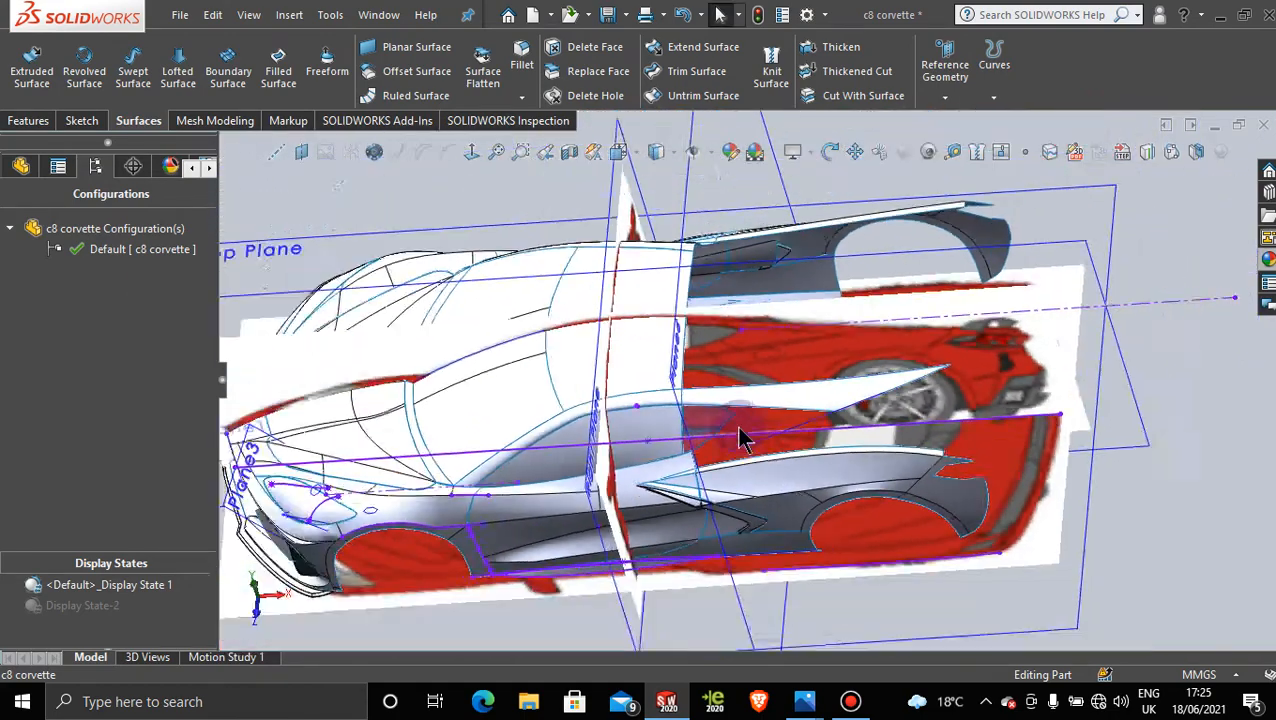
Step: Viewed normal to the Top Plane, start a 3D sketch and draw a two-point spline from the rear fender's inner edge to the window's curved edge
{"action": "left_click", "coordinate": [926, 498]}
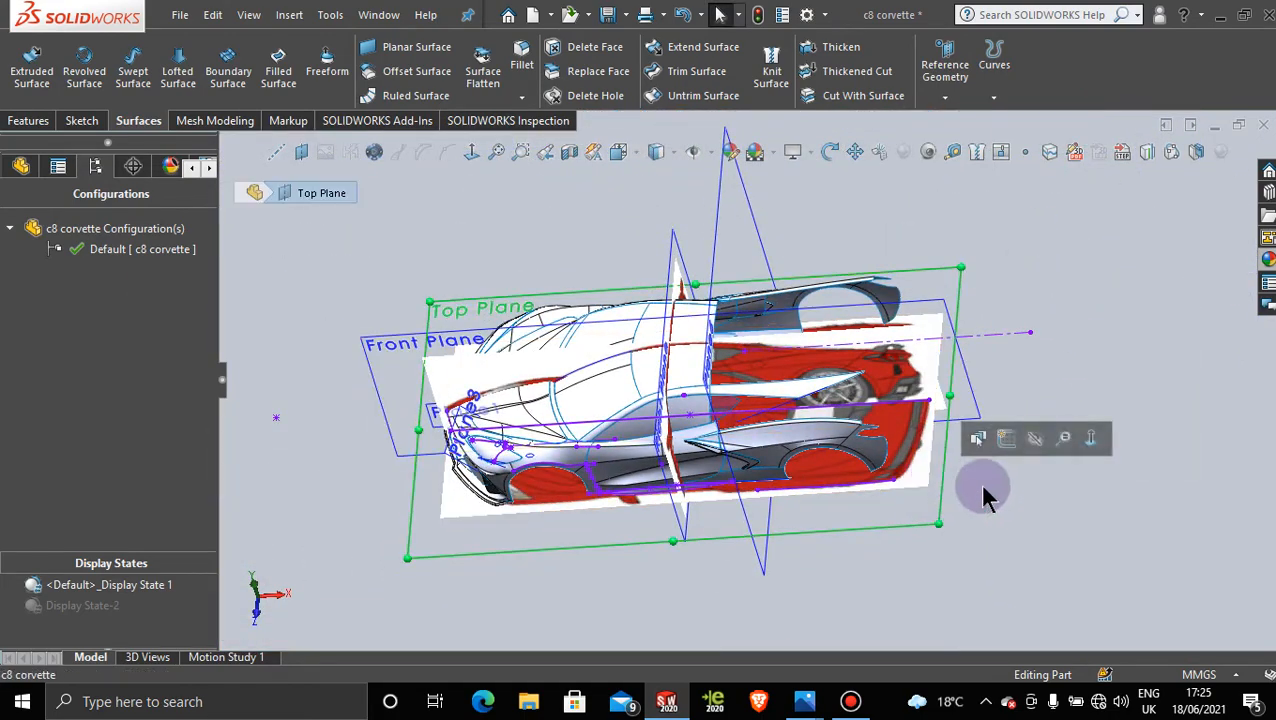
{"action": "left_click", "coordinate": [472, 160]}
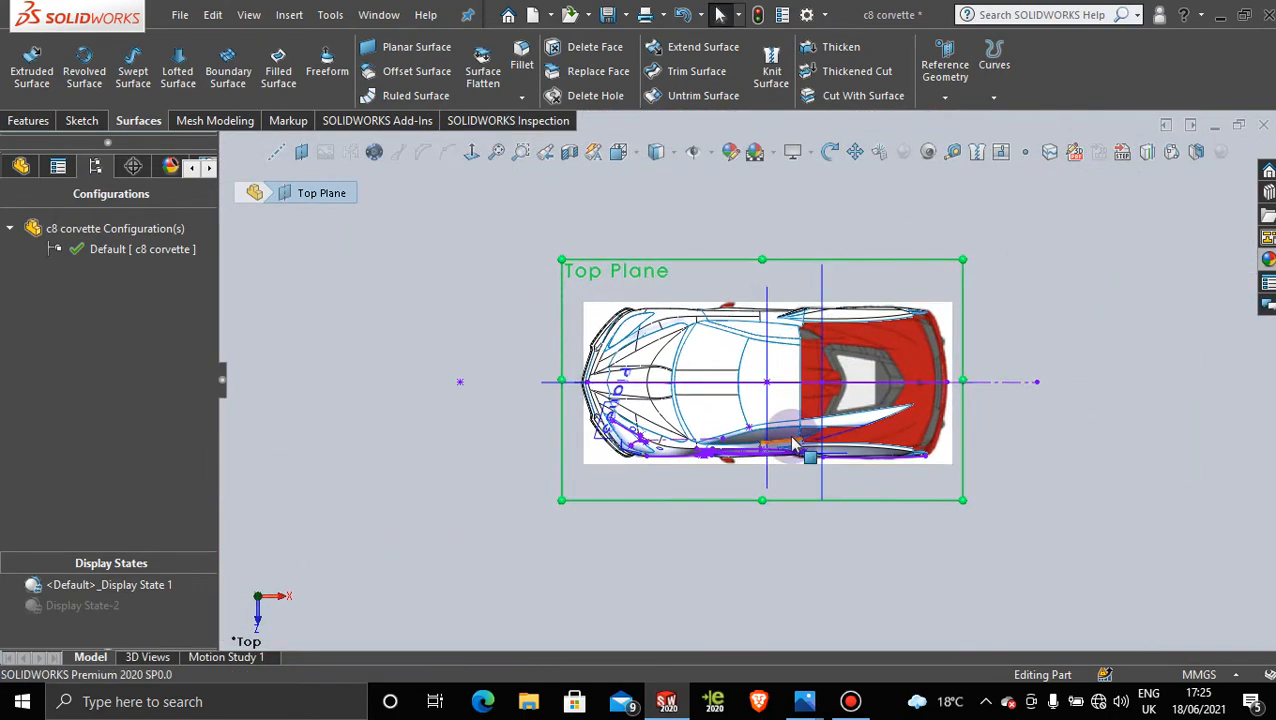
{"action": "scroll", "coordinate": [865, 418], "scroll_direction": "down", "scroll_amount": 5}
{"action": "scroll", "coordinate": [860, 422], "scroll_direction": "down", "scroll_amount": 2}
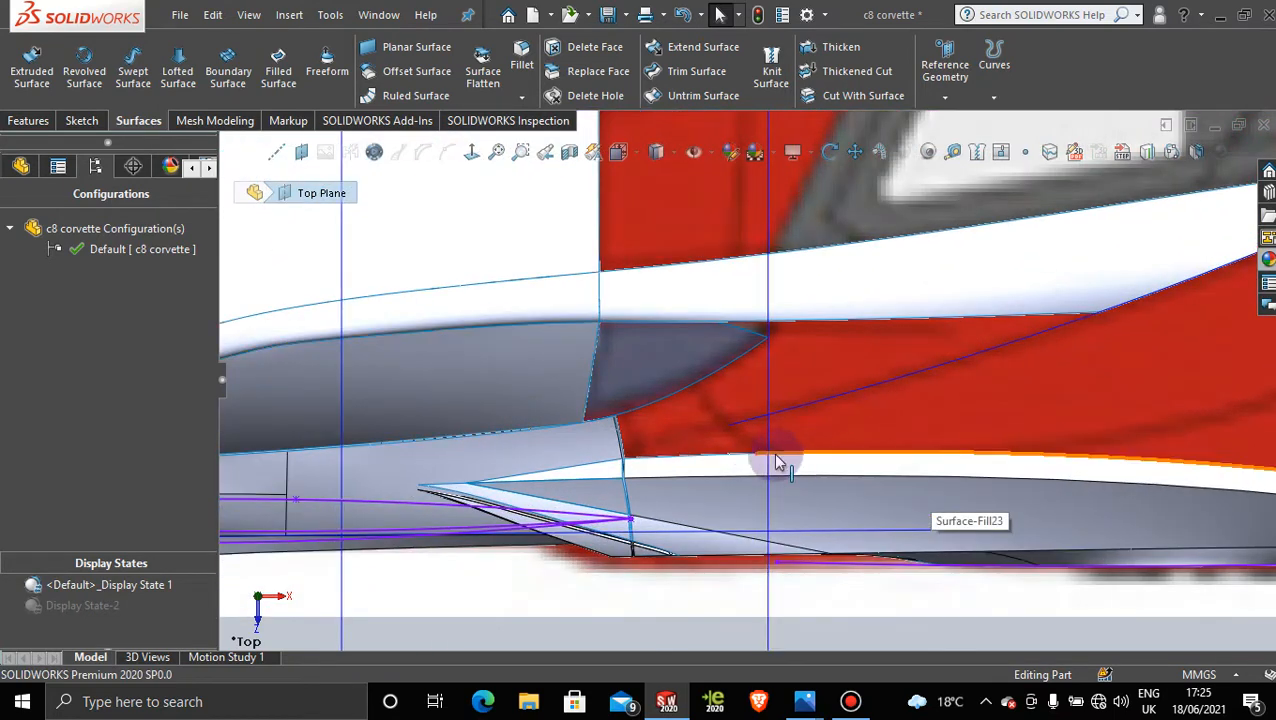
{"action": "left_click", "coordinate": [84, 120]}
{"action": "left_click", "coordinate": [25, 97]}
{"action": "left_click", "coordinate": [58, 142]}
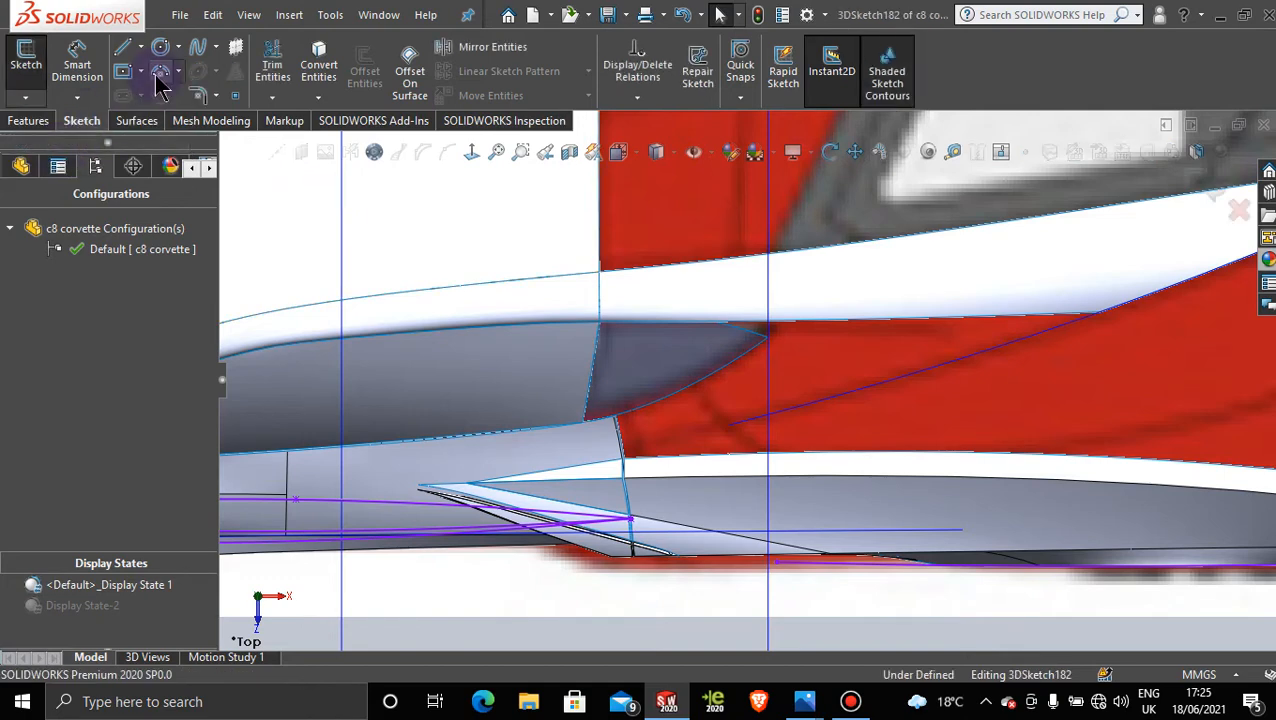
{"action": "left_click", "coordinate": [196, 50]}
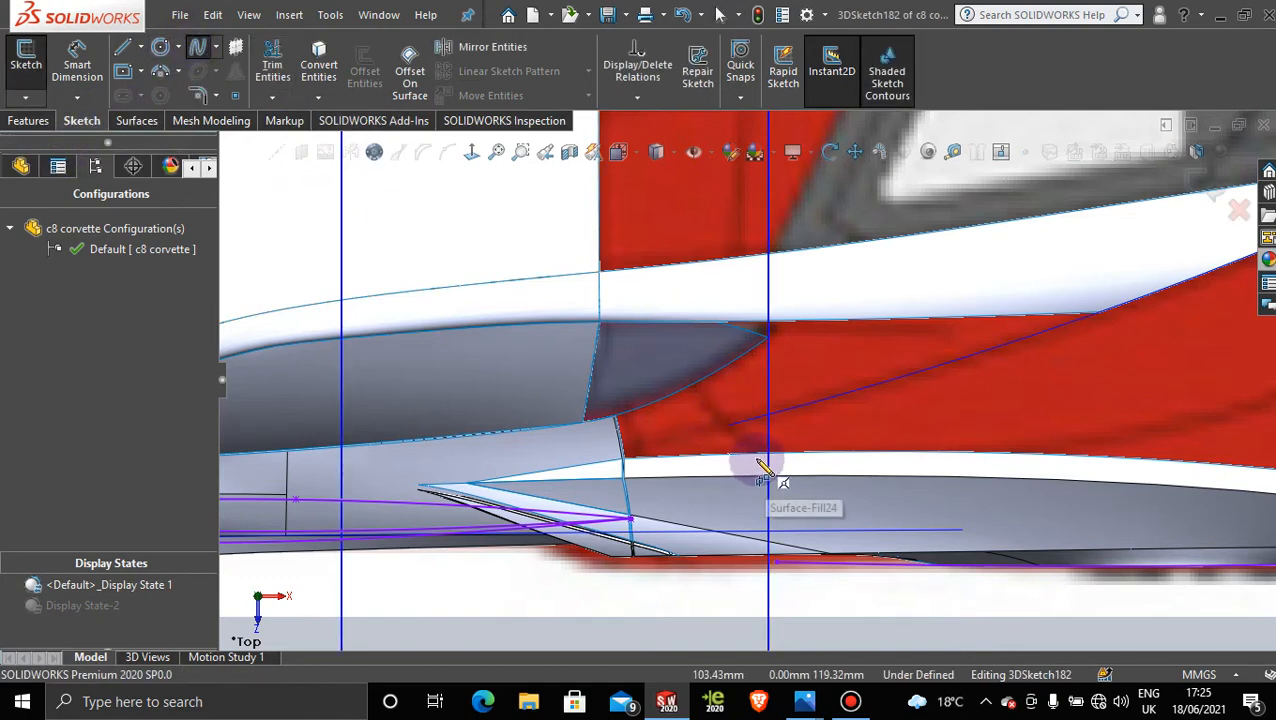
{"action": "scroll", "coordinate": [770, 462], "scroll_direction": "down", "scroll_amount": 2}
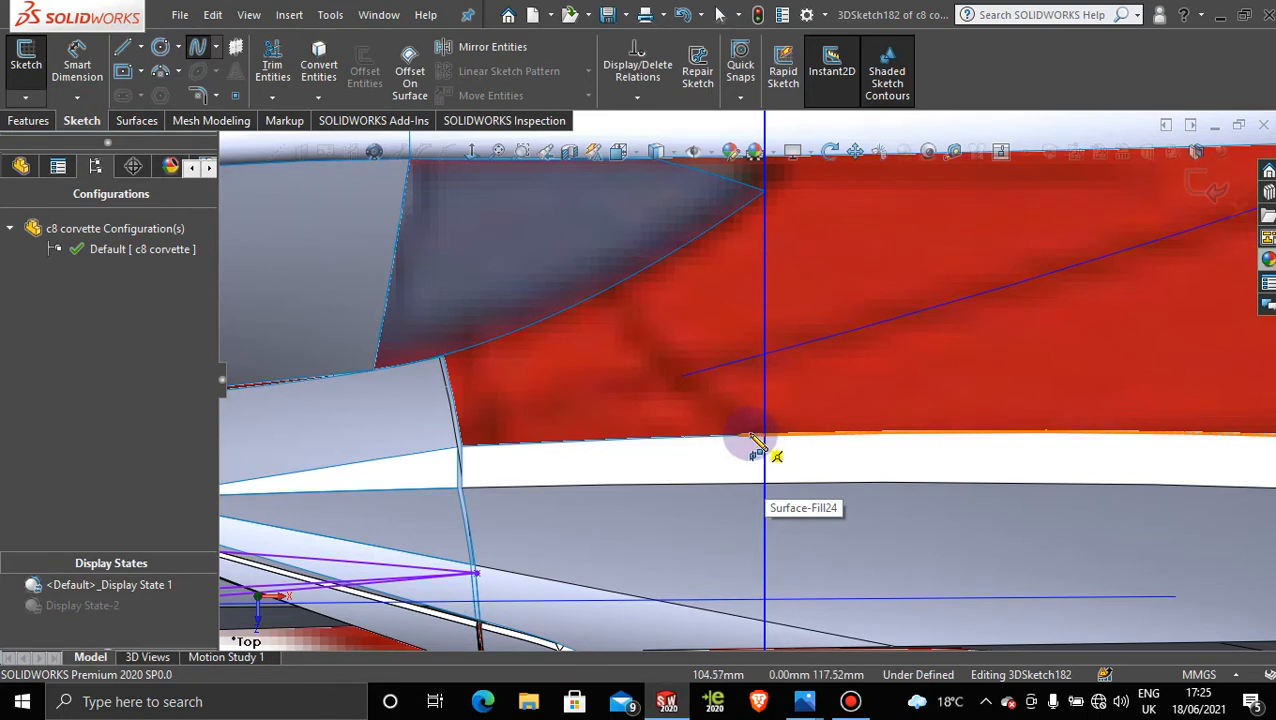
{"action": "left_click", "coordinate": [755, 445]}
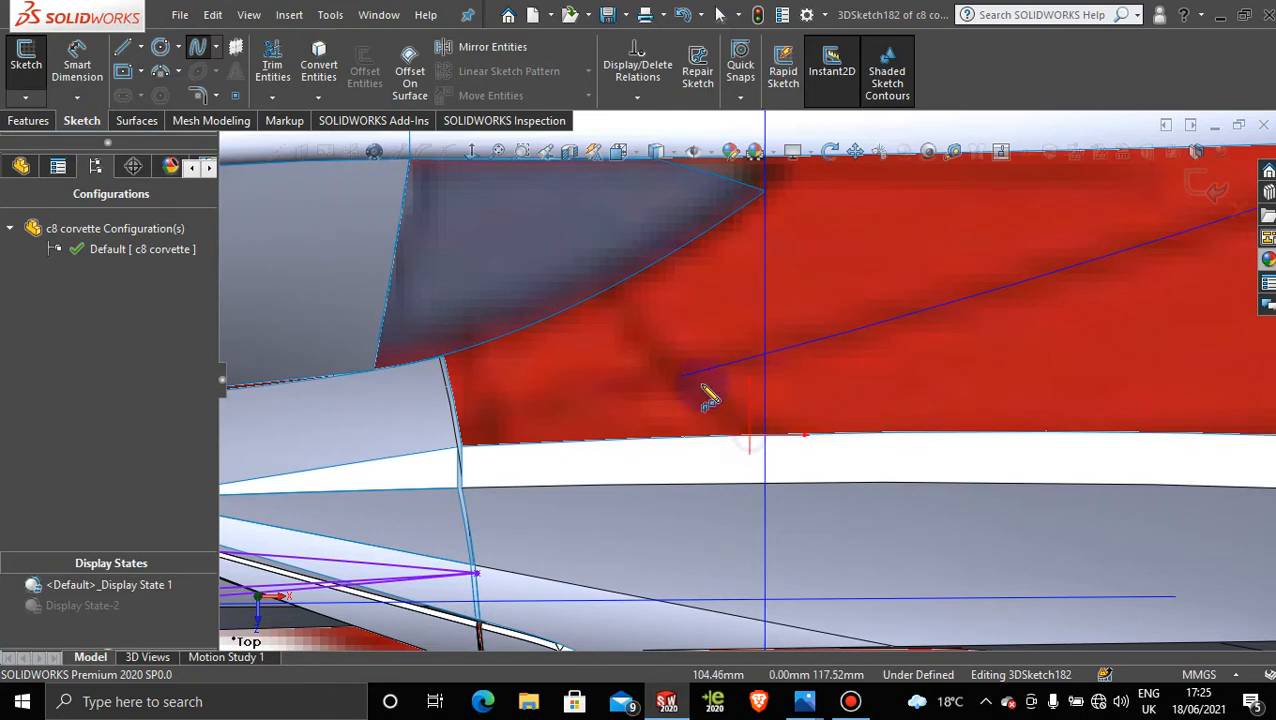
{"action": "double_click", "coordinate": [609, 288]}
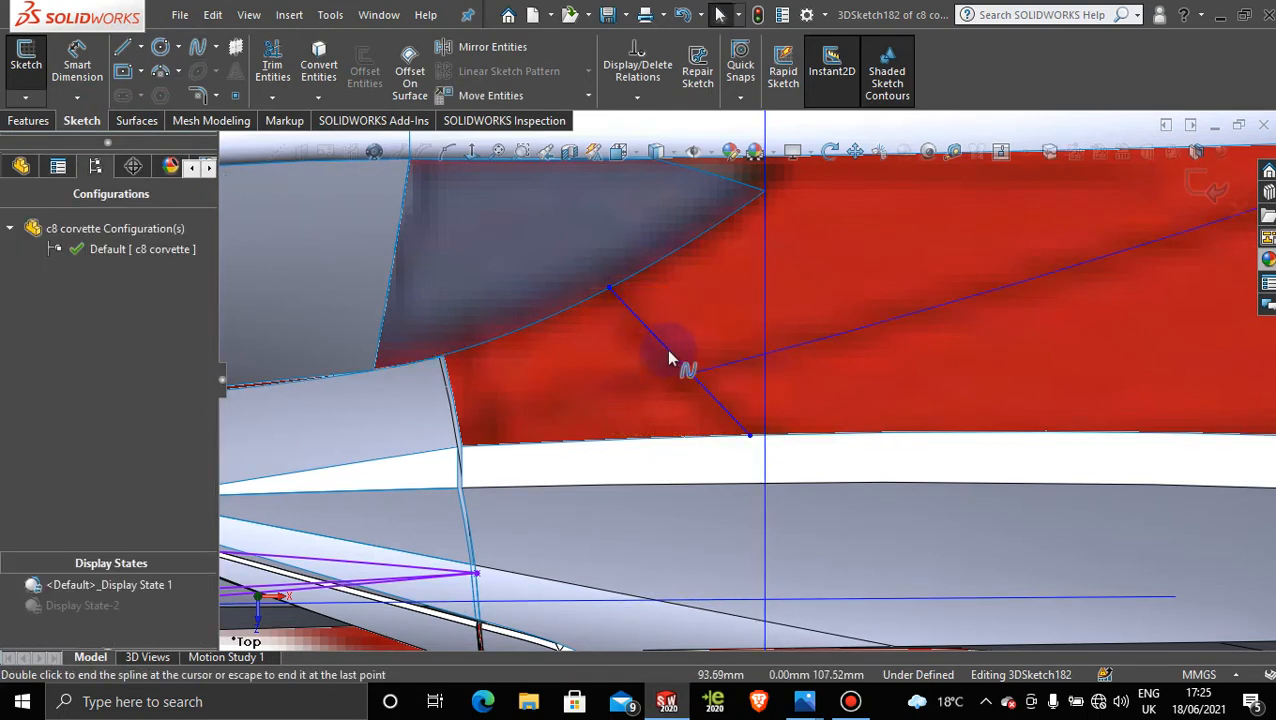
Step: Bend the new 3D spline by adjusting its end tangent handles in the top and right views
{"action": "left_click", "coordinate": [674, 358]}
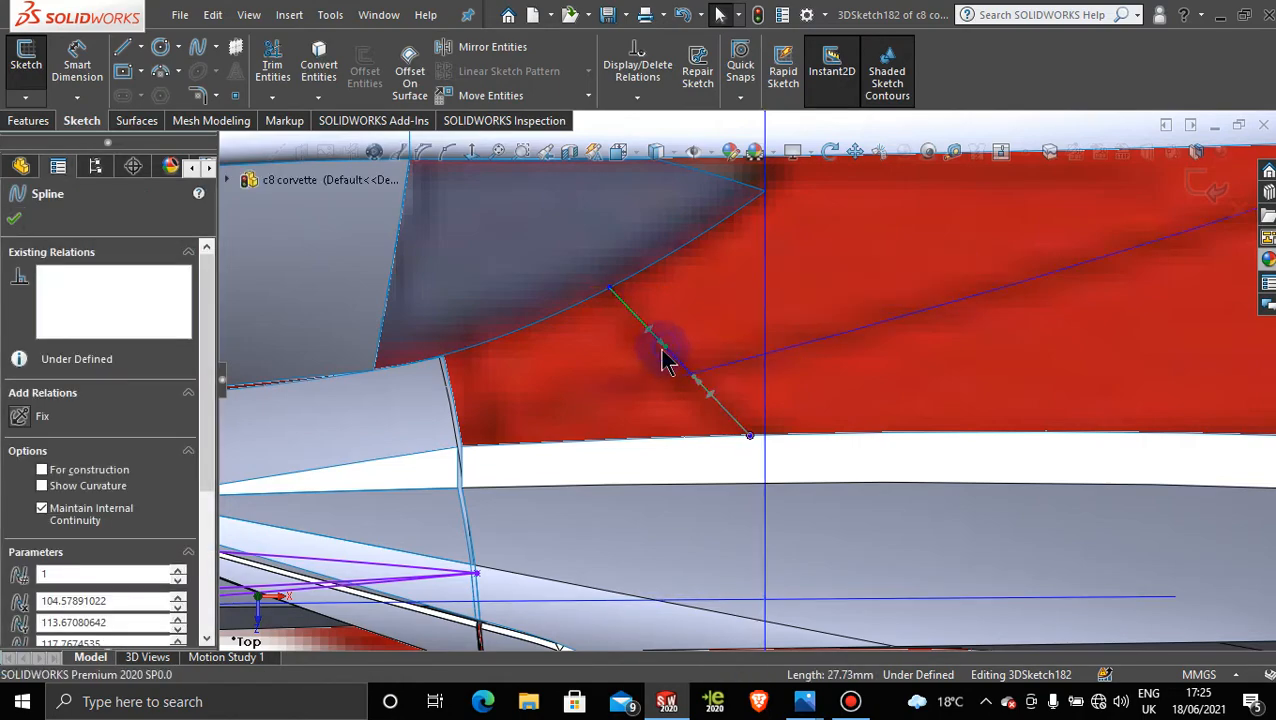
{"action": "left_click_drag", "start_coordinate": [665, 357], "coordinate": [652, 373]}
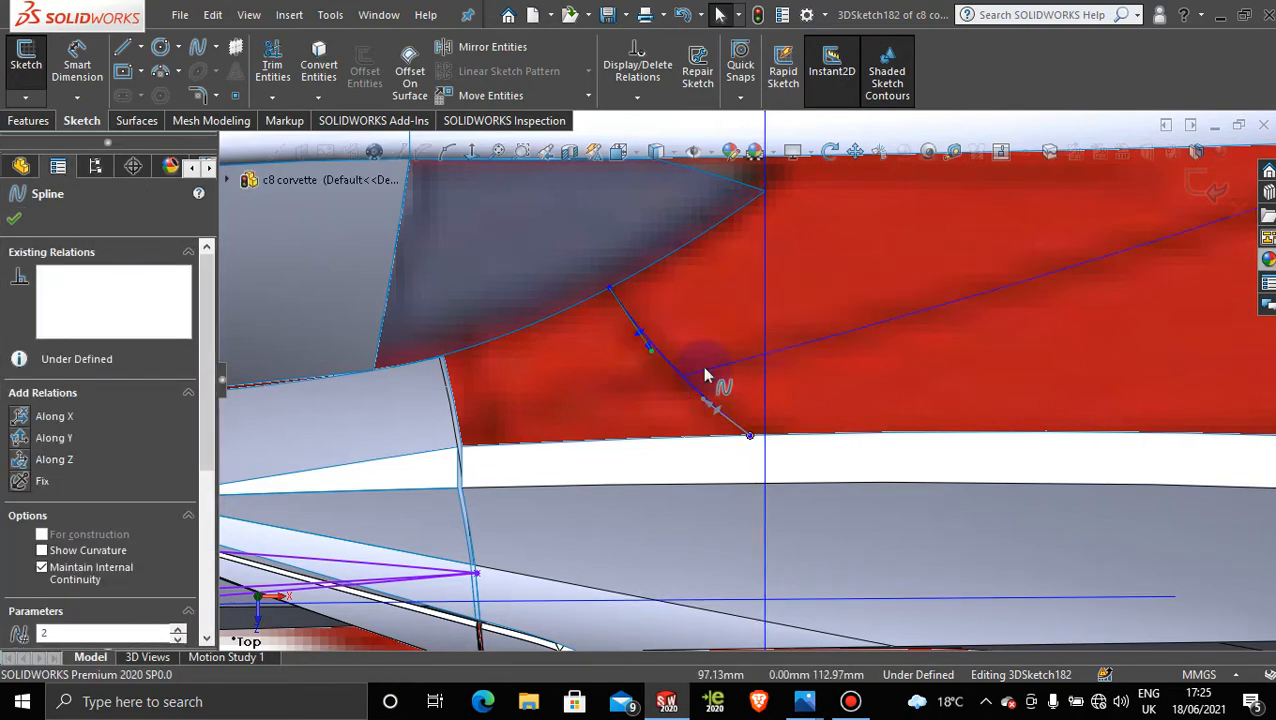
{"action": "scroll", "coordinate": [705, 375], "scroll_direction": "up", "scroll_amount": 8}
{"action": "mouse_move", "coordinate": [740, 436]}
{"action": "middle_mouse_down"}
{"action": "mouse_move", "coordinate": [734, 254]}
{"action": "mouse_move", "coordinate": [581, 183]}
{"action": "mouse_move", "coordinate": [595, 246]}
{"action": "middle_mouse_up"}
{"action": "key", "text": "space"}
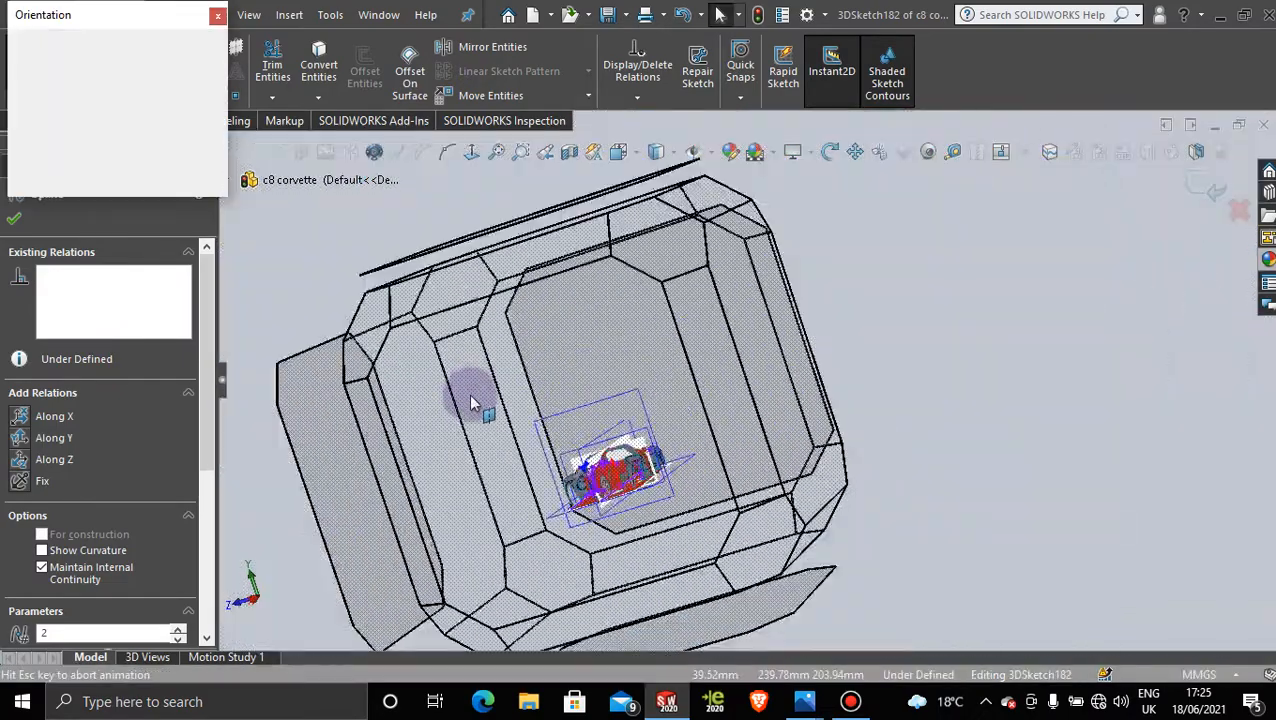
{"action": "left_click", "coordinate": [548, 406]}
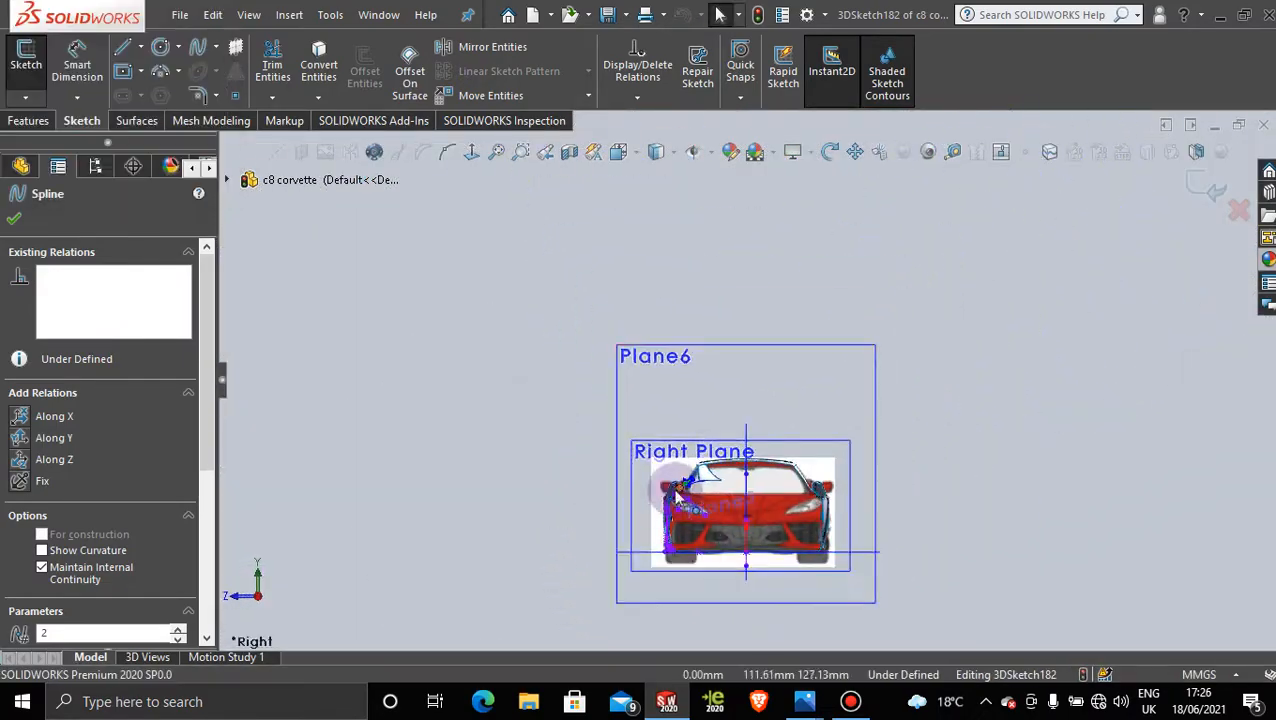
{"action": "scroll", "coordinate": [678, 494], "scroll_direction": "down", "scroll_amount": 10}
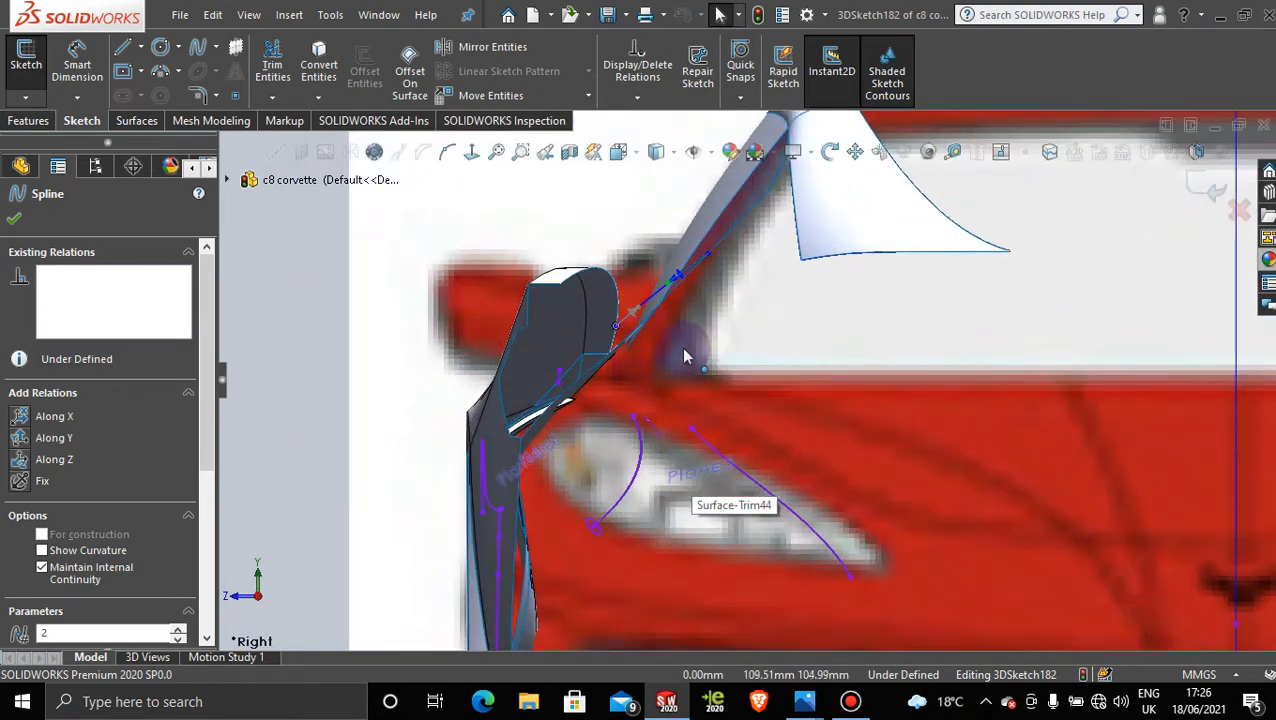
{"action": "scroll", "coordinate": [685, 355], "scroll_direction": "down", "scroll_amount": 5}
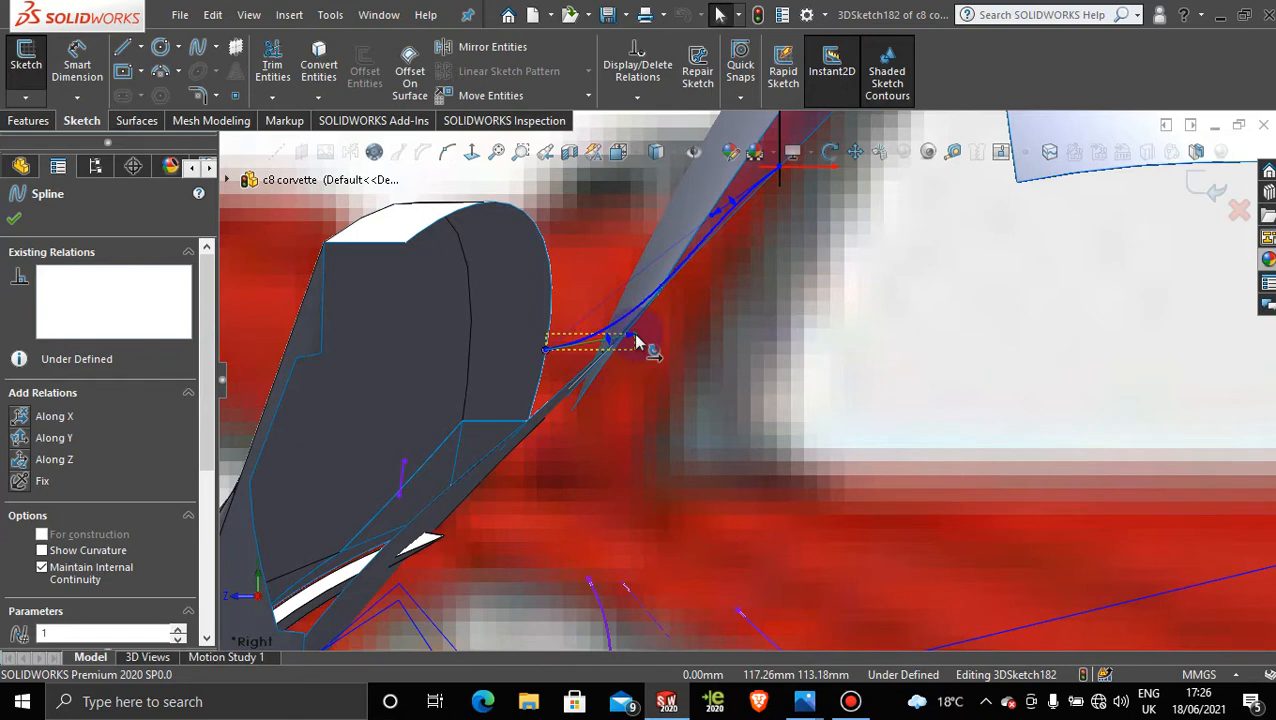
Step: Examine the bent spline from above and at an angle, and orient the view normal to the Top Plane
{"action": "scroll", "coordinate": [702, 314], "scroll_direction": "up", "scroll_amount": 3}
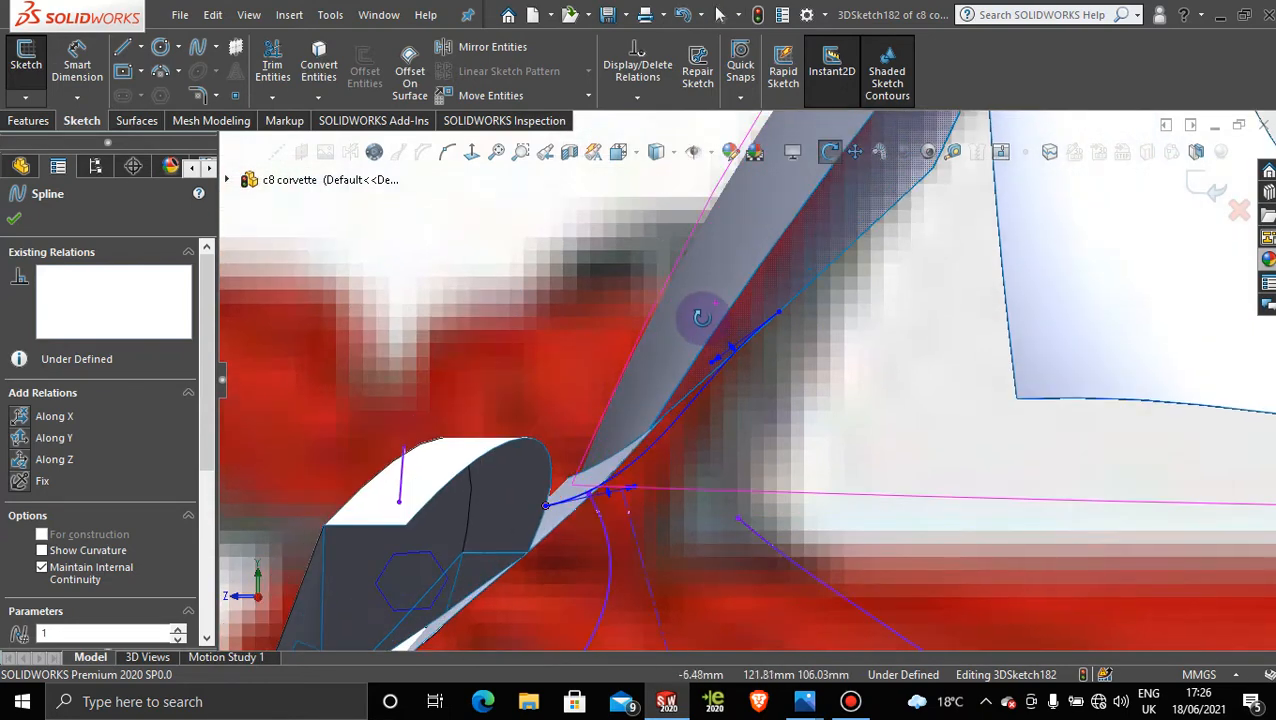
{"action": "scroll", "coordinate": [776, 460], "scroll_direction": "up", "scroll_amount": 2}
{"action": "key", "text": "space"}
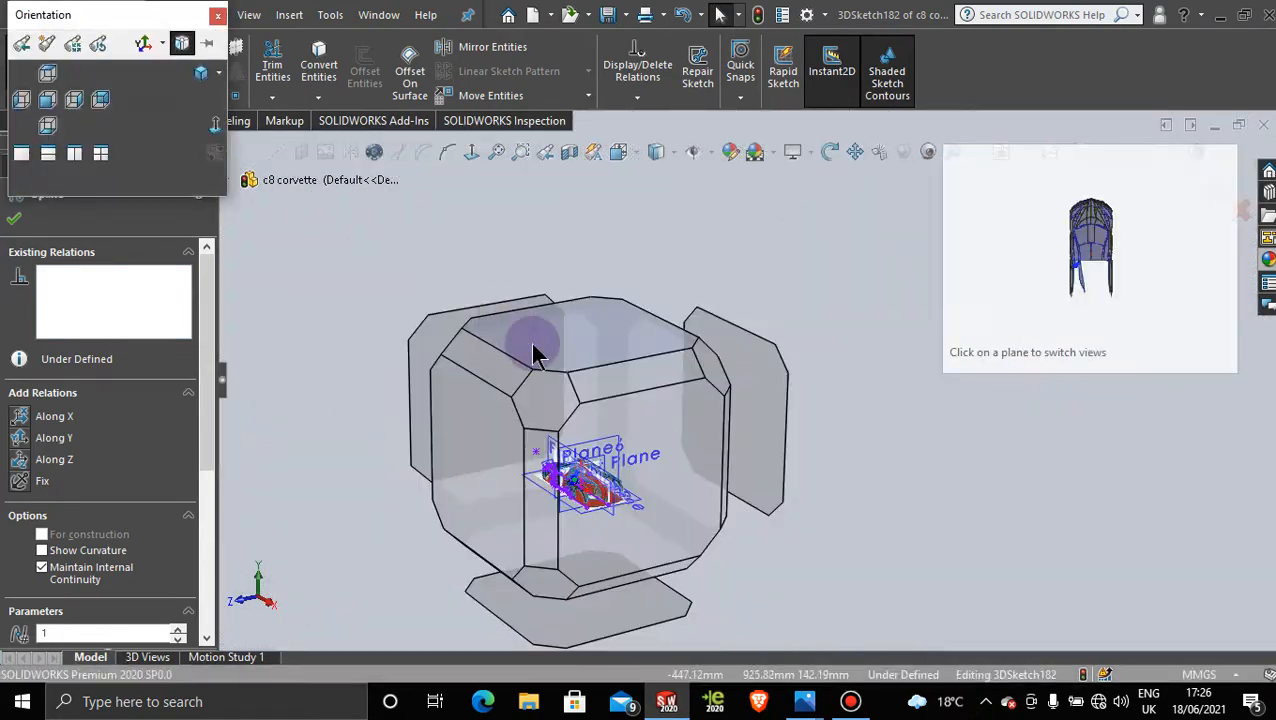
{"action": "left_click", "coordinate": [527, 342]}
{"action": "scroll", "coordinate": [675, 390], "scroll_direction": "down", "scroll_amount": 8}
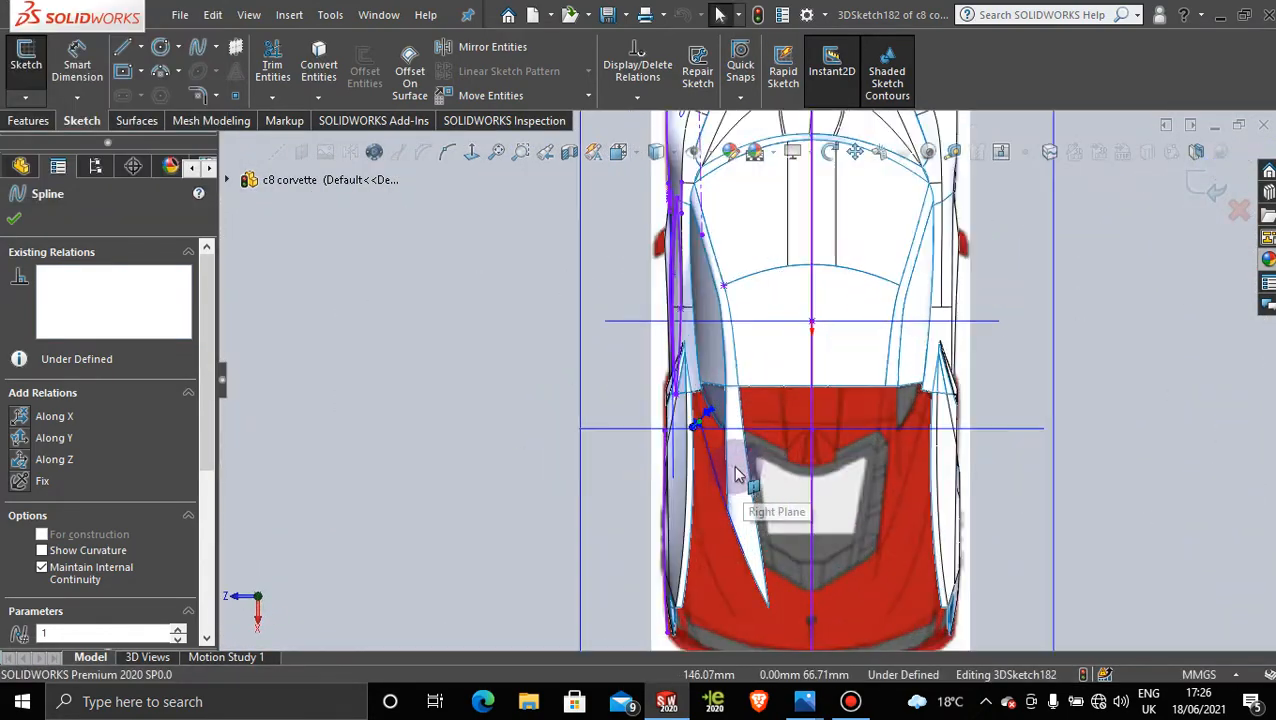
{"action": "scroll", "coordinate": [835, 420], "scroll_direction": "up", "scroll_amount": 8}
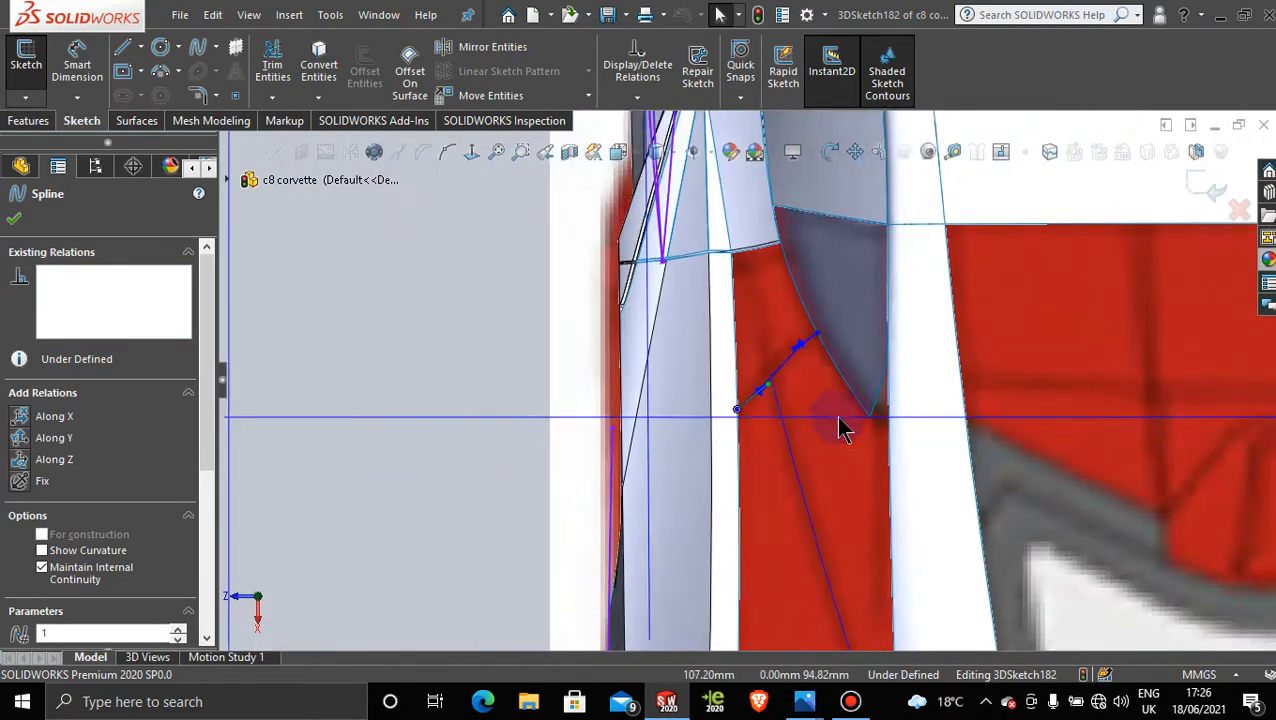
{"action": "middle_click_drag", "start_coordinate": [763, 464], "coordinate": [824, 482]}
{"action": "key", "text": "space"}
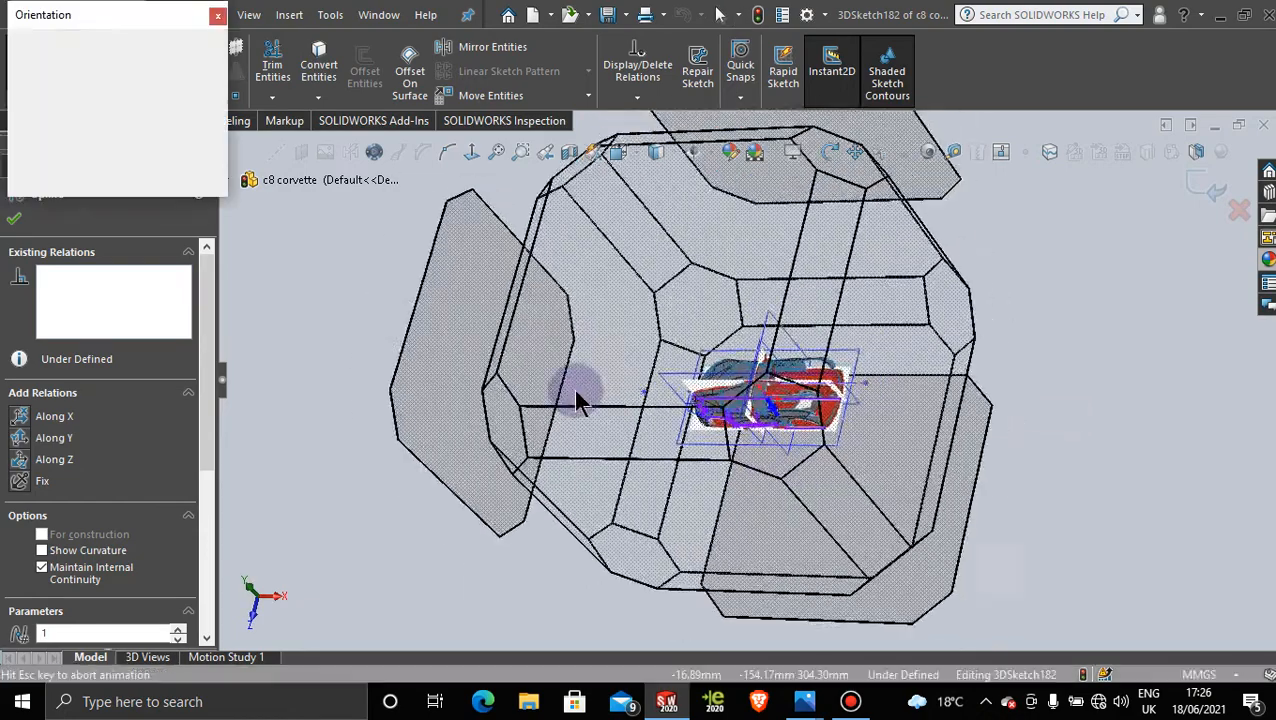
{"action": "left_click", "coordinate": [843, 412]}
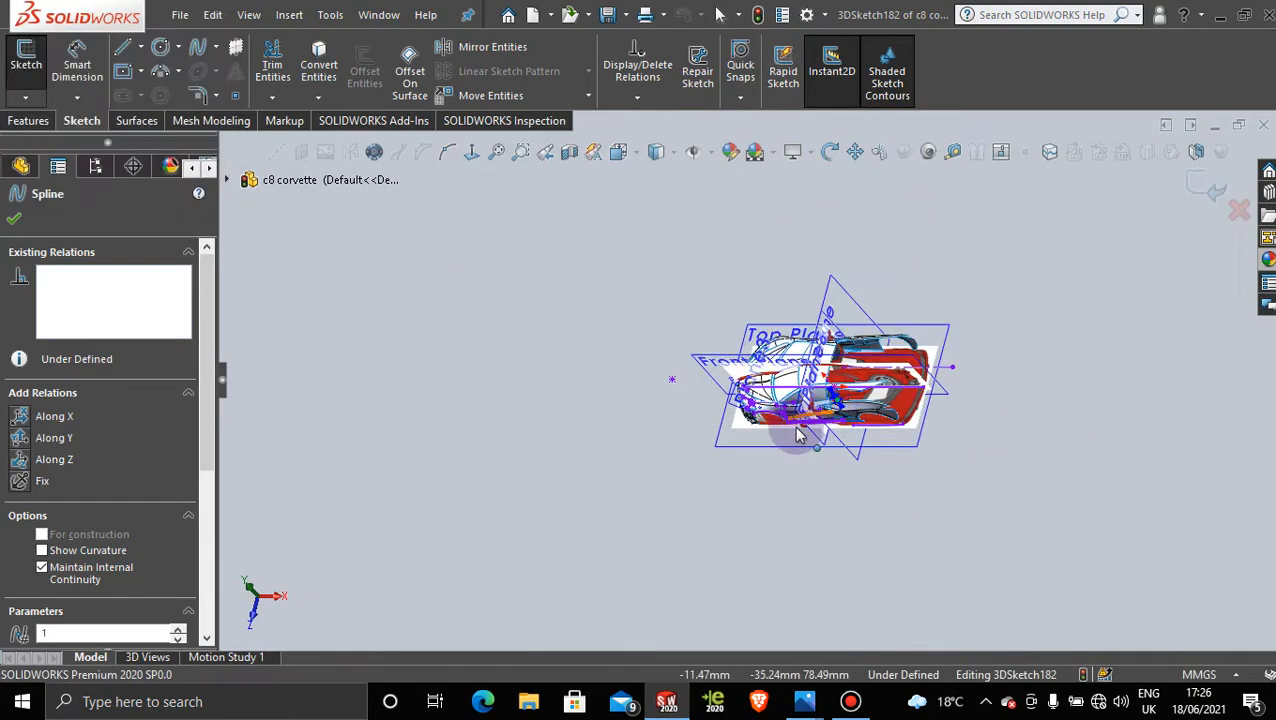
{"action": "left_click", "coordinate": [769, 447]}
{"action": "left_click", "coordinate": [445, 152]}
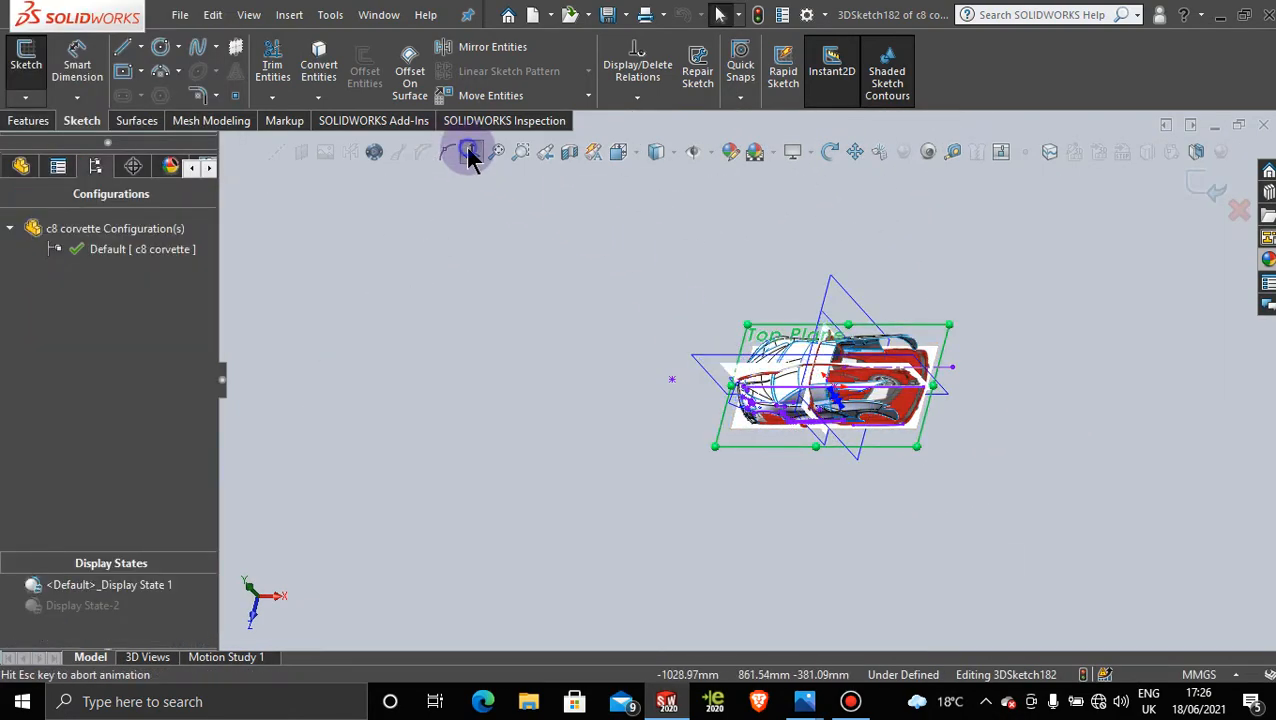
Step: In the top view, adjust the tangent handle at the spline's rear fender end to refine its curve
{"action": "scroll", "coordinate": [849, 413], "scroll_direction": "down", "scroll_amount": 10}
{"action": "scroll", "coordinate": [752, 433], "scroll_direction": "down", "scroll_amount": 3}
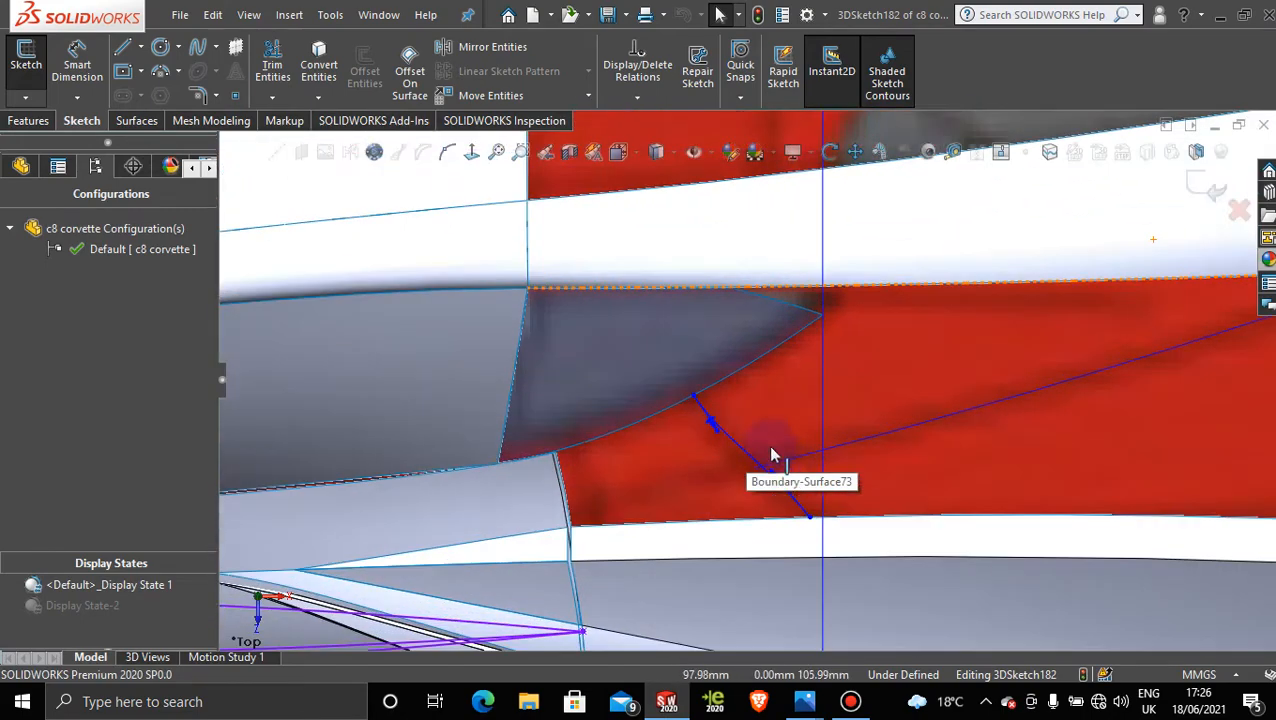
{"action": "scroll", "coordinate": [792, 488], "scroll_direction": "down", "scroll_amount": 2}
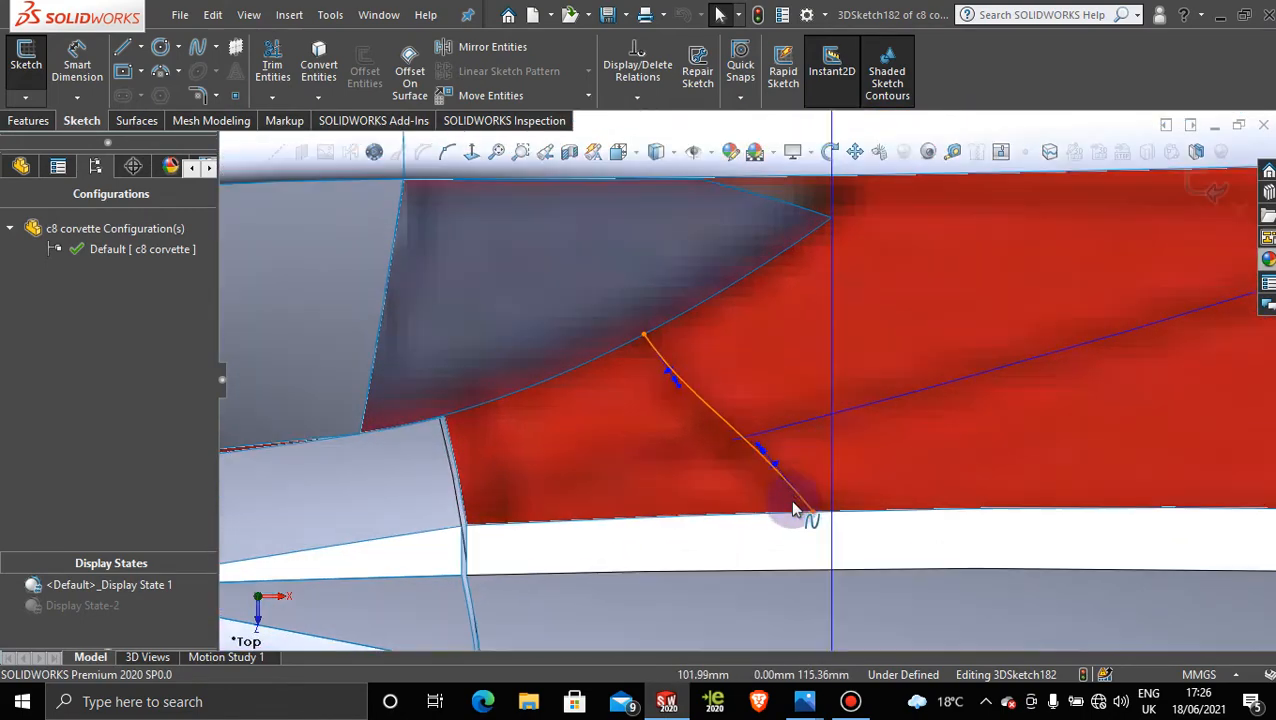
{"action": "left_click", "coordinate": [758, 449]}
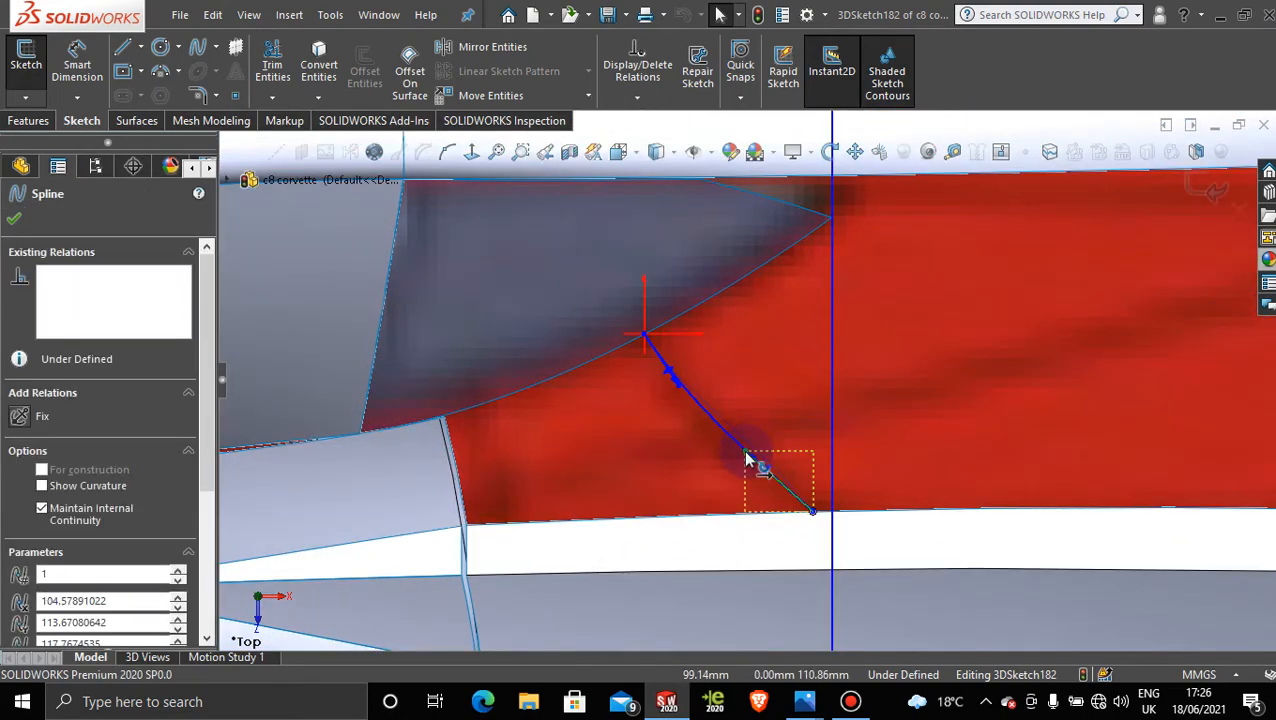
{"action": "left_click_drag", "start_coordinate": [743, 454], "coordinate": [742, 454]}
{"action": "scroll", "coordinate": [832, 472], "scroll_direction": "up", "scroll_amount": 8}
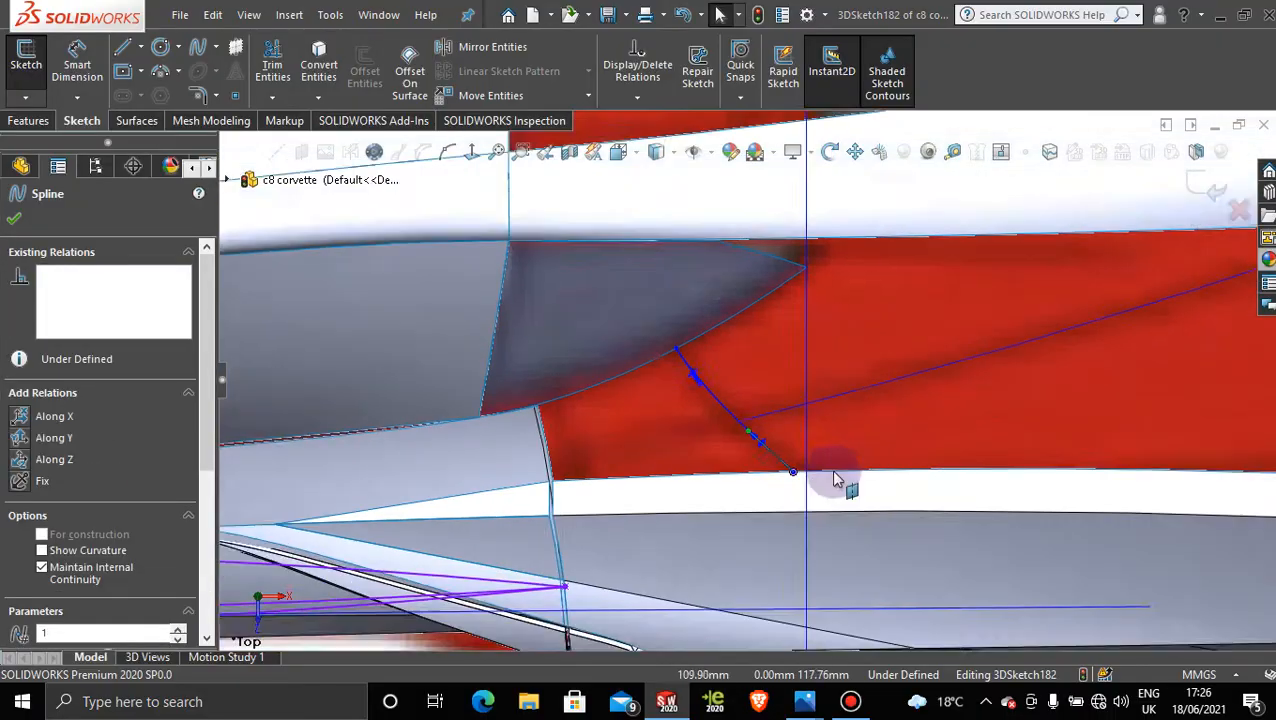
Step: In the right view, lower and lengthen the tangent handle at the spline's fender end to reshape its lower portion
{"action": "middle_click_drag", "start_coordinate": [752, 433], "coordinate": [621, 362]}
{"action": "key", "text": "space"}
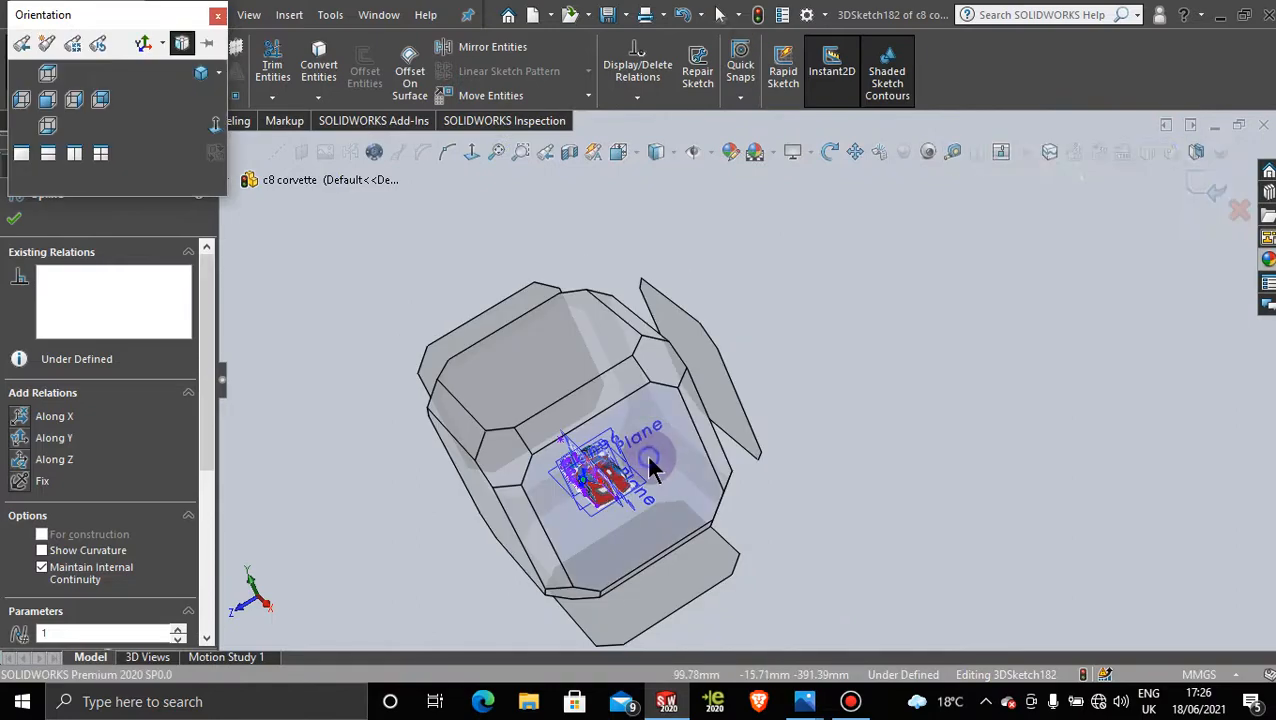
{"action": "left_click", "coordinate": [645, 453]}
{"action": "scroll", "coordinate": [695, 485], "scroll_direction": "down", "scroll_amount": 5}
{"action": "scroll", "coordinate": [695, 485], "scroll_direction": "down", "scroll_amount": 10}
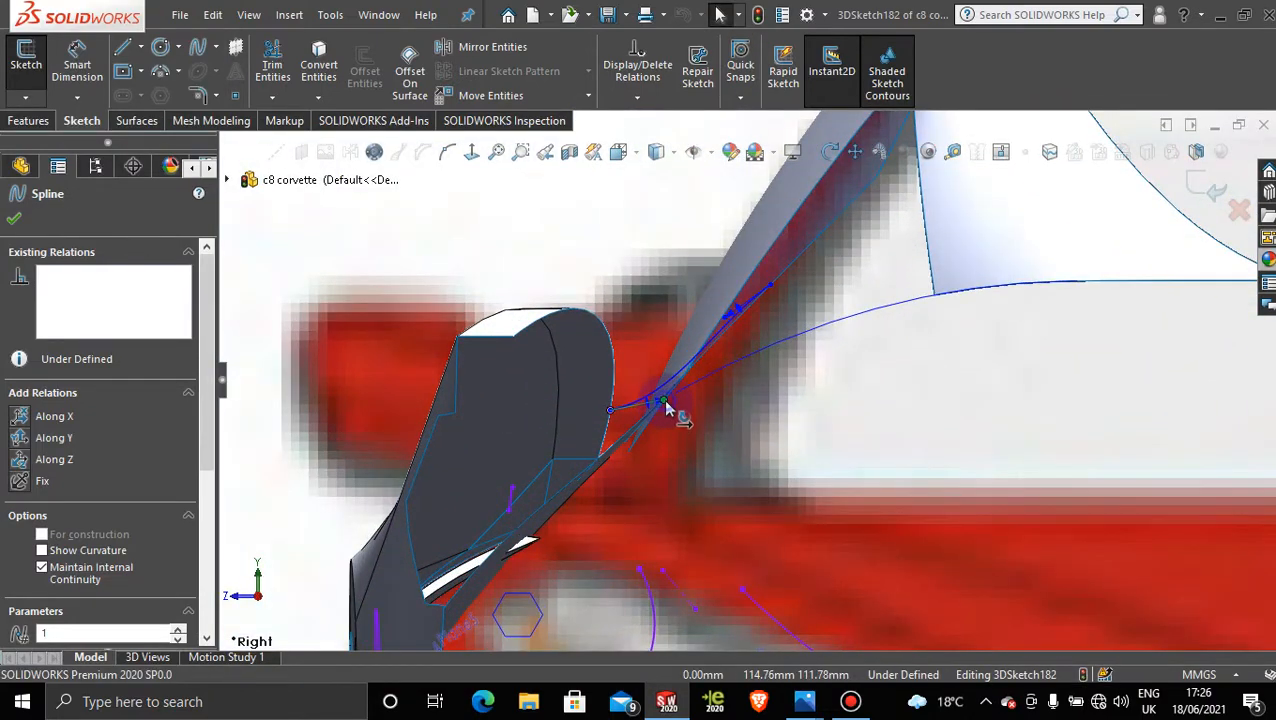
{"action": "left_click_drag", "start_coordinate": [666, 402], "coordinate": [670, 412]}
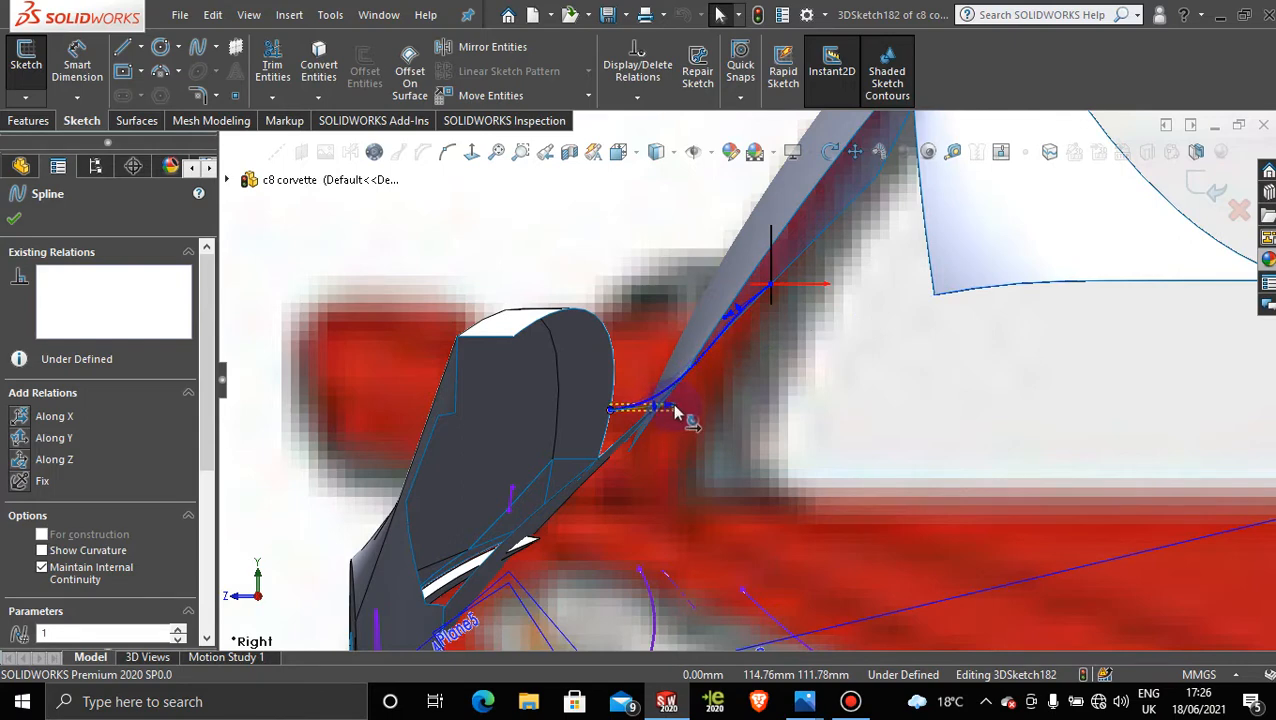
{"action": "scroll", "coordinate": [692, 416], "scroll_direction": "up", "scroll_amount": 5}
{"action": "scroll", "coordinate": [697, 416], "scroll_direction": "up", "scroll_amount": 10}
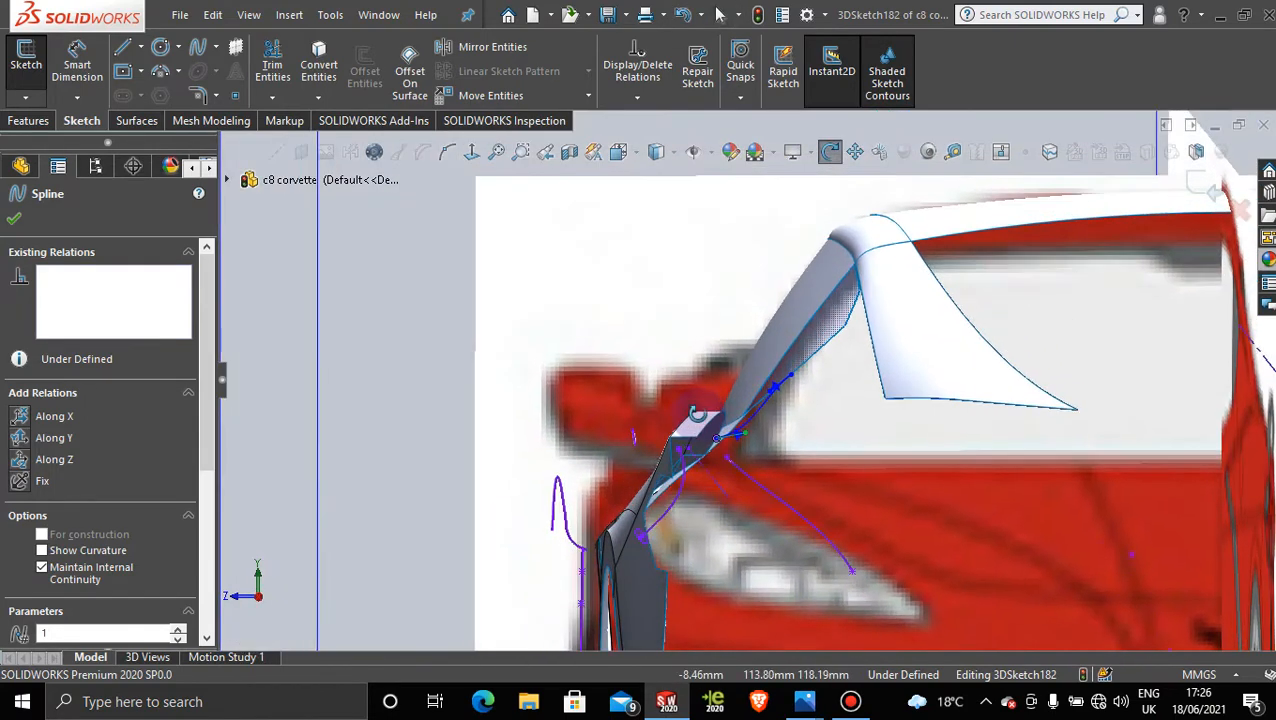
Step: Return to the view normal to the Top Plane and nudge the fender-end tangent handle slightly outward toward the fender
{"action": "middle_click_drag", "start_coordinate": [697, 415], "coordinate": [792, 533]}
{"action": "key", "text": "space"}
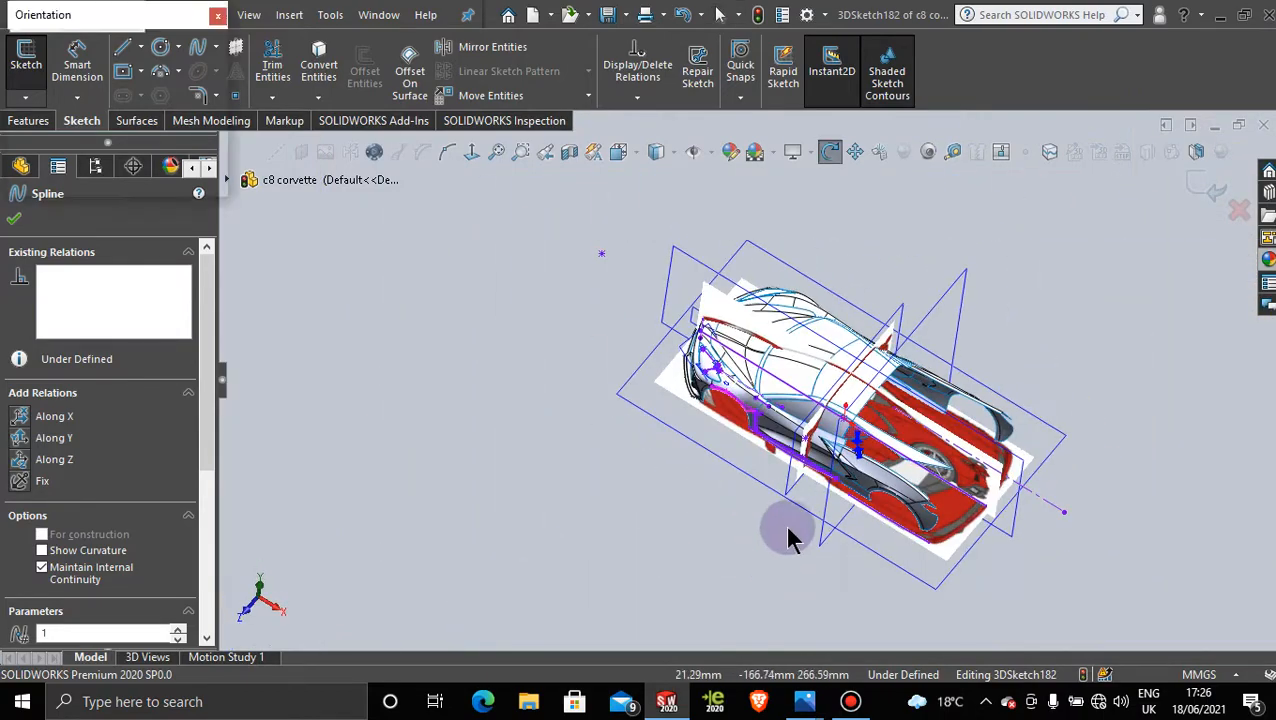
{"action": "left_click", "coordinate": [637, 338]}
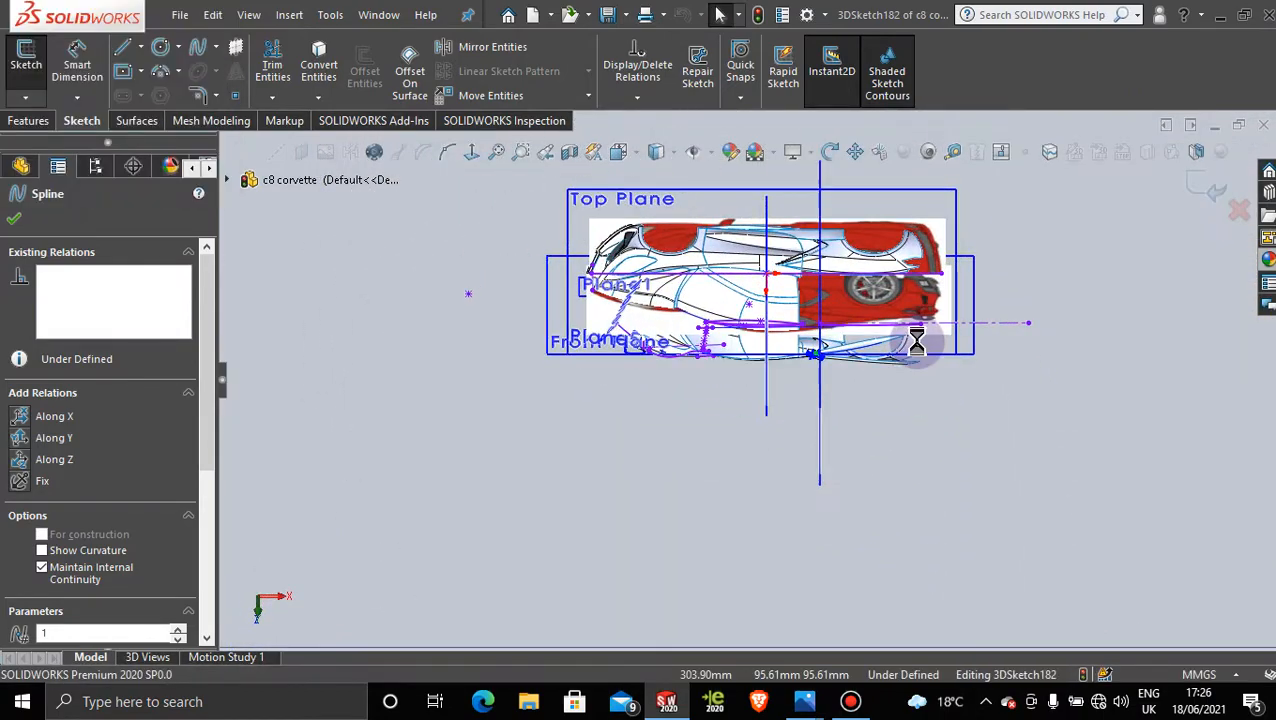
{"action": "middle_click_drag", "start_coordinate": [743, 402], "coordinate": [752, 246]}
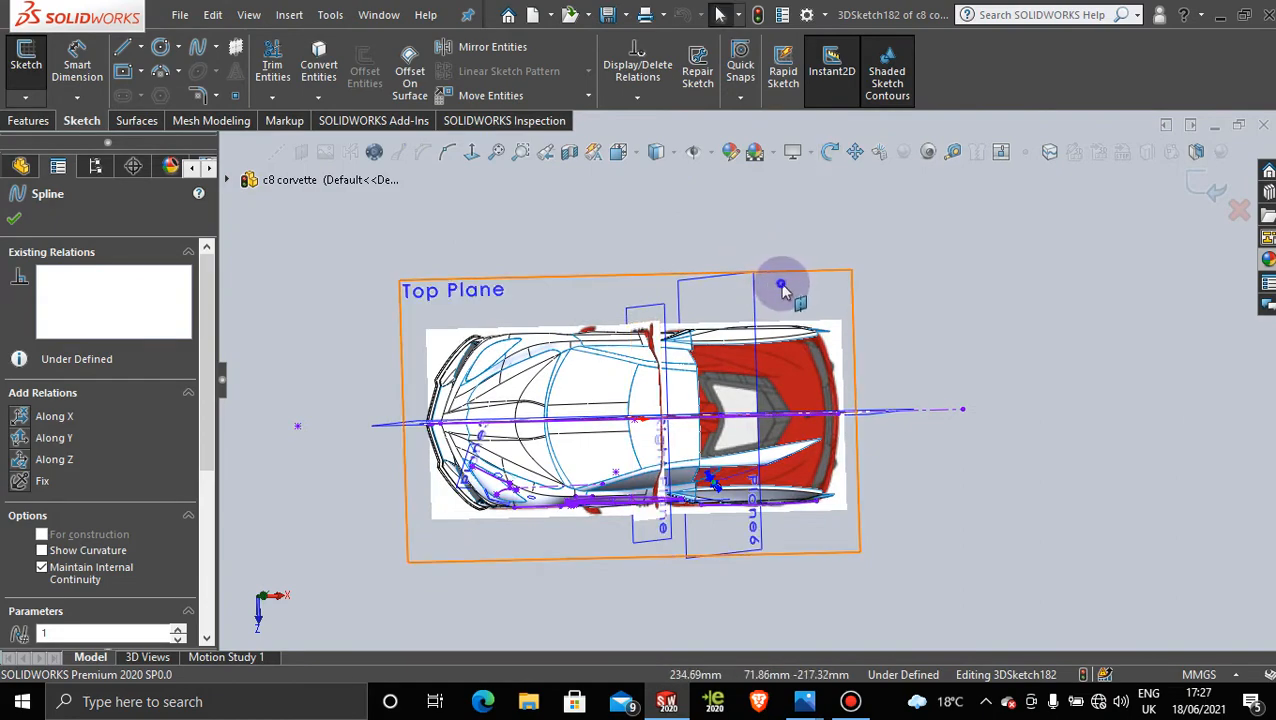
{"action": "left_click", "coordinate": [775, 282]}
{"action": "left_click", "coordinate": [472, 151]}
{"action": "scroll", "coordinate": [825, 470], "scroll_direction": "down", "scroll_amount": 10}
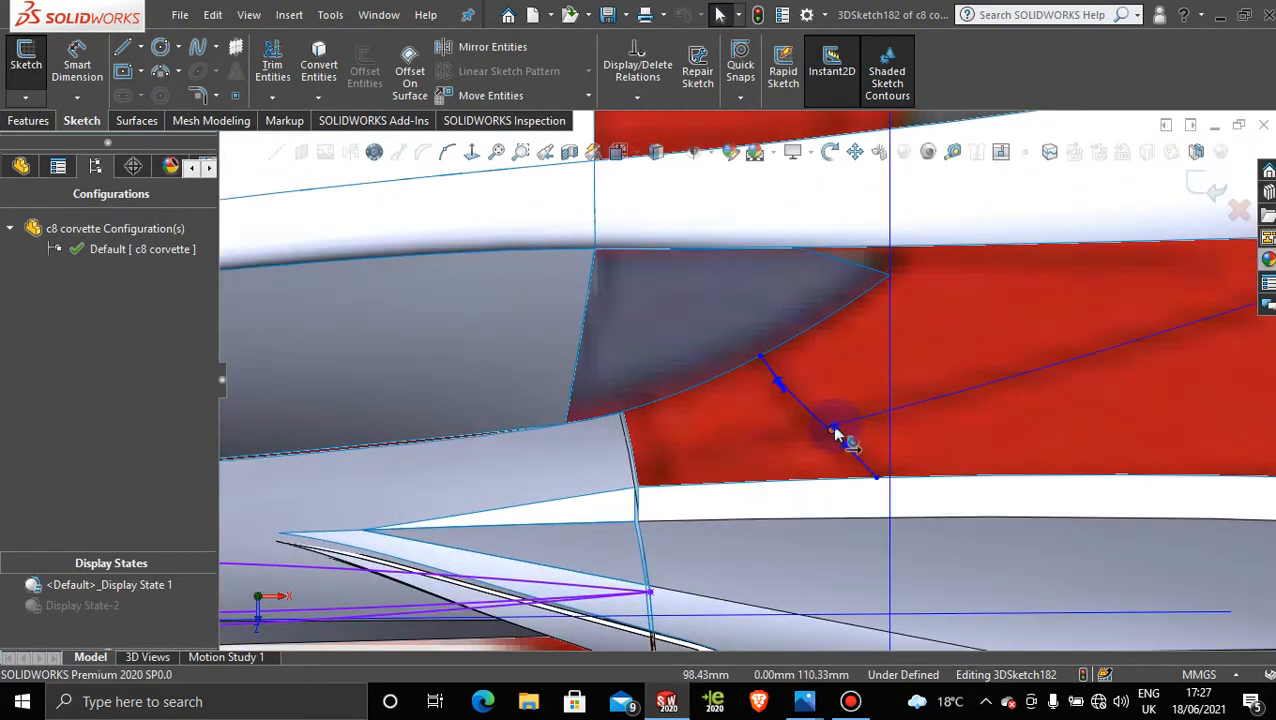
{"action": "left_click", "coordinate": [835, 434]}
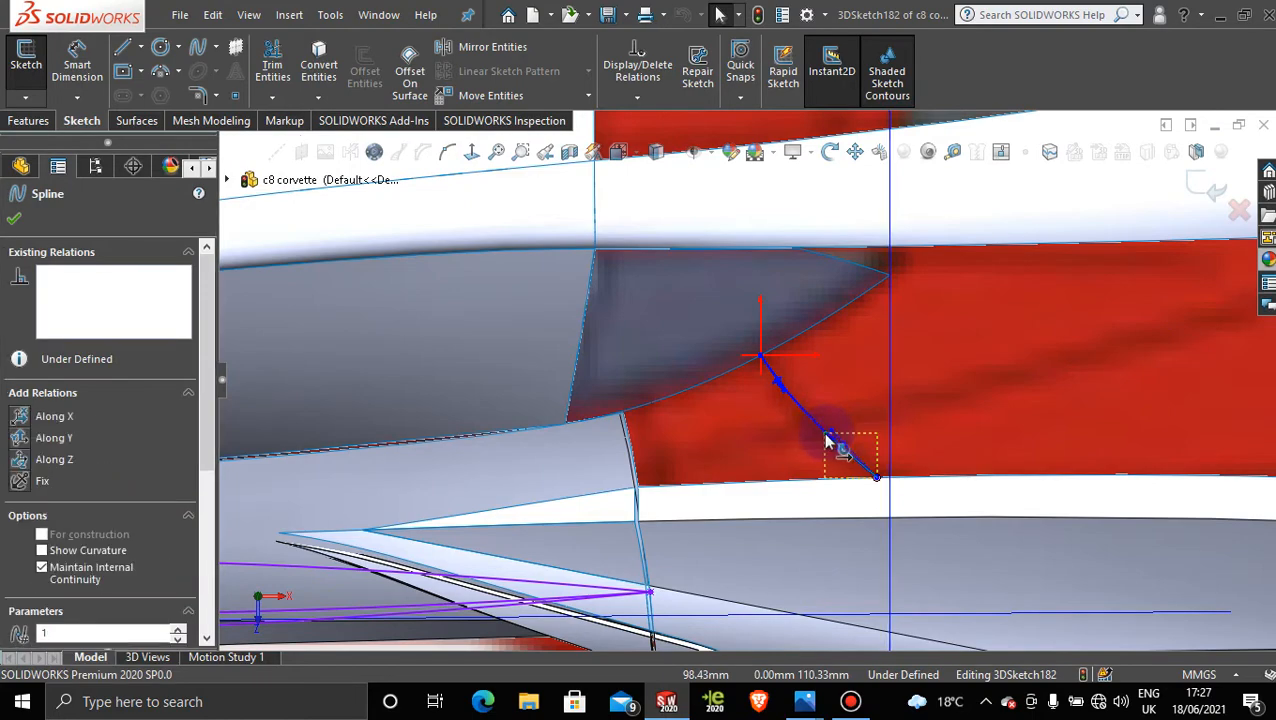
Step: Exit the 3D sketch and activate Display State-2 to inspect the spline between the side window and rear fender
{"action": "scroll", "coordinate": [893, 475], "scroll_direction": "up", "scroll_amount": 12}
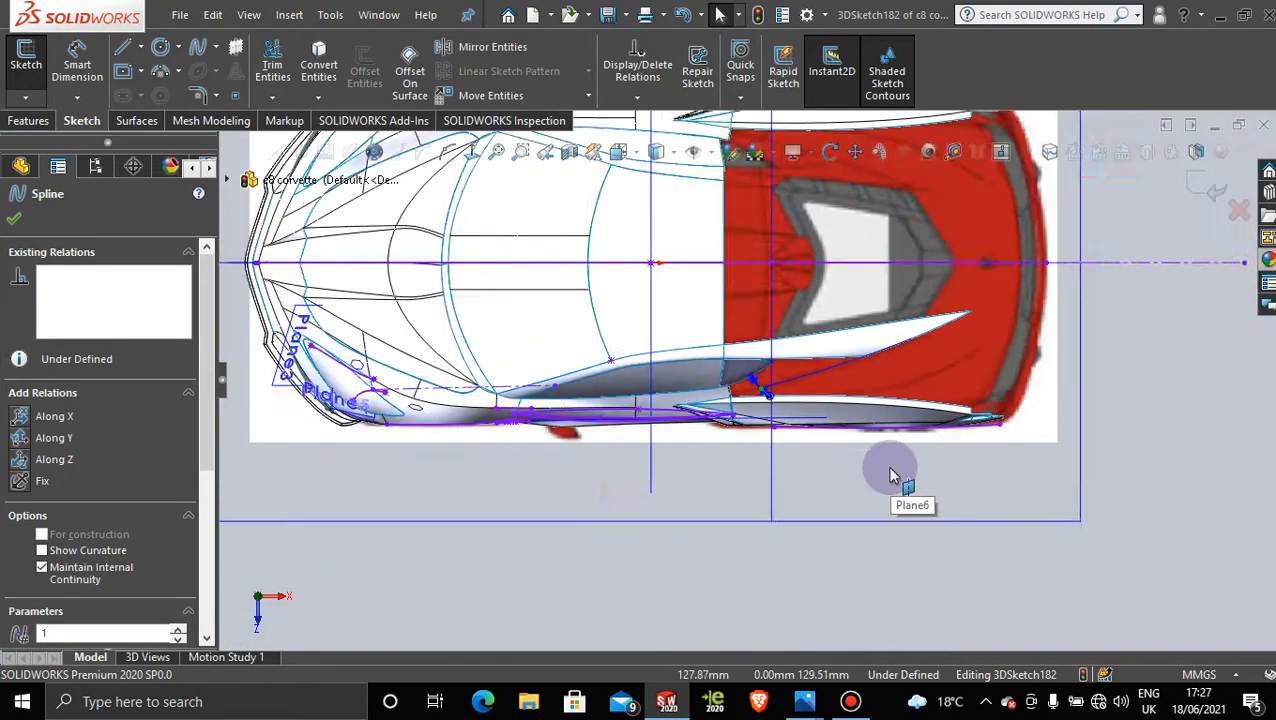
{"action": "middle_click_drag", "start_coordinate": [817, 507], "coordinate": [810, 300]}
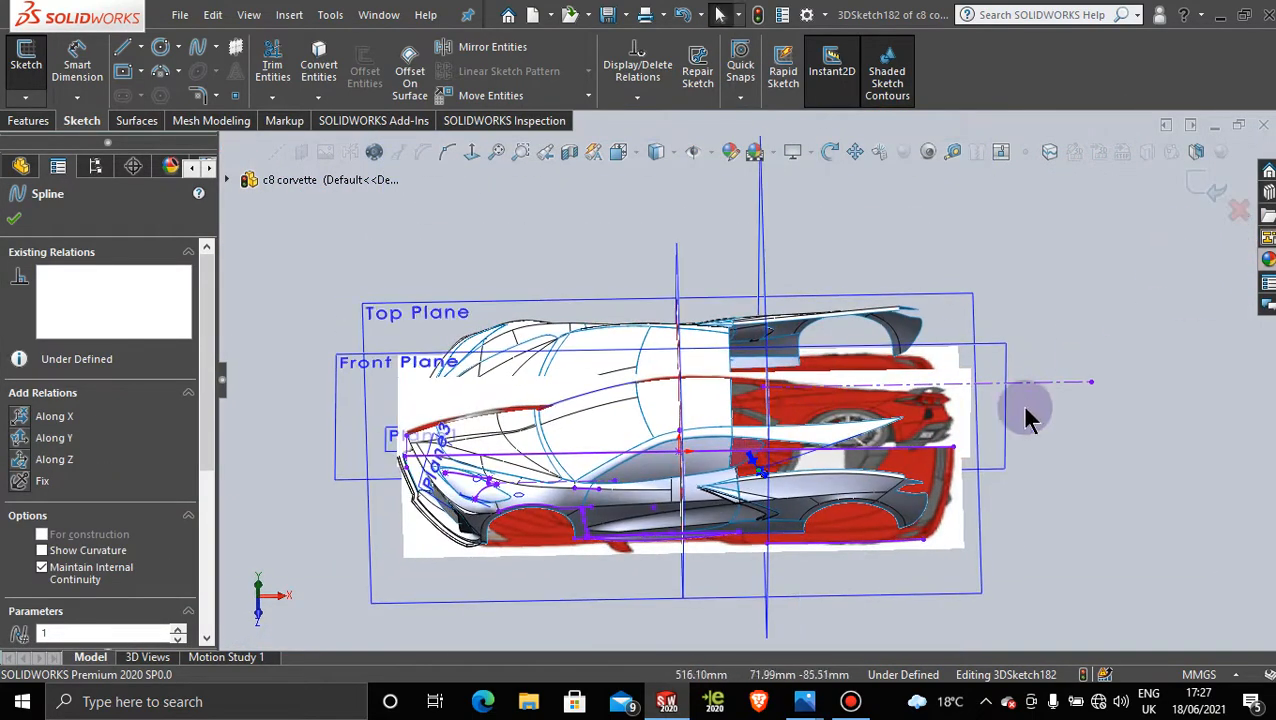
{"action": "left_click", "coordinate": [1201, 183]}
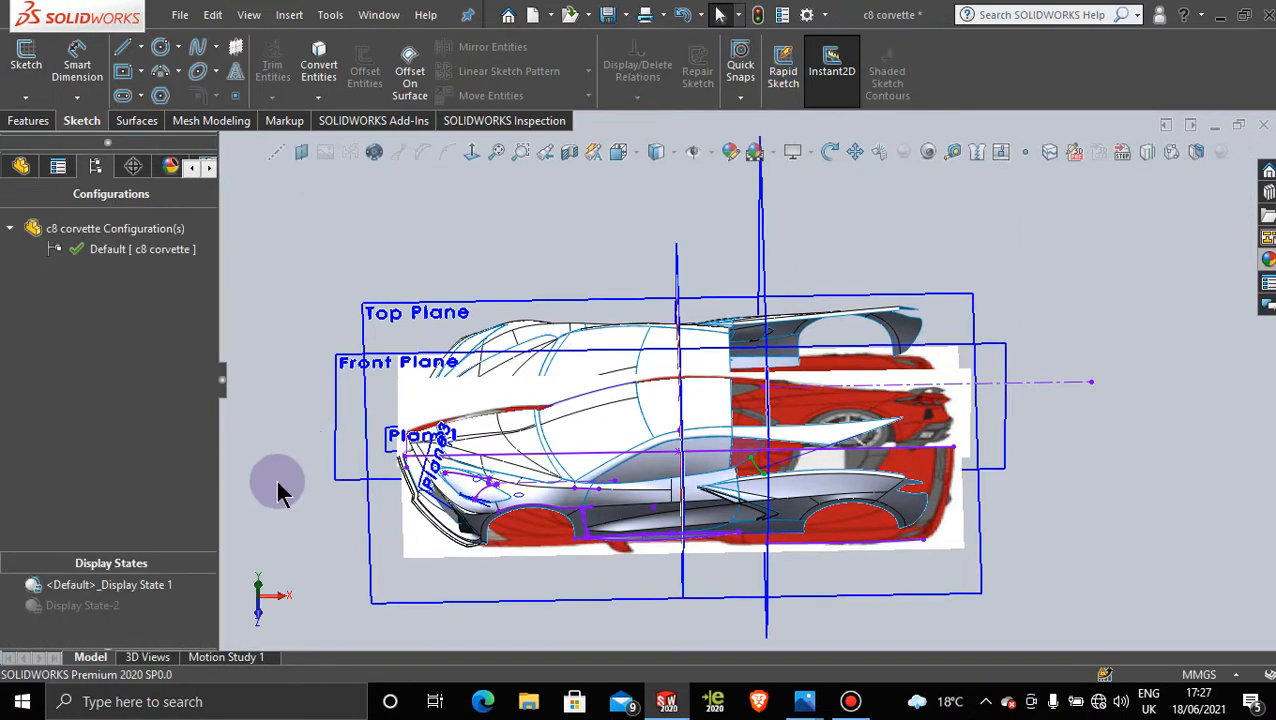
{"action": "left_click", "coordinate": [87, 601]}
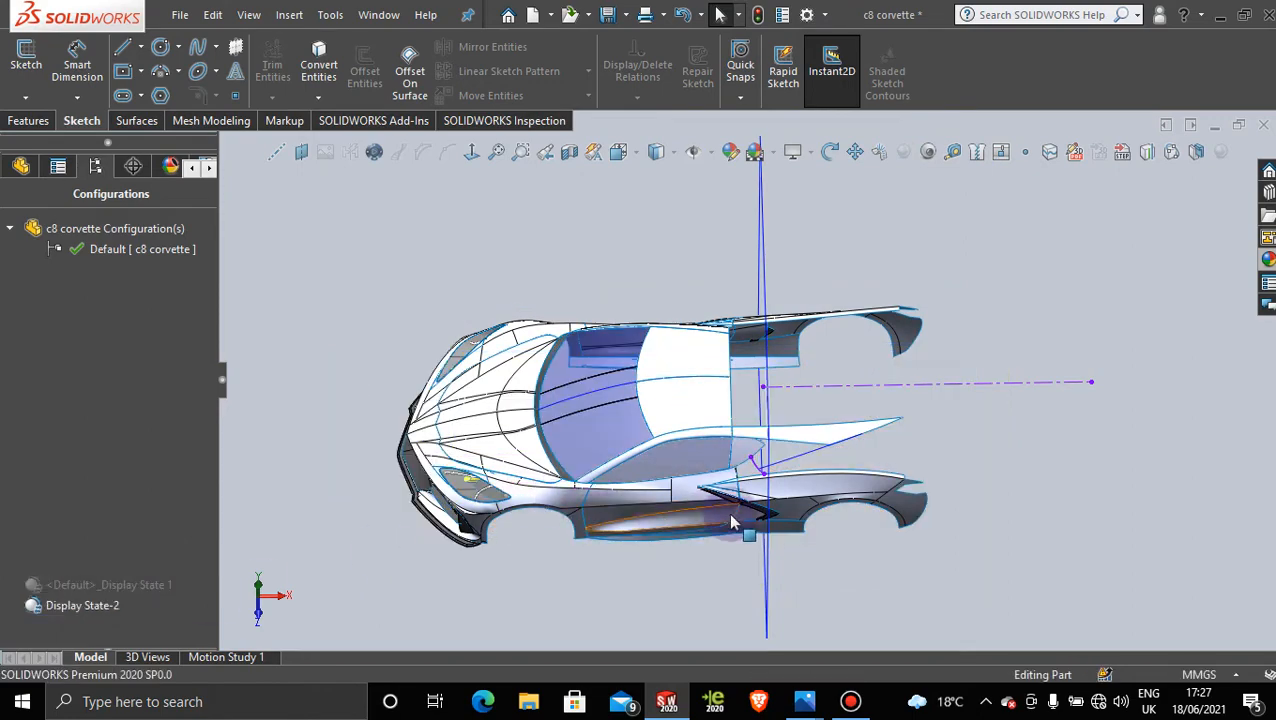
{"action": "mouse_move", "coordinate": [732, 518]}
{"action": "middle_mouse_down"}
{"action": "mouse_move", "coordinate": [752, 463]}
{"action": "mouse_move", "coordinate": [785, 489]}
{"action": "middle_mouse_up"}
{"action": "scroll", "coordinate": [785, 489], "scroll_direction": "down", "scroll_amount": 6}
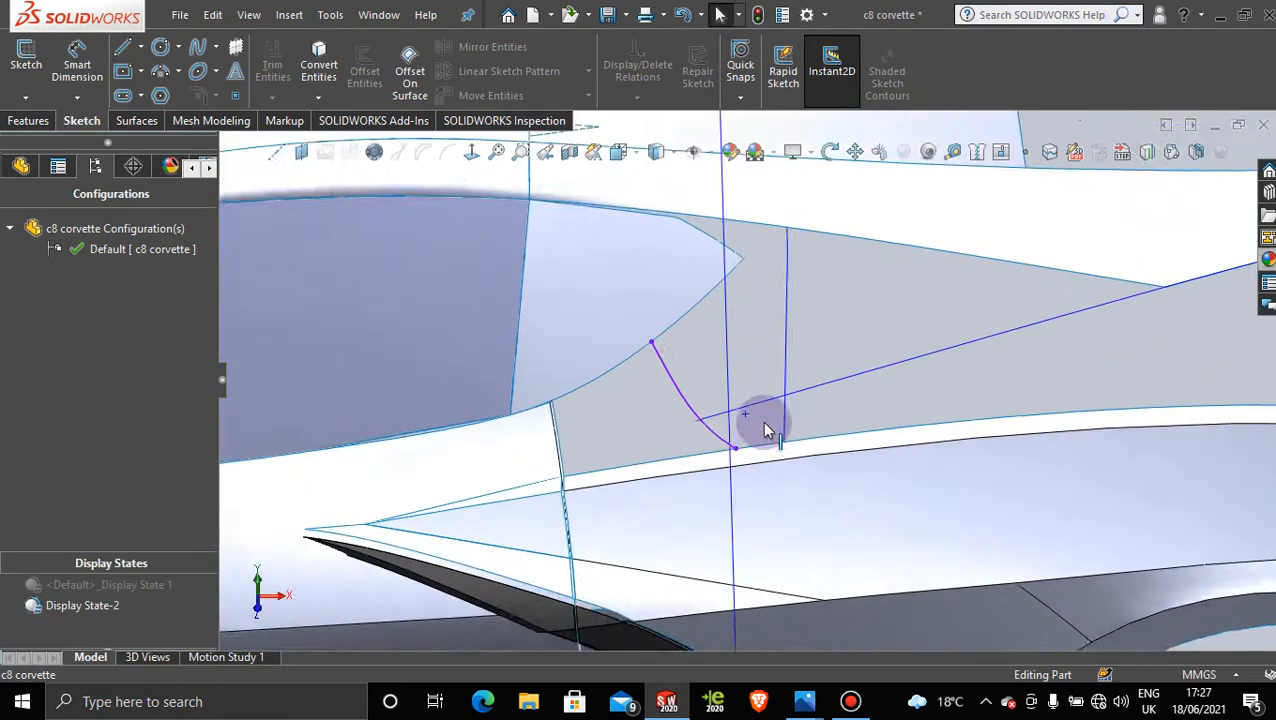
{"action": "mouse_move", "coordinate": [723, 435]}
{"action": "middle_mouse_down"}
{"action": "mouse_move", "coordinate": [675, 427]}
{"action": "mouse_move", "coordinate": [743, 464]}
{"action": "mouse_move", "coordinate": [692, 433]}
{"action": "mouse_move", "coordinate": [638, 436]}
{"action": "mouse_move", "coordinate": [686, 404]}
{"action": "mouse_move", "coordinate": [590, 396]}
{"action": "mouse_move", "coordinate": [496, 441]}
{"action": "mouse_move", "coordinate": [444, 498]}
{"action": "mouse_move", "coordinate": [469, 460]}
{"action": "mouse_move", "coordinate": [604, 370]}
{"action": "mouse_move", "coordinate": [650, 430]}
{"action": "mouse_move", "coordinate": [703, 441]}
{"action": "mouse_move", "coordinate": [703, 391]}
{"action": "middle_mouse_up"}
Step: Reopen the spline's 3D sketch in the right view and adjust the tangent handles at its window and fender ends
{"action": "key", "text": "space"}
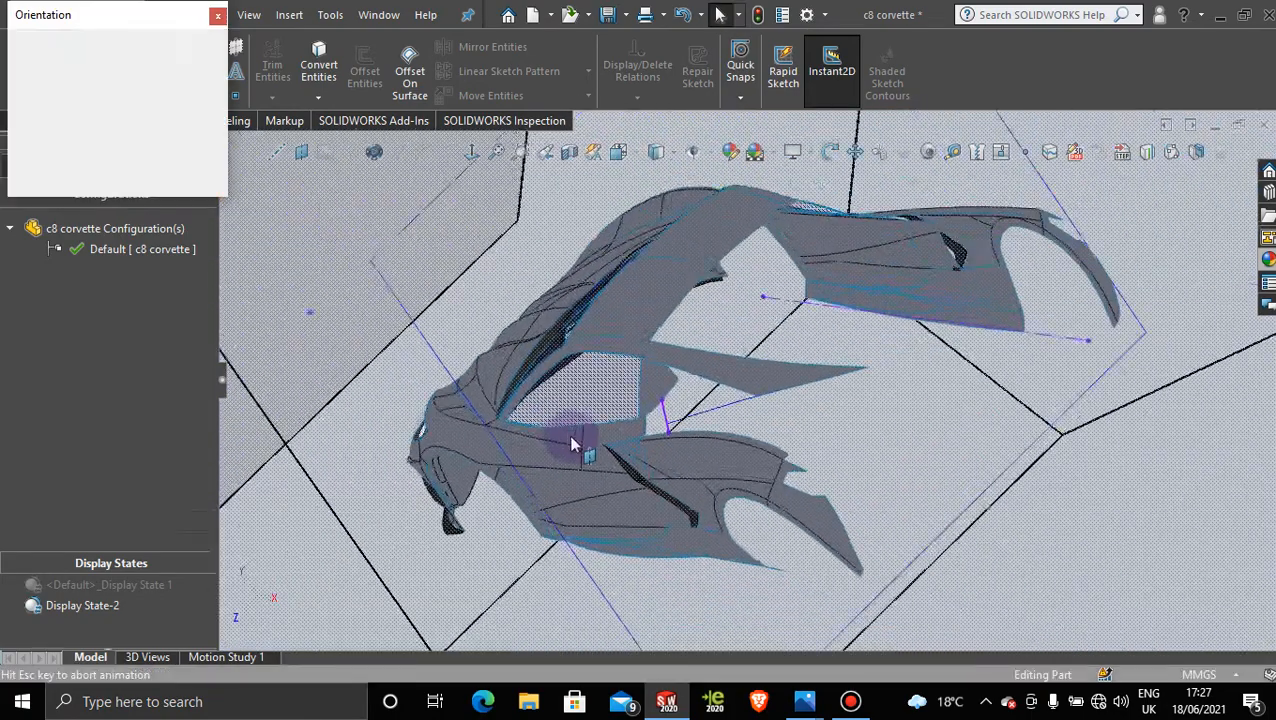
{"action": "left_click", "coordinate": [649, 436]}
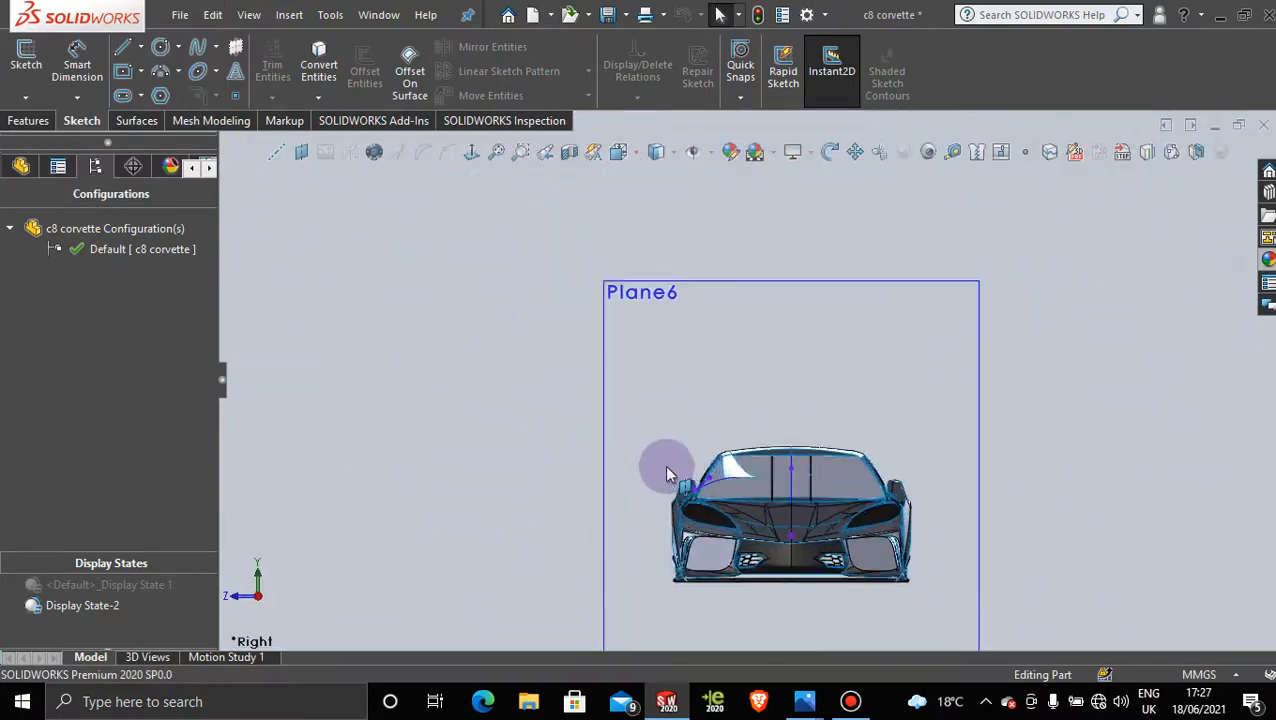
{"action": "scroll", "coordinate": [664, 464], "scroll_direction": "down", "scroll_amount": 3}
{"action": "scroll", "coordinate": [733, 485], "scroll_direction": "down", "scroll_amount": 6}
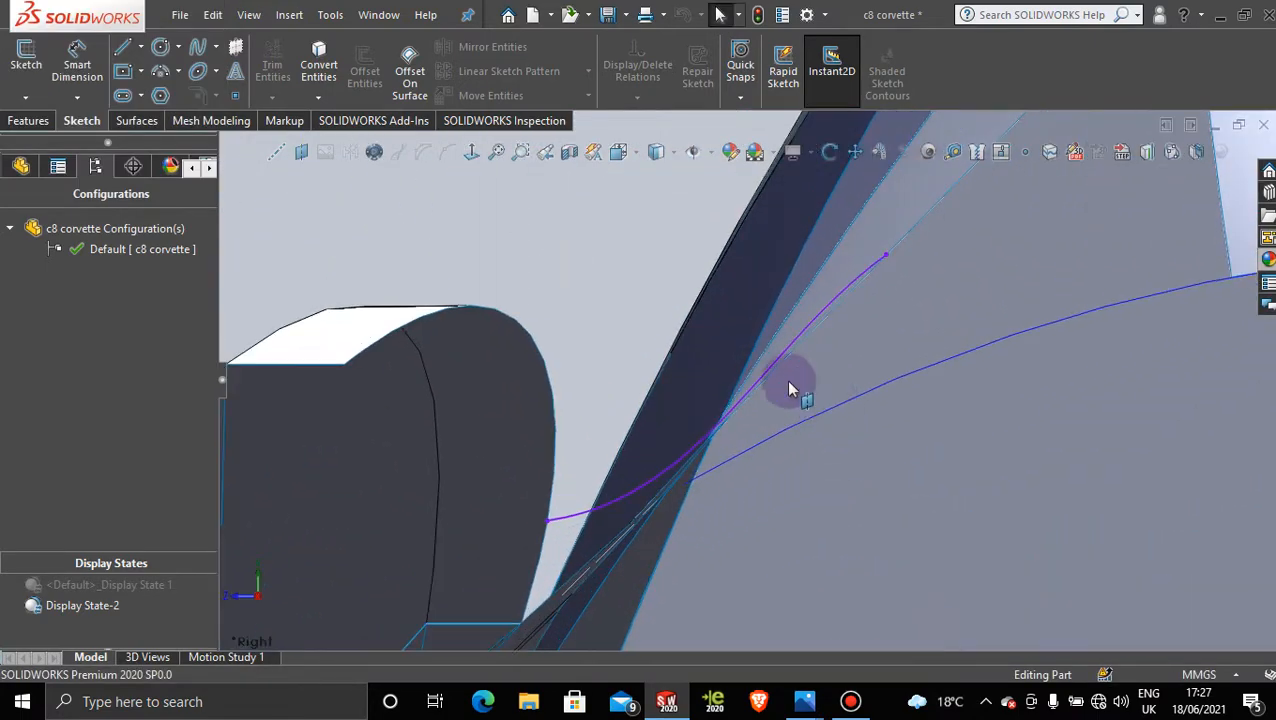
{"action": "left_click", "coordinate": [766, 374]}
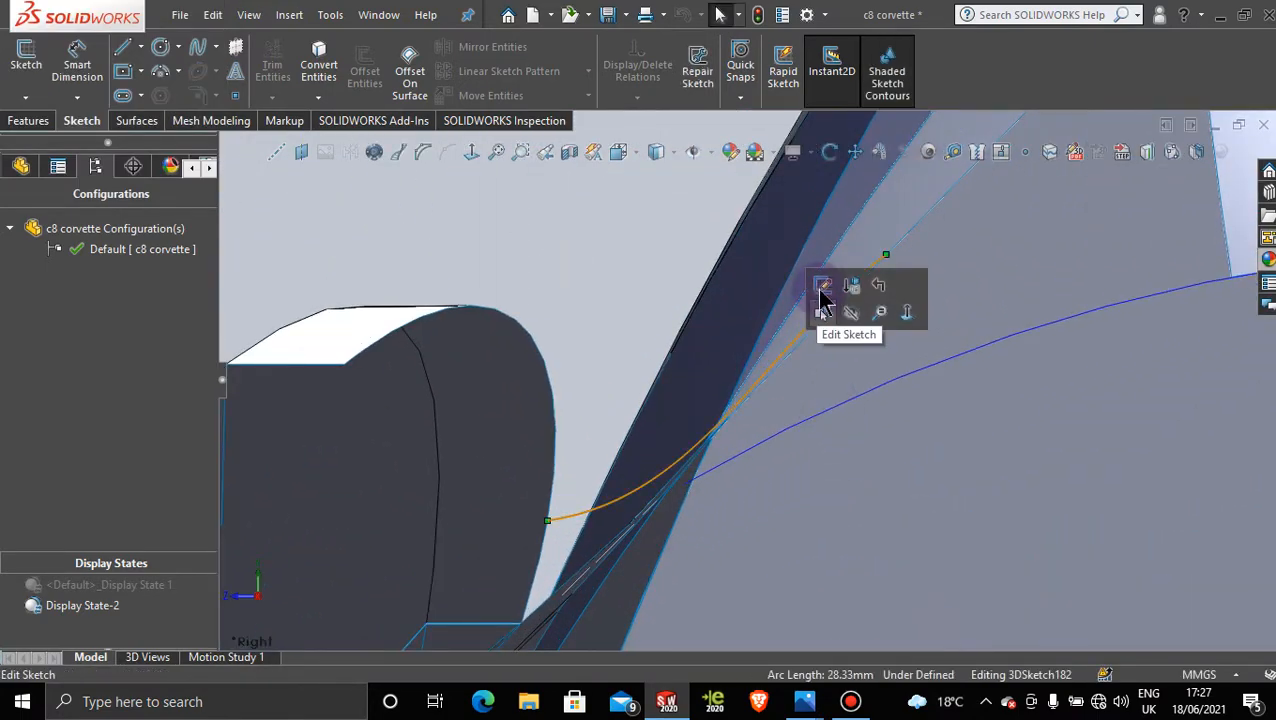
{"action": "left_click", "coordinate": [822, 289]}
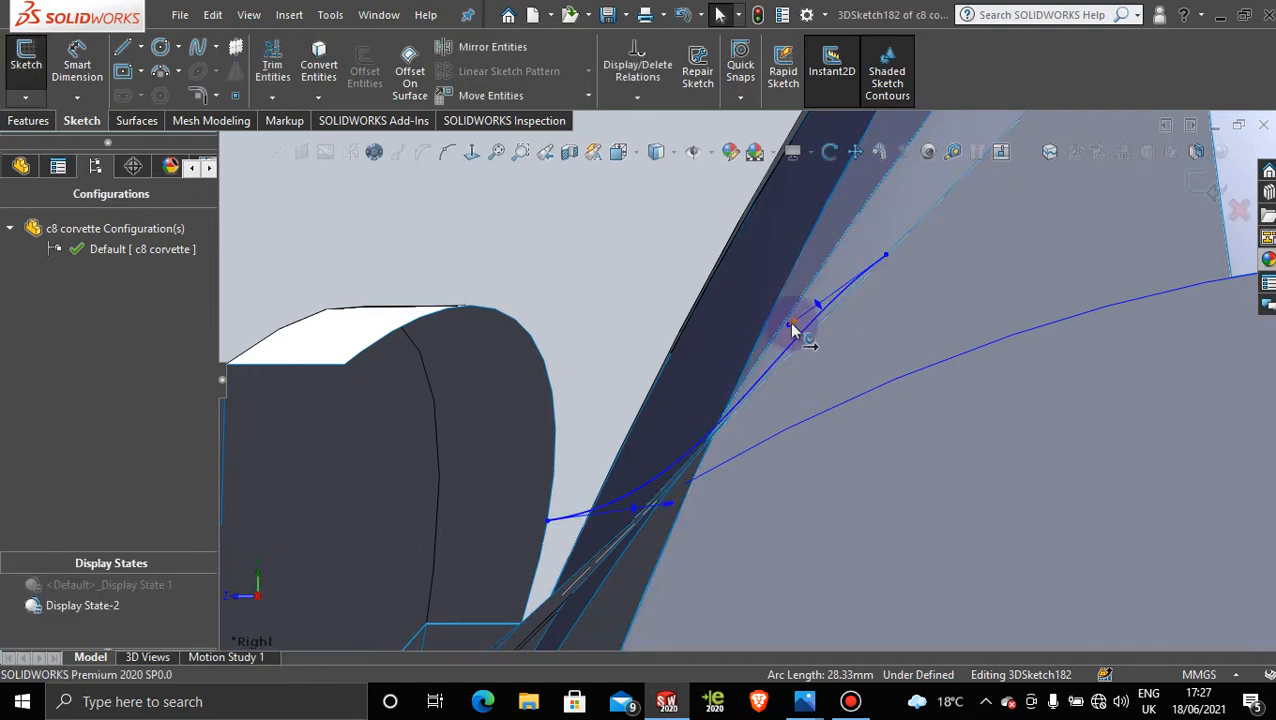
{"action": "left_click_drag", "start_coordinate": [793, 332], "coordinate": [800, 343]}
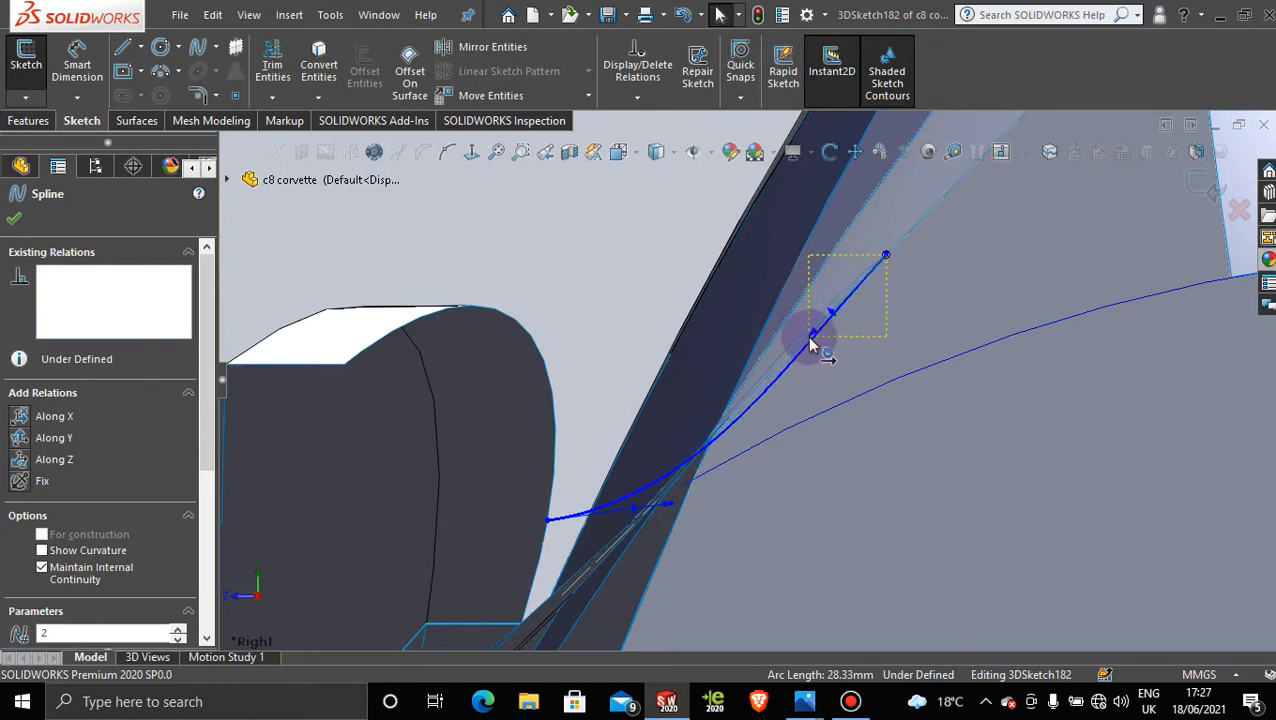
{"action": "left_click_drag", "start_coordinate": [811, 345], "coordinate": [805, 340]}
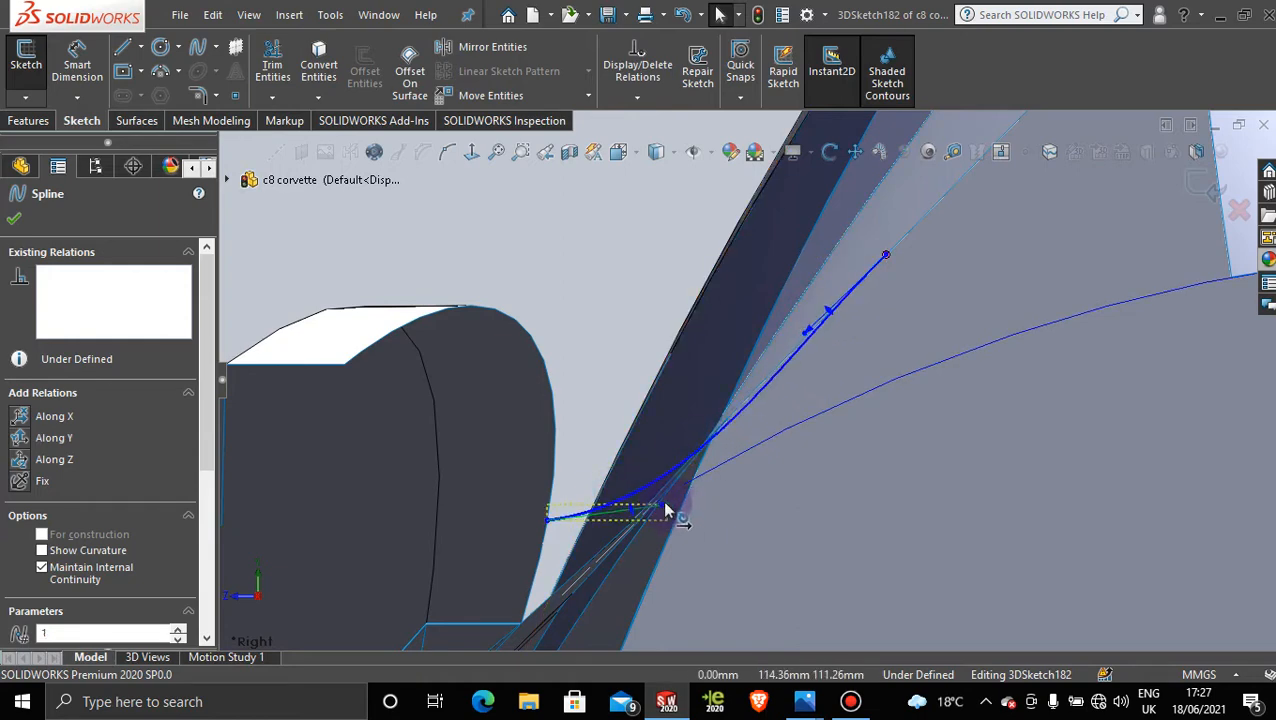
{"action": "left_click_drag", "start_coordinate": [667, 510], "coordinate": [665, 507]}
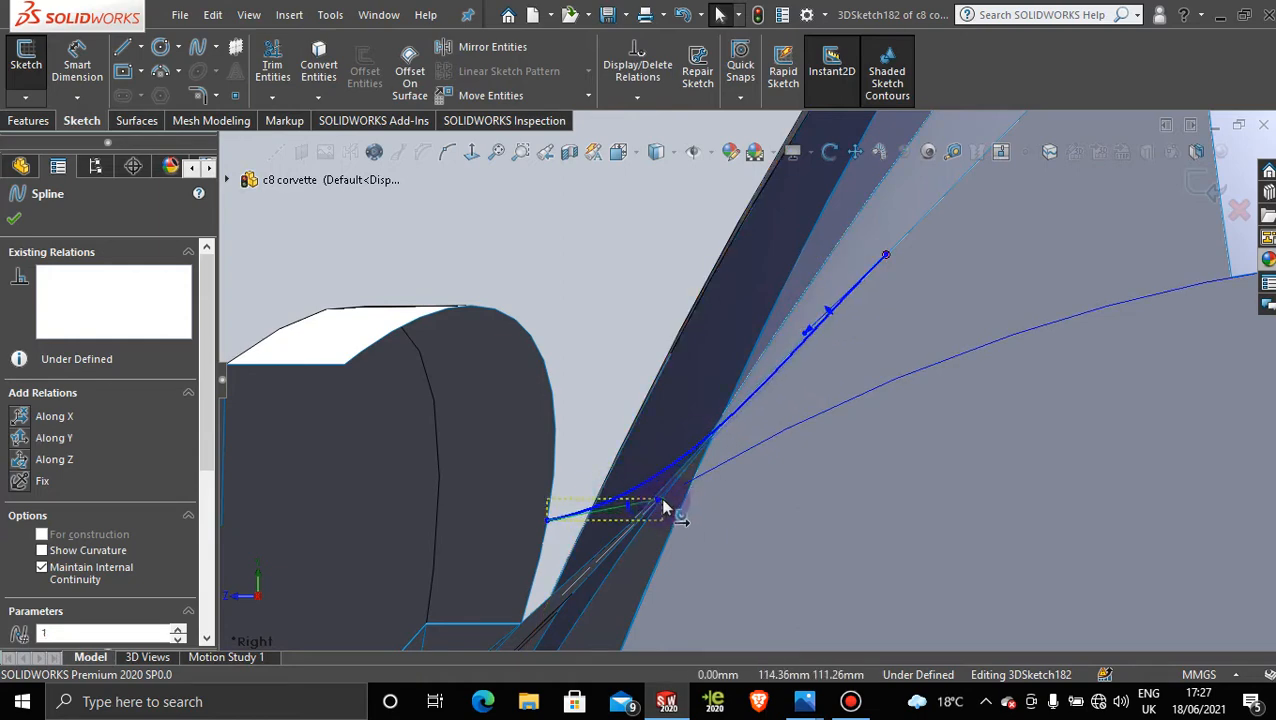
Step: Check the reshaped spline from above and at an angle, and exit the 3D sketch
{"action": "middle_click_drag", "start_coordinate": [746, 456], "coordinate": [672, 404]}
{"action": "key", "text": "space"}
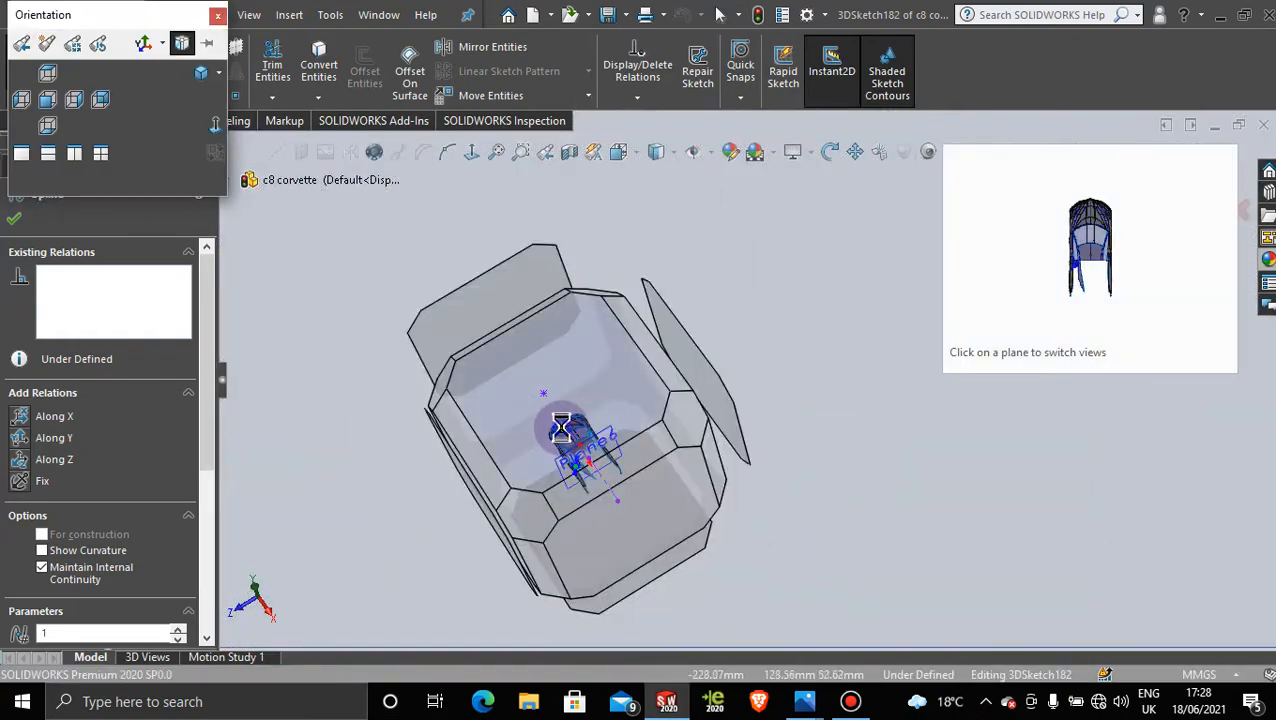
{"action": "left_click", "coordinate": [561, 428]}
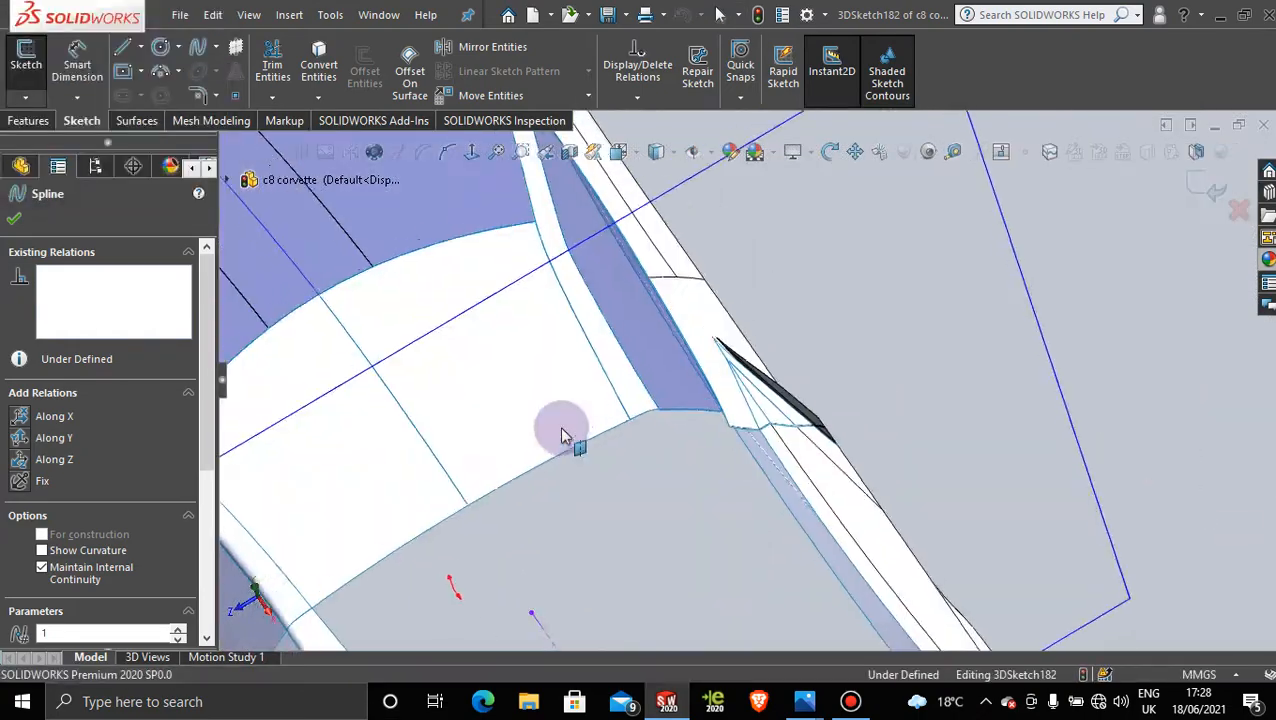
{"action": "scroll", "coordinate": [710, 440], "scroll_direction": "down", "scroll_amount": 5}
{"action": "scroll", "coordinate": [720, 410], "scroll_direction": "down", "scroll_amount": 3}
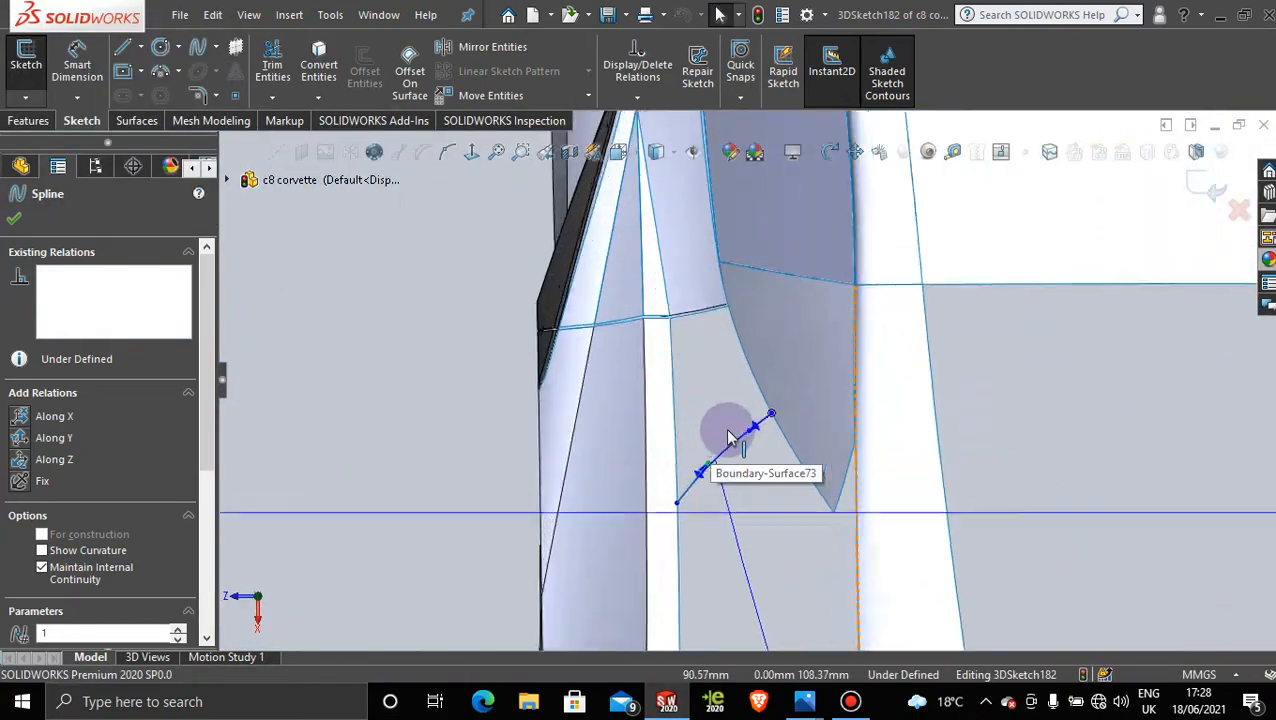
{"action": "scroll", "coordinate": [757, 488], "scroll_direction": "up", "scroll_amount": 3}
{"action": "scroll", "coordinate": [757, 490], "scroll_direction": "up", "scroll_amount": 3}
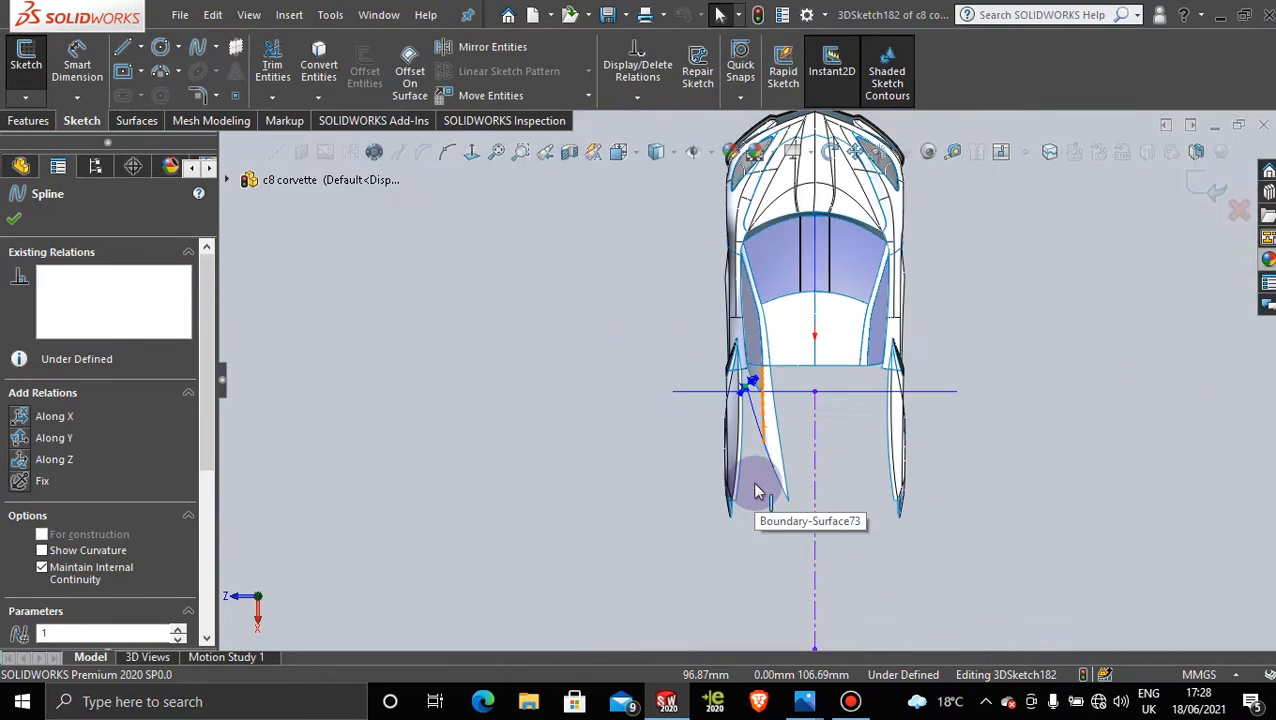
{"action": "middle_click_drag", "start_coordinate": [746, 484], "coordinate": [845, 530]}
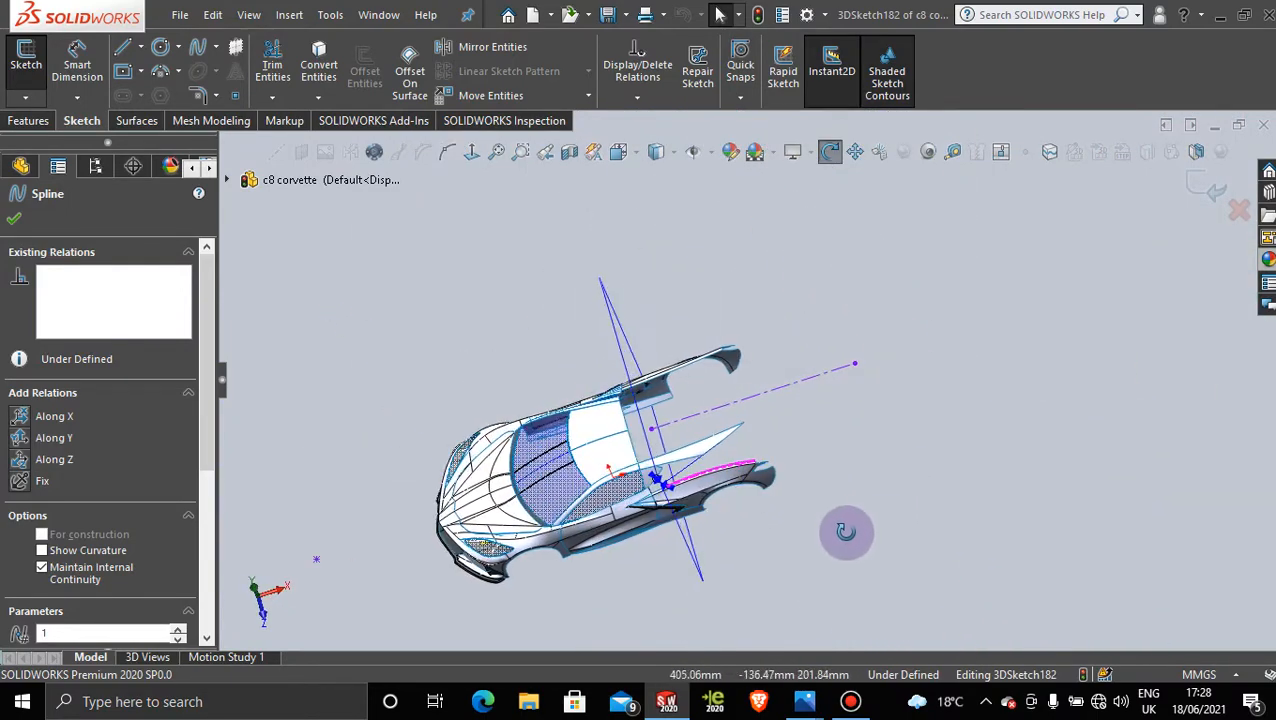
{"action": "left_click", "coordinate": [1210, 177]}
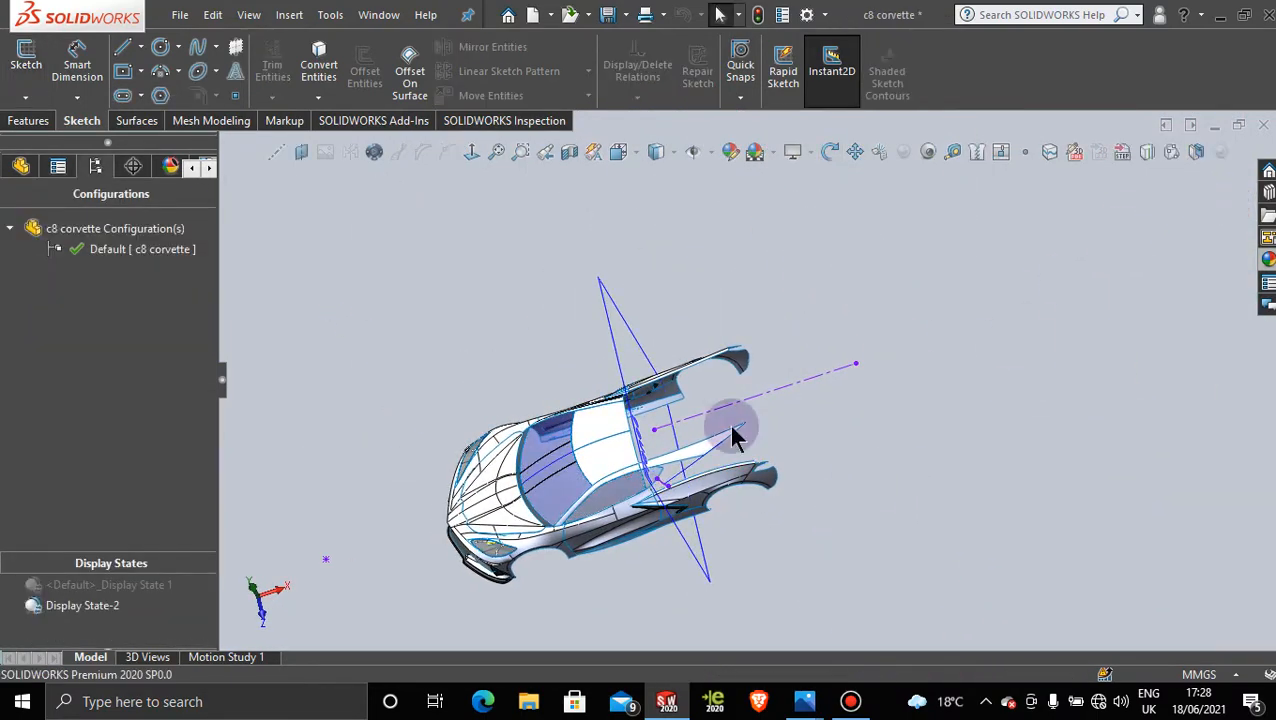
Step: Hide Plane6 and inspect the finished spline between the rear side window and the fender up close
{"action": "scroll", "coordinate": [740, 428], "scroll_direction": "down", "scroll_amount": 5}
{"action": "mouse_move", "coordinate": [750, 406]}
{"action": "middle_mouse_down"}
{"action": "mouse_move", "coordinate": [740, 441]}
{"action": "mouse_move", "coordinate": [743, 426]}
{"action": "middle_mouse_up"}
{"action": "scroll", "coordinate": [743, 426], "scroll_direction": "up", "scroll_amount": 6}
{"action": "right_click", "coordinate": [833, 519]}
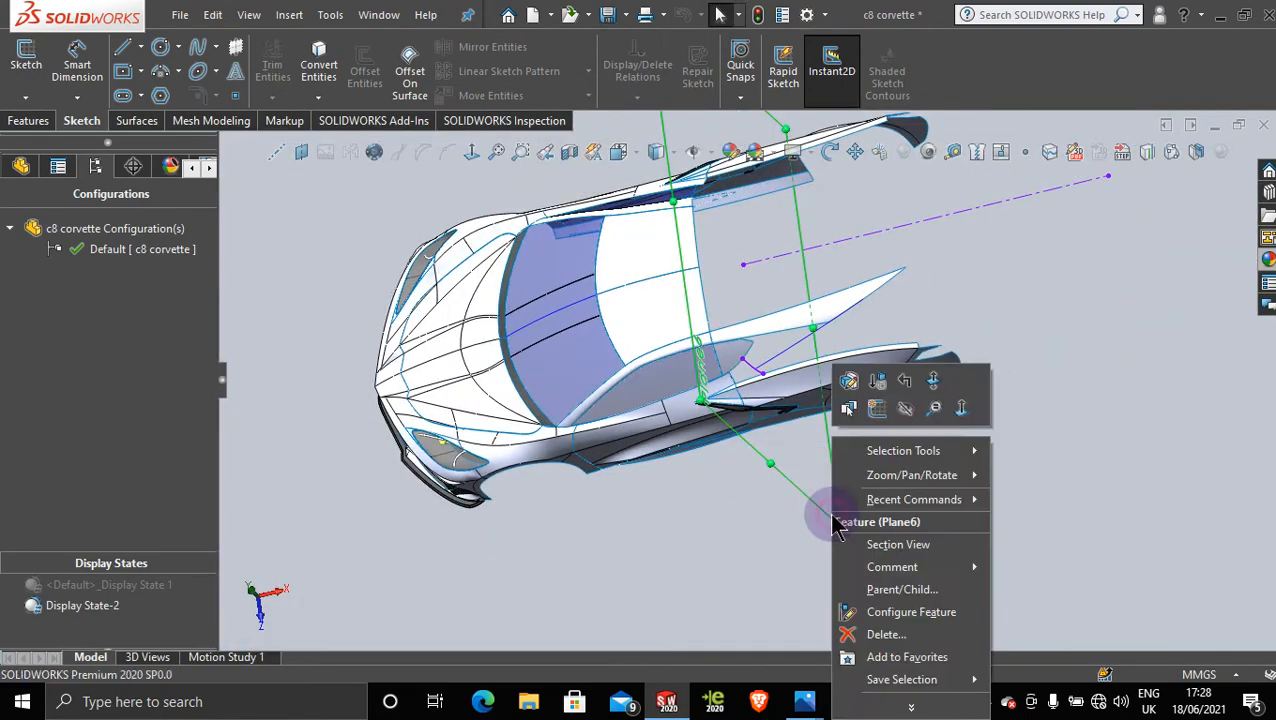
{"action": "left_click", "coordinate": [924, 408]}
{"action": "scroll", "coordinate": [755, 370], "scroll_direction": "down", "scroll_amount": 9}
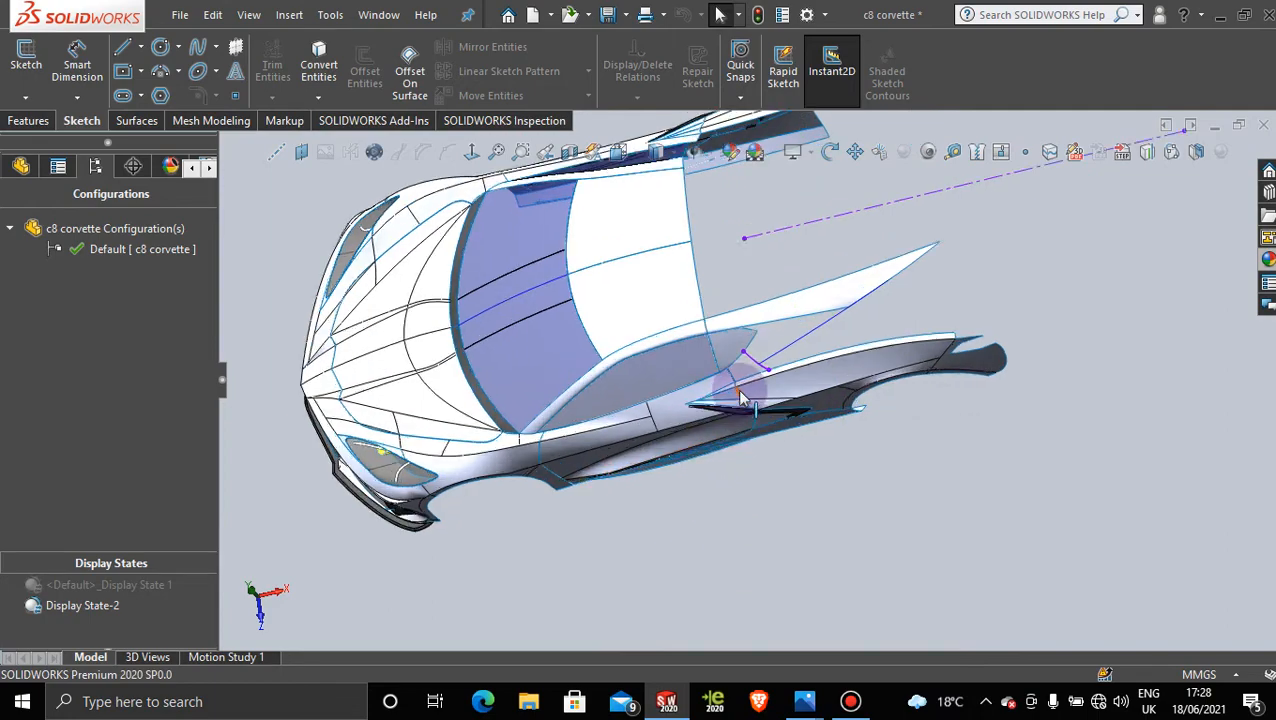
{"action": "middle_click_drag", "start_coordinate": [755, 364], "coordinate": [769, 316]}
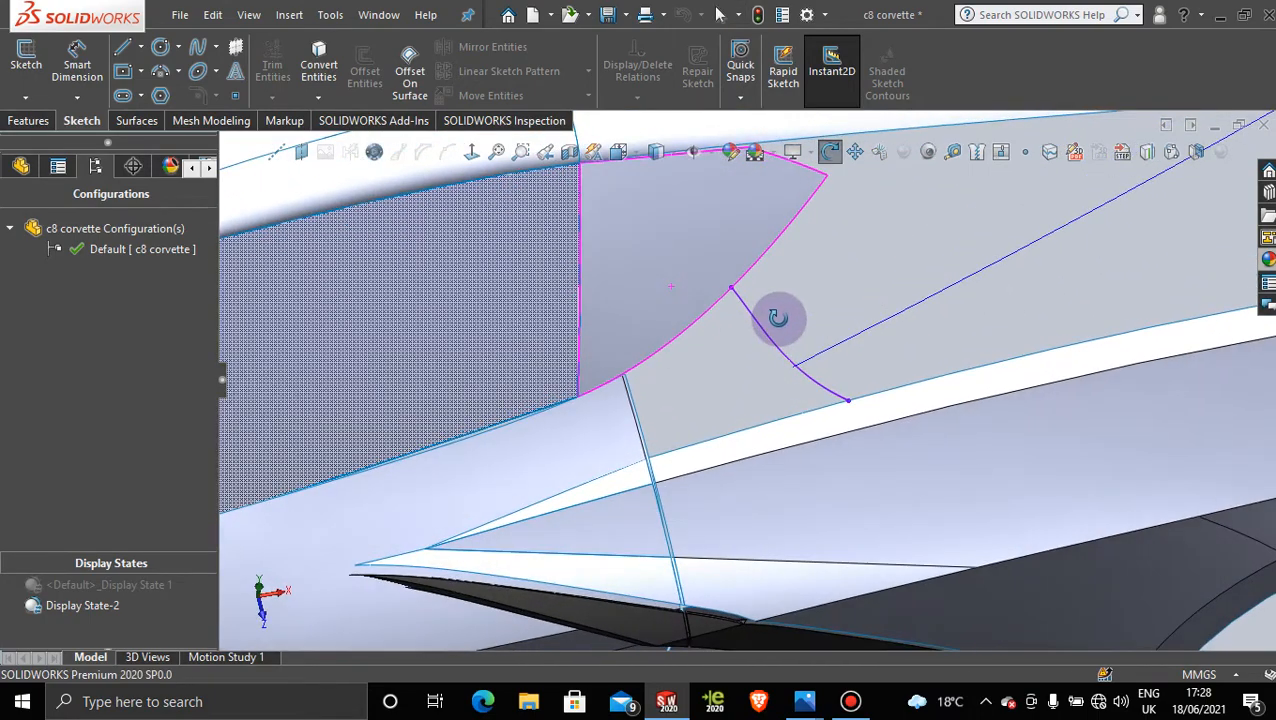
Step: Start a 3D sketch and draw a spline along the rear side window's curved edge, from the existing spline's upper end to the panel corner
{"action": "scroll", "coordinate": [752, 330], "scroll_direction": "down", "scroll_amount": 3}
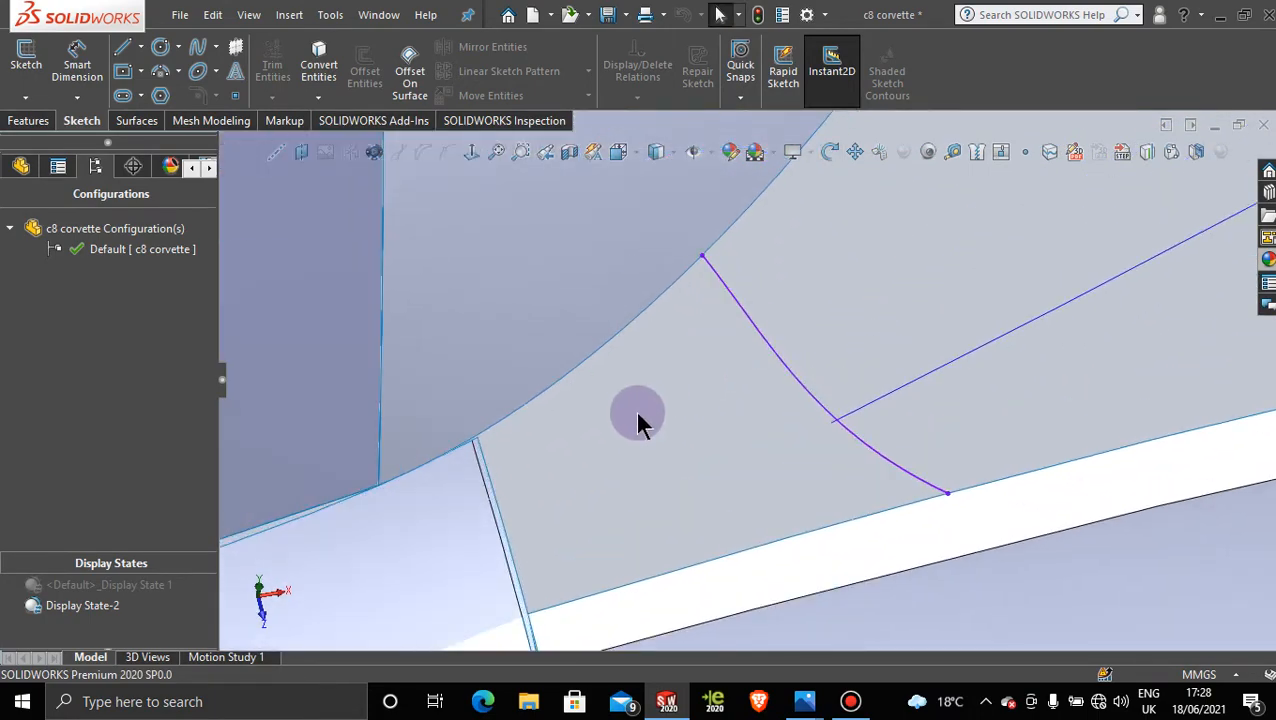
{"action": "left_click", "coordinate": [634, 409]}
{"action": "left_click", "coordinate": [30, 97]}
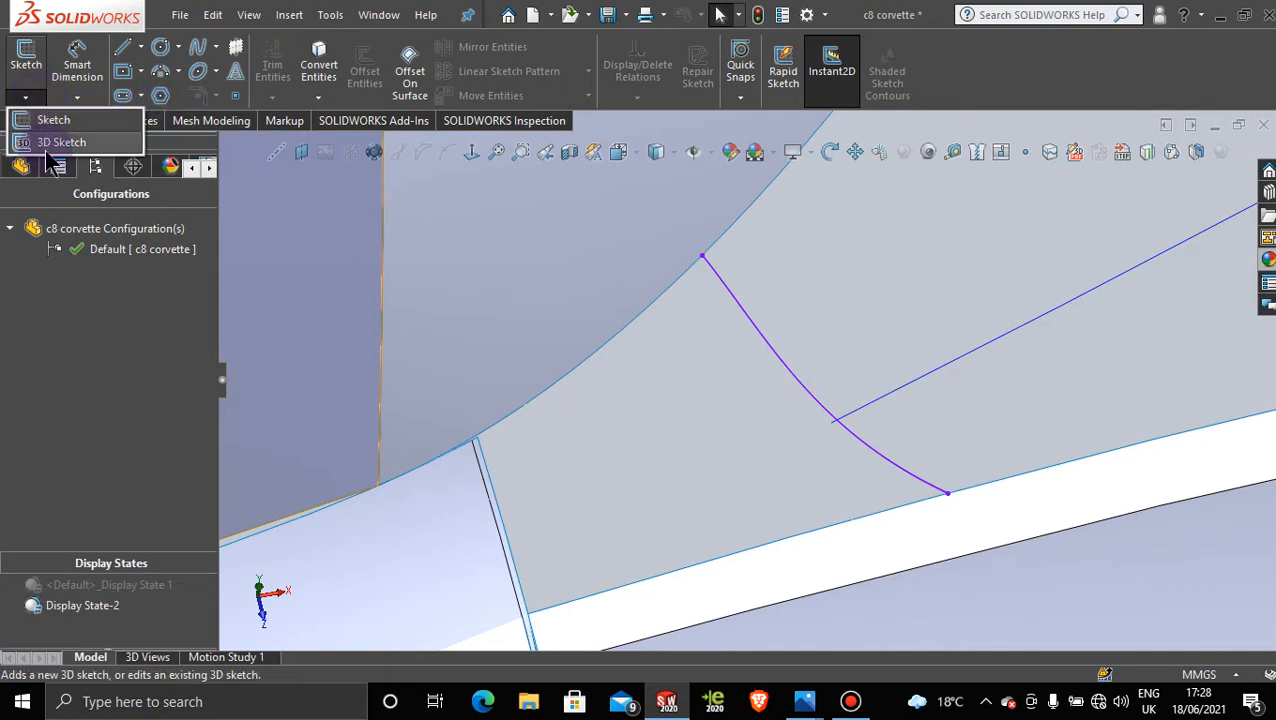
{"action": "left_click", "coordinate": [55, 137]}
{"action": "left_click", "coordinate": [197, 47]}
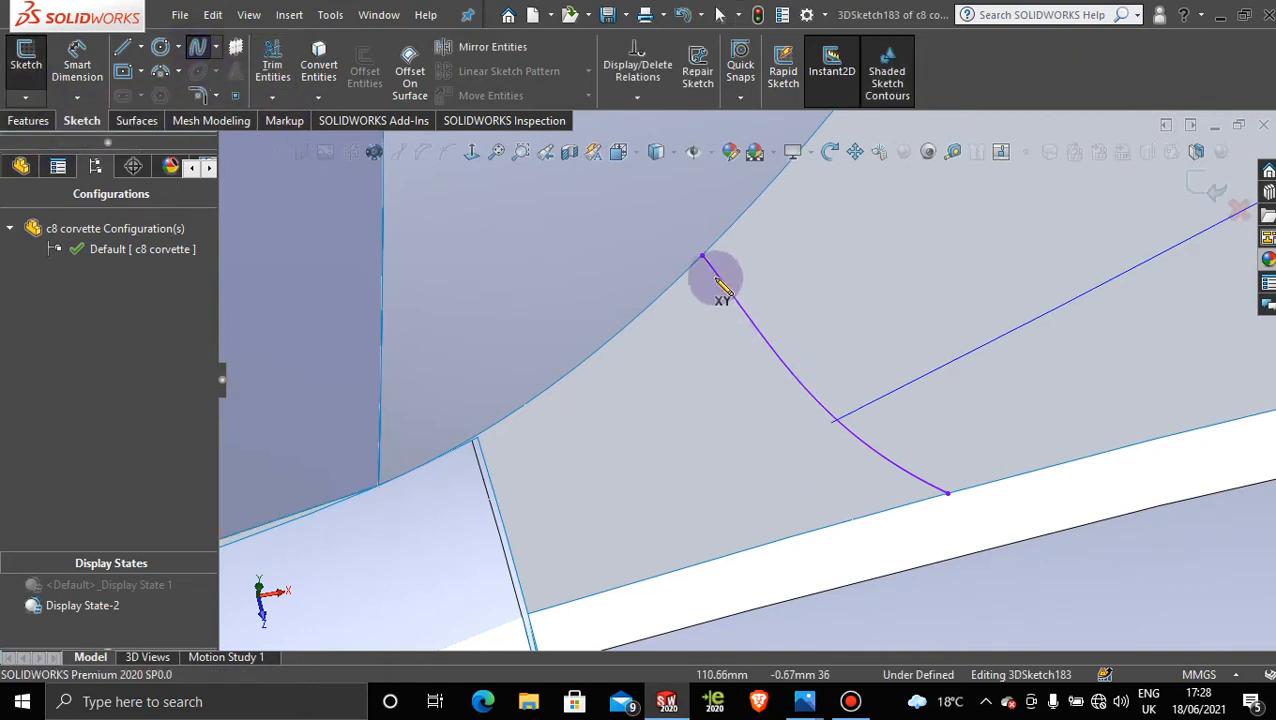
{"action": "left_click", "coordinate": [703, 257]}
{"action": "left_click", "coordinate": [663, 293]}
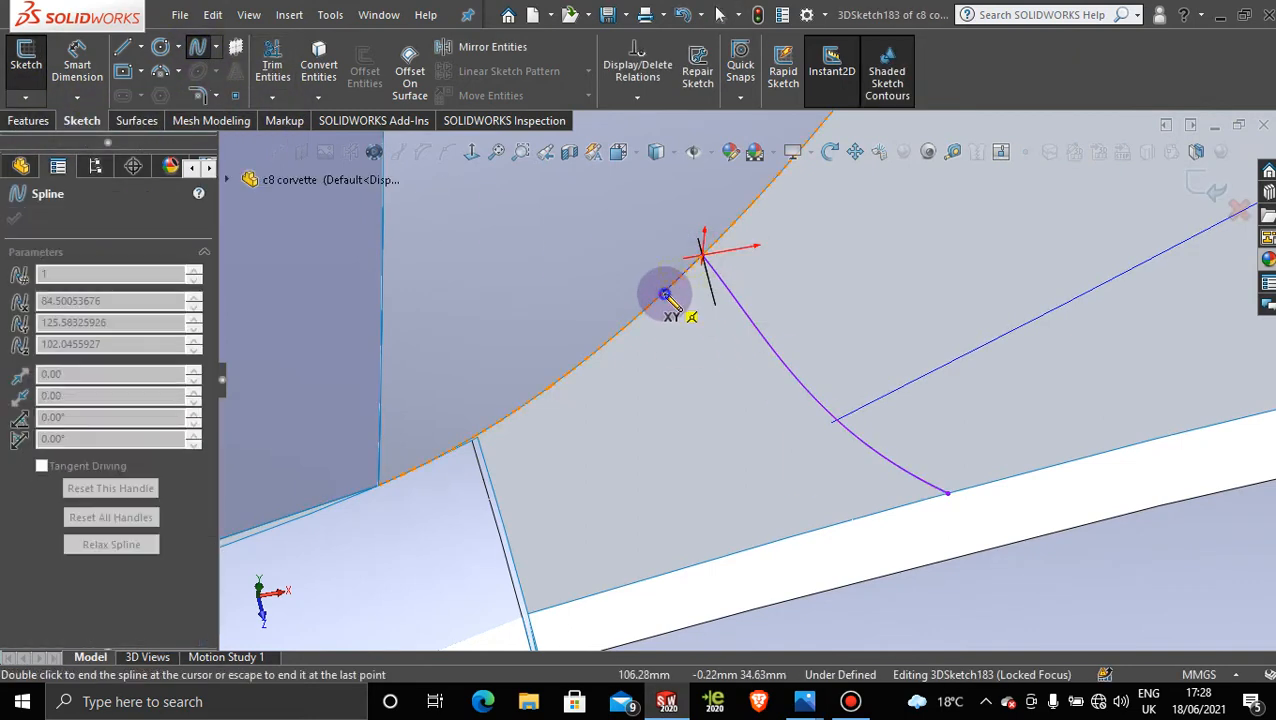
{"action": "left_click", "coordinate": [584, 358]}
{"action": "left_click", "coordinate": [568, 392]}
{"action": "scroll", "coordinate": [548, 450], "scroll_direction": "down", "scroll_amount": 2}
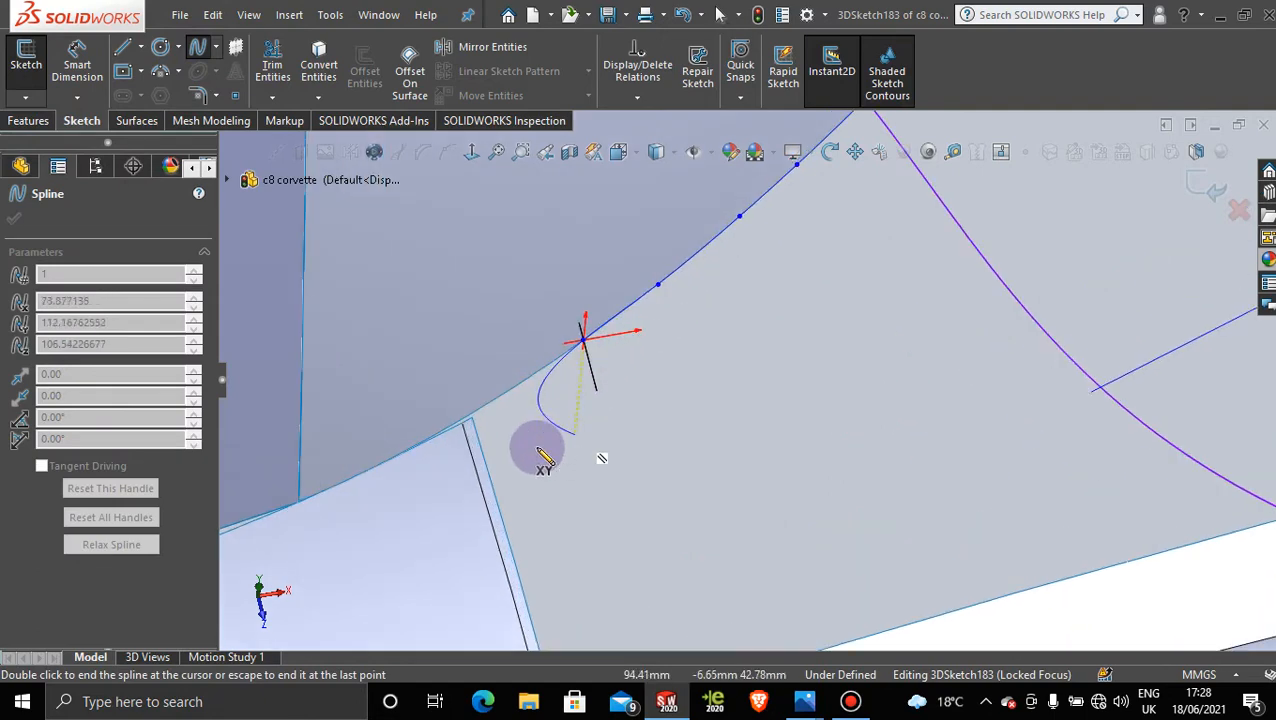
{"action": "left_click", "coordinate": [516, 385]}
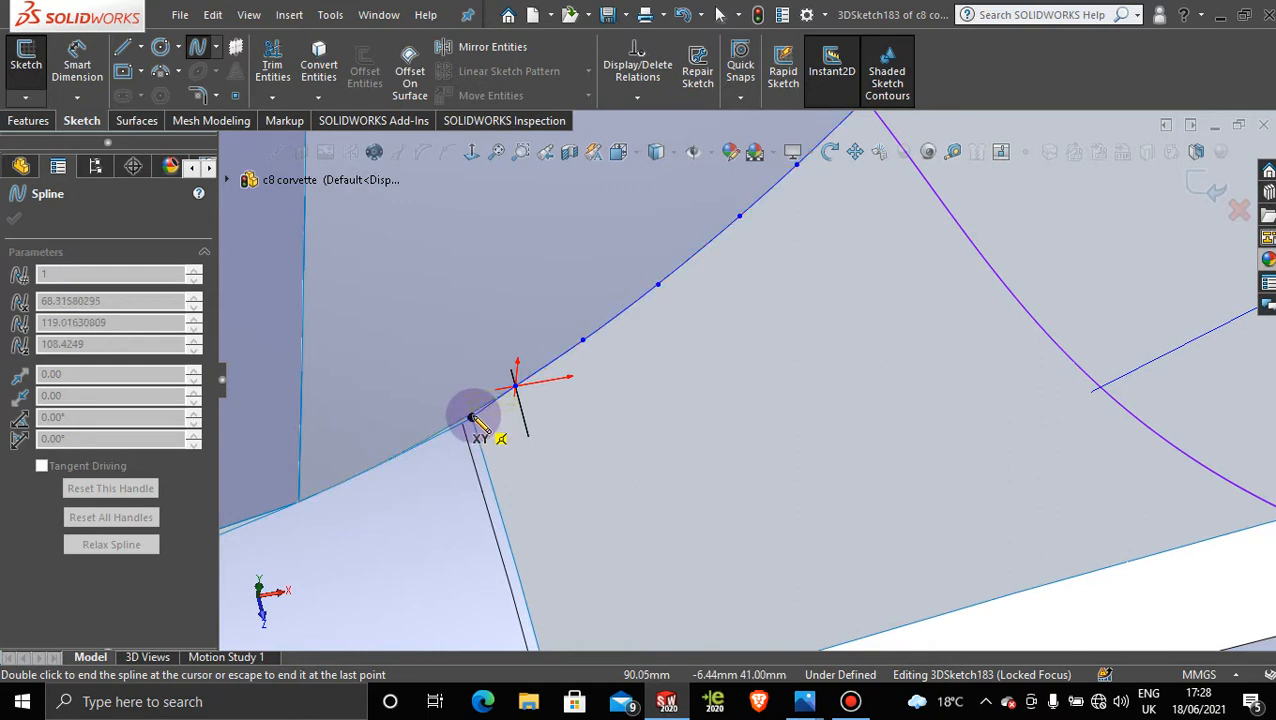
{"action": "left_click", "coordinate": [472, 418]}
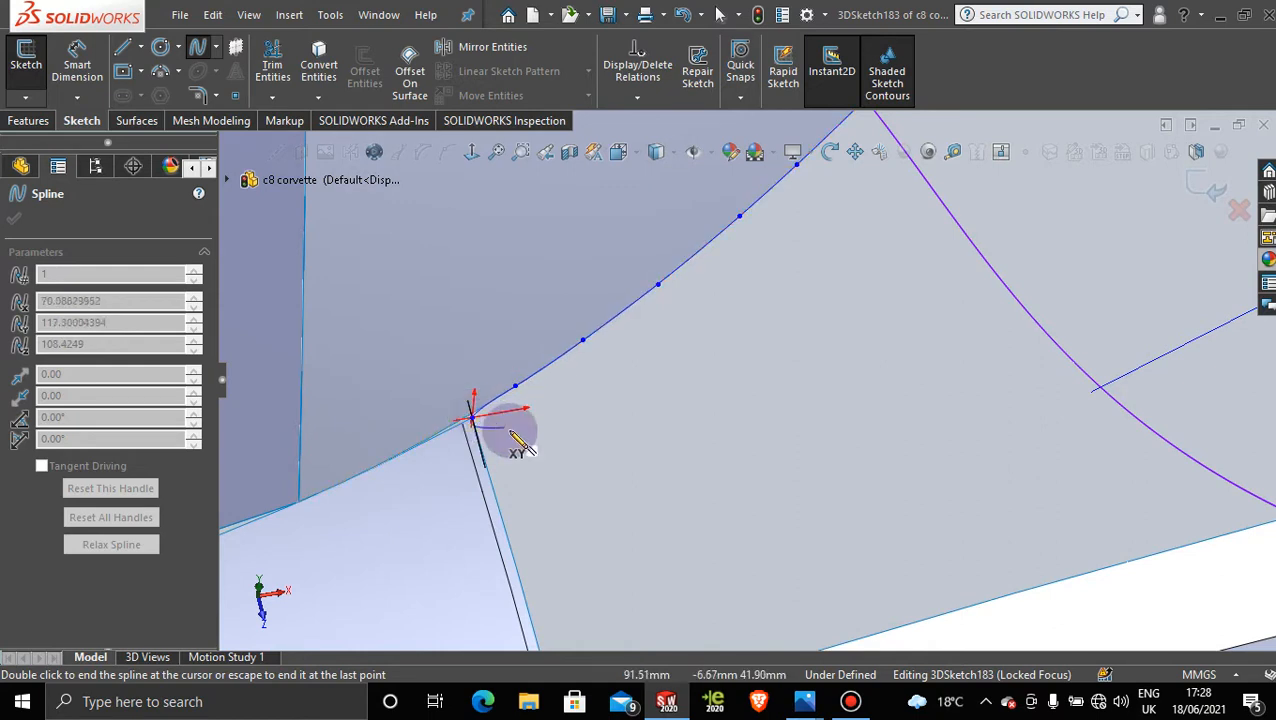
{"action": "key", "text": "Escape"}
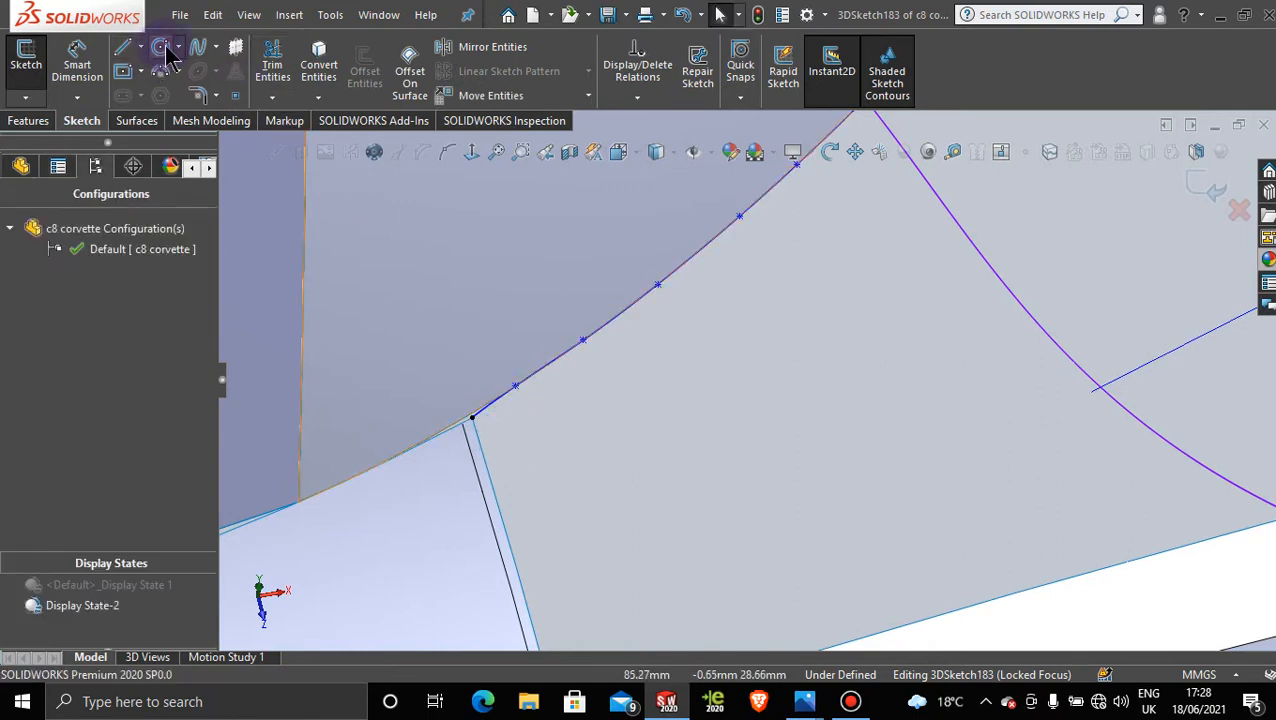
Step: Draw a second spline from the window corner down the surface's straight front edge to its lower corner
{"action": "scroll", "coordinate": [567, 352], "scroll_direction": "down", "scroll_amount": 5}
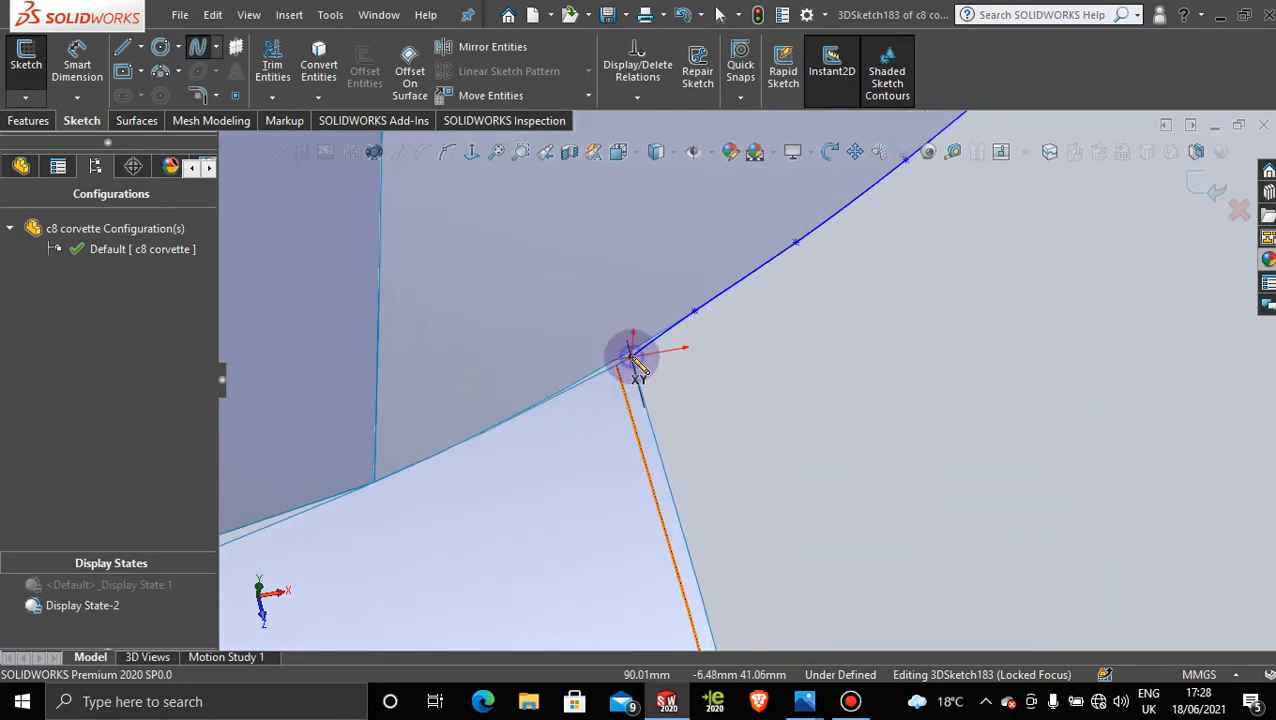
{"action": "left_click", "coordinate": [628, 356]}
{"action": "scroll", "coordinate": [712, 450], "scroll_direction": "up", "scroll_amount": 2}
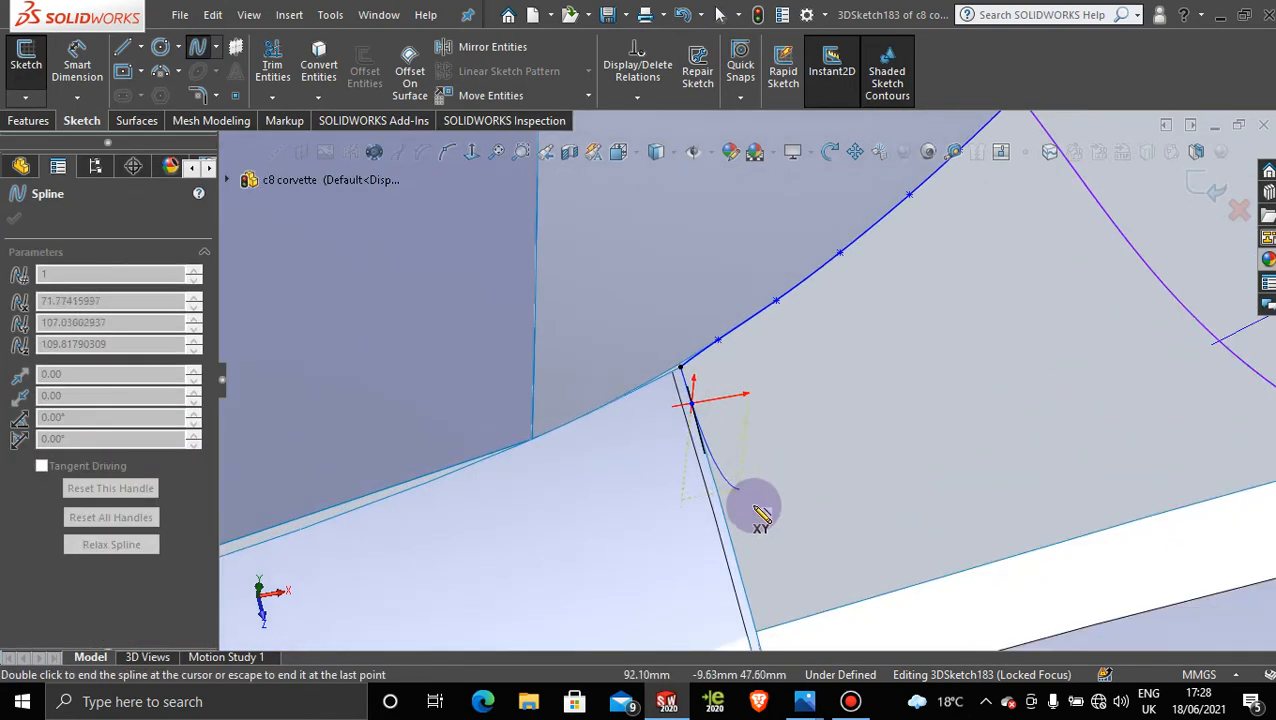
{"action": "left_click", "coordinate": [714, 505]}
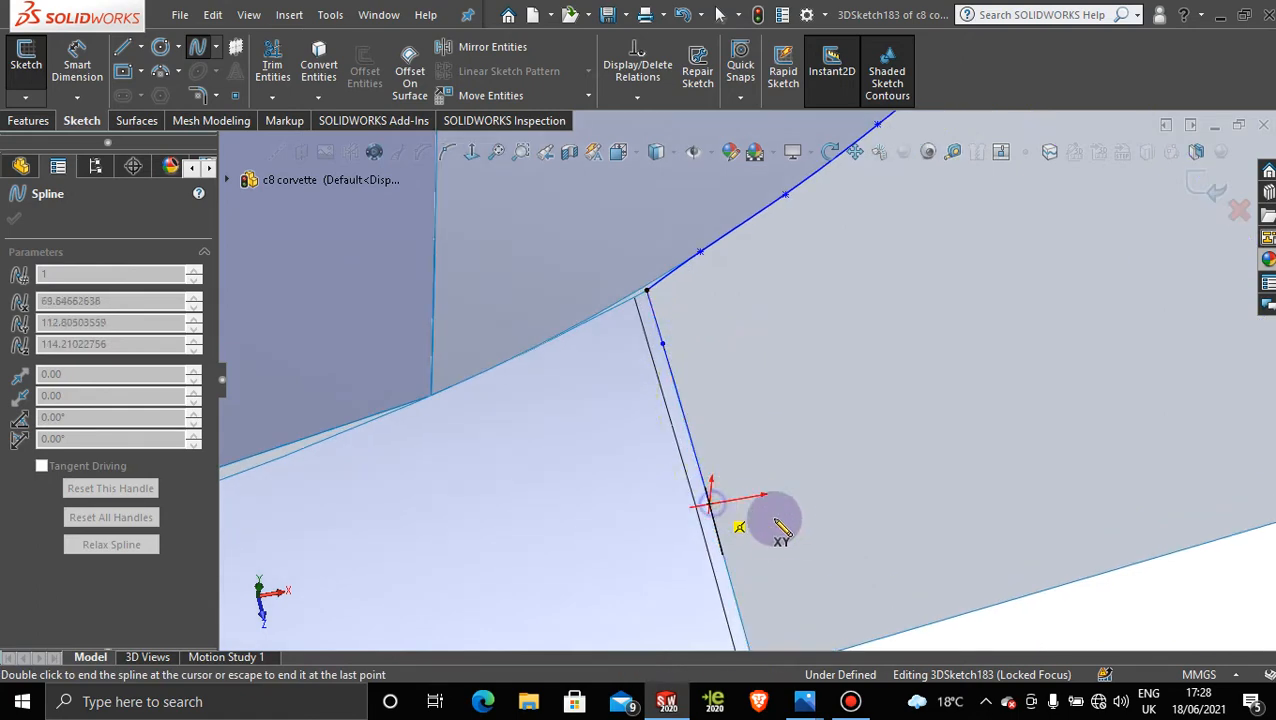
{"action": "left_click", "coordinate": [733, 585]}
{"action": "scroll", "coordinate": [776, 590], "scroll_direction": "up", "scroll_amount": 4}
{"action": "scroll", "coordinate": [790, 598], "scroll_direction": "down", "scroll_amount": 3}
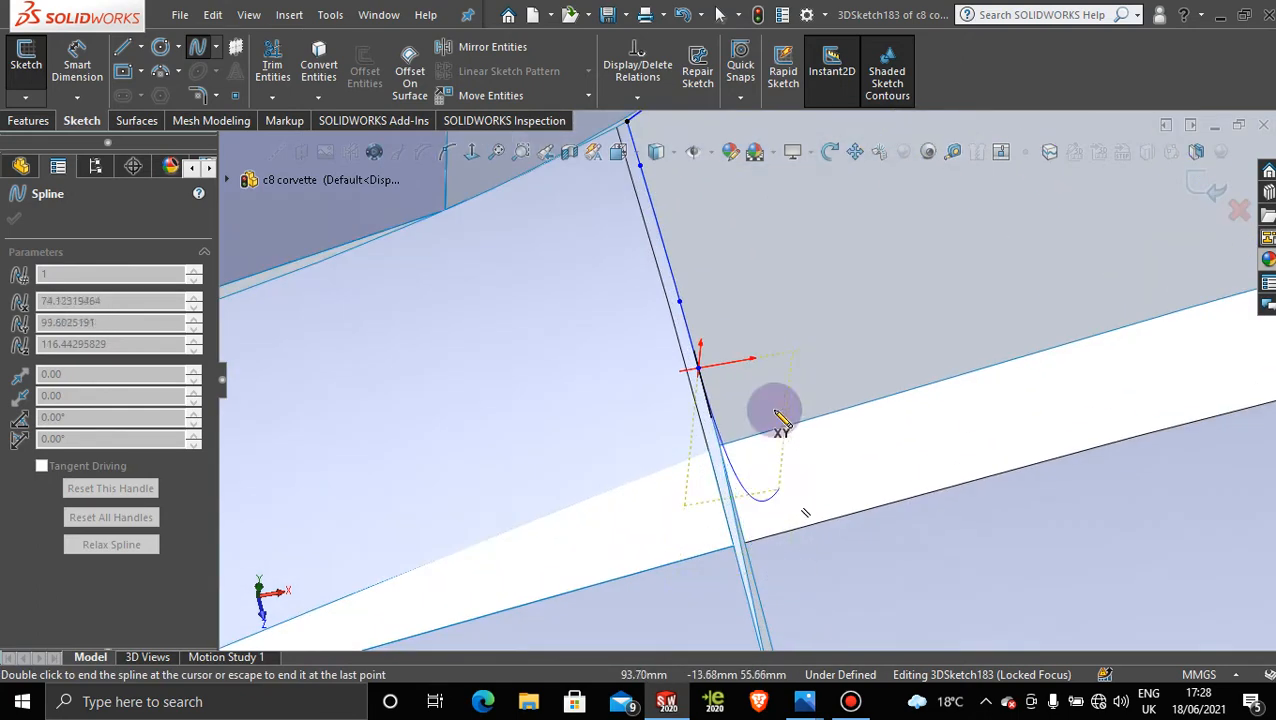
{"action": "scroll", "coordinate": [720, 415], "scroll_direction": "down", "scroll_amount": 2}
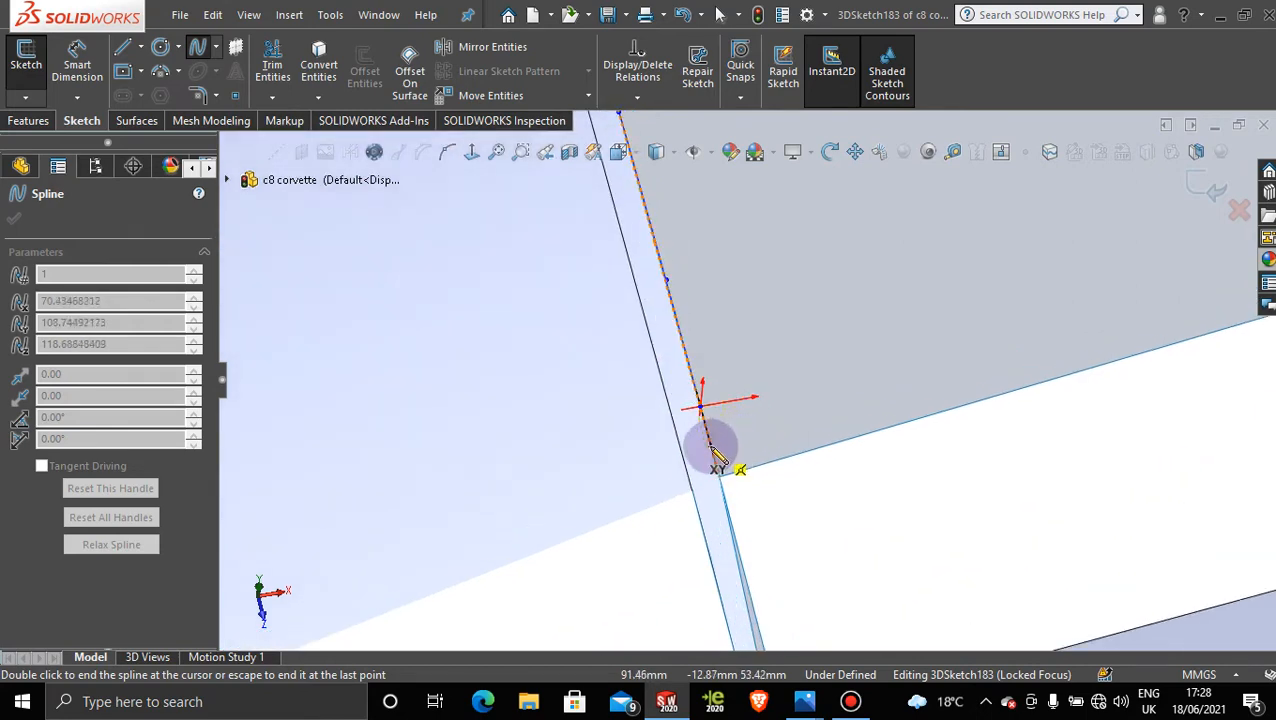
{"action": "scroll", "coordinate": [725, 452], "scroll_direction": "down", "scroll_amount": 1}
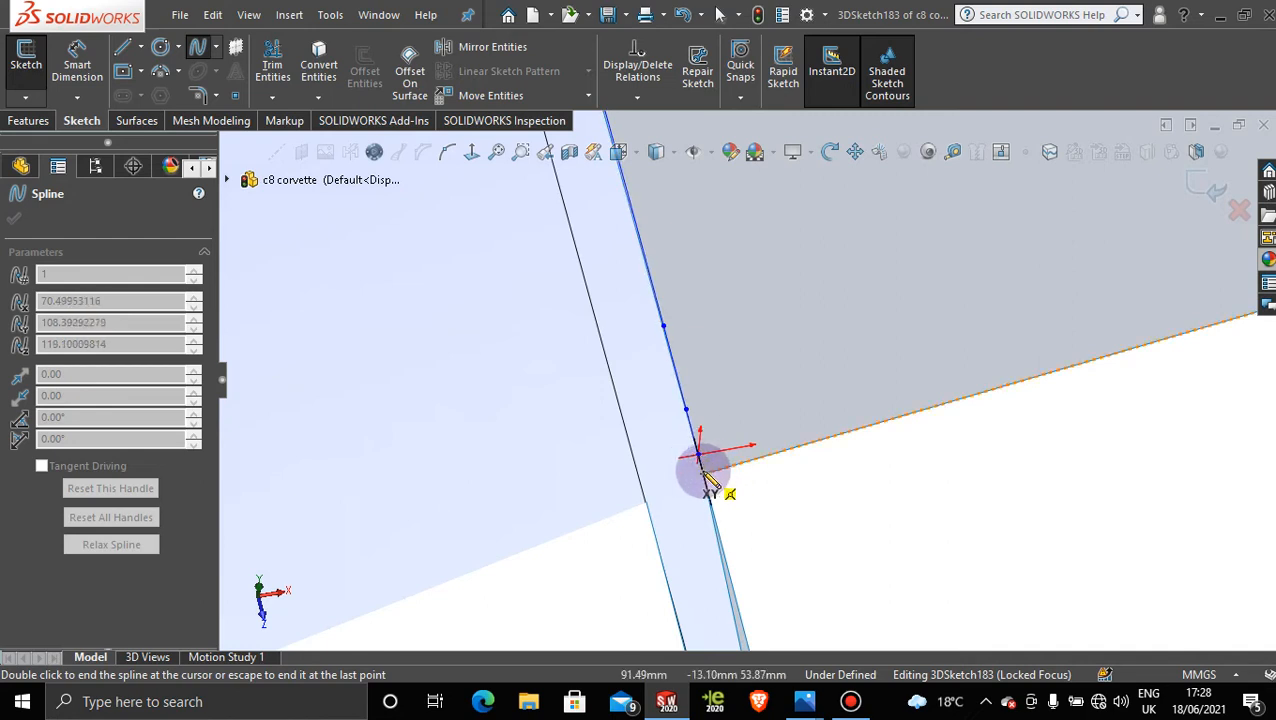
{"action": "left_click", "coordinate": [705, 474]}
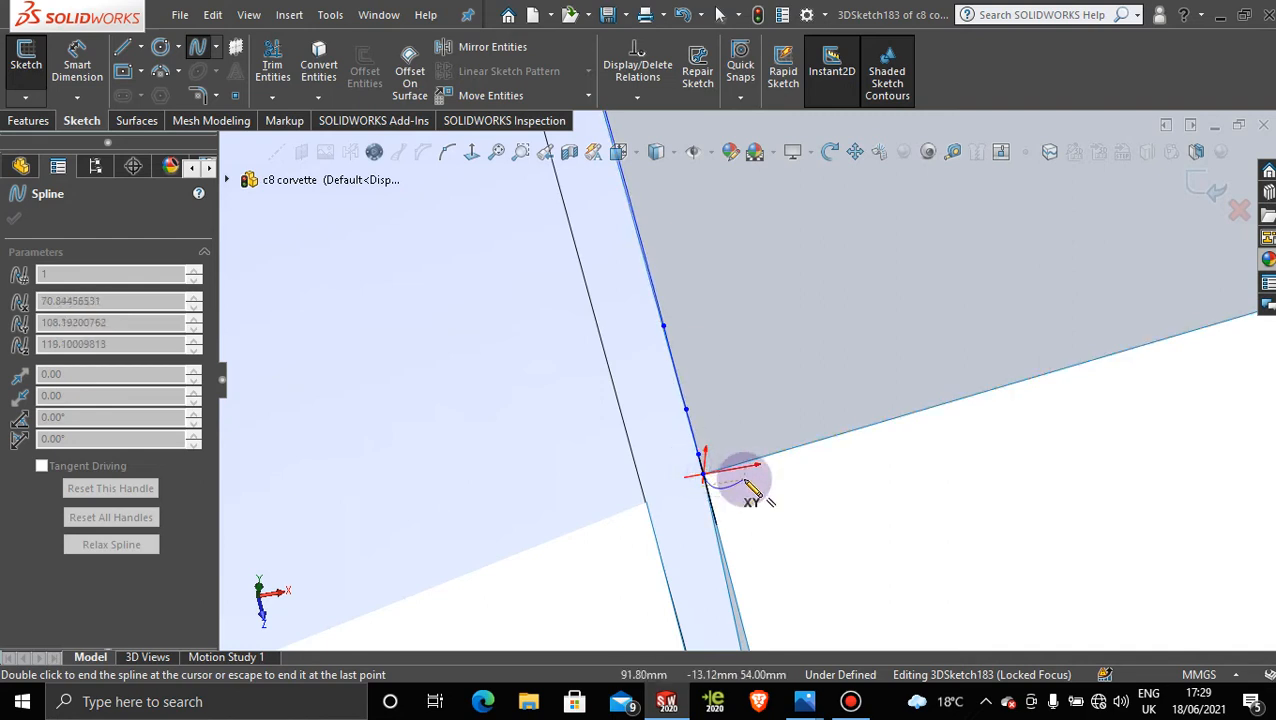
{"action": "key", "text": "Escape"}
Step: Draw a third spline along the surface's lower edge, from the lower front corner to the existing spline's fender end
{"action": "scroll", "coordinate": [744, 481], "scroll_direction": "up", "scroll_amount": 9}
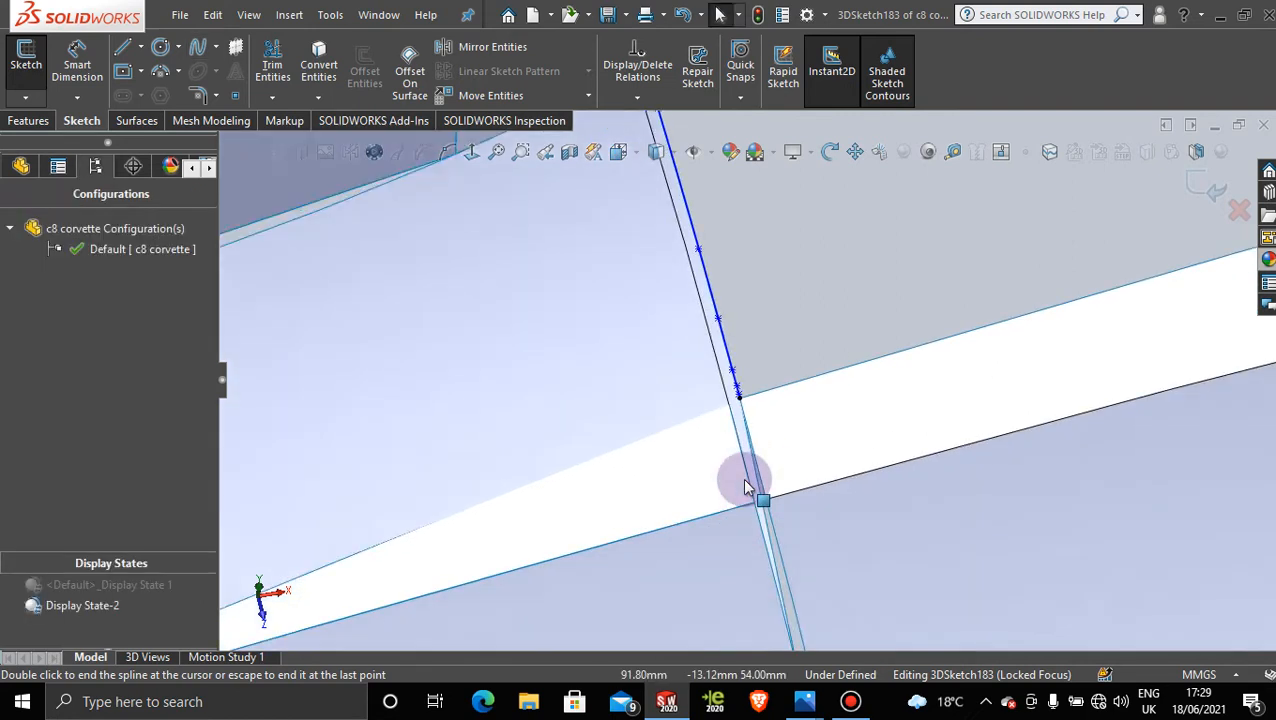
{"action": "scroll", "coordinate": [838, 335], "scroll_direction": "down", "scroll_amount": 8}
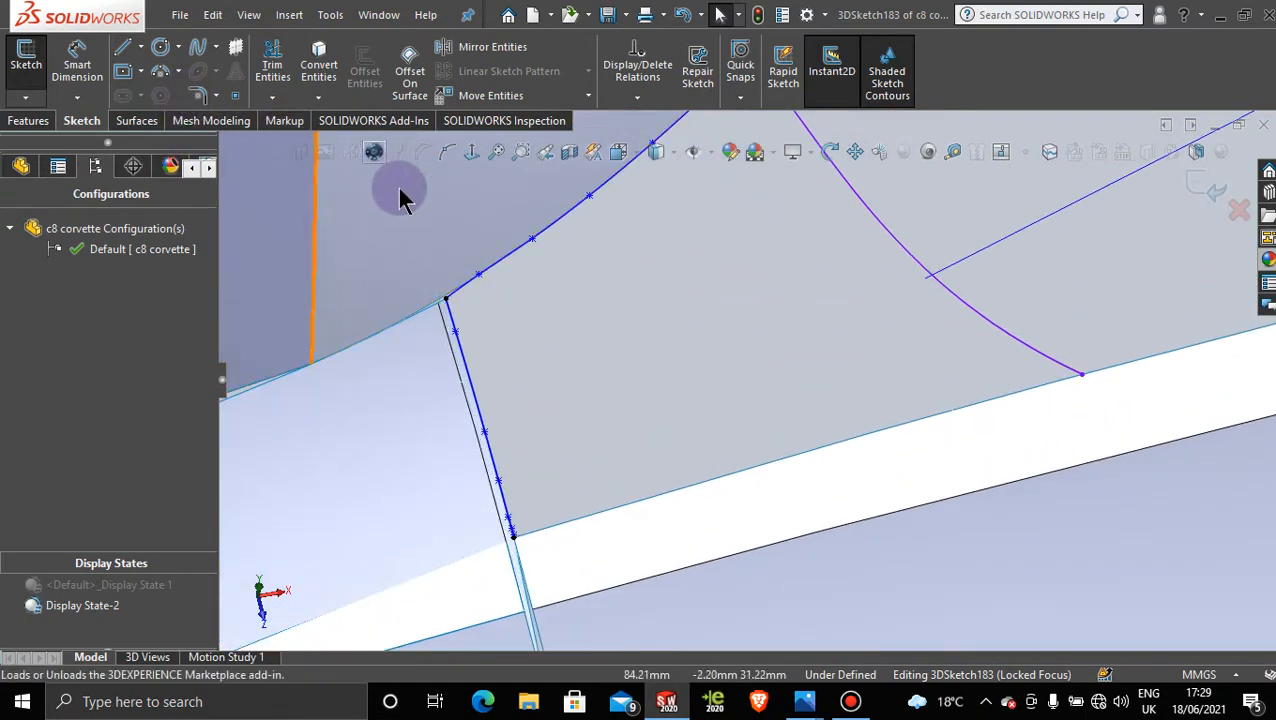
{"action": "left_click", "coordinate": [200, 55]}
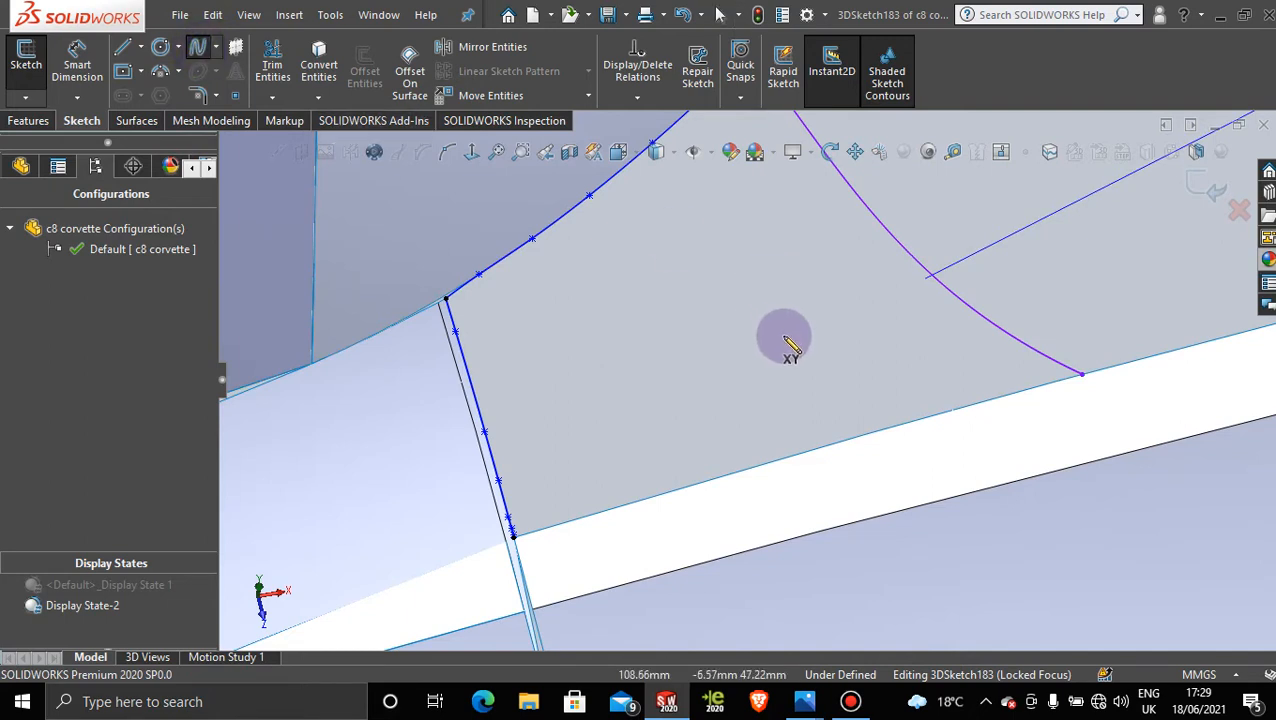
{"action": "scroll", "coordinate": [574, 510], "scroll_direction": "down", "scroll_amount": 2}
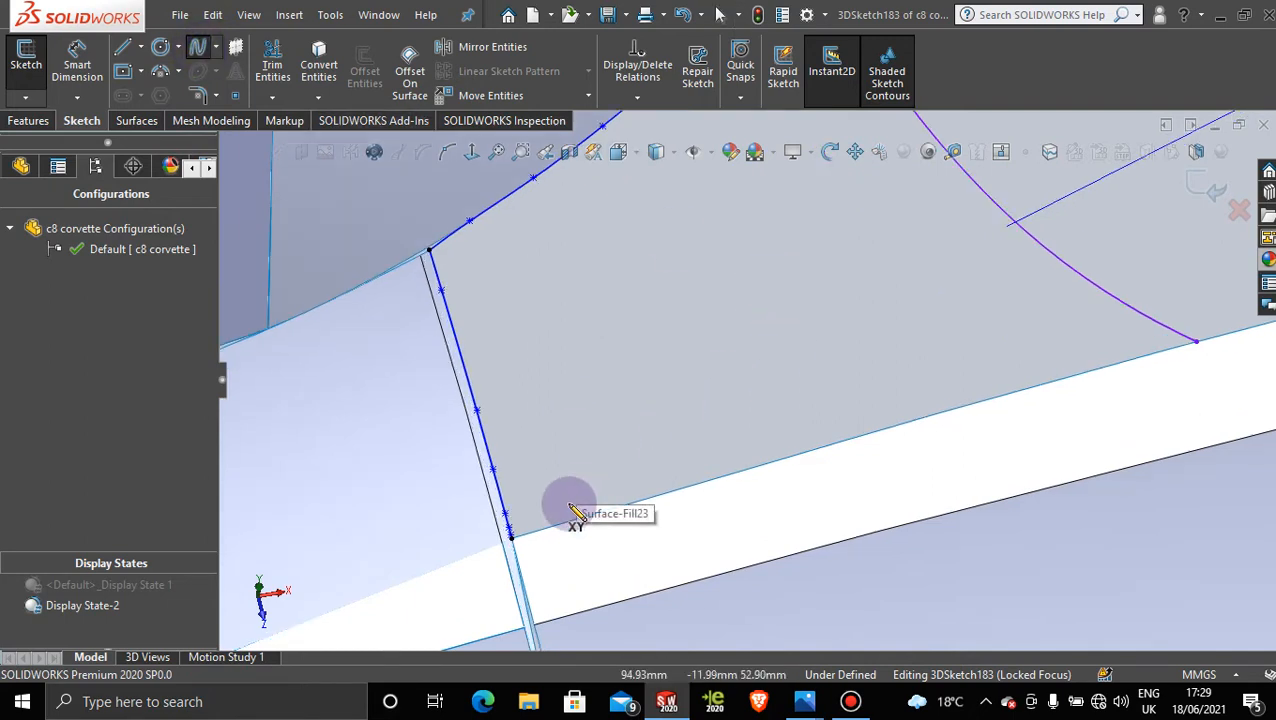
{"action": "left_click", "coordinate": [511, 537]}
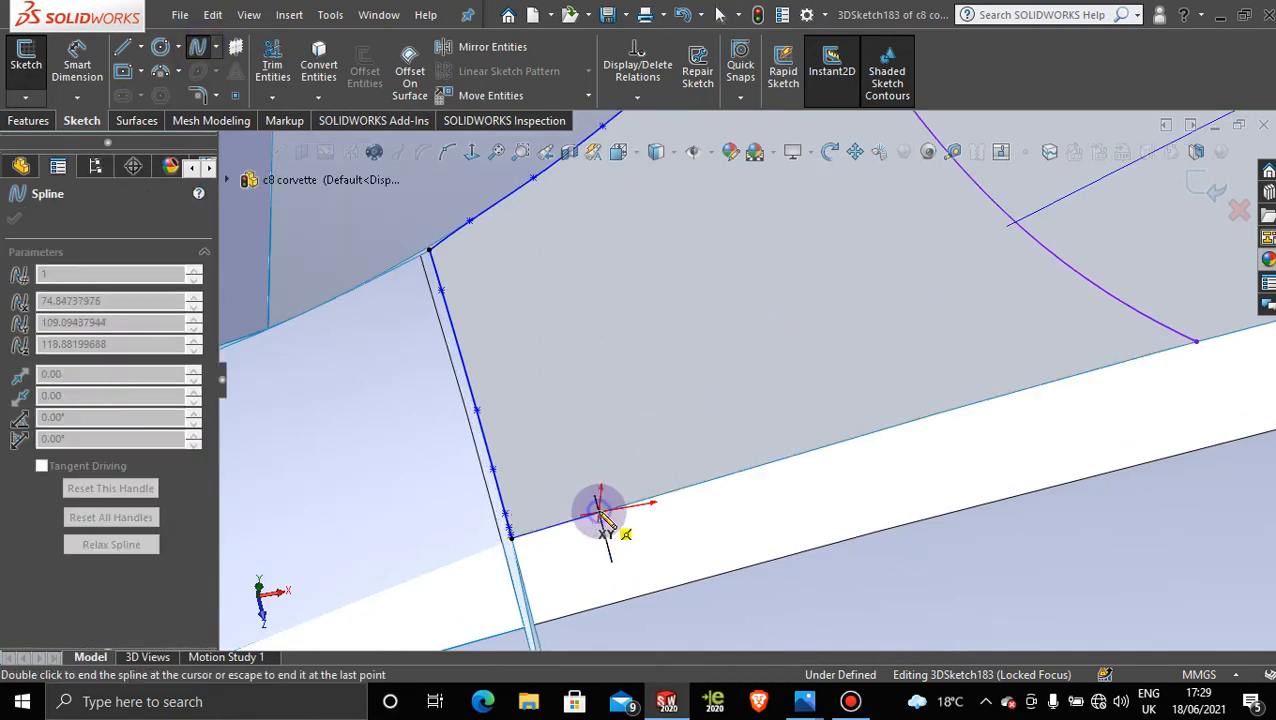
{"action": "left_click", "coordinate": [600, 512]}
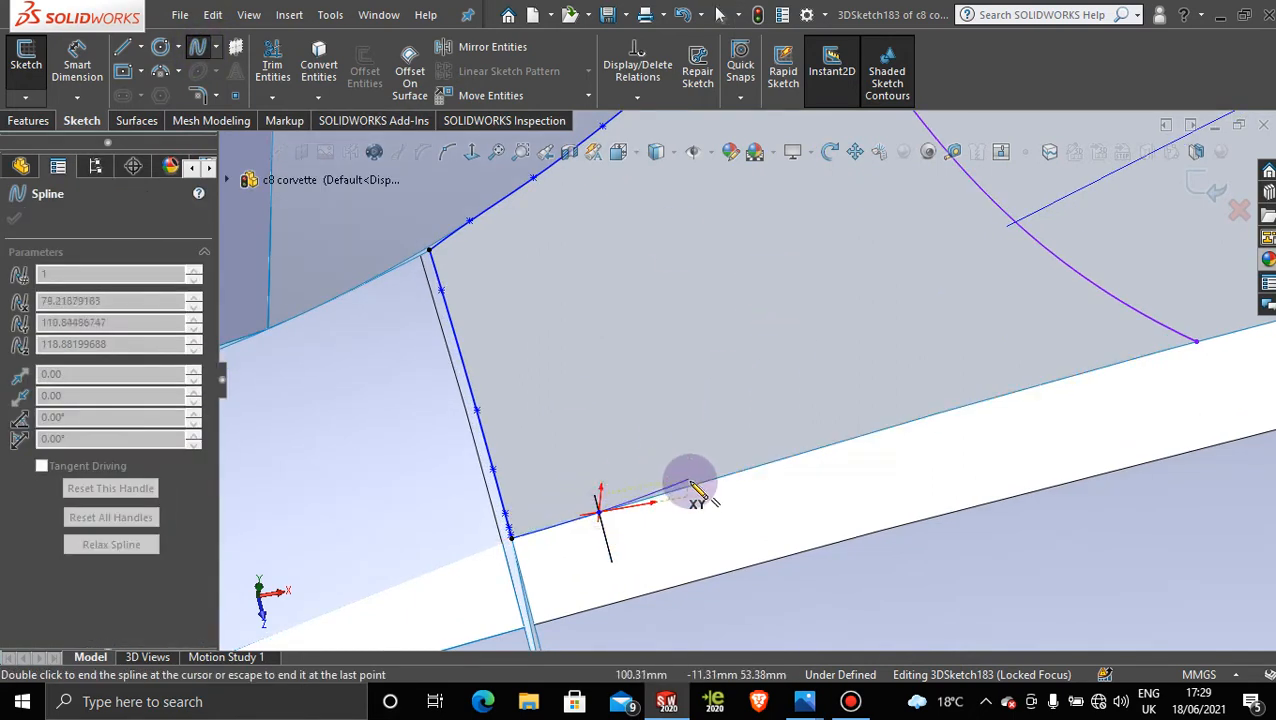
{"action": "left_click", "coordinate": [775, 460]}
{"action": "left_click", "coordinate": [858, 438]}
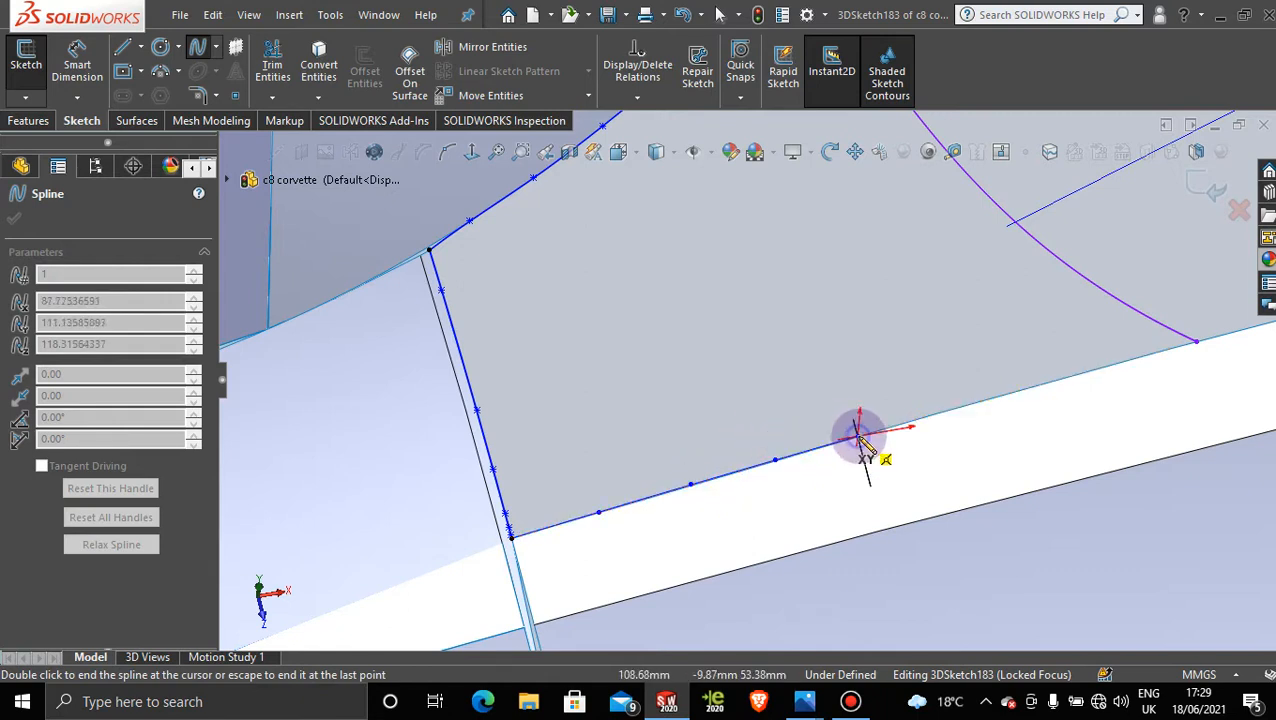
{"action": "left_click", "coordinate": [945, 410]}
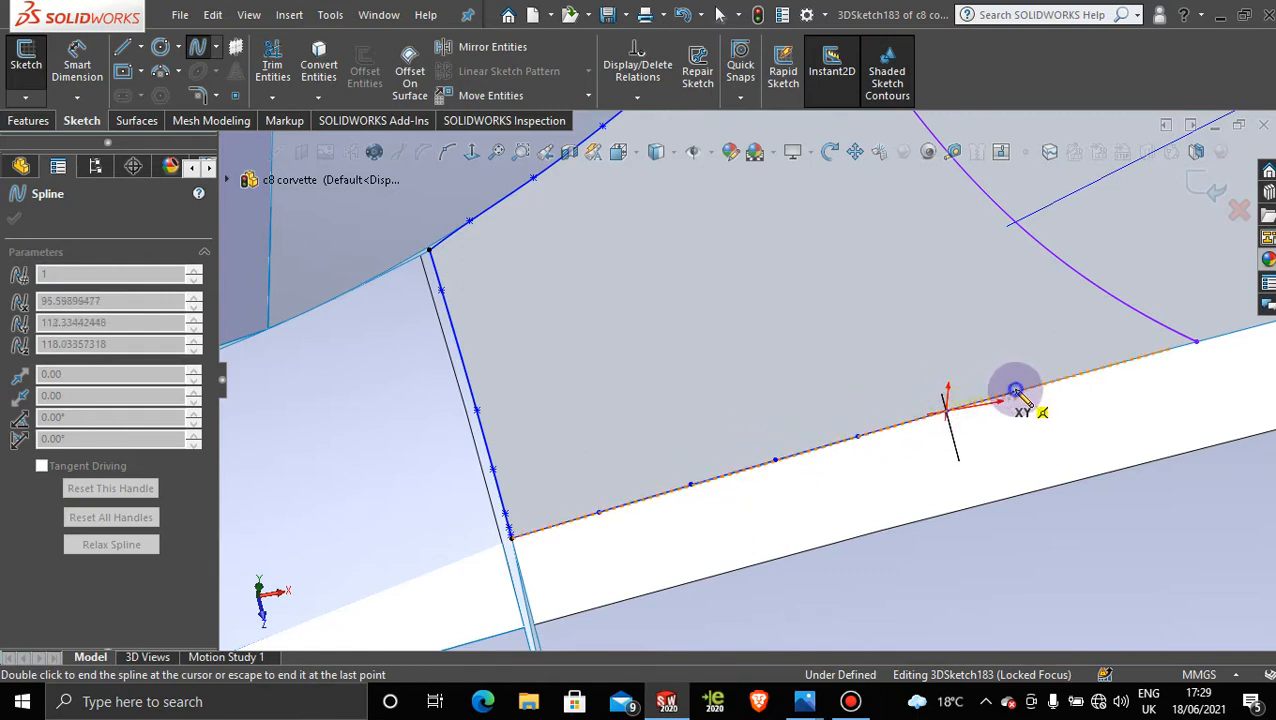
{"action": "left_click", "coordinate": [1015, 390]}
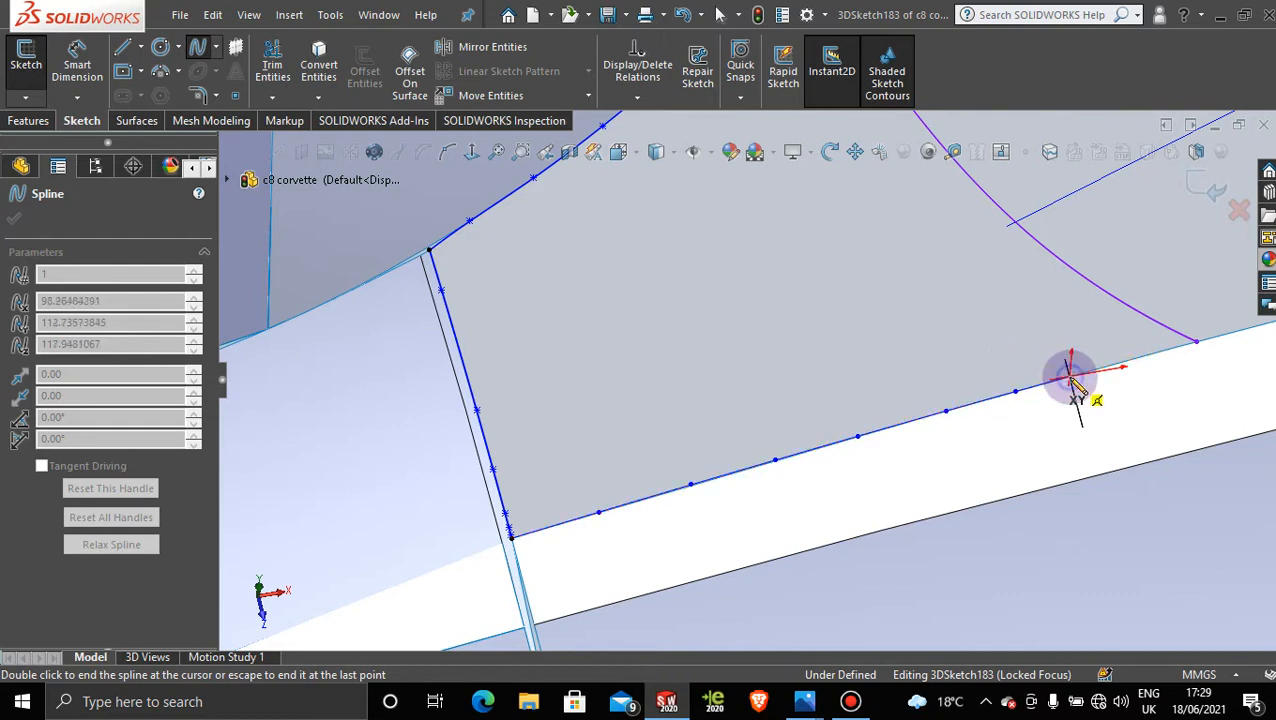
{"action": "left_click", "coordinate": [1072, 379]}
{"action": "left_click", "coordinate": [1124, 361]}
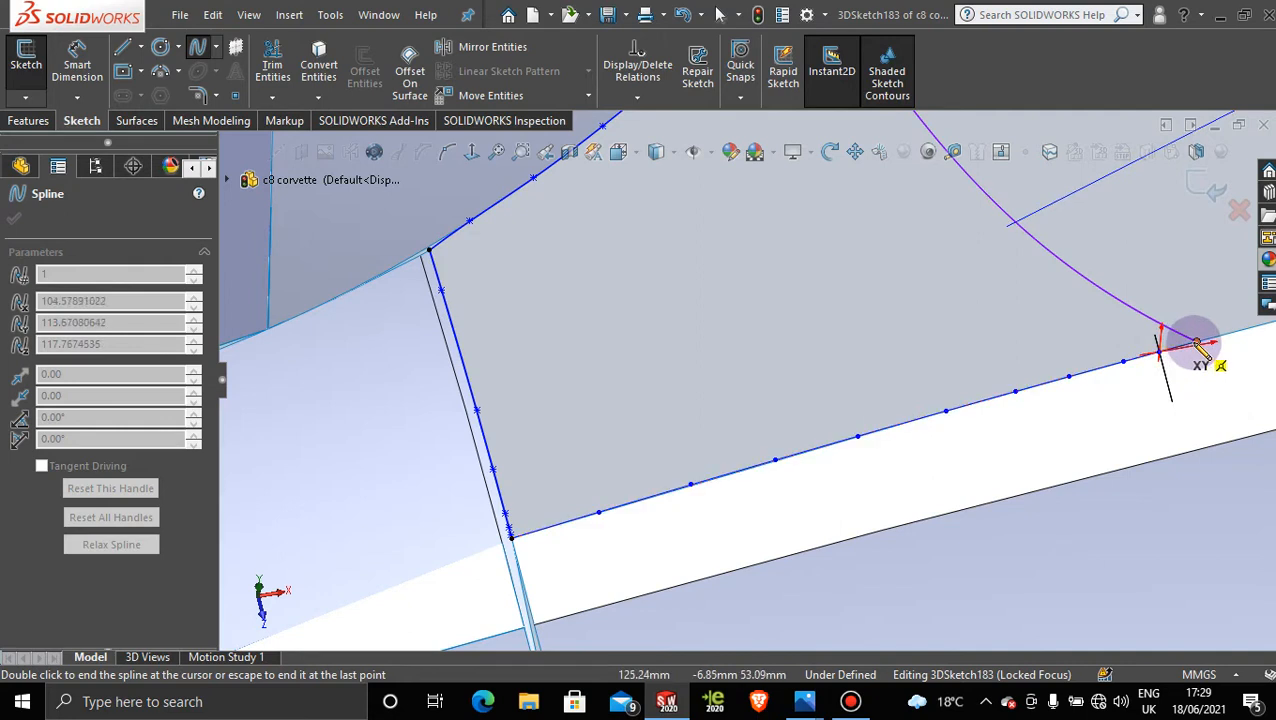
{"action": "left_click", "coordinate": [1198, 344]}
{"action": "key", "text": "Escape"}
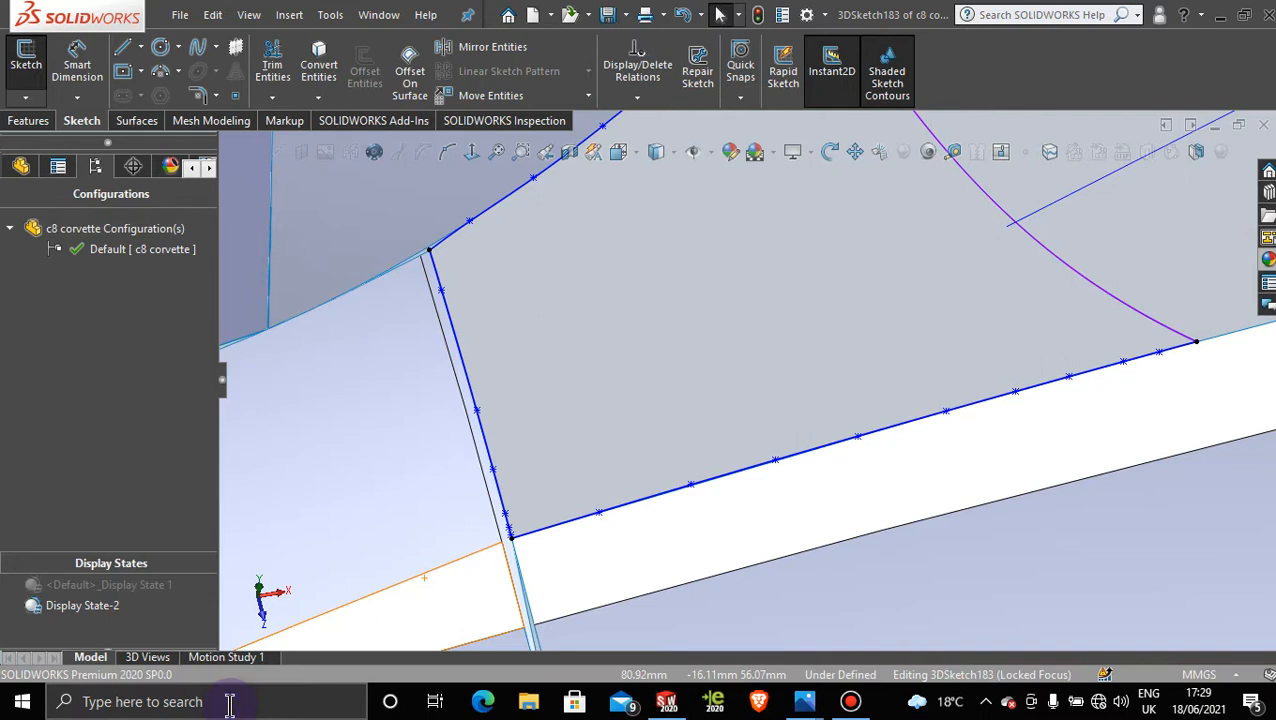
Step: Switch to the Windows Device Manager, expand the display adaptors and select the AMD Radeon HD 8500M
{"action": "left_click", "coordinate": [229, 703]}
{"action": "type", "text": "d"}
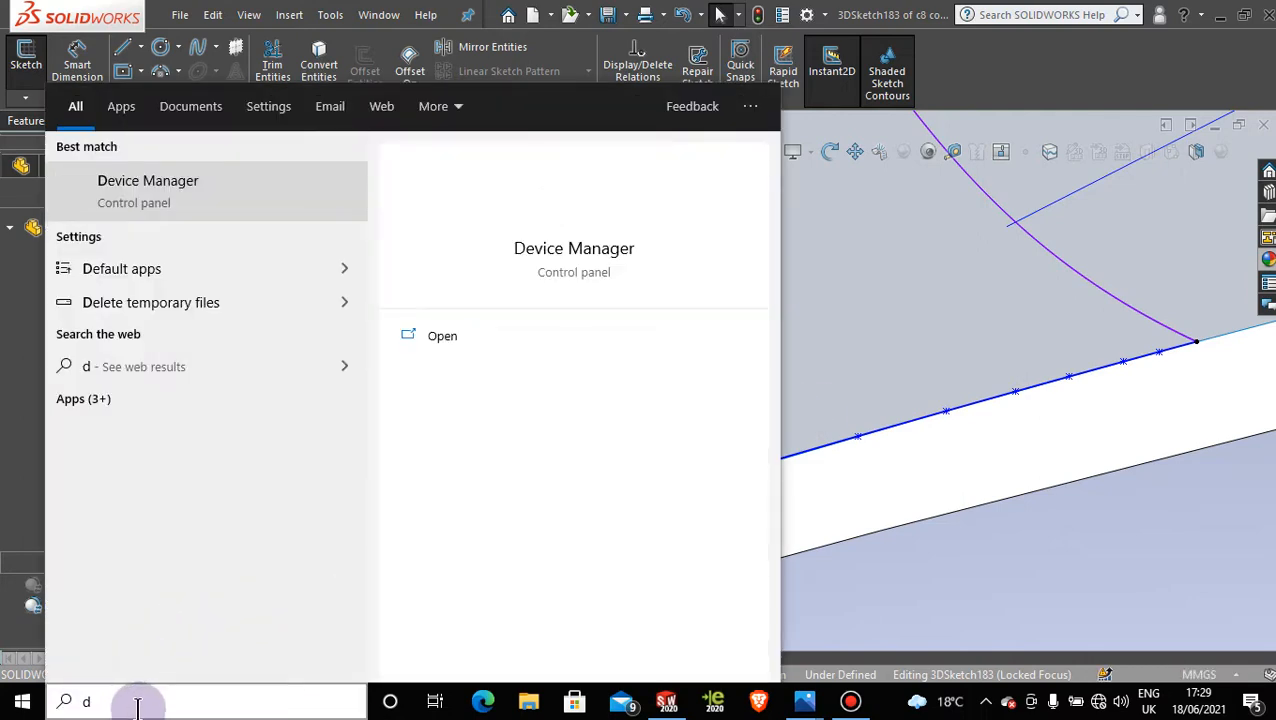
{"action": "left_click", "coordinate": [192, 198]}
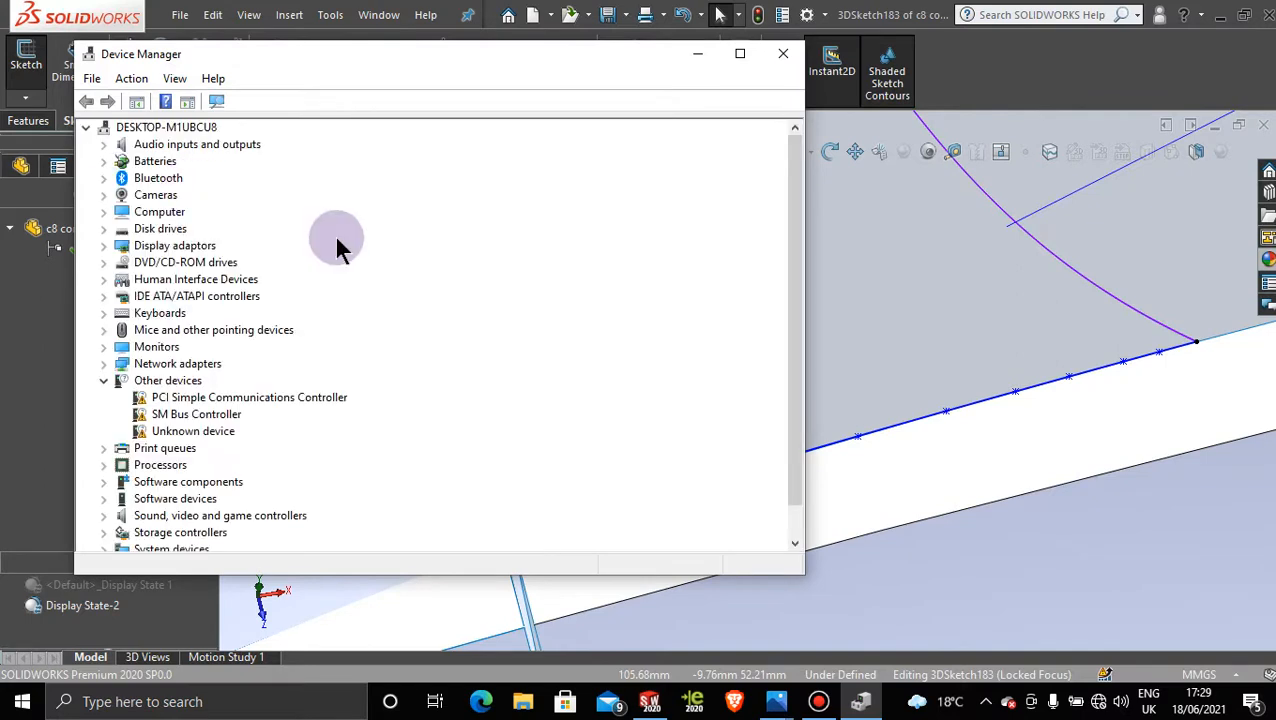
{"action": "left_click", "coordinate": [103, 245]}
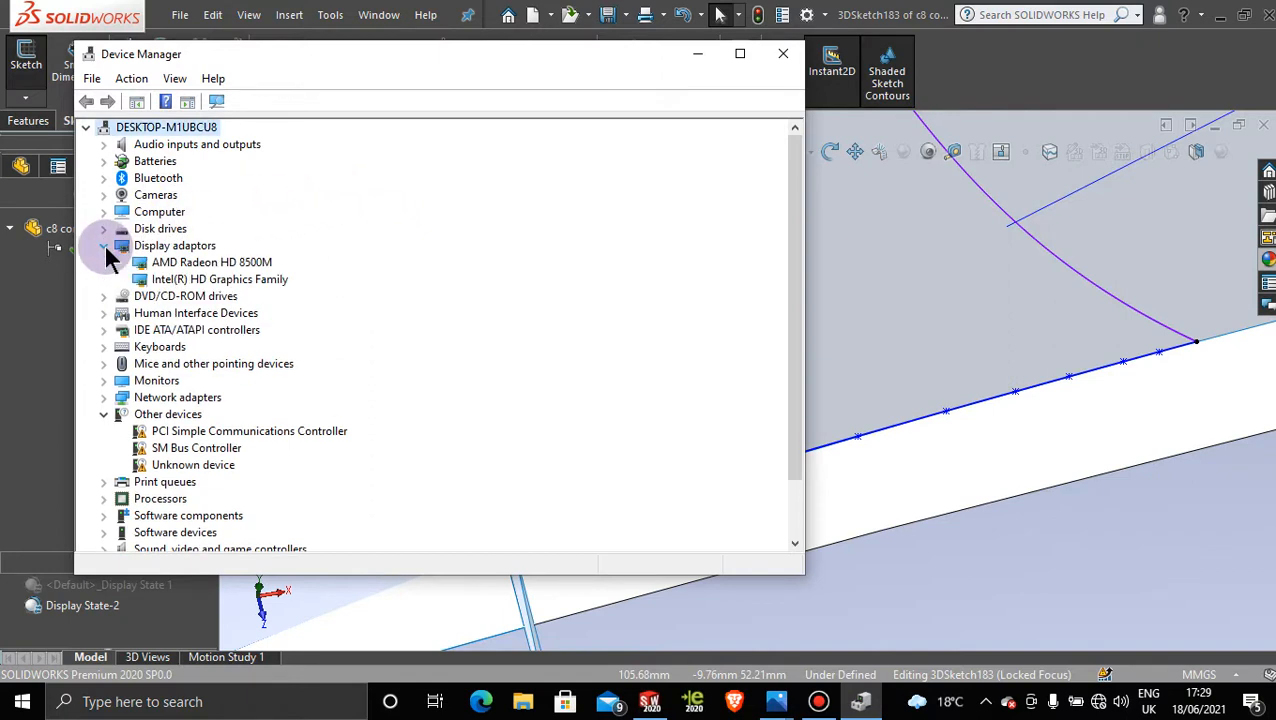
{"action": "left_click", "coordinate": [186, 265]}
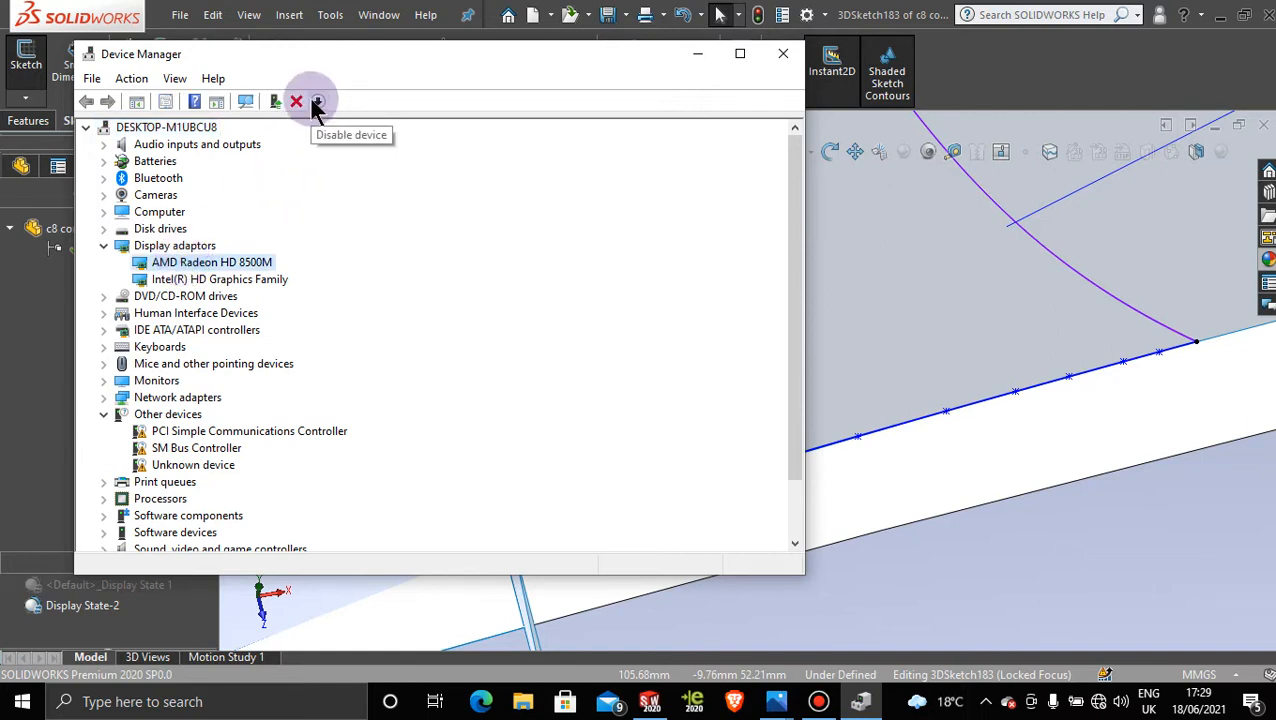
Step: Look over the device actions for the AMD Radeon HD 8500M and Intel(R) HD Graphics Family adaptors and the view options
{"action": "right_click", "coordinate": [257, 263]}
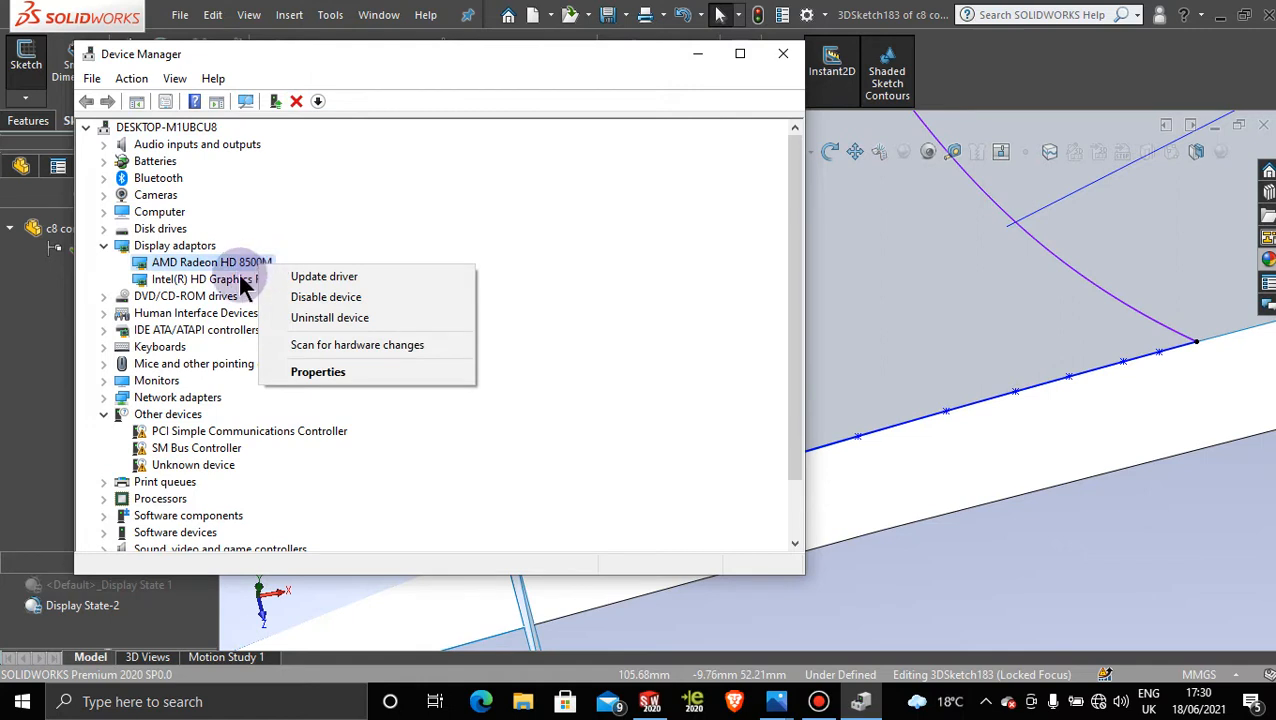
{"action": "left_click", "coordinate": [240, 281]}
{"action": "right_click", "coordinate": [240, 284]}
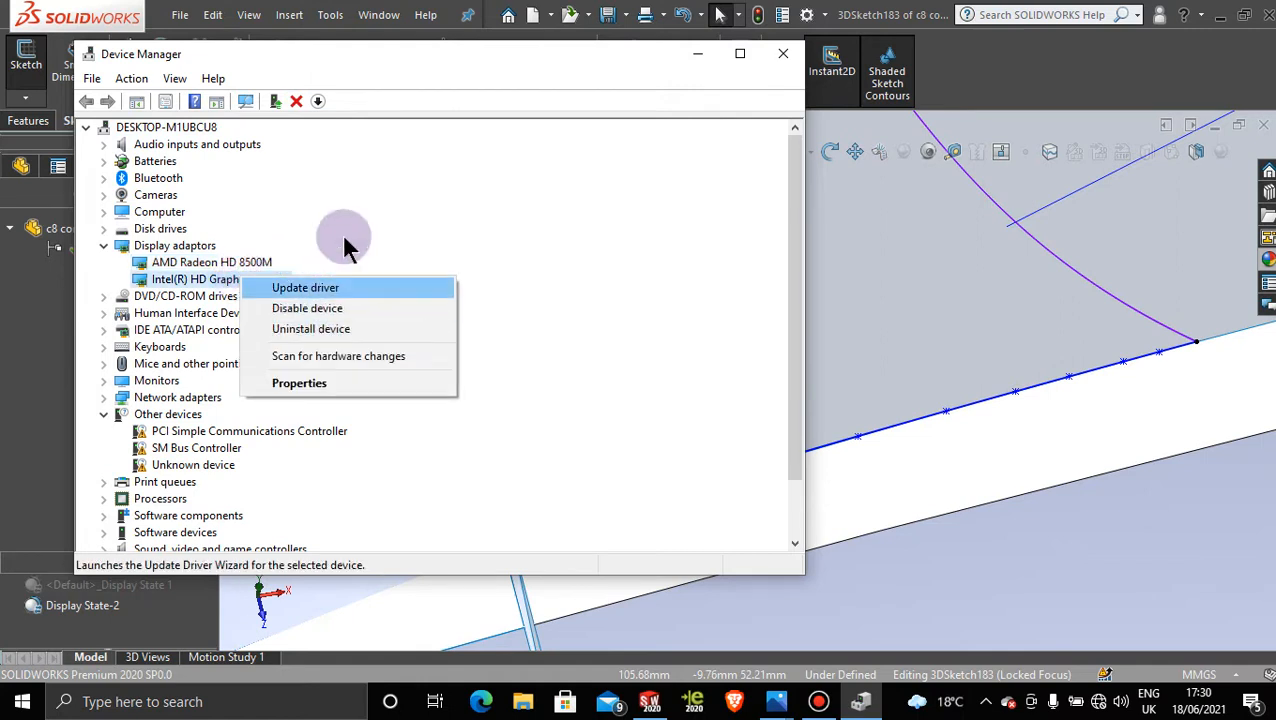
{"action": "left_click", "coordinate": [395, 172]}
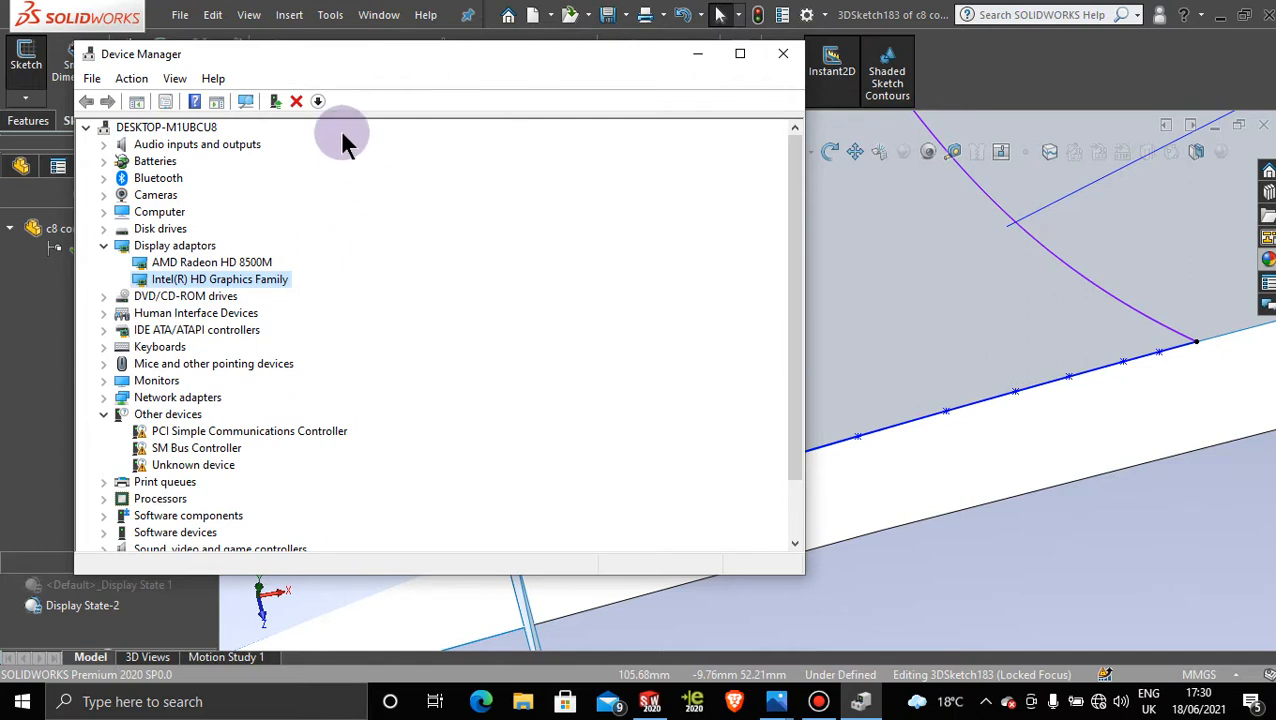
{"action": "left_click", "coordinate": [175, 79]}
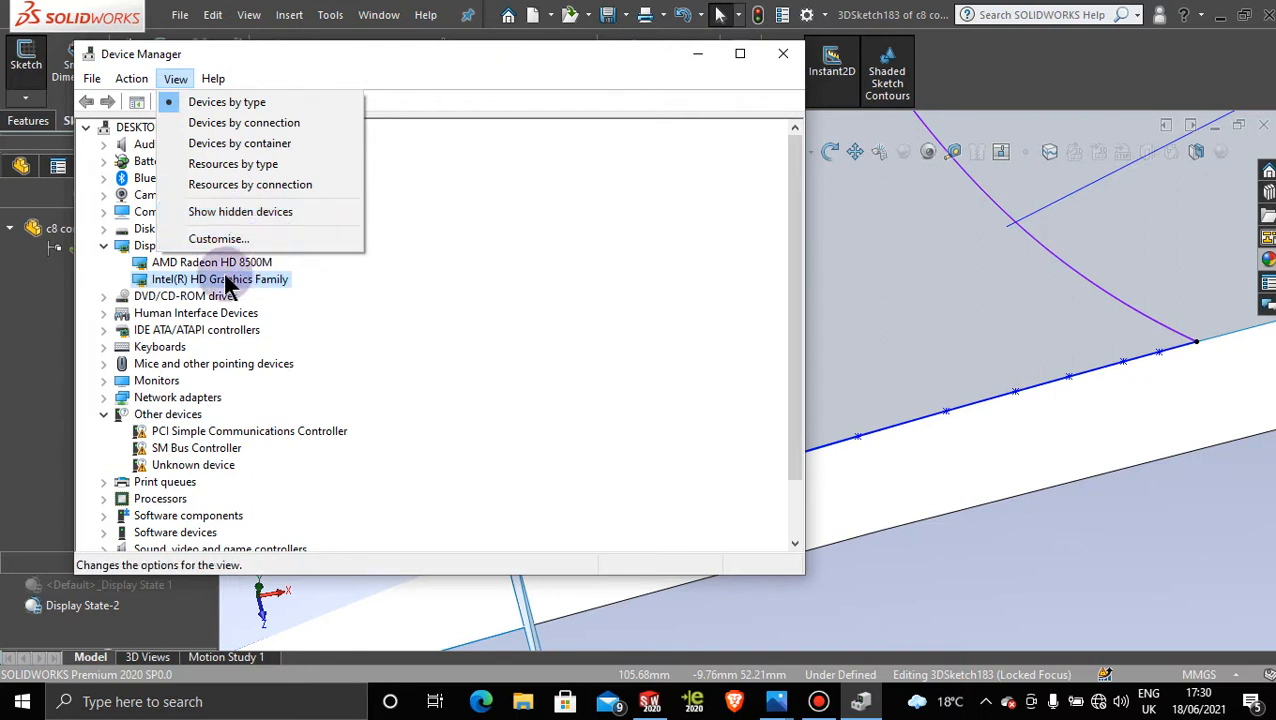
{"action": "left_click", "coordinate": [278, 279]}
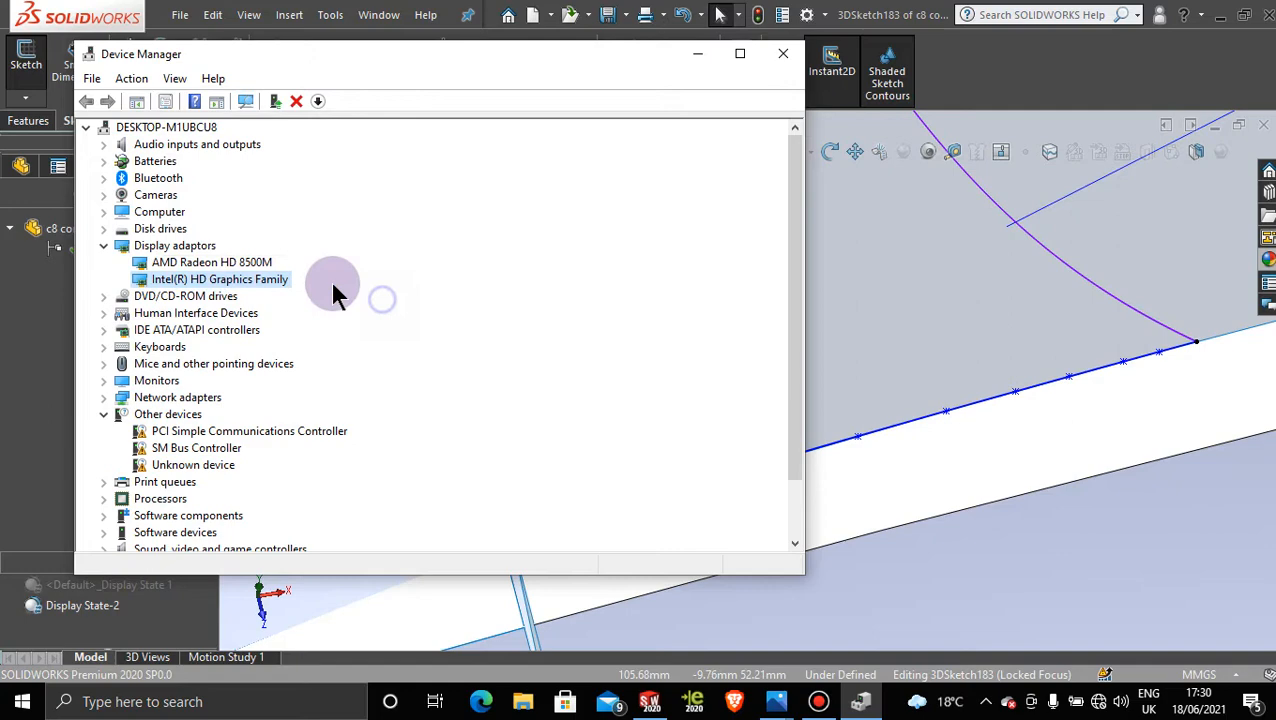
Step: Check the device actions for the Intel(R) HD Graphics Family adaptor, close the Device Manager and return to SOLIDWORKS
{"action": "right_click", "coordinate": [281, 283]}
{"action": "left_click", "coordinate": [409, 187]}
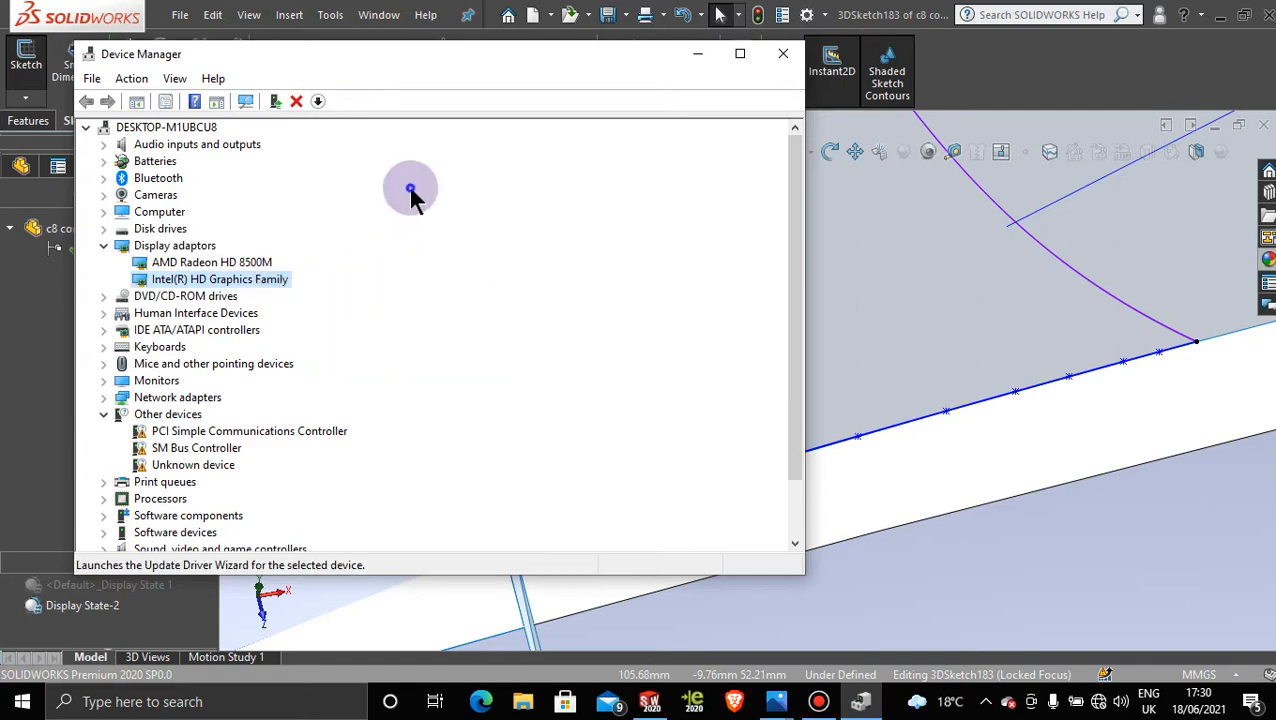
{"action": "left_click", "coordinate": [697, 58]}
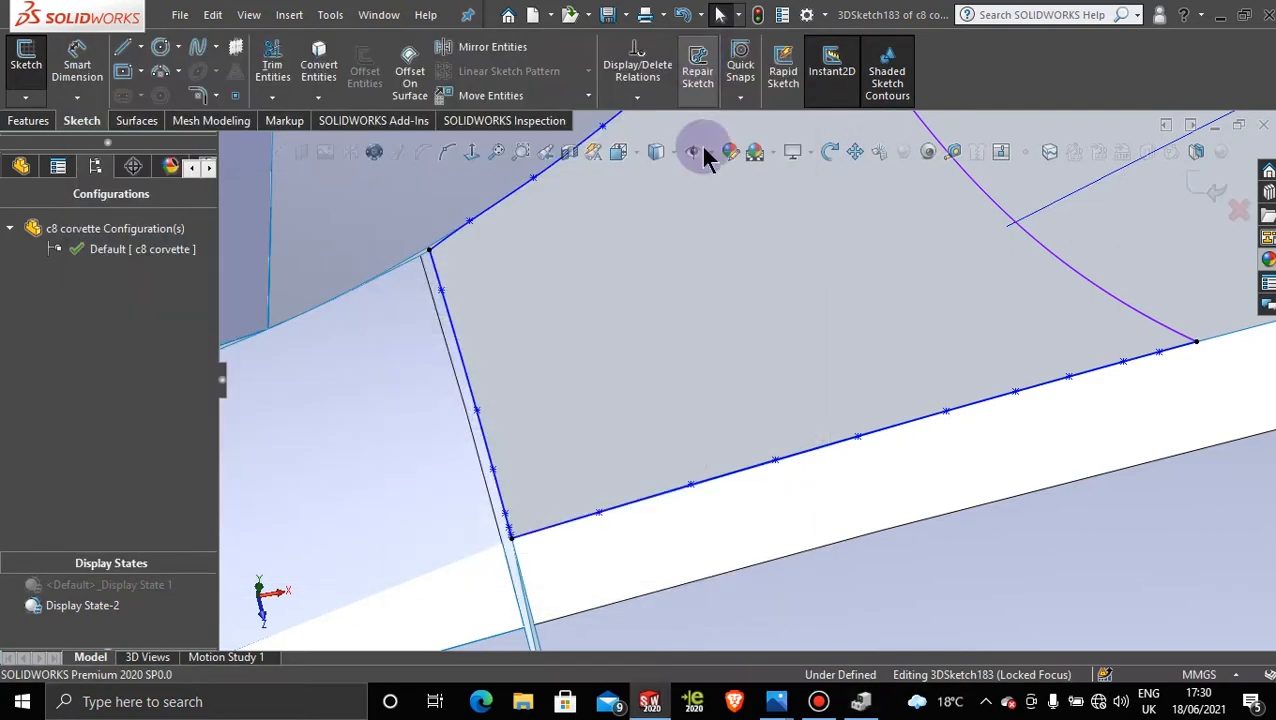
{"action": "left_click", "coordinate": [870, 702]}
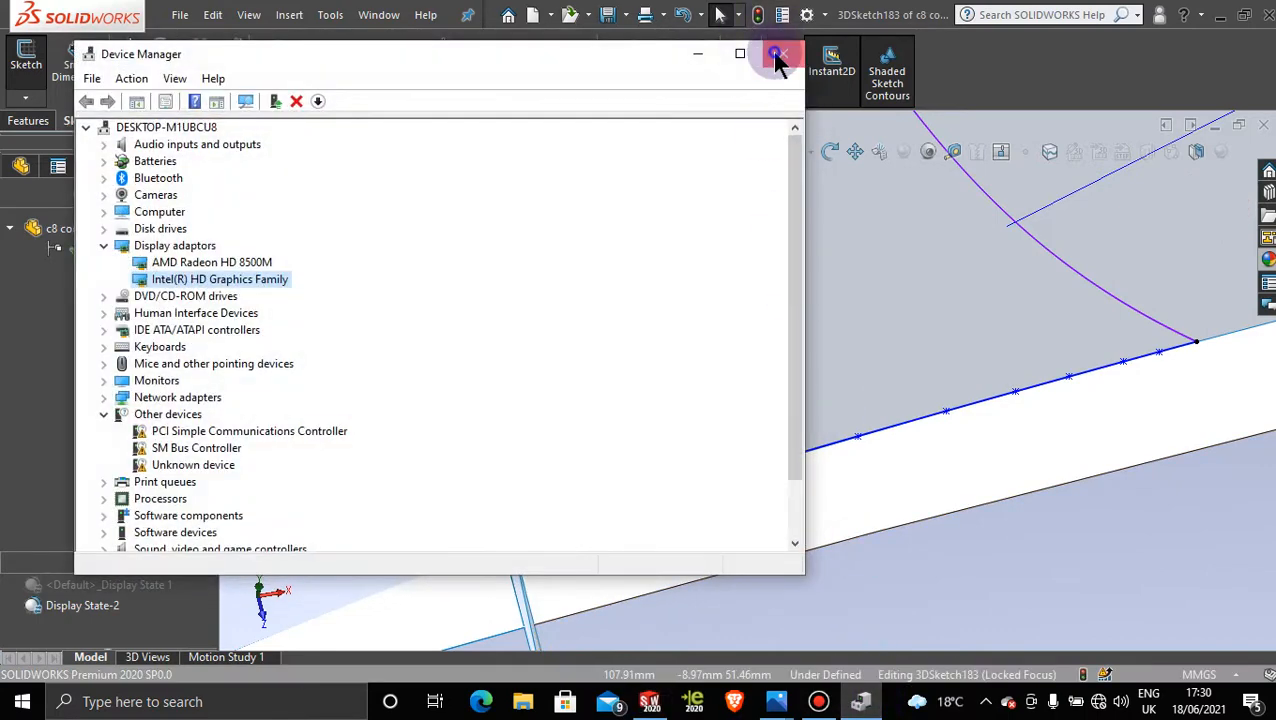
{"action": "left_click", "coordinate": [778, 56]}
Step: Exit the 3D sketch and create a Filled Surface behind the side window, bounded by 3DSketch183 and 3DSketch182 with Contact edges
{"action": "scroll", "coordinate": [848, 299], "scroll_direction": "up", "scroll_amount": 4}
{"action": "scroll", "coordinate": [797, 300], "scroll_direction": "down", "scroll_amount": 3}
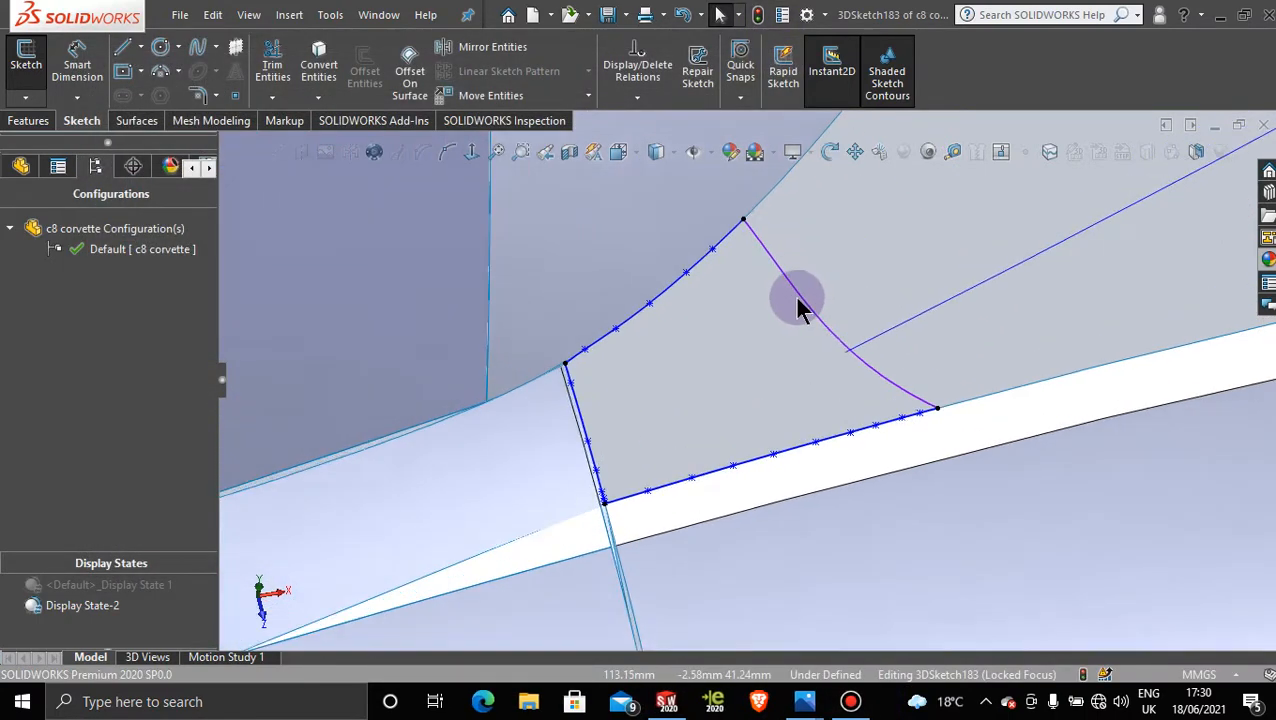
{"action": "scroll", "coordinate": [795, 297], "scroll_direction": "down", "scroll_amount": 1}
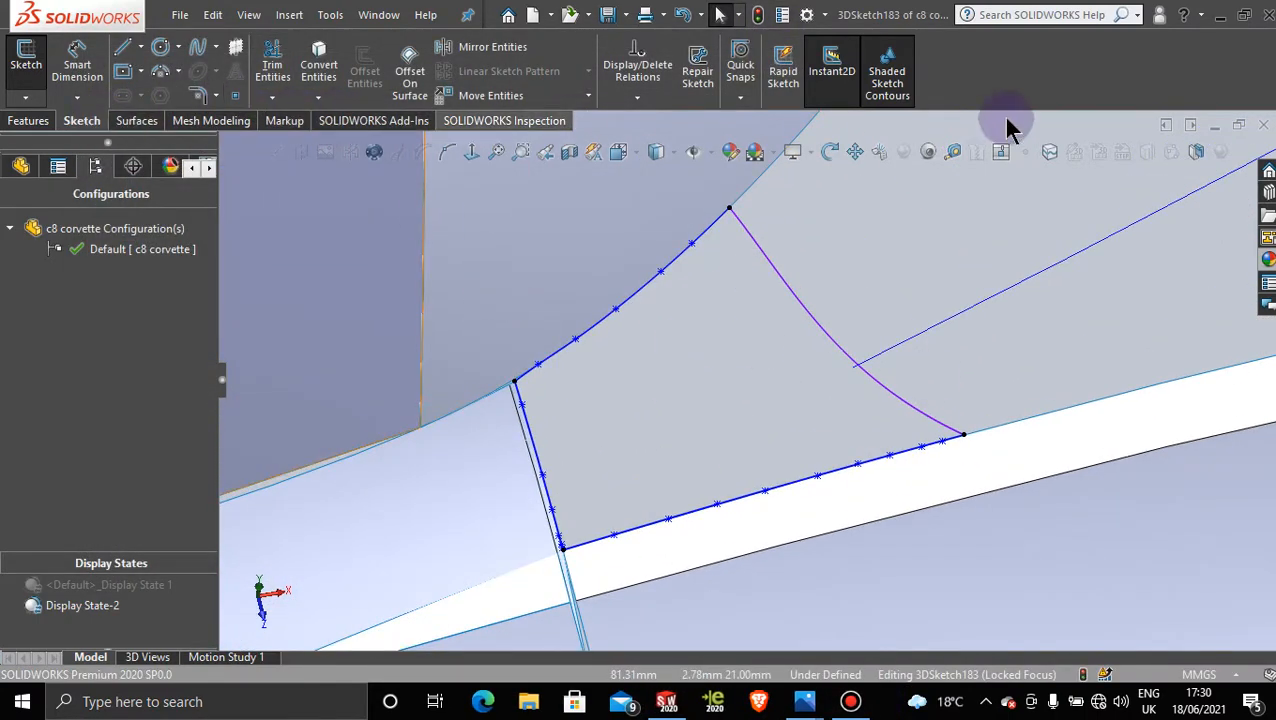
{"action": "left_click", "coordinate": [137, 120]}
{"action": "scroll", "coordinate": [745, 374], "scroll_direction": "up", "scroll_amount": 1}
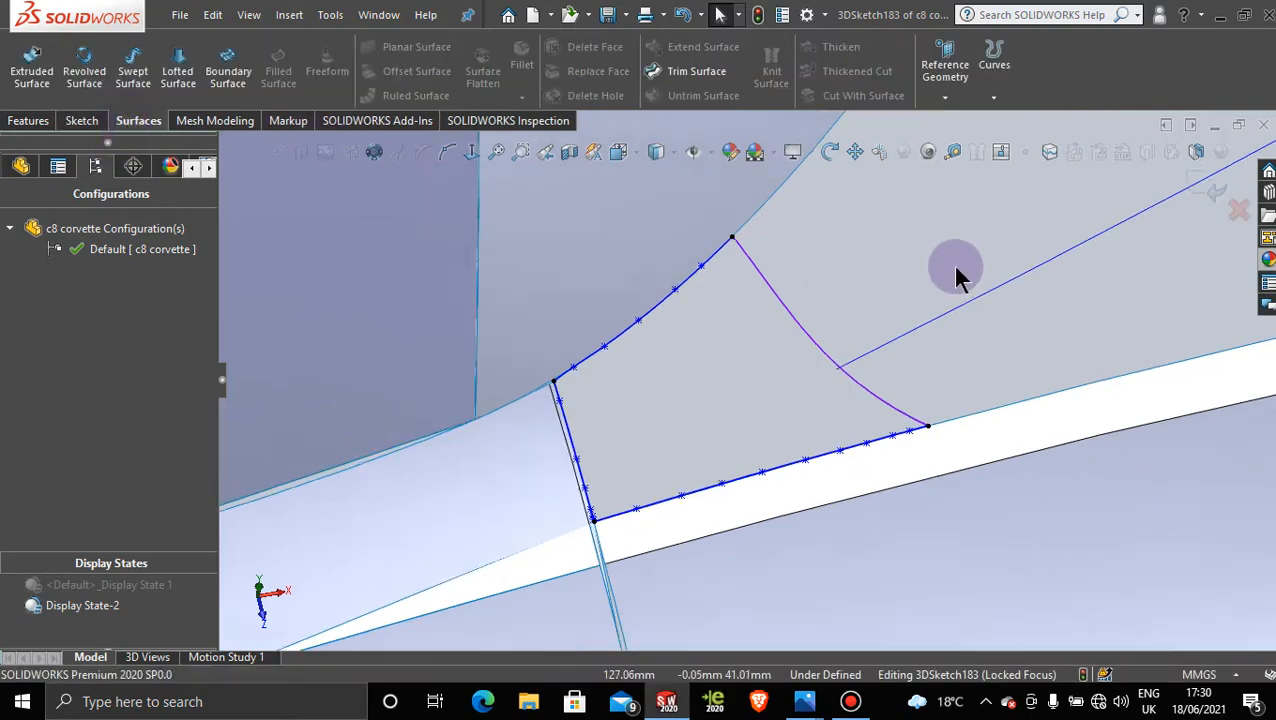
{"action": "left_click", "coordinate": [1214, 188]}
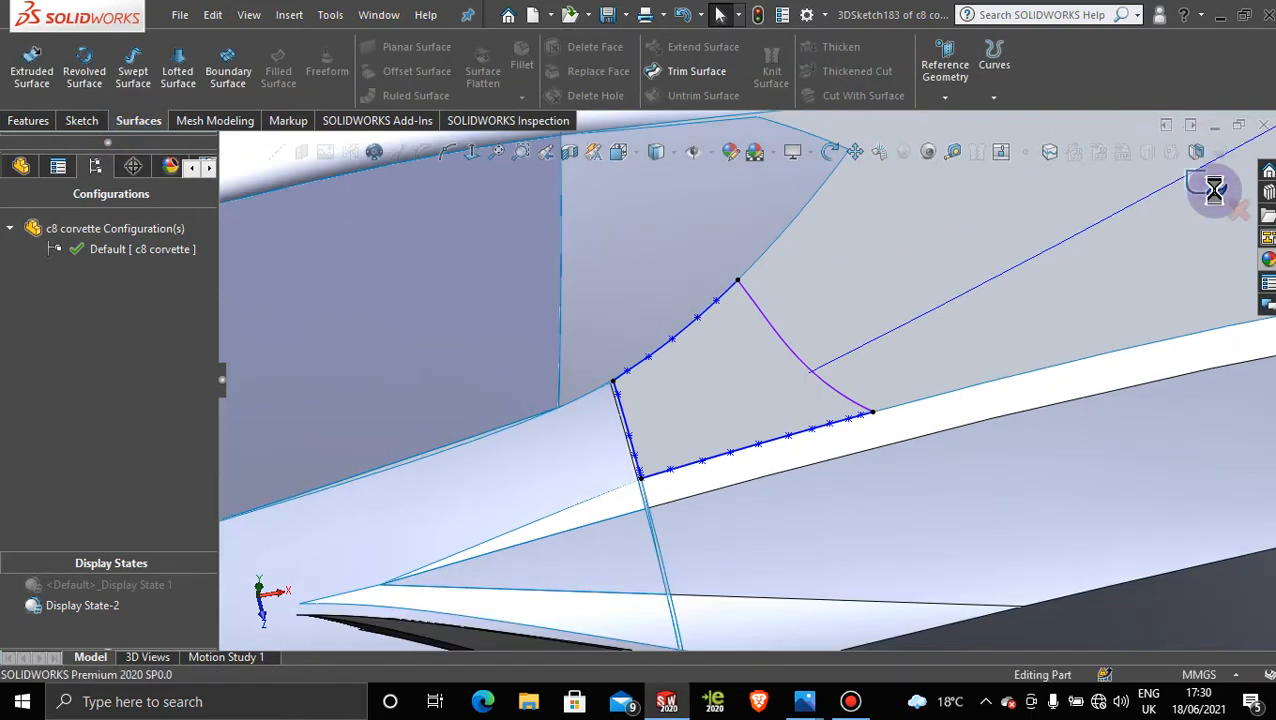
{"action": "left_click", "coordinate": [268, 76]}
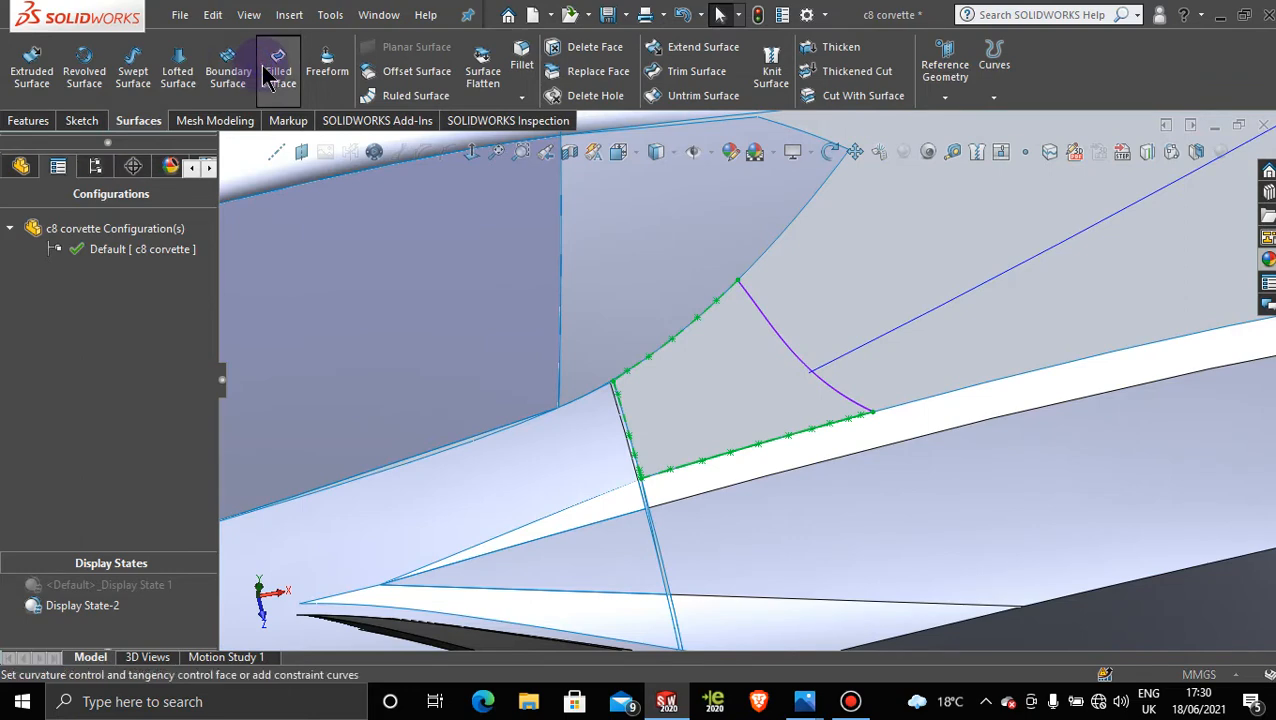
{"action": "left_click", "coordinate": [764, 318]}
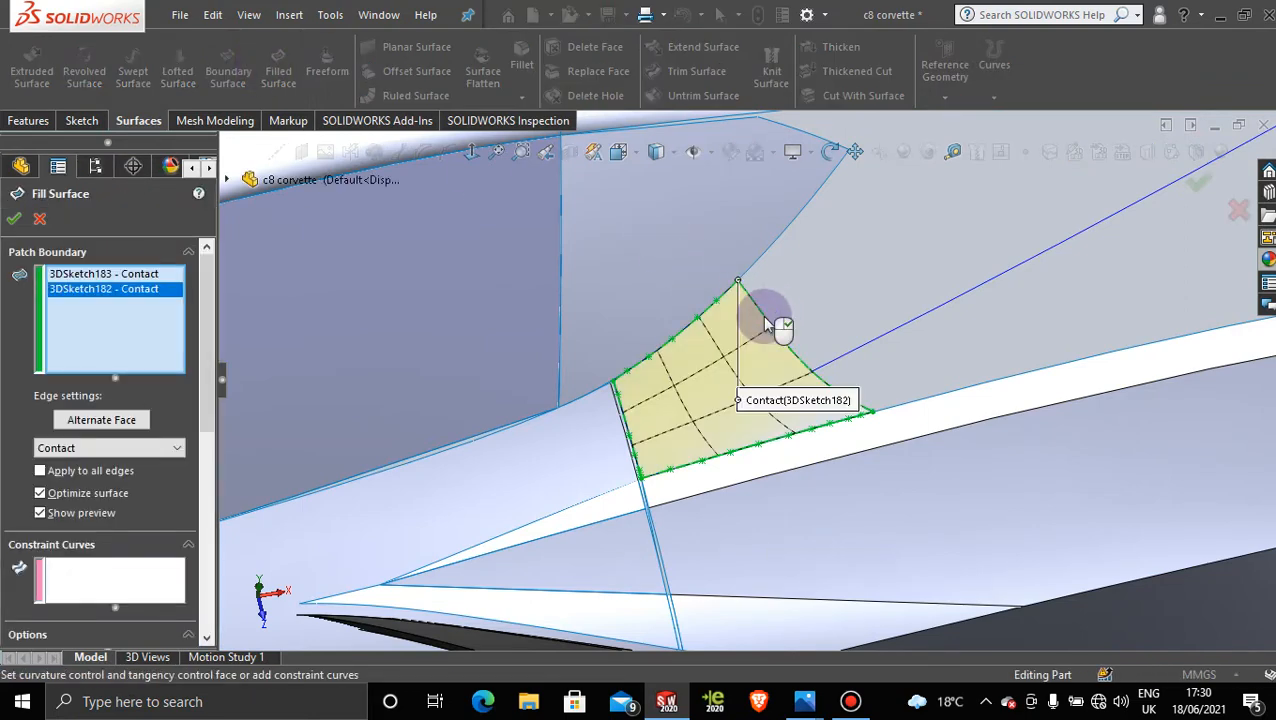
{"action": "left_click", "coordinate": [14, 220]}
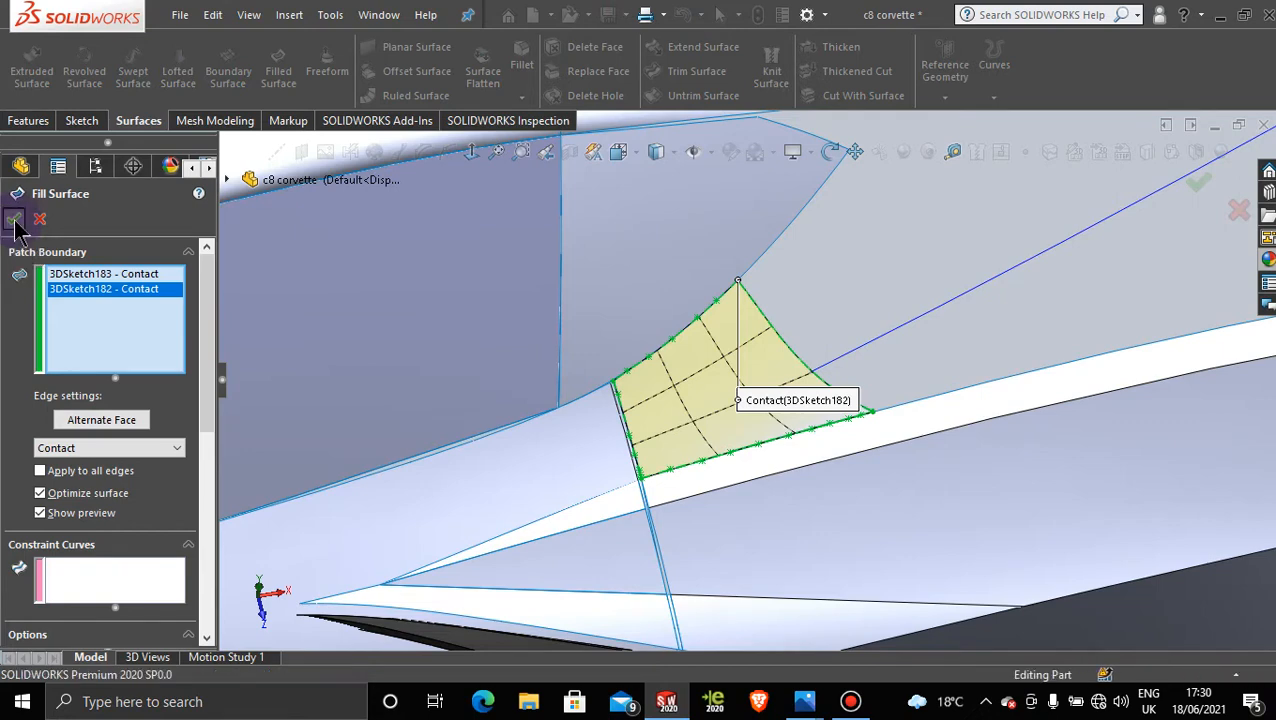
Step: Examine the new filled patch and its transitions to the side window, door and rear fender from several angles
{"action": "scroll", "coordinate": [908, 342], "scroll_direction": "up", "scroll_amount": 6}
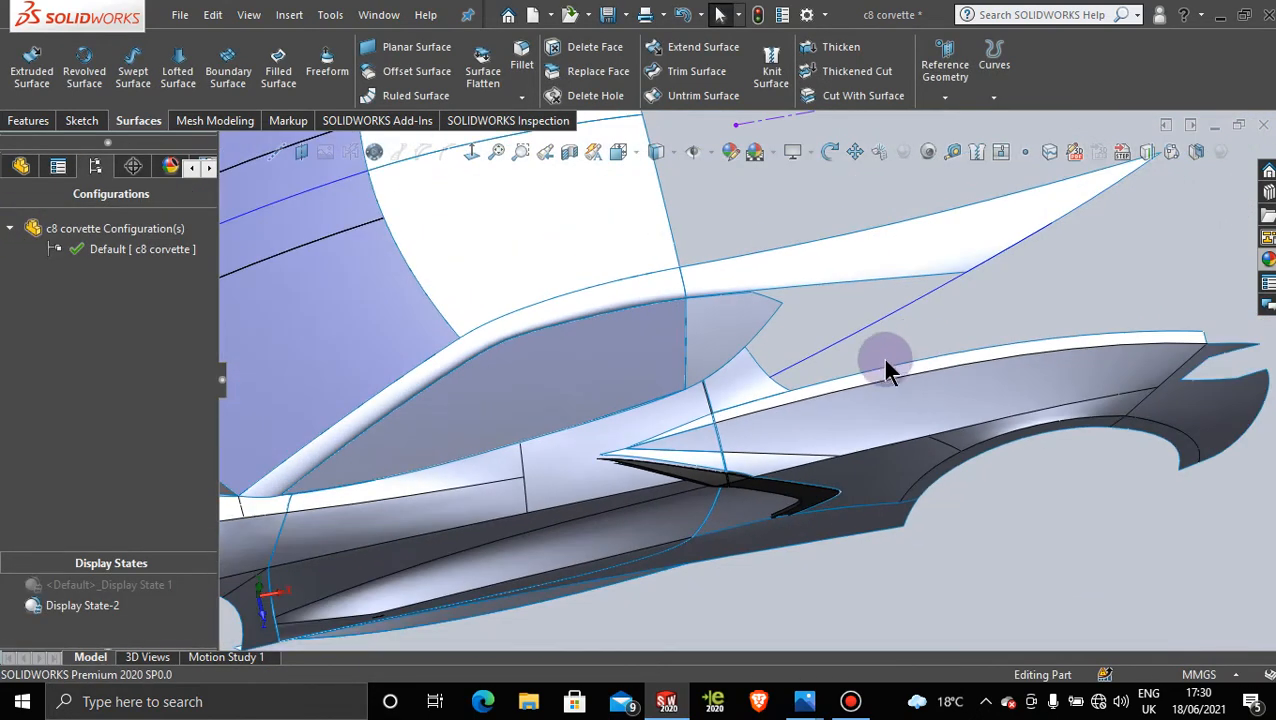
{"action": "middle_click_drag", "start_coordinate": [882, 359], "coordinate": [857, 367]}
{"action": "scroll", "coordinate": [789, 404], "scroll_direction": "down", "scroll_amount": 5}
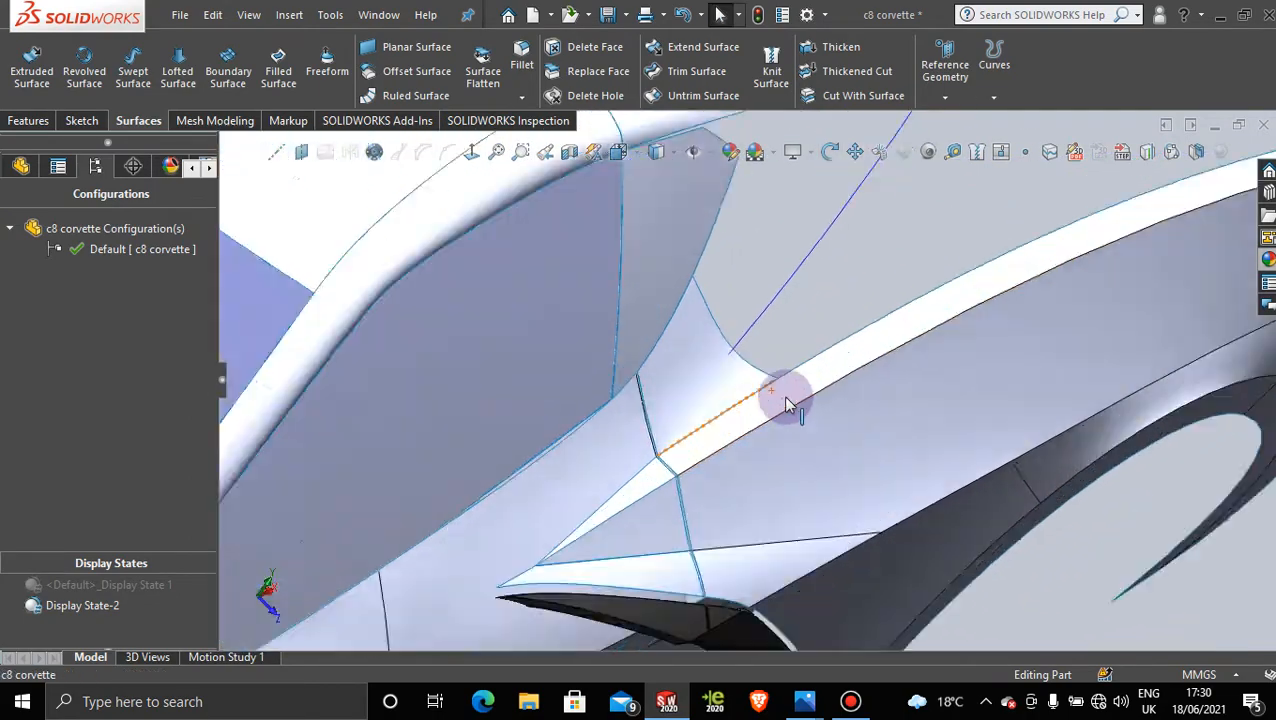
{"action": "middle_click_drag", "start_coordinate": [712, 416], "coordinate": [746, 296]}
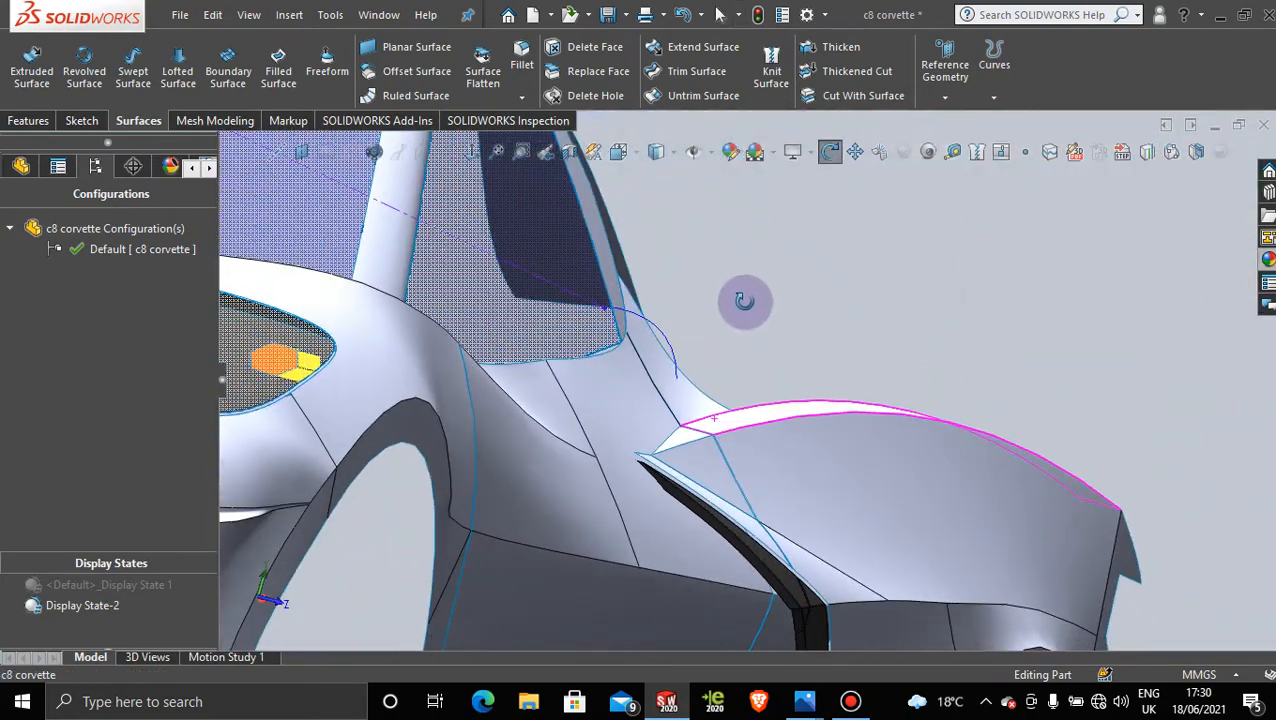
{"action": "scroll", "coordinate": [666, 373], "scroll_direction": "down", "scroll_amount": 3}
{"action": "scroll", "coordinate": [948, 343], "scroll_direction": "up", "scroll_amount": 5}
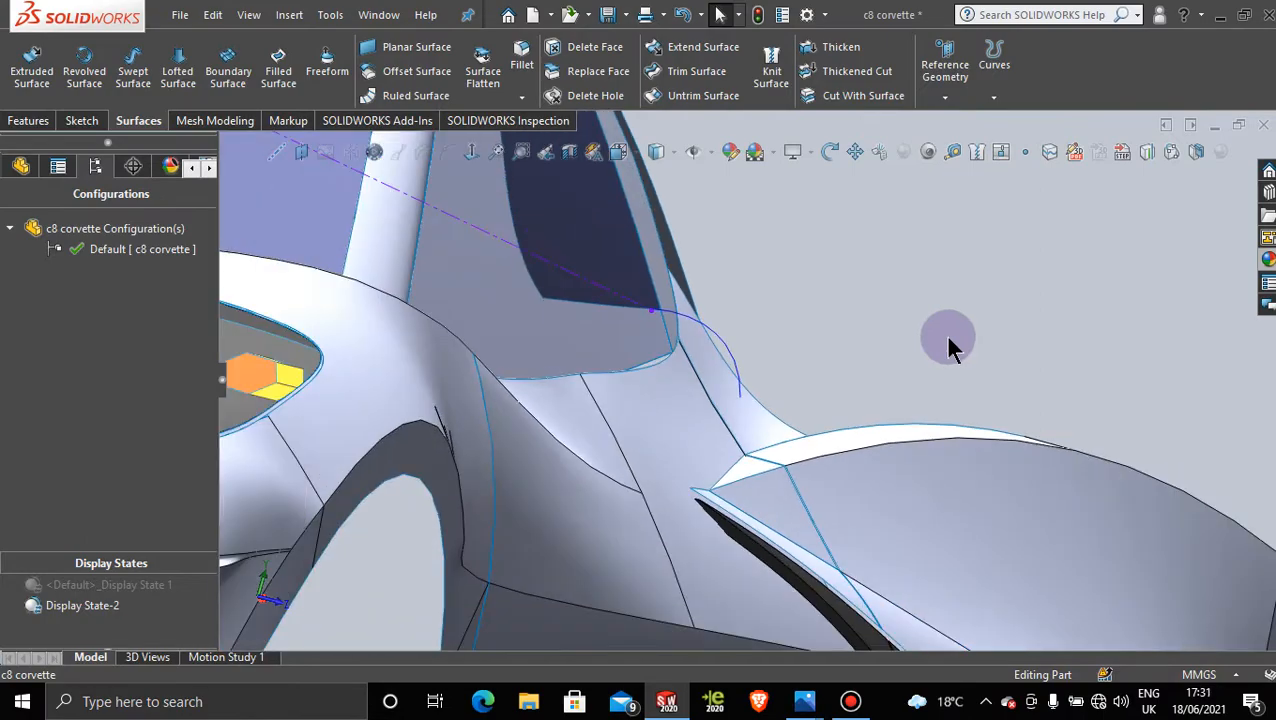
{"action": "middle_click_drag", "start_coordinate": [789, 328], "coordinate": [746, 402]}
{"action": "scroll", "coordinate": [846, 308], "scroll_direction": "down", "scroll_amount": 4}
{"action": "scroll", "coordinate": [1102, 339], "scroll_direction": "up", "scroll_amount": 4}
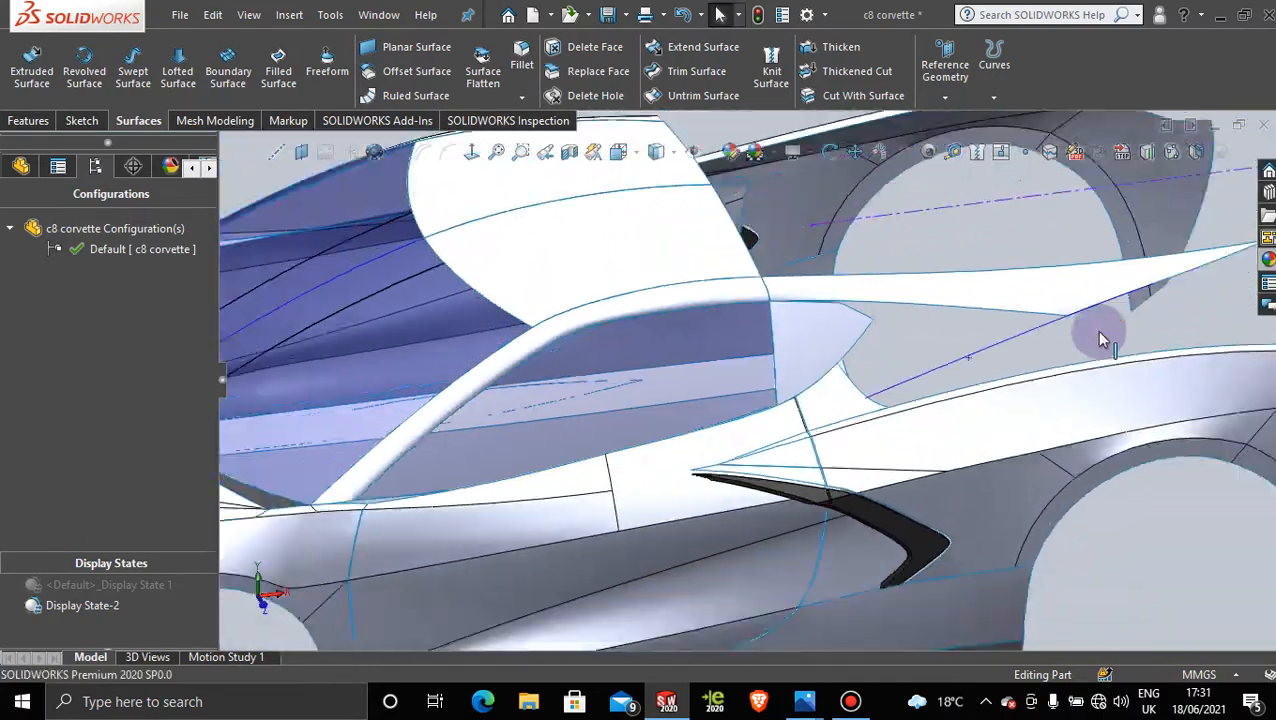
{"action": "middle_click_drag", "start_coordinate": [938, 318], "coordinate": [994, 386]}
{"action": "scroll", "coordinate": [1013, 281], "scroll_direction": "up", "scroll_amount": 5}
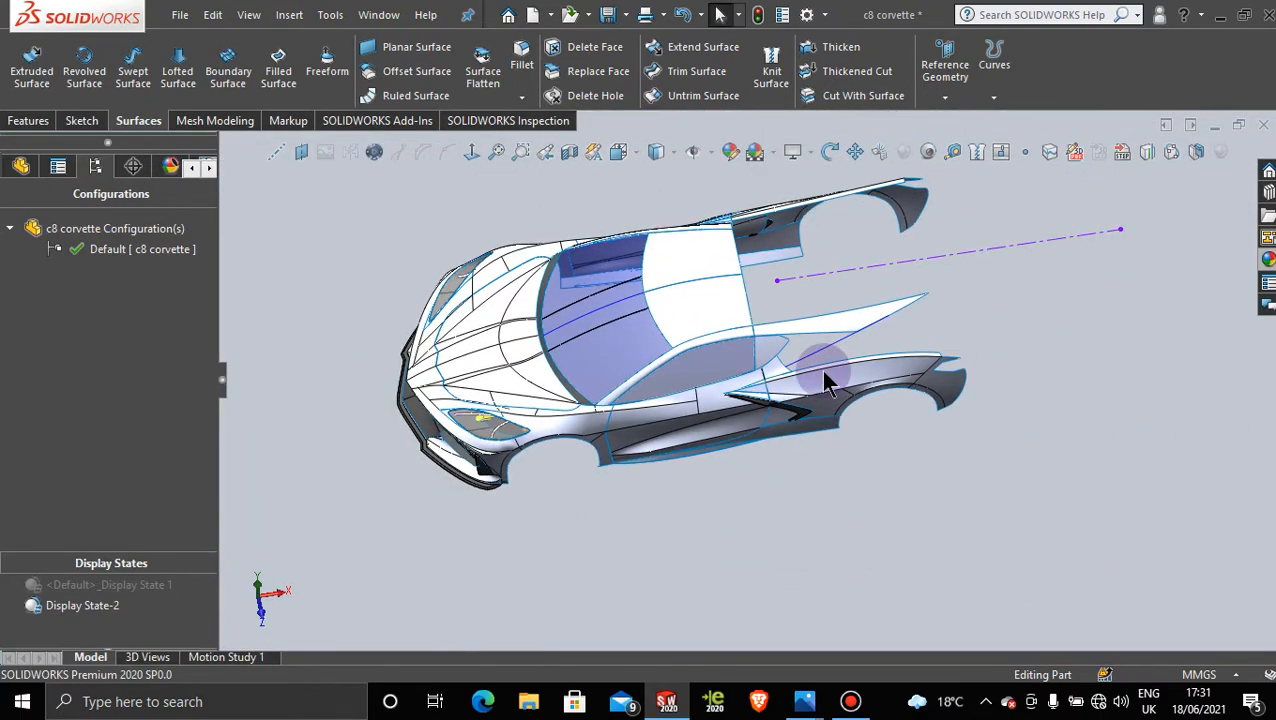
Step: In a new 3D sketch, draw a two-point spline in the top view from the roof rail panel's lower corner straight across to the rear fender's upper edge
{"action": "key", "text": "space"}
{"action": "left_click", "coordinate": [538, 345]}
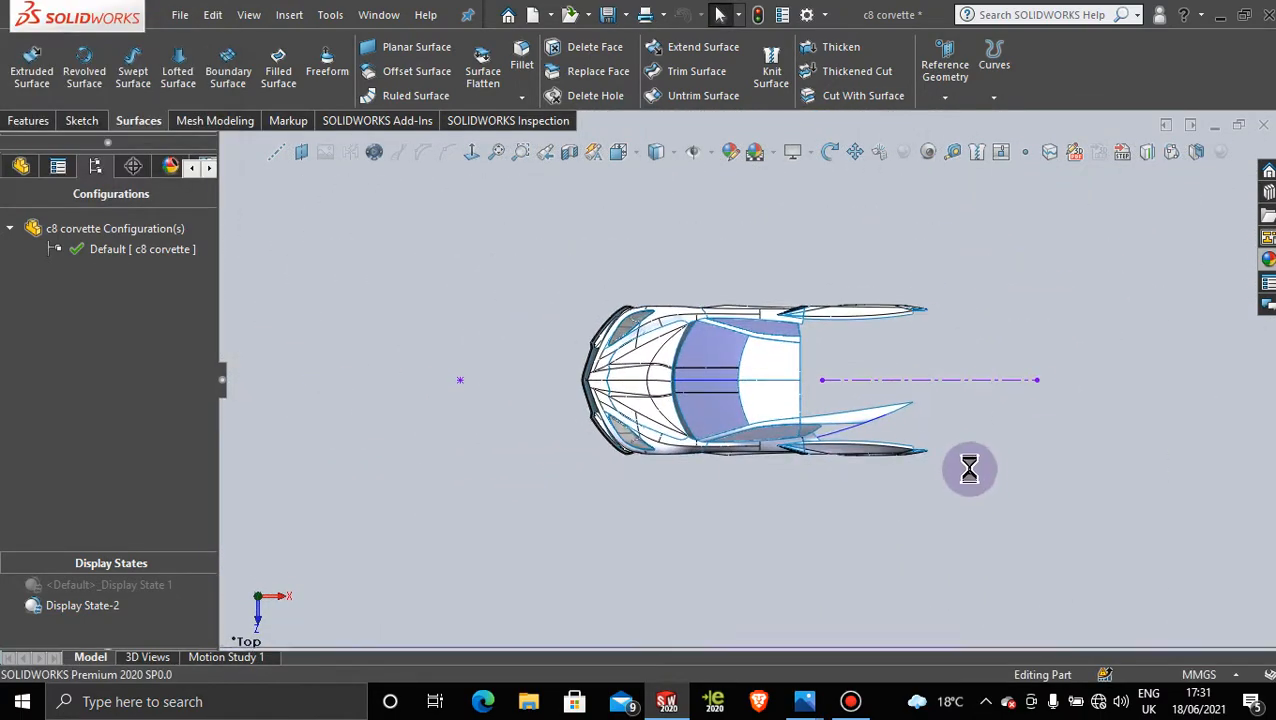
{"action": "scroll", "coordinate": [854, 427], "scroll_direction": "down", "scroll_amount": 6}
{"action": "scroll", "coordinate": [837, 425], "scroll_direction": "down", "scroll_amount": 2}
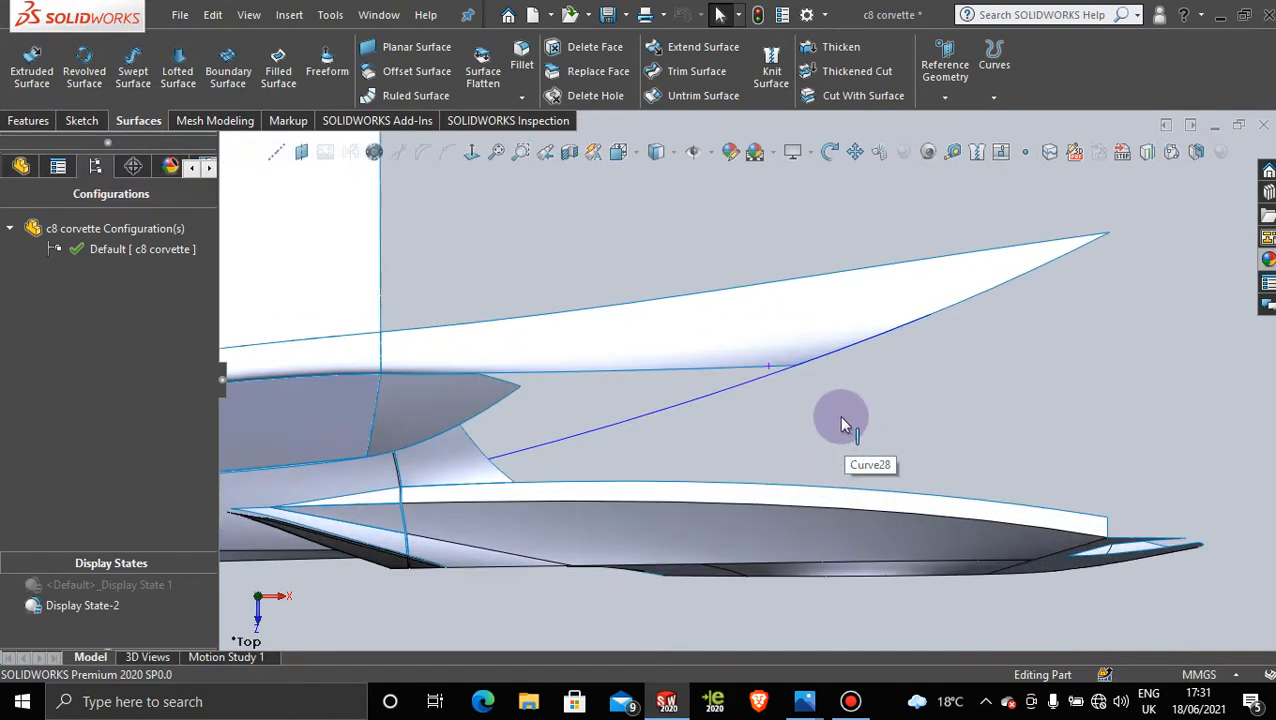
{"action": "left_click", "coordinate": [717, 401]}
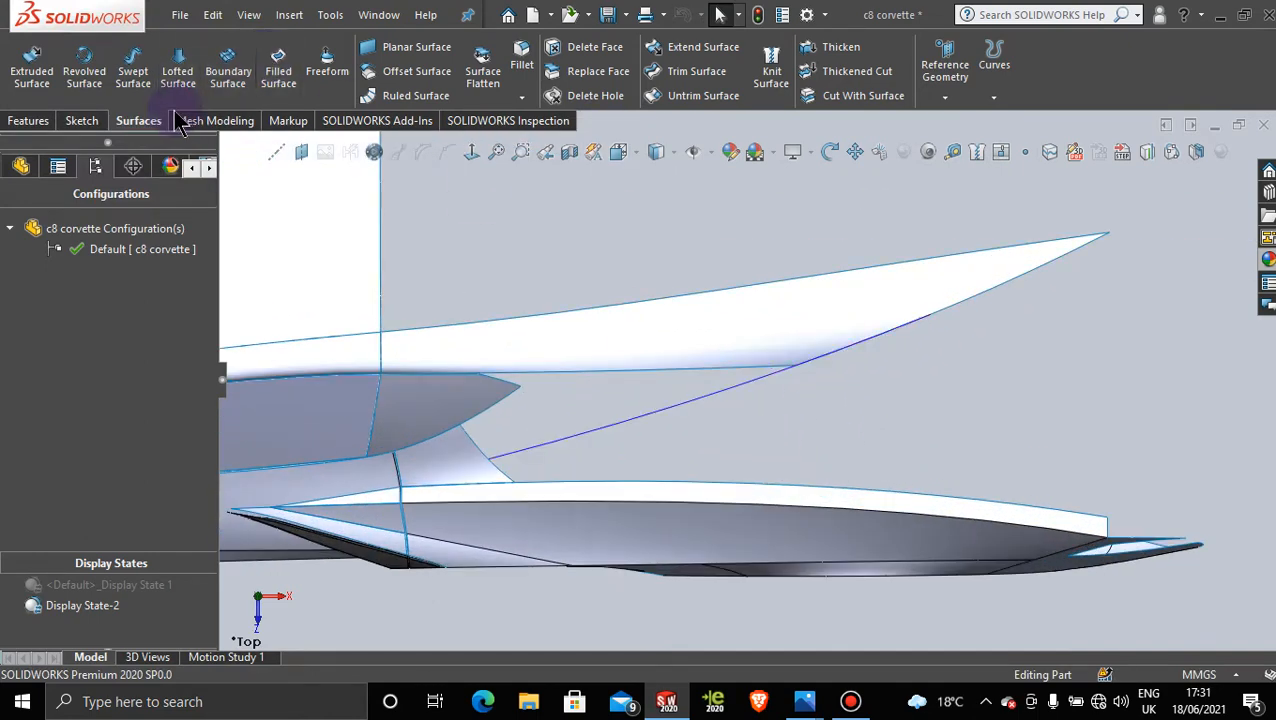
{"action": "left_click", "coordinate": [98, 120]}
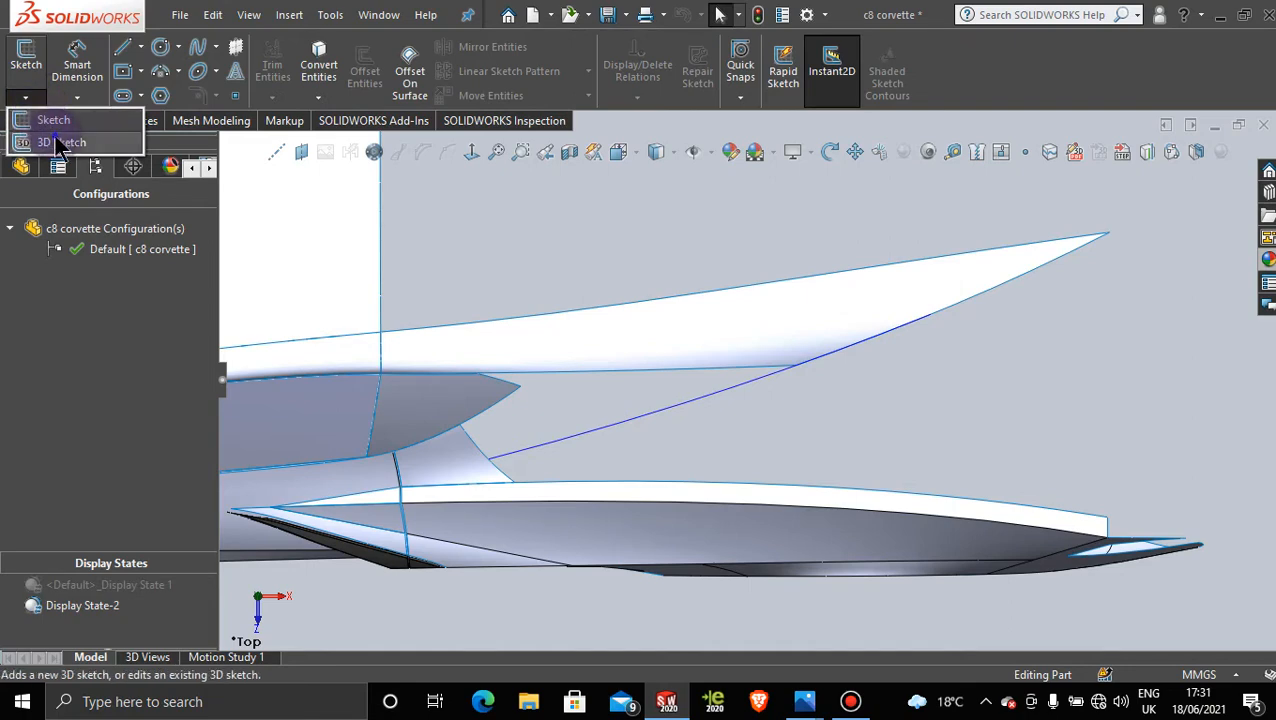
{"action": "left_click", "coordinate": [48, 141]}
{"action": "left_click", "coordinate": [197, 47]}
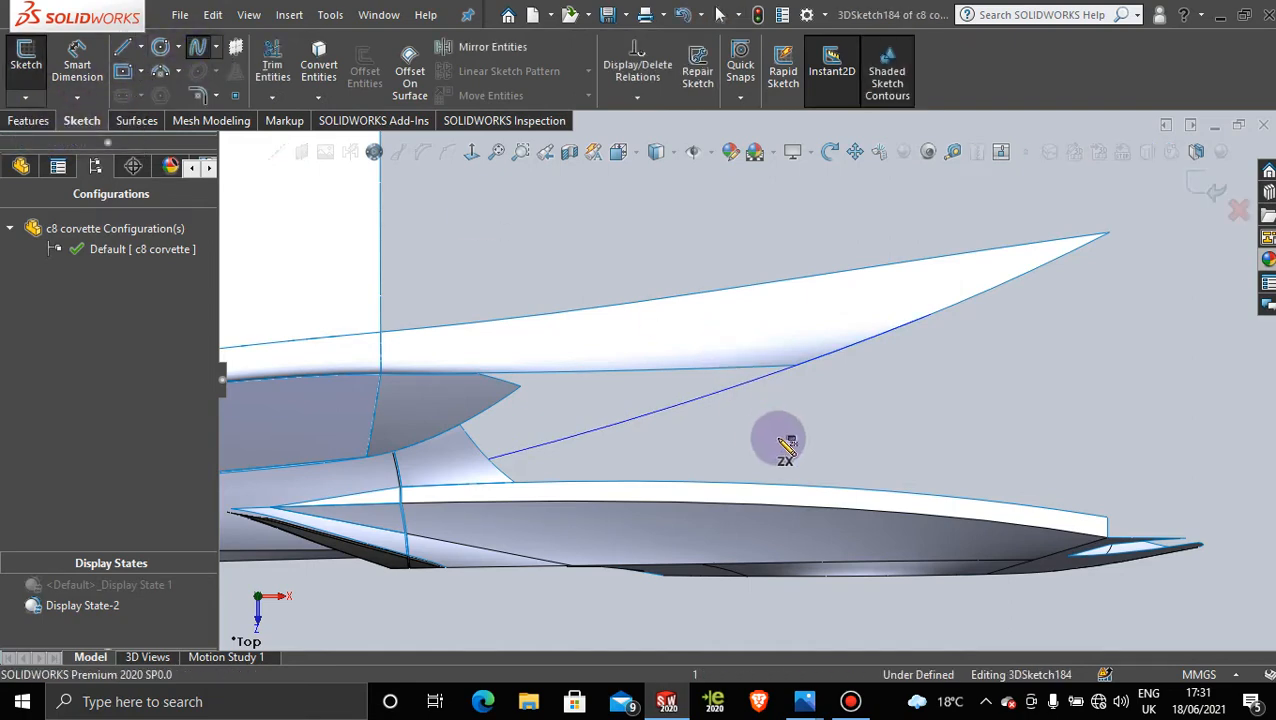
{"action": "left_click", "coordinate": [796, 366]}
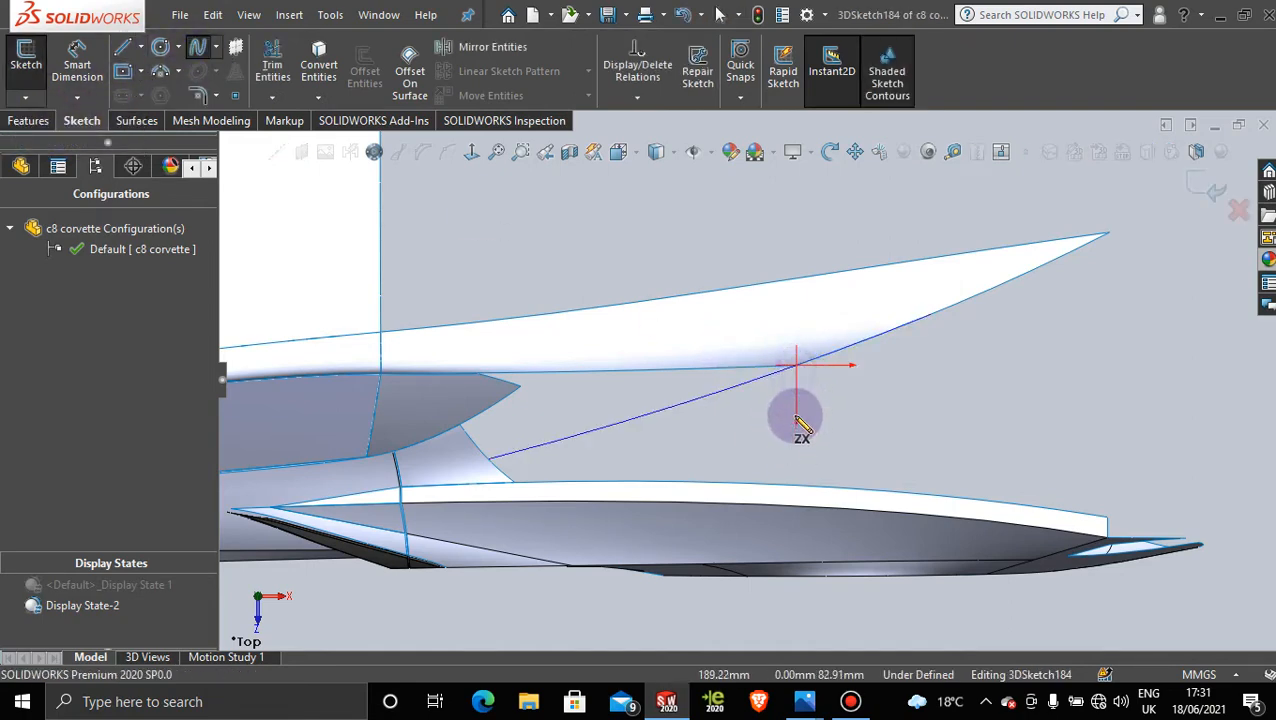
{"action": "left_click", "coordinate": [798, 487]}
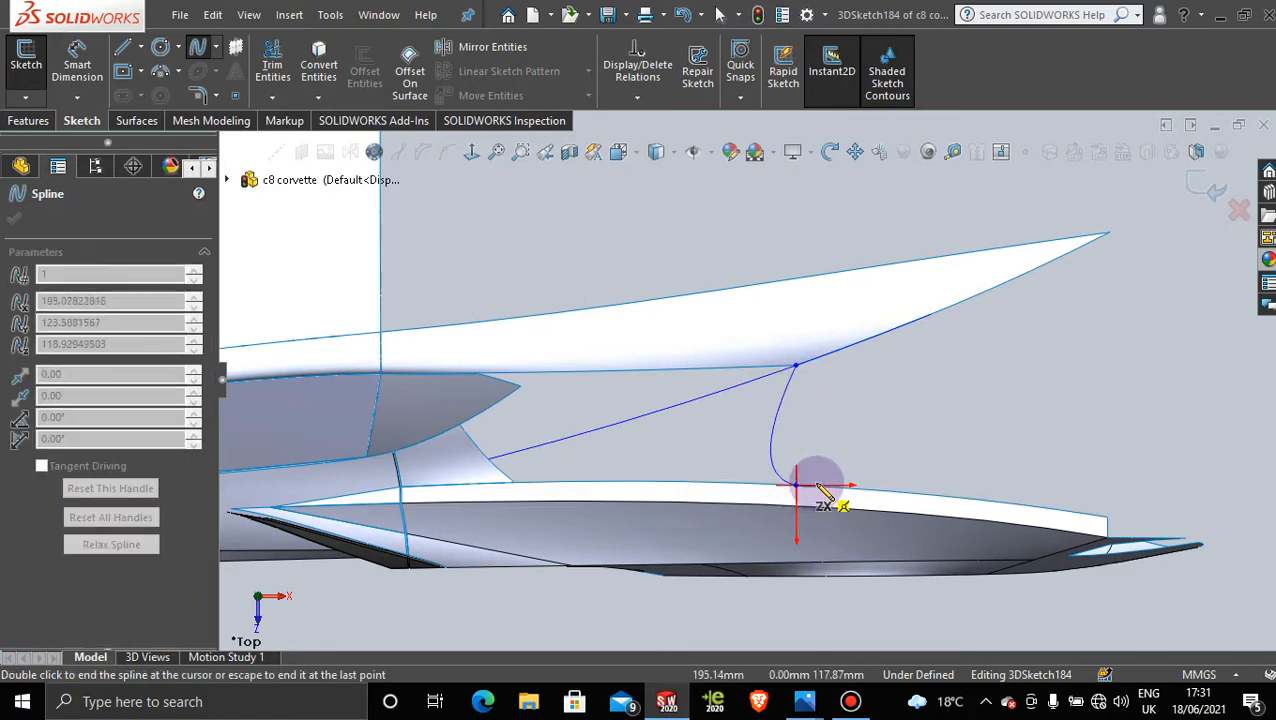
{"action": "key", "text": "Escape"}
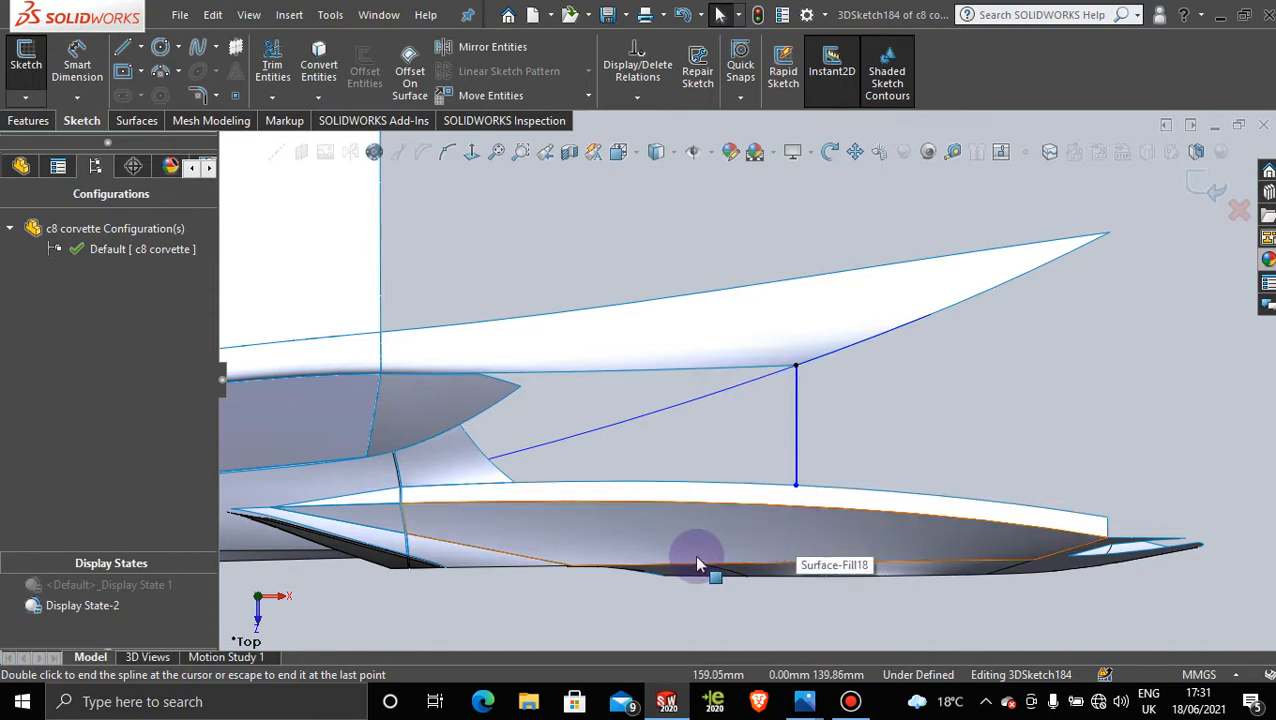
{"action": "mouse_move", "coordinate": [716, 546]}
{"action": "middle_mouse_down"}
{"action": "mouse_move", "coordinate": [714, 476]}
{"action": "mouse_move", "coordinate": [746, 322]}
{"action": "mouse_move", "coordinate": [789, 353]}
{"action": "mouse_move", "coordinate": [740, 376]}
{"action": "mouse_move", "coordinate": [752, 399]}
{"action": "mouse_move", "coordinate": [735, 441]}
{"action": "mouse_move", "coordinate": [698, 441]}
{"action": "mouse_move", "coordinate": [740, 450]}
{"action": "middle_mouse_up"}
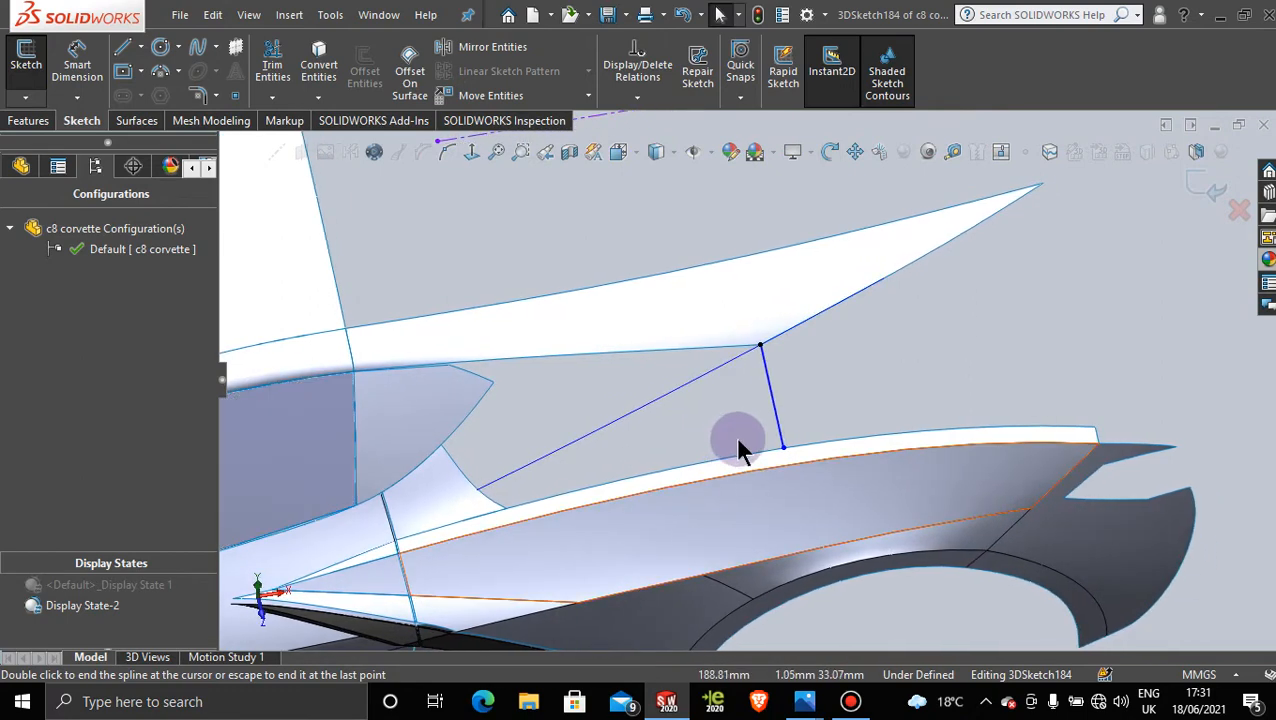
{"action": "left_click", "coordinate": [850, 700]}
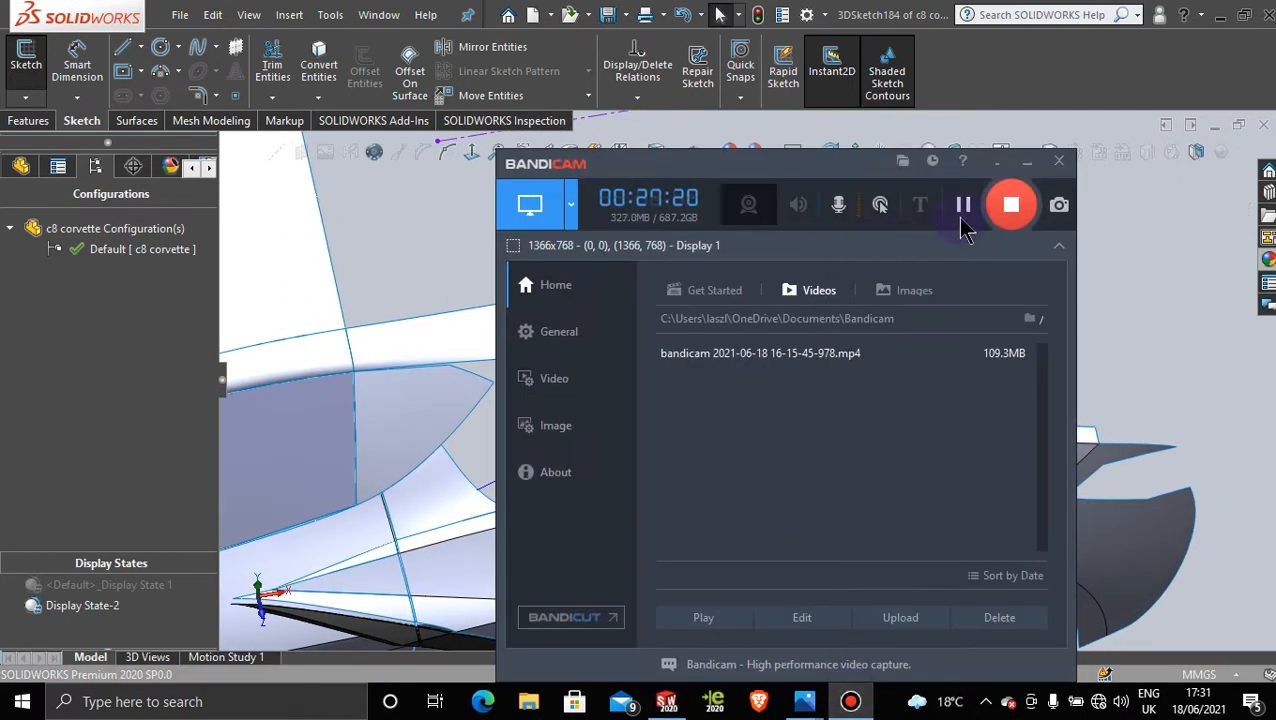
{"action": "left_click_drag", "start_coordinate": [971, 226], "coordinate": [1003, 218]}
{"action": "left_click", "coordinate": [1059, 163]}
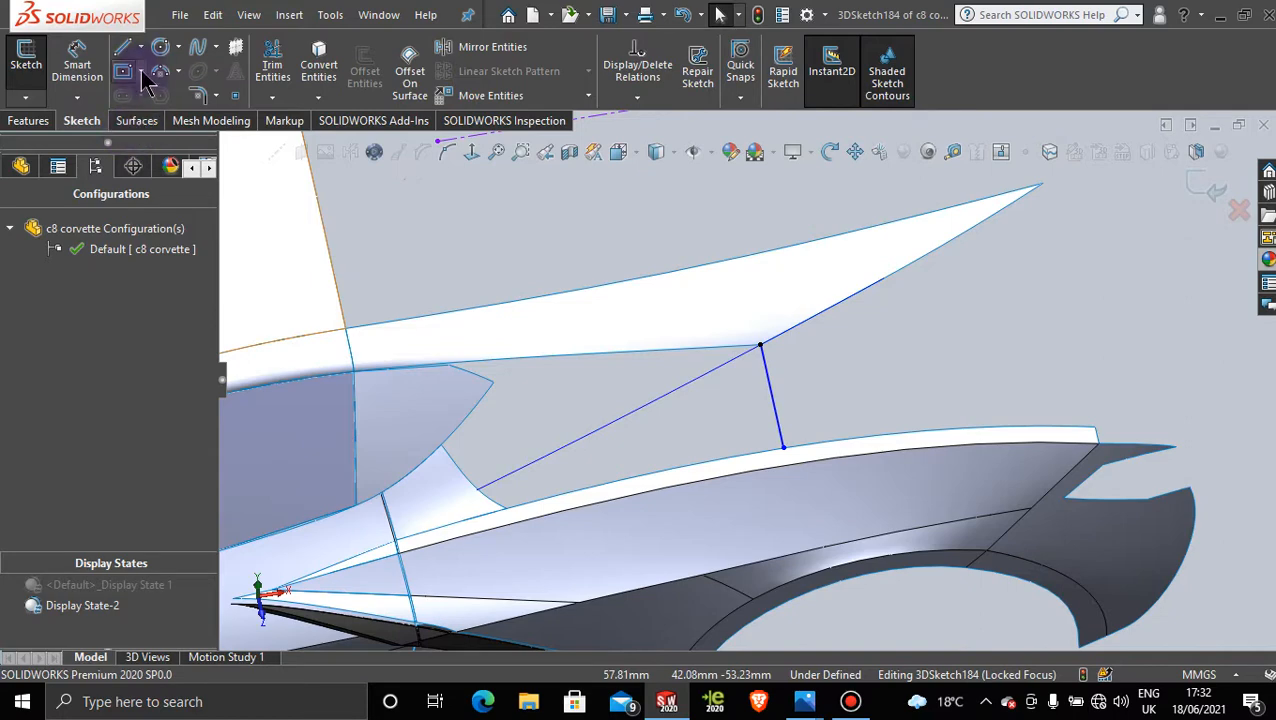
Step: Draw a two-point spline from the roof rail panel's lower corner to the upper corner of the filled patch behind the window
{"action": "left_click", "coordinate": [196, 50]}
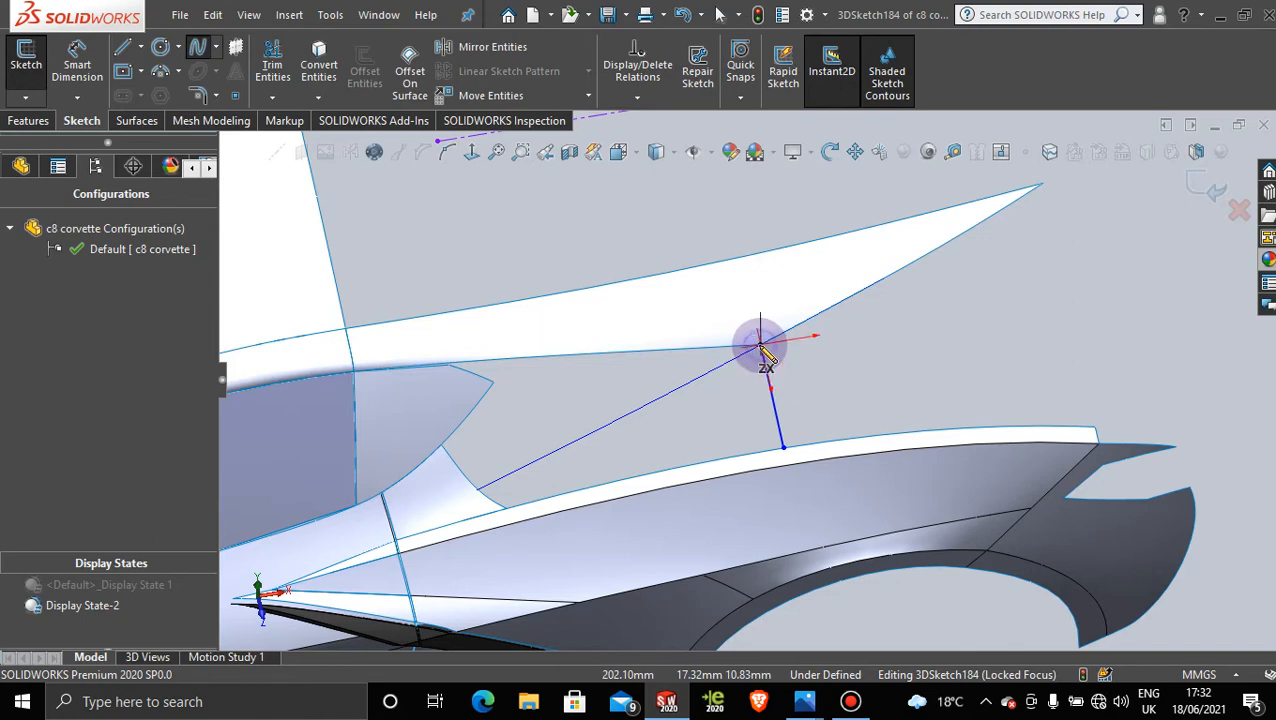
{"action": "left_click", "coordinate": [760, 346]}
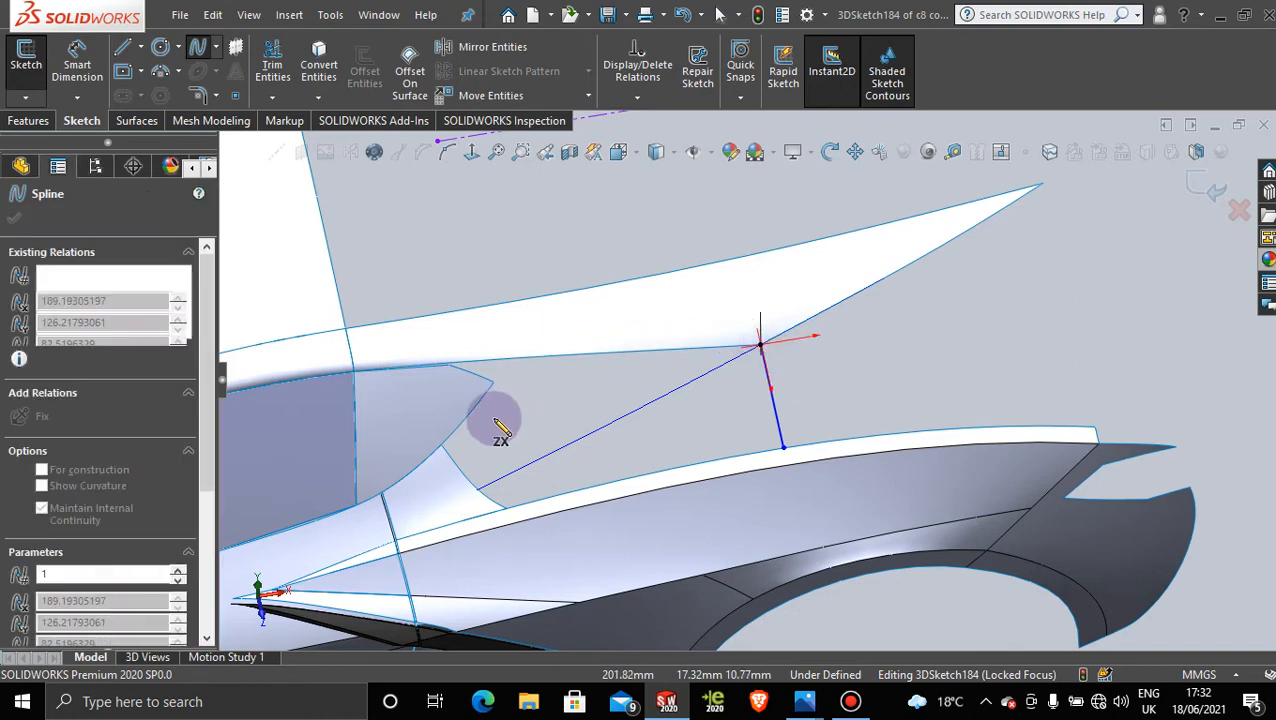
{"action": "left_click", "coordinate": [441, 445]}
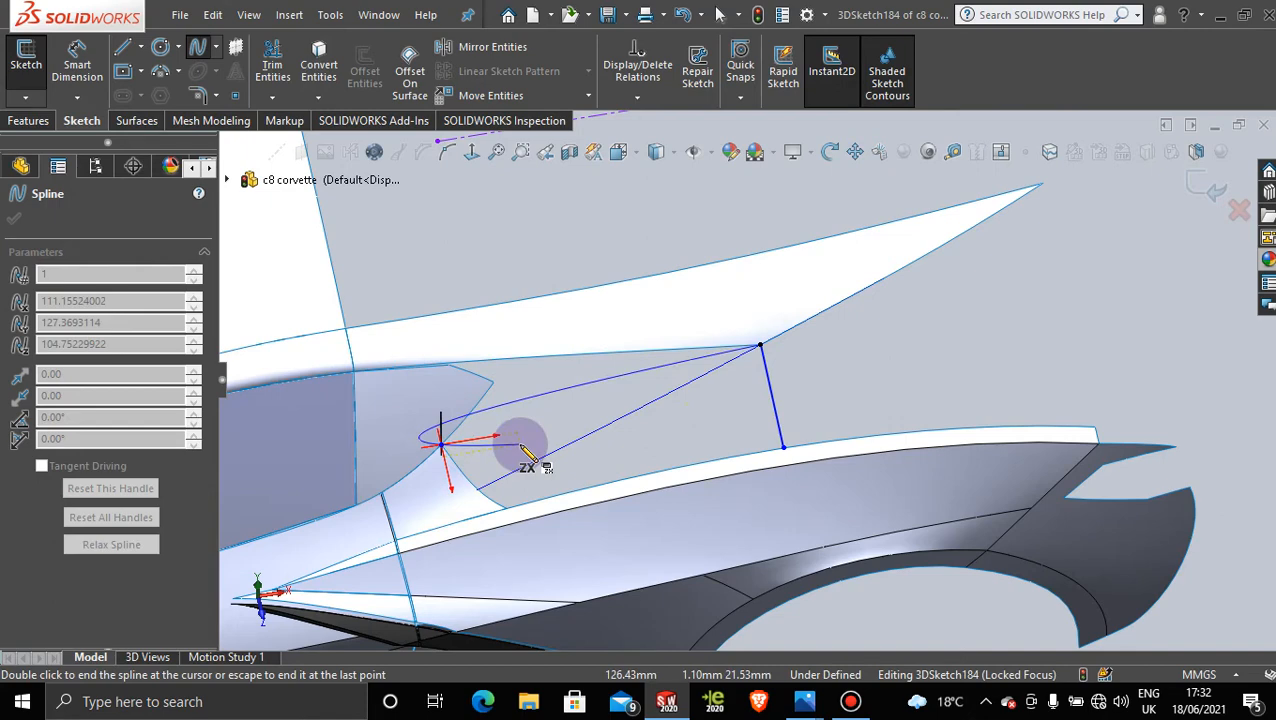
{"action": "key", "text": "Escape"}
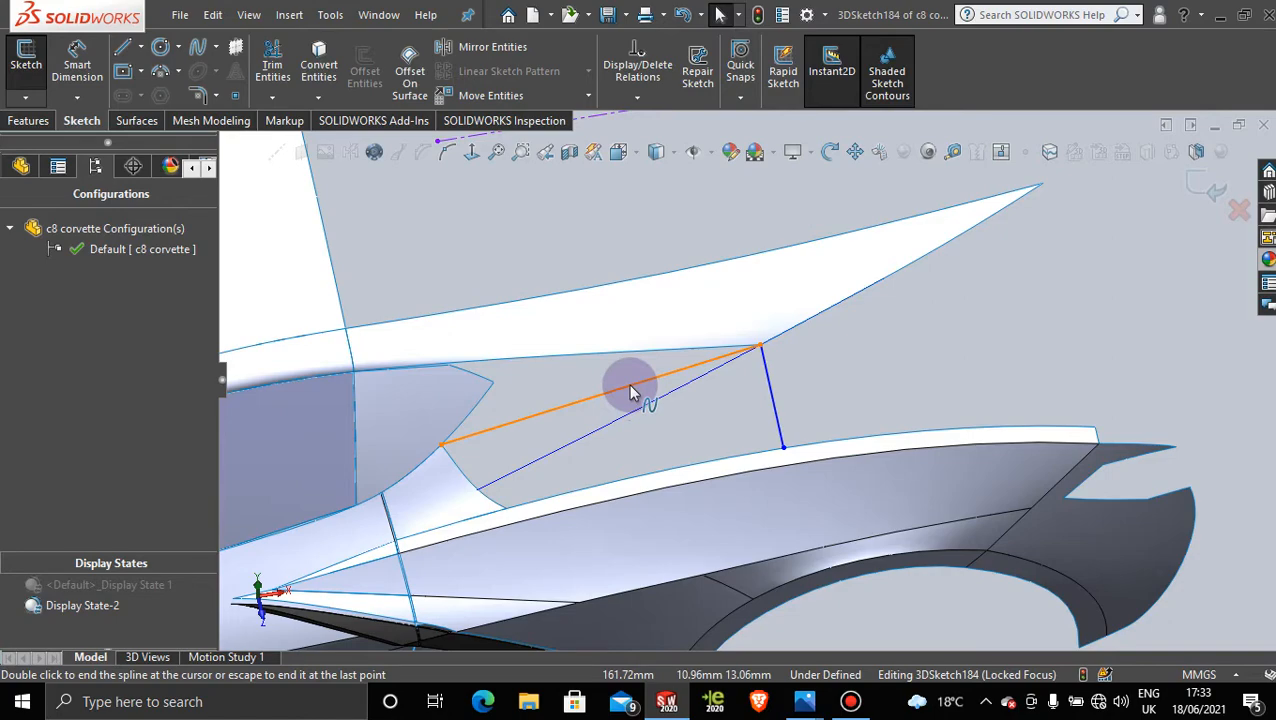
Step: Add a Tangent relation between the new long spline and the face of the filled patch behind the window
{"action": "middle_click_drag", "start_coordinate": [544, 450], "coordinate": [692, 436]}
{"action": "scroll", "coordinate": [595, 470], "scroll_direction": "down", "scroll_amount": 3}
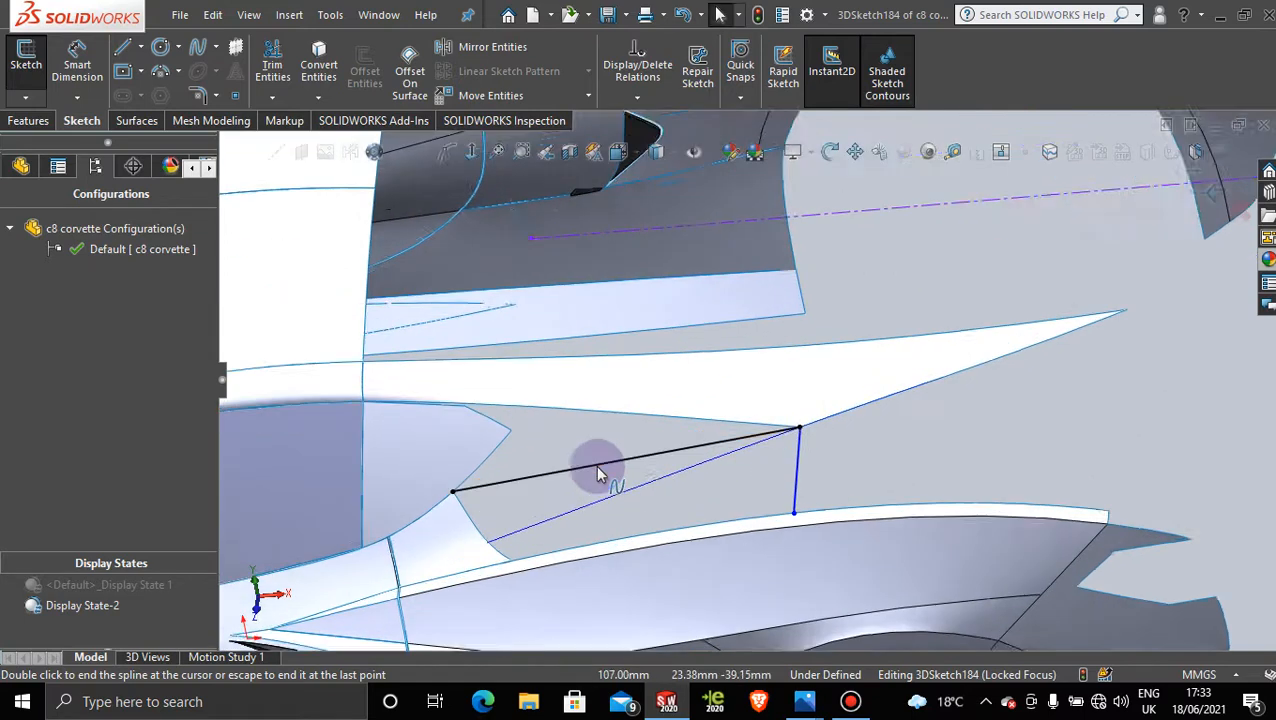
{"action": "left_click", "coordinate": [557, 478]}
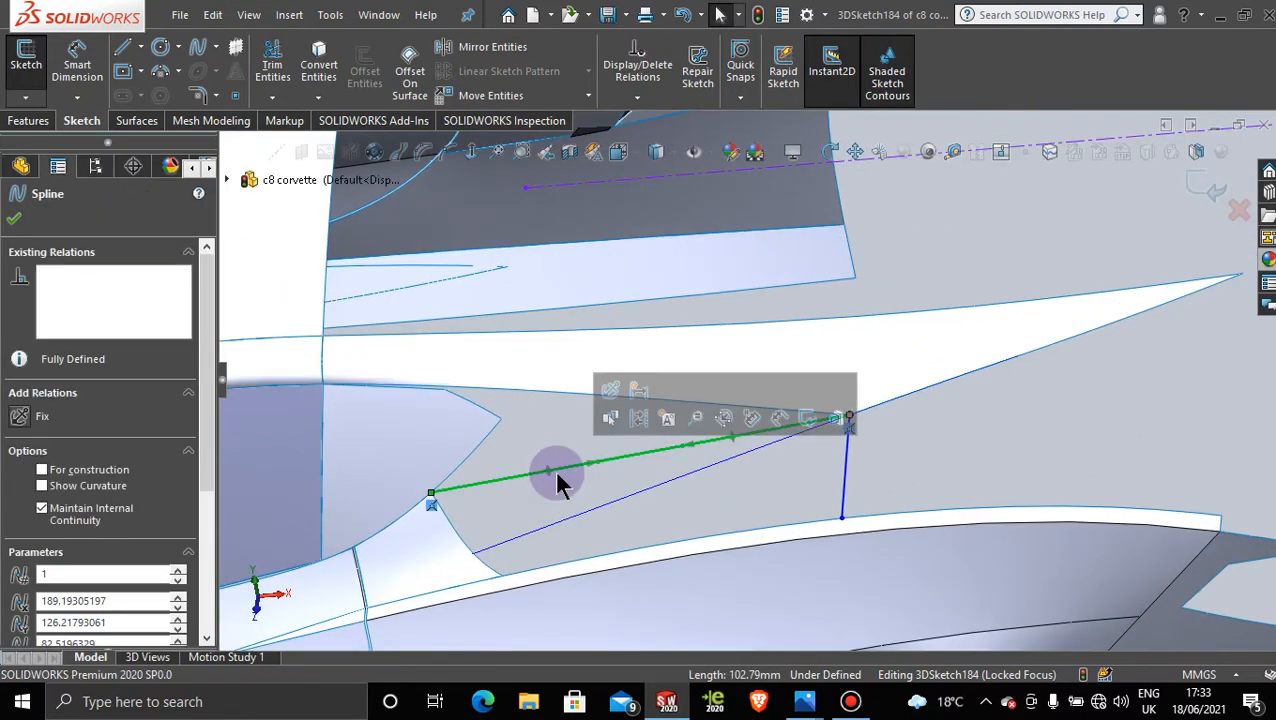
{"action": "left_click", "coordinate": [446, 540], "text": "ctrl"}
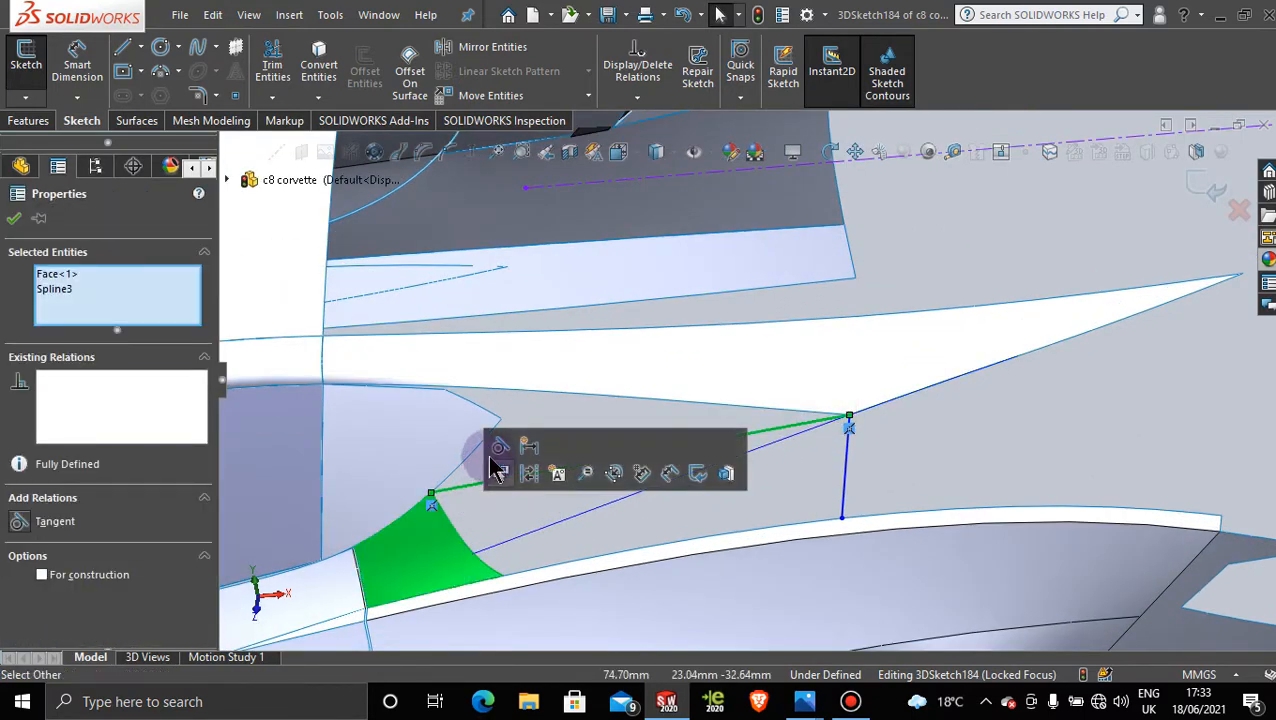
{"action": "left_click", "coordinate": [500, 446]}
{"action": "key", "text": "Escape"}
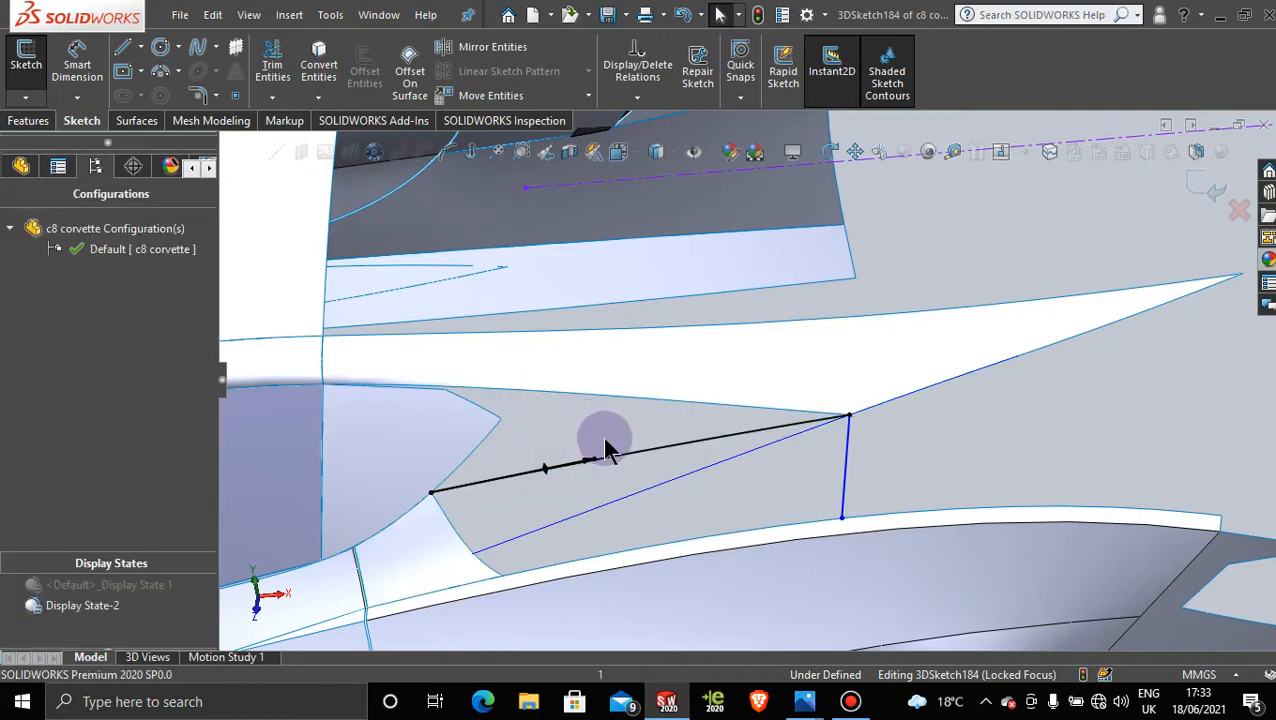
Step: Undo the tangent relation between the long spline and the filled patch's face, and exit the 3D sketch
{"action": "mouse_move", "coordinate": [607, 450]}
{"action": "middle_mouse_down"}
{"action": "mouse_move", "coordinate": [618, 427]}
{"action": "mouse_move", "coordinate": [644, 462]}
{"action": "mouse_move", "coordinate": [849, 433]}
{"action": "mouse_move", "coordinate": [840, 450]}
{"action": "mouse_move", "coordinate": [860, 379]}
{"action": "mouse_move", "coordinate": [890, 445]}
{"action": "mouse_move", "coordinate": [849, 421]}
{"action": "mouse_move", "coordinate": [755, 421]}
{"action": "mouse_move", "coordinate": [757, 447]}
{"action": "mouse_move", "coordinate": [760, 410]}
{"action": "mouse_move", "coordinate": [743, 396]}
{"action": "middle_mouse_up"}
{"action": "scroll", "coordinate": [771, 497], "scroll_direction": "up", "scroll_amount": 3}
{"action": "mouse_move", "coordinate": [768, 490]}
{"action": "middle_mouse_down"}
{"action": "mouse_move", "coordinate": [800, 501]}
{"action": "mouse_move", "coordinate": [714, 477]}
{"action": "mouse_move", "coordinate": [752, 512]}
{"action": "middle_mouse_up"}
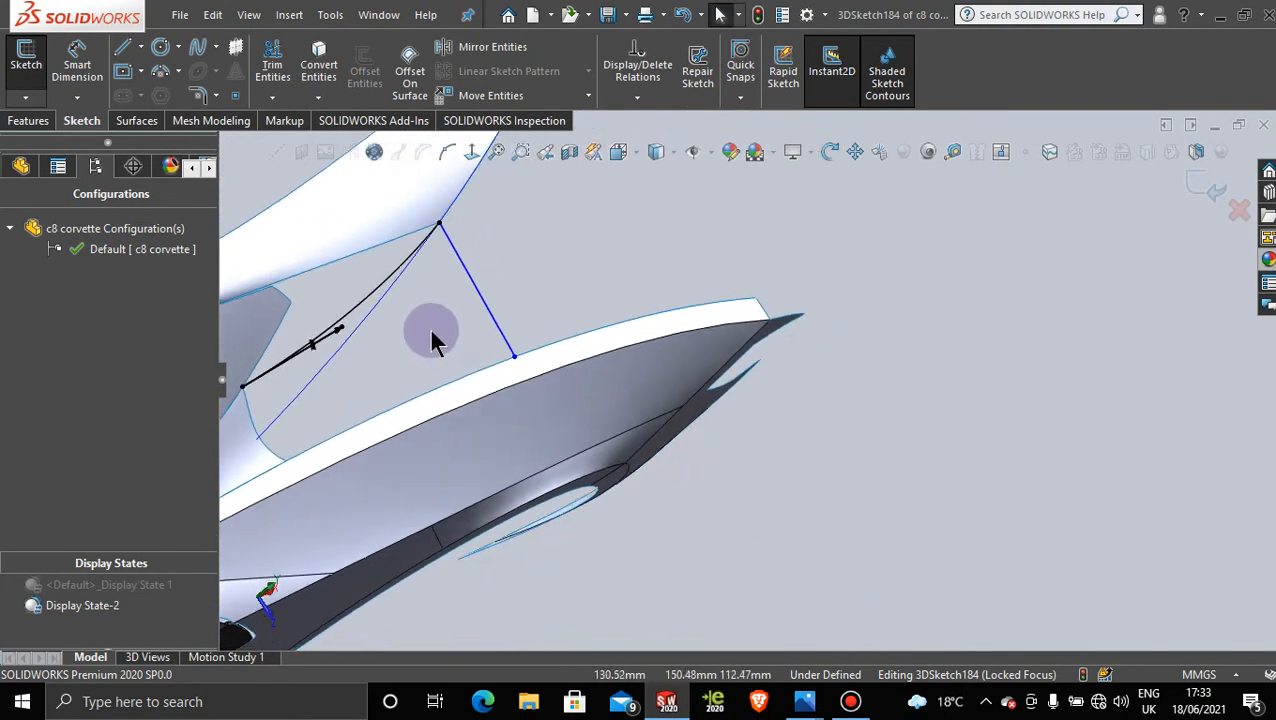
{"action": "left_click", "coordinate": [412, 297], "text": "ctrl"}
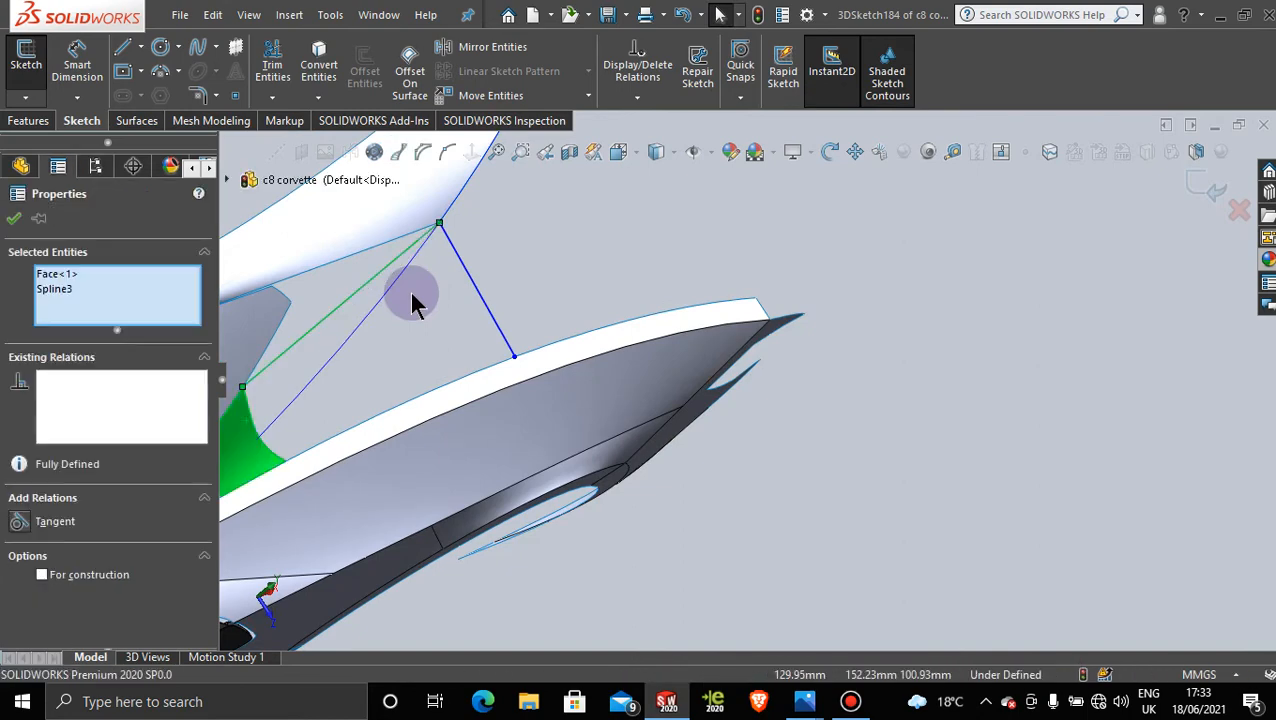
{"action": "middle_click_drag", "start_coordinate": [412, 297], "coordinate": [478, 335]}
{"action": "left_click", "coordinate": [680, 290]}
{"action": "scroll", "coordinate": [524, 333], "scroll_direction": "down", "scroll_amount": 5}
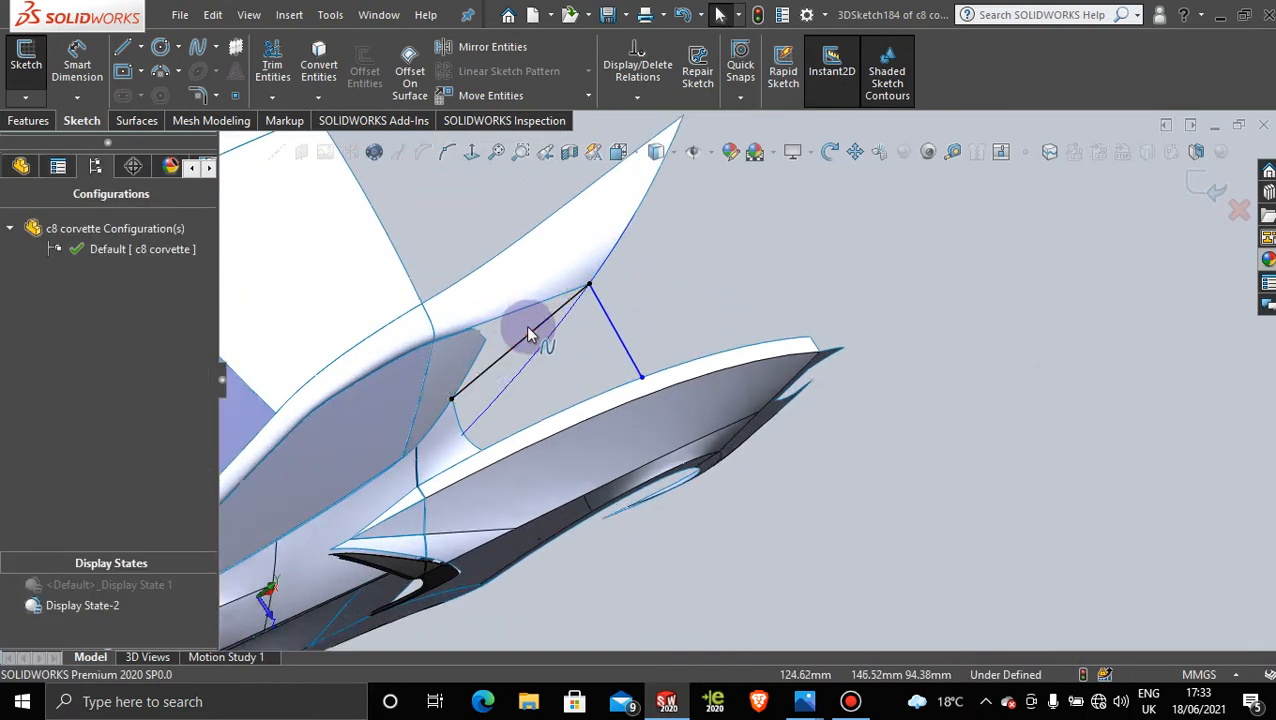
{"action": "middle_click_drag", "start_coordinate": [552, 392], "coordinate": [670, 440]}
{"action": "scroll", "coordinate": [876, 468], "scroll_direction": "down", "scroll_amount": 2}
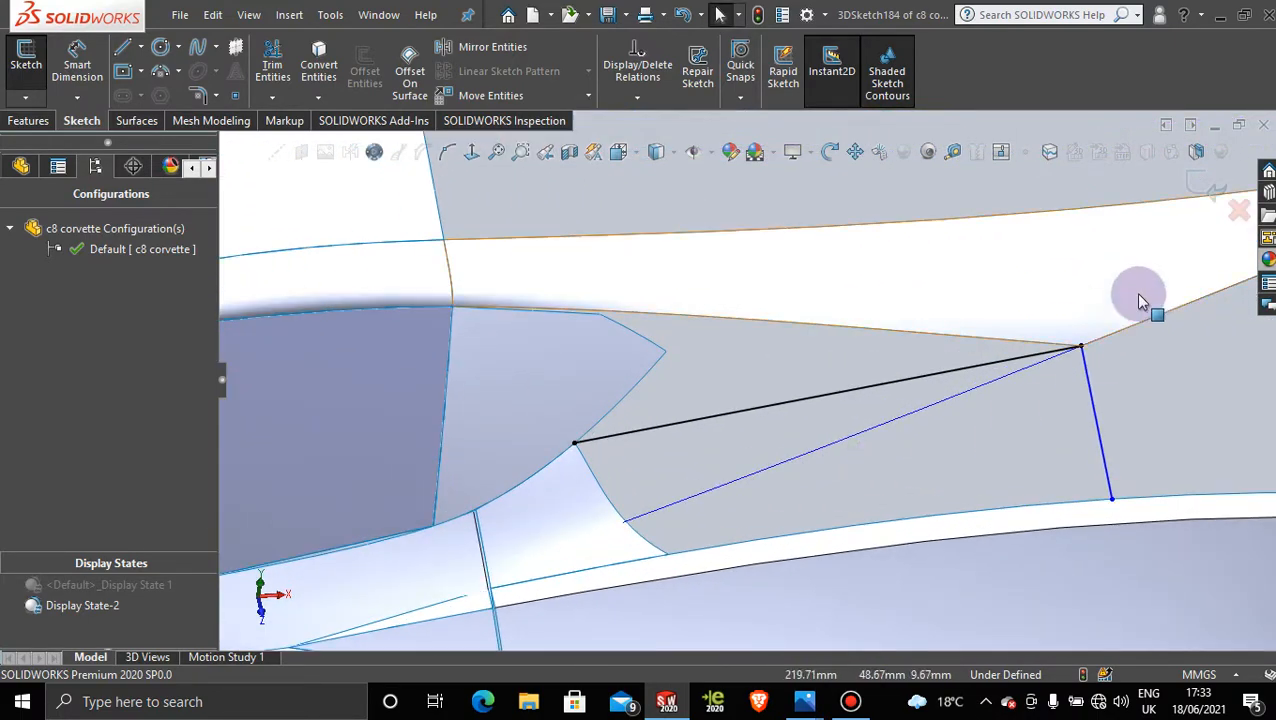
{"action": "left_click", "coordinate": [1197, 184]}
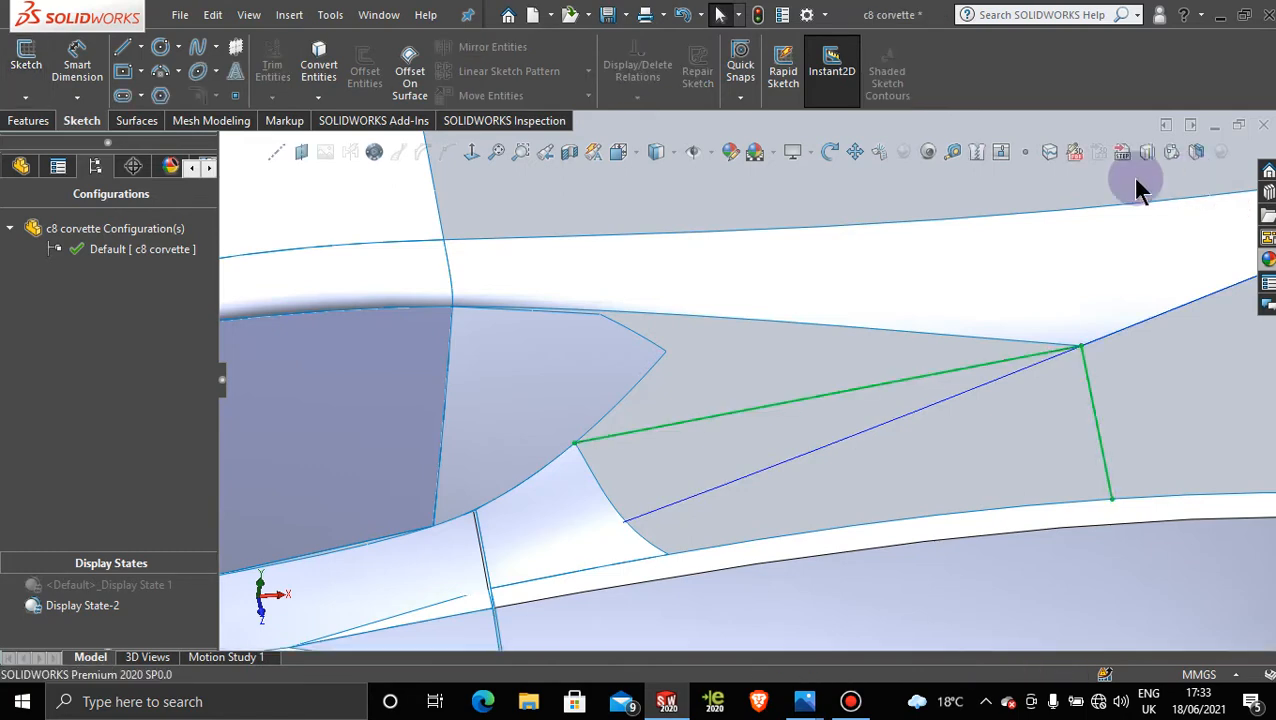
{"action": "left_click", "coordinate": [137, 121]}
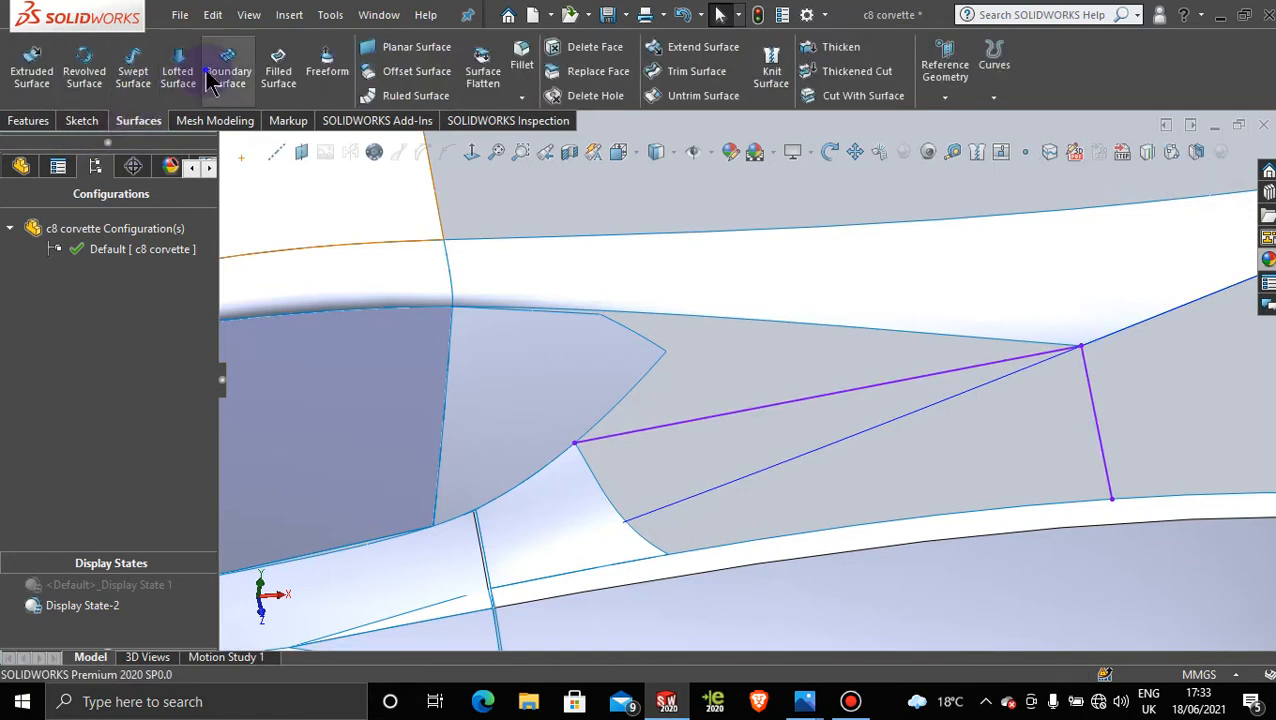
{"action": "left_click", "coordinate": [598, 484]}
{"action": "right_click", "coordinate": [1147, 388]}
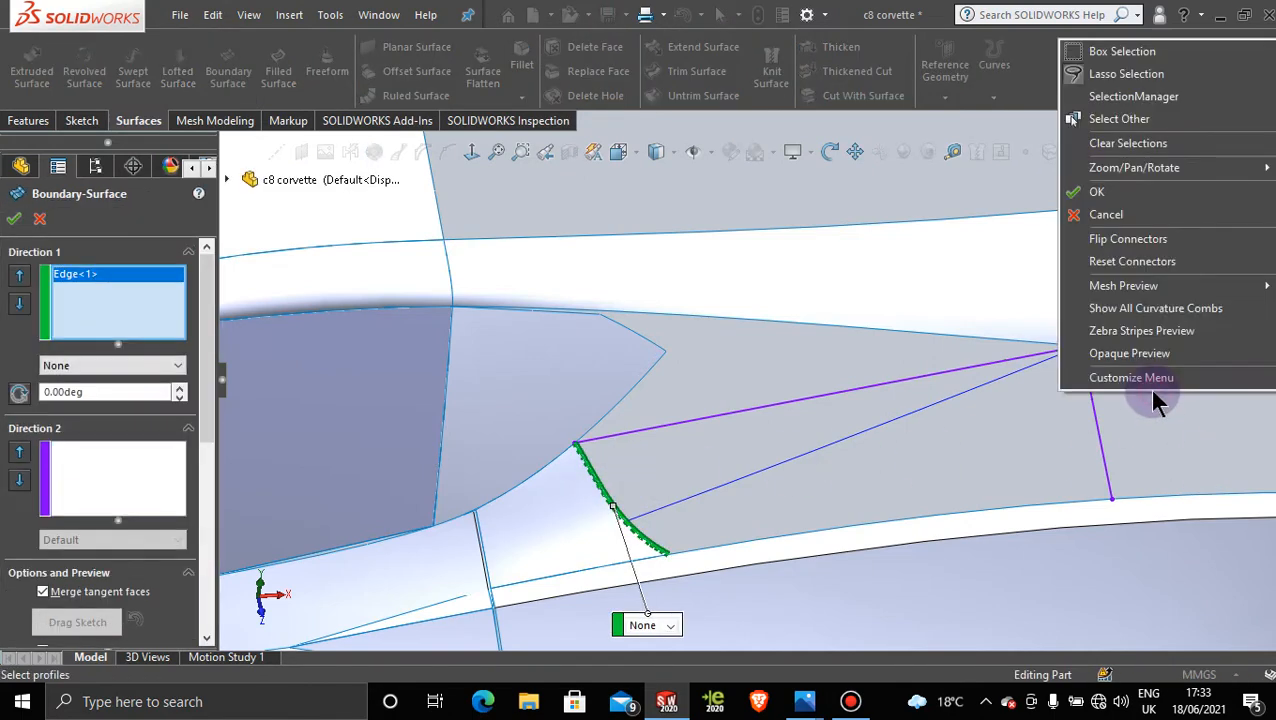
{"action": "left_click", "coordinate": [1131, 96]}
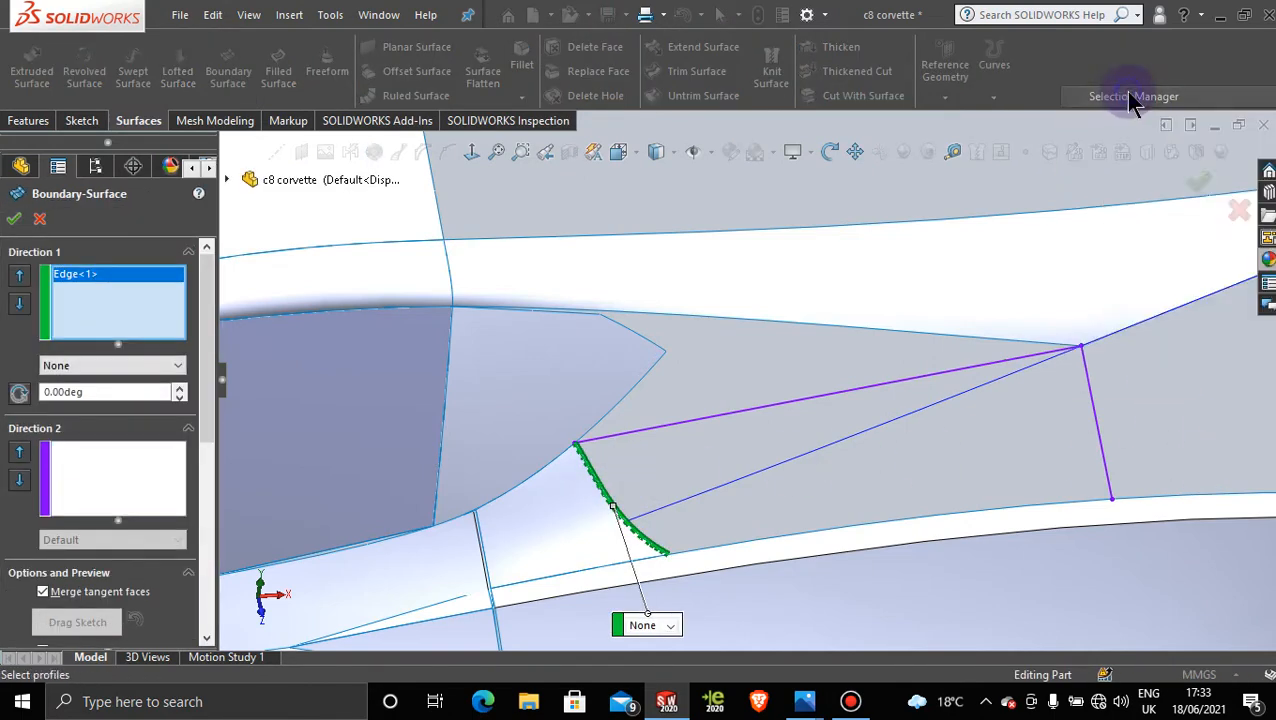
{"action": "left_click", "coordinate": [1104, 447]}
{"action": "left_click", "coordinate": [811, 145]}
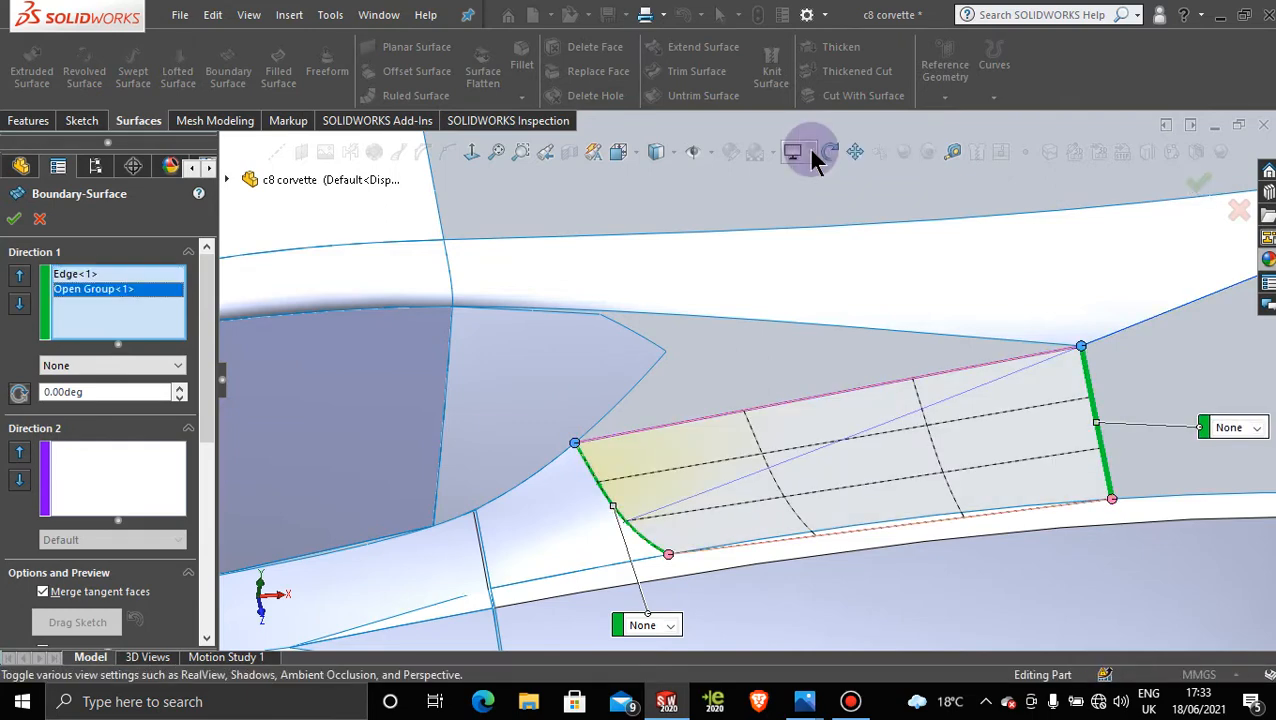
{"action": "left_click", "coordinate": [100, 470]}
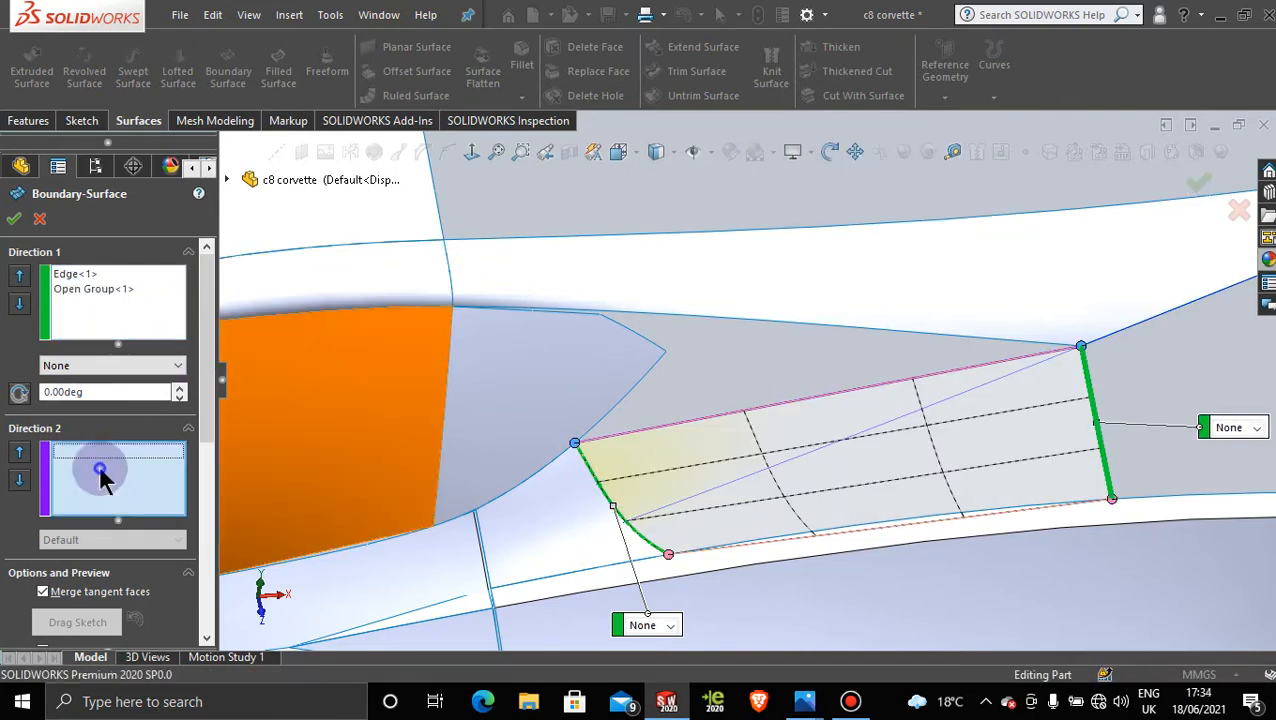
{"action": "left_click", "coordinate": [818, 400]}
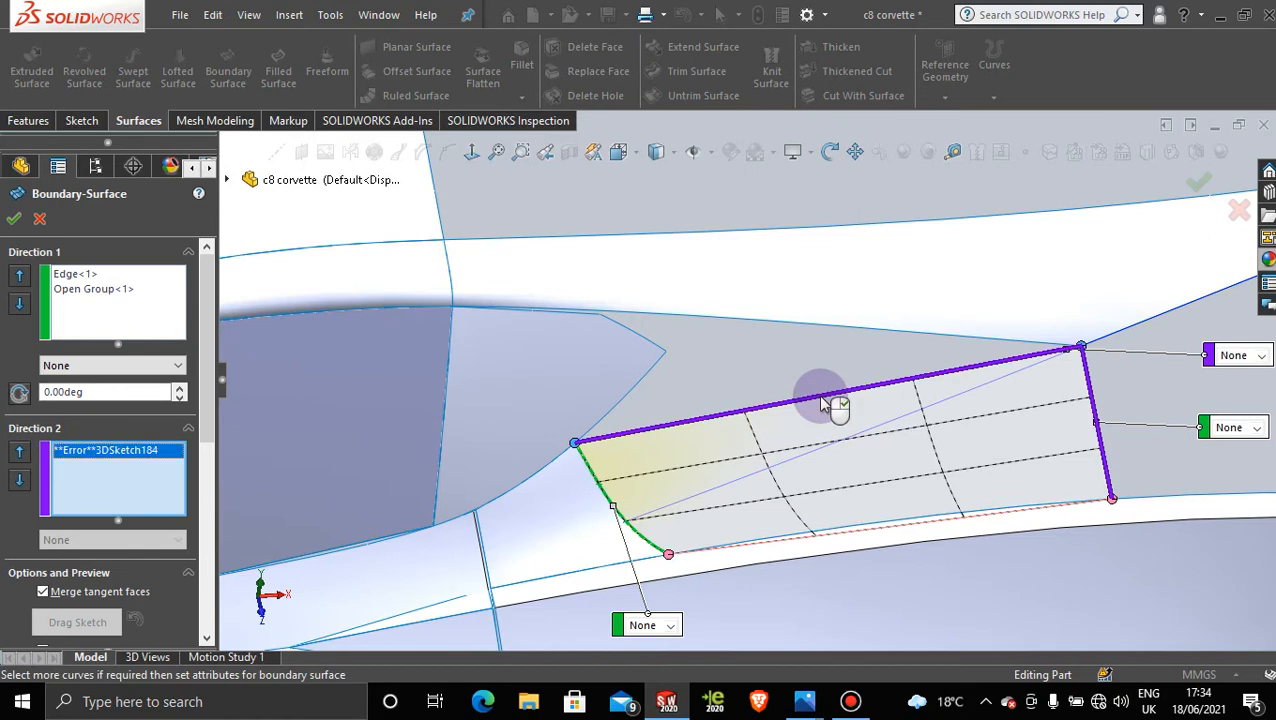
{"action": "left_click", "coordinate": [818, 400]}
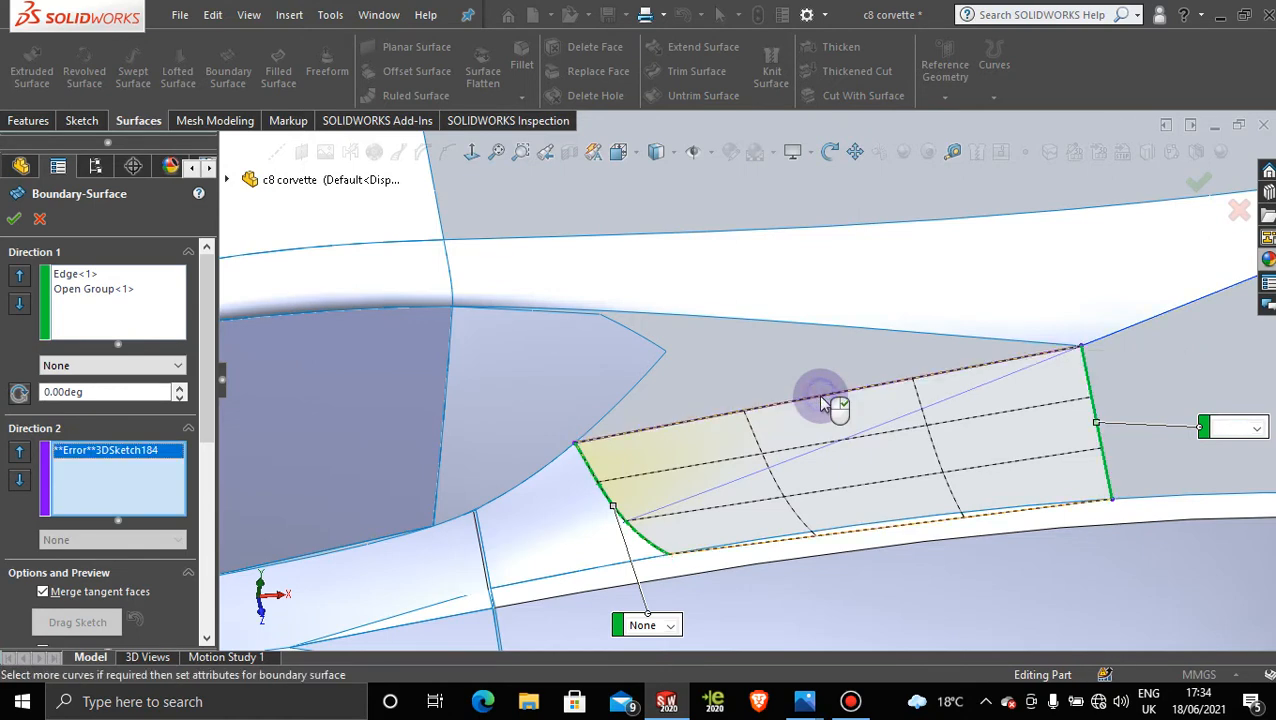
{"action": "left_click", "coordinate": [40, 218]}
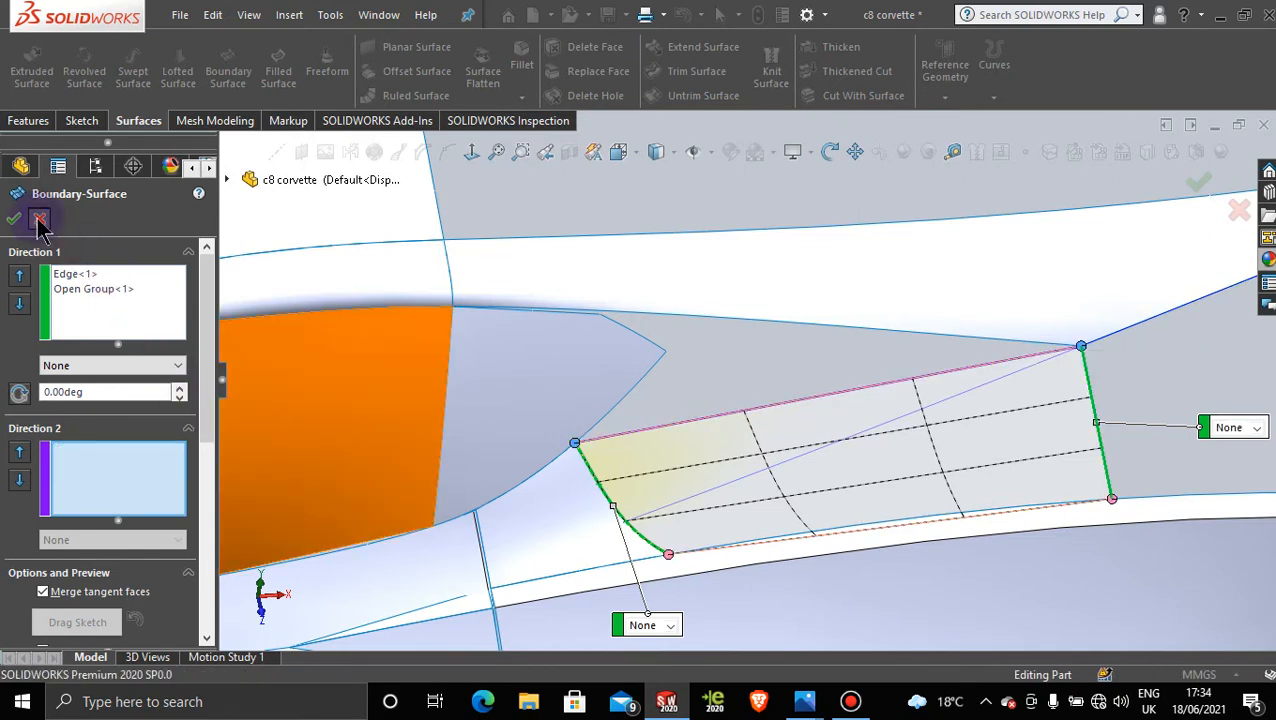
Step: Edit the 3D sketch containing both splines and trim away the long one, keeping only the short spline down to the rear fender
{"action": "left_click", "coordinate": [853, 398]}
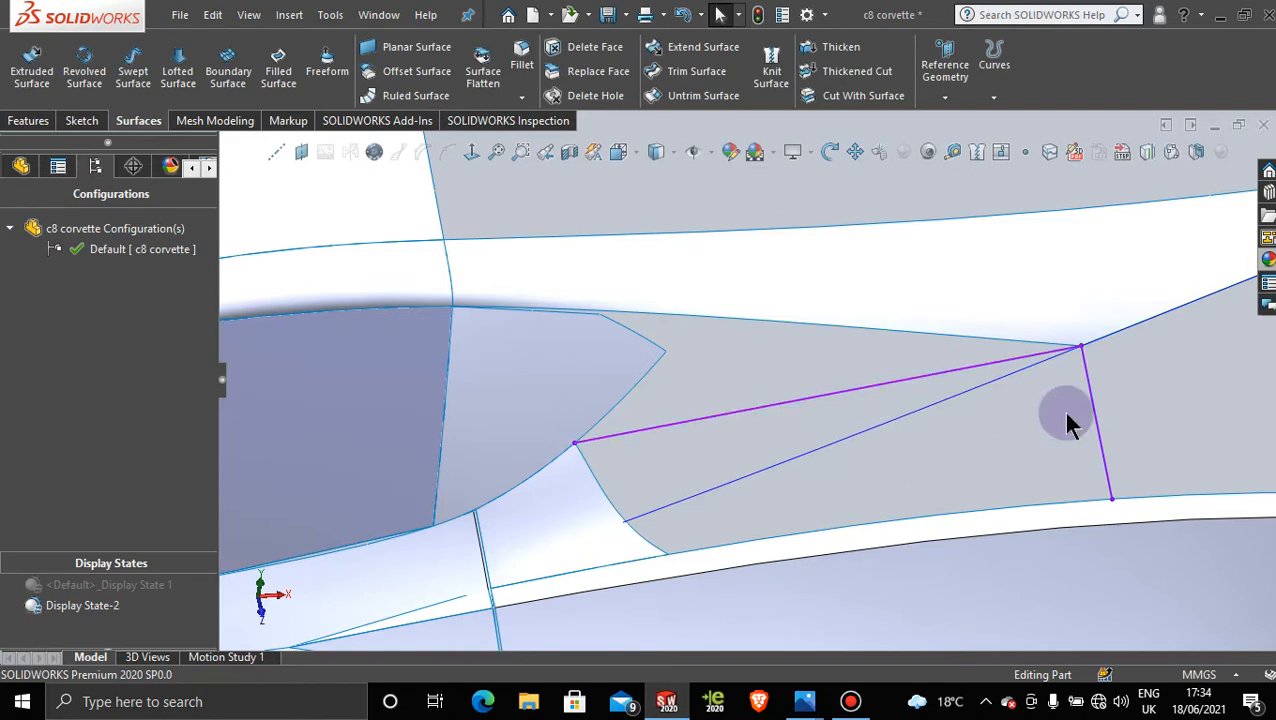
{"action": "right_click", "coordinate": [1103, 425]}
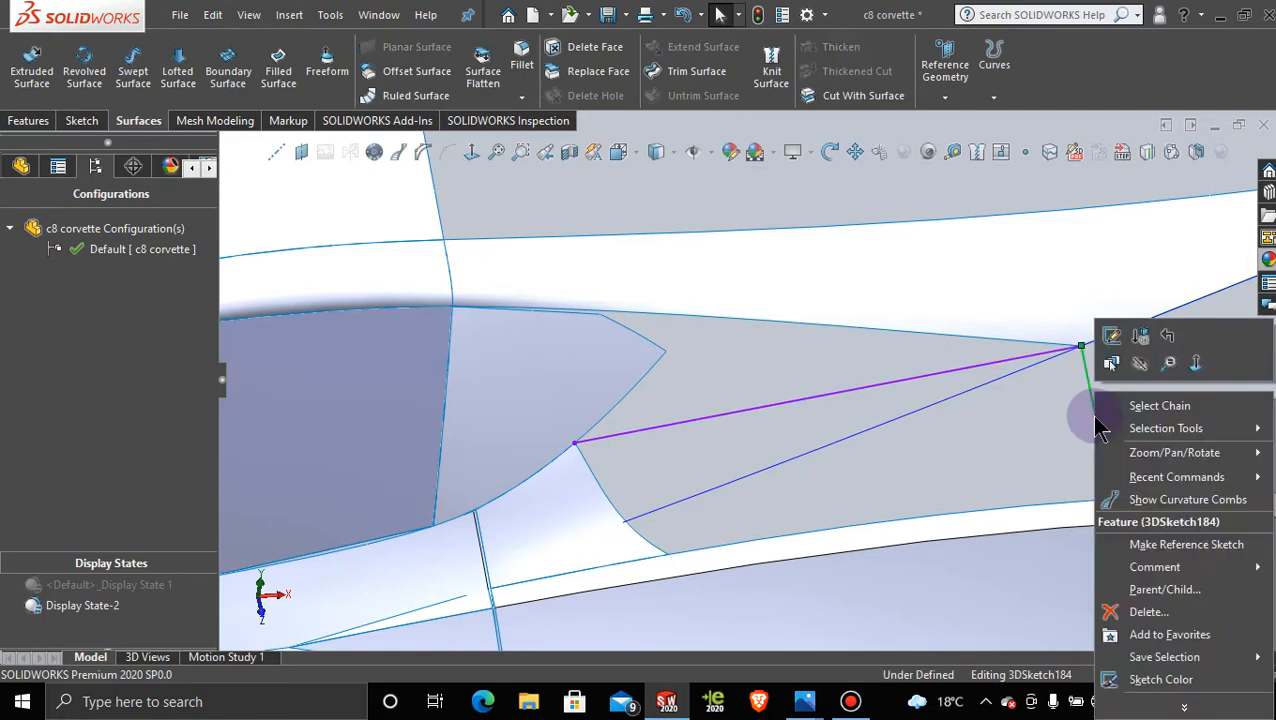
{"action": "left_click", "coordinate": [1117, 346]}
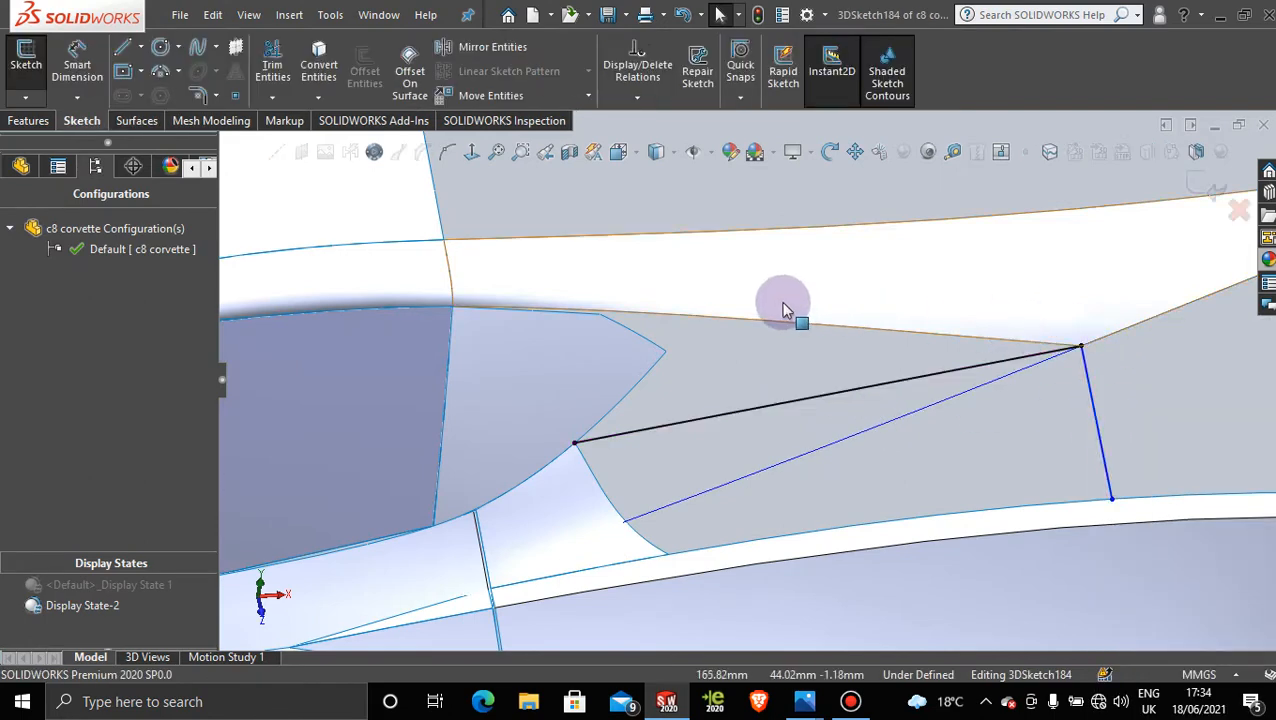
{"action": "left_click", "coordinate": [280, 78]}
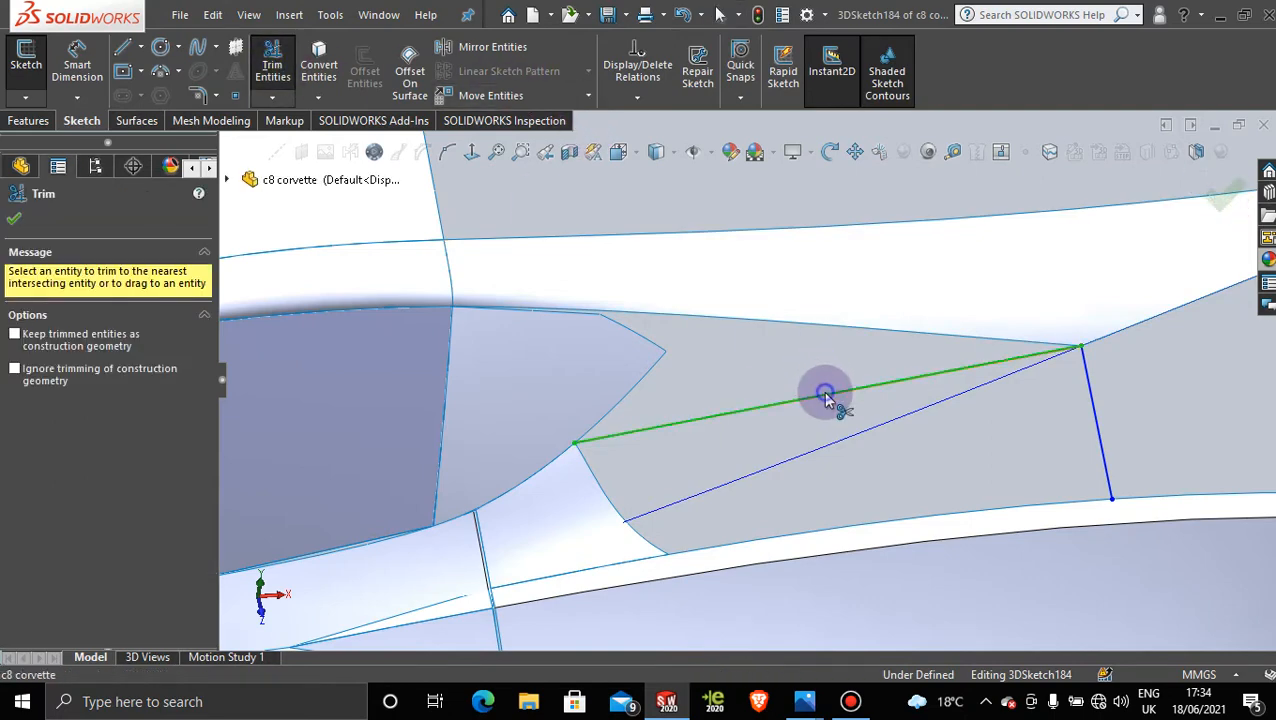
{"action": "left_click", "coordinate": [826, 394]}
{"action": "left_click", "coordinate": [14, 218]}
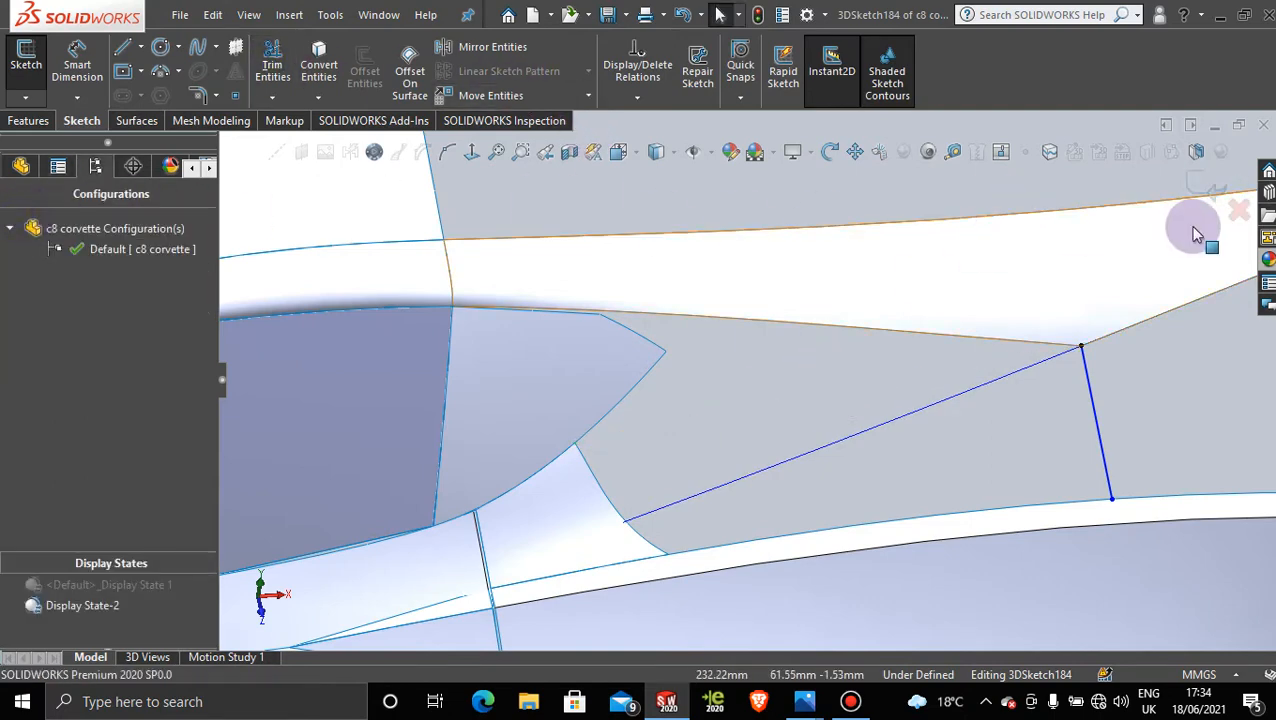
{"action": "left_click", "coordinate": [1205, 178]}
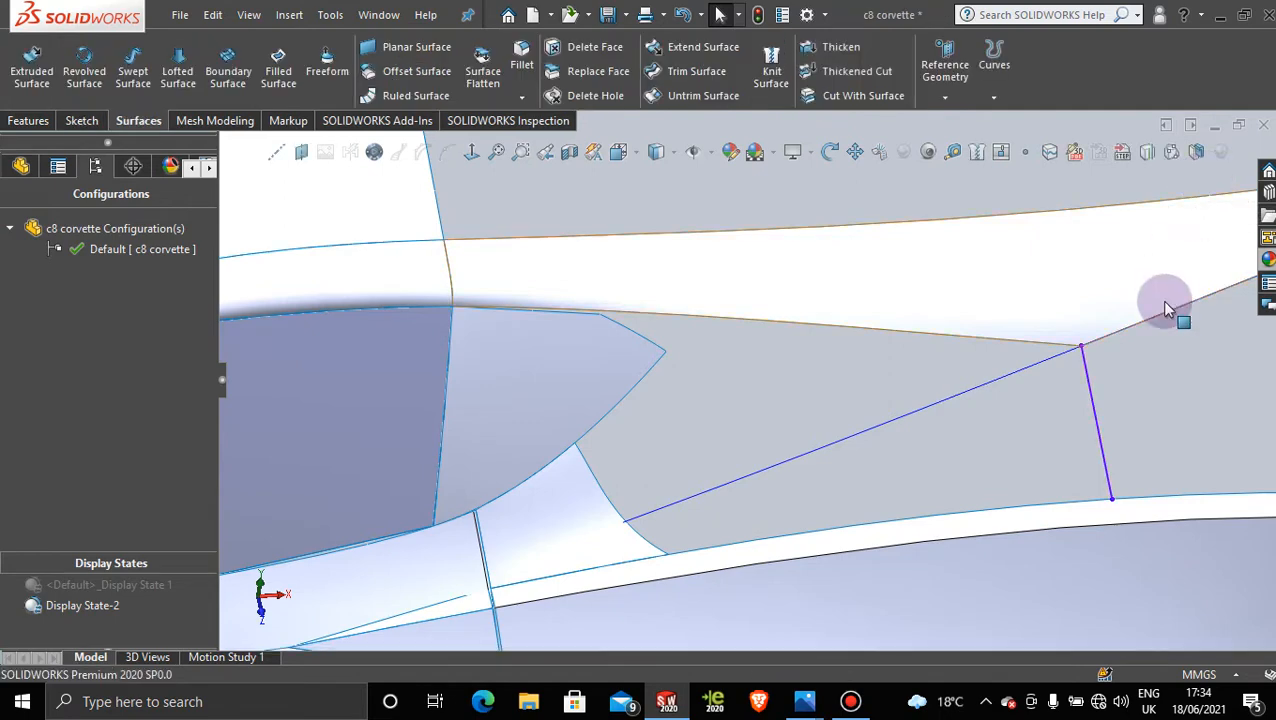
Step: In a separate new 3D sketch, draw a two-point spline from the roof rail panel's lower corner to the filled patch's upper corner
{"action": "left_click", "coordinate": [82, 120]}
{"action": "left_click", "coordinate": [24, 99]}
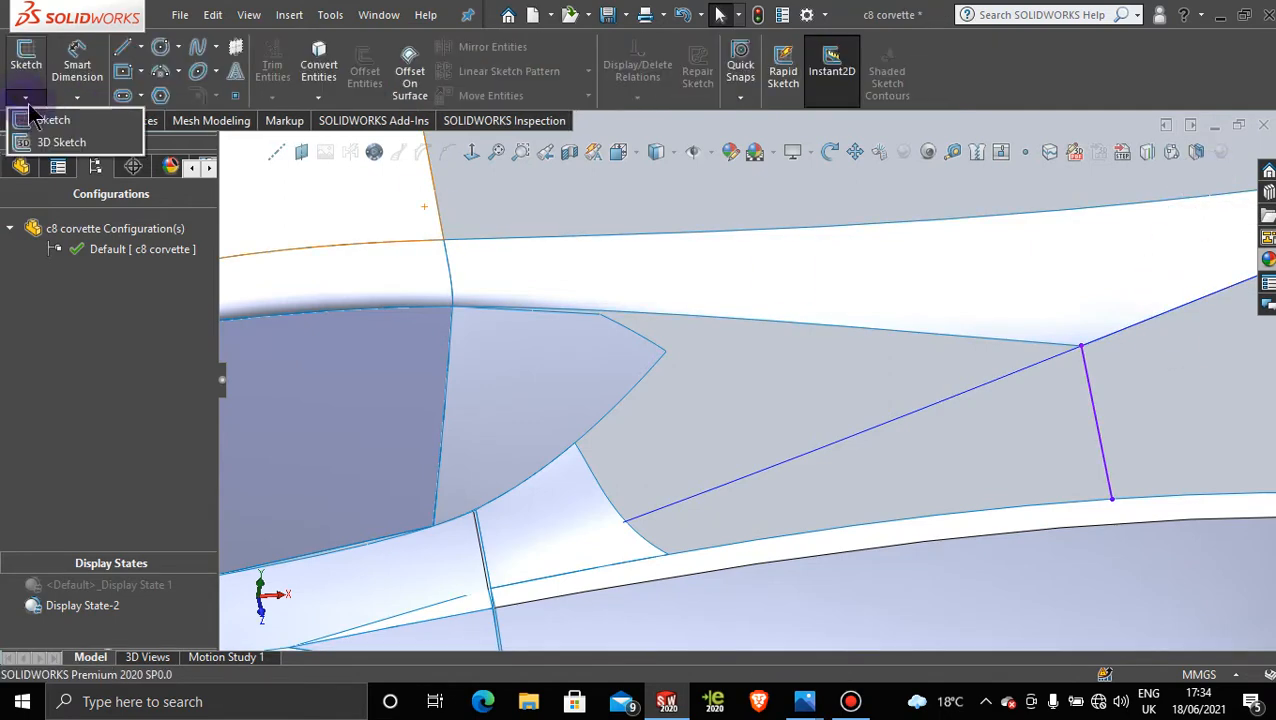
{"action": "left_click", "coordinate": [45, 137]}
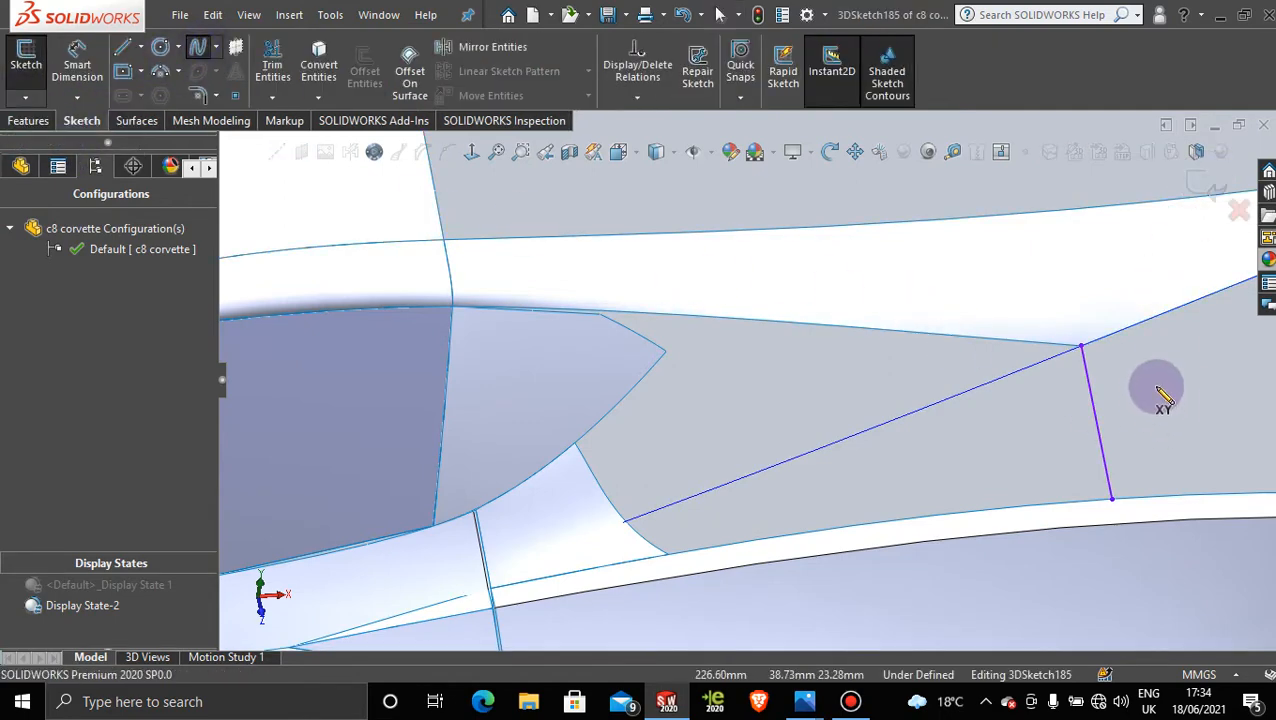
{"action": "left_click", "coordinate": [1082, 347]}
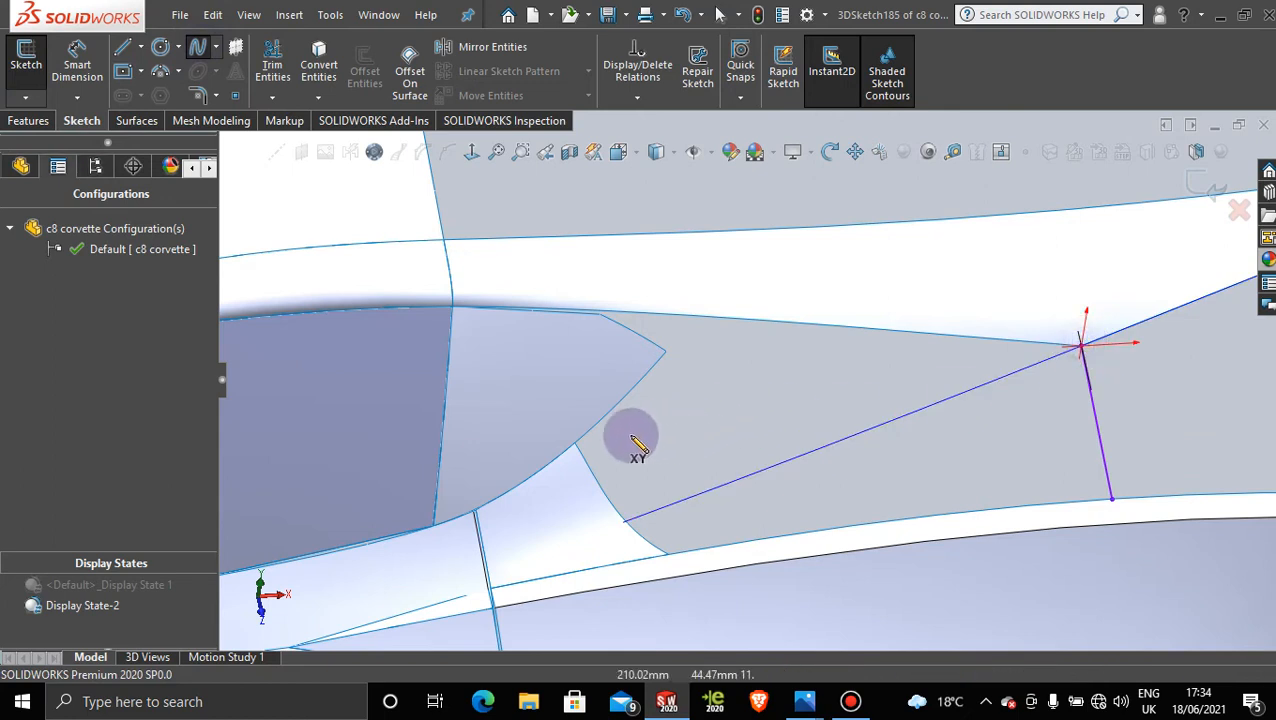
{"action": "left_click", "coordinate": [574, 443]}
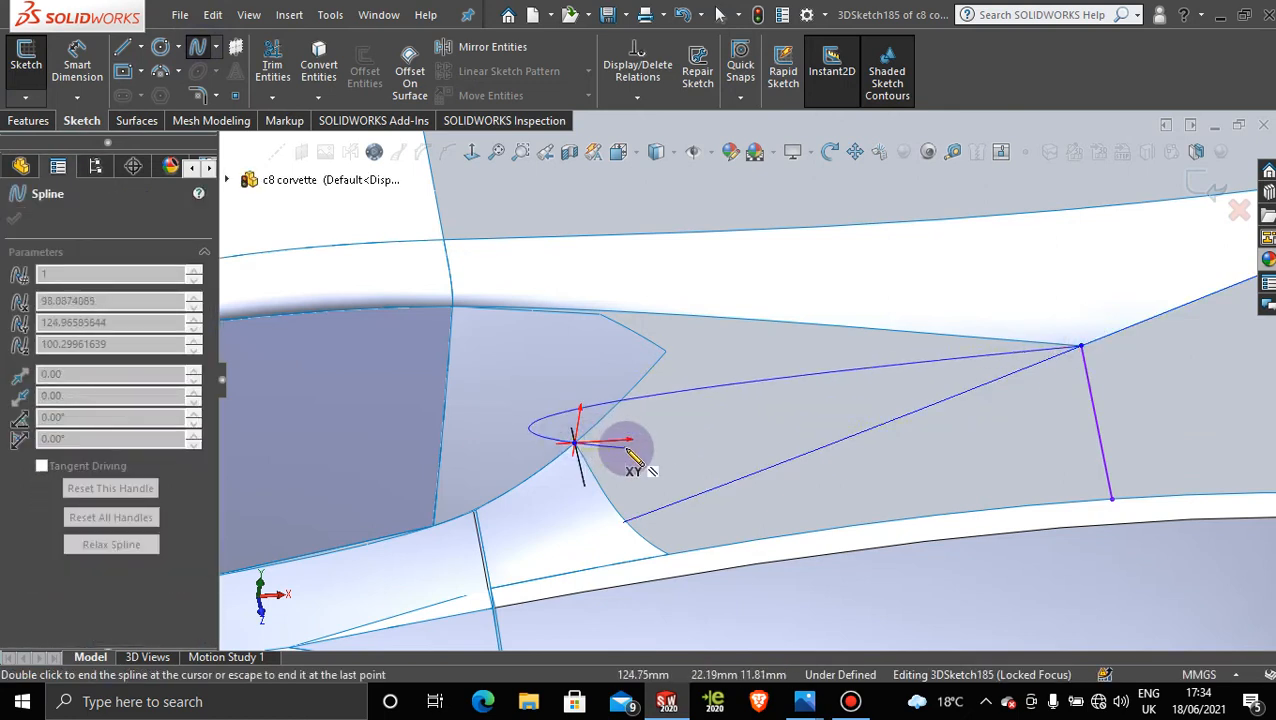
{"action": "key", "text": "Escape"}
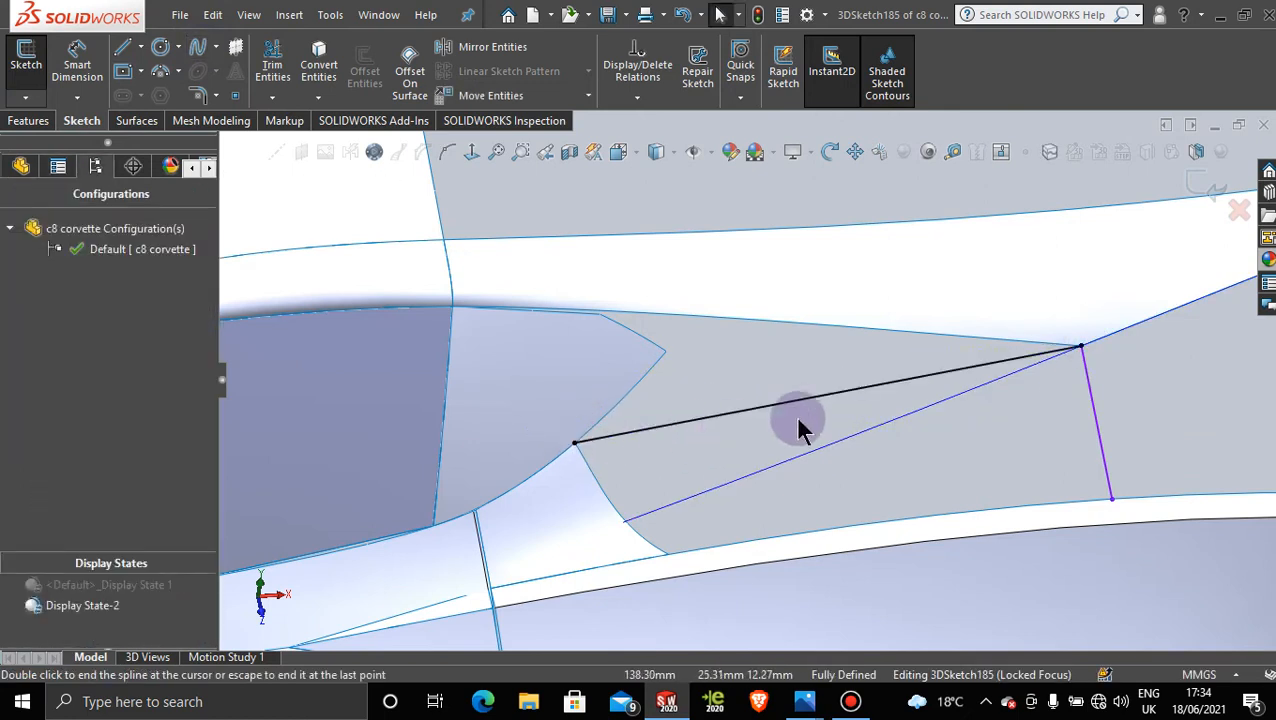
{"action": "left_click", "coordinate": [1213, 190]}
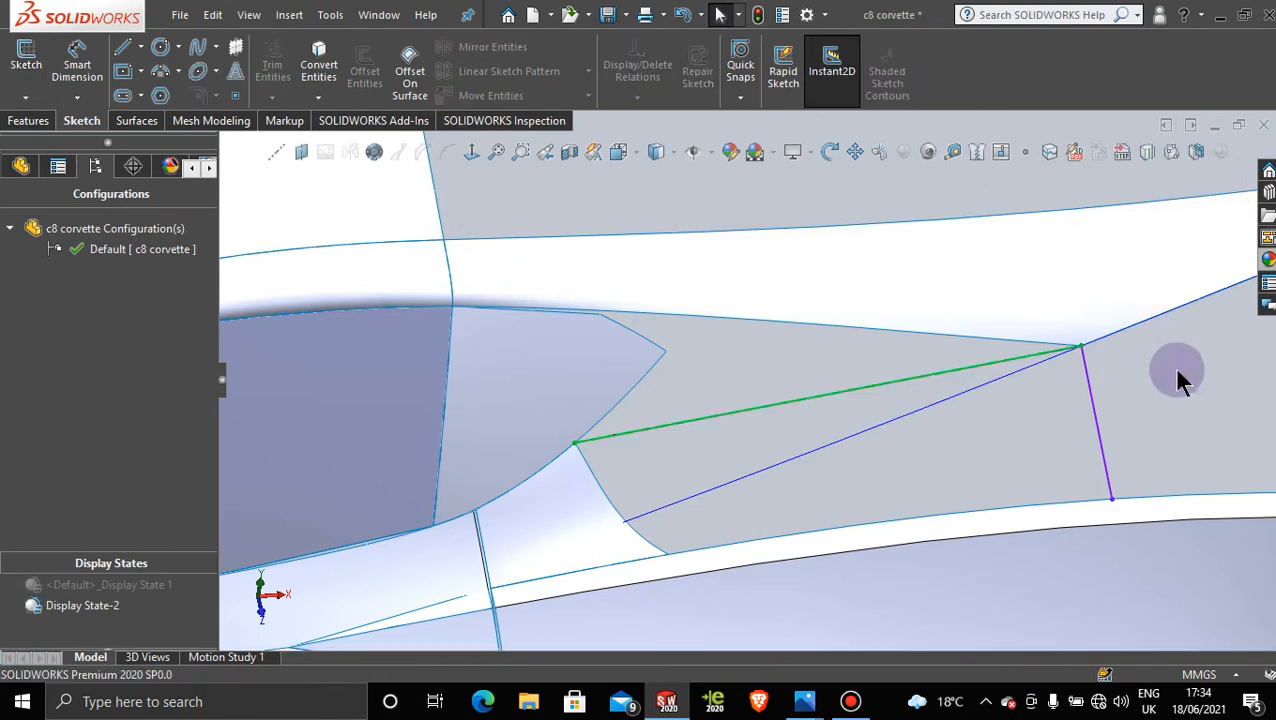
Step: Create a boundary surface with the patch's rear edge and short spline as Direction 1, the fender's upper edge and long spline as Direction 2
{"action": "left_click", "coordinate": [136, 120]}
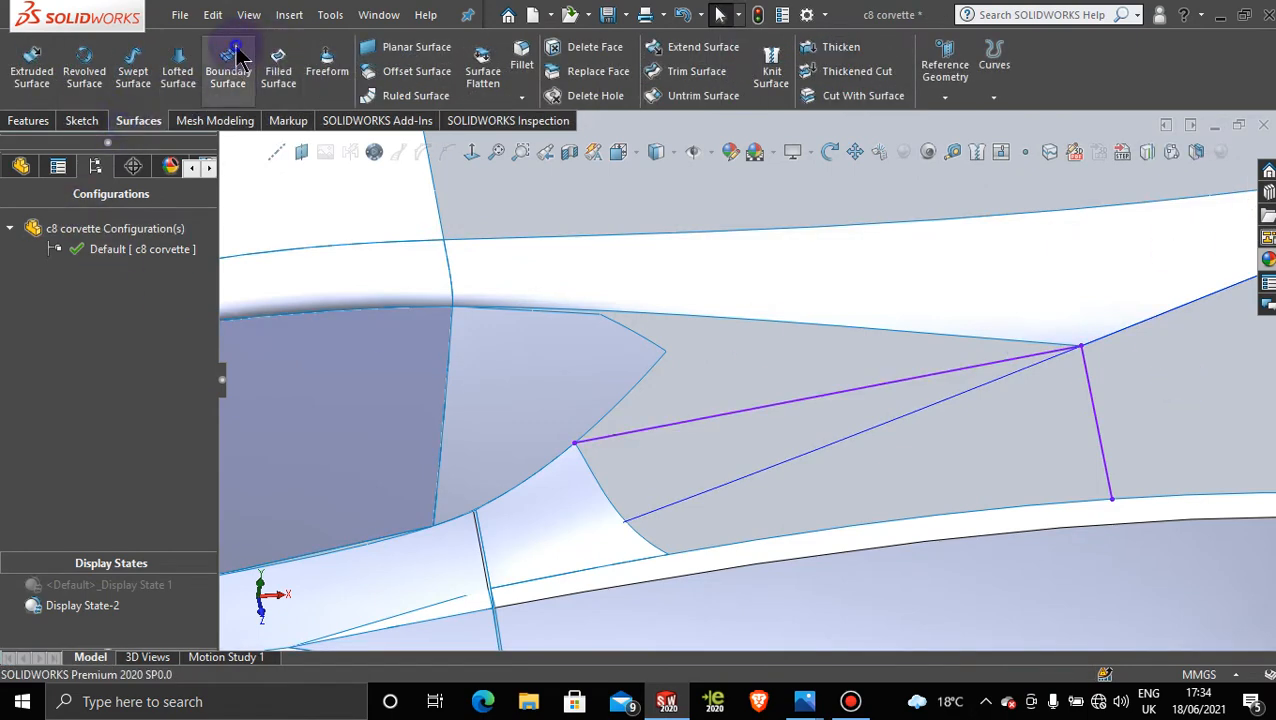
{"action": "left_click", "coordinate": [230, 58]}
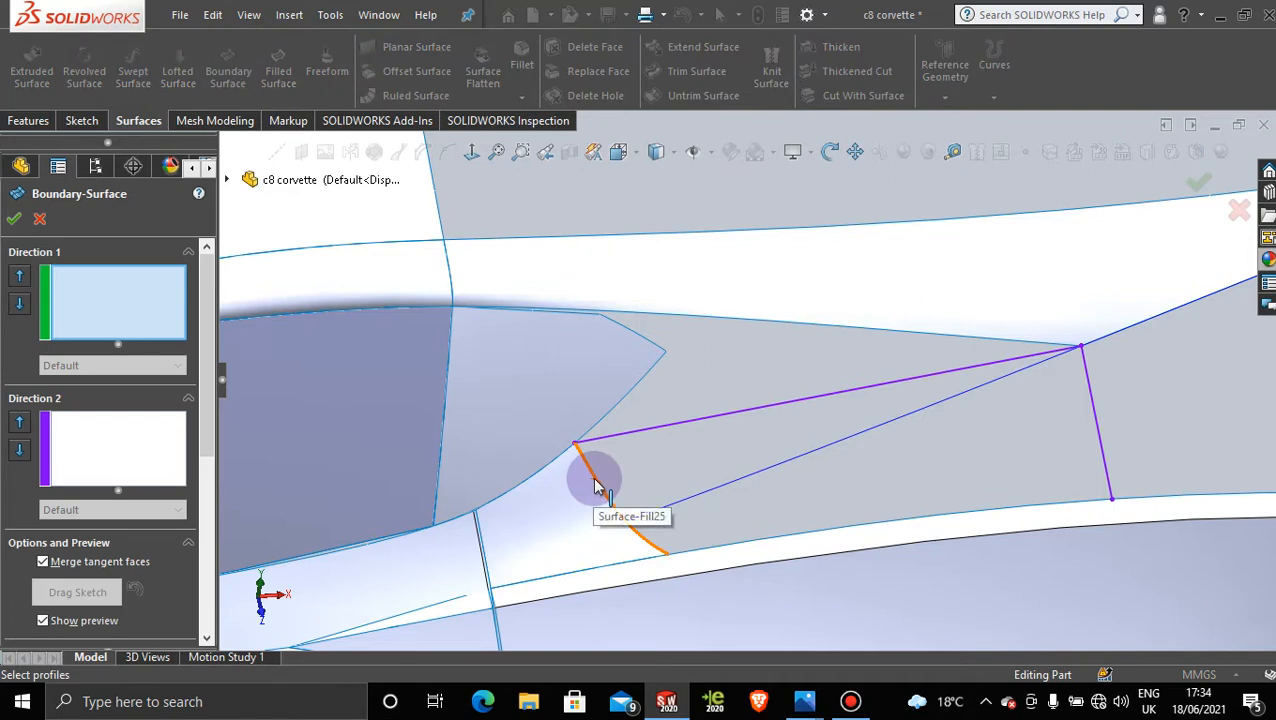
{"action": "left_click", "coordinate": [598, 484]}
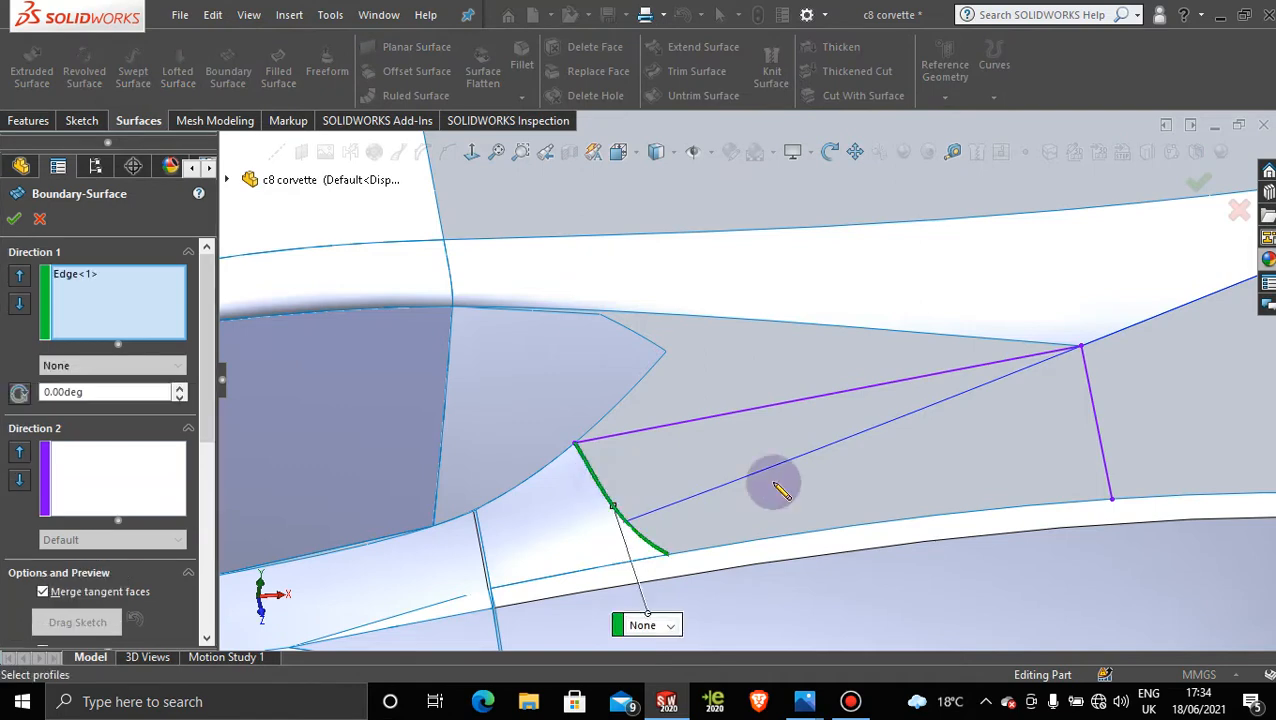
{"action": "left_click", "coordinate": [1097, 425]}
{"action": "left_click", "coordinate": [128, 476]}
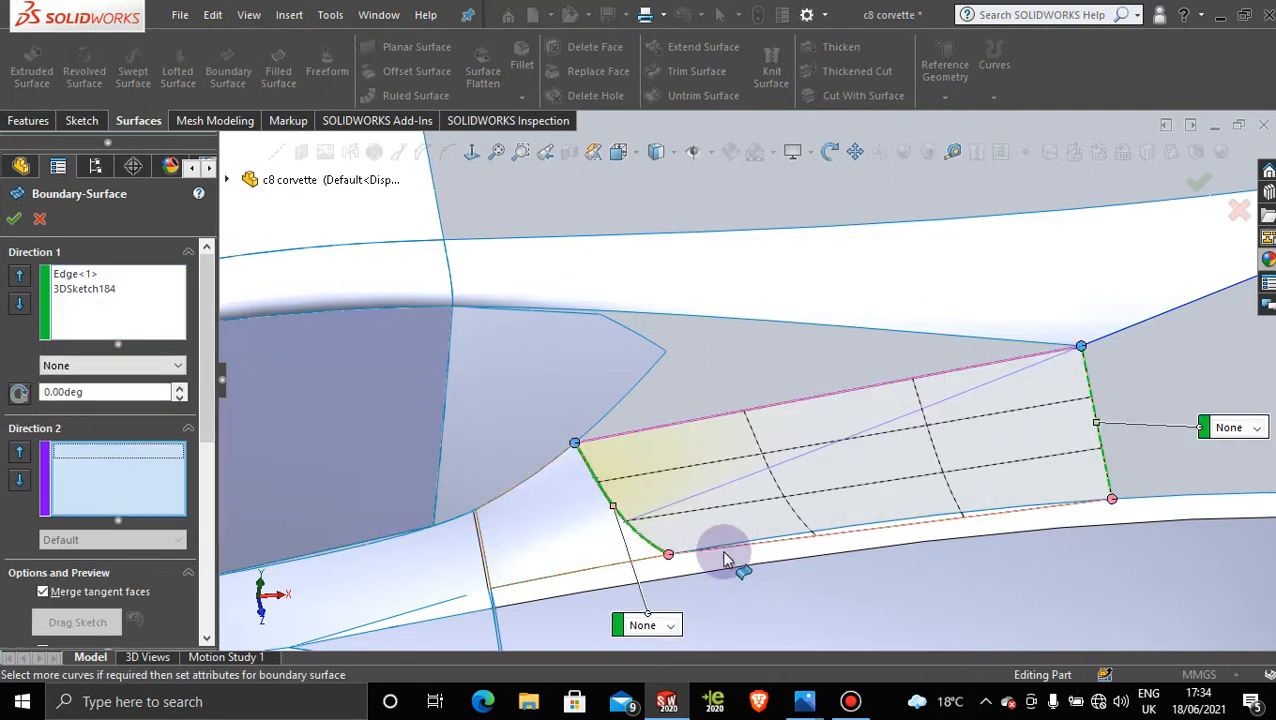
{"action": "left_click", "coordinate": [908, 528]}
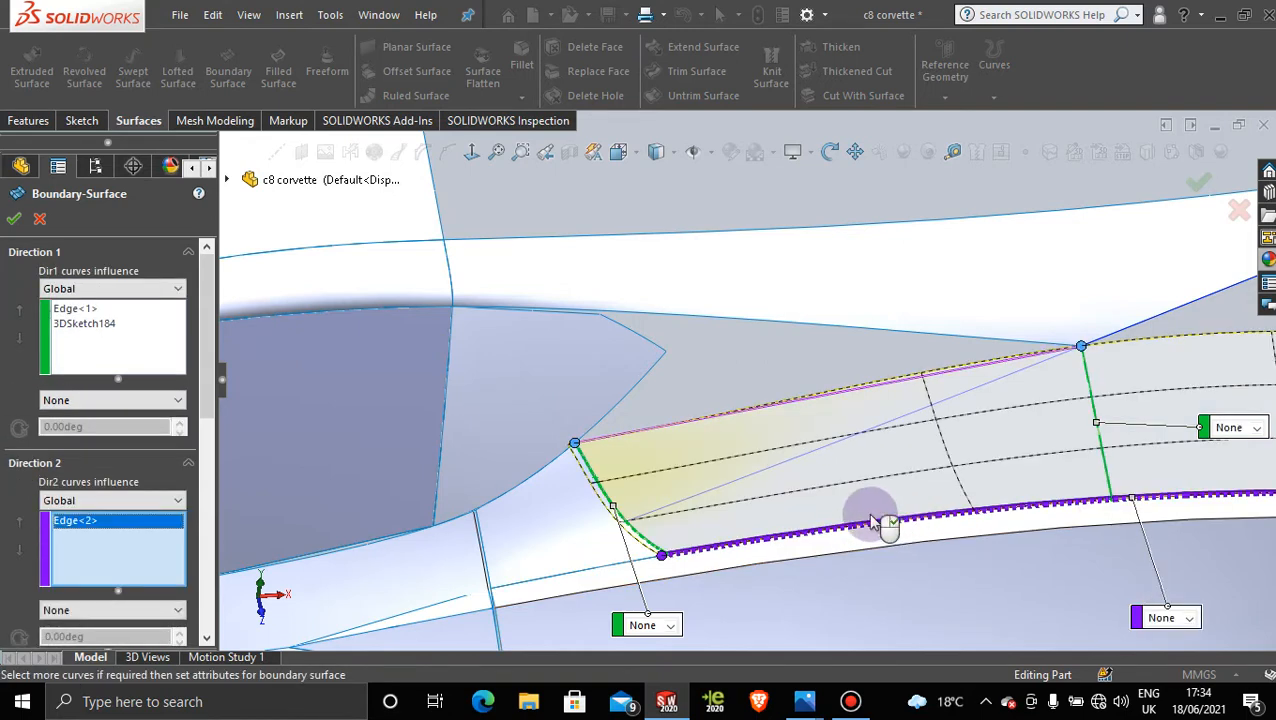
{"action": "left_click", "coordinate": [868, 392]}
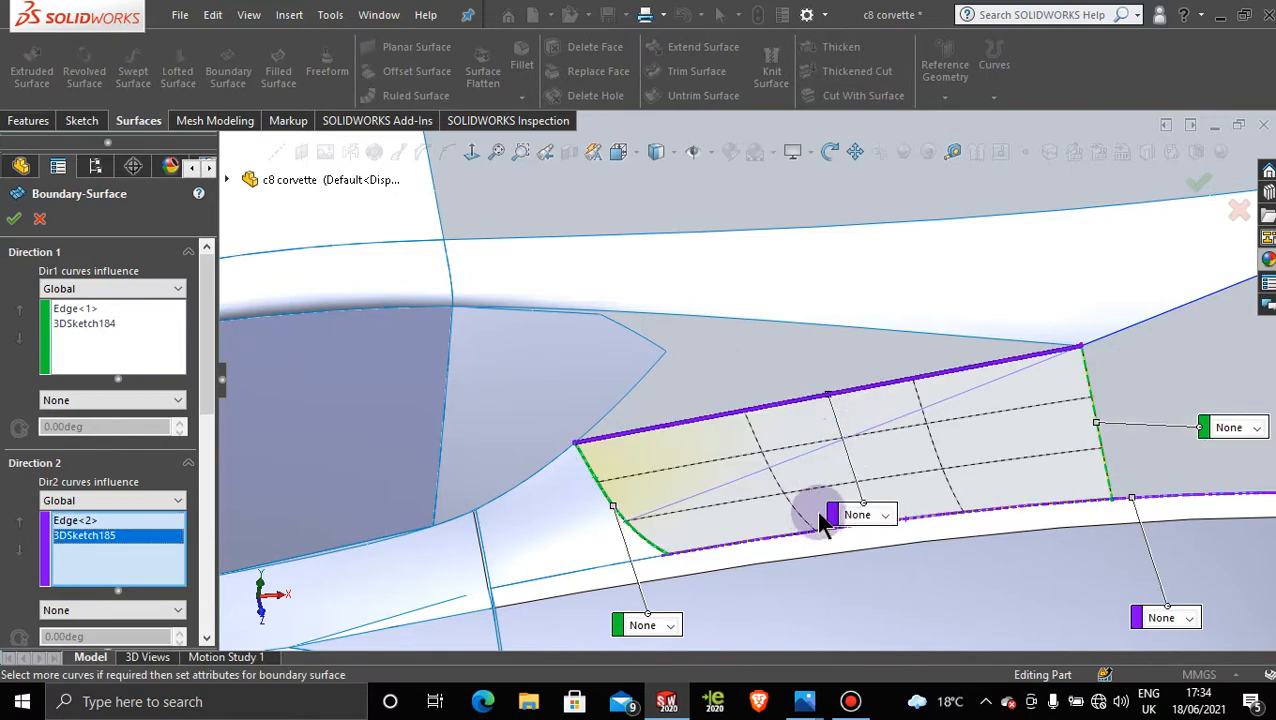
{"action": "middle_click_drag", "start_coordinate": [704, 513], "coordinate": [724, 552]}
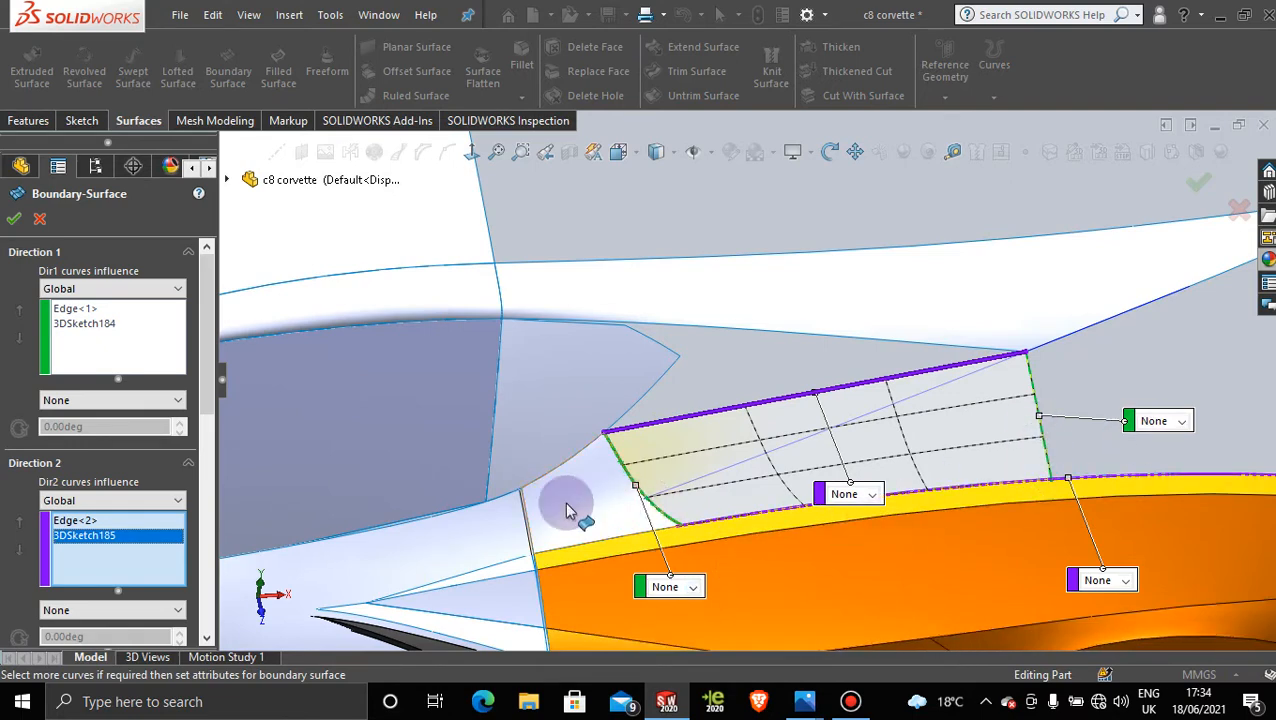
{"action": "left_click", "coordinate": [14, 220]}
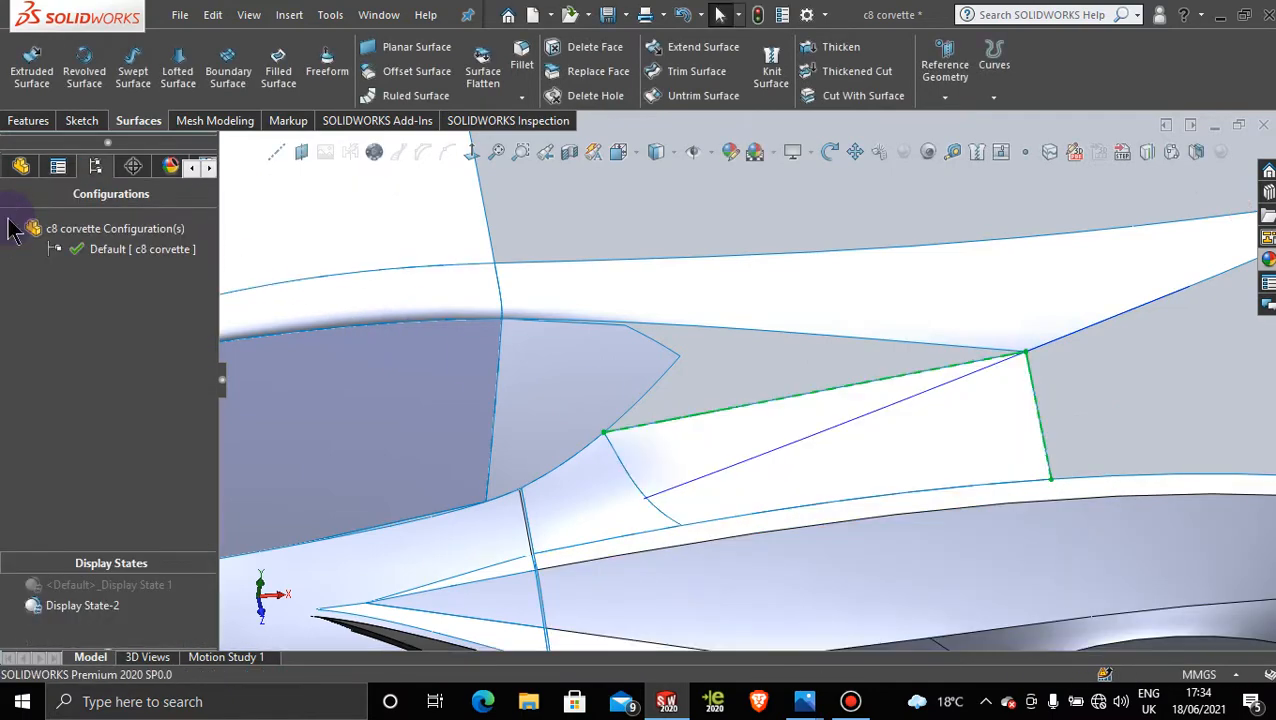
Step: Examine the new boundary surface and the open gap between it, the side window and the roof rail panel
{"action": "middle_click_drag", "start_coordinate": [843, 443], "coordinate": [760, 388]}
{"action": "scroll", "coordinate": [803, 414], "scroll_direction": "up", "scroll_amount": 3}
{"action": "scroll", "coordinate": [838, 340], "scroll_direction": "down", "scroll_amount": 4}
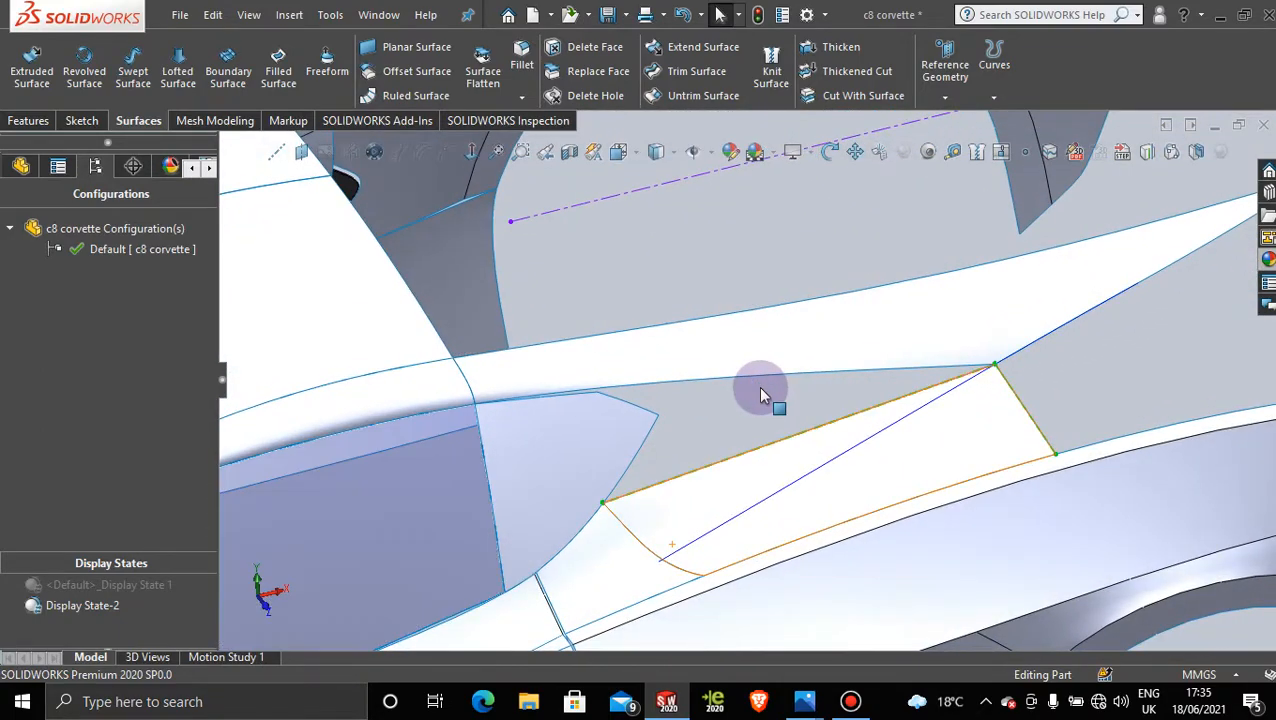
{"action": "scroll", "coordinate": [761, 399], "scroll_direction": "down", "scroll_amount": 1}
{"action": "scroll", "coordinate": [764, 402], "scroll_direction": "up", "scroll_amount": 2}
{"action": "scroll", "coordinate": [810, 395], "scroll_direction": "down", "scroll_amount": 1}
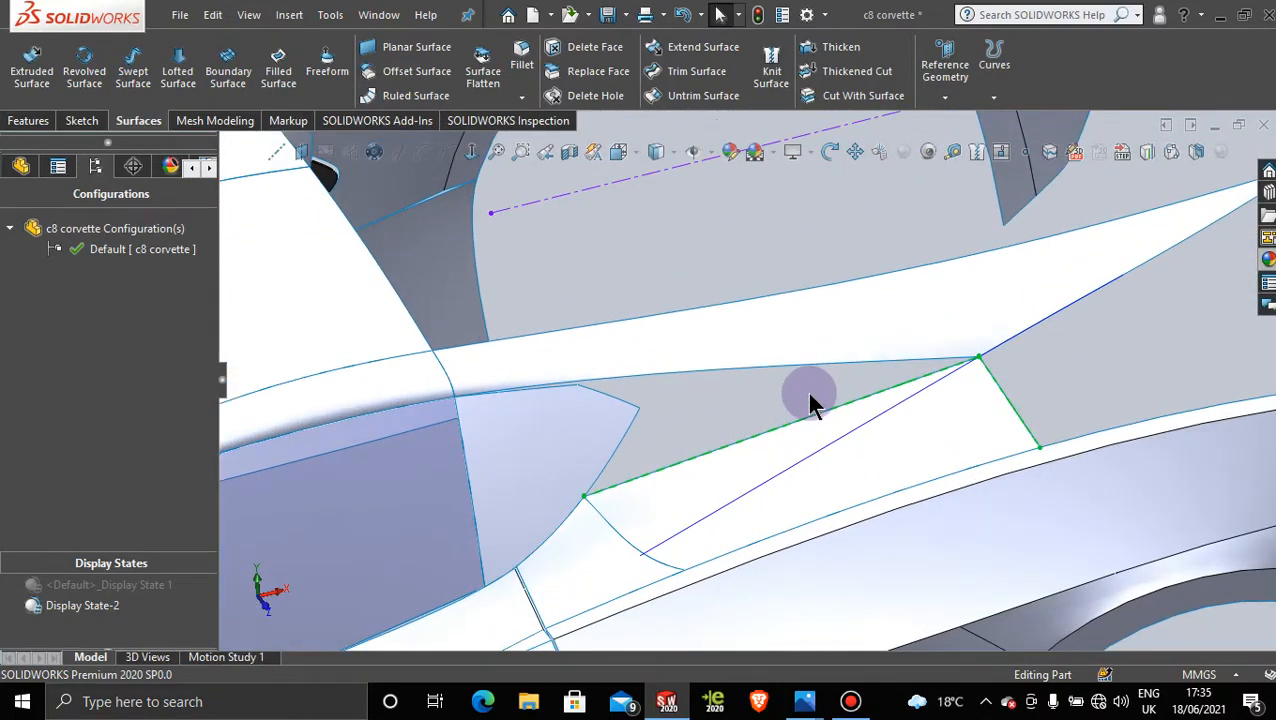
Step: Activate Display State 1 to show the reference images and planes, and start a sketch on the Front Plane
{"action": "scroll", "coordinate": [815, 394], "scroll_direction": "up", "scroll_amount": 6}
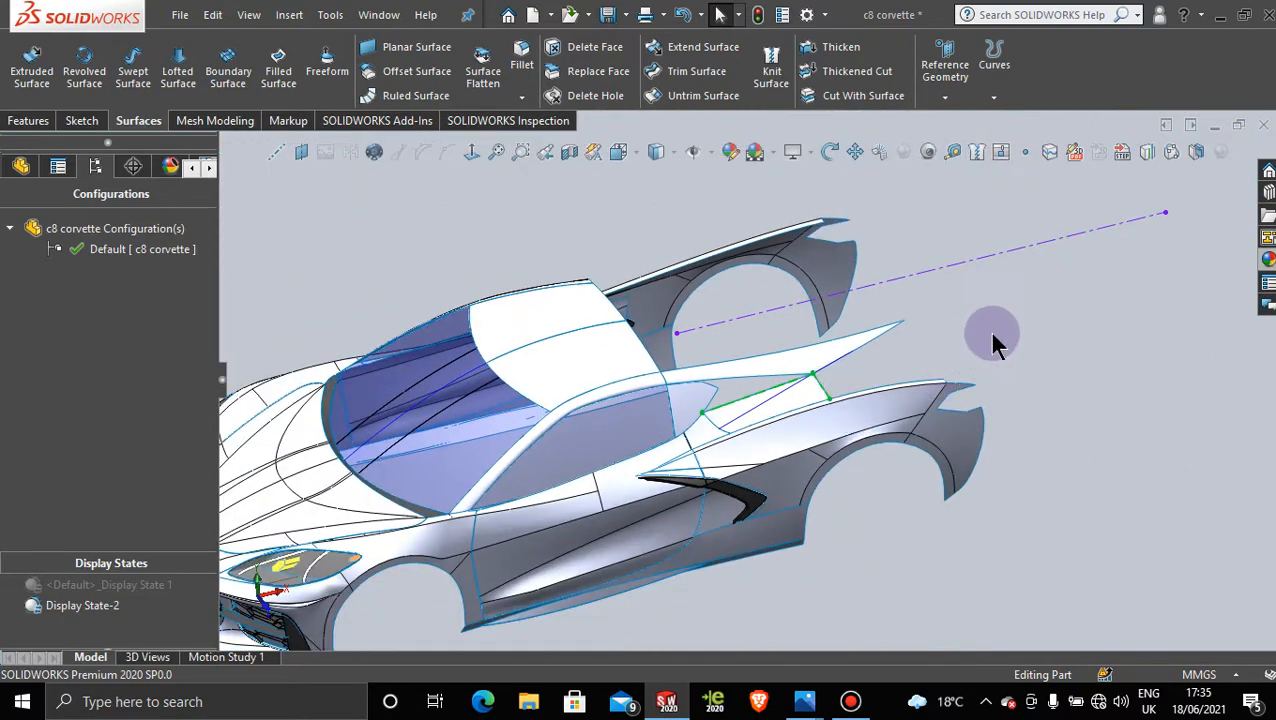
{"action": "middle_click_drag", "start_coordinate": [907, 434], "coordinate": [897, 393]}
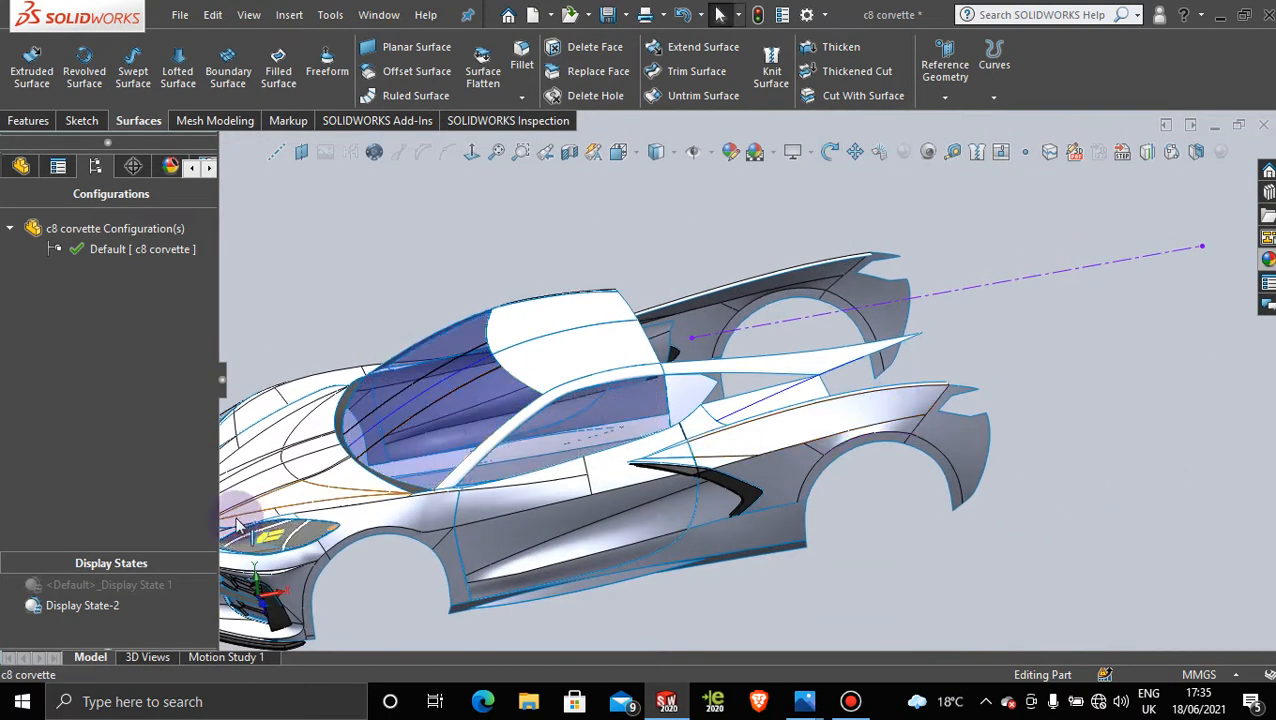
{"action": "left_click", "coordinate": [118, 588]}
{"action": "double_click", "coordinate": [118, 588]}
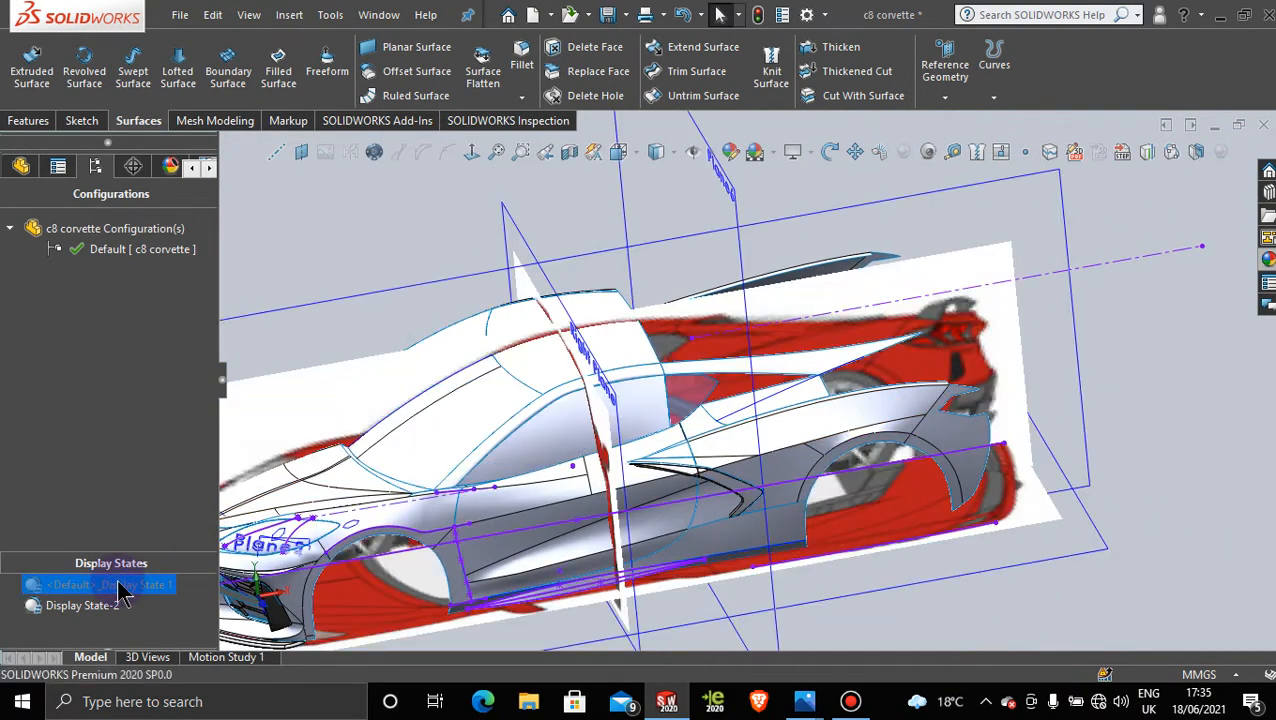
{"action": "left_click", "coordinate": [836, 210]}
{"action": "left_click", "coordinate": [476, 288]}
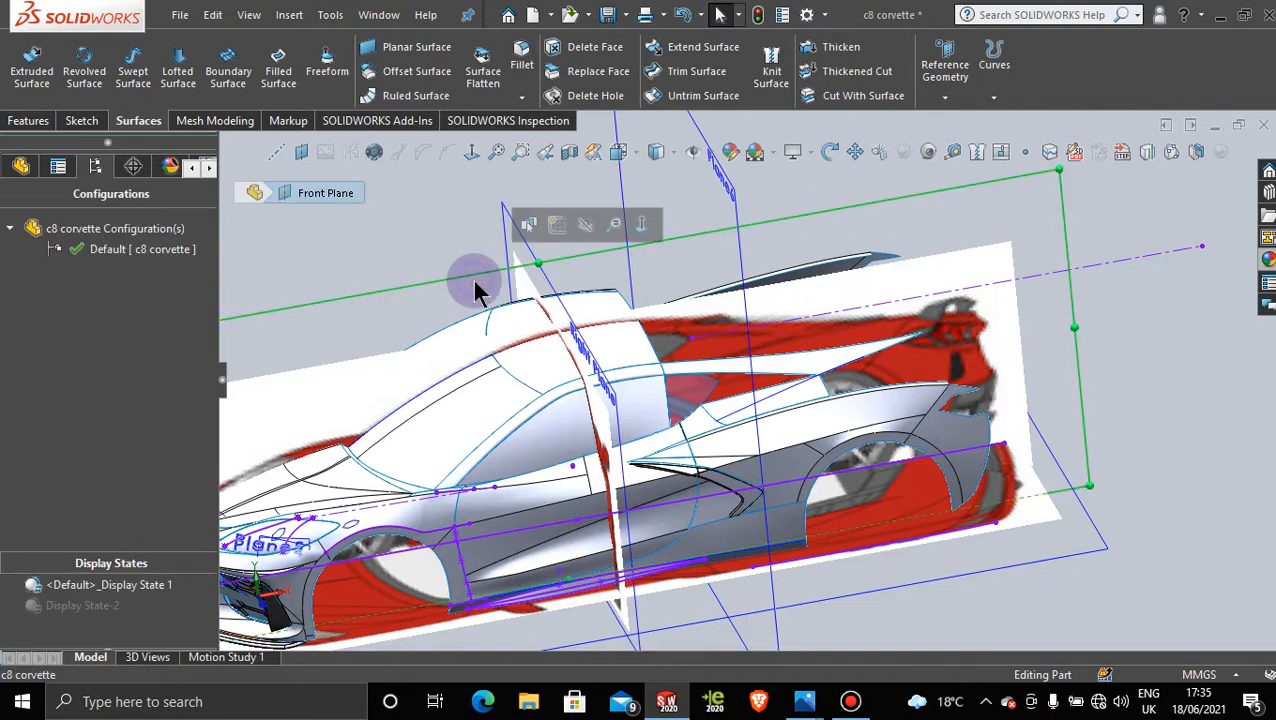
{"action": "left_click", "coordinate": [560, 226]}
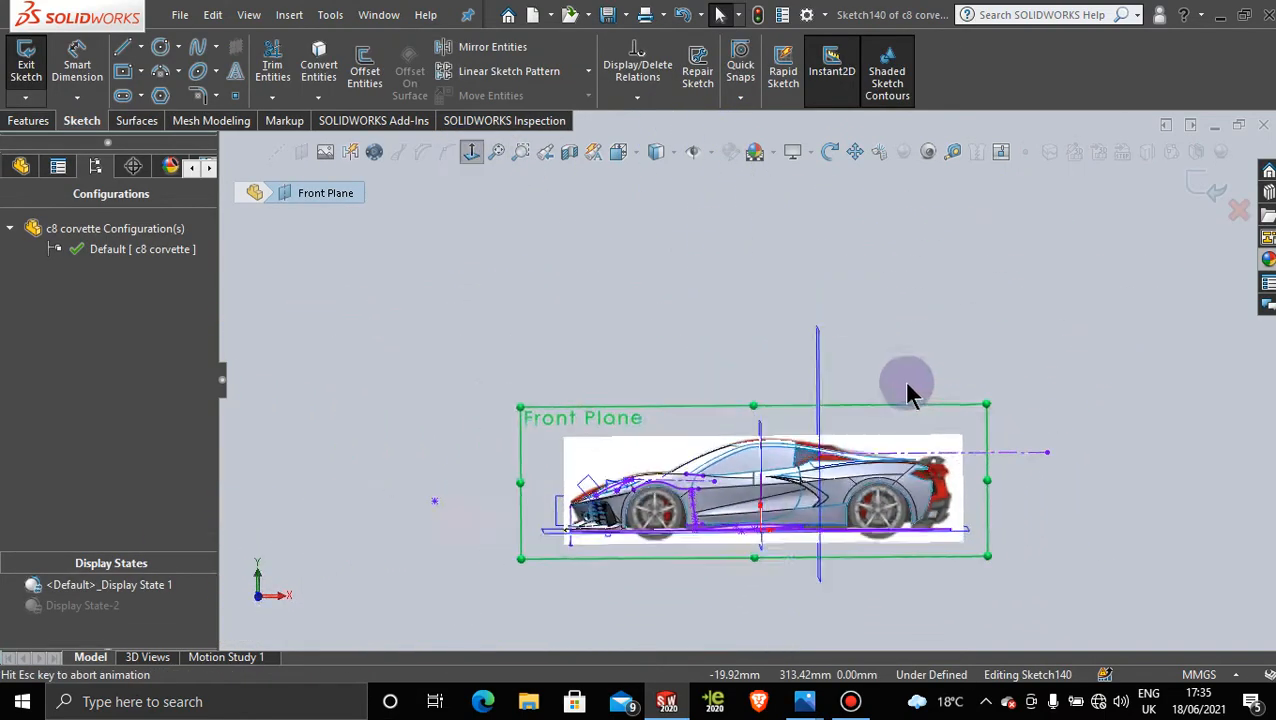
{"action": "scroll", "coordinate": [826, 488], "scroll_direction": "down", "scroll_amount": 10}
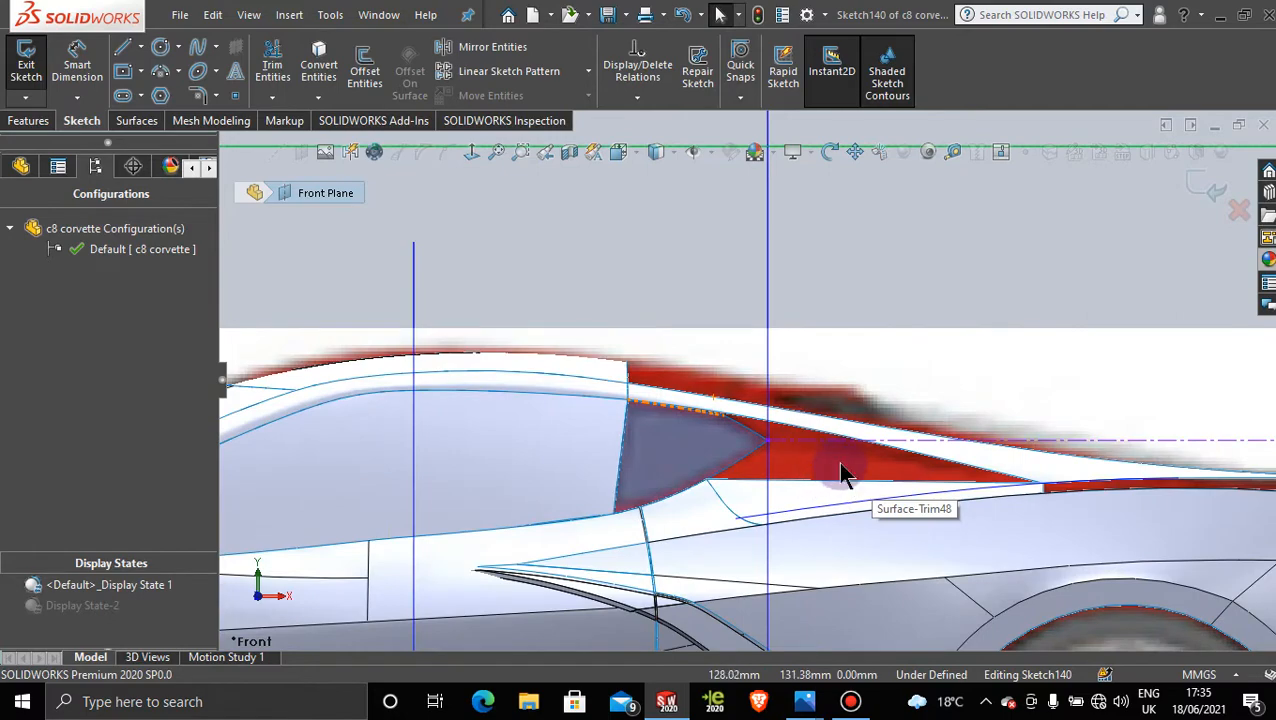
{"action": "scroll", "coordinate": [846, 447], "scroll_direction": "down", "scroll_amount": 3}
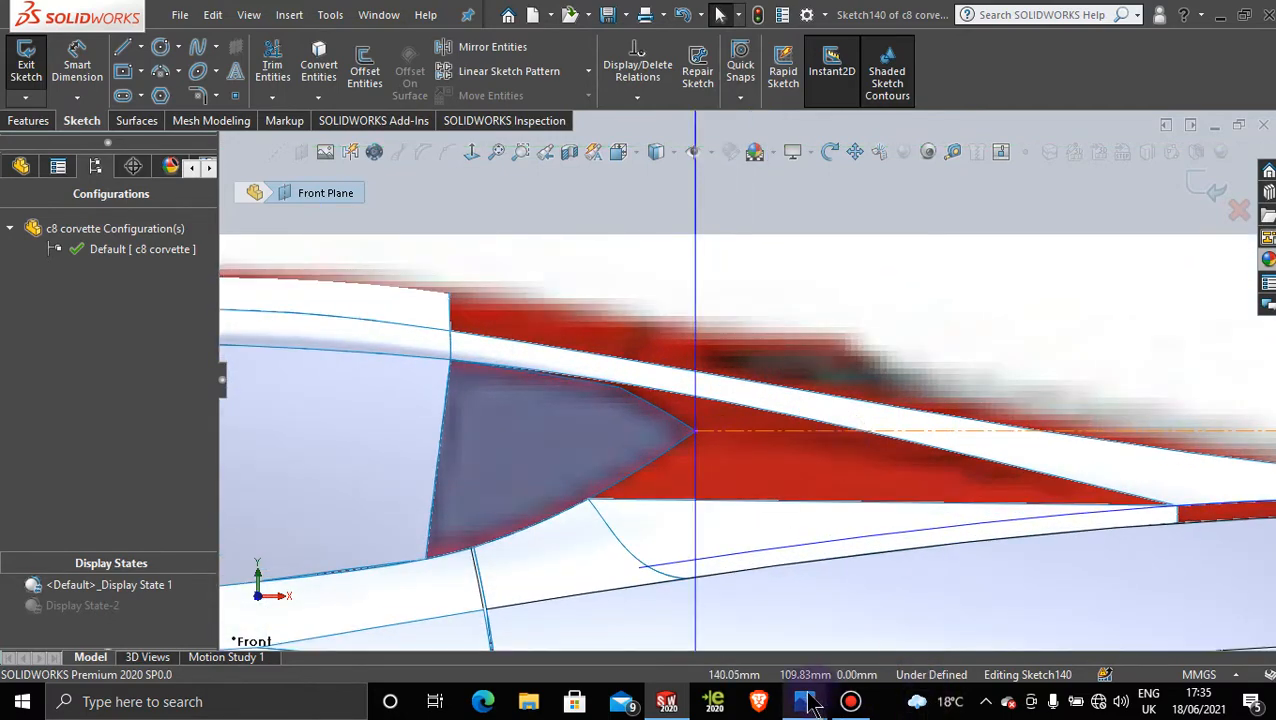
Step: Examine the rear three-quarter Corvette photo in Photos around the side window and rear quarter panel, and return to SOLIDWORKS
{"action": "mouse_move", "coordinate": [812, 705]}
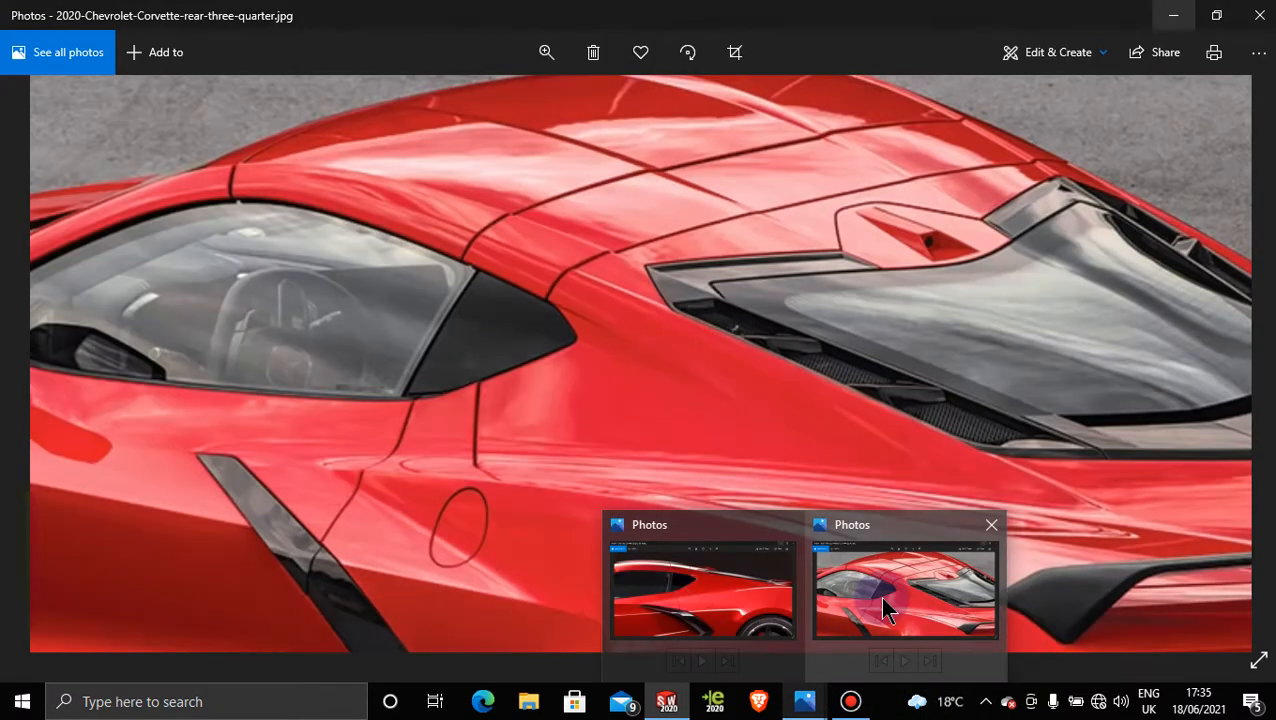
{"action": "left_click", "coordinate": [879, 598]}
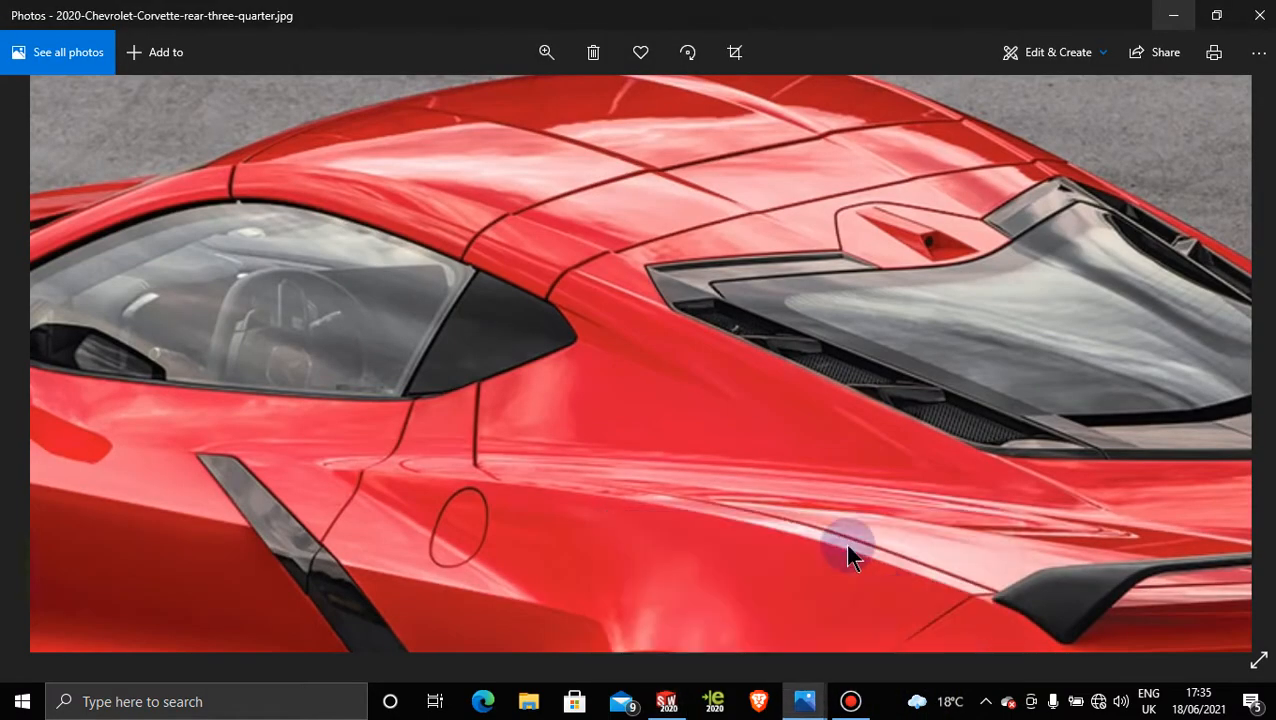
{"action": "left_click", "coordinate": [545, 62]}
{"action": "left_click_drag", "start_coordinate": [458, 100], "coordinate": [511, 100]}
{"action": "left_click_drag", "start_coordinate": [473, 219], "coordinate": [573, 612]}
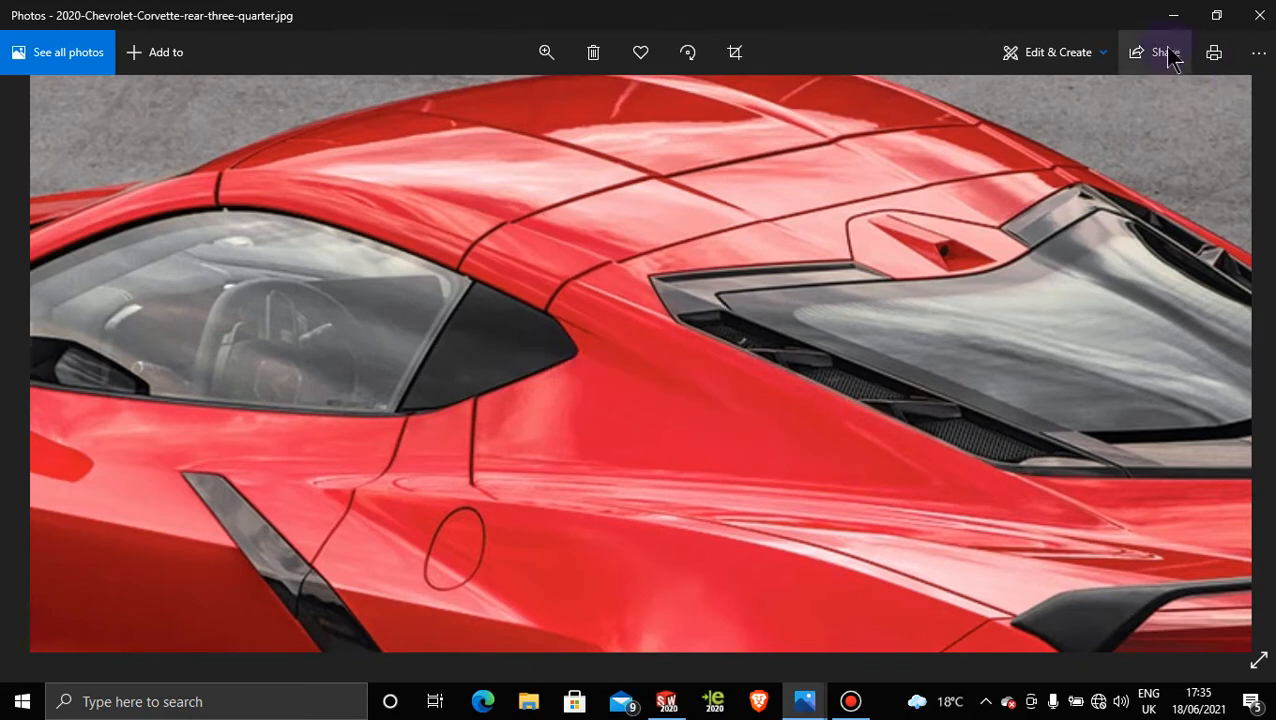
{"action": "left_click", "coordinate": [1173, 16]}
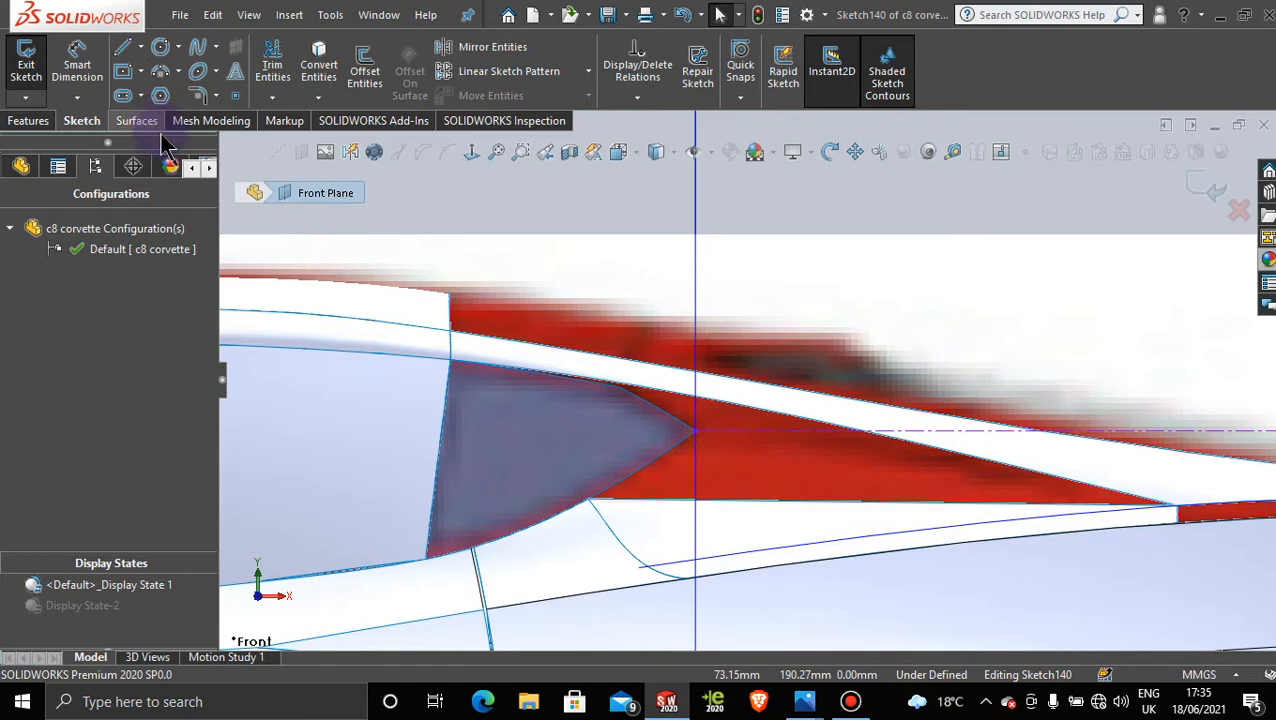
Step: Leave the Front Plane sketch and, in a new 3D sketch, draw a two-point spline from the patch's upper edge to the roof rail's lower edge
{"action": "left_click", "coordinate": [200, 52]}
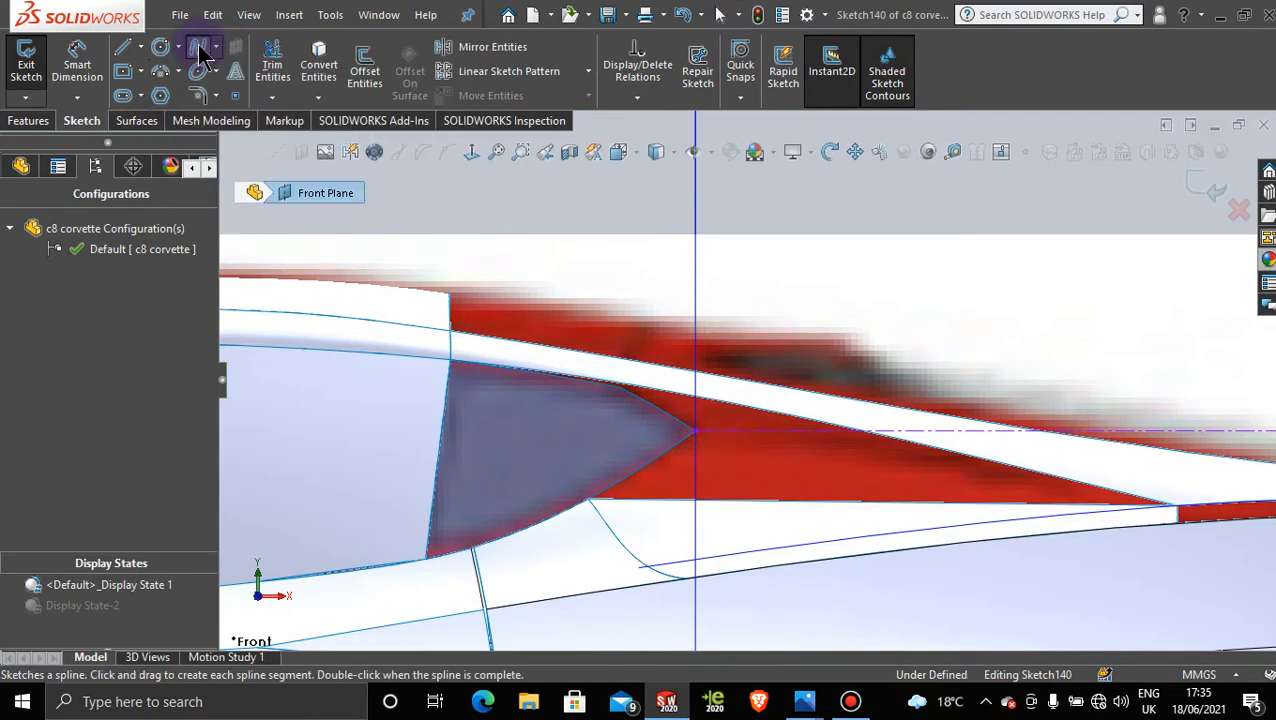
{"action": "left_click", "coordinate": [1206, 180]}
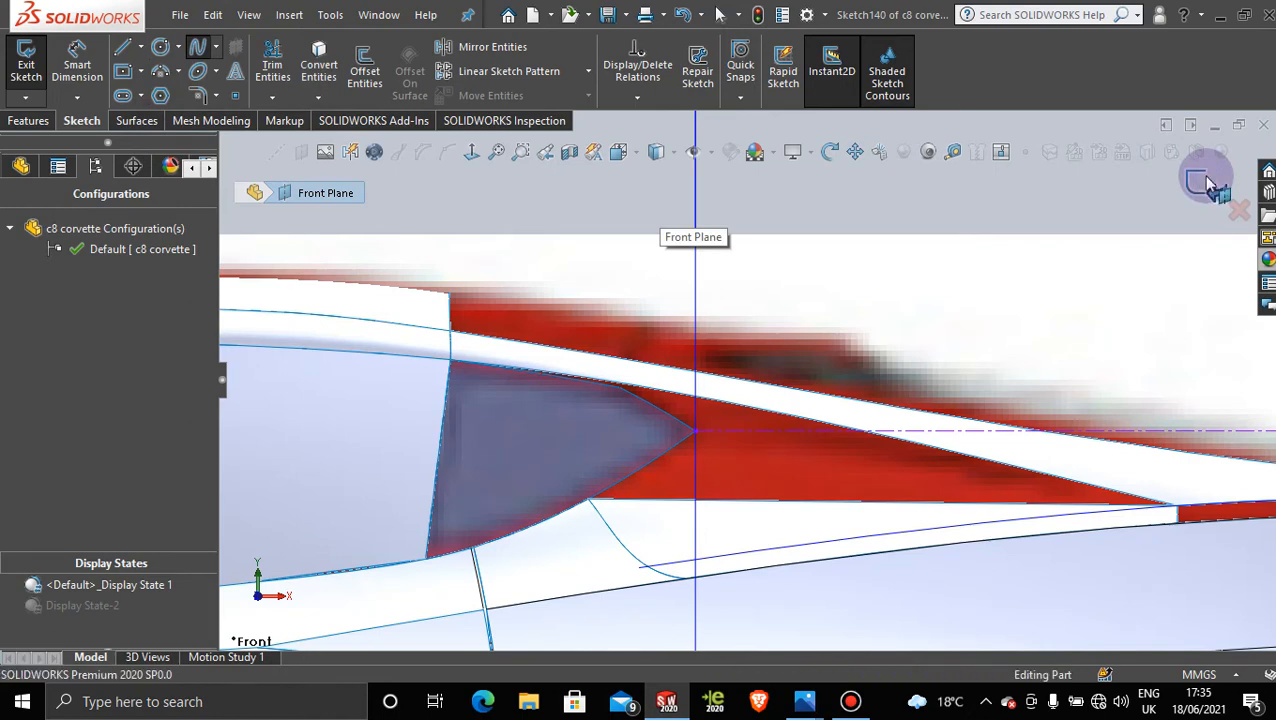
{"action": "left_click", "coordinate": [88, 121]}
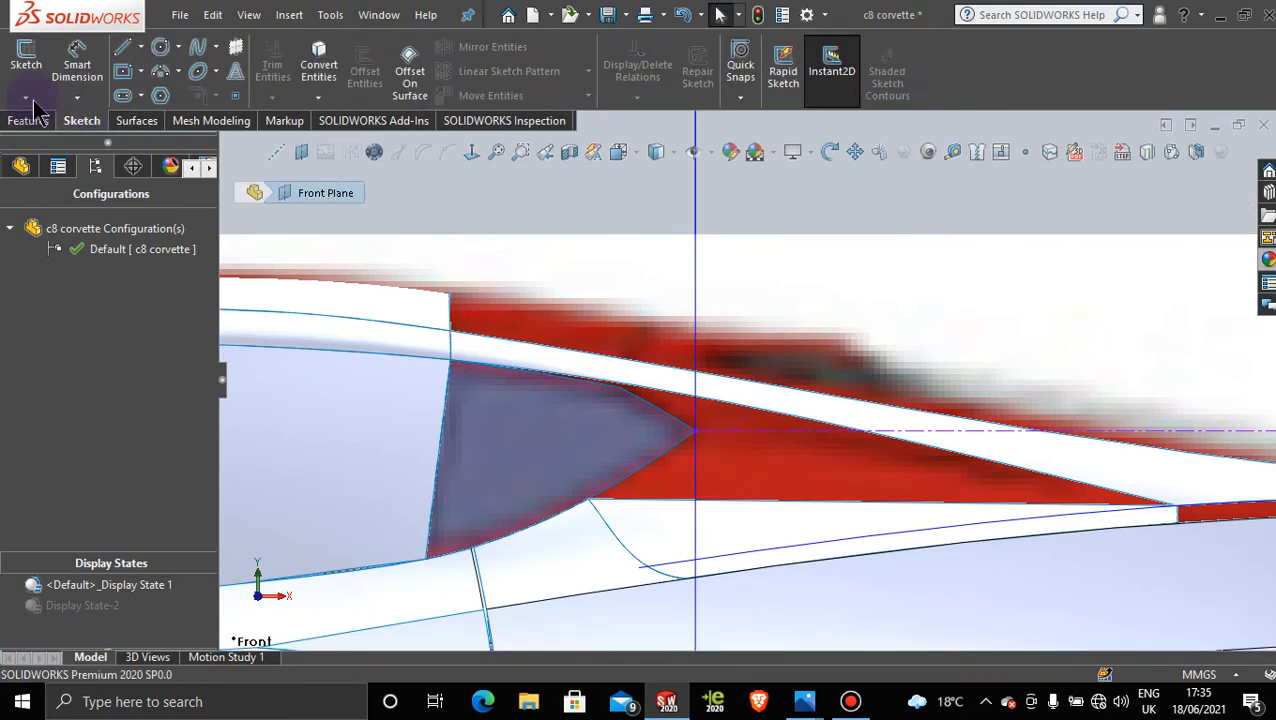
{"action": "left_click", "coordinate": [27, 98]}
{"action": "left_click", "coordinate": [55, 140]}
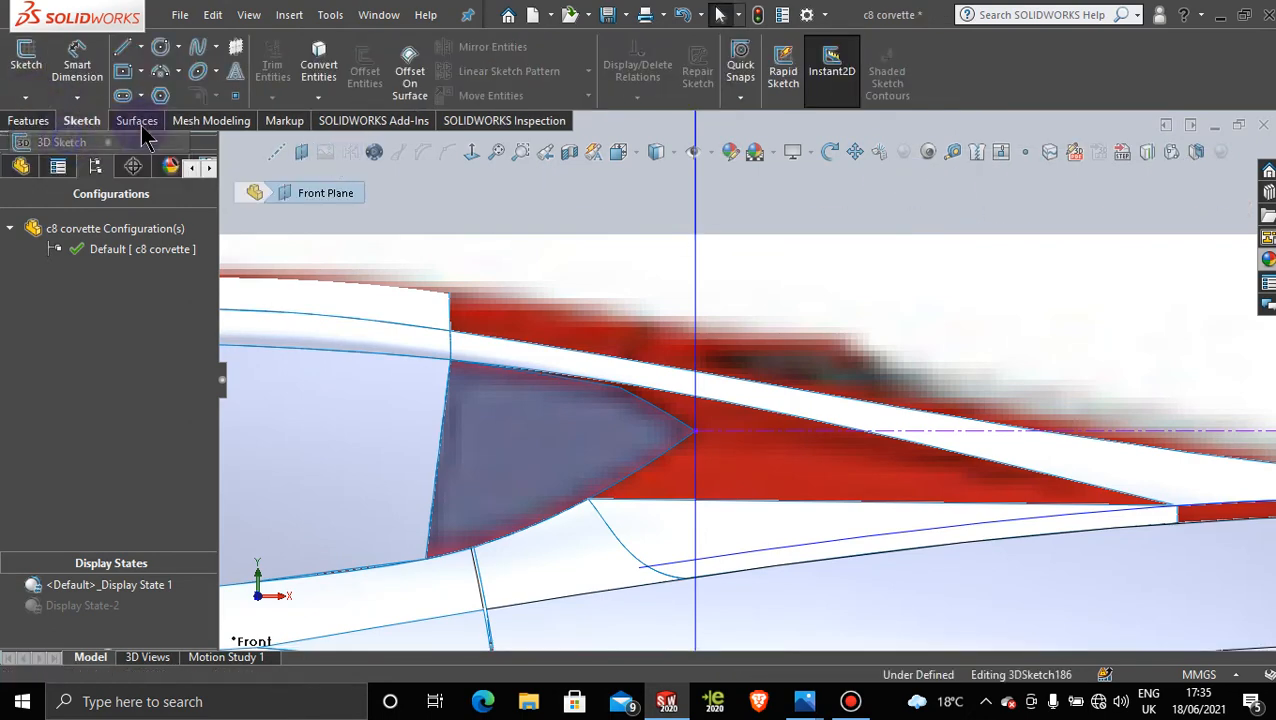
{"action": "left_click", "coordinate": [198, 49]}
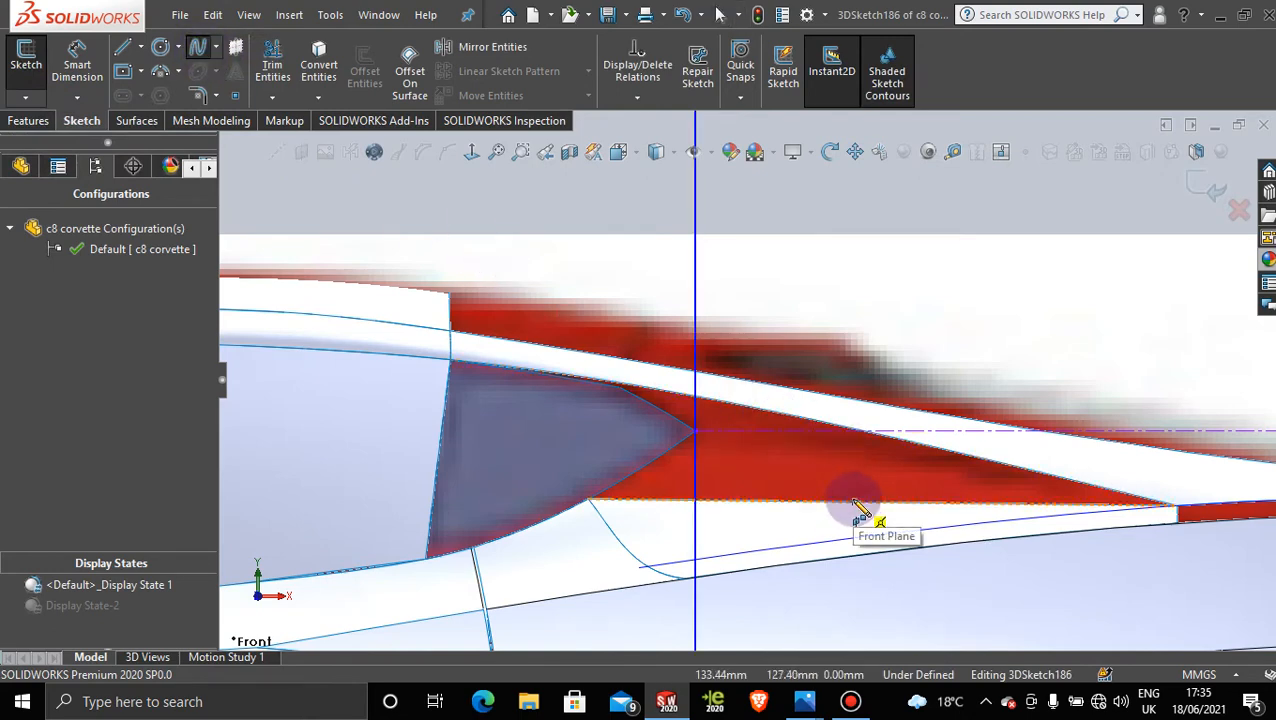
{"action": "left_click", "coordinate": [893, 441]}
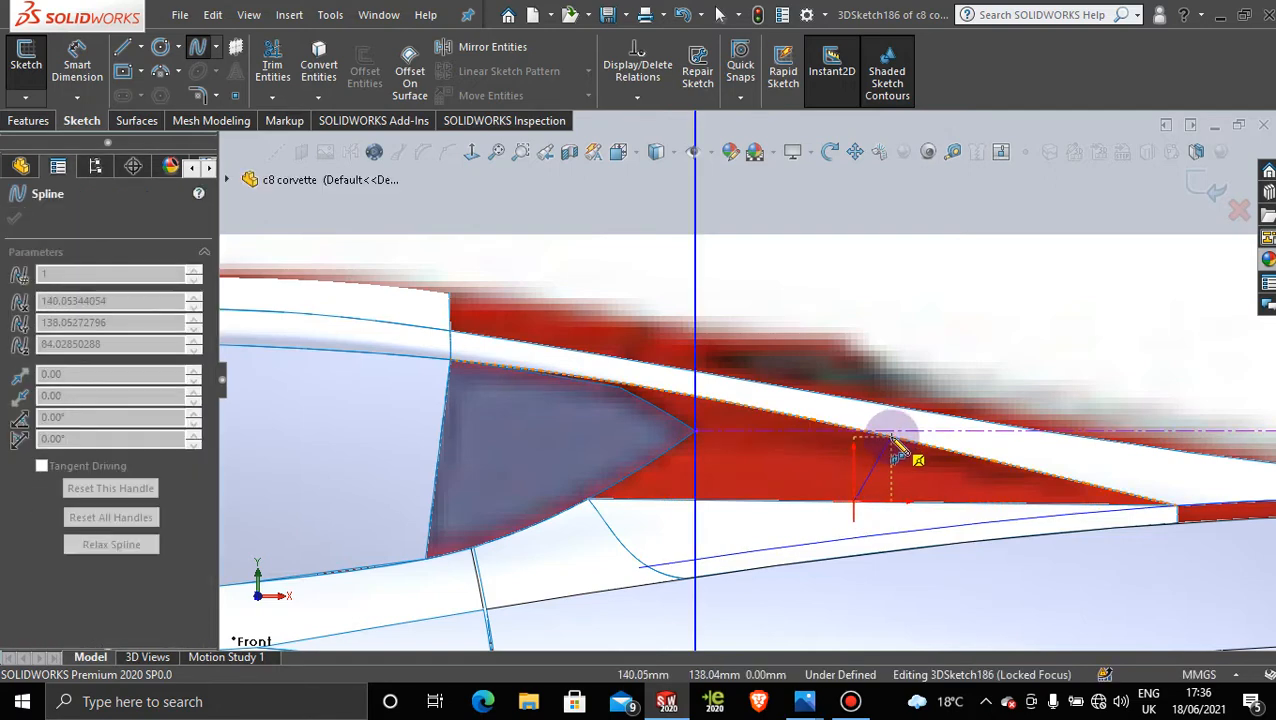
{"action": "left_click", "coordinate": [893, 441]}
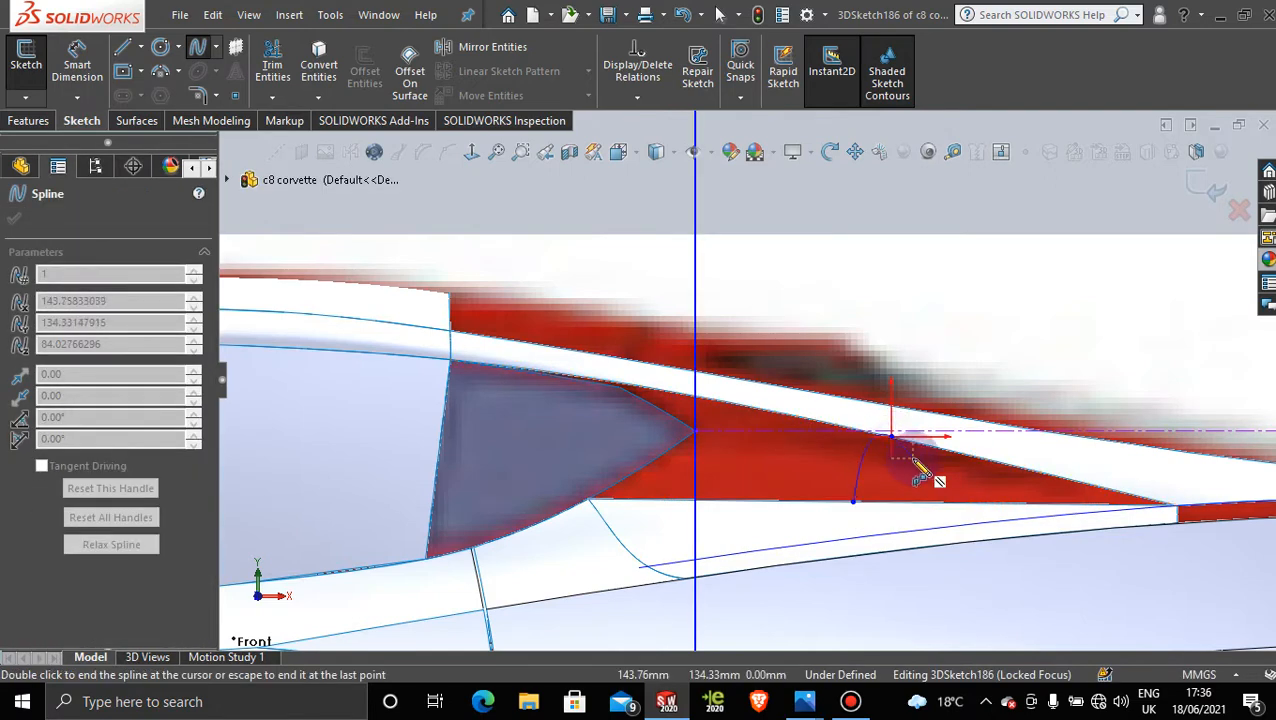
{"action": "key", "text": "Escape"}
Step: Move the spline's upper endpoint forward along the roof rail's lower edge and delete its coincident relation
{"action": "scroll", "coordinate": [911, 490], "scroll_direction": "up", "scroll_amount": 3}
{"action": "scroll", "coordinate": [920, 407], "scroll_direction": "down", "scroll_amount": 2}
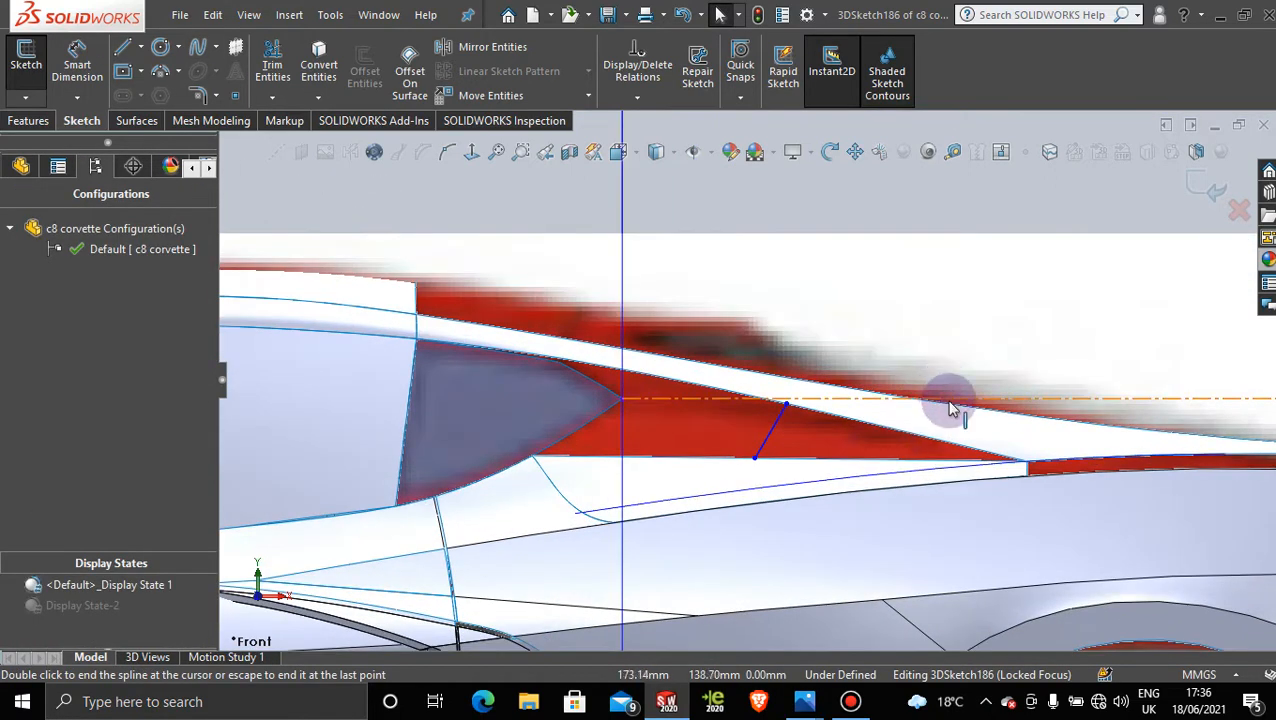
{"action": "scroll", "coordinate": [755, 428], "scroll_direction": "down", "scroll_amount": 2}
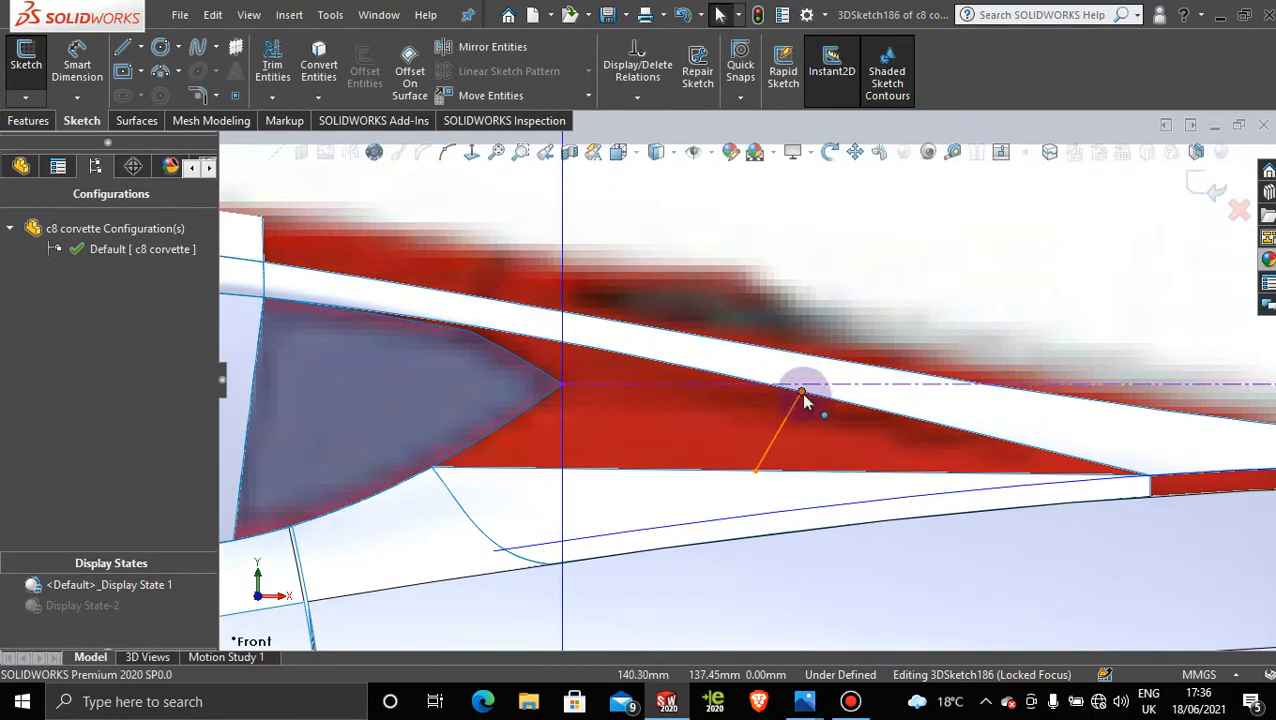
{"action": "left_click_drag", "start_coordinate": [806, 401], "coordinate": [764, 386]}
{"action": "key", "text": "Return"}
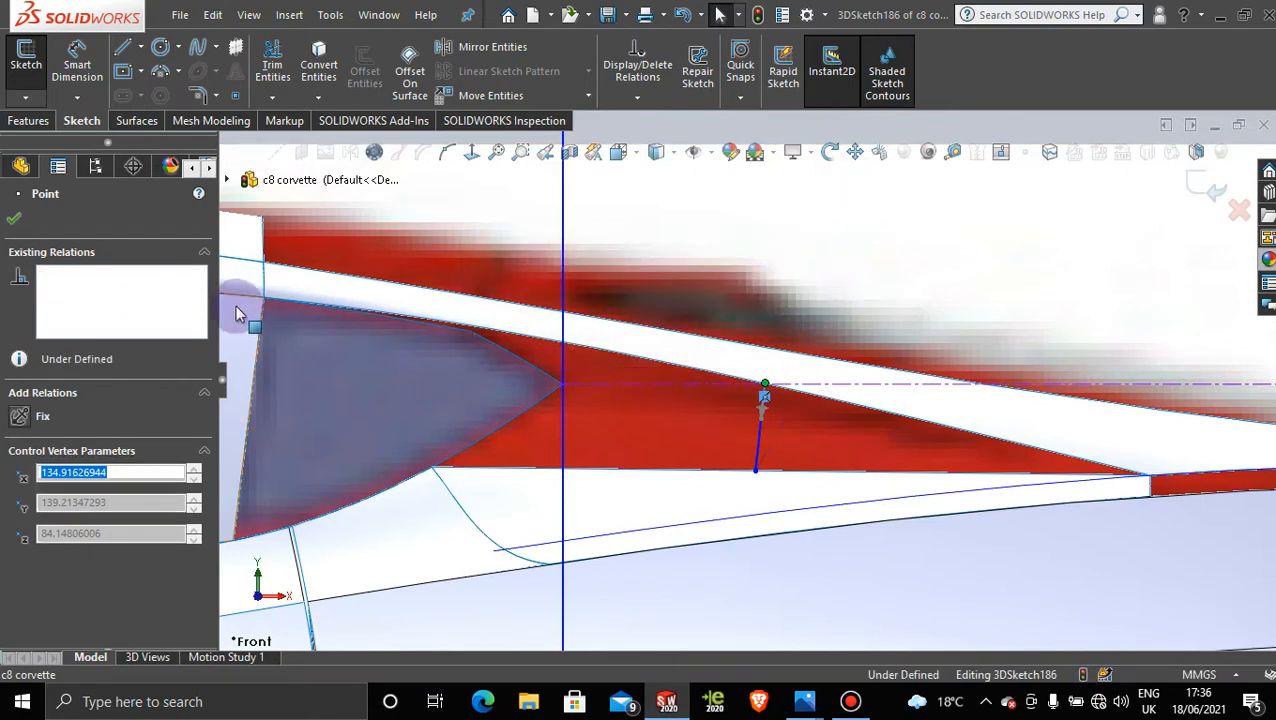
{"action": "right_click", "coordinate": [90, 280]}
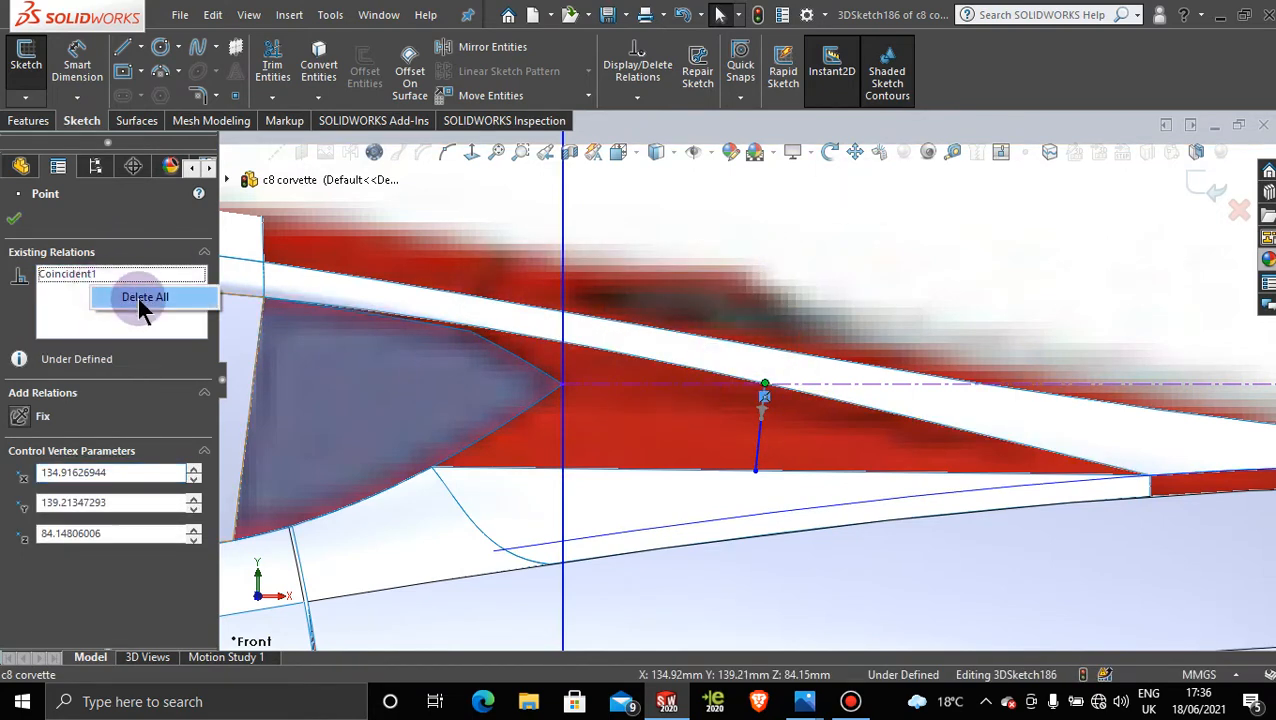
{"action": "left_click", "coordinate": [138, 298]}
Step: Move the spline's endpoints rearward to about X 140.5 mm, snapping the upper one onto the roof rail edge so the spline stands upright
{"action": "left_click", "coordinate": [757, 474]}
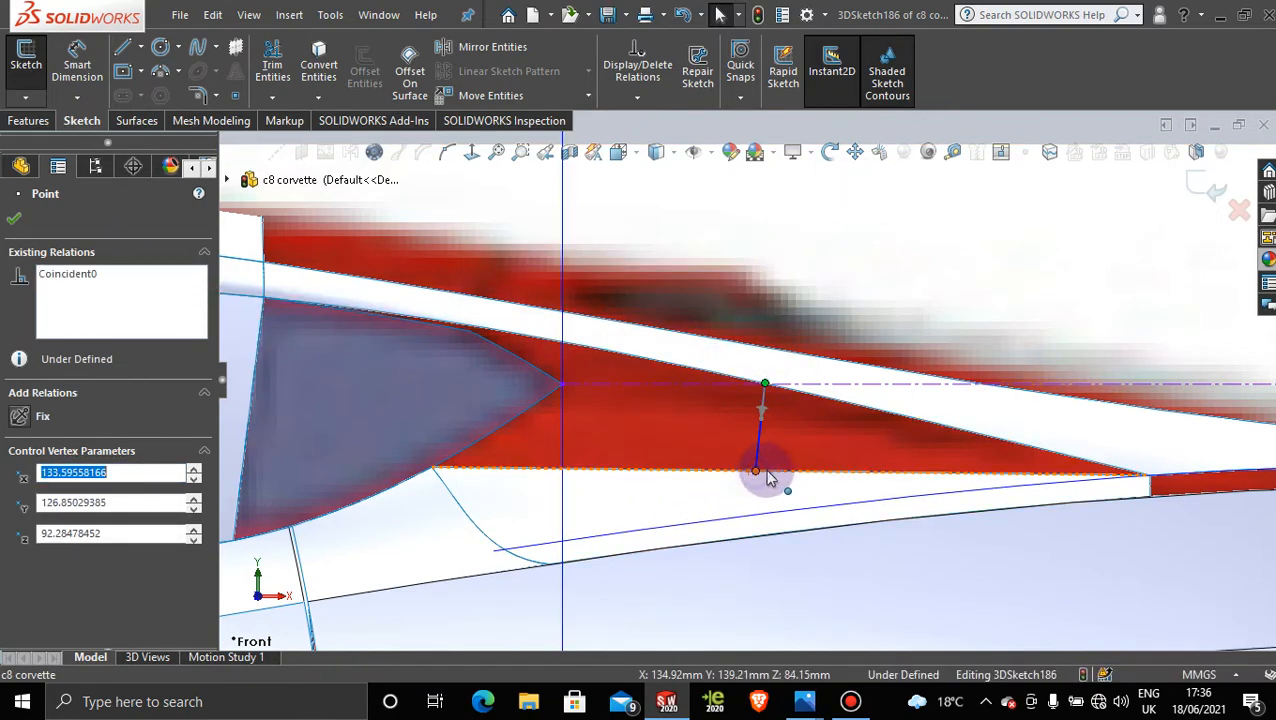
{"action": "left_click_drag", "start_coordinate": [770, 478], "coordinate": [766, 472]}
{"action": "left_click_drag", "start_coordinate": [767, 417], "coordinate": [808, 400]}
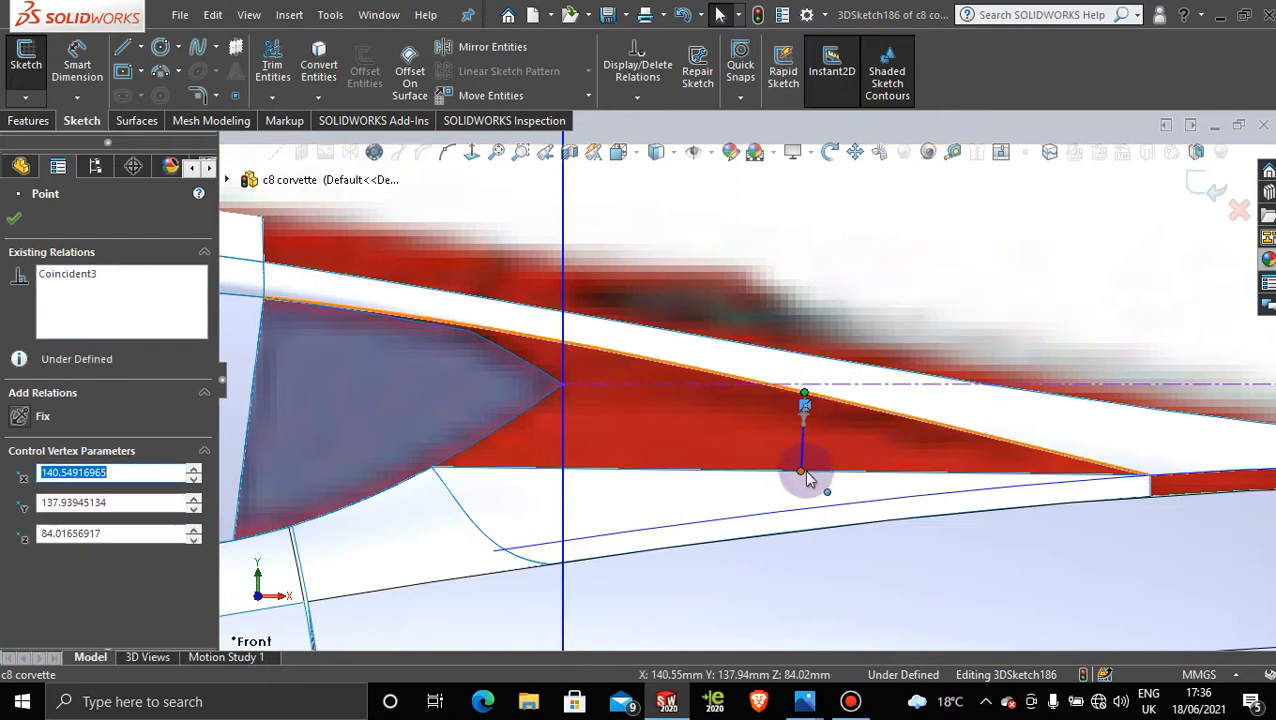
{"action": "mouse_move", "coordinate": [801, 476]}
{"action": "left_mouse_down"}
{"action": "mouse_move", "coordinate": [834, 484]}
{"action": "mouse_move", "coordinate": [806, 481]}
{"action": "left_mouse_up"}
{"action": "left_click", "coordinate": [806, 427]}
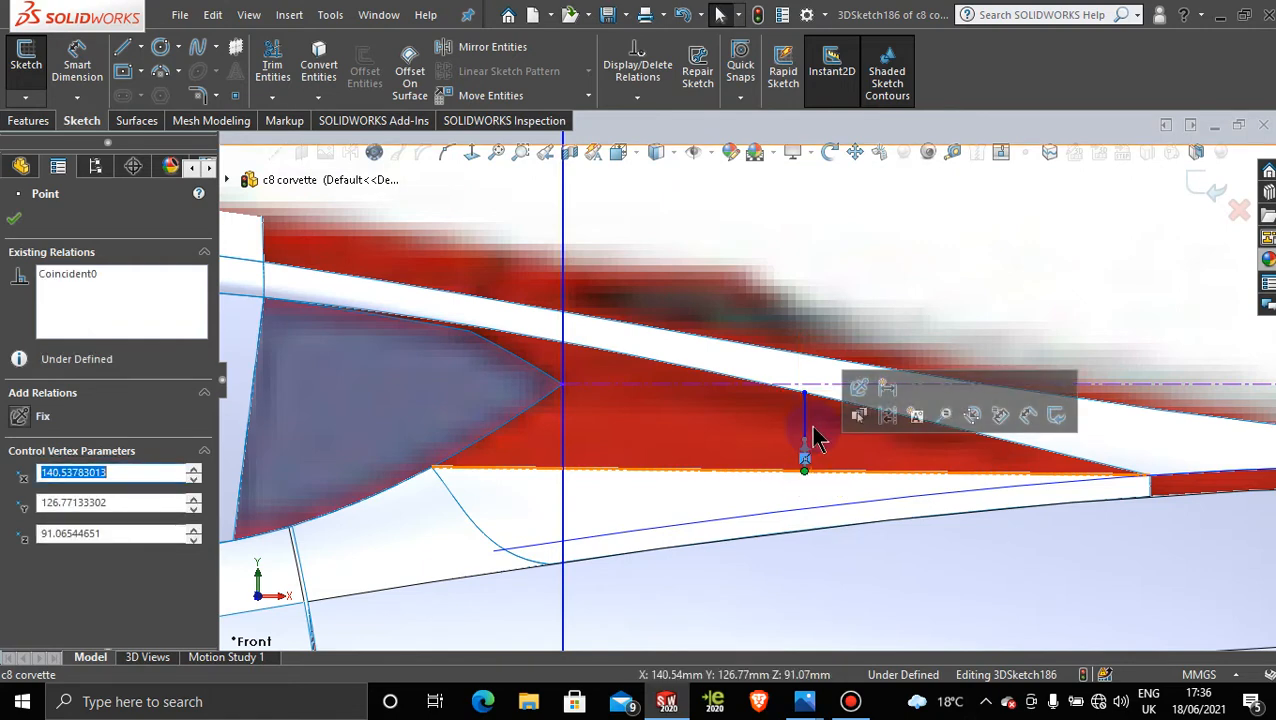
Step: Slide the whole spline forward along the two edges until its lower endpoint is at about X 134 mm
{"action": "mouse_move", "coordinate": [783, 428]}
{"action": "left_mouse_down"}
{"action": "mouse_move", "coordinate": [632, 421]}
{"action": "mouse_move", "coordinate": [828, 428]}
{"action": "mouse_move", "coordinate": [884, 444]}
{"action": "mouse_move", "coordinate": [781, 446]}
{"action": "left_mouse_up"}
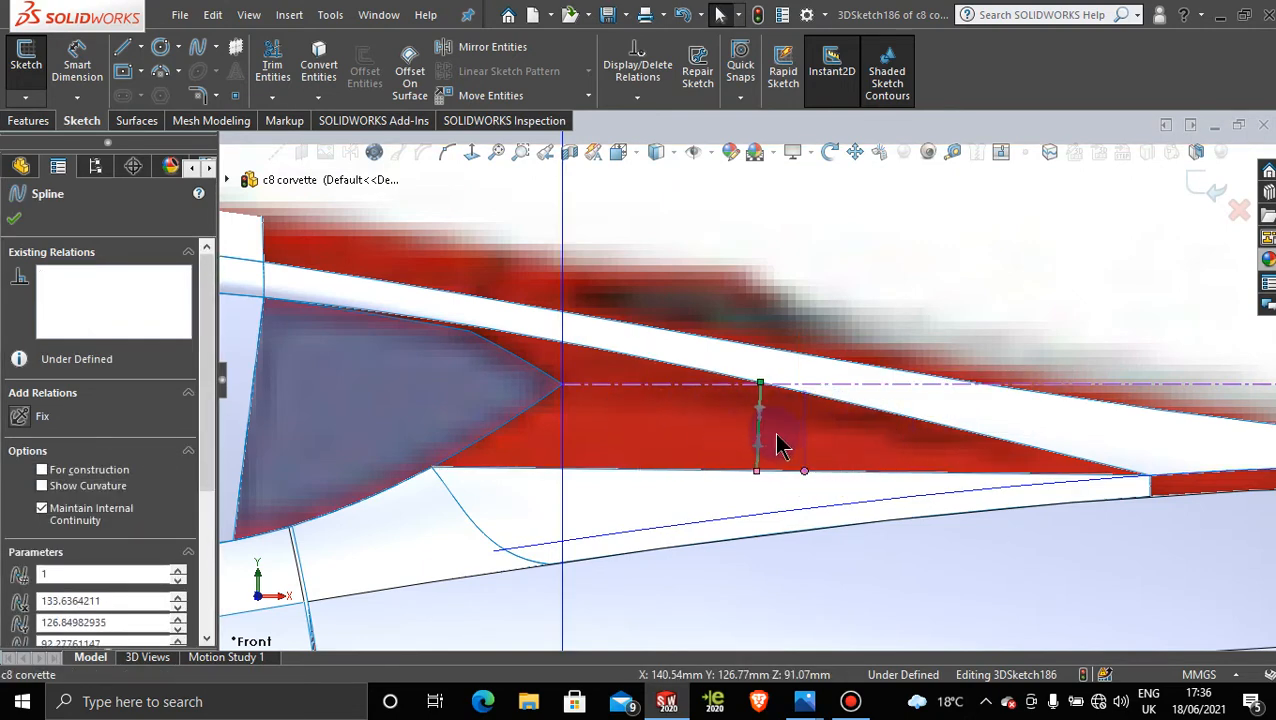
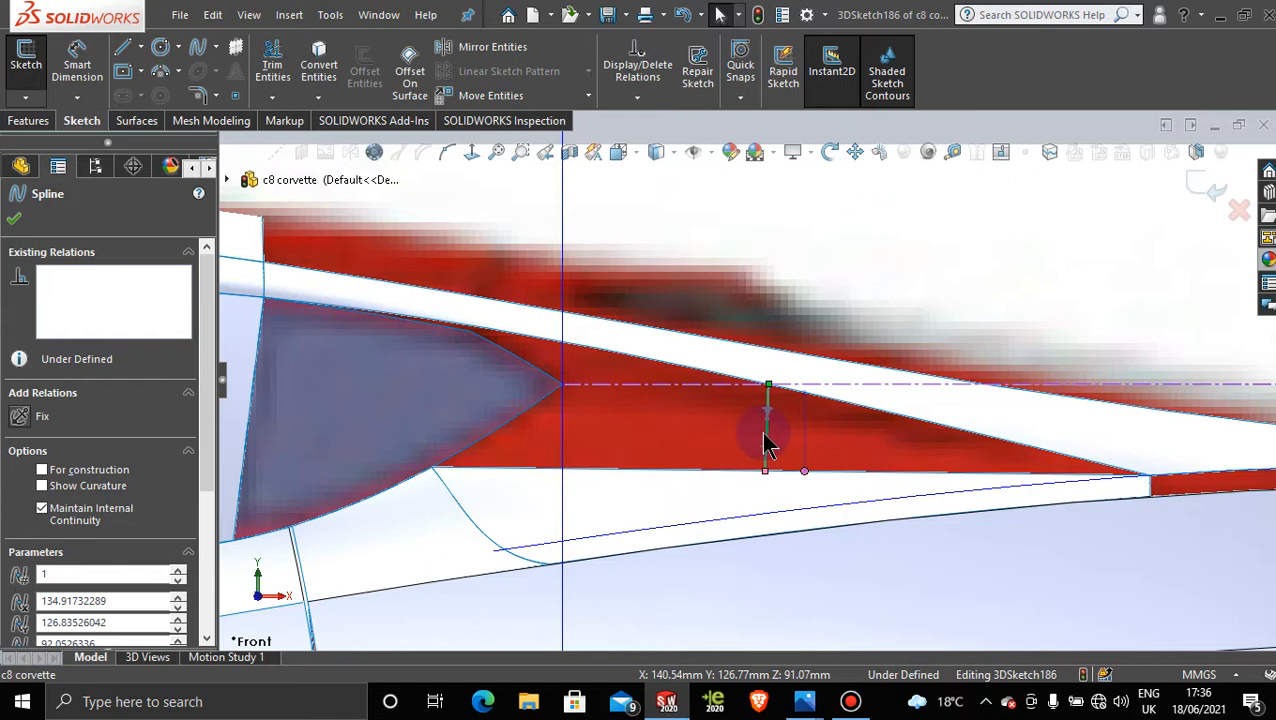
{"action": "left_click_drag", "start_coordinate": [770, 440], "coordinate": [783, 445]}
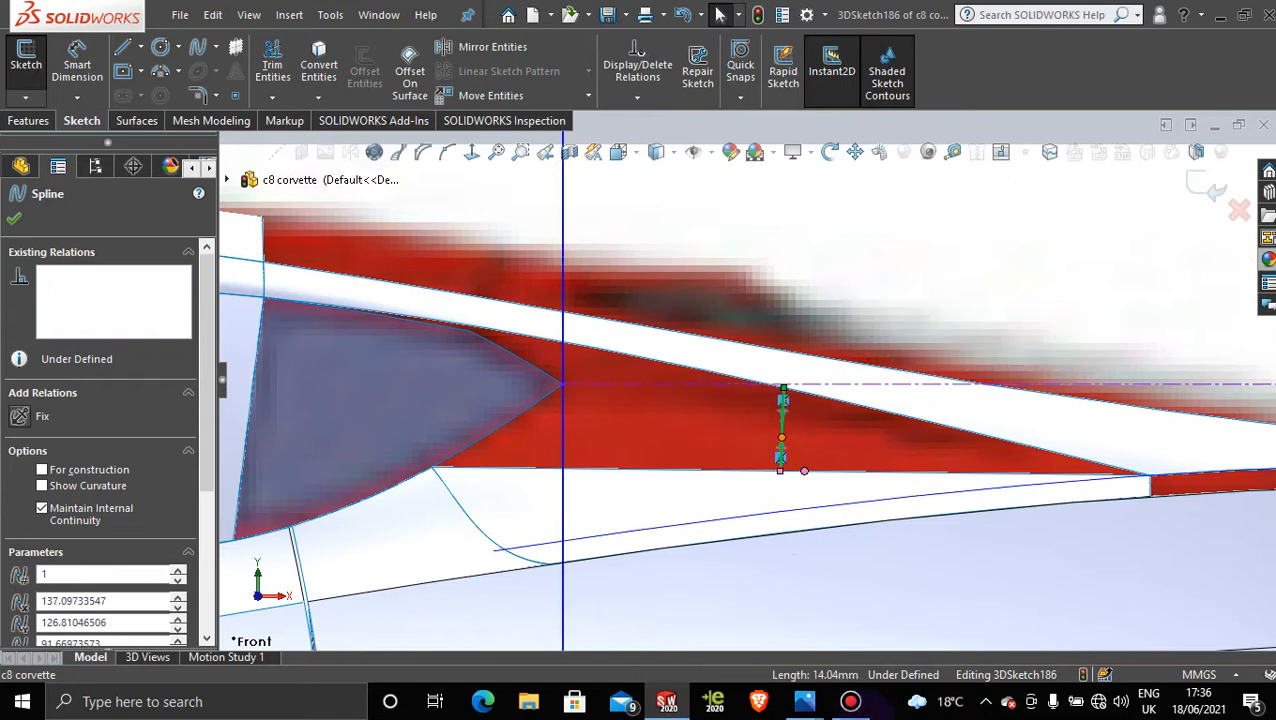
{"action": "mouse_move", "coordinate": [815, 690]}
{"action": "mouse_move", "coordinate": [937, 585]}
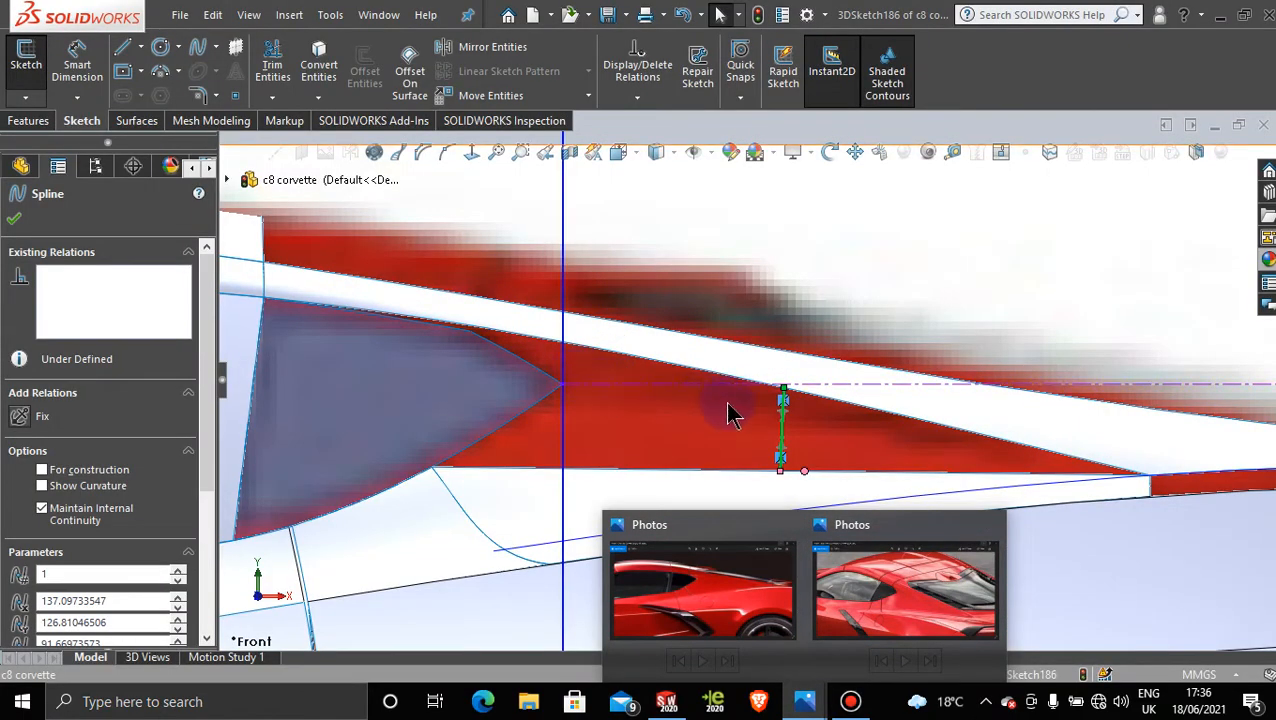
{"action": "scroll", "coordinate": [788, 440], "scroll_direction": "down", "scroll_amount": 3}
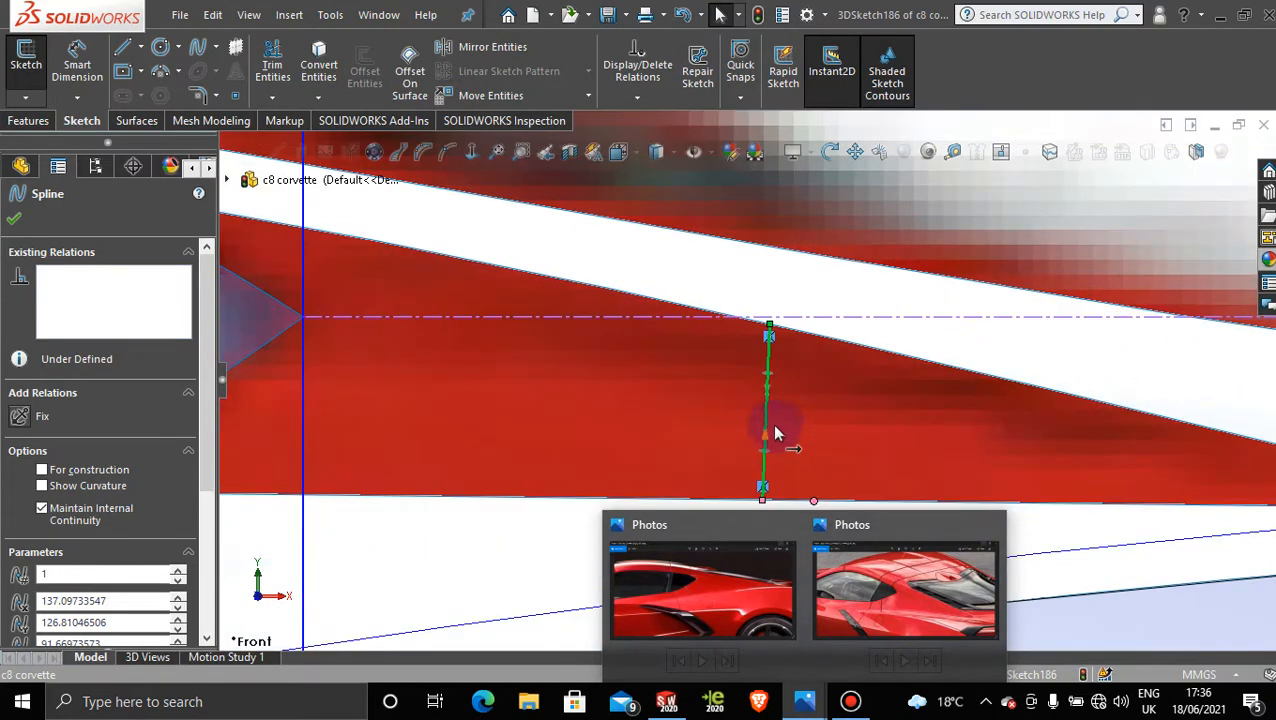
{"action": "left_click_drag", "start_coordinate": [765, 418], "coordinate": [714, 414]}
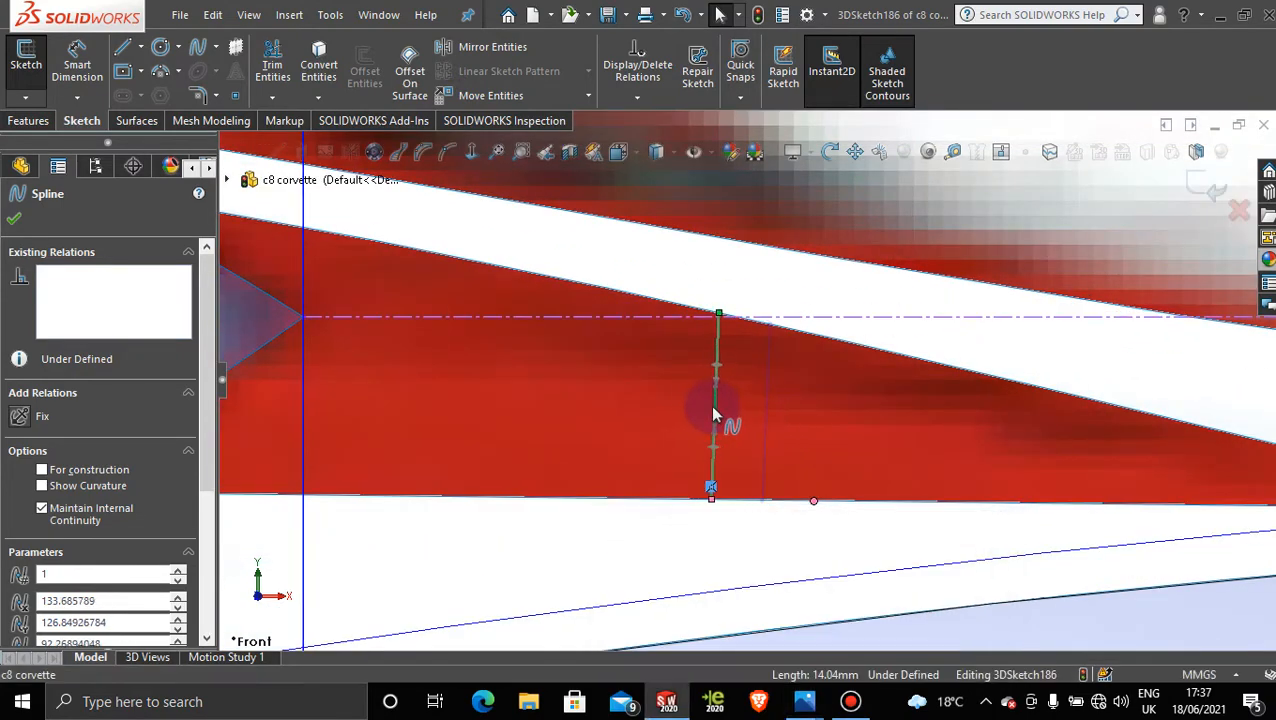
{"action": "scroll", "coordinate": [775, 419], "scroll_direction": "up", "scroll_amount": 3}
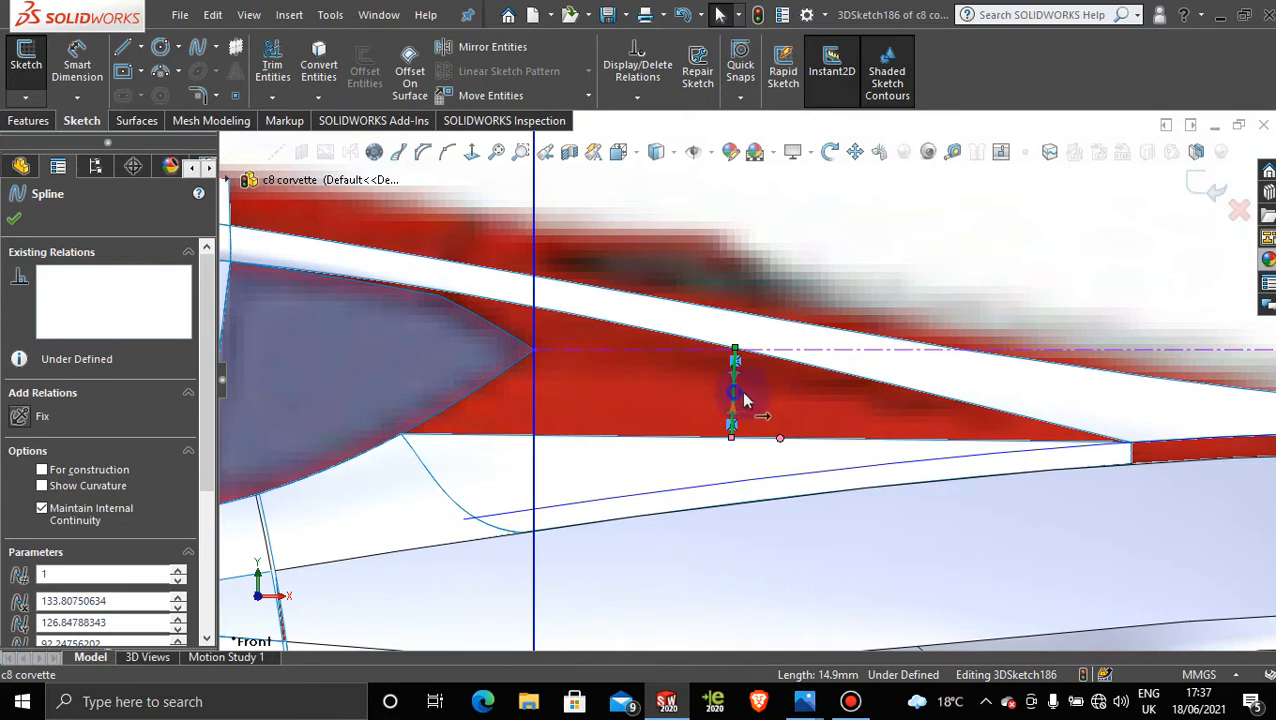
{"action": "left_click", "coordinate": [744, 398]}
{"action": "key", "text": "Escape"}
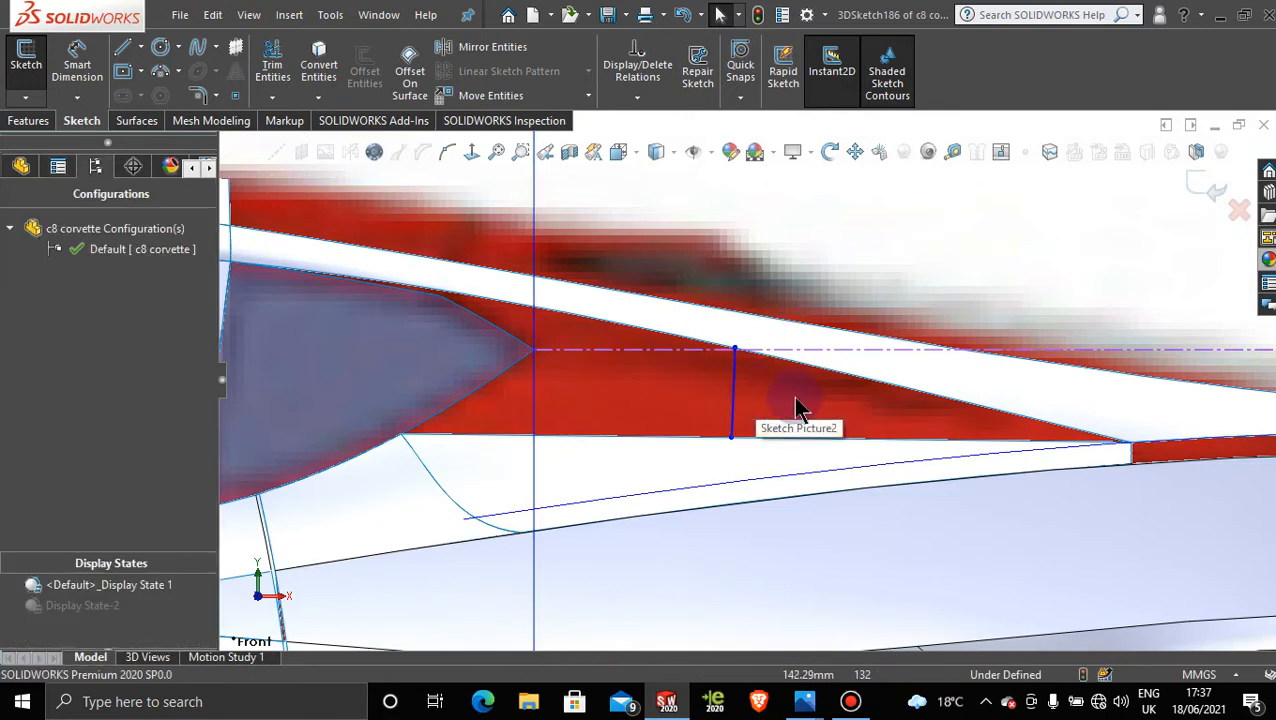
Step: Check the spline's two endpoints from an angled view and switch back to Display State-2 to hide the reference images
{"action": "mouse_move", "coordinate": [797, 407]}
{"action": "middle_mouse_down"}
{"action": "mouse_move", "coordinate": [732, 373]}
{"action": "mouse_move", "coordinate": [701, 381]}
{"action": "mouse_move", "coordinate": [698, 421]}
{"action": "mouse_move", "coordinate": [543, 371]}
{"action": "mouse_move", "coordinate": [607, 416]}
{"action": "mouse_move", "coordinate": [561, 407]}
{"action": "mouse_move", "coordinate": [678, 421]}
{"action": "mouse_move", "coordinate": [678, 495]}
{"action": "mouse_move", "coordinate": [644, 541]}
{"action": "mouse_move", "coordinate": [658, 544]}
{"action": "middle_mouse_up"}
{"action": "scroll", "coordinate": [680, 416], "scroll_direction": "up", "scroll_amount": 6}
{"action": "scroll", "coordinate": [954, 371], "scroll_direction": "down", "scroll_amount": 6}
{"action": "key", "text": "Escape"}
{"action": "scroll", "coordinate": [715, 501], "scroll_direction": "down", "scroll_amount": 2}
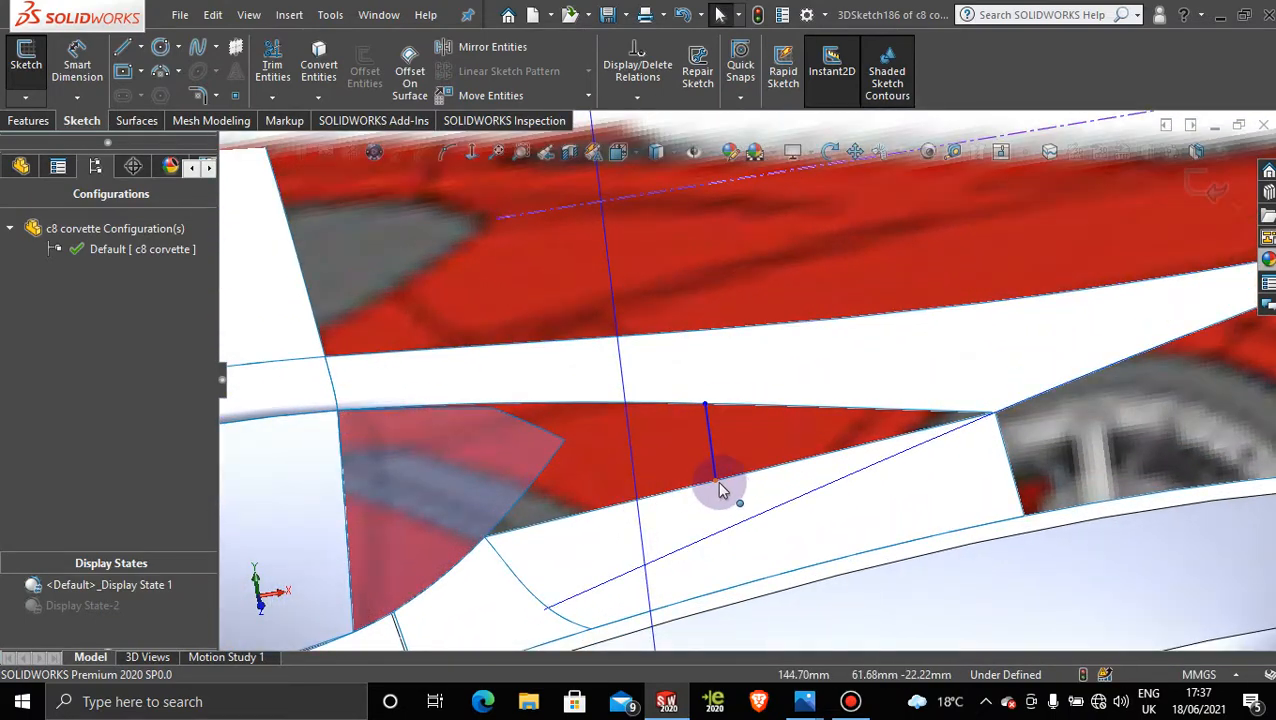
{"action": "left_click", "coordinate": [100, 612]}
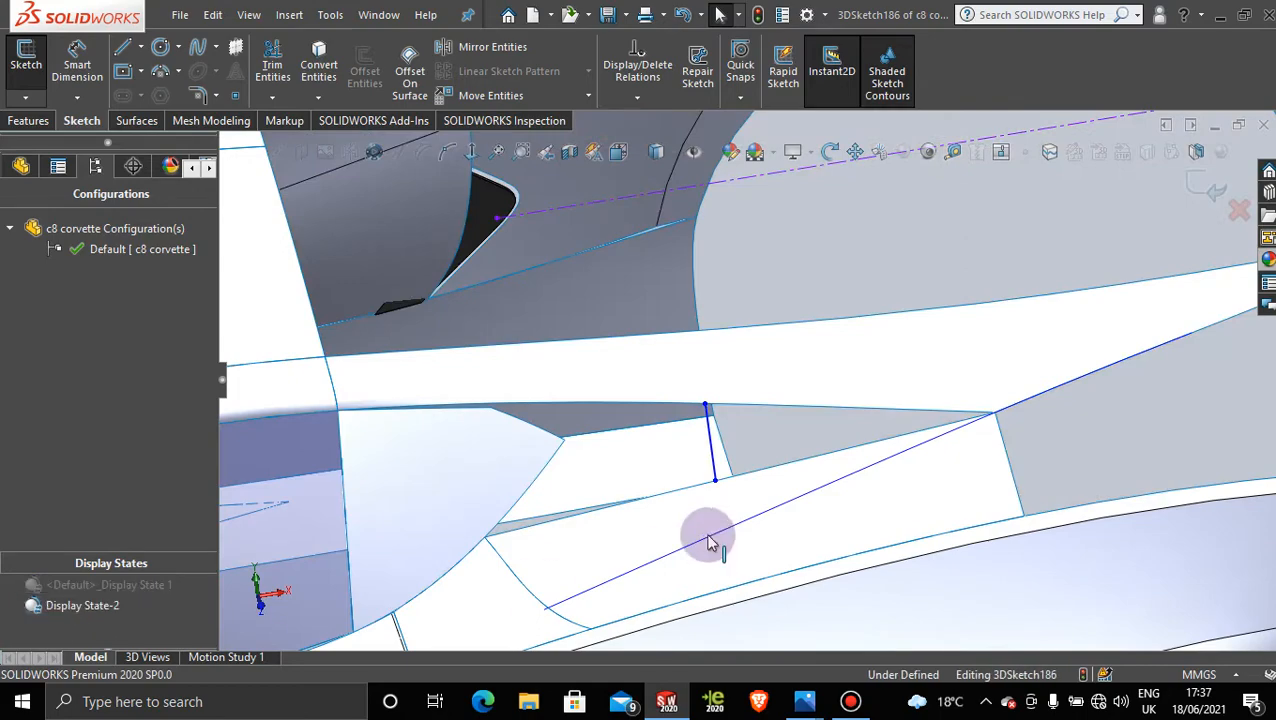
Step: Start a boundary surface between the rear side window's top edge and the roof rail's lower edge in Direction 1
{"action": "middle_click_drag", "start_coordinate": [706, 541], "coordinate": [673, 642]}
{"action": "mouse_move", "coordinate": [673, 487]}
{"action": "middle_mouse_down"}
{"action": "mouse_move", "coordinate": [672, 441]}
{"action": "mouse_move", "coordinate": [683, 490]}
{"action": "middle_mouse_up"}
{"action": "scroll", "coordinate": [557, 357], "scroll_direction": "down", "scroll_amount": 1}
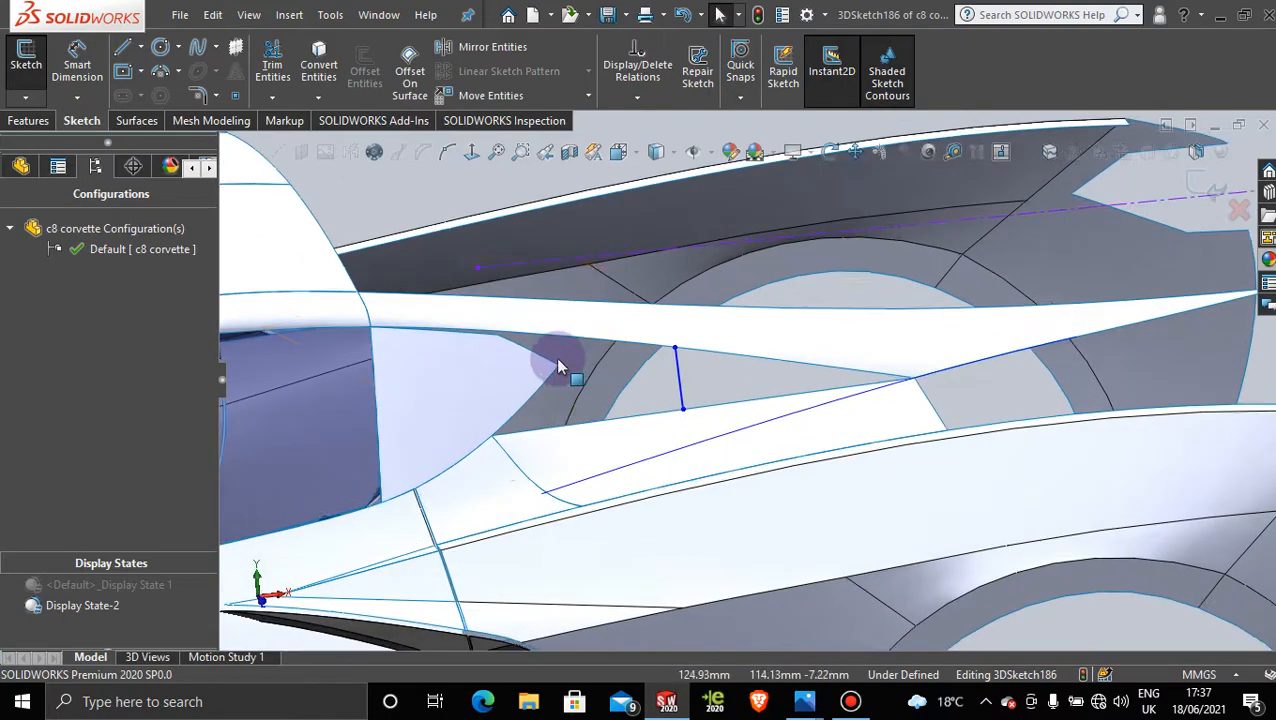
{"action": "scroll", "coordinate": [554, 360], "scroll_direction": "up", "scroll_amount": 3}
{"action": "scroll", "coordinate": [556, 362], "scroll_direction": "down", "scroll_amount": 7}
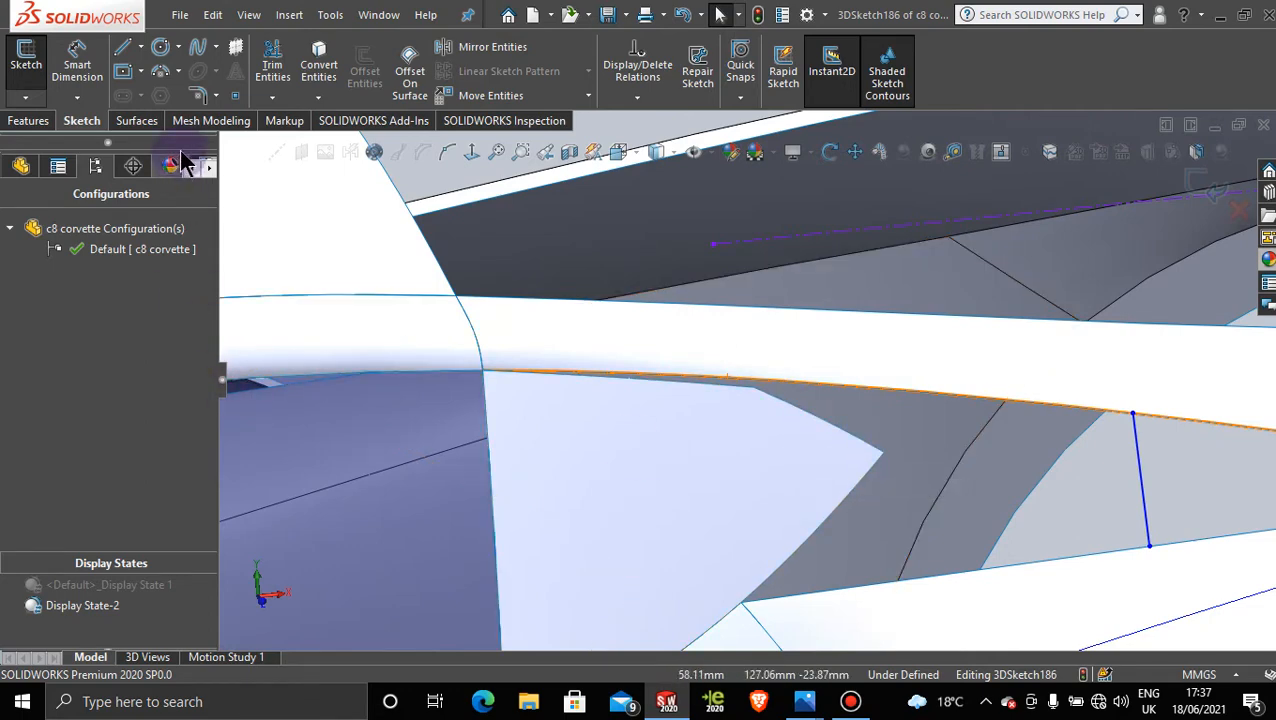
{"action": "left_click", "coordinate": [142, 124]}
{"action": "left_click", "coordinate": [226, 66]}
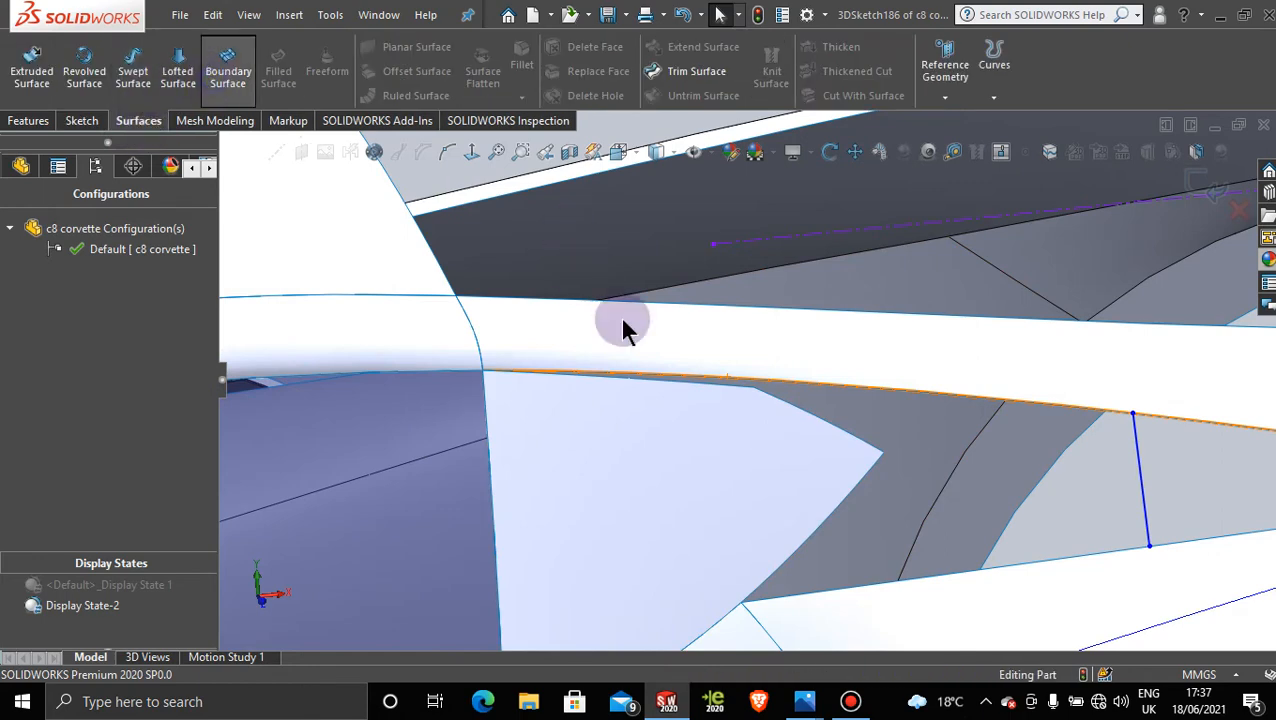
{"action": "left_click", "coordinate": [688, 382]}
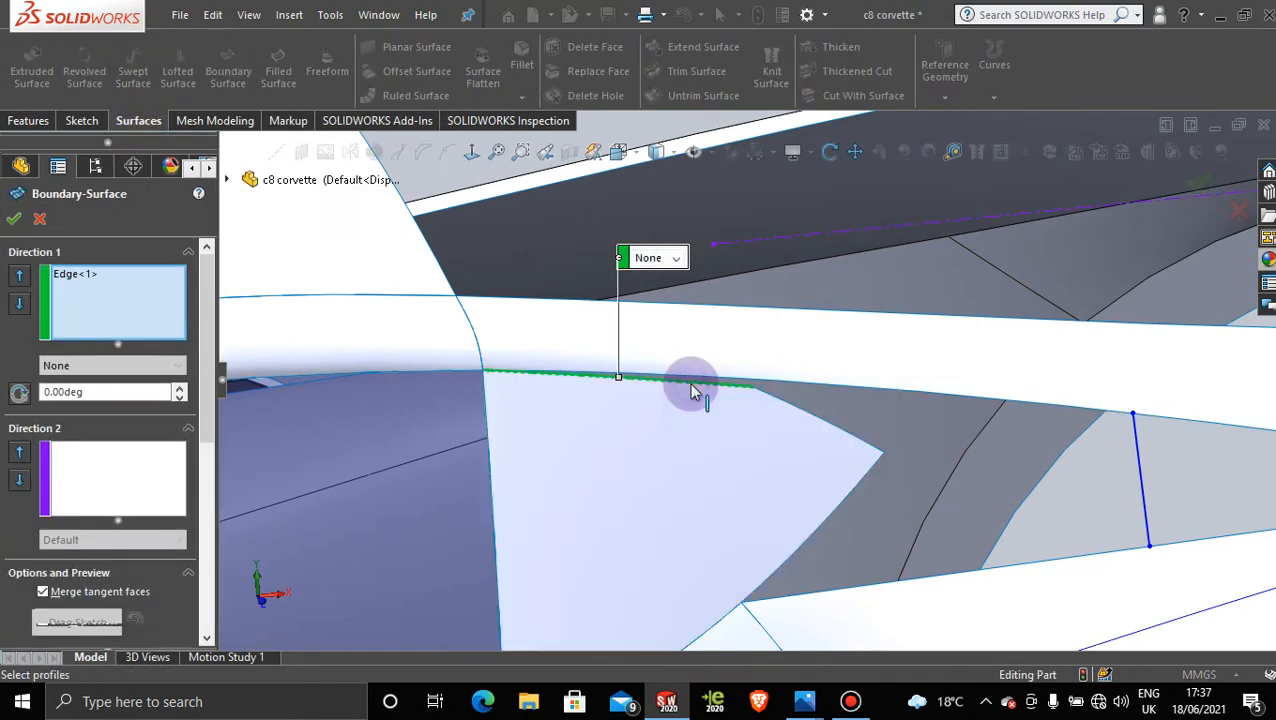
{"action": "left_click", "coordinate": [767, 379]}
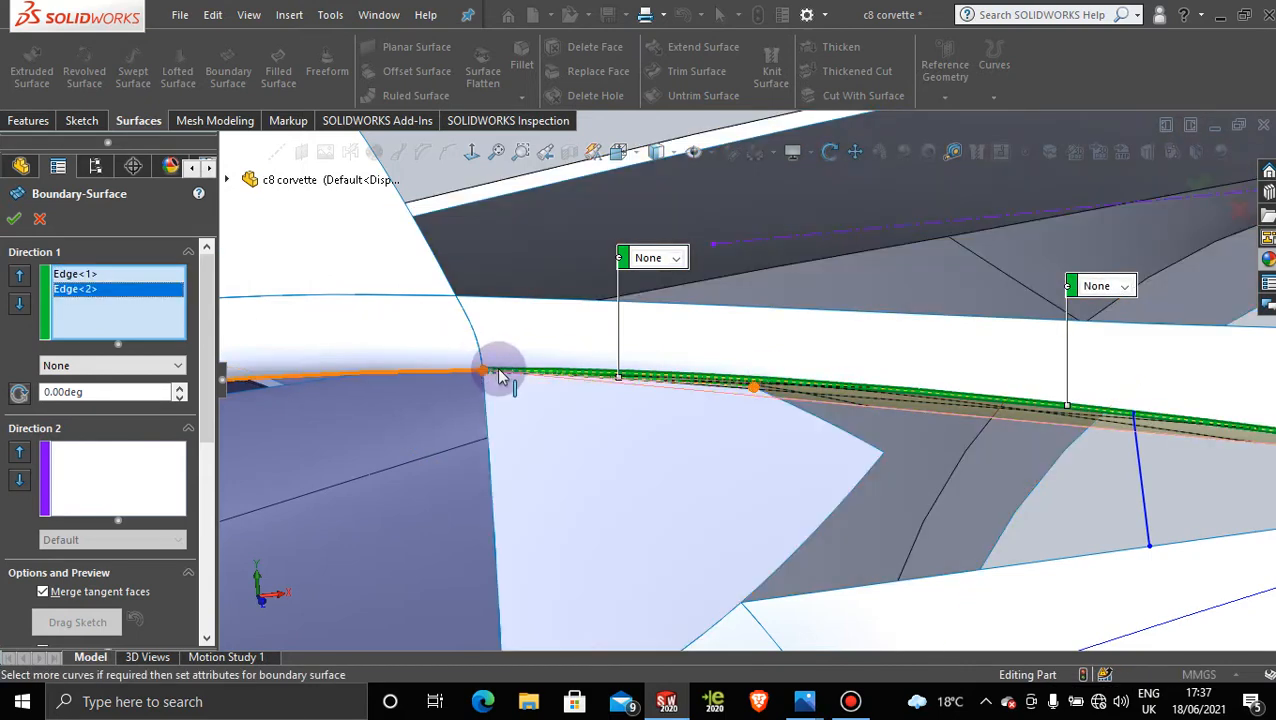
Step: Flip the boundary surface's connectors, shorten its rail side to end near the window's upper rear corner, and accept the surface
{"action": "right_click", "coordinate": [482, 372]}
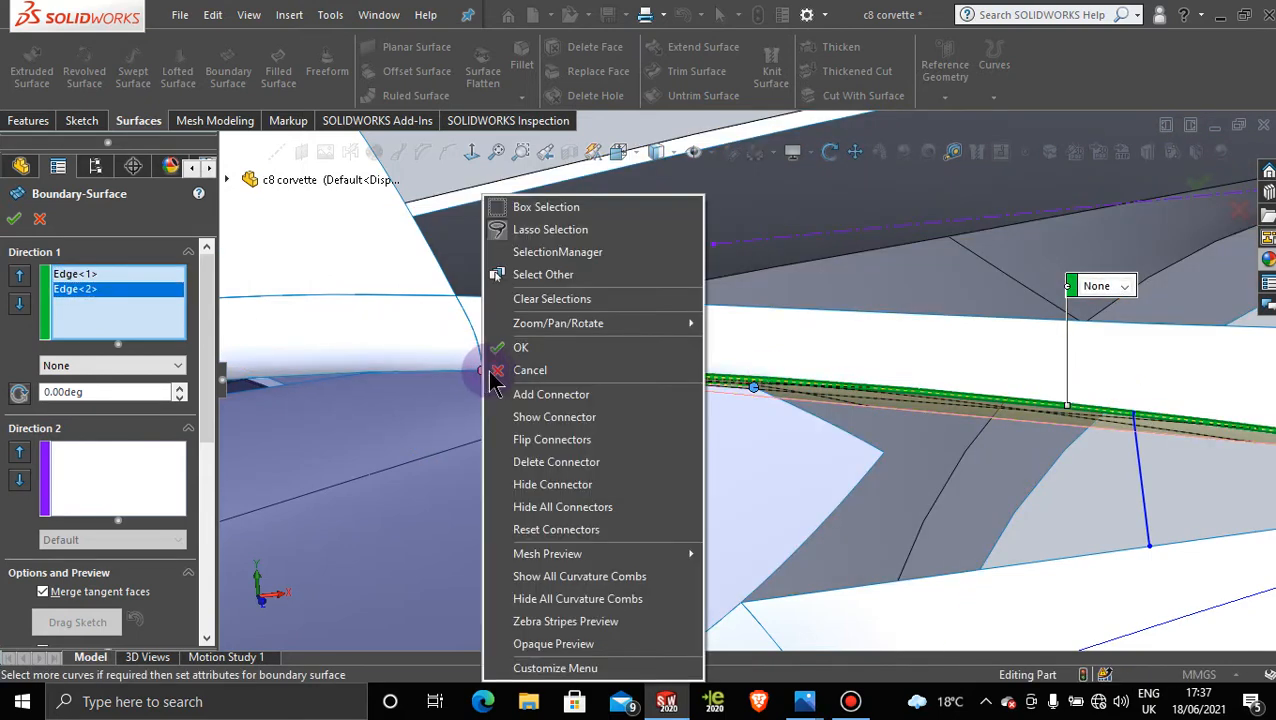
{"action": "left_click", "coordinate": [541, 442]}
{"action": "scroll", "coordinate": [871, 426], "scroll_direction": "up", "scroll_amount": 5}
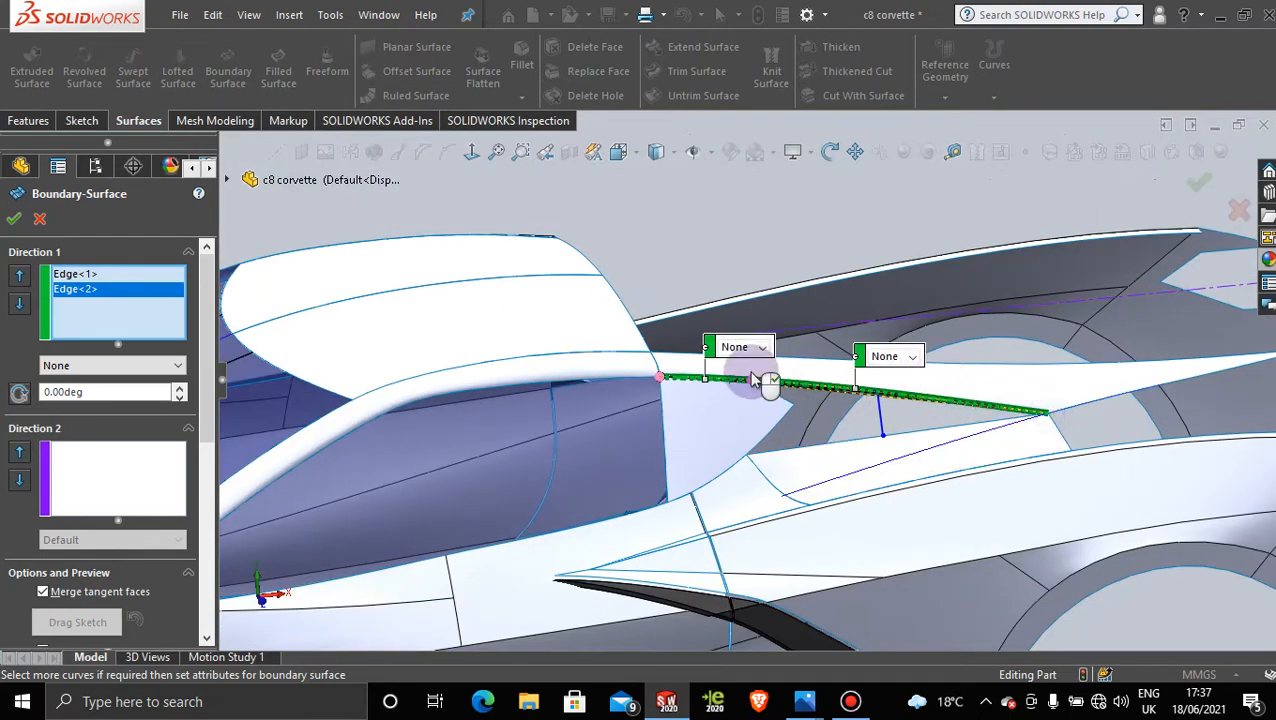
{"action": "scroll", "coordinate": [748, 382], "scroll_direction": "down", "scroll_amount": 6}
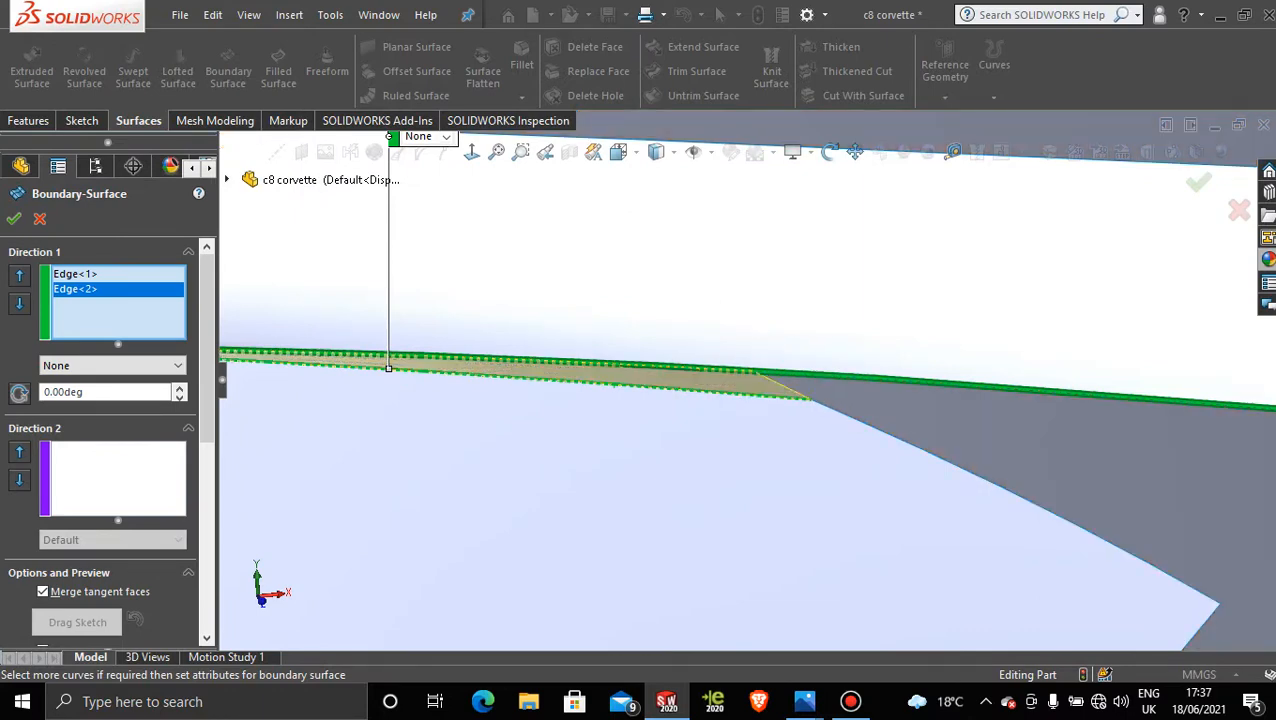
{"action": "scroll", "coordinate": [912, 489], "scroll_direction": "up", "scroll_amount": 7}
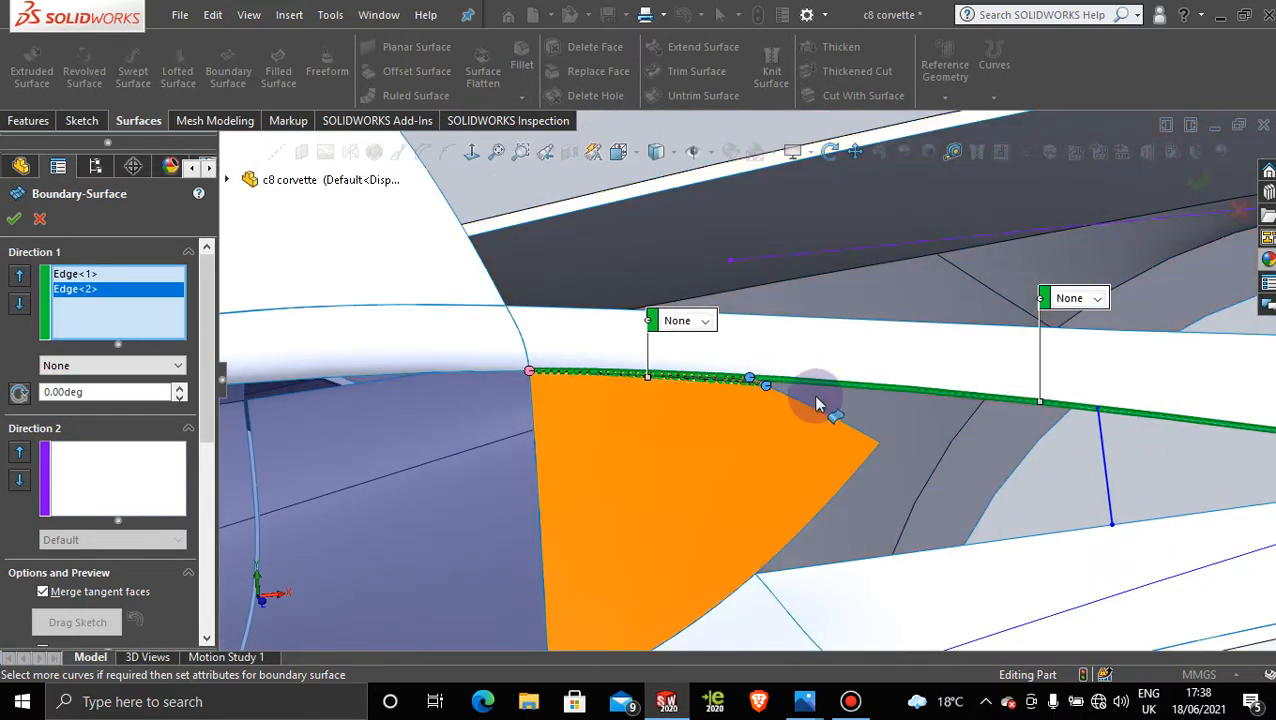
{"action": "scroll", "coordinate": [825, 410], "scroll_direction": "down", "scroll_amount": 2}
{"action": "scroll", "coordinate": [838, 410], "scroll_direction": "up", "scroll_amount": 2}
{"action": "scroll", "coordinate": [838, 410], "scroll_direction": "up", "scroll_amount": 3}
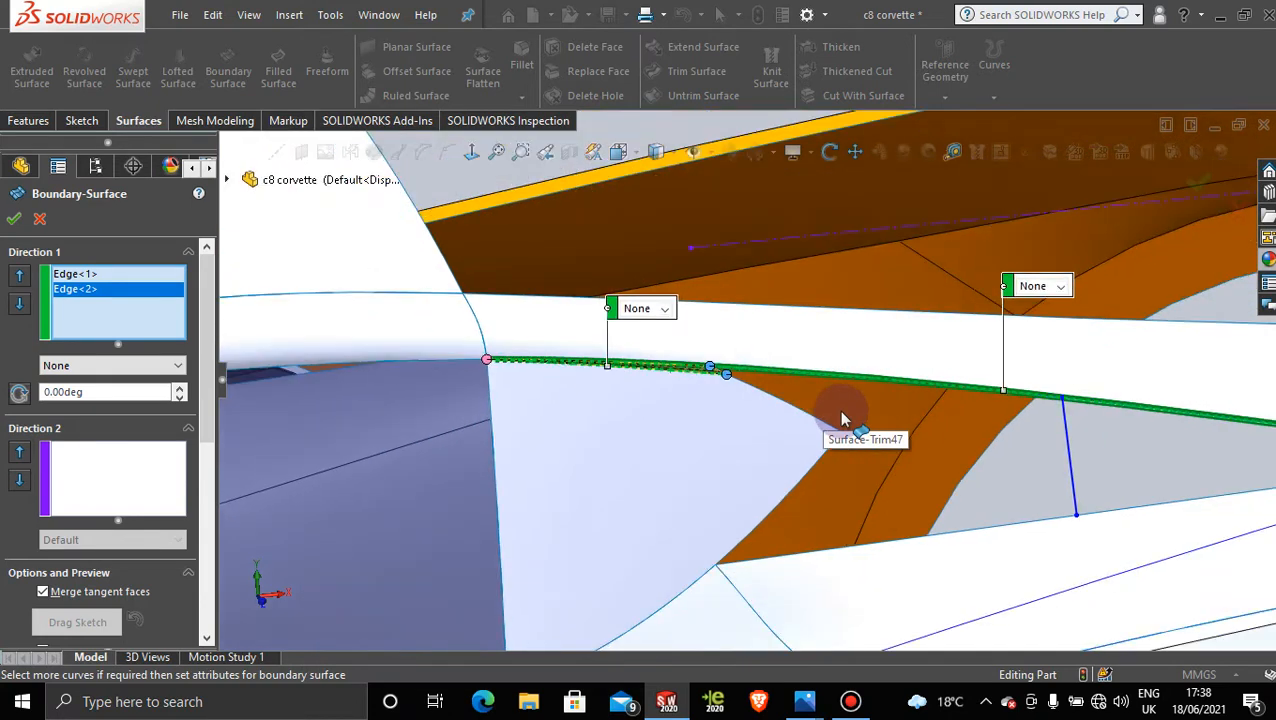
{"action": "left_click", "coordinate": [16, 220]}
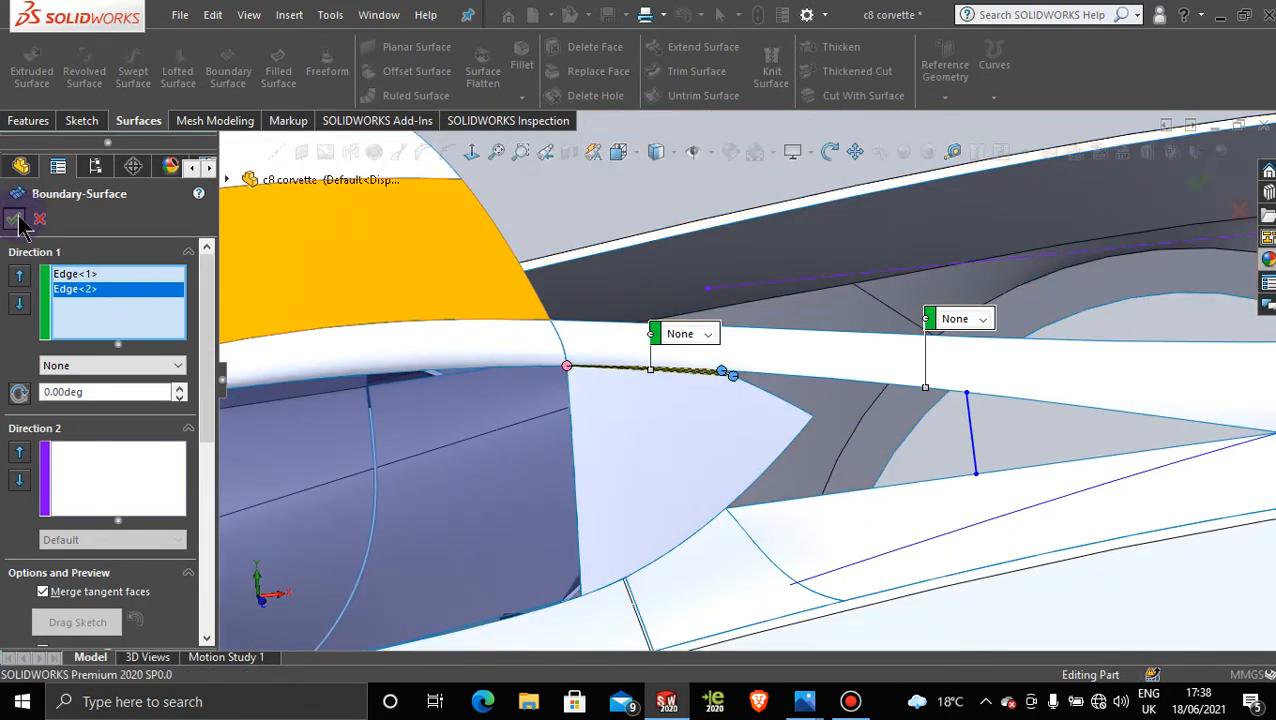
{"action": "scroll", "coordinate": [700, 385], "scroll_direction": "down", "scroll_amount": 2}
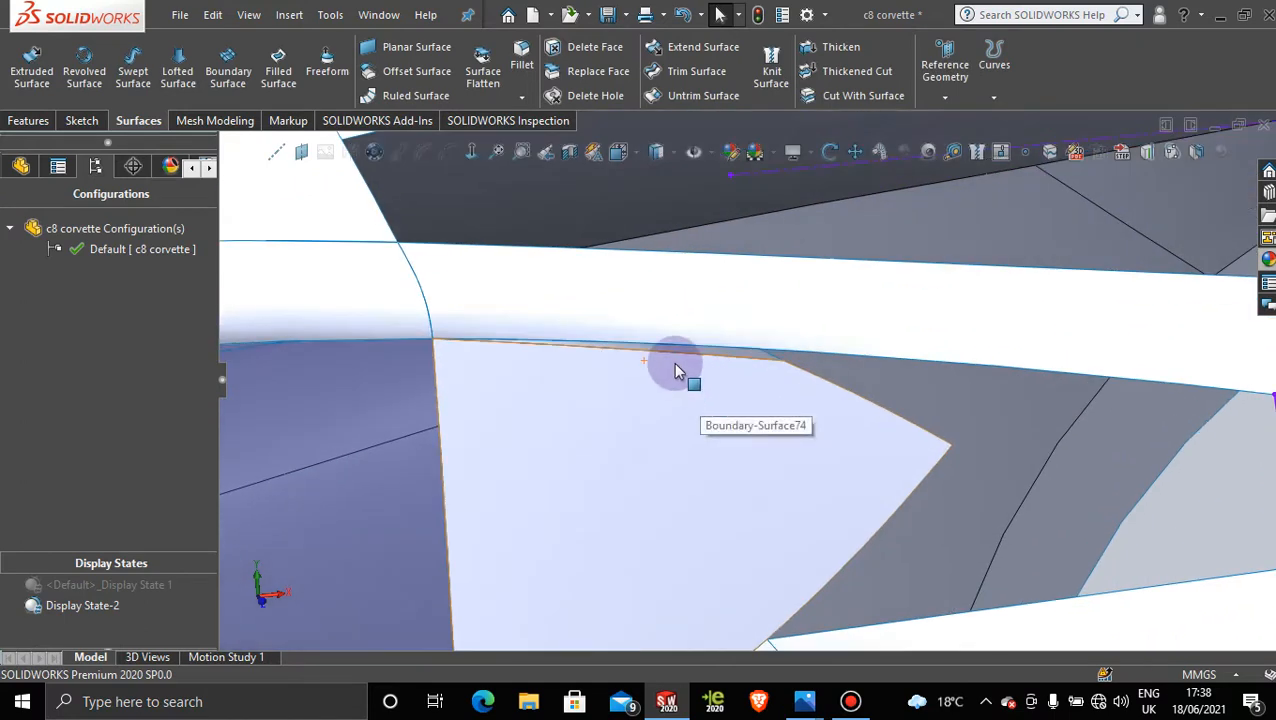
{"action": "scroll", "coordinate": [815, 463], "scroll_direction": "up", "scroll_amount": 4}
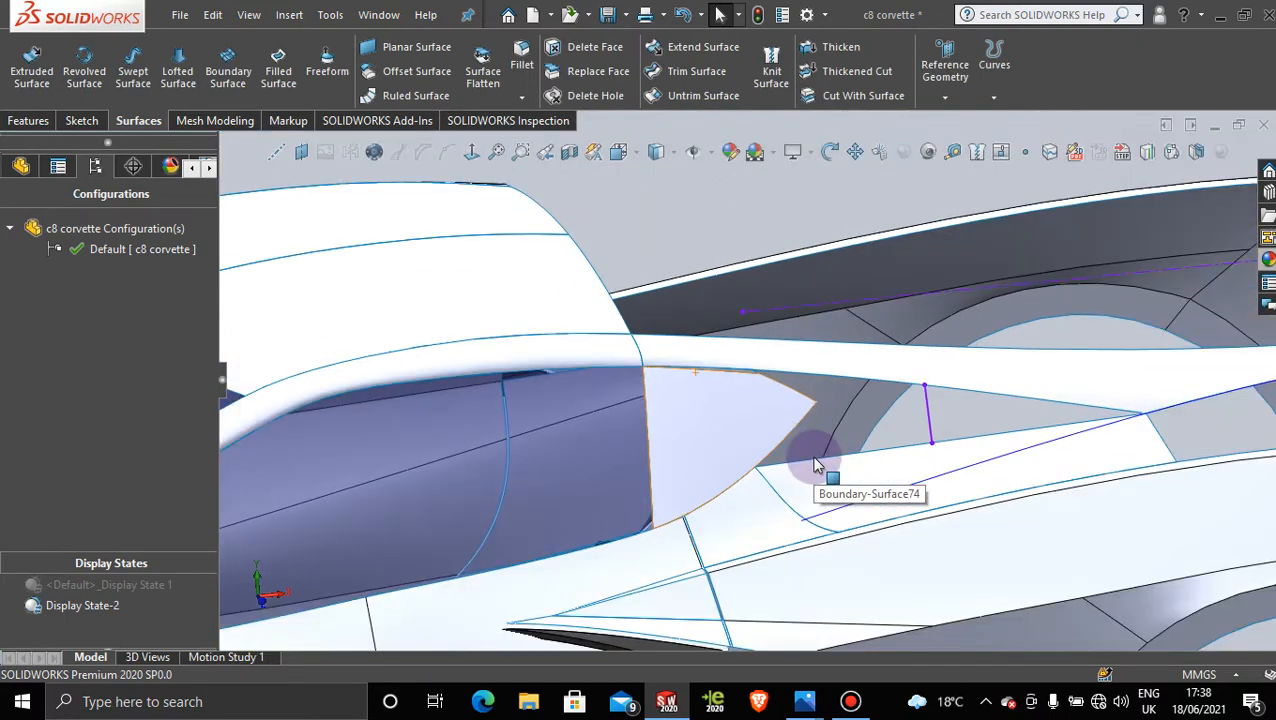
Step: Draw a two-point spline in a new 3D sketch from the side window's rear tip to the upright spline behind it
{"action": "scroll", "coordinate": [906, 415], "scroll_direction": "down", "scroll_amount": 3}
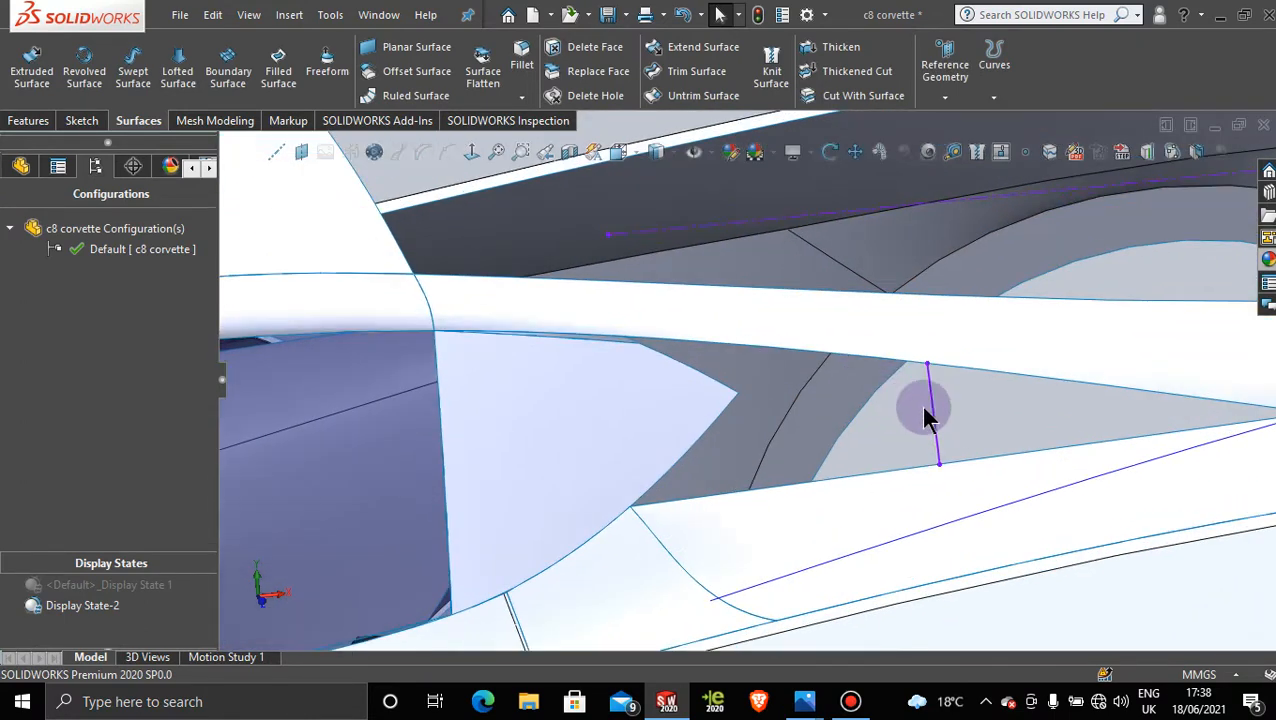
{"action": "left_click", "coordinate": [84, 121]}
{"action": "left_click", "coordinate": [25, 97]}
{"action": "left_click", "coordinate": [70, 137]}
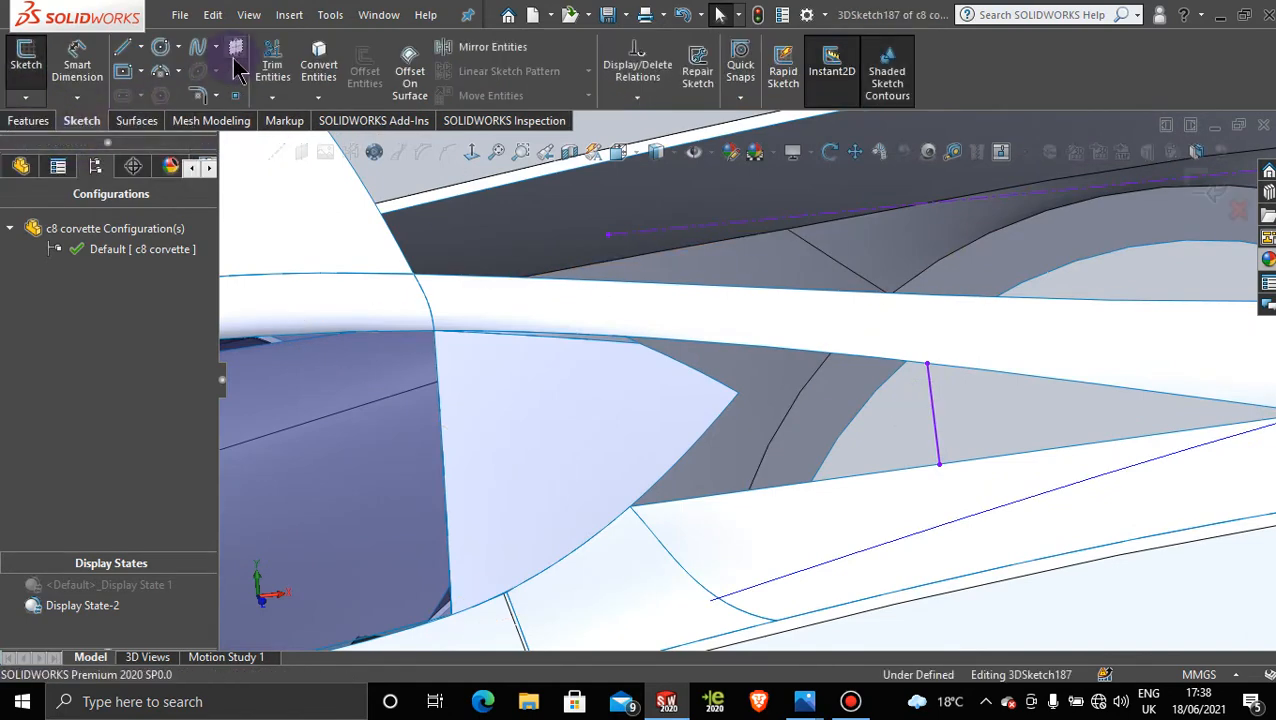
{"action": "left_click", "coordinate": [197, 50]}
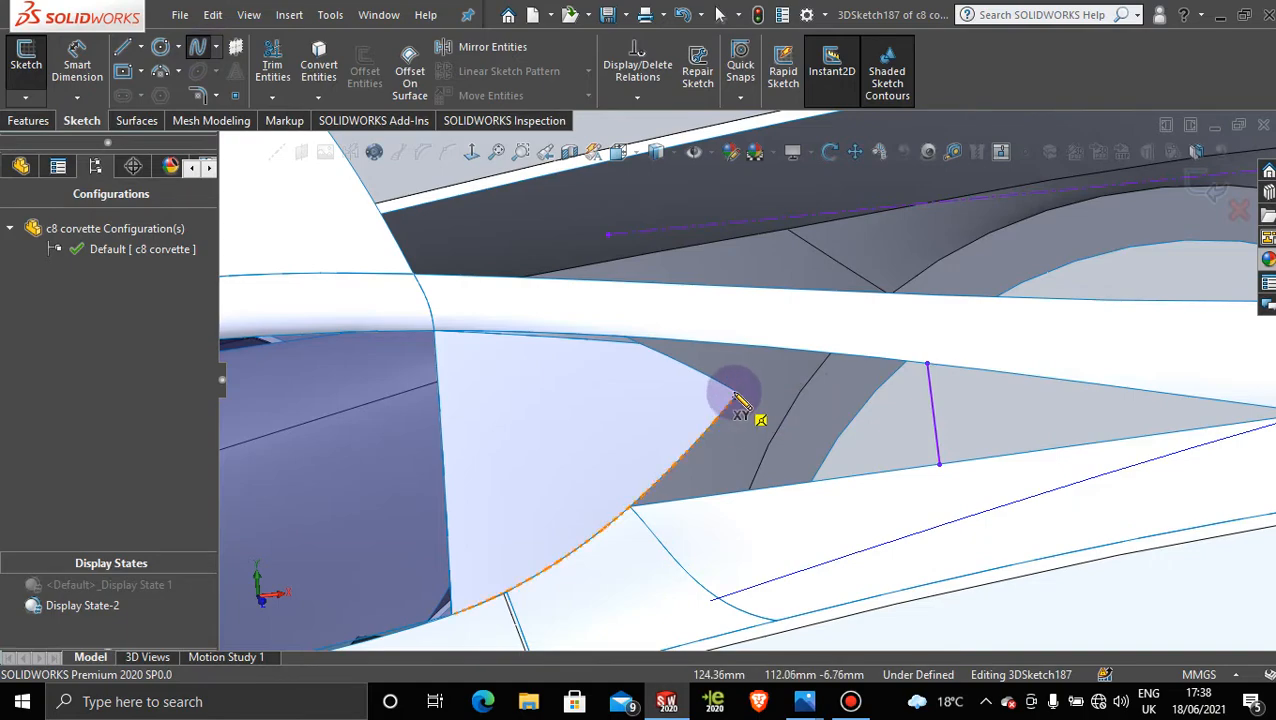
{"action": "middle_click_drag", "start_coordinate": [744, 411], "coordinate": [726, 418]}
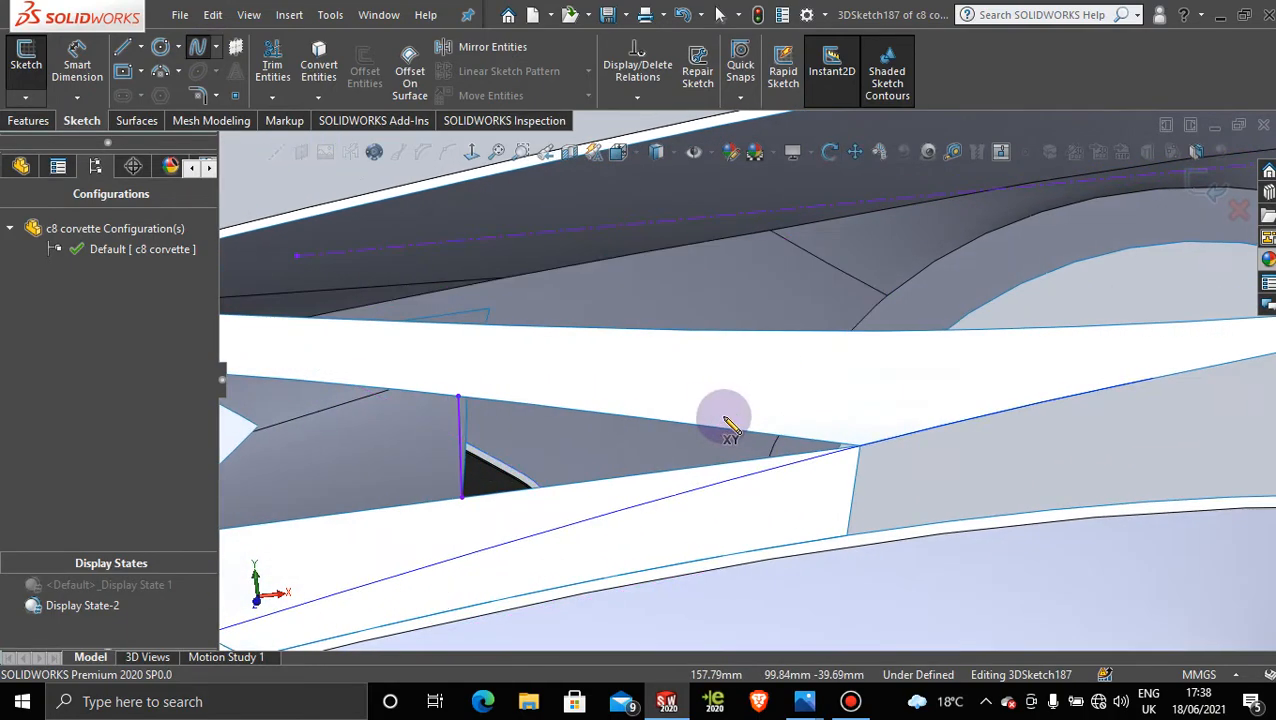
{"action": "scroll", "coordinate": [621, 454], "scroll_direction": "up", "scroll_amount": 4}
{"action": "middle_click_drag", "start_coordinate": [621, 458], "coordinate": [490, 399]}
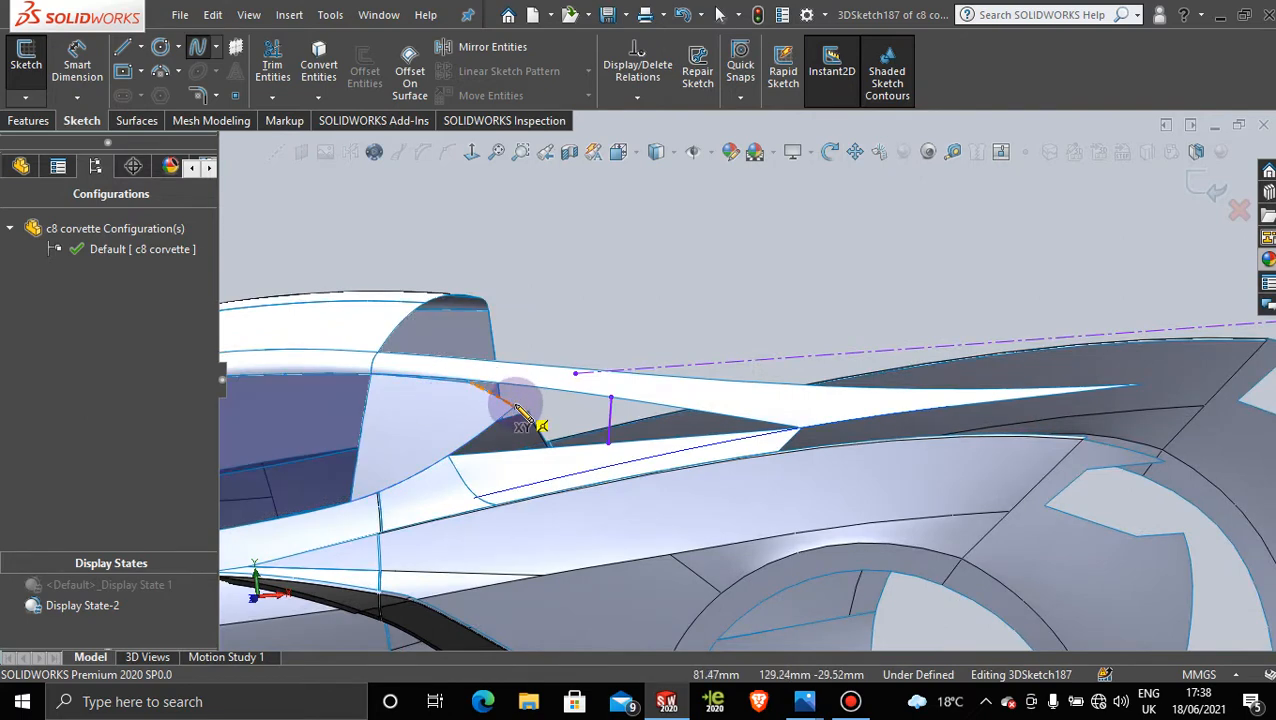
{"action": "left_click", "coordinate": [516, 408]}
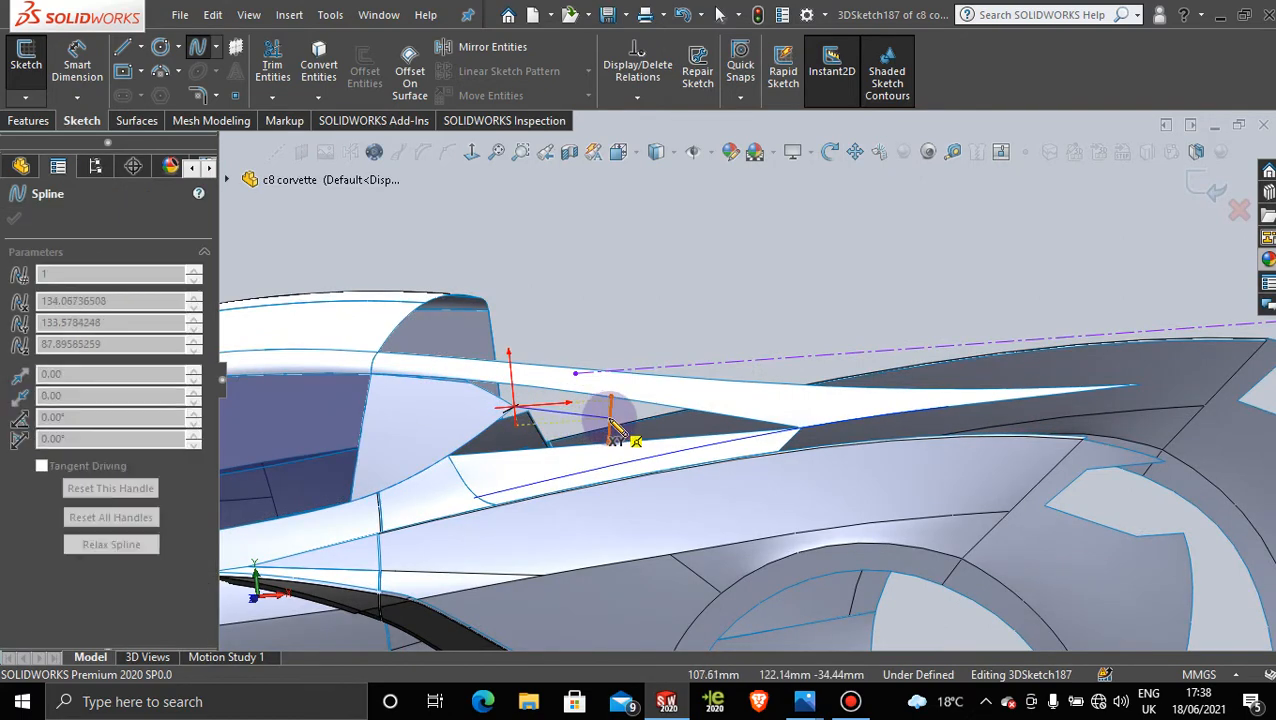
{"action": "left_click", "coordinate": [613, 418]}
{"action": "key", "text": "Escape"}
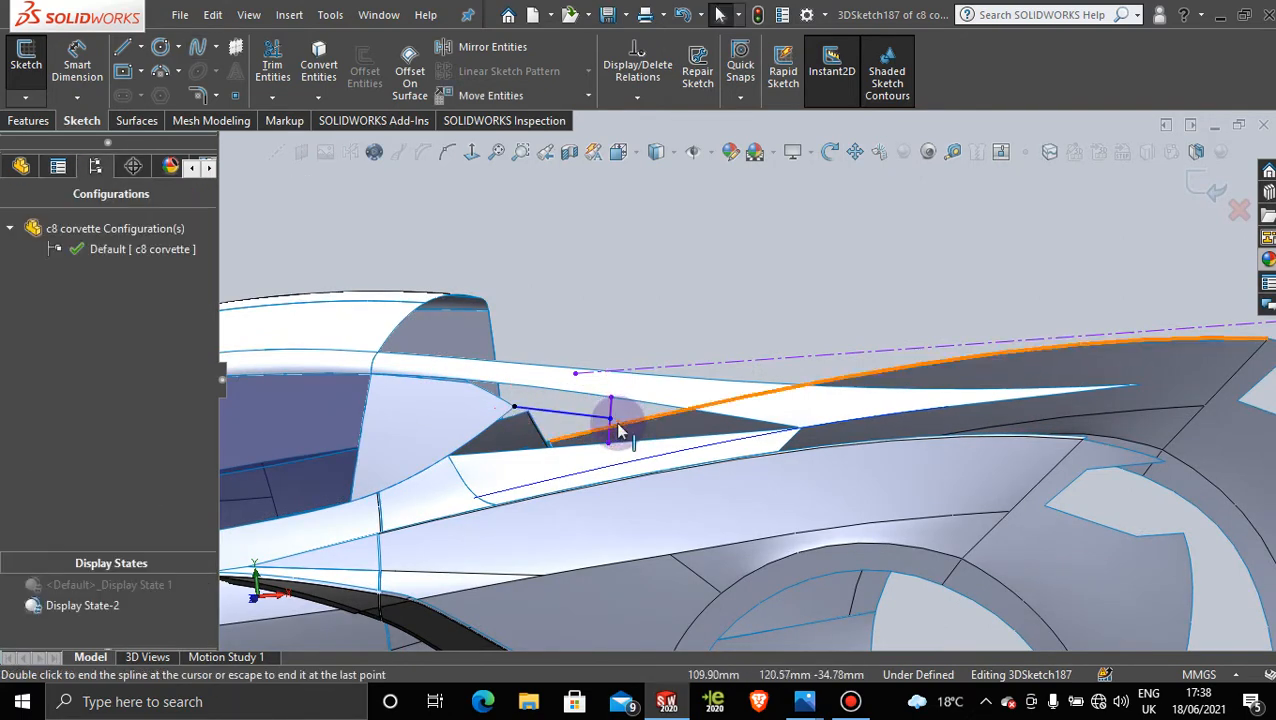
Step: Switch to the Front view and activate Display State 1 to compare the new spline with the reference image
{"action": "key", "text": "space"}
{"action": "left_click", "coordinate": [583, 457]}
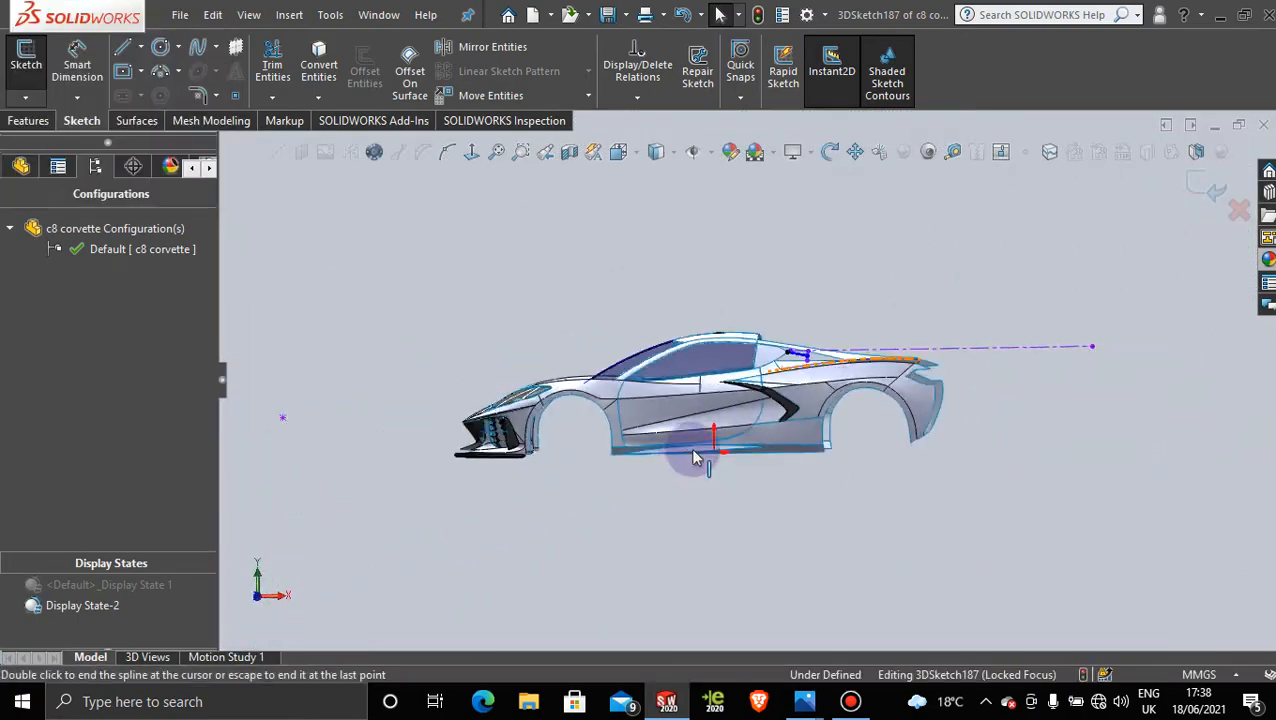
{"action": "scroll", "coordinate": [669, 373], "scroll_direction": "down", "scroll_amount": 6}
{"action": "scroll", "coordinate": [667, 372], "scroll_direction": "down", "scroll_amount": 3}
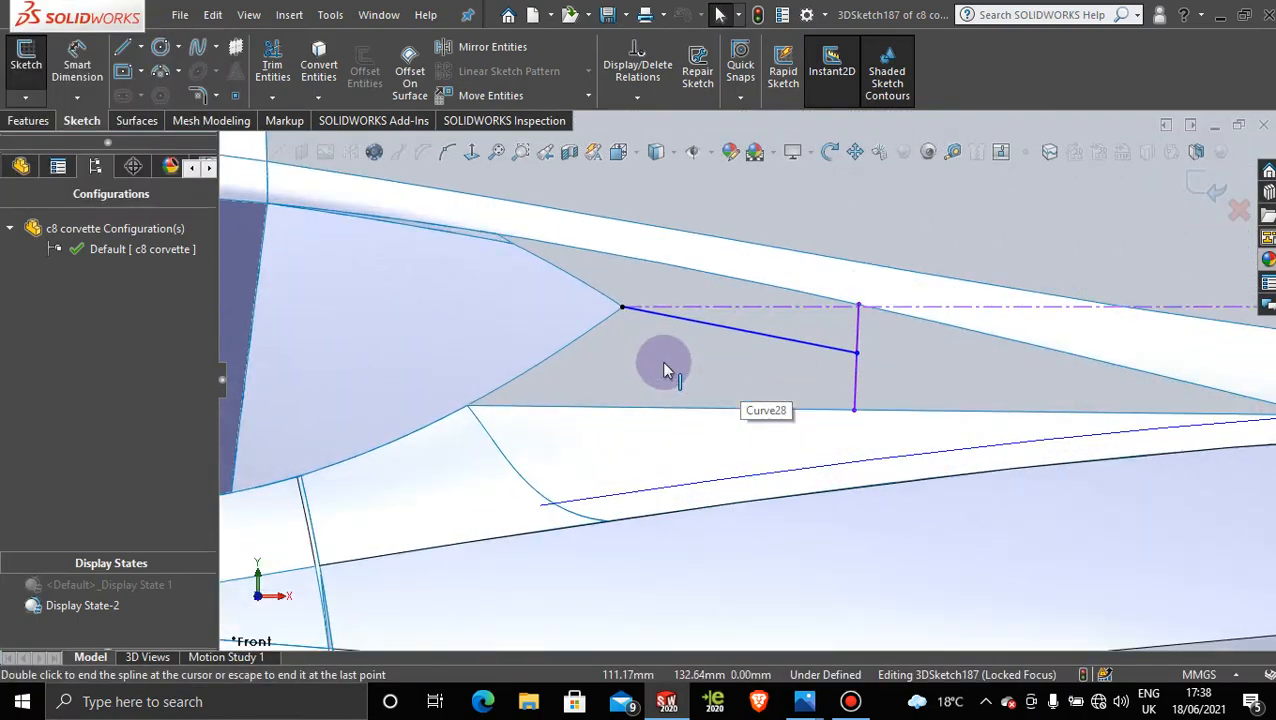
{"action": "left_click", "coordinate": [151, 588]}
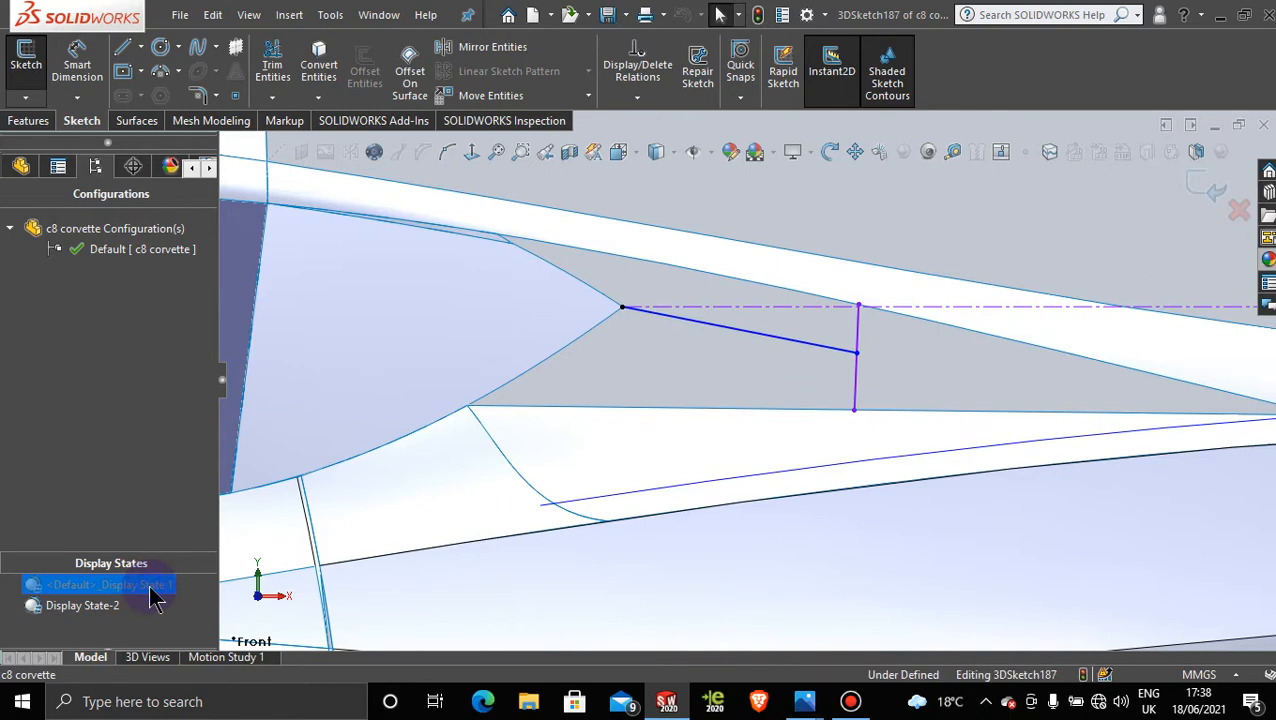
{"action": "scroll", "coordinate": [760, 378], "scroll_direction": "up", "scroll_amount": 2}
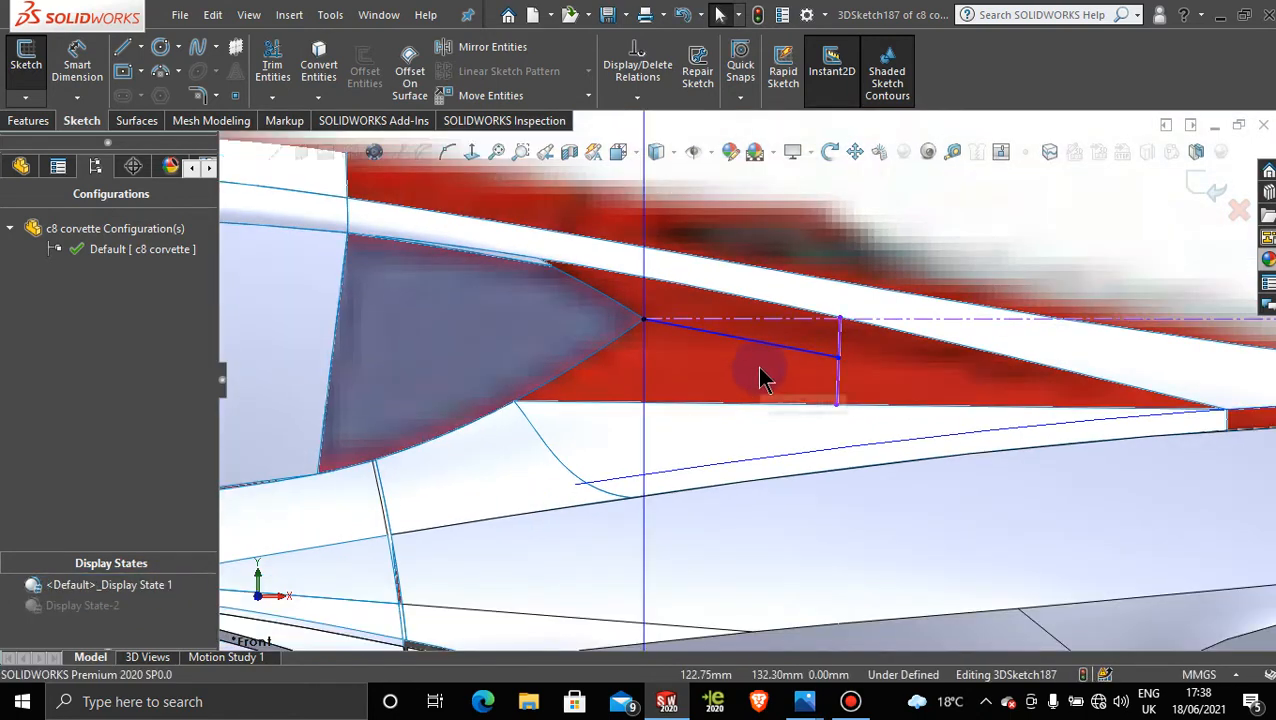
{"action": "scroll", "coordinate": [780, 376], "scroll_direction": "up", "scroll_amount": 2}
{"action": "scroll", "coordinate": [788, 369], "scroll_direction": "down", "scroll_amount": 3}
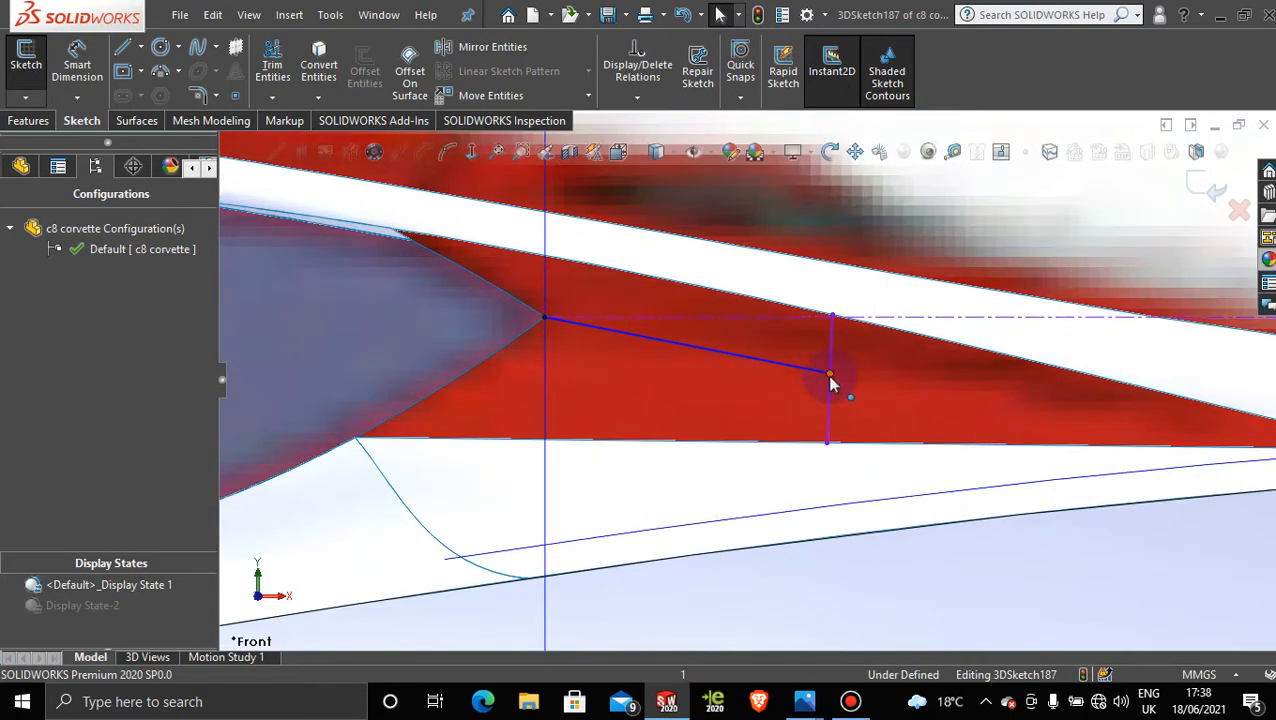
Step: Raise the spline's rear endpoint along the upright spline to about Y 135.1 mm, bow the curve slightly upward, and exit the sketch
{"action": "left_click_drag", "start_coordinate": [830, 378], "coordinate": [837, 363]}
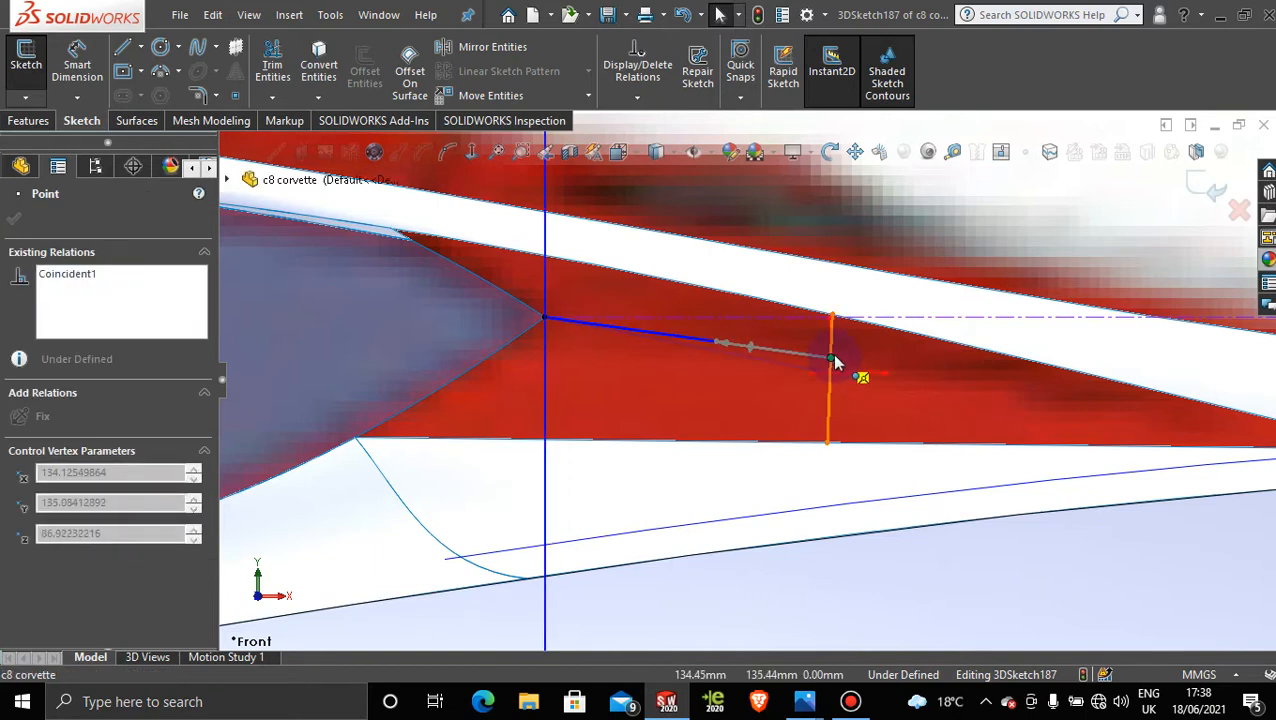
{"action": "left_click_drag", "start_coordinate": [837, 363], "coordinate": [837, 363]}
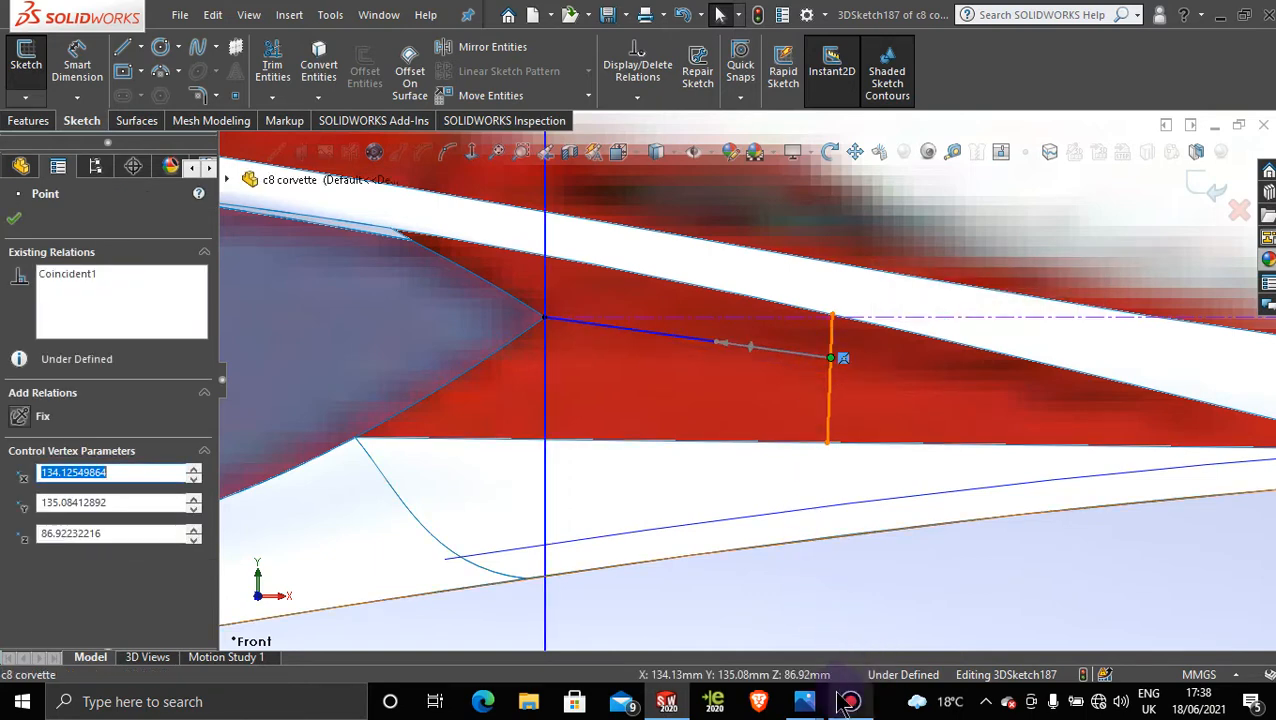
{"action": "mouse_move", "coordinate": [815, 708]}
{"action": "mouse_move", "coordinate": [891, 606]}
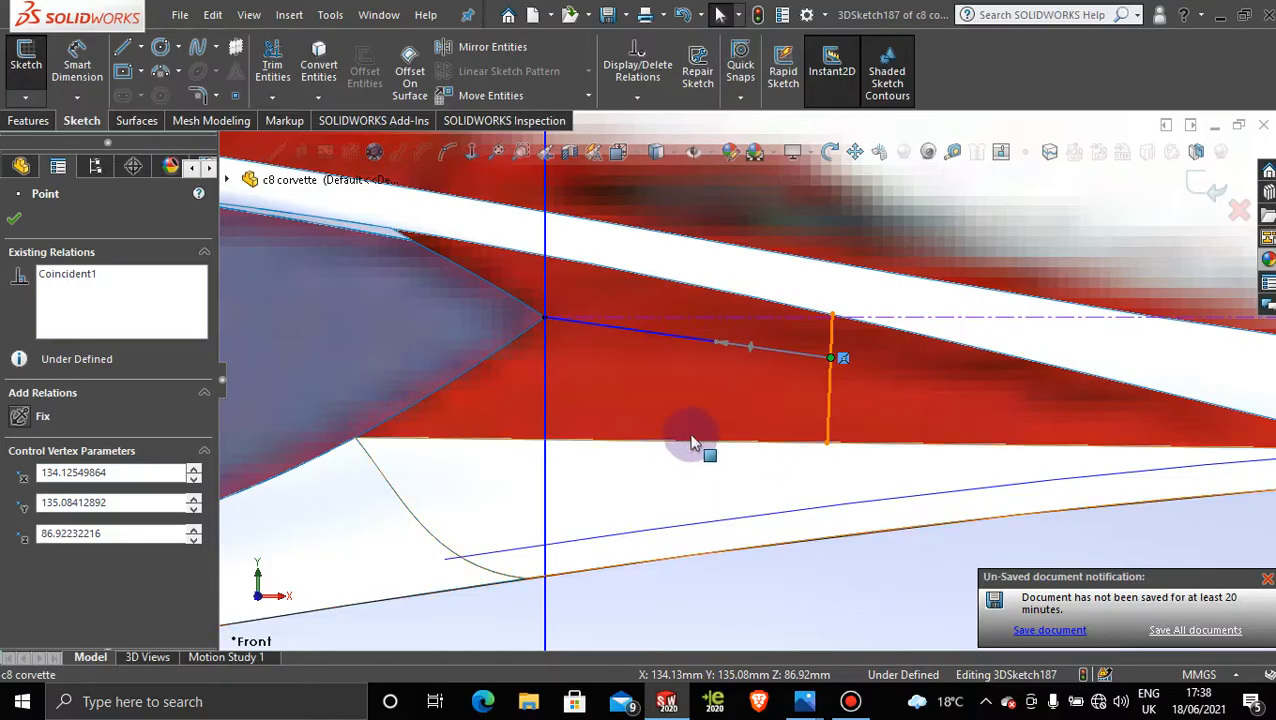
{"action": "left_click_drag", "start_coordinate": [719, 340], "coordinate": [714, 335]}
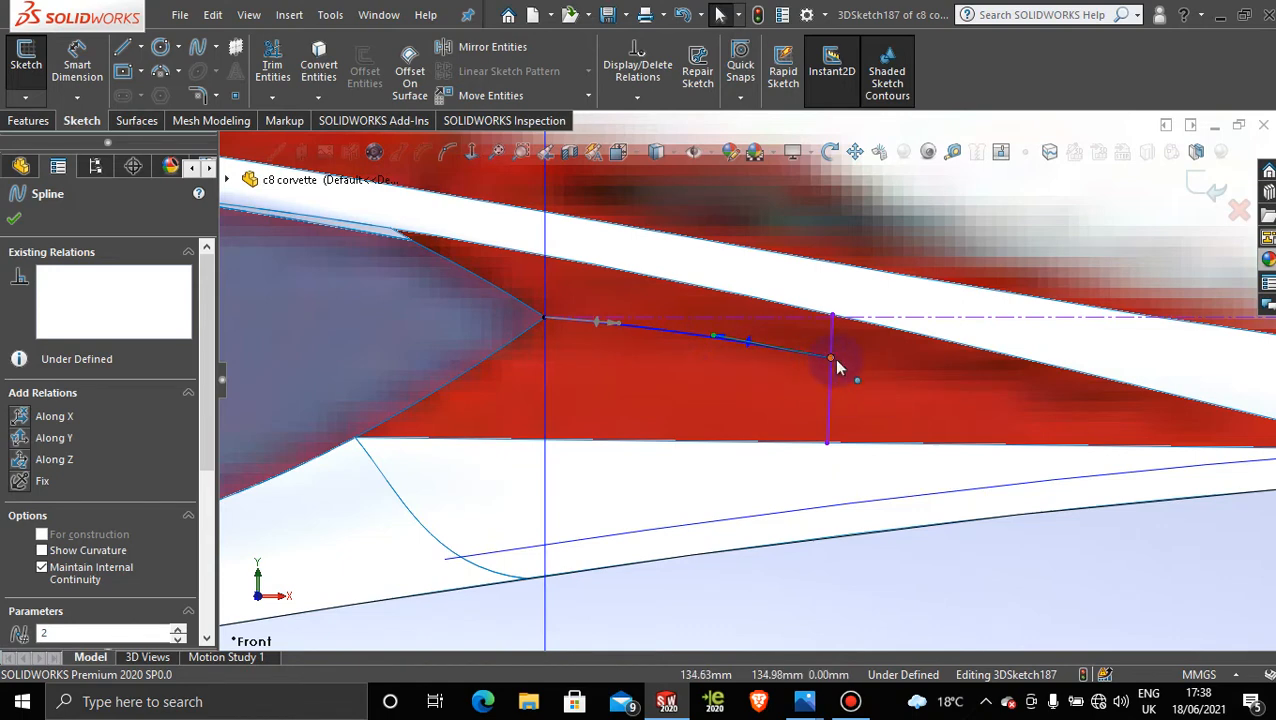
{"action": "scroll", "coordinate": [722, 398], "scroll_direction": "up", "scroll_amount": 2}
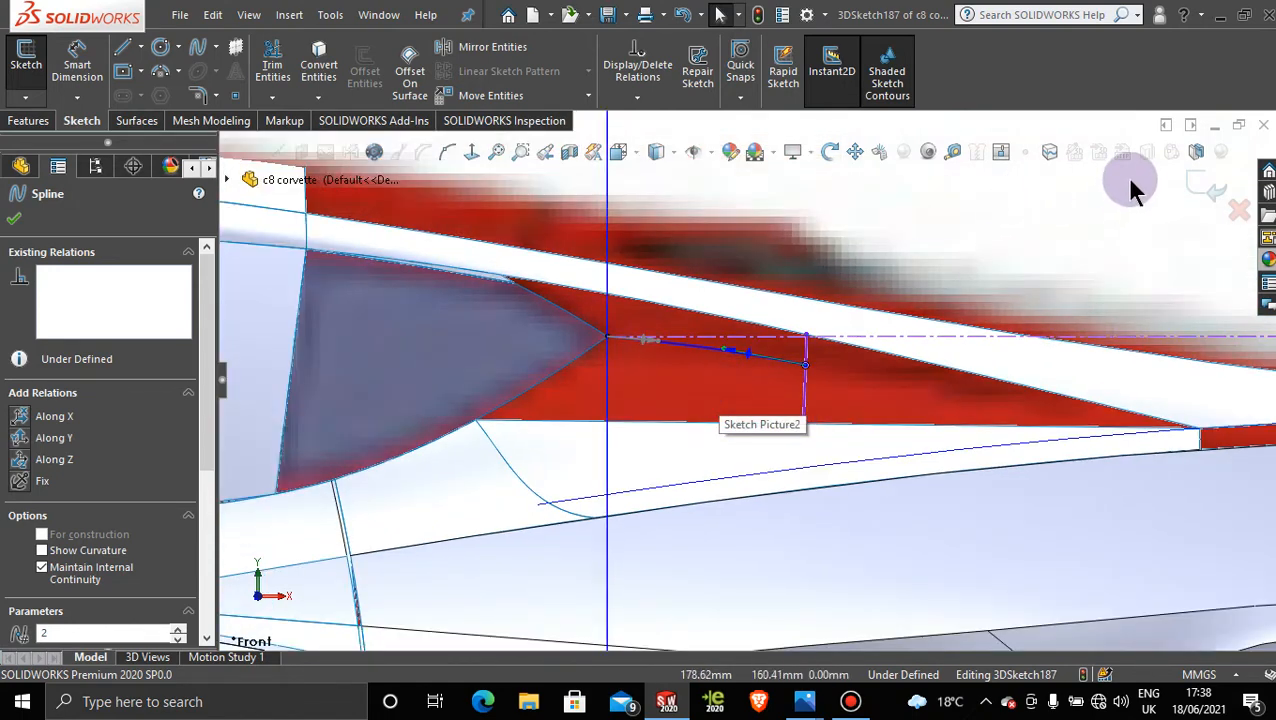
{"action": "left_click", "coordinate": [1197, 181]}
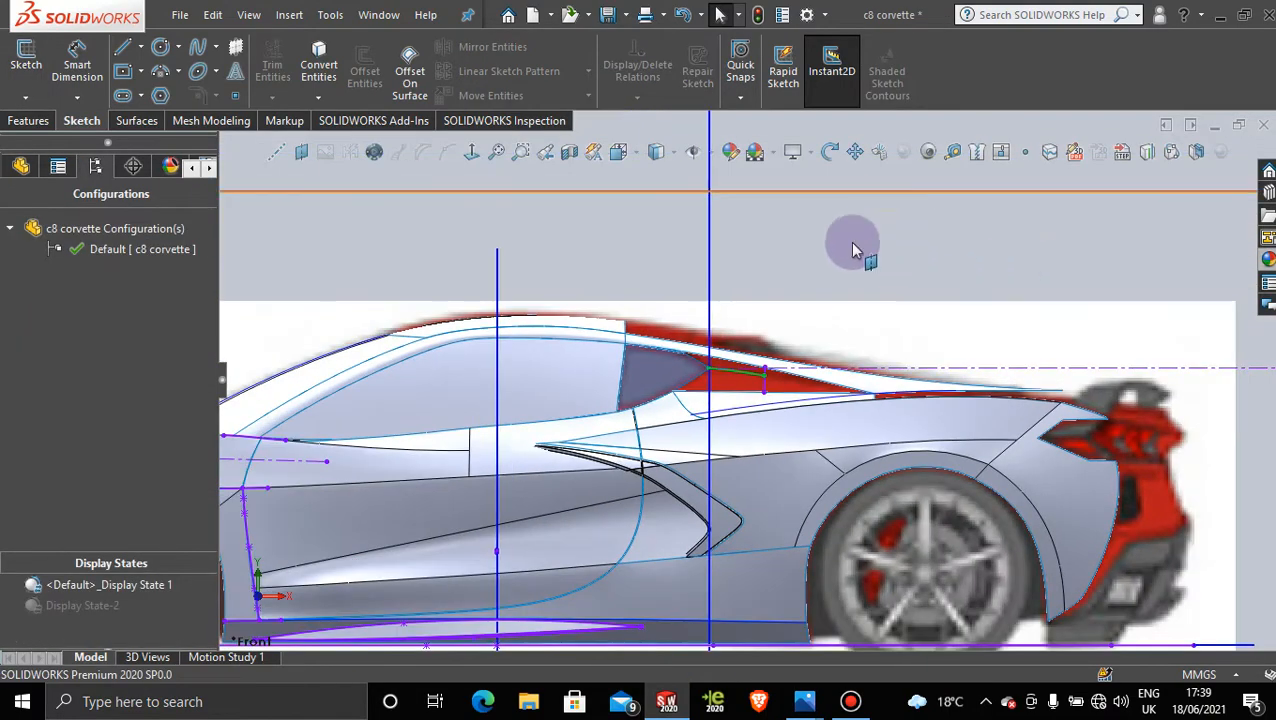
Step: Hide Sketch137, the long horizontal centerline running rearward behind the side window
{"action": "scroll", "coordinate": [848, 238], "scroll_direction": "up", "scroll_amount": 1}
{"action": "scroll", "coordinate": [735, 363], "scroll_direction": "up", "scroll_amount": 1}
{"action": "middle_click_drag", "start_coordinate": [733, 363], "coordinate": [880, 330]}
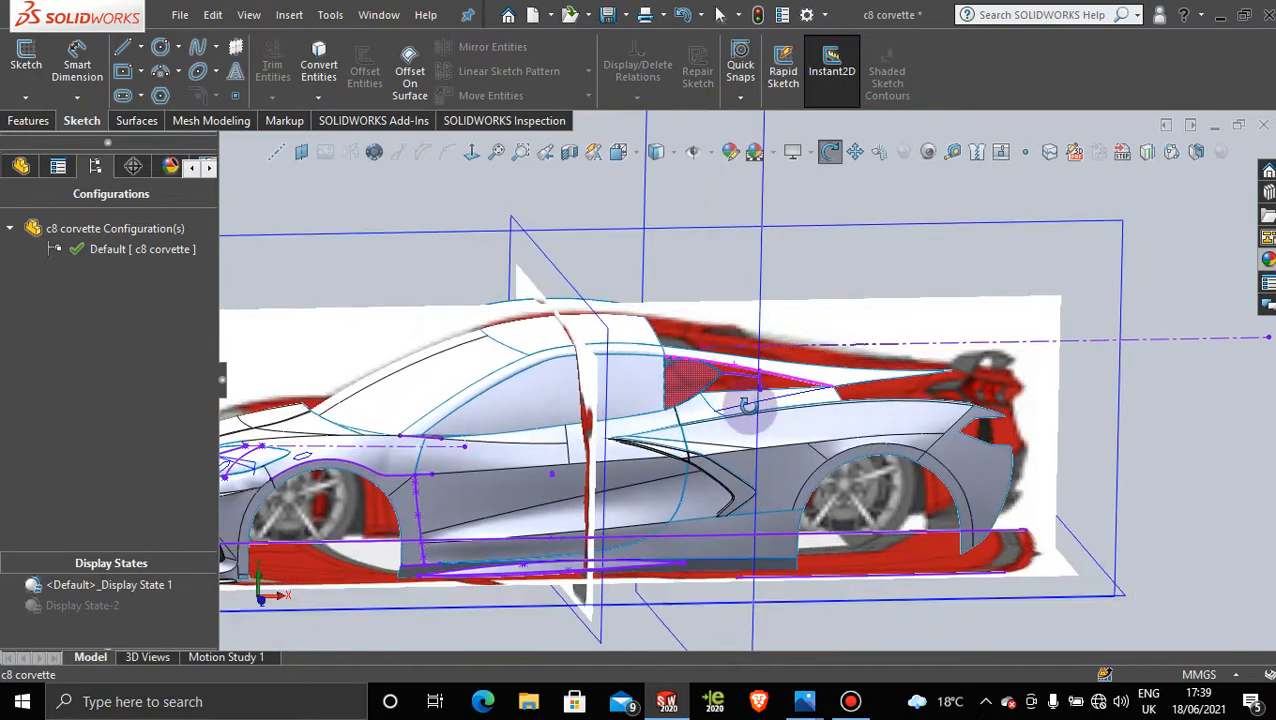
{"action": "scroll", "coordinate": [891, 322], "scroll_direction": "down", "scroll_amount": 3}
{"action": "right_click", "coordinate": [897, 330]}
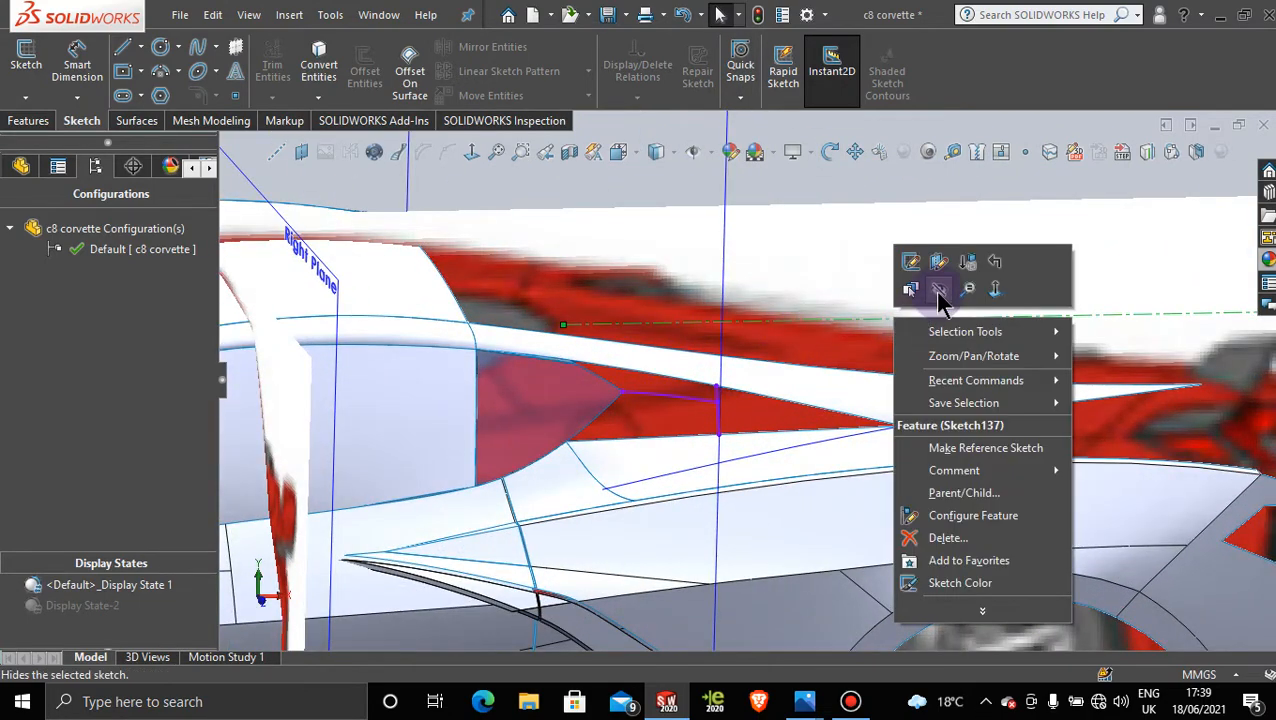
{"action": "left_click", "coordinate": [938, 296]}
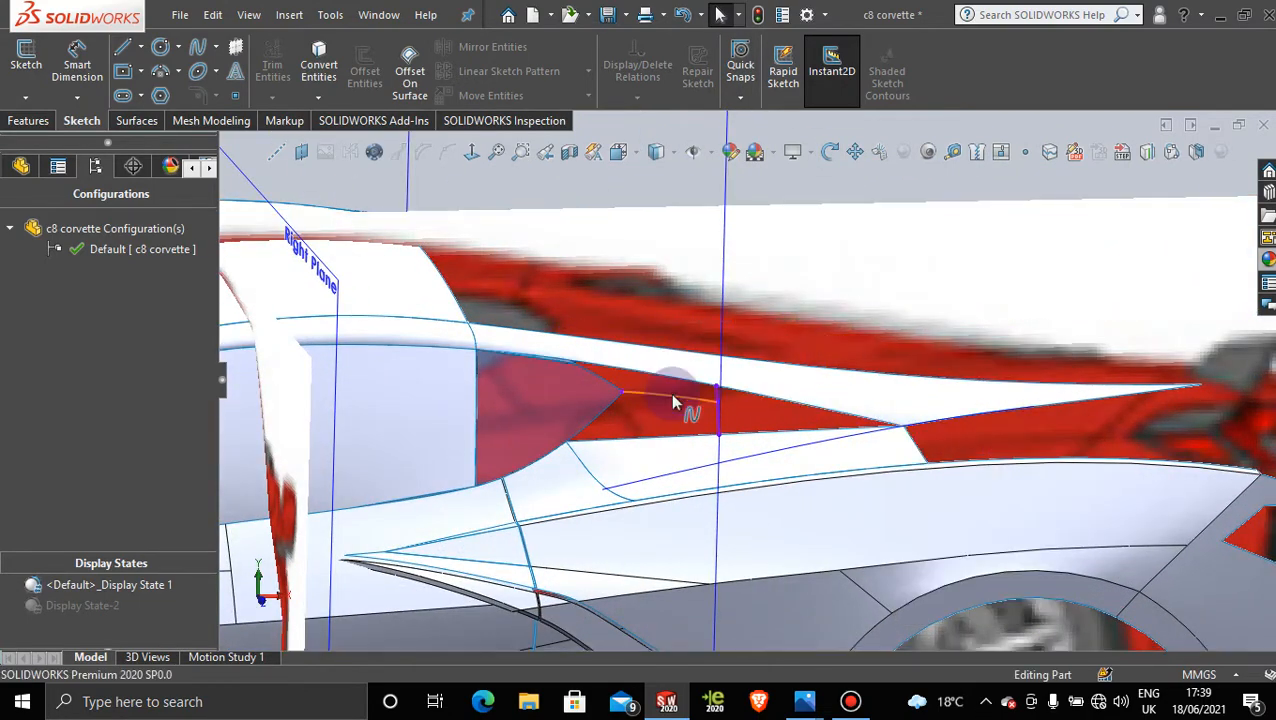
{"action": "scroll", "coordinate": [670, 393], "scroll_direction": "down", "scroll_amount": 2}
{"action": "scroll", "coordinate": [649, 413], "scroll_direction": "down", "scroll_amount": 2}
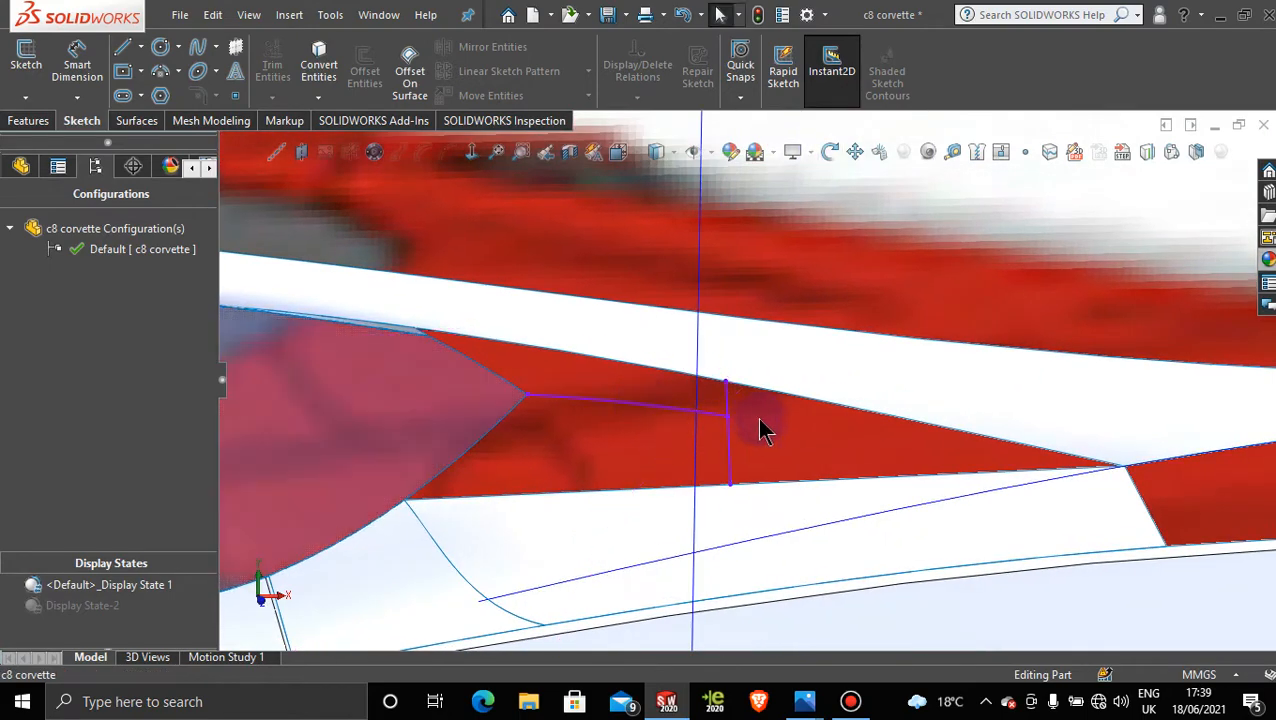
{"action": "scroll", "coordinate": [762, 428], "scroll_direction": "up", "scroll_amount": 3}
{"action": "scroll", "coordinate": [769, 429], "scroll_direction": "down", "scroll_amount": 3}
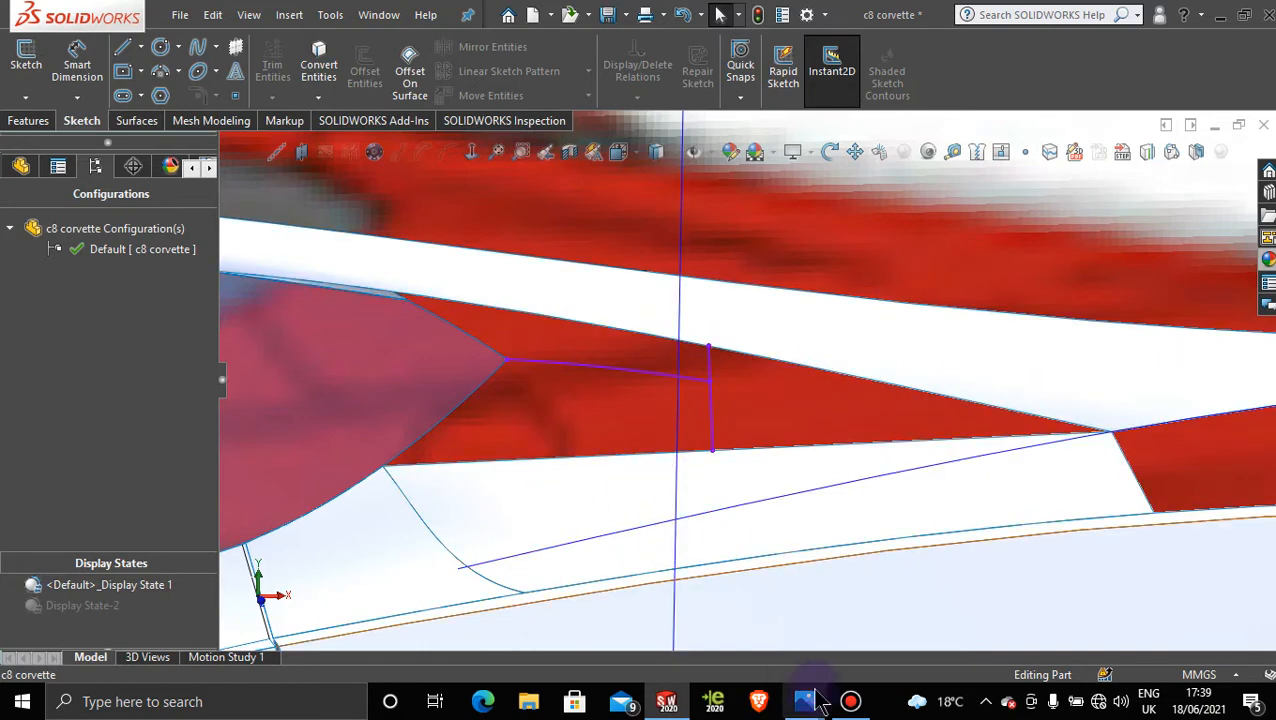
{"action": "left_click", "coordinate": [851, 703]}
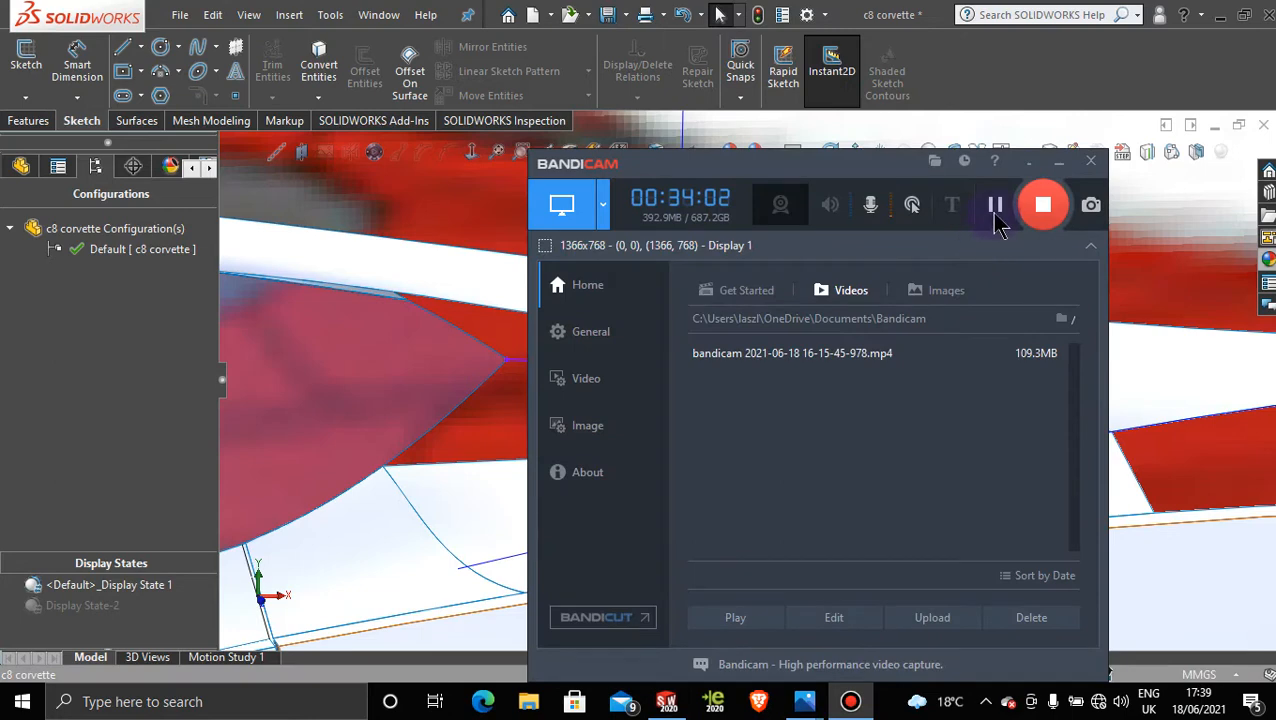
{"action": "left_click", "coordinate": [1058, 163]}
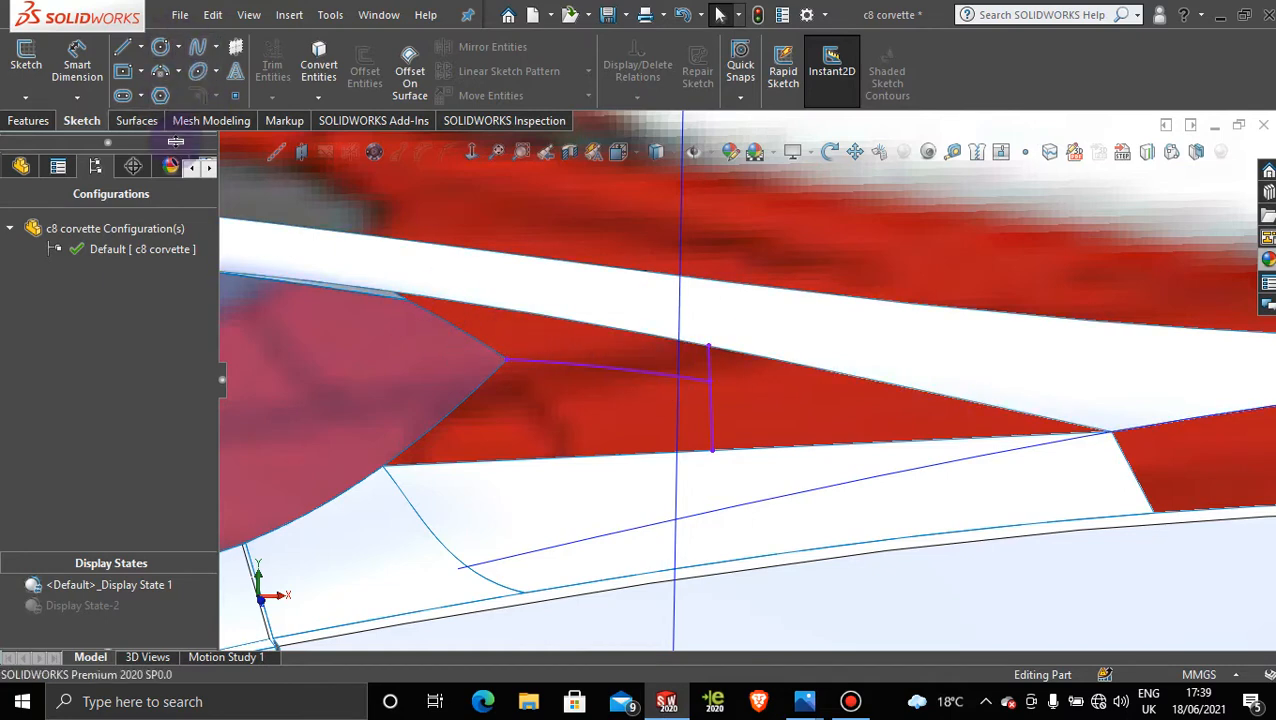
{"action": "left_click", "coordinate": [136, 120]}
{"action": "left_click", "coordinate": [278, 62]}
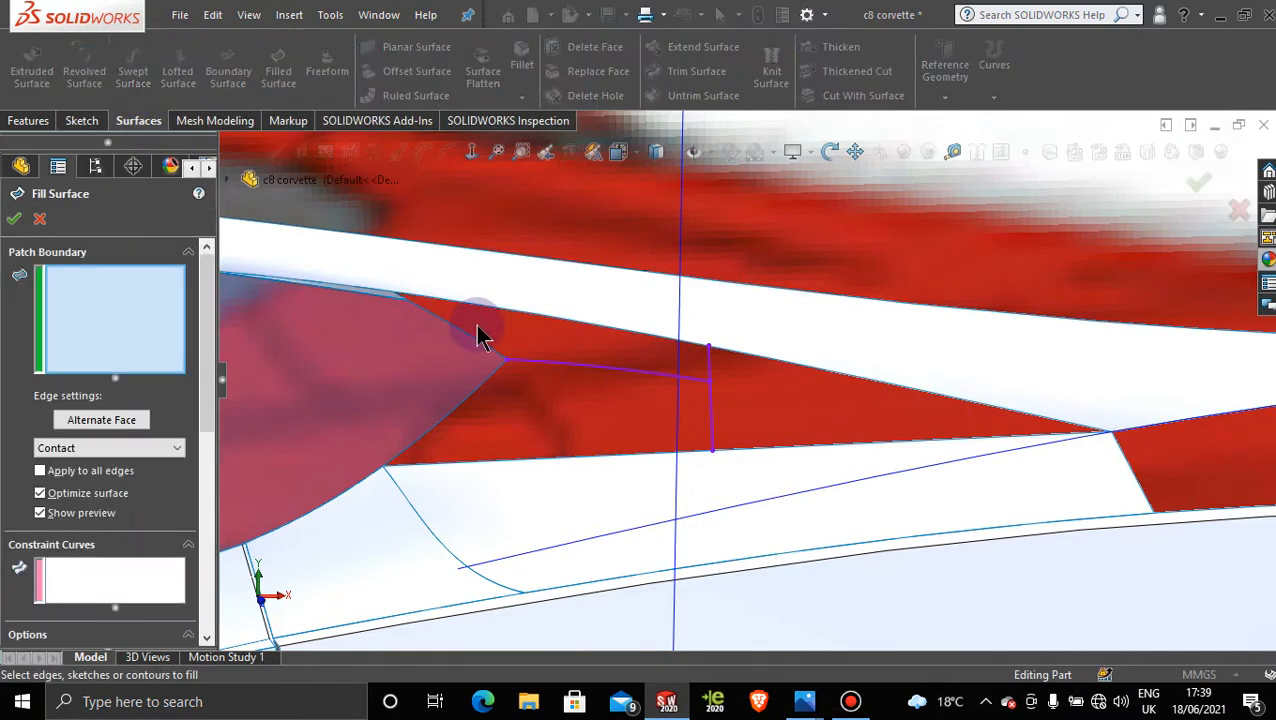
{"action": "scroll", "coordinate": [430, 300], "scroll_direction": "down", "scroll_amount": 4}
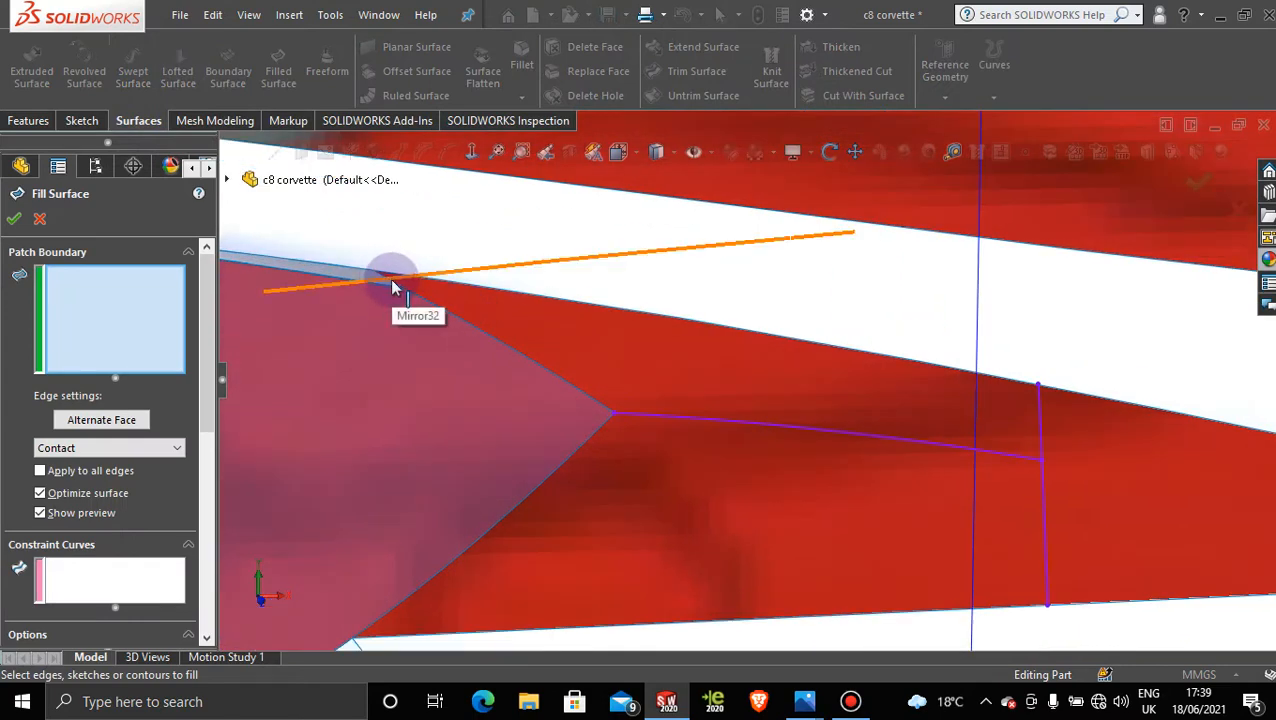
{"action": "left_click", "coordinate": [390, 282]}
{"action": "left_click", "coordinate": [447, 278]}
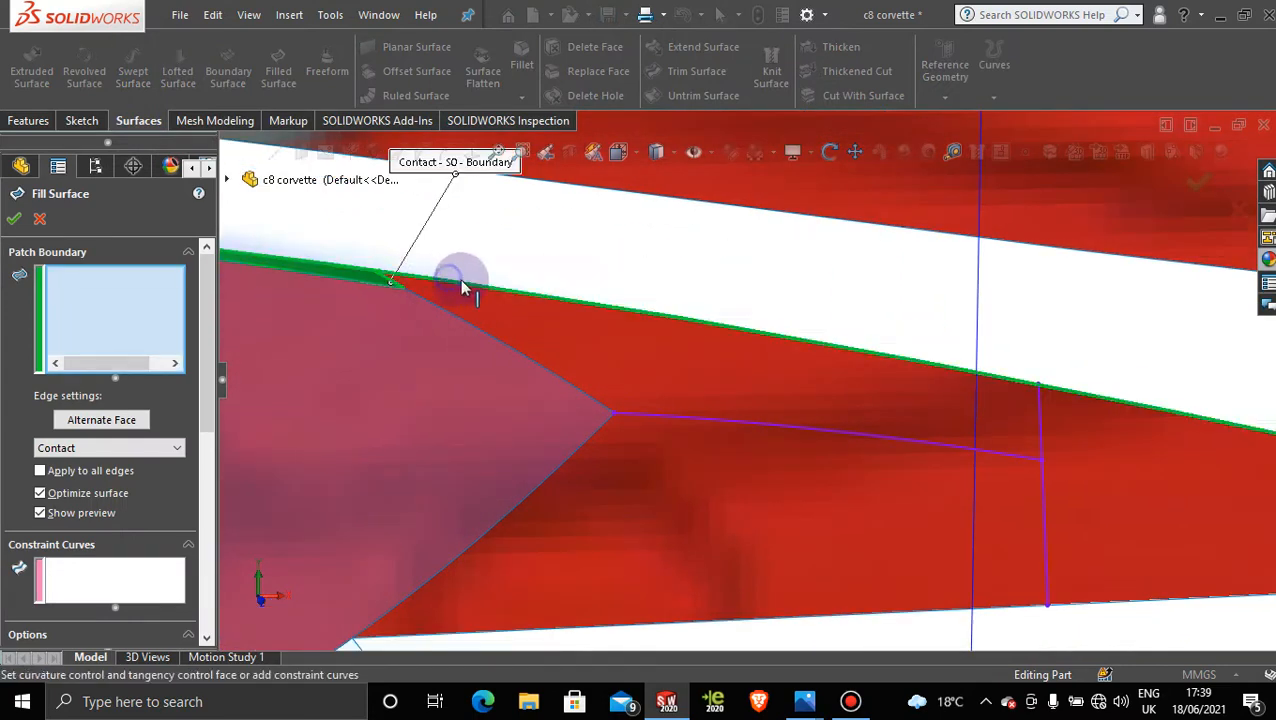
{"action": "left_click", "coordinate": [1041, 418]}
{"action": "left_click", "coordinate": [838, 442]}
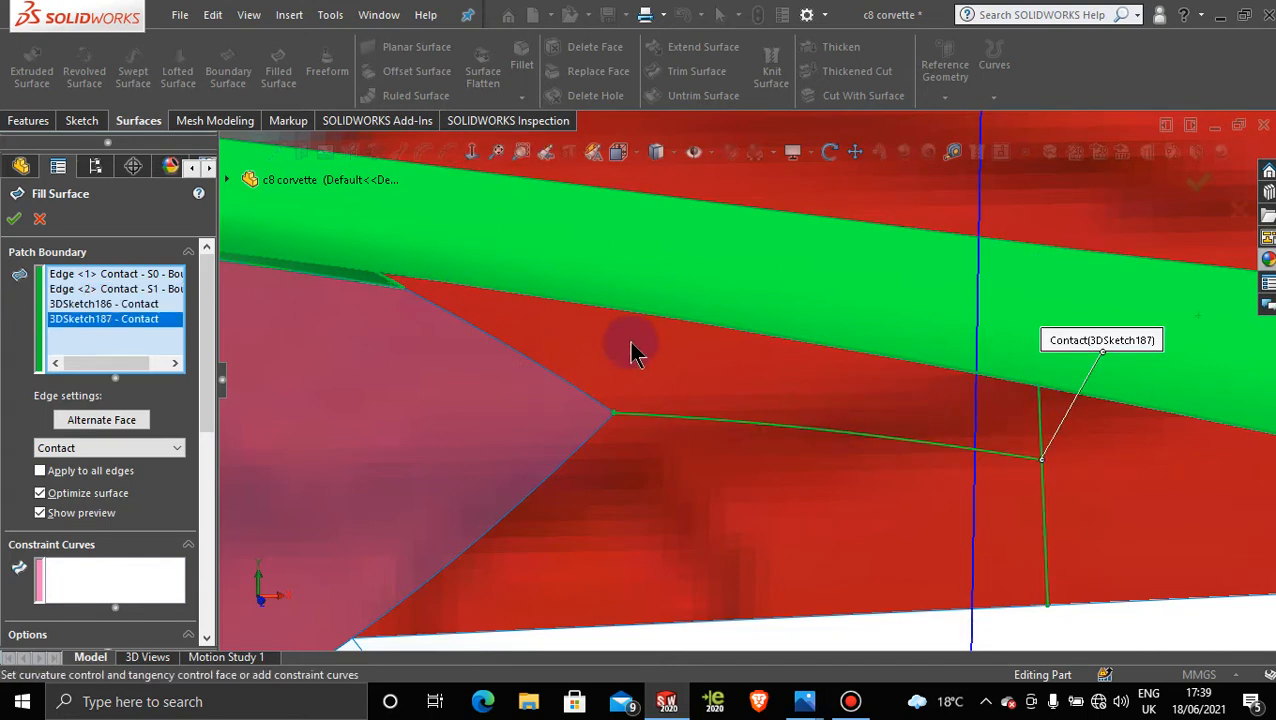
{"action": "scroll", "coordinate": [632, 350], "scroll_direction": "up", "scroll_amount": 2}
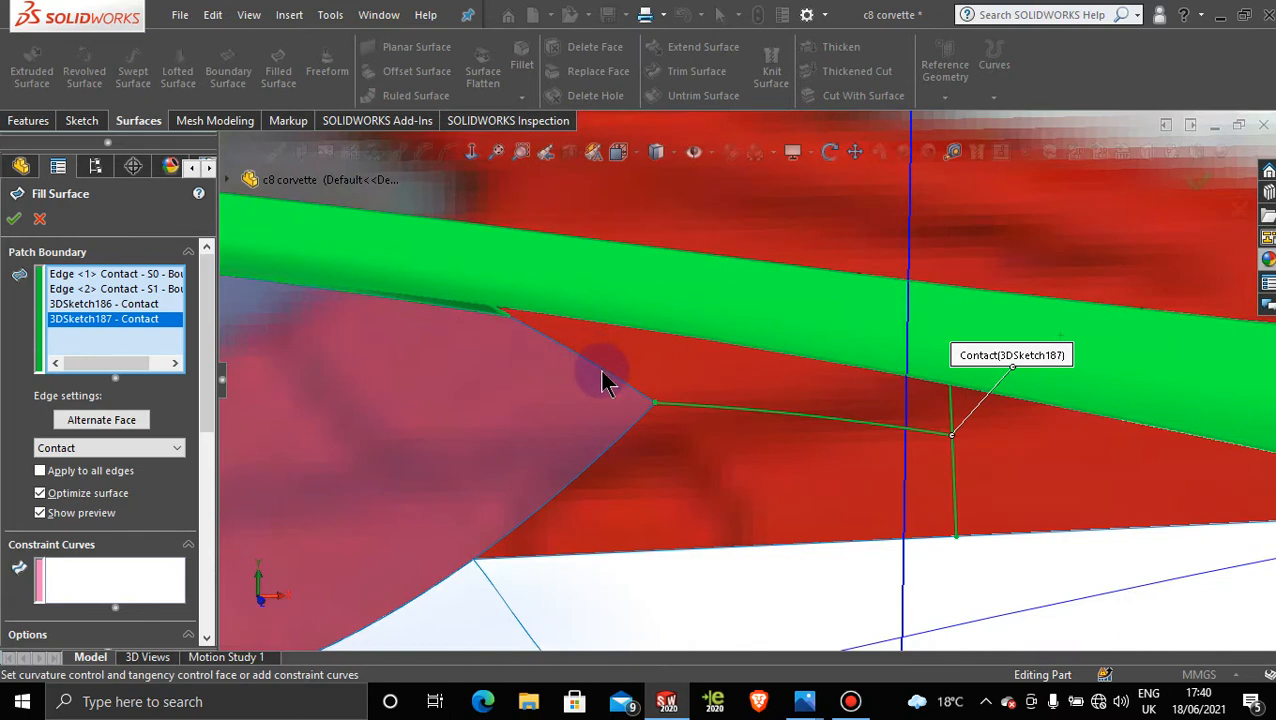
{"action": "left_click", "coordinate": [39, 220]}
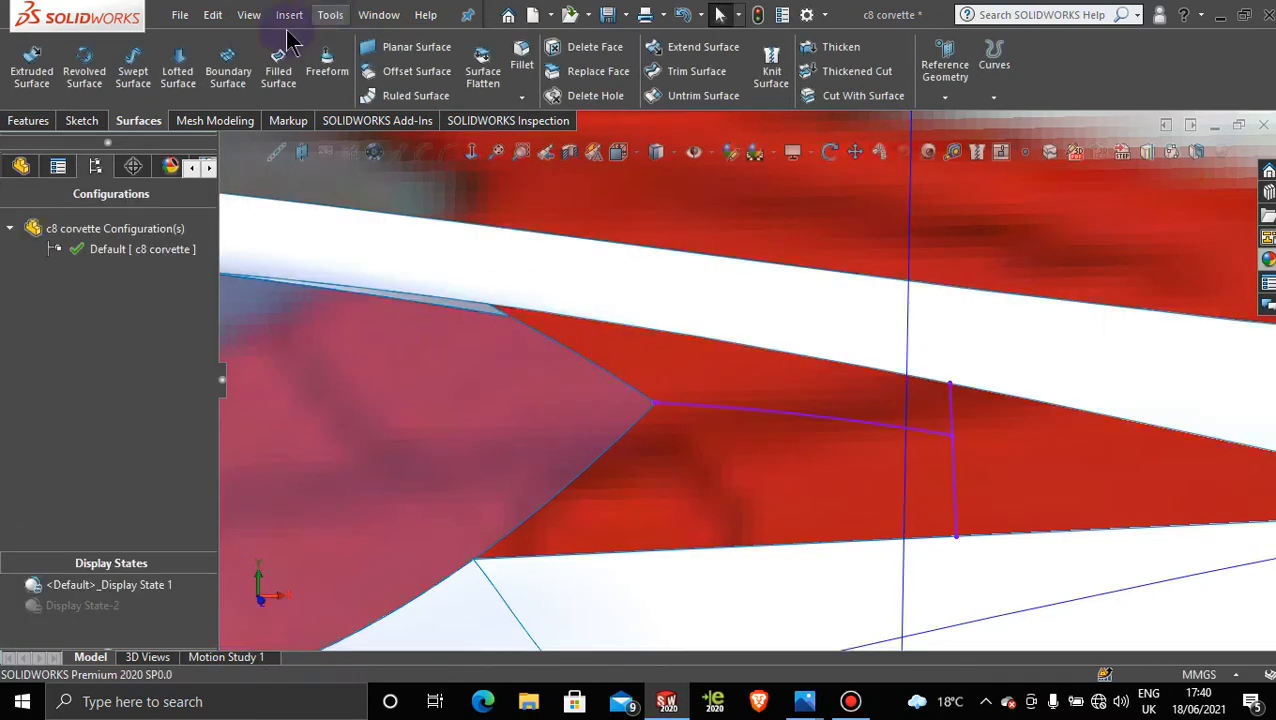
{"action": "left_click", "coordinate": [280, 70]}
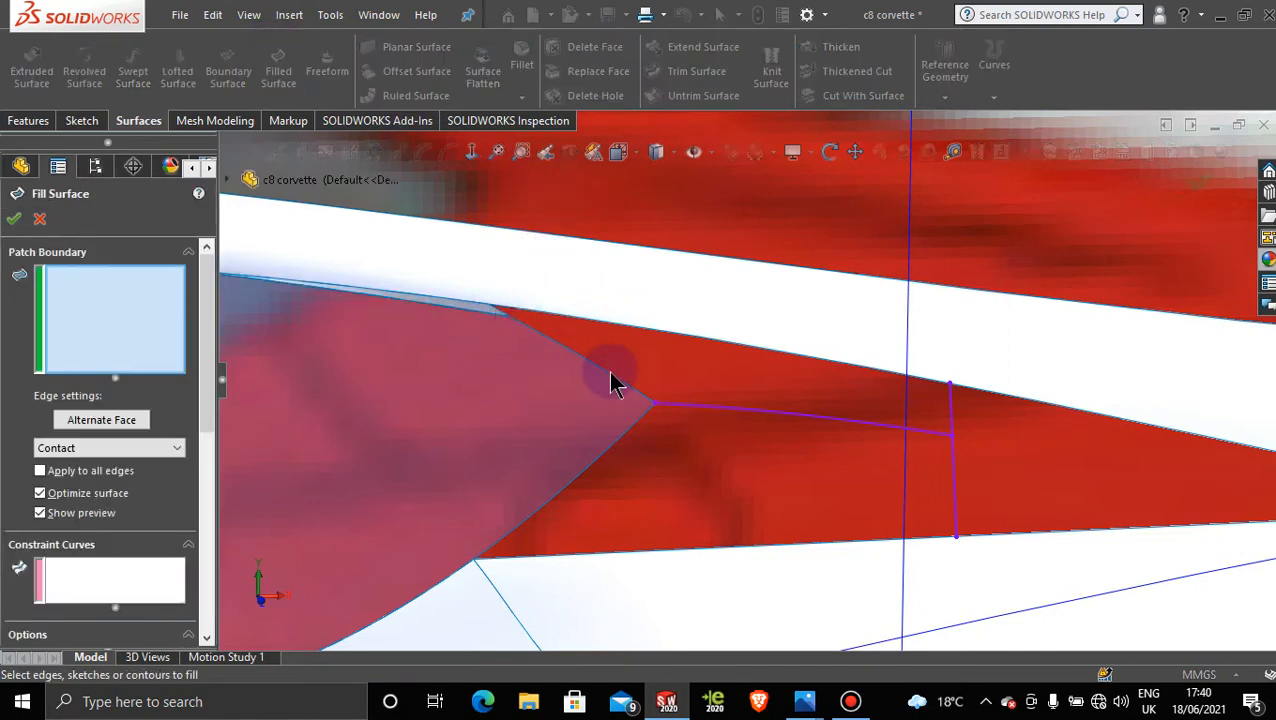
{"action": "left_click", "coordinate": [40, 219]}
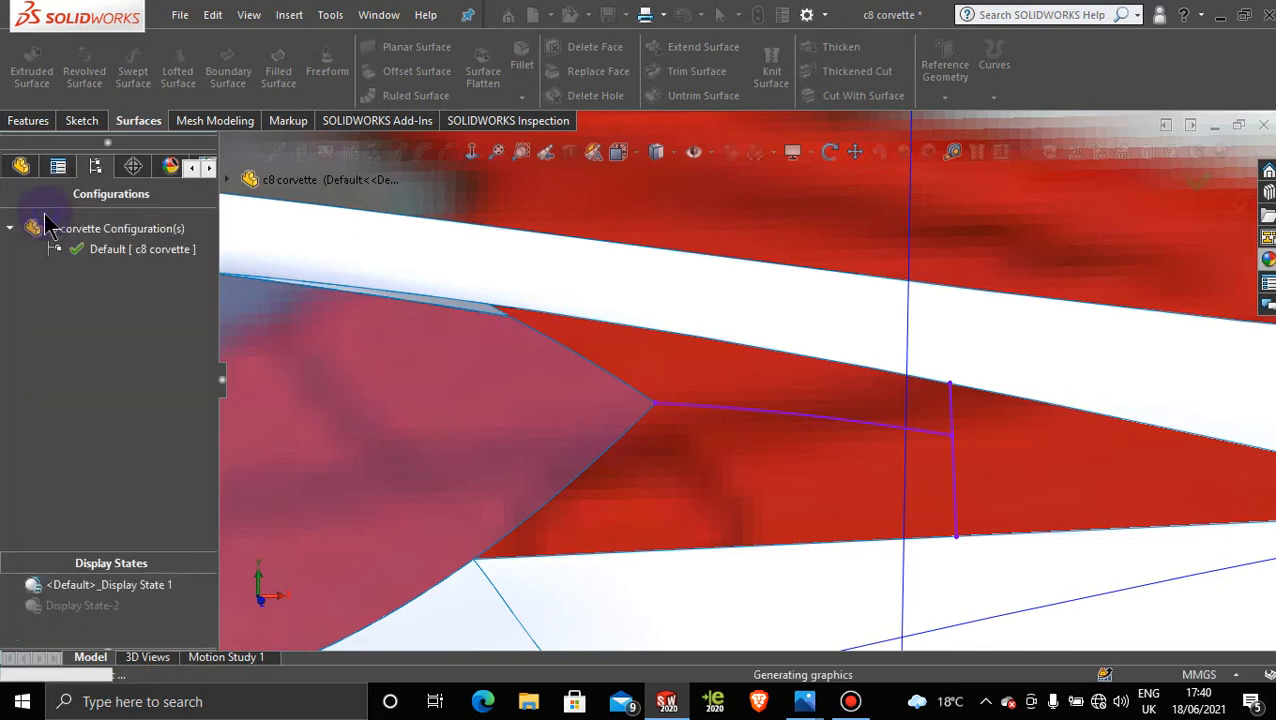
{"action": "left_click", "coordinate": [92, 121]}
{"action": "left_click", "coordinate": [27, 98]}
{"action": "left_click", "coordinate": [72, 144]}
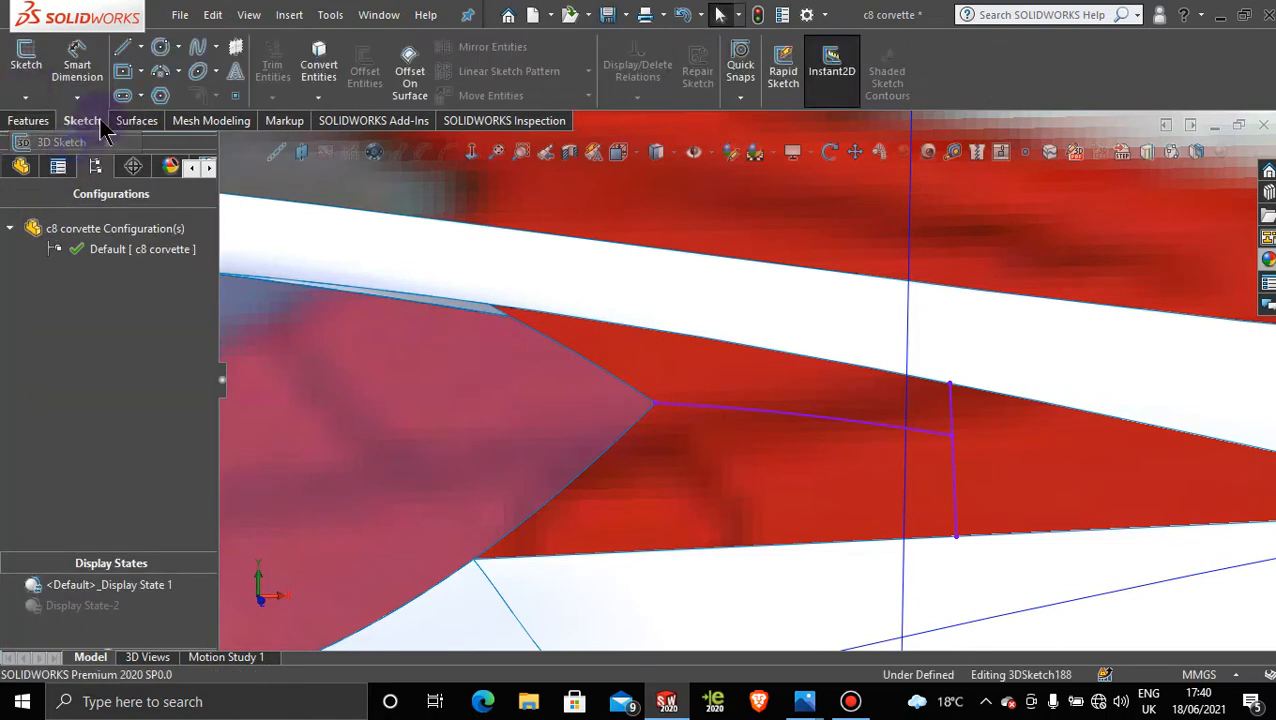
{"action": "left_click", "coordinate": [197, 47]}
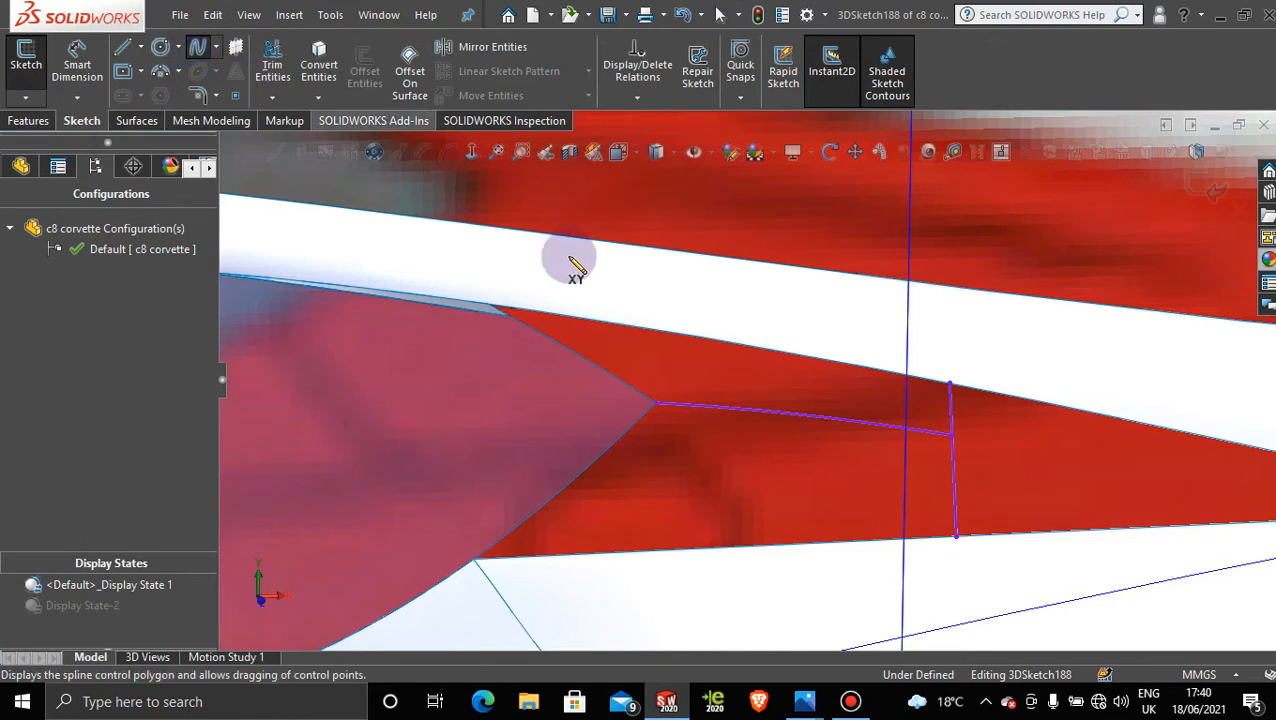
{"action": "left_click", "coordinate": [652, 403]}
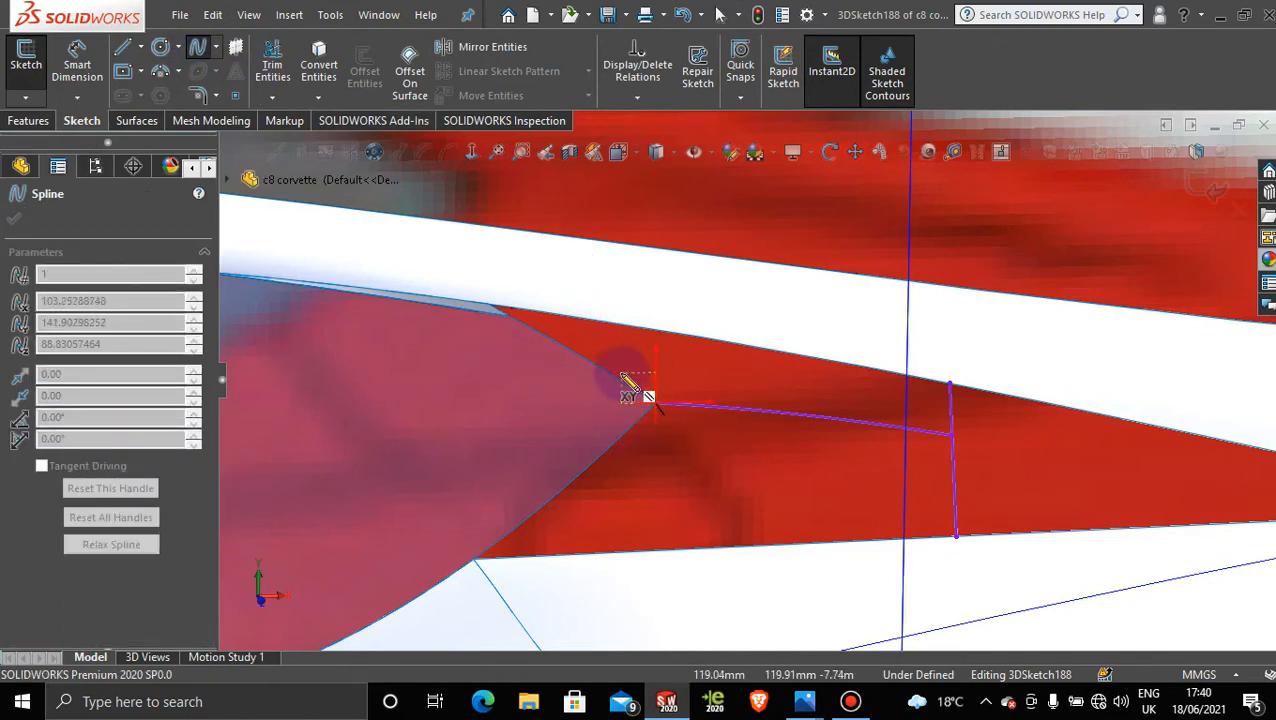
{"action": "mouse_move", "coordinate": [628, 385]}
{"action": "middle_mouse_down"}
{"action": "mouse_move", "coordinate": [607, 365]}
{"action": "mouse_move", "coordinate": [613, 385]}
{"action": "middle_mouse_up"}
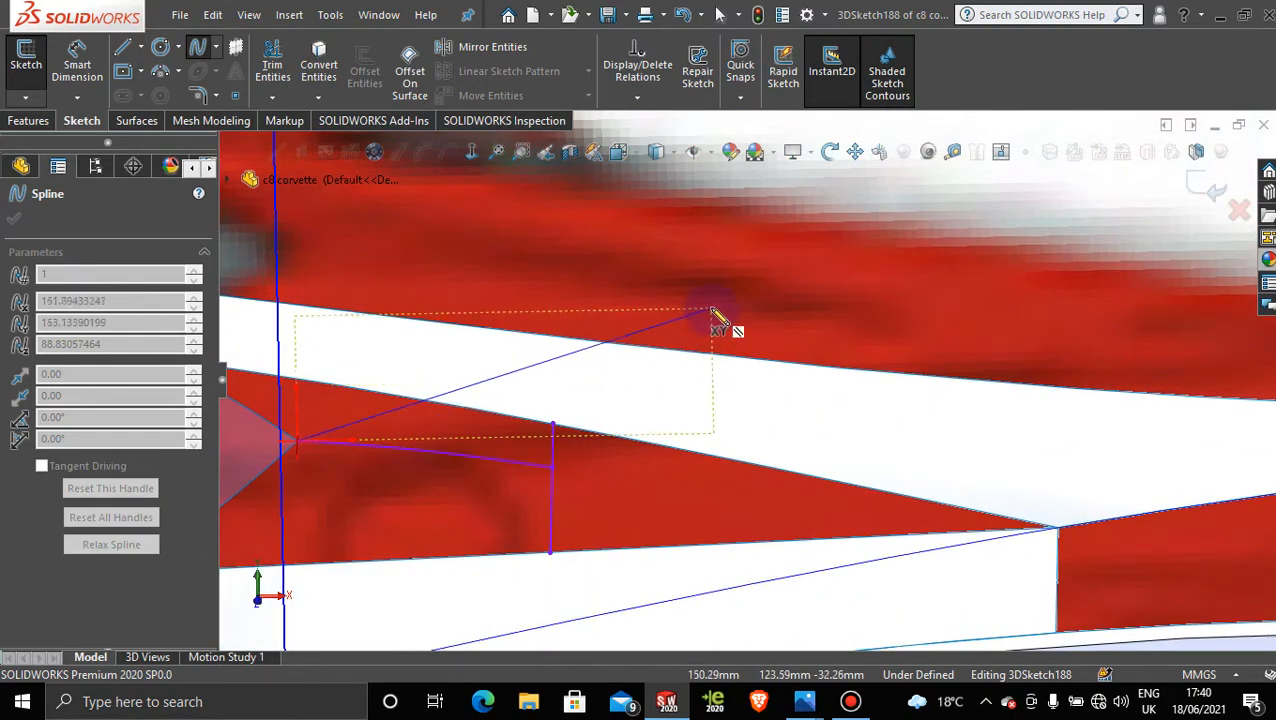
{"action": "key", "text": "Escape"}
{"action": "scroll", "coordinate": [575, 384], "scroll_direction": "up", "scroll_amount": 6}
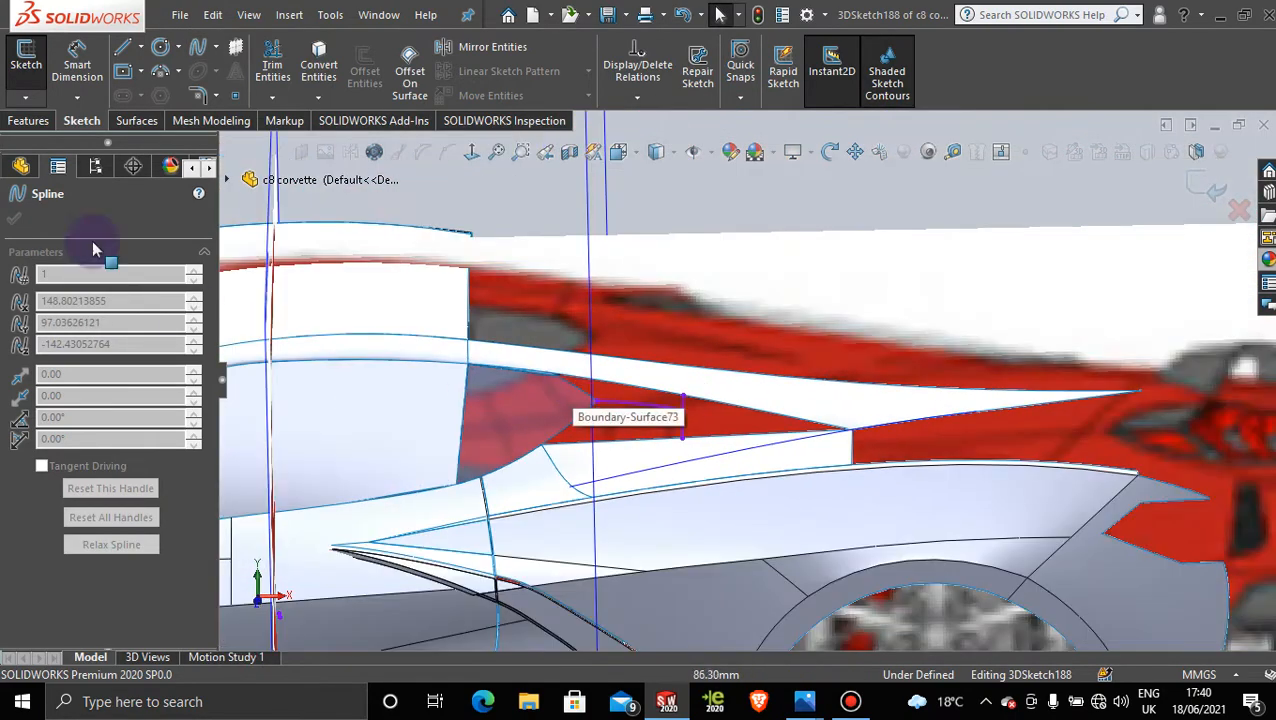
Step: Remove the blue glass appearance from the side window surface
{"action": "left_click", "coordinate": [170, 165]}
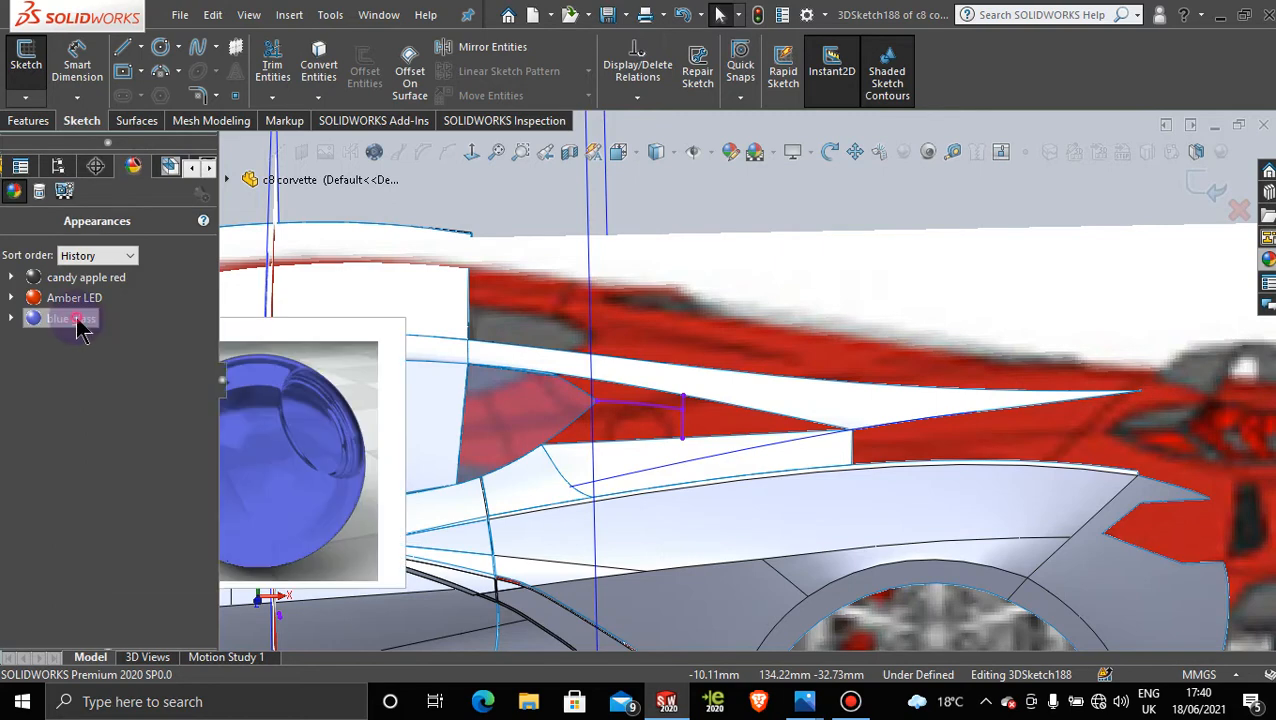
{"action": "right_click", "coordinate": [80, 325]}
{"action": "left_click", "coordinate": [145, 397]}
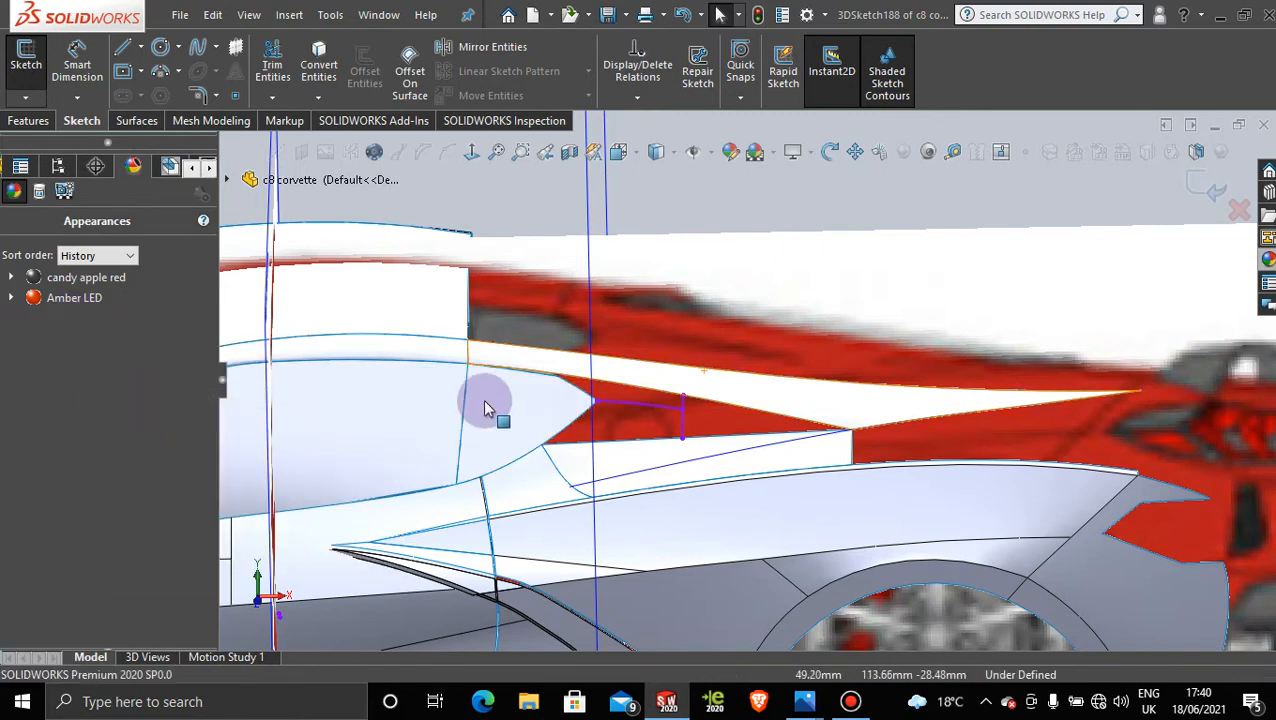
{"action": "scroll", "coordinate": [570, 427], "scroll_direction": "down", "scroll_amount": 3}
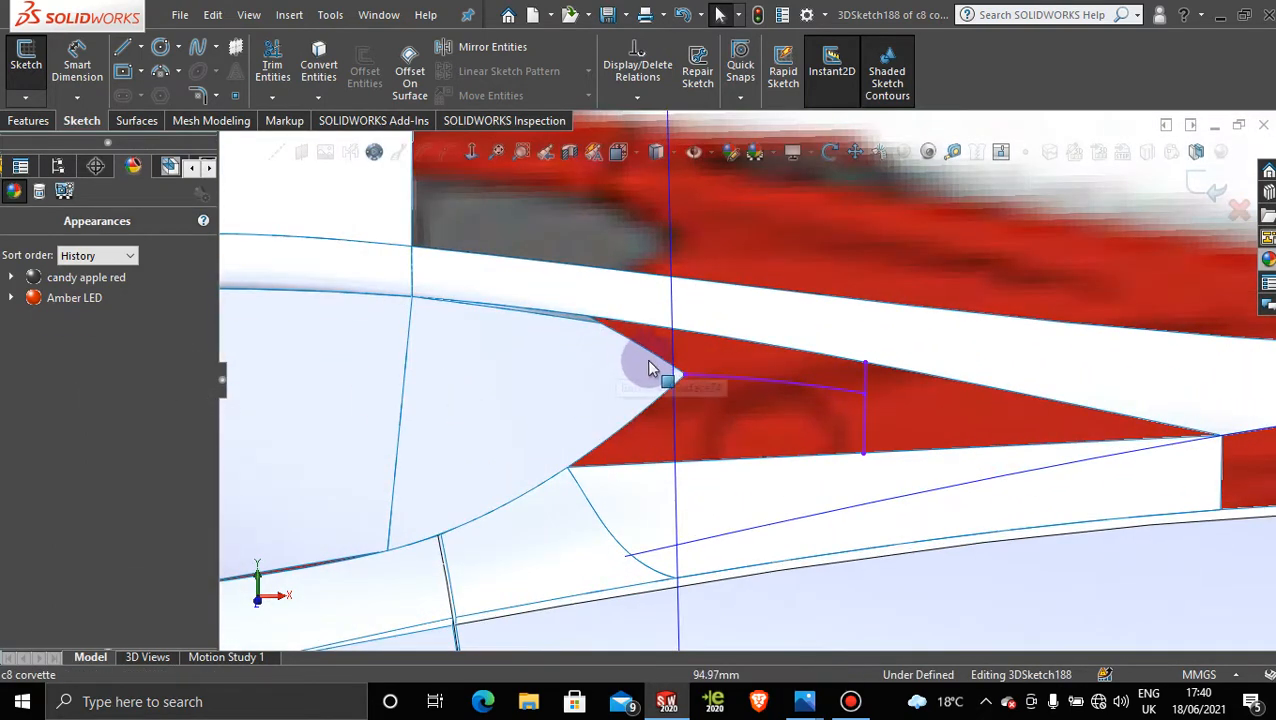
{"action": "left_click", "coordinate": [140, 122]}
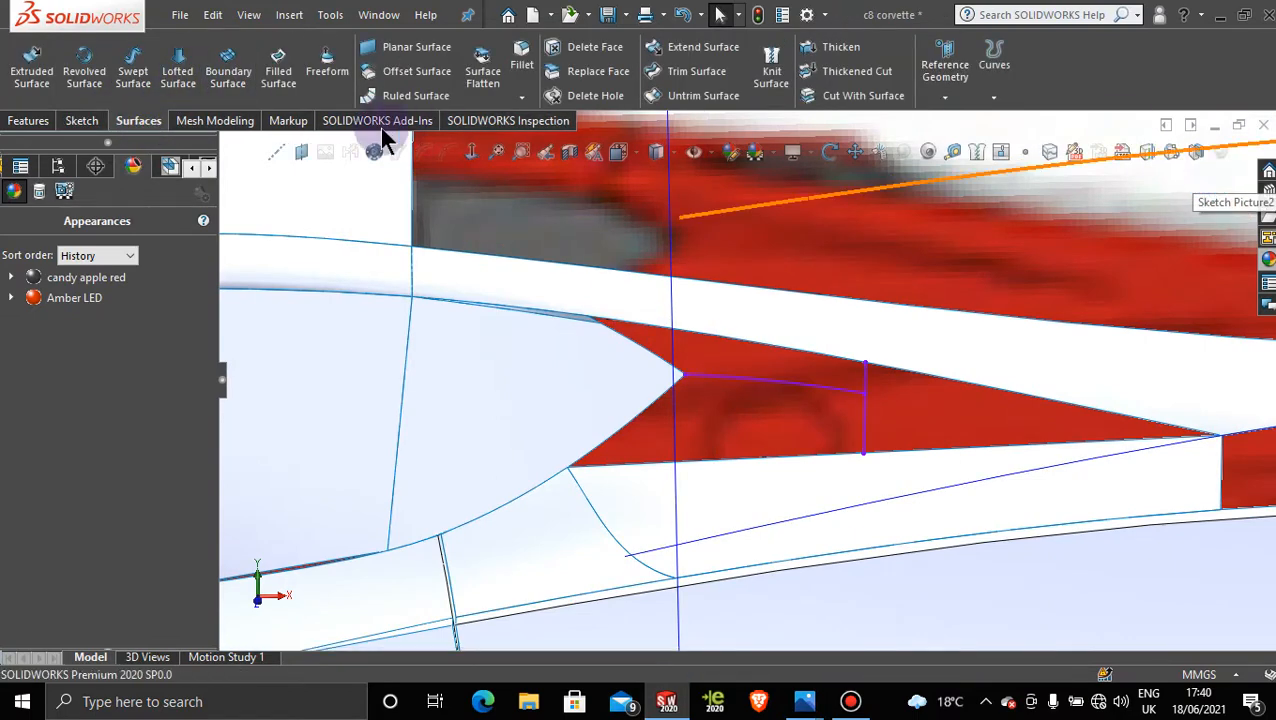
{"action": "left_click", "coordinate": [279, 70]}
{"action": "scroll", "coordinate": [805, 365], "scroll_direction": "down", "scroll_amount": 3}
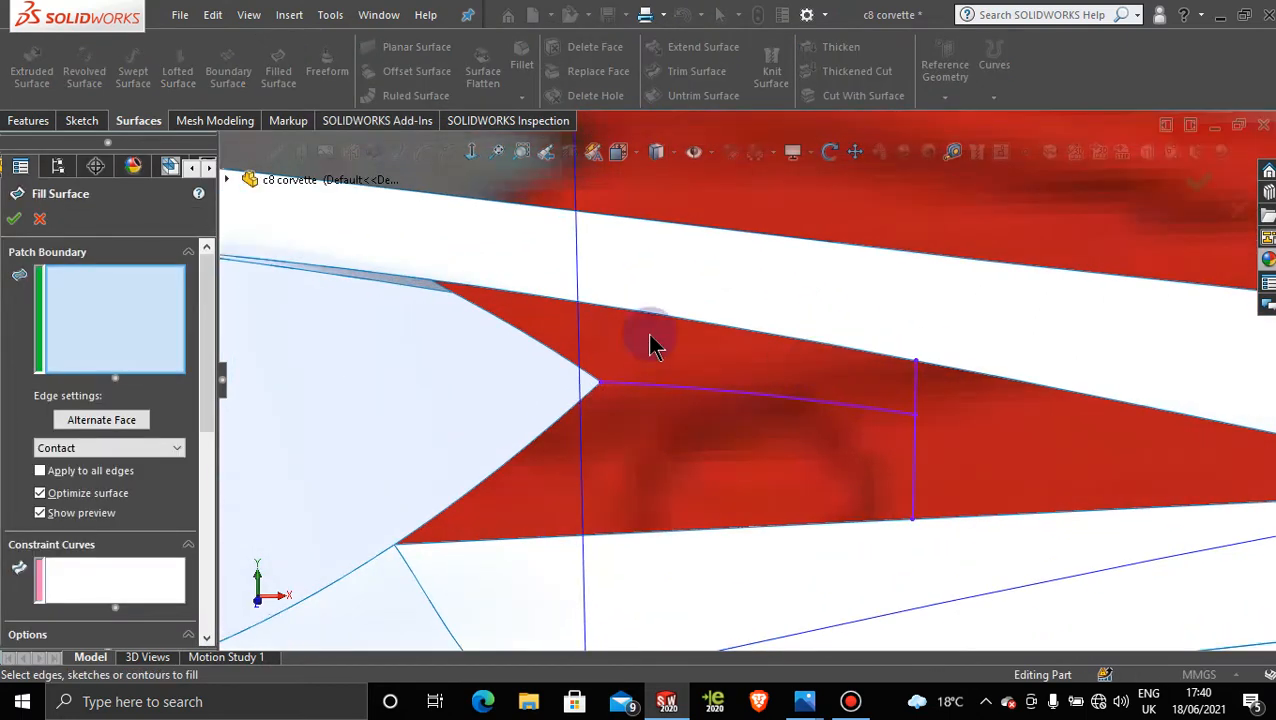
{"action": "left_click", "coordinate": [523, 338]}
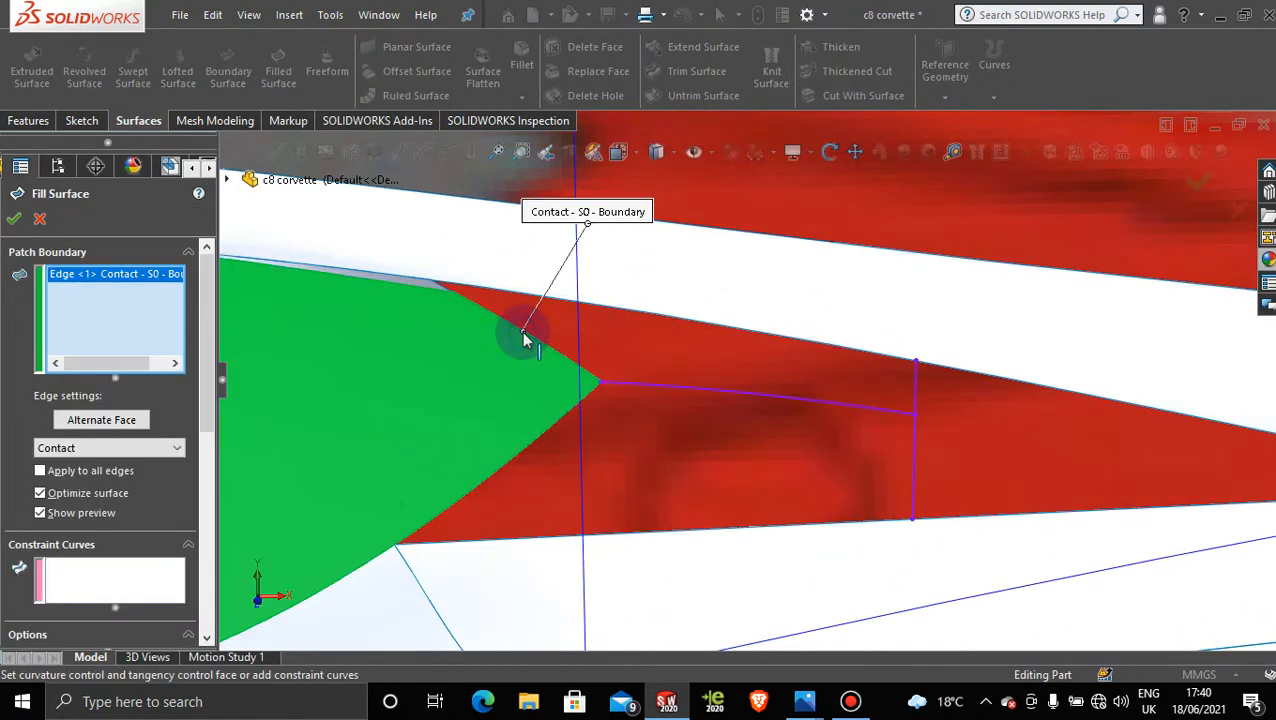
{"action": "left_click", "coordinate": [442, 288]}
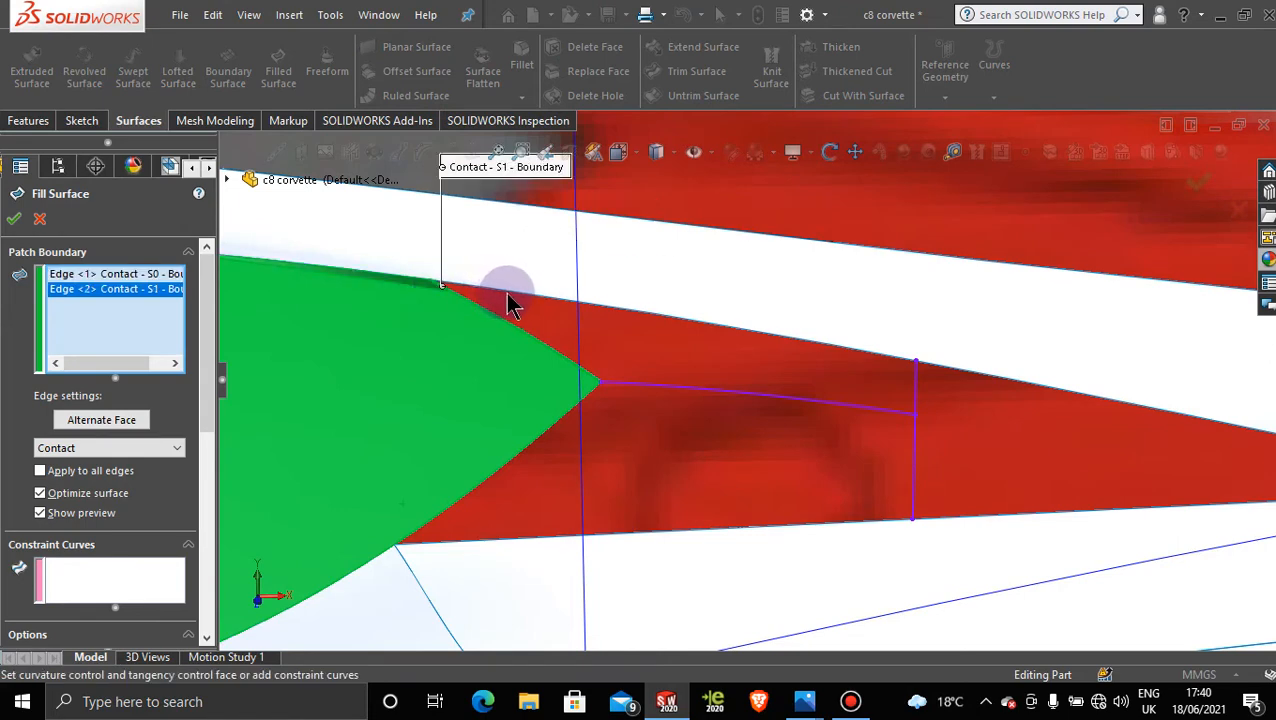
{"action": "left_click", "coordinate": [535, 296]}
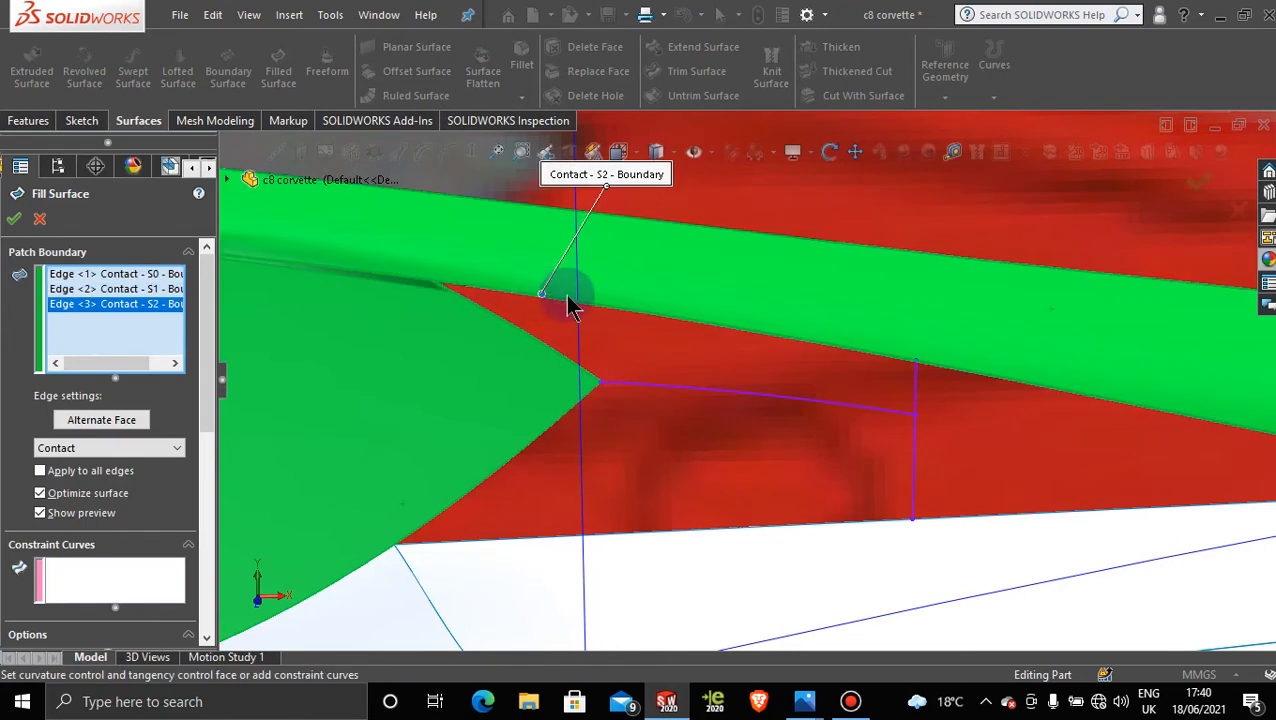
{"action": "left_click", "coordinate": [916, 392]}
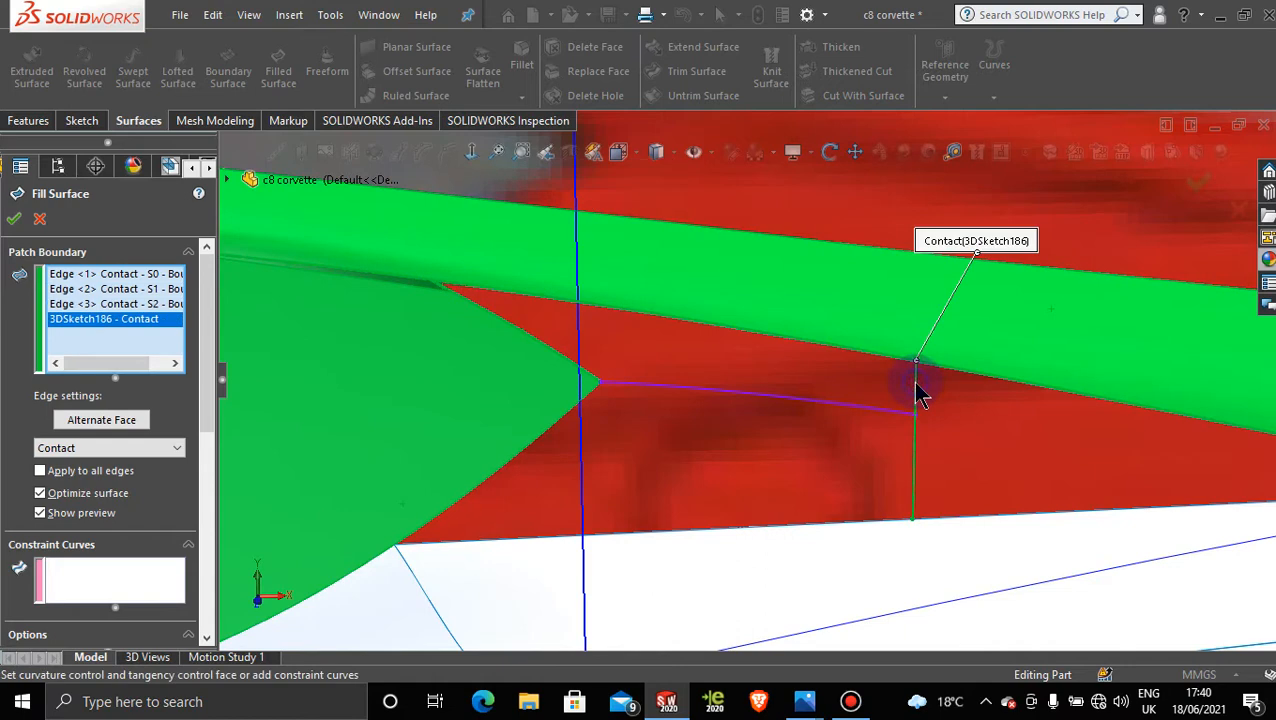
{"action": "left_click", "coordinate": [828, 408]}
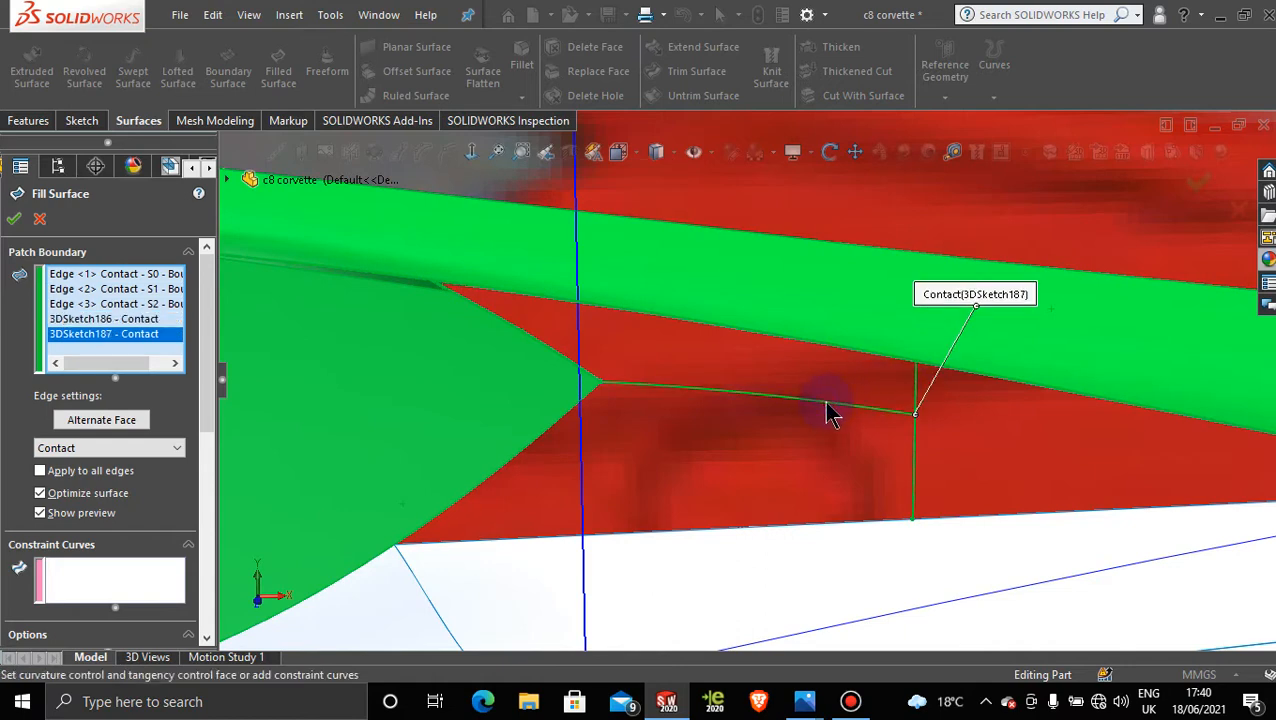
{"action": "left_click", "coordinate": [38, 219]}
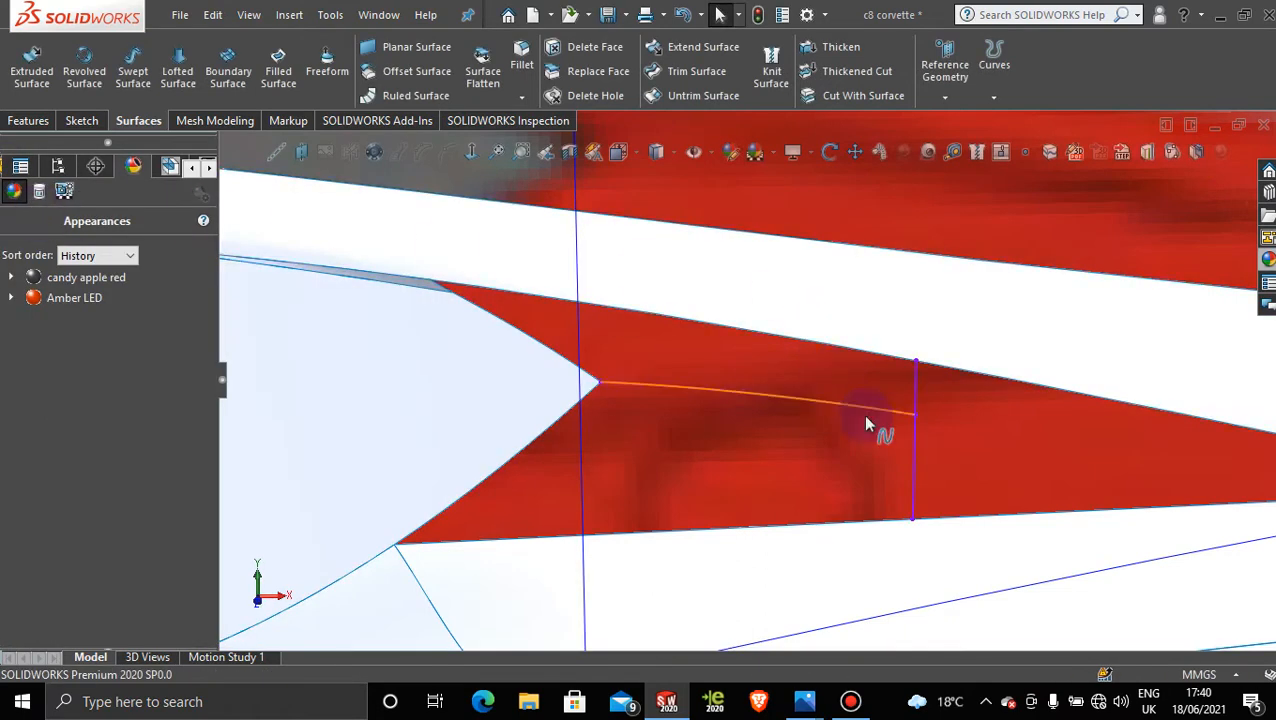
Step: Start a 3D sketch and trace a spline forward along the upper body surface's lower edge, from the upright spline's top end to the window trim's corner
{"action": "scroll", "coordinate": [757, 362], "scroll_direction": "down", "scroll_amount": 2}
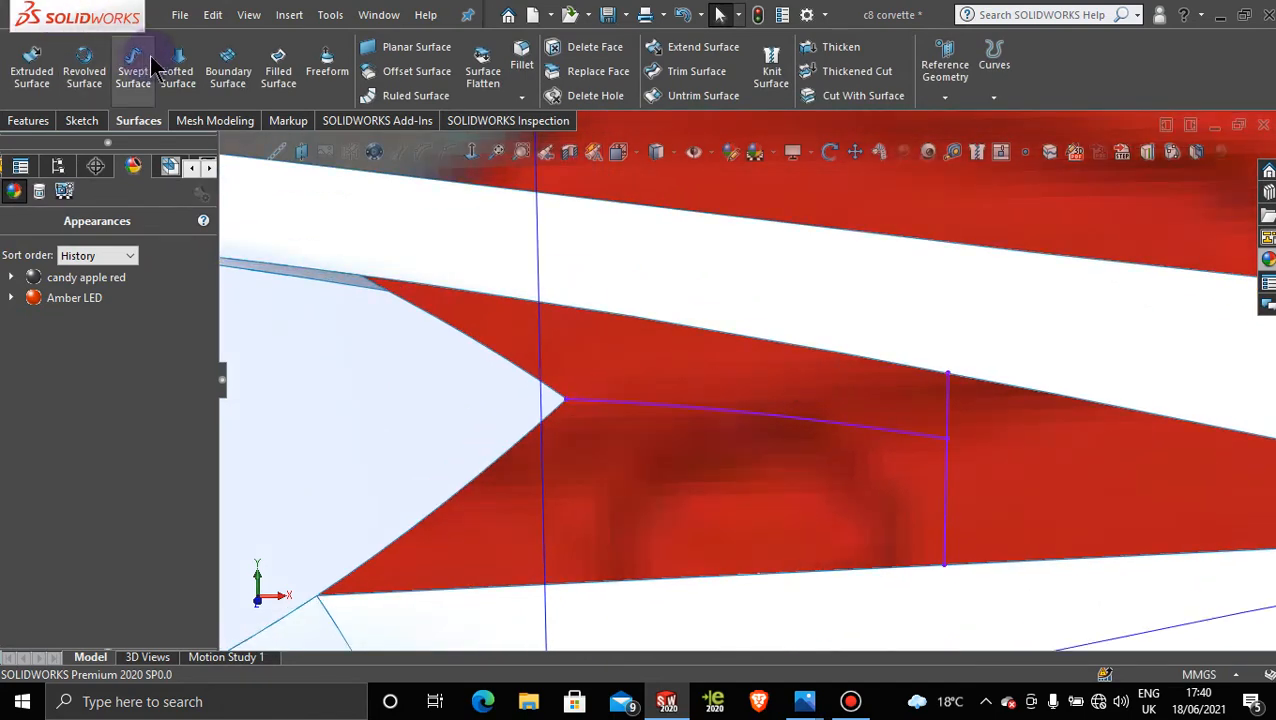
{"action": "left_click", "coordinate": [78, 121]}
{"action": "left_click", "coordinate": [25, 97]}
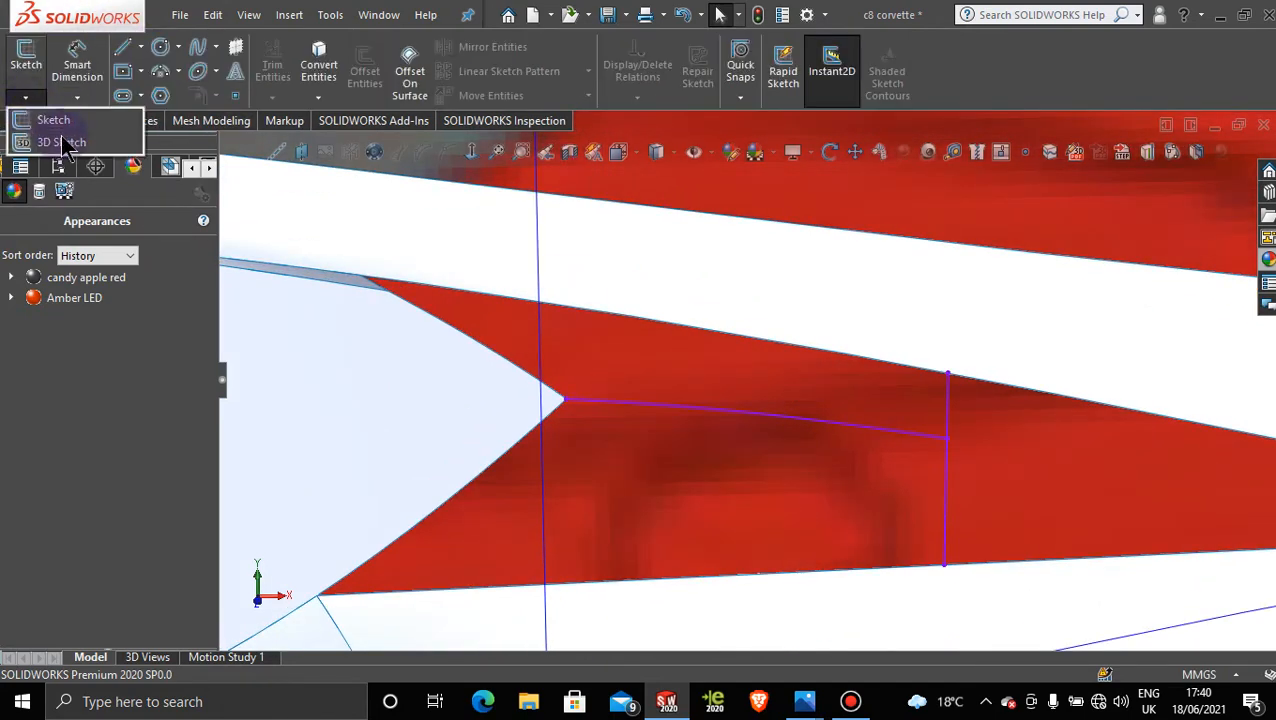
{"action": "left_click", "coordinate": [55, 134]}
{"action": "left_click", "coordinate": [199, 52]}
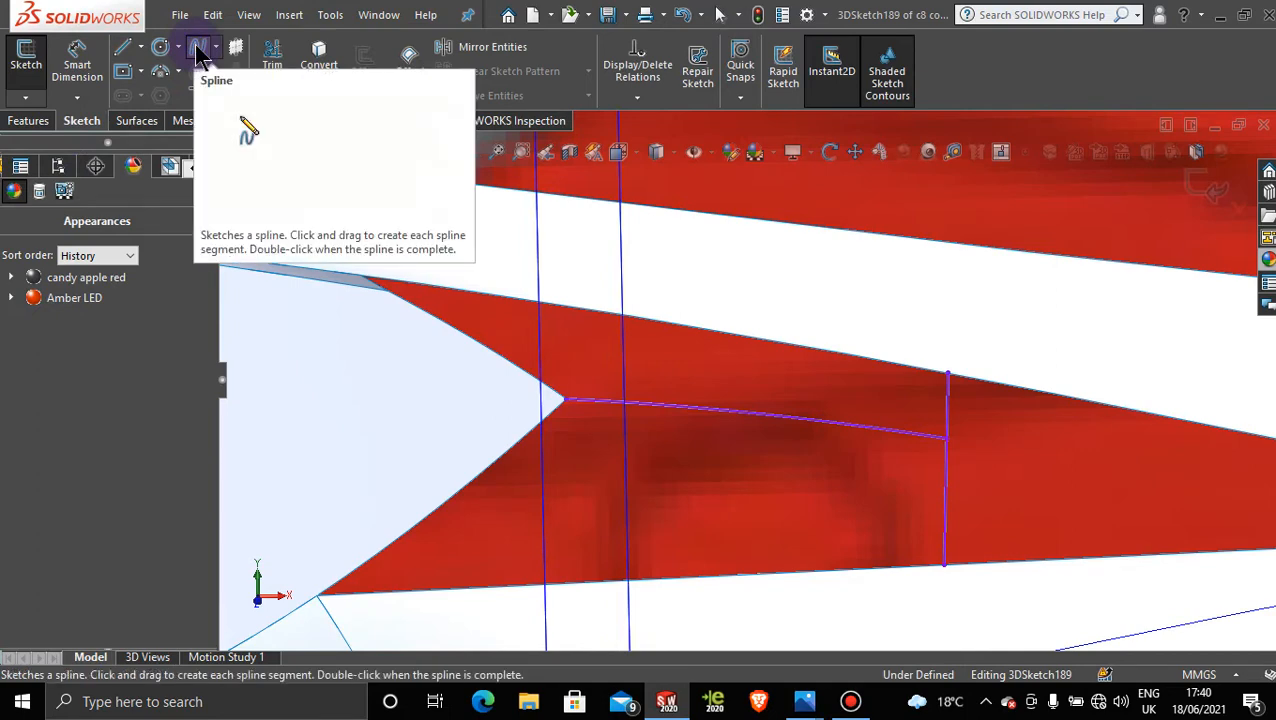
{"action": "left_click", "coordinate": [947, 372]}
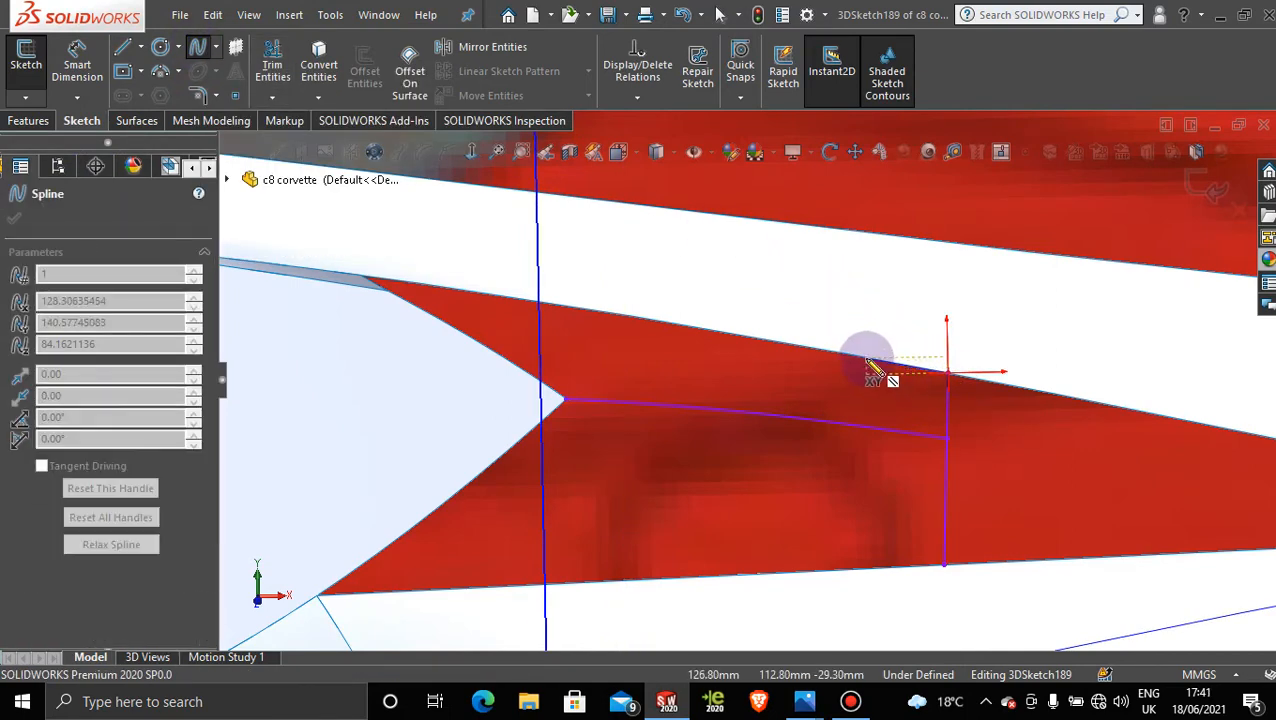
{"action": "left_click", "coordinate": [860, 358]}
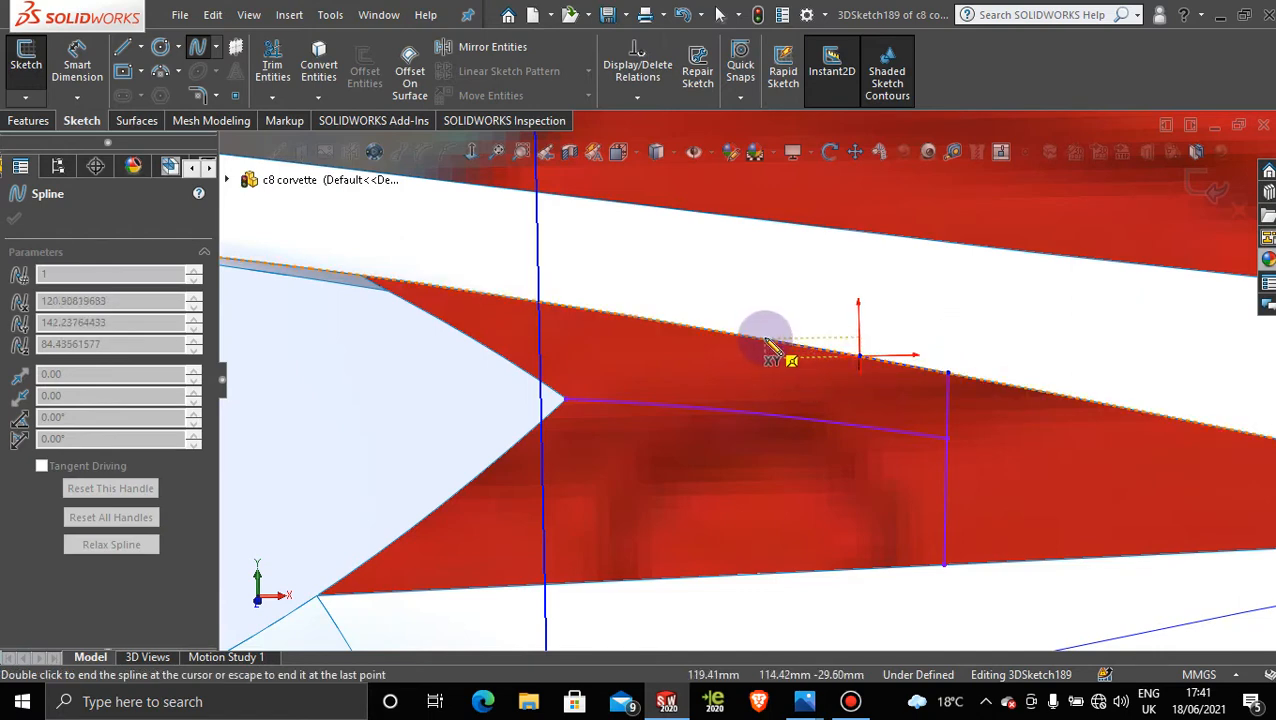
{"action": "left_click", "coordinate": [763, 338]}
{"action": "left_click", "coordinate": [702, 329]}
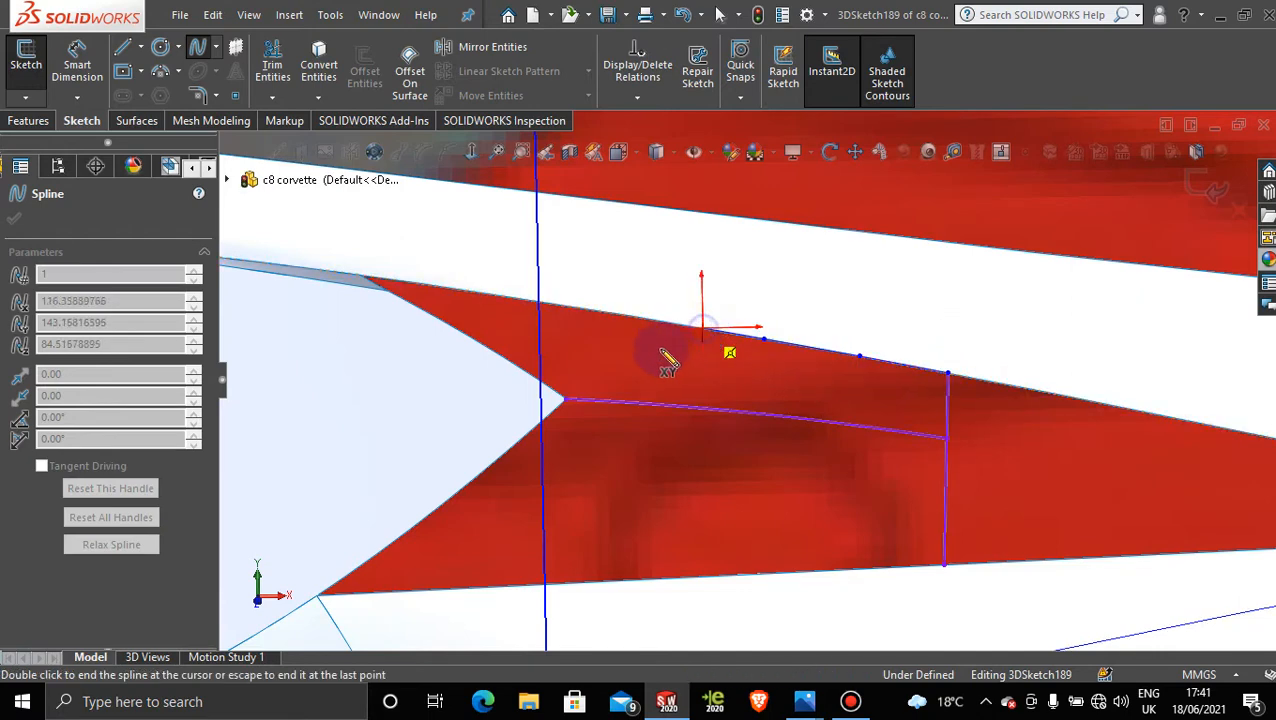
{"action": "left_click", "coordinate": [606, 313]}
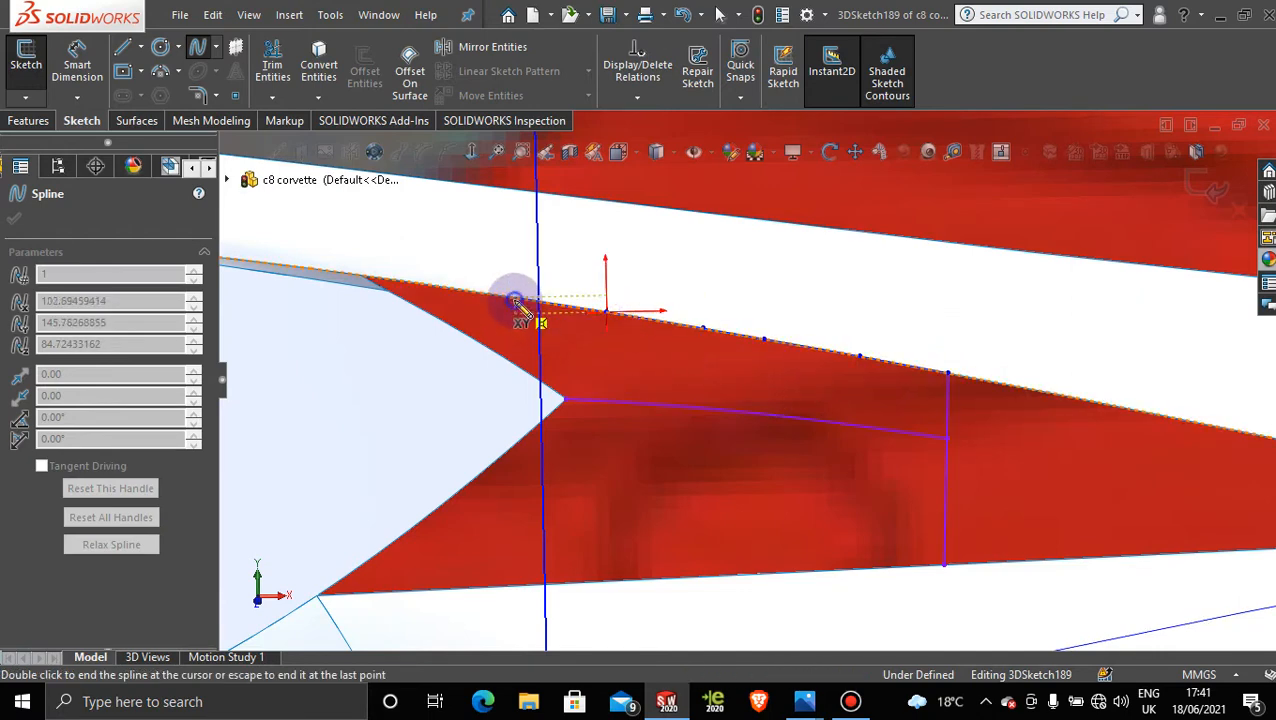
{"action": "scroll", "coordinate": [515, 300], "scroll_direction": "down", "scroll_amount": 3}
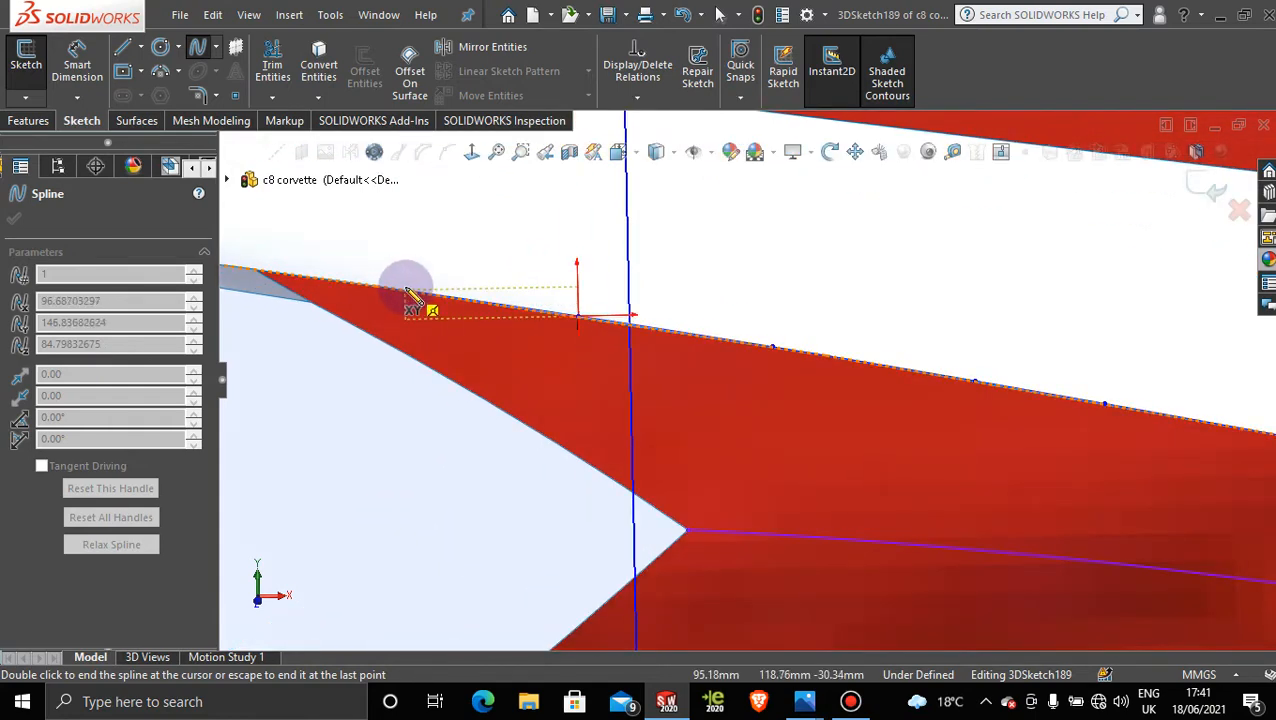
{"action": "left_click", "coordinate": [401, 291]}
{"action": "left_click", "coordinate": [327, 280]}
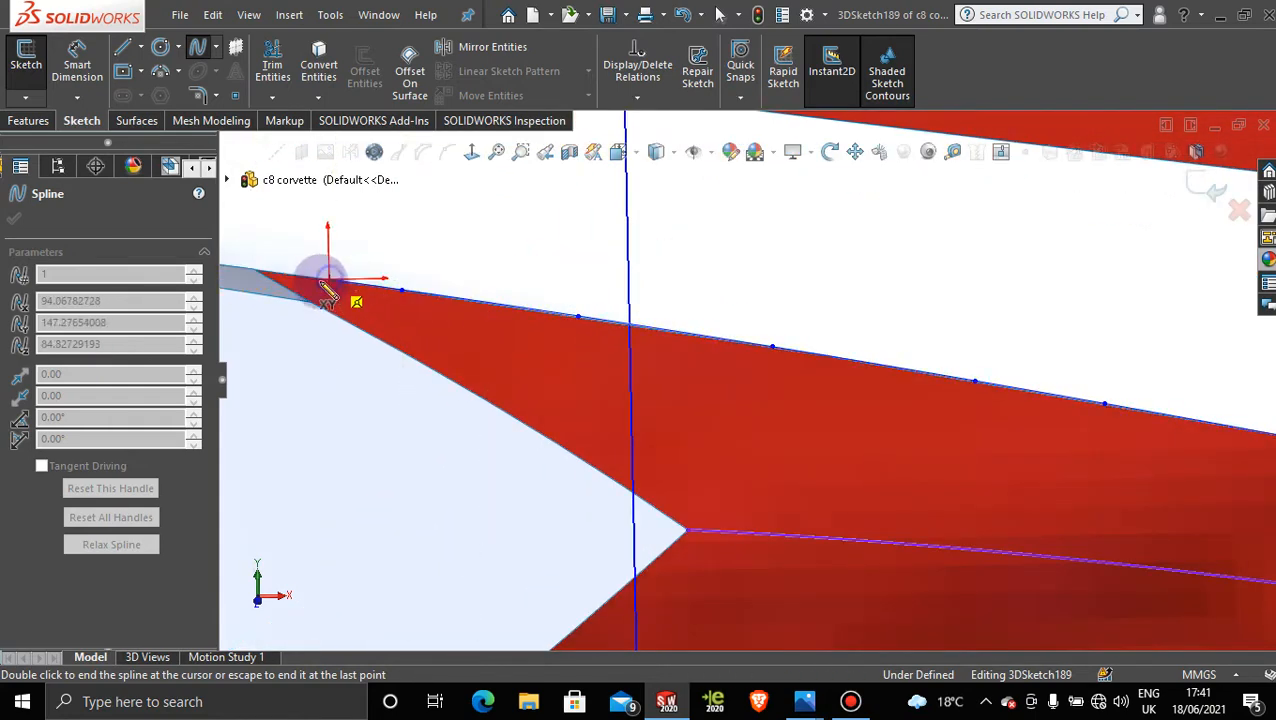
{"action": "scroll", "coordinate": [293, 280], "scroll_direction": "up", "scroll_amount": 2}
{"action": "scroll", "coordinate": [293, 280], "scroll_direction": "down", "scroll_amount": 4}
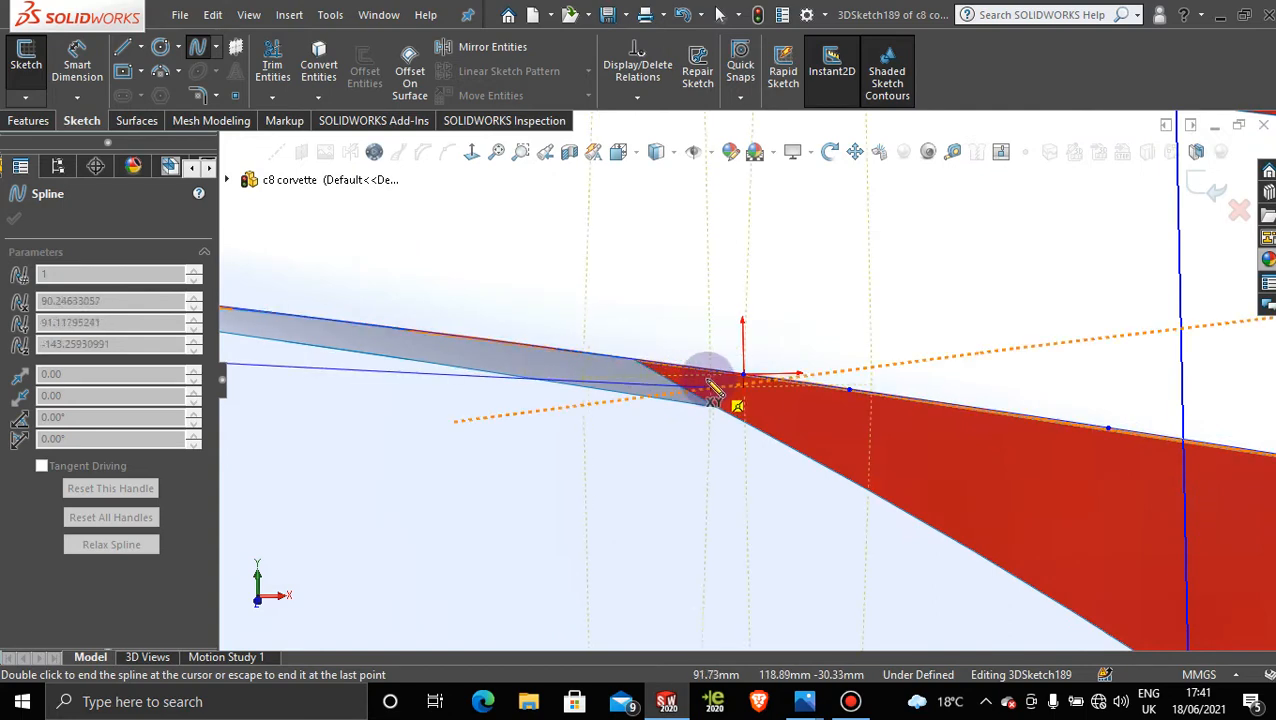
{"action": "left_click", "coordinate": [694, 369]}
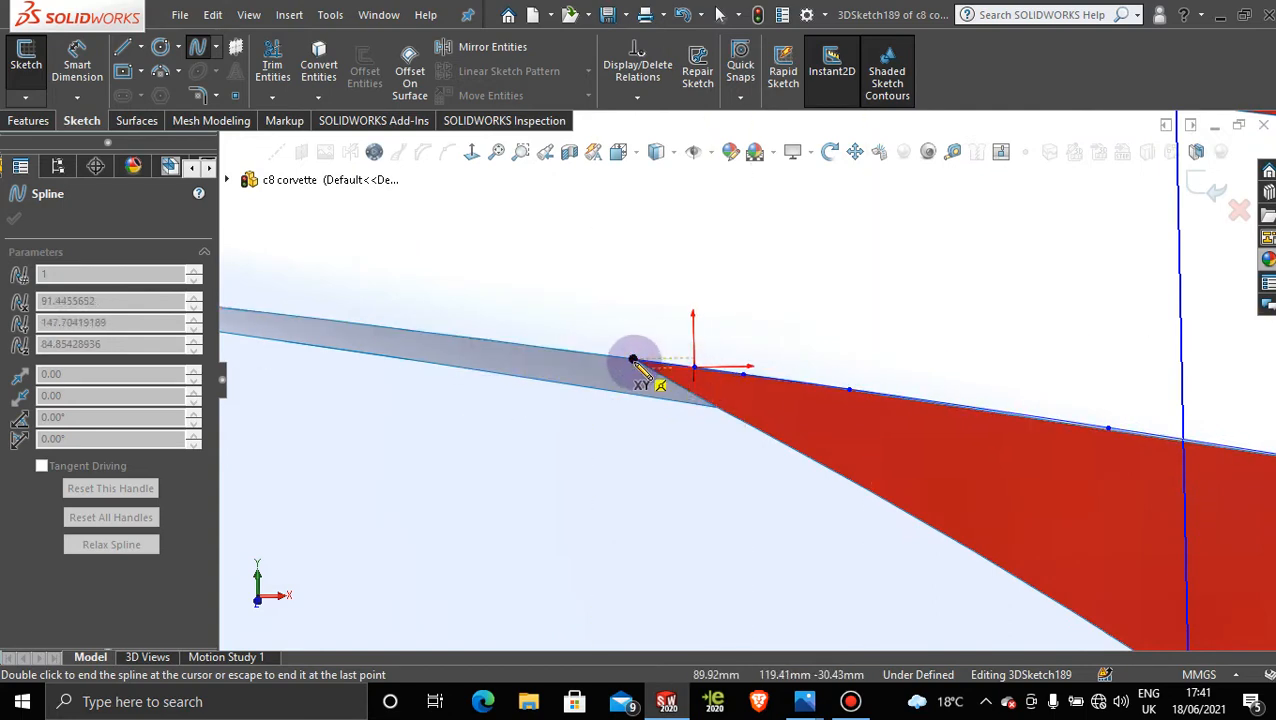
{"action": "key", "text": "Escape"}
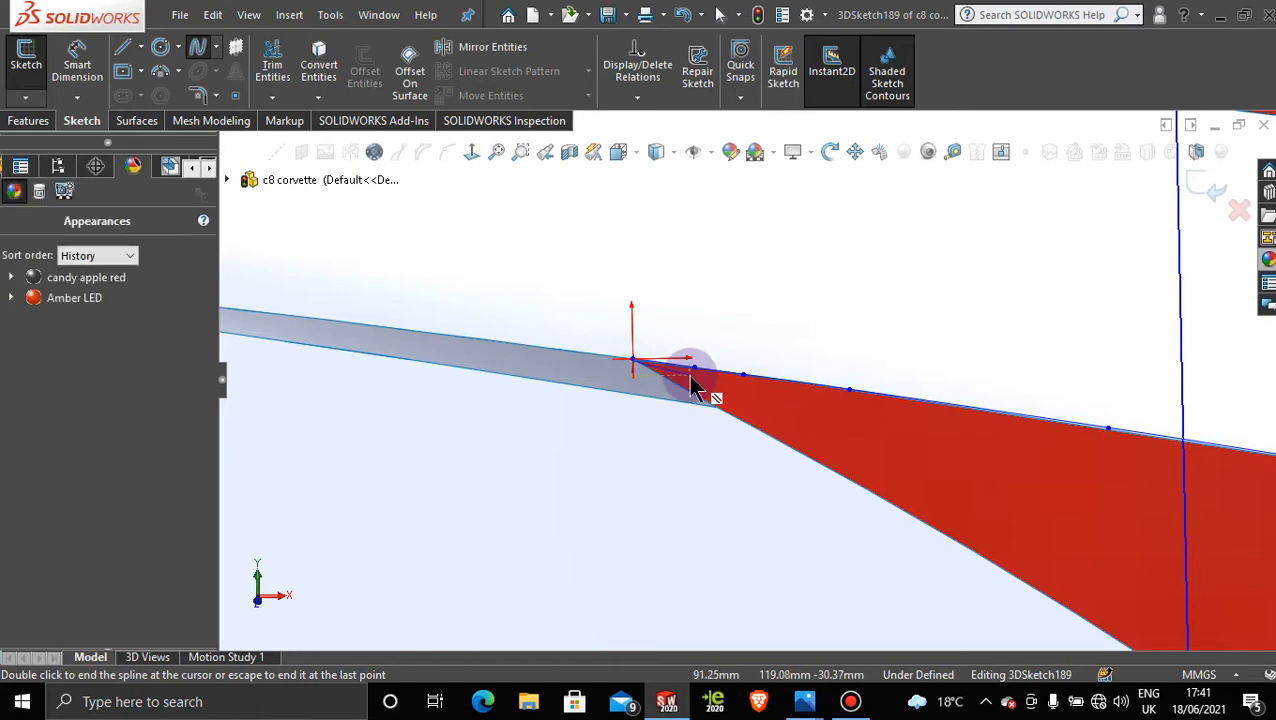
Step: Sketch a second spline from that corner down along the side window's upper rear edge to the window's rear tip
{"action": "scroll", "coordinate": [772, 400], "scroll_direction": "up", "scroll_amount": 4}
{"action": "left_click", "coordinate": [199, 48]}
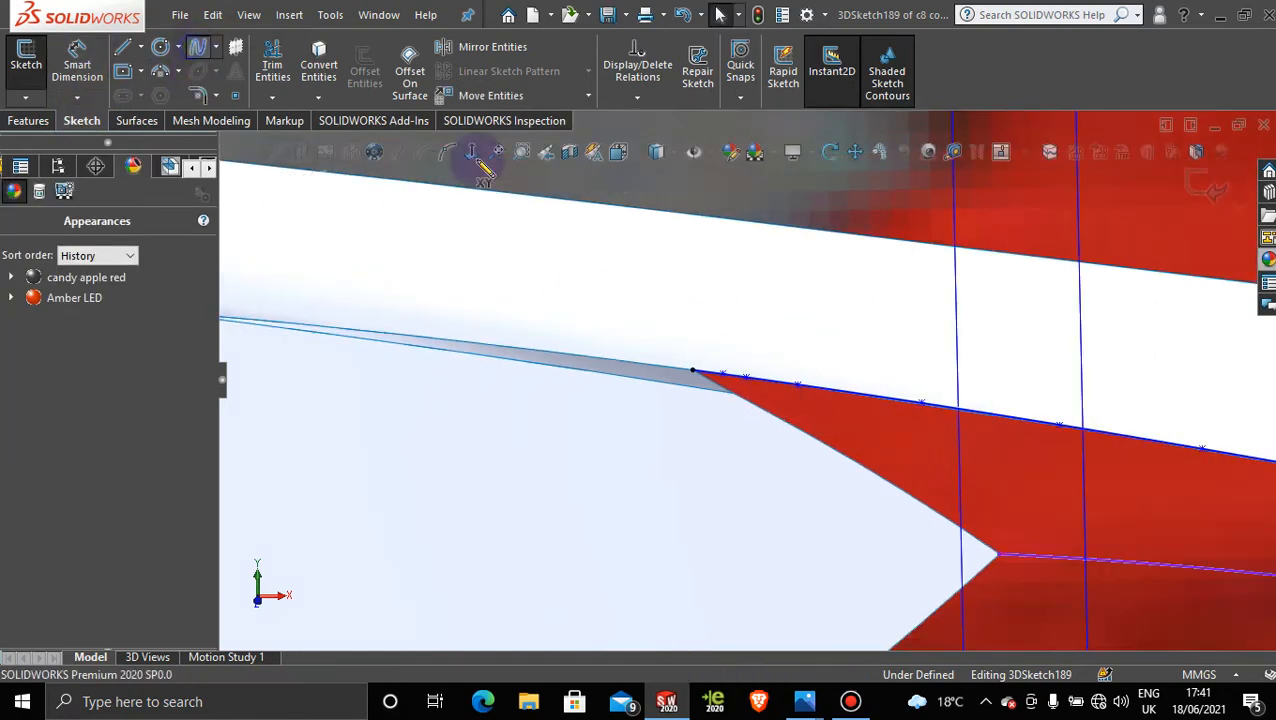
{"action": "left_click", "coordinate": [693, 372]}
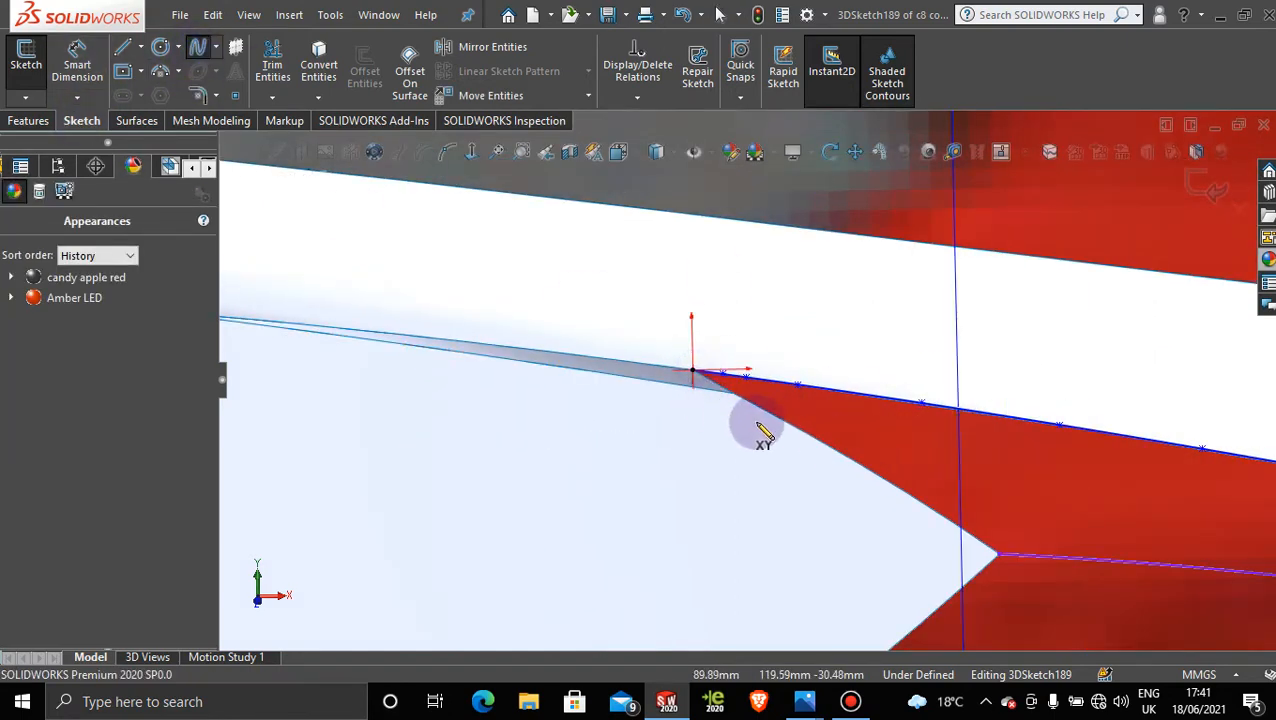
{"action": "scroll", "coordinate": [746, 399], "scroll_direction": "down", "scroll_amount": 3}
{"action": "left_click", "coordinate": [662, 342]}
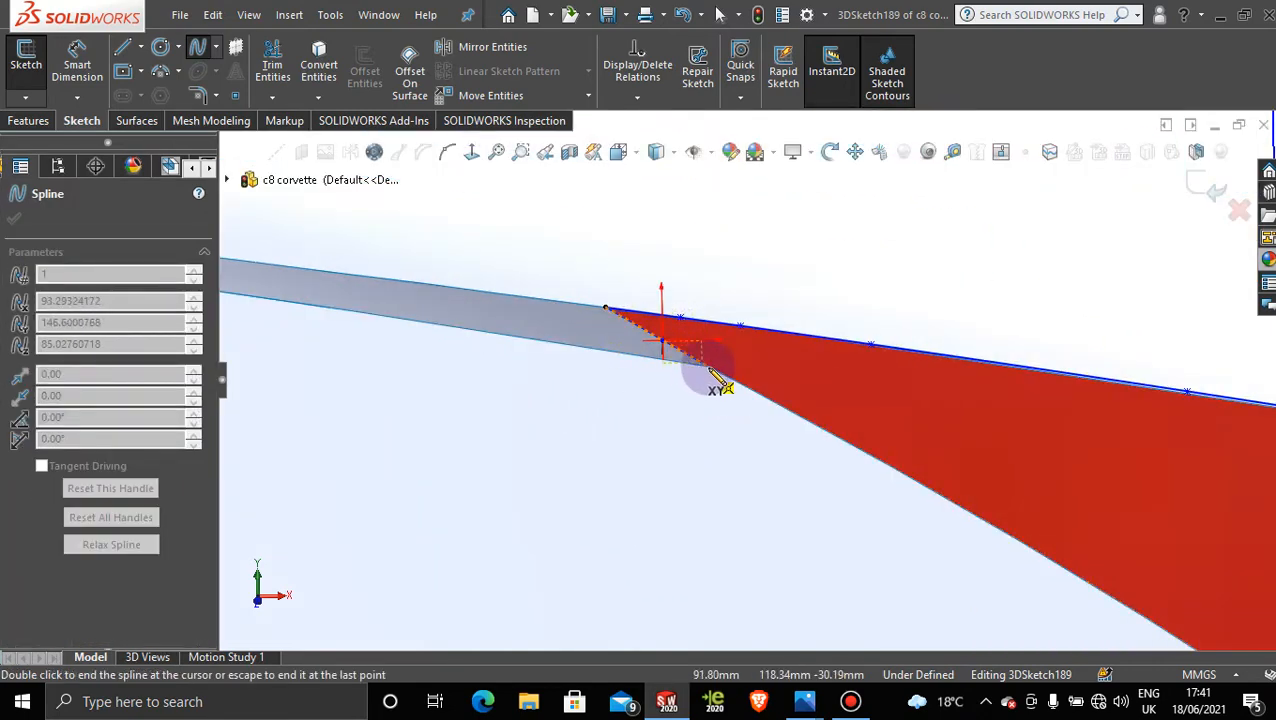
{"action": "left_click", "coordinate": [760, 396]}
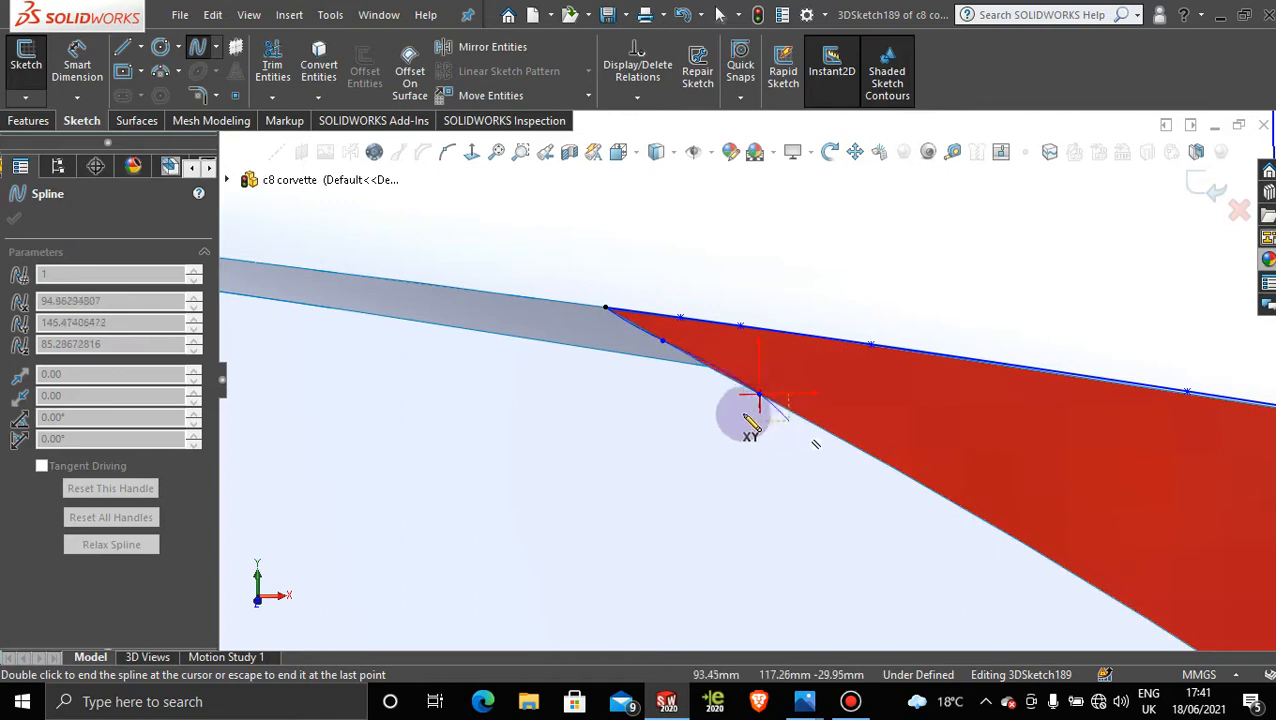
{"action": "scroll", "coordinate": [790, 440], "scroll_direction": "up", "scroll_amount": 3}
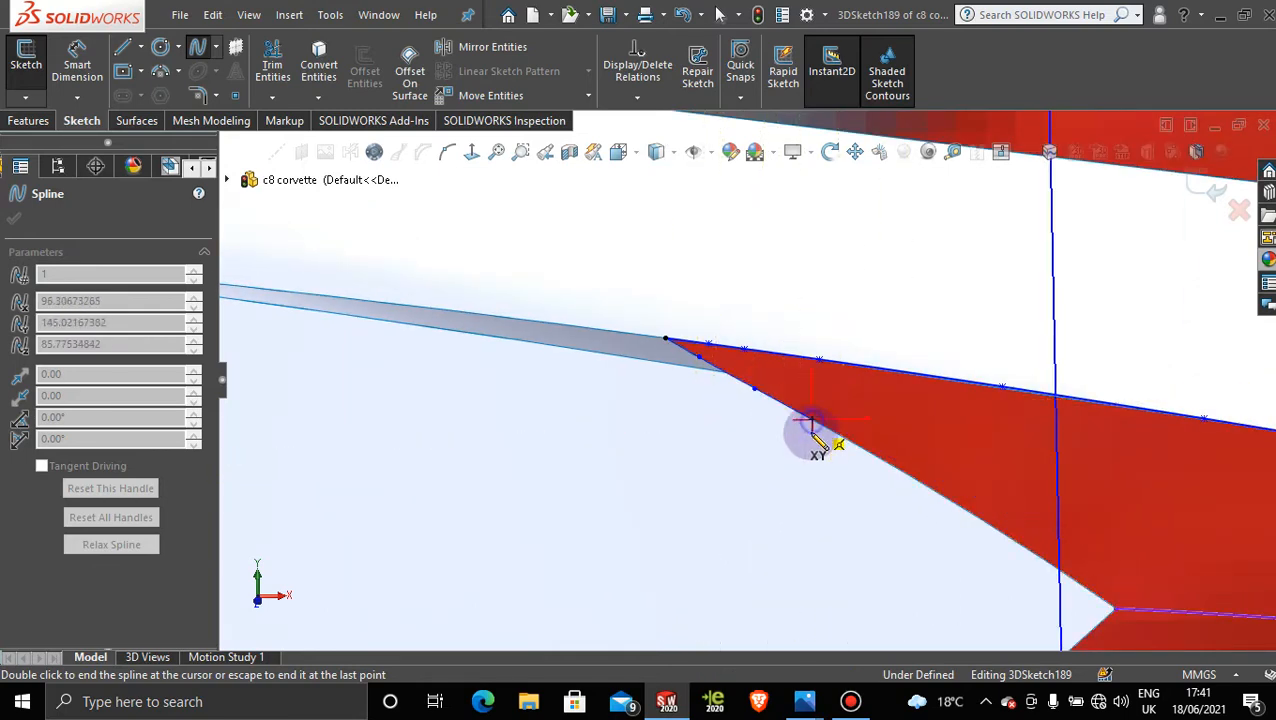
{"action": "left_click", "coordinate": [811, 425]}
{"action": "left_click", "coordinate": [869, 461]}
{"action": "scroll", "coordinate": [869, 461], "scroll_direction": "up", "scroll_amount": 2}
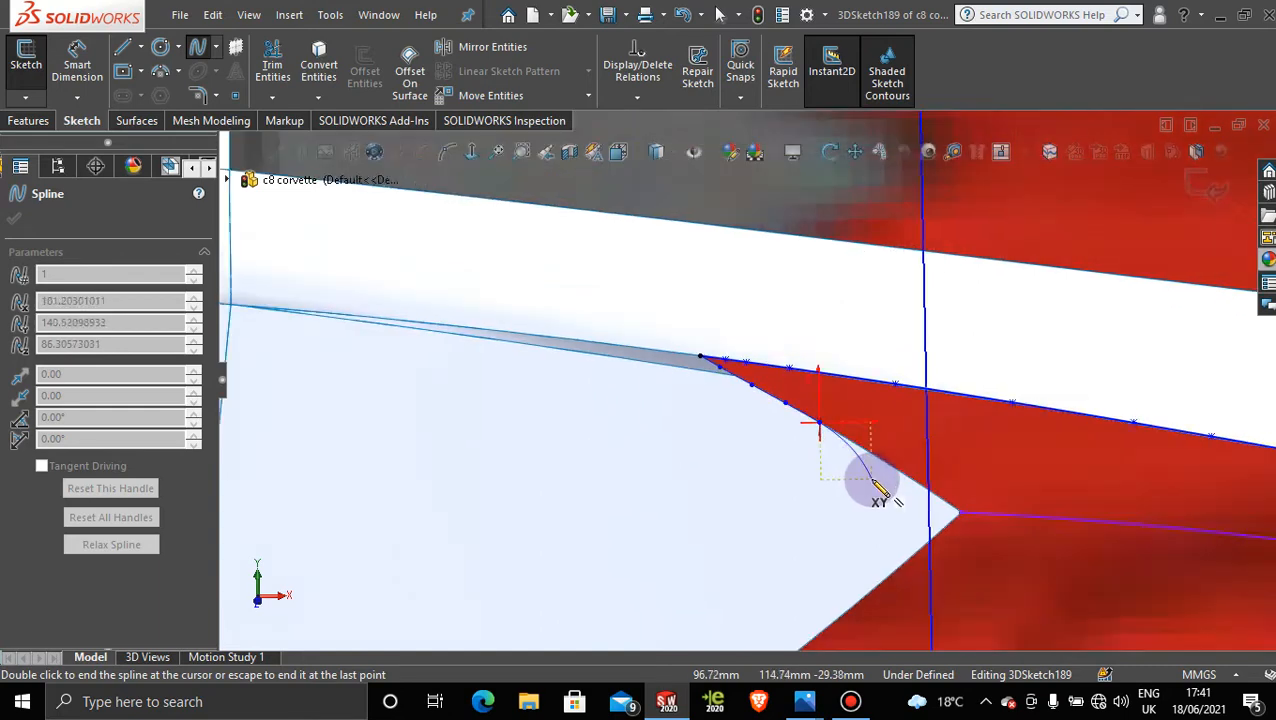
{"action": "left_click", "coordinate": [836, 421]}
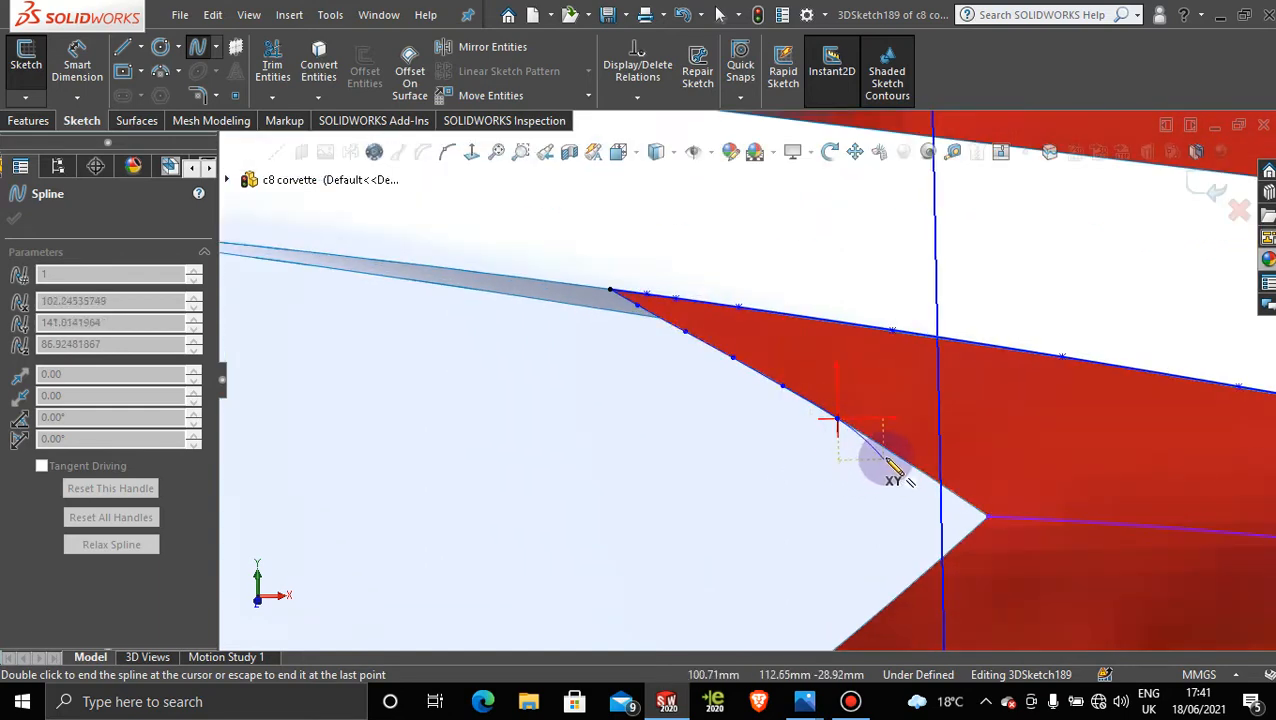
{"action": "left_click", "coordinate": [893, 455]}
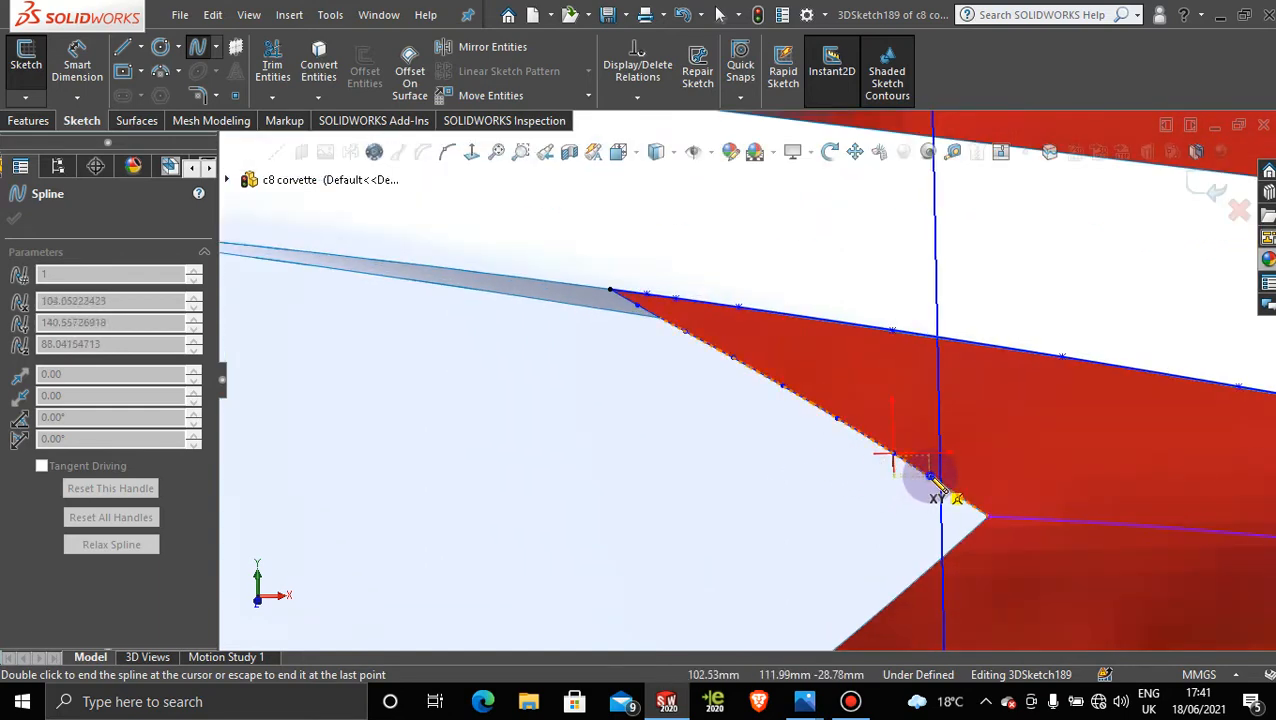
{"action": "left_click", "coordinate": [930, 476]}
{"action": "scroll", "coordinate": [971, 503], "scroll_direction": "down", "scroll_amount": 4}
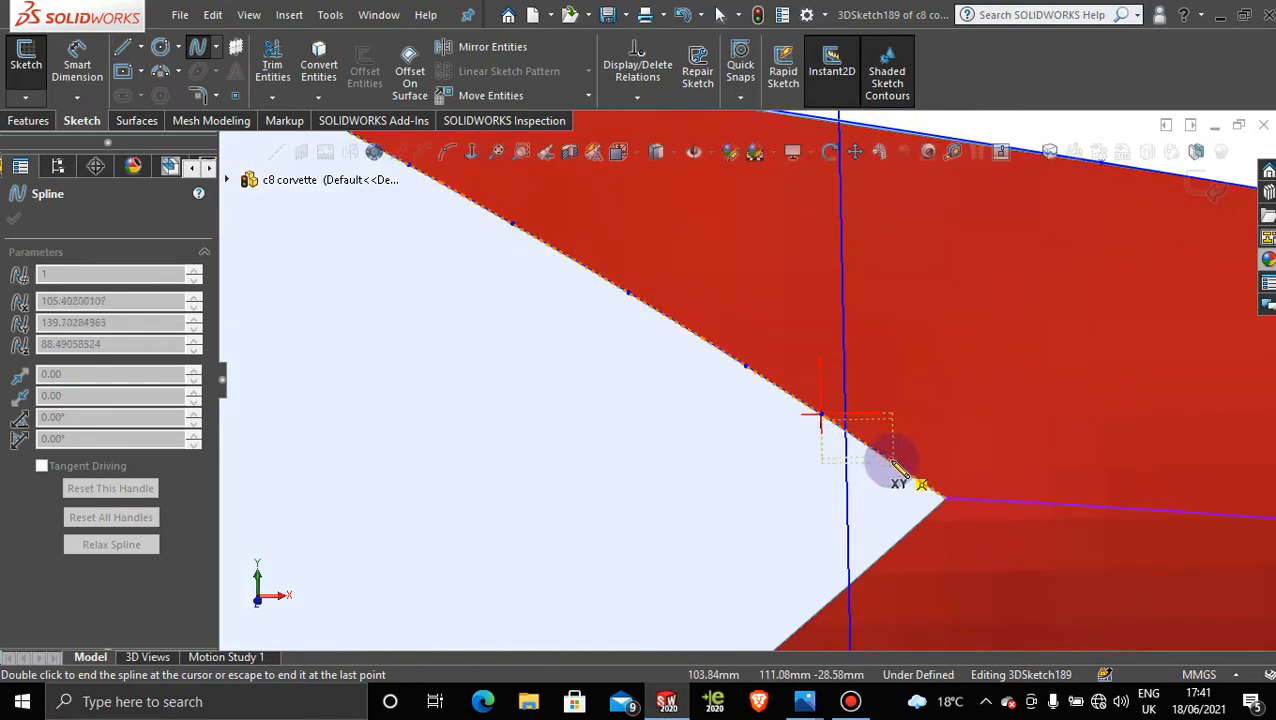
{"action": "left_click", "coordinate": [882, 457]}
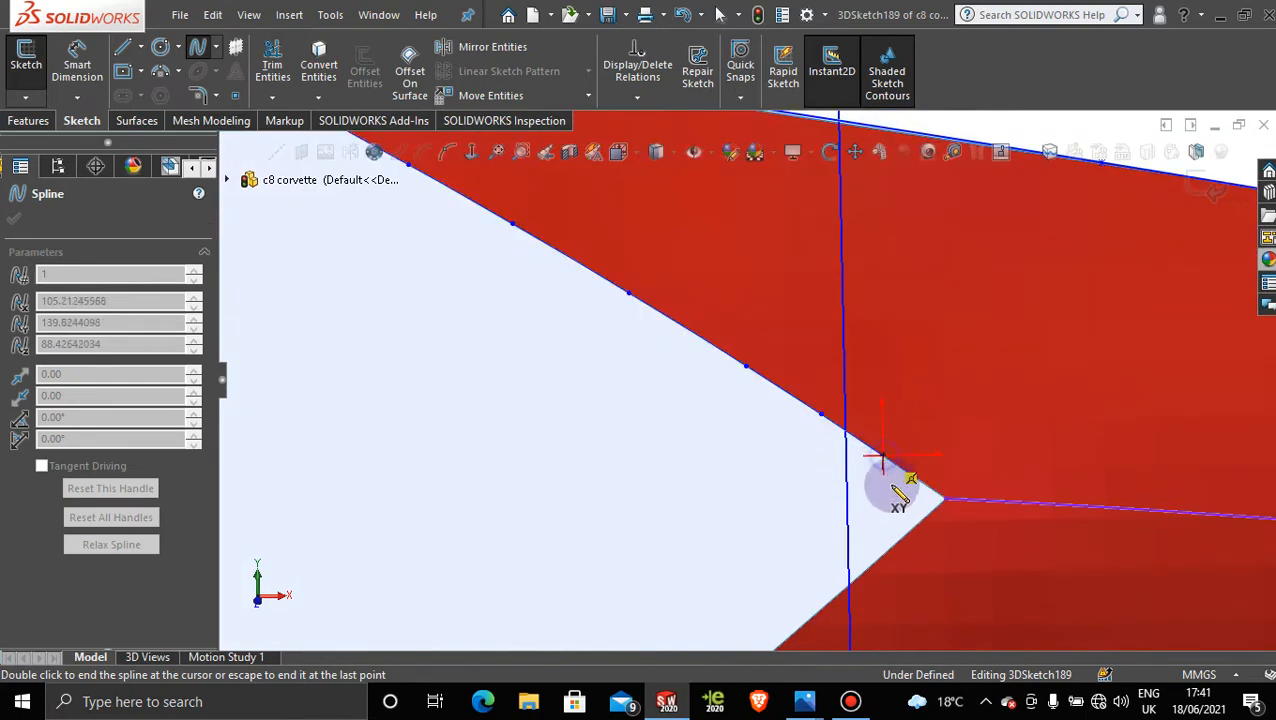
{"action": "left_click", "coordinate": [945, 498]}
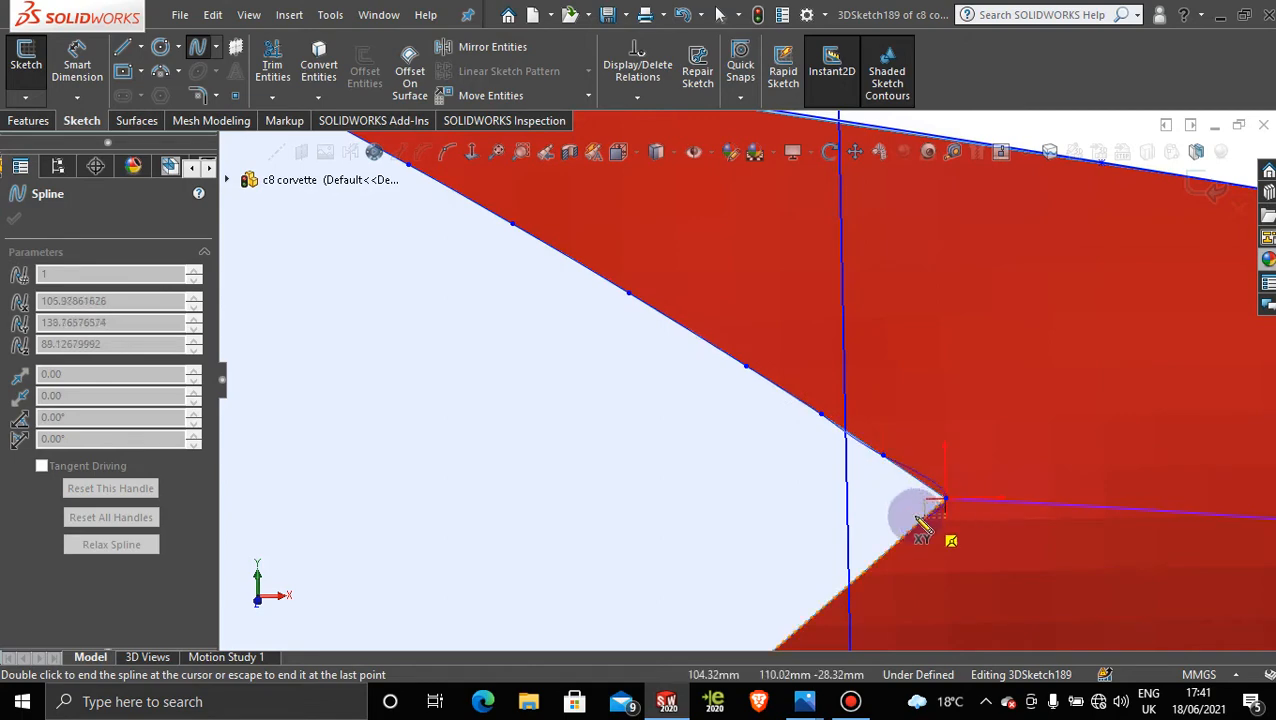
{"action": "key", "text": "Escape"}
Step: Exit the sketch and create a filled surface with Contact edges bounded by the two new splines, the rearward spline and the upright spline
{"action": "scroll", "coordinate": [916, 517], "scroll_direction": "up", "scroll_amount": 10}
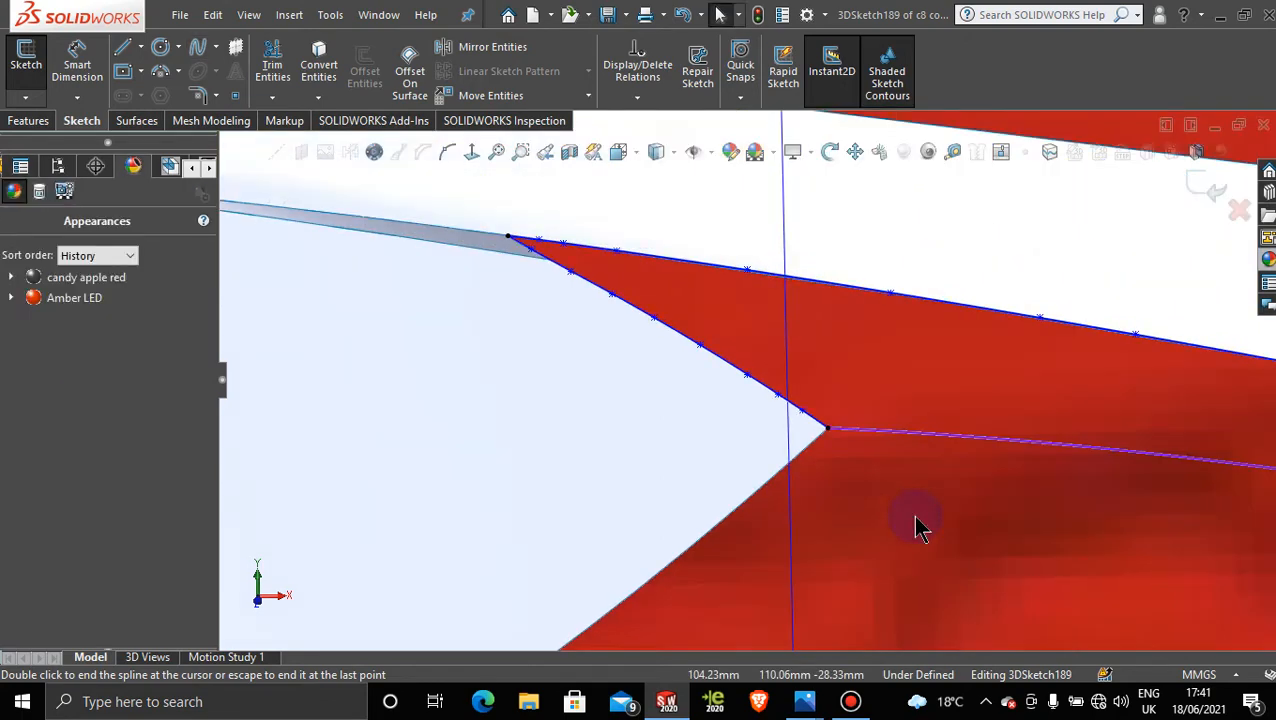
{"action": "scroll", "coordinate": [910, 397], "scroll_direction": "down", "scroll_amount": 3}
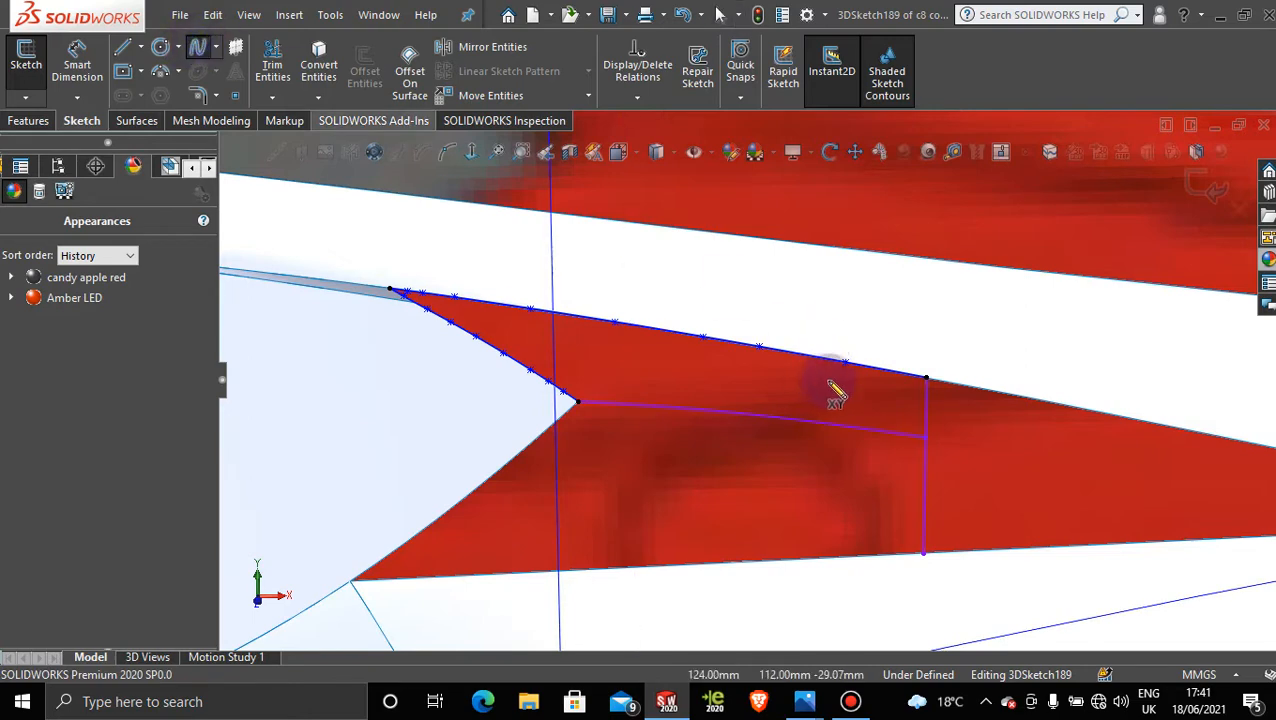
{"action": "scroll", "coordinate": [860, 385], "scroll_direction": "down", "scroll_amount": 3}
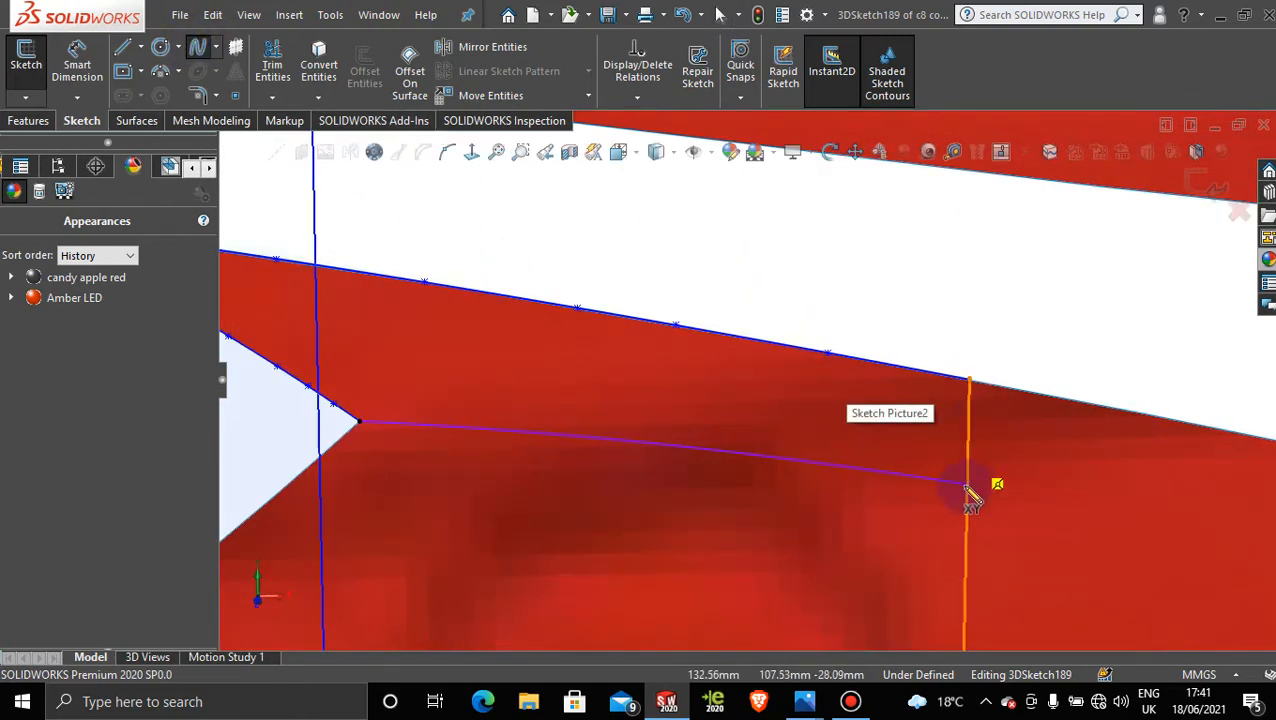
{"action": "scroll", "coordinate": [695, 330], "scroll_direction": "up", "scroll_amount": 3}
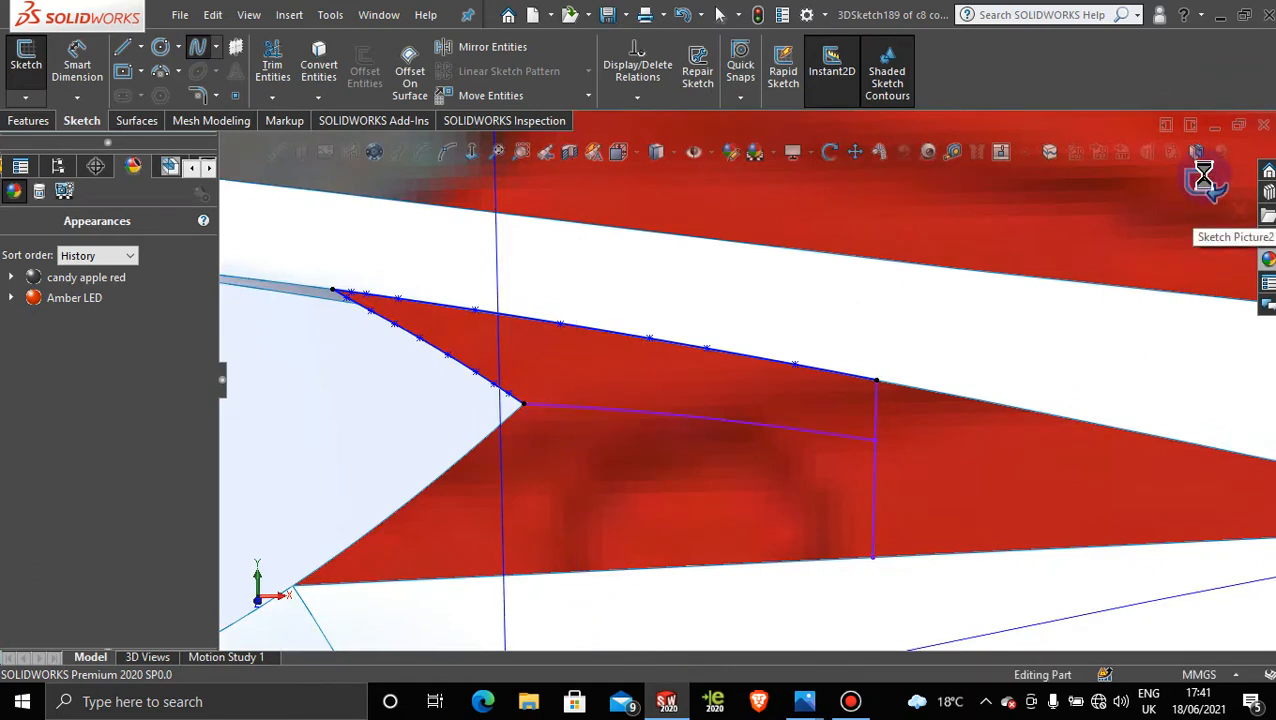
{"action": "left_click", "coordinate": [136, 120]}
{"action": "left_click", "coordinate": [278, 68]}
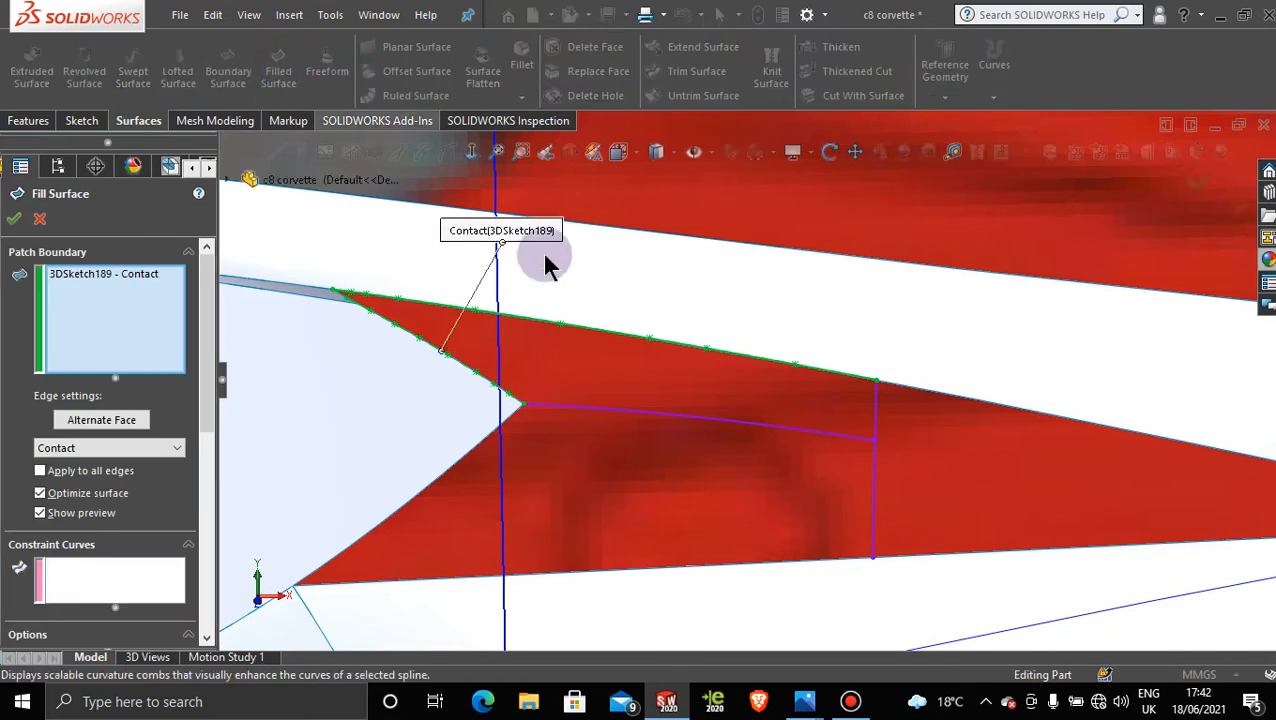
{"action": "left_click", "coordinate": [875, 420]}
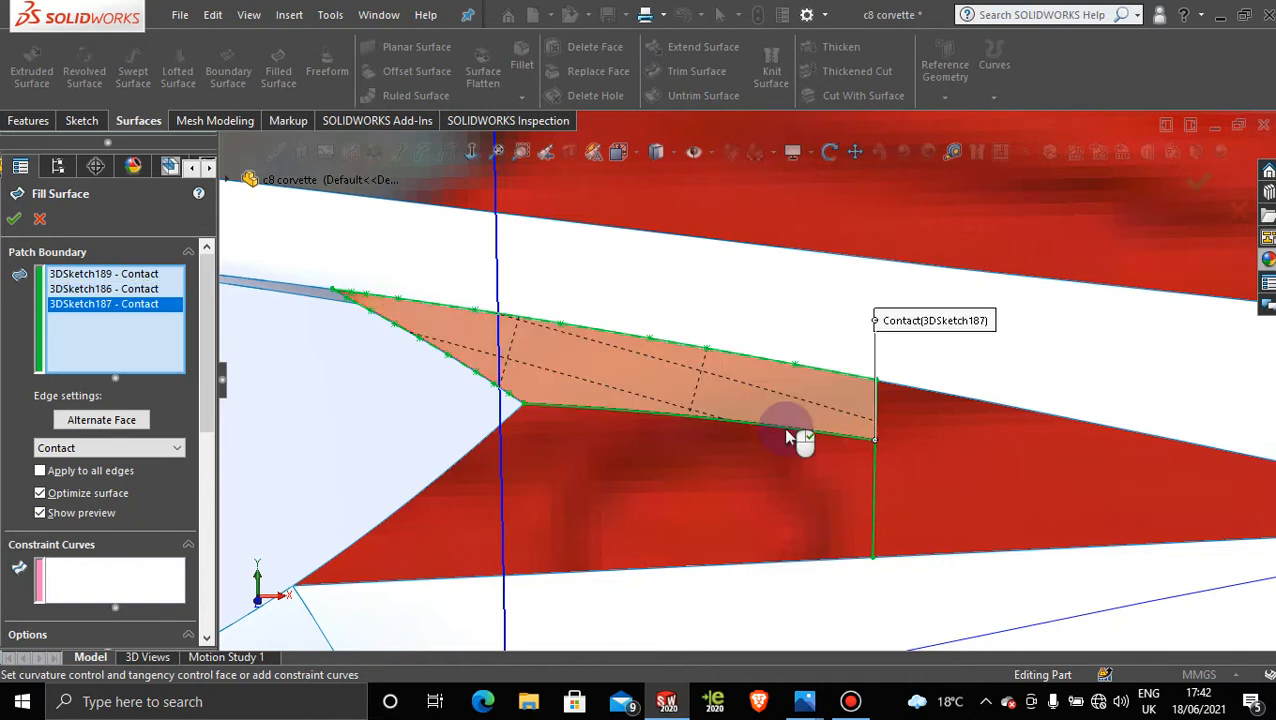
{"action": "left_click", "coordinate": [14, 220]}
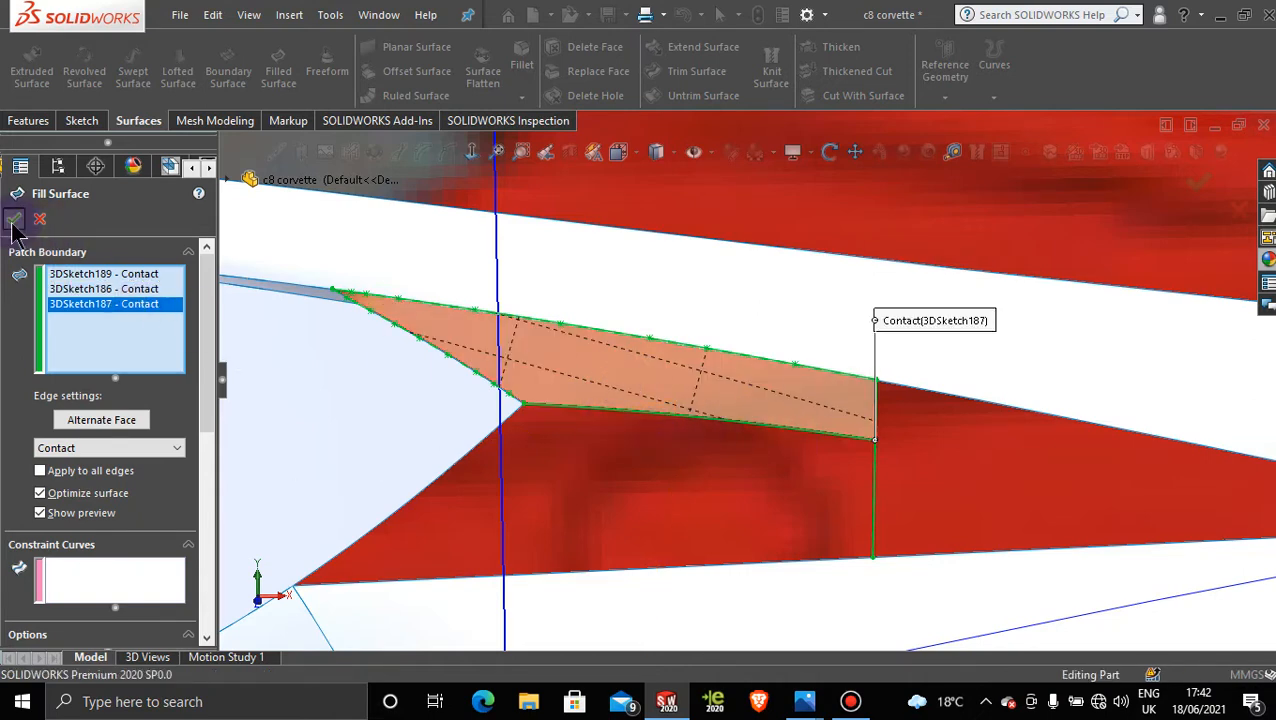
Step: Show the upright spline's sketch, 3DSketch186, absorbed in the newest filled surface behind the side window
{"action": "scroll", "coordinate": [797, 316], "scroll_direction": "up", "scroll_amount": 6}
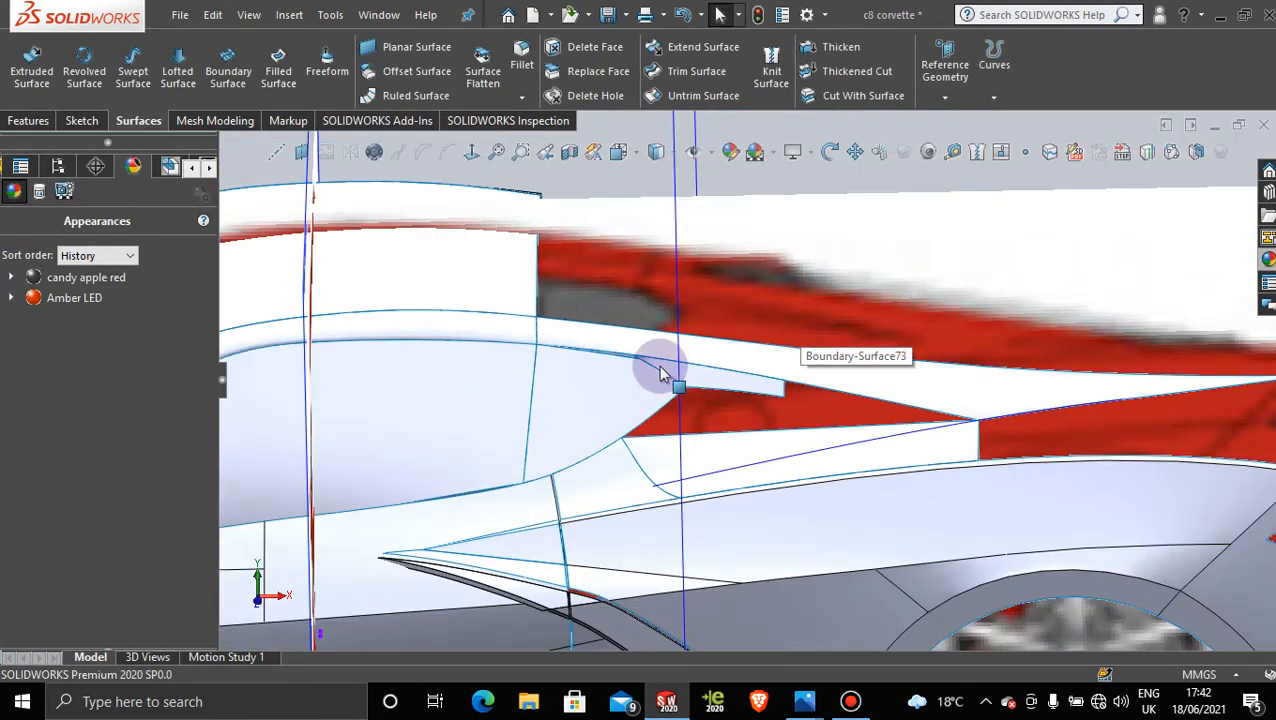
{"action": "middle_click_drag", "start_coordinate": [660, 373], "coordinate": [627, 378]}
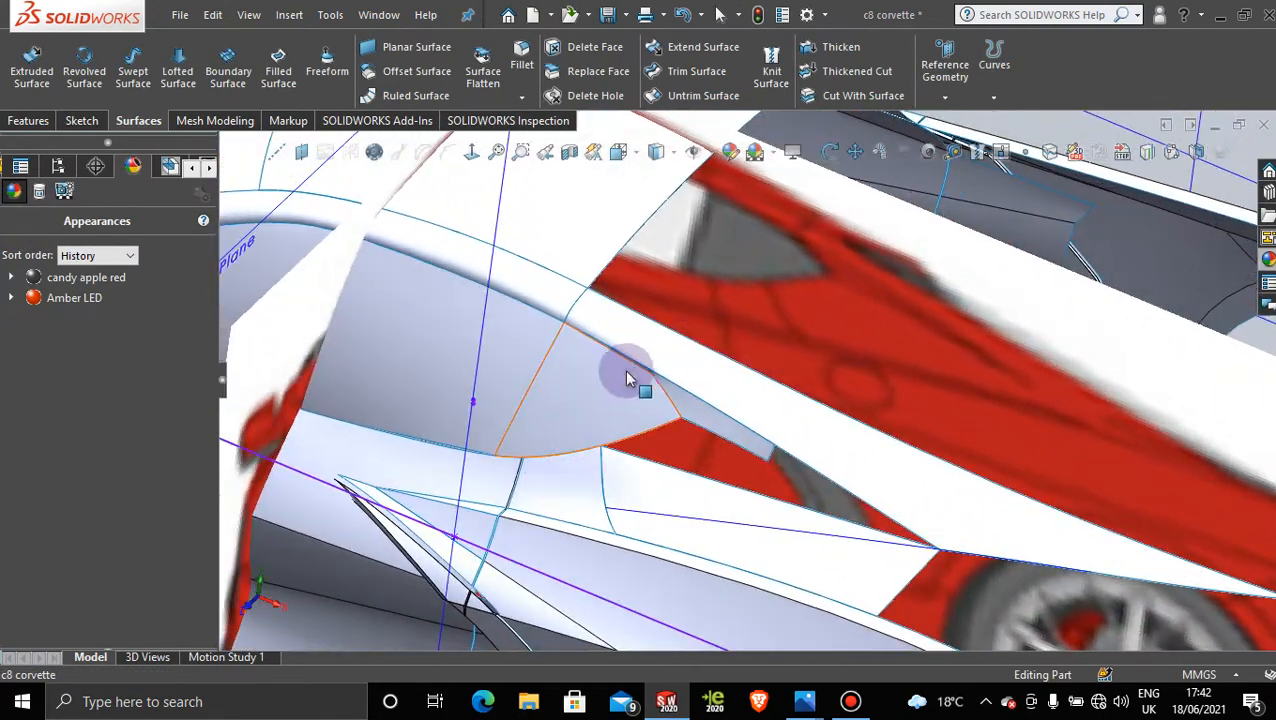
{"action": "scroll", "coordinate": [627, 378], "scroll_direction": "down", "scroll_amount": 4}
{"action": "middle_click_drag", "start_coordinate": [711, 461], "coordinate": [728, 398]}
{"action": "scroll", "coordinate": [728, 398], "scroll_direction": "up", "scroll_amount": 2}
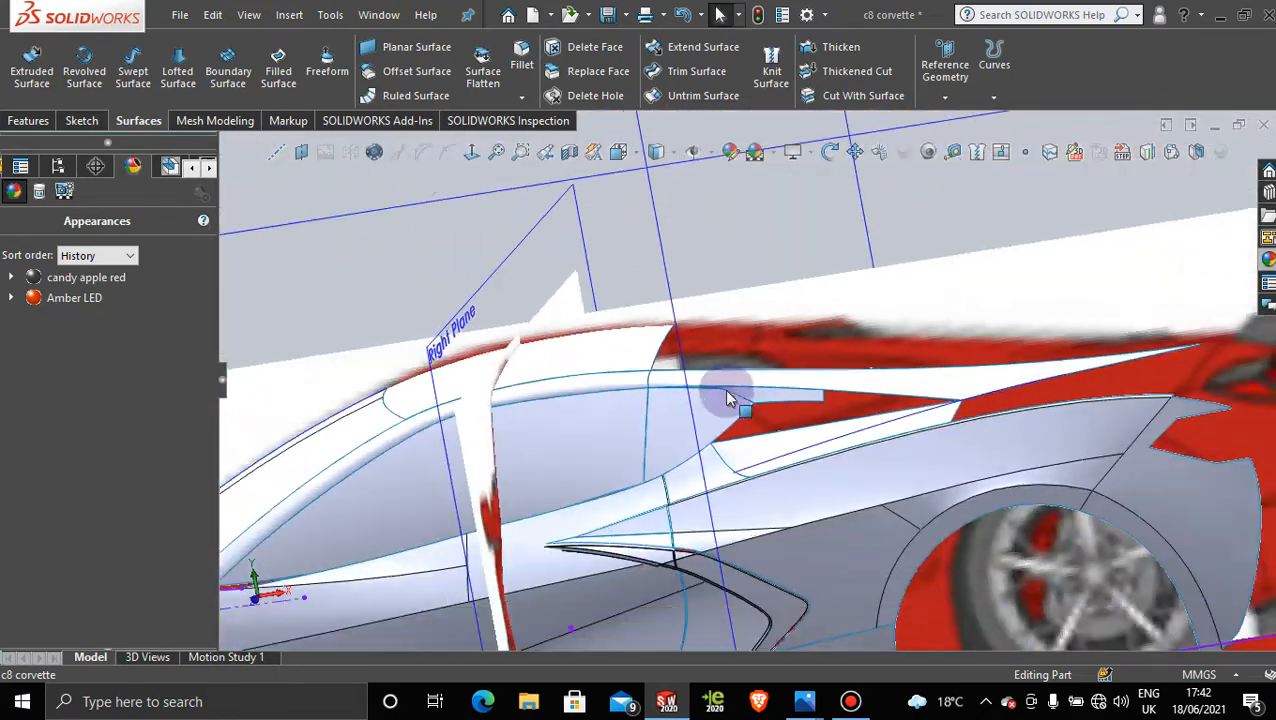
{"action": "middle_click_drag", "start_coordinate": [684, 478], "coordinate": [746, 535]}
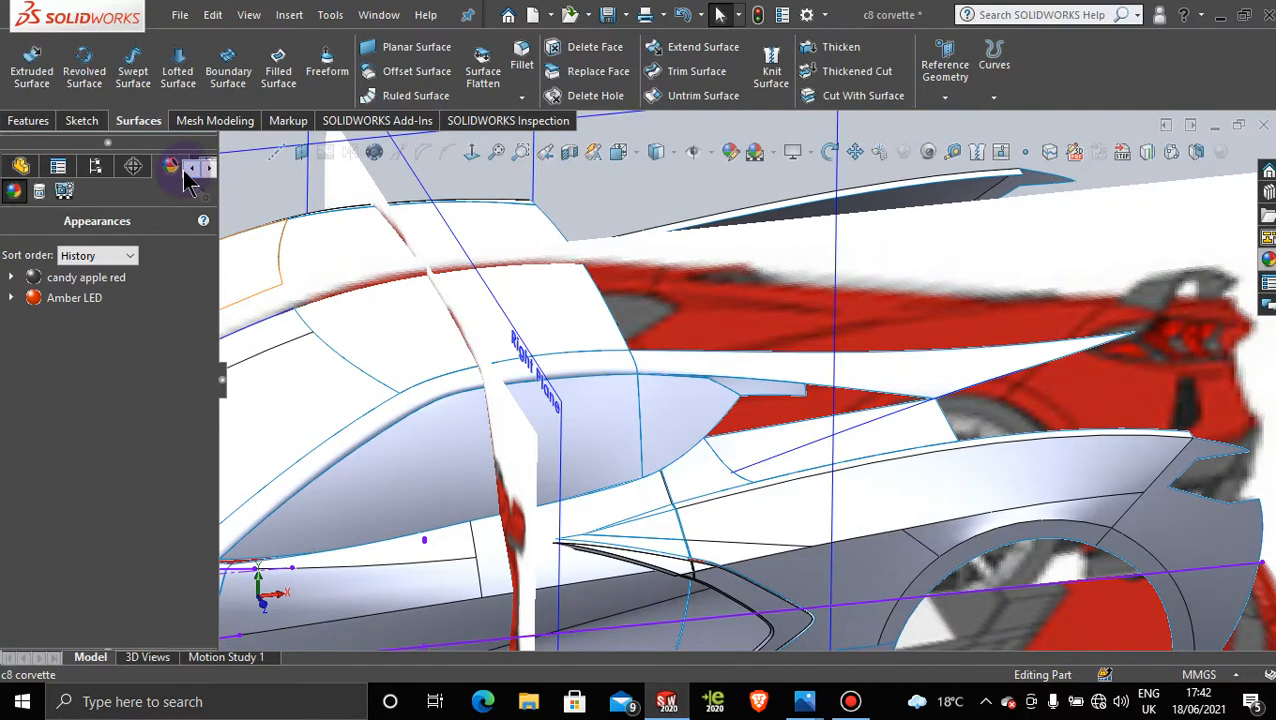
{"action": "left_click", "coordinate": [19, 167]}
{"action": "left_click_drag", "start_coordinate": [211, 236], "coordinate": [195, 622]}
{"action": "left_click", "coordinate": [11, 607]}
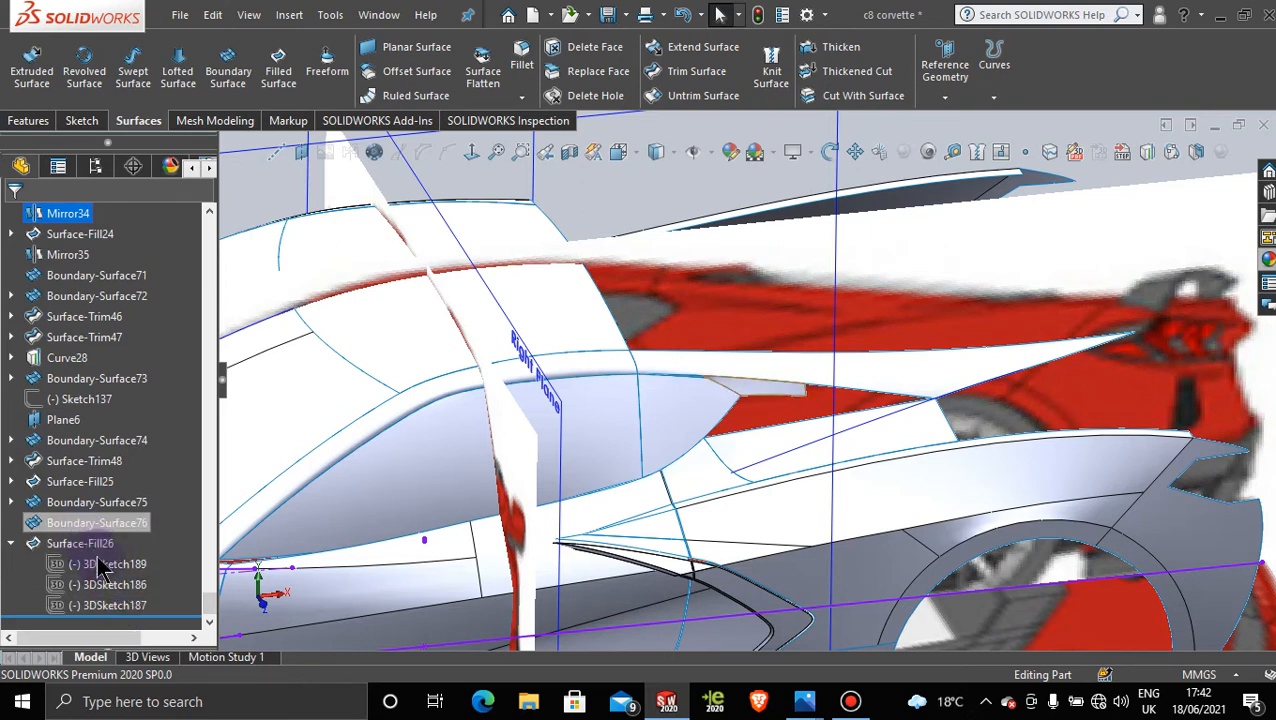
{"action": "left_click", "coordinate": [110, 588]}
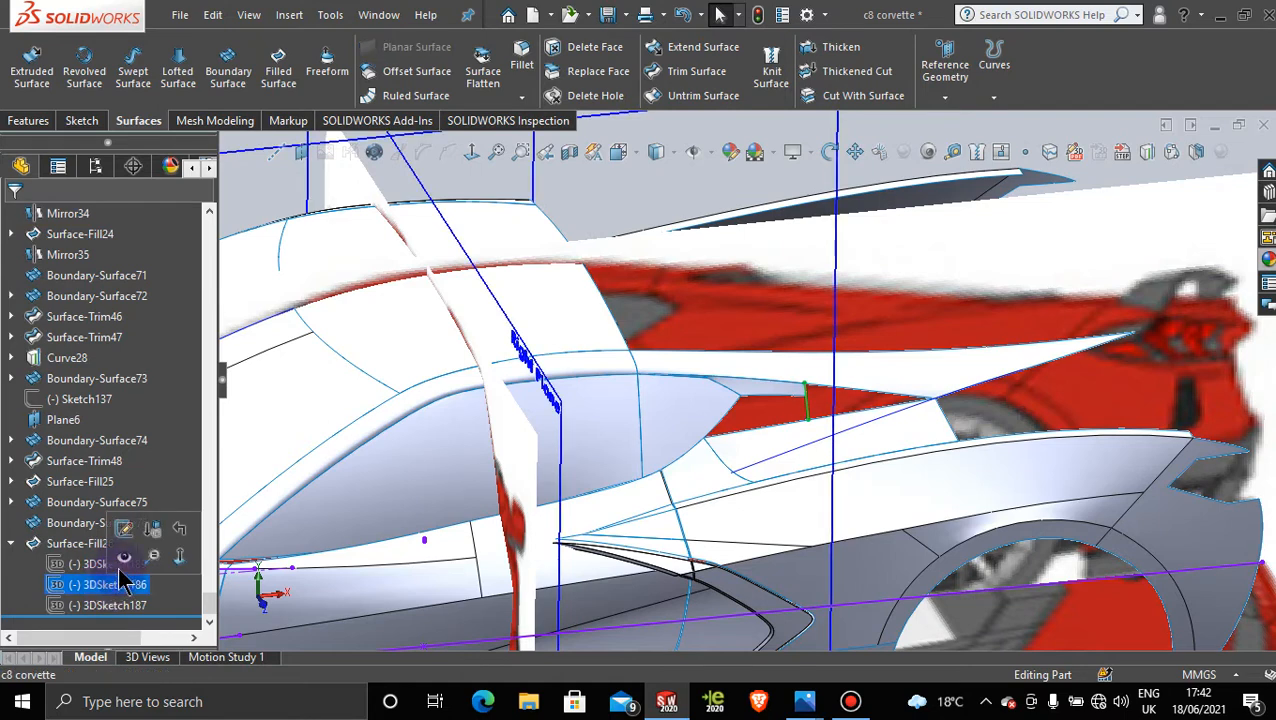
{"action": "left_click", "coordinate": [124, 560]}
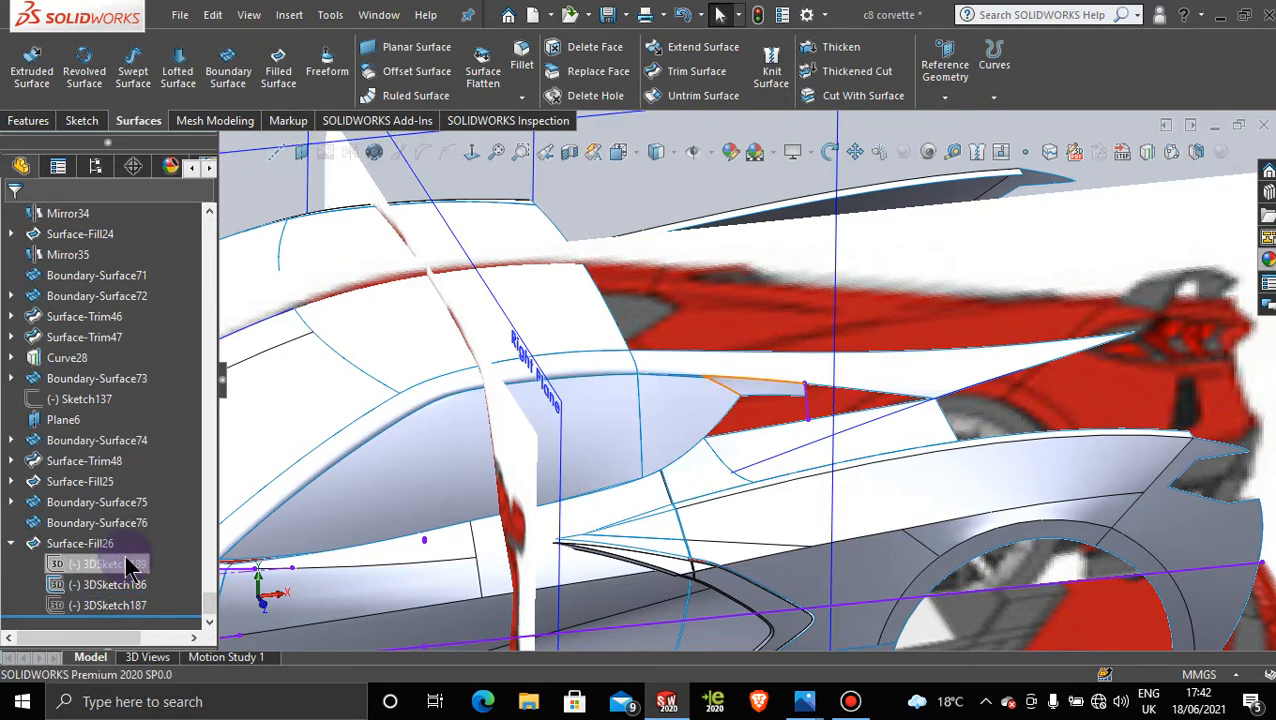
{"action": "left_click", "coordinate": [108, 605]}
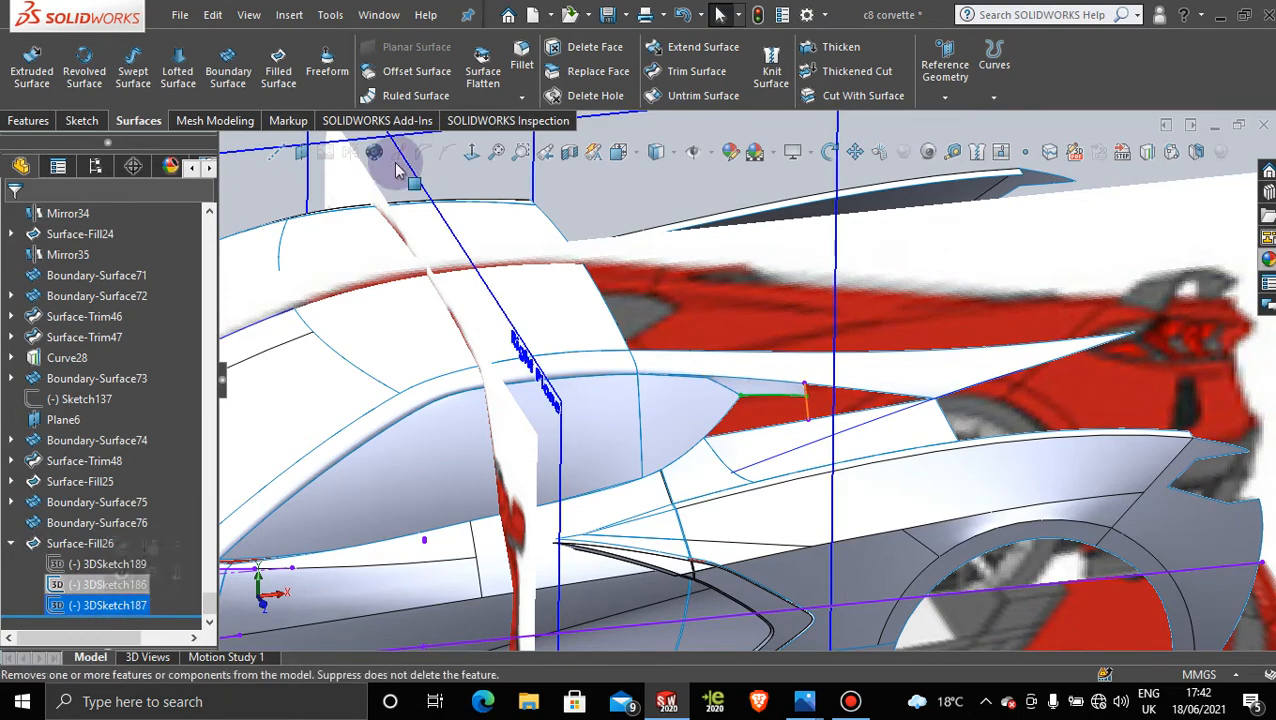
{"action": "scroll", "coordinate": [810, 385], "scroll_direction": "up", "scroll_amount": 3}
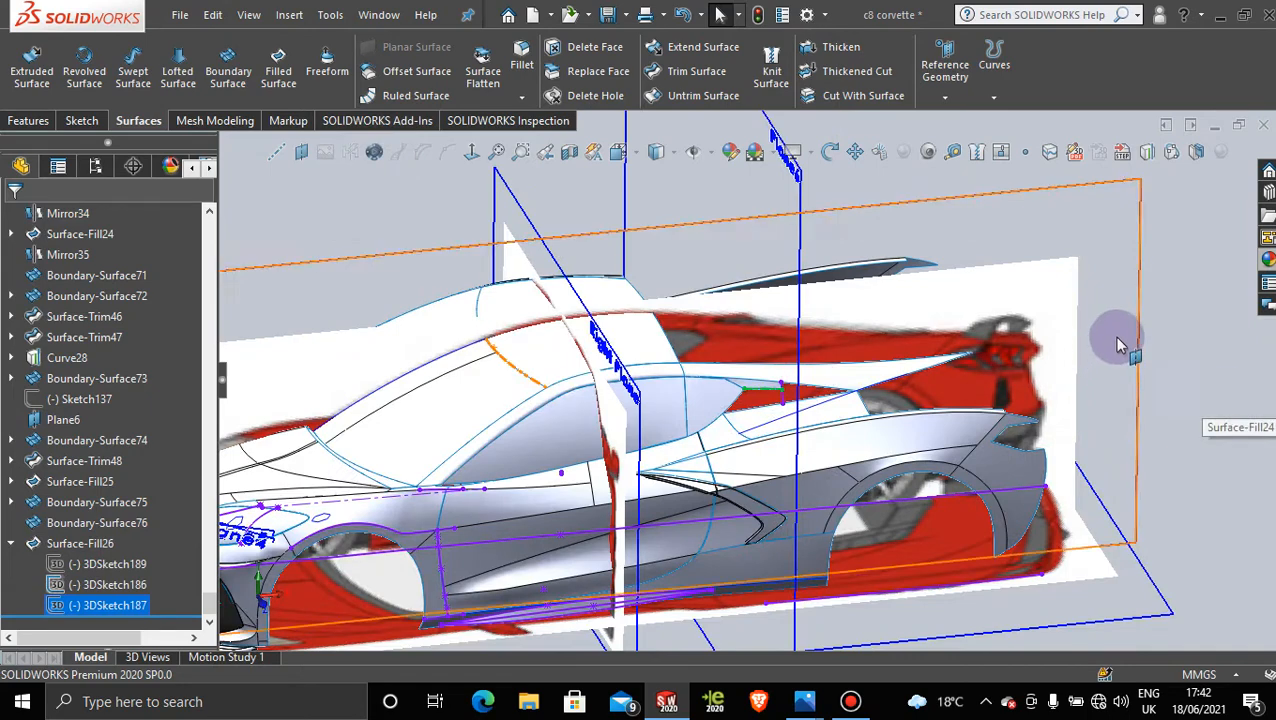
{"action": "left_click", "coordinate": [1150, 302]}
{"action": "scroll", "coordinate": [793, 402], "scroll_direction": "down", "scroll_amount": 5}
{"action": "scroll", "coordinate": [793, 402], "scroll_direction": "down", "scroll_amount": 3}
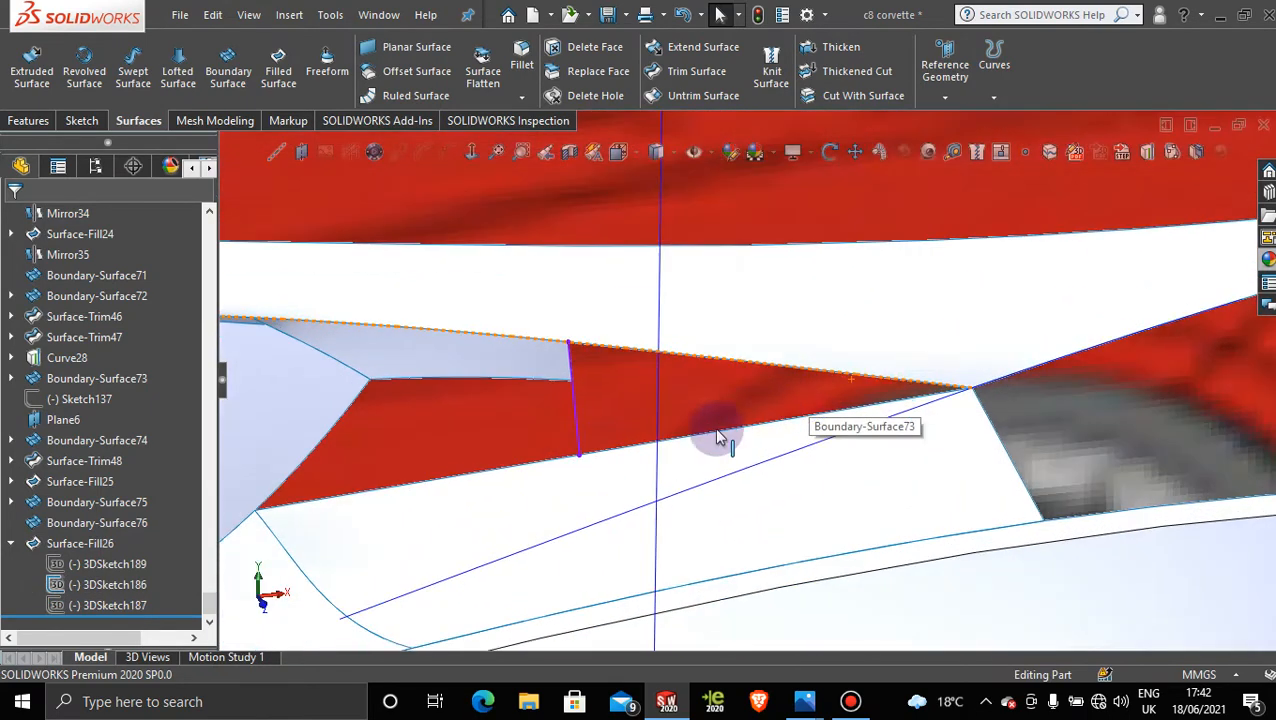
{"action": "left_click", "coordinate": [278, 70]}
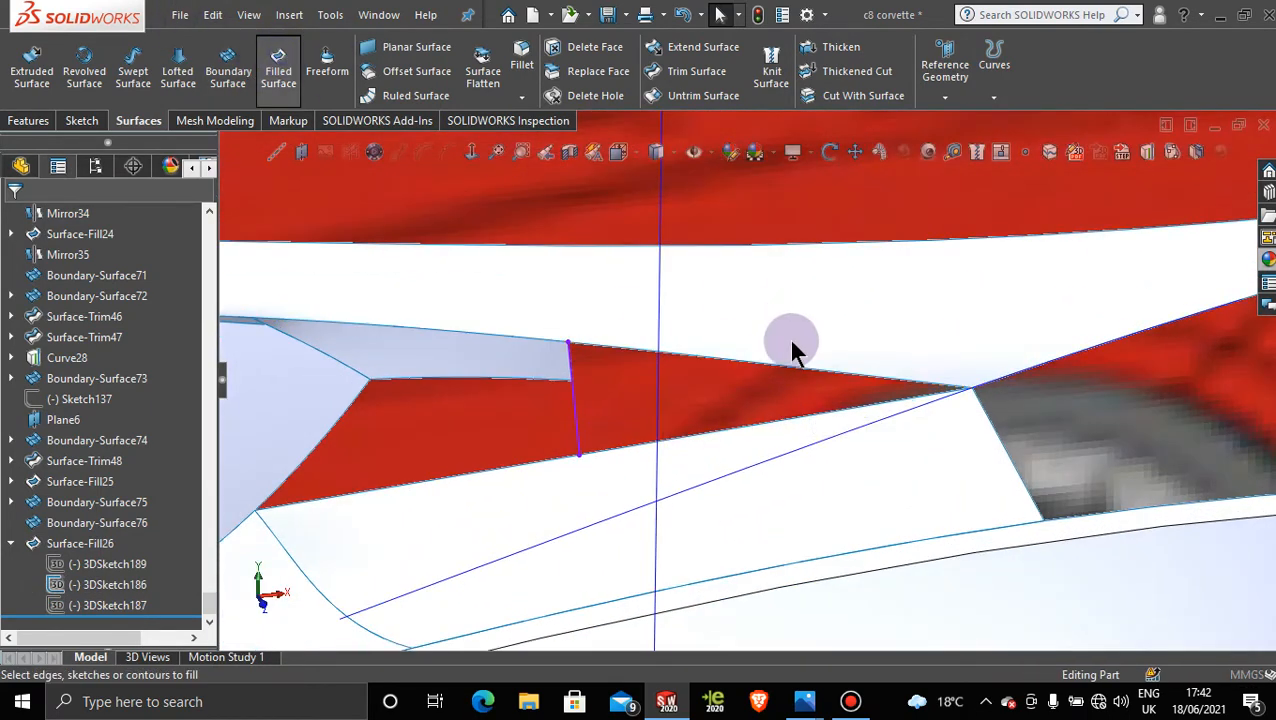
{"action": "left_click", "coordinate": [808, 418]}
{"action": "left_click", "coordinate": [808, 418]}
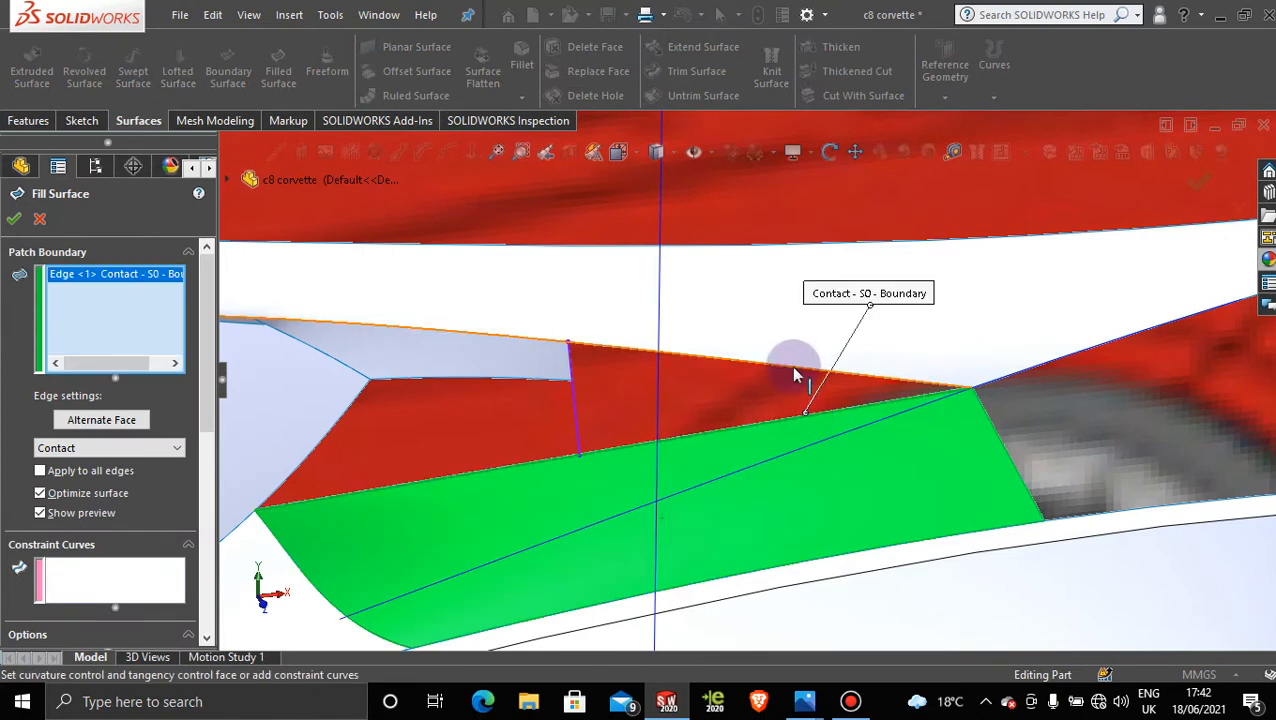
{"action": "left_click", "coordinate": [791, 366]}
{"action": "left_click", "coordinate": [575, 408]}
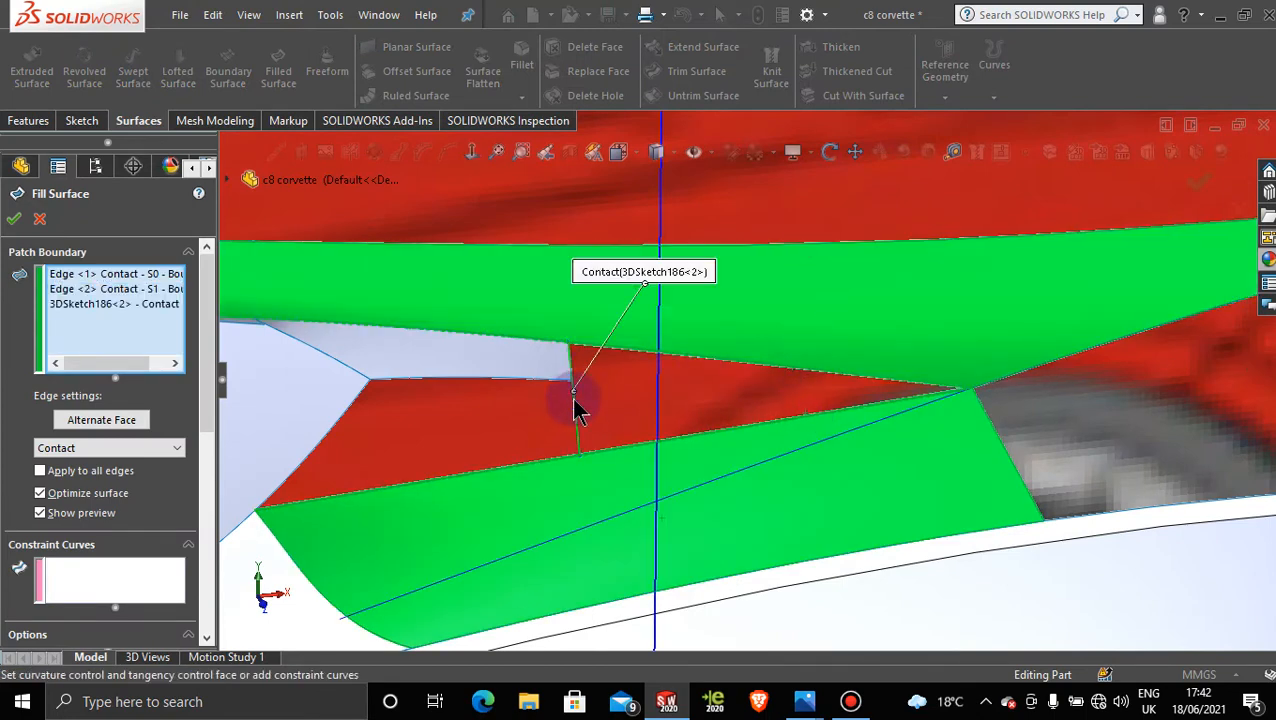
{"action": "left_click", "coordinate": [40, 220]}
Step: Start a 3D sketch and trace a spline rearward along the upper body surface's lower edge, from the upright spline's top end to the rear corner
{"action": "left_click", "coordinate": [84, 120]}
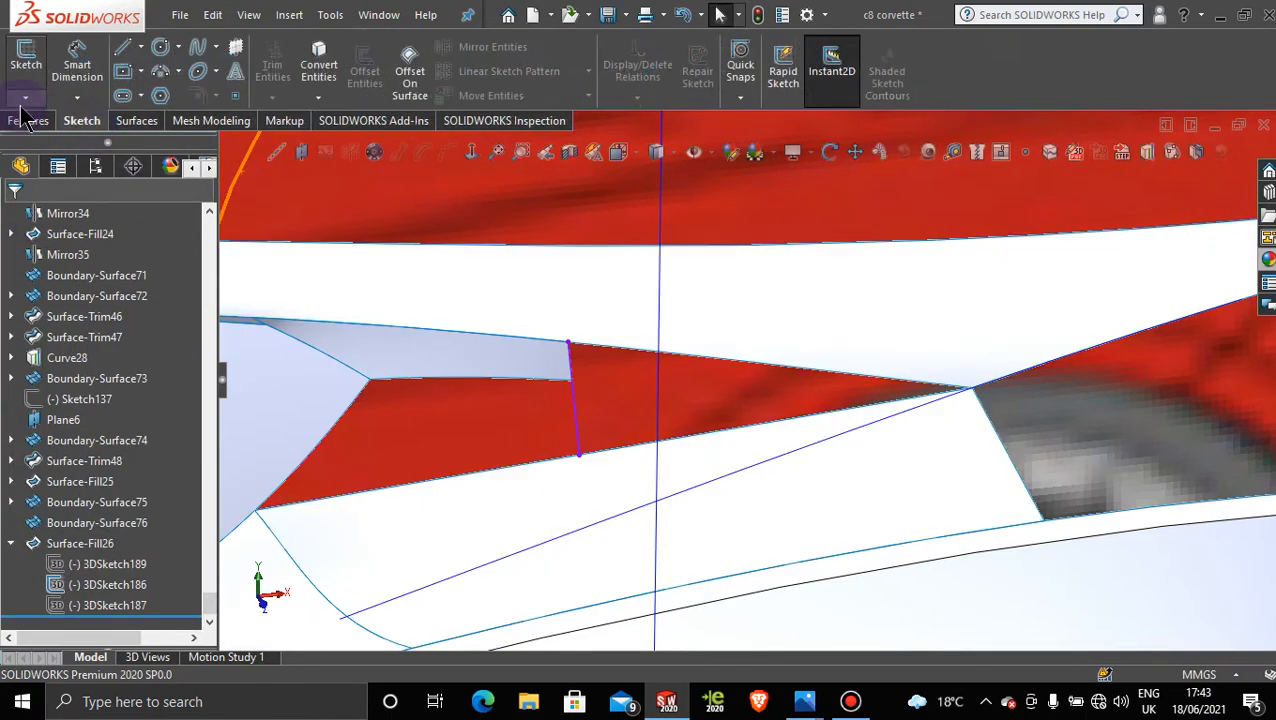
{"action": "left_click", "coordinate": [25, 98]}
{"action": "left_click", "coordinate": [50, 138]}
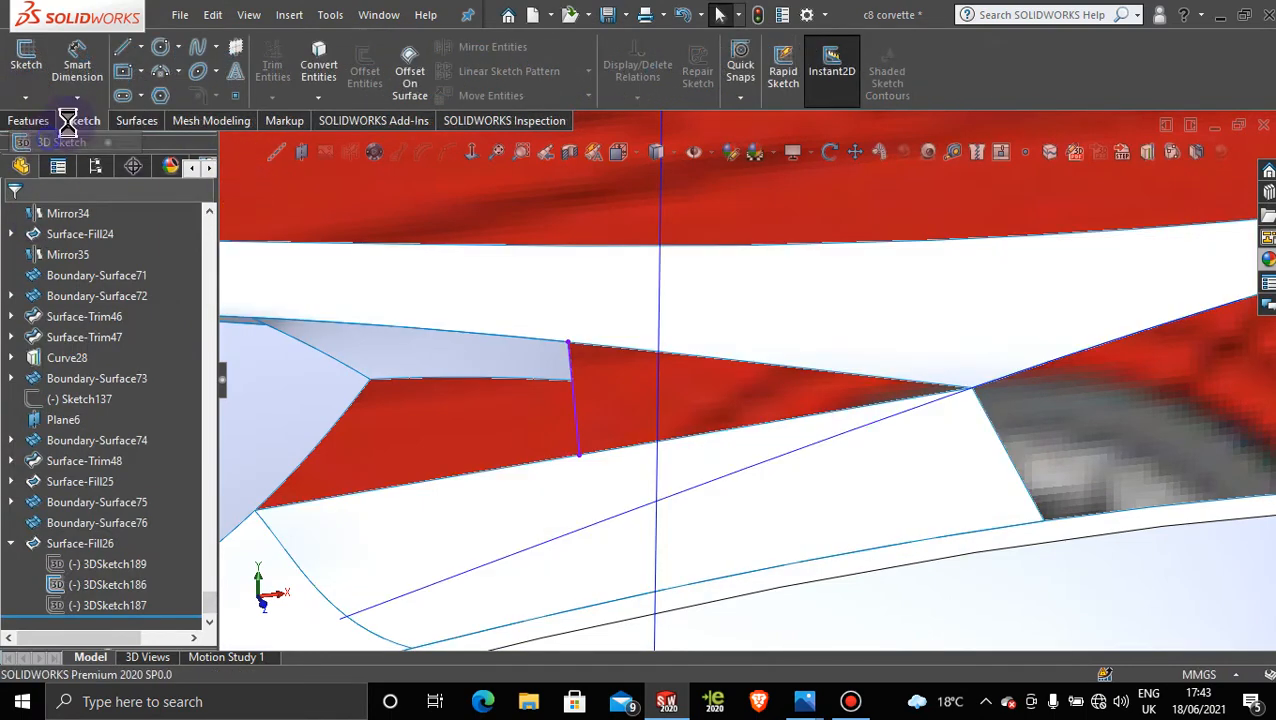
{"action": "left_click", "coordinate": [198, 50]}
{"action": "left_click", "coordinate": [568, 342]}
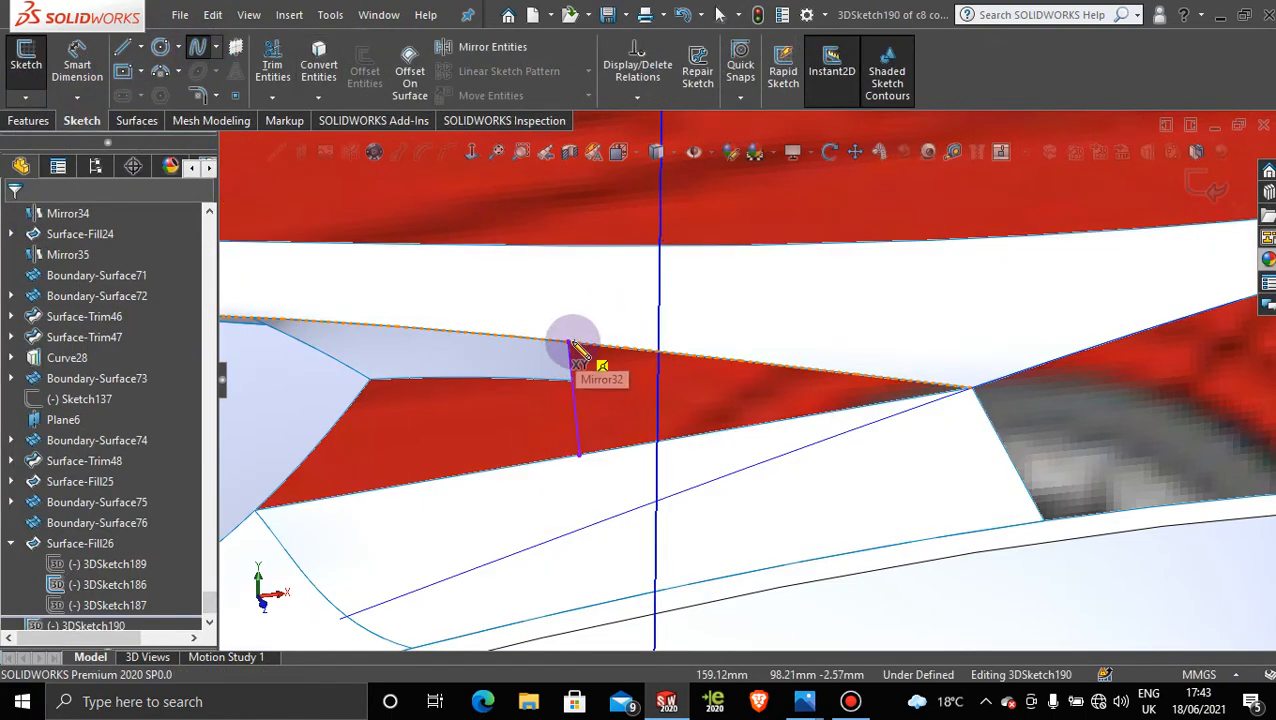
{"action": "left_click", "coordinate": [631, 348]}
{"action": "left_click", "coordinate": [699, 355]}
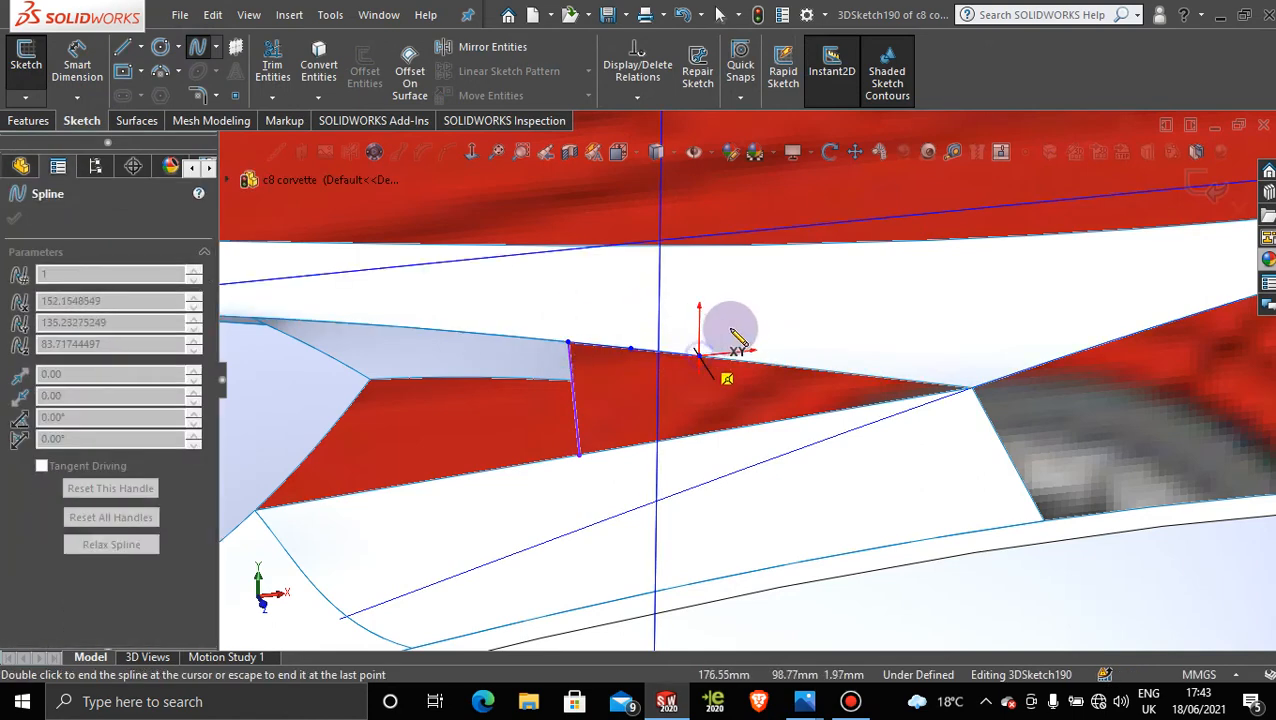
{"action": "left_click", "coordinate": [755, 361]}
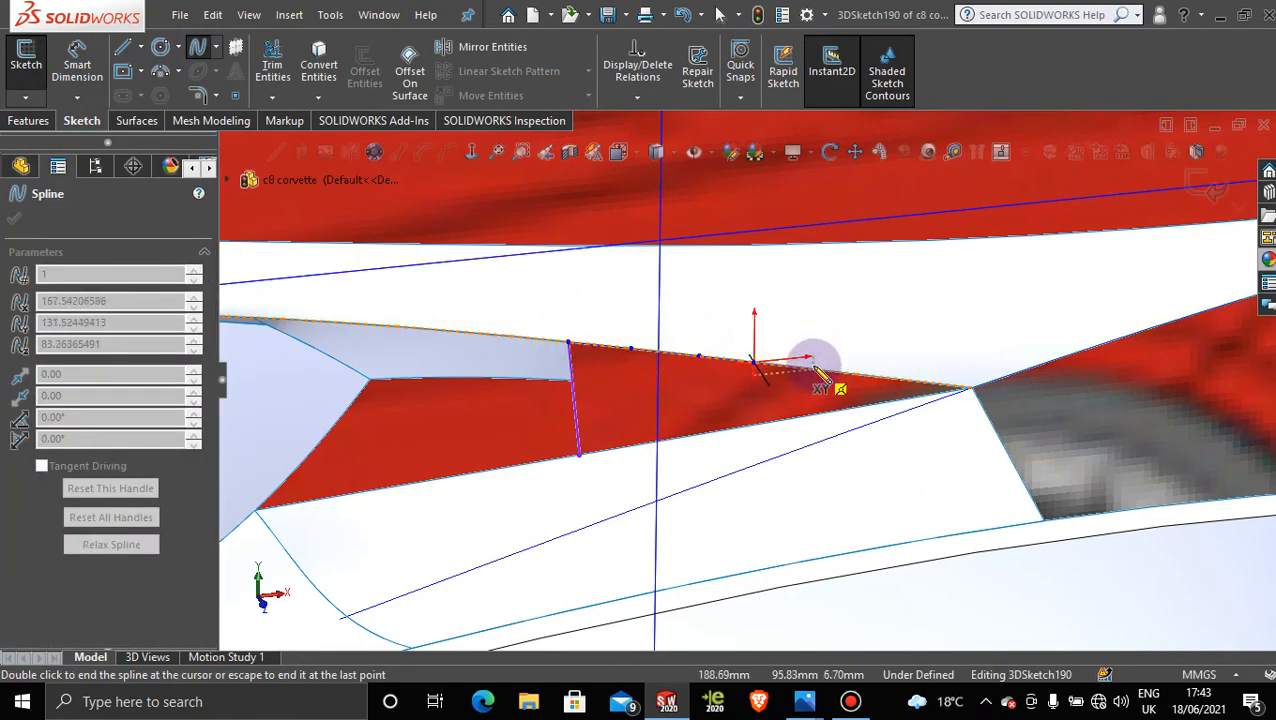
{"action": "left_click", "coordinate": [815, 368]}
{"action": "left_click", "coordinate": [863, 373]}
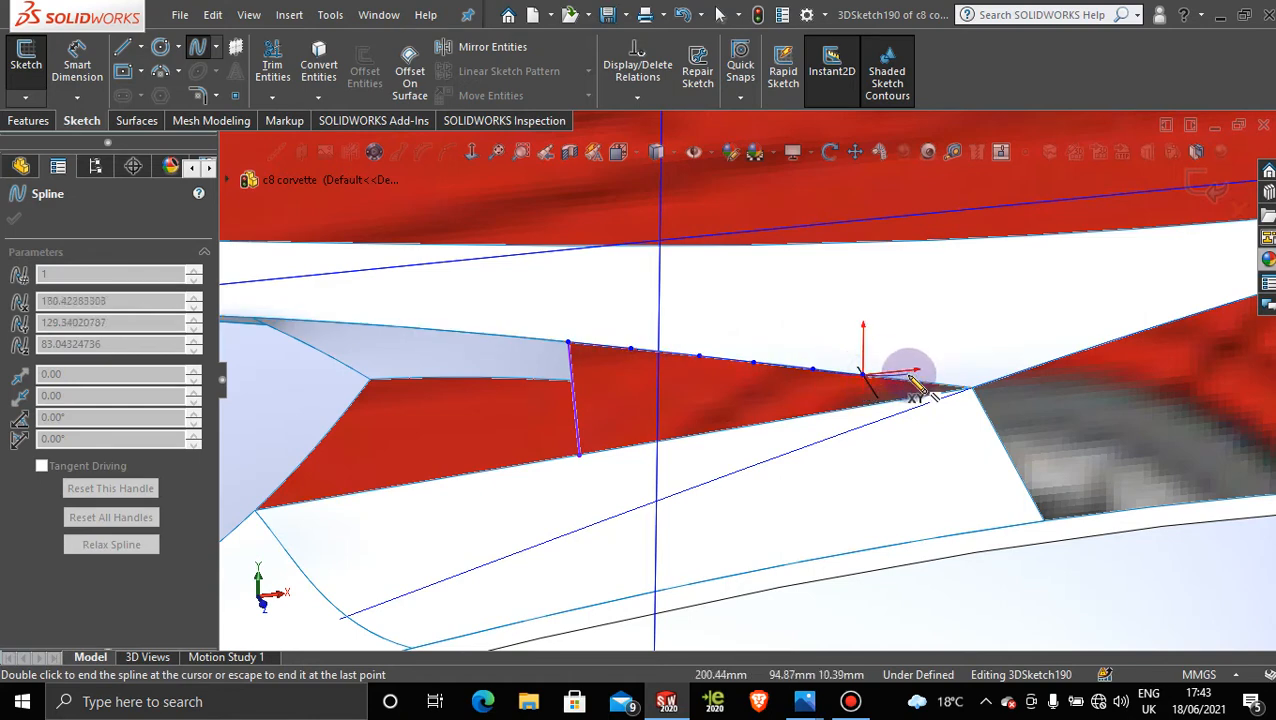
{"action": "left_click", "coordinate": [910, 380]}
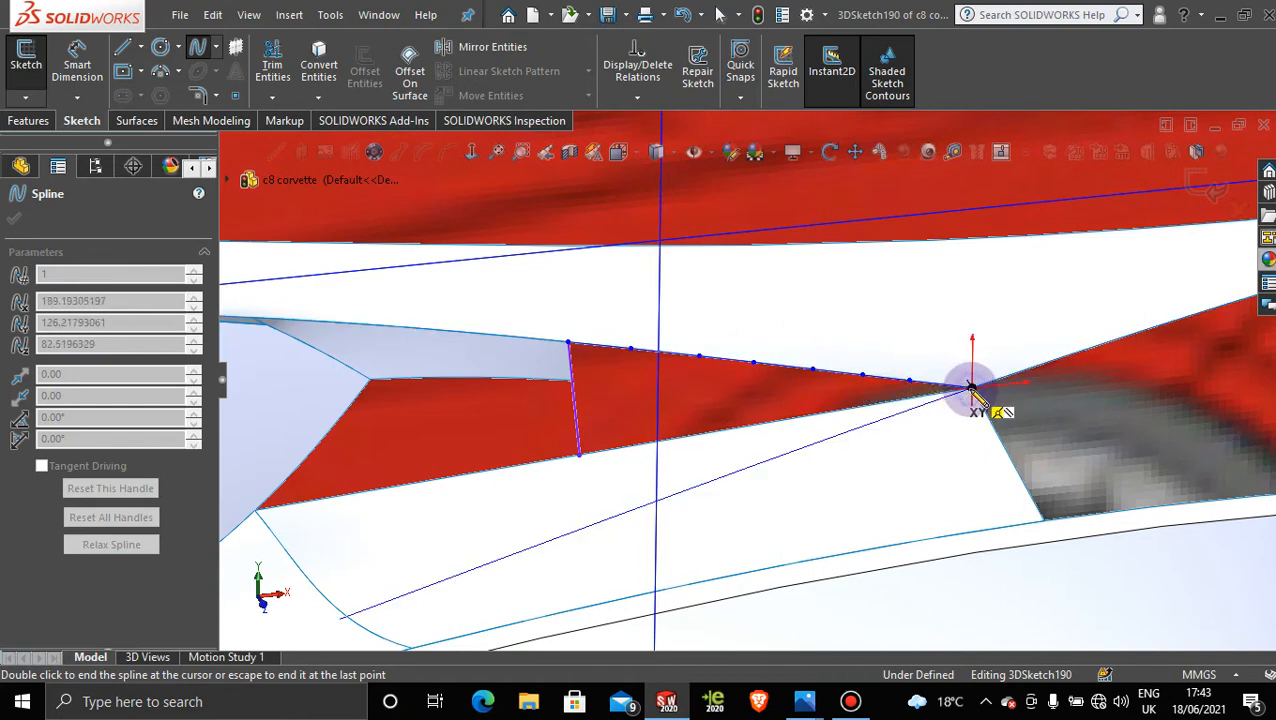
{"action": "double_click", "coordinate": [972, 388]}
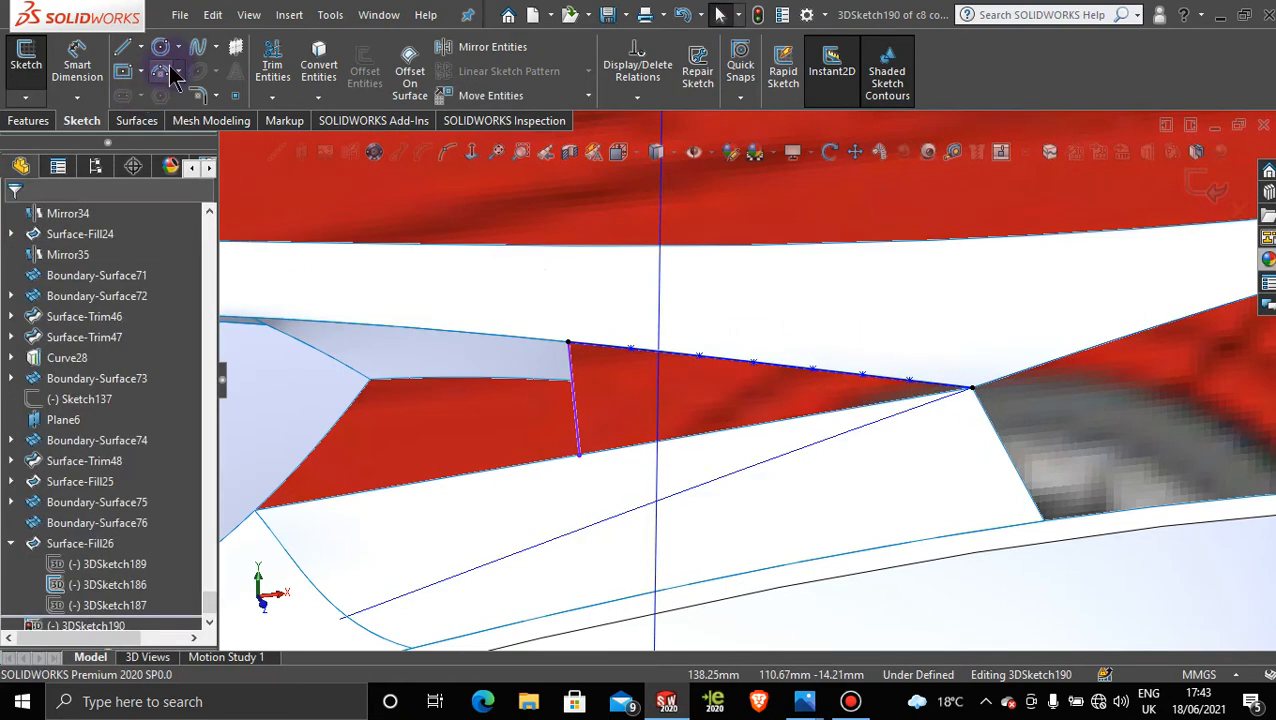
Step: Sketch a second spline along the lower body surface's upper edge, from the upright spline's bottom end to the same rear corner
{"action": "left_click", "coordinate": [197, 50]}
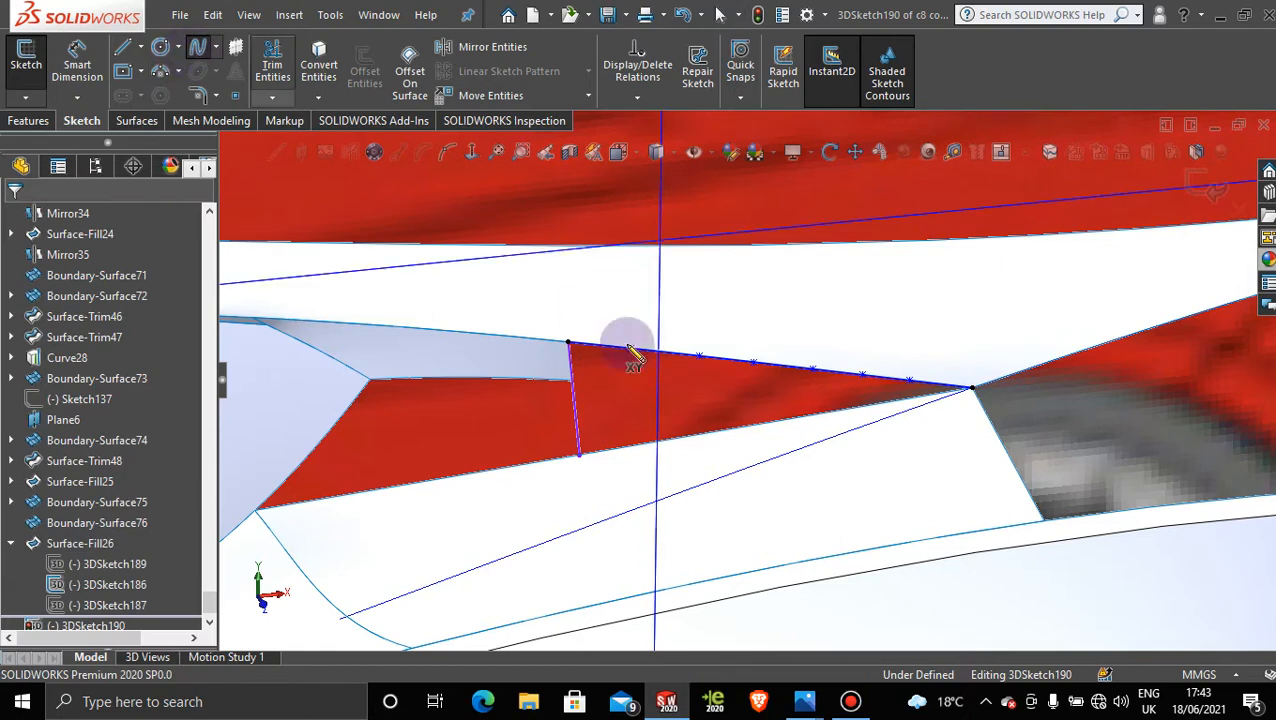
{"action": "left_click", "coordinate": [579, 455]}
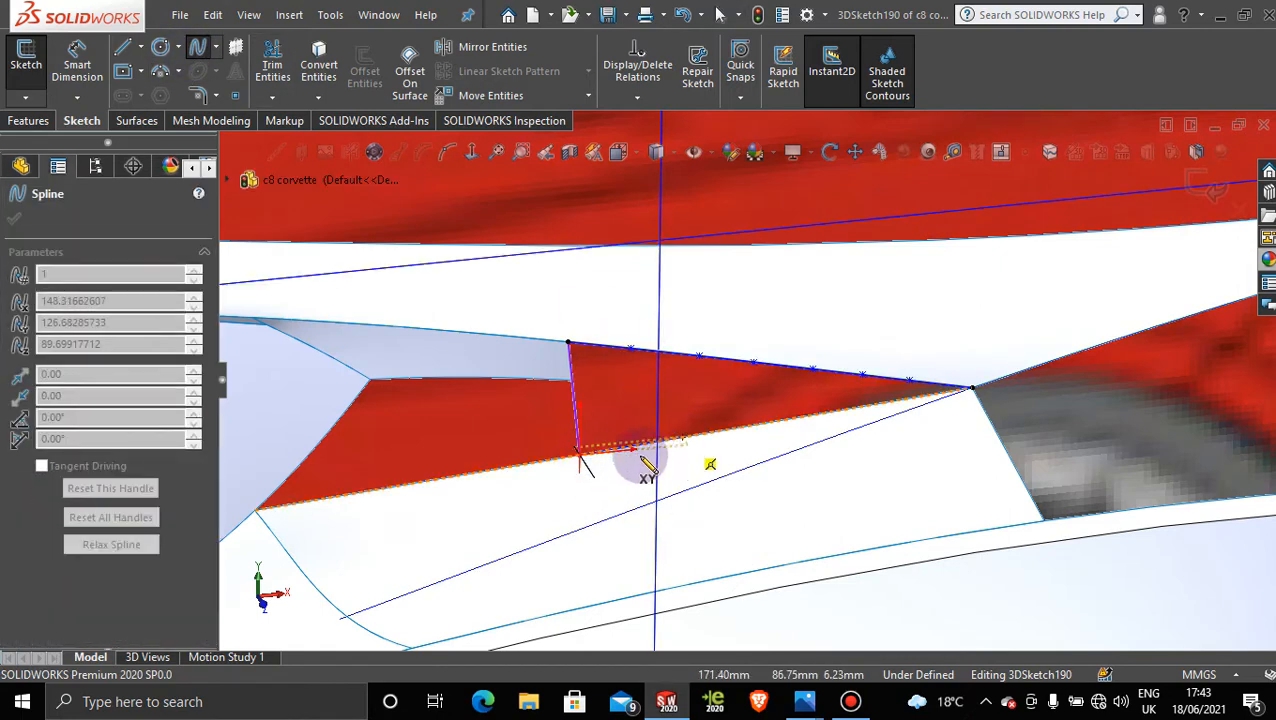
{"action": "left_click", "coordinate": [629, 447]}
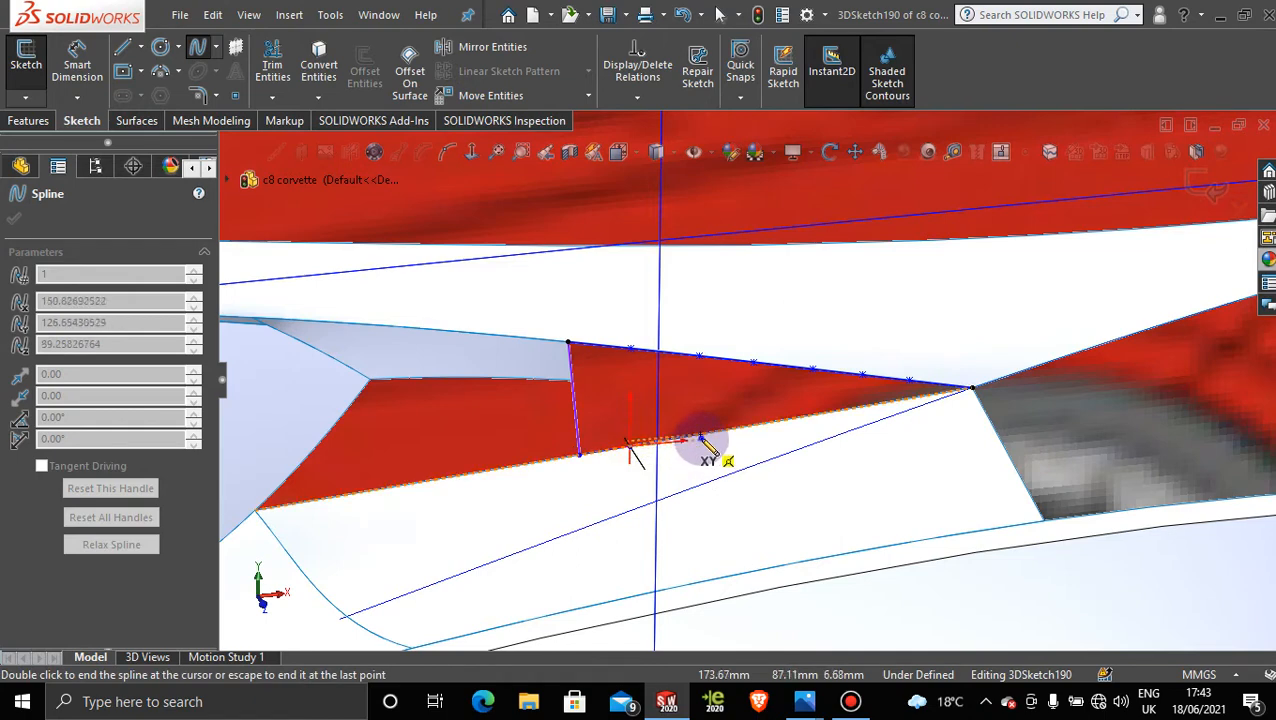
{"action": "left_click", "coordinate": [701, 438]}
{"action": "left_click", "coordinate": [796, 419]}
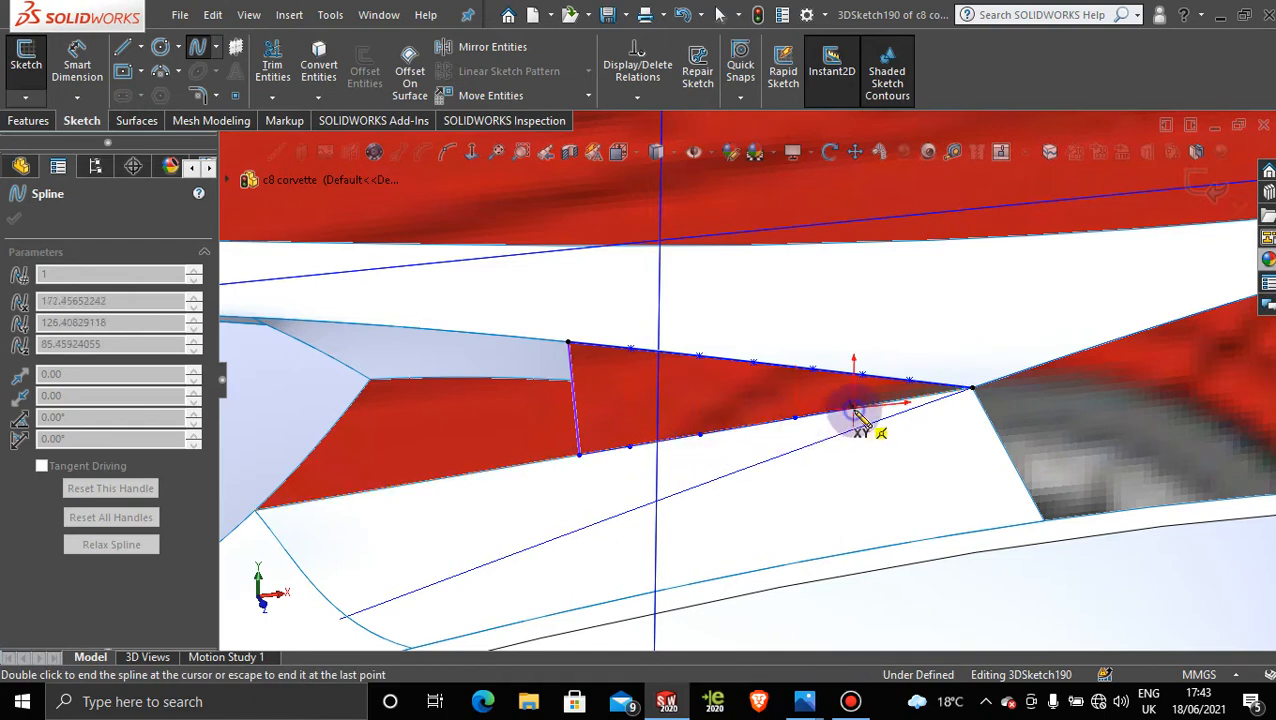
{"action": "left_click", "coordinate": [853, 410]}
{"action": "left_click", "coordinate": [904, 400]}
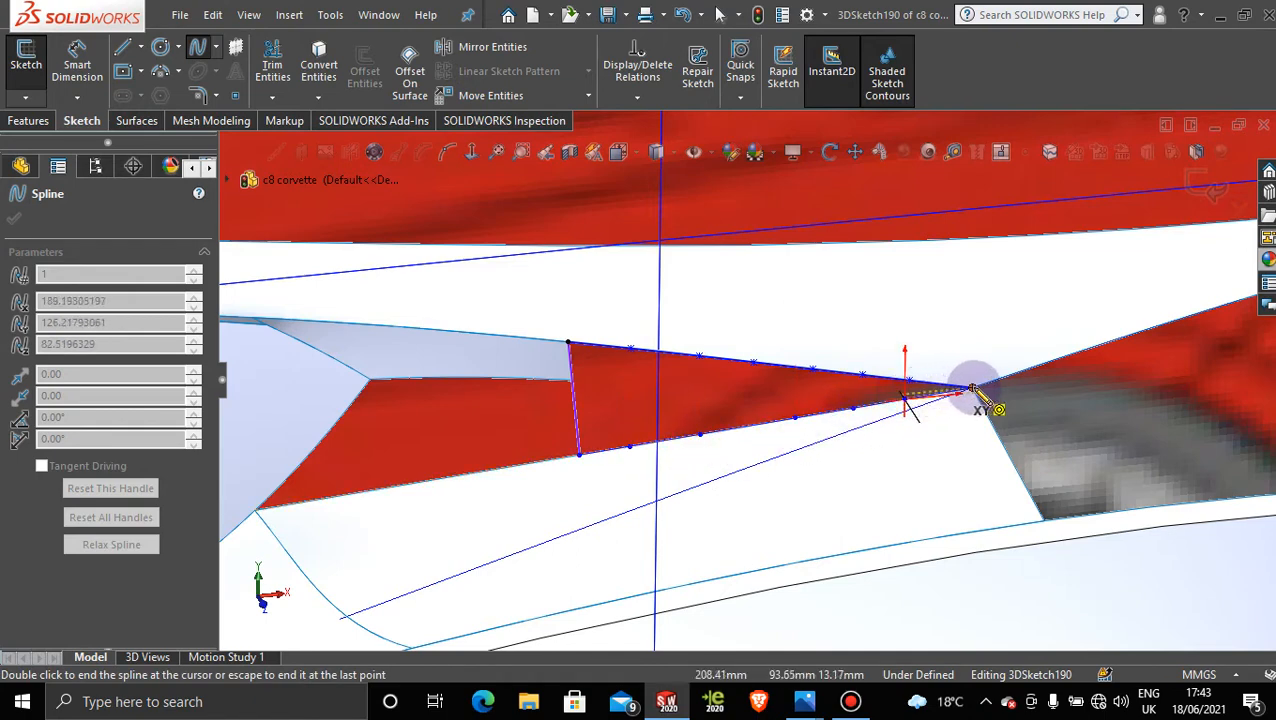
{"action": "left_click", "coordinate": [963, 432]}
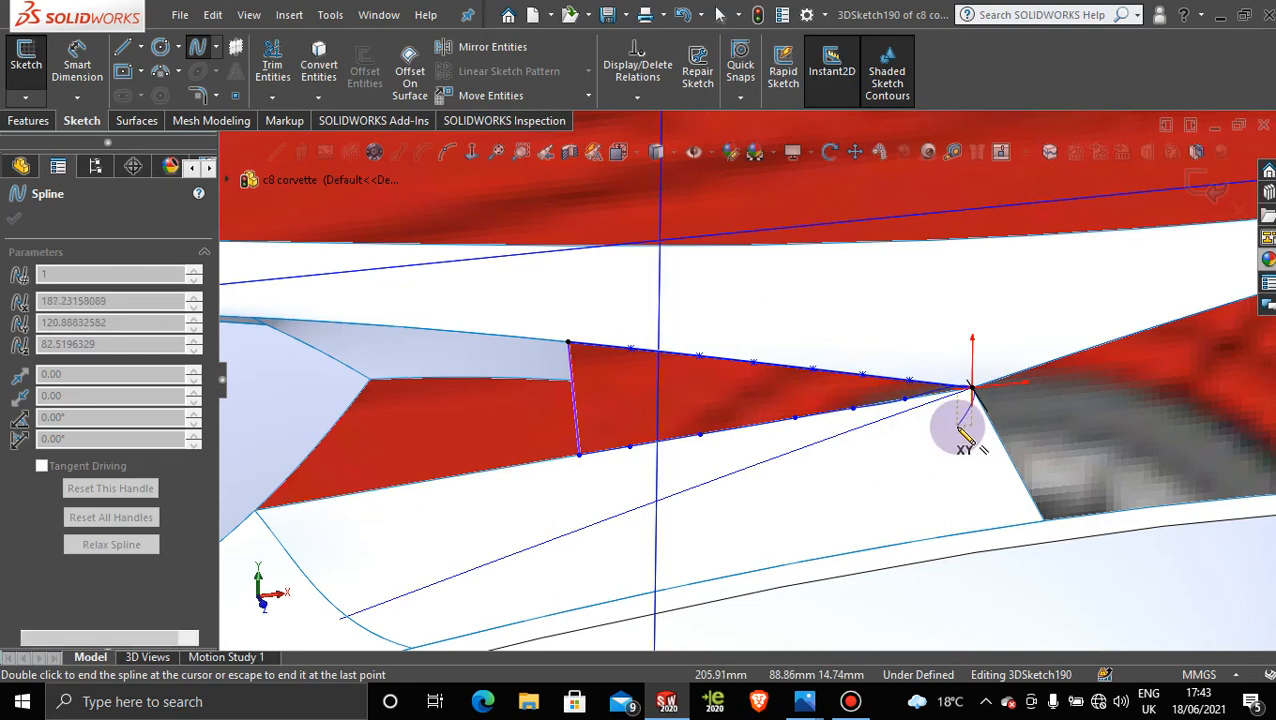
{"action": "key", "text": "Escape"}
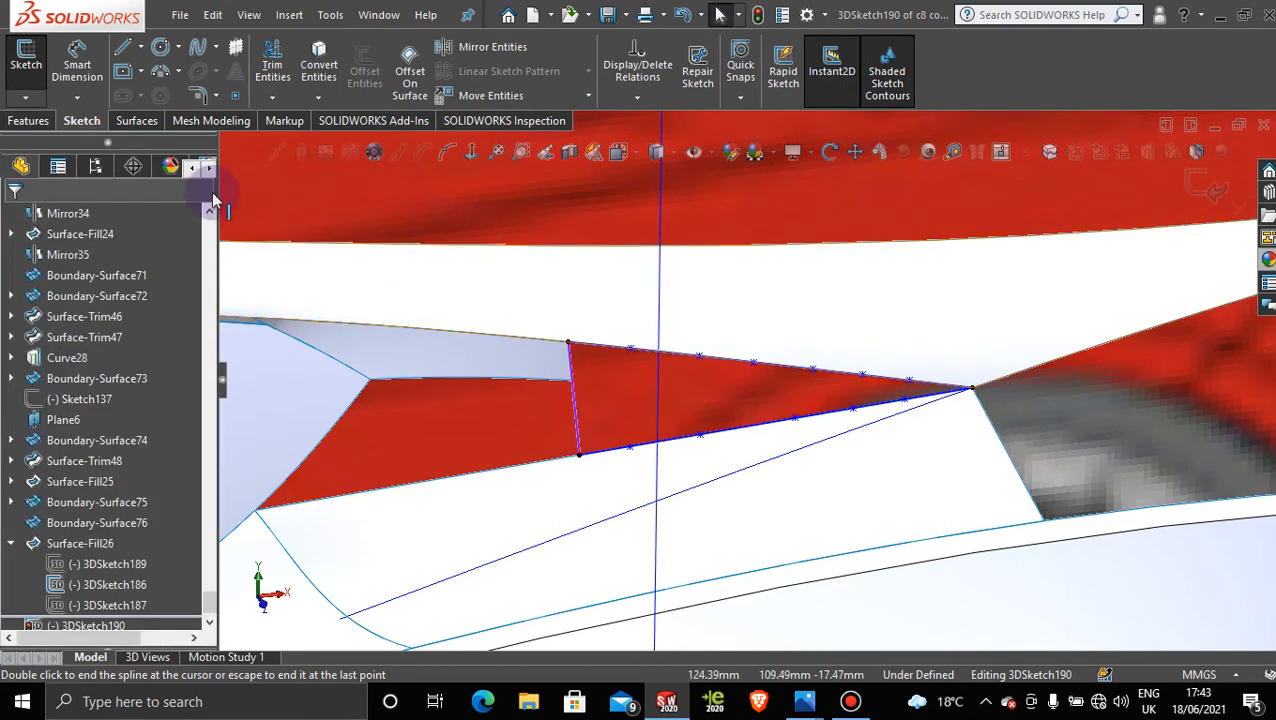
Step: Exit the sketch and create a filled surface with Contact edges across the triangular gap bounded by the two new splines and the upright spline
{"action": "left_click", "coordinate": [1192, 184]}
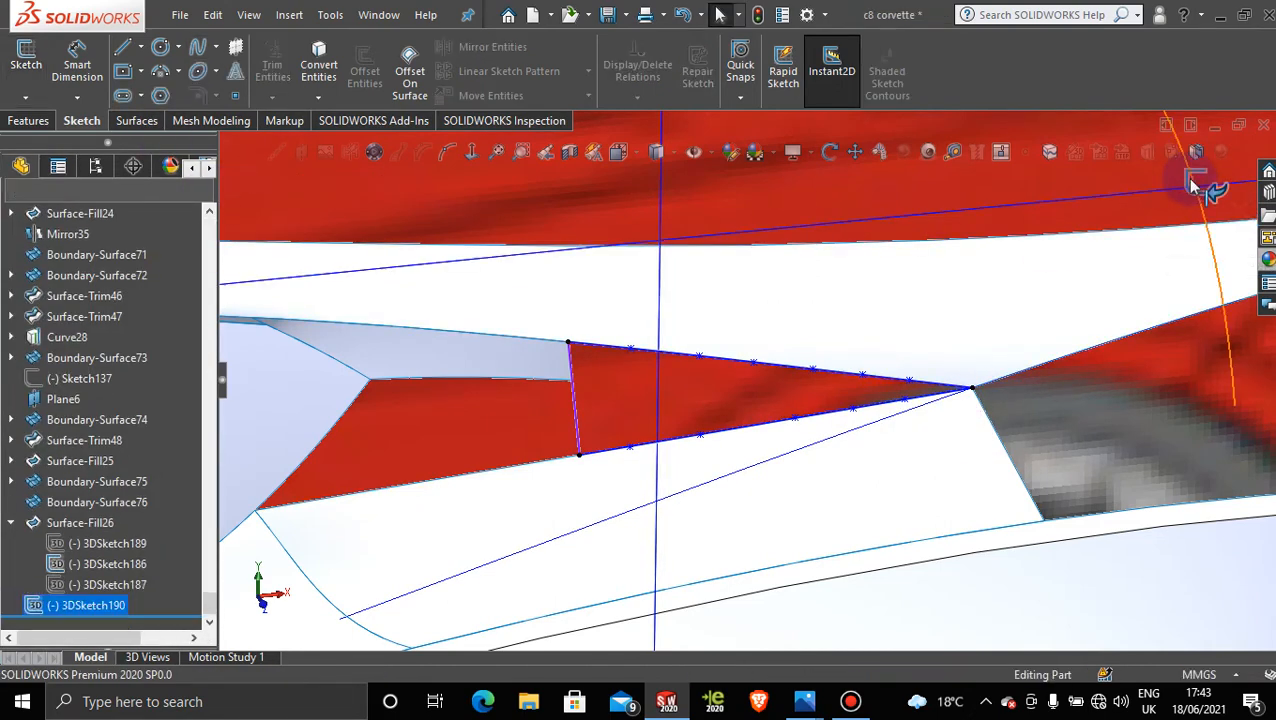
{"action": "left_click", "coordinate": [140, 121]}
{"action": "left_click", "coordinate": [278, 65]}
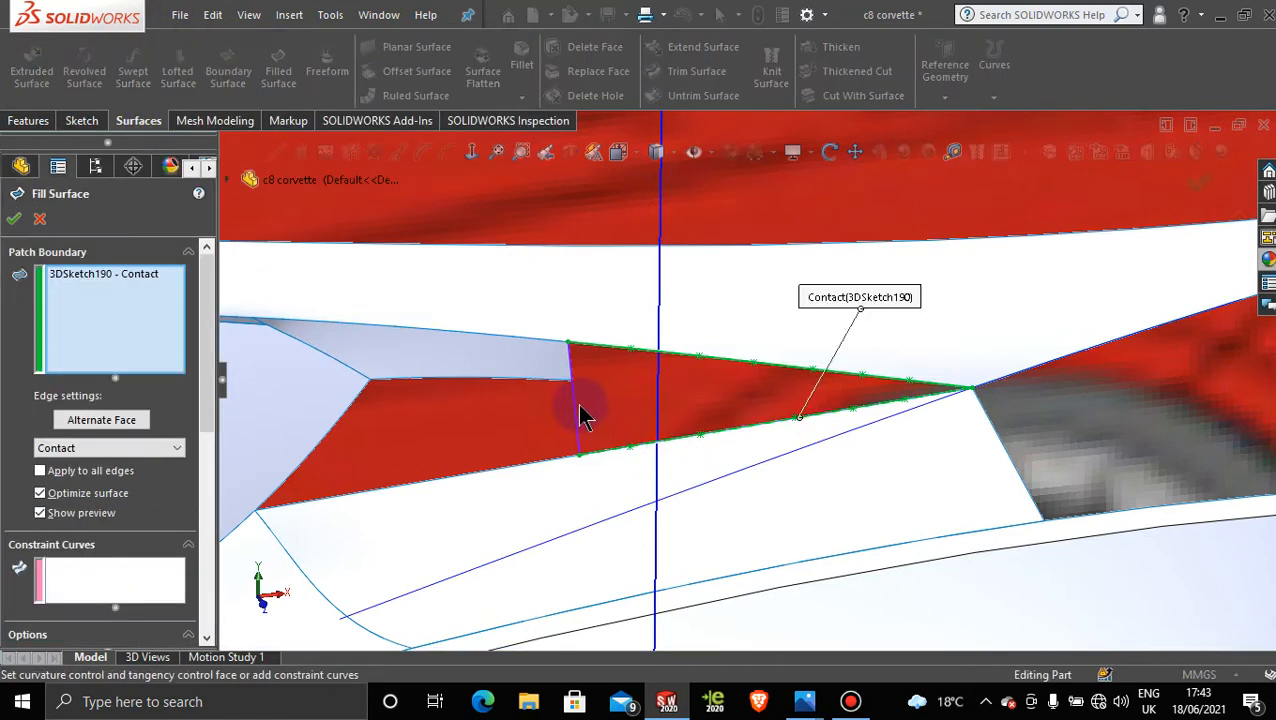
{"action": "left_click", "coordinate": [575, 403]}
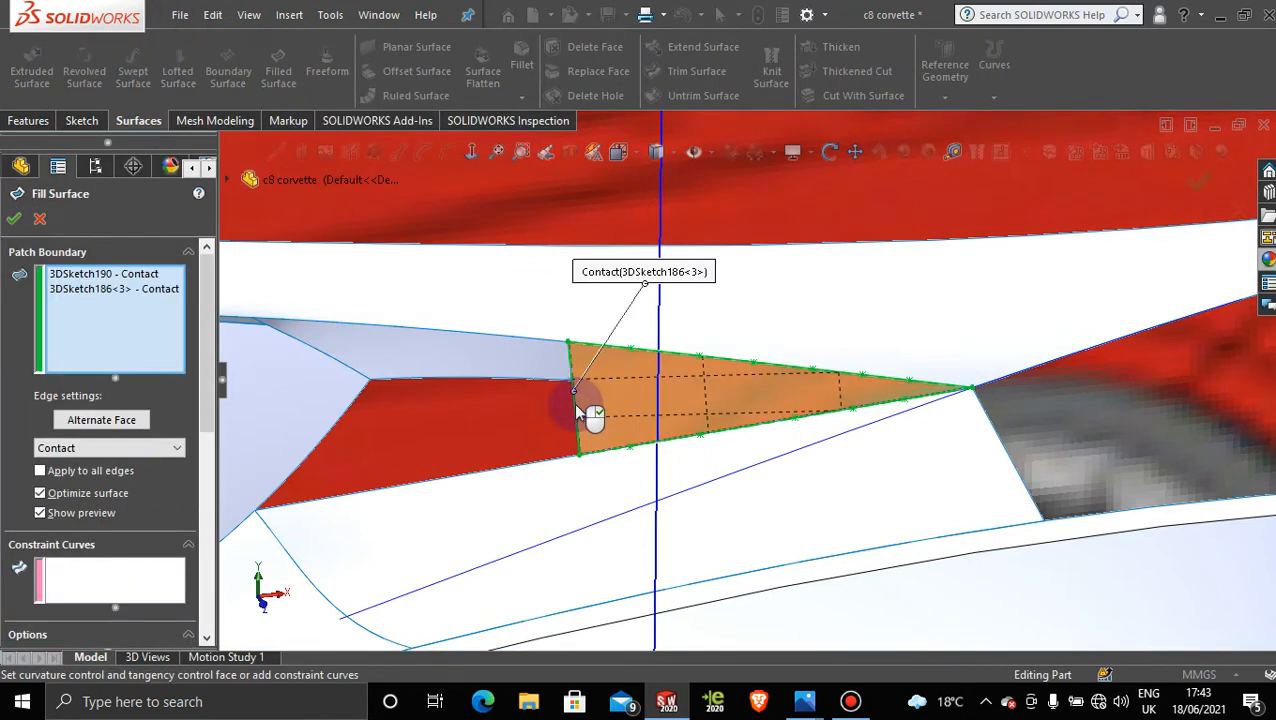
{"action": "left_click", "coordinate": [15, 220]}
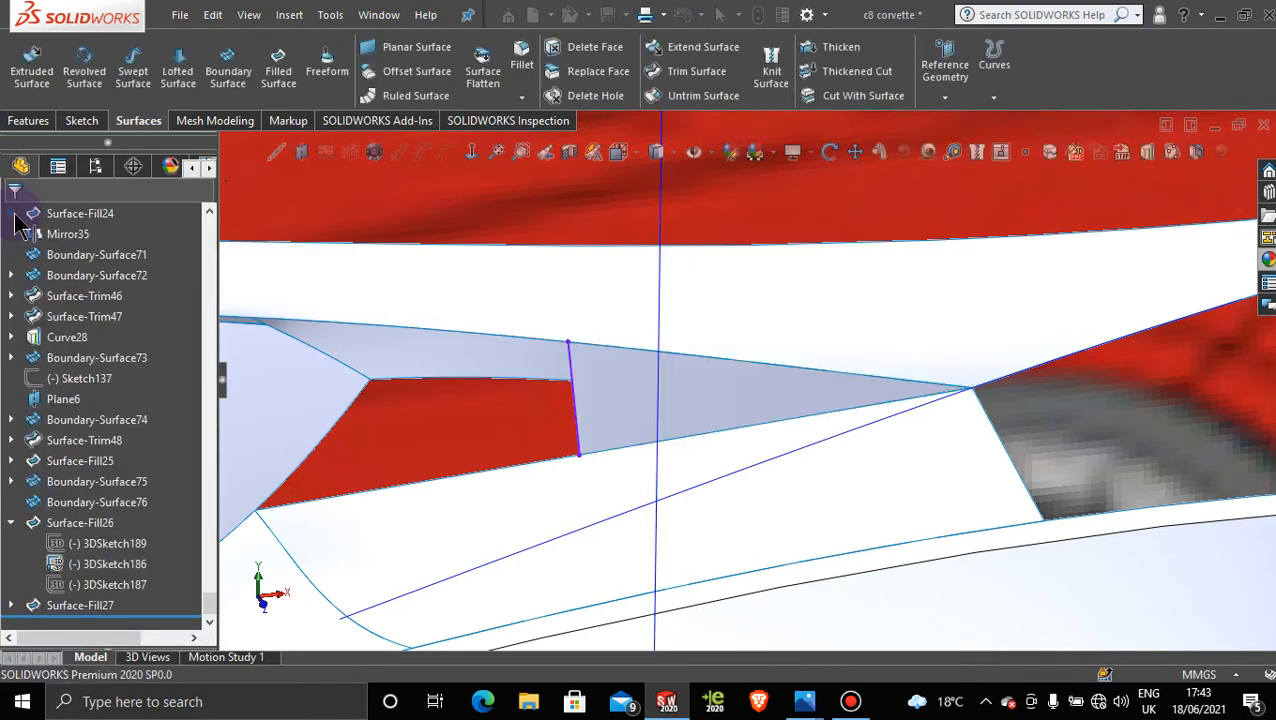
Step: Hide the upright spline's sketch between the two filled surfaces
{"action": "right_click", "coordinate": [573, 364]}
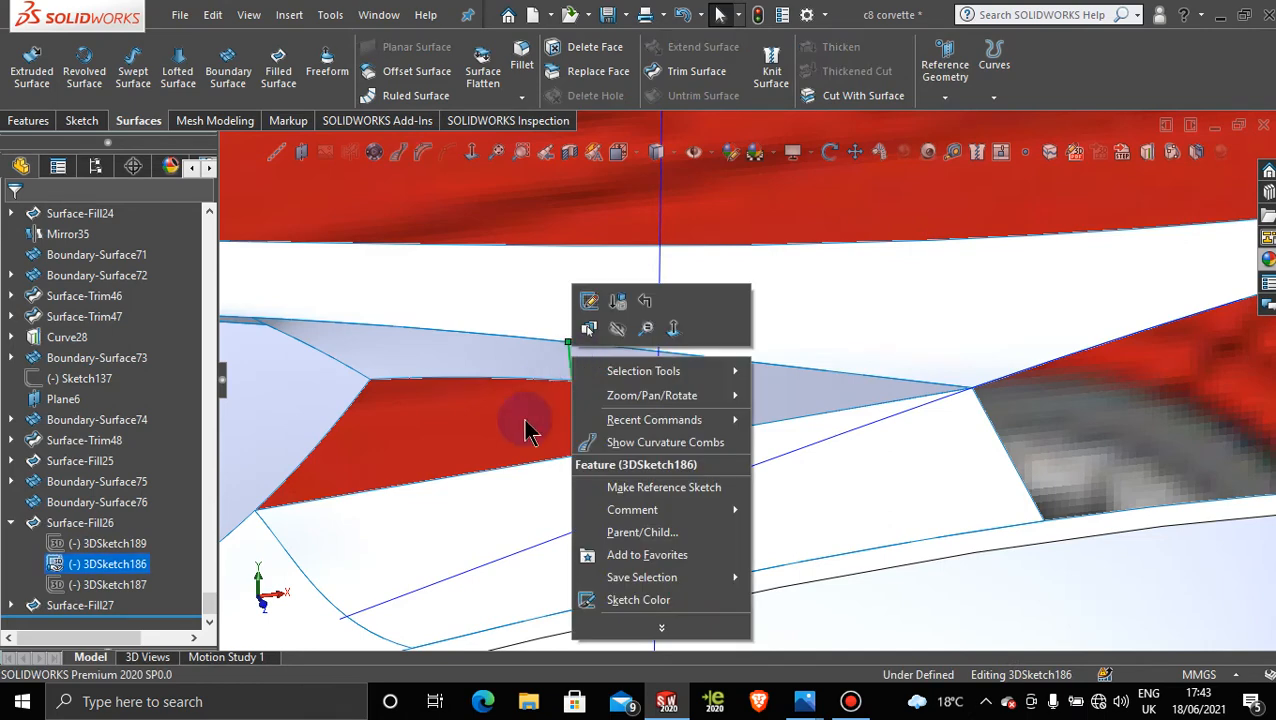
{"action": "left_click", "coordinate": [620, 331]}
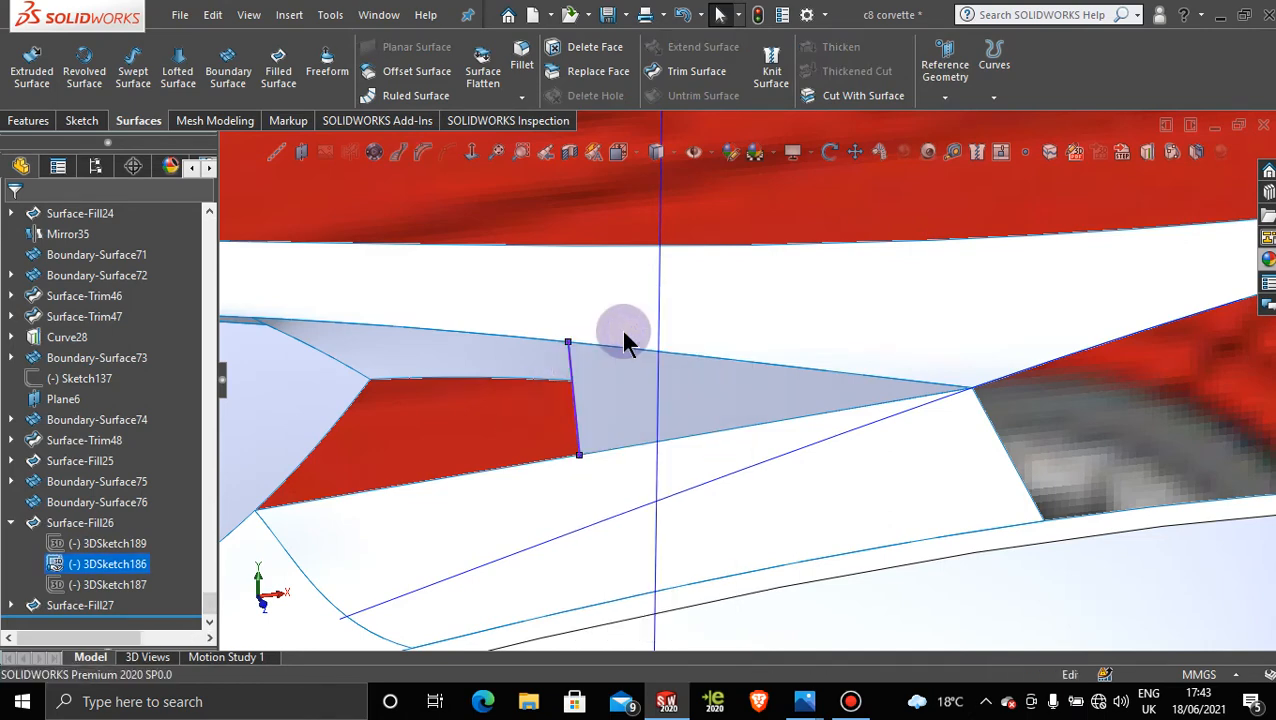
{"action": "scroll", "coordinate": [474, 446], "scroll_direction": "up", "scroll_amount": 1}
{"action": "scroll", "coordinate": [474, 446], "scroll_direction": "up", "scroll_amount": 1}
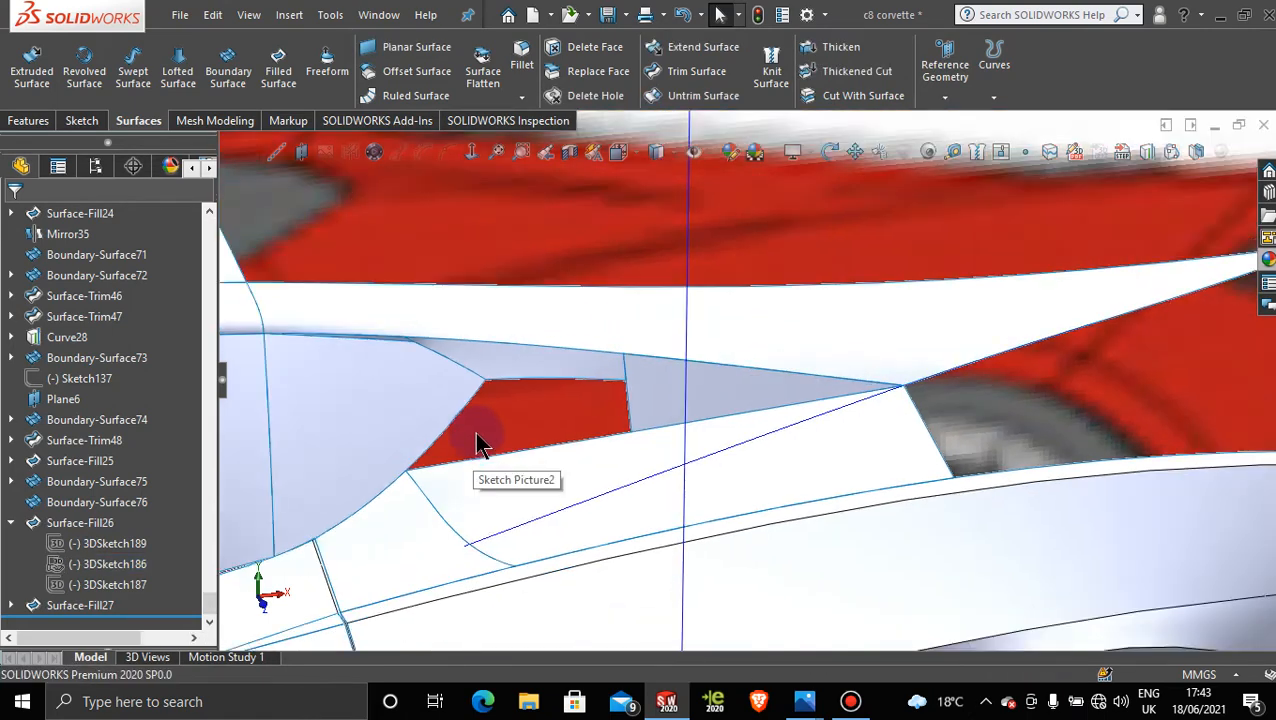
Step: Try to create a filled surface with Contact edges across the remaining four-sided window gap, using its upper, front, lower and rear edges
{"action": "scroll", "coordinate": [528, 400], "scroll_direction": "down", "scroll_amount": 2}
{"action": "left_click", "coordinate": [278, 65]}
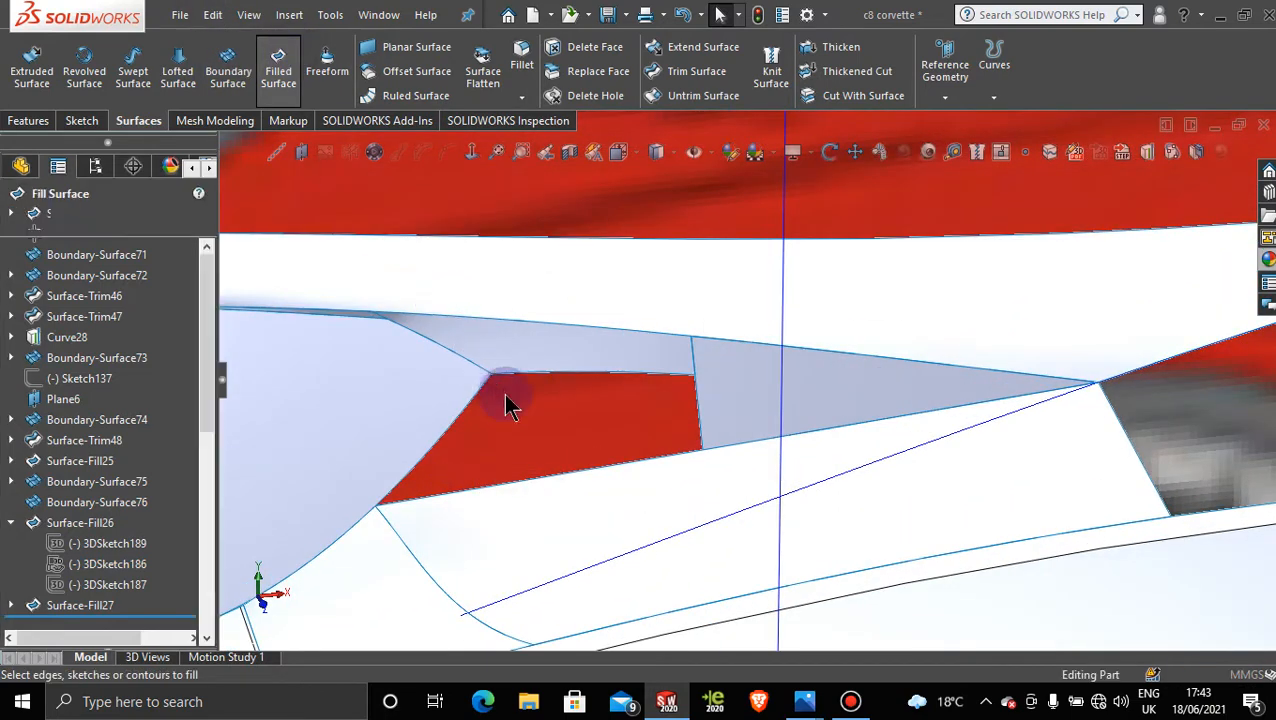
{"action": "left_click", "coordinate": [555, 373]}
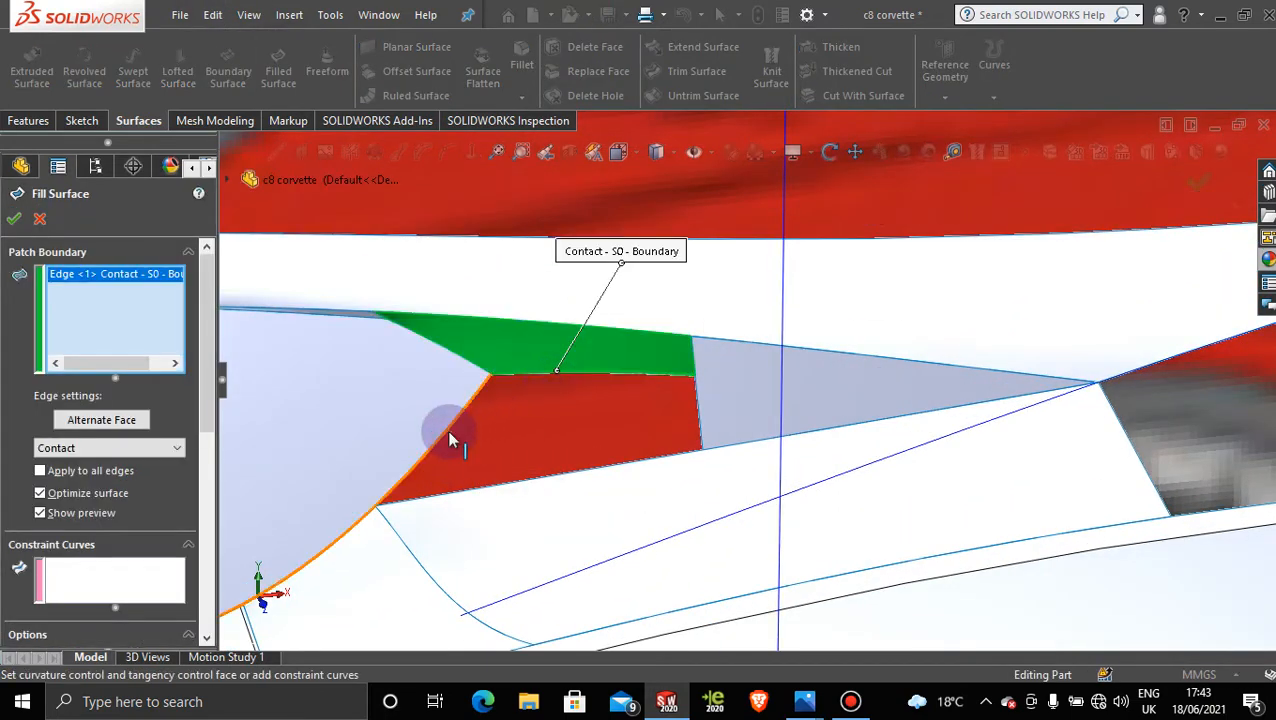
{"action": "left_click", "coordinate": [449, 432]}
{"action": "left_click", "coordinate": [508, 476]}
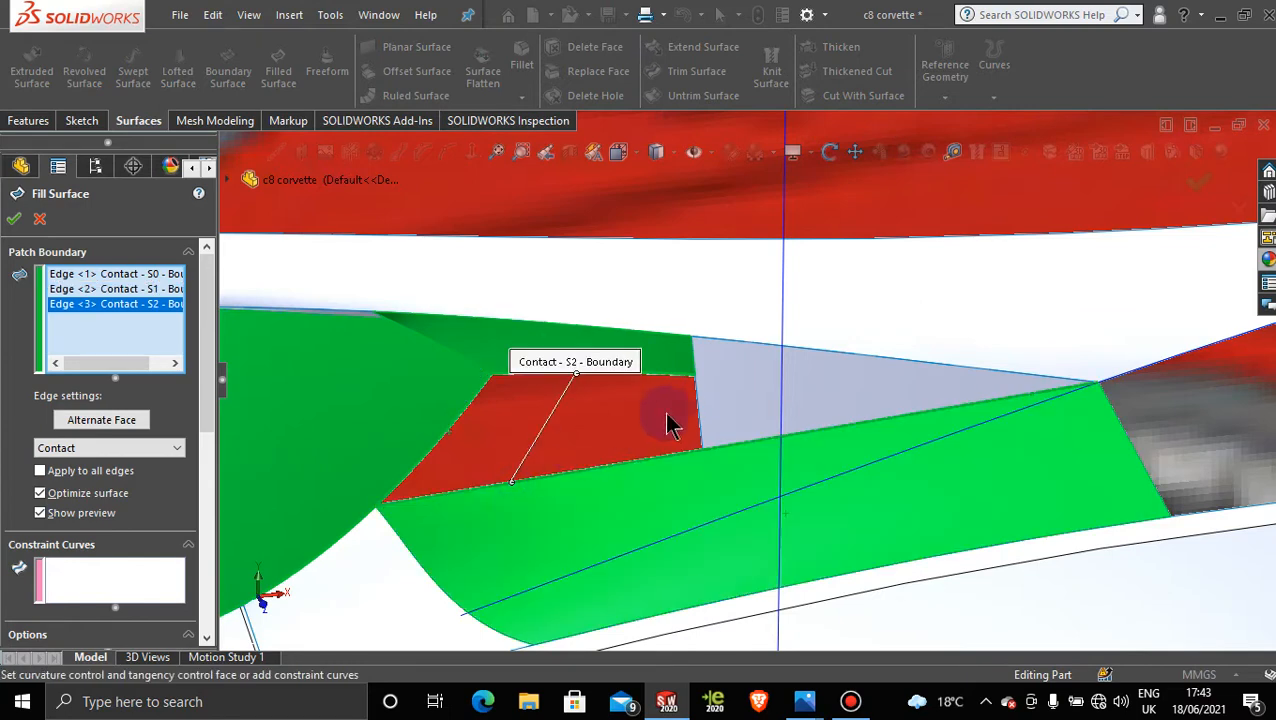
{"action": "left_click", "coordinate": [699, 409]}
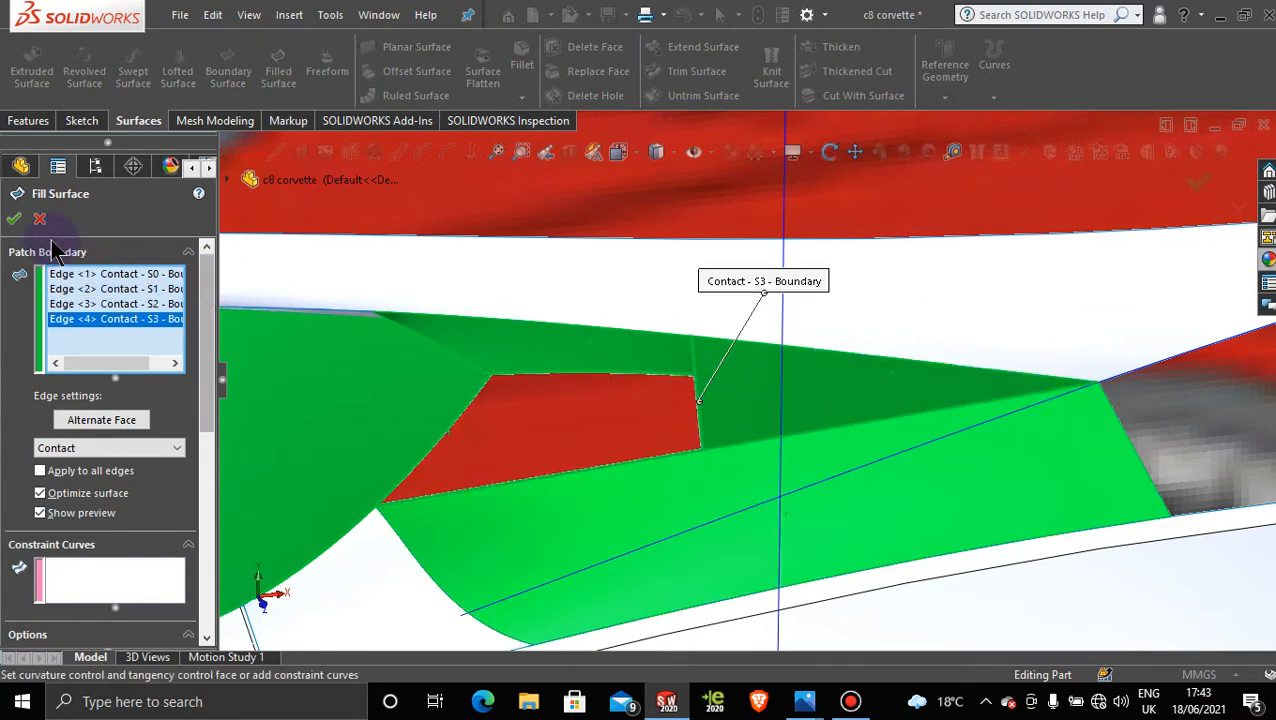
{"action": "left_click", "coordinate": [14, 218]}
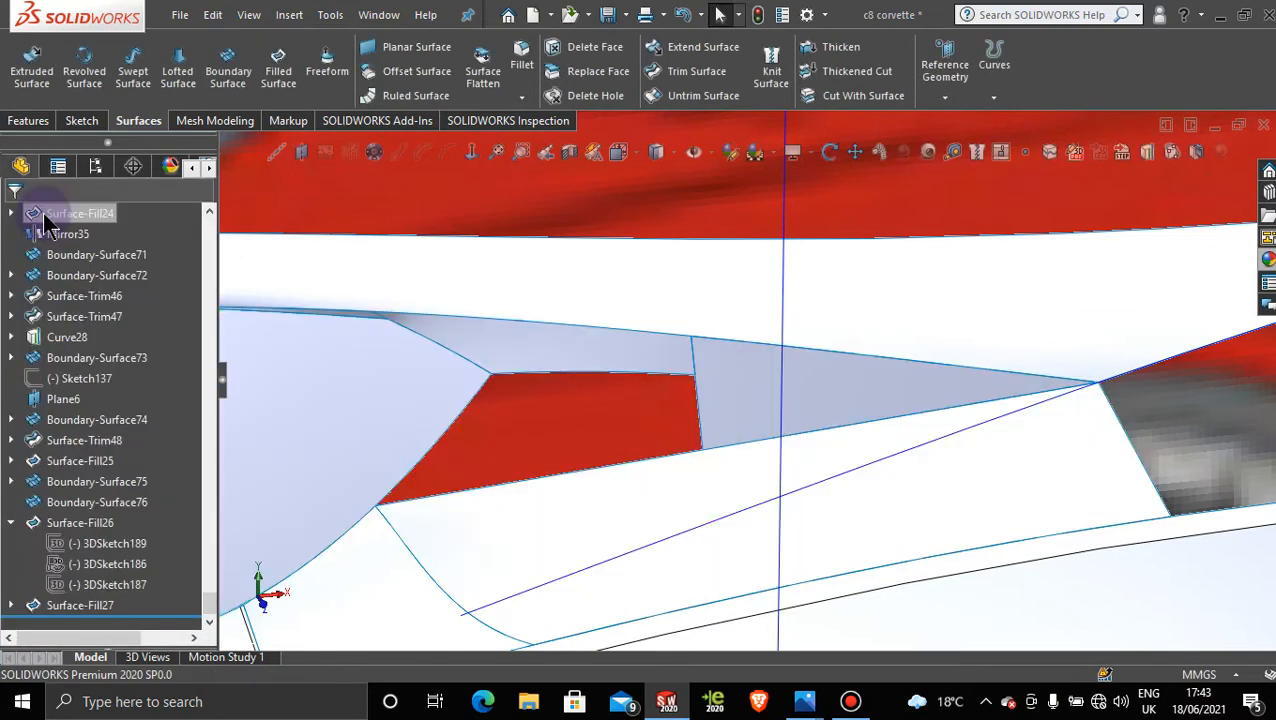
Step: Start a 3D sketch and trace a spline along the window gap's curved front edge, from its lower front corner to its upper front corner
{"action": "left_click", "coordinate": [81, 120]}
{"action": "left_click", "coordinate": [25, 97]}
{"action": "left_click", "coordinate": [52, 136]}
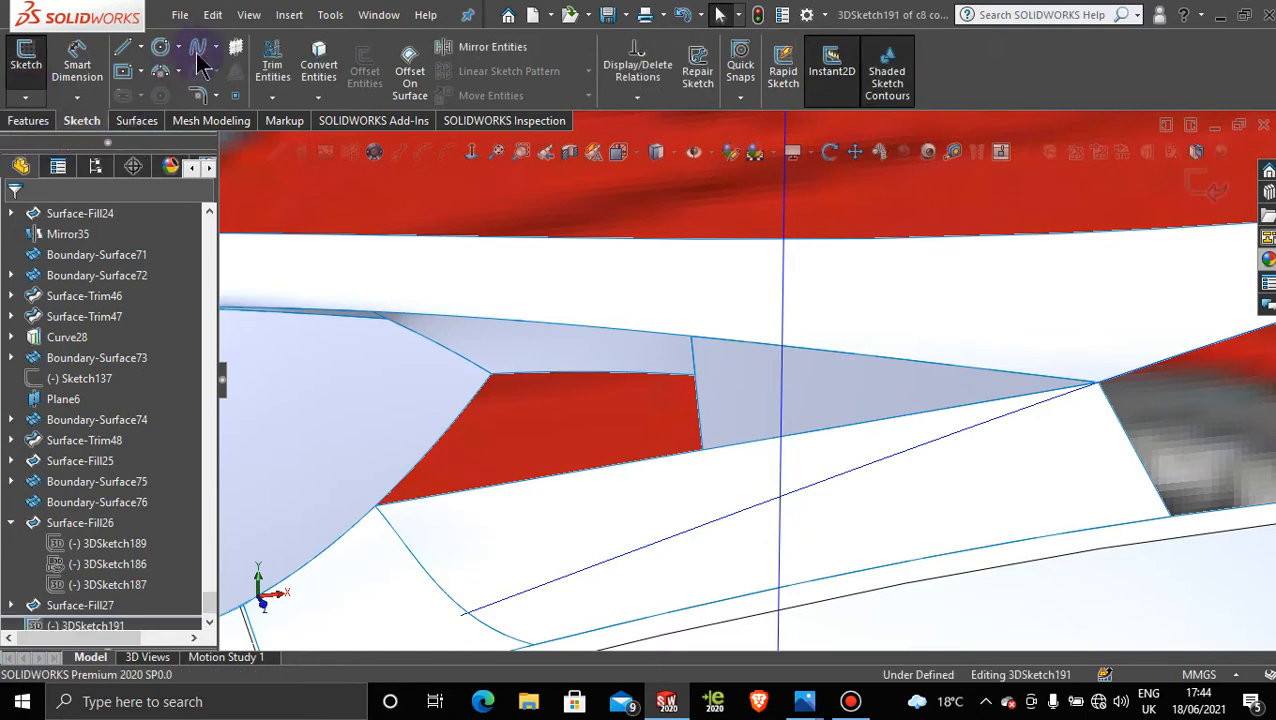
{"action": "left_click", "coordinate": [197, 50]}
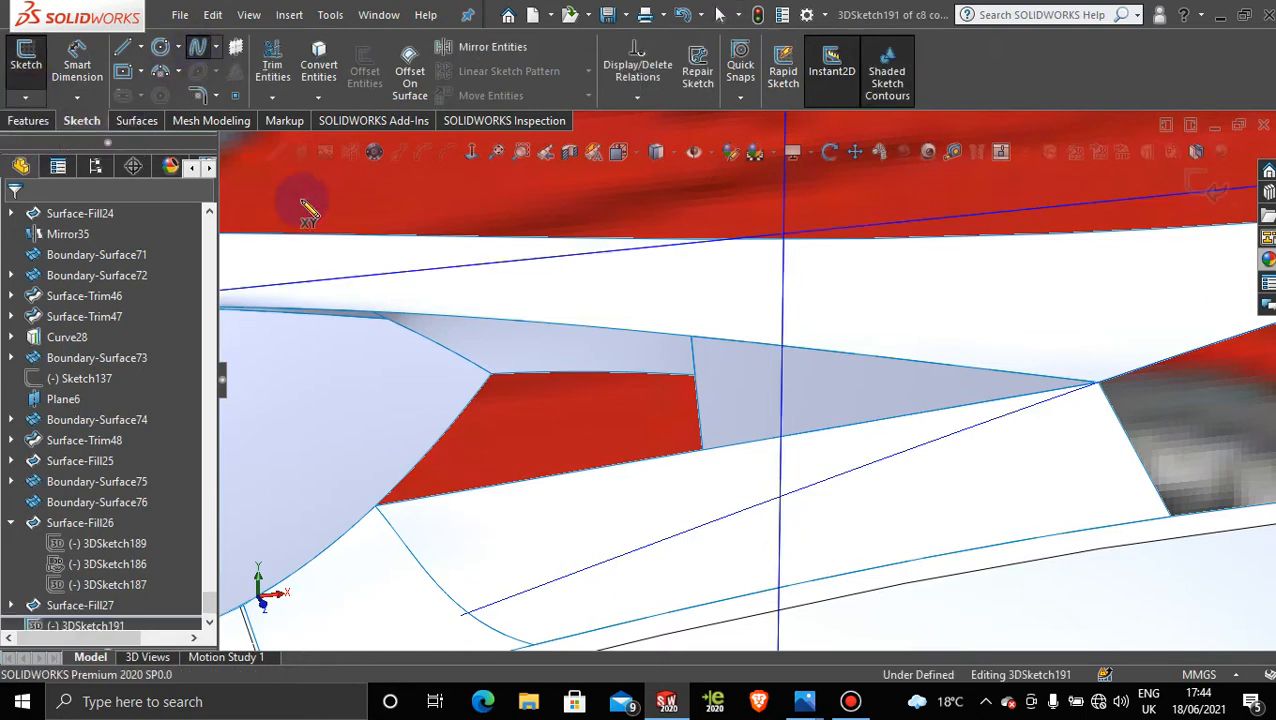
{"action": "left_click", "coordinate": [376, 505]}
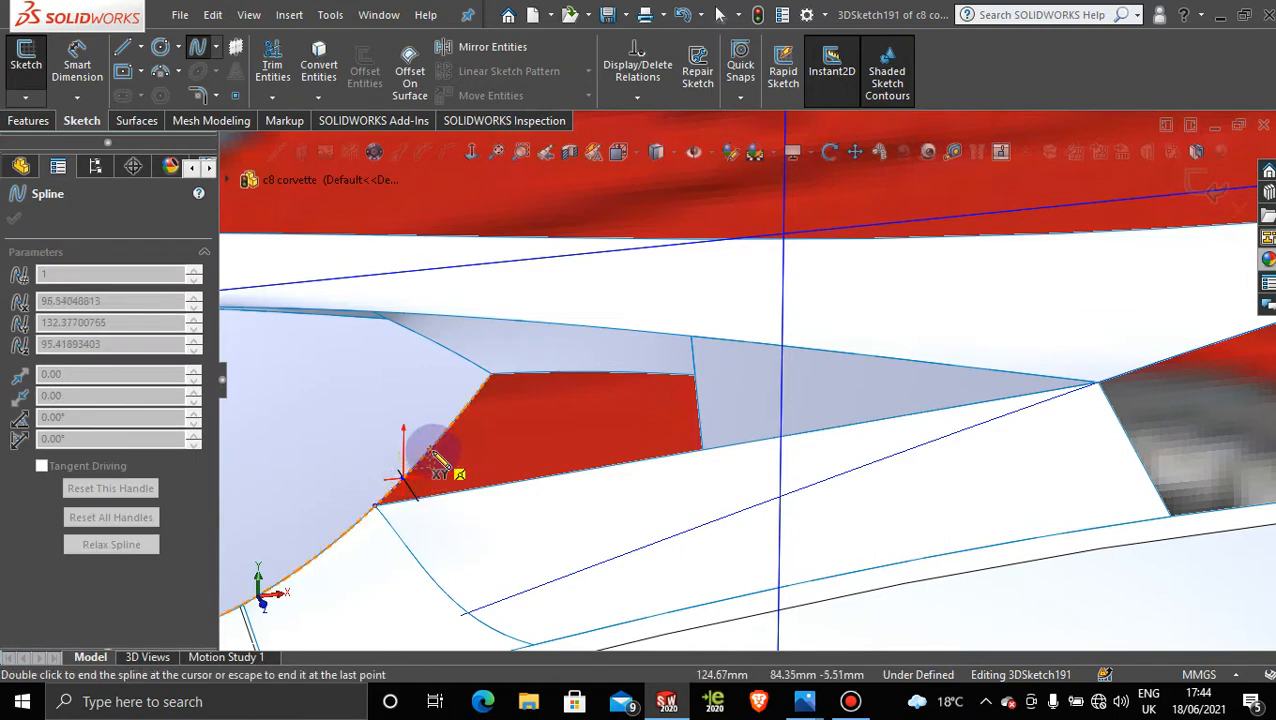
{"action": "left_click", "coordinate": [402, 477]}
{"action": "left_click", "coordinate": [453, 422]}
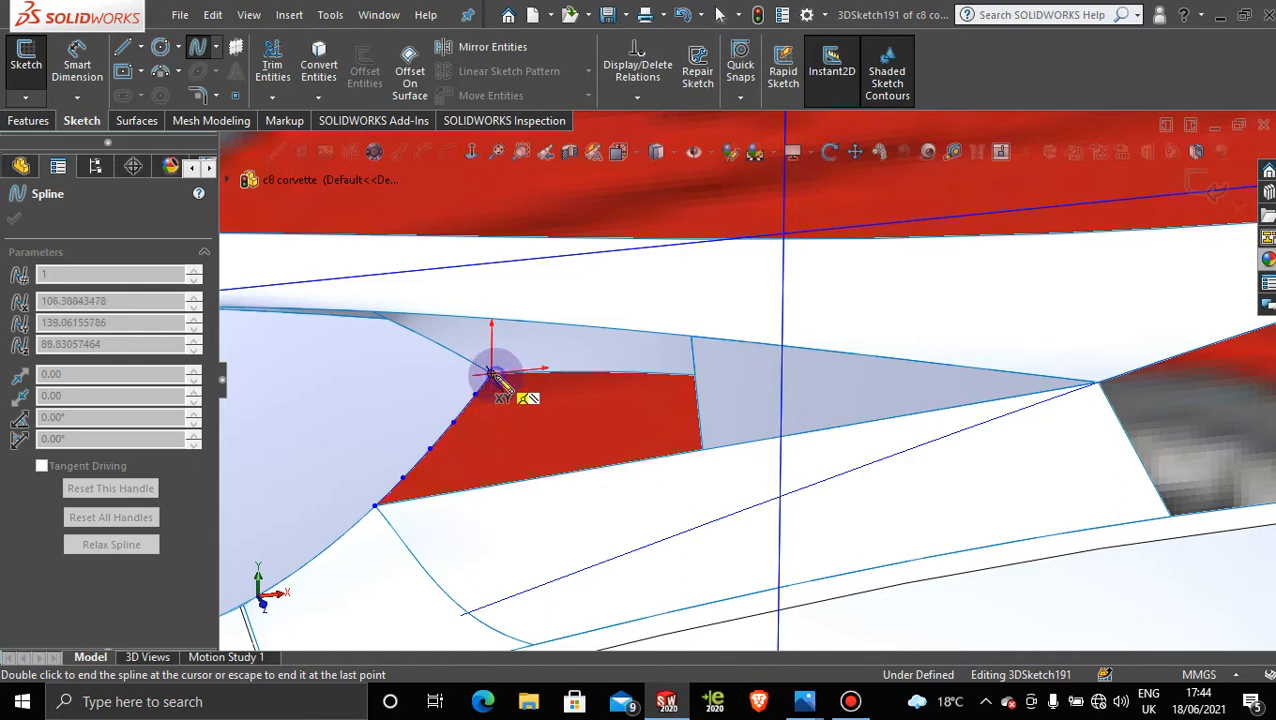
Step: End the spline on the opening's slanted edge and trace its lower edge with another spline in the 3D sketch
{"action": "key", "text": "Escape"}
{"action": "scroll", "coordinate": [675, 392], "scroll_direction": "up", "scroll_amount": 2}
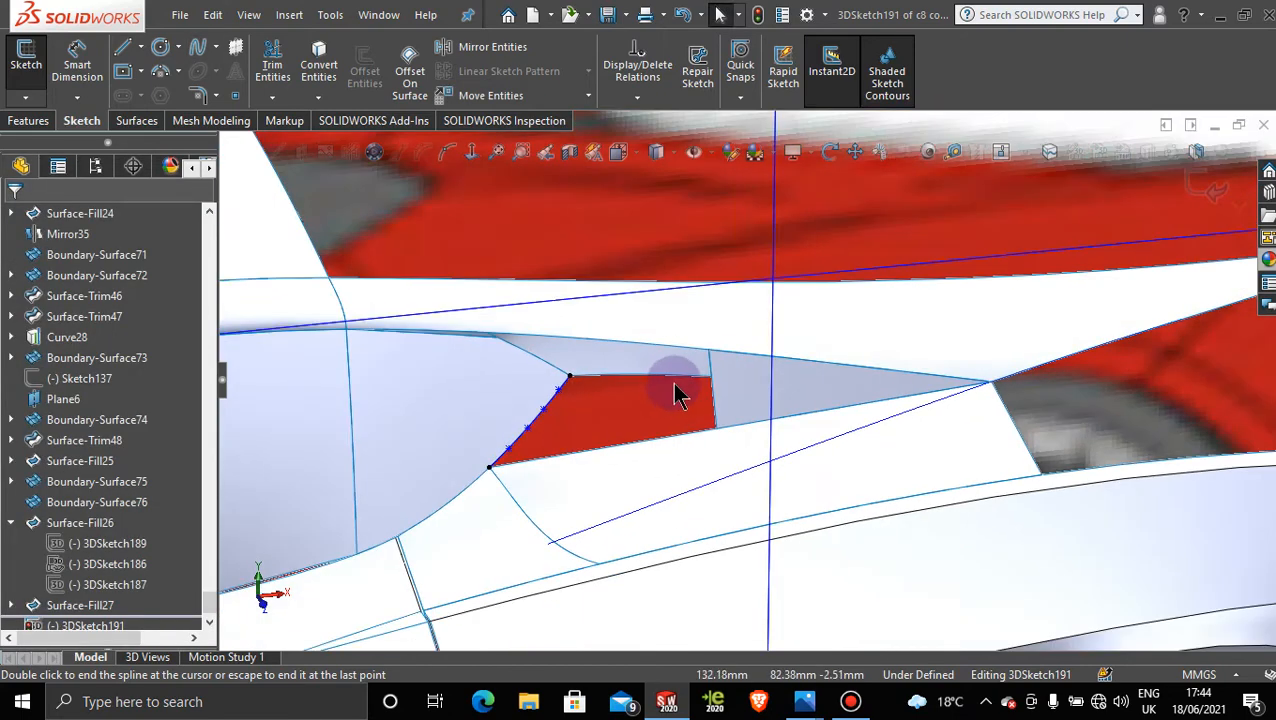
{"action": "scroll", "coordinate": [645, 373], "scroll_direction": "down", "scroll_amount": 3}
{"action": "left_click", "coordinate": [203, 50]}
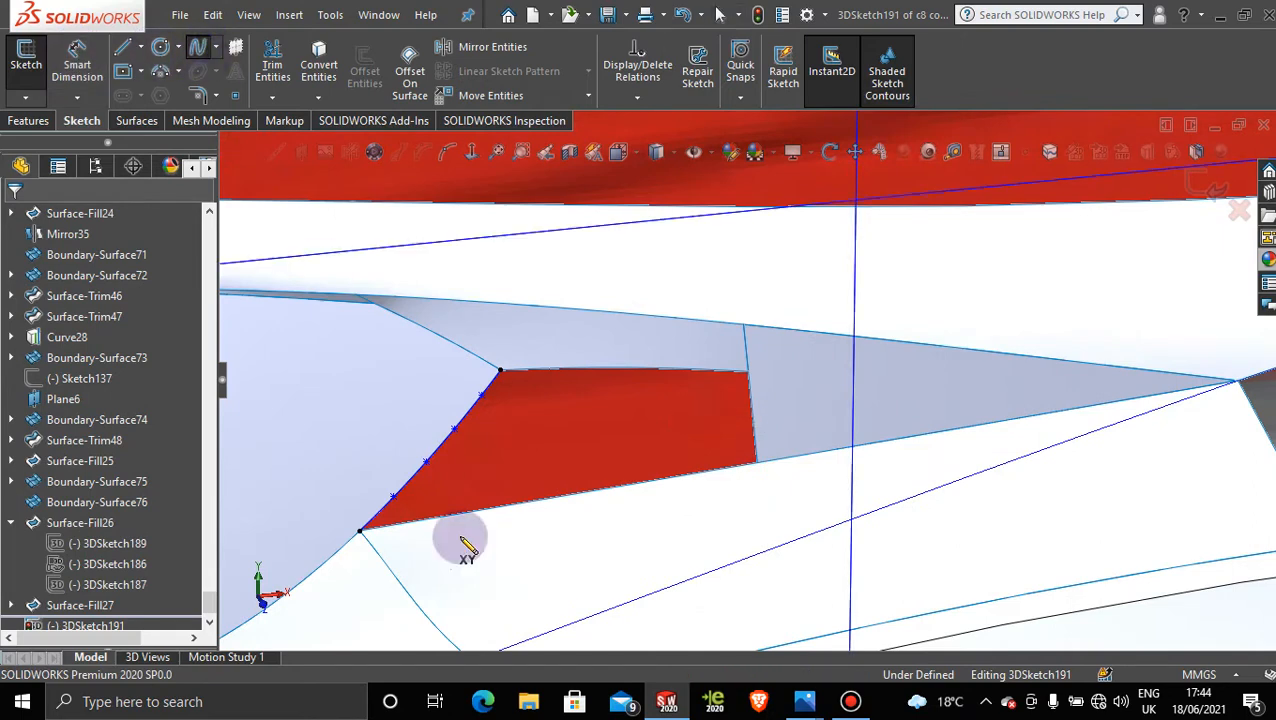
{"action": "left_click", "coordinate": [362, 531]}
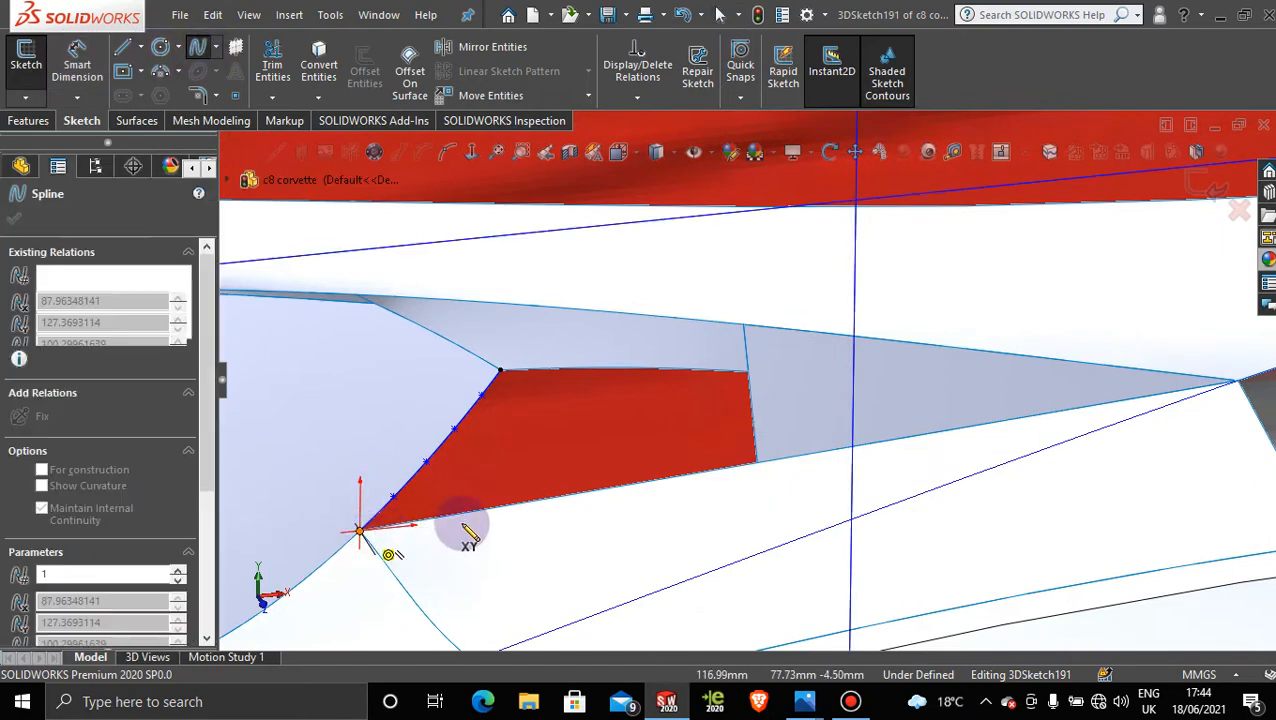
{"action": "left_click", "coordinate": [457, 513]}
{"action": "left_click", "coordinate": [550, 497]}
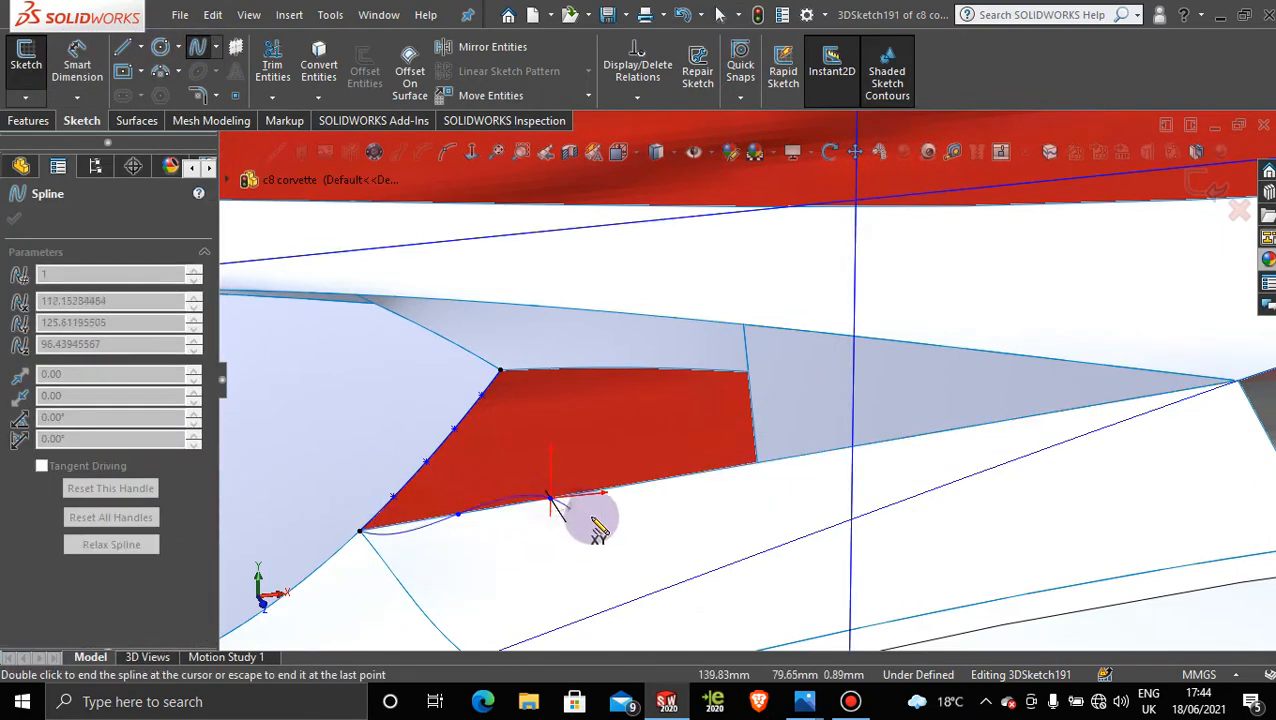
{"action": "left_click", "coordinate": [607, 488]}
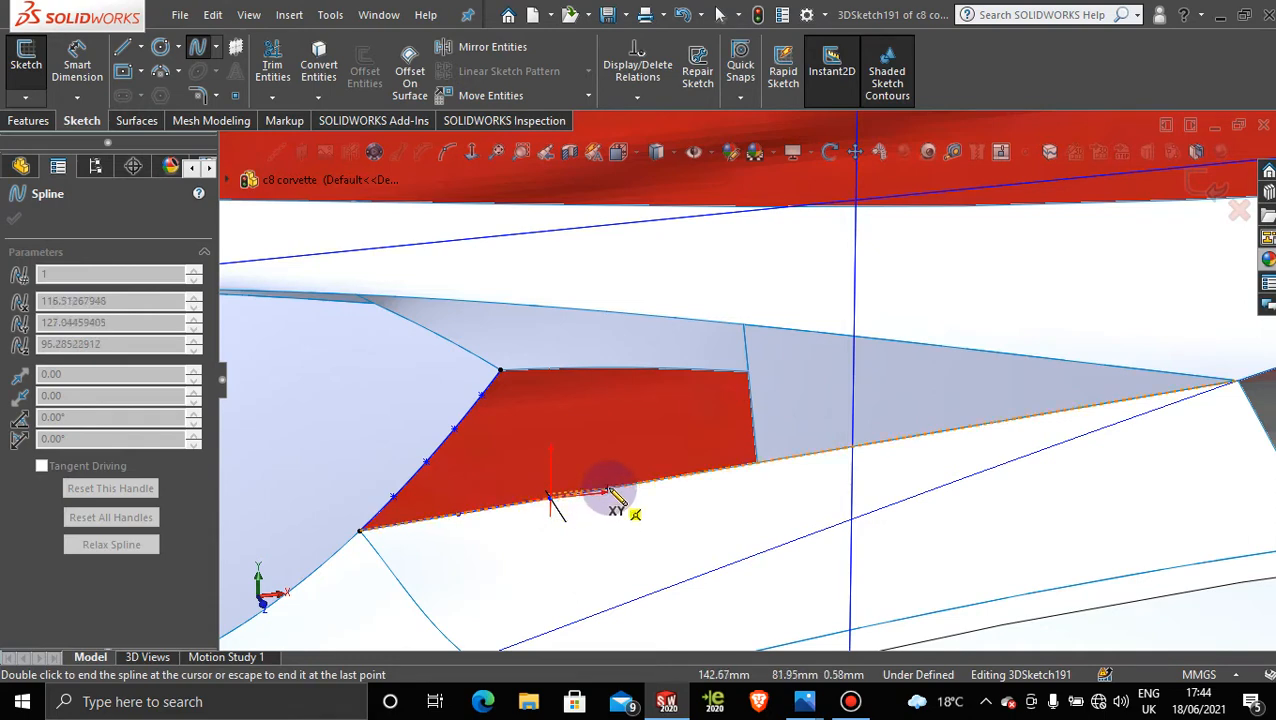
{"action": "left_click", "coordinate": [671, 481]}
{"action": "left_click", "coordinate": [715, 471]}
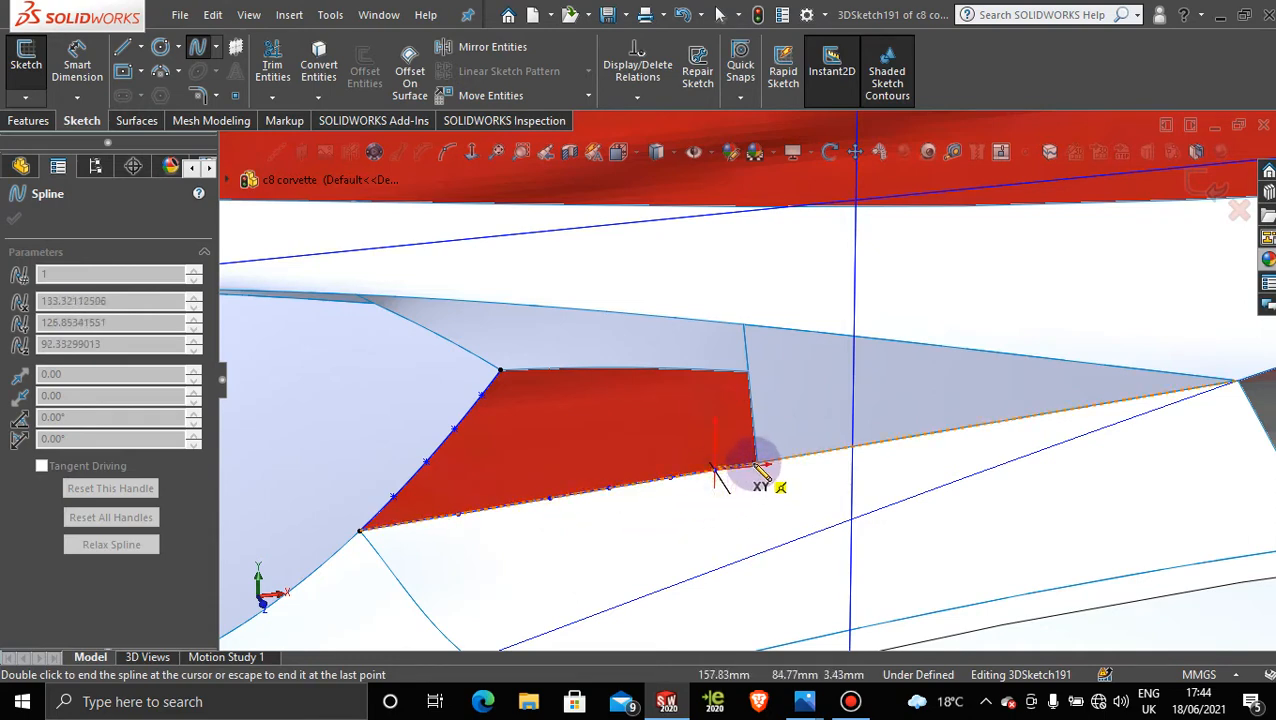
{"action": "left_click", "coordinate": [758, 463]}
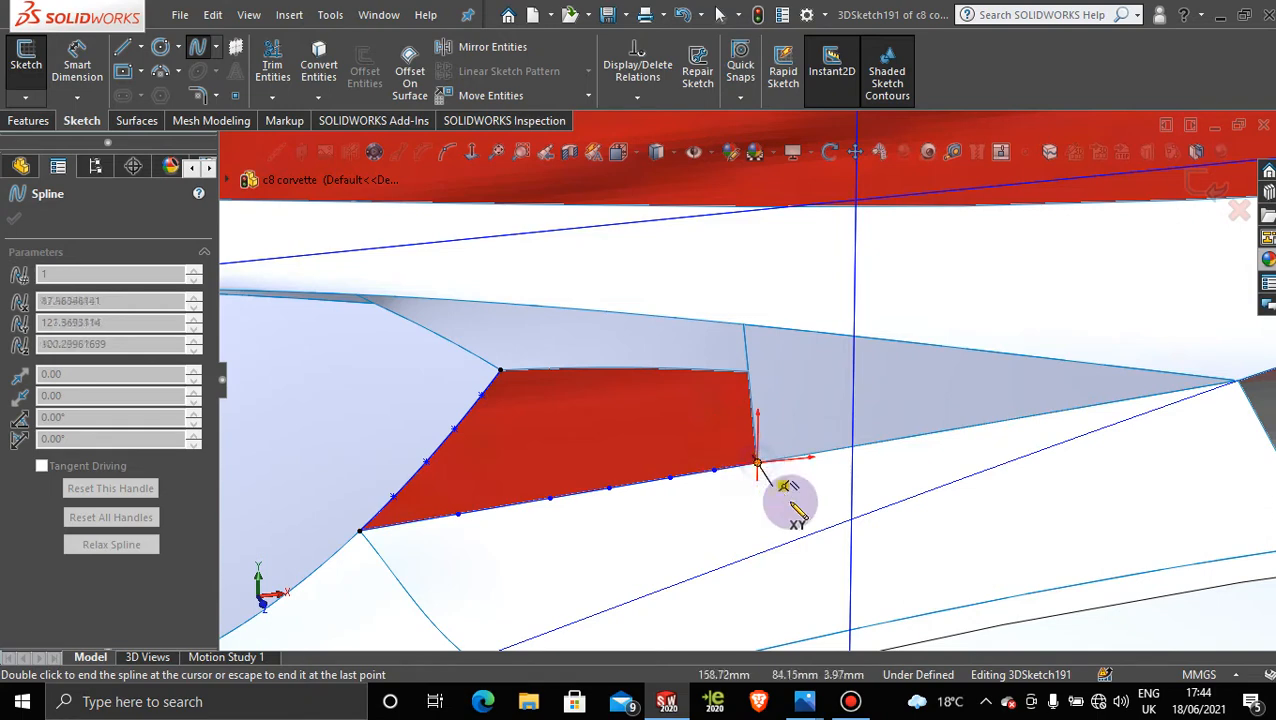
{"action": "key", "text": "Escape"}
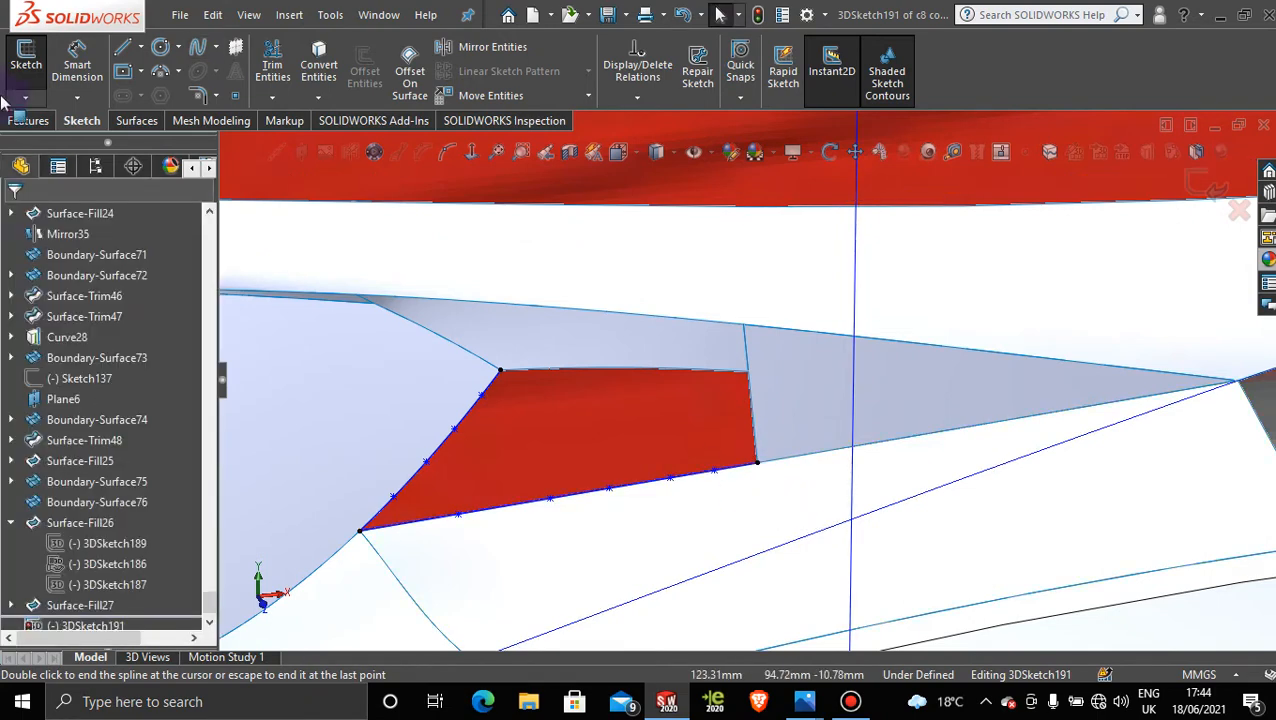
Step: Trace the opening's upper edge with a spline running from the rear corner to the front slanted edge
{"action": "left_click", "coordinate": [197, 52]}
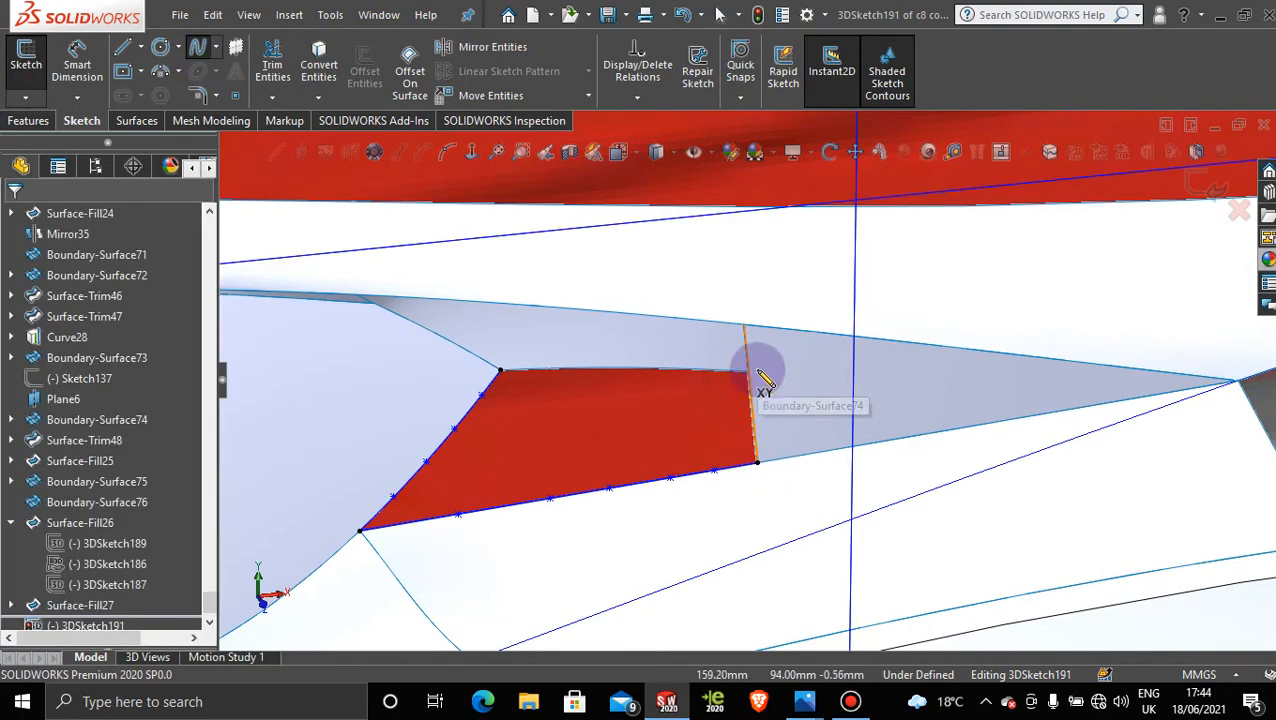
{"action": "left_click", "coordinate": [736, 388]}
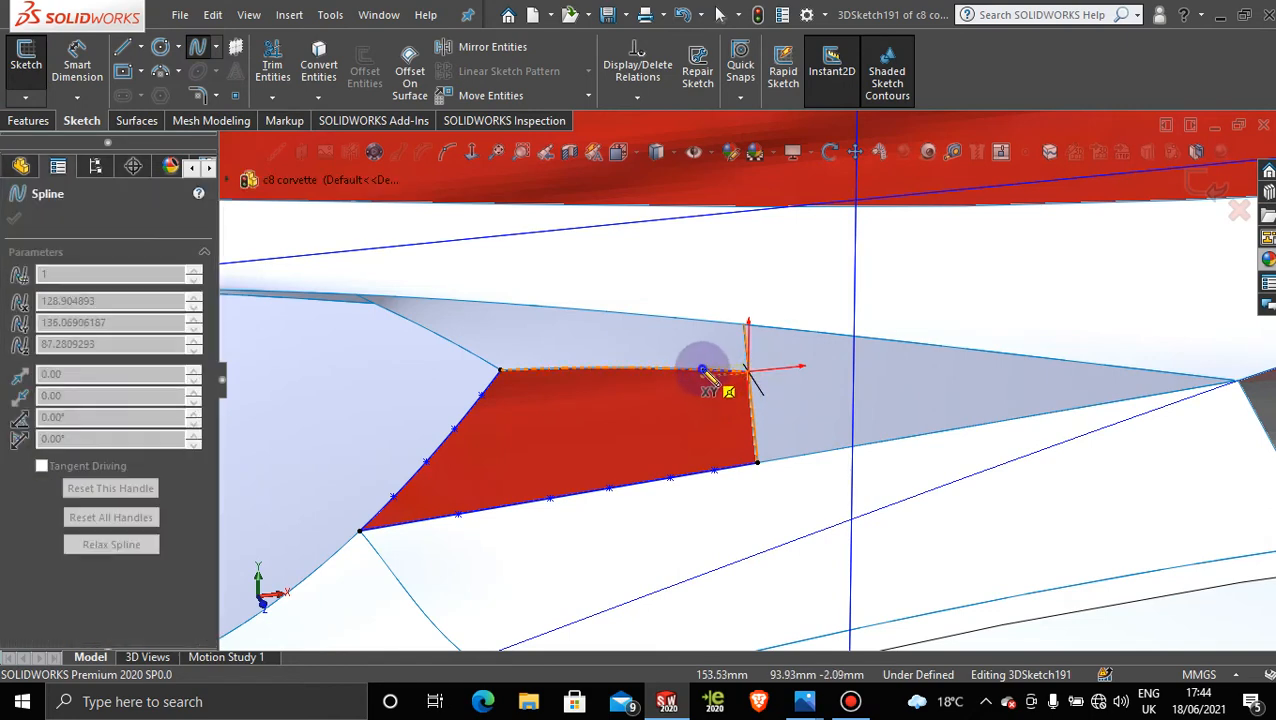
{"action": "left_click", "coordinate": [620, 369]}
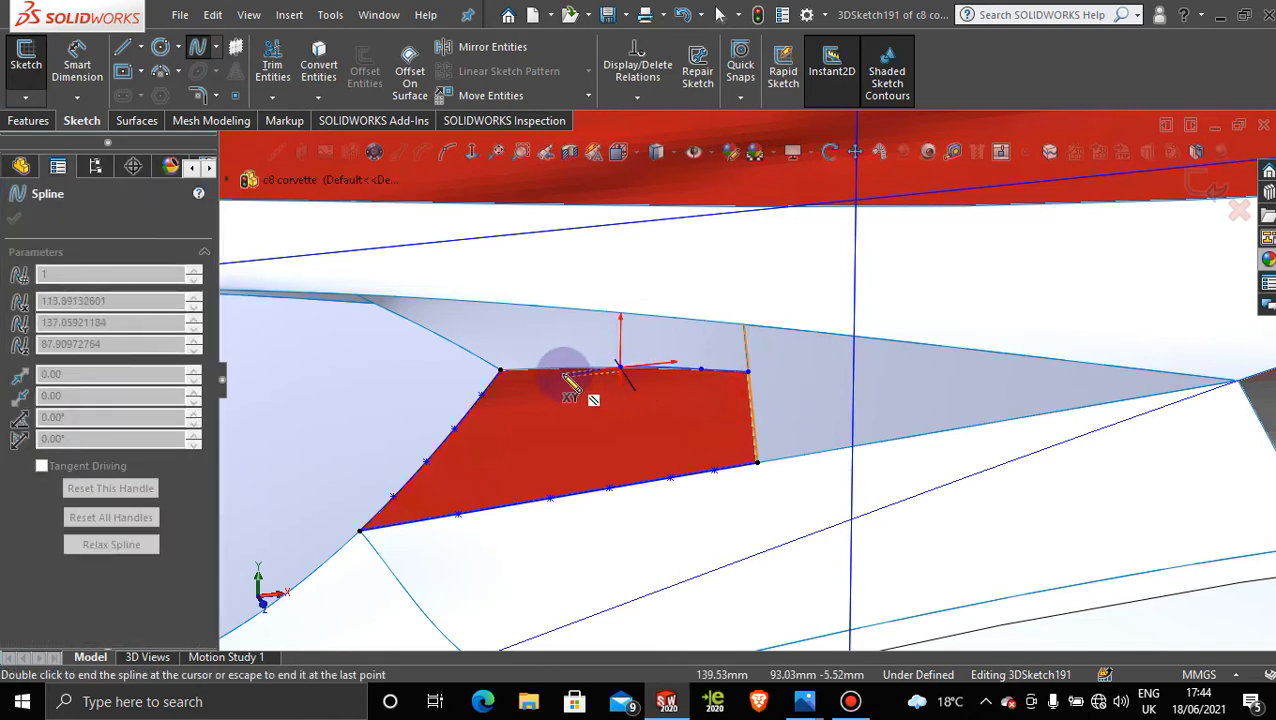
{"action": "left_click", "coordinate": [558, 371]}
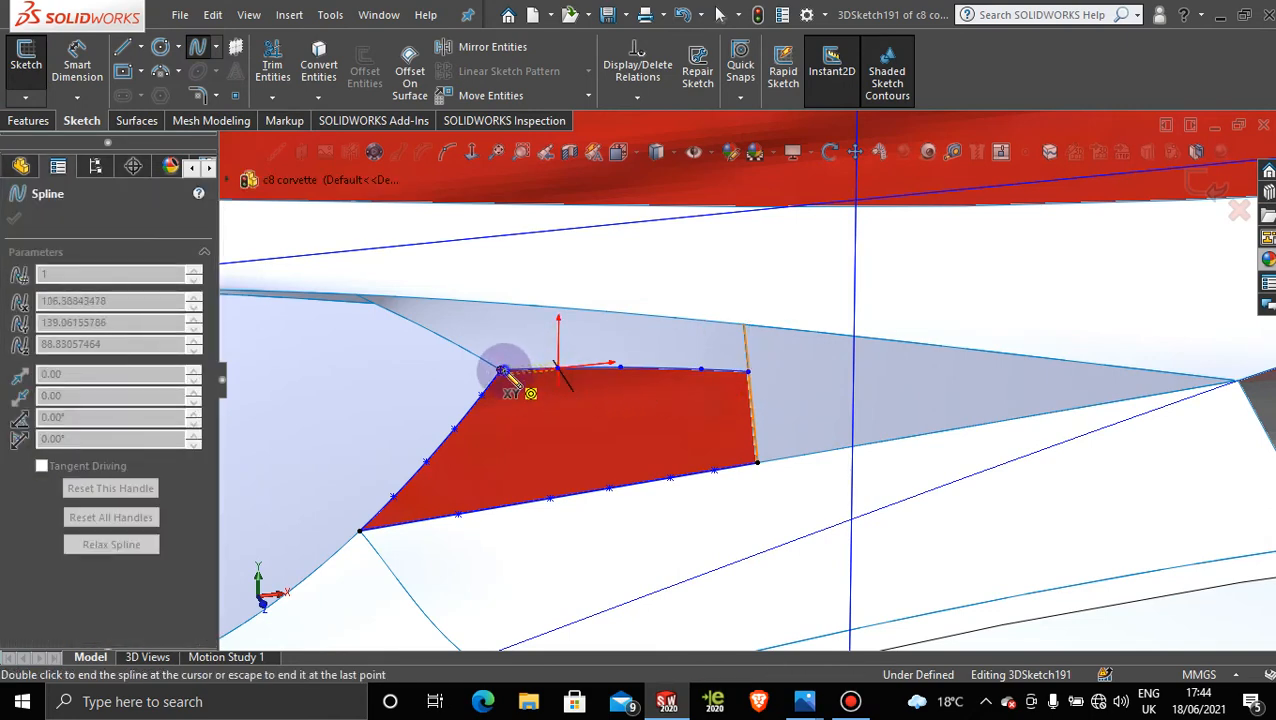
{"action": "left_click", "coordinate": [501, 370]}
{"action": "double_click", "coordinate": [505, 372]}
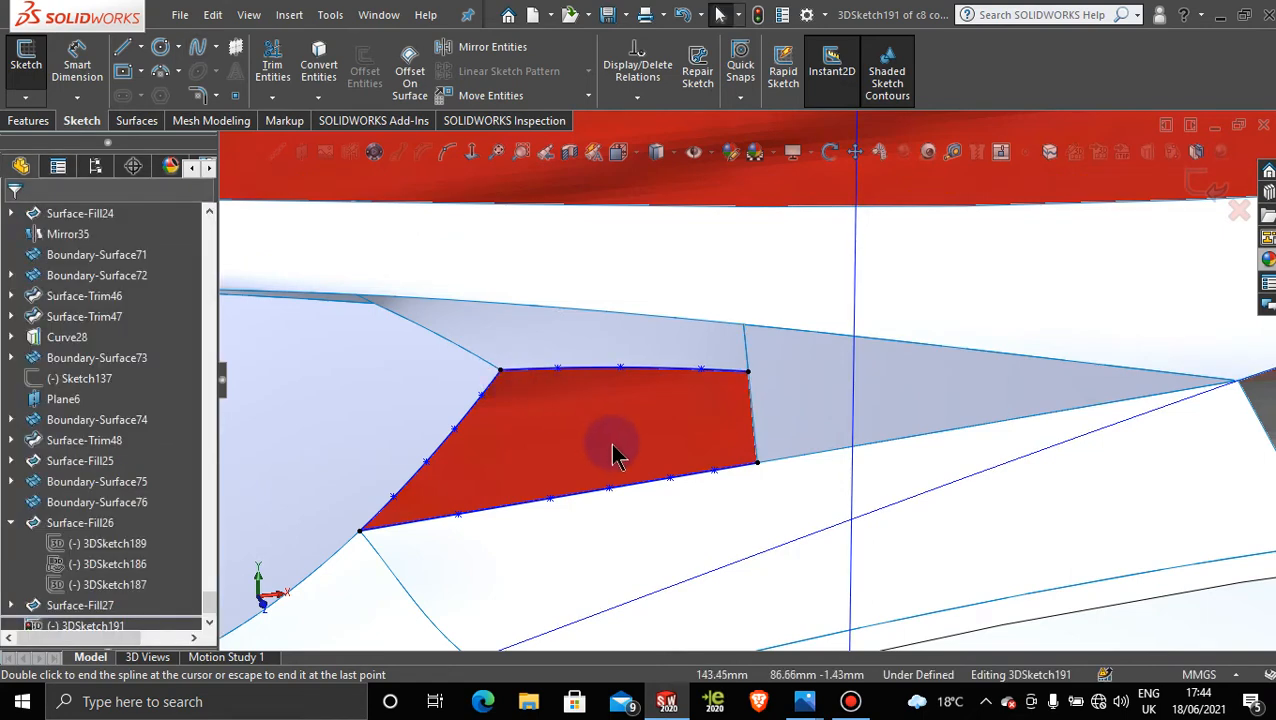
{"action": "key", "text": "Escape"}
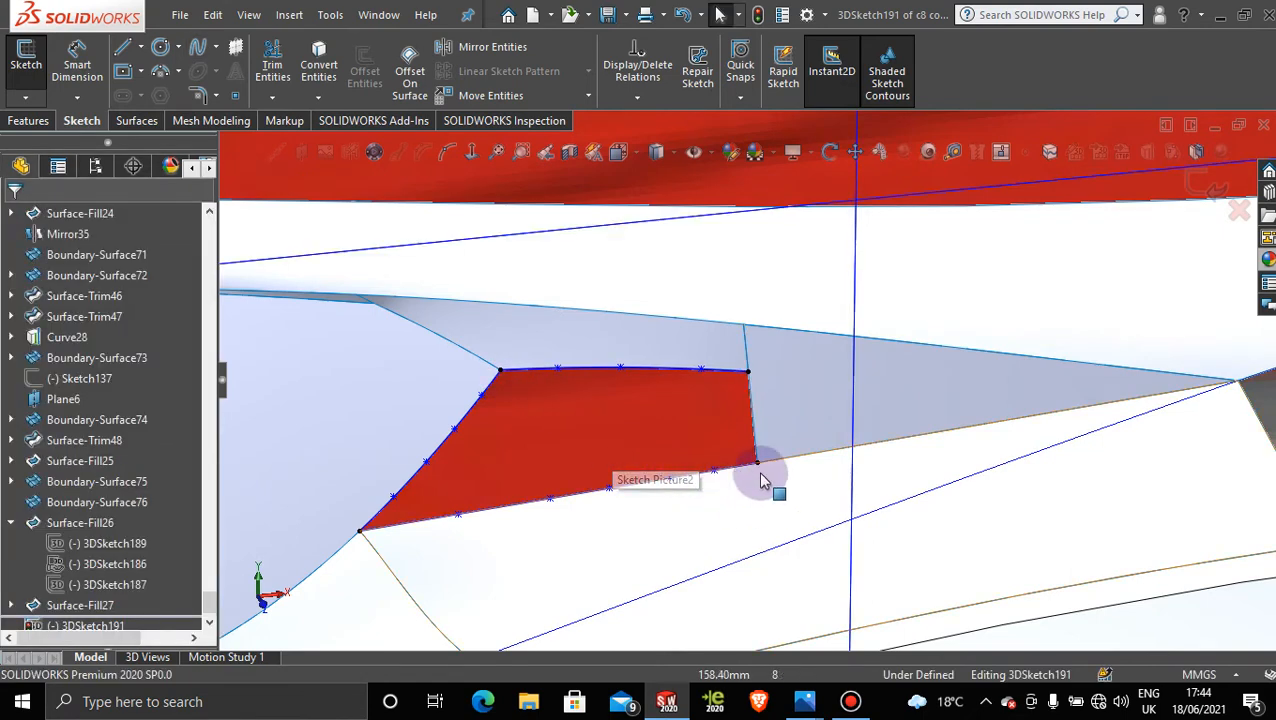
Step: Close the outline with a spline along the short rear edge from lower to upper corner, and exit the 3D sketch
{"action": "left_click", "coordinate": [199, 52]}
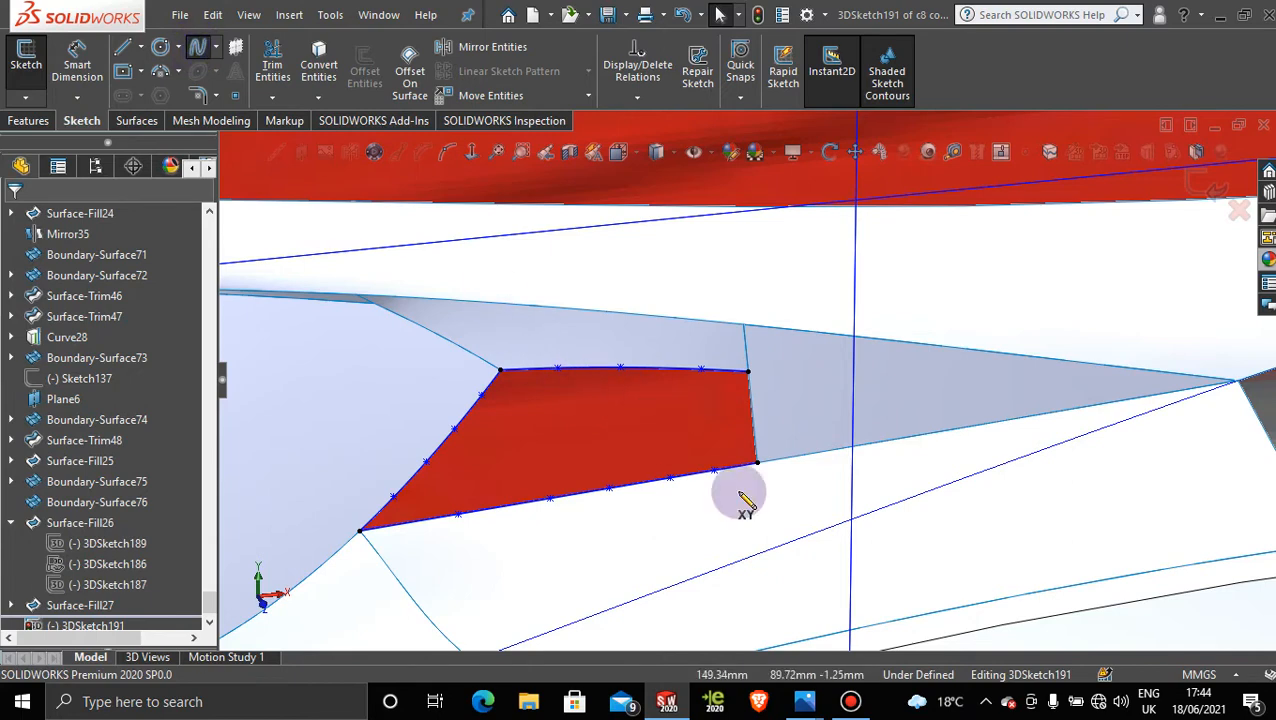
{"action": "left_click", "coordinate": [759, 461]}
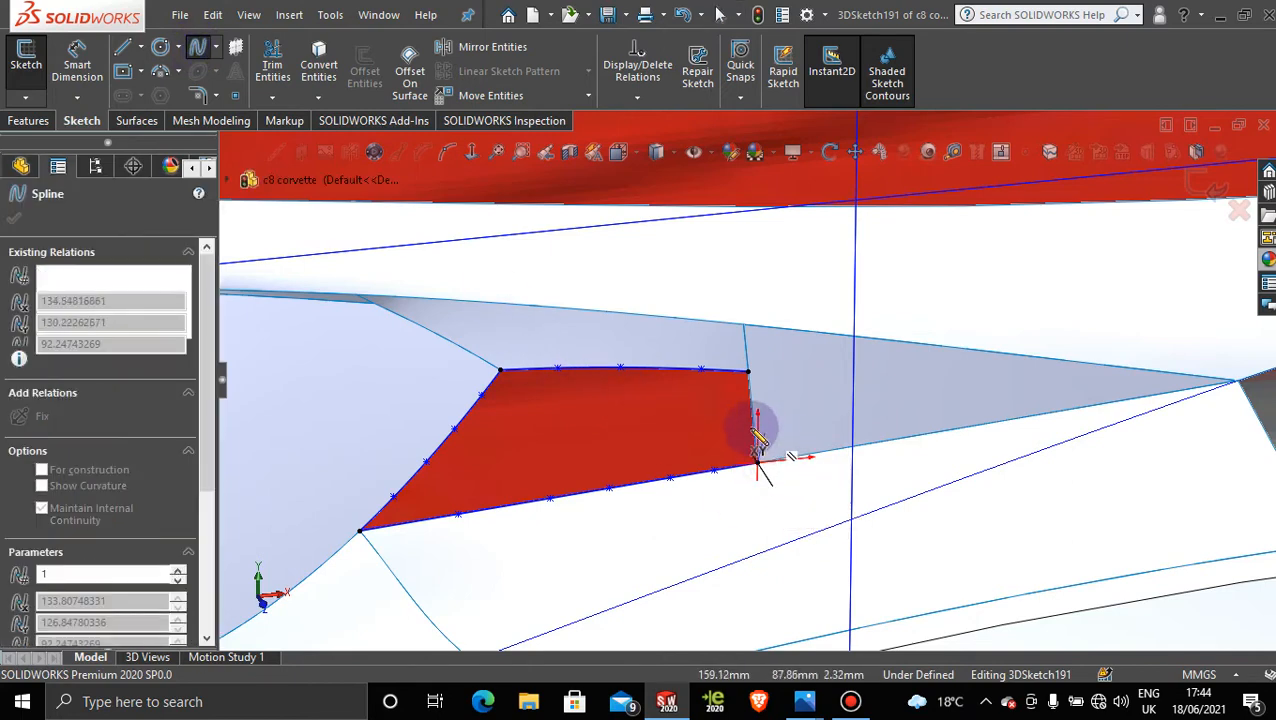
{"action": "left_click", "coordinate": [752, 401]}
{"action": "left_click", "coordinate": [750, 372]}
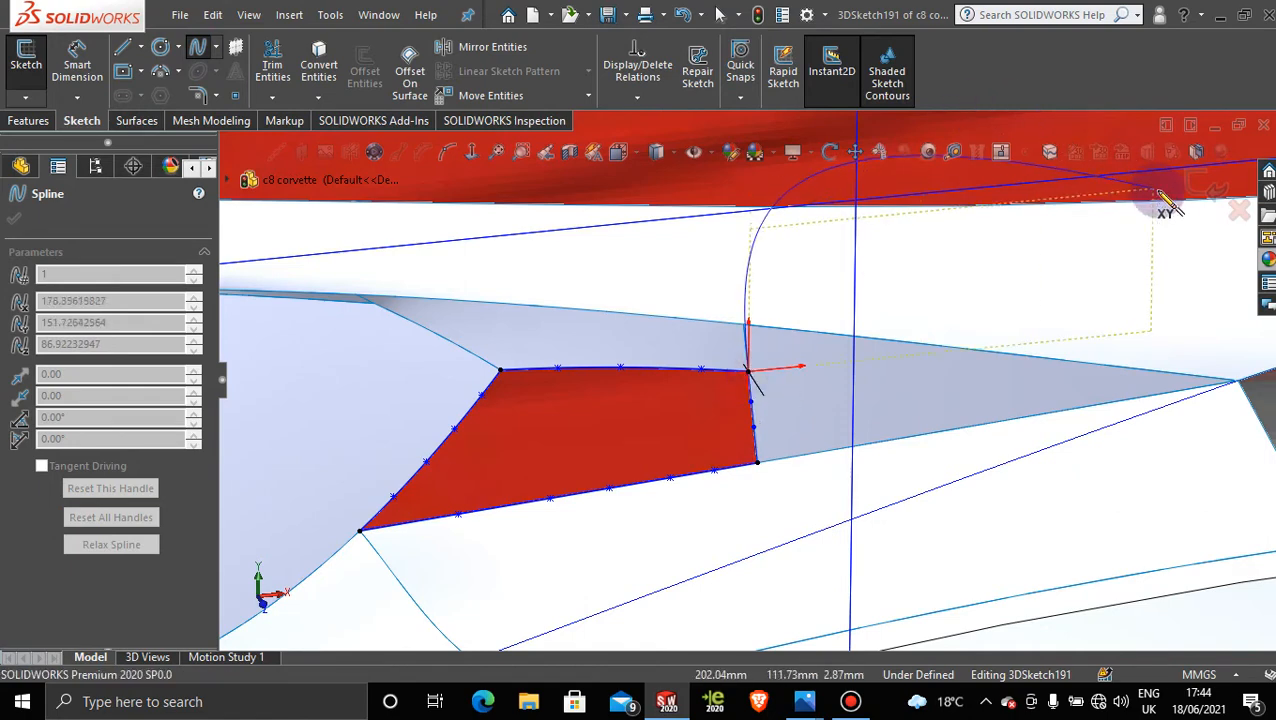
{"action": "key", "text": "Escape"}
{"action": "left_click", "coordinate": [1199, 188]}
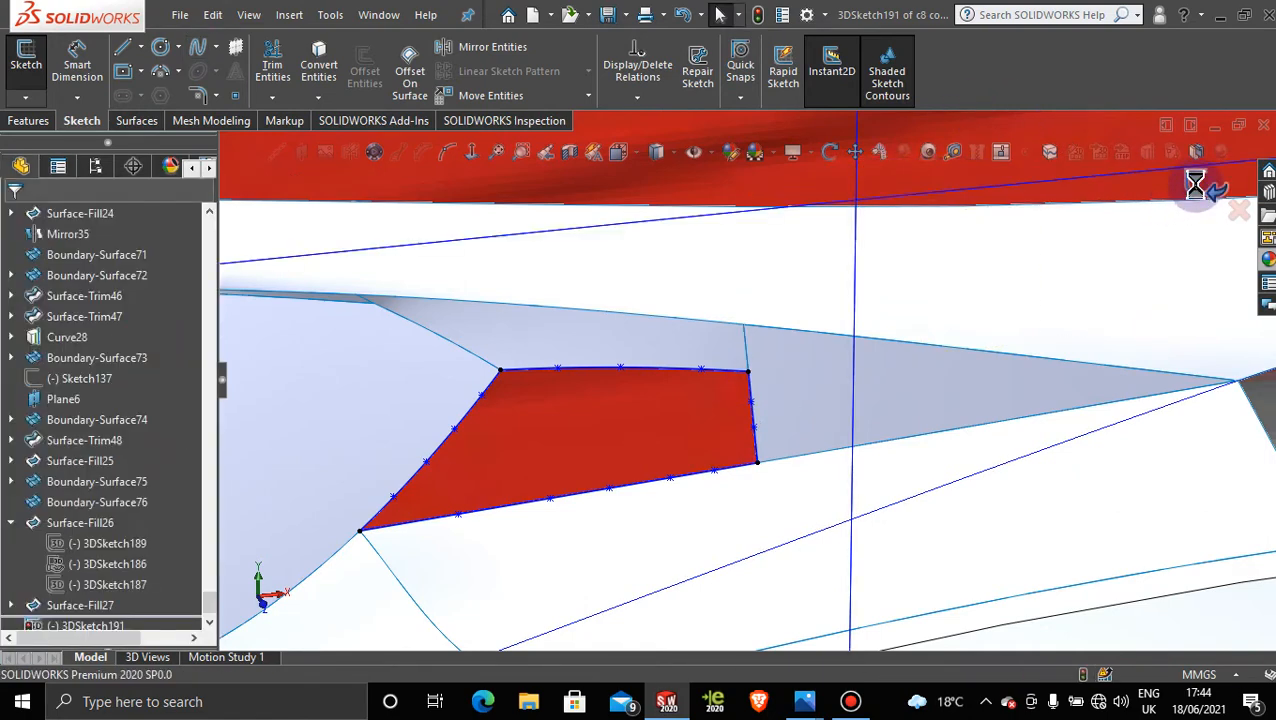
Step: Create a Filled Surface from the closed 3D sketch with Contact edge setting
{"action": "left_click", "coordinate": [140, 120]}
{"action": "left_click", "coordinate": [285, 75]}
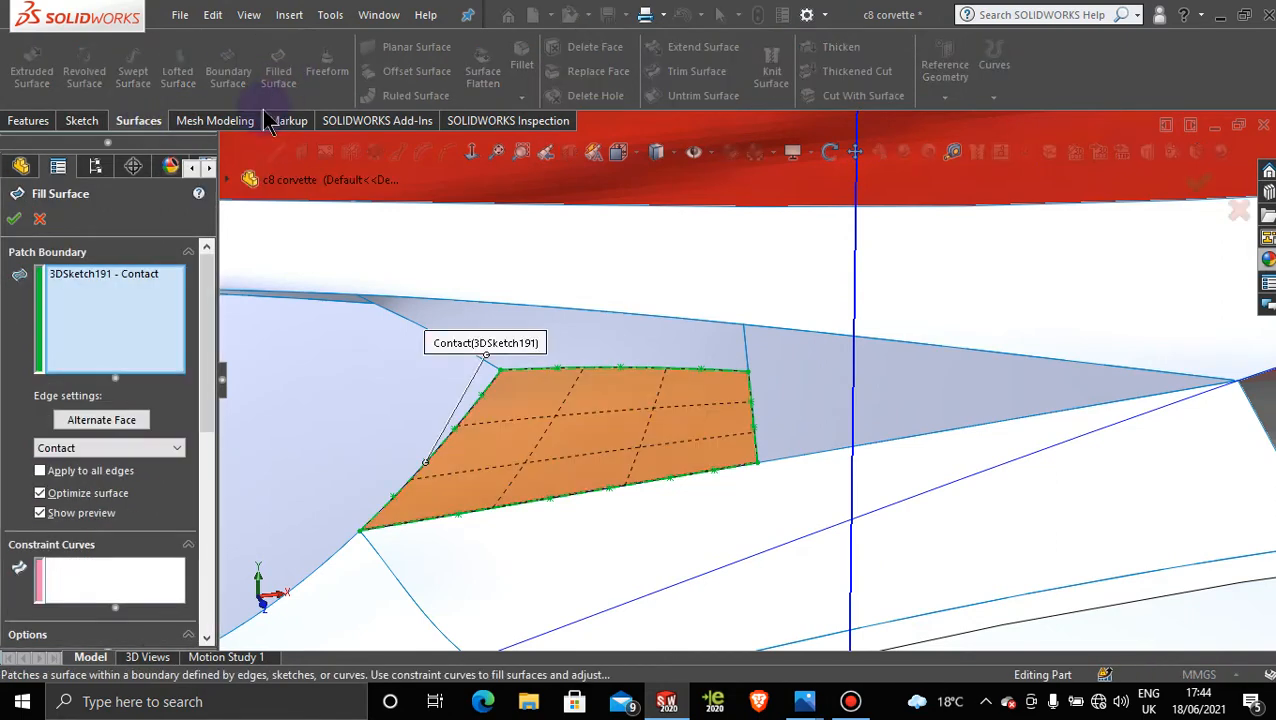
{"action": "left_click", "coordinate": [17, 219]}
Step: Switch the model's display style to shaded without edges
{"action": "middle_click_drag", "start_coordinate": [652, 343], "coordinate": [769, 438]}
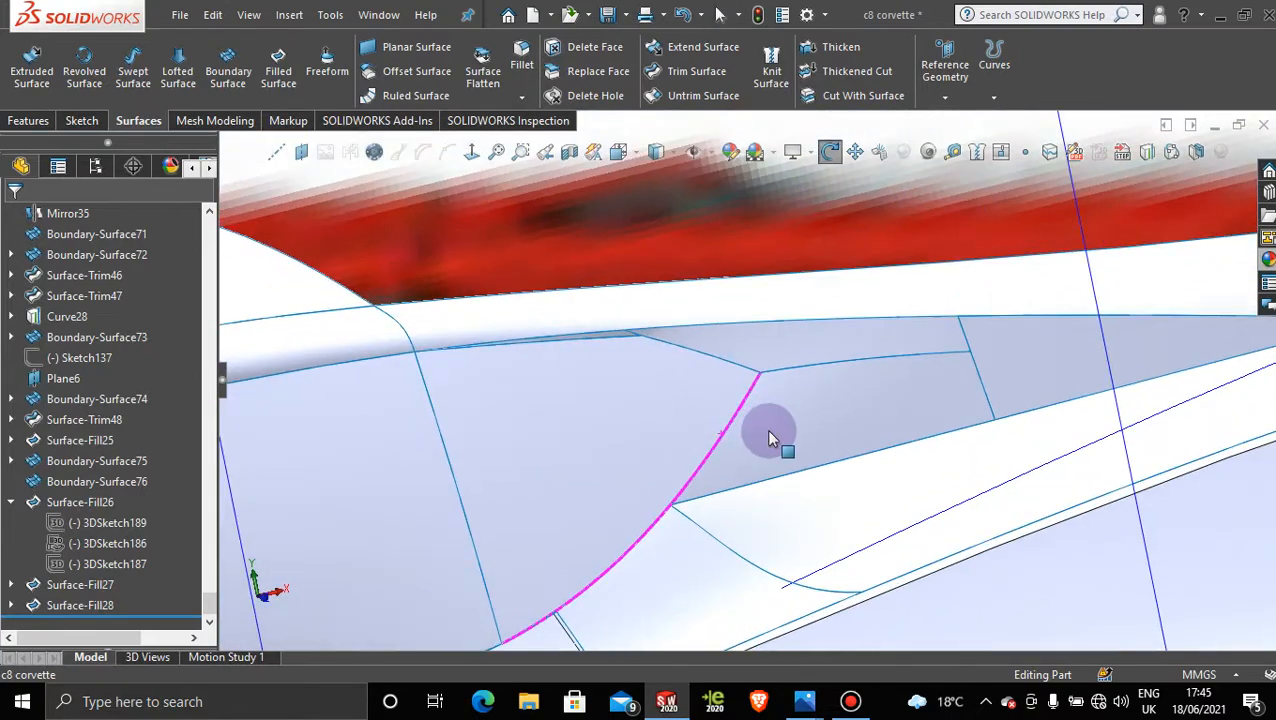
{"action": "left_click", "coordinate": [676, 154]}
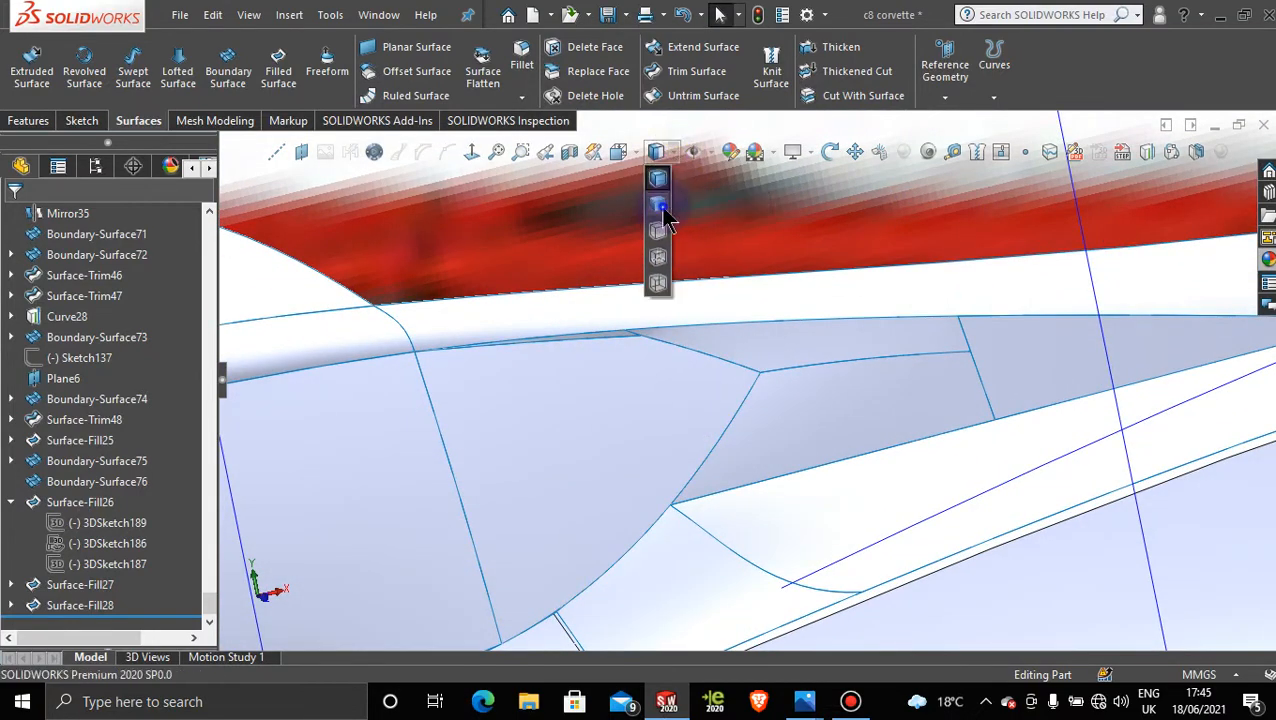
{"action": "left_click", "coordinate": [662, 208]}
Step: Examine how the new filled patch blends with the side window and rear quarter surfaces from several angles
{"action": "mouse_move", "coordinate": [735, 393]}
{"action": "middle_mouse_down"}
{"action": "mouse_move", "coordinate": [812, 450]}
{"action": "mouse_move", "coordinate": [758, 444]}
{"action": "mouse_move", "coordinate": [744, 492]}
{"action": "mouse_move", "coordinate": [789, 575]}
{"action": "mouse_move", "coordinate": [763, 530]}
{"action": "mouse_move", "coordinate": [803, 421]}
{"action": "middle_mouse_up"}
{"action": "scroll", "coordinate": [822, 423], "scroll_direction": "down", "scroll_amount": 3}
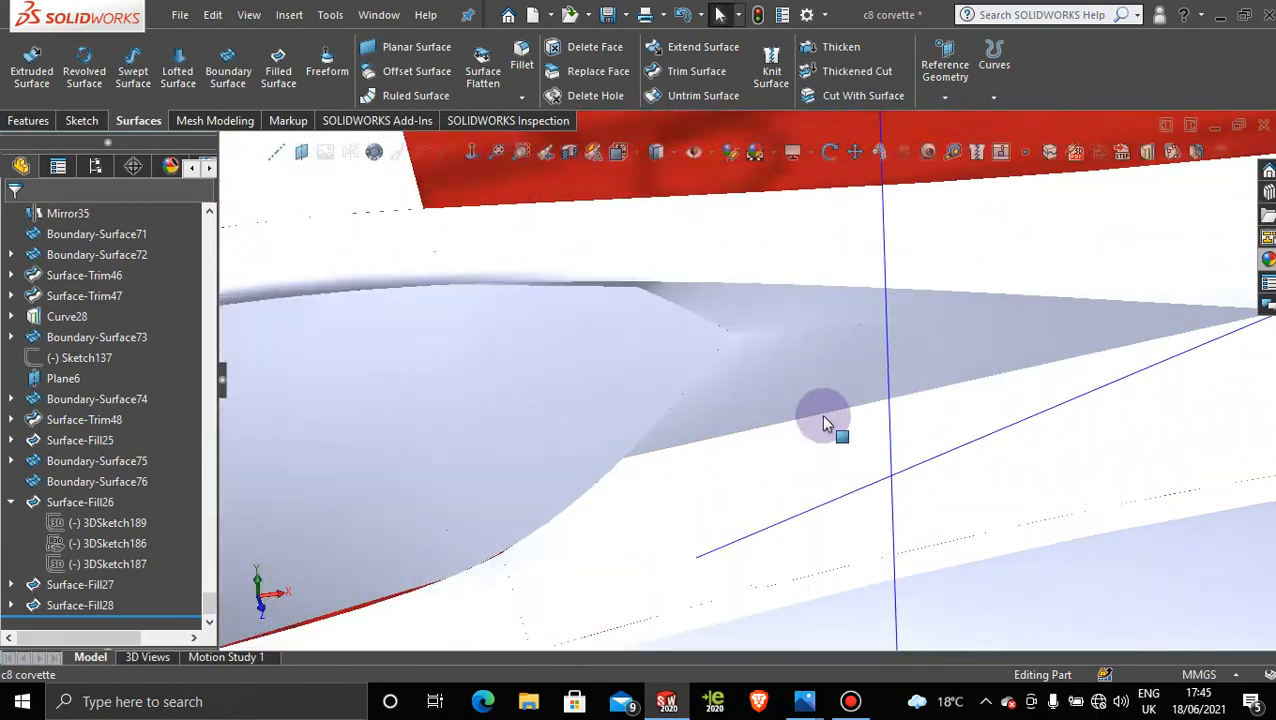
{"action": "middle_click_drag", "start_coordinate": [870, 482], "coordinate": [812, 336]}
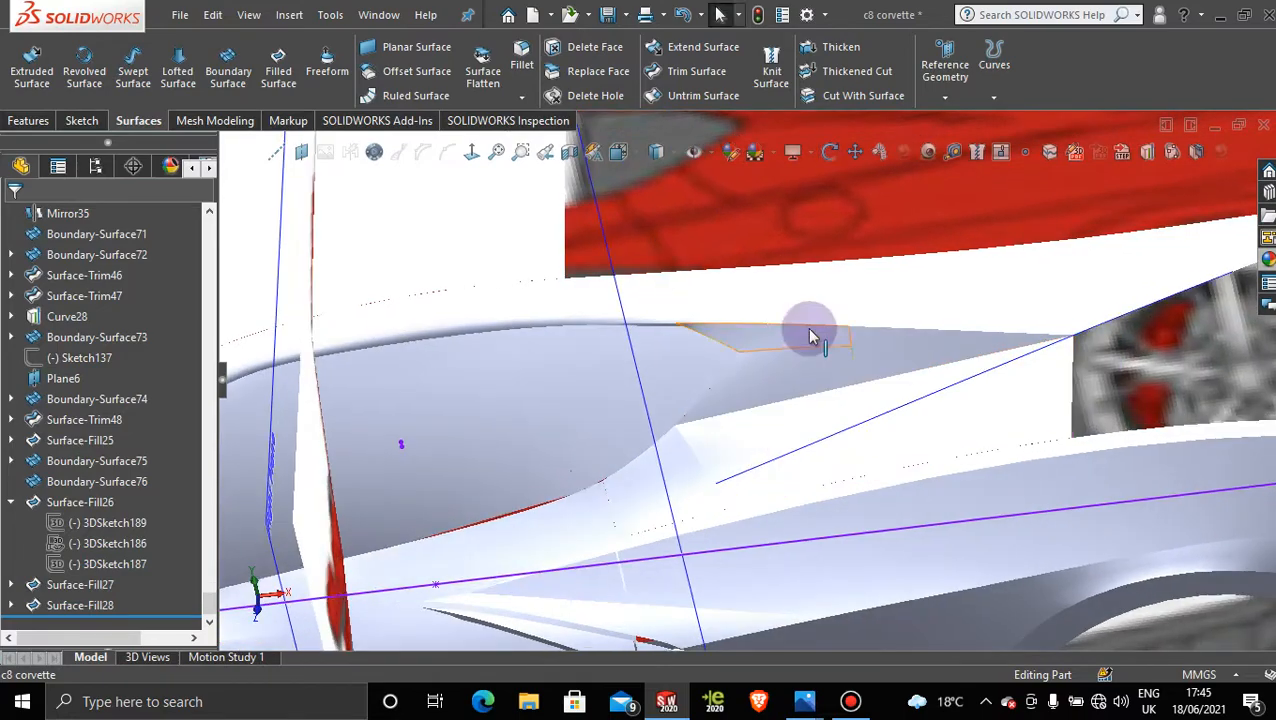
{"action": "middle_click_drag", "start_coordinate": [757, 421], "coordinate": [718, 384]}
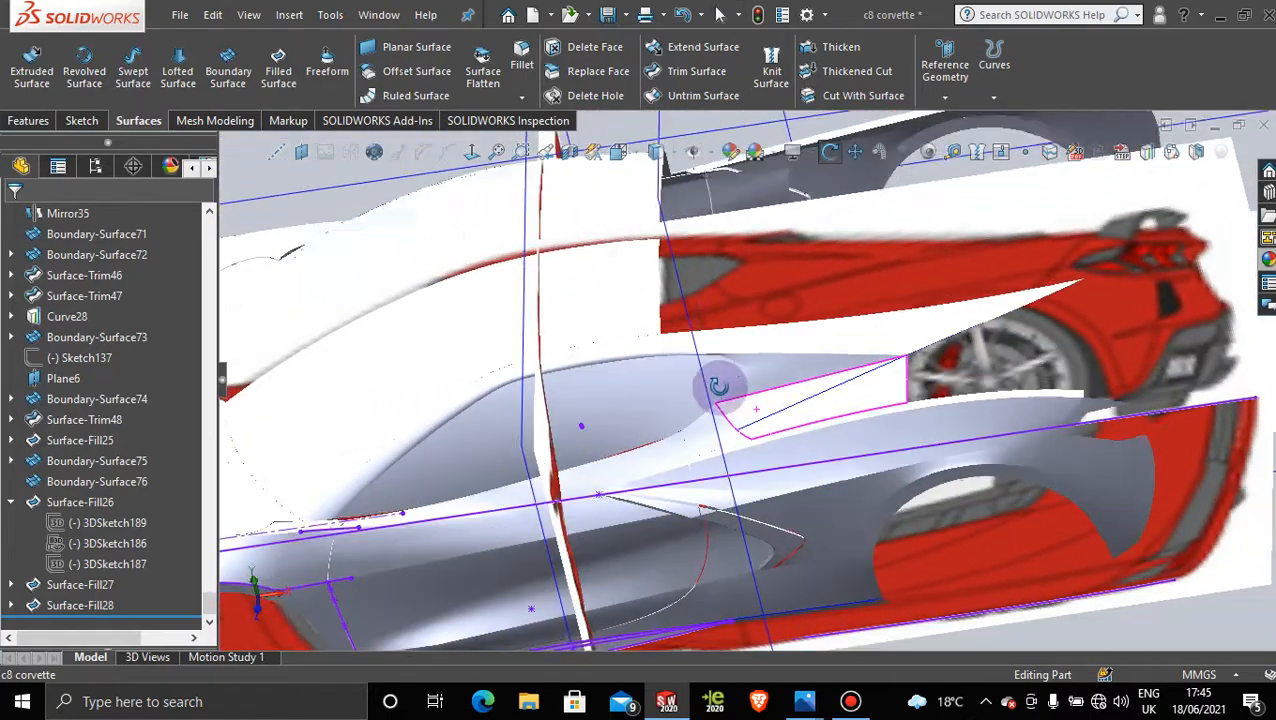
{"action": "scroll", "coordinate": [770, 388], "scroll_direction": "up", "scroll_amount": 4}
{"action": "mouse_move", "coordinate": [848, 575]}
{"action": "middle_mouse_down"}
{"action": "mouse_move", "coordinate": [889, 517]}
{"action": "mouse_move", "coordinate": [863, 592]}
{"action": "middle_mouse_up"}
{"action": "scroll", "coordinate": [763, 404], "scroll_direction": "down", "scroll_amount": 5}
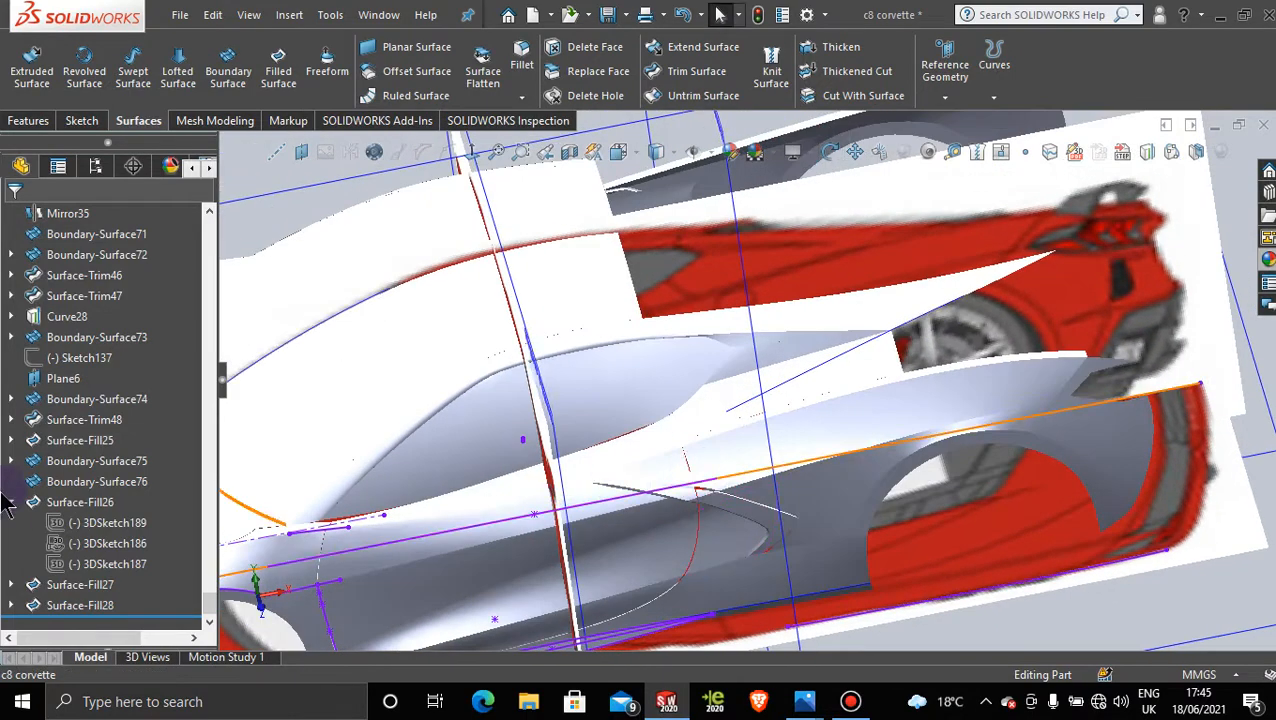
Step: Activate Display State-2 for the car model
{"action": "left_click", "coordinate": [95, 166]}
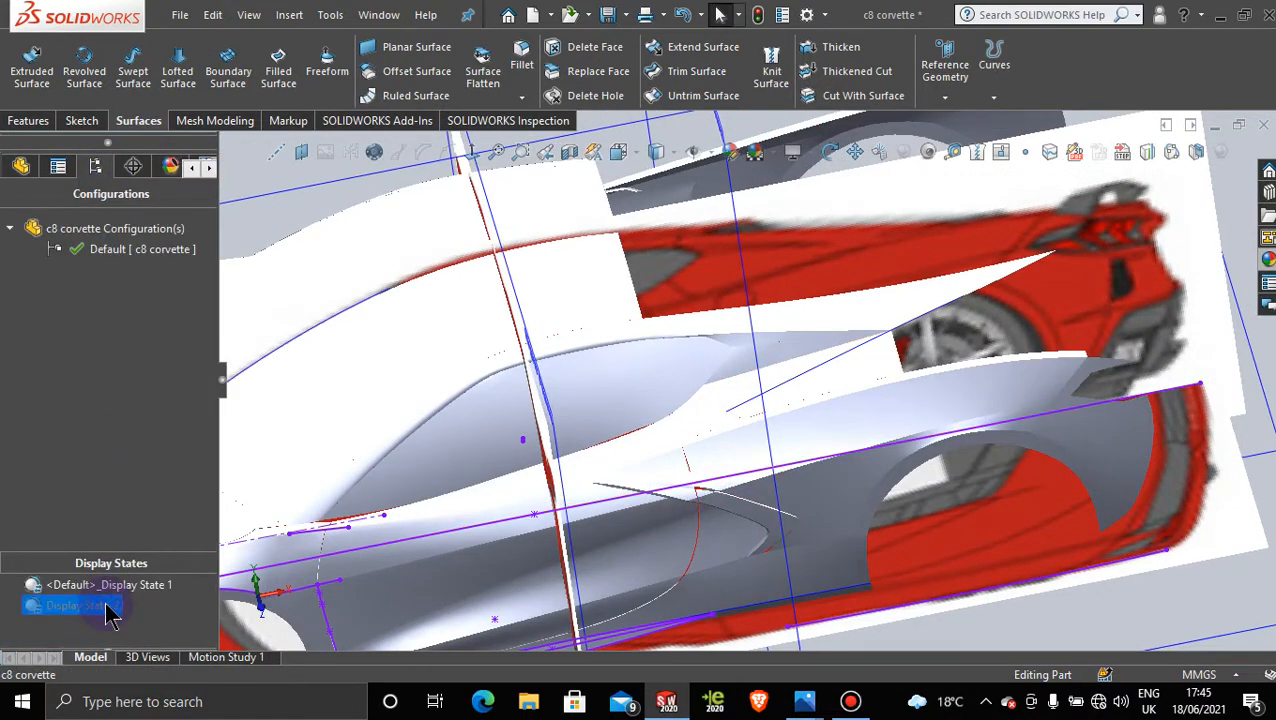
{"action": "double_click", "coordinate": [106, 605]}
{"action": "scroll", "coordinate": [610, 396], "scroll_direction": "up", "scroll_amount": 4}
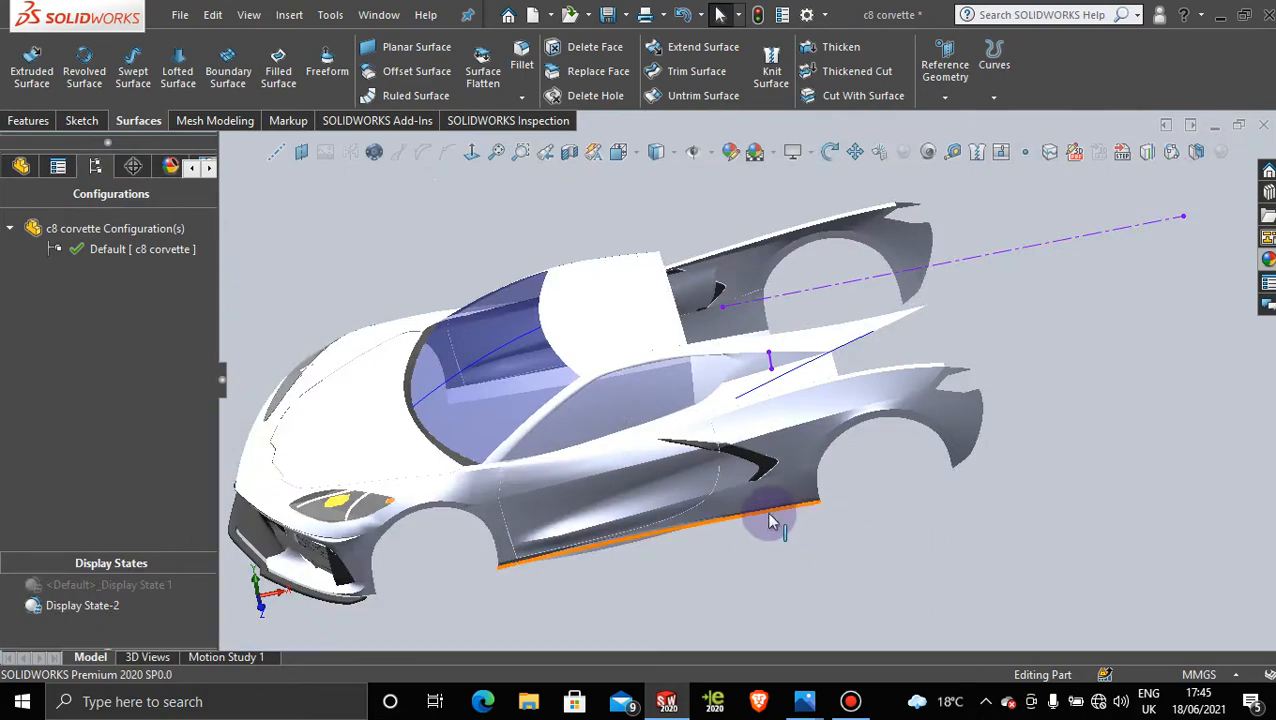
Step: Copy the appearance of the side window glass and paste it onto the small surface directly behind it
{"action": "middle_click_drag", "start_coordinate": [770, 519], "coordinate": [796, 382]}
{"action": "scroll", "coordinate": [578, 390], "scroll_direction": "down", "scroll_amount": 5}
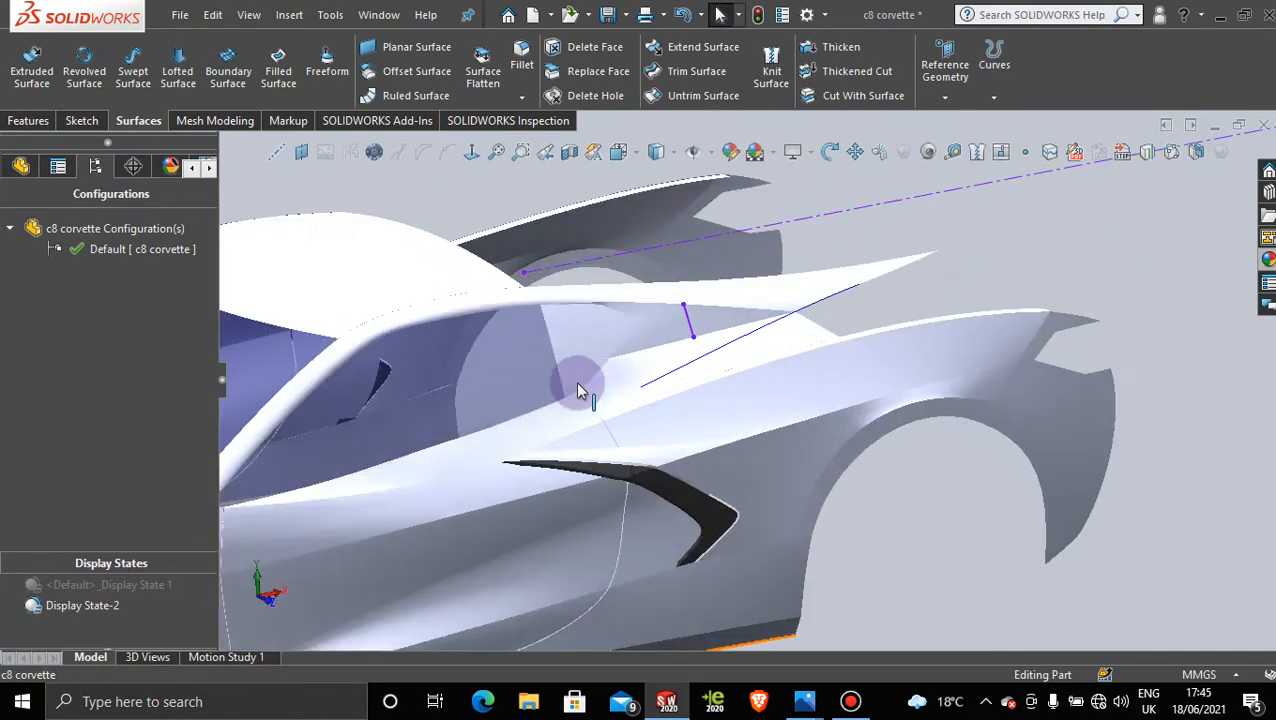
{"action": "right_click", "coordinate": [513, 366]}
{"action": "left_click", "coordinate": [689, 251]}
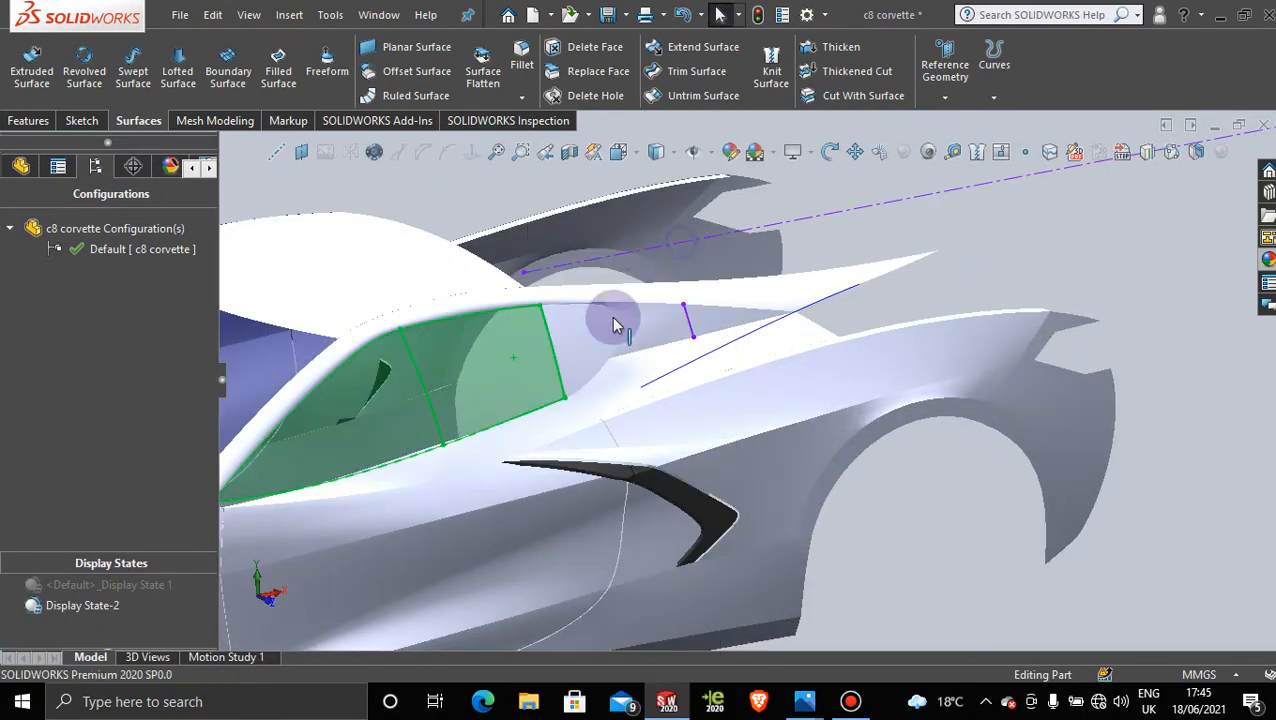
{"action": "right_click", "coordinate": [586, 346]}
{"action": "left_click", "coordinate": [786, 248]}
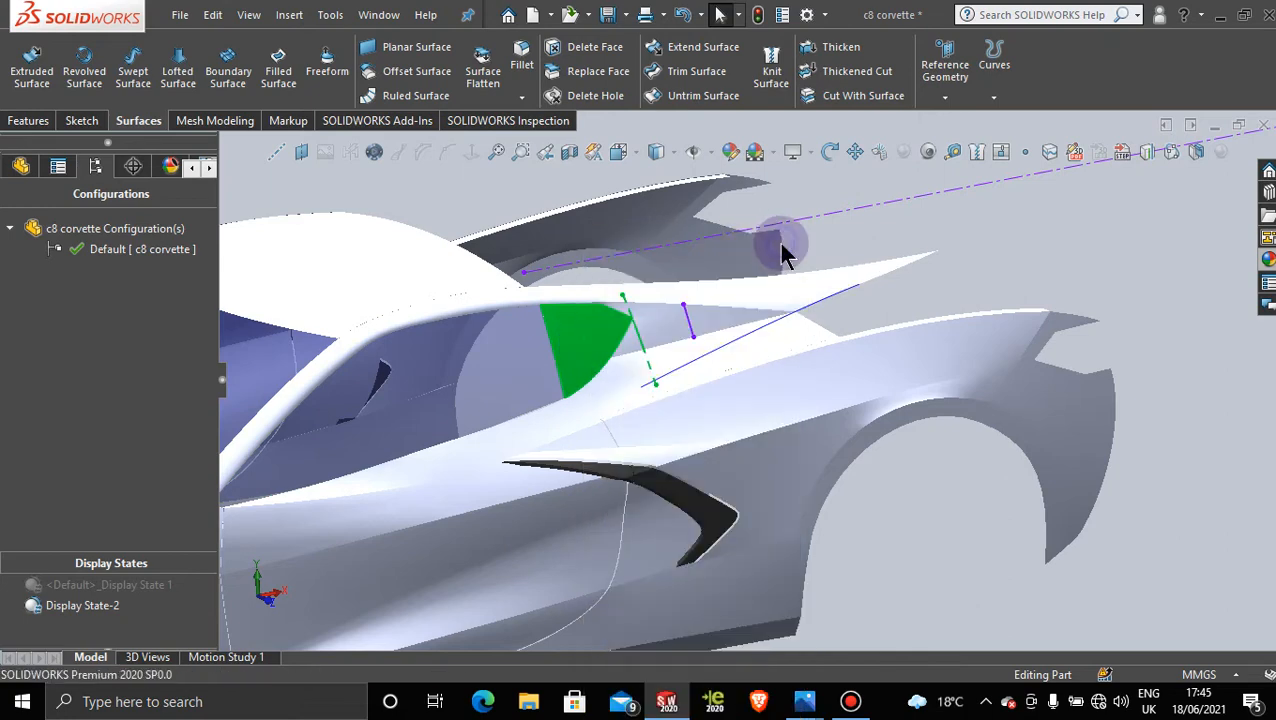
{"action": "left_click", "coordinate": [784, 247]}
Step: Hide the short purple line on the surfaces behind the side window
{"action": "scroll", "coordinate": [738, 370], "scroll_direction": "up", "scroll_amount": 3}
{"action": "middle_click_drag", "start_coordinate": [638, 365], "coordinate": [667, 396]}
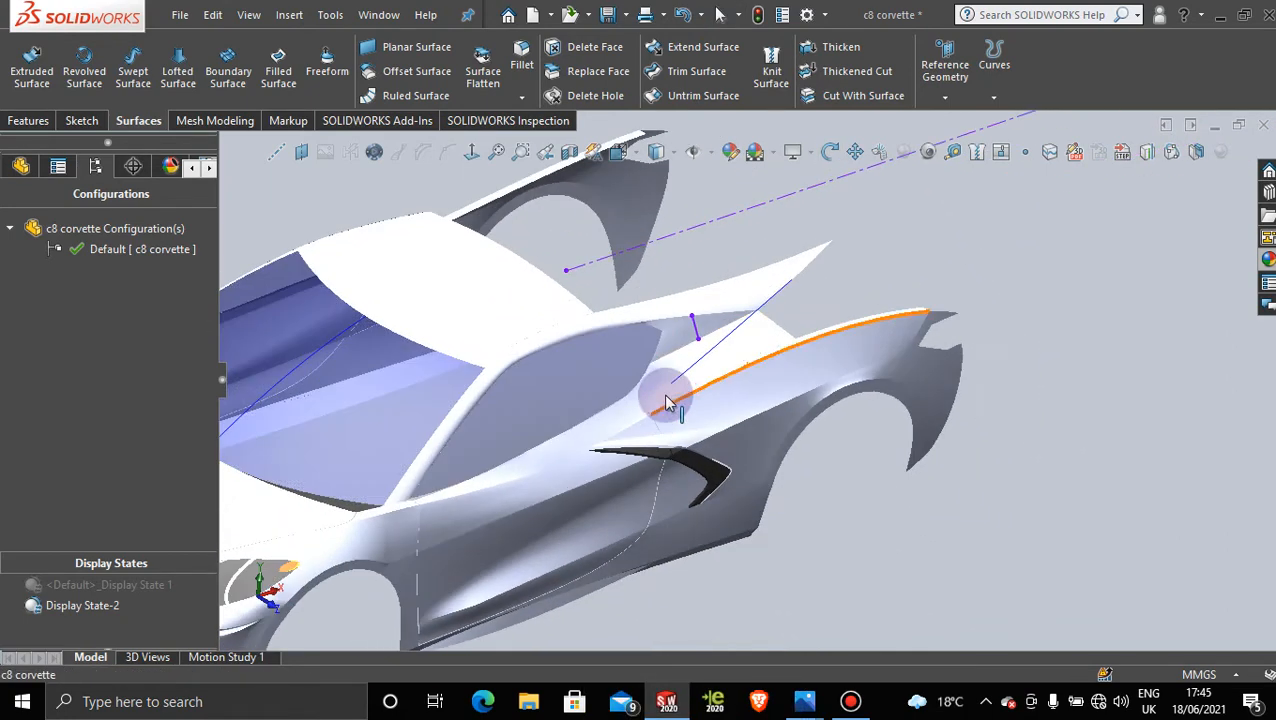
{"action": "right_click", "coordinate": [697, 332]}
{"action": "left_click", "coordinate": [739, 303]}
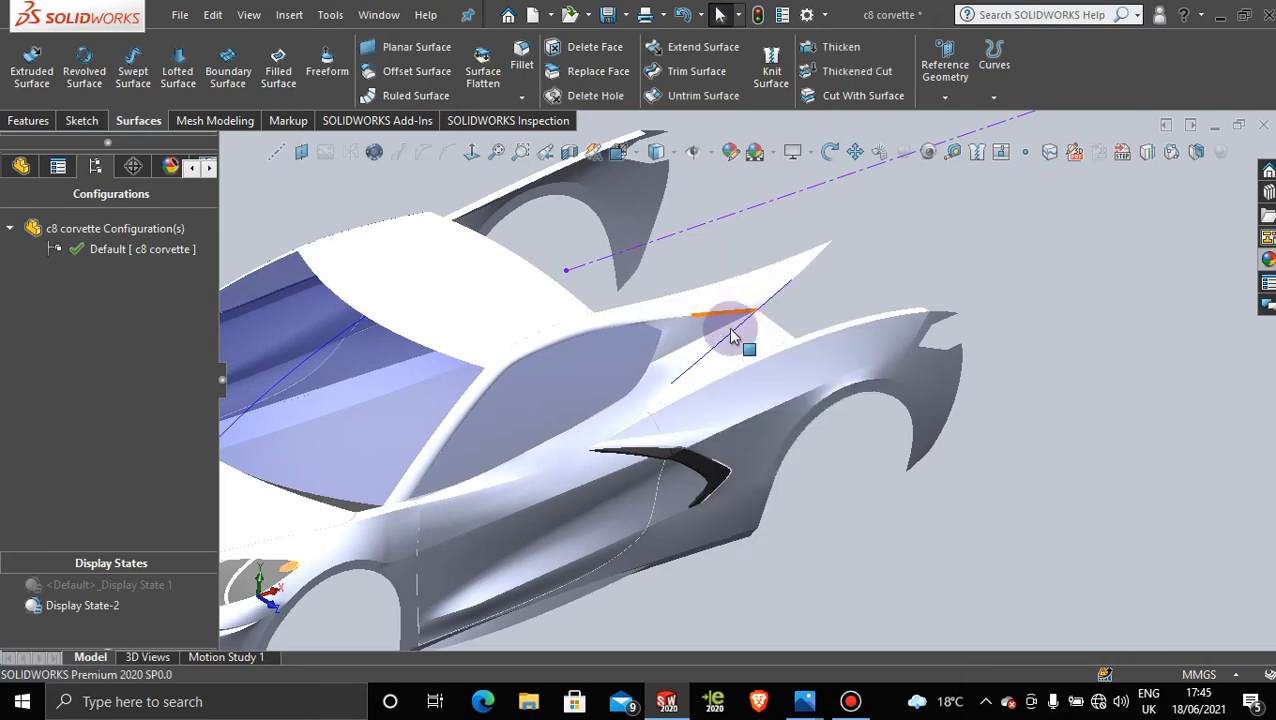
Step: Examine the side window and the rear quarter surfaces behind it from several angles
{"action": "scroll", "coordinate": [737, 327], "scroll_direction": "up", "scroll_amount": 3}
{"action": "middle_click_drag", "start_coordinate": [729, 394], "coordinate": [658, 383]}
{"action": "scroll", "coordinate": [669, 408], "scroll_direction": "down", "scroll_amount": 4}
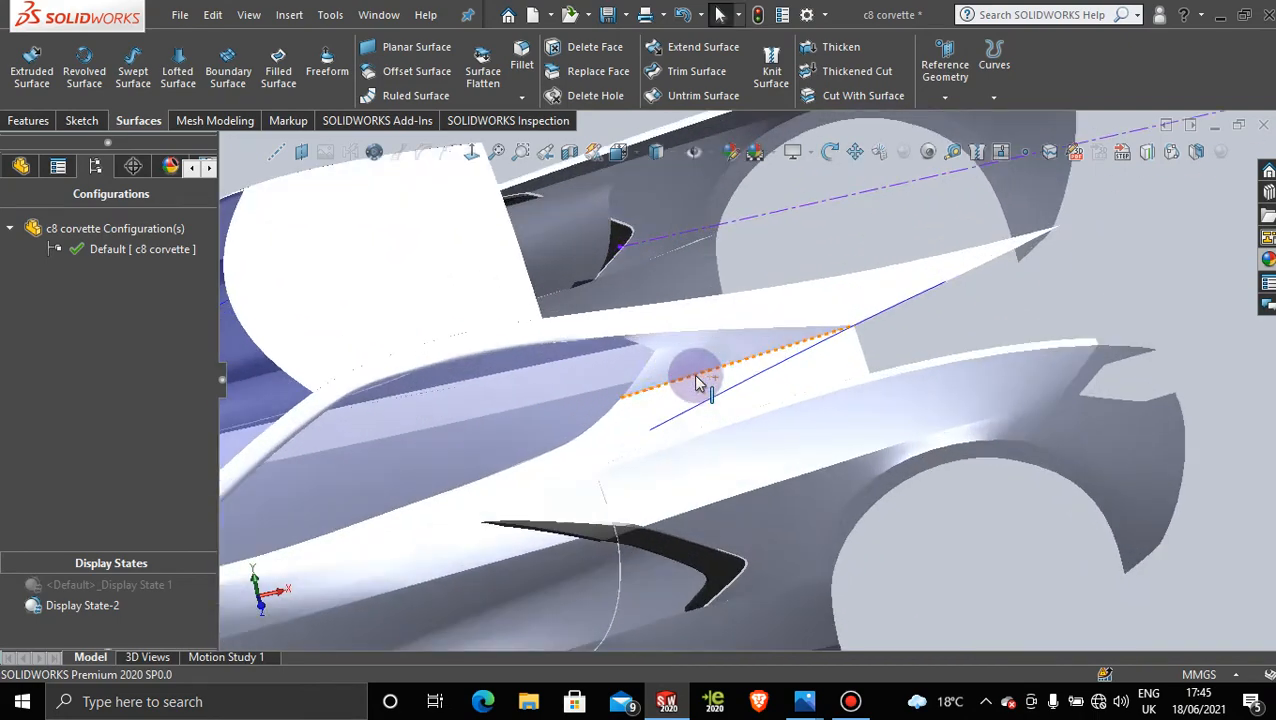
{"action": "middle_click_drag", "start_coordinate": [607, 421], "coordinate": [573, 362]}
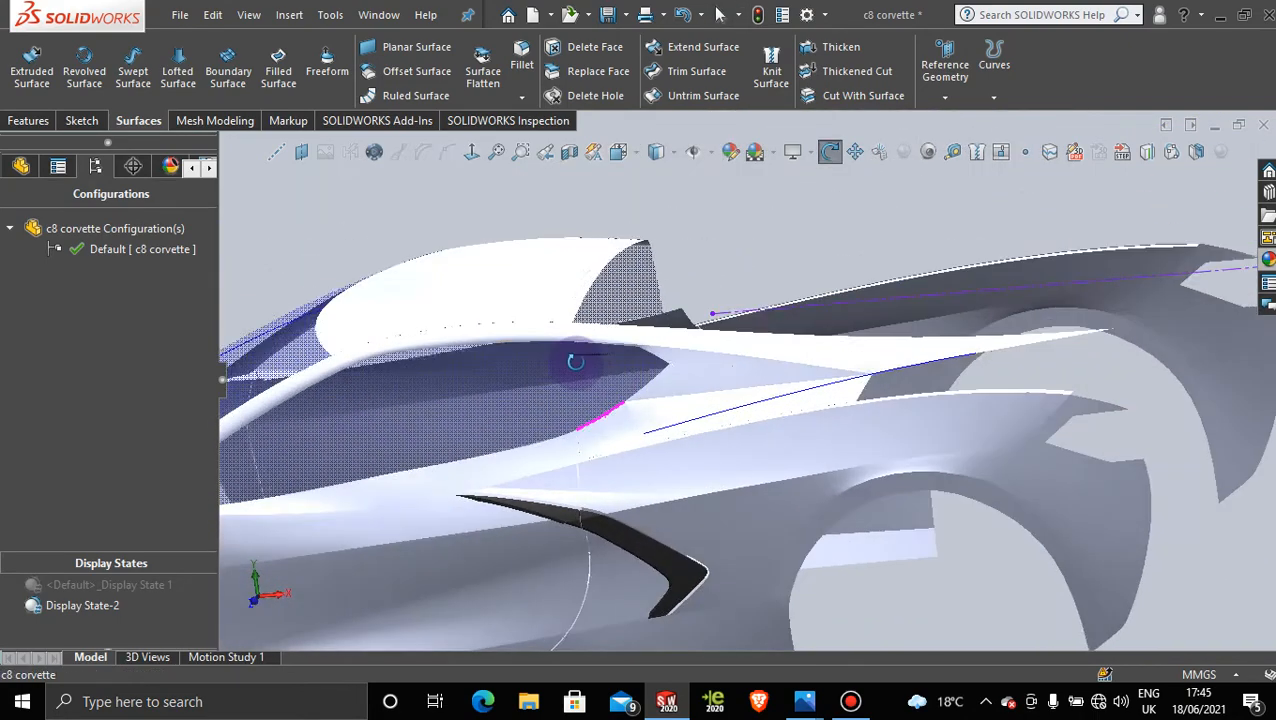
{"action": "scroll", "coordinate": [657, 367], "scroll_direction": "down", "scroll_amount": 4}
{"action": "middle_click_drag", "start_coordinate": [656, 396], "coordinate": [883, 592]}
{"action": "scroll", "coordinate": [658, 386], "scroll_direction": "up", "scroll_amount": 4}
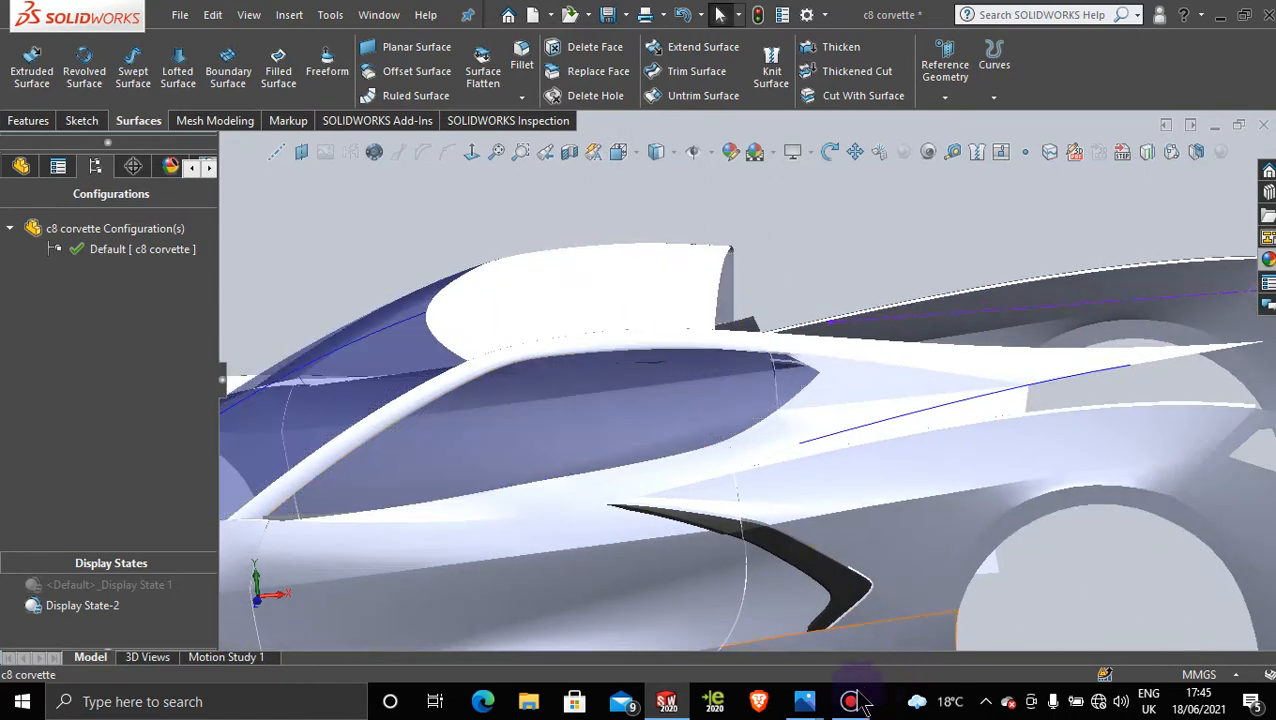
Step: Delete the small four-sided filled surface directly behind the side window
{"action": "mouse_move", "coordinate": [808, 705]}
{"action": "mouse_move", "coordinate": [868, 632]}
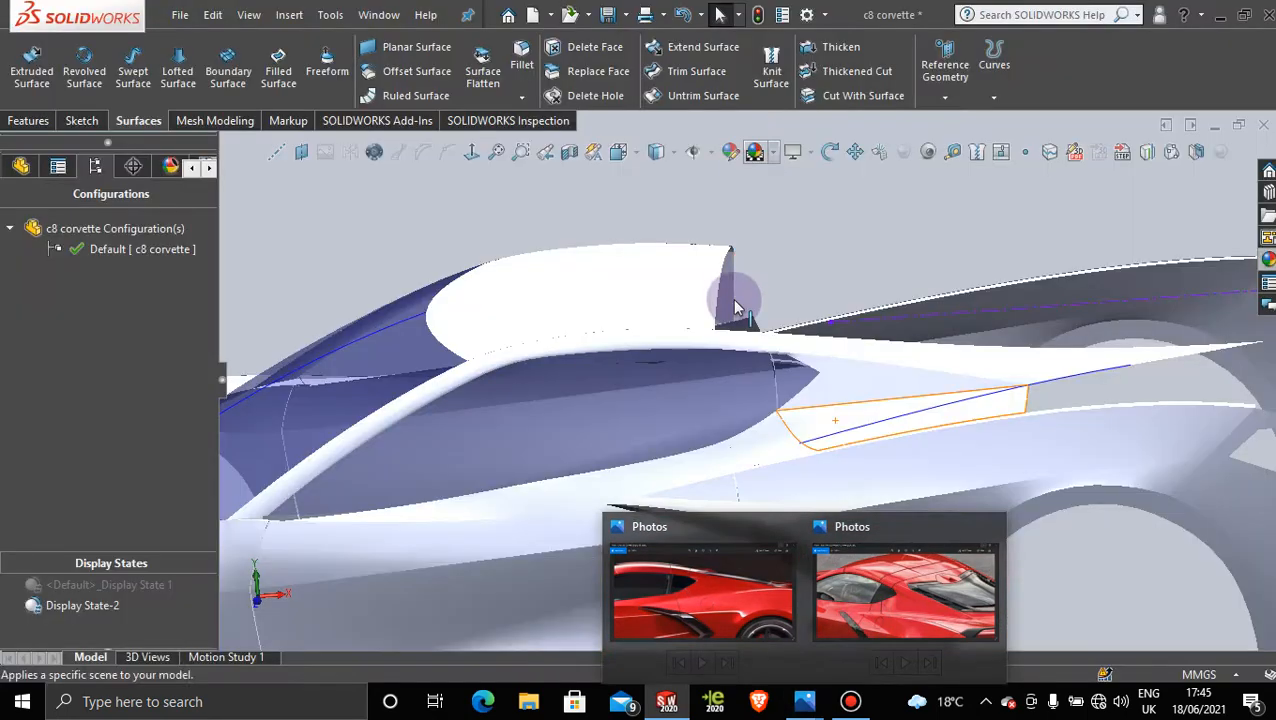
{"action": "scroll", "coordinate": [848, 390], "scroll_direction": "up", "scroll_amount": 3}
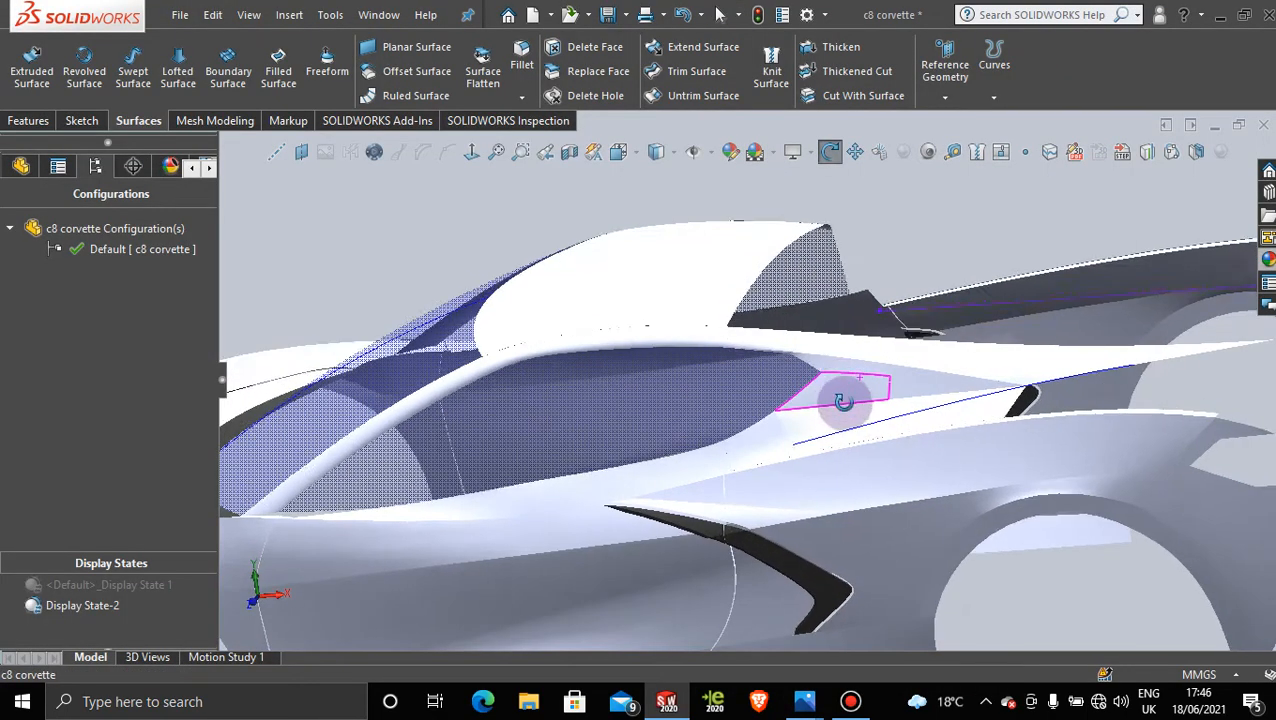
{"action": "scroll", "coordinate": [869, 405], "scroll_direction": "down", "scroll_amount": 6}
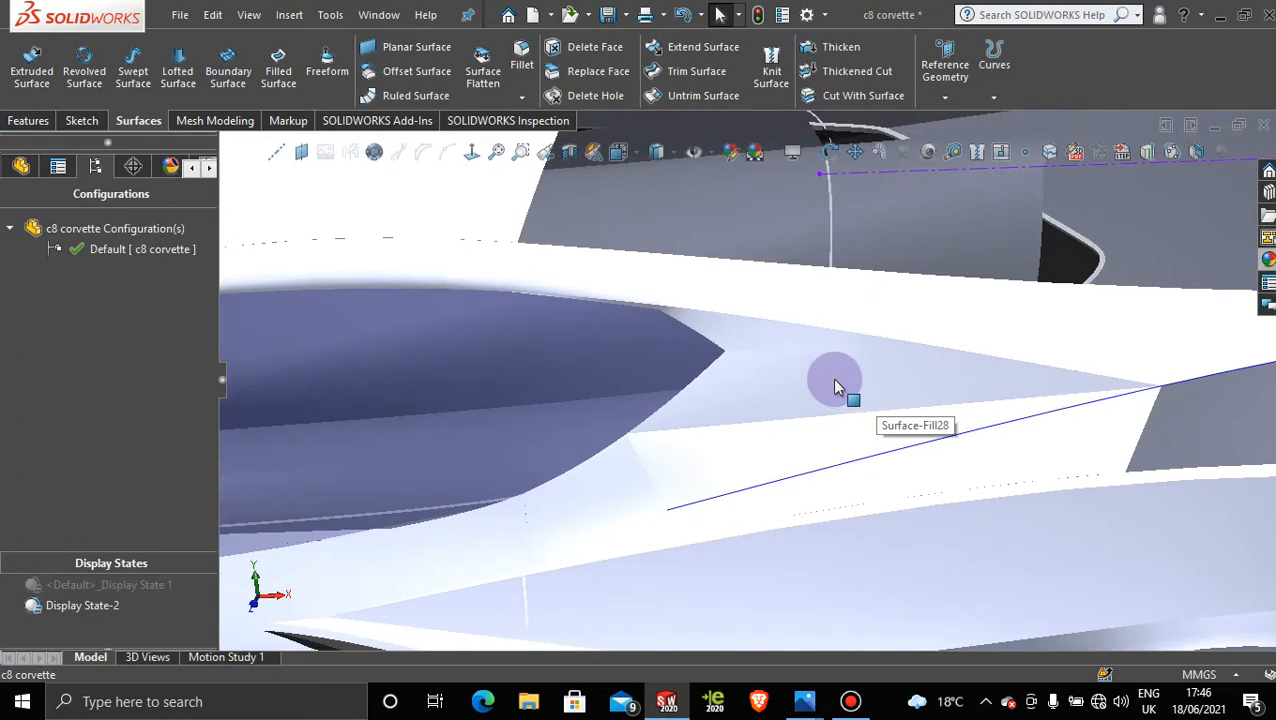
{"action": "middle_click_drag", "start_coordinate": [831, 378], "coordinate": [805, 363]}
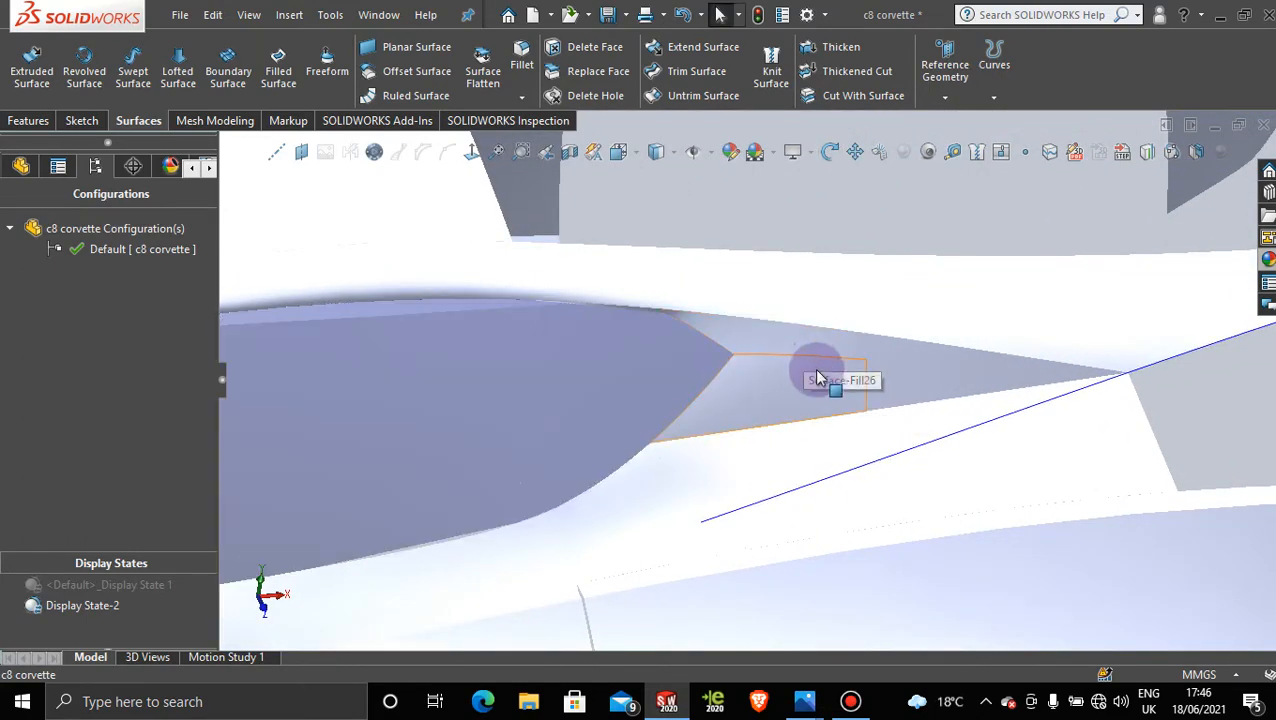
{"action": "right_click", "coordinate": [817, 378]}
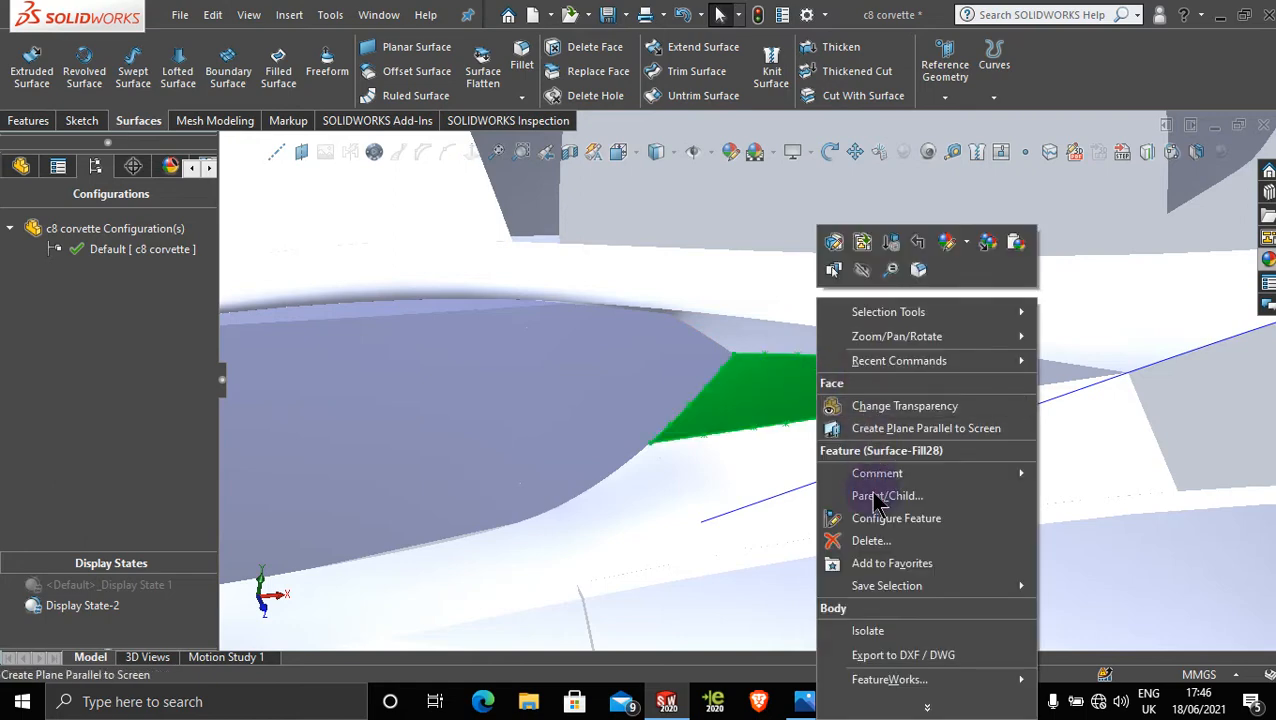
{"action": "left_click", "coordinate": [888, 543]}
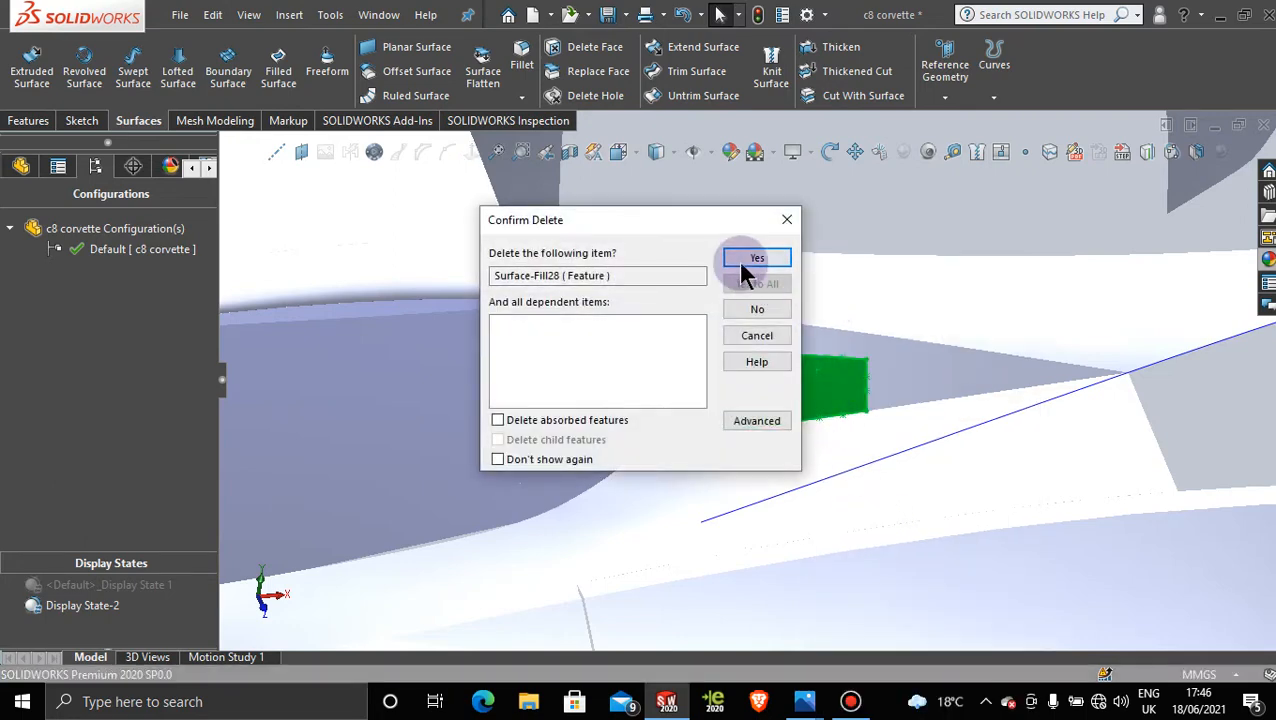
{"action": "left_click", "coordinate": [745, 262]}
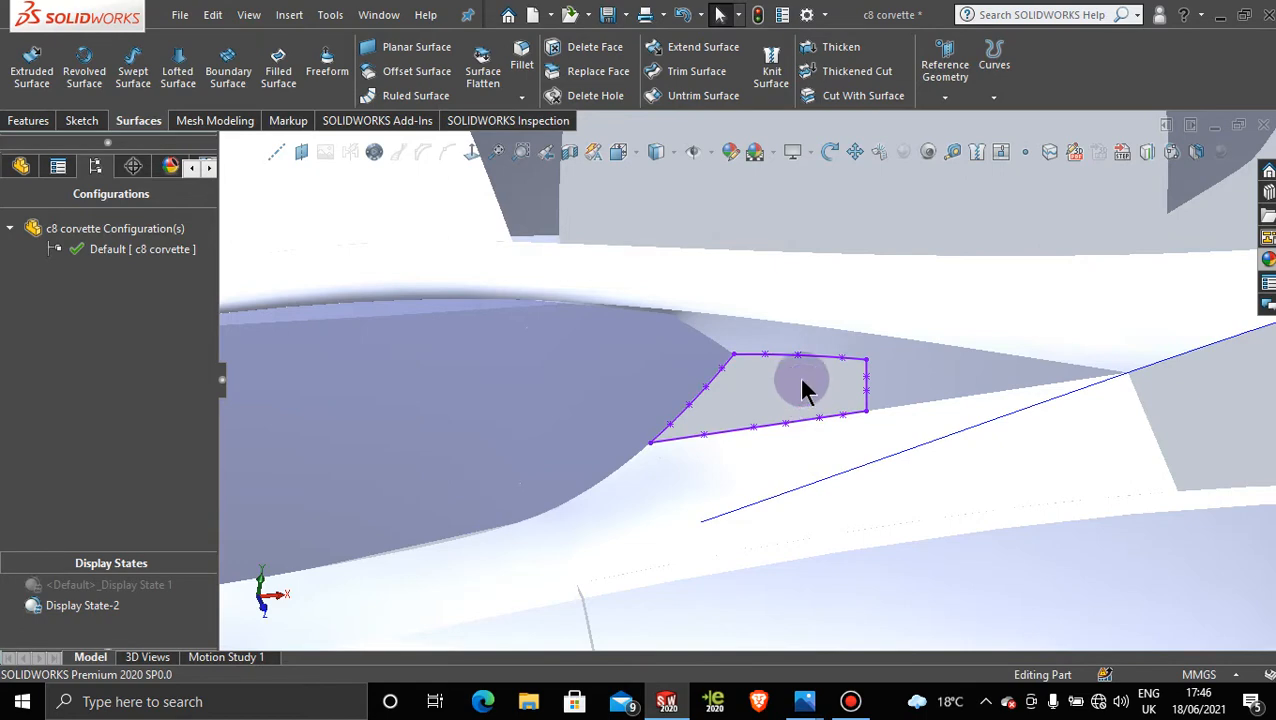
Step: Delete the 3D sketch outlining the four-sided opening behind the side window
{"action": "middle_click_drag", "start_coordinate": [790, 391], "coordinate": [803, 384]}
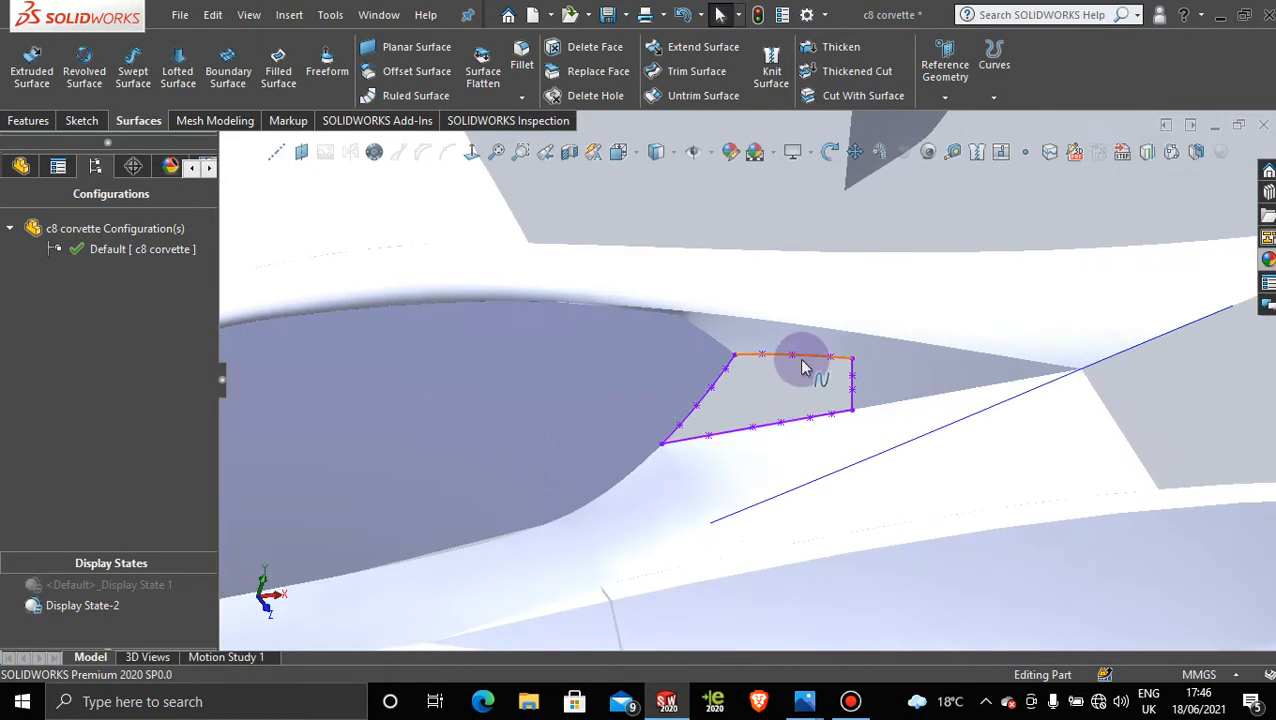
{"action": "right_click", "coordinate": [803, 368]}
{"action": "left_click", "coordinate": [828, 578]}
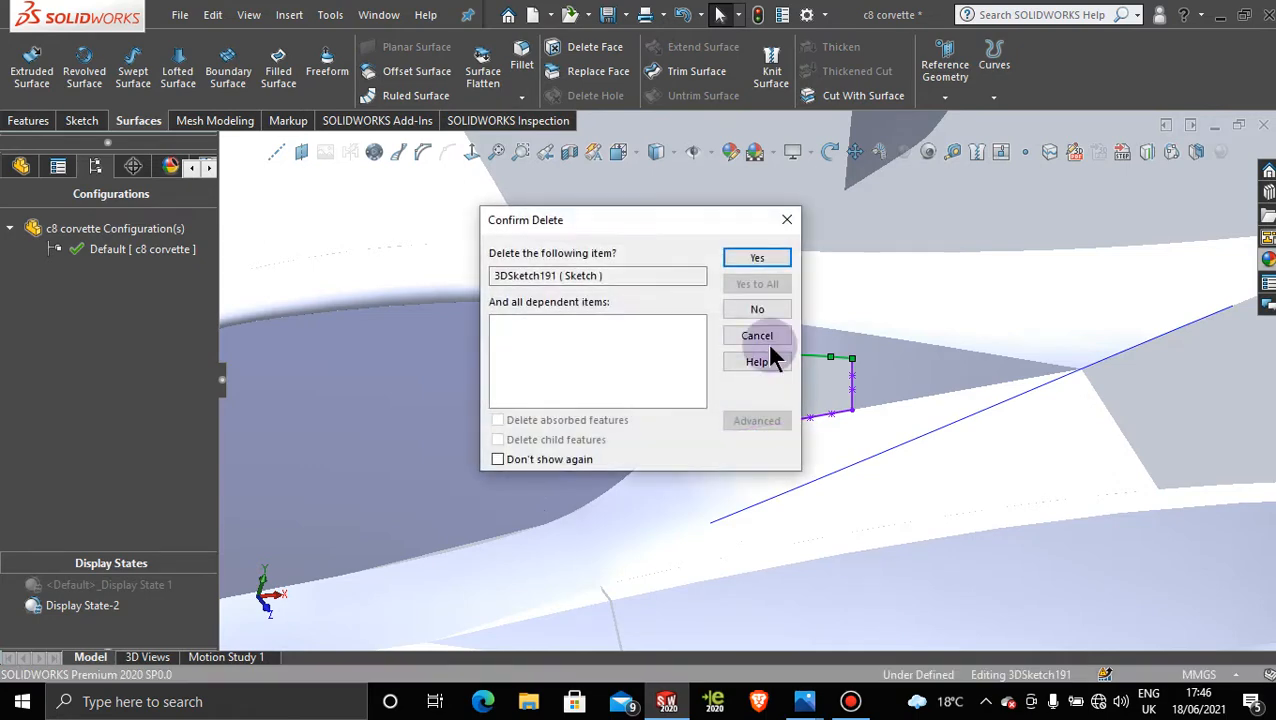
{"action": "left_click", "coordinate": [766, 261]}
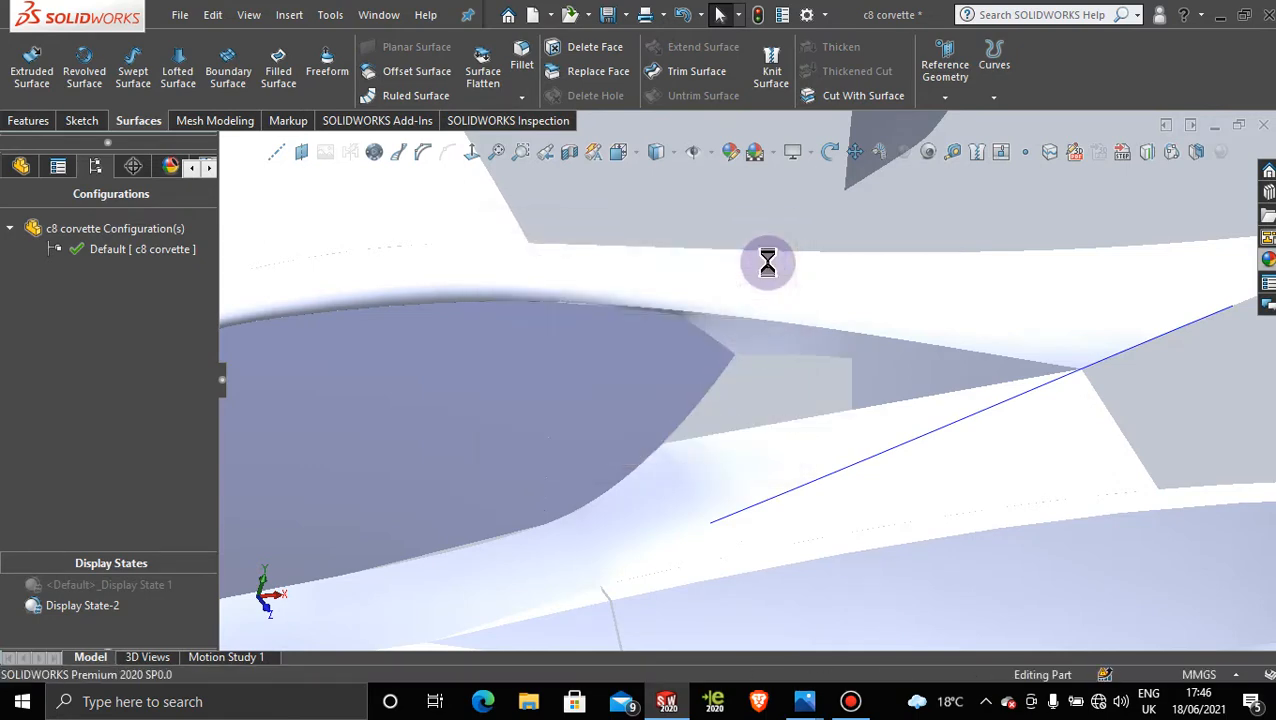
Step: Close the opening with a boundary surface: window and rear patch edges in Direction 1, lower and upper edges in Direction 2, connectors flipped
{"action": "left_click", "coordinate": [230, 72]}
{"action": "left_click", "coordinate": [711, 398]}
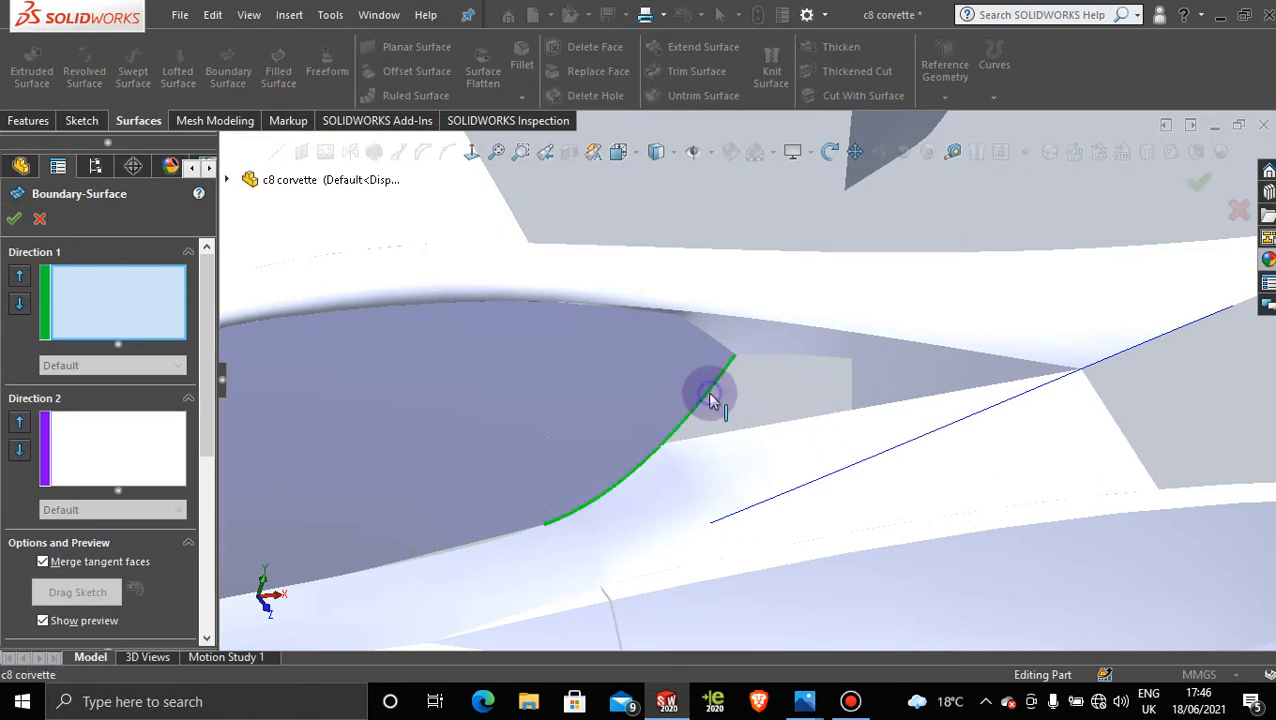
{"action": "left_click", "coordinate": [852, 380]}
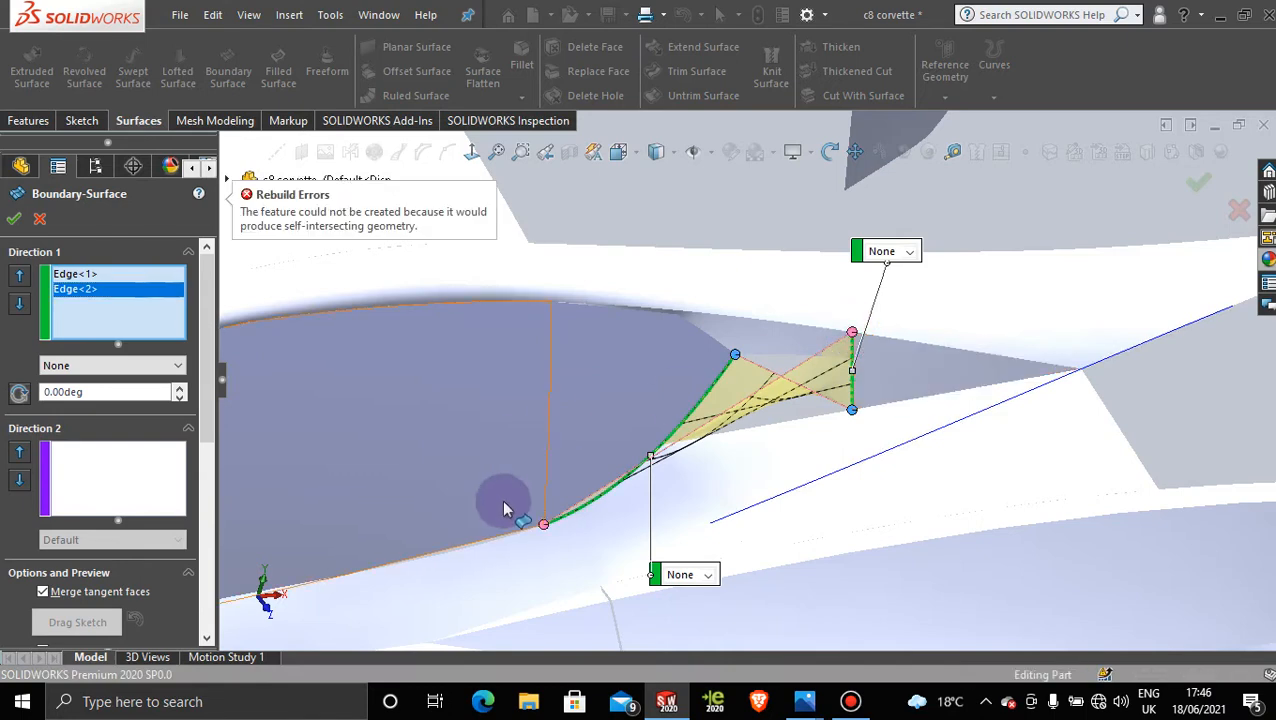
{"action": "right_click", "coordinate": [542, 523]}
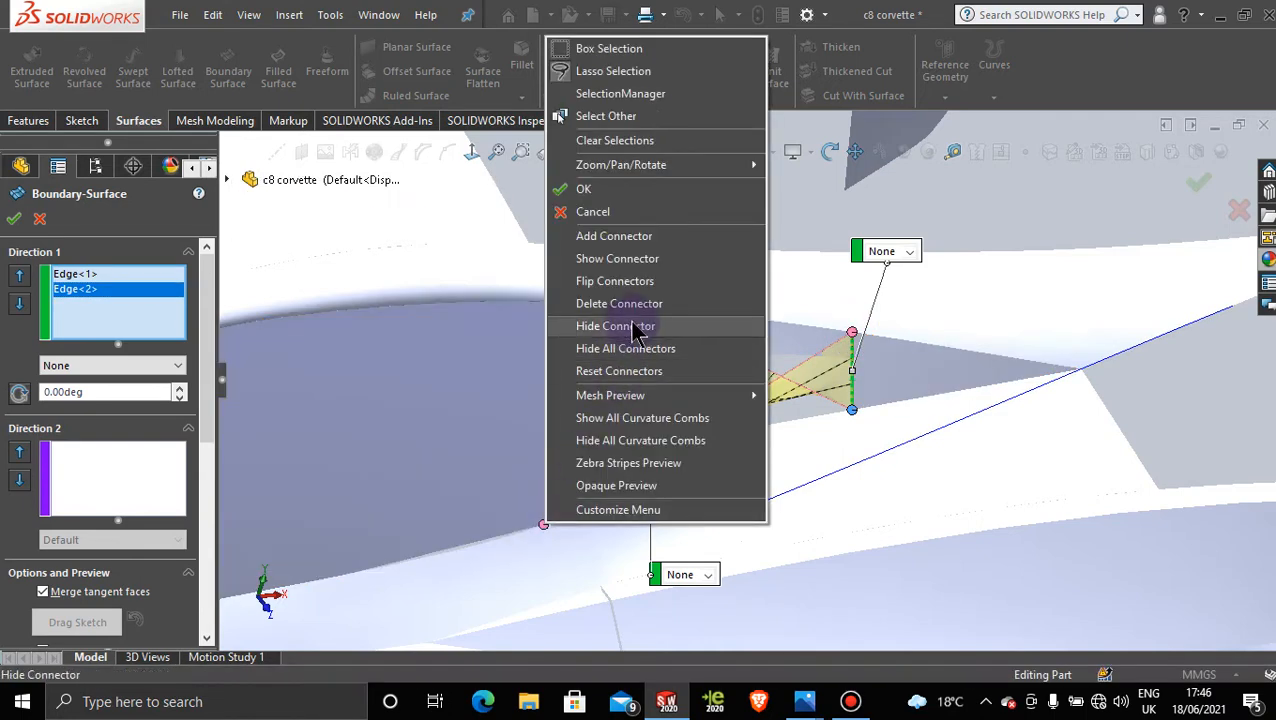
{"action": "left_click", "coordinate": [638, 281]}
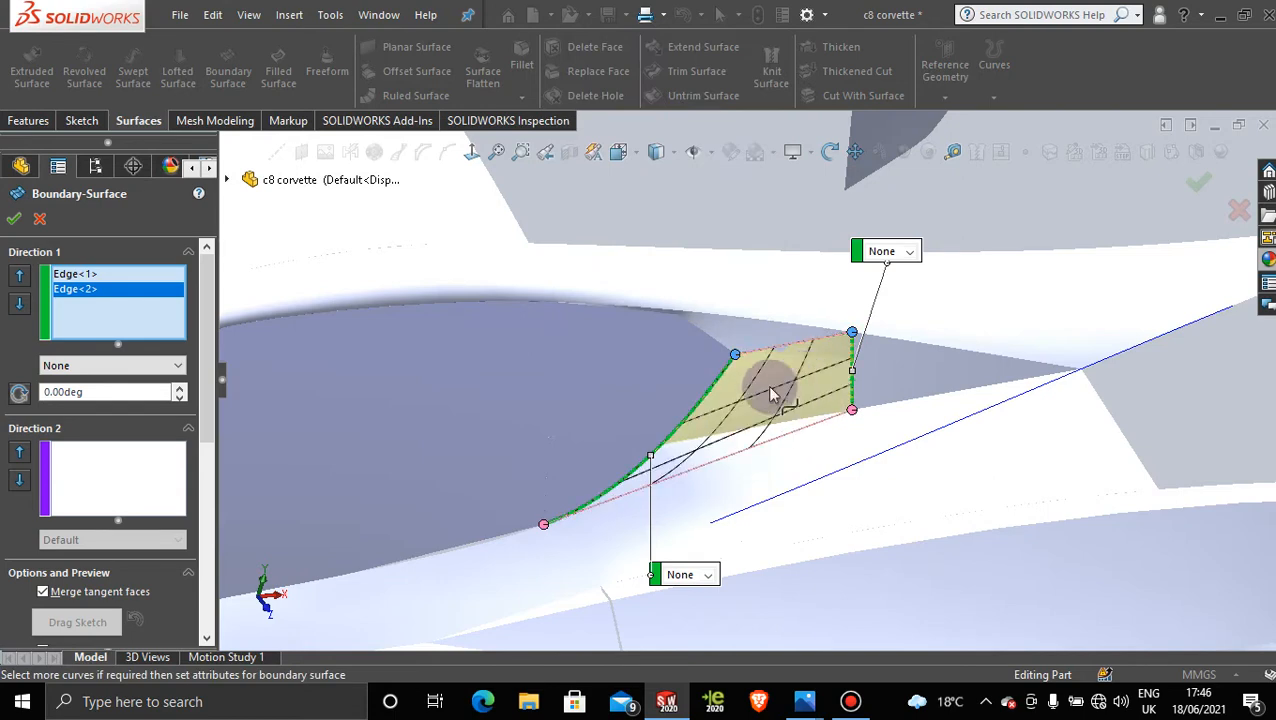
{"action": "left_click", "coordinate": [120, 484]}
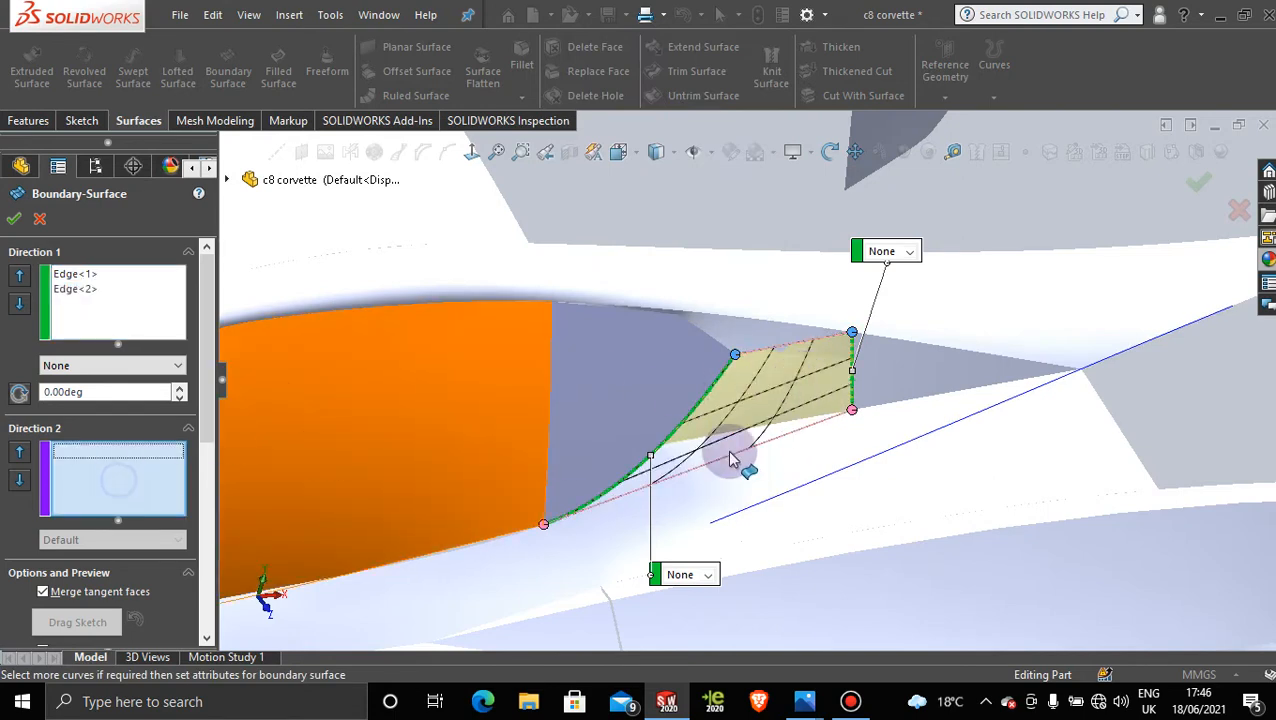
{"action": "left_click", "coordinate": [800, 428]}
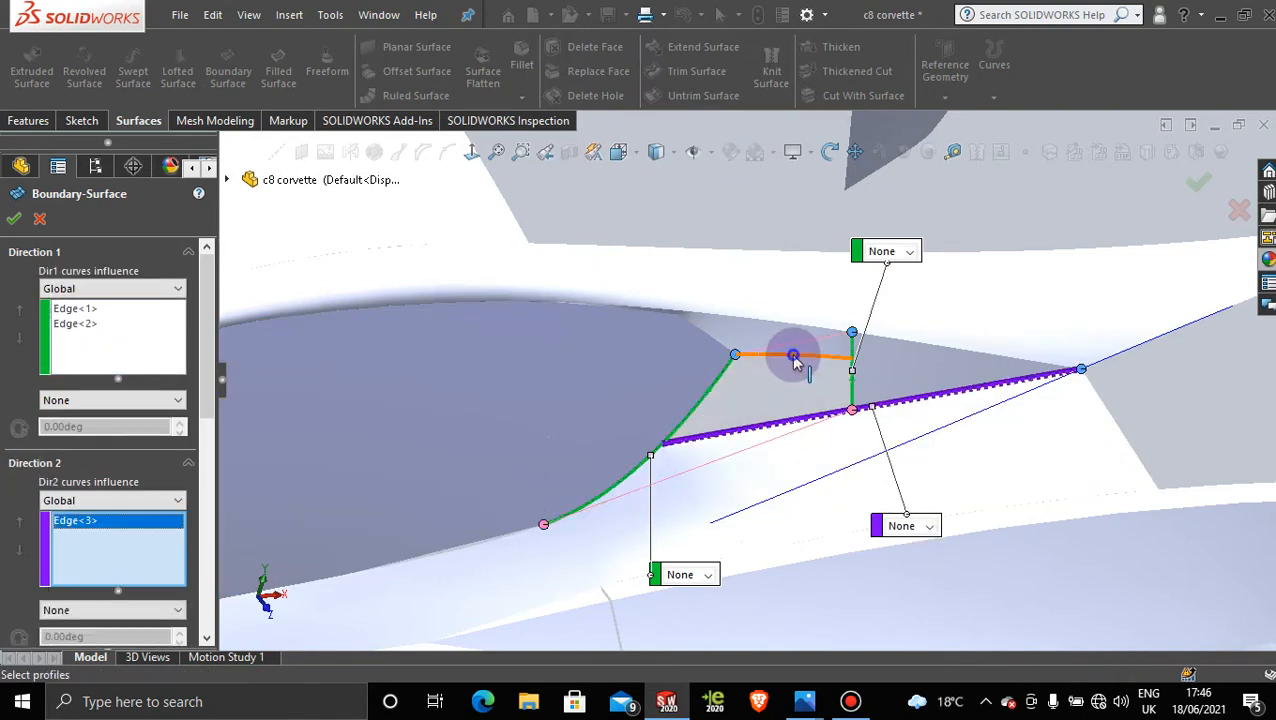
{"action": "left_click", "coordinate": [793, 357]}
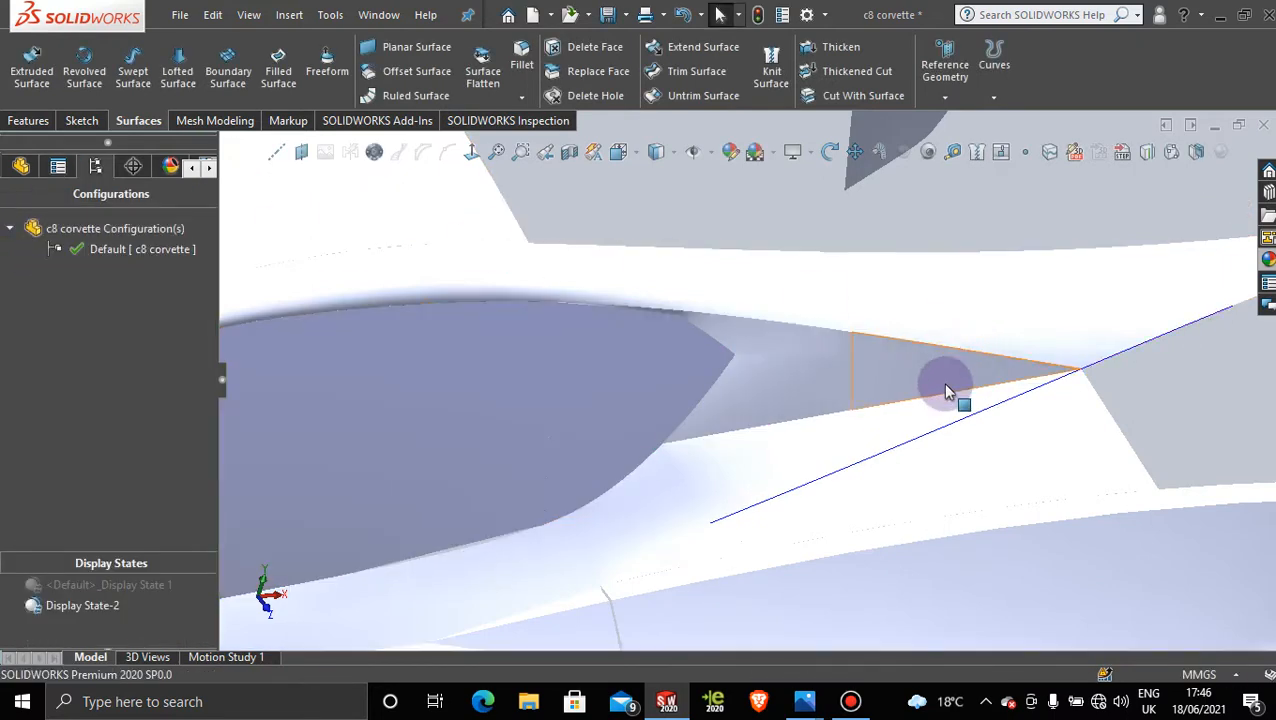
Step: Edit the 3D sketch of the dividing line behind the side window, moving its spline rearward to a length of about 13.4 mm
{"action": "middle_click_drag", "start_coordinate": [942, 382], "coordinate": [703, 620]}
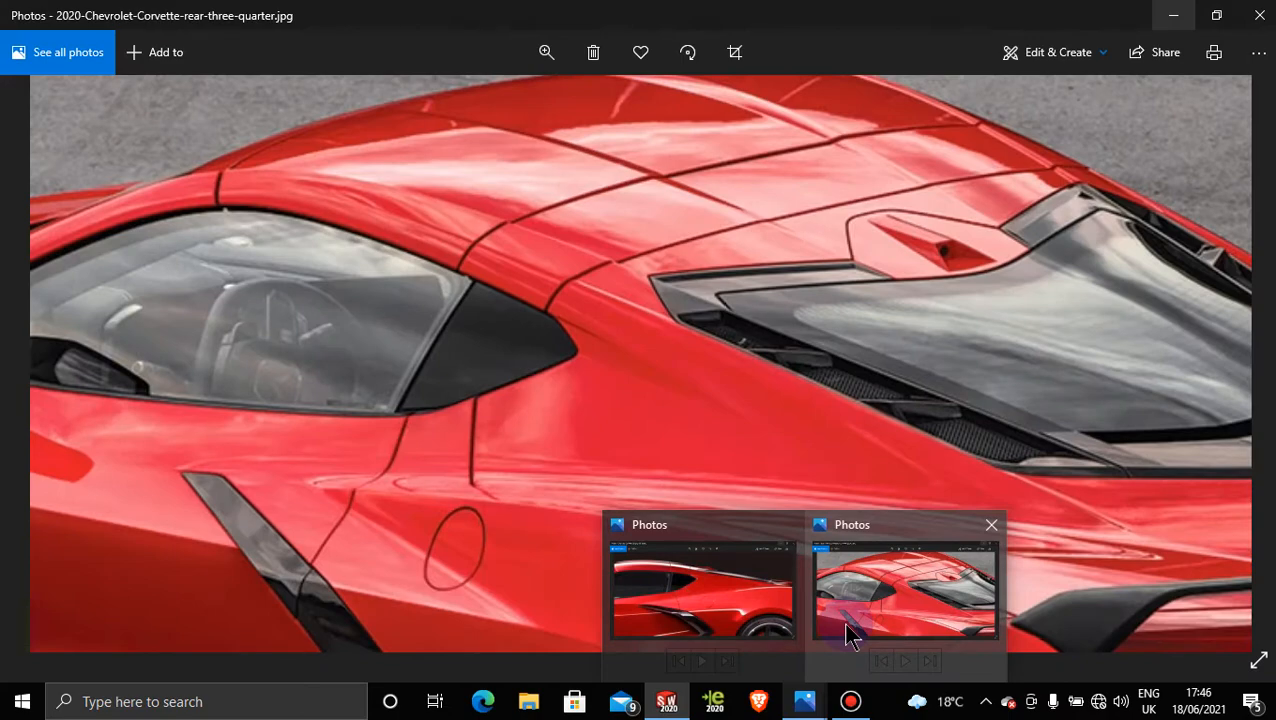
{"action": "scroll", "coordinate": [787, 435], "scroll_direction": "down", "scroll_amount": 5}
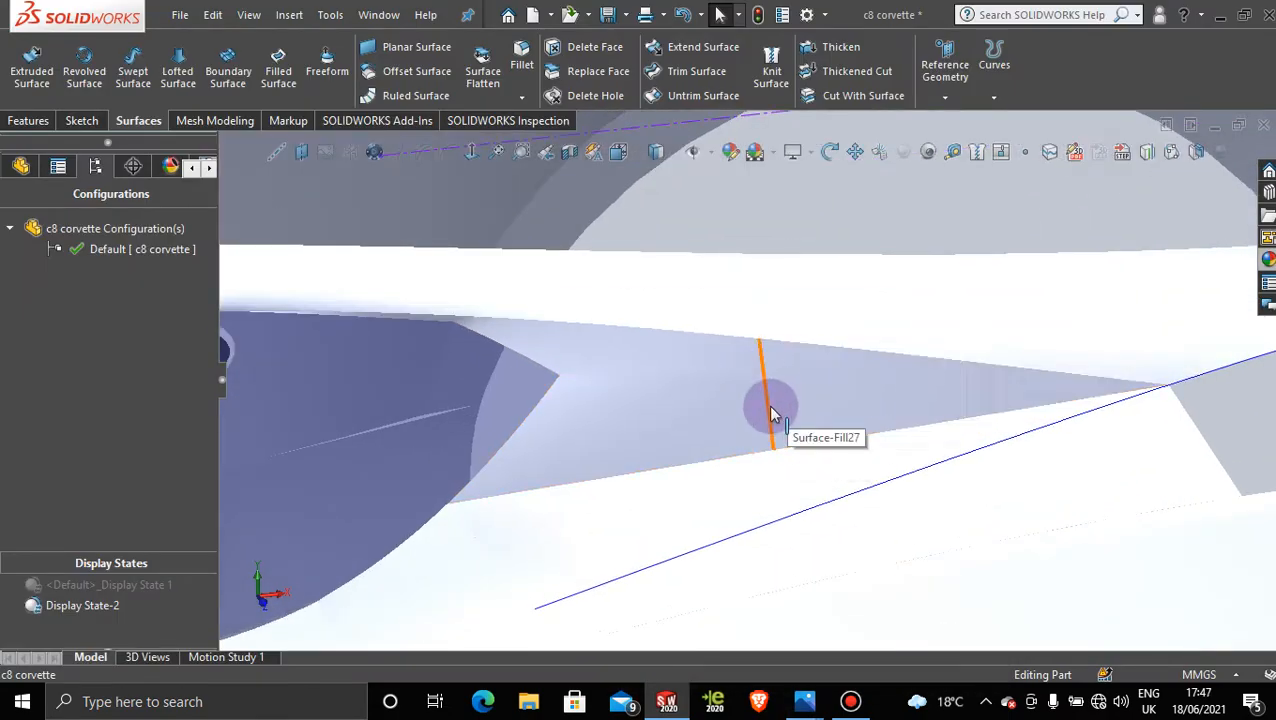
{"action": "left_click", "coordinate": [772, 413]}
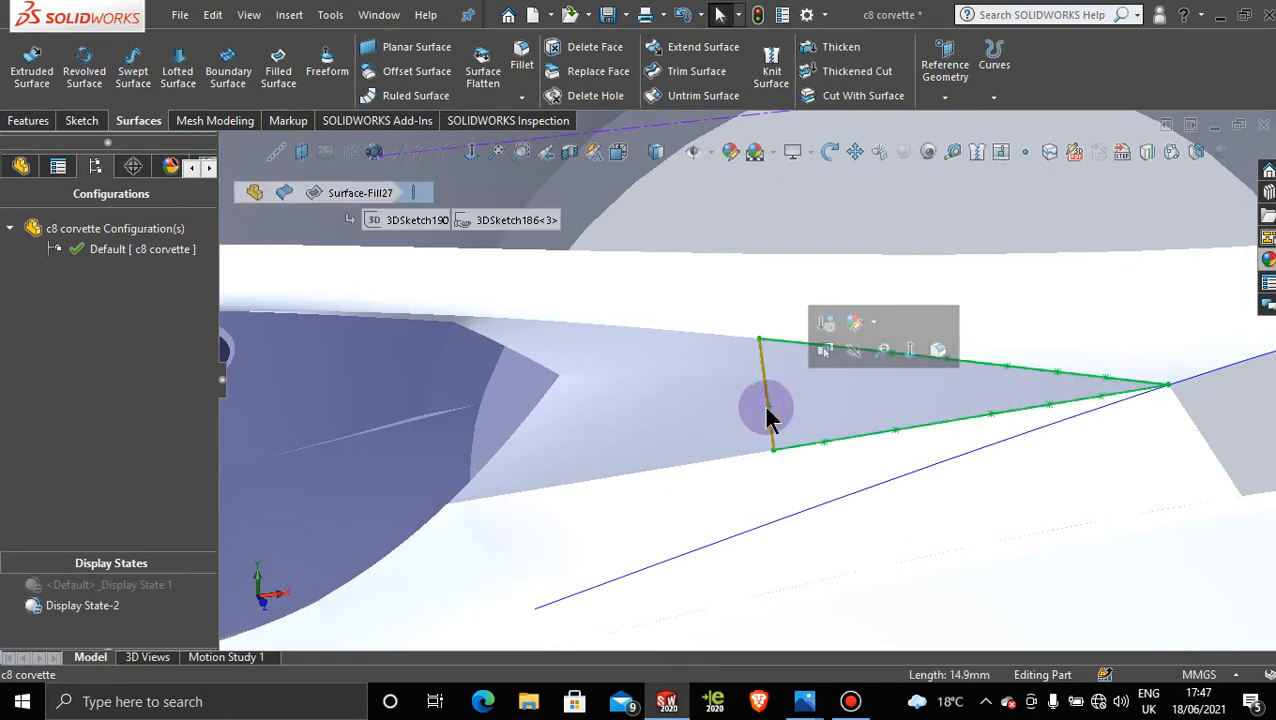
{"action": "right_click", "coordinate": [768, 413]}
{"action": "left_click", "coordinate": [778, 352]}
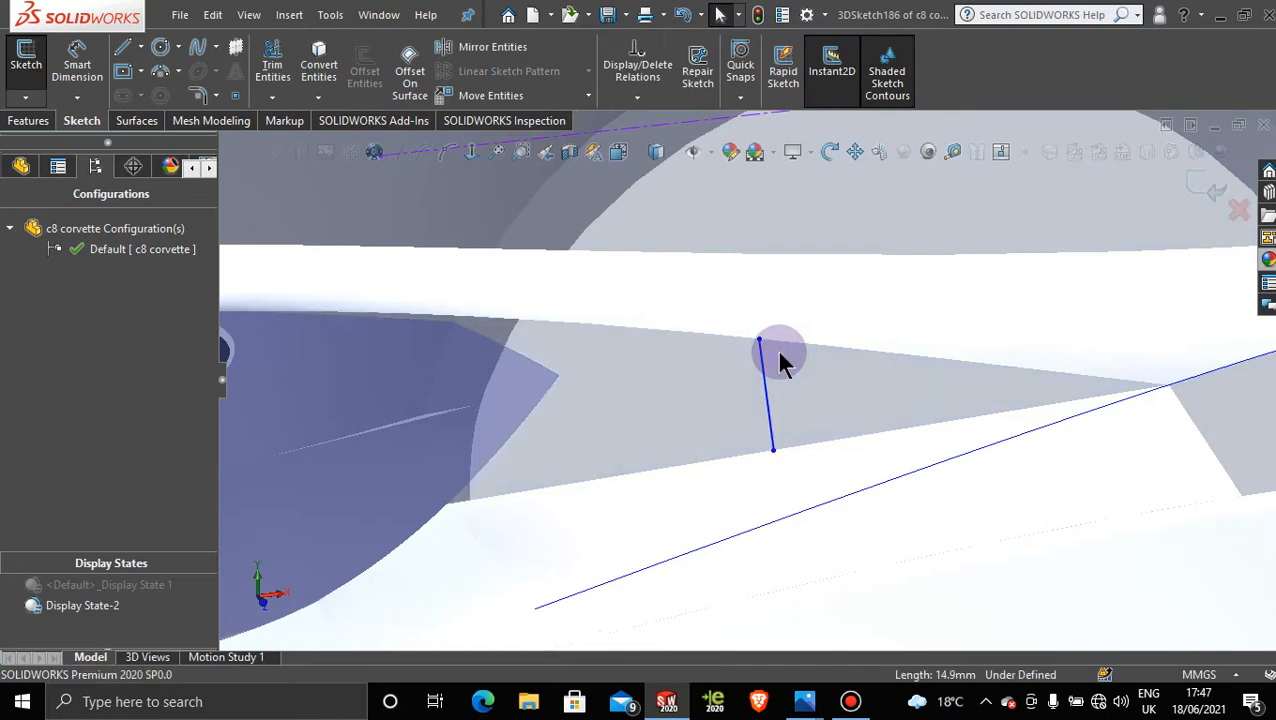
{"action": "left_click_drag", "start_coordinate": [800, 393], "coordinate": [815, 395]}
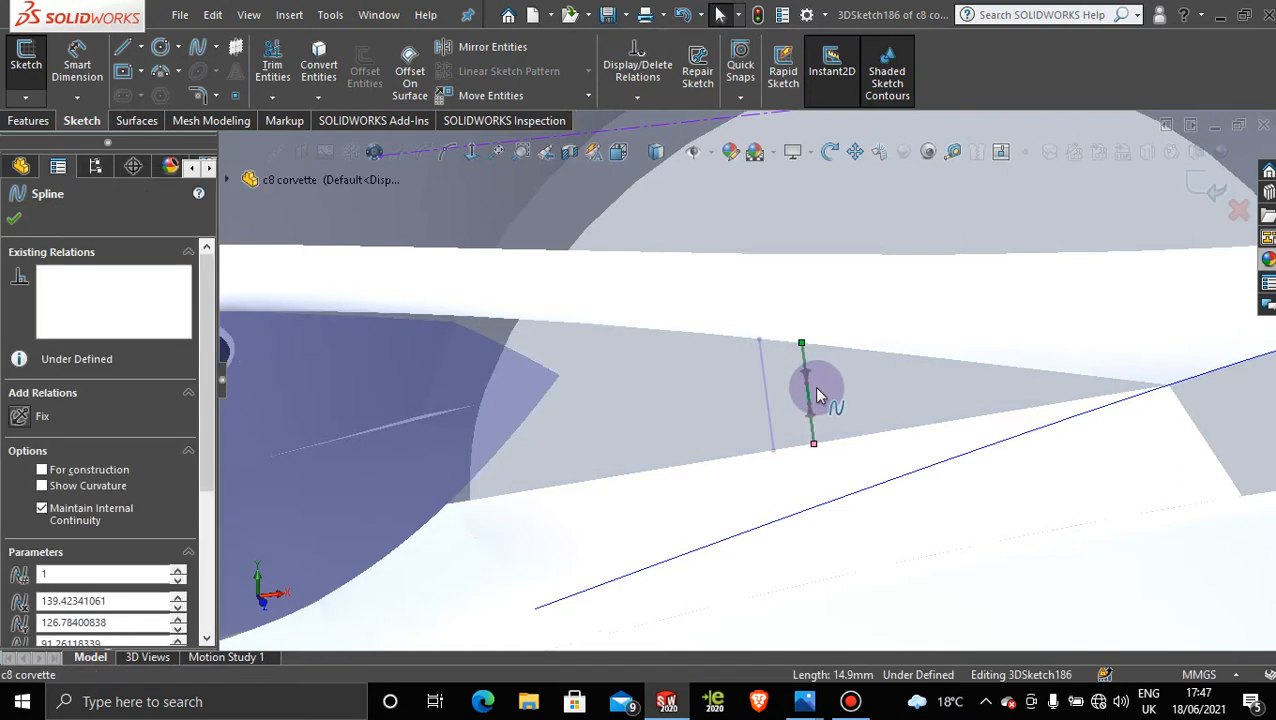
{"action": "left_click", "coordinate": [15, 220]}
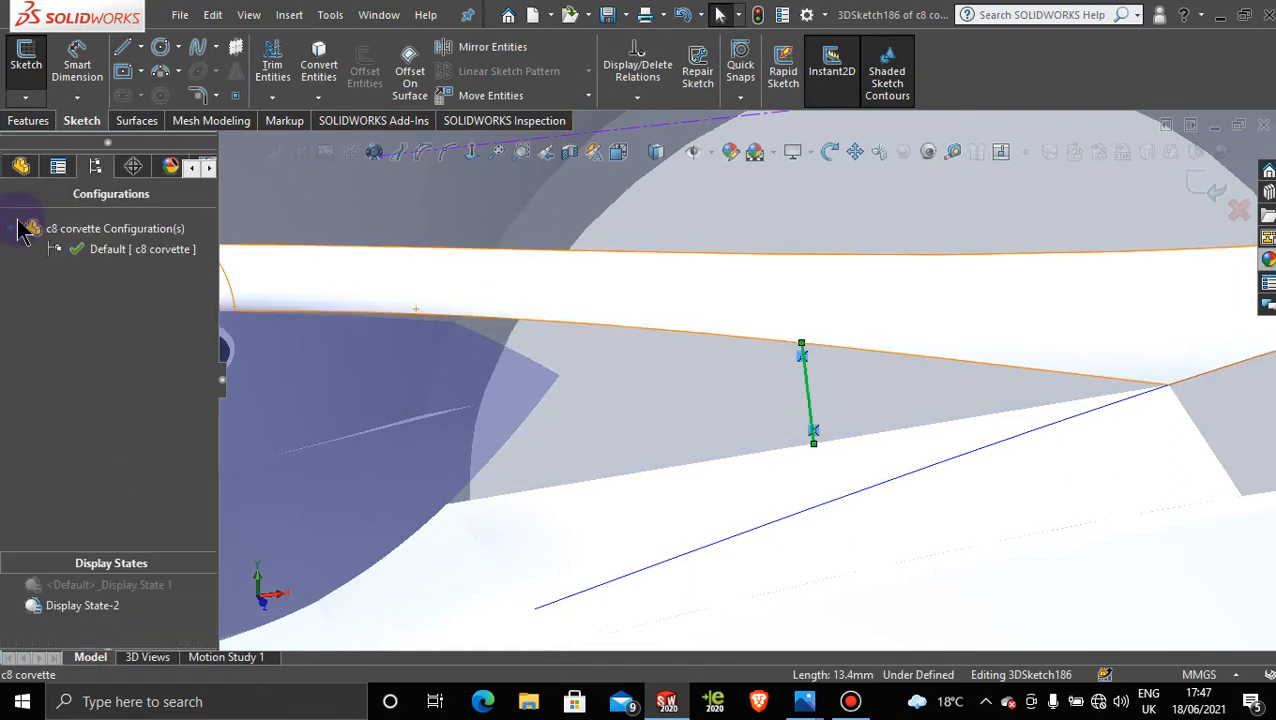
{"action": "left_click", "coordinate": [1202, 178]}
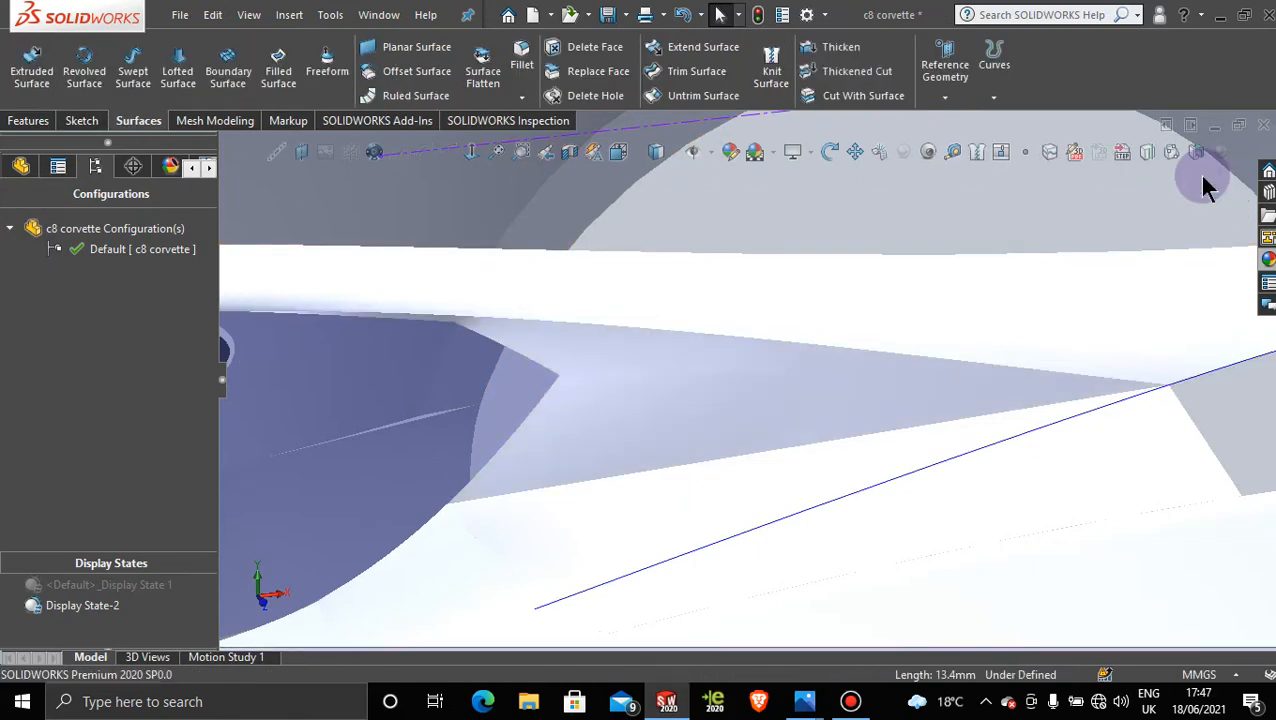
Step: Reopen the 3D sketch of the dividing line behind the side window for editing
{"action": "middle_click_drag", "start_coordinate": [940, 333], "coordinate": [832, 373]}
{"action": "middle_click_drag", "start_coordinate": [728, 452], "coordinate": [713, 360]}
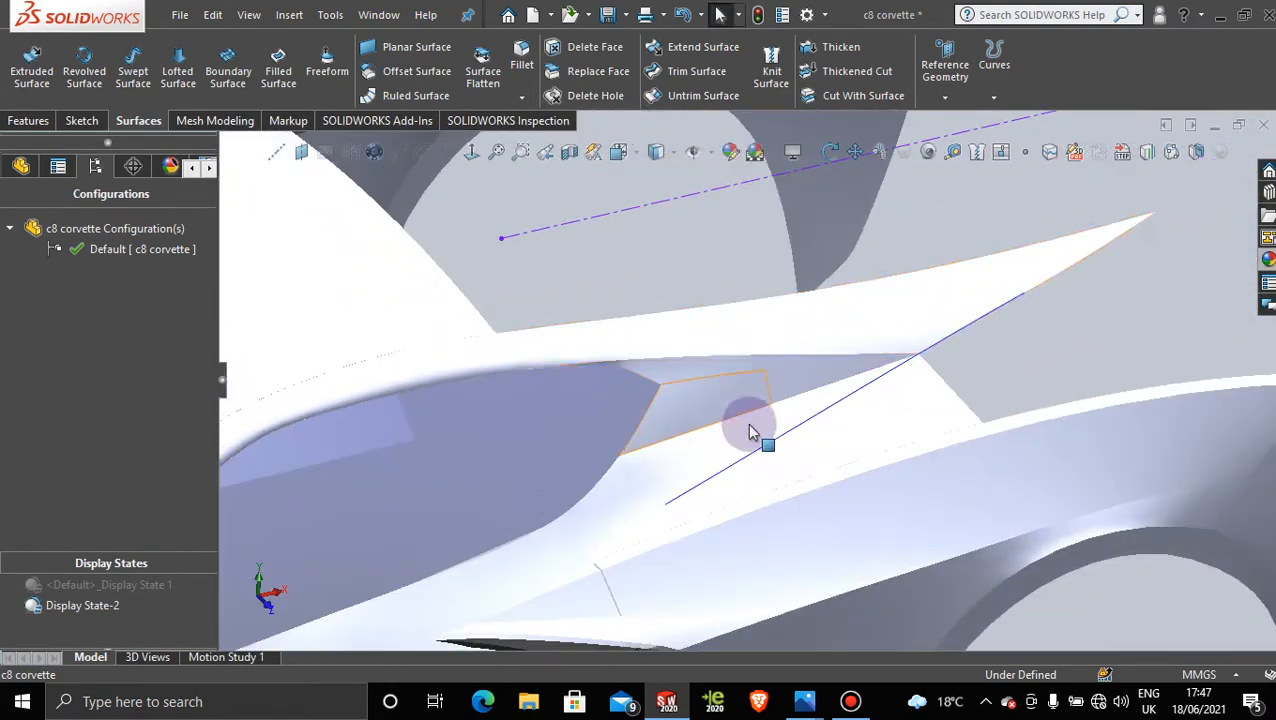
{"action": "middle_click_drag", "start_coordinate": [746, 433], "coordinate": [766, 376]}
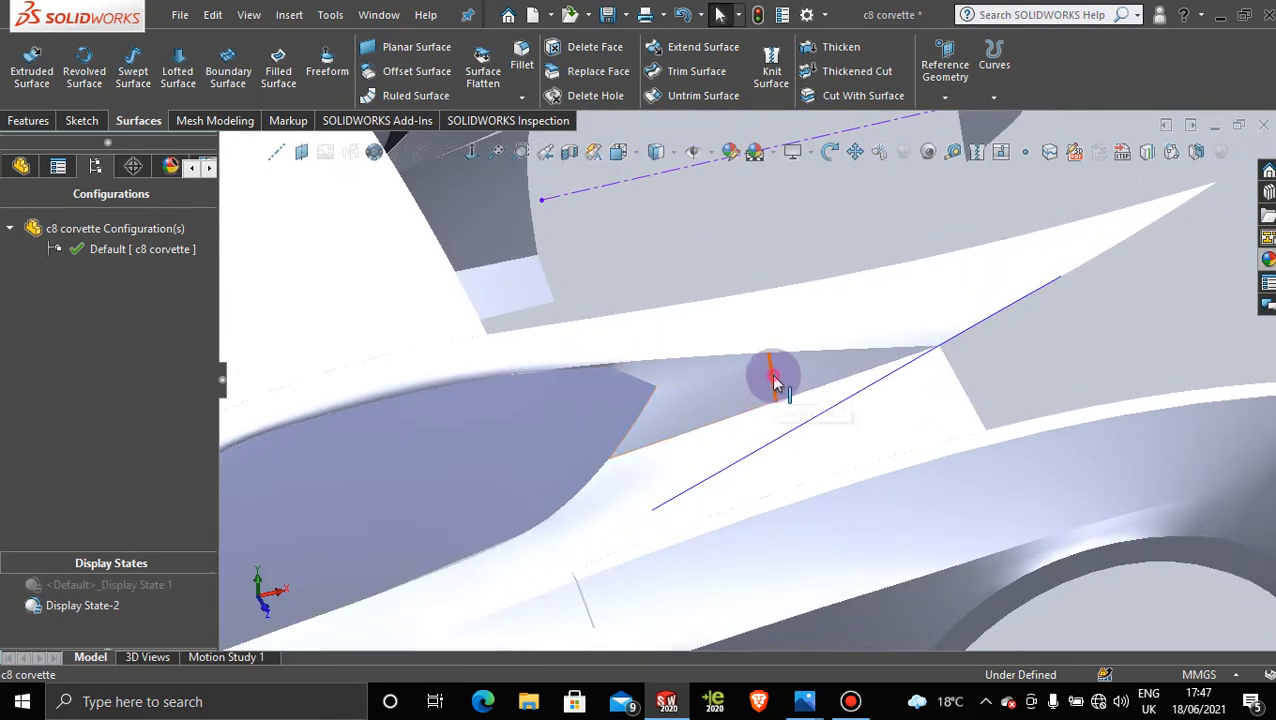
{"action": "right_click", "coordinate": [773, 378]}
{"action": "left_click", "coordinate": [1188, 338]}
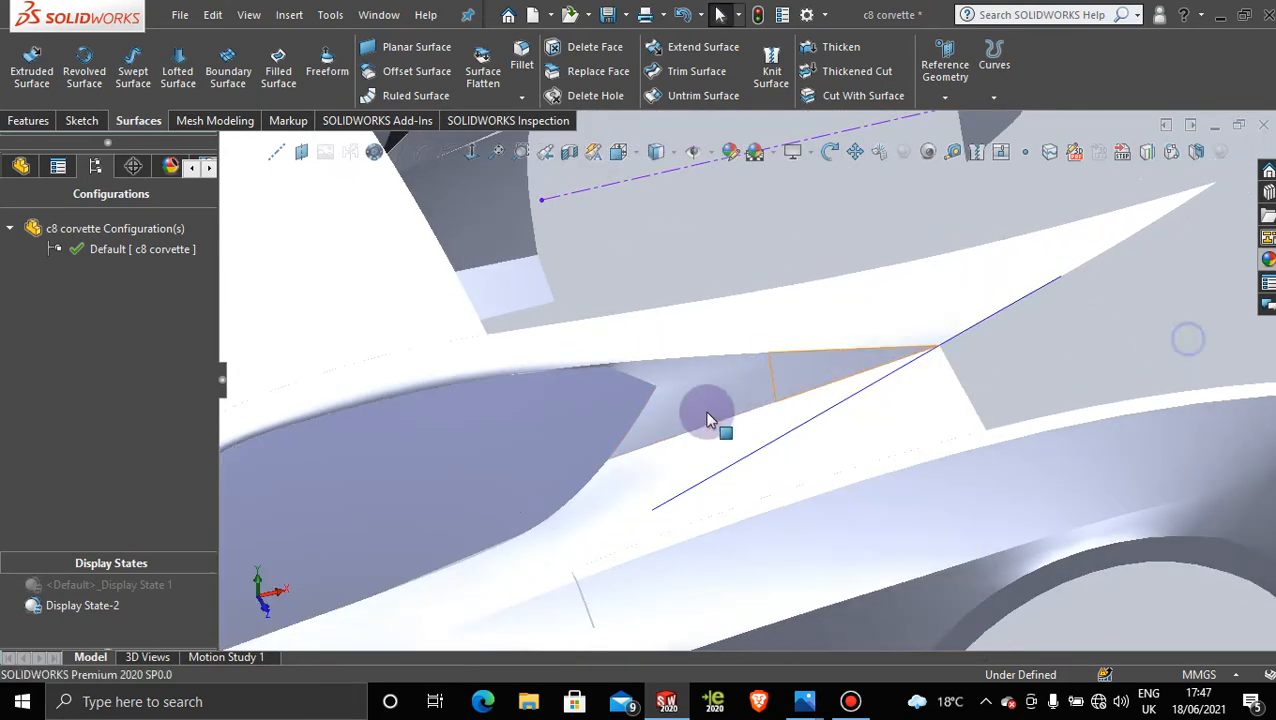
{"action": "left_click", "coordinate": [800, 392]}
{"action": "right_click", "coordinate": [778, 383]}
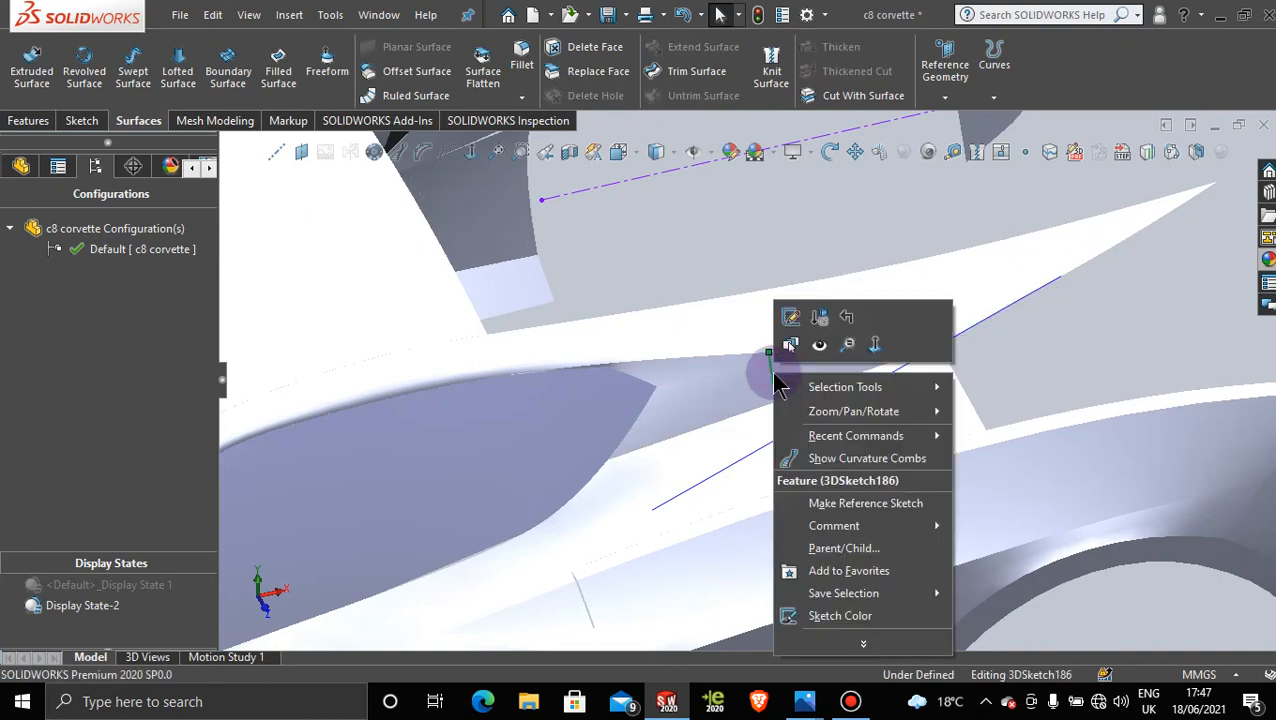
{"action": "left_click", "coordinate": [790, 318]}
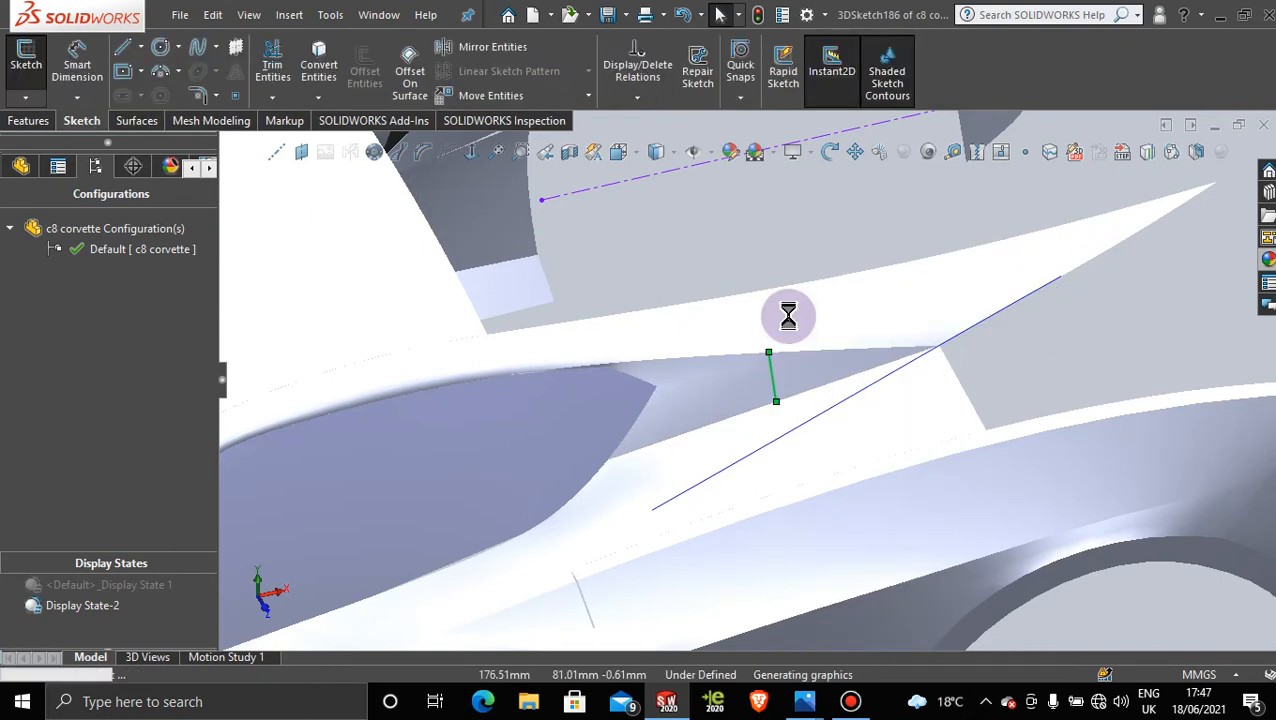
Step: In the right view, sketch two connected lines between the dividing line's endpoints, bending rearward of it, the upper one about 7 mm long
{"action": "mouse_move", "coordinate": [795, 390]}
{"action": "middle_mouse_down"}
{"action": "mouse_move", "coordinate": [801, 360]}
{"action": "mouse_move", "coordinate": [886, 339]}
{"action": "mouse_move", "coordinate": [698, 342]}
{"action": "middle_mouse_up"}
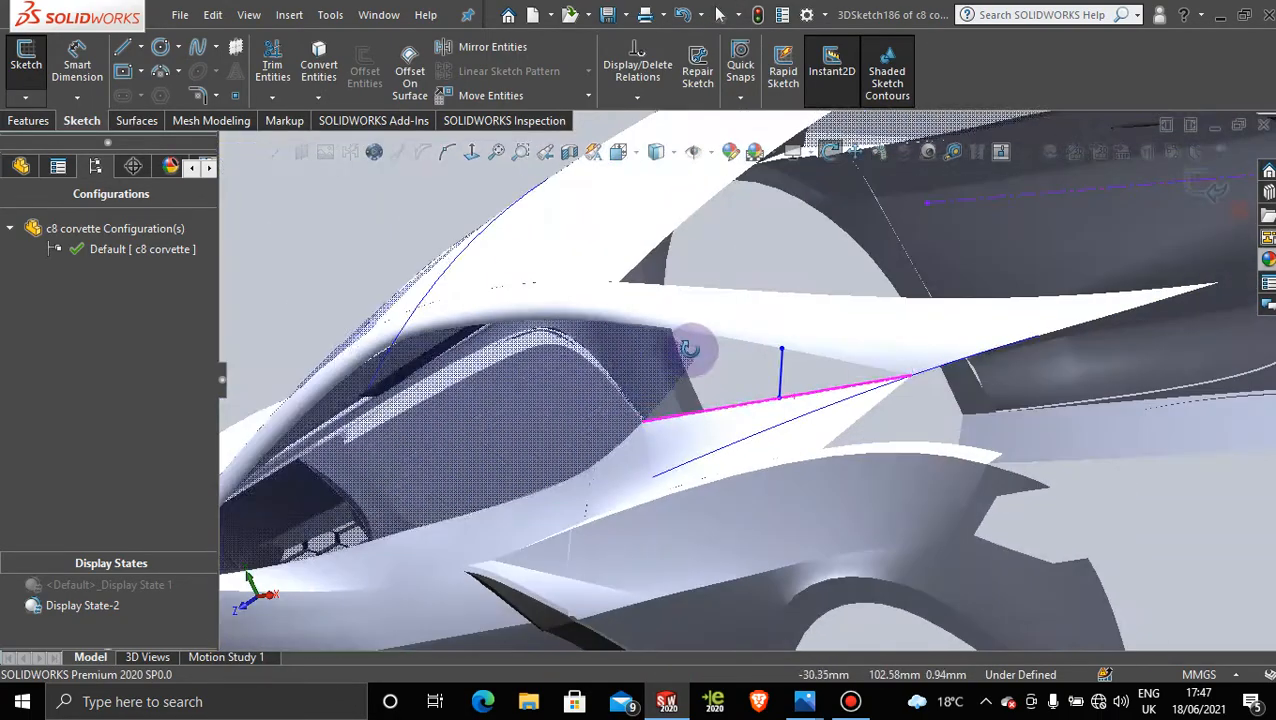
{"action": "key", "text": "space"}
{"action": "left_click", "coordinate": [650, 470]}
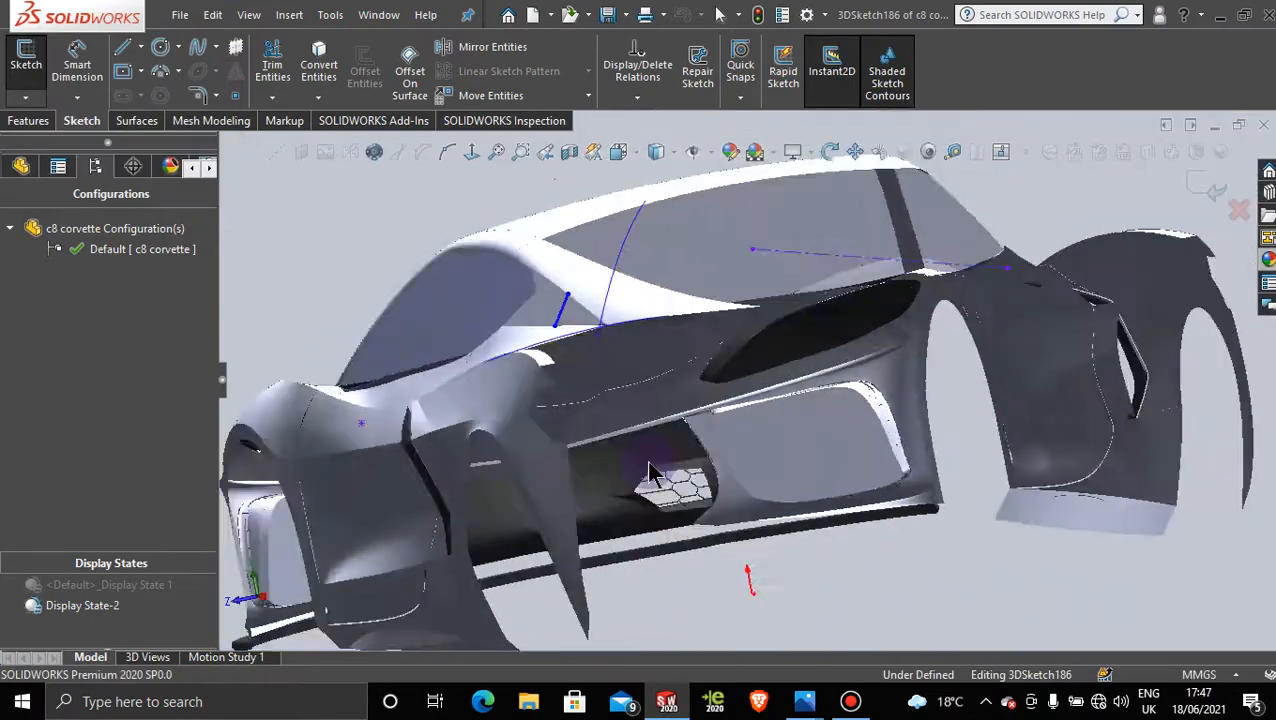
{"action": "scroll", "coordinate": [655, 312], "scroll_direction": "down", "scroll_amount": 5}
{"action": "scroll", "coordinate": [651, 320], "scroll_direction": "down", "scroll_amount": 5}
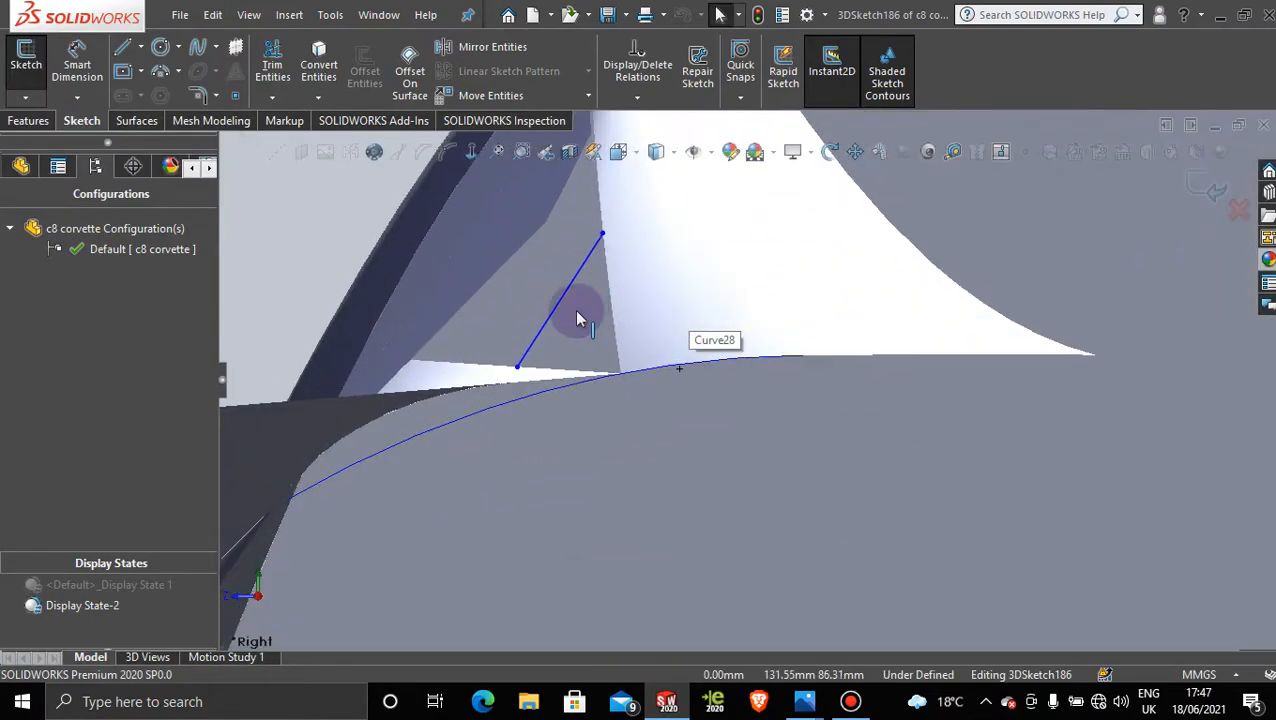
{"action": "left_click", "coordinate": [122, 47]}
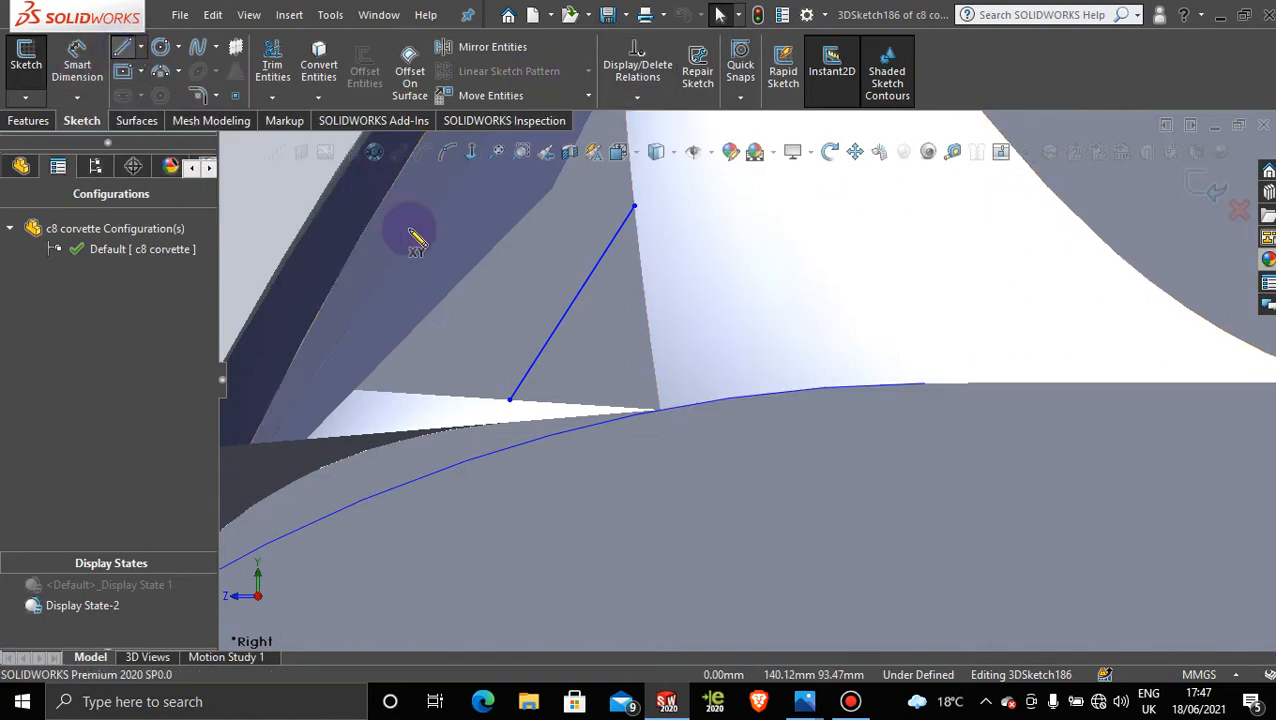
{"action": "left_click", "coordinate": [634, 207]}
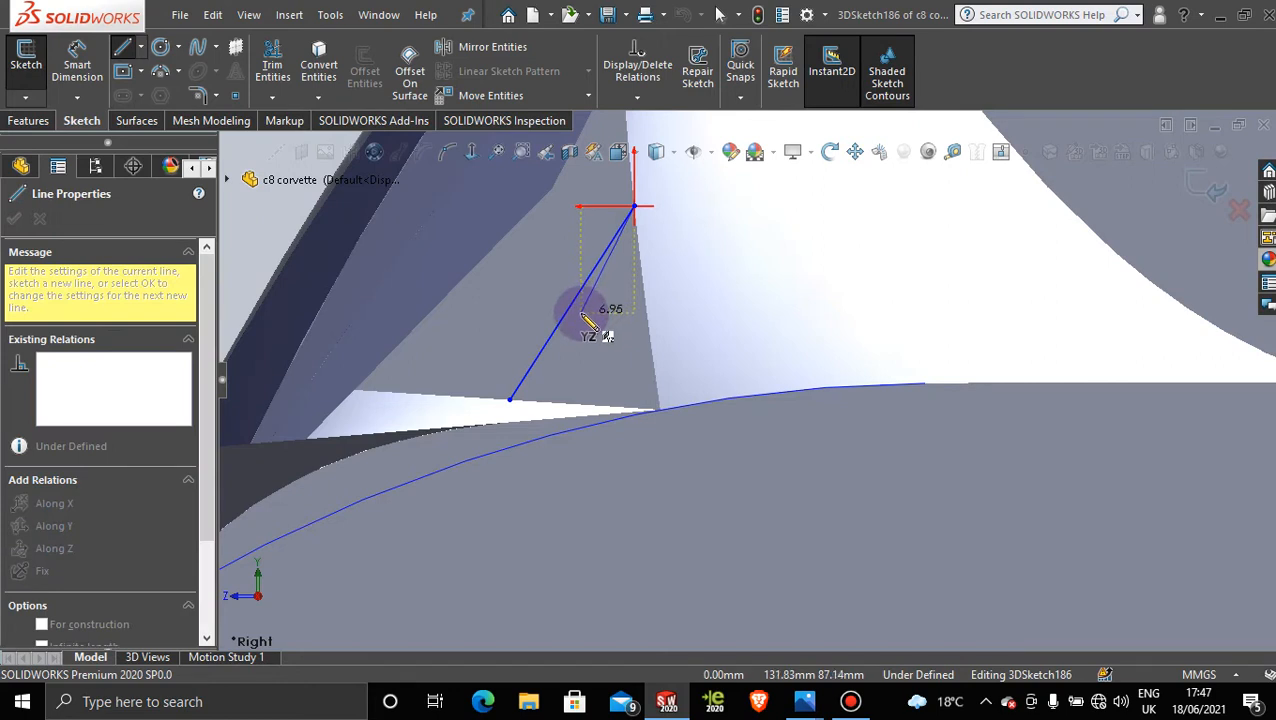
{"action": "left_click", "coordinate": [580, 313]}
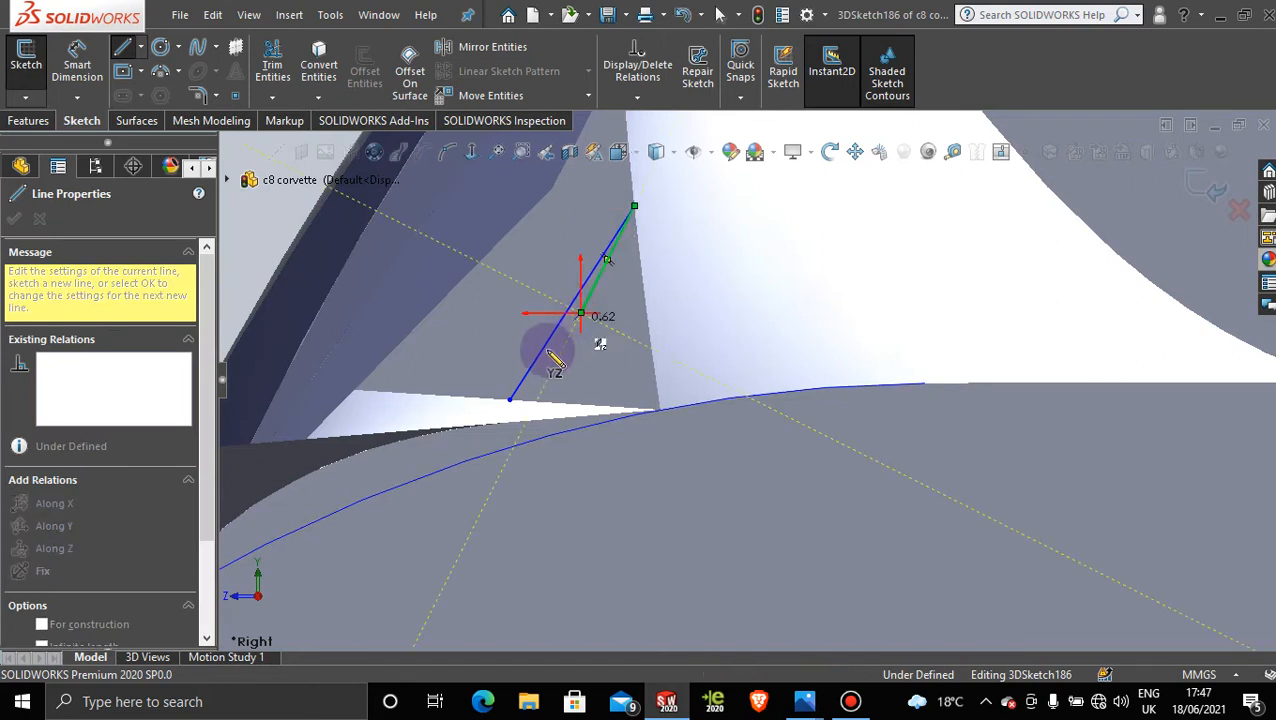
{"action": "left_click", "coordinate": [510, 400]}
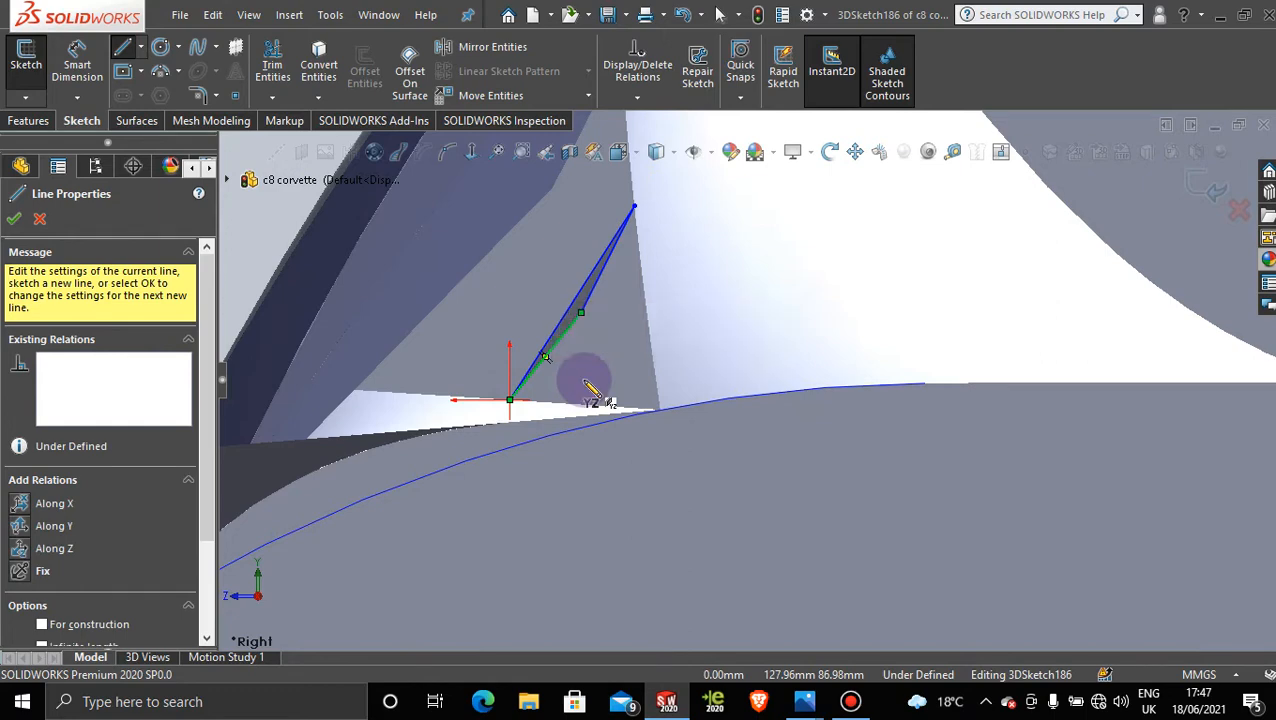
Step: Trim away the original straight dividing line and leave the 3D sketch, continuing the rebuild despite errors
{"action": "left_click", "coordinate": [276, 70]}
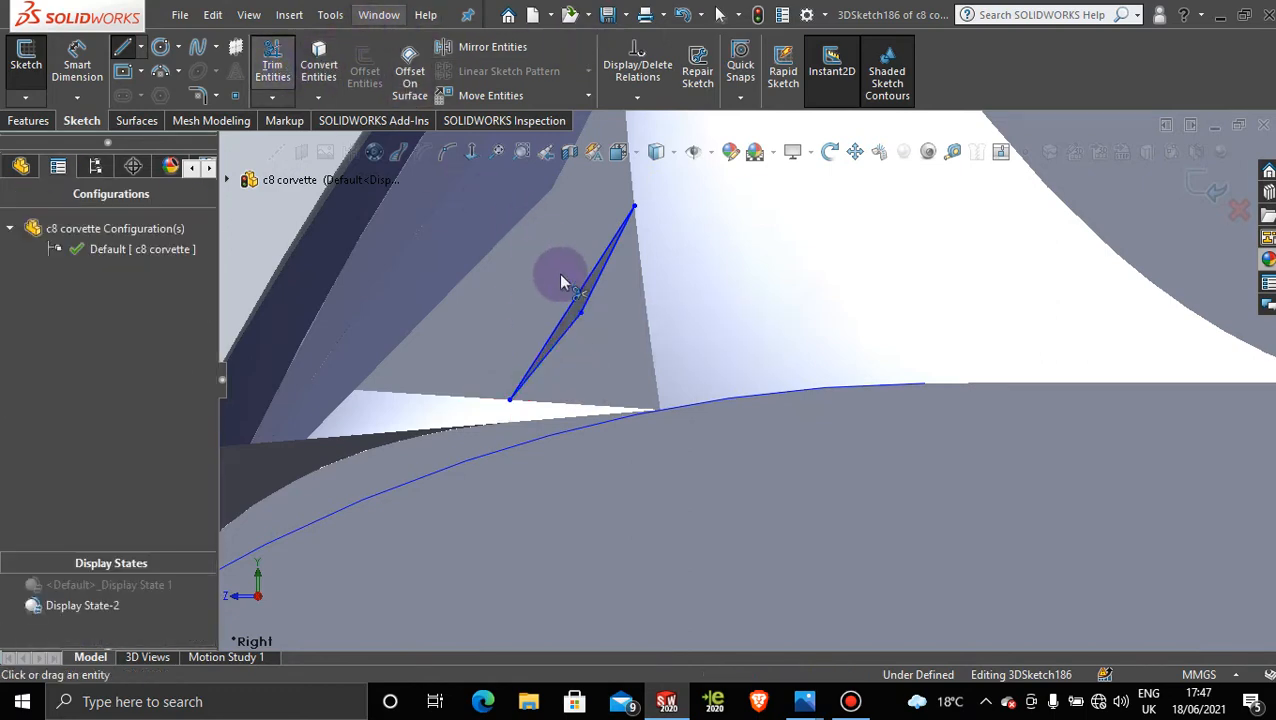
{"action": "left_click", "coordinate": [577, 303]}
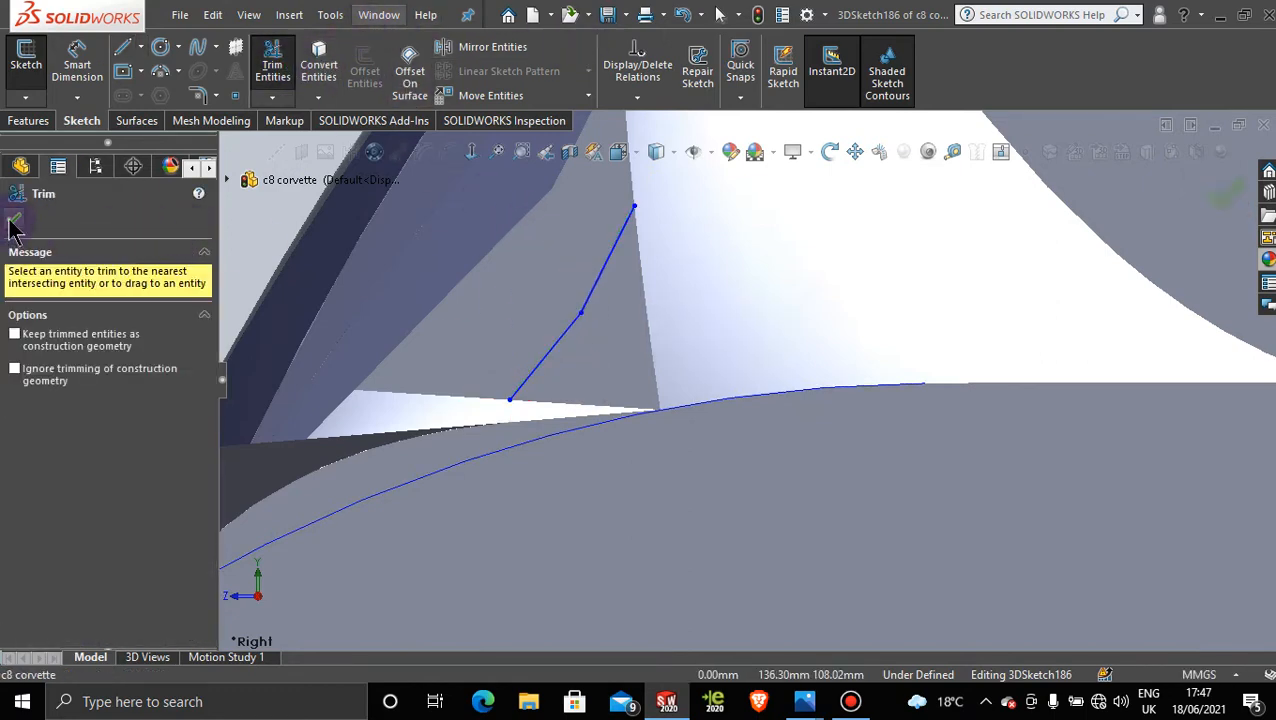
{"action": "left_click", "coordinate": [12, 228]}
{"action": "left_click", "coordinate": [1225, 190]}
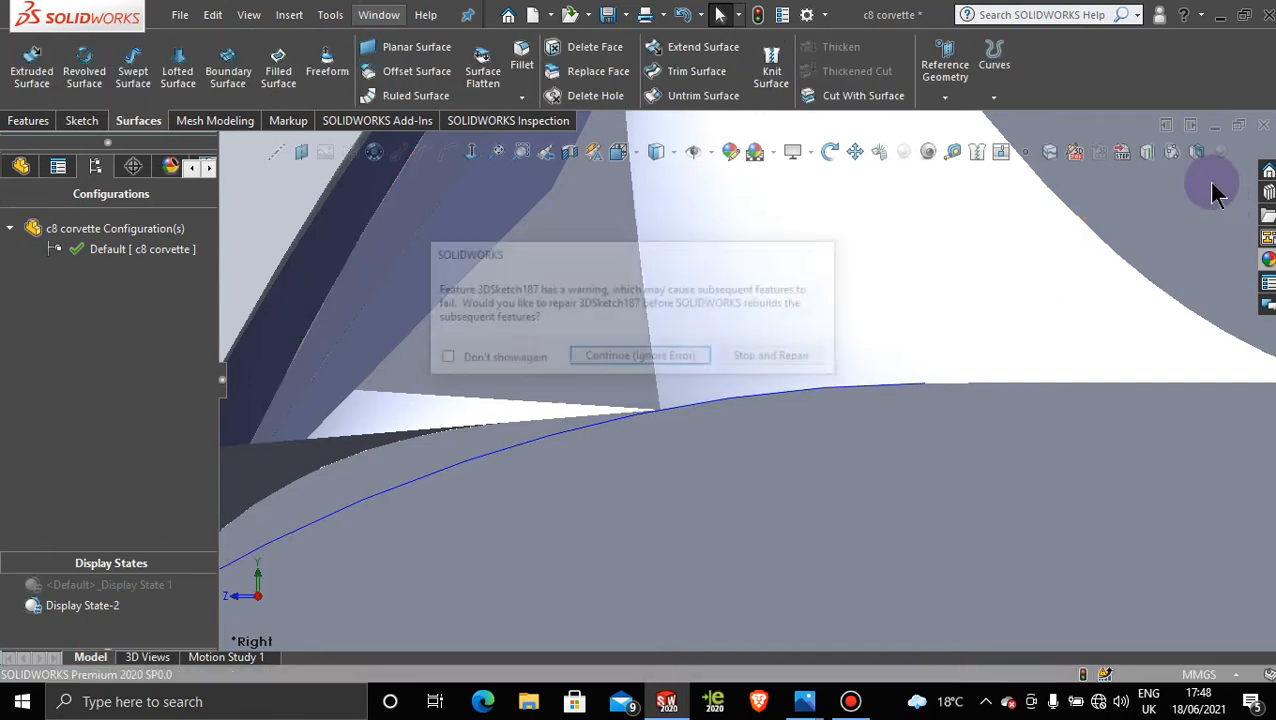
{"action": "left_click", "coordinate": [641, 358]}
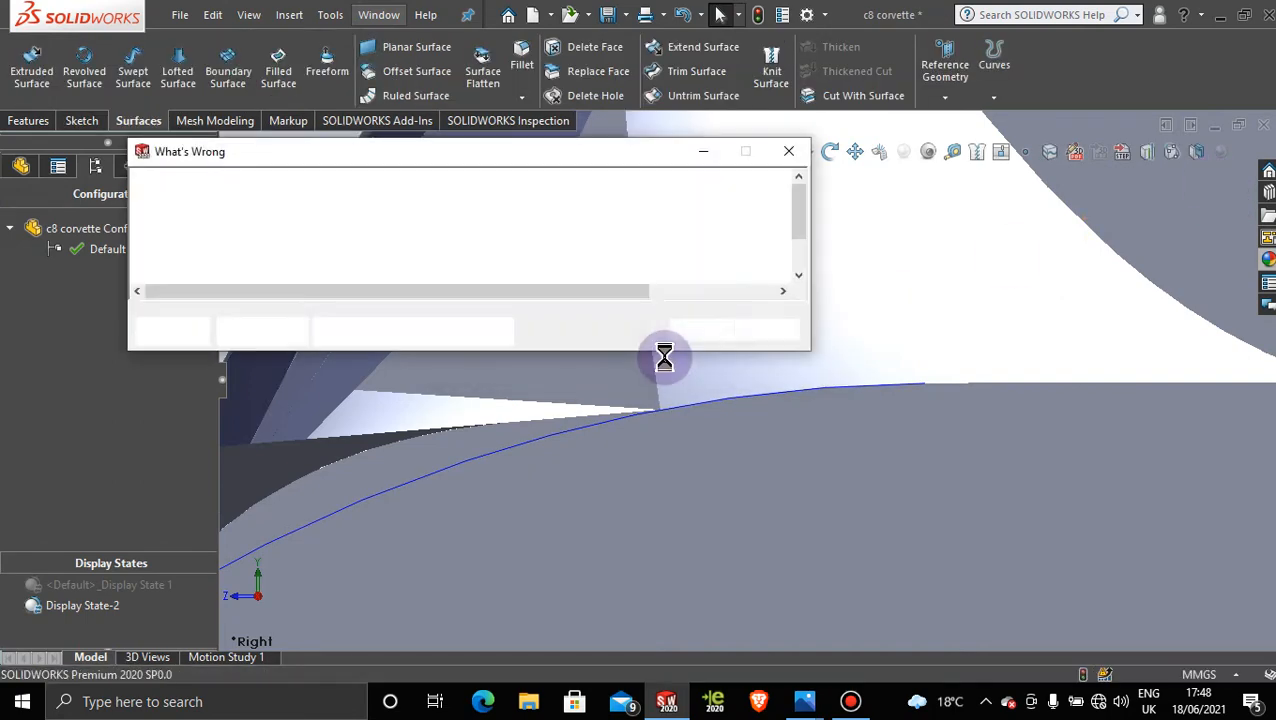
{"action": "left_click", "coordinate": [701, 331]}
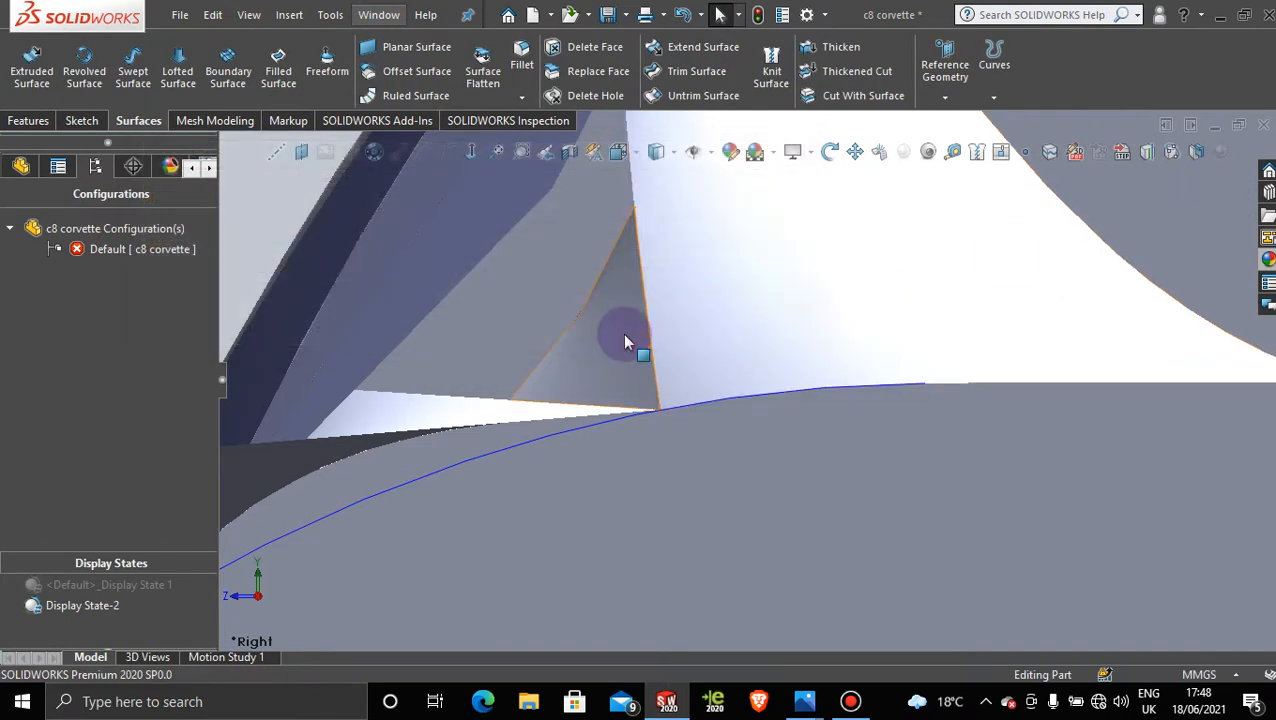
Step: Undo the replacement of the straight dividing line with two bent segments and leave the 3D sketch
{"action": "middle_click_drag", "start_coordinate": [622, 333], "coordinate": [670, 329]}
{"action": "scroll", "coordinate": [670, 329], "scroll_direction": "up", "scroll_amount": 7}
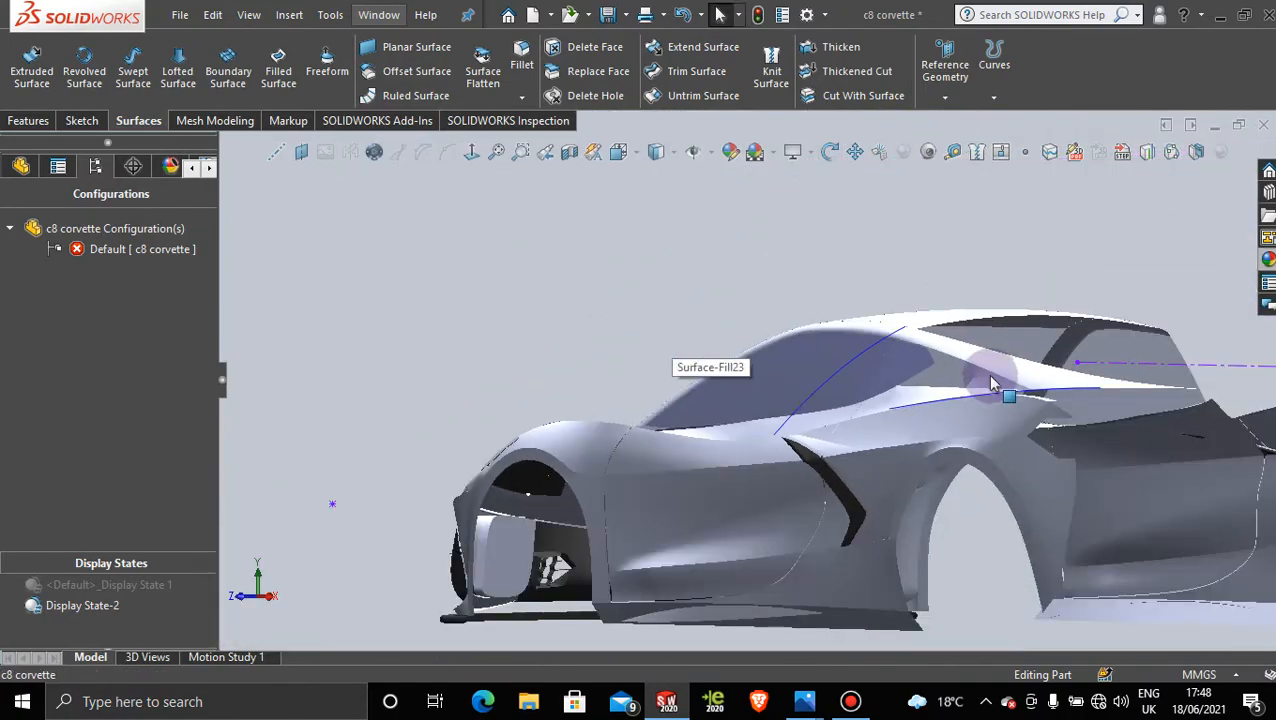
{"action": "middle_click_drag", "start_coordinate": [942, 350], "coordinate": [1020, 392]}
{"action": "scroll", "coordinate": [1000, 395], "scroll_direction": "down", "scroll_amount": 5}
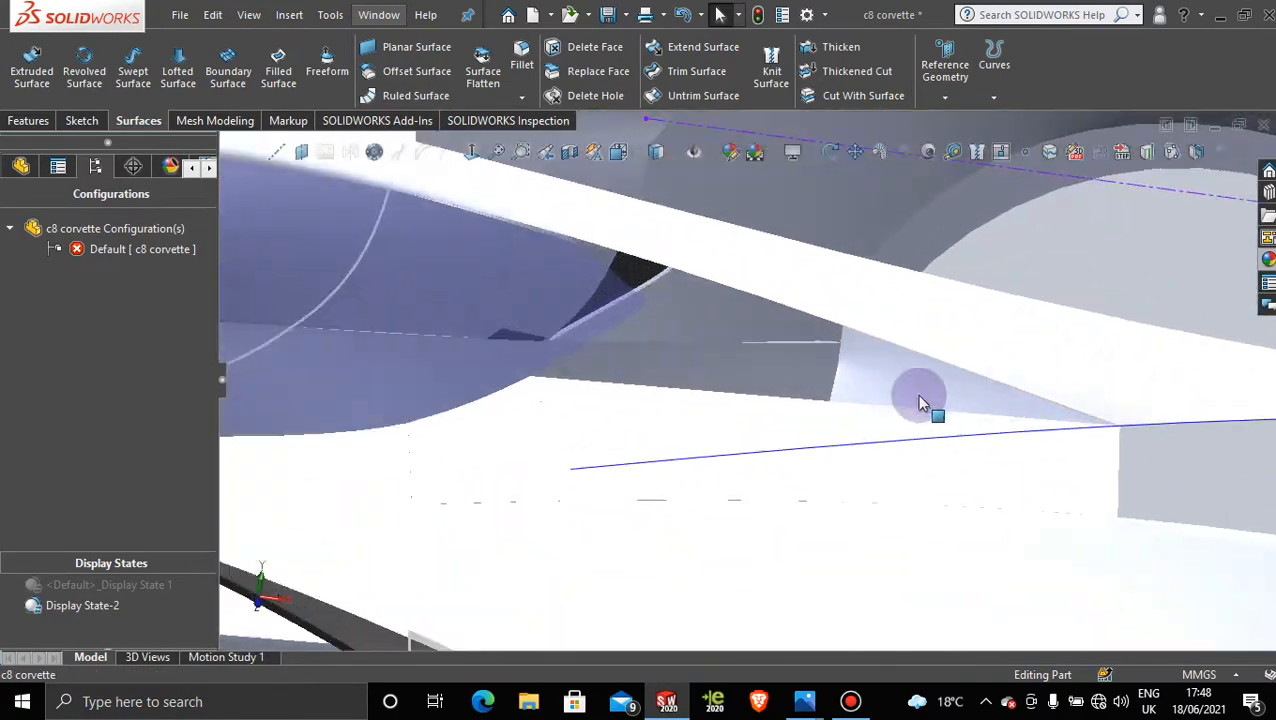
{"action": "scroll", "coordinate": [775, 369], "scroll_direction": "up", "scroll_amount": 6}
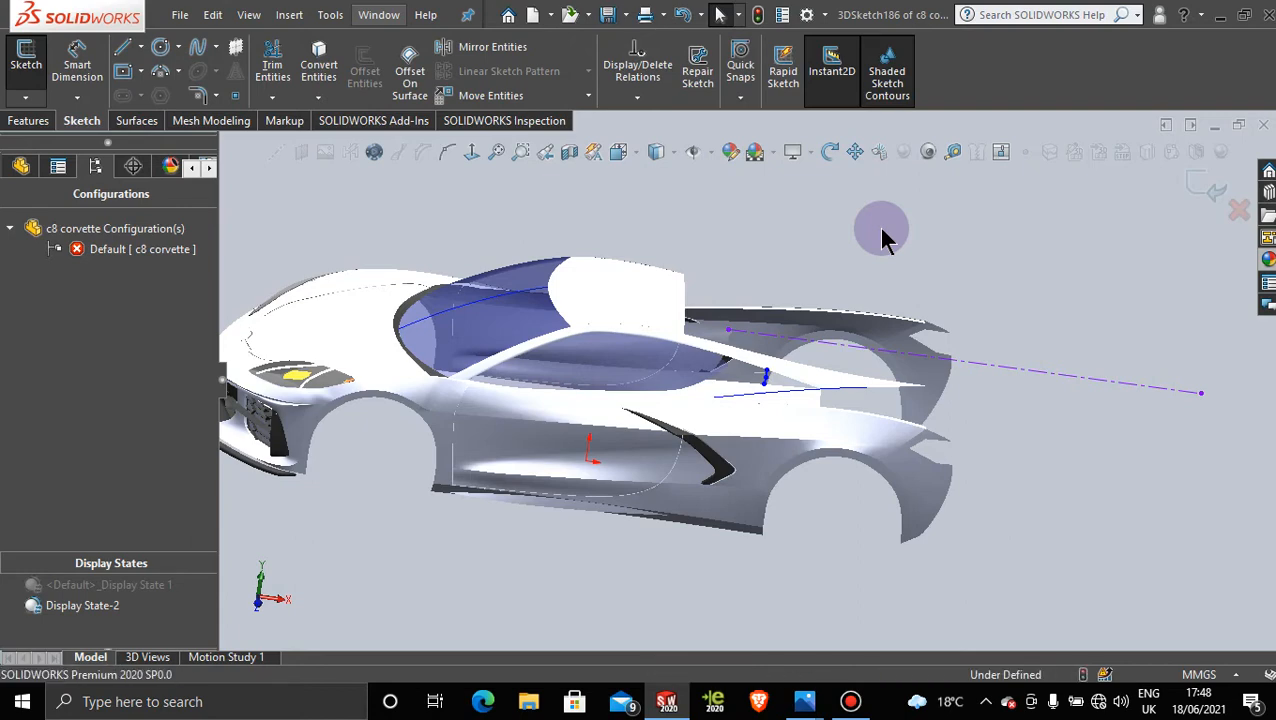
{"action": "key", "text": "ctrl+z"}
{"action": "left_click", "coordinate": [1202, 183]}
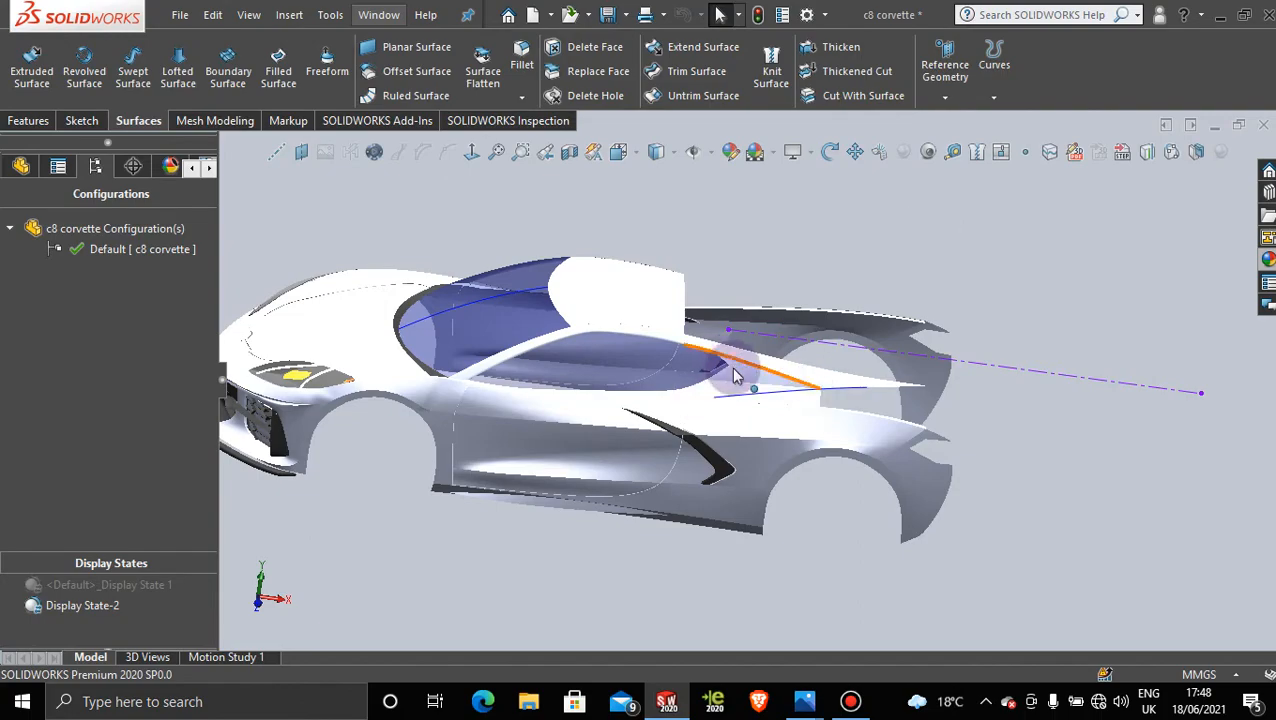
Step: Reopen the 3D sketch of the straight dividing line between the surface patches behind the side window, shown in the right view
{"action": "scroll", "coordinate": [775, 388], "scroll_direction": "down", "scroll_amount": 5}
{"action": "middle_click_drag", "start_coordinate": [749, 427], "coordinate": [815, 398]}
{"action": "middle_click_drag", "start_coordinate": [911, 370], "coordinate": [955, 380]}
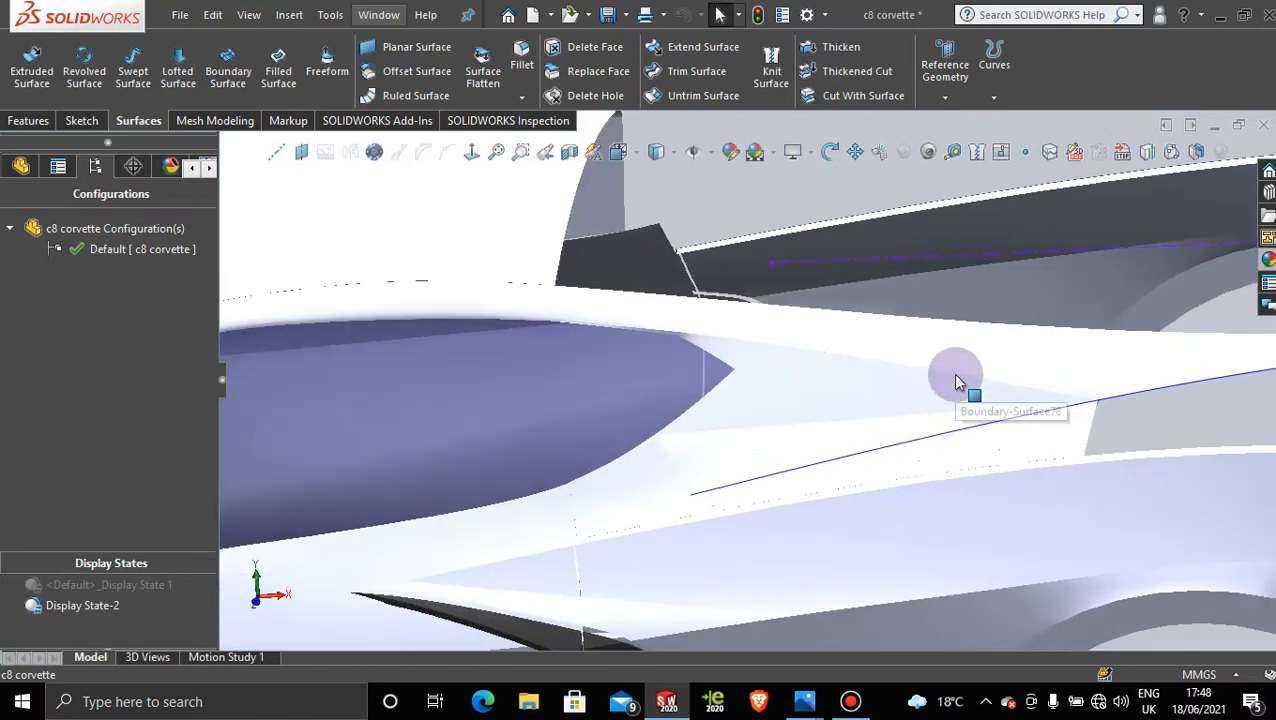
{"action": "mouse_move", "coordinate": [840, 408]}
{"action": "middle_mouse_down"}
{"action": "mouse_move", "coordinate": [789, 373]}
{"action": "mouse_move", "coordinate": [860, 384]}
{"action": "mouse_move", "coordinate": [865, 410]}
{"action": "middle_mouse_up"}
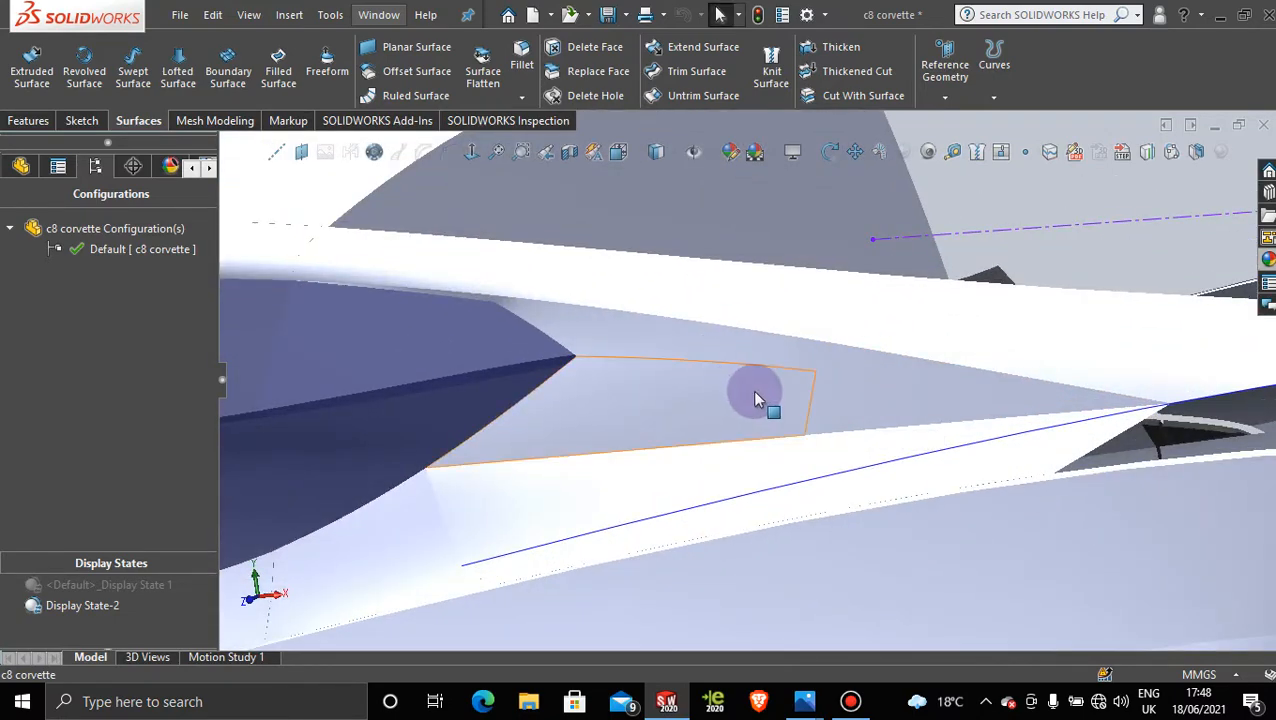
{"action": "scroll", "coordinate": [902, 403], "scroll_direction": "up", "scroll_amount": 3}
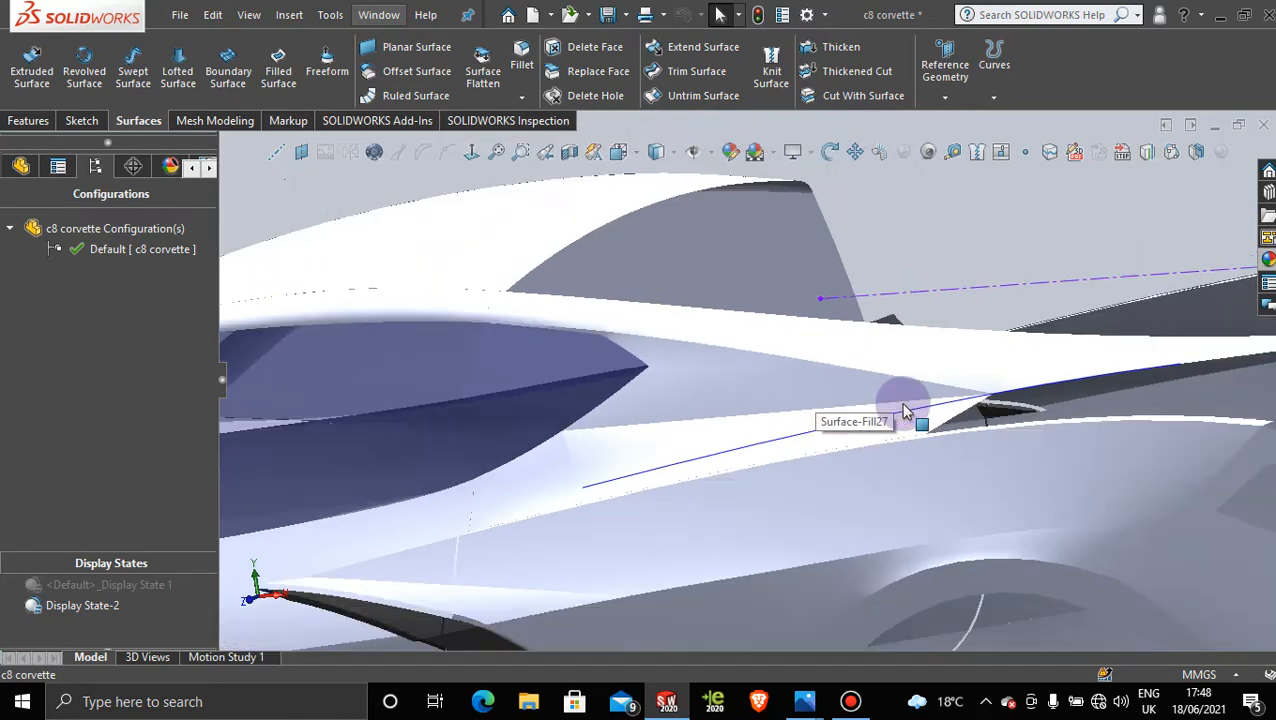
{"action": "left_click", "coordinate": [829, 393]}
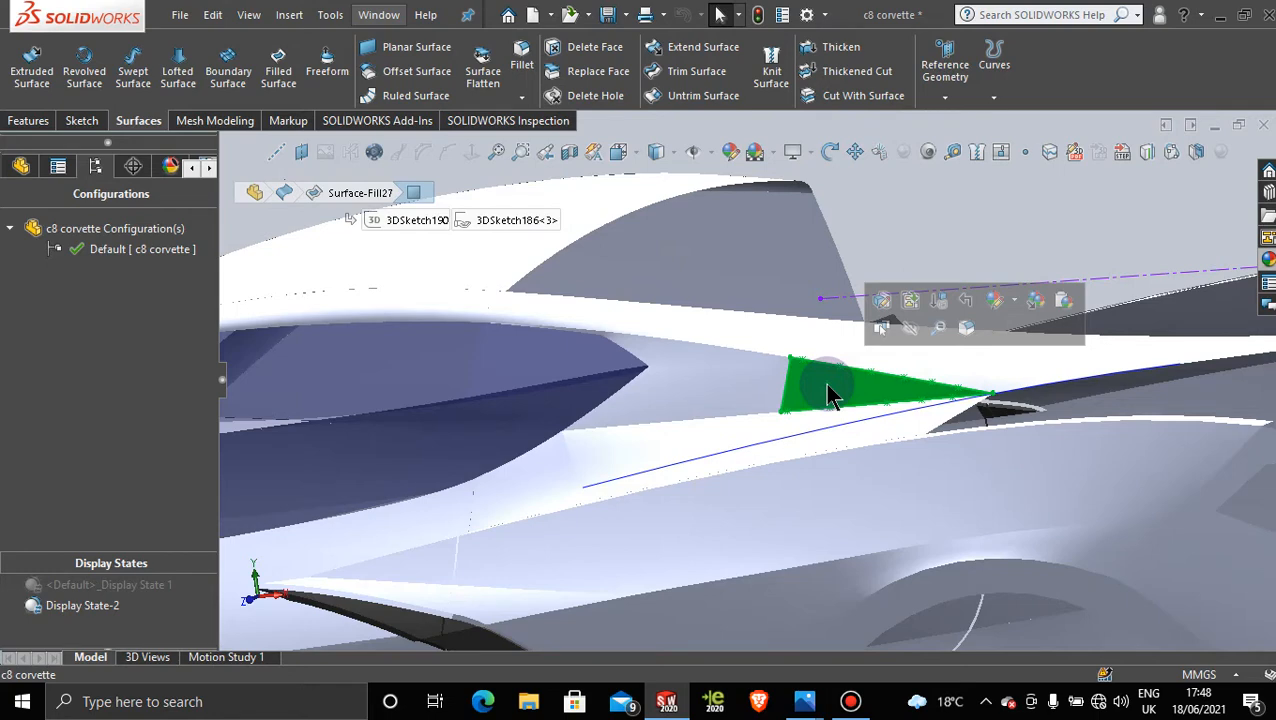
{"action": "right_click", "coordinate": [787, 392]}
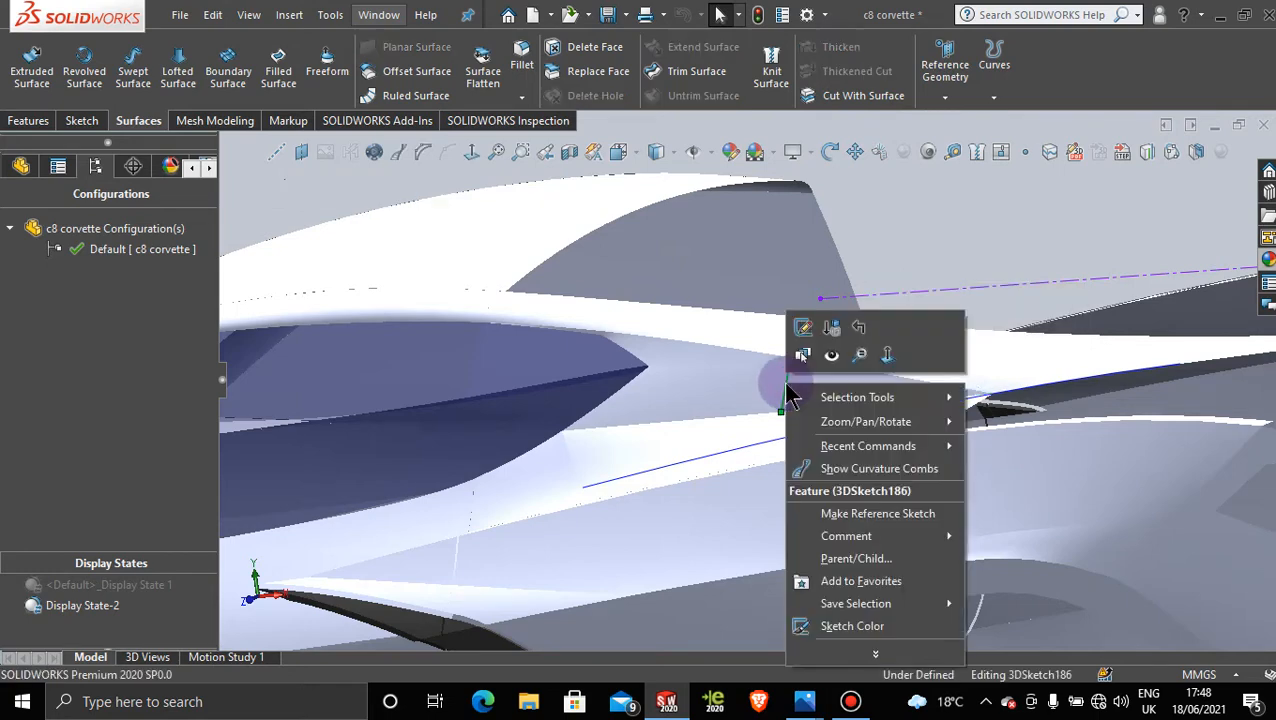
{"action": "left_click", "coordinate": [803, 327]}
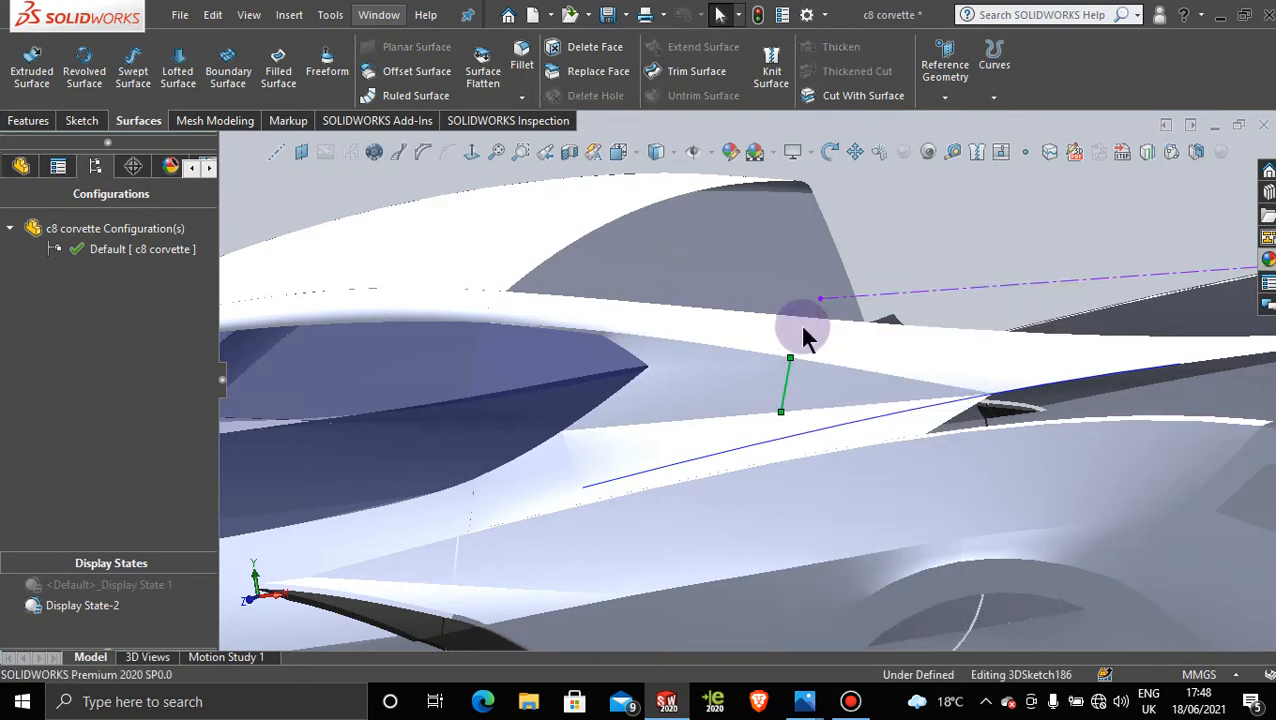
{"action": "middle_click_drag", "start_coordinate": [757, 365], "coordinate": [733, 366]}
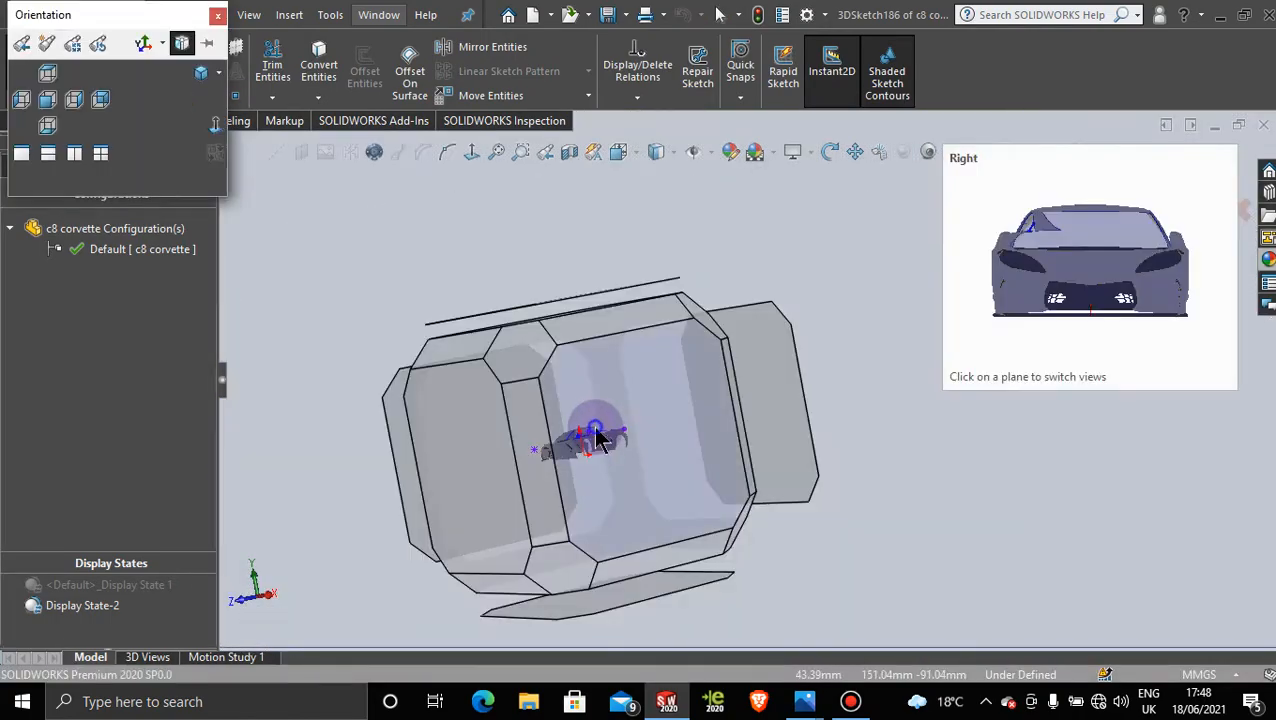
{"action": "left_click", "coordinate": [593, 430]}
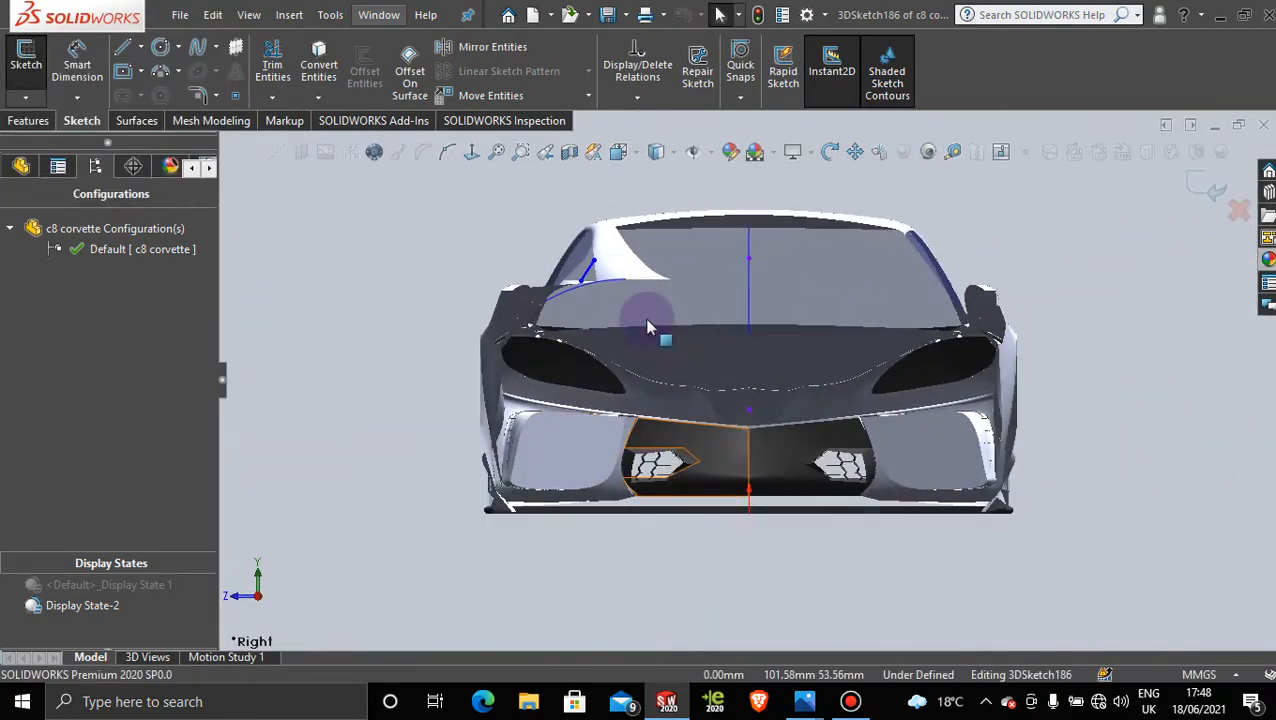
{"action": "scroll", "coordinate": [648, 327], "scroll_direction": "down", "scroll_amount": 6}
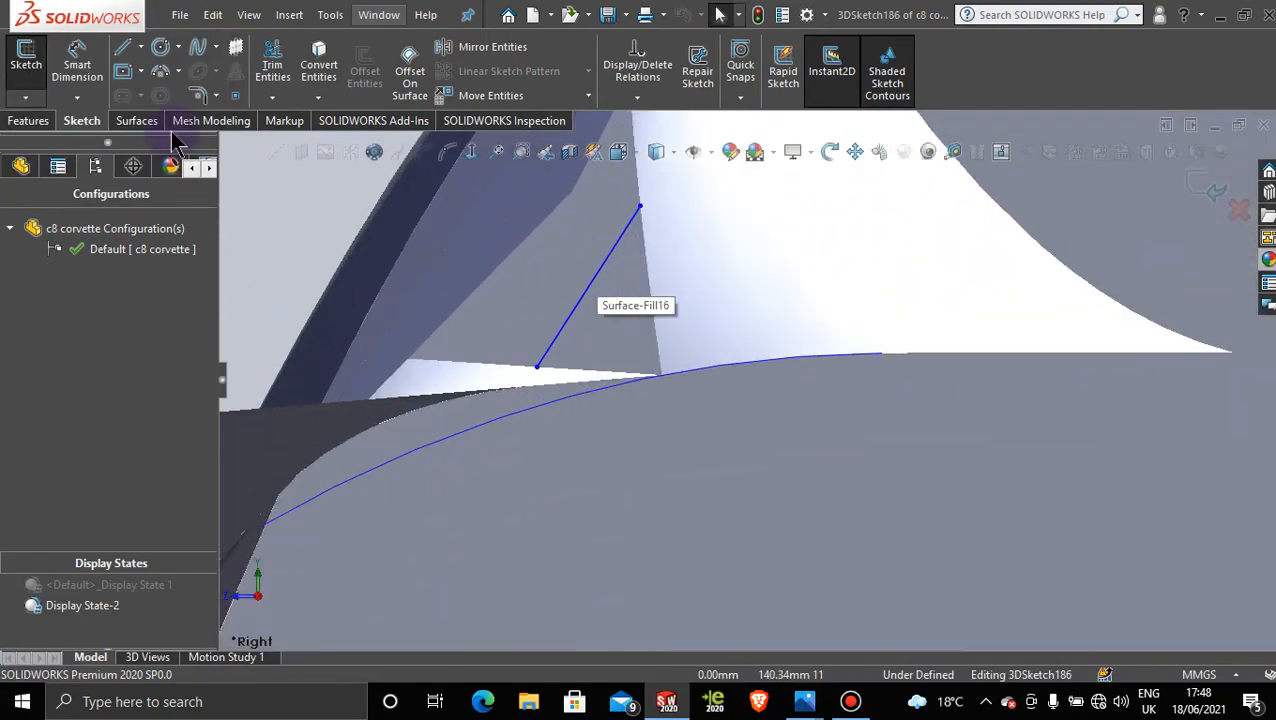
Step: Place a spline point midway along the dividing line and bend the line into a slight S-curve about 13.5 mm long
{"action": "left_click", "coordinate": [447, 152]}
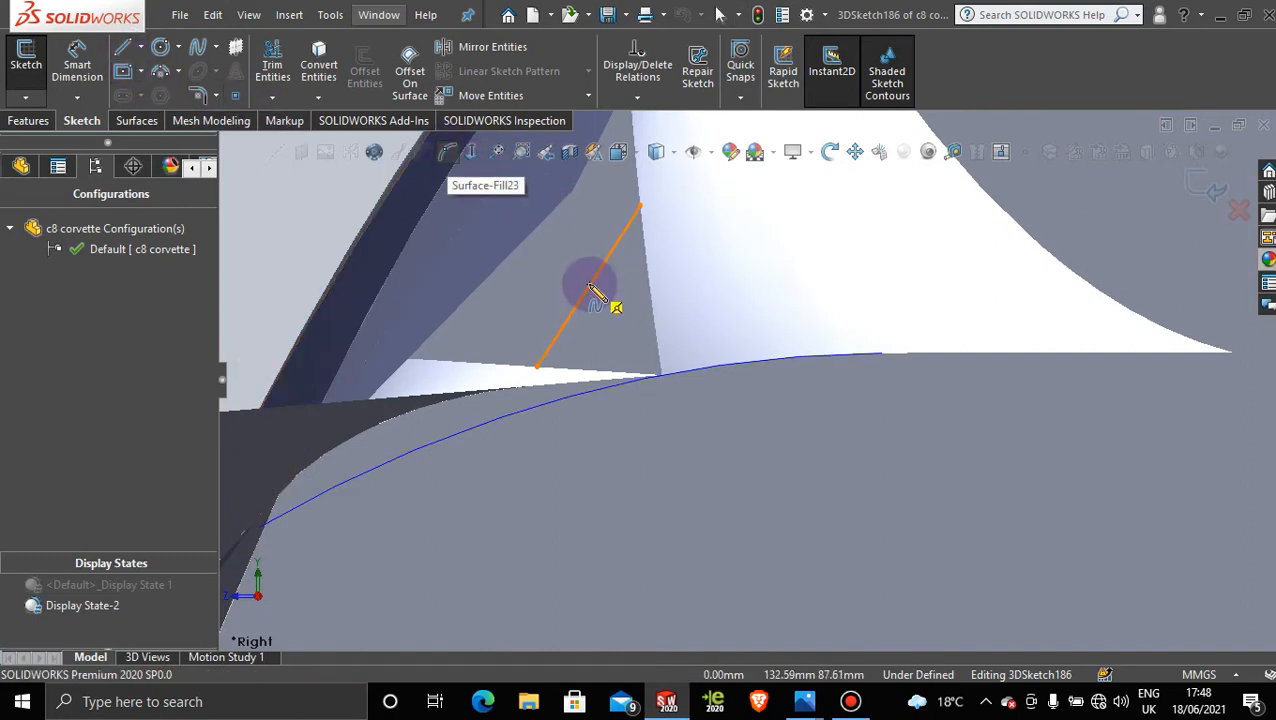
{"action": "left_click", "coordinate": [588, 291]}
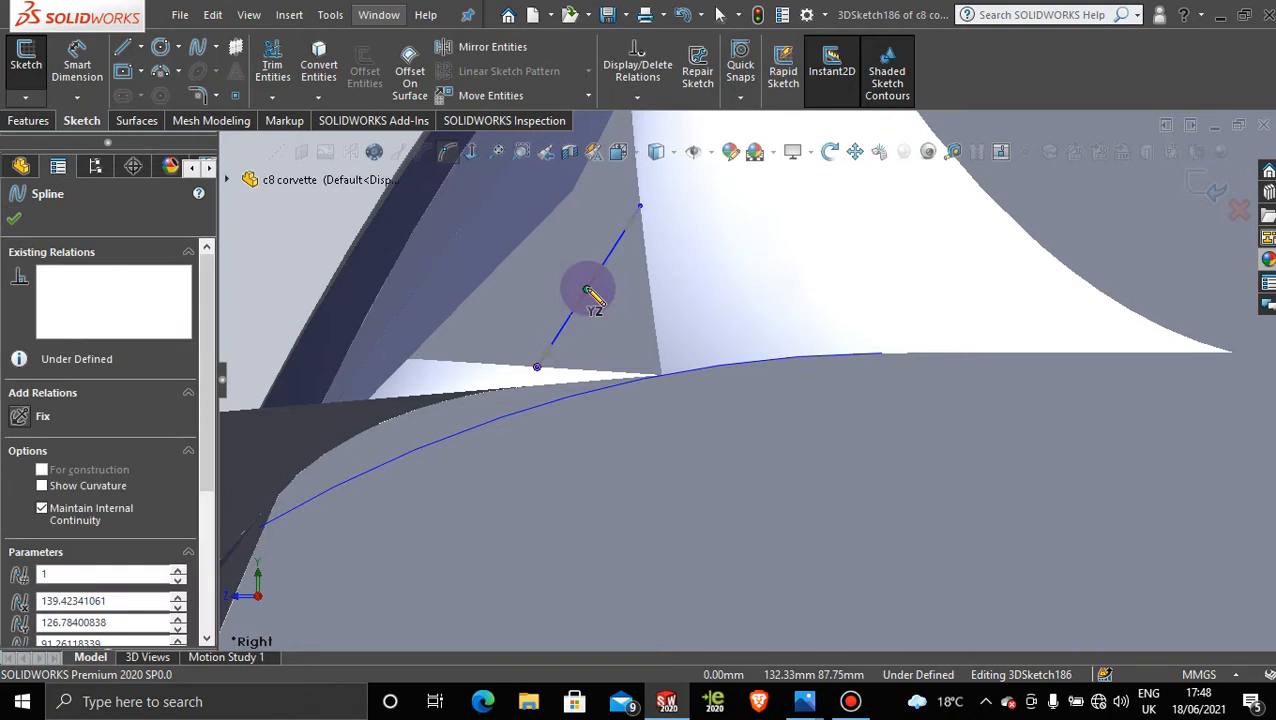
{"action": "left_click", "coordinate": [16, 222]}
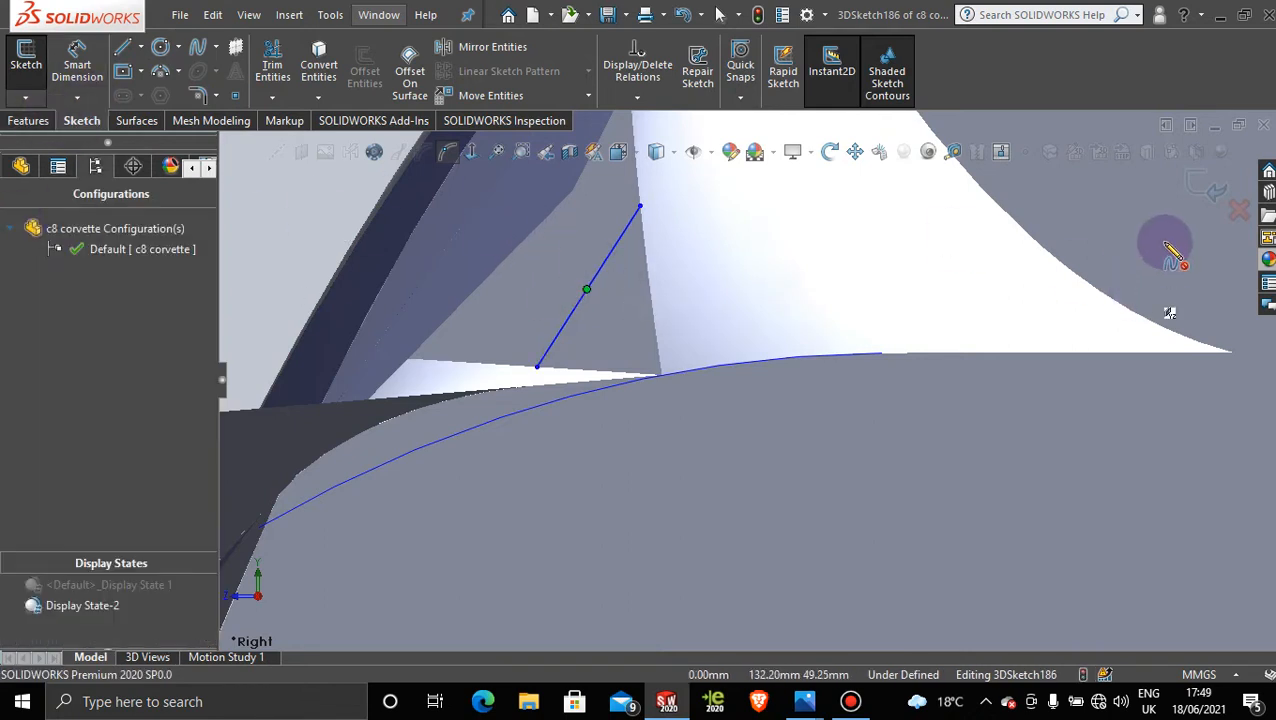
{"action": "key", "text": "Escape"}
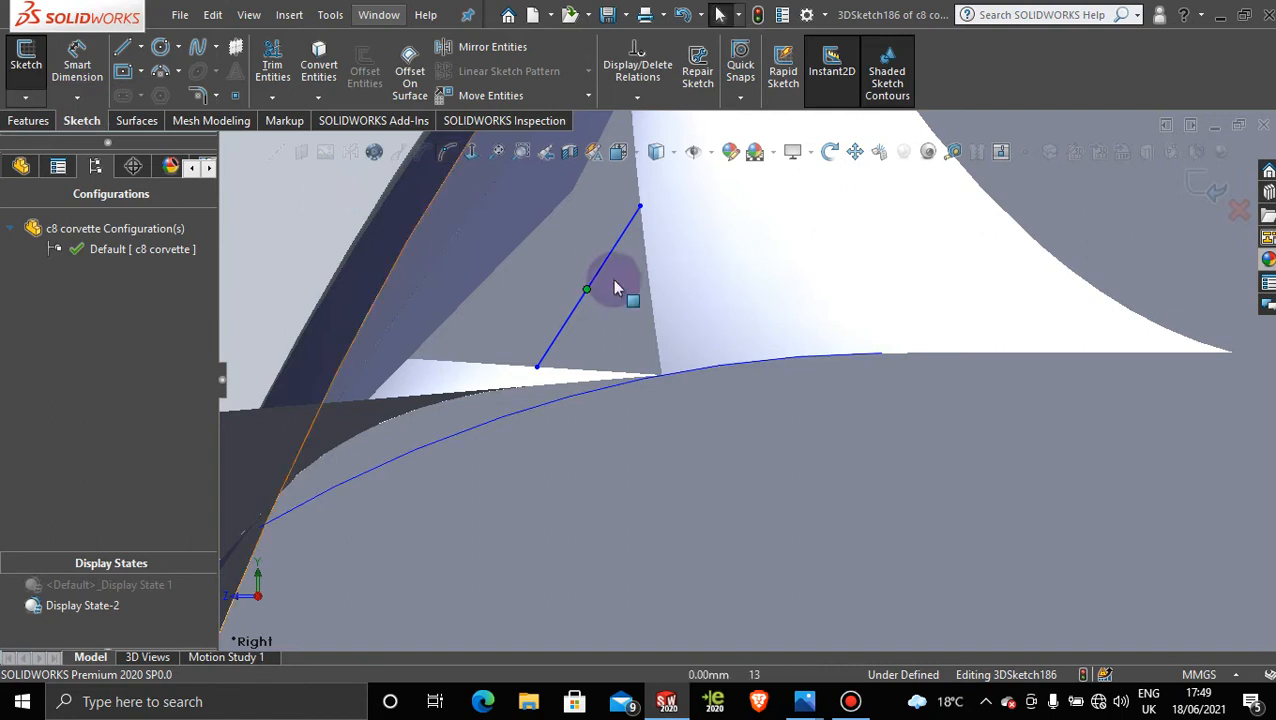
{"action": "left_click", "coordinate": [598, 276]}
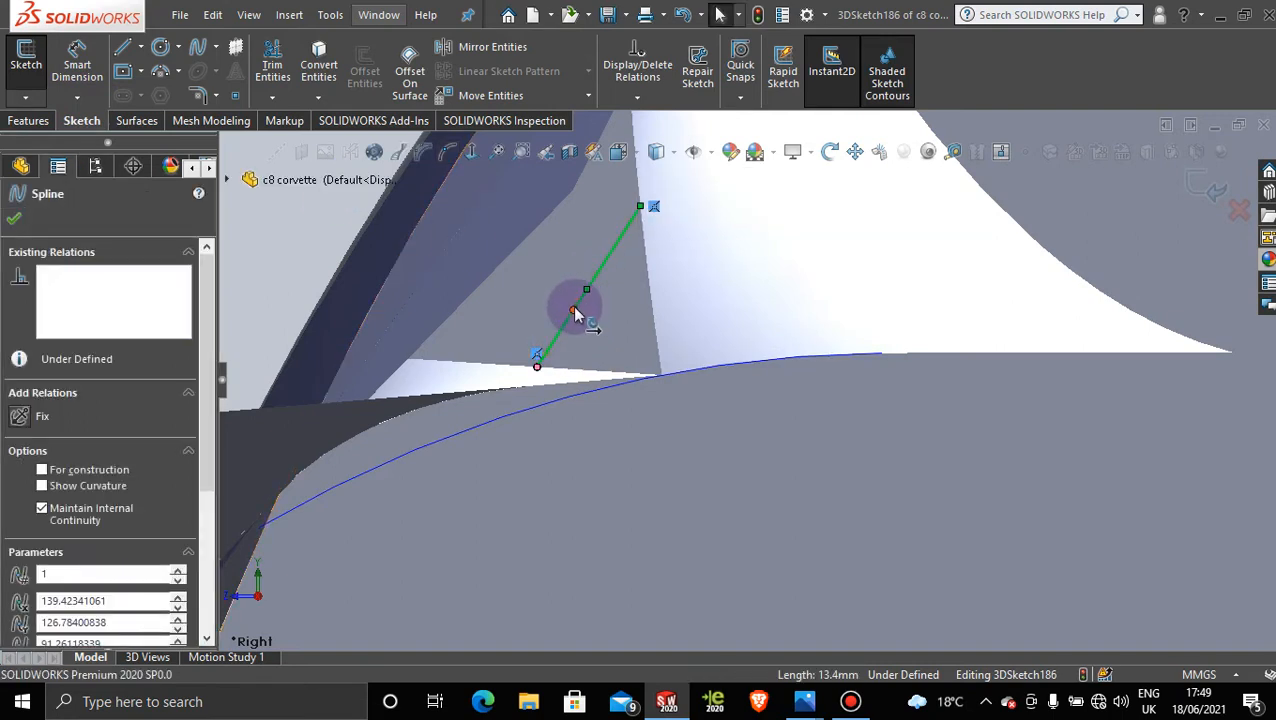
{"action": "left_click_drag", "start_coordinate": [574, 314], "coordinate": [585, 318]}
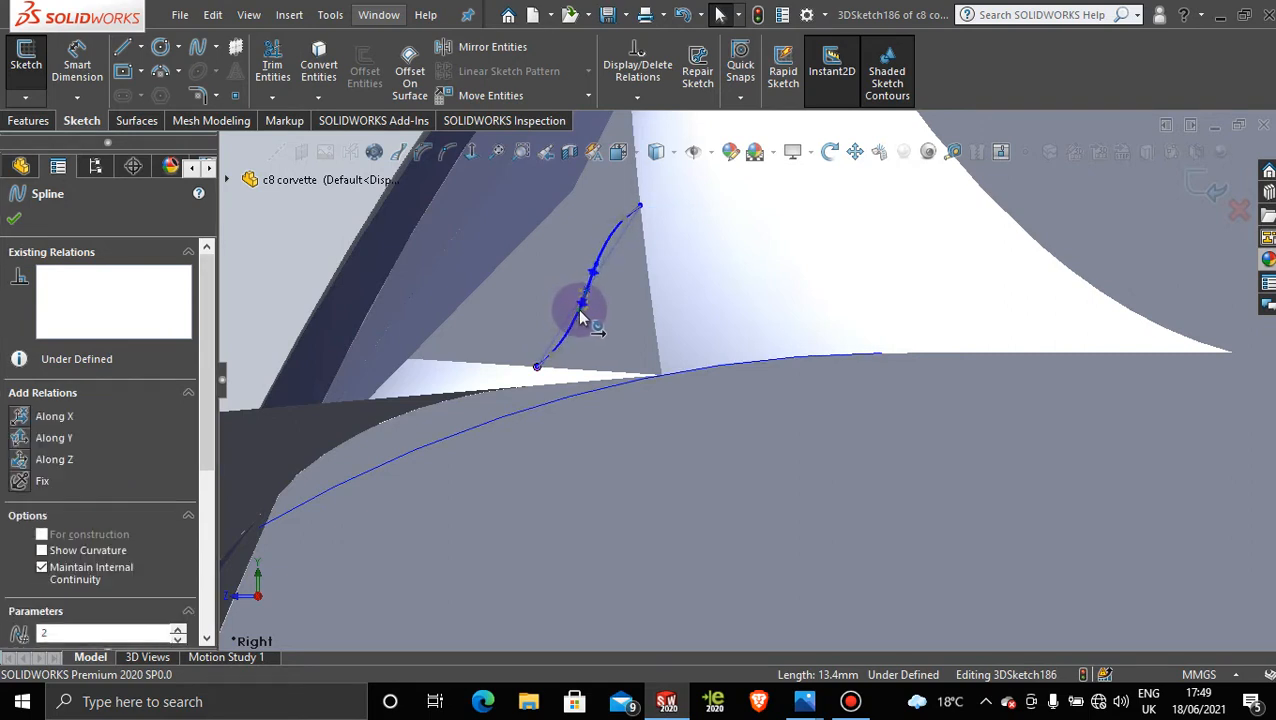
{"action": "left_click", "coordinate": [587, 295]}
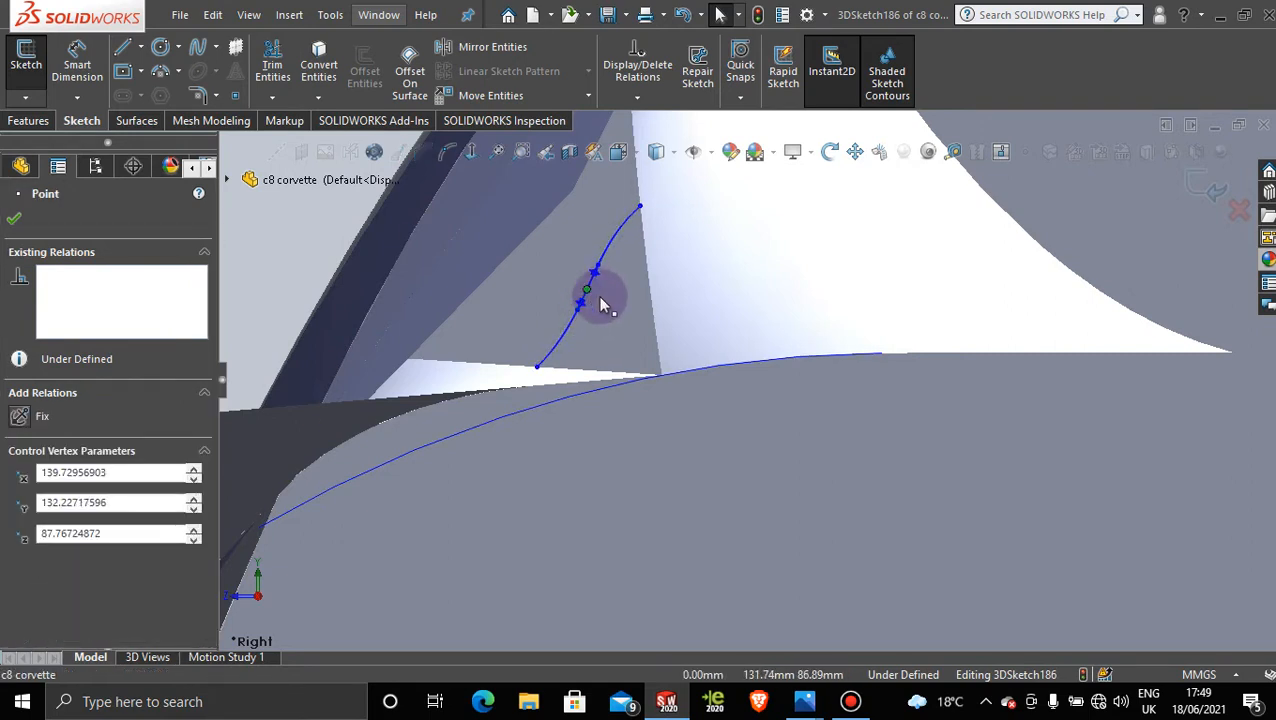
{"action": "right_click", "coordinate": [584, 293]}
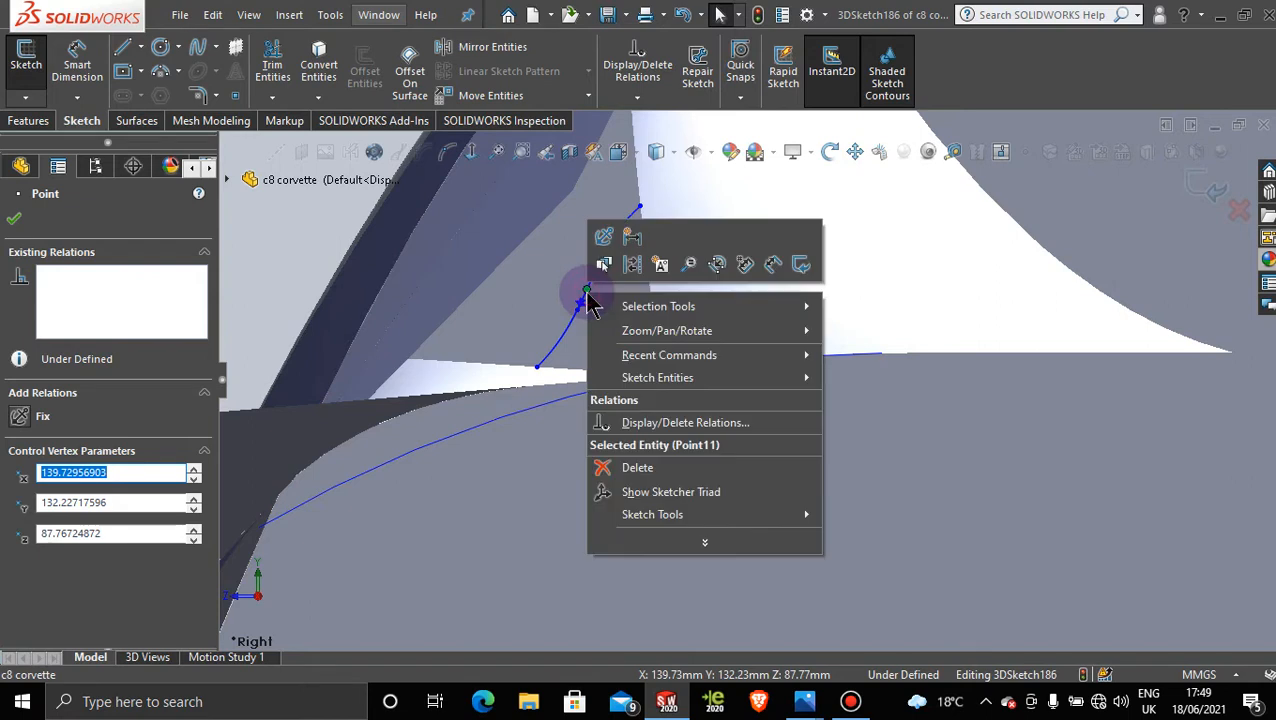
{"action": "left_click", "coordinate": [581, 319]}
{"action": "left_click", "coordinate": [575, 325]}
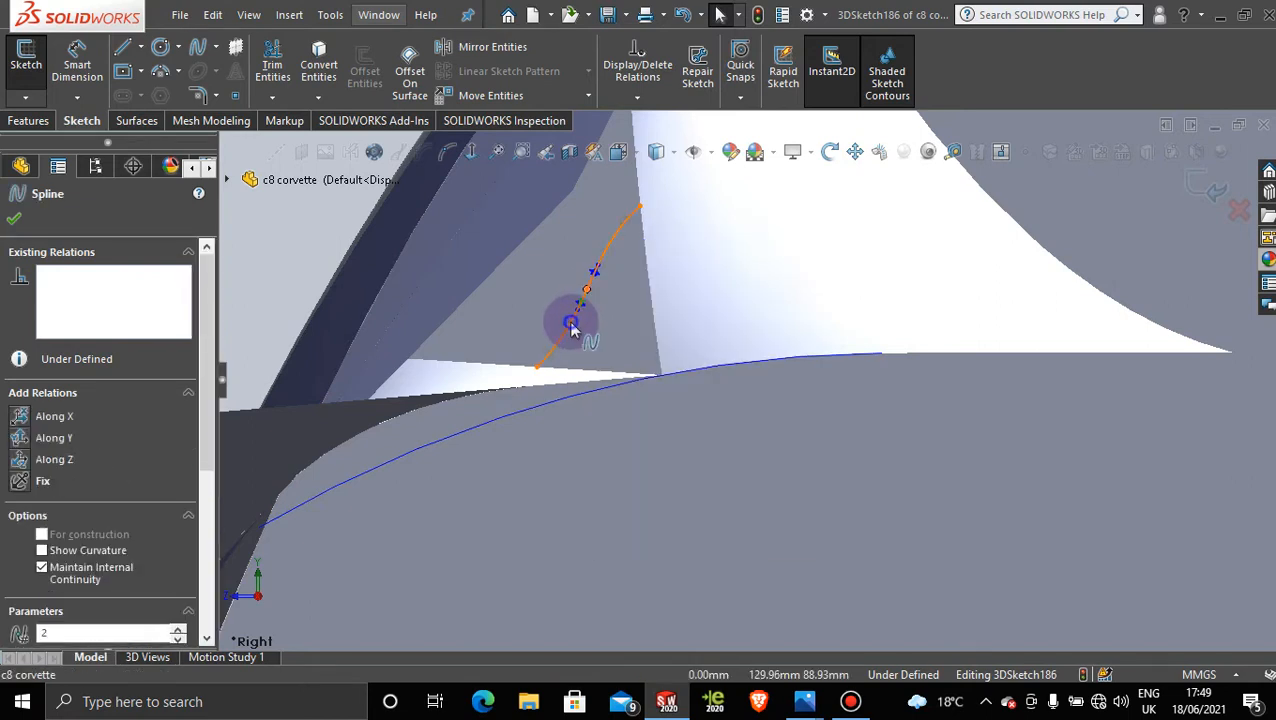
{"action": "left_click", "coordinate": [573, 330]}
{"action": "right_click", "coordinate": [589, 292]}
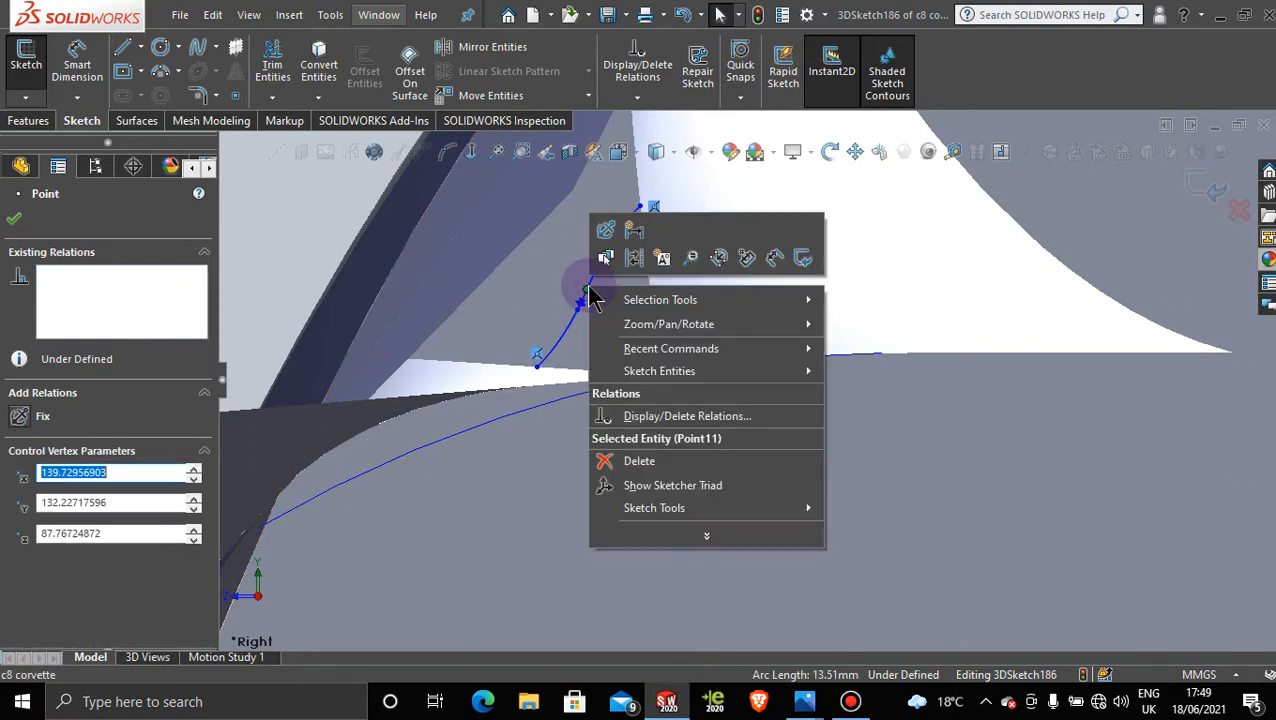
{"action": "left_click", "coordinate": [16, 222]}
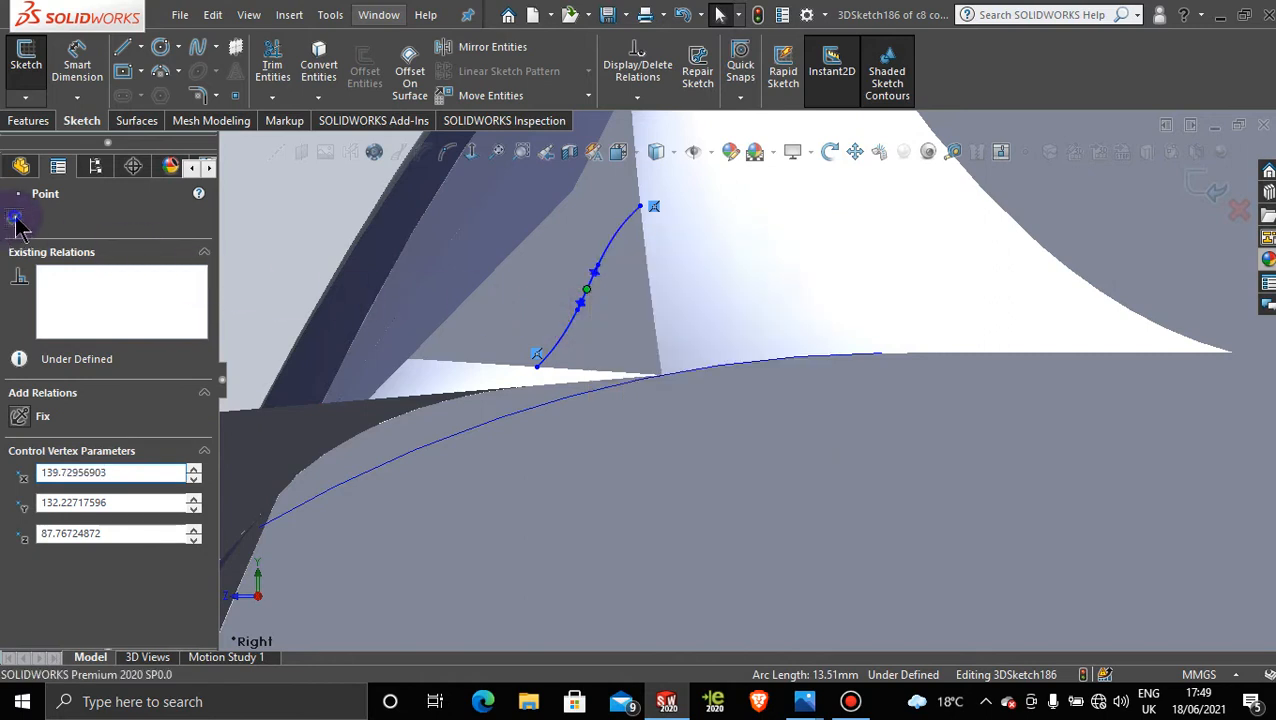
{"action": "left_click", "coordinate": [1108, 484]}
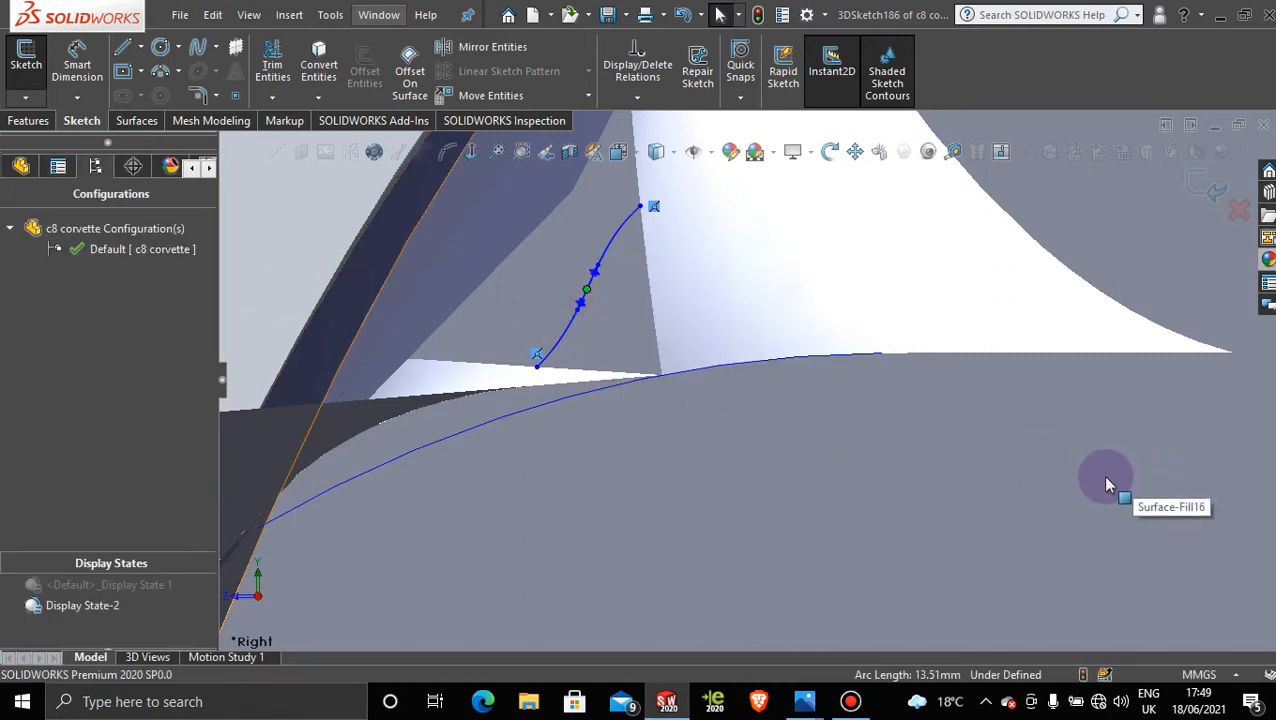
Step: Move the dividing curve's middle spline point rearward so the curve forms a single gentle arc about 13.5 mm long
{"action": "left_click", "coordinate": [594, 284]}
{"action": "left_click_drag", "start_coordinate": [586, 296], "coordinate": [606, 301]}
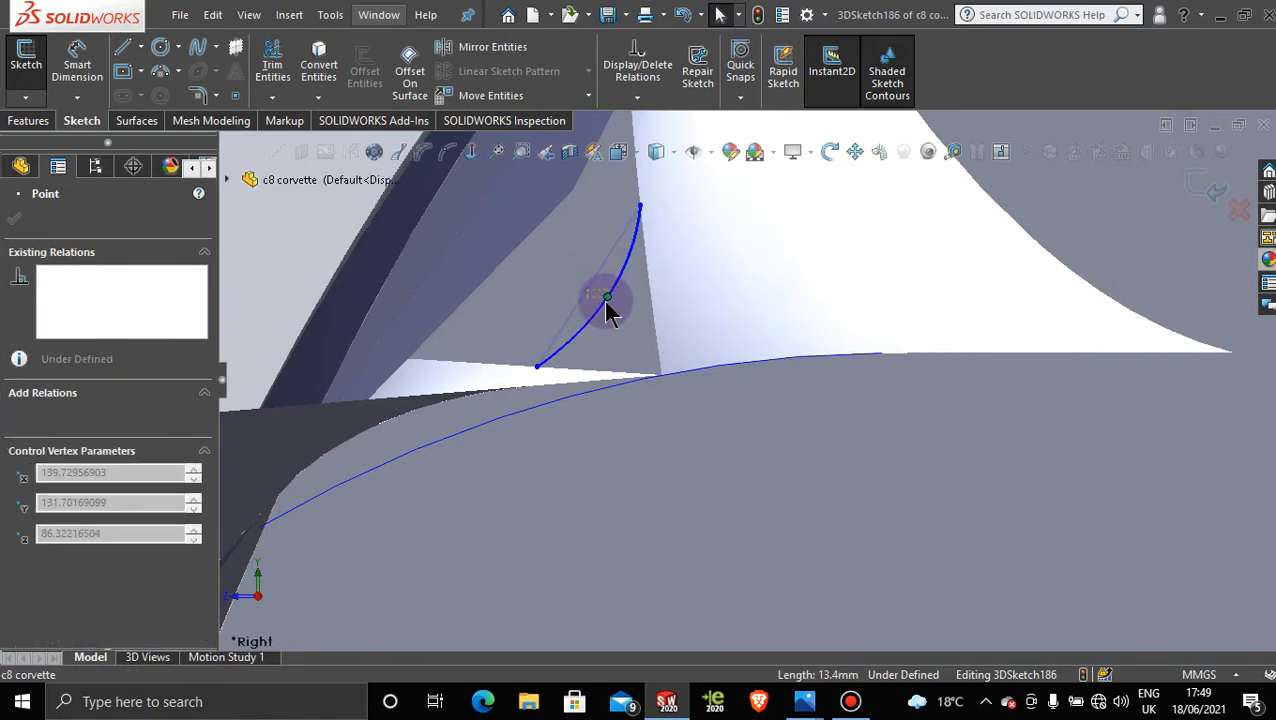
{"action": "scroll", "coordinate": [593, 303], "scroll_direction": "down", "scroll_amount": 2}
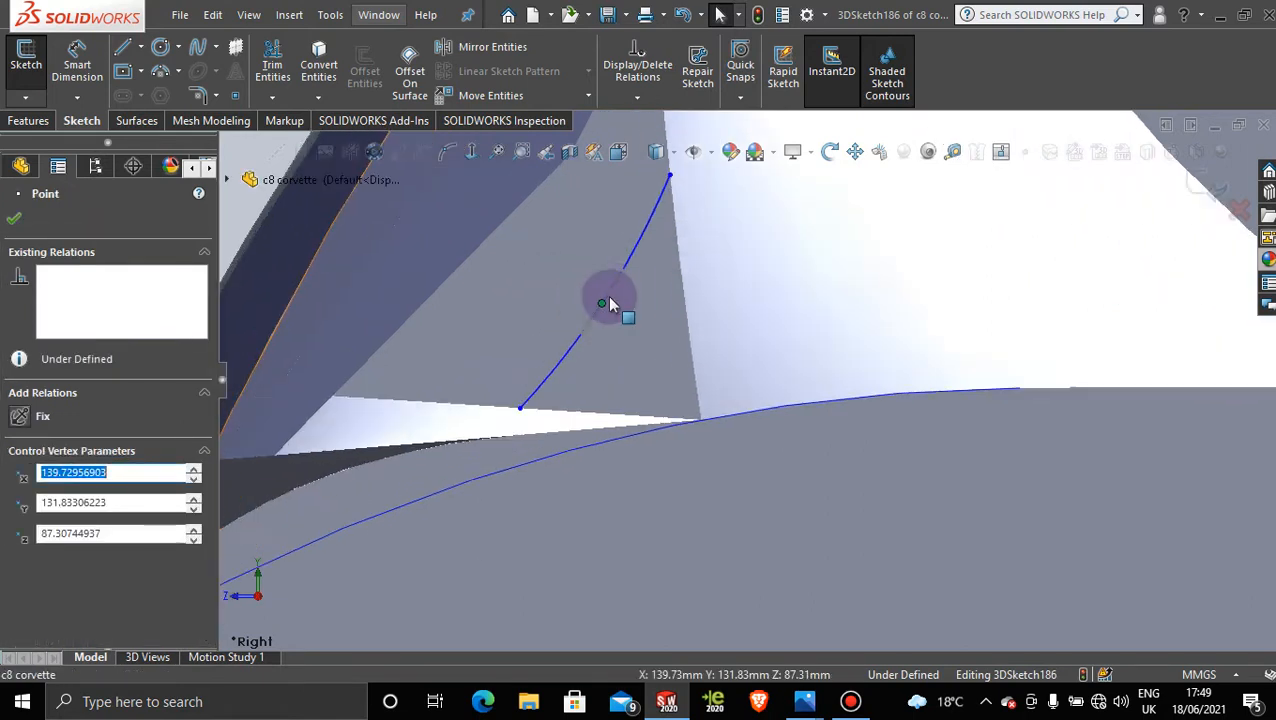
Step: Display the control polygon of the dividing curve and adjust its middle control vertex
{"action": "left_click", "coordinate": [640, 240]}
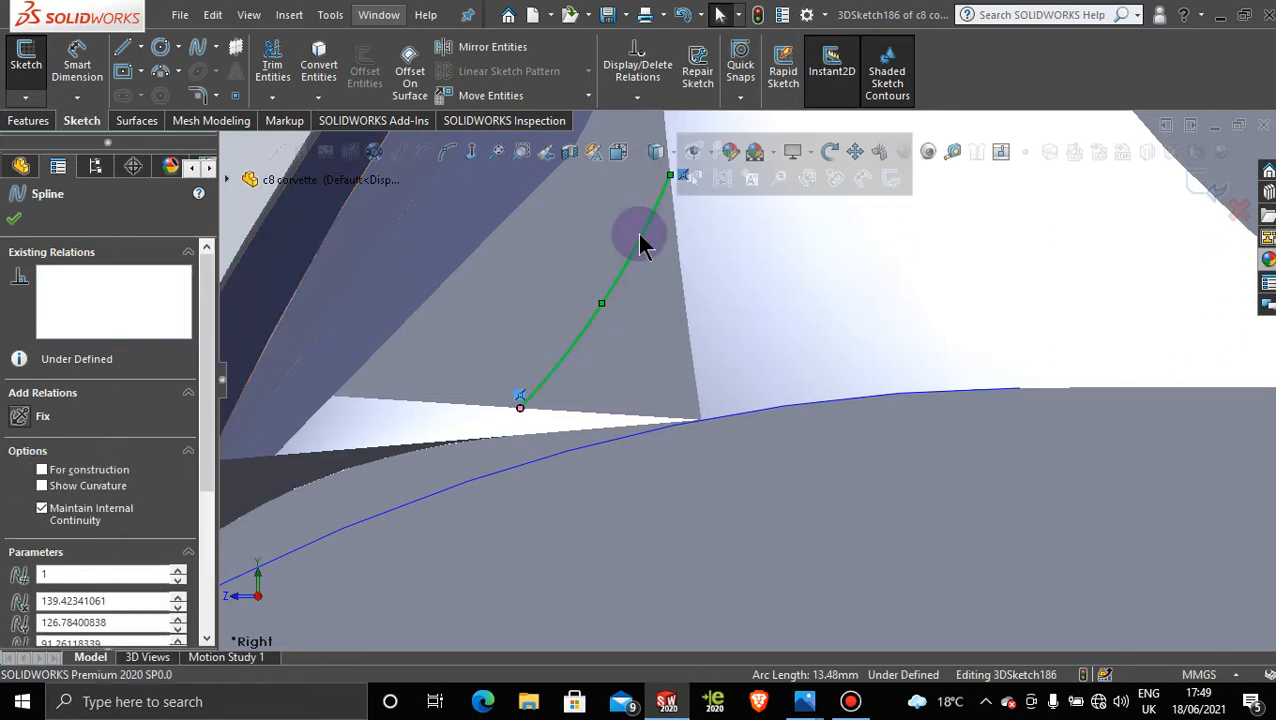
{"action": "left_click", "coordinate": [424, 152]}
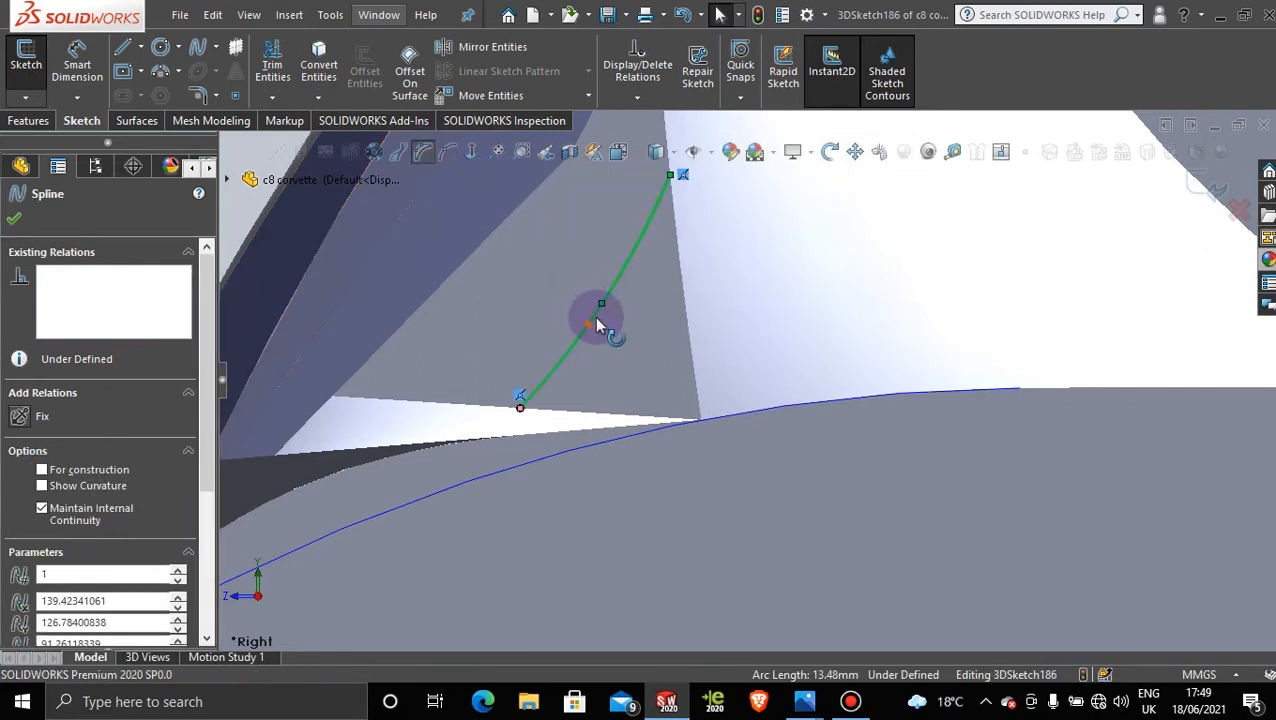
{"action": "scroll", "coordinate": [641, 311], "scroll_direction": "down", "scroll_amount": 5}
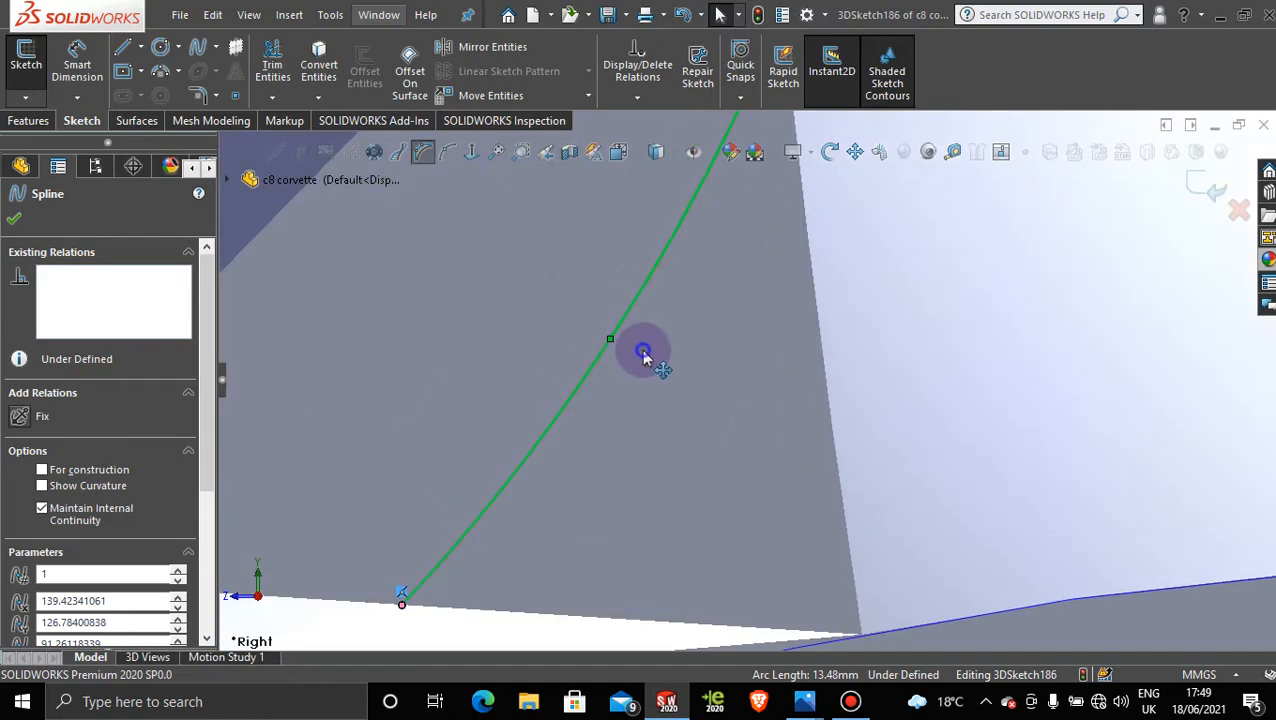
{"action": "left_click", "coordinate": [642, 353]}
{"action": "middle_click_drag", "start_coordinate": [680, 358], "coordinate": [743, 368]}
{"action": "scroll", "coordinate": [740, 400], "scroll_direction": "down", "scroll_amount": 3}
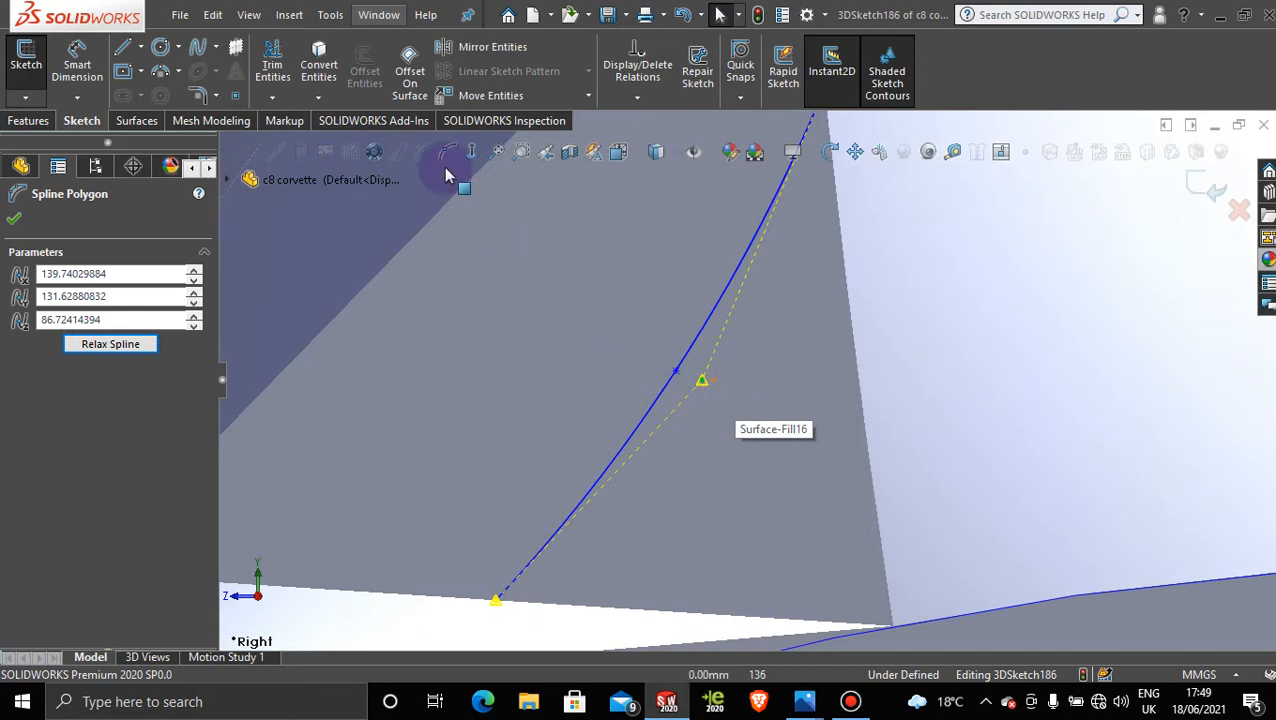
Step: Insert a spline point on the dividing curve slightly above its middle
{"action": "left_click", "coordinate": [448, 152]}
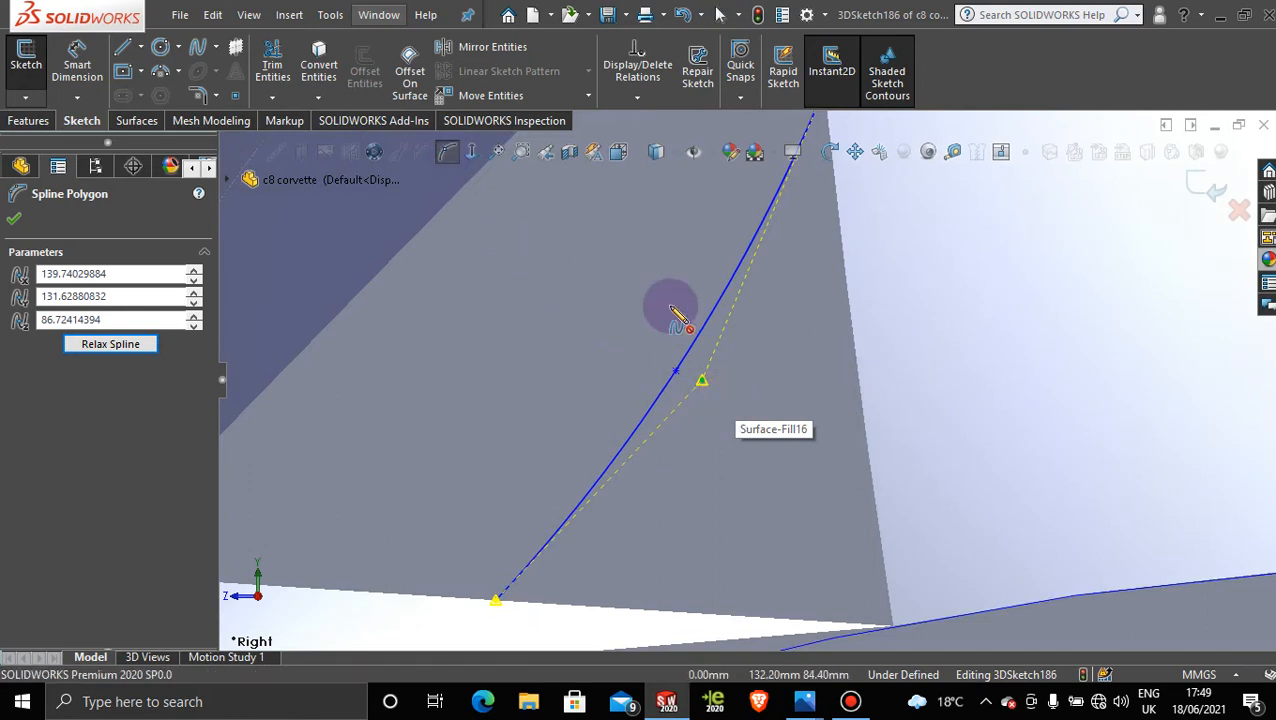
{"action": "left_click", "coordinate": [706, 328]}
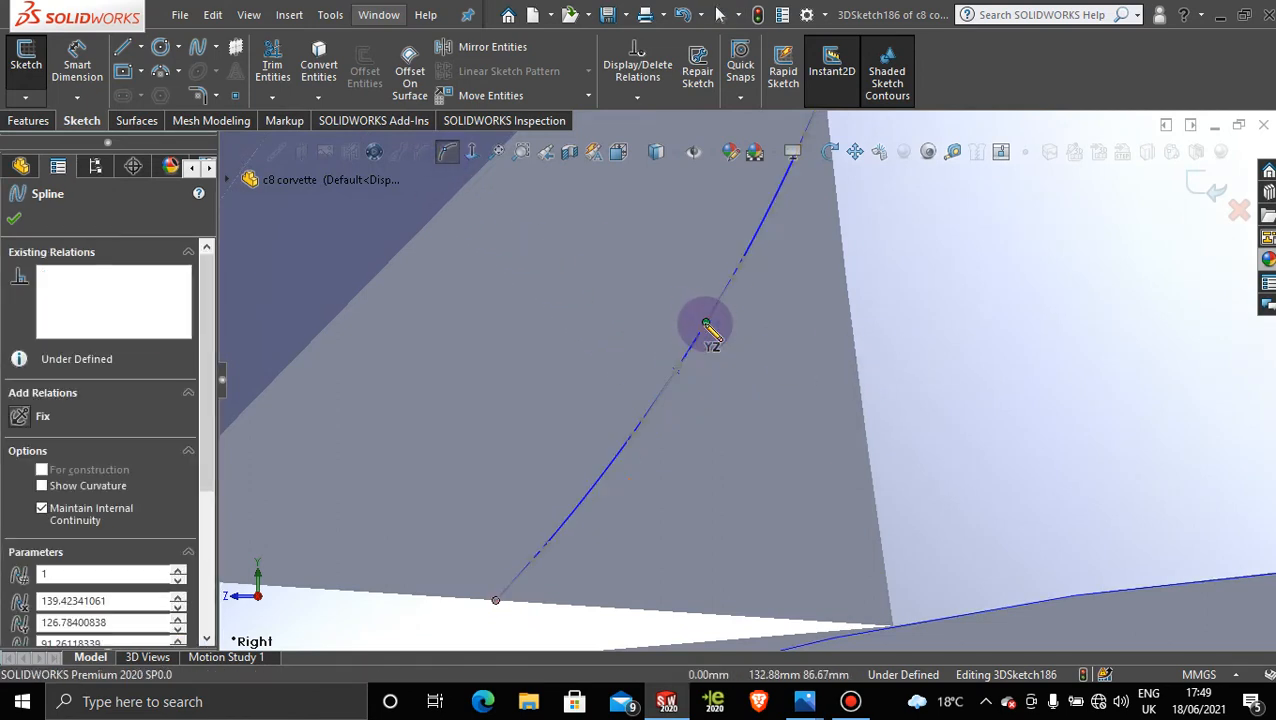
{"action": "key", "text": "Escape"}
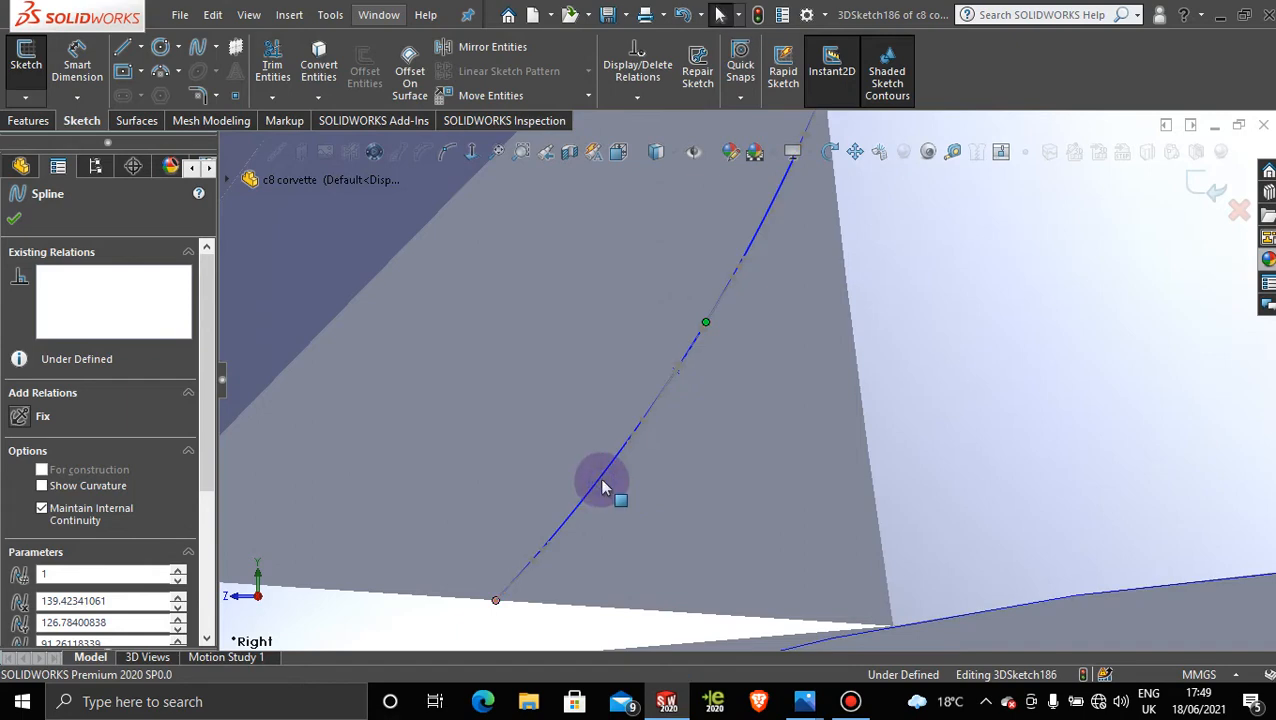
Step: Try to insert another spline point on the lower part of the dividing curve
{"action": "left_click", "coordinate": [446, 152]}
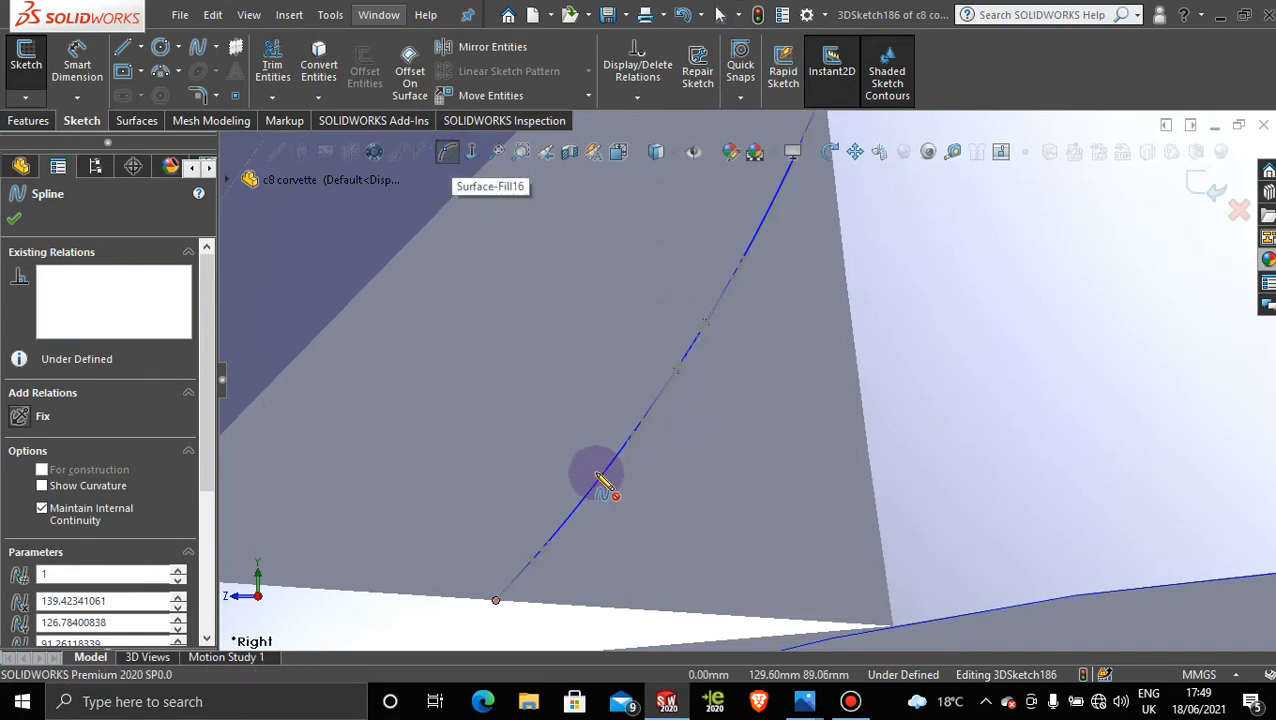
{"action": "left_click", "coordinate": [600, 477]}
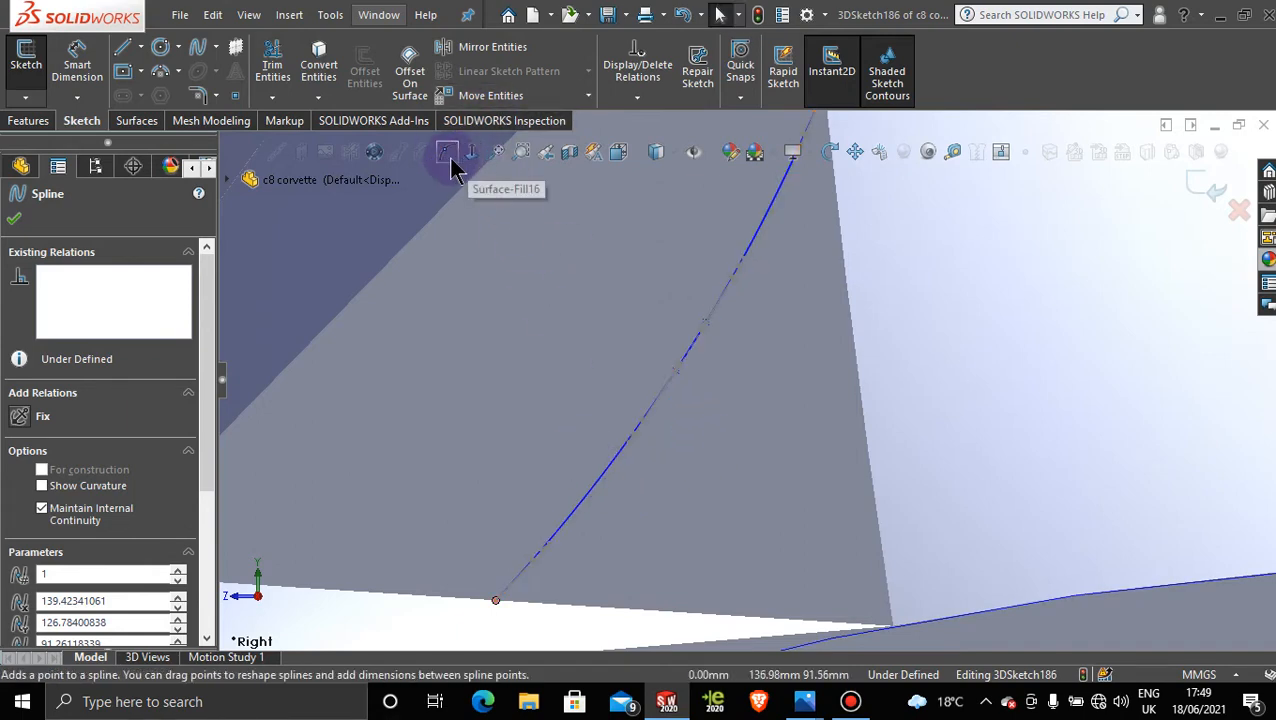
{"action": "left_click", "coordinate": [450, 158]}
{"action": "left_click", "coordinate": [597, 482]}
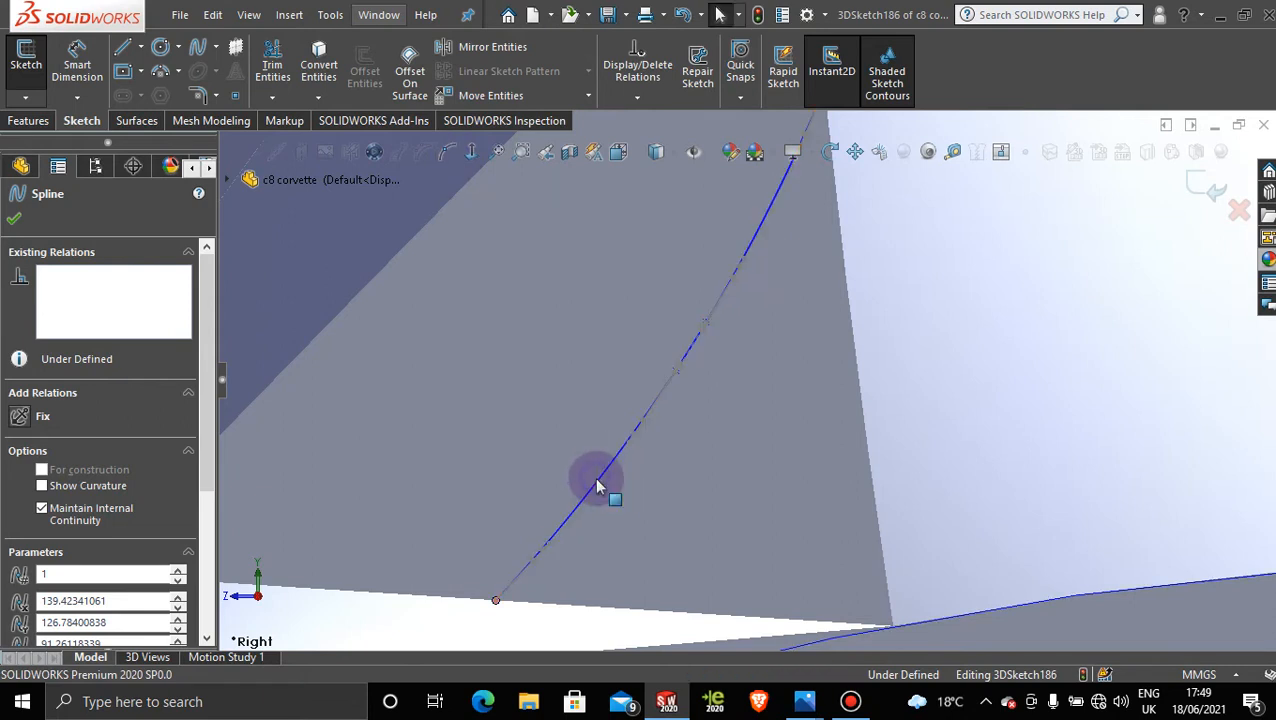
{"action": "left_click", "coordinate": [449, 153]}
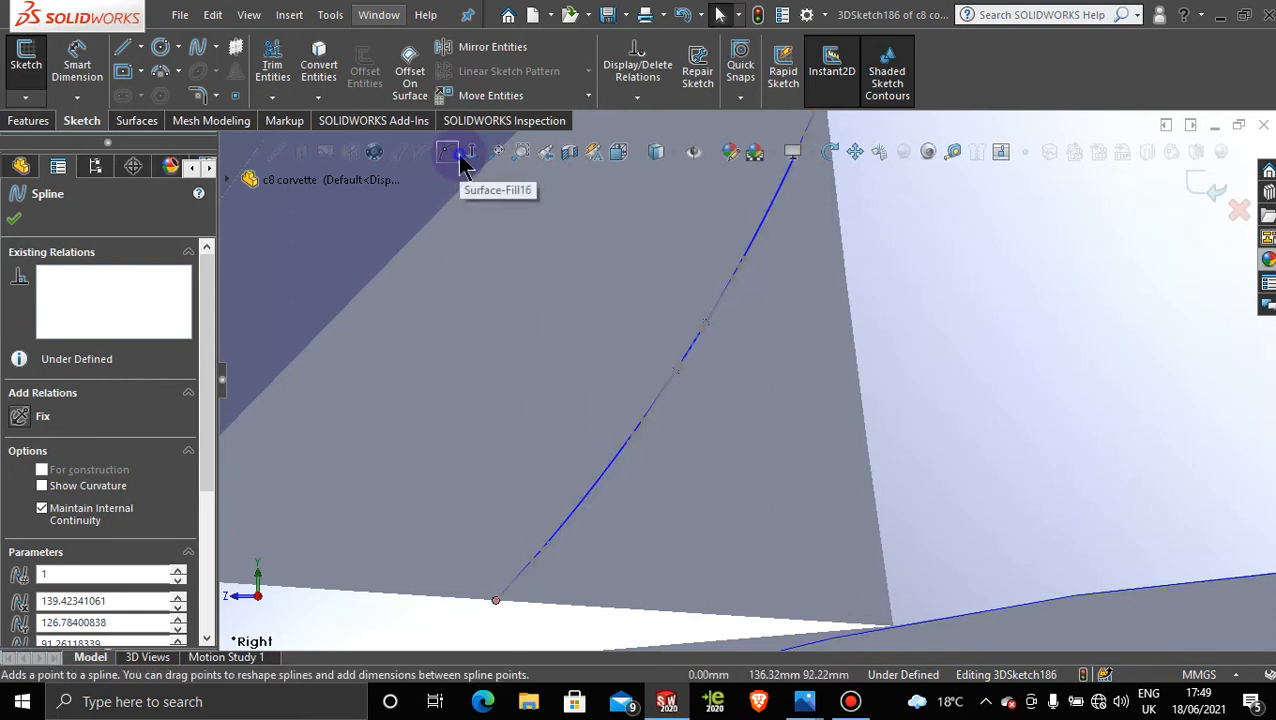
{"action": "left_click", "coordinate": [600, 477]}
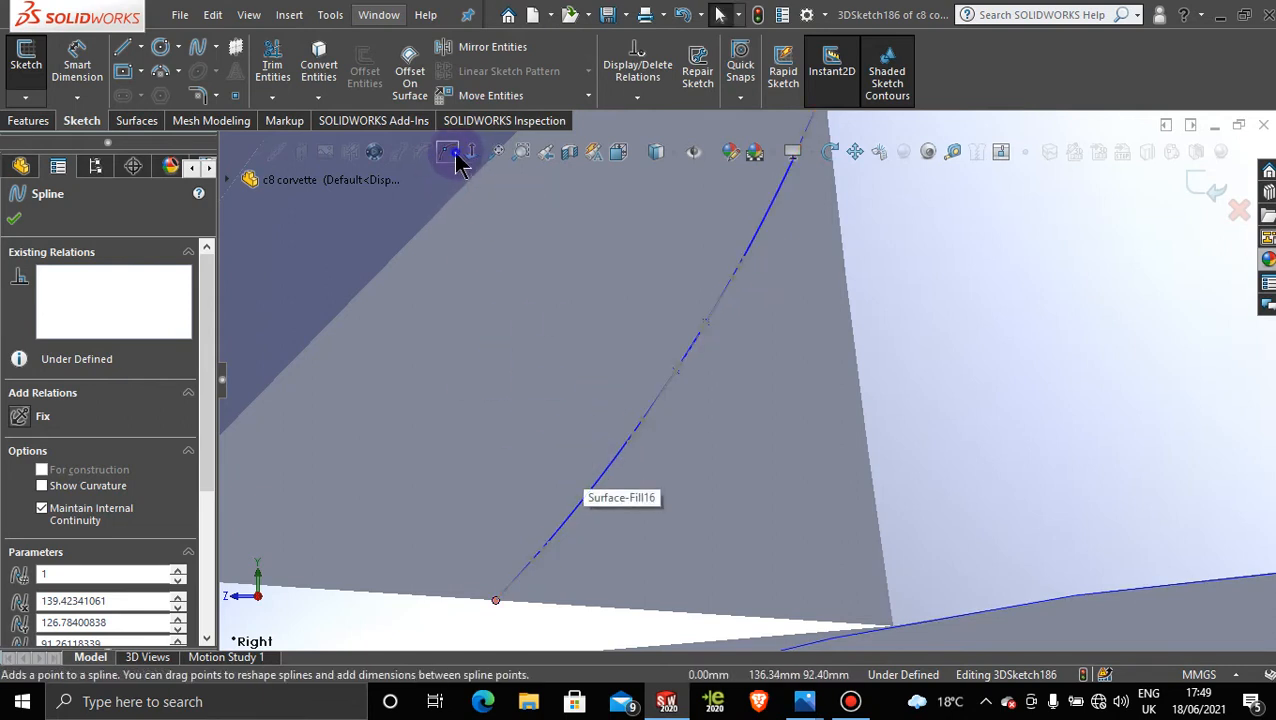
{"action": "left_click", "coordinate": [452, 156]}
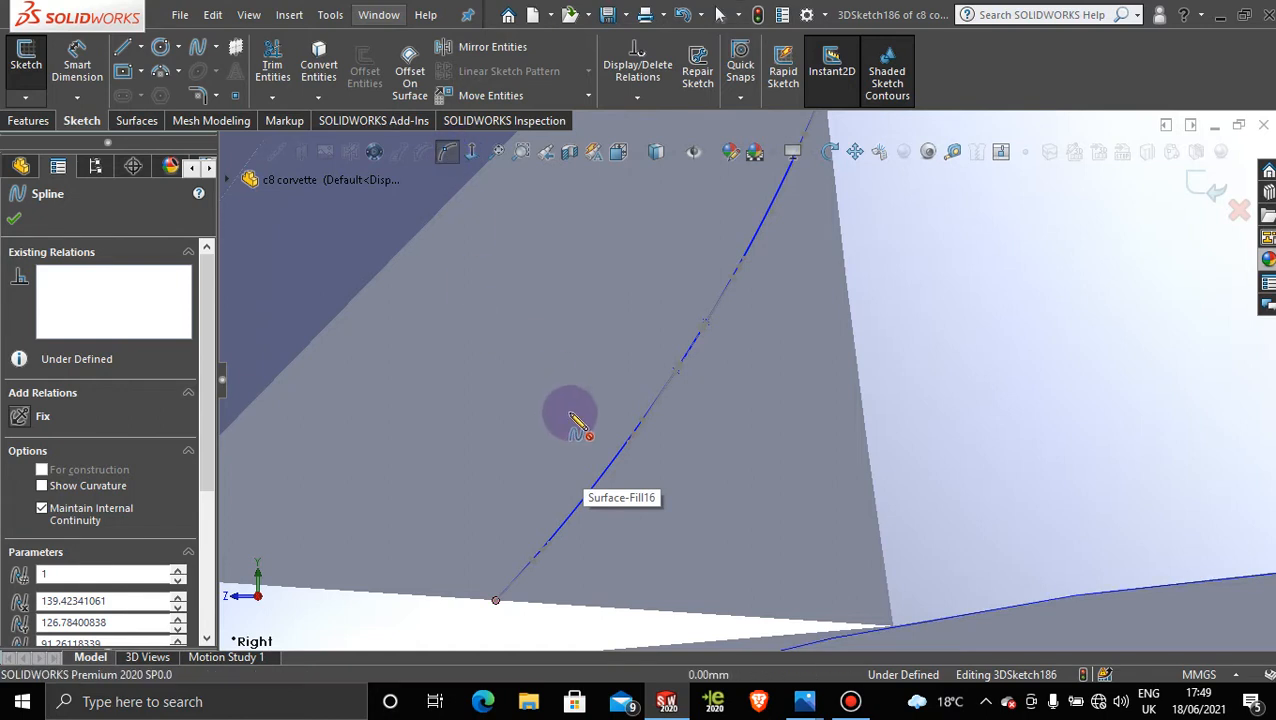
{"action": "left_click", "coordinate": [604, 480]}
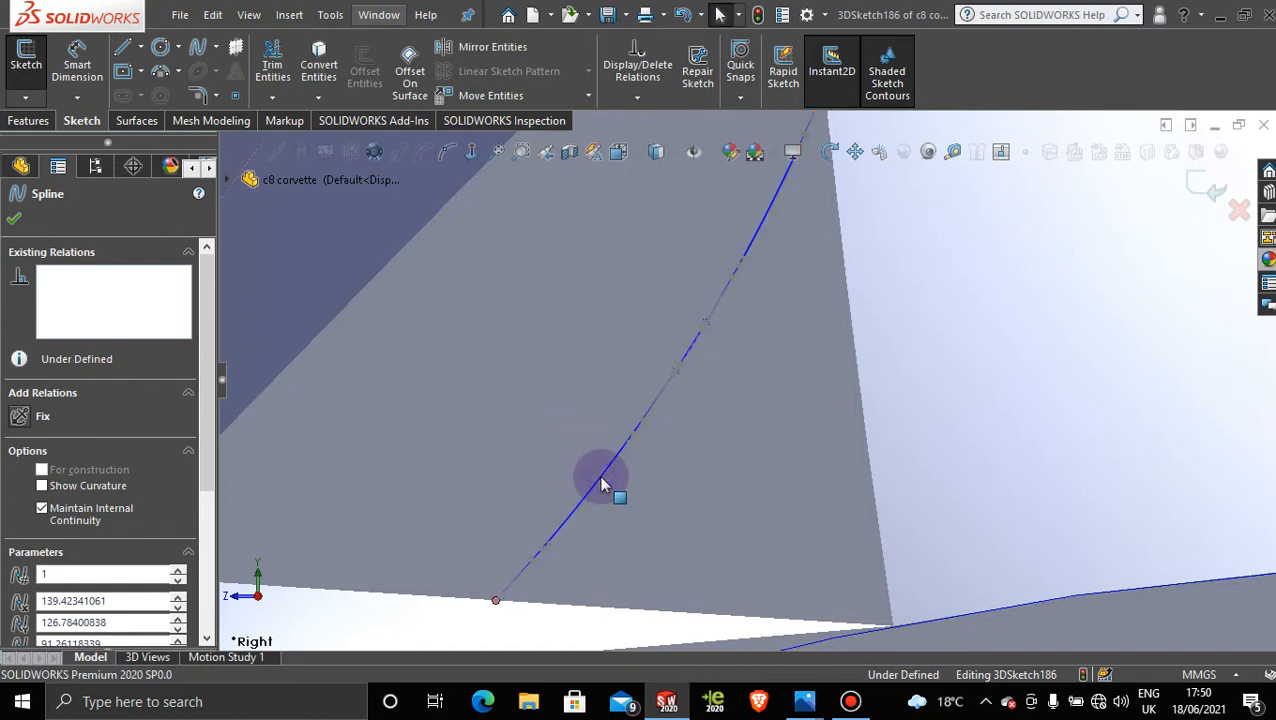
Step: Move the curve's two inner control vertices close together near the middle to sharpen the bend, and leave the 3D sketch
{"action": "left_click", "coordinate": [770, 220]}
{"action": "left_click", "coordinate": [773, 225]}
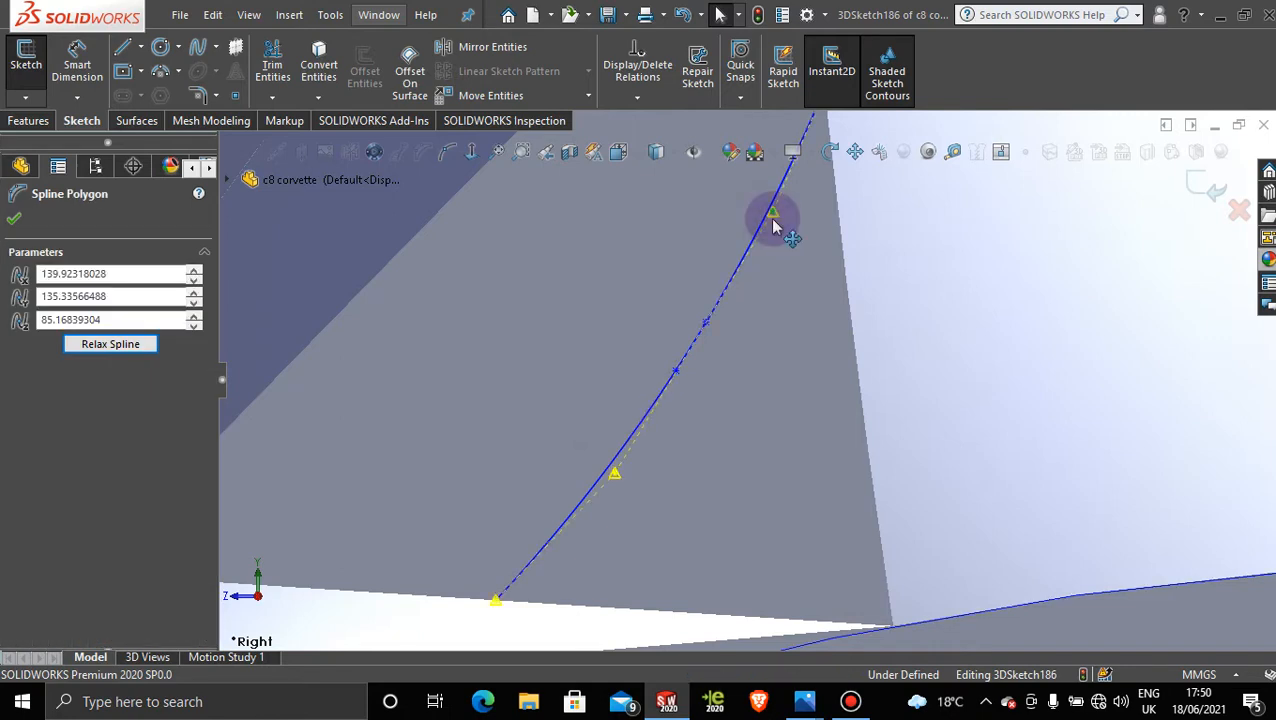
{"action": "scroll", "coordinate": [730, 360], "scroll_direction": "up", "scroll_amount": 2}
{"action": "left_click_drag", "start_coordinate": [763, 268], "coordinate": [729, 356]}
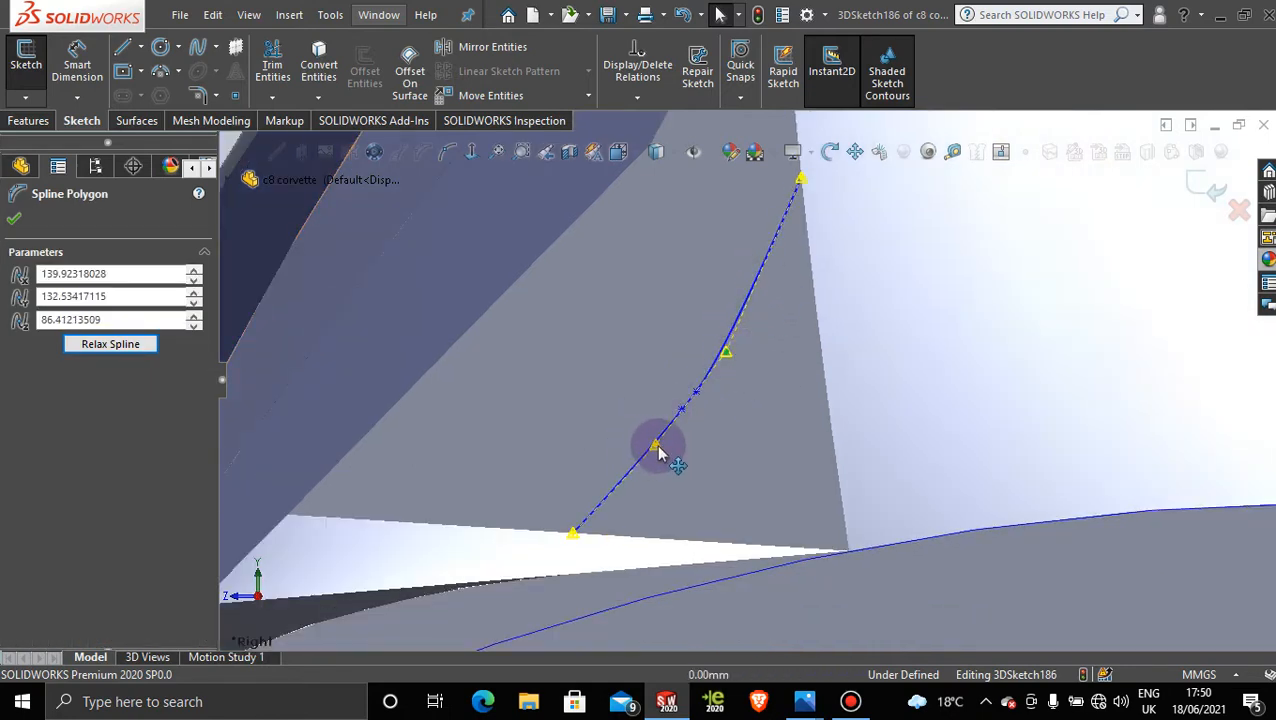
{"action": "left_click_drag", "start_coordinate": [657, 452], "coordinate": [710, 392]}
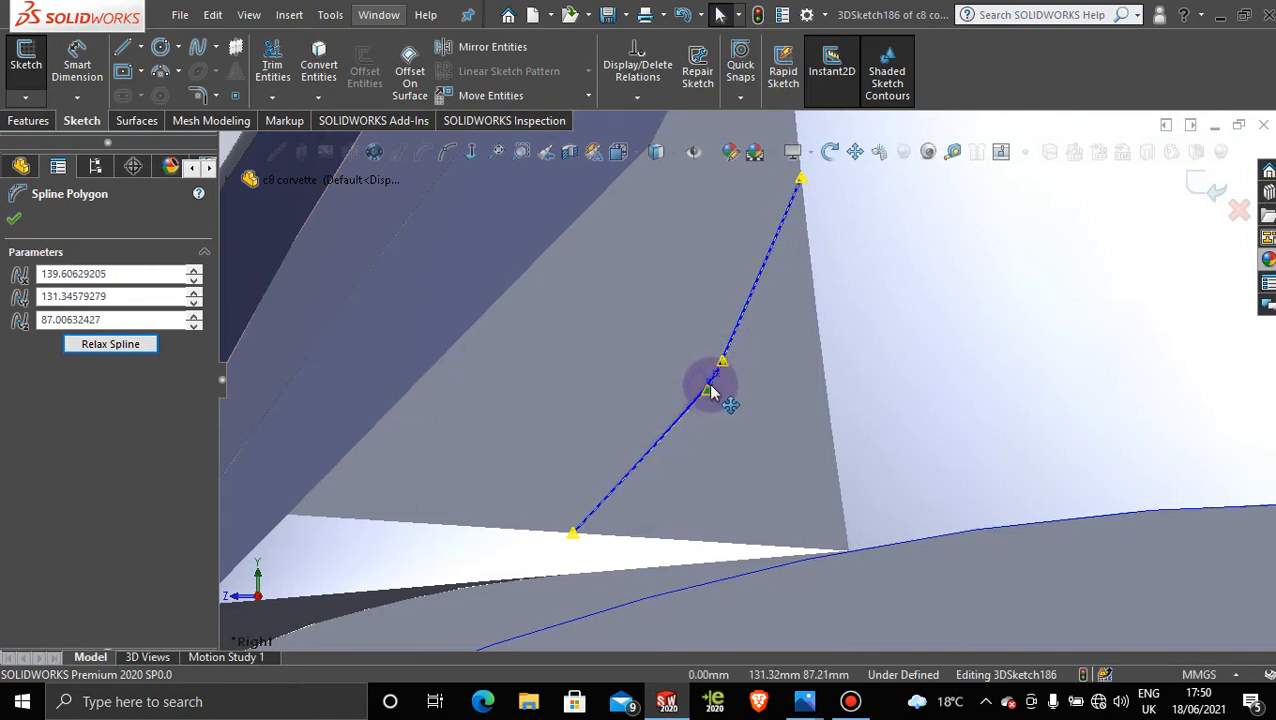
{"action": "left_click", "coordinate": [1205, 182]}
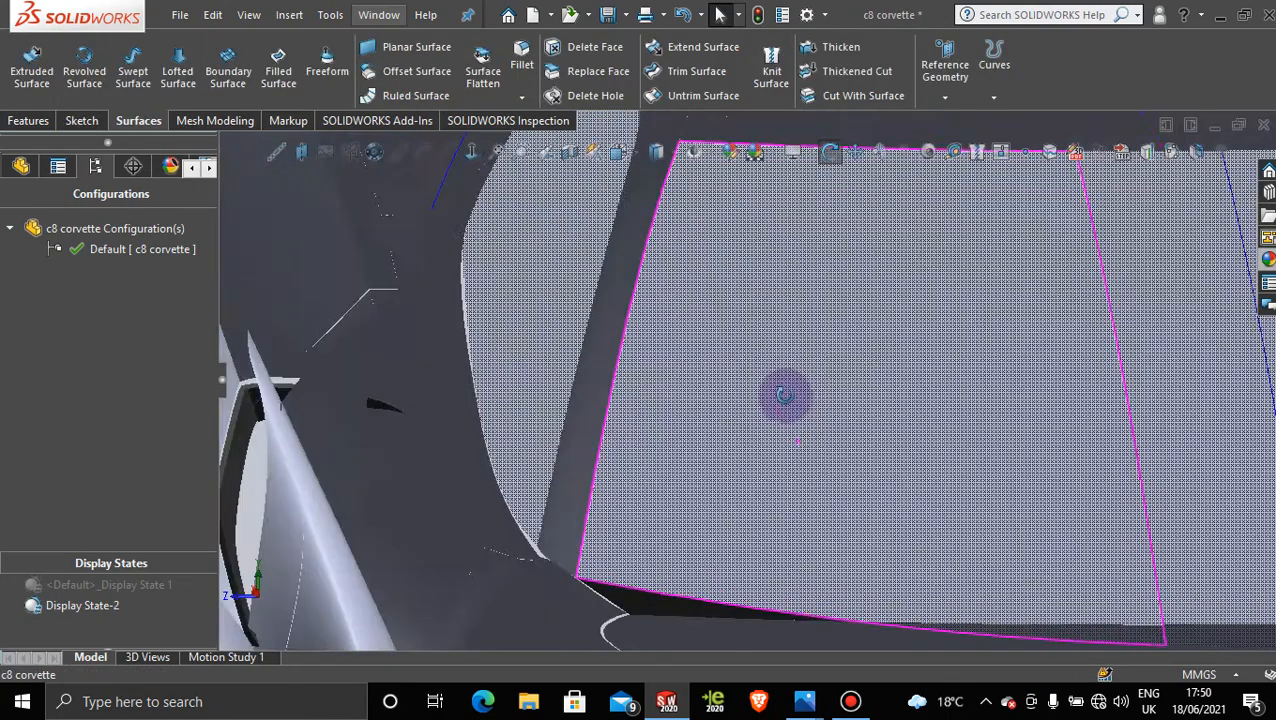
Step: Undo the reshaping of the dividing line between the patches behind the side window and leave the 3D sketch
{"action": "middle_click_drag", "start_coordinate": [785, 396], "coordinate": [1020, 390]}
{"action": "scroll", "coordinate": [832, 365], "scroll_direction": "up", "scroll_amount": 6}
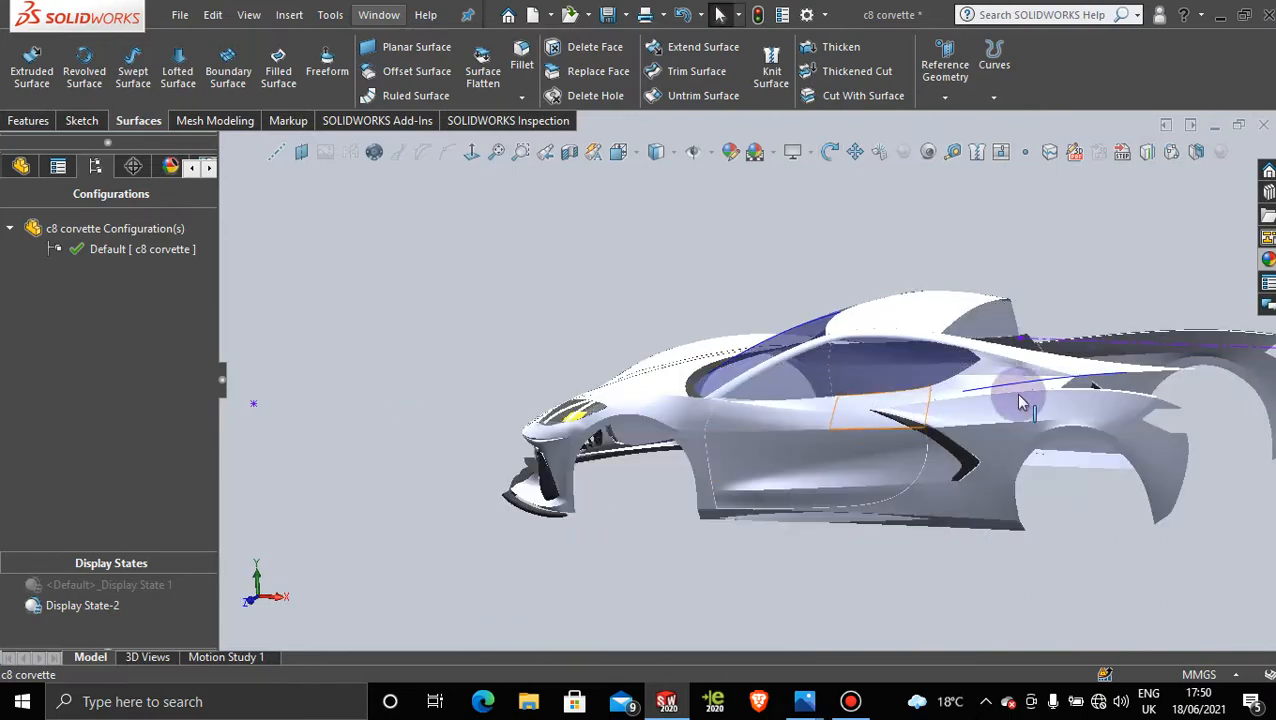
{"action": "scroll", "coordinate": [886, 404], "scroll_direction": "down", "scroll_amount": 10}
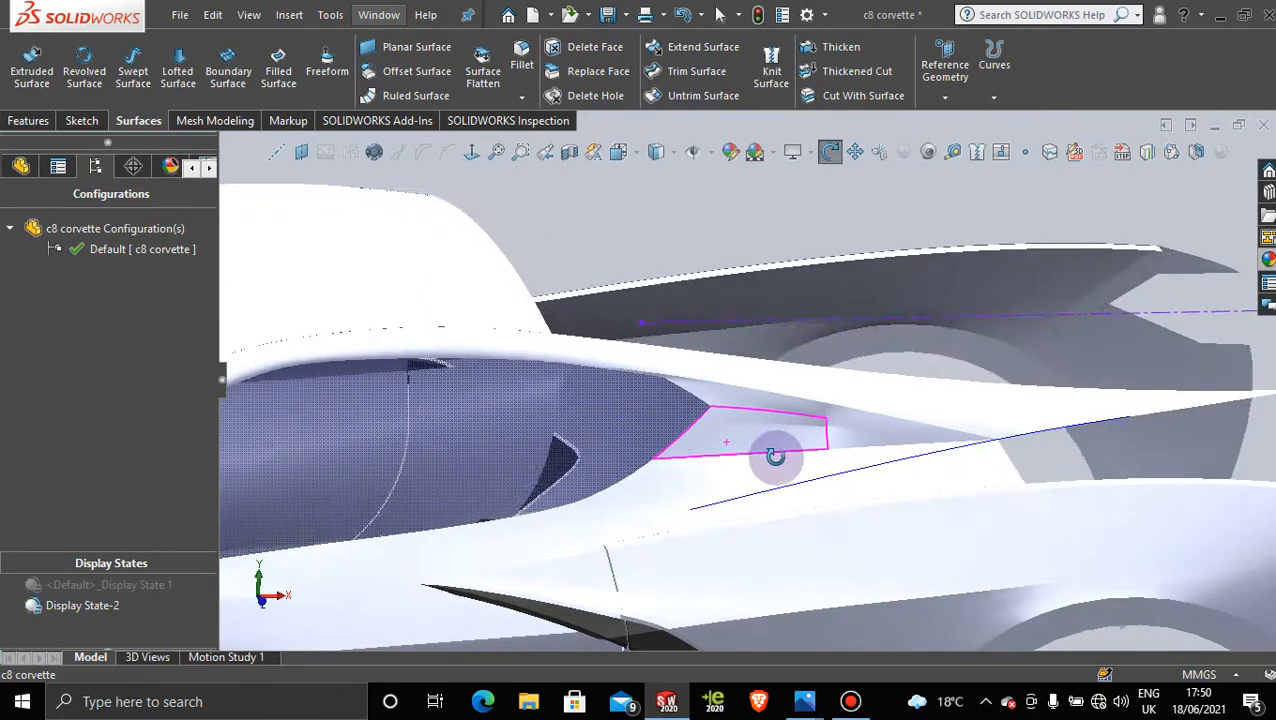
{"action": "middle_click_drag", "start_coordinate": [775, 455], "coordinate": [848, 413]}
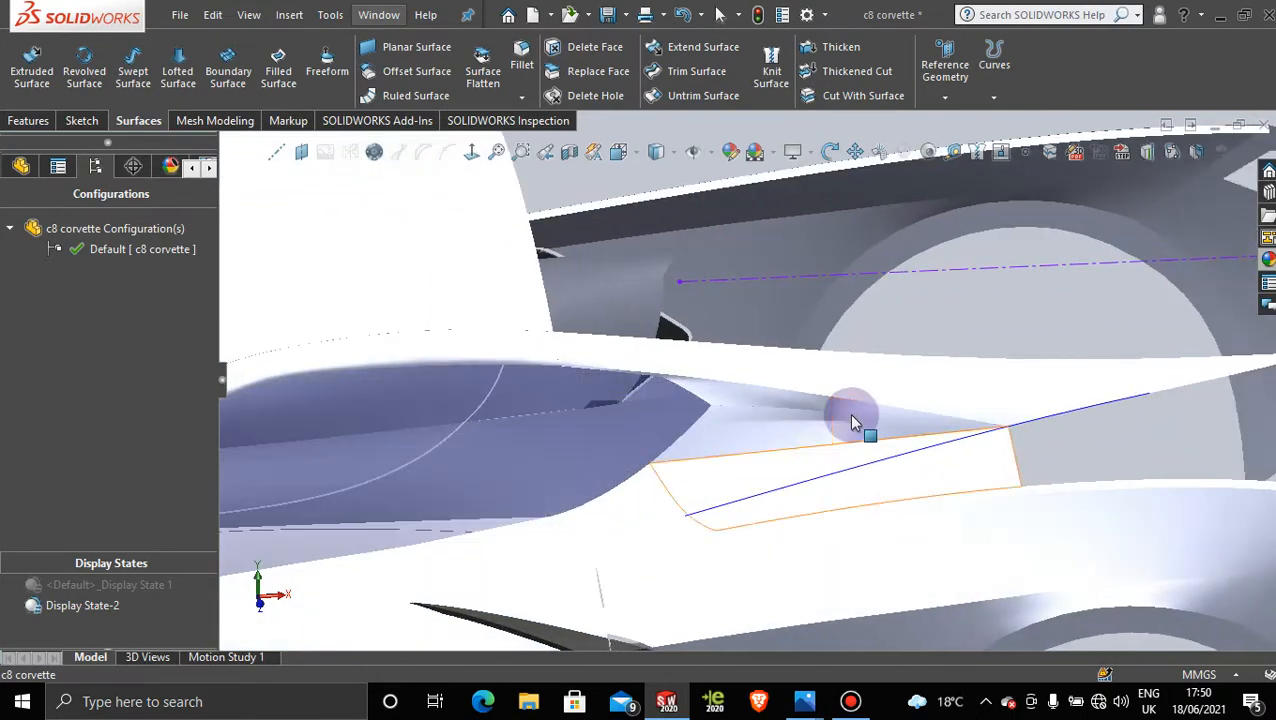
{"action": "scroll", "coordinate": [848, 413], "scroll_direction": "down", "scroll_amount": 5}
{"action": "middle_click_drag", "start_coordinate": [745, 425], "coordinate": [697, 441]}
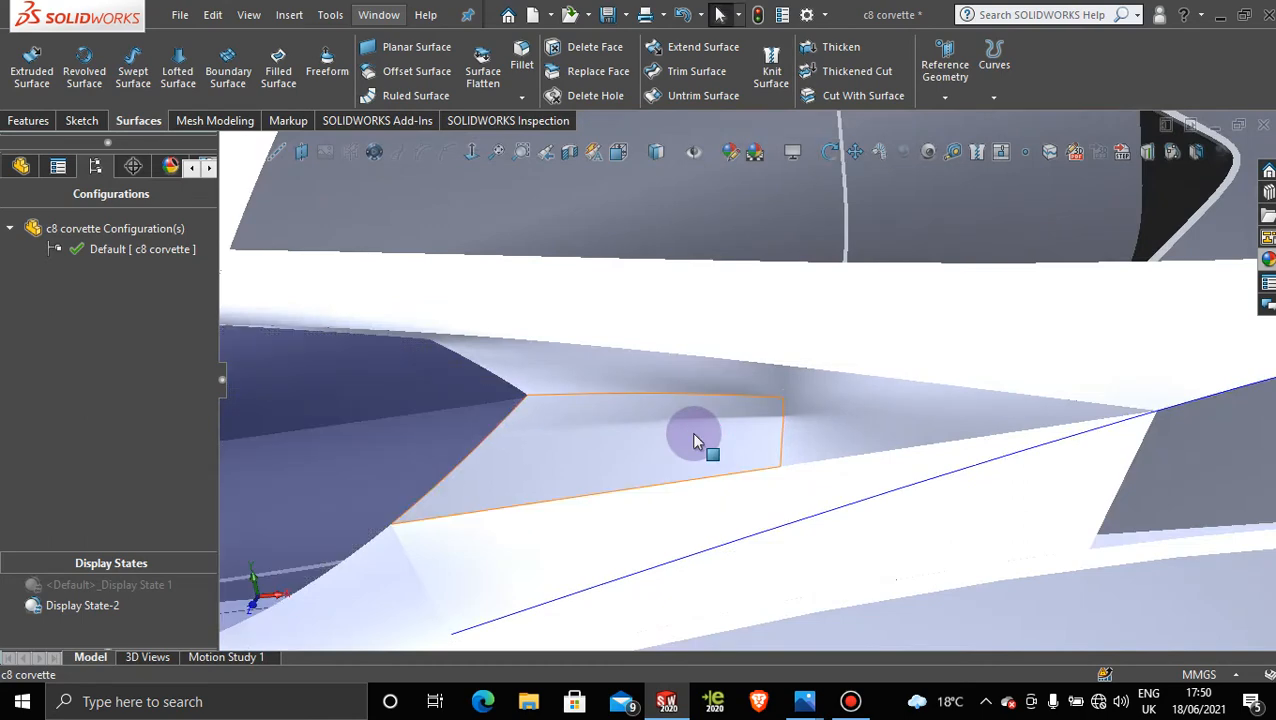
{"action": "left_click", "coordinate": [693, 433]}
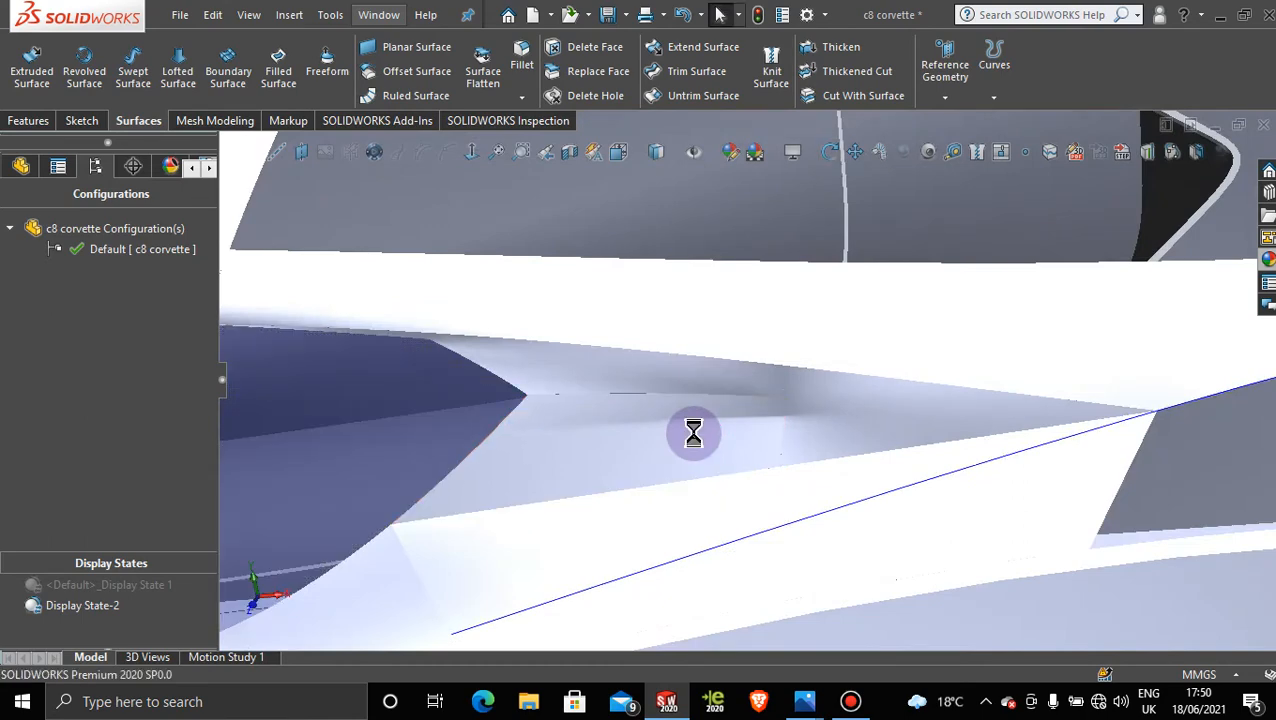
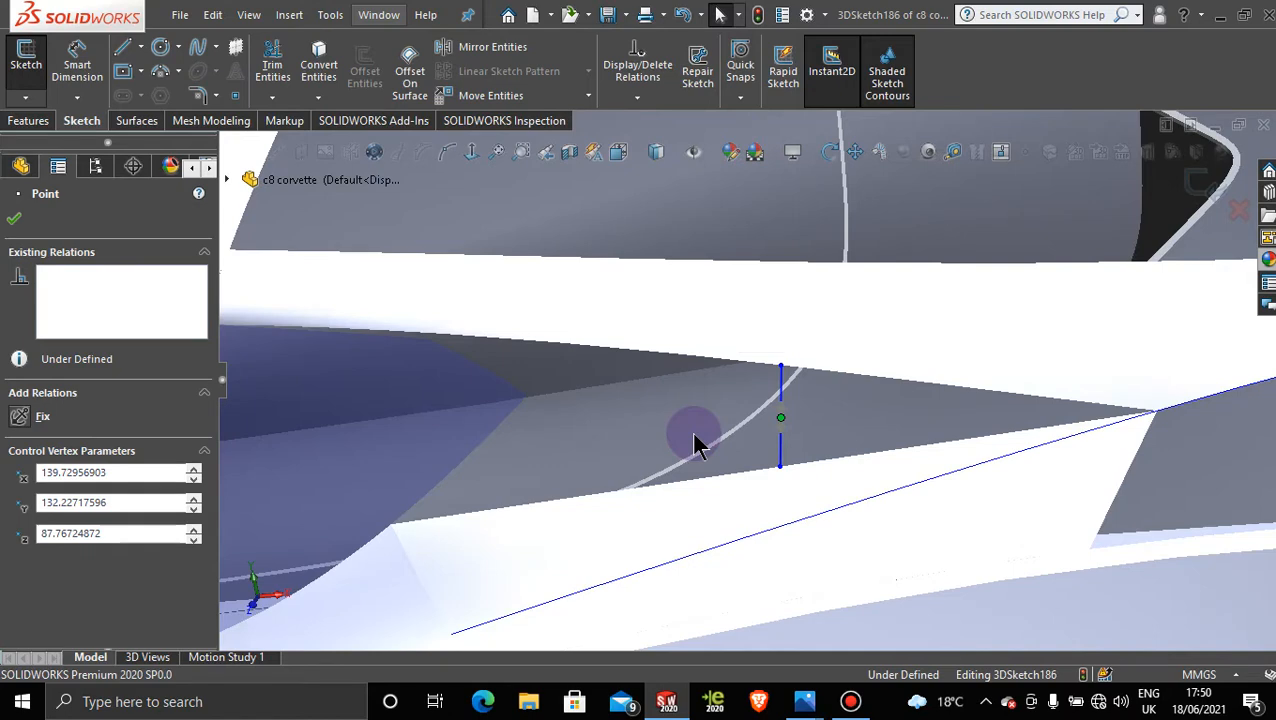
{"action": "key", "text": "ctrl+z"}
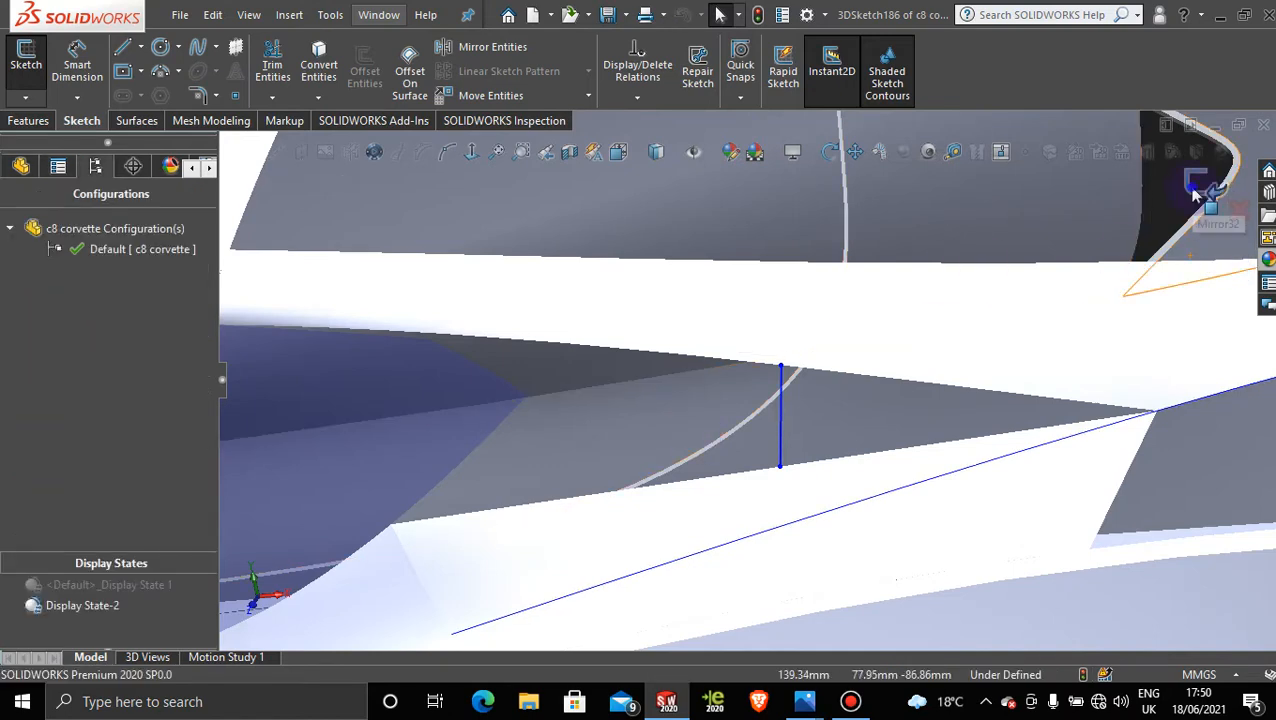
{"action": "left_click", "coordinate": [1193, 188]}
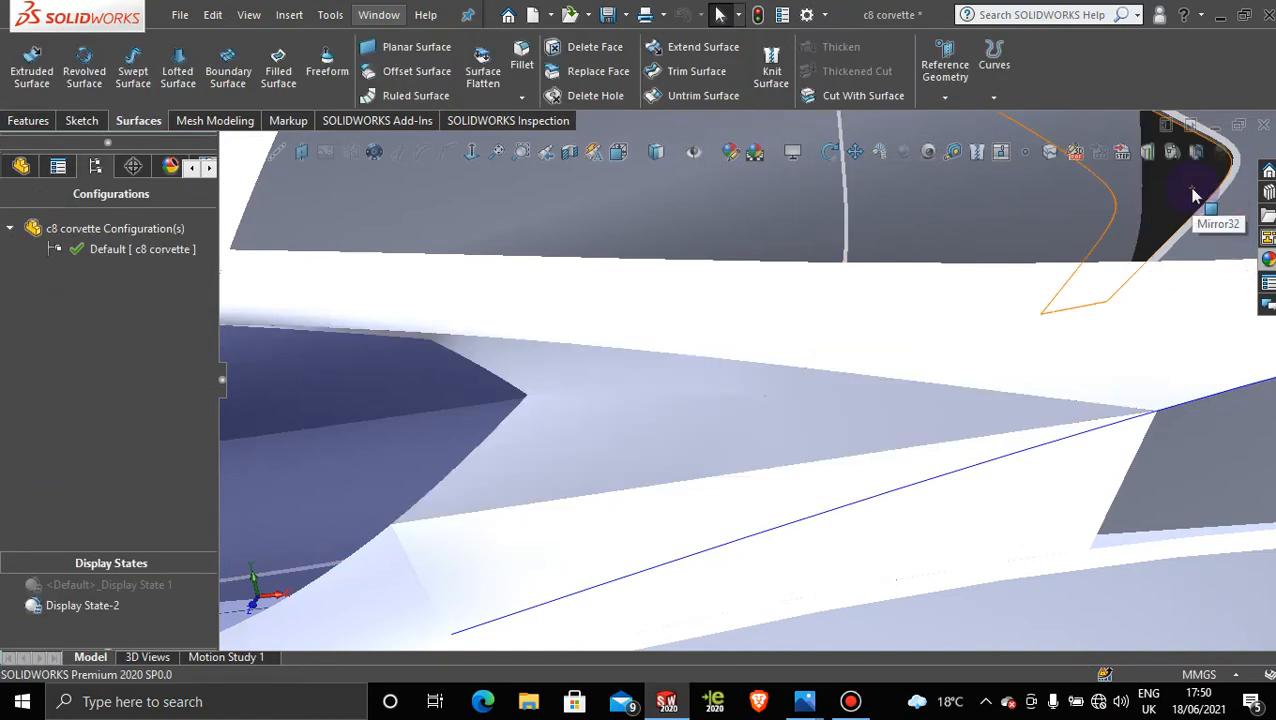
Step: Look through the trim, fill and boundary surface features near the end of the feature tree for the sketch shaping the area behind the side window
{"action": "middle_click_drag", "start_coordinate": [867, 292], "coordinate": [786, 382]}
{"action": "left_click", "coordinate": [609, 402]}
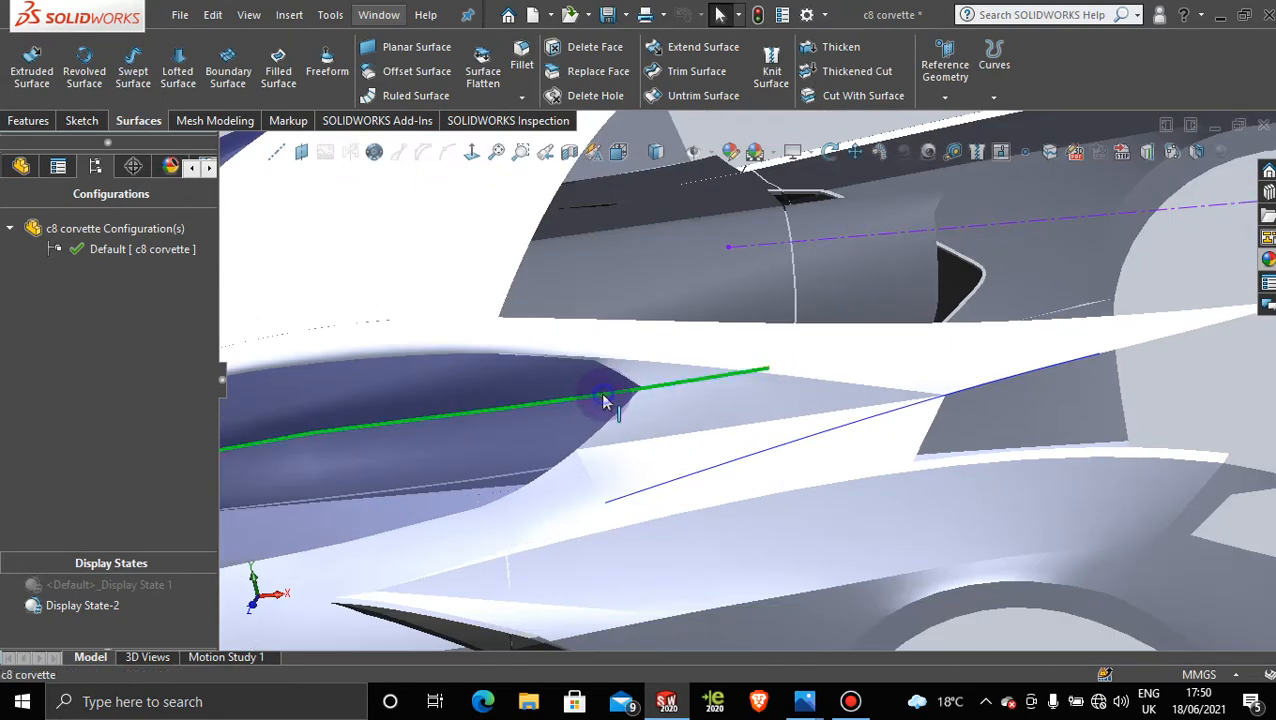
{"action": "middle_click_drag", "start_coordinate": [618, 393], "coordinate": [704, 428]}
{"action": "scroll", "coordinate": [748, 385], "scroll_direction": "up", "scroll_amount": 3}
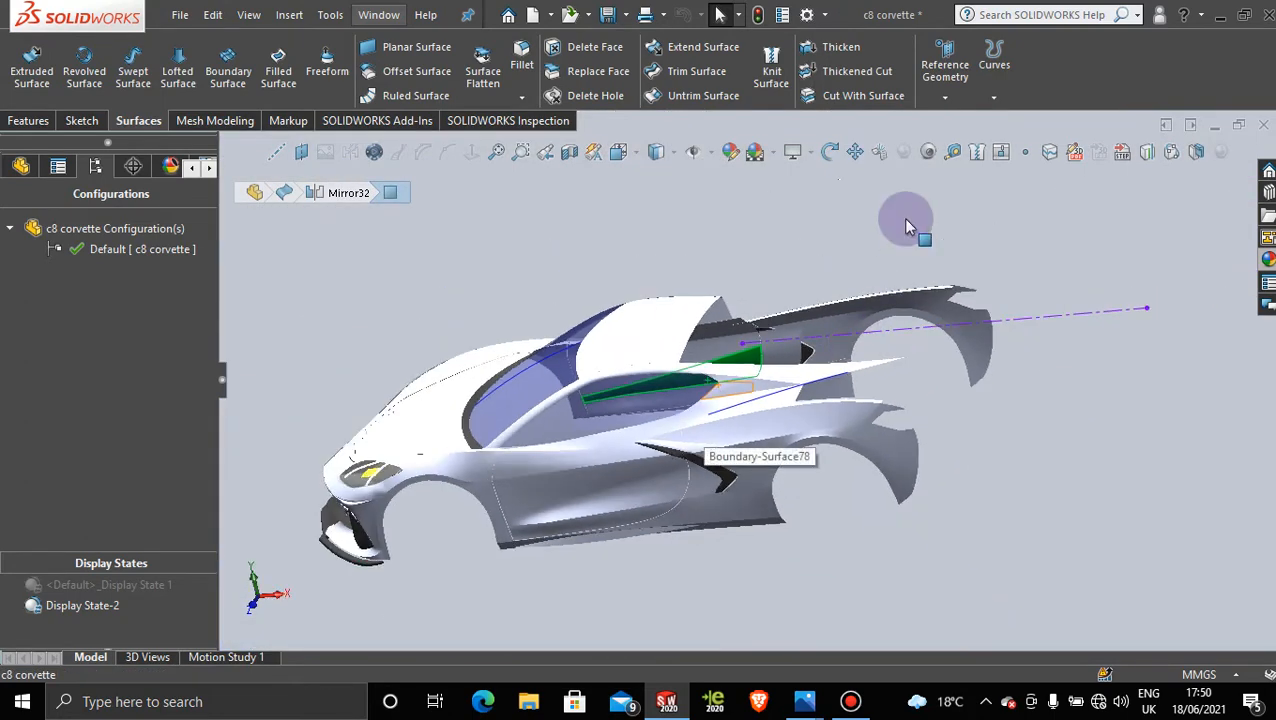
{"action": "left_click", "coordinate": [905, 218]}
{"action": "left_click", "coordinate": [30, 167]}
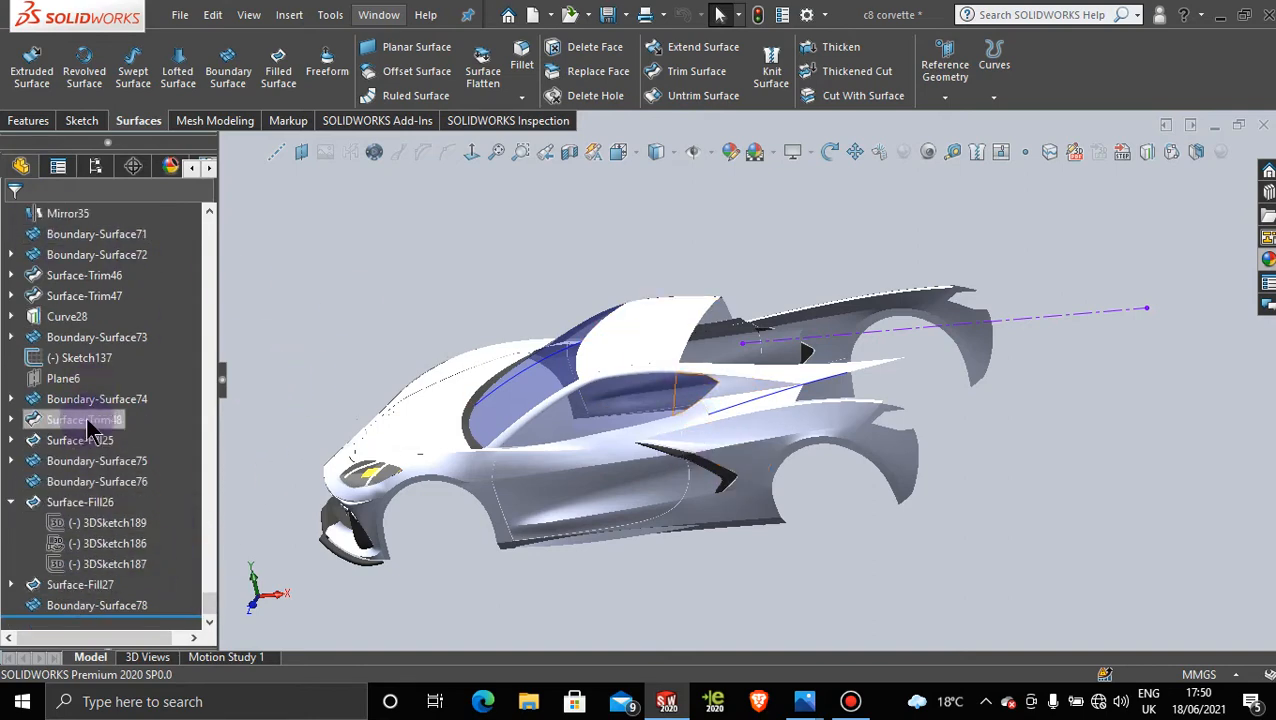
{"action": "left_click", "coordinate": [11, 420]}
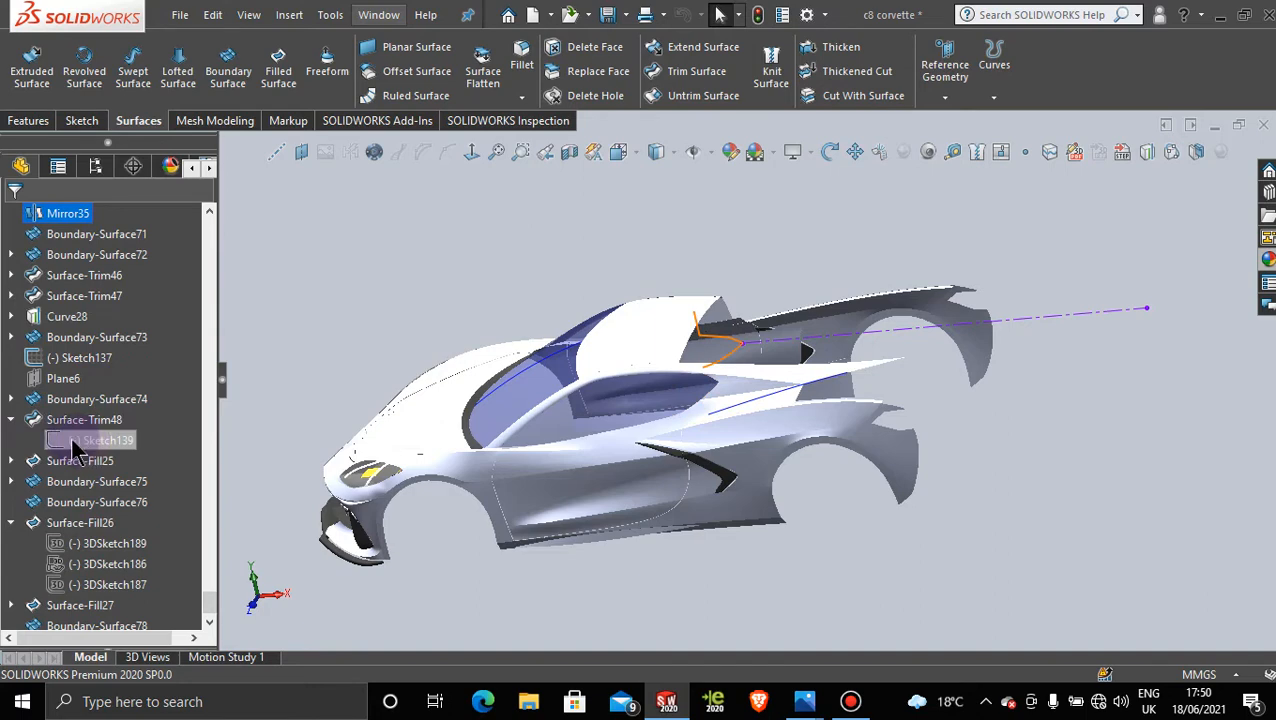
{"action": "left_click", "coordinate": [11, 461]}
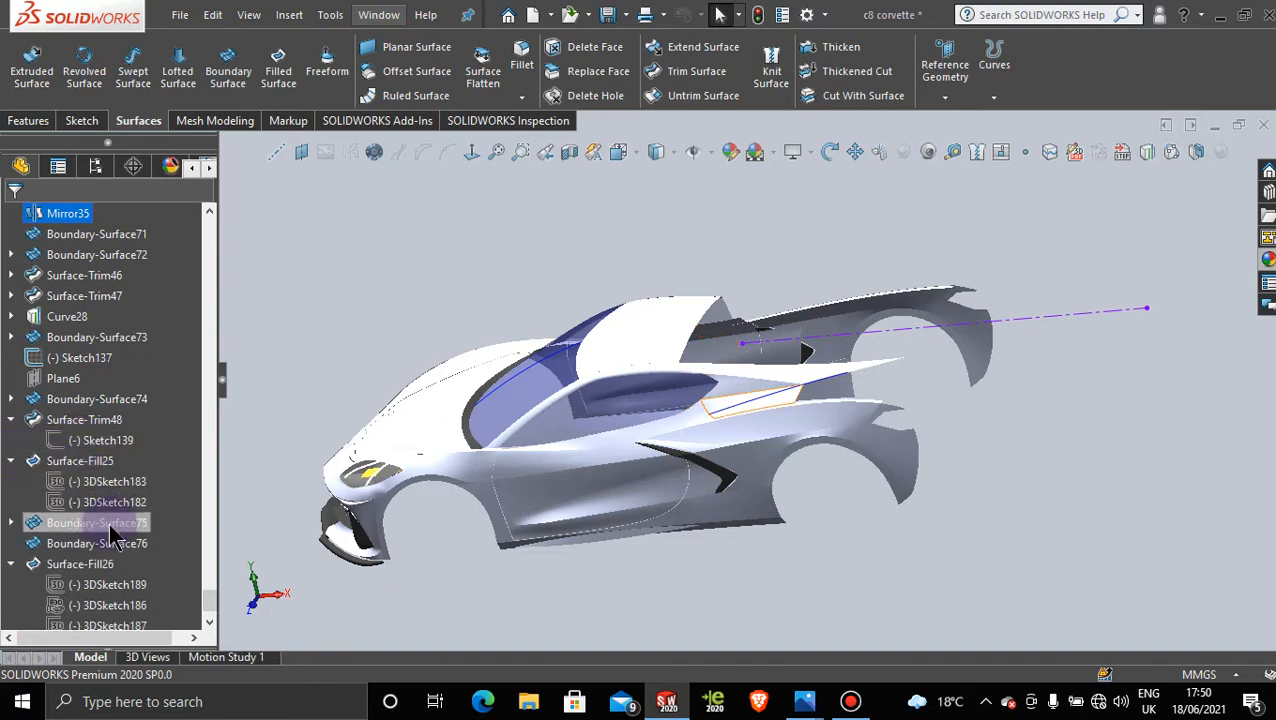
{"action": "left_click", "coordinate": [28, 420]}
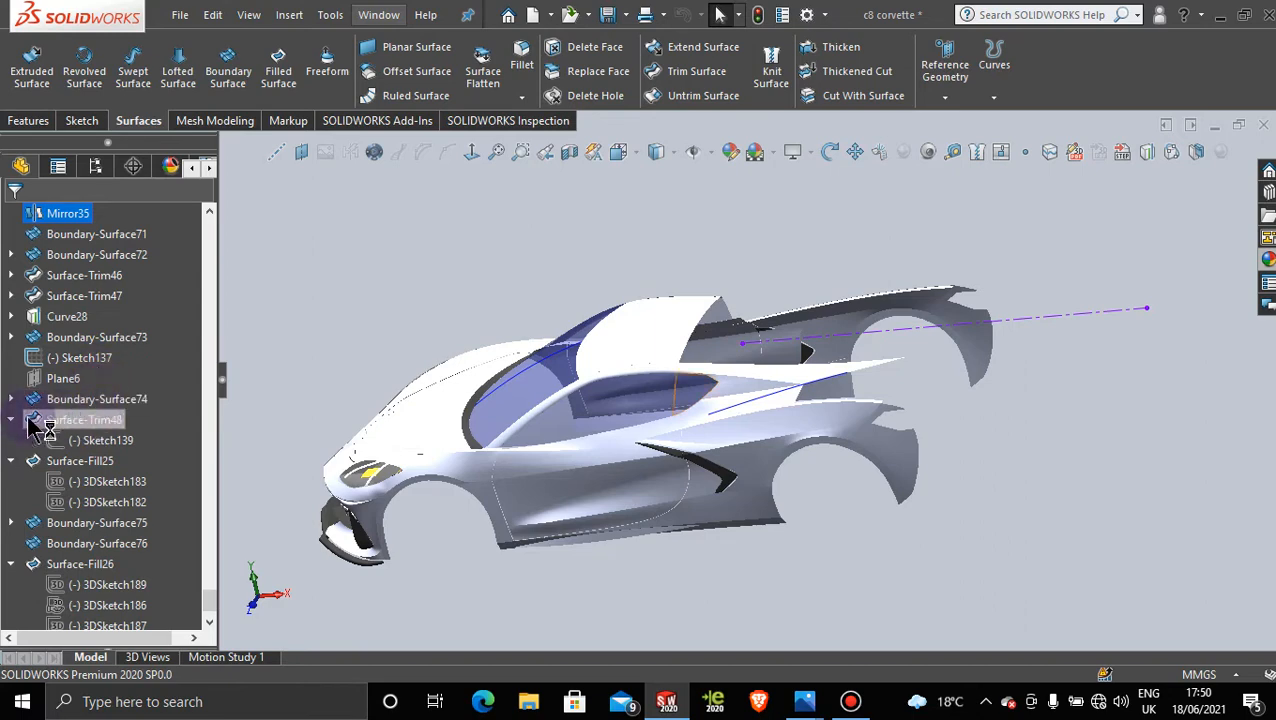
{"action": "left_click", "coordinate": [12, 399]}
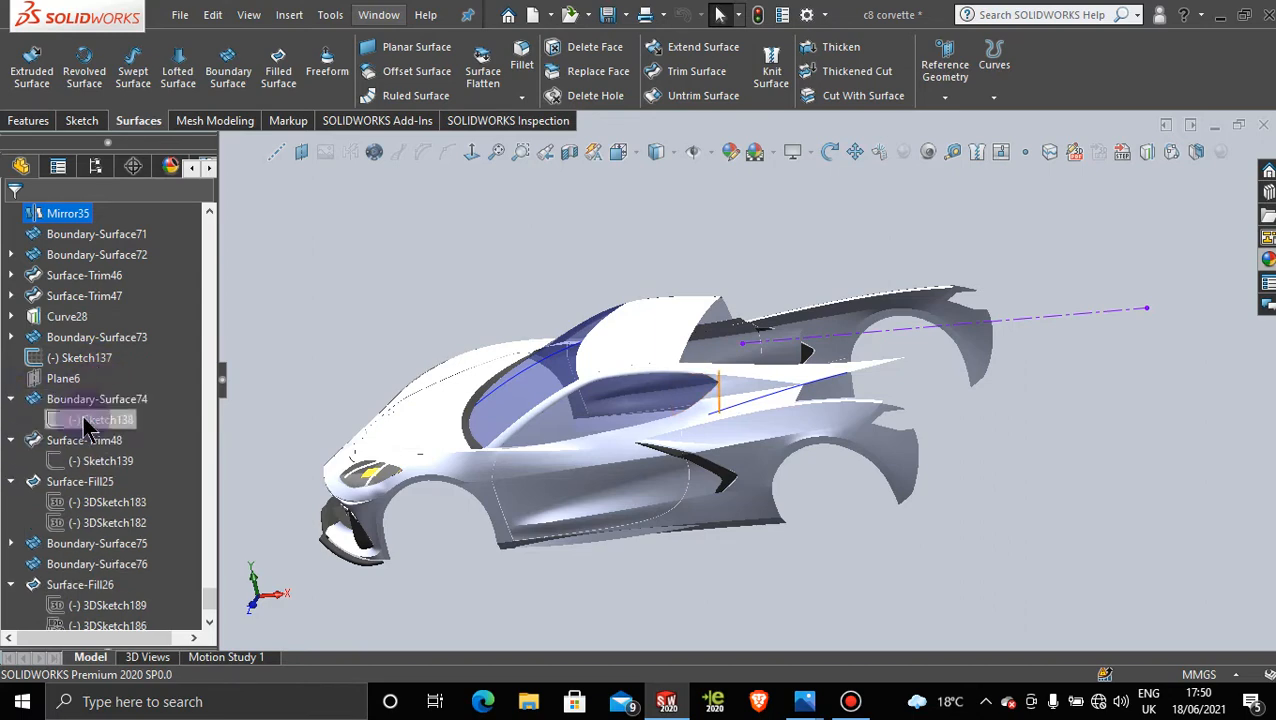
Step: Edit Boundary-Surface74's sketch in the Right view, shift its slanted spline about 1.7 mm toward the car's centreline, and exit the sketch
{"action": "left_click", "coordinate": [86, 421]}
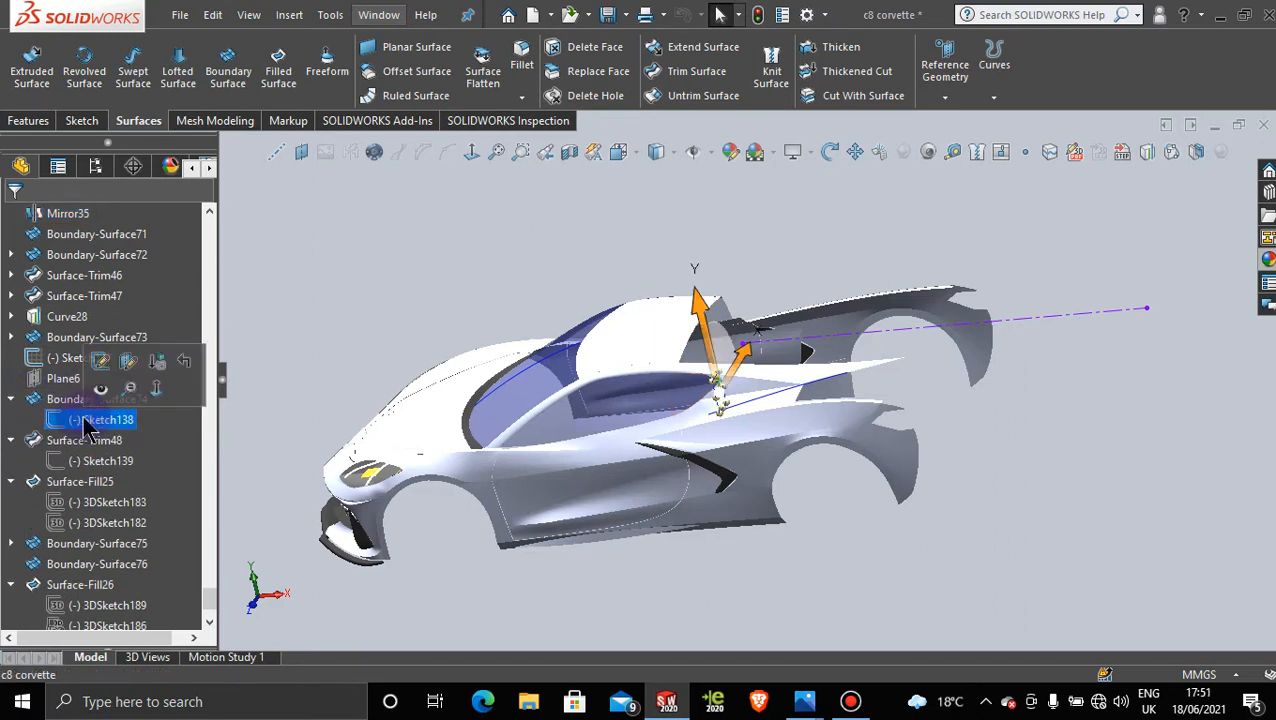
{"action": "left_click", "coordinate": [102, 362]}
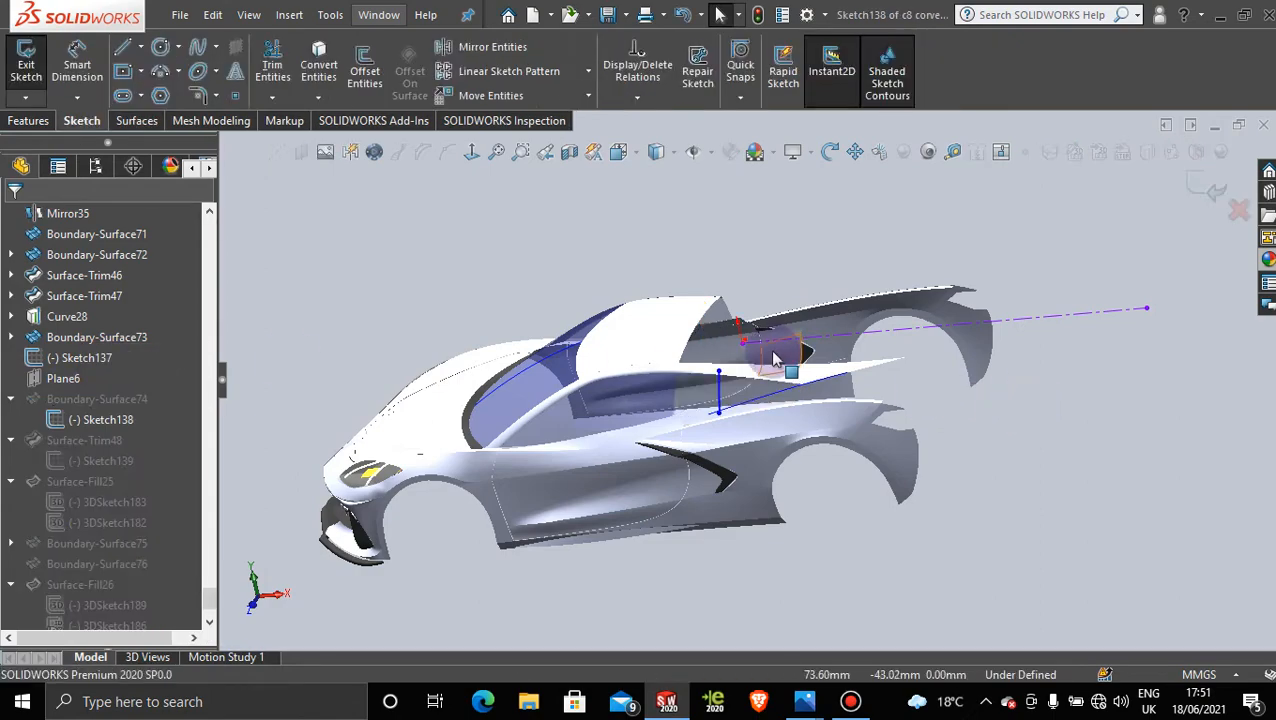
{"action": "mouse_move", "coordinate": [773, 351]}
{"action": "middle_mouse_down"}
{"action": "mouse_move", "coordinate": [708, 347]}
{"action": "mouse_move", "coordinate": [683, 371]}
{"action": "middle_mouse_up"}
{"action": "key", "text": "space"}
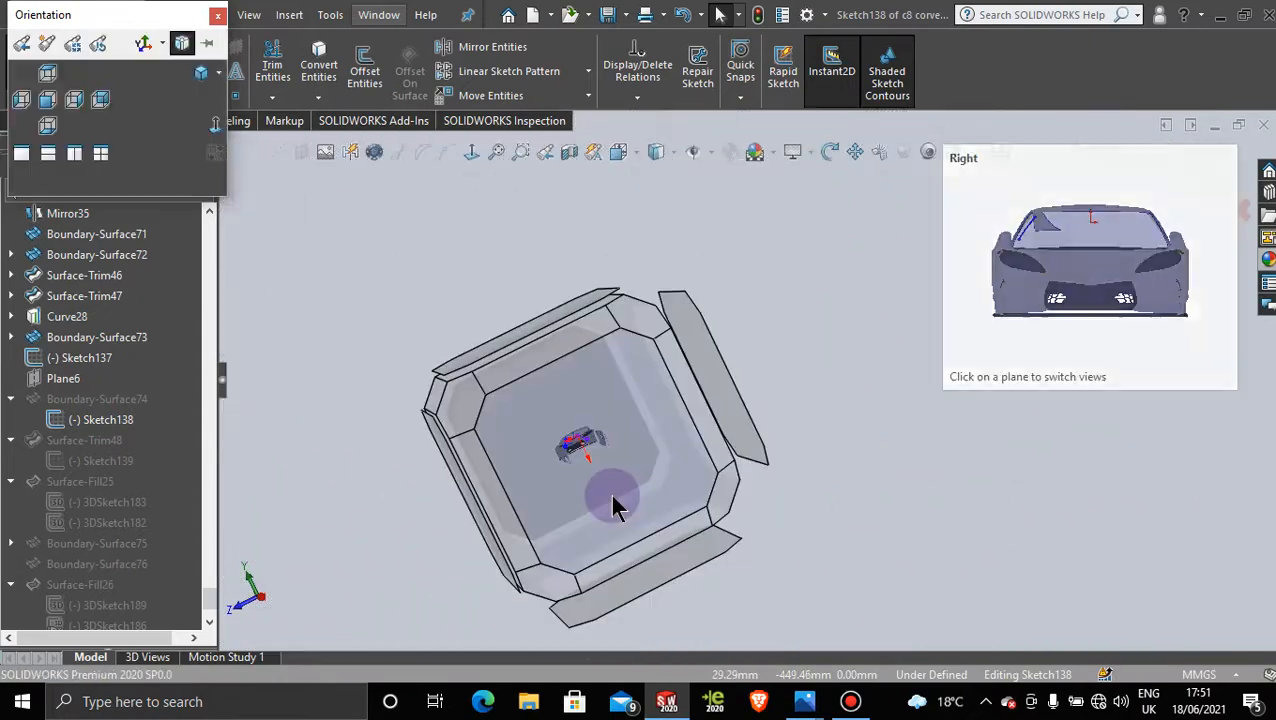
{"action": "left_click", "coordinate": [610, 494]}
{"action": "scroll", "coordinate": [636, 322], "scroll_direction": "down", "scroll_amount": 5}
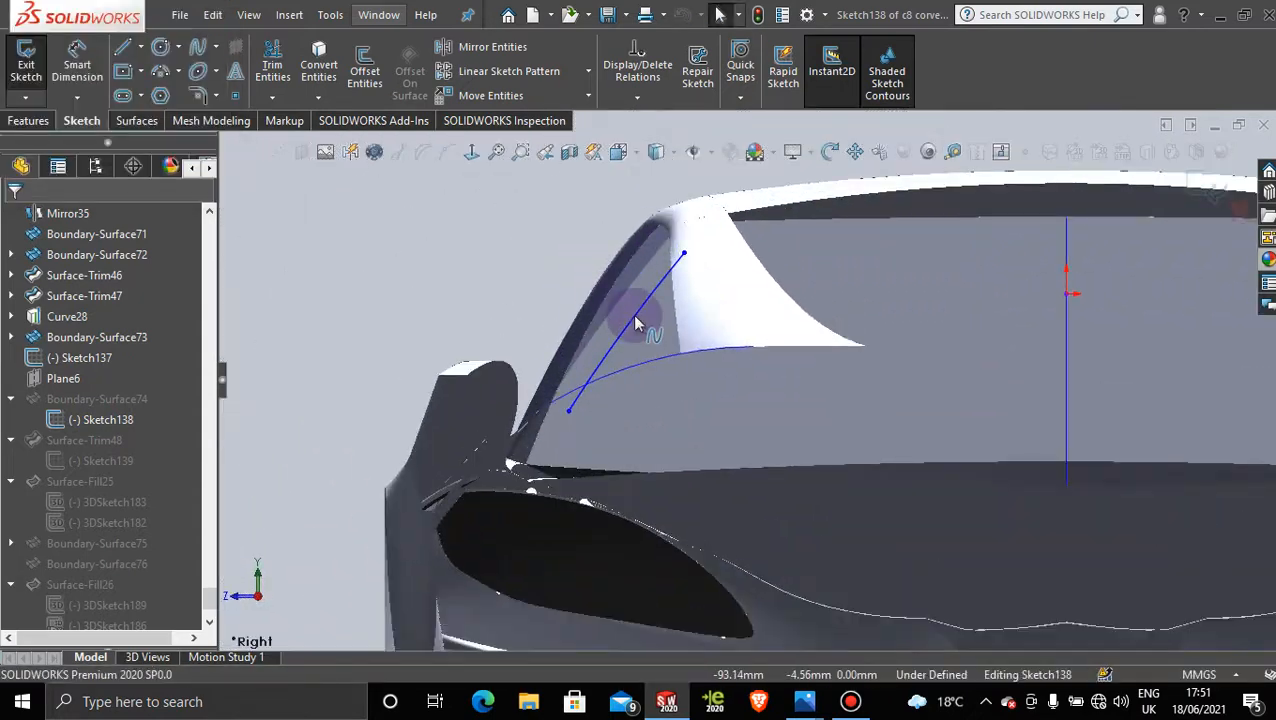
{"action": "left_click", "coordinate": [628, 331]}
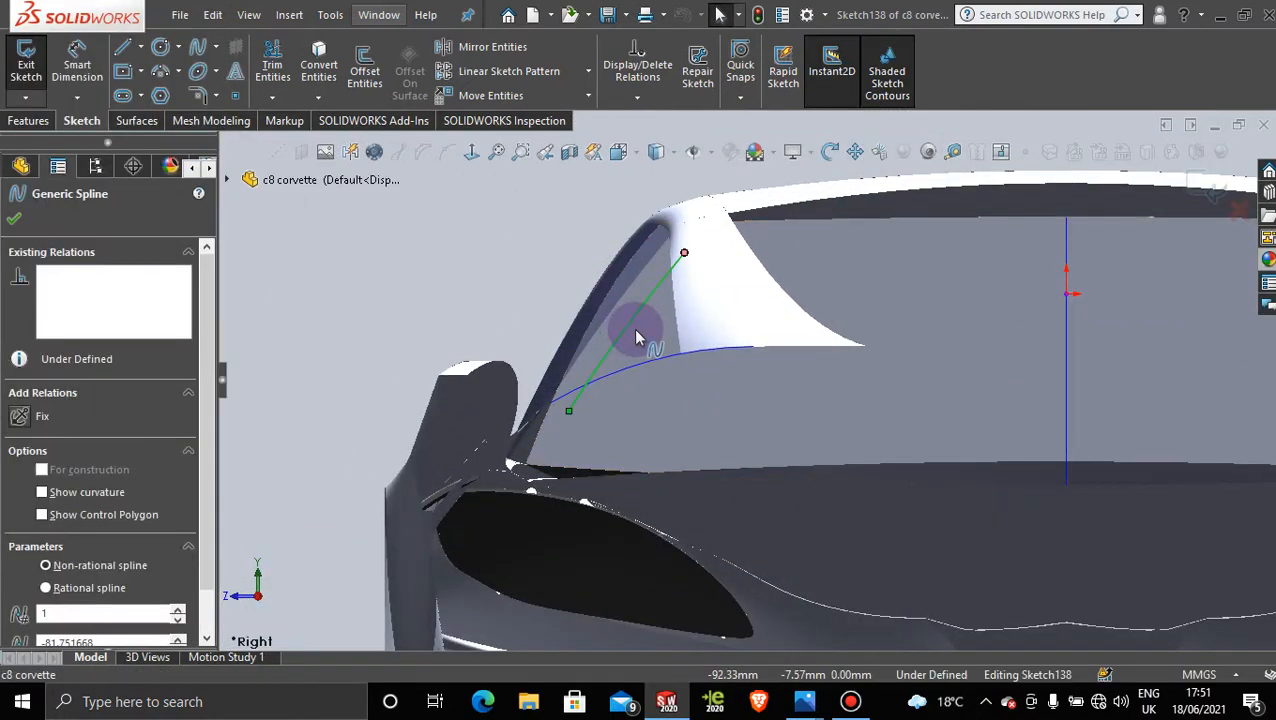
{"action": "left_click_drag", "start_coordinate": [643, 334], "coordinate": [634, 331]}
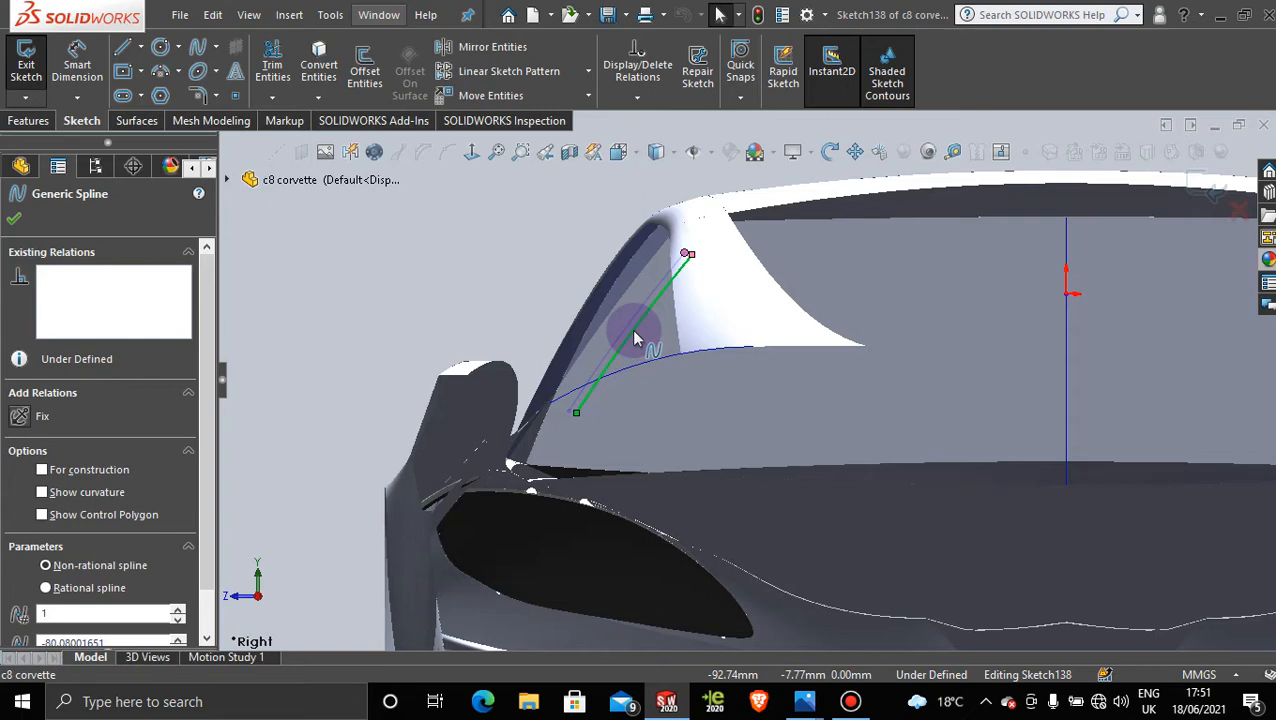
{"action": "left_click", "coordinate": [1200, 184]}
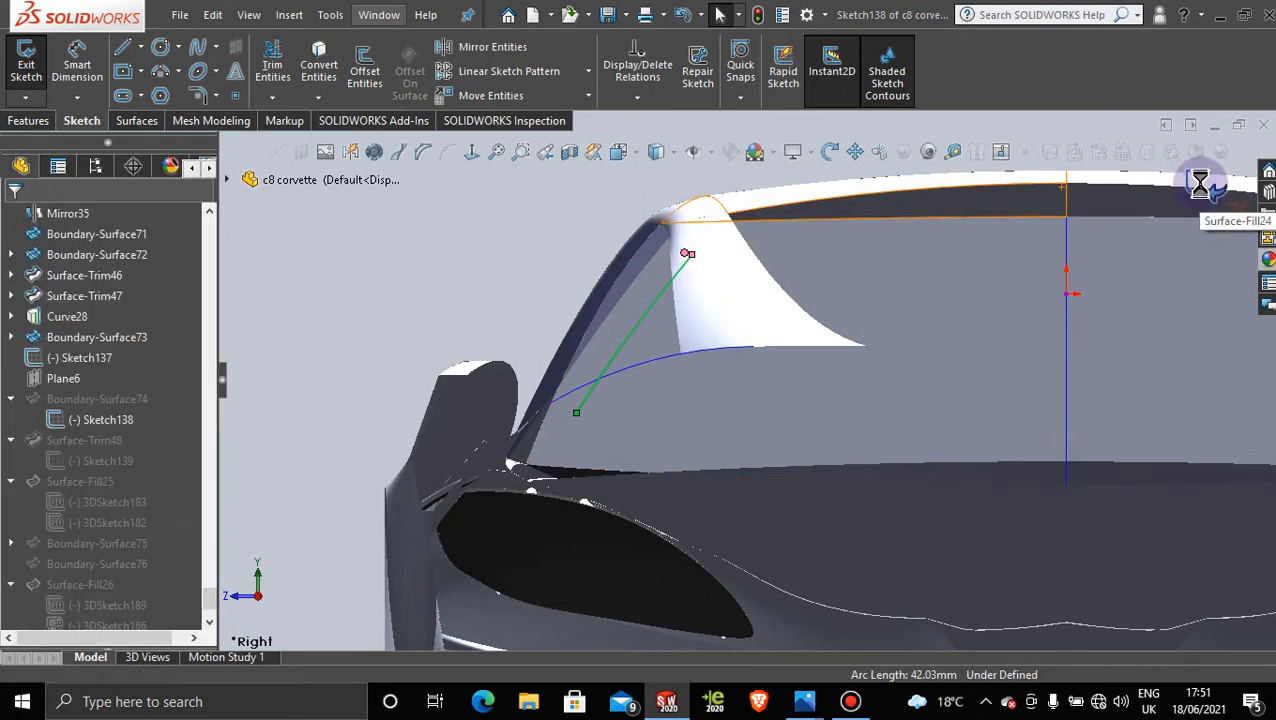
Step: Examine the rebuilt surface patches behind the side window and their dividing edge from several angles, close up and at a distance
{"action": "mouse_move", "coordinate": [1000, 300]}
{"action": "middle_mouse_down"}
{"action": "mouse_move", "coordinate": [849, 353]}
{"action": "mouse_move", "coordinate": [684, 355]}
{"action": "mouse_move", "coordinate": [1077, 441]}
{"action": "middle_mouse_up"}
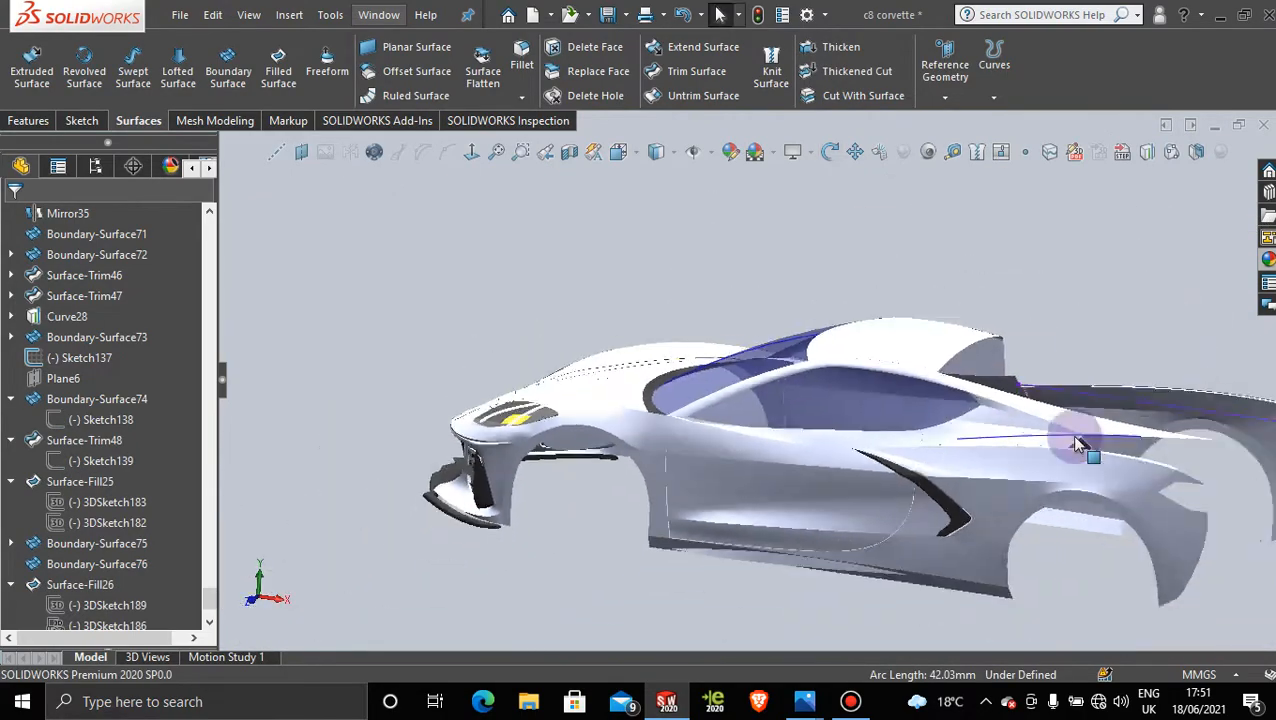
{"action": "scroll", "coordinate": [954, 373], "scroll_direction": "down", "scroll_amount": 5}
{"action": "scroll", "coordinate": [860, 469], "scroll_direction": "down", "scroll_amount": 2}
{"action": "middle_click_drag", "start_coordinate": [837, 473], "coordinate": [795, 432]}
{"action": "scroll", "coordinate": [857, 439], "scroll_direction": "up", "scroll_amount": 3}
{"action": "scroll", "coordinate": [795, 432], "scroll_direction": "down", "scroll_amount": 1}
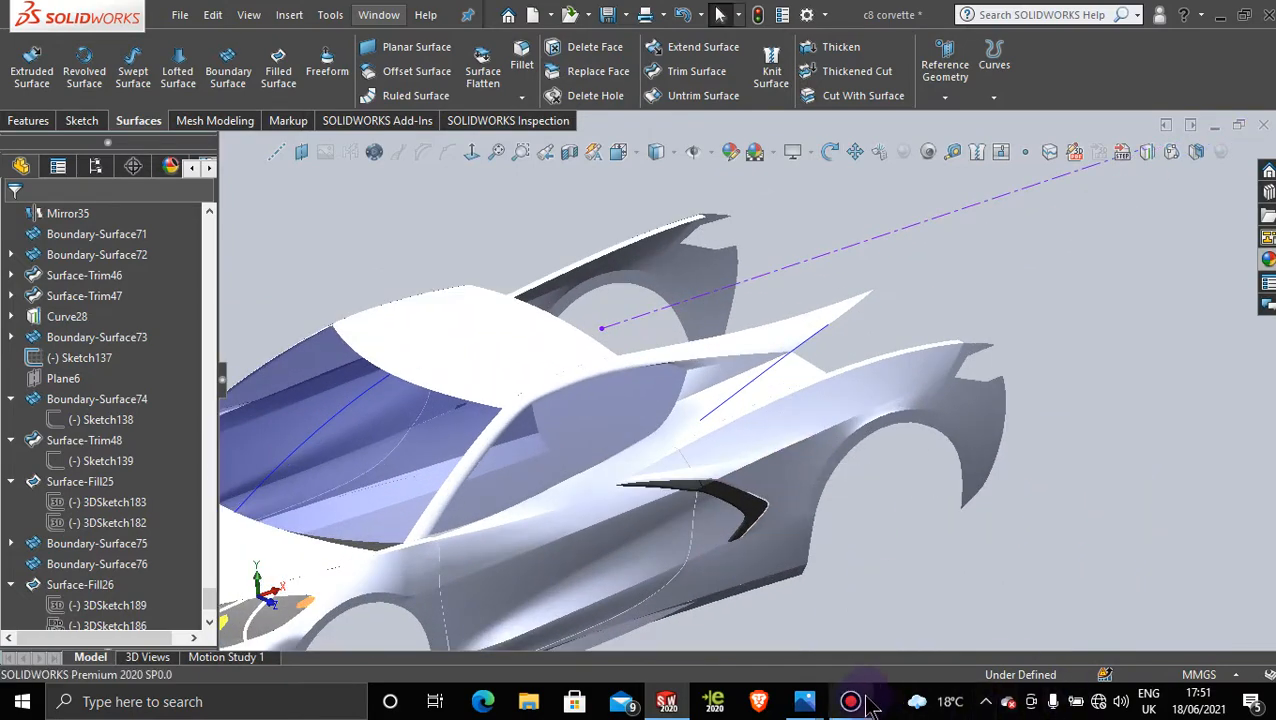
{"action": "mouse_move", "coordinate": [818, 707]}
{"action": "mouse_move", "coordinate": [862, 625]}
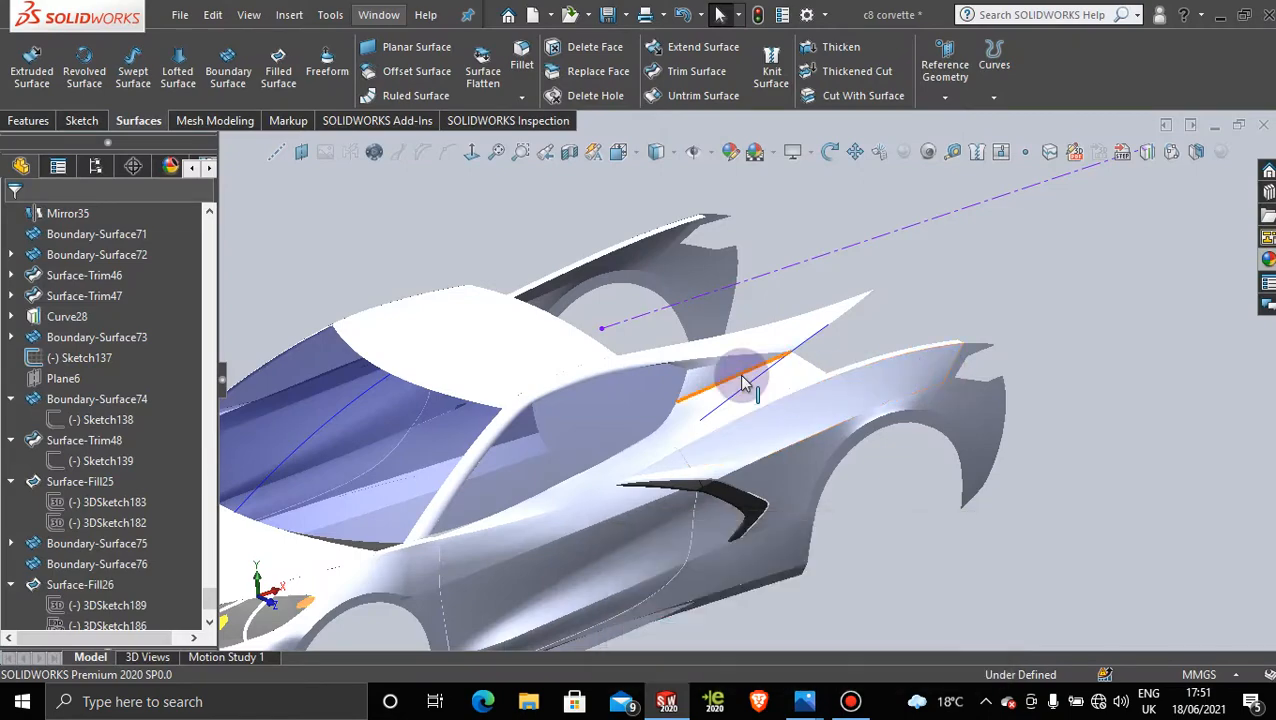
{"action": "scroll", "coordinate": [755, 375], "scroll_direction": "down", "scroll_amount": 3}
{"action": "middle_click_drag", "start_coordinate": [617, 396], "coordinate": [646, 378]}
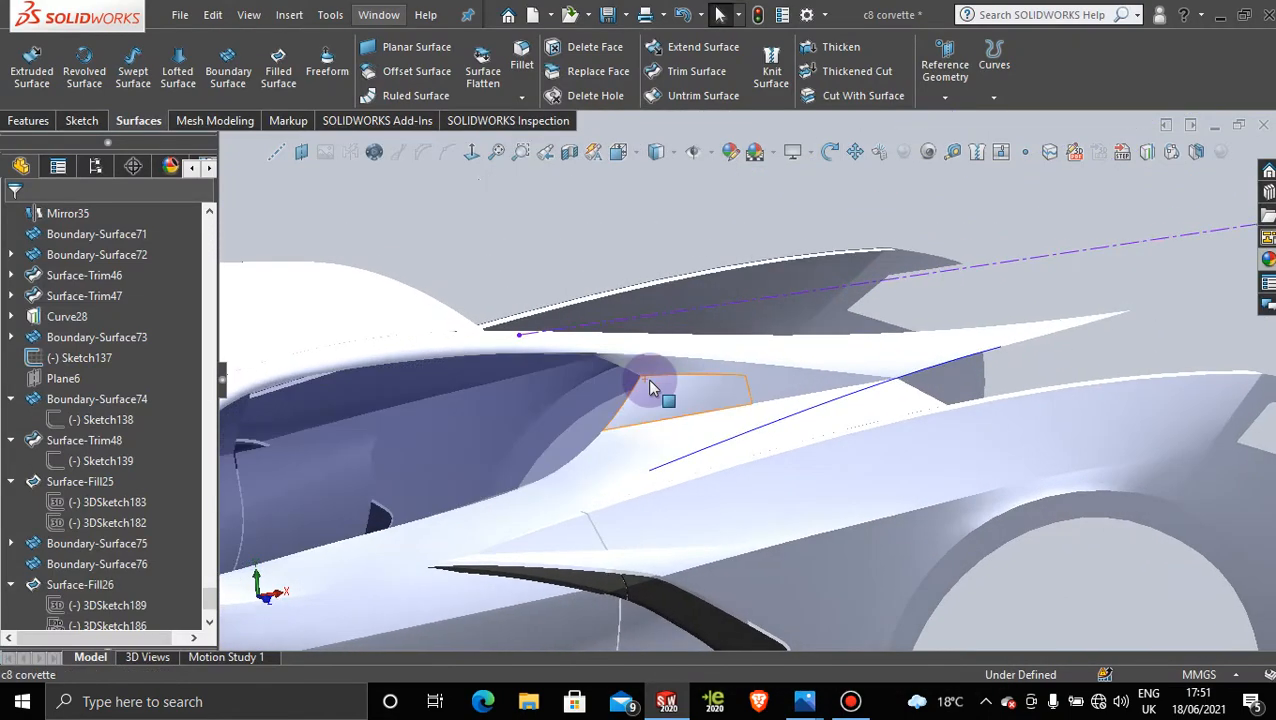
{"action": "scroll", "coordinate": [646, 378], "scroll_direction": "down", "scroll_amount": 2}
{"action": "scroll", "coordinate": [780, 434], "scroll_direction": "up", "scroll_amount": 3}
{"action": "scroll", "coordinate": [780, 444], "scroll_direction": "up", "scroll_amount": 2}
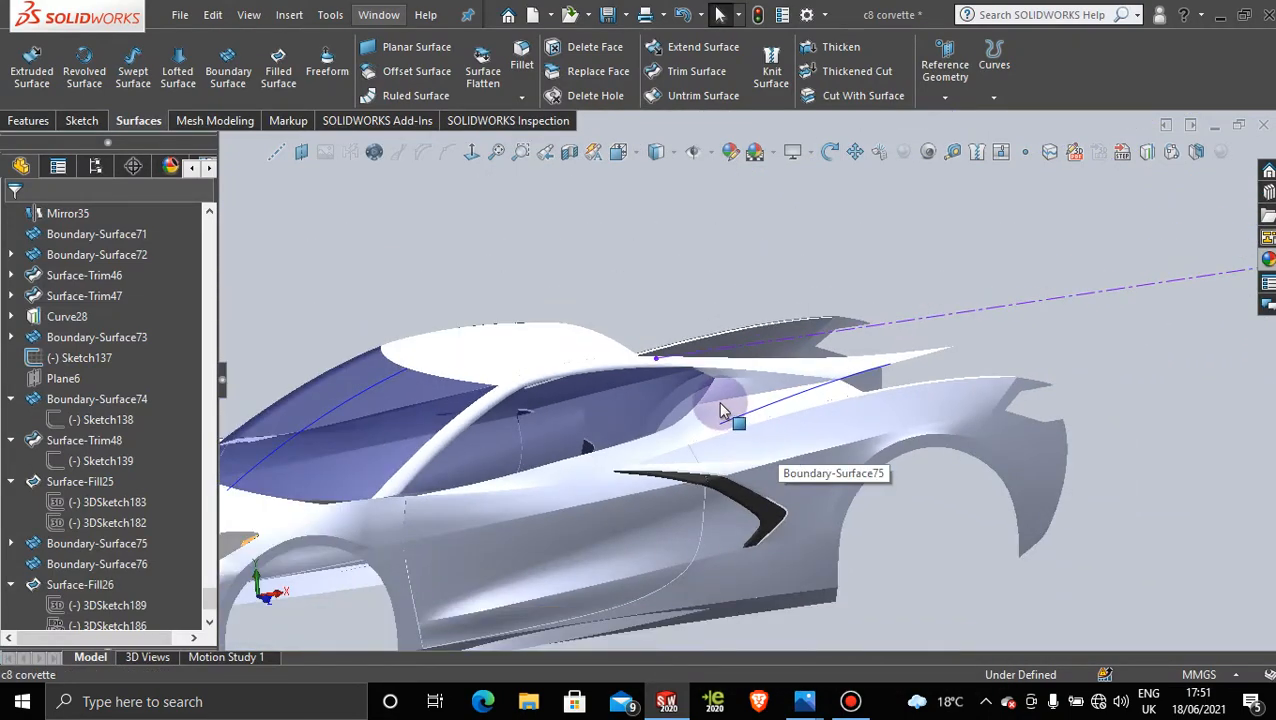
{"action": "middle_click_drag", "start_coordinate": [726, 413], "coordinate": [763, 379]}
{"action": "scroll", "coordinate": [755, 427], "scroll_direction": "down", "scroll_amount": 3}
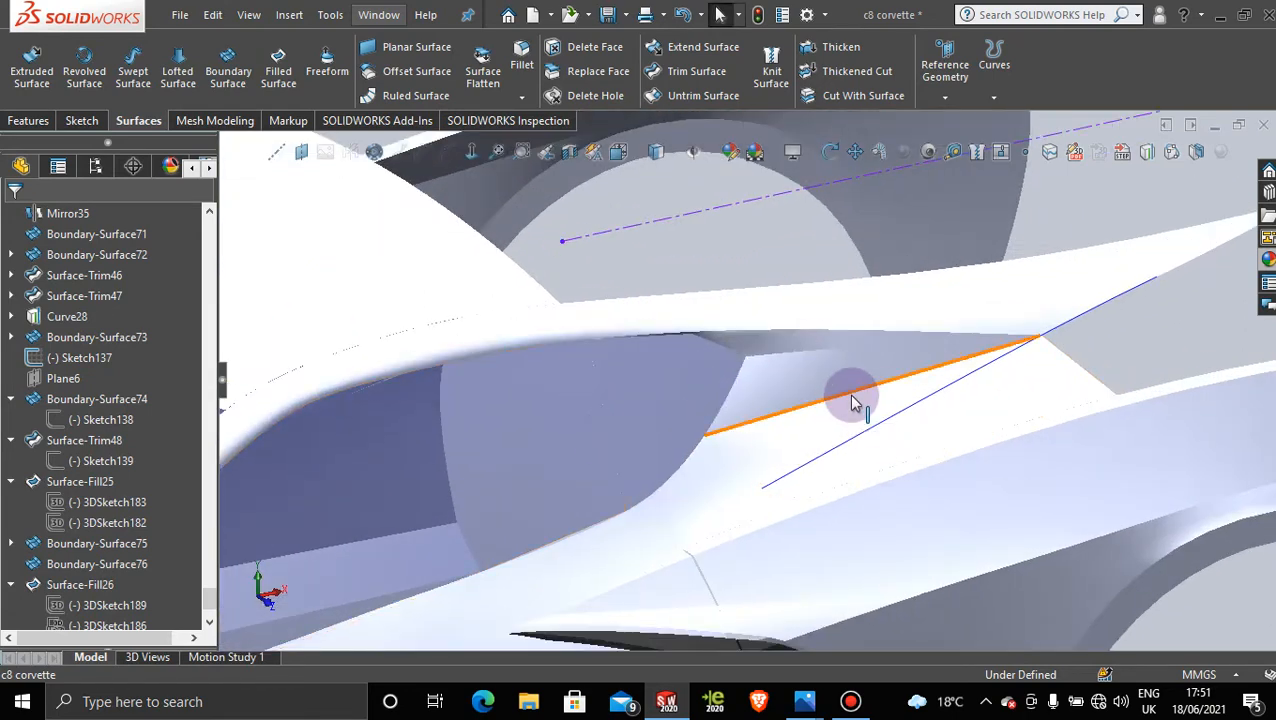
Step: Reopen Boundary-Surface74's sketch in the Right view, shift the slanted spline about 0.7 mm outward and slightly up, and exit the sketch
{"action": "left_click", "coordinate": [128, 424]}
{"action": "left_click", "coordinate": [144, 361]}
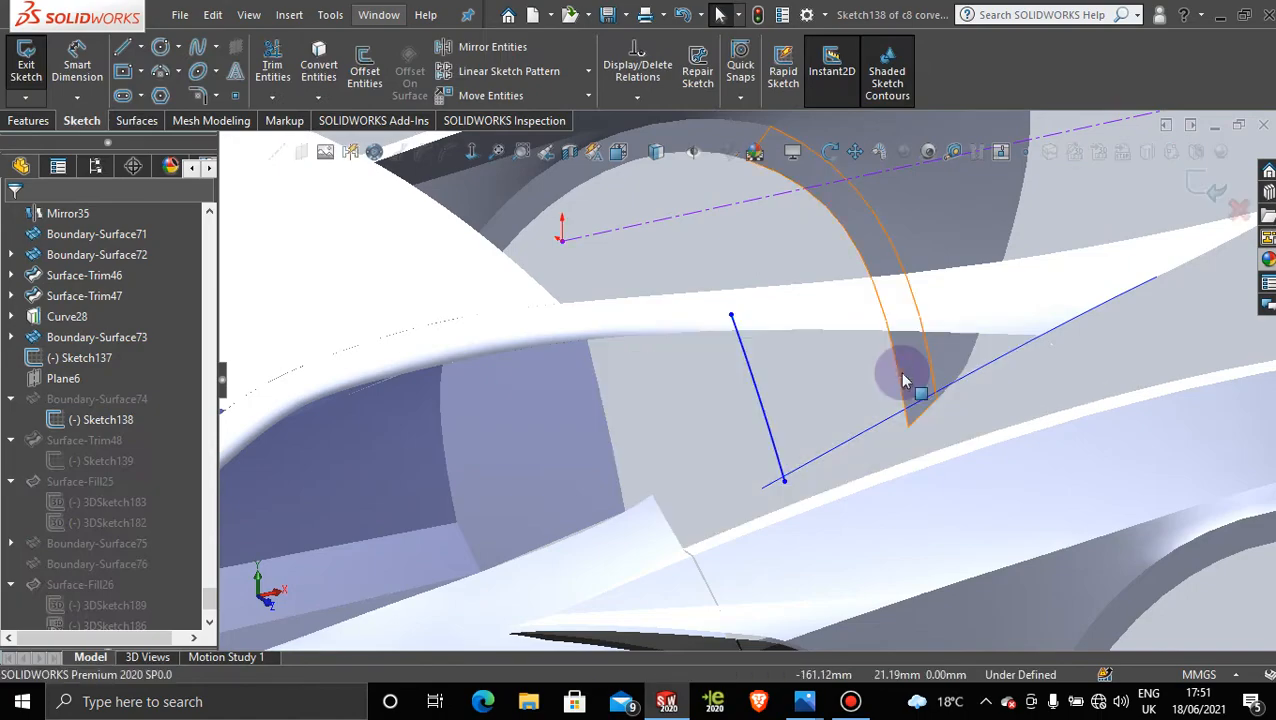
{"action": "mouse_move", "coordinate": [905, 378]}
{"action": "middle_mouse_down"}
{"action": "mouse_move", "coordinate": [801, 380]}
{"action": "mouse_move", "coordinate": [720, 437]}
{"action": "middle_mouse_up"}
{"action": "scroll", "coordinate": [738, 437], "scroll_direction": "up", "scroll_amount": 4}
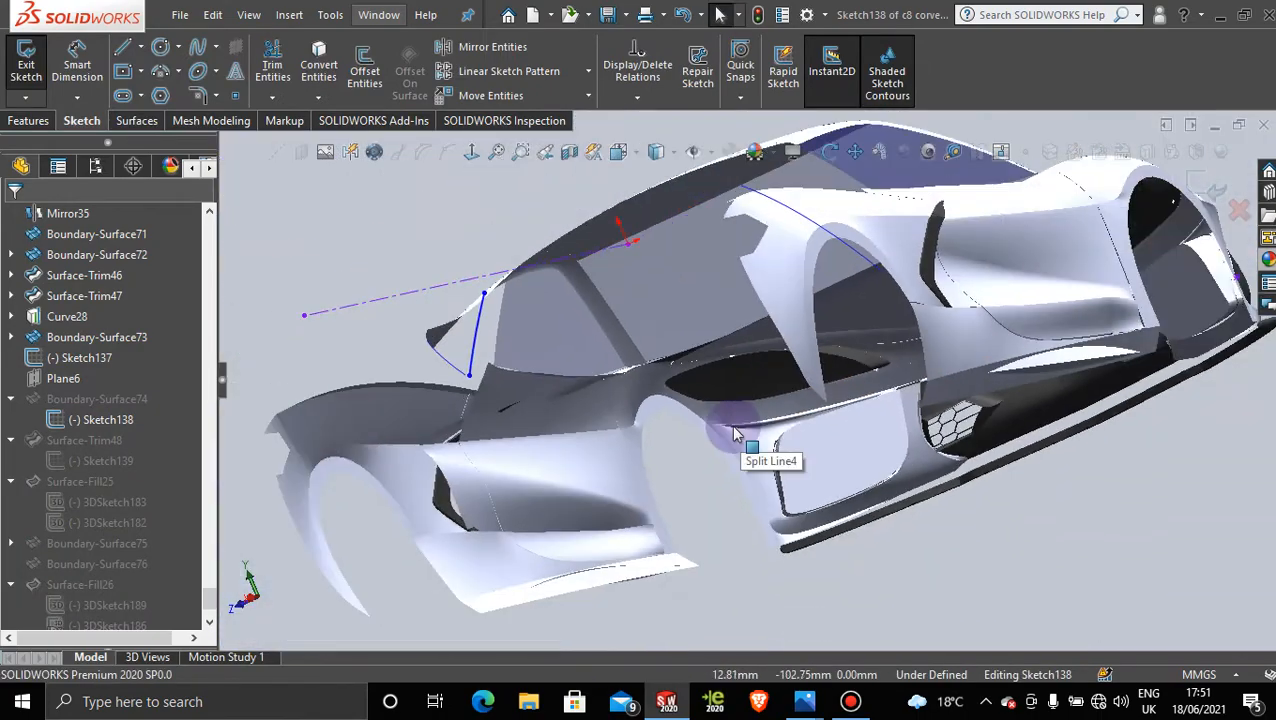
{"action": "key", "text": "space"}
{"action": "left_click", "coordinate": [514, 457]}
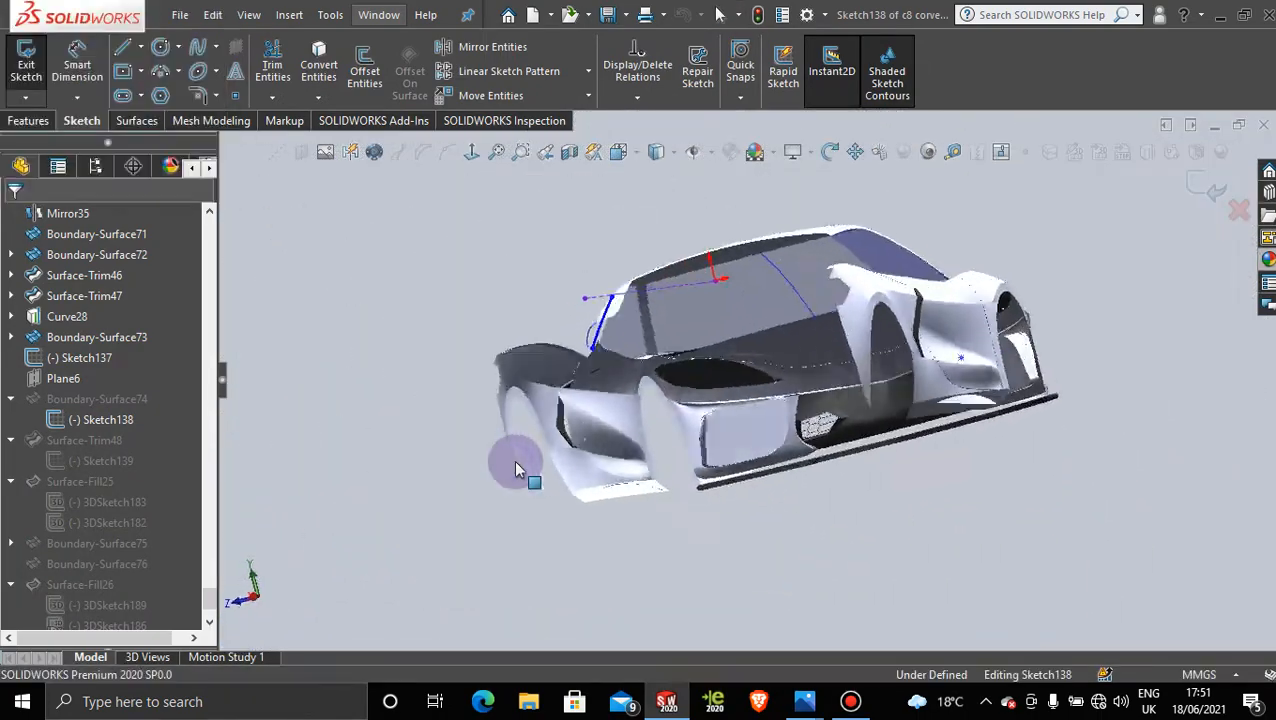
{"action": "scroll", "coordinate": [622, 280], "scroll_direction": "down", "scroll_amount": 5}
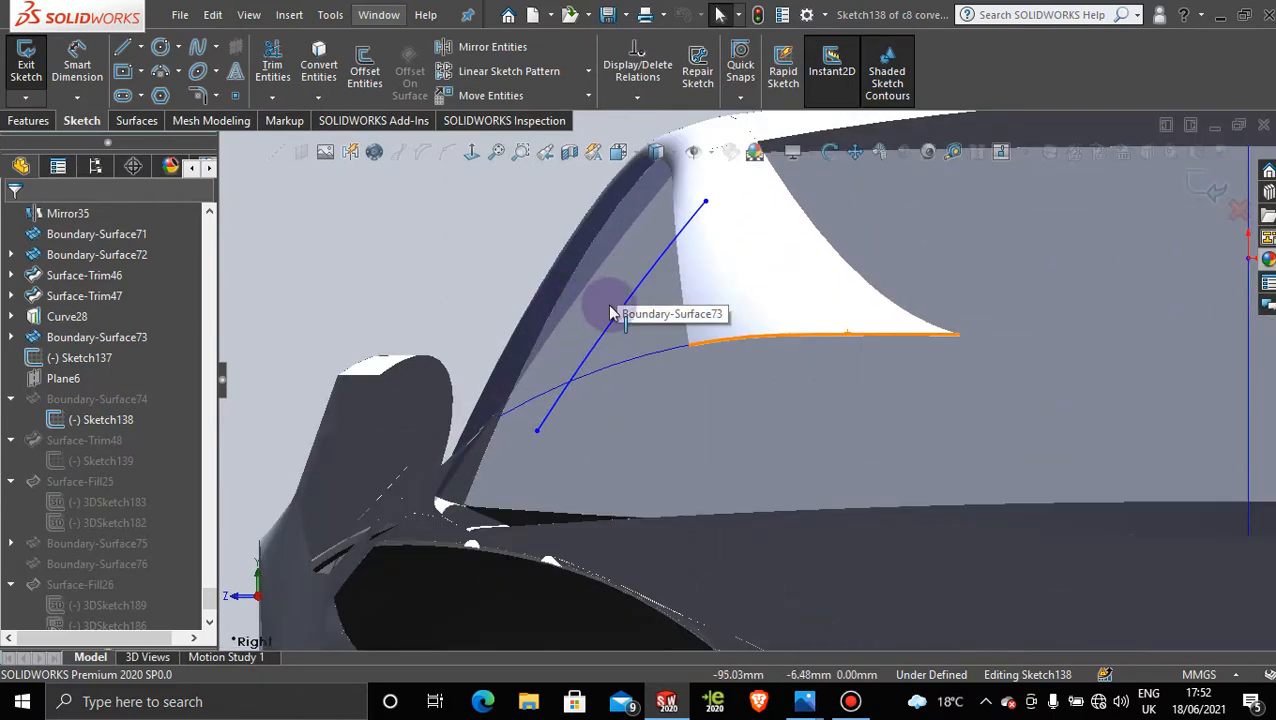
{"action": "left_click", "coordinate": [618, 318]}
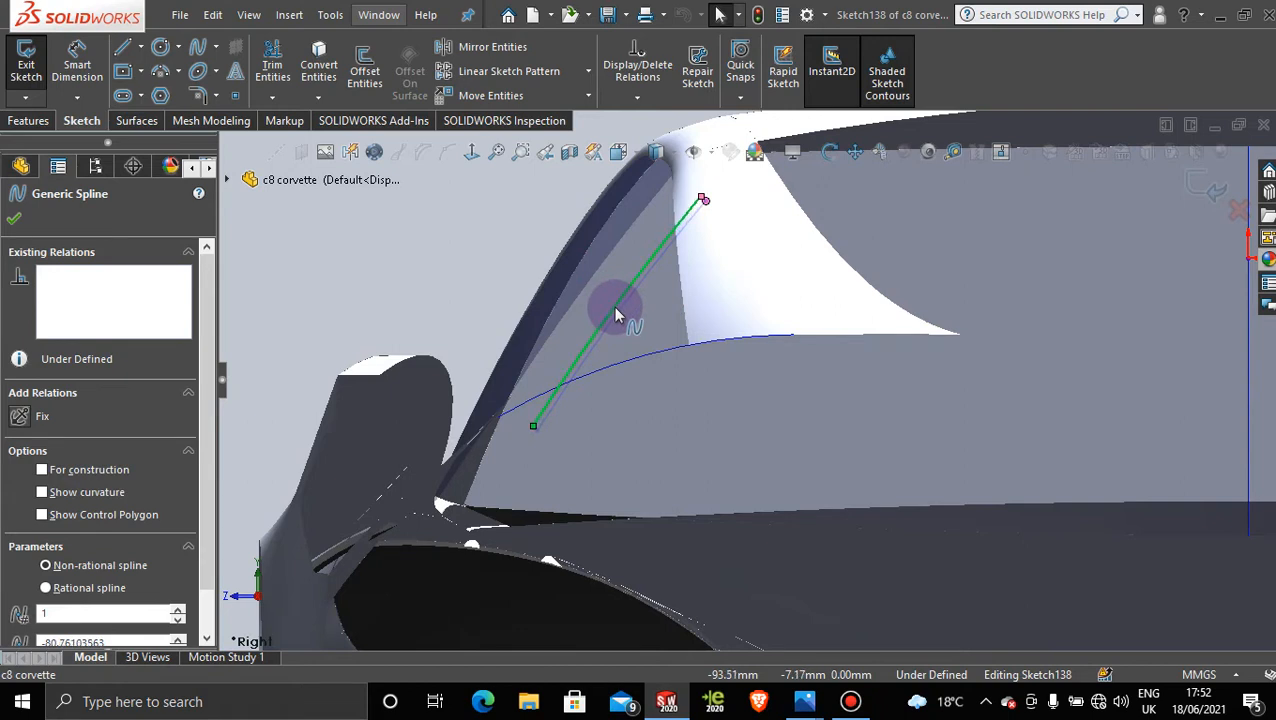
{"action": "left_click", "coordinate": [15, 219]}
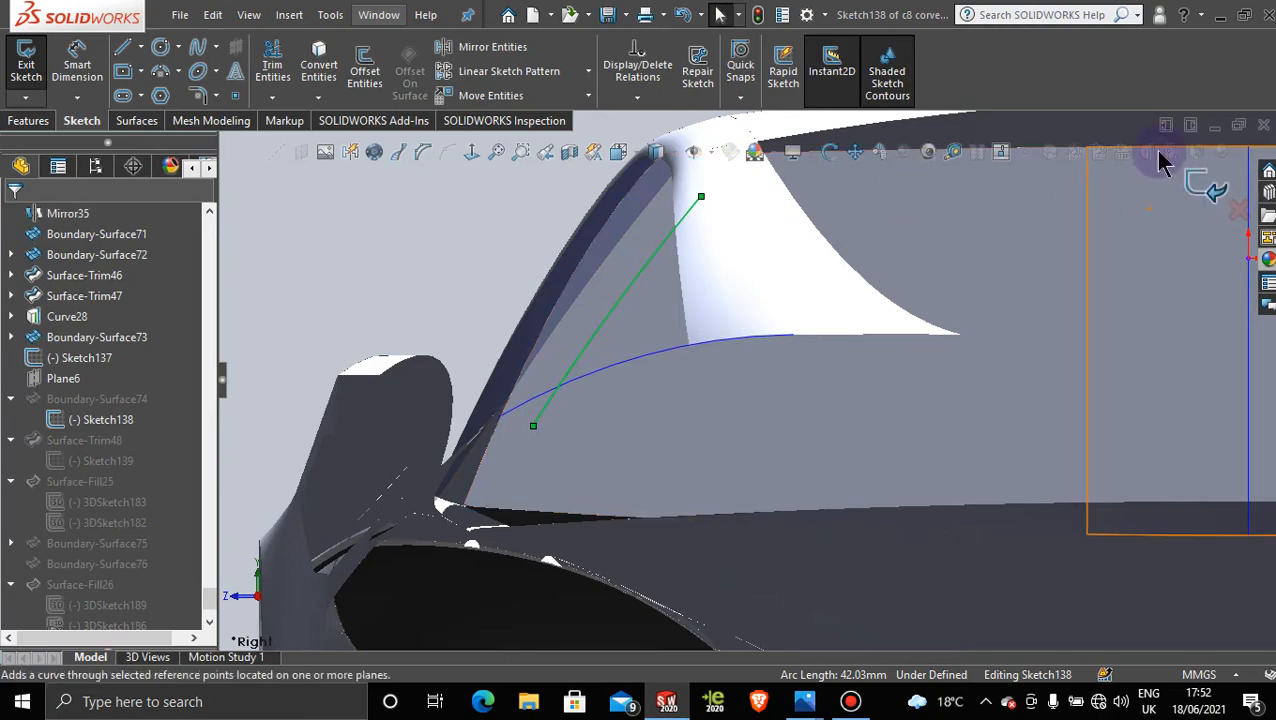
{"action": "left_click", "coordinate": [1188, 178]}
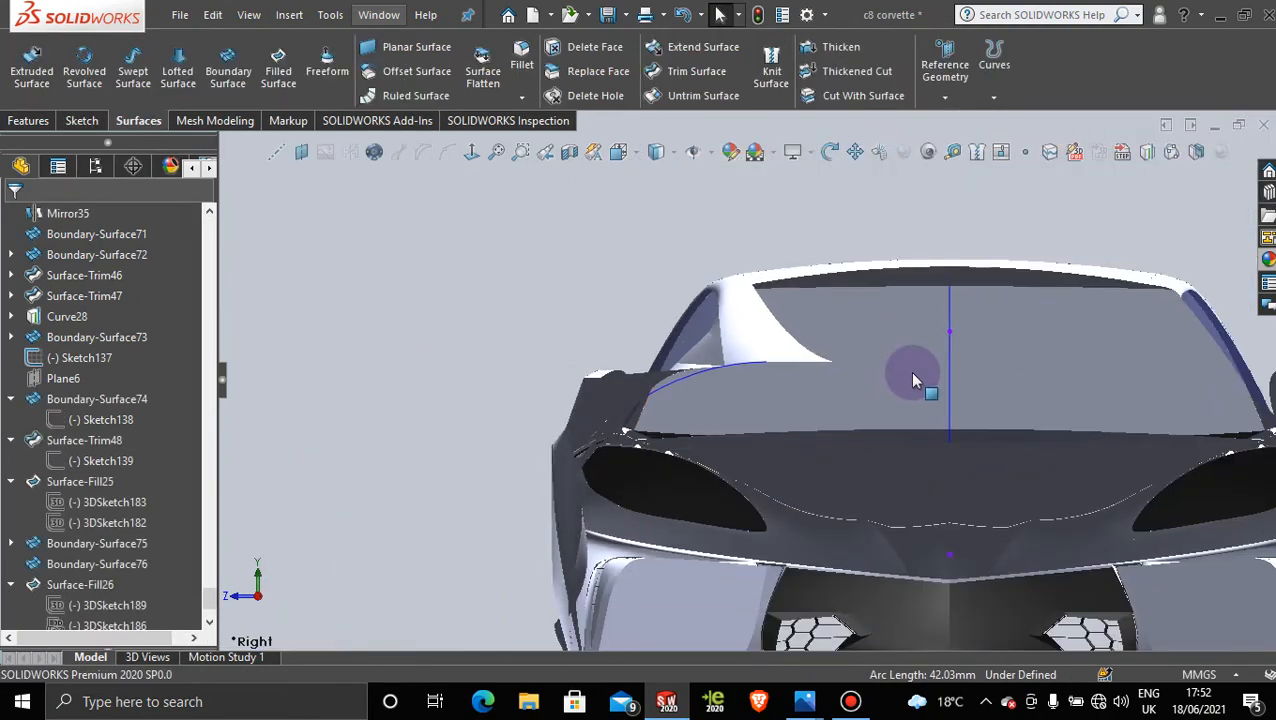
Step: Inspect how the patches behind the side window flow into the roof pillar and rear fender after the second spline shift
{"action": "mouse_move", "coordinate": [909, 371]}
{"action": "middle_mouse_down"}
{"action": "mouse_move", "coordinate": [706, 347]}
{"action": "mouse_move", "coordinate": [897, 464]}
{"action": "middle_mouse_up"}
{"action": "scroll", "coordinate": [900, 463], "scroll_direction": "up", "scroll_amount": 4}
{"action": "scroll", "coordinate": [1014, 450], "scroll_direction": "down", "scroll_amount": 4}
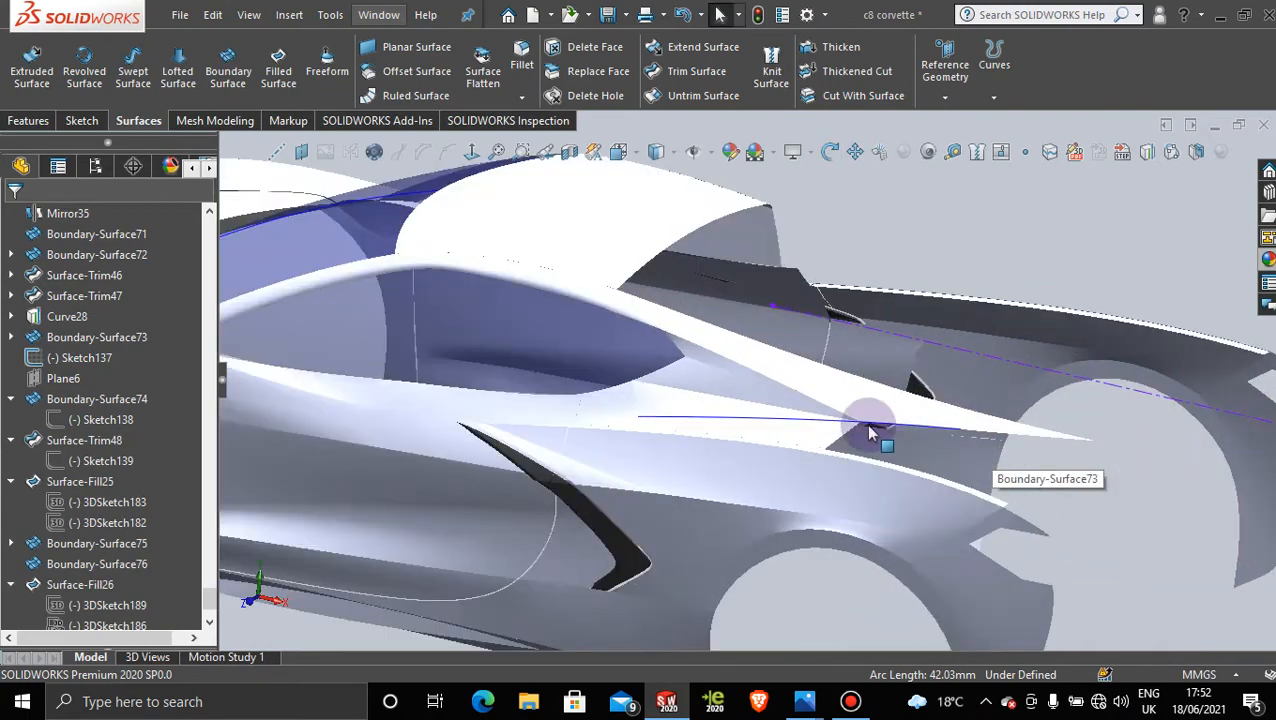
{"action": "scroll", "coordinate": [761, 398], "scroll_direction": "down", "scroll_amount": 1}
{"action": "middle_click_drag", "start_coordinate": [760, 399], "coordinate": [808, 368]}
{"action": "scroll", "coordinate": [731, 374], "scroll_direction": "down", "scroll_amount": 4}
{"action": "middle_click_drag", "start_coordinate": [661, 418], "coordinate": [780, 430]}
{"action": "scroll", "coordinate": [620, 434], "scroll_direction": "up", "scroll_amount": 3}
{"action": "scroll", "coordinate": [769, 424], "scroll_direction": "up", "scroll_amount": 3}
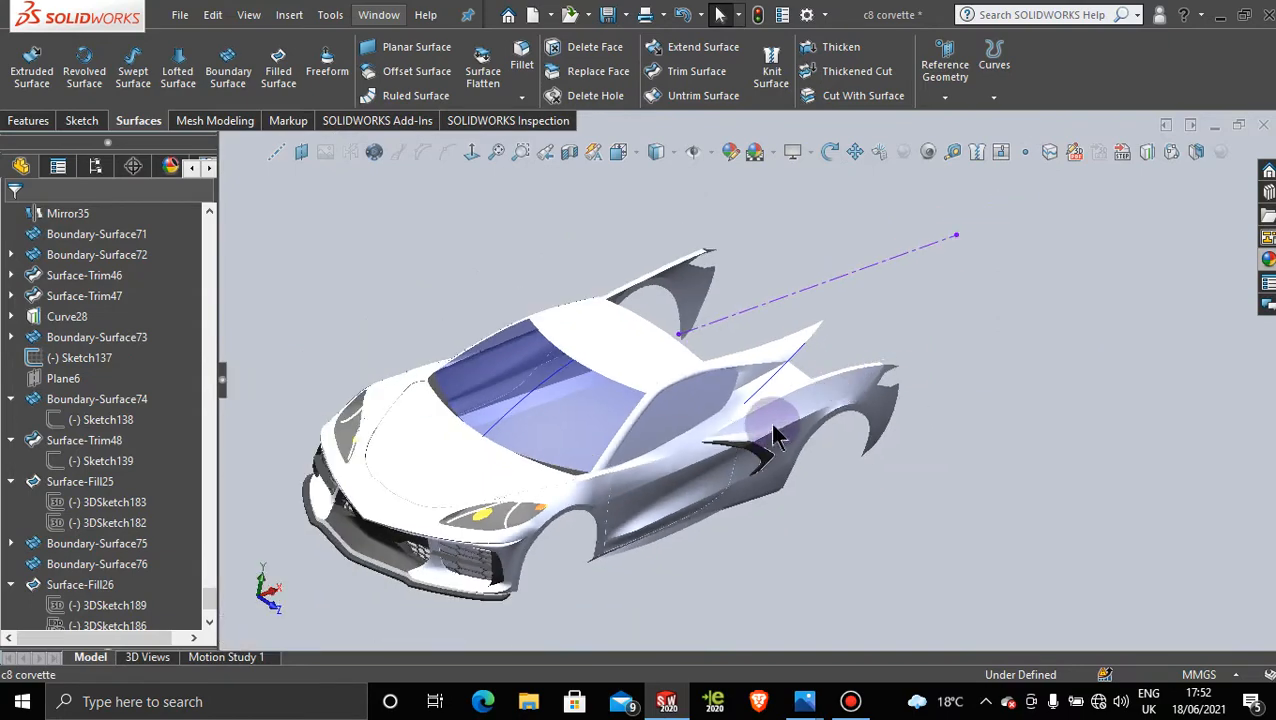
{"action": "middle_click_drag", "start_coordinate": [770, 424], "coordinate": [742, 443]}
{"action": "scroll", "coordinate": [731, 343], "scroll_direction": "down", "scroll_amount": 2}
{"action": "scroll", "coordinate": [731, 345], "scroll_direction": "up", "scroll_amount": 2}
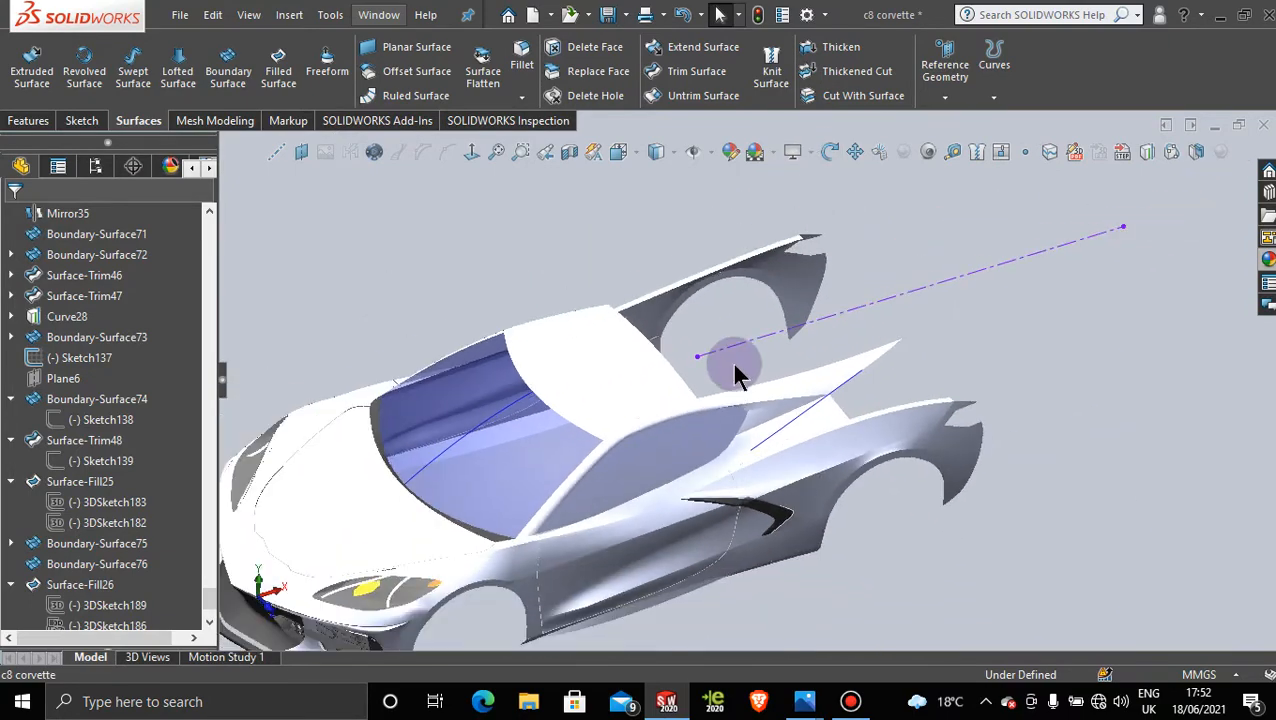
{"action": "mouse_move", "coordinate": [886, 373]}
{"action": "middle_mouse_down"}
{"action": "mouse_move", "coordinate": [957, 362]}
{"action": "mouse_move", "coordinate": [883, 384]}
{"action": "middle_mouse_up"}
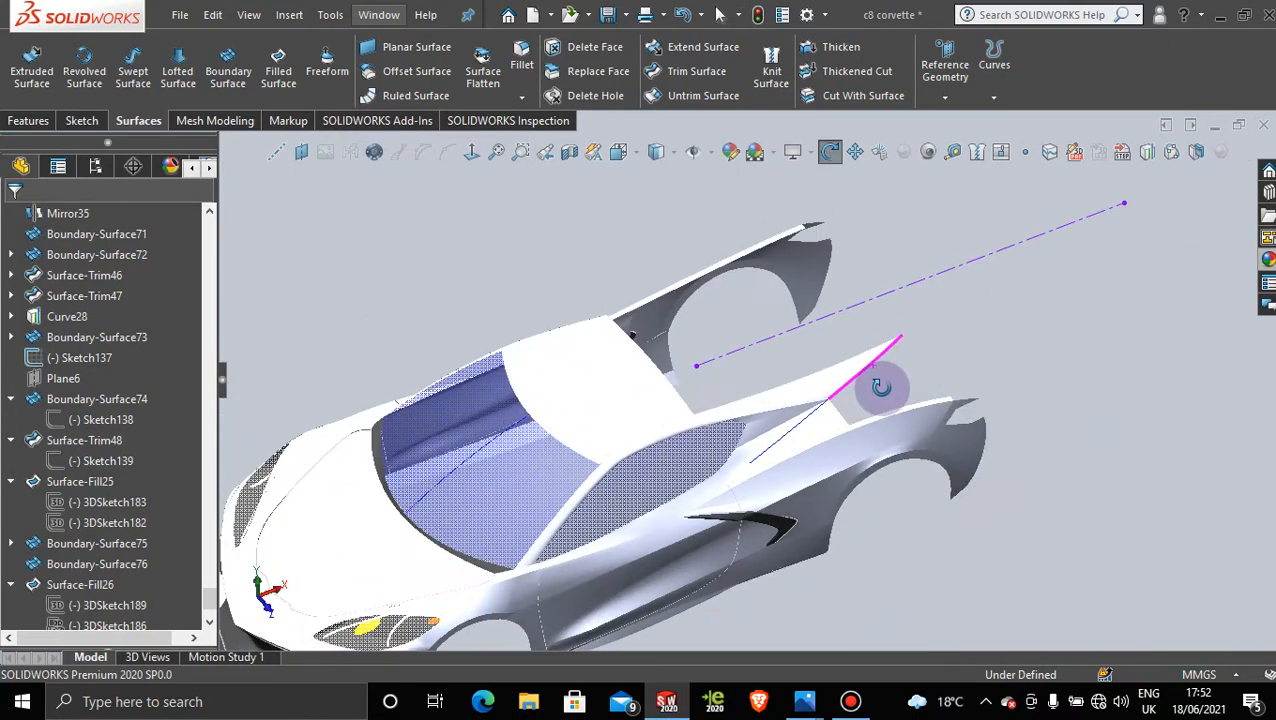
{"action": "left_click", "coordinate": [851, 703]}
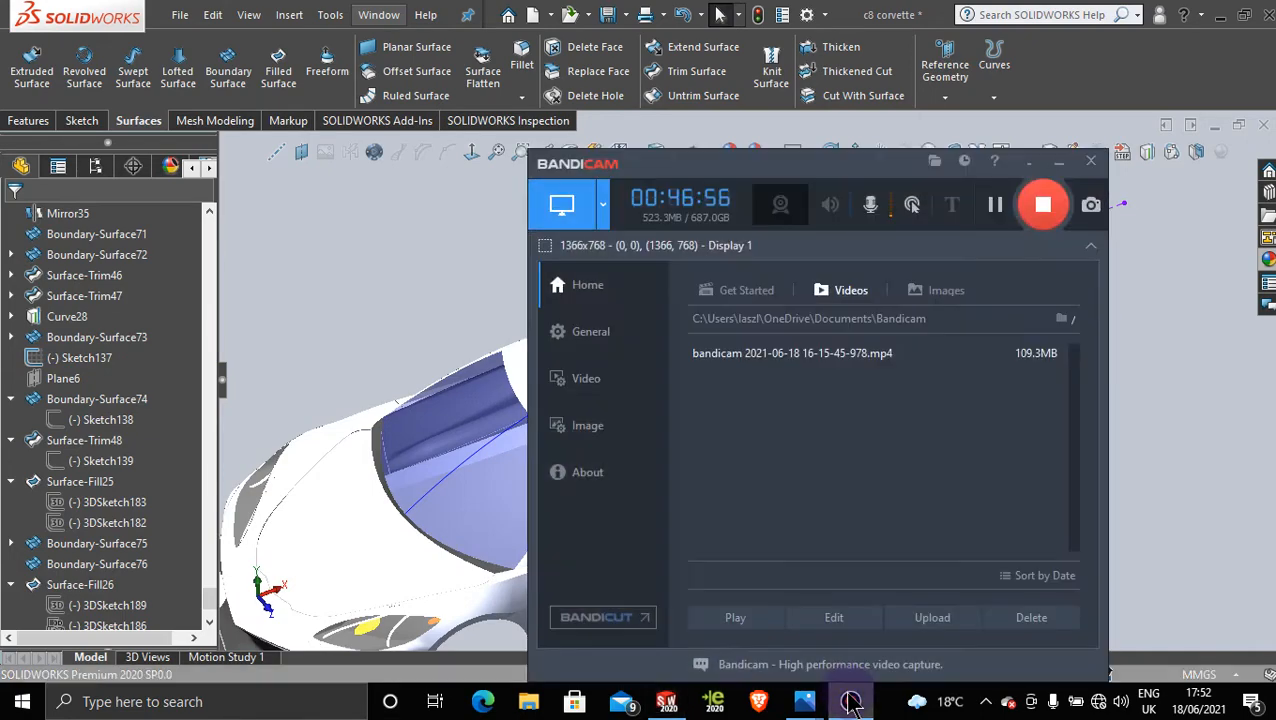
{"action": "left_click", "coordinate": [851, 703]}
{"action": "middle_click_drag", "start_coordinate": [746, 464], "coordinate": [706, 308]}
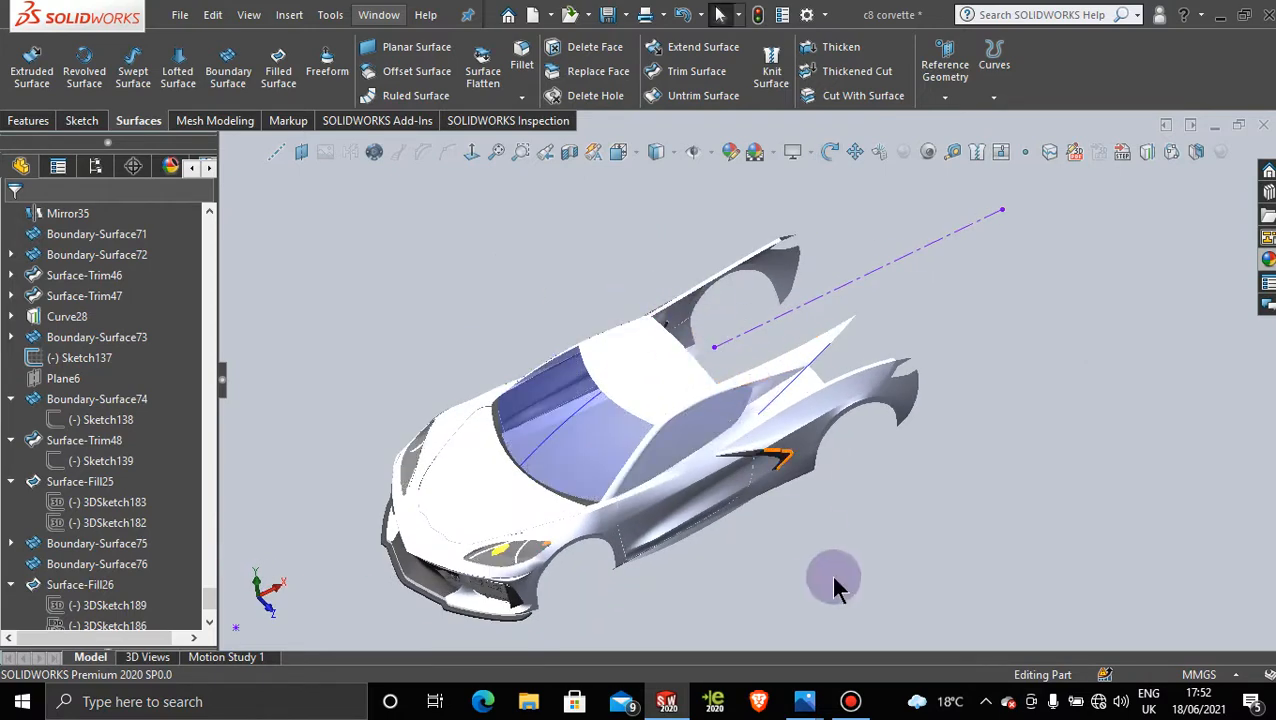
{"action": "left_click", "coordinate": [851, 703]}
{"action": "left_click", "coordinate": [851, 703]}
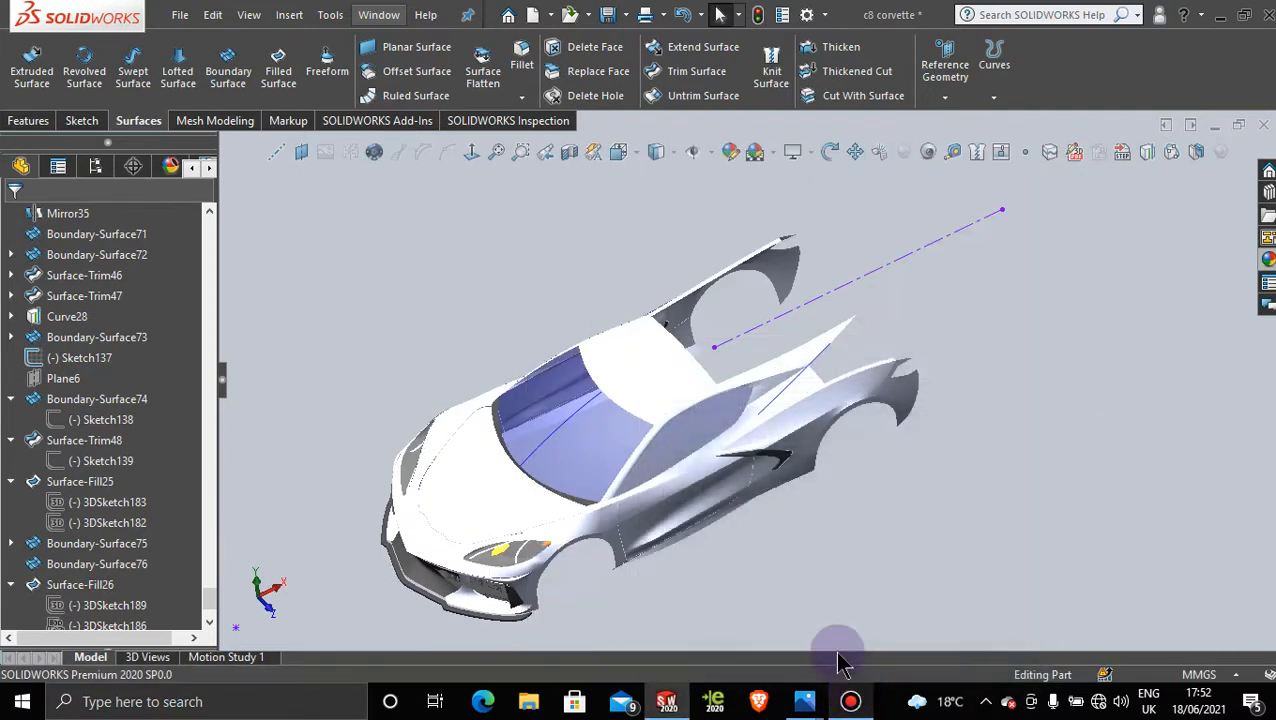
{"action": "scroll", "coordinate": [698, 336], "scroll_direction": "down", "scroll_amount": 5}
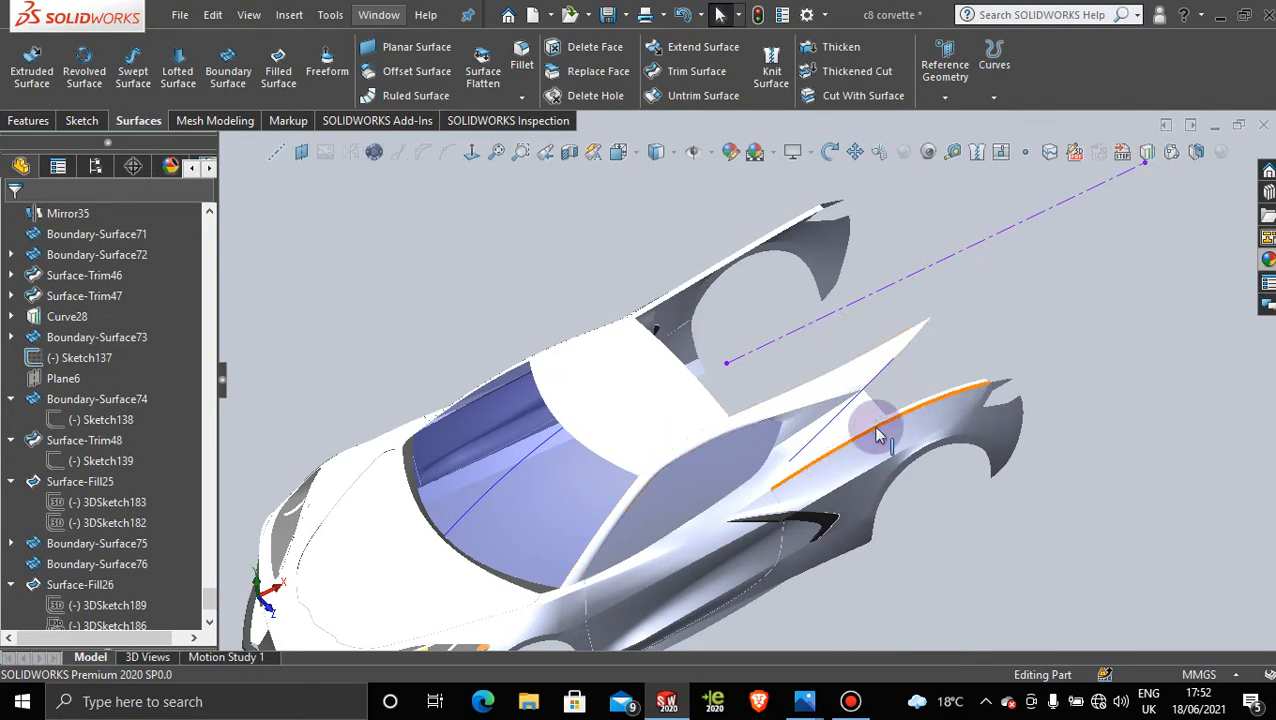
Step: Set up a body mirror about the Front Plane with Boundary-Surface73, 75 and 78, Surface-Fill25, 26 and 27, and Surface-Trim48
{"action": "left_click", "coordinate": [28, 120]}
{"action": "left_click", "coordinate": [678, 97]}
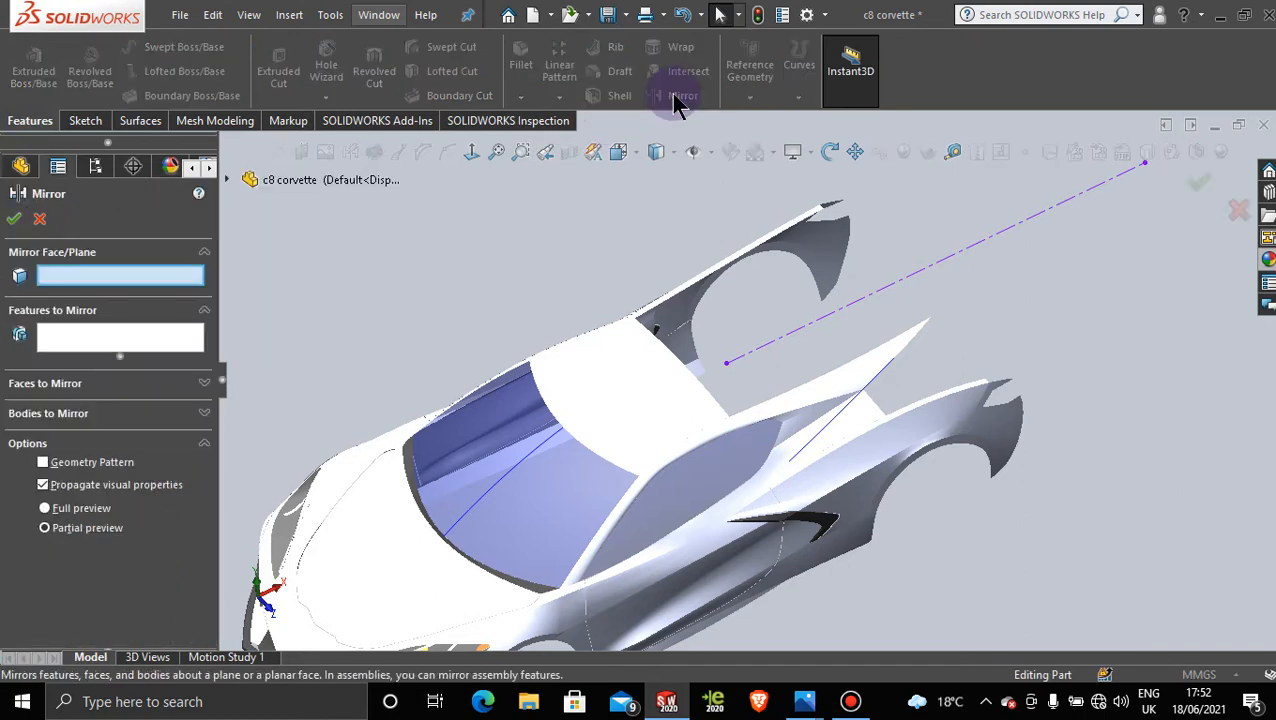
{"action": "left_click", "coordinate": [229, 180]}
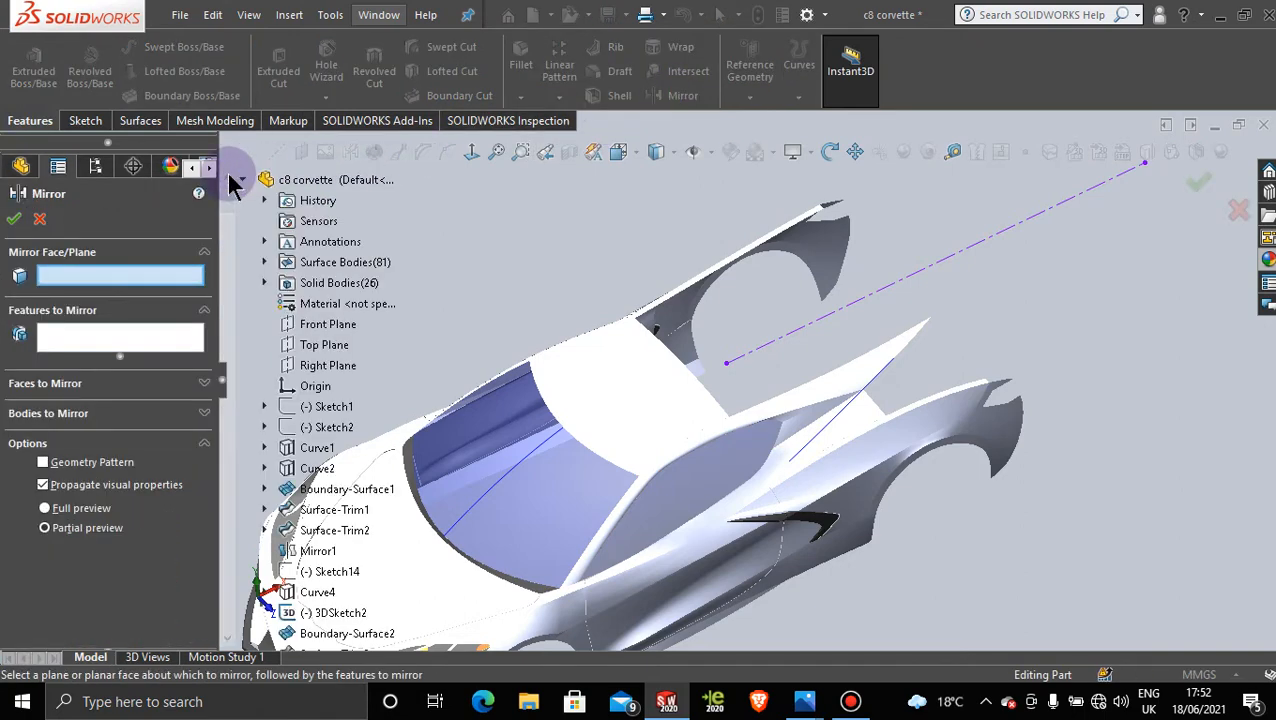
{"action": "left_click", "coordinate": [330, 324]}
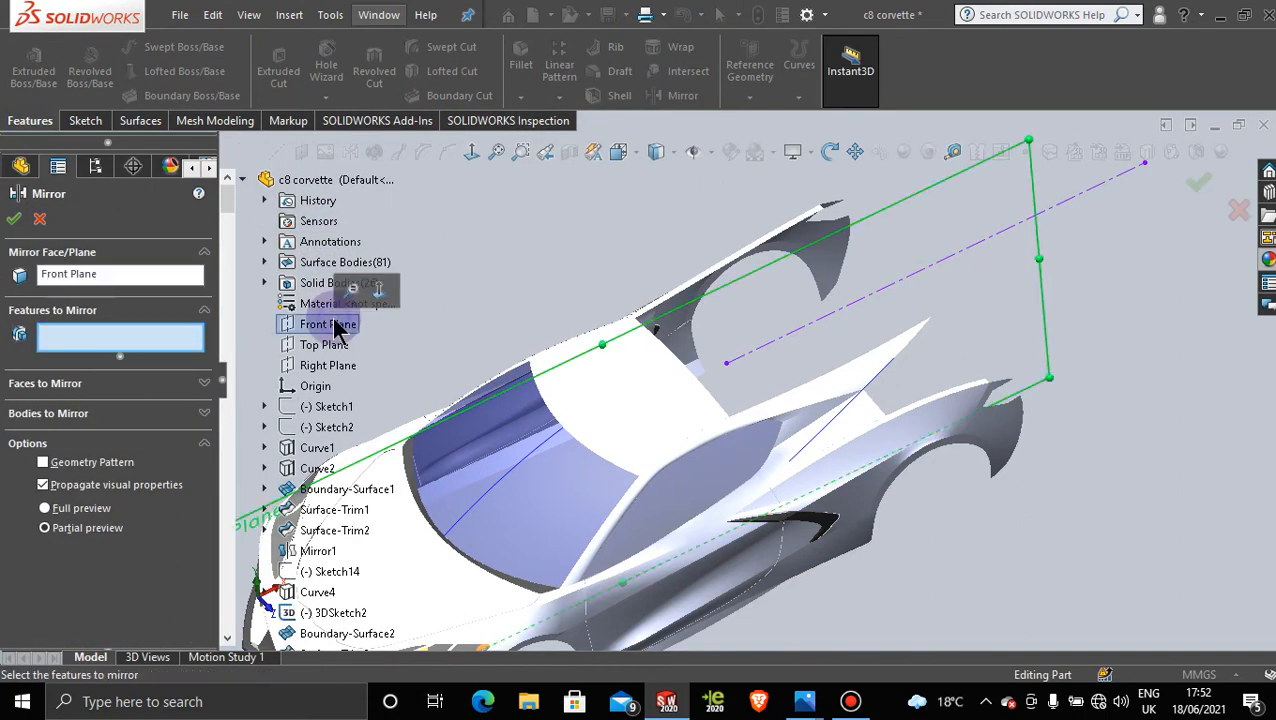
{"action": "left_click", "coordinate": [165, 416]}
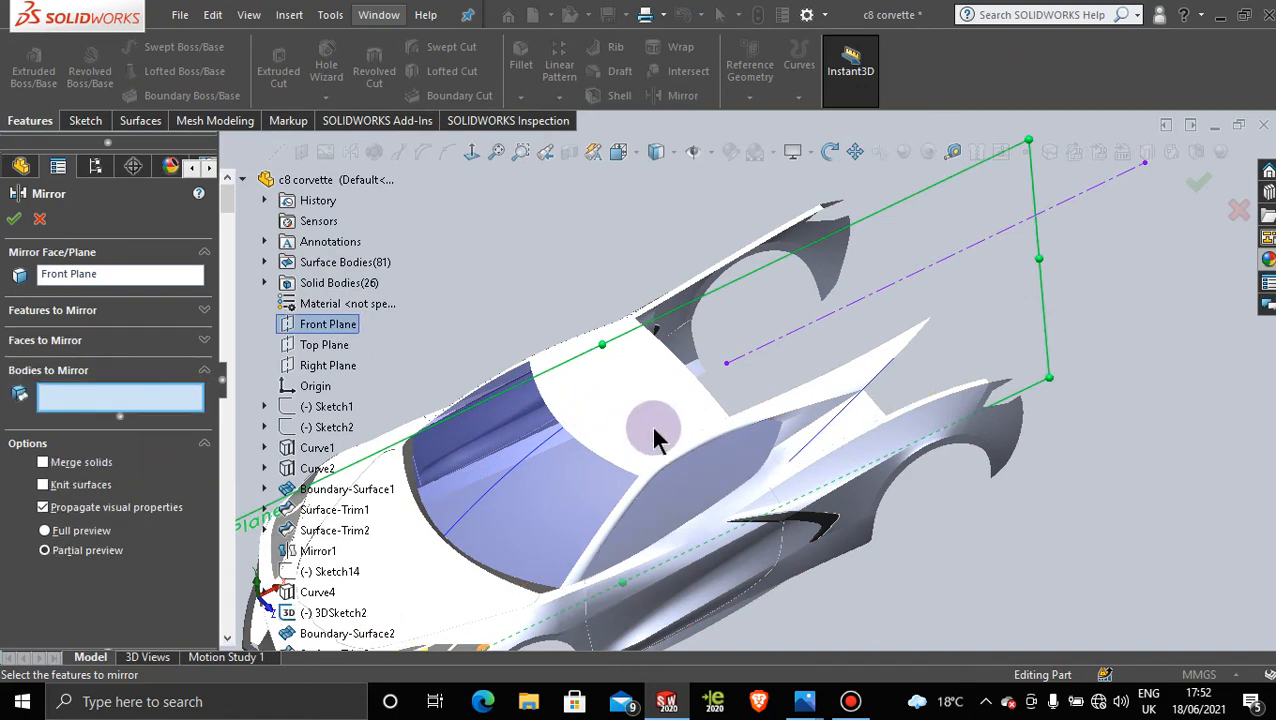
{"action": "left_click", "coordinate": [822, 400]}
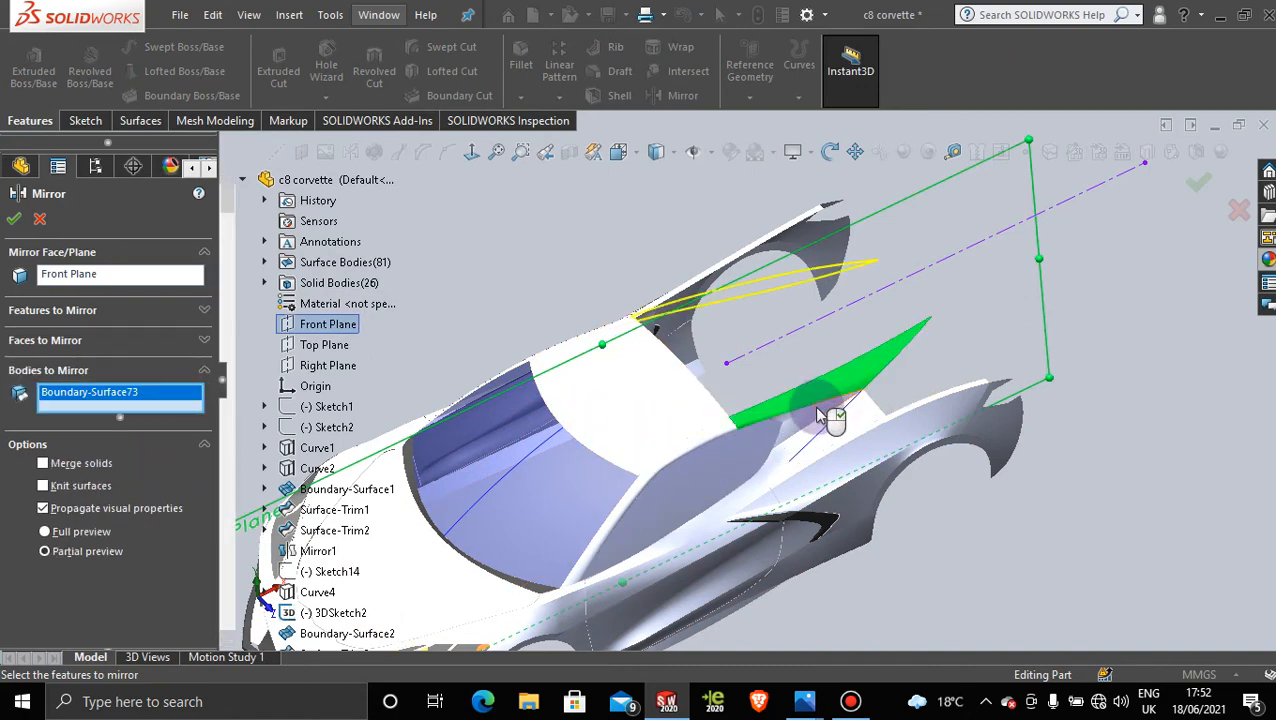
{"action": "scroll", "coordinate": [826, 415], "scroll_direction": "down", "scroll_amount": 5}
{"action": "left_click", "coordinate": [745, 422]}
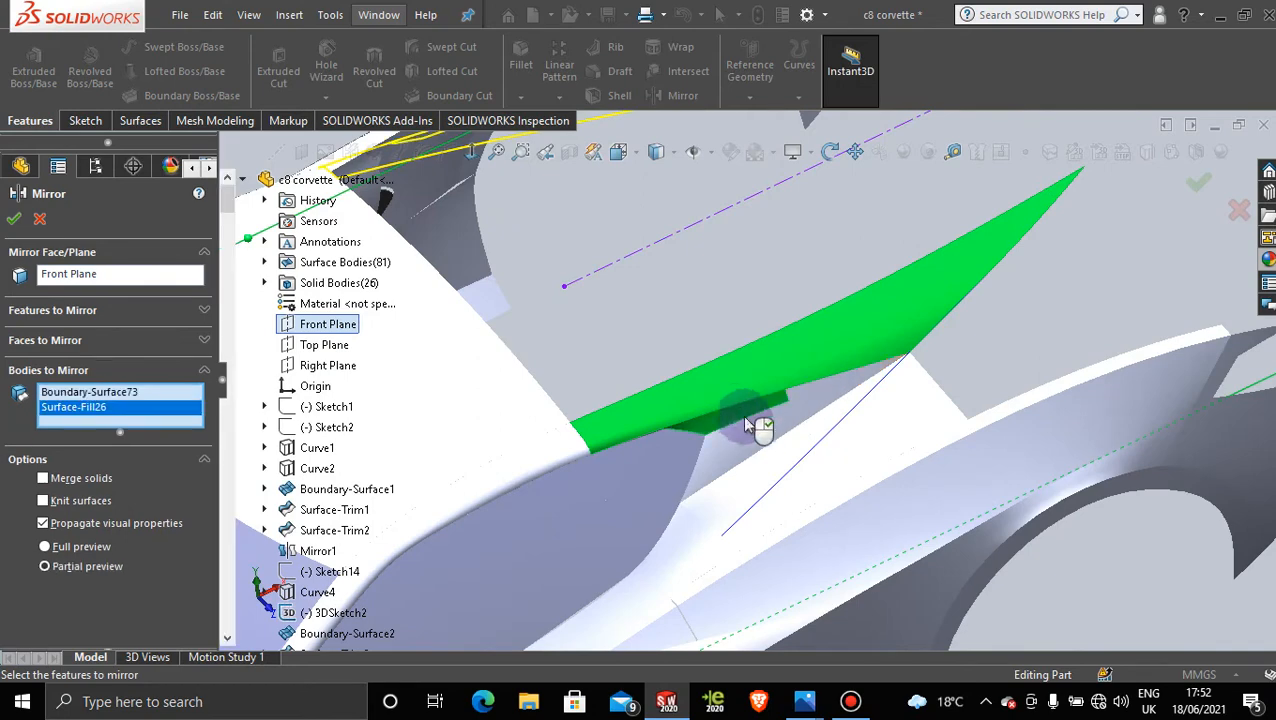
{"action": "left_click", "coordinate": [761, 431]}
{"action": "left_click", "coordinate": [822, 400]}
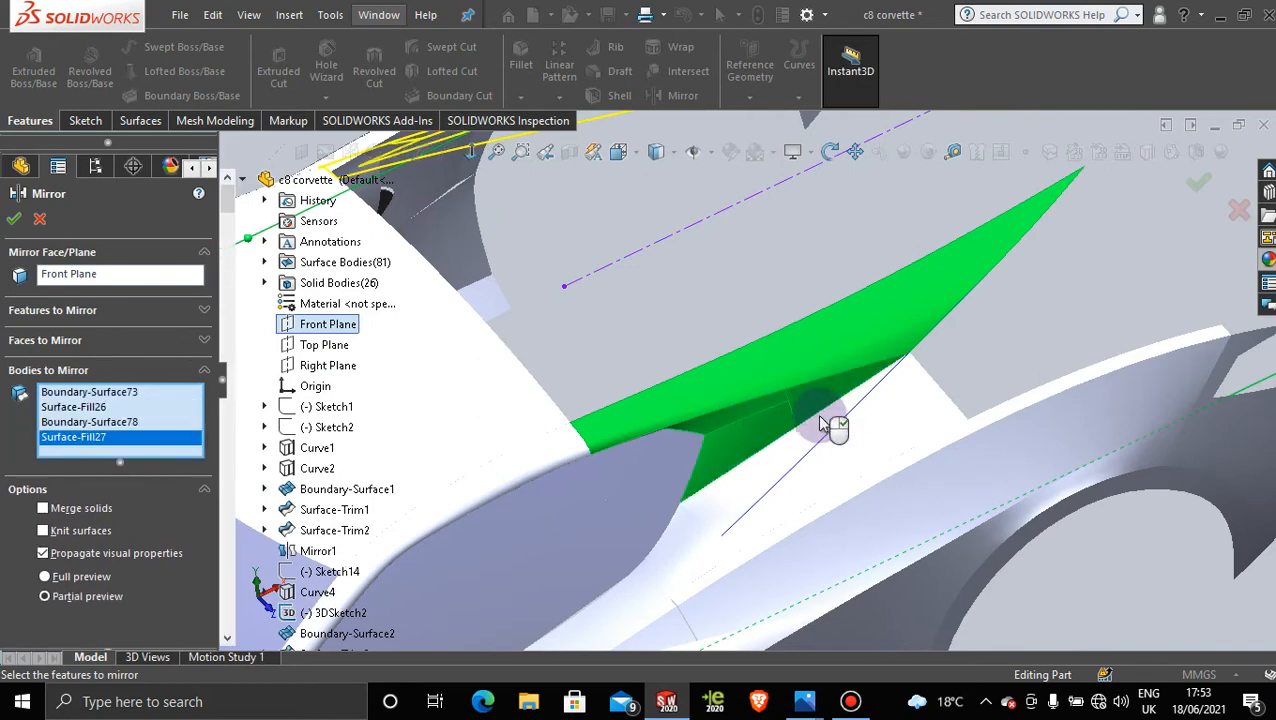
{"action": "left_click", "coordinate": [822, 436]}
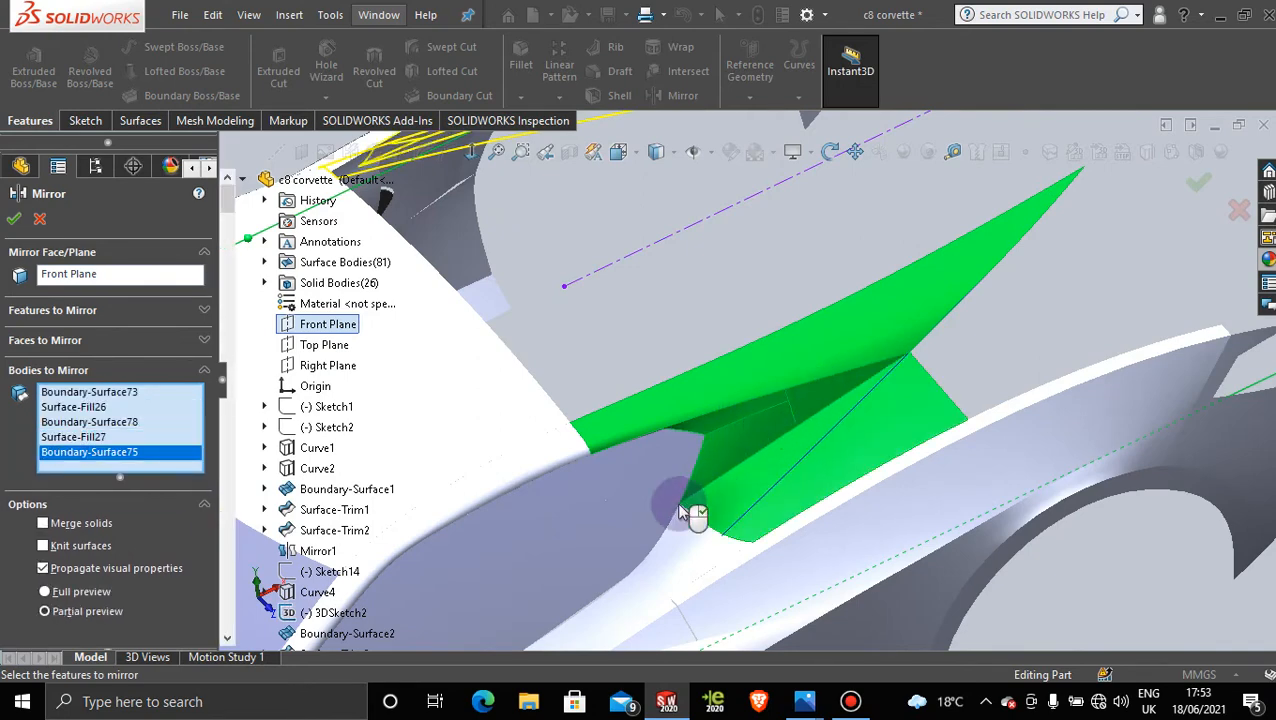
{"action": "left_click", "coordinate": [697, 537]}
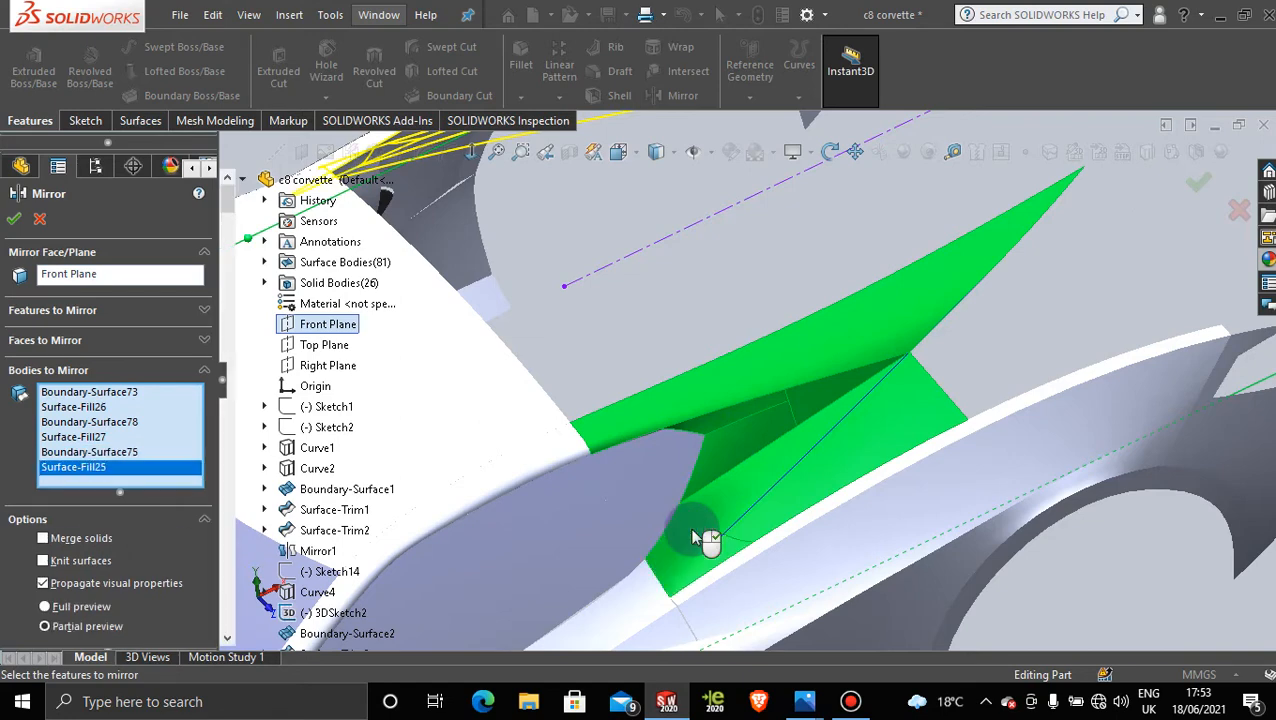
{"action": "left_click", "coordinate": [650, 473]}
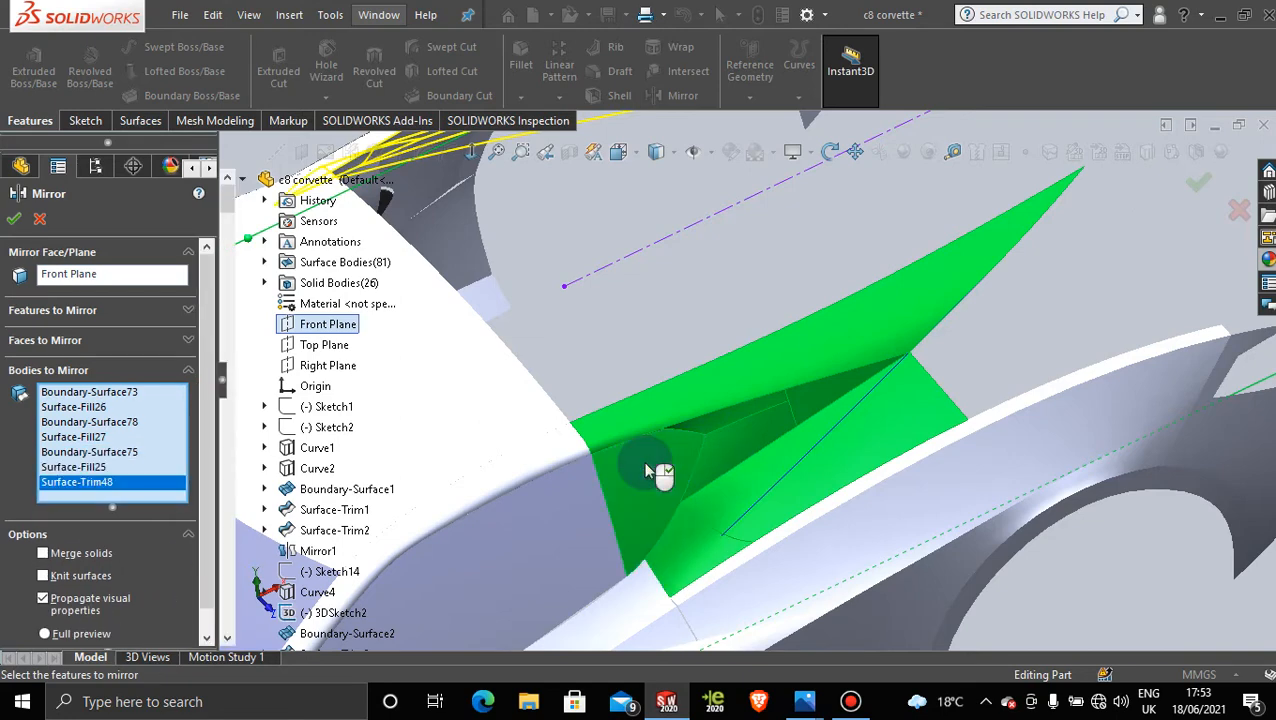
Step: Add the narrow Boundary-Surface76 sliver under the roof pillar to the bodies being mirrored and complete the mirror
{"action": "mouse_move", "coordinate": [681, 462]}
{"action": "middle_mouse_down"}
{"action": "mouse_move", "coordinate": [652, 348]}
{"action": "mouse_move", "coordinate": [645, 423]}
{"action": "middle_mouse_up"}
{"action": "scroll", "coordinate": [650, 437], "scroll_direction": "down", "scroll_amount": 2}
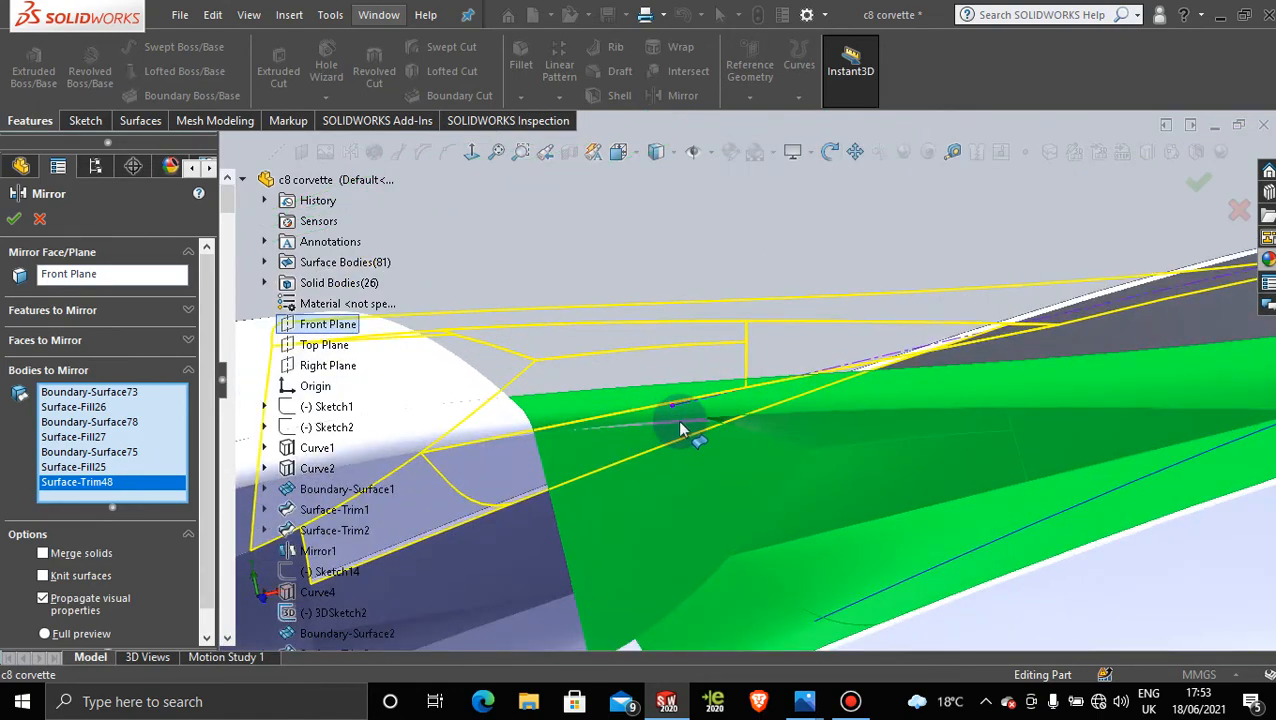
{"action": "scroll", "coordinate": [679, 425], "scroll_direction": "down", "scroll_amount": 3}
{"action": "left_click", "coordinate": [712, 418]}
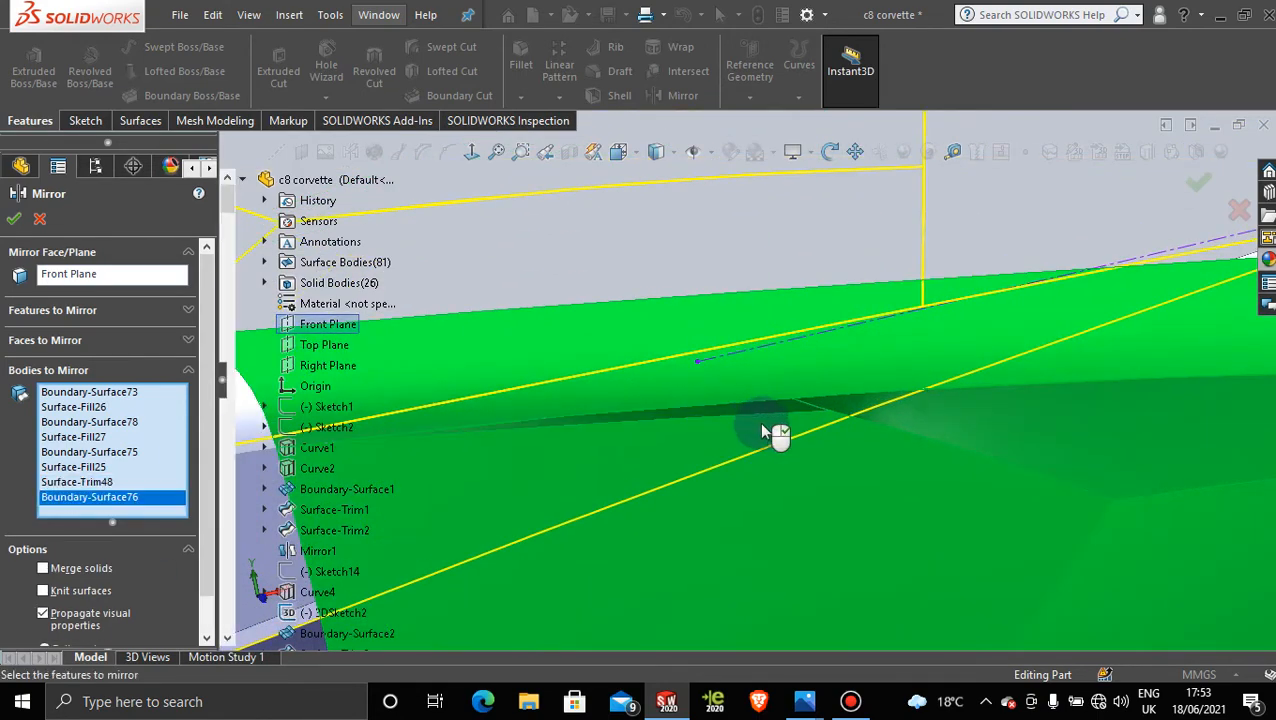
{"action": "scroll", "coordinate": [765, 430], "scroll_direction": "up", "scroll_amount": 5}
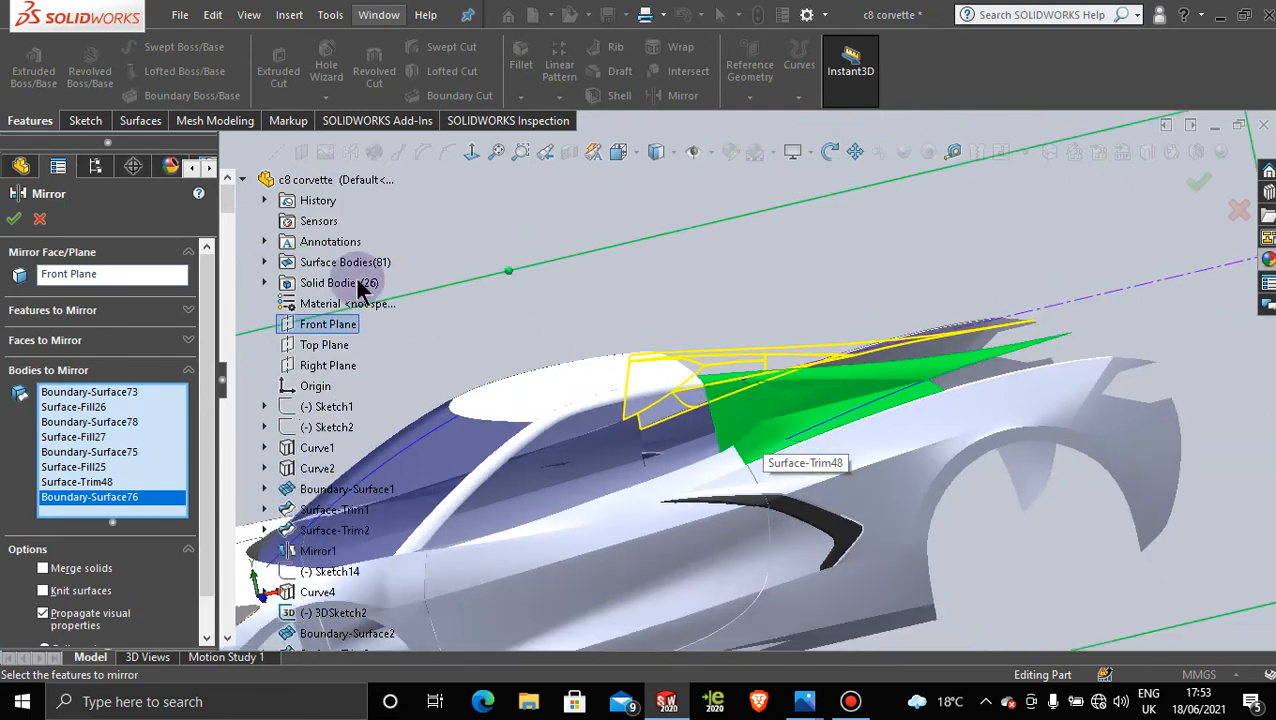
{"action": "left_click", "coordinate": [15, 222]}
Step: Hide the long construction line of Sketch137 and the slanted Curve28 behind the side window
{"action": "middle_click_drag", "start_coordinate": [906, 427], "coordinate": [855, 388]}
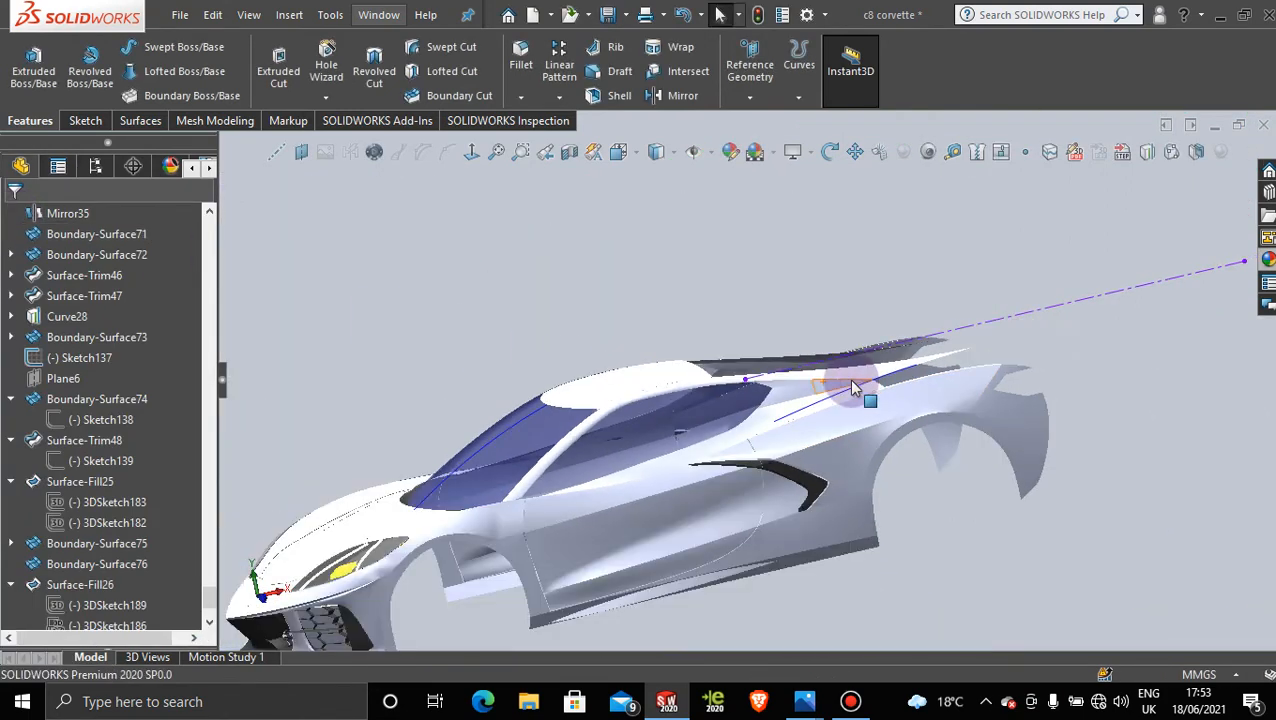
{"action": "mouse_move", "coordinate": [697, 464]}
{"action": "middle_mouse_down"}
{"action": "mouse_move", "coordinate": [720, 456]}
{"action": "mouse_move", "coordinate": [660, 452]}
{"action": "mouse_move", "coordinate": [852, 466]}
{"action": "mouse_move", "coordinate": [690, 488]}
{"action": "mouse_move", "coordinate": [684, 521]}
{"action": "mouse_move", "coordinate": [700, 510]}
{"action": "middle_mouse_up"}
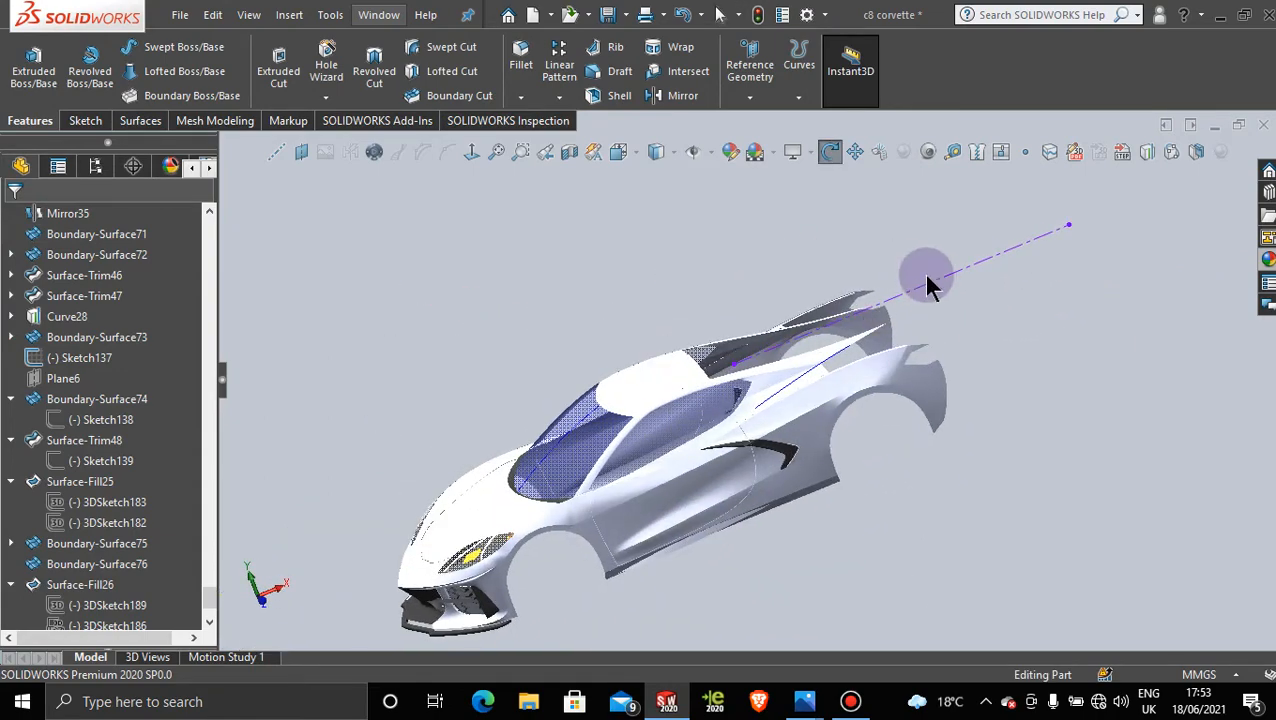
{"action": "right_click", "coordinate": [935, 290]}
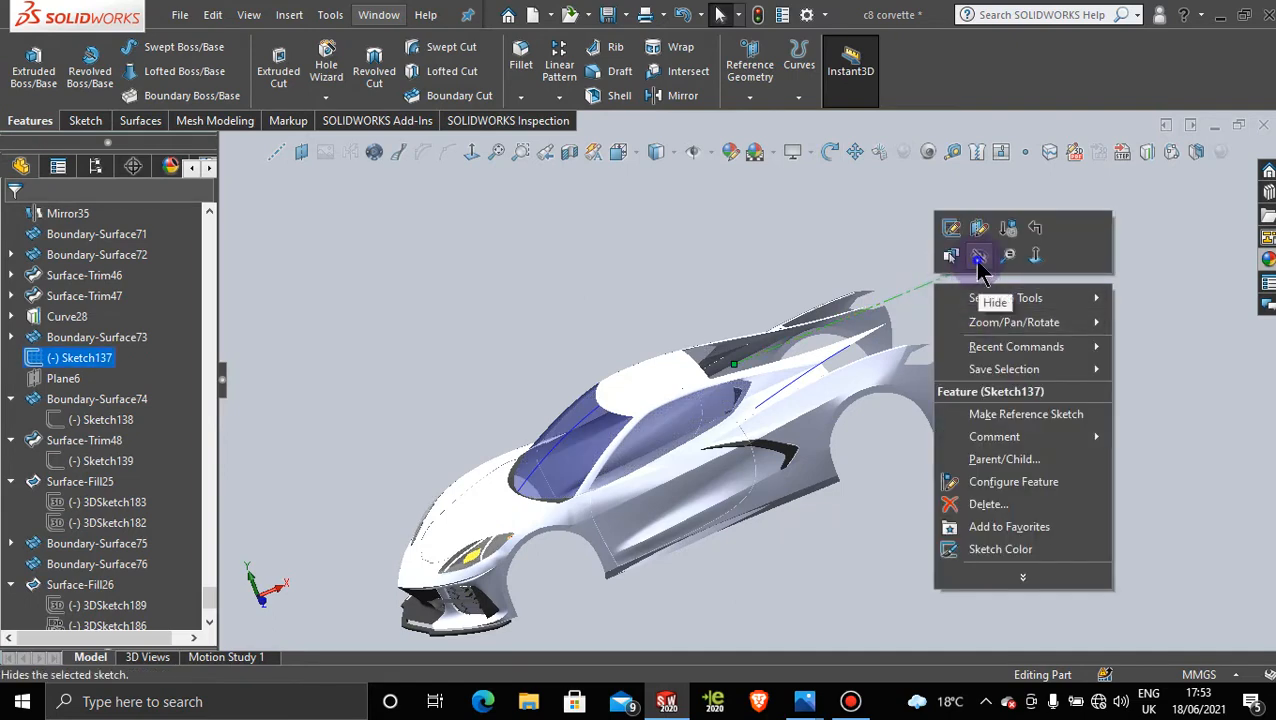
{"action": "key", "text": "Escape"}
{"action": "scroll", "coordinate": [962, 305], "scroll_direction": "down", "scroll_amount": 10}
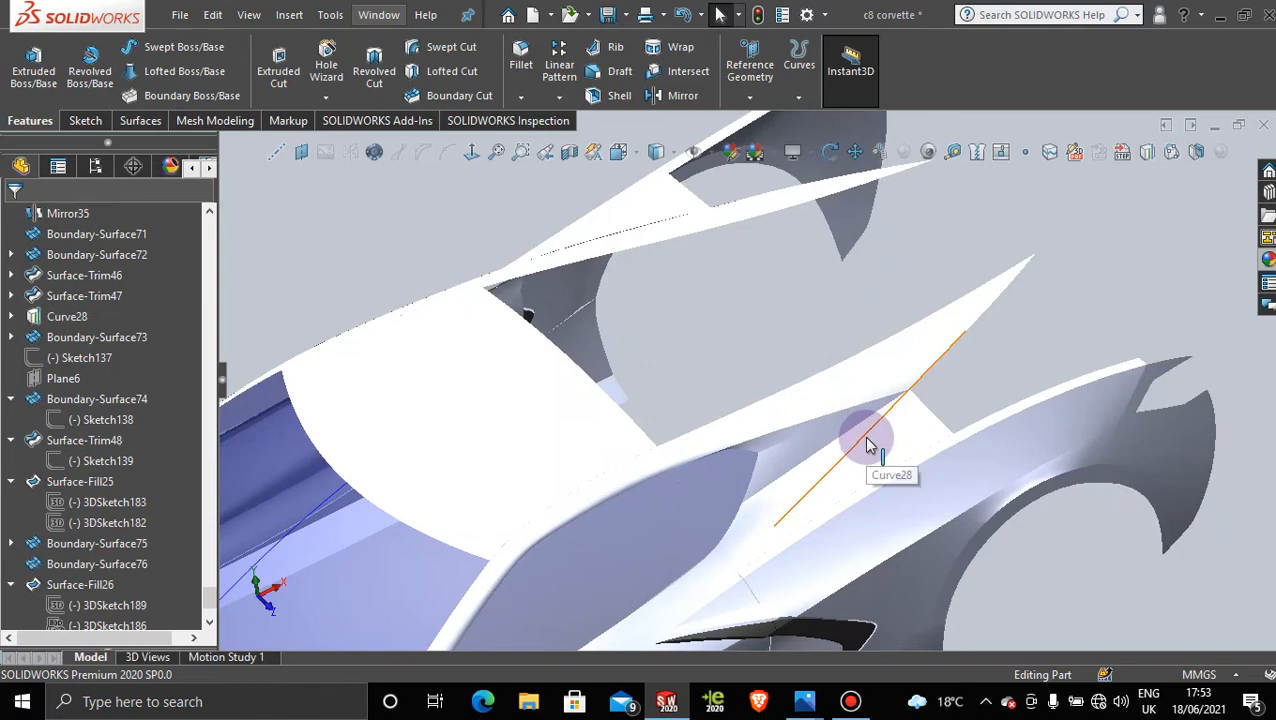
{"action": "right_click", "coordinate": [868, 446]}
{"action": "left_click", "coordinate": [915, 383]}
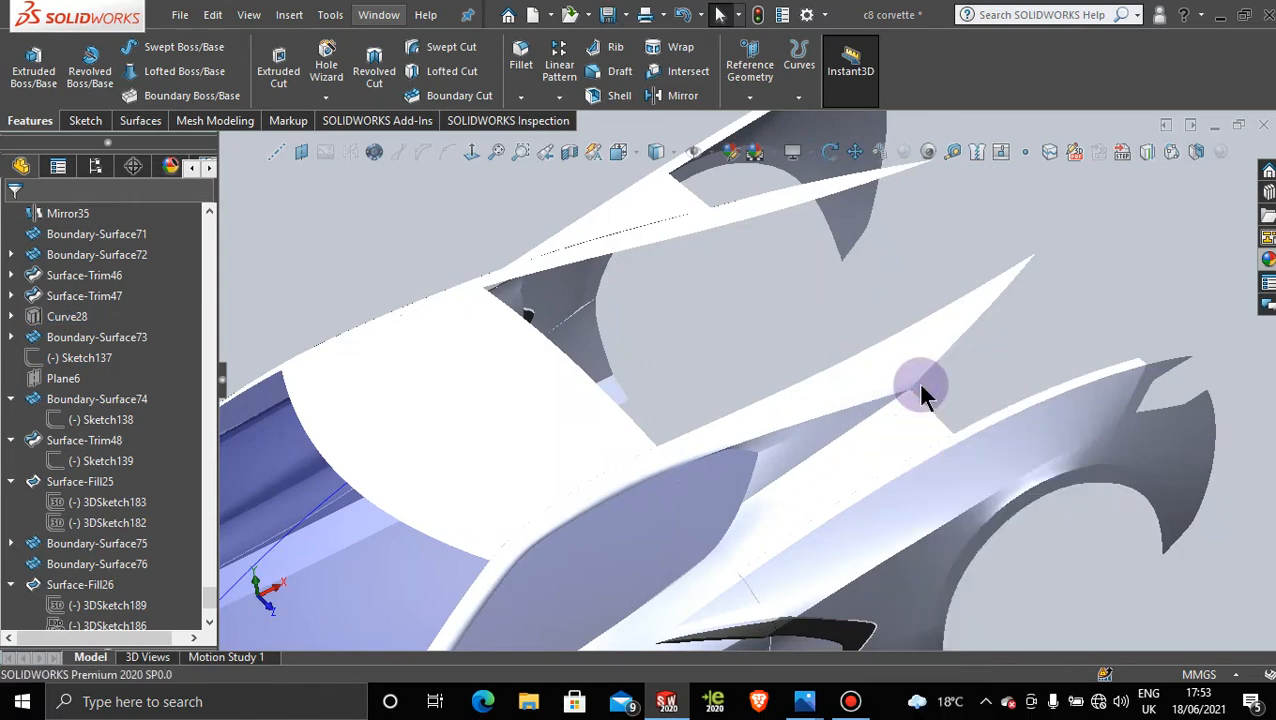
Step: Knit Boundary-Surface75, Boundary-Surface78, Surface-Fill27 and Surface-Fill26 behind the side window into one surface
{"action": "scroll", "coordinate": [969, 368], "scroll_direction": "up", "scroll_amount": 3}
{"action": "middle_click_drag", "start_coordinate": [906, 409], "coordinate": [826, 406]}
{"action": "scroll", "coordinate": [744, 393], "scroll_direction": "down", "scroll_amount": 5}
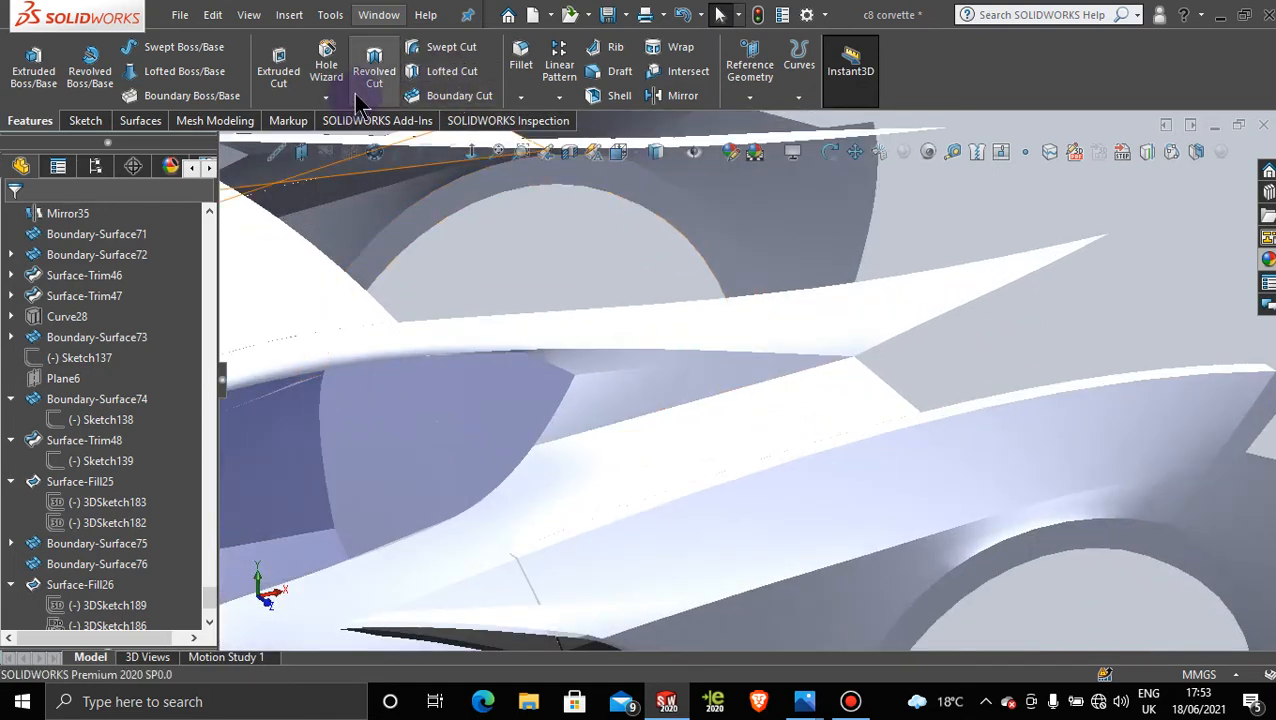
{"action": "left_click", "coordinate": [138, 120]}
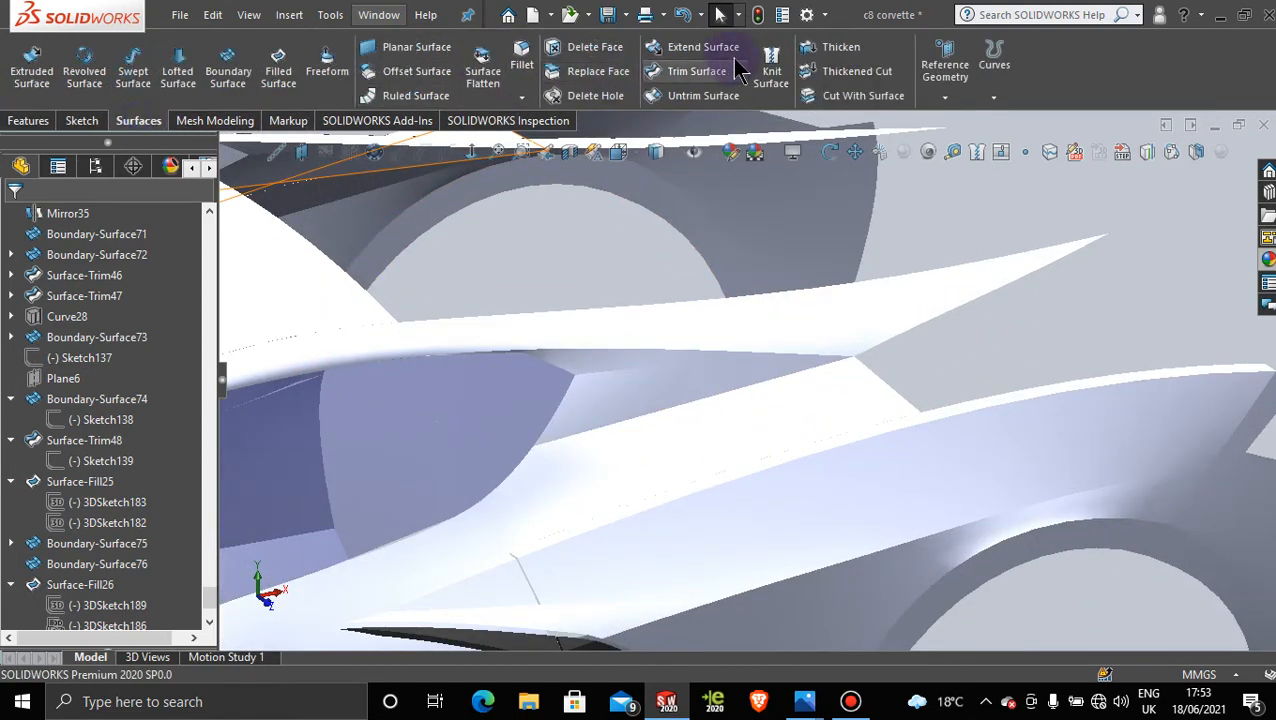
{"action": "left_click", "coordinate": [771, 70]}
{"action": "left_click", "coordinate": [730, 406]}
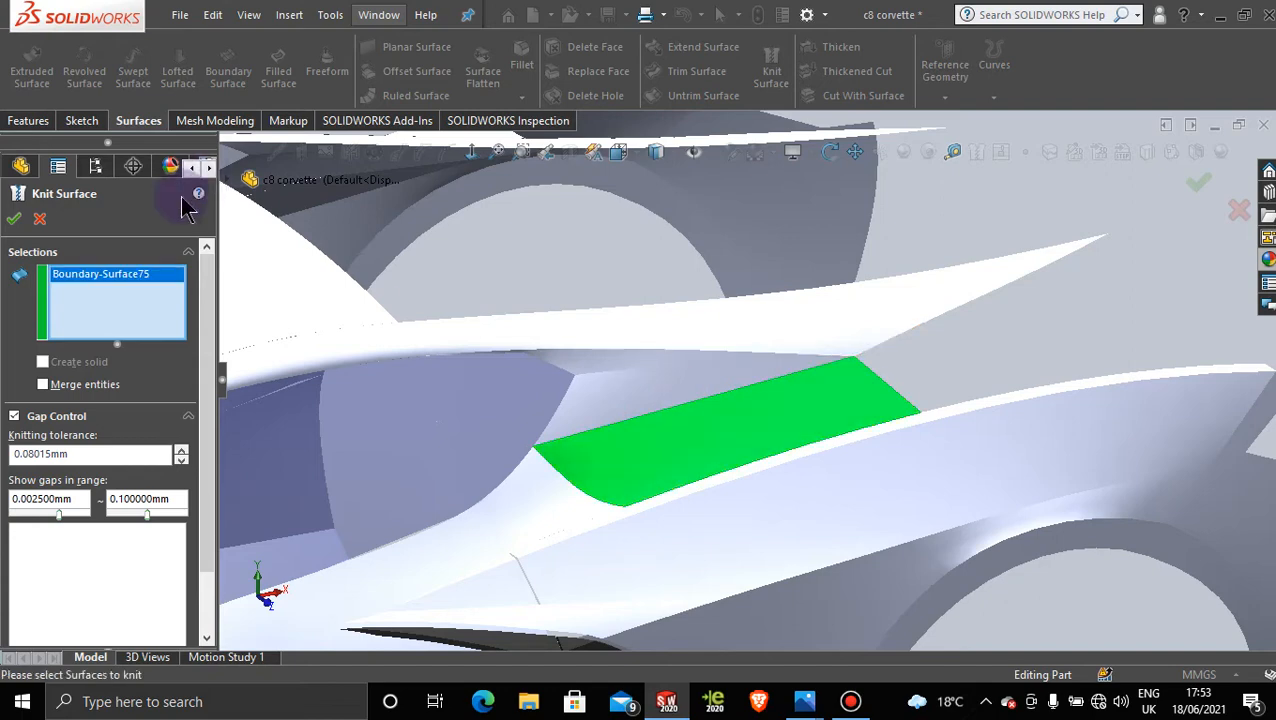
{"action": "left_click", "coordinate": [666, 401]}
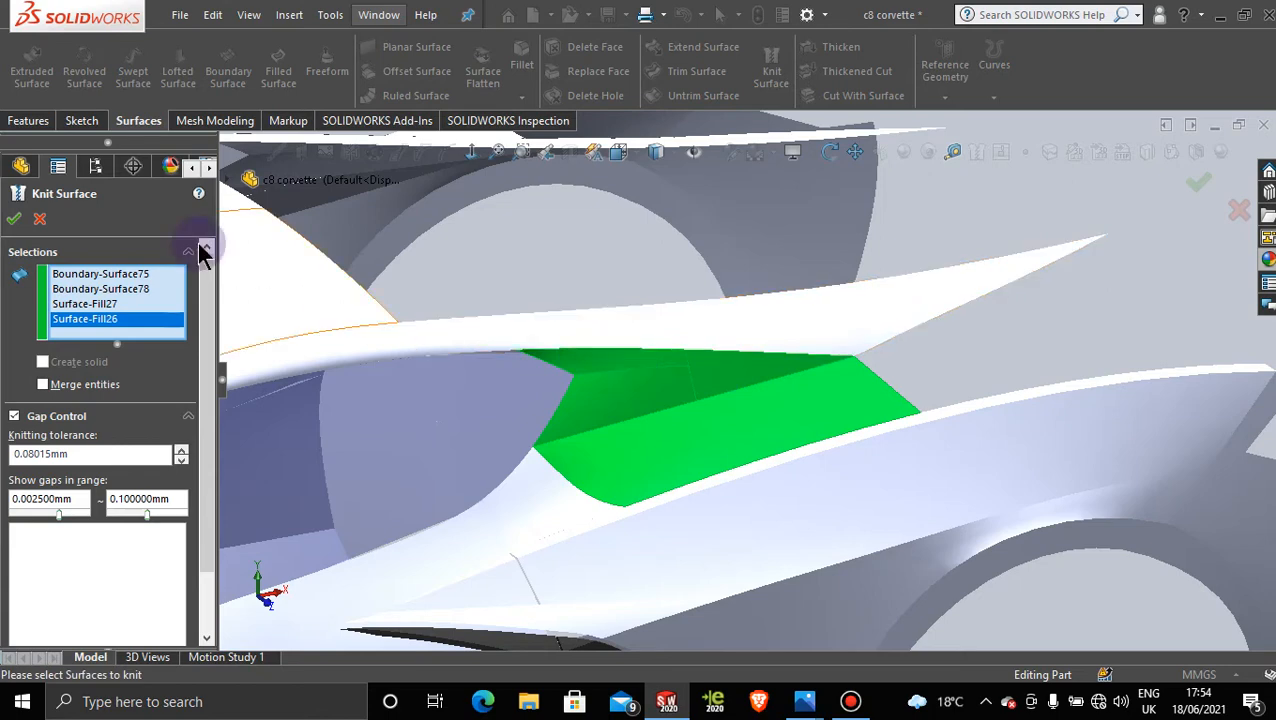
{"action": "left_click", "coordinate": [14, 222]}
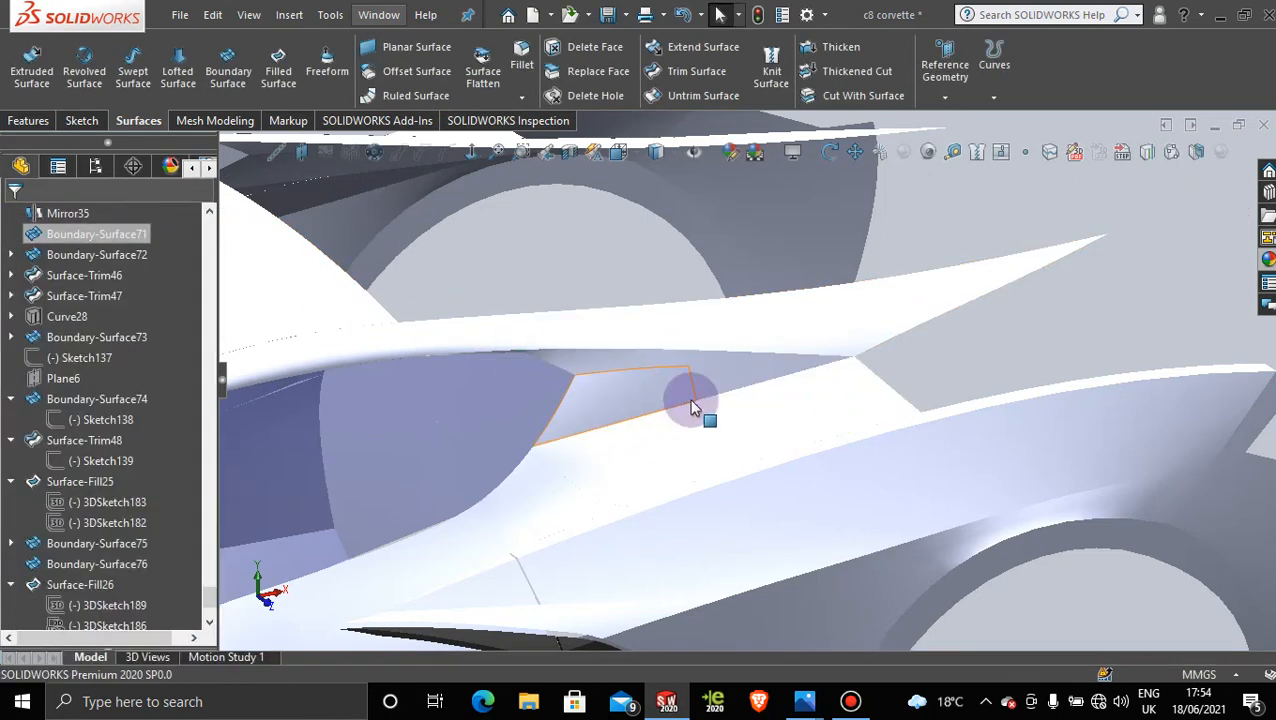
Step: Try a symmetric 10 mm fillet along the long edge between the upright and flat patches behind the side window
{"action": "left_click", "coordinate": [522, 58]}
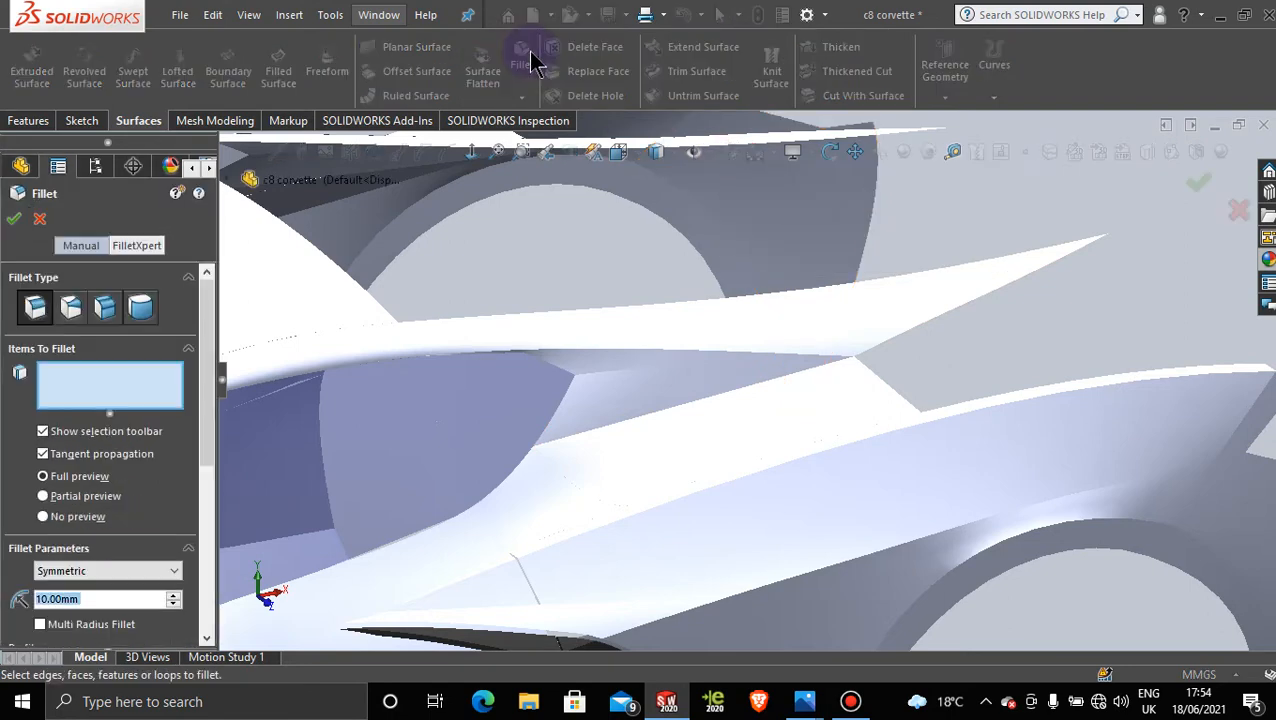
{"action": "left_click", "coordinate": [672, 411]}
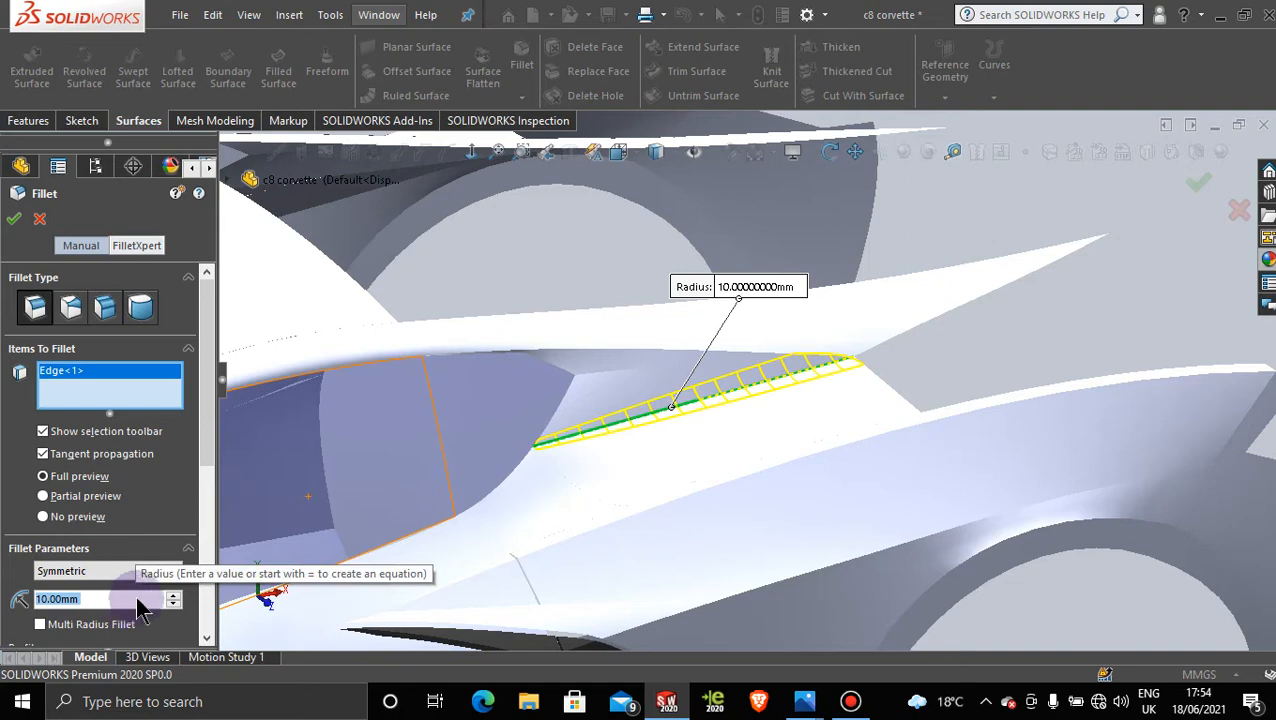
{"action": "left_click", "coordinate": [14, 219]}
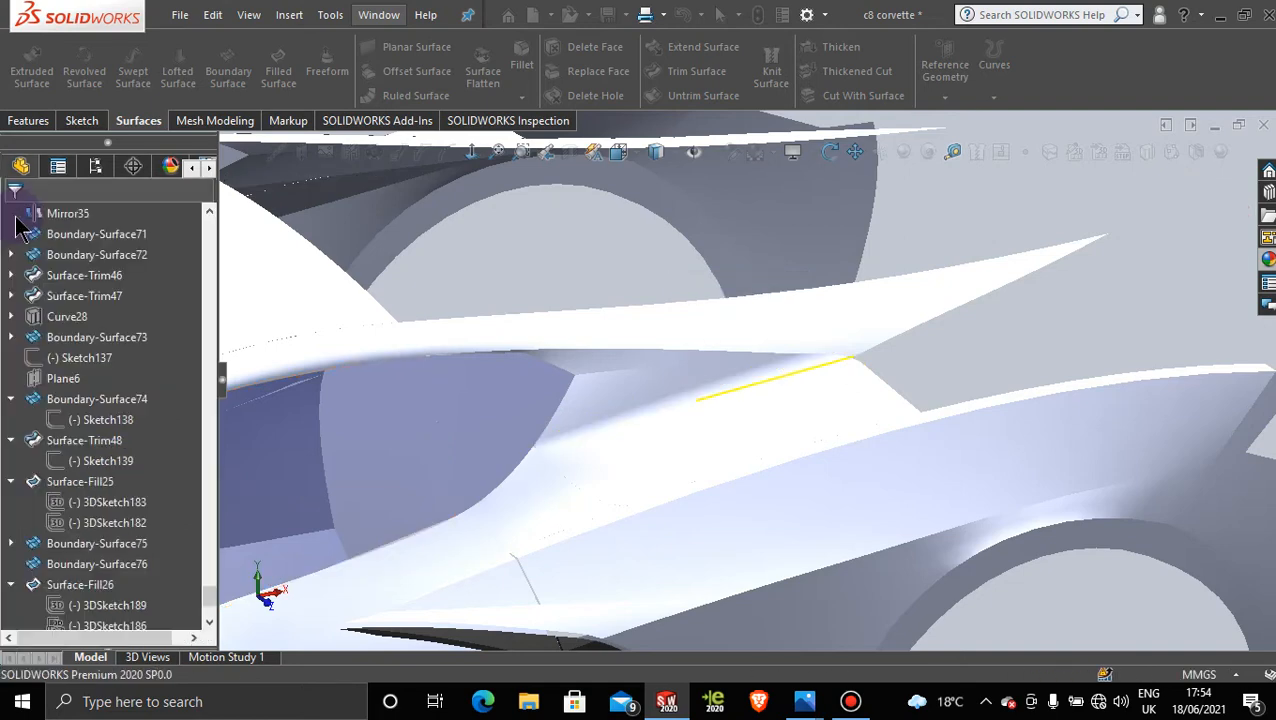
Step: Examine the filleted edge behind the side window and its rear corner from several angles and distances
{"action": "scroll", "coordinate": [797, 385], "scroll_direction": "up", "scroll_amount": 5}
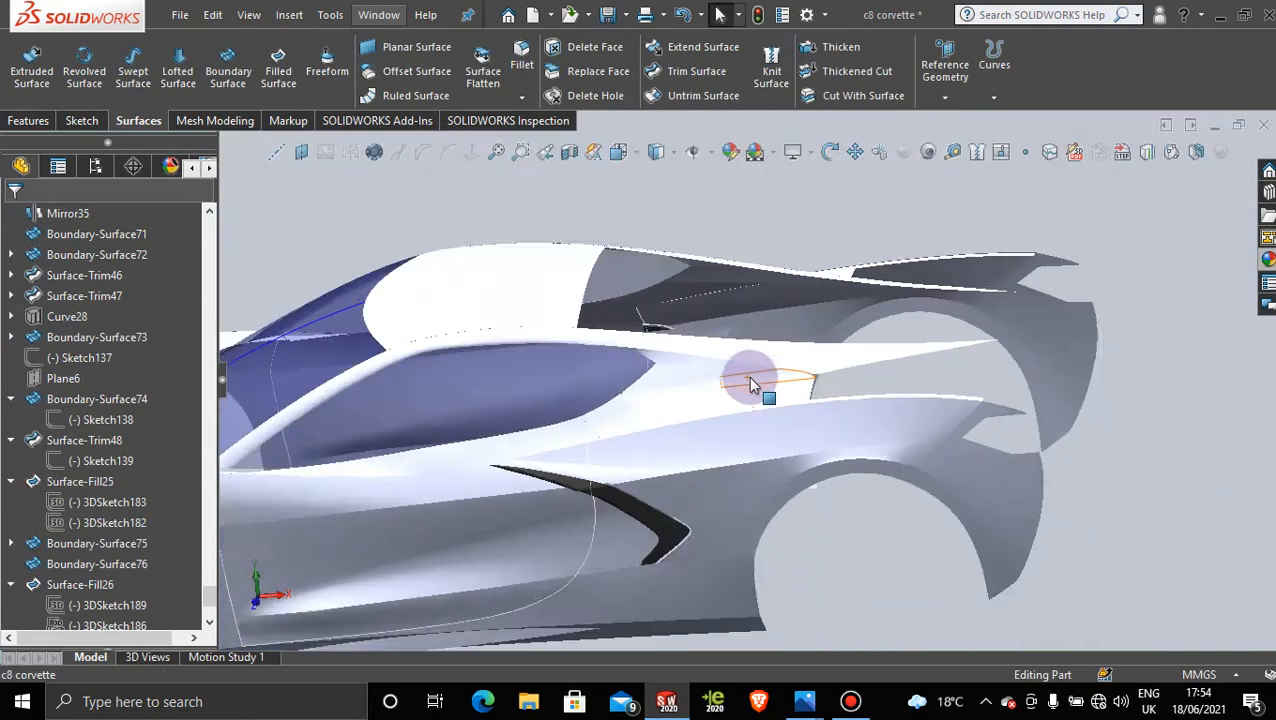
{"action": "scroll", "coordinate": [752, 383], "scroll_direction": "up", "scroll_amount": 3}
{"action": "middle_click_drag", "start_coordinate": [740, 390], "coordinate": [846, 388]}
{"action": "scroll", "coordinate": [775, 307], "scroll_direction": "down", "scroll_amount": 5}
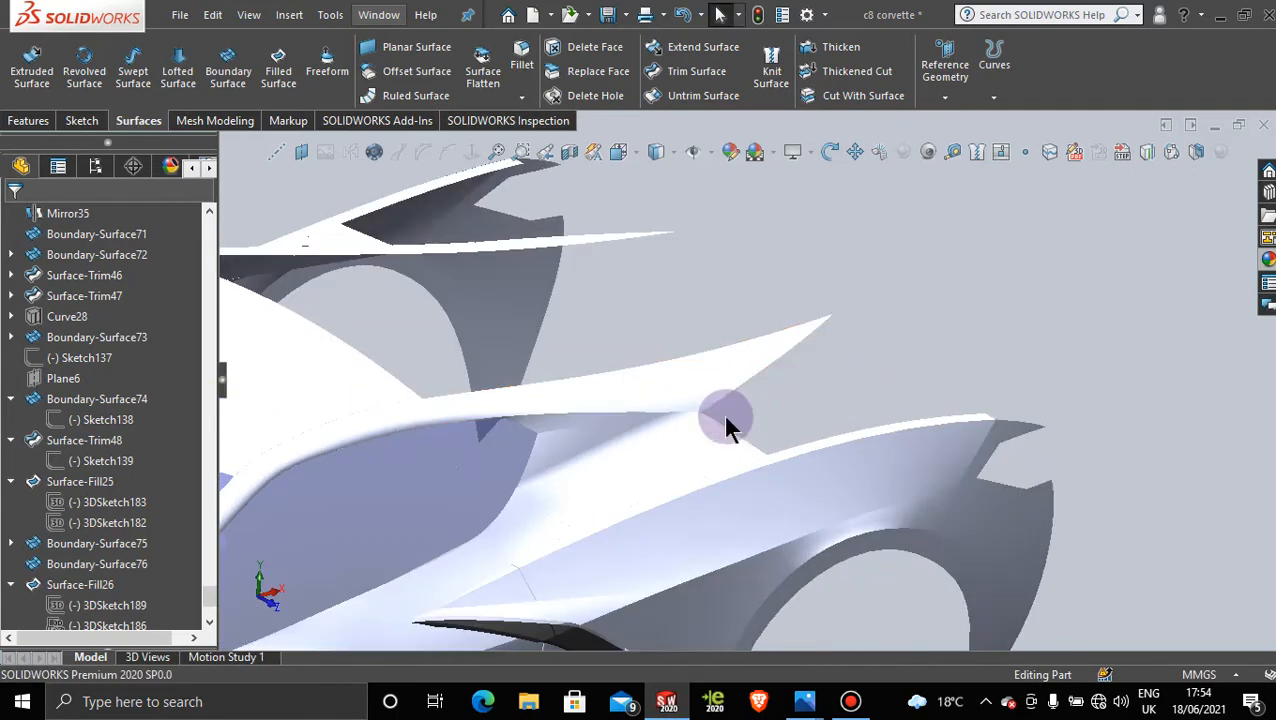
{"action": "middle_click_drag", "start_coordinate": [717, 422], "coordinate": [632, 472]}
{"action": "scroll", "coordinate": [734, 408], "scroll_direction": "down", "scroll_amount": 4}
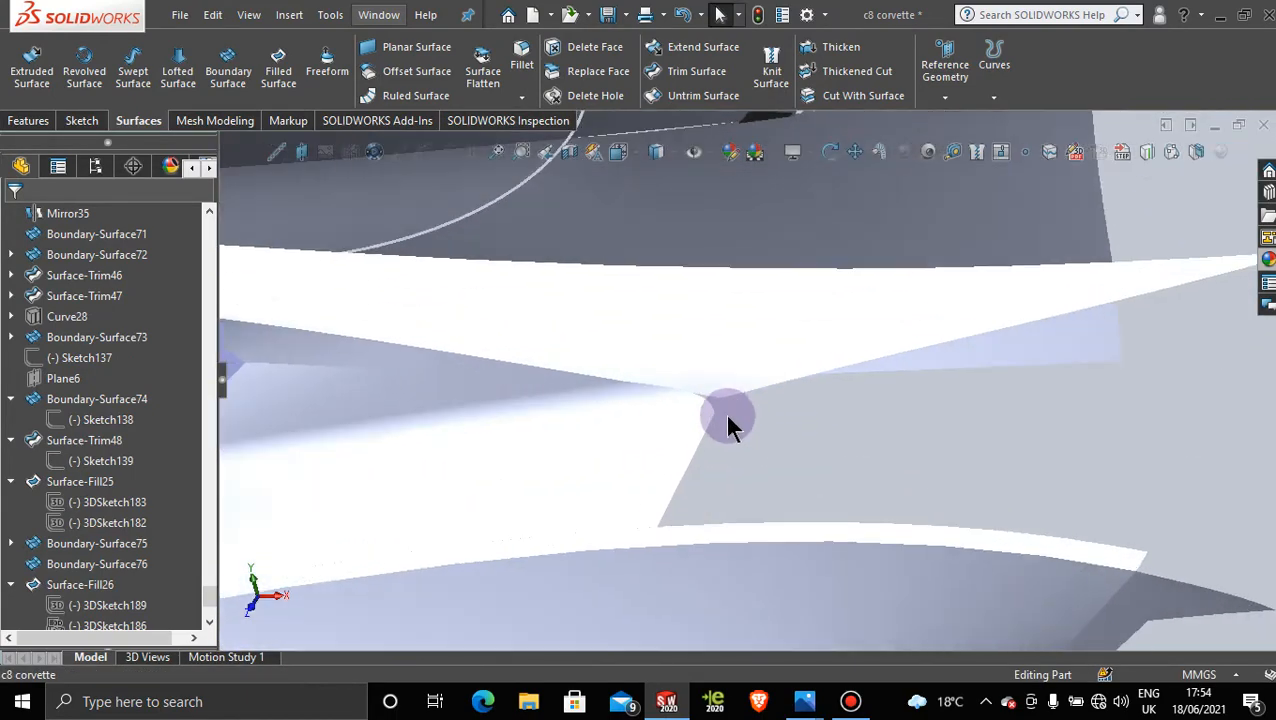
{"action": "scroll", "coordinate": [724, 412], "scroll_direction": "up", "scroll_amount": 6}
{"action": "middle_click_drag", "start_coordinate": [718, 412], "coordinate": [799, 412]}
{"action": "scroll", "coordinate": [741, 406], "scroll_direction": "down", "scroll_amount": 3}
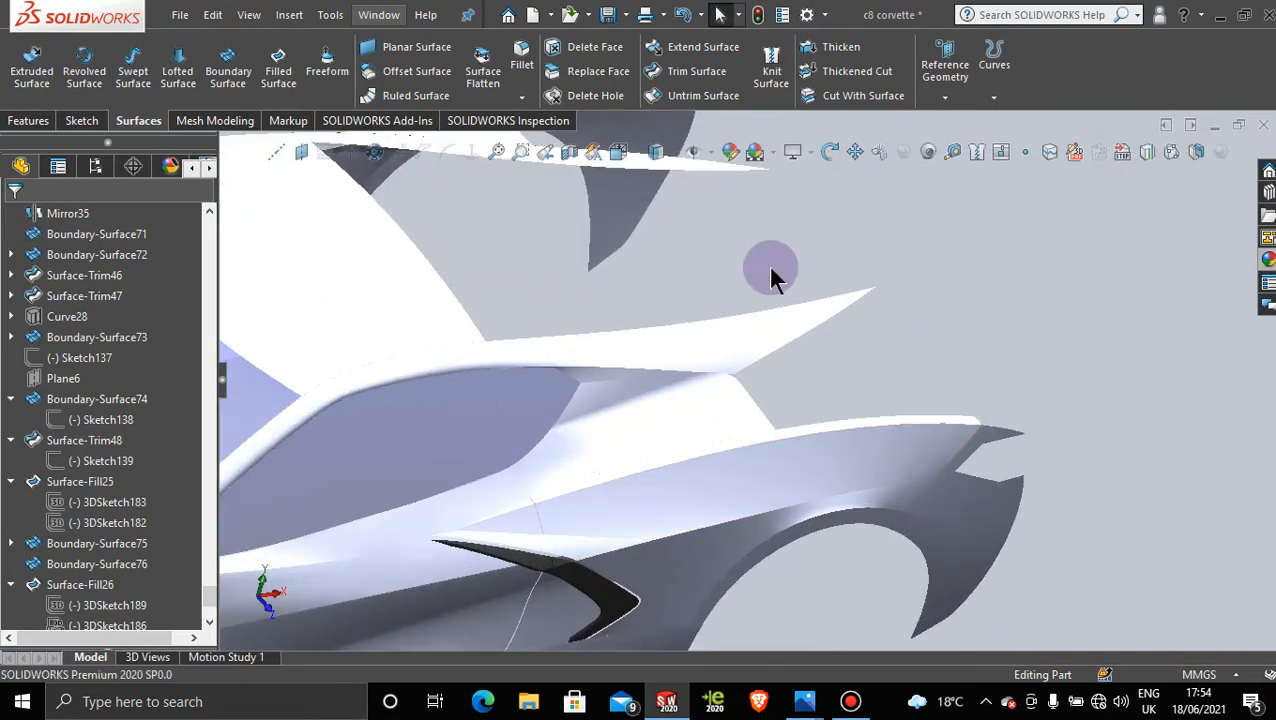
{"action": "scroll", "coordinate": [768, 265], "scroll_direction": "up", "scroll_amount": 3}
{"action": "scroll", "coordinate": [707, 318], "scroll_direction": "down", "scroll_amount": 2}
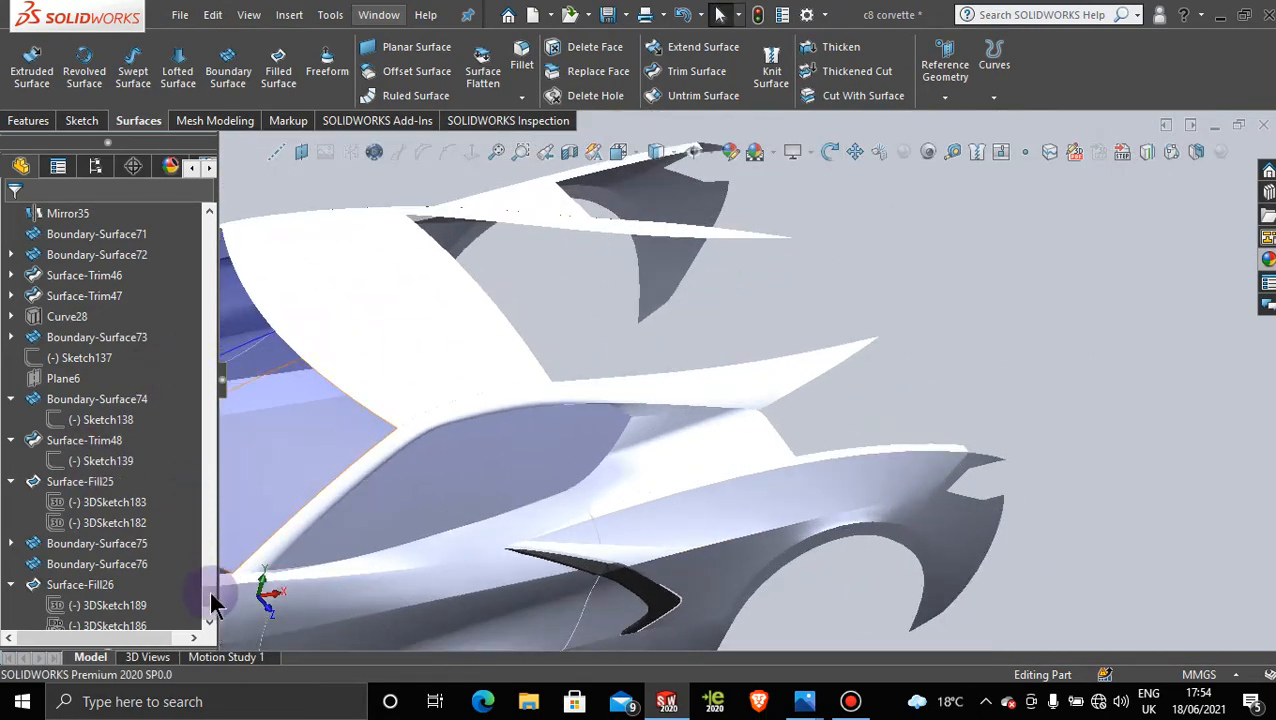
Step: Delete Fillet4 from the end of the feature history
{"action": "scroll", "coordinate": [150, 608], "scroll_direction": "down", "scroll_amount": 3}
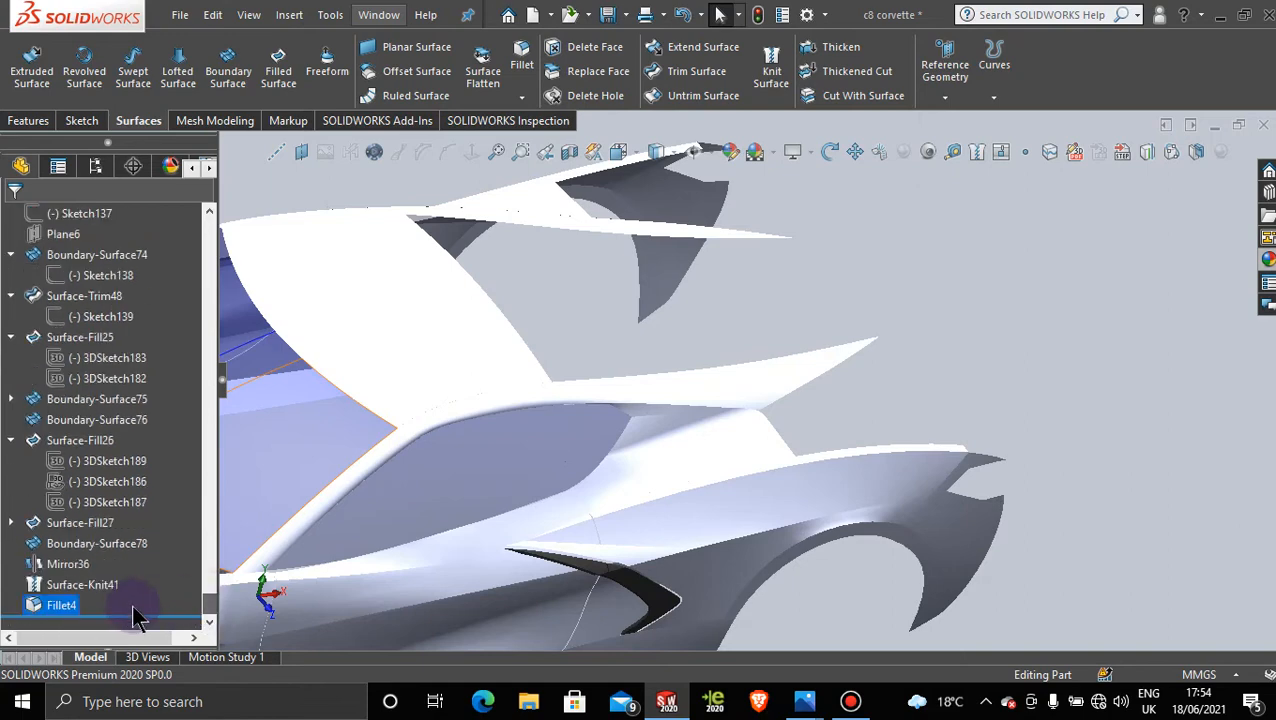
{"action": "right_click", "coordinate": [65, 612]}
{"action": "left_click", "coordinate": [104, 430]}
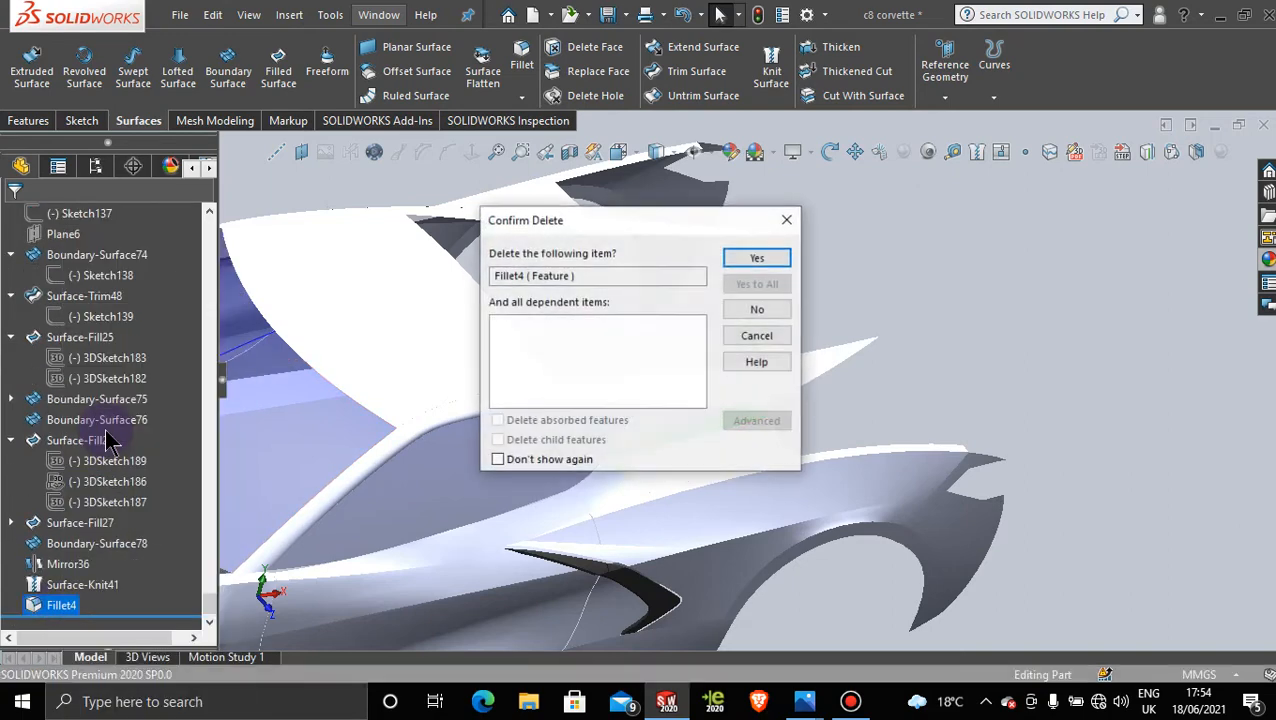
{"action": "left_click", "coordinate": [760, 257]}
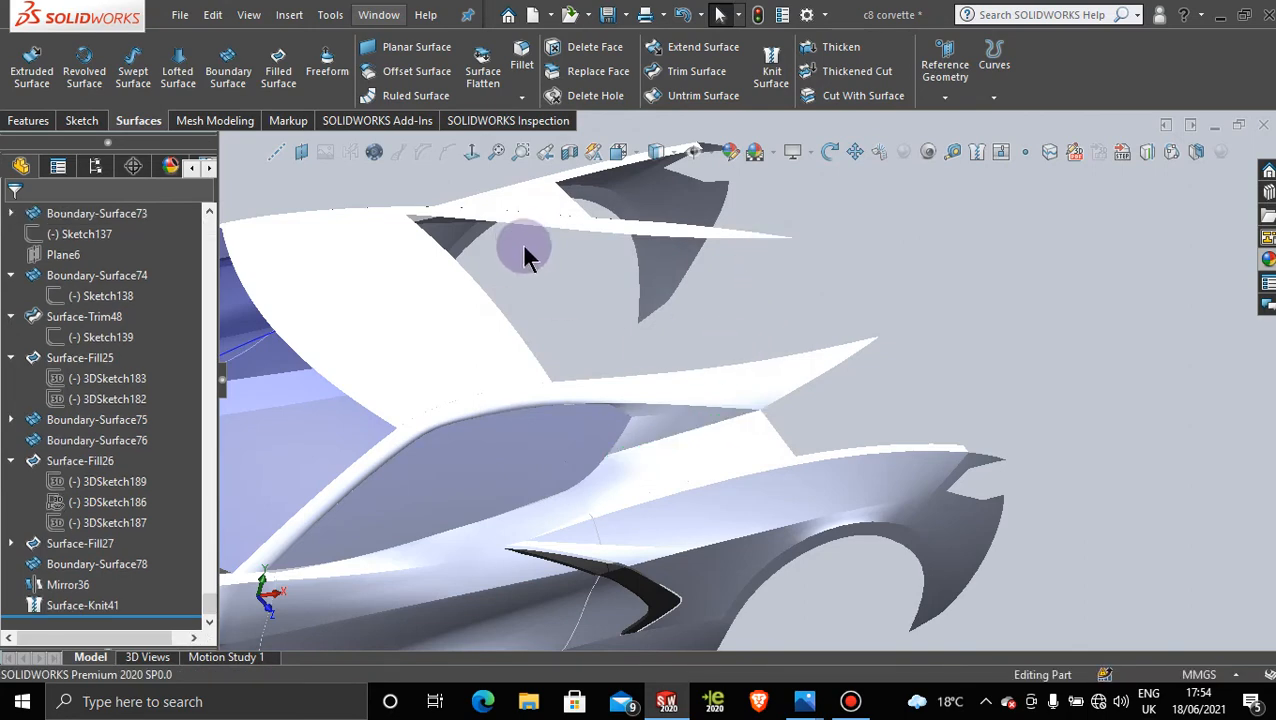
Step: Show the reference photos with <Default>_Display State 1 and compare the open area behind the roof with them from above
{"action": "scroll", "coordinate": [731, 329], "scroll_direction": "up", "scroll_amount": 2}
{"action": "scroll", "coordinate": [740, 325], "scroll_direction": "up", "scroll_amount": 2}
{"action": "middle_click_drag", "start_coordinate": [749, 322], "coordinate": [650, 508]}
{"action": "left_click", "coordinate": [95, 166]}
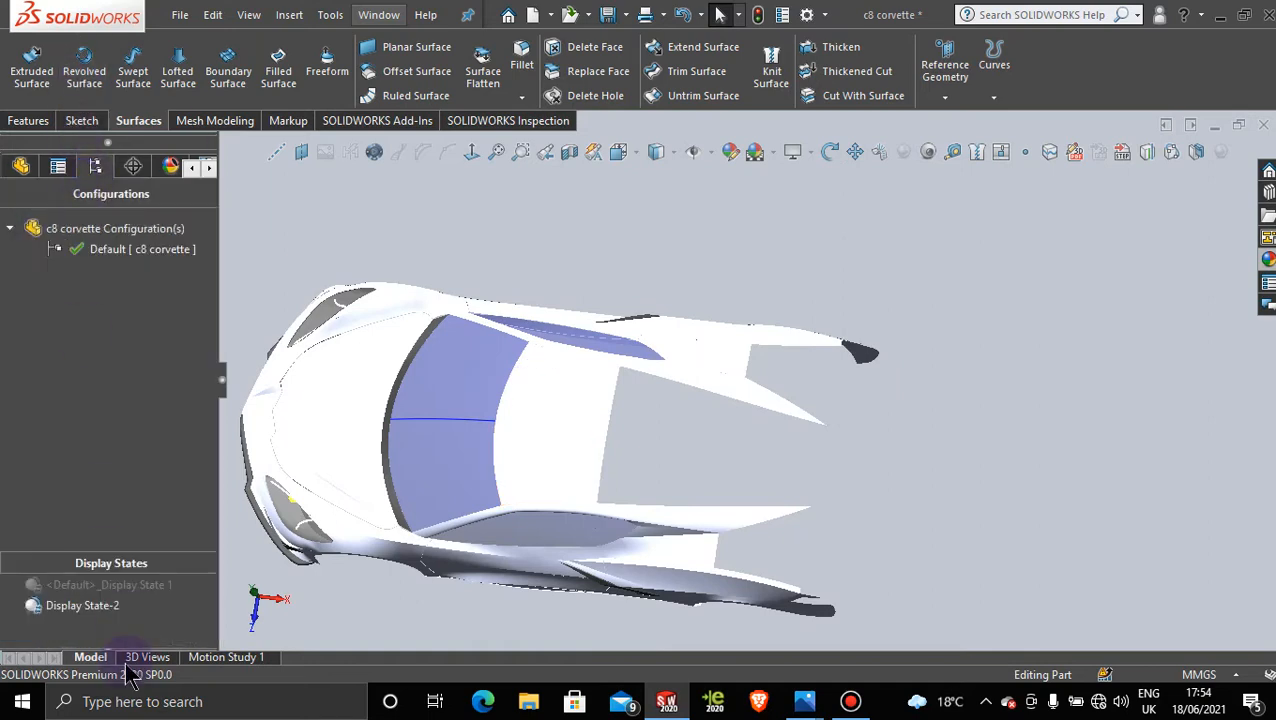
{"action": "left_click", "coordinate": [104, 585]}
{"action": "left_click", "coordinate": [104, 585]}
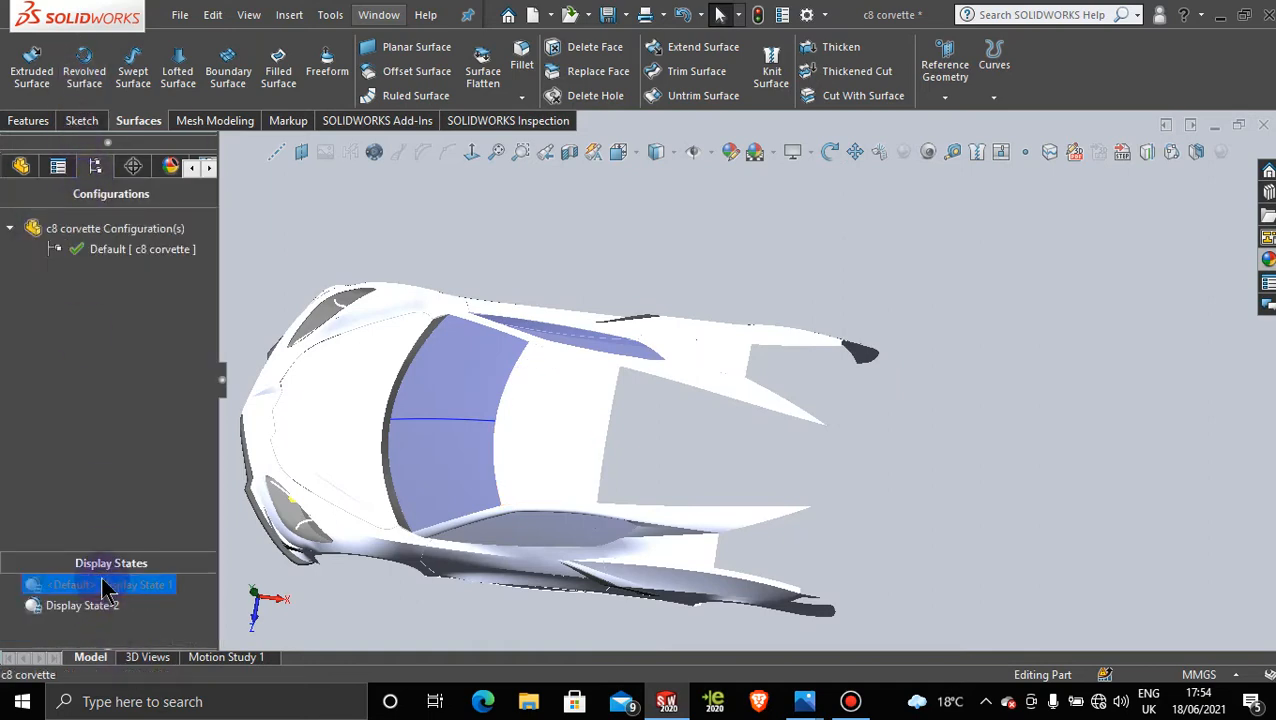
{"action": "double_click", "coordinate": [103, 586]}
{"action": "left_click", "coordinate": [880, 281]}
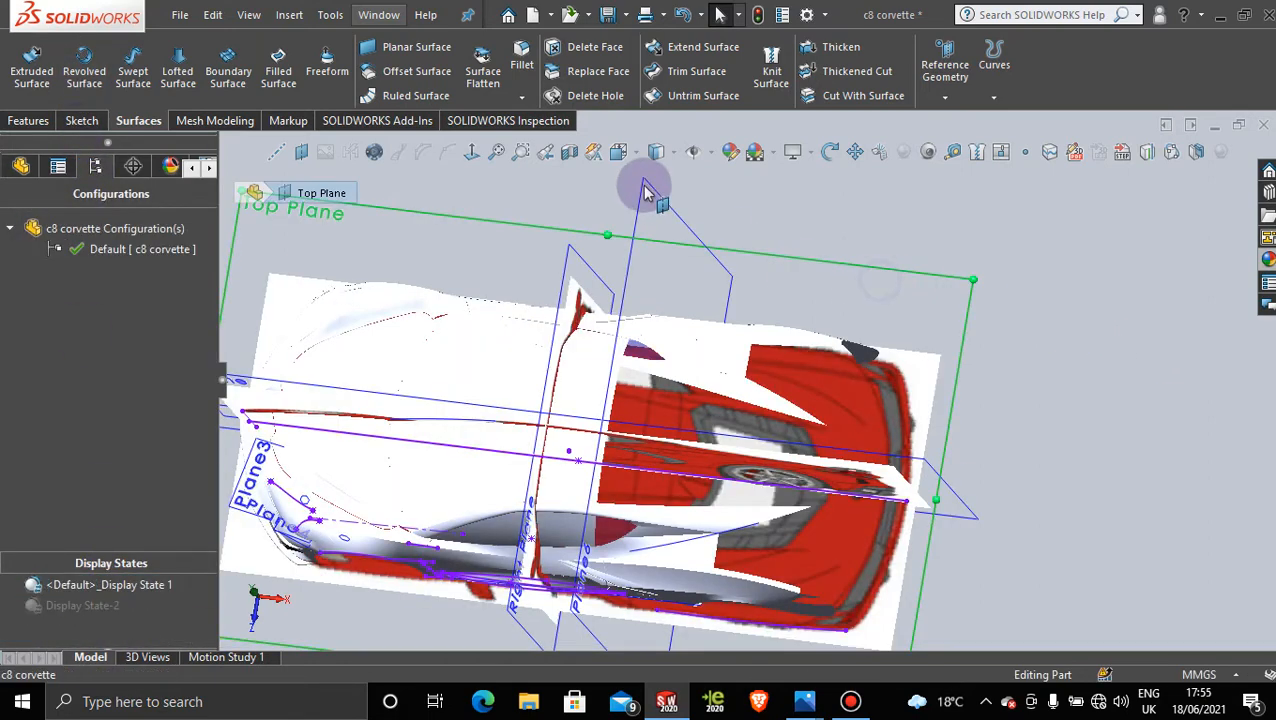
{"action": "left_click", "coordinate": [474, 151]}
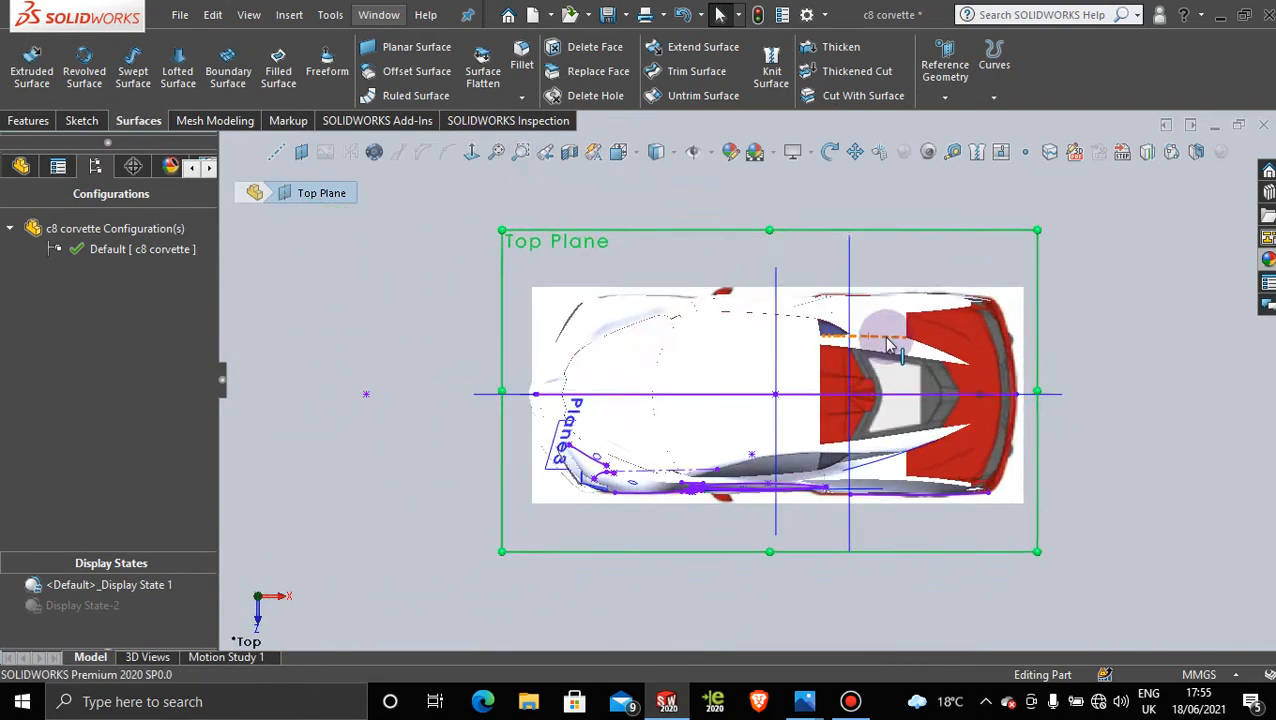
{"action": "scroll", "coordinate": [889, 344], "scroll_direction": "down", "scroll_amount": 4}
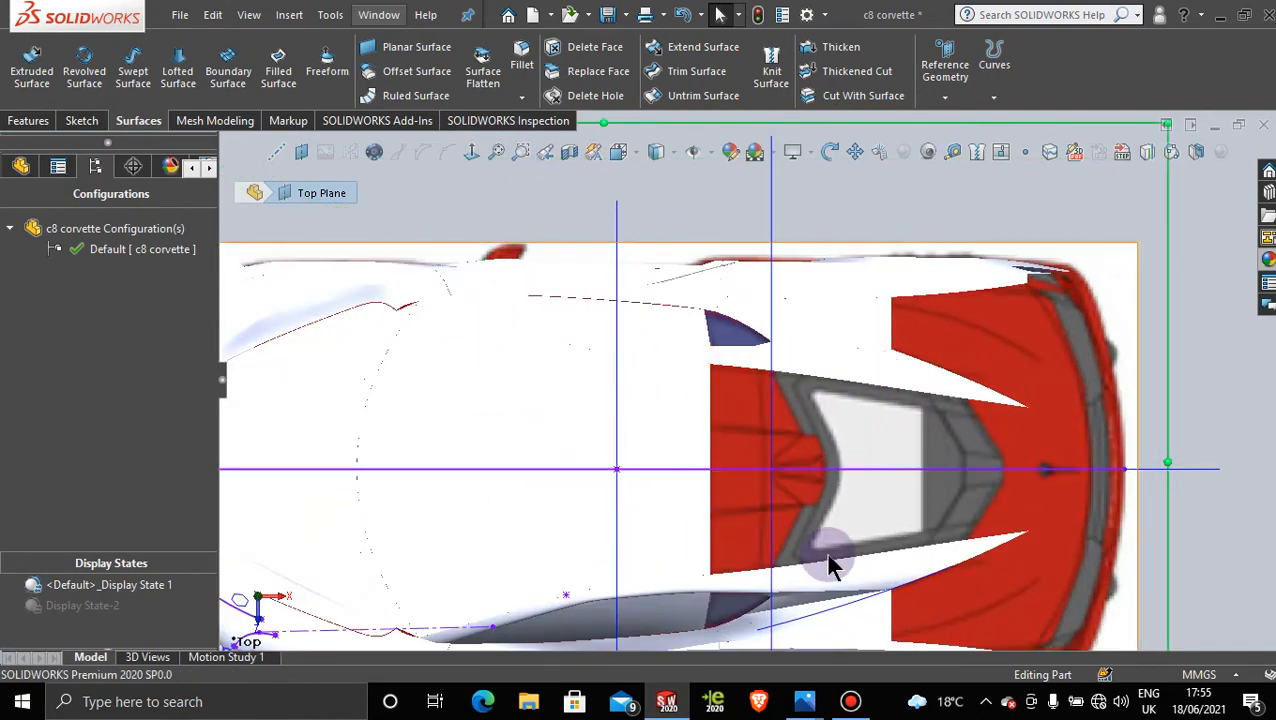
{"action": "middle_click_drag", "start_coordinate": [825, 553], "coordinate": [456, 428]}
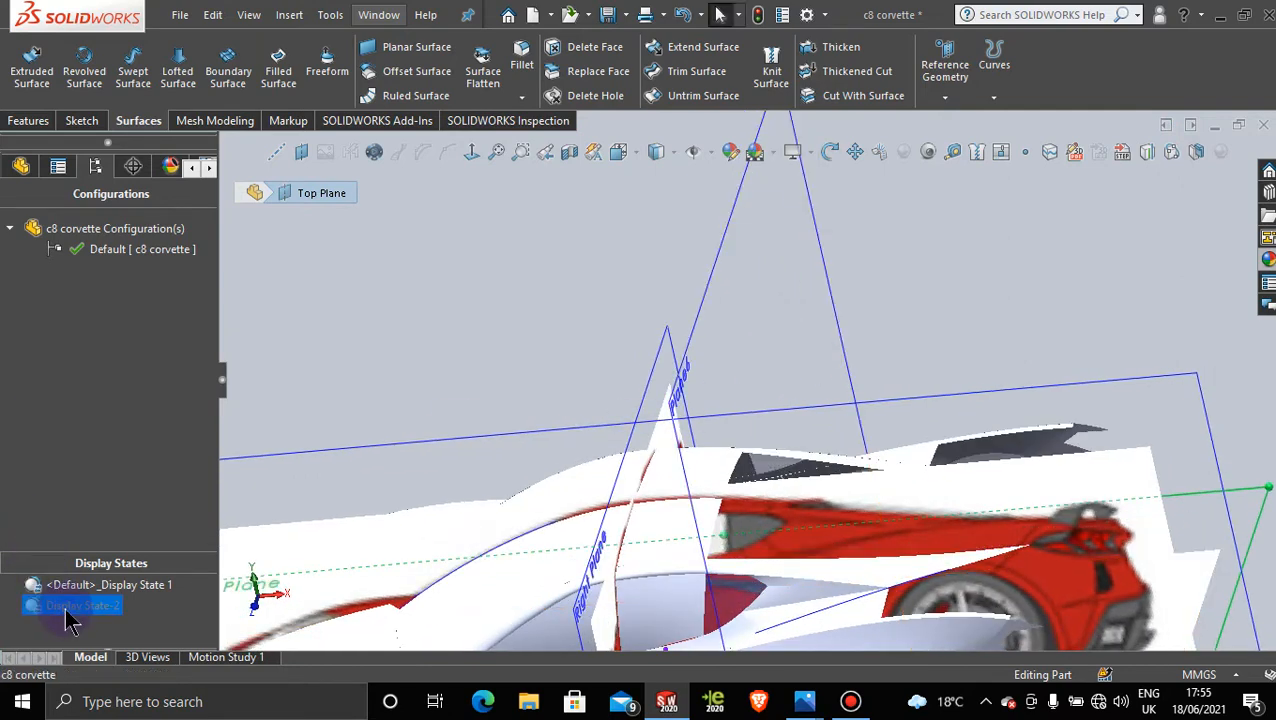
Step: Examine the open area between the rear pillars in Display State-2 from above, behind and the side
{"action": "scroll", "coordinate": [884, 556], "scroll_direction": "down", "scroll_amount": 4}
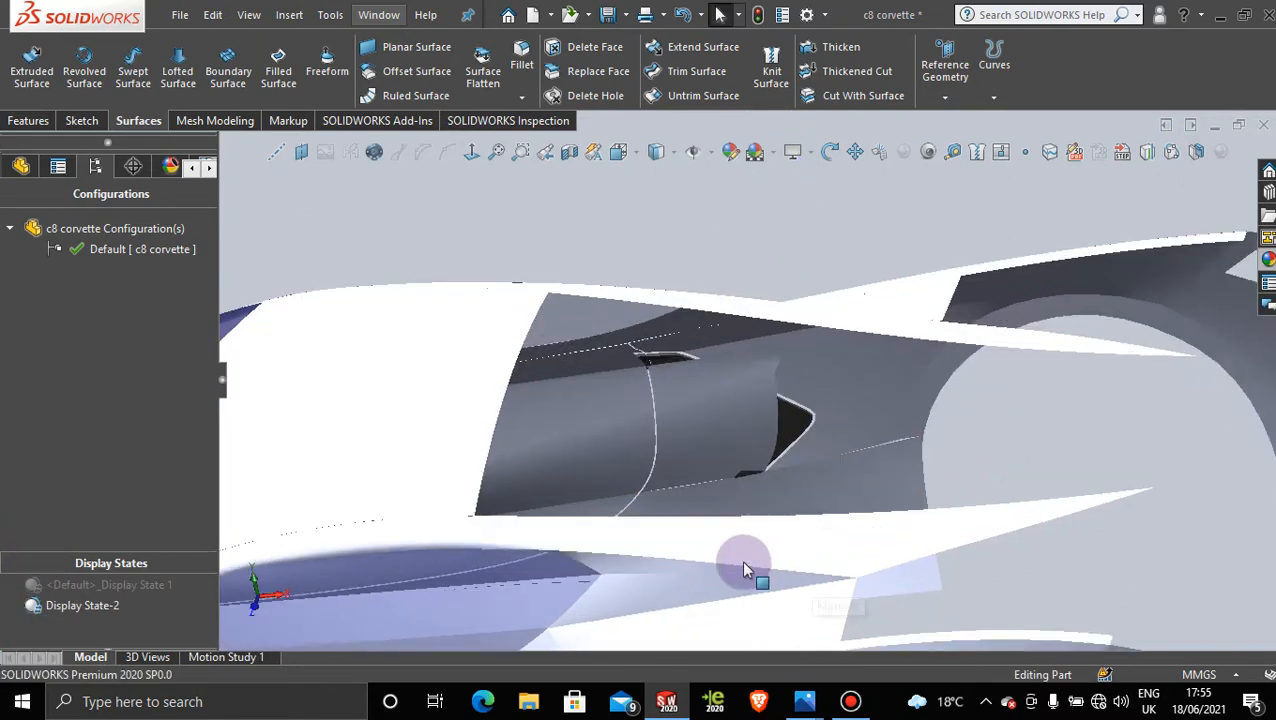
{"action": "scroll", "coordinate": [741, 559], "scroll_direction": "up", "scroll_amount": 3}
{"action": "middle_click_drag", "start_coordinate": [605, 452], "coordinate": [611, 410]}
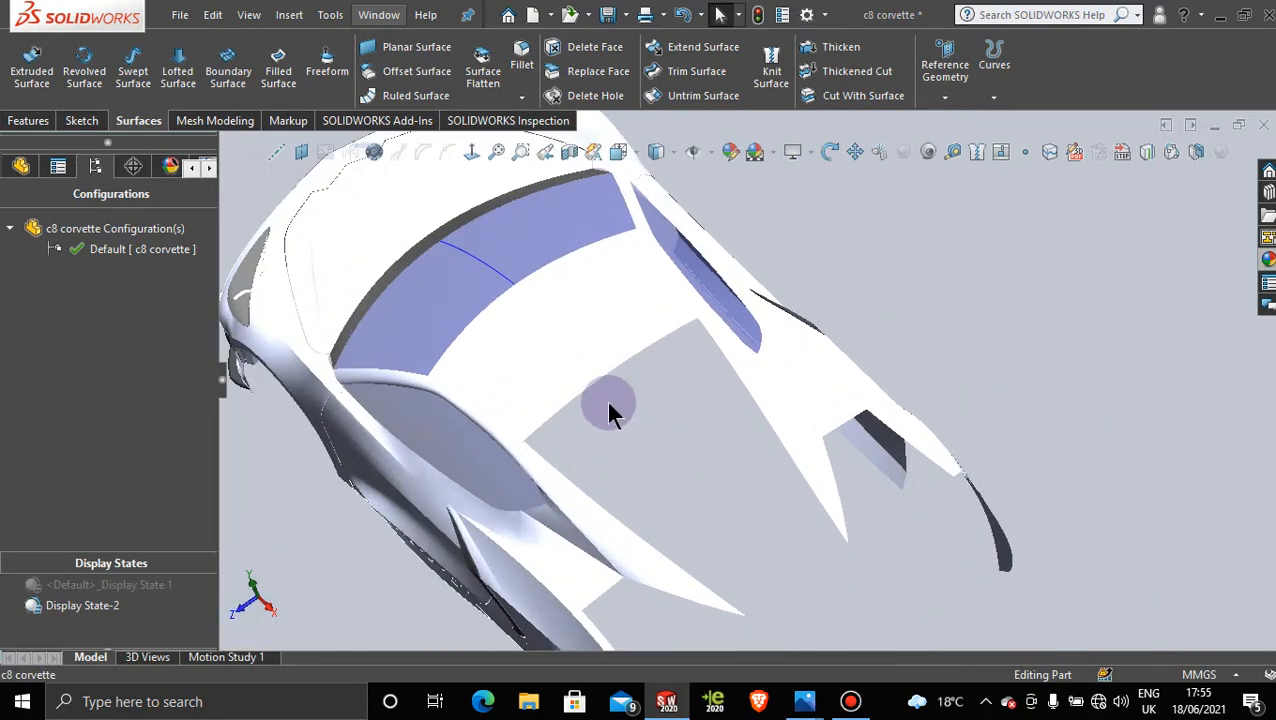
{"action": "left_click", "coordinate": [70, 121]}
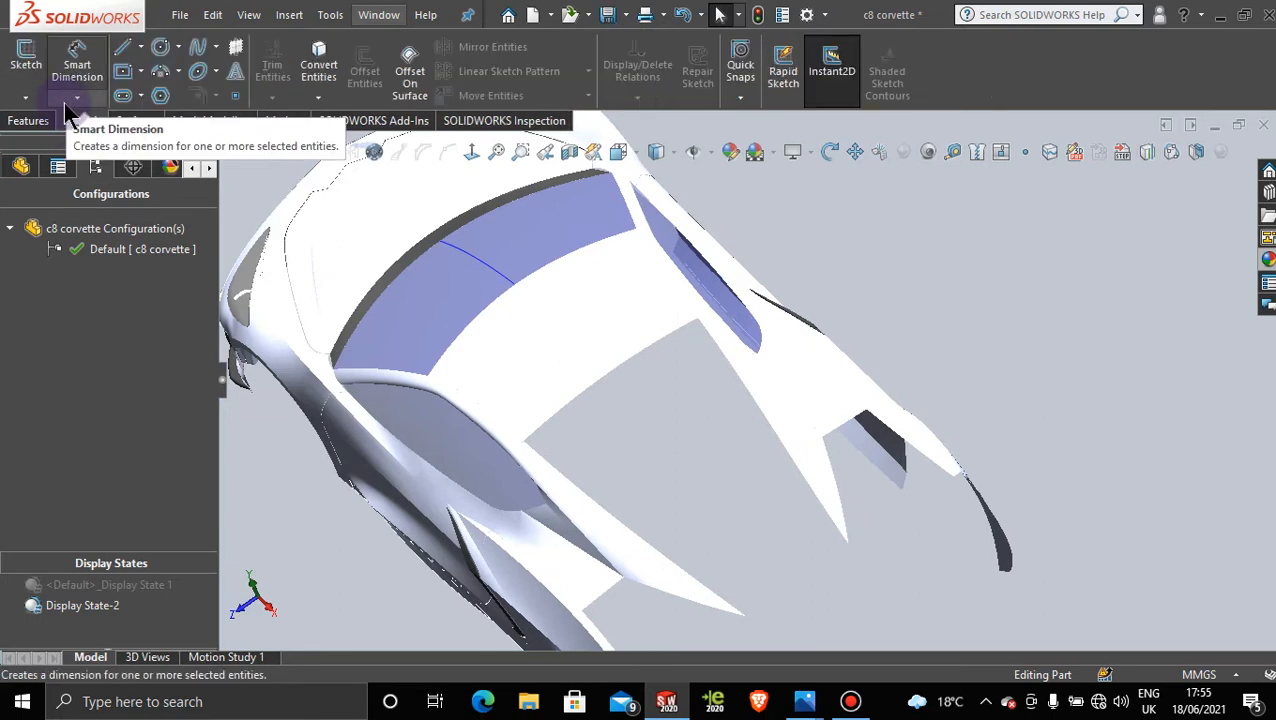
{"action": "middle_click_drag", "start_coordinate": [718, 370], "coordinate": [766, 425]}
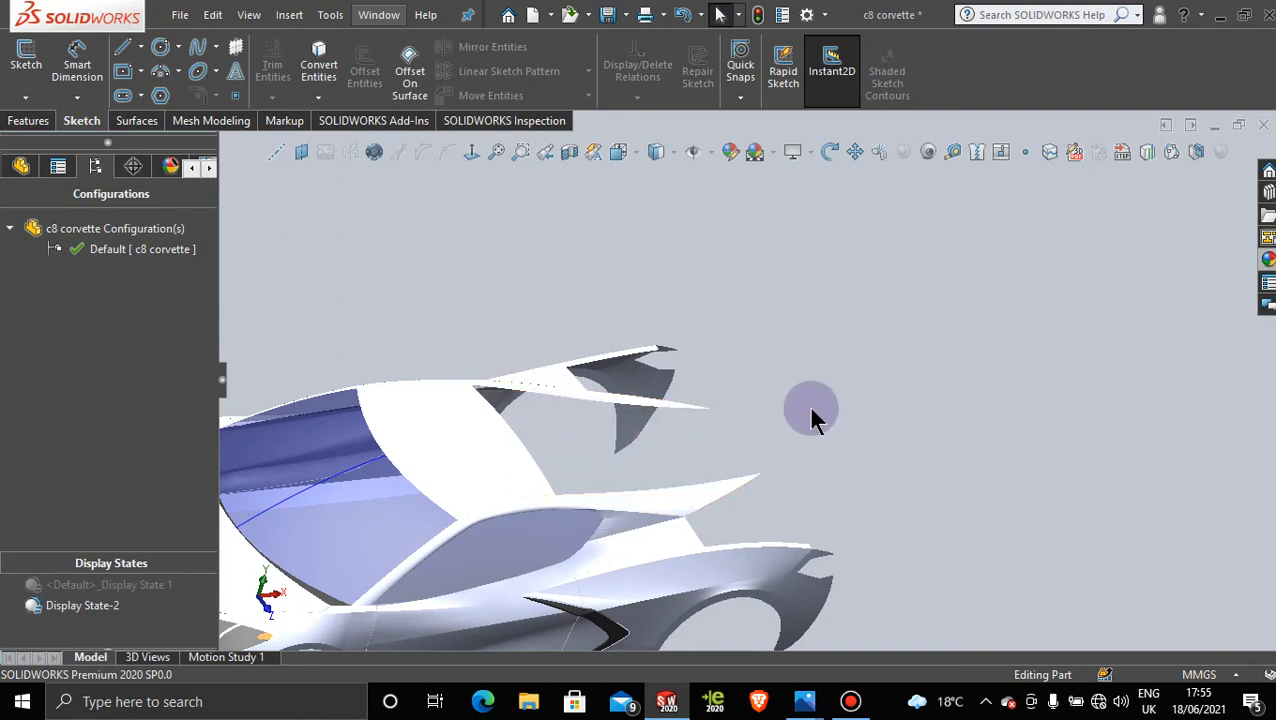
{"action": "middle_click_drag", "start_coordinate": [815, 427], "coordinate": [769, 396]}
{"action": "scroll", "coordinate": [766, 394], "scroll_direction": "up", "scroll_amount": 3}
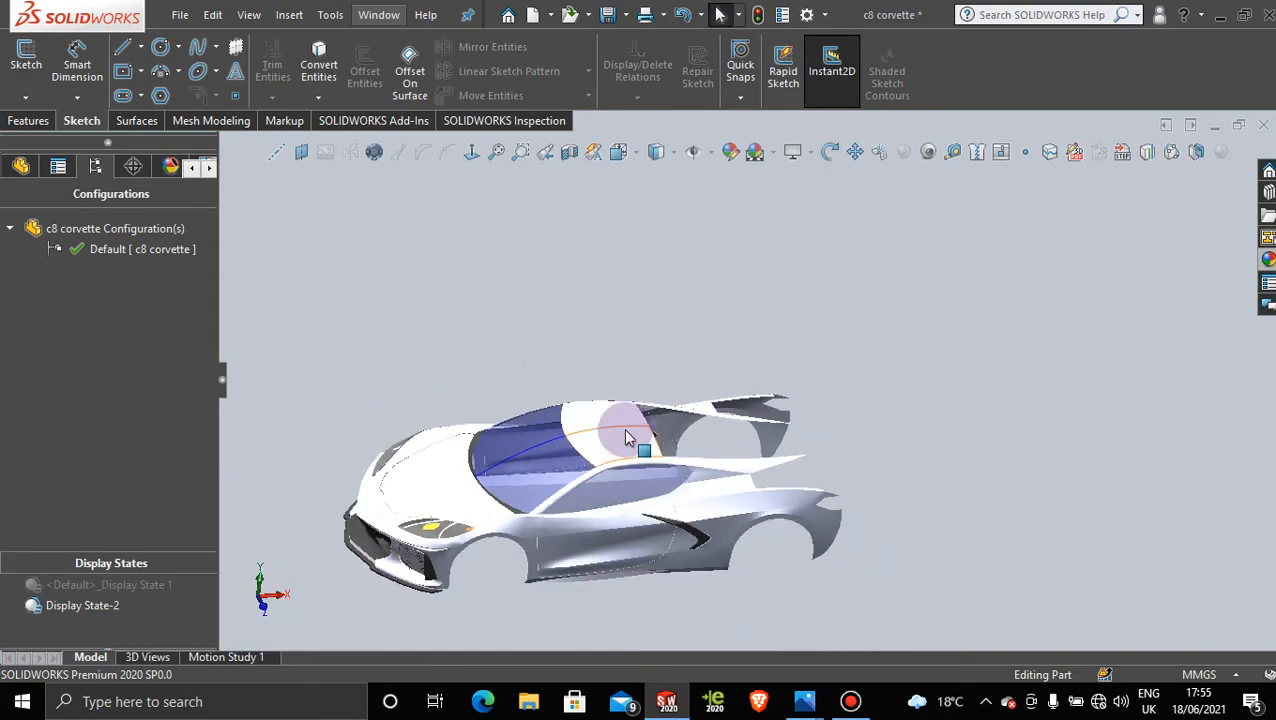
{"action": "middle_click_drag", "start_coordinate": [854, 447], "coordinate": [812, 516]}
{"action": "left_click", "coordinate": [850, 701]}
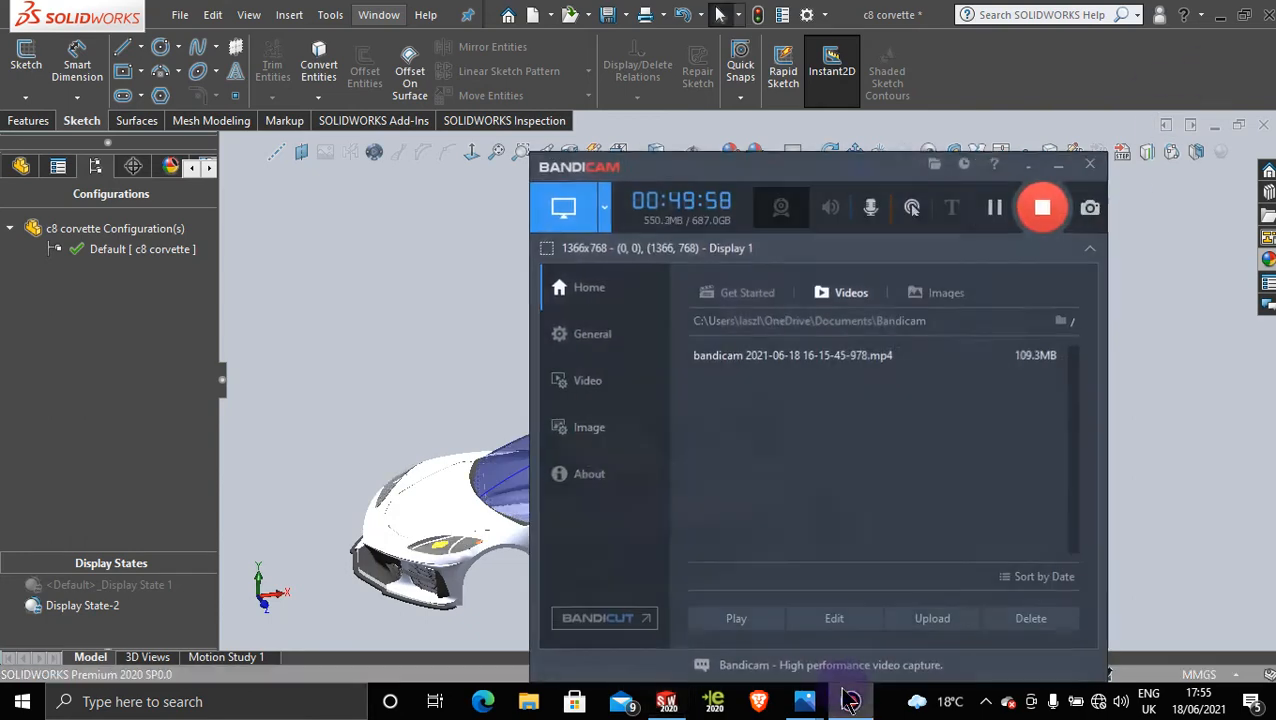
{"action": "left_click", "coordinate": [846, 697]}
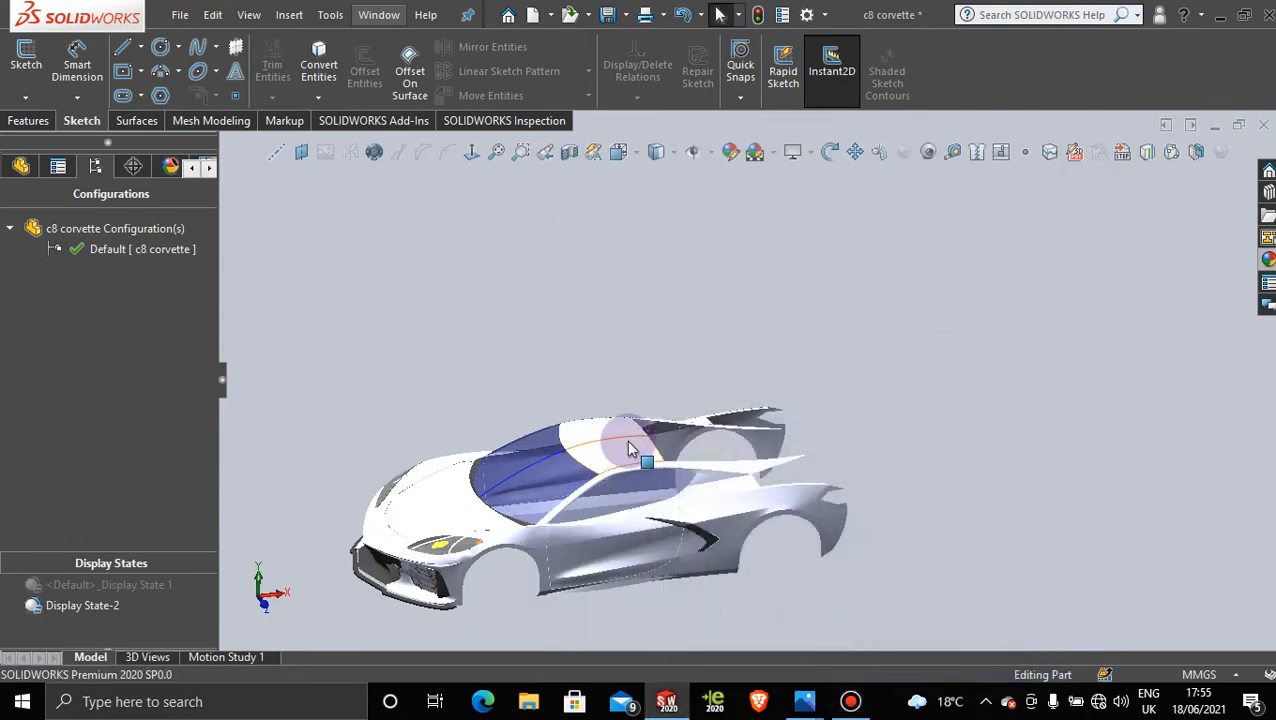
{"action": "left_click", "coordinate": [15, 166]}
{"action": "scroll", "coordinate": [139, 265], "scroll_direction": "down", "scroll_amount": 20}
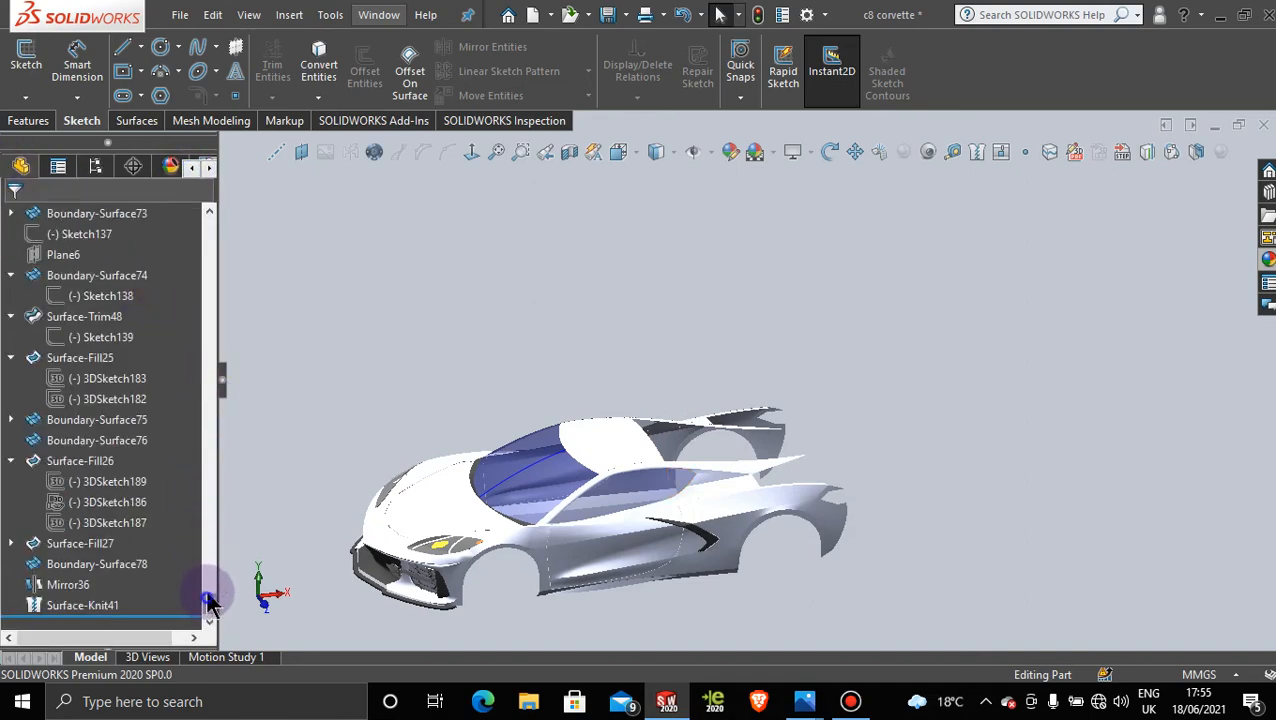
{"action": "left_click_drag", "start_coordinate": [207, 600], "coordinate": [202, 211]}
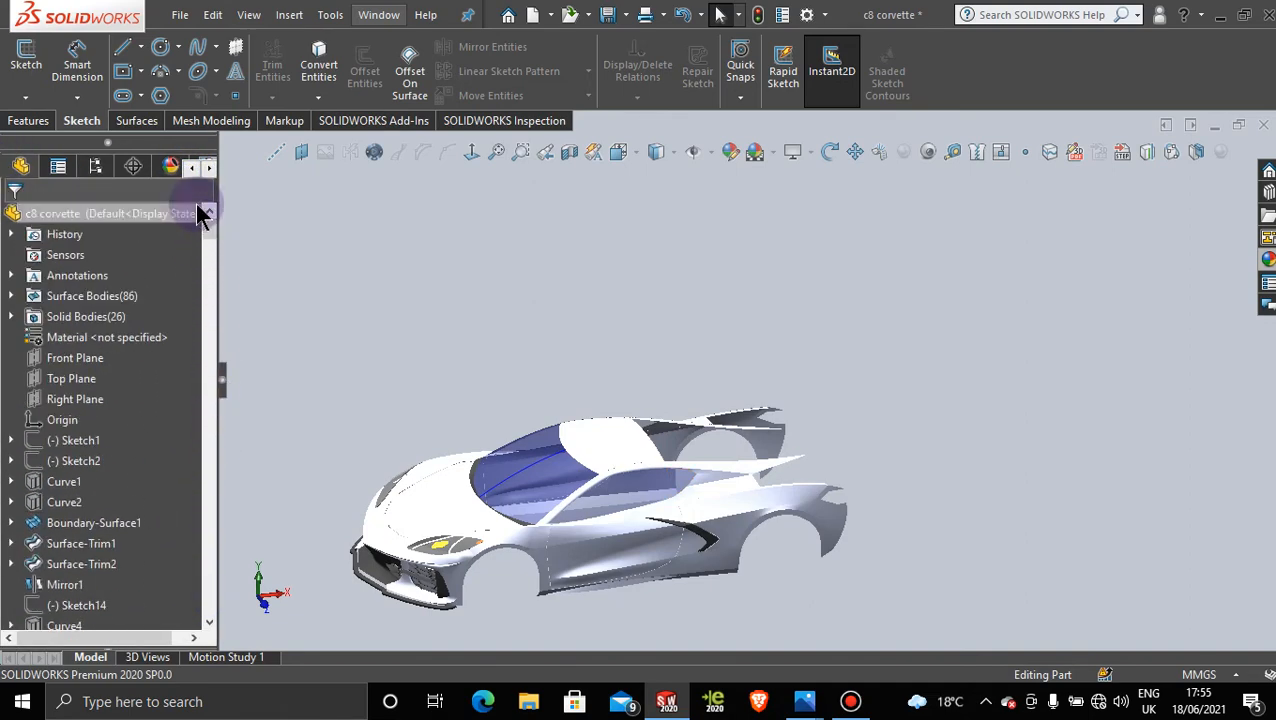
{"action": "left_click", "coordinate": [91, 362]}
{"action": "left_click", "coordinate": [106, 338]}
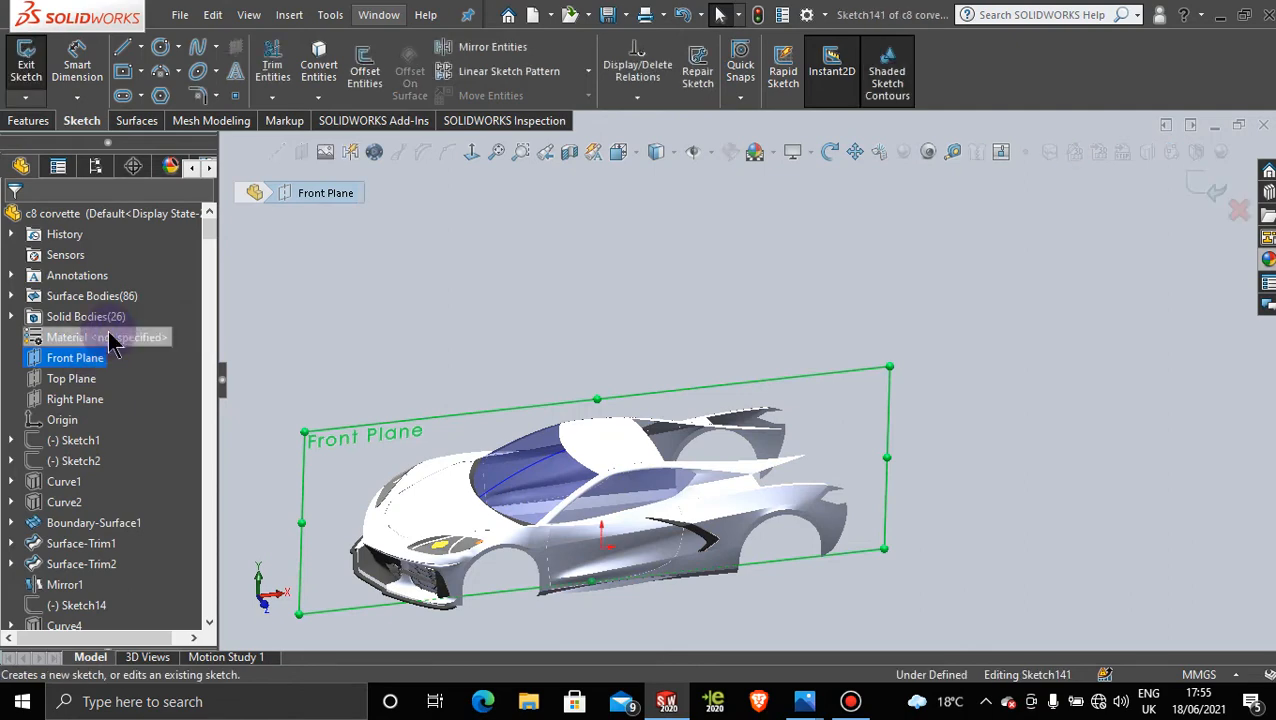
{"action": "left_click", "coordinate": [1200, 180]}
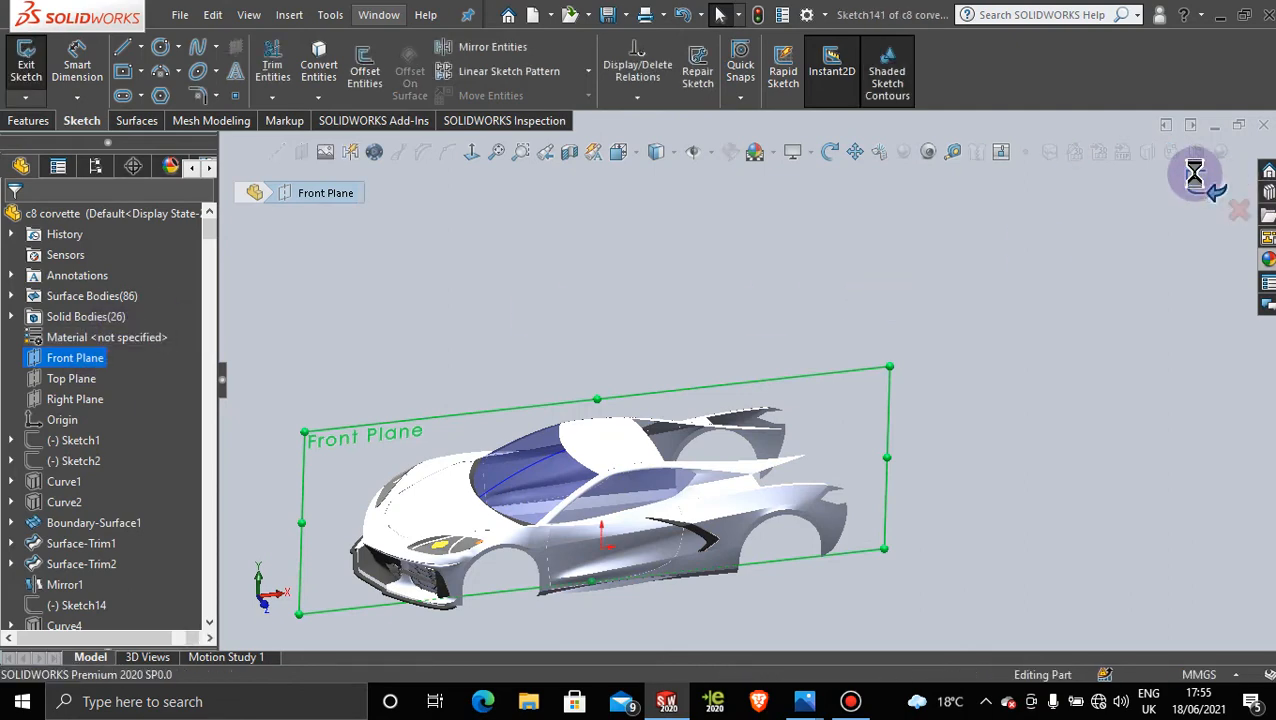
Step: In a new 3D sketch, draw a two-point spline from the middle of the roof's rear edge to about X 444, Y 117 mm behind the tail
{"action": "mouse_move", "coordinate": [783, 504]}
{"action": "middle_mouse_down"}
{"action": "mouse_move", "coordinate": [843, 404]}
{"action": "mouse_move", "coordinate": [809, 396]}
{"action": "mouse_move", "coordinate": [803, 420]}
{"action": "mouse_move", "coordinate": [748, 440]}
{"action": "middle_mouse_up"}
{"action": "scroll", "coordinate": [692, 427], "scroll_direction": "down", "scroll_amount": 5}
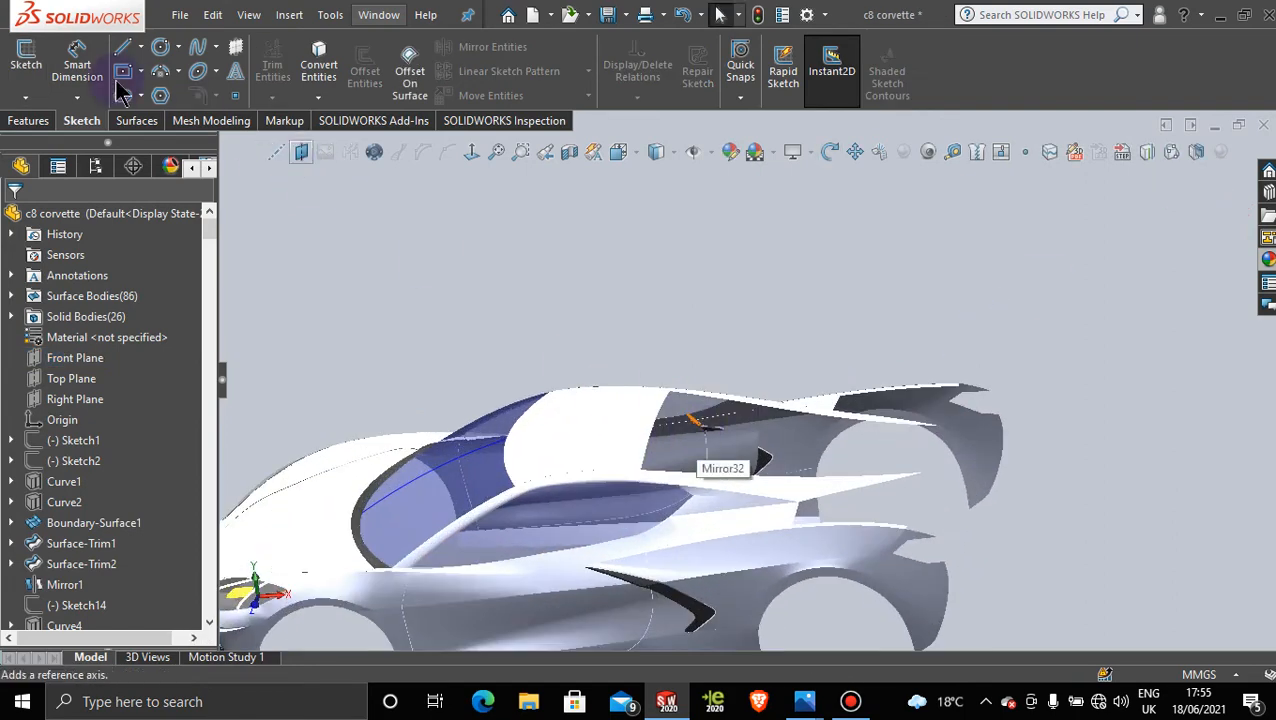
{"action": "left_click", "coordinate": [25, 97]}
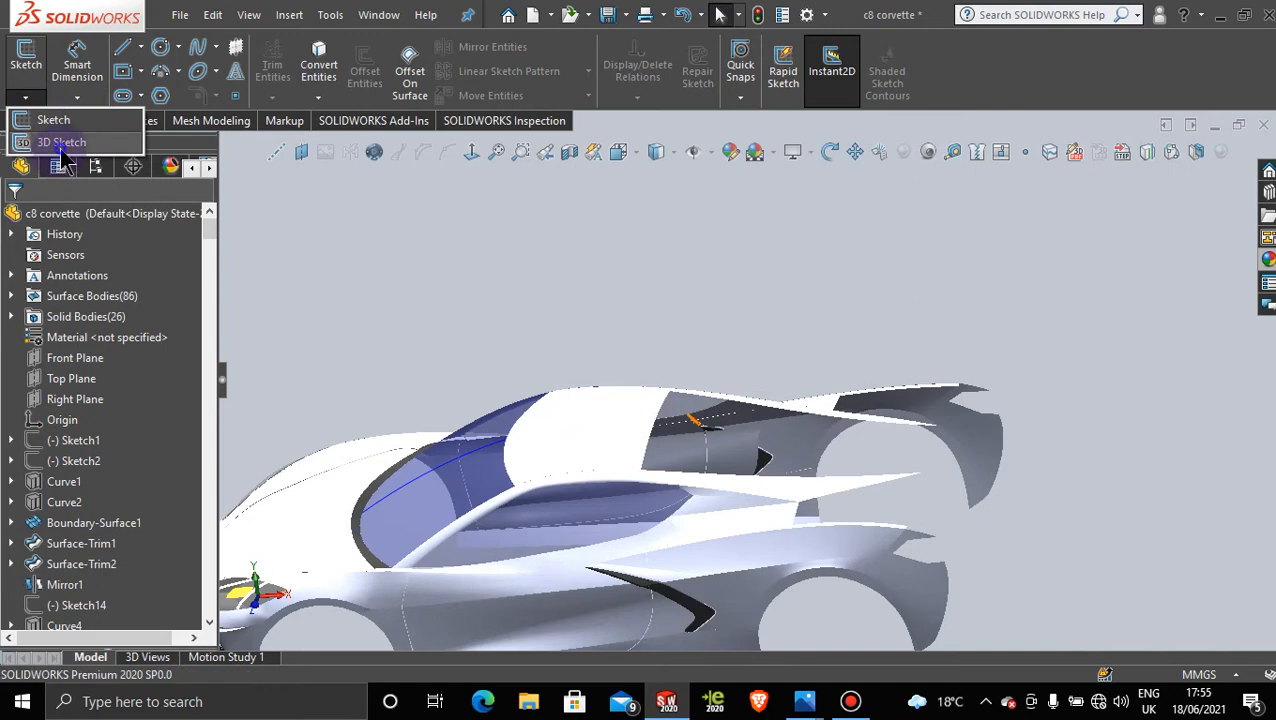
{"action": "left_click", "coordinate": [62, 143]}
{"action": "left_click", "coordinate": [199, 52]}
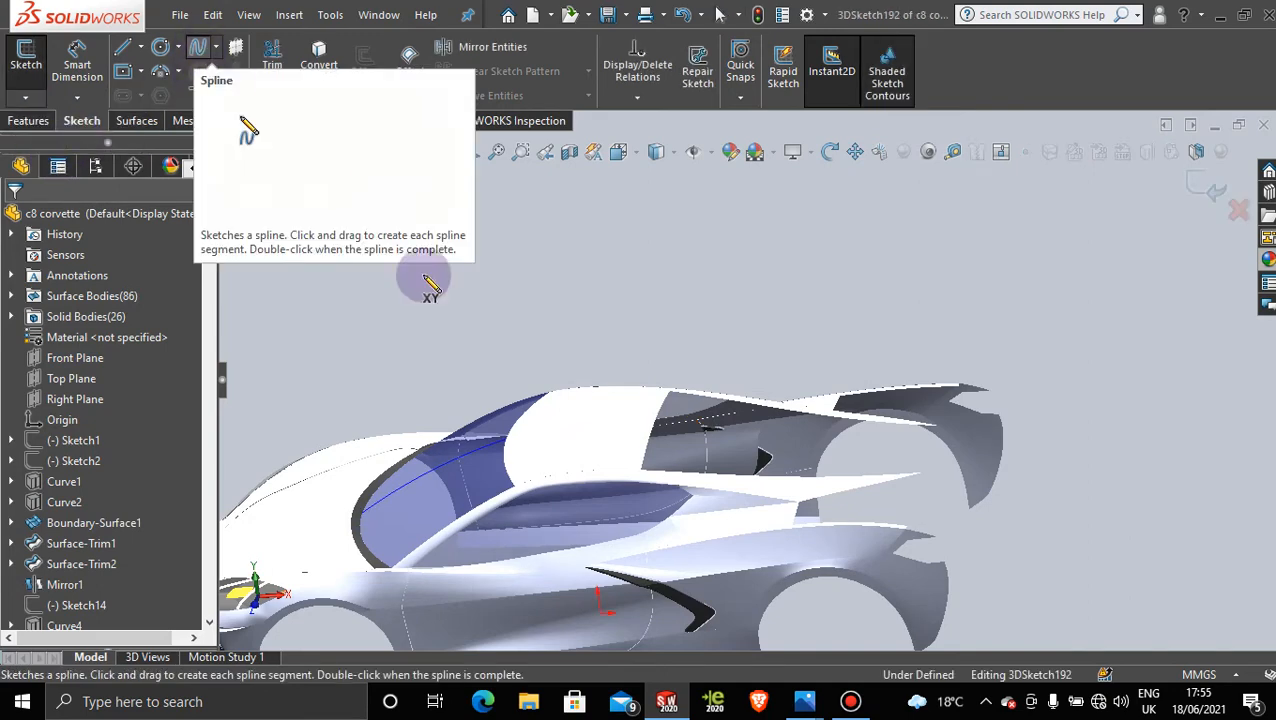
{"action": "scroll", "coordinate": [552, 402], "scroll_direction": "down", "scroll_amount": 3}
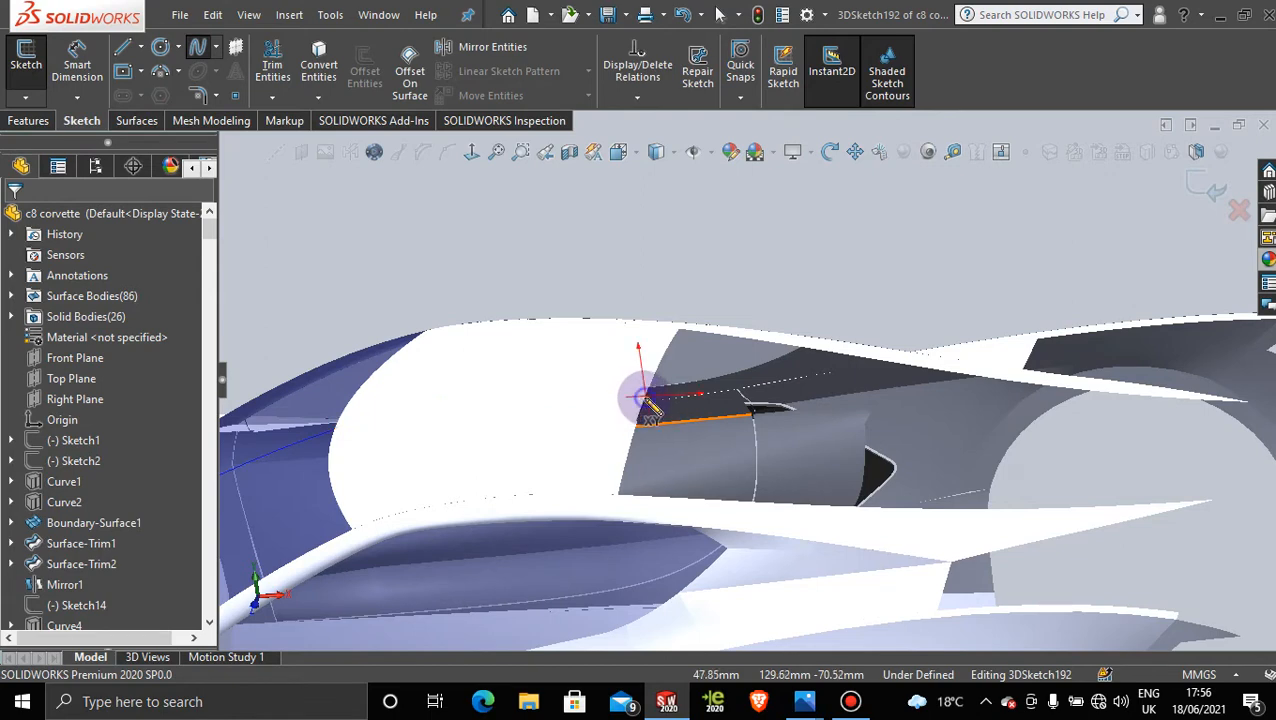
{"action": "left_click", "coordinate": [922, 485]}
{"action": "scroll", "coordinate": [912, 470], "scroll_direction": "up", "scroll_amount": 5}
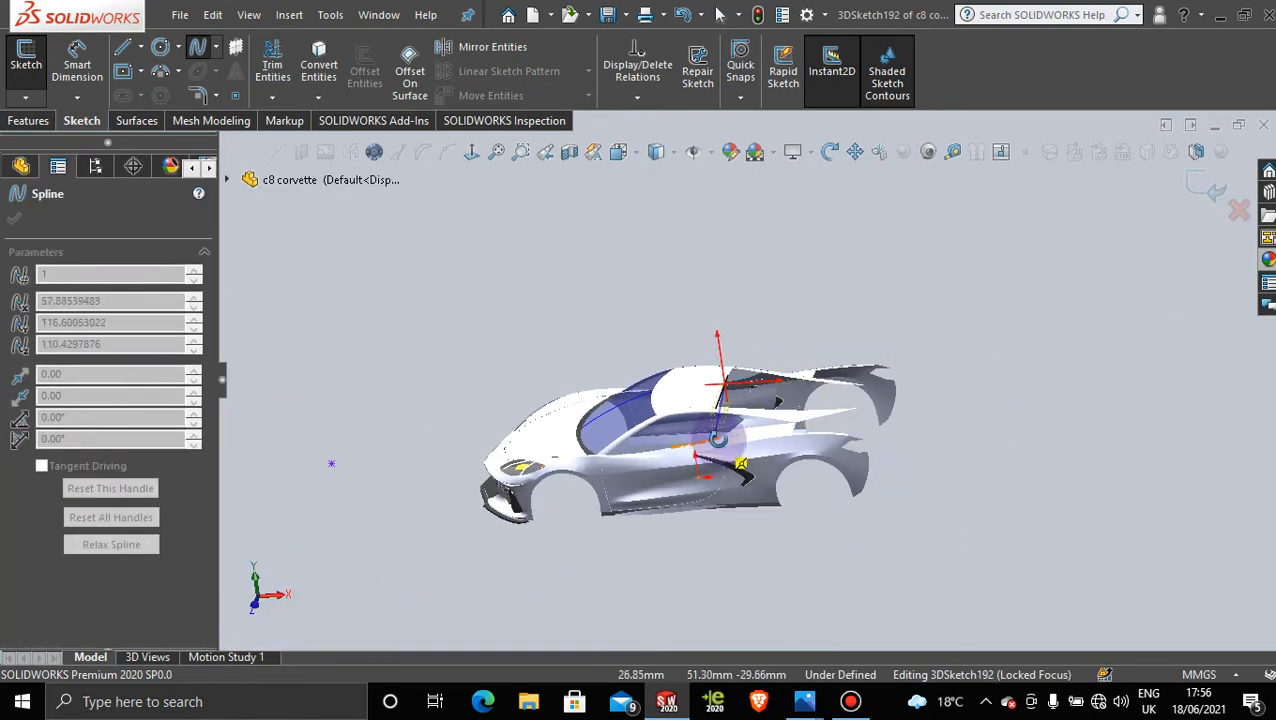
{"action": "middle_click_drag", "start_coordinate": [741, 465], "coordinate": [803, 378]}
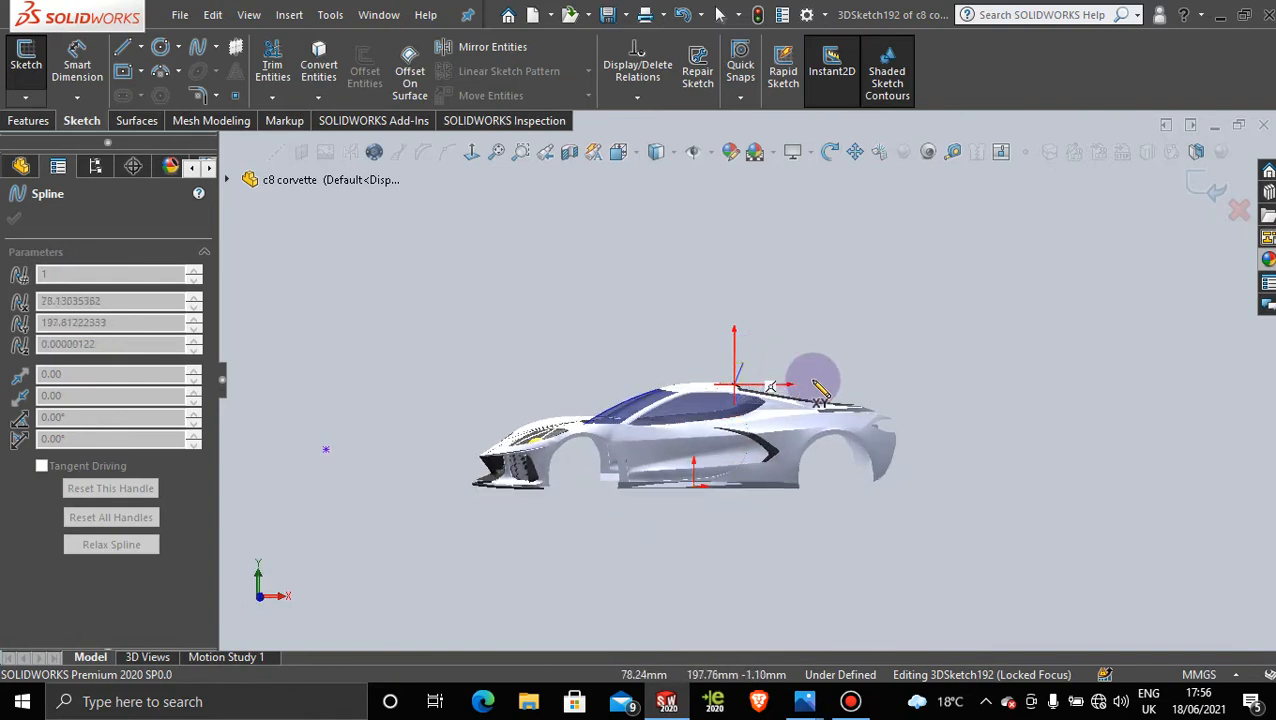
{"action": "left_click", "coordinate": [969, 414]}
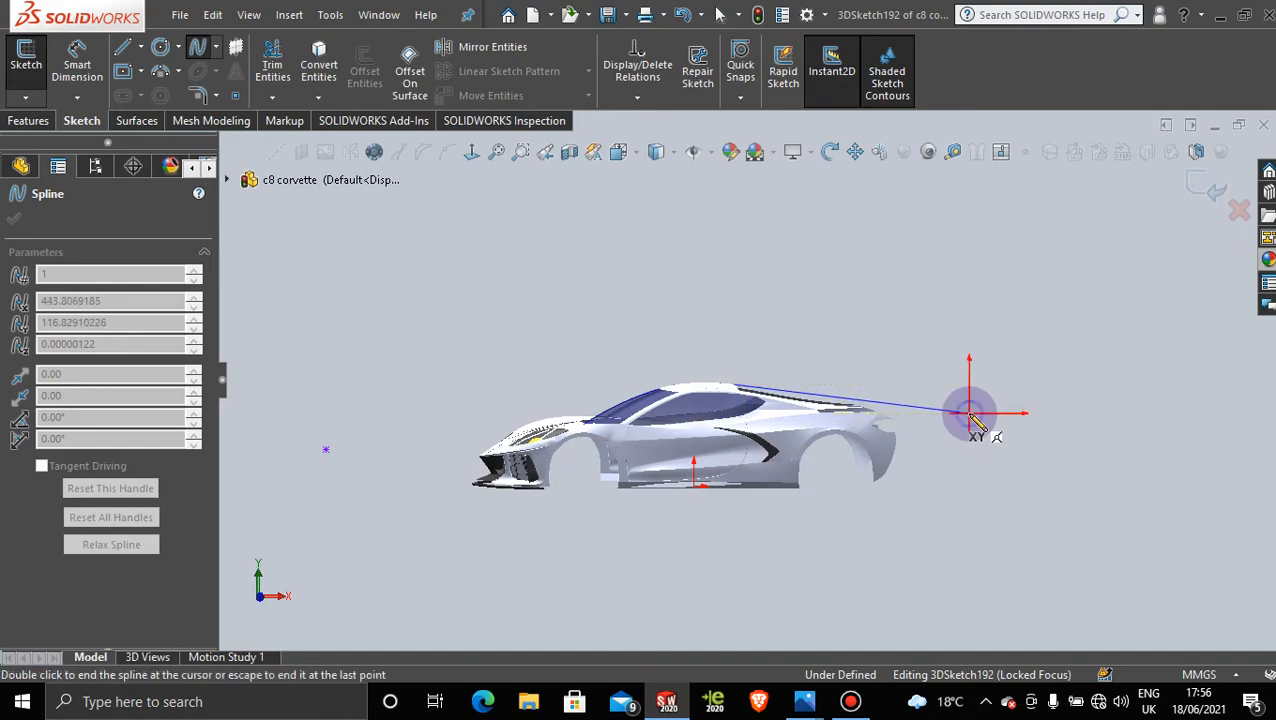
{"action": "key", "text": "Escape"}
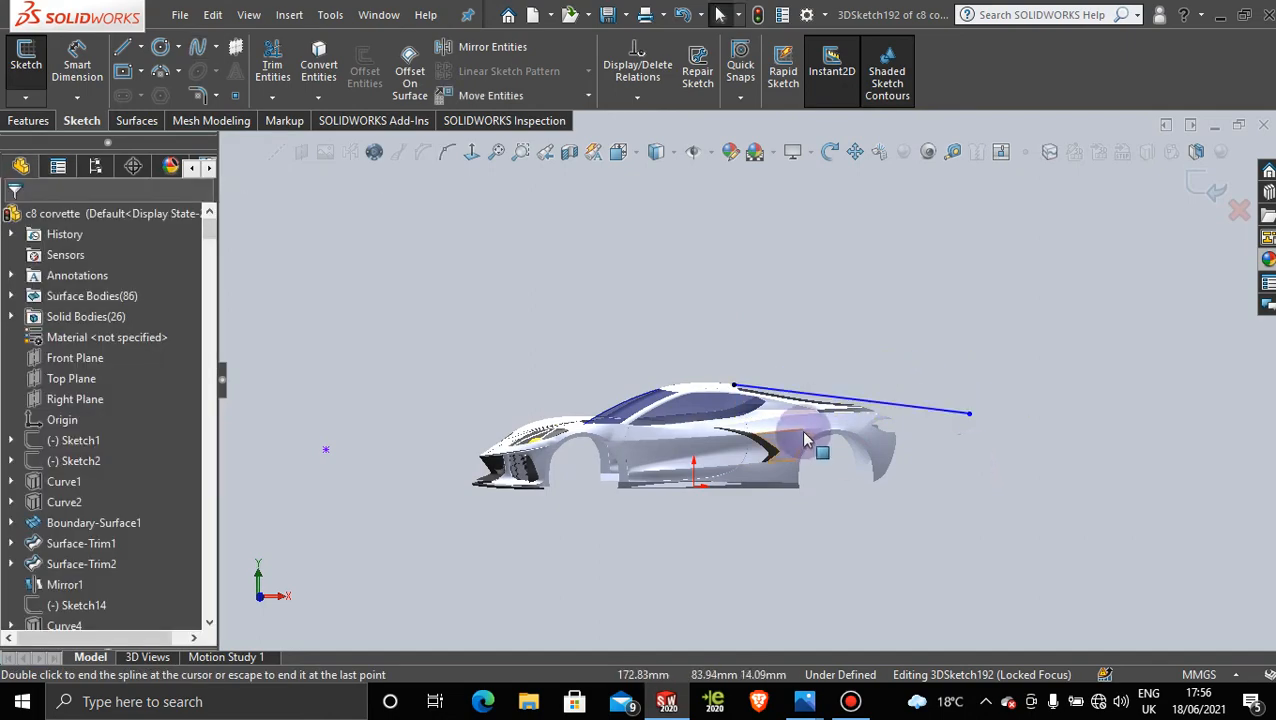
Step: In the front view, make the new spline tangent to the roof's centreline edge
{"action": "scroll", "coordinate": [802, 432], "scroll_direction": "down", "scroll_amount": 2}
{"action": "key", "text": "space"}
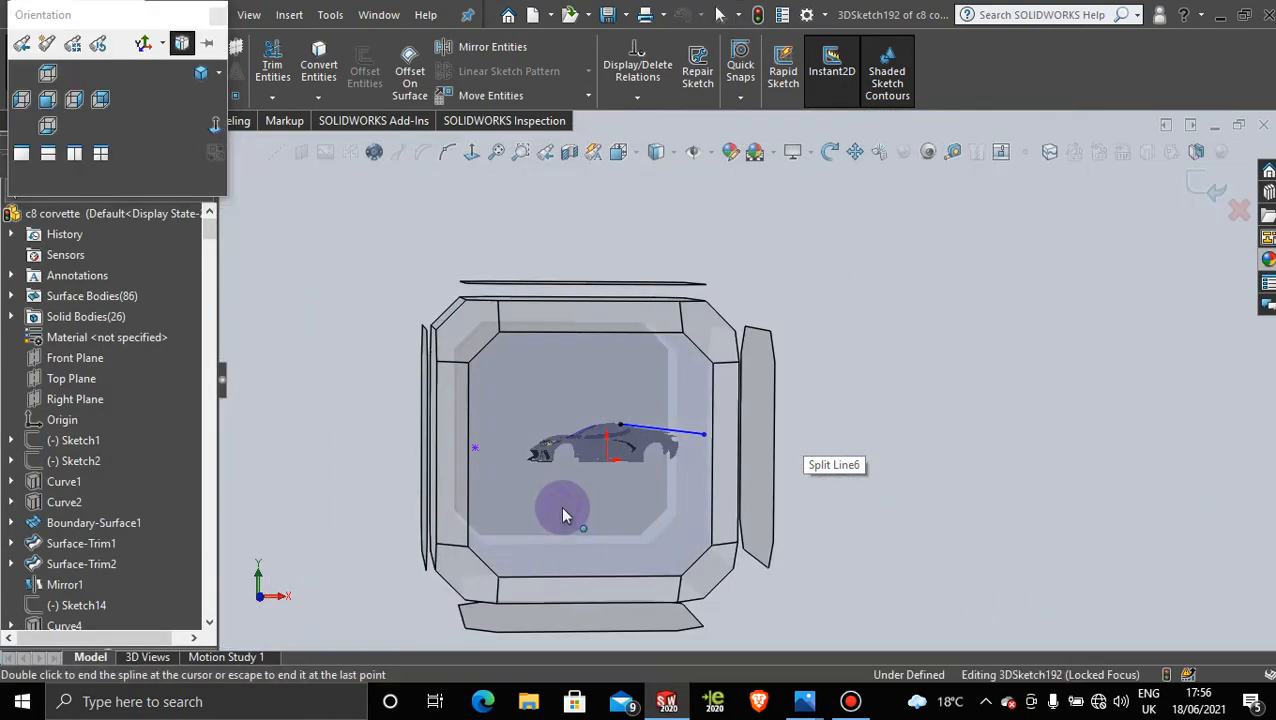
{"action": "left_click", "coordinate": [562, 515]}
{"action": "scroll", "coordinate": [960, 370], "scroll_direction": "down", "scroll_amount": 4}
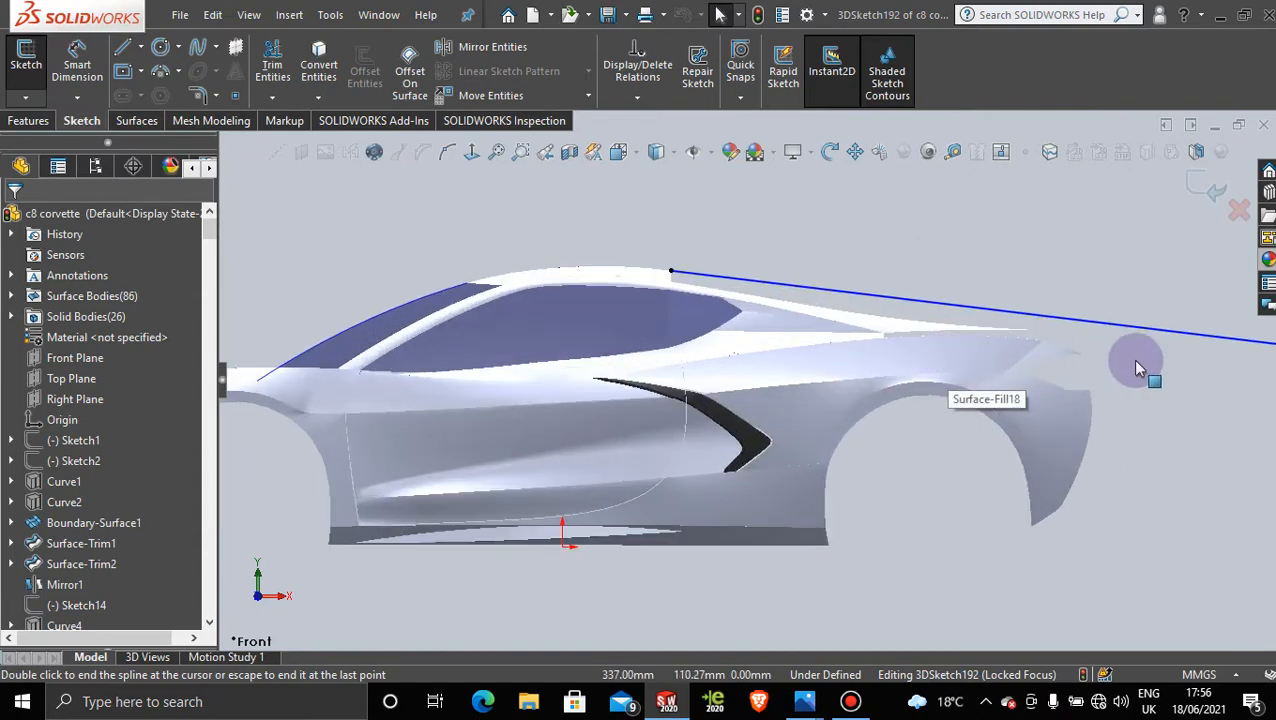
{"action": "scroll", "coordinate": [1130, 362], "scroll_direction": "up", "scroll_amount": 3}
{"action": "scroll", "coordinate": [419, 285], "scroll_direction": "down", "scroll_amount": 3}
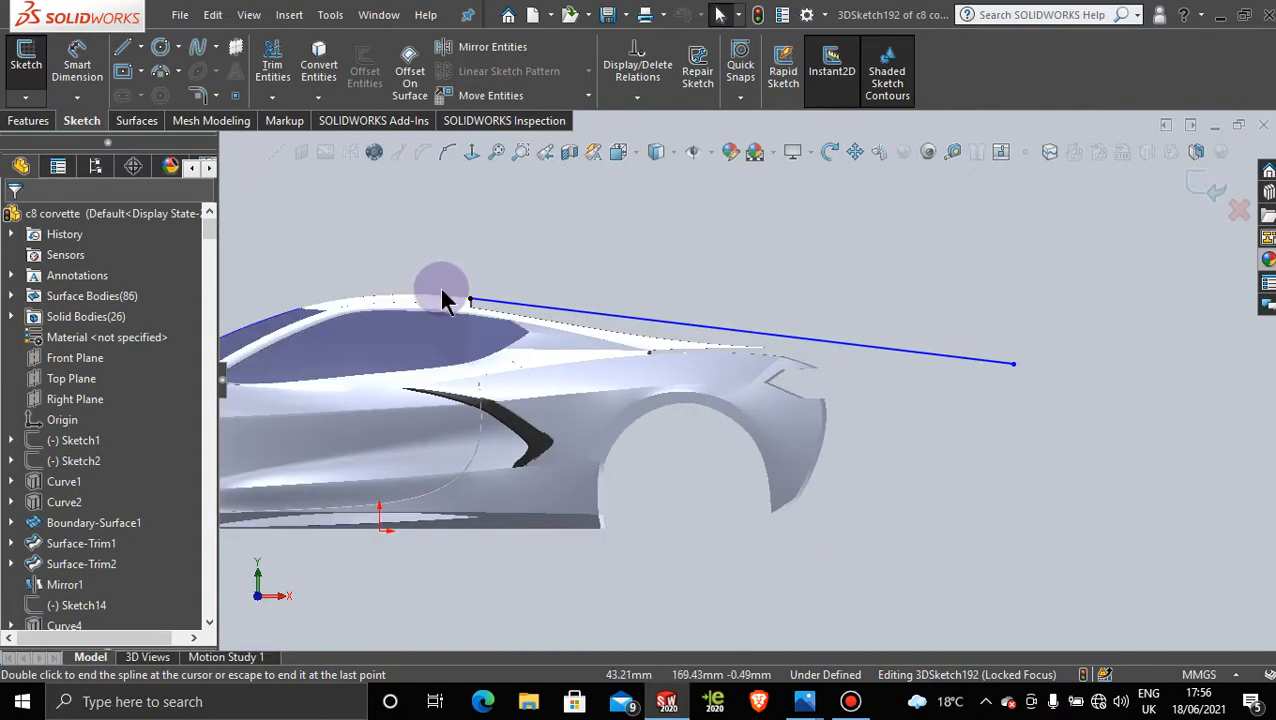
{"action": "double_click", "coordinate": [446, 302]}
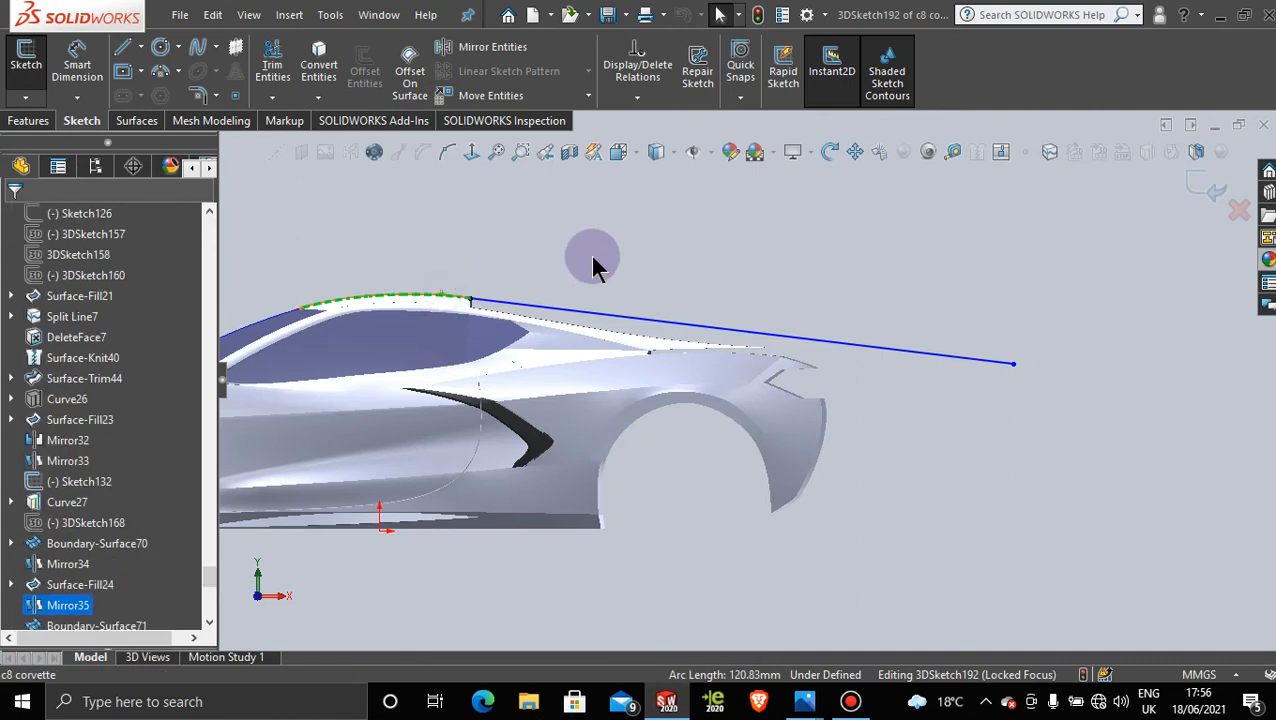
{"action": "left_click", "coordinate": [597, 315]}
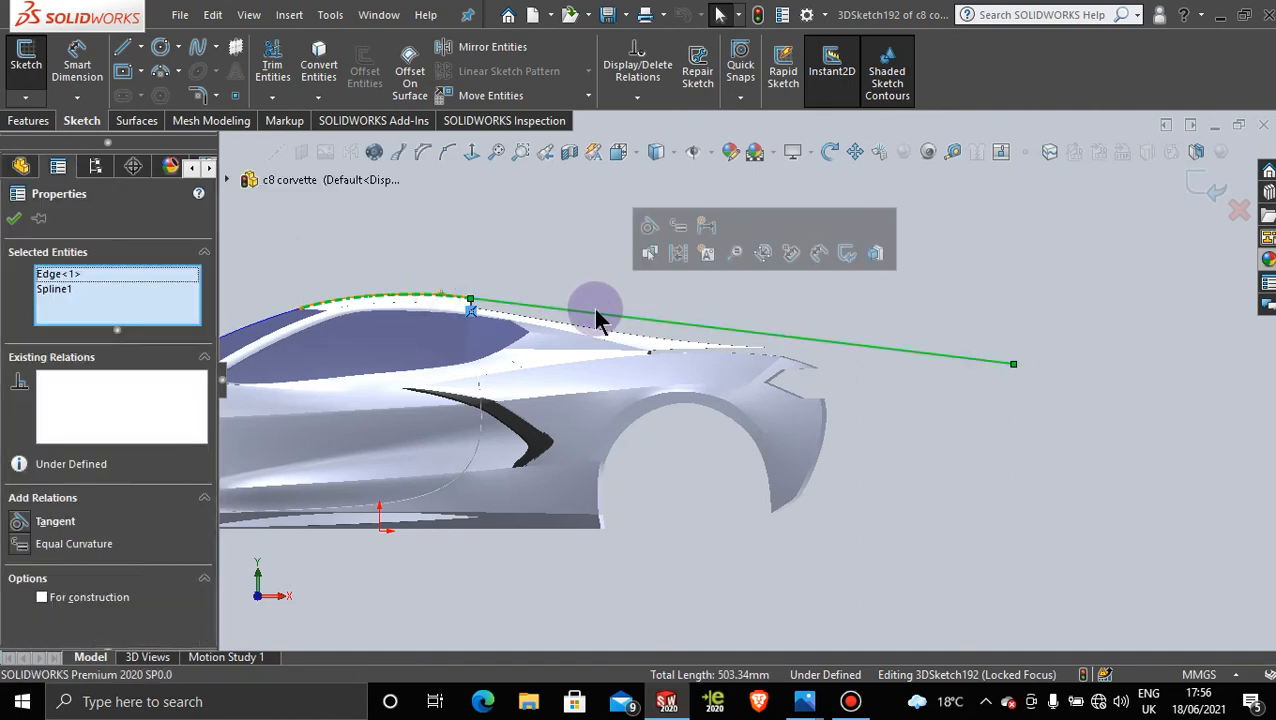
{"action": "left_click", "coordinate": [658, 226]}
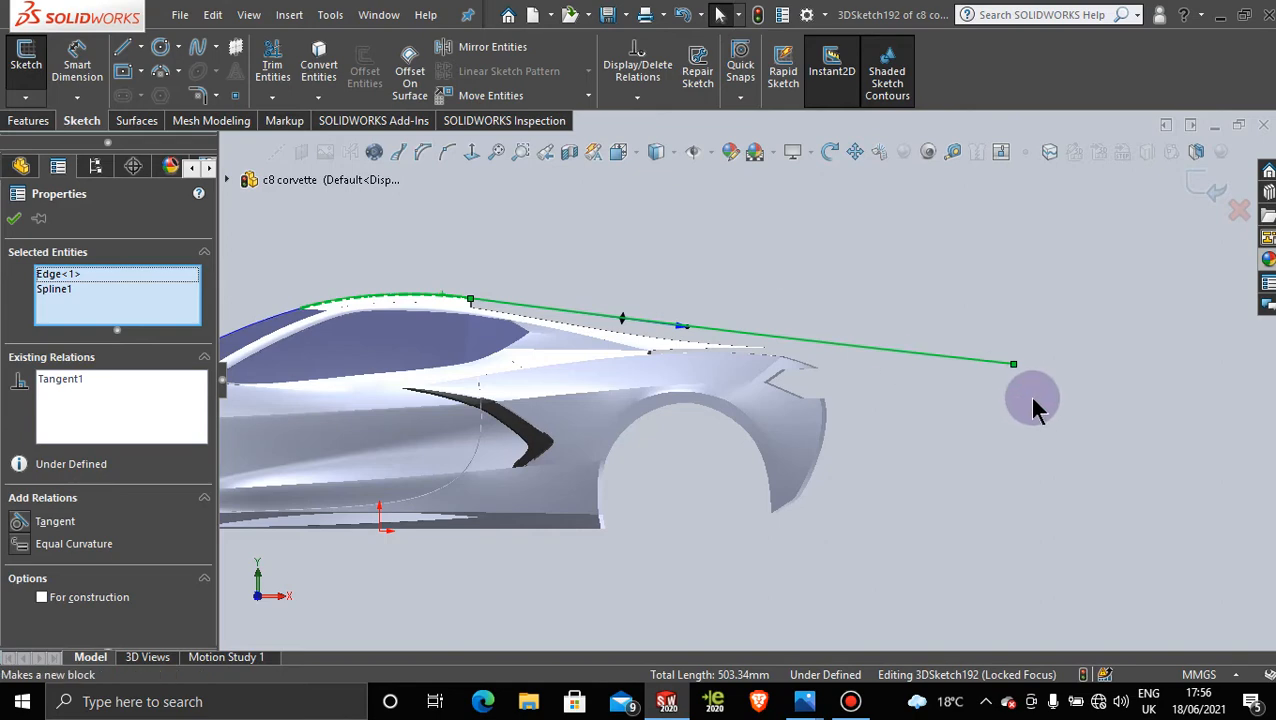
Step: Move the spline's rear endpoint to about X 427, Y 100 mm and show the reference photos with <Default>_Display State 1
{"action": "left_click_drag", "start_coordinate": [1014, 366], "coordinate": [990, 389]}
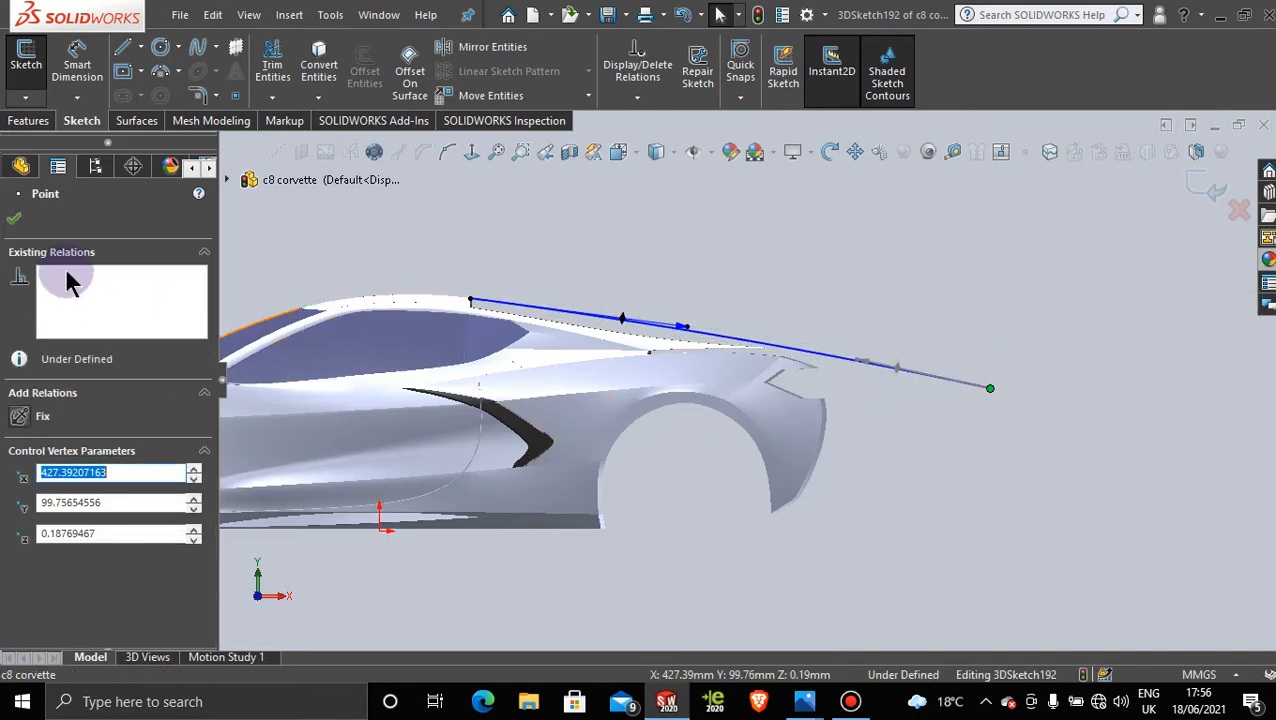
{"action": "left_click", "coordinate": [16, 219]}
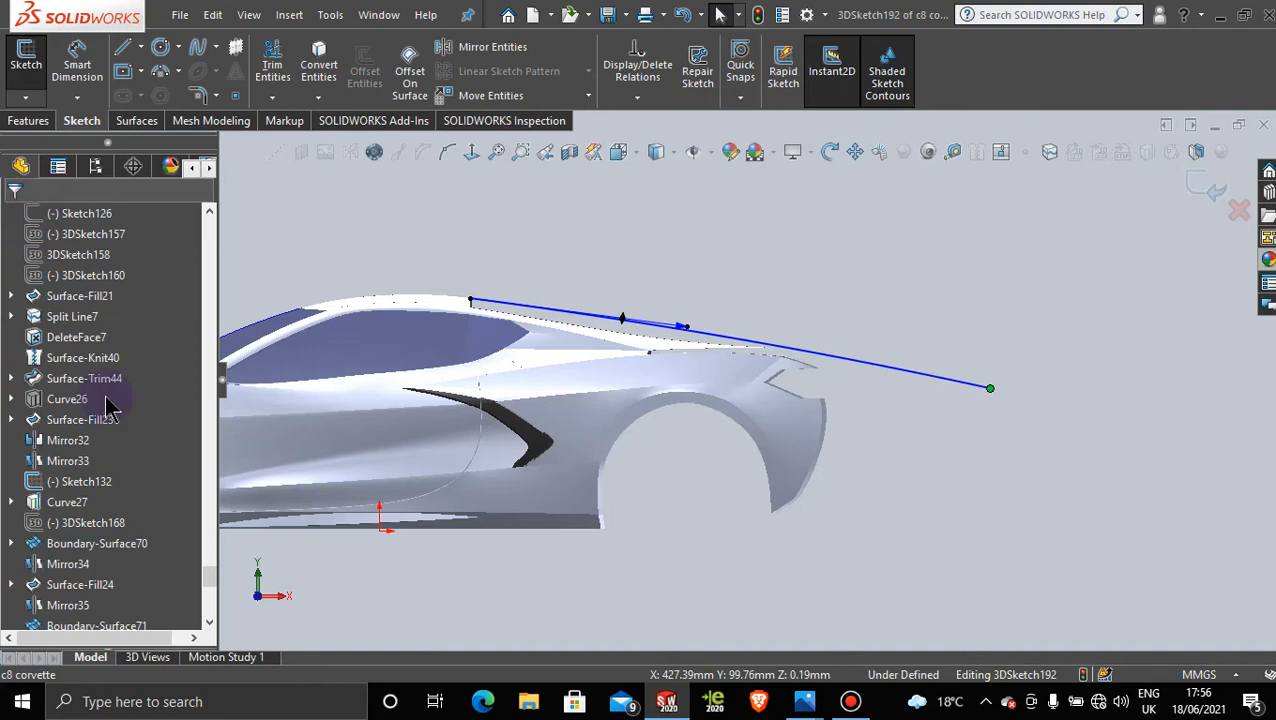
{"action": "left_click", "coordinate": [95, 167]}
{"action": "left_click", "coordinate": [128, 587]}
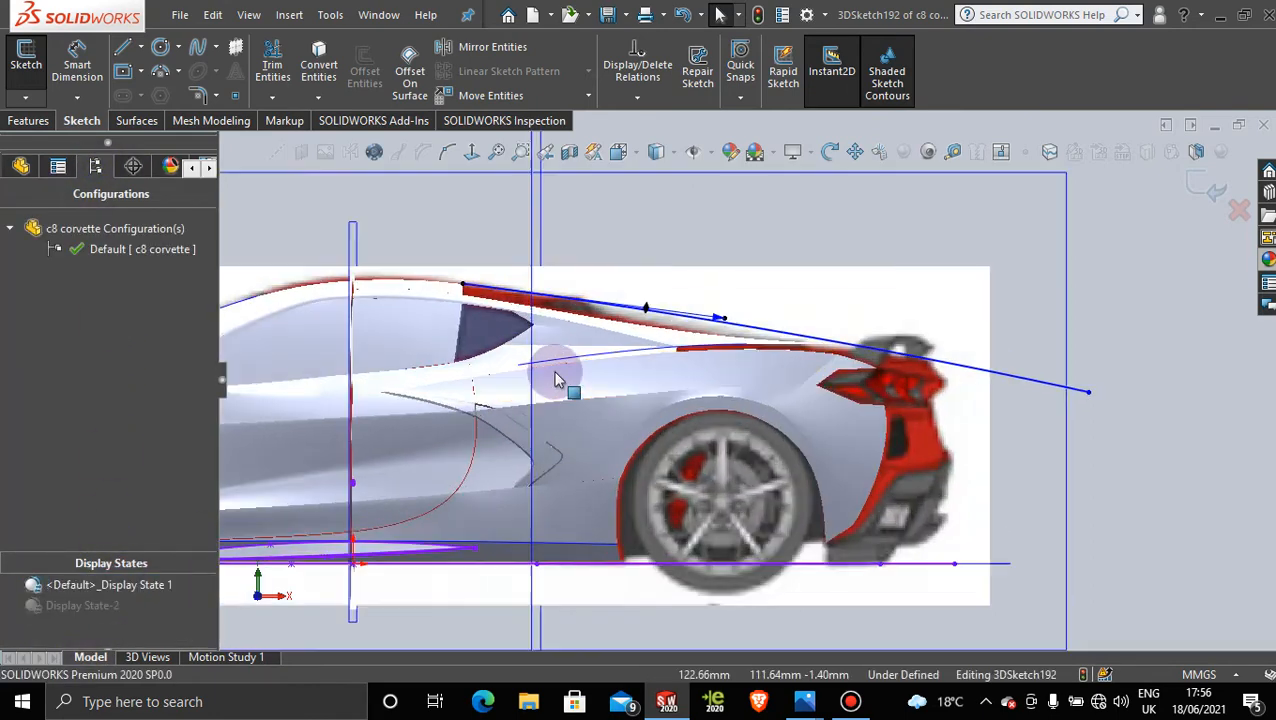
{"action": "scroll", "coordinate": [570, 355], "scroll_direction": "down", "scroll_amount": 4}
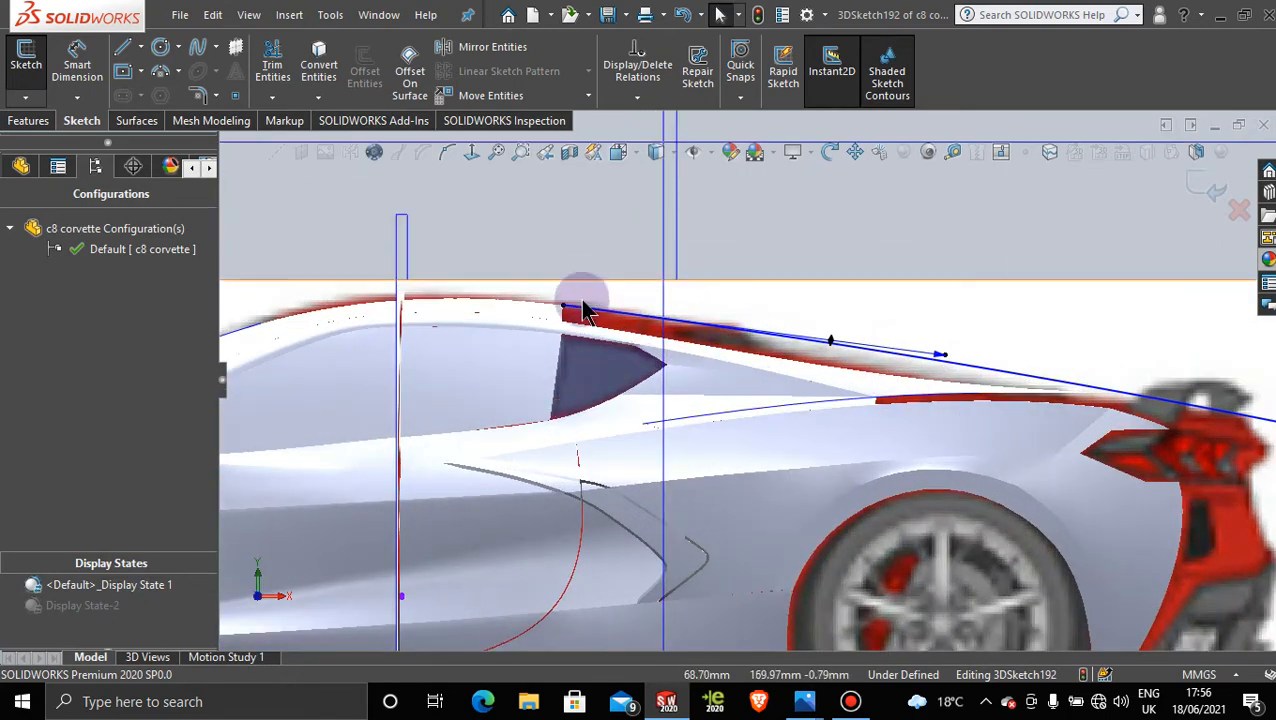
Step: Try the spline's rear endpoint at about X 431, Y 50 mm against the side reference photo
{"action": "scroll", "coordinate": [985, 360], "scroll_direction": "up", "scroll_amount": 3}
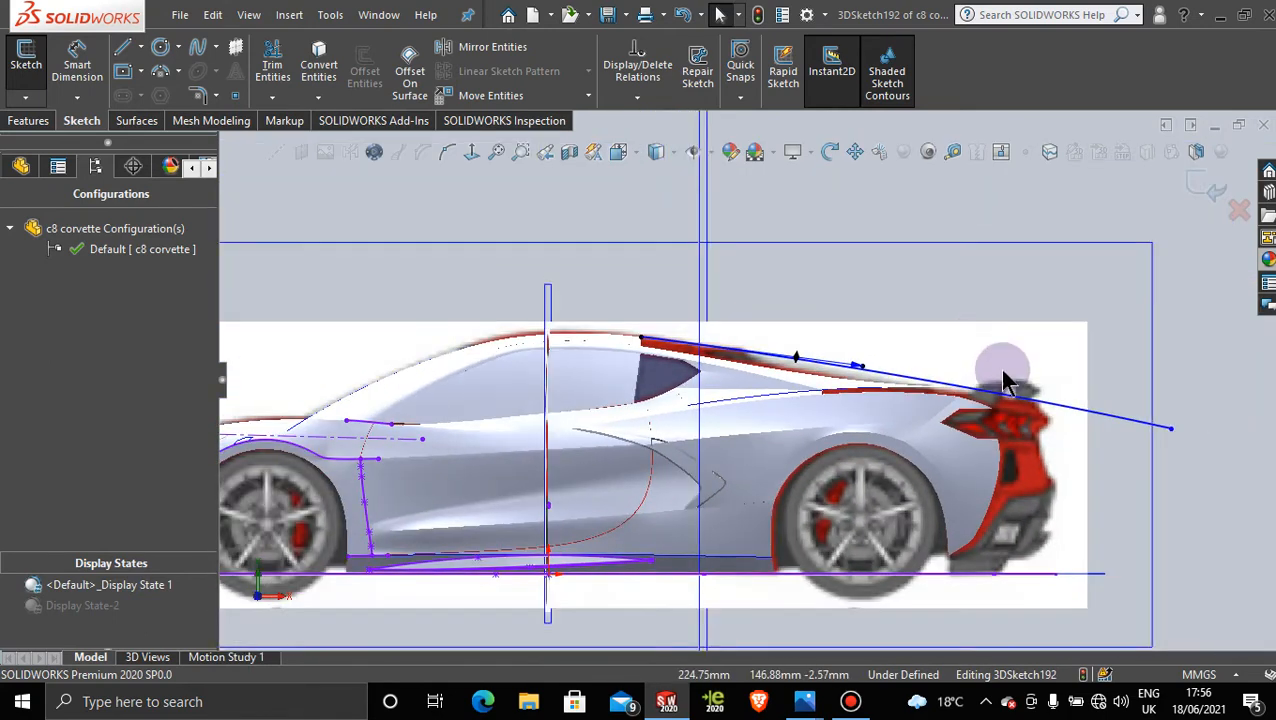
{"action": "mouse_move", "coordinate": [1176, 436]}
{"action": "left_mouse_down"}
{"action": "mouse_move", "coordinate": [1168, 498]}
{"action": "mouse_move", "coordinate": [1176, 433]}
{"action": "mouse_move", "coordinate": [1182, 443]}
{"action": "left_mouse_up"}
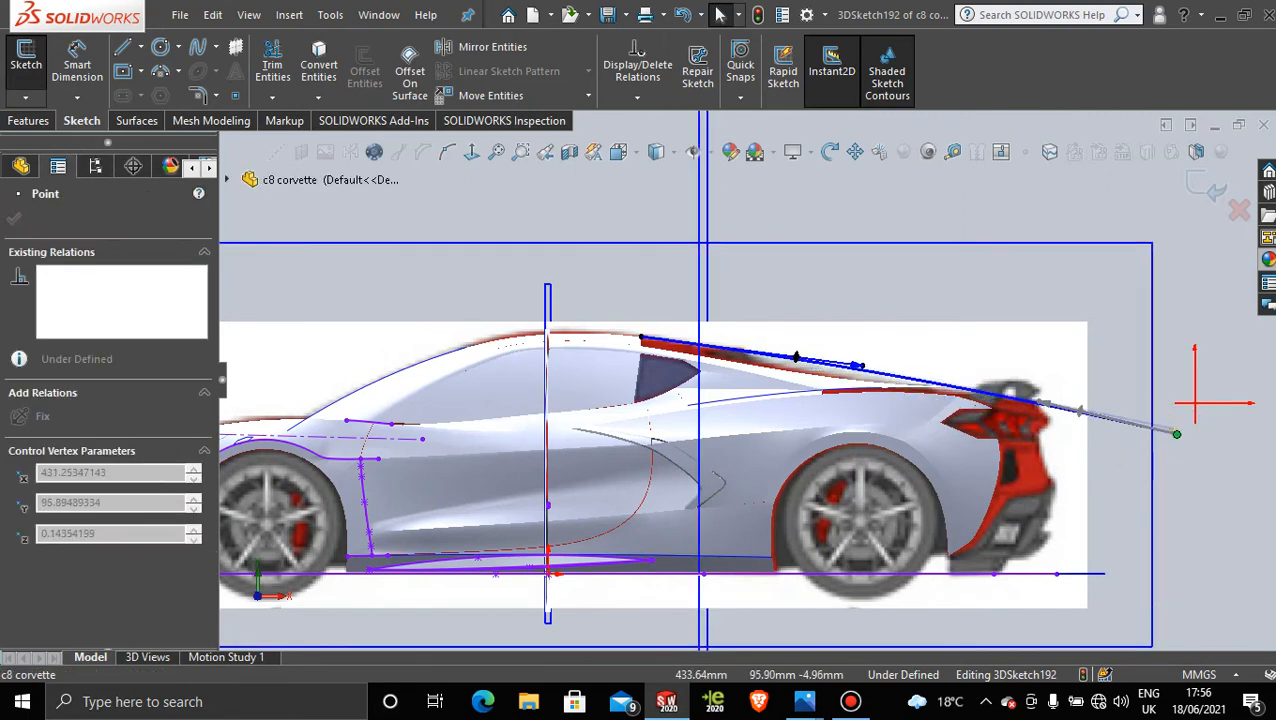
{"action": "scroll", "coordinate": [755, 370], "scroll_direction": "down", "scroll_amount": 4}
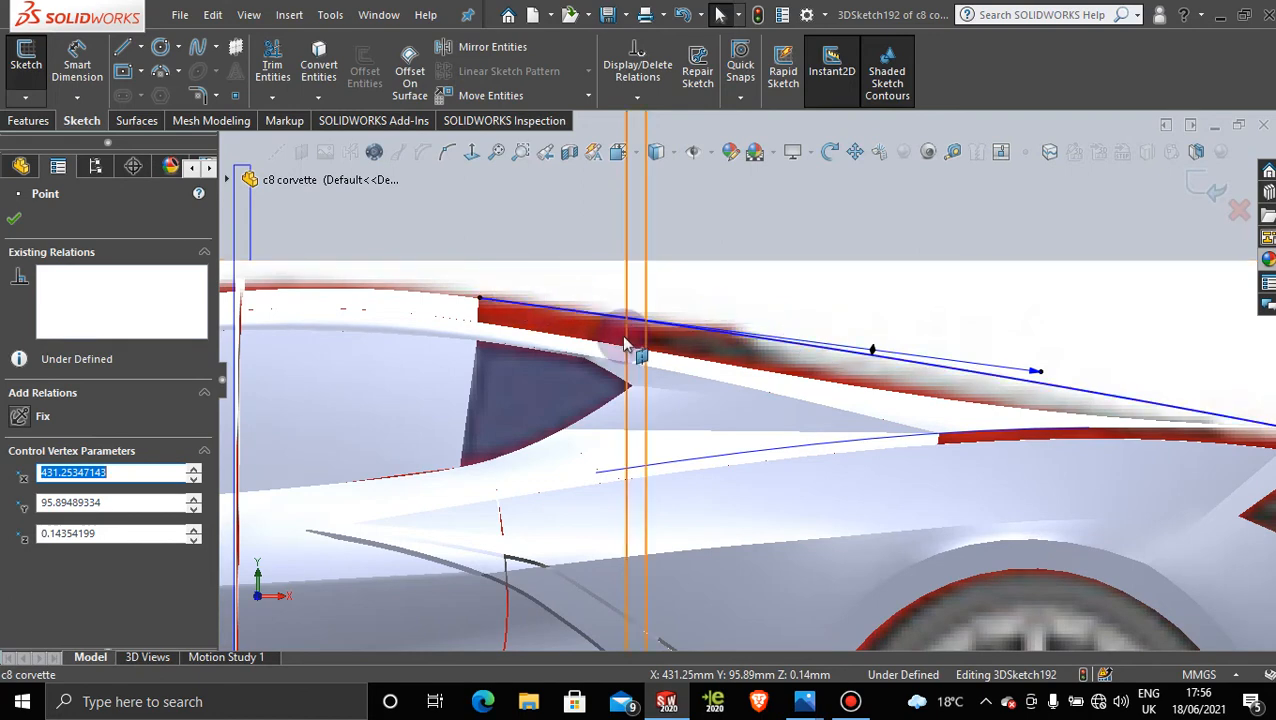
{"action": "scroll", "coordinate": [937, 342], "scroll_direction": "up", "scroll_amount": 5}
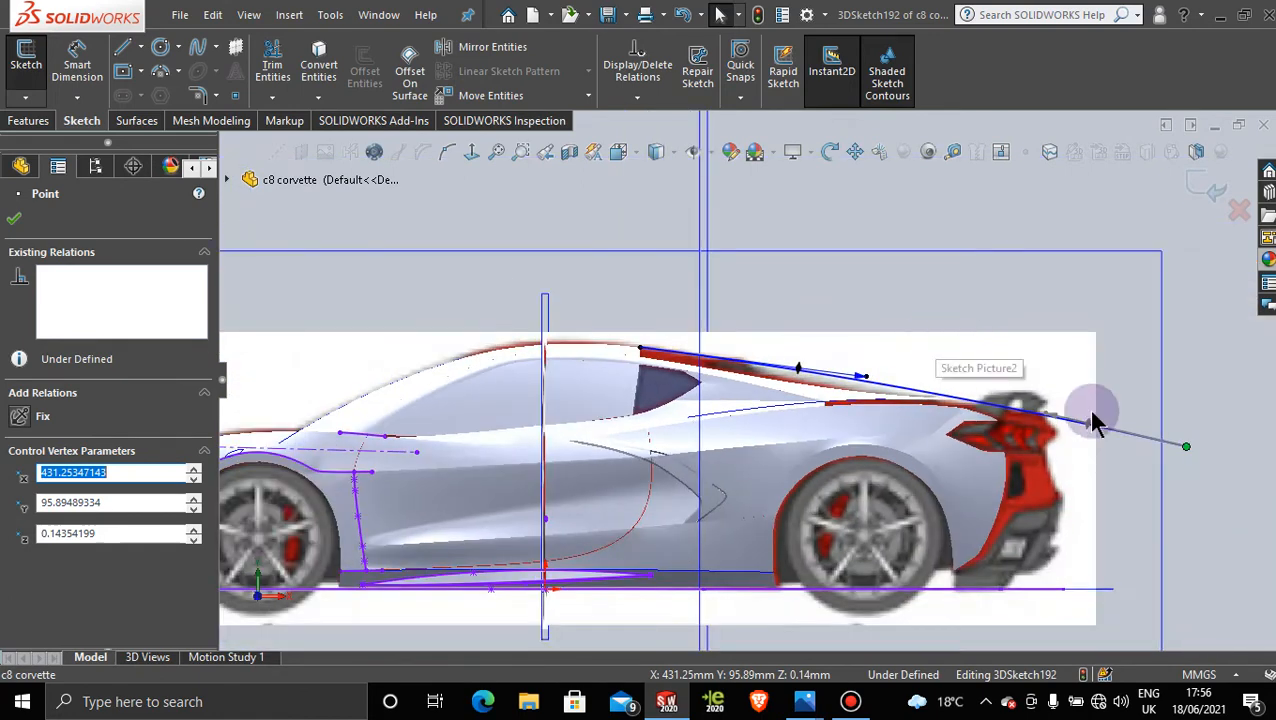
{"action": "left_click_drag", "start_coordinate": [1185, 447], "coordinate": [1186, 514]}
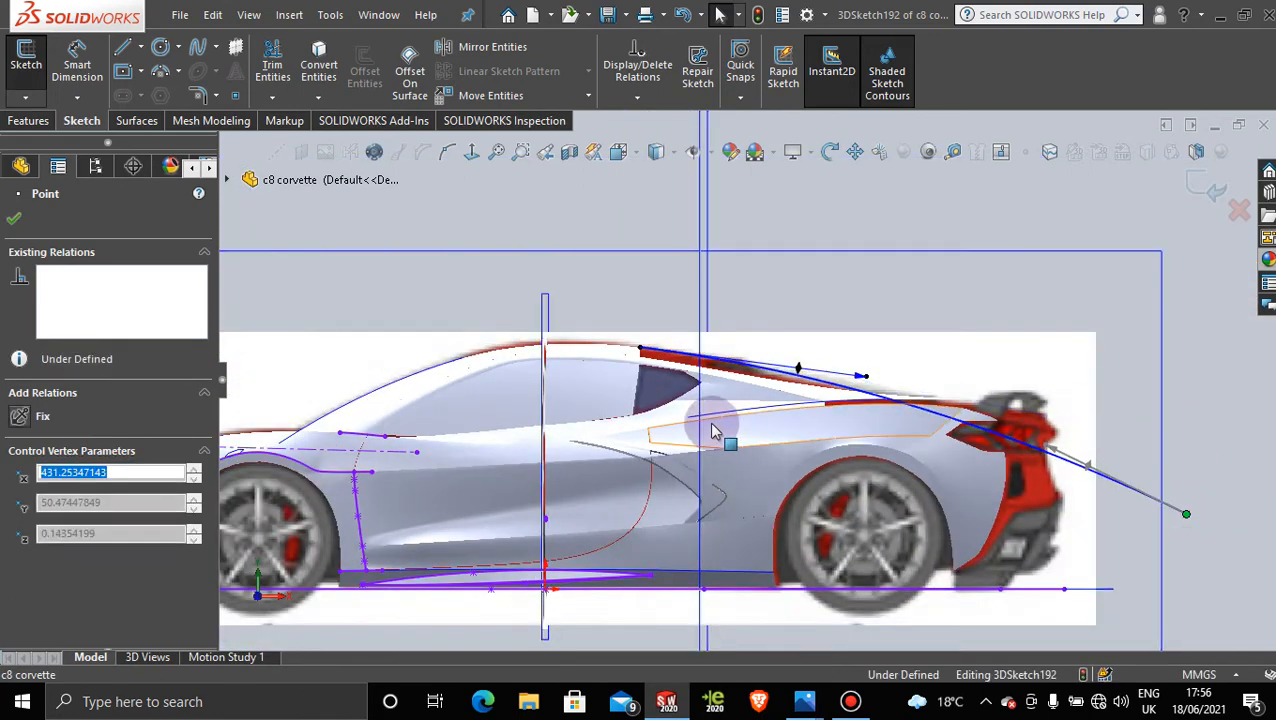
{"action": "scroll", "coordinate": [713, 430], "scroll_direction": "down", "scroll_amount": 5}
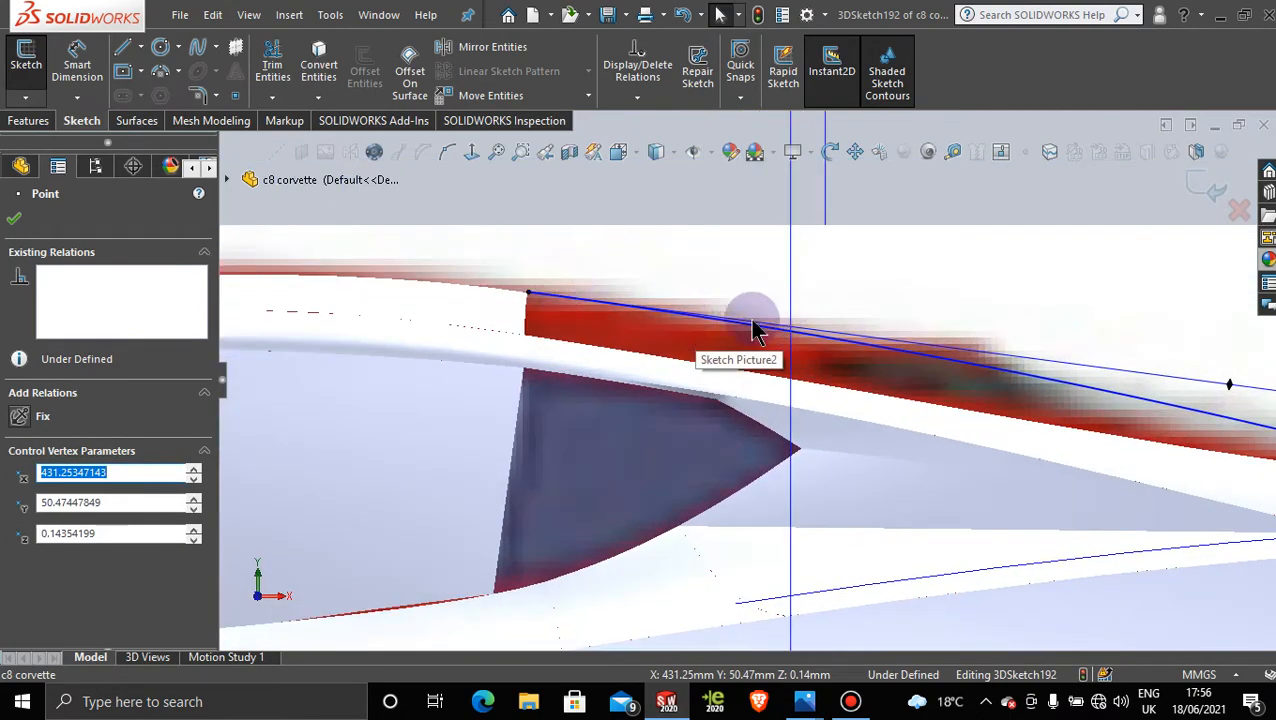
{"action": "scroll", "coordinate": [968, 338], "scroll_direction": "up", "scroll_amount": 4}
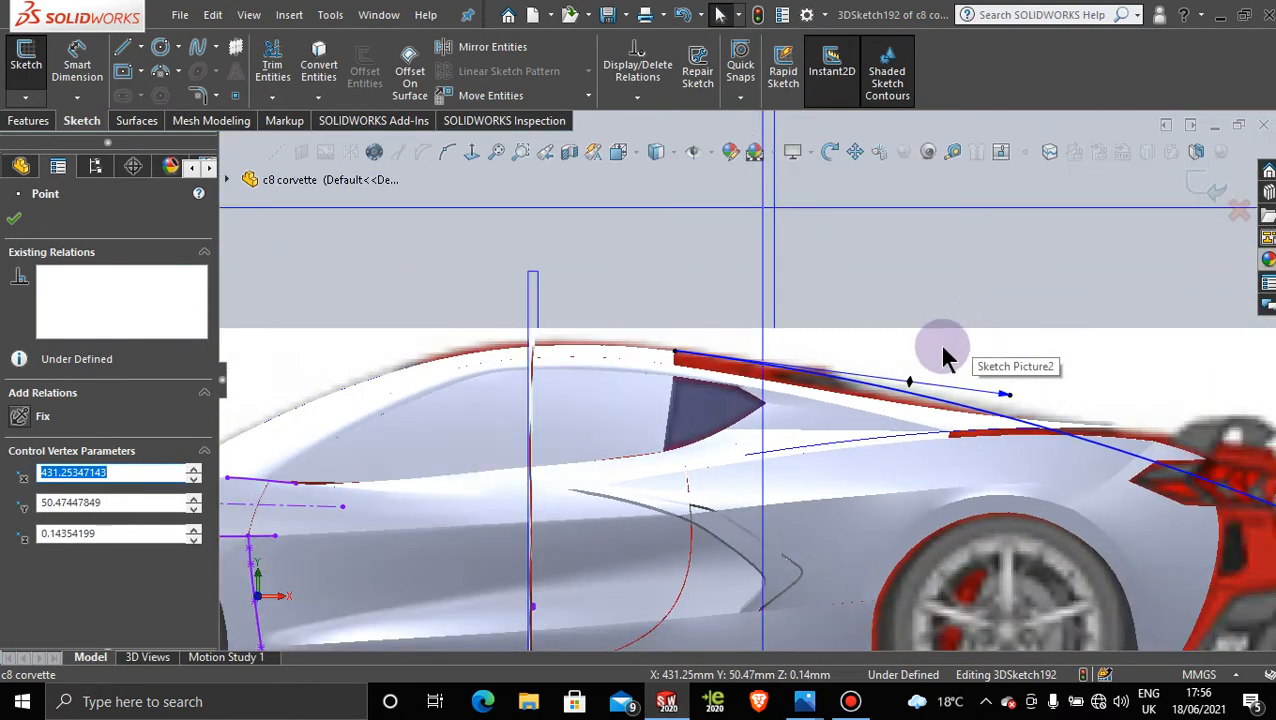
{"action": "scroll", "coordinate": [917, 376], "scroll_direction": "up", "scroll_amount": 2}
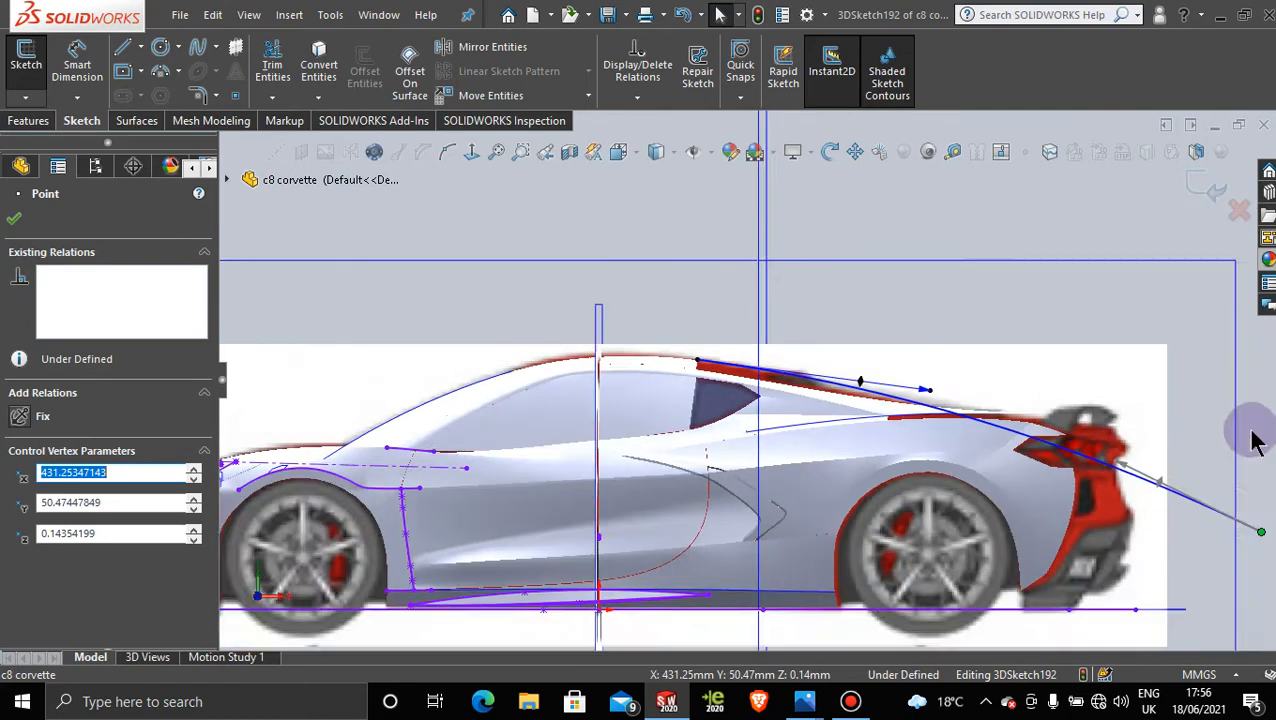
Step: Shorten the spline's front tangent handle and move its rear endpoint to about X 456, Y 94 mm
{"action": "scroll", "coordinate": [1255, 440], "scroll_direction": "up", "scroll_amount": 1}
{"action": "left_click_drag", "start_coordinate": [1178, 497], "coordinate": [1203, 465]}
{"action": "scroll", "coordinate": [990, 435], "scroll_direction": "down", "scroll_amount": 2}
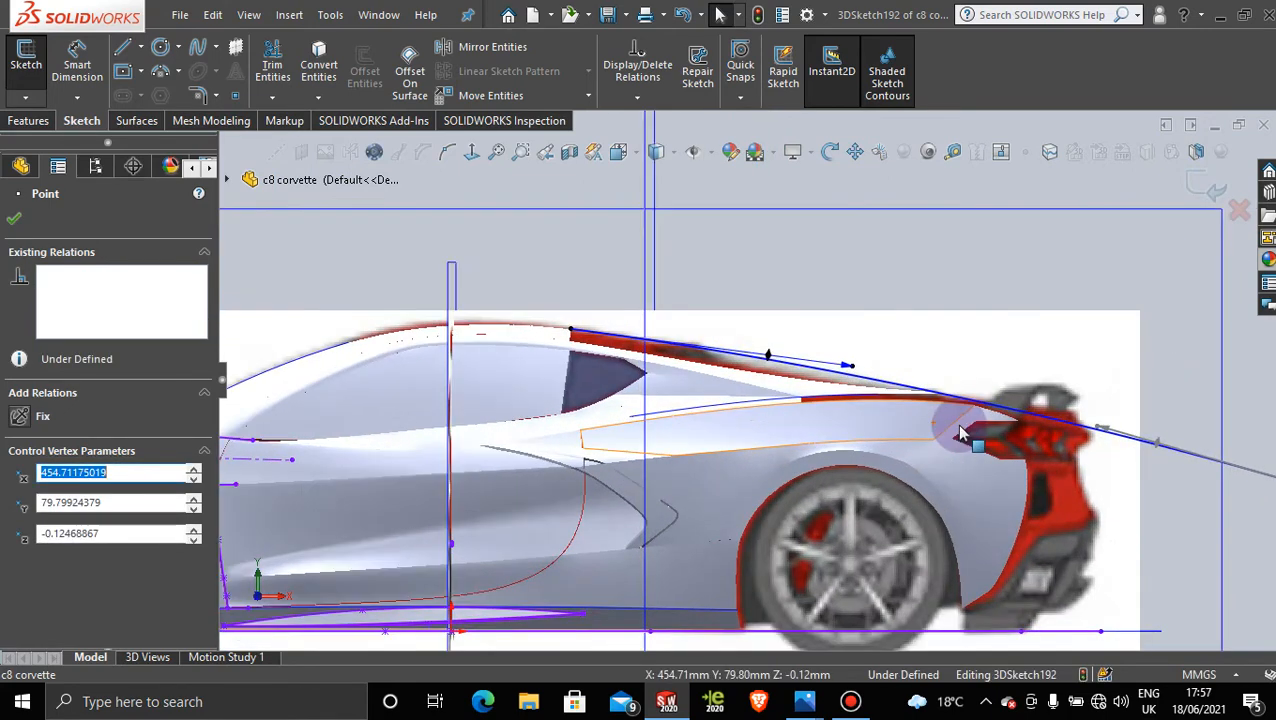
{"action": "left_click", "coordinate": [826, 365]}
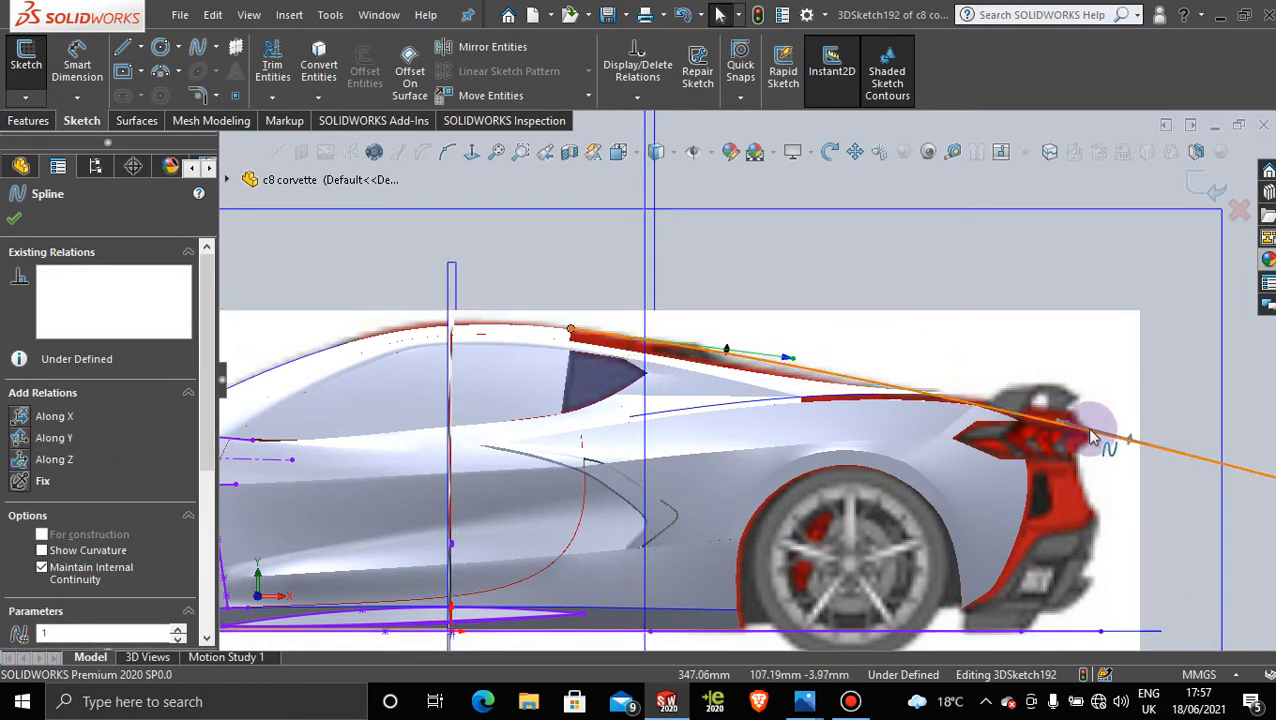
{"action": "scroll", "coordinate": [1133, 478], "scroll_direction": "up", "scroll_amount": 2}
{"action": "left_click_drag", "start_coordinate": [1066, 440], "coordinate": [1067, 425]}
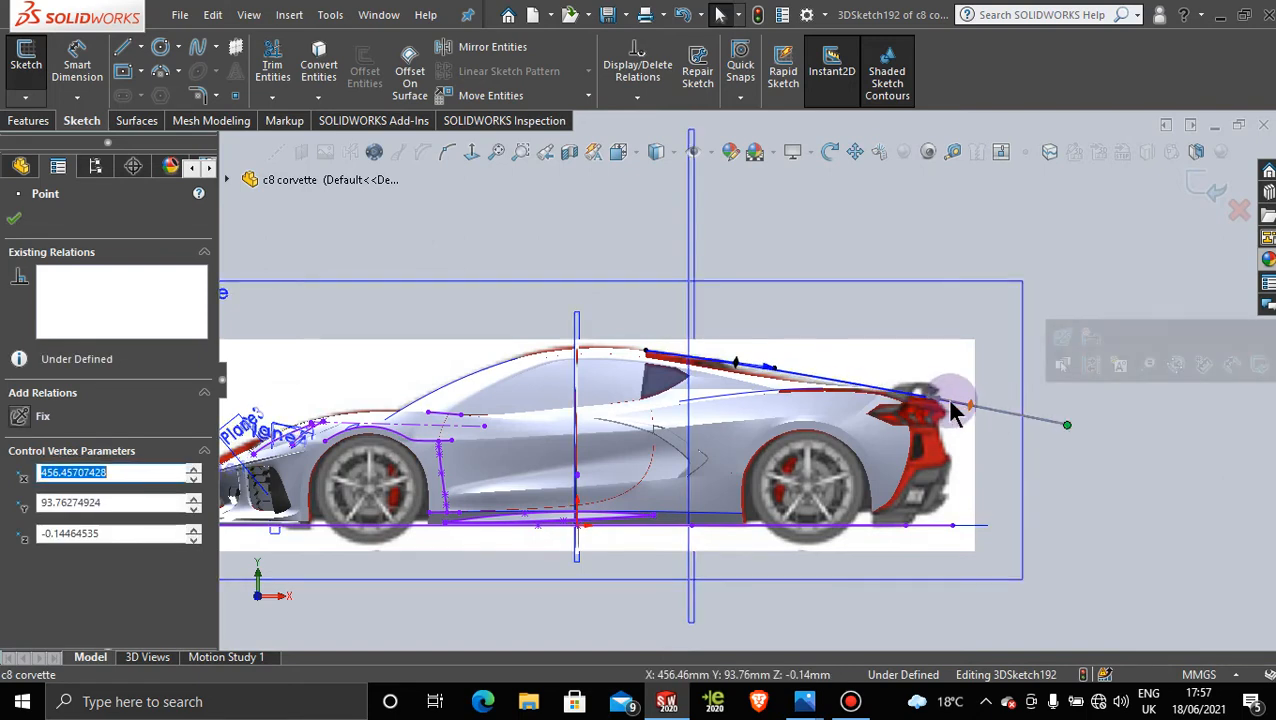
Step: Reshape the spline with its rear and front tangent handles to follow the photo's rear roofline, and close the 3D sketch
{"action": "left_click_drag", "start_coordinate": [930, 399], "coordinate": [928, 405]}
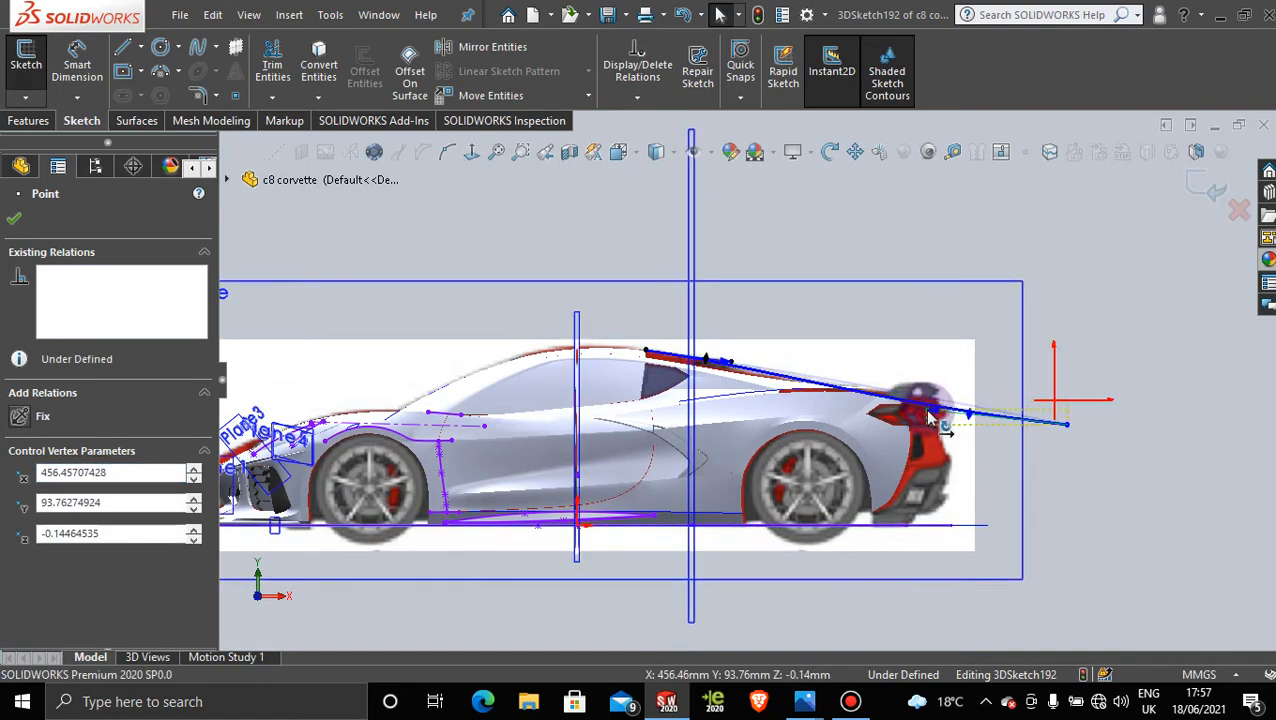
{"action": "left_click_drag", "start_coordinate": [798, 384], "coordinate": [779, 388]}
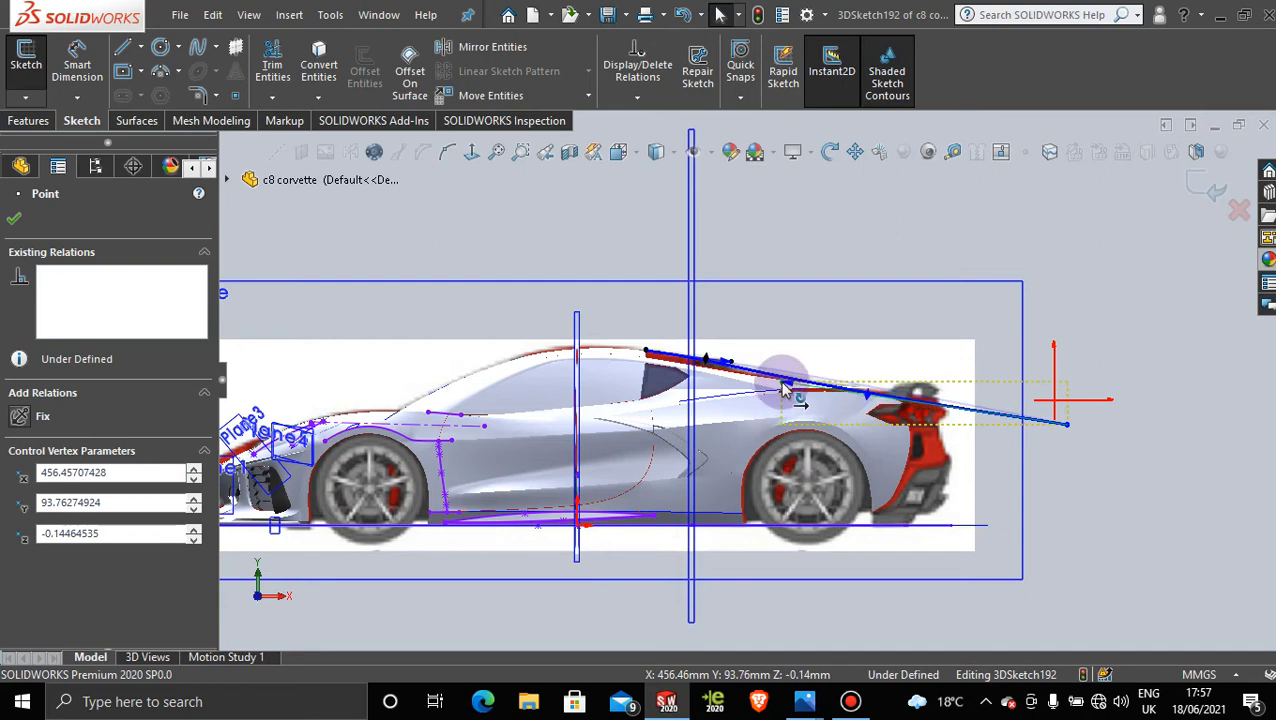
{"action": "left_click", "coordinate": [785, 390]}
{"action": "scroll", "coordinate": [710, 372], "scroll_direction": "down", "scroll_amount": 5}
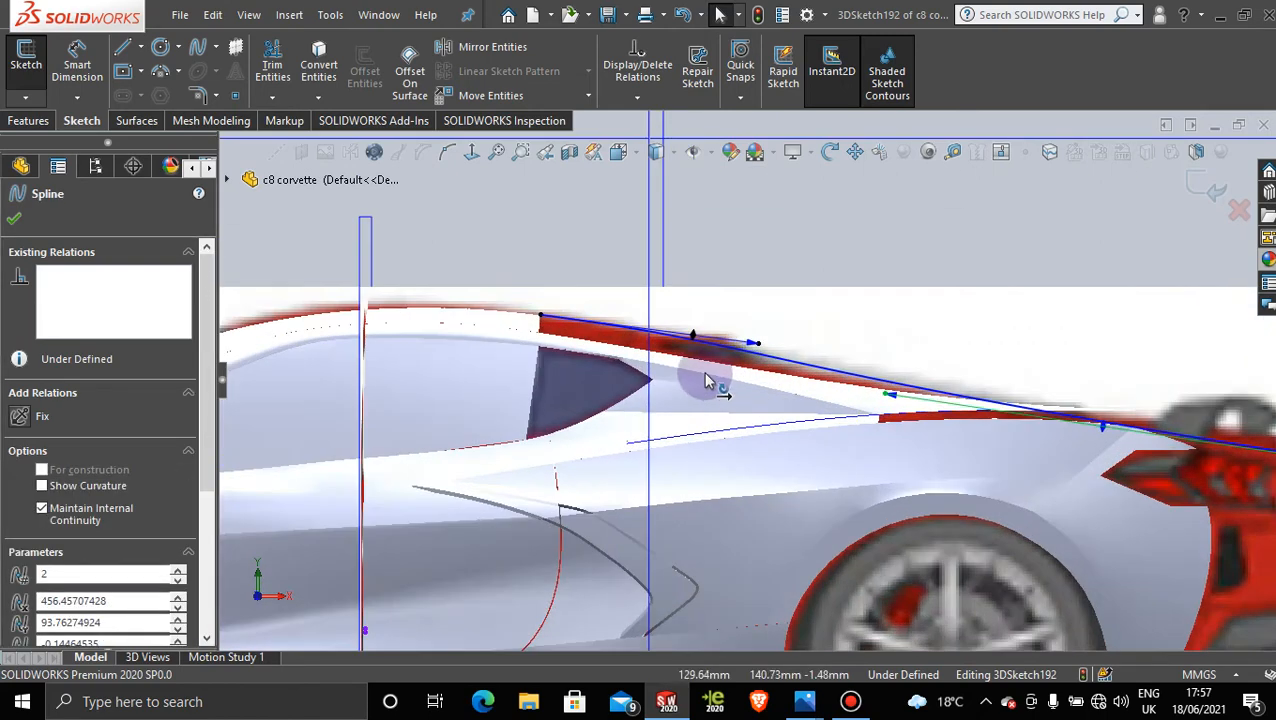
{"action": "left_click_drag", "start_coordinate": [755, 341], "coordinate": [799, 349]}
{"action": "scroll", "coordinate": [1028, 405], "scroll_direction": "up", "scroll_amount": 3}
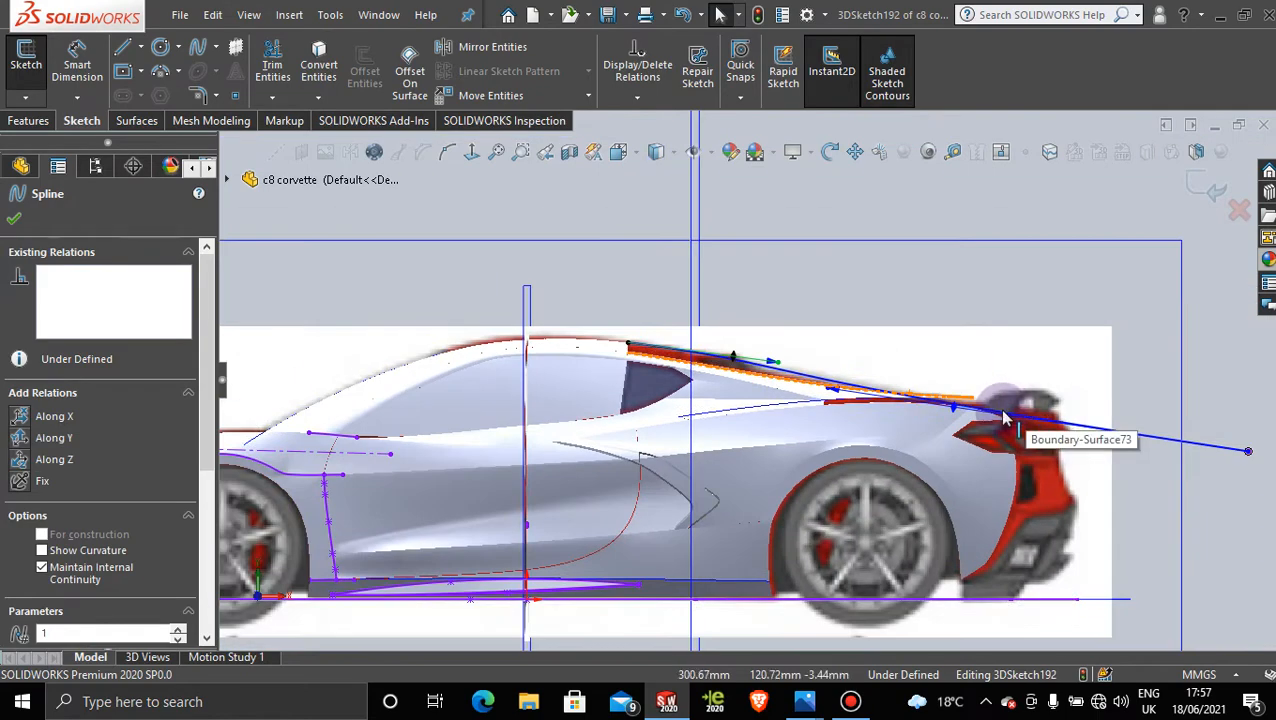
{"action": "scroll", "coordinate": [1005, 418], "scroll_direction": "up", "scroll_amount": 2}
{"action": "scroll", "coordinate": [712, 362], "scroll_direction": "down", "scroll_amount": 6}
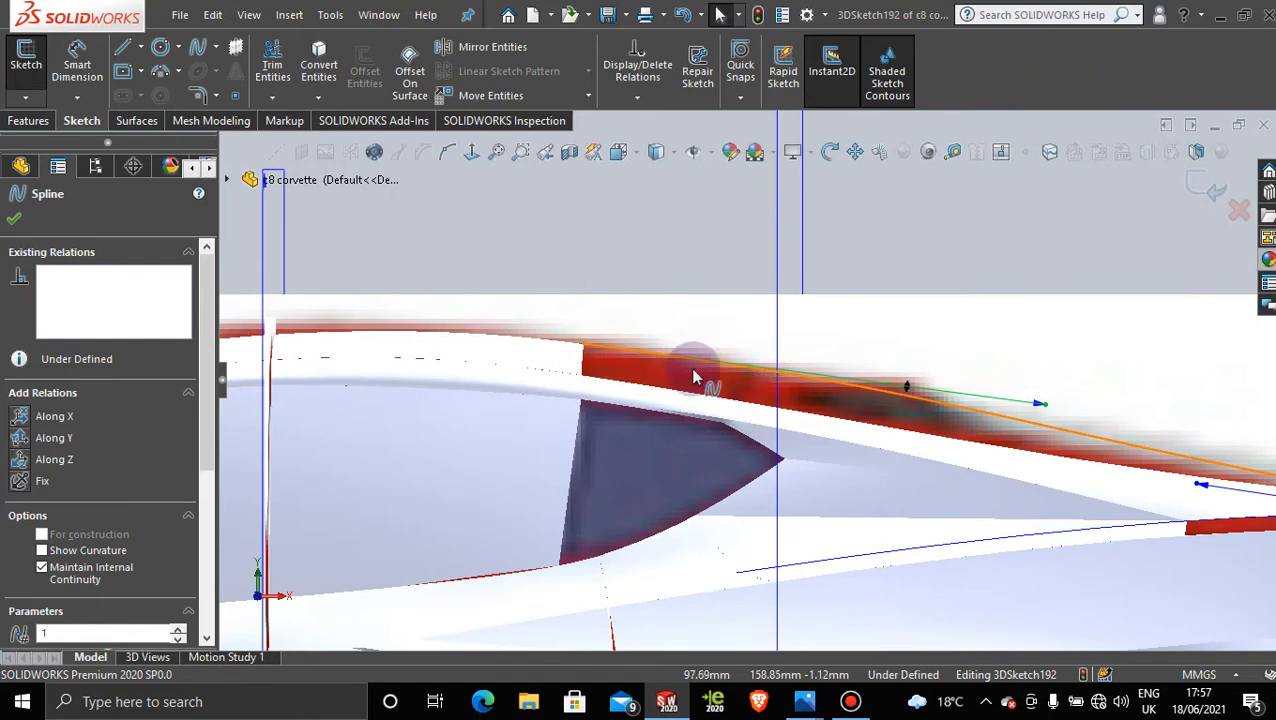
{"action": "scroll", "coordinate": [778, 374], "scroll_direction": "up", "scroll_amount": 3}
{"action": "scroll", "coordinate": [778, 374], "scroll_direction": "up", "scroll_amount": 3}
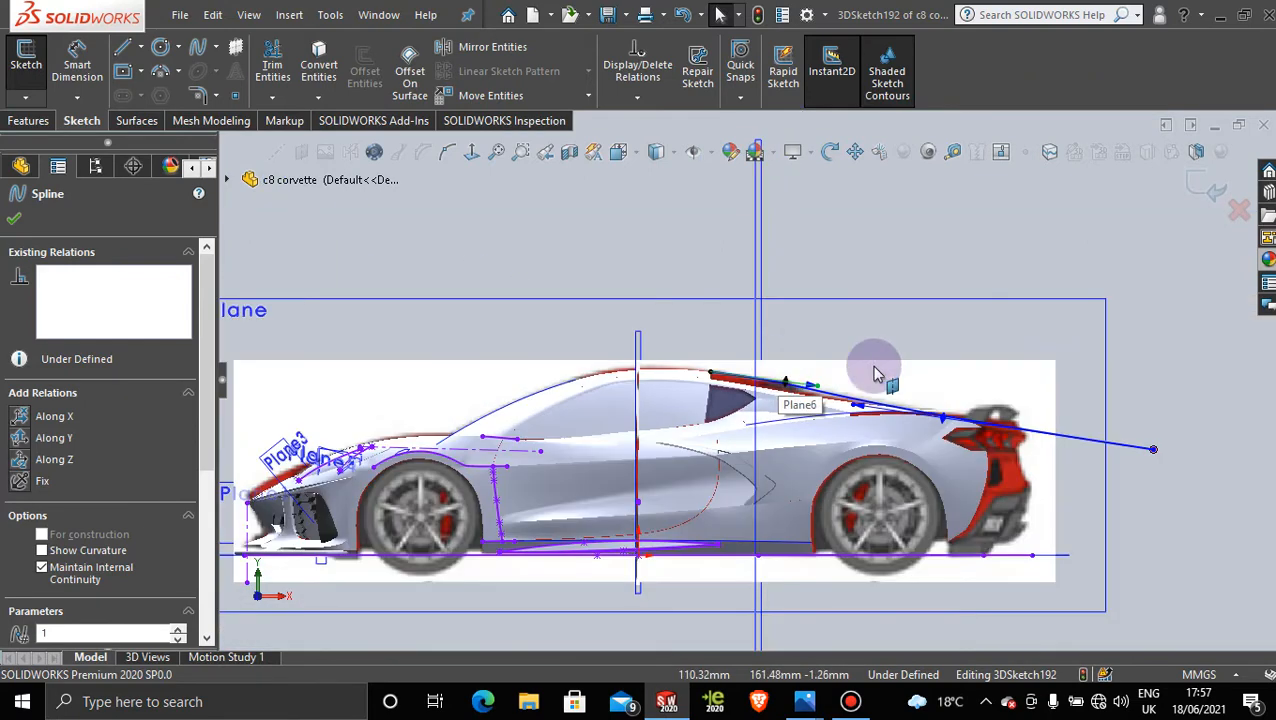
{"action": "left_click", "coordinate": [1191, 190]}
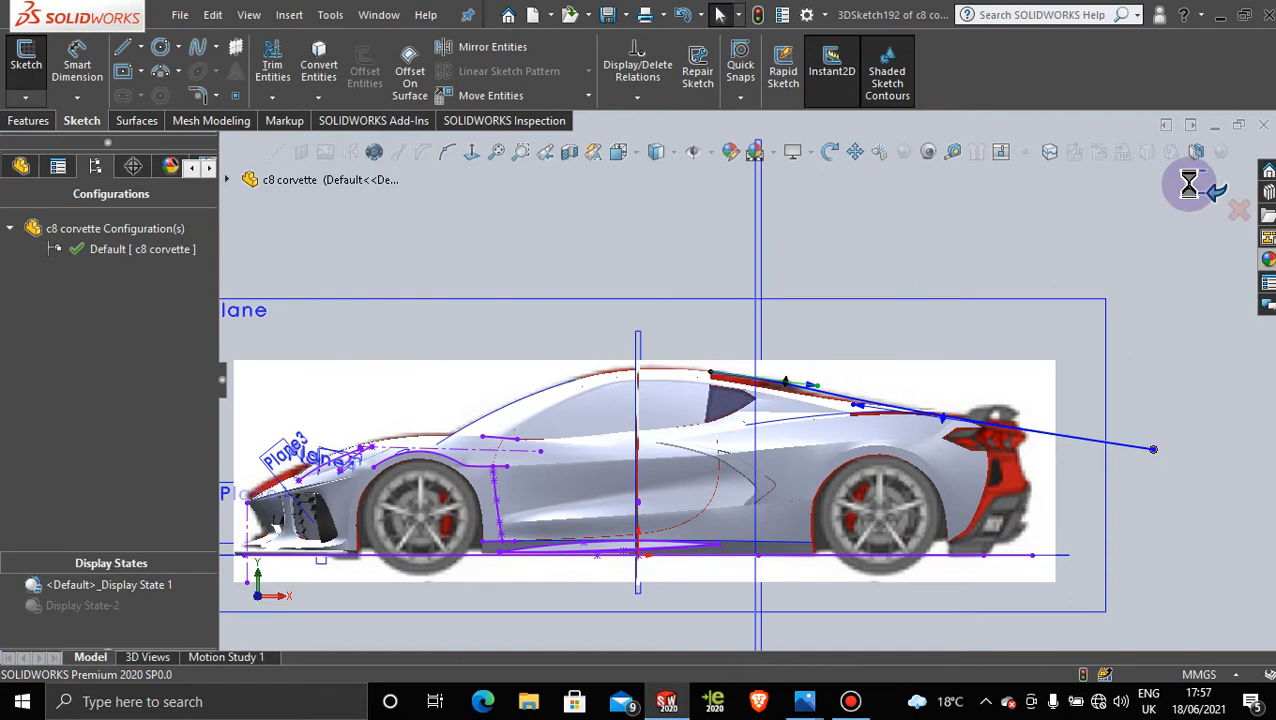
Step: Examine the rear deck centreline curve against the body surfaces in Display State-2 from several angles
{"action": "scroll", "coordinate": [769, 347], "scroll_direction": "up", "scroll_amount": 5}
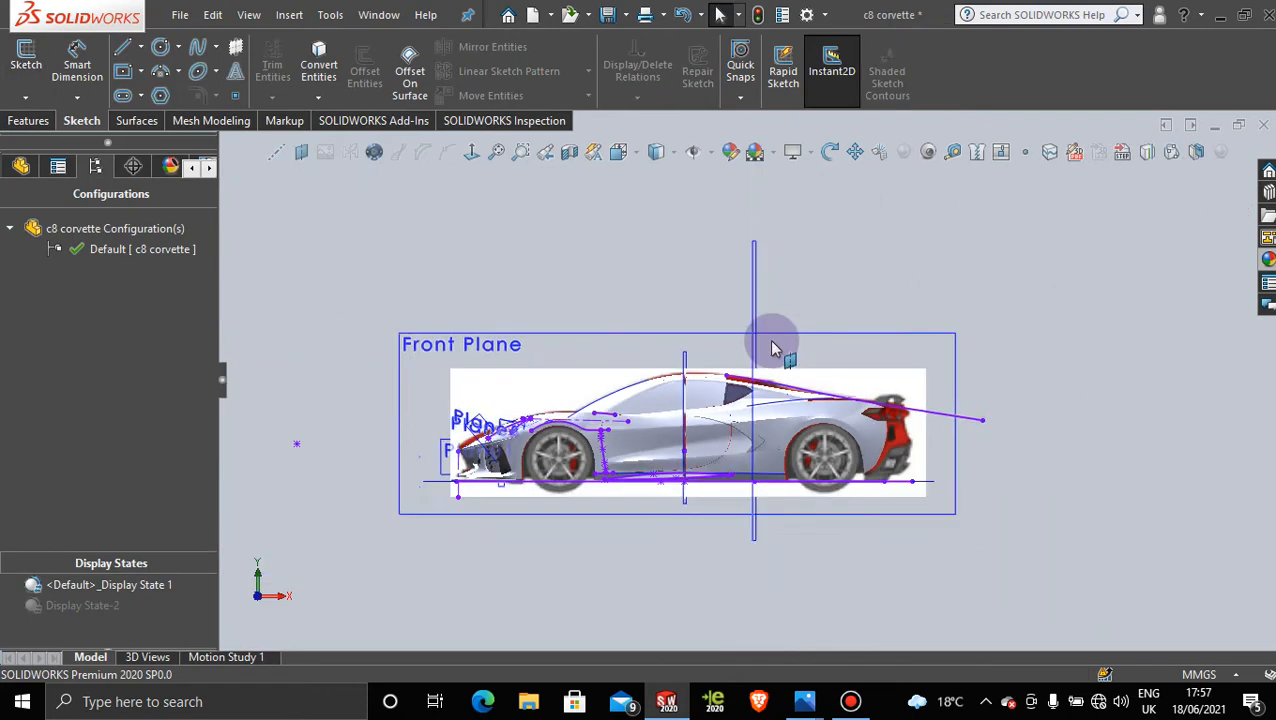
{"action": "middle_click_drag", "start_coordinate": [740, 317], "coordinate": [722, 415]}
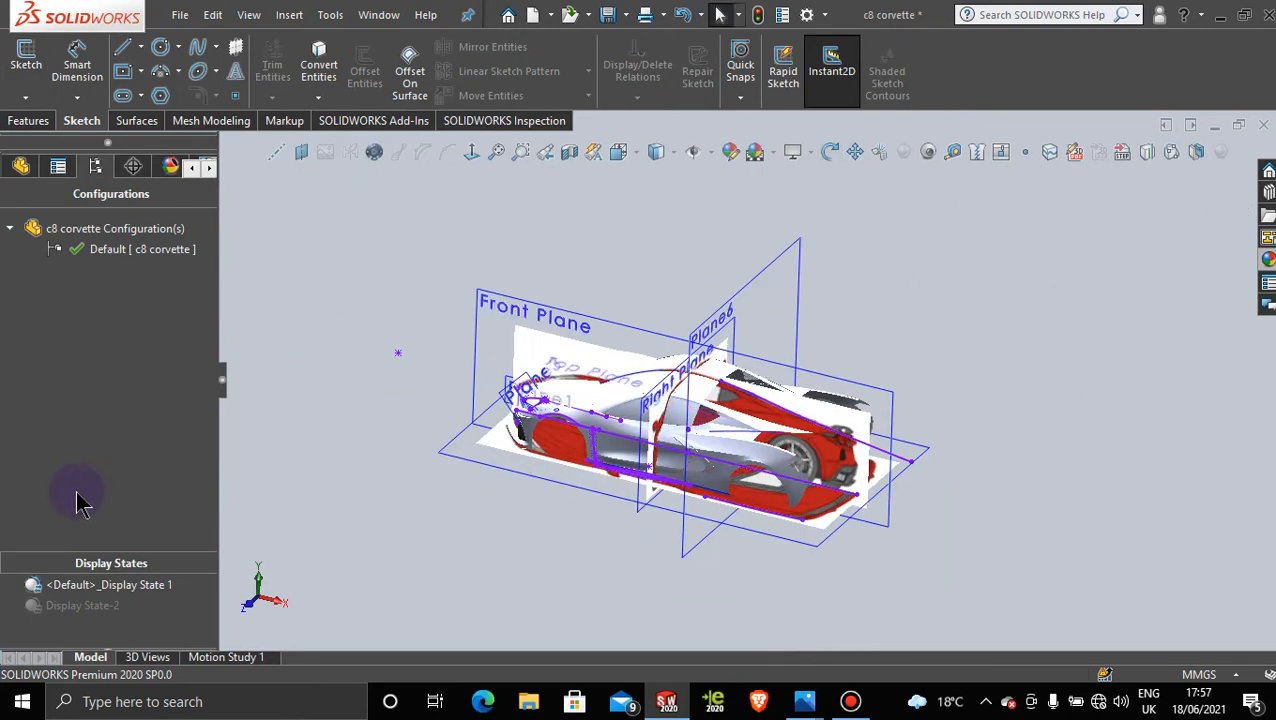
{"action": "double_click", "coordinate": [90, 608]}
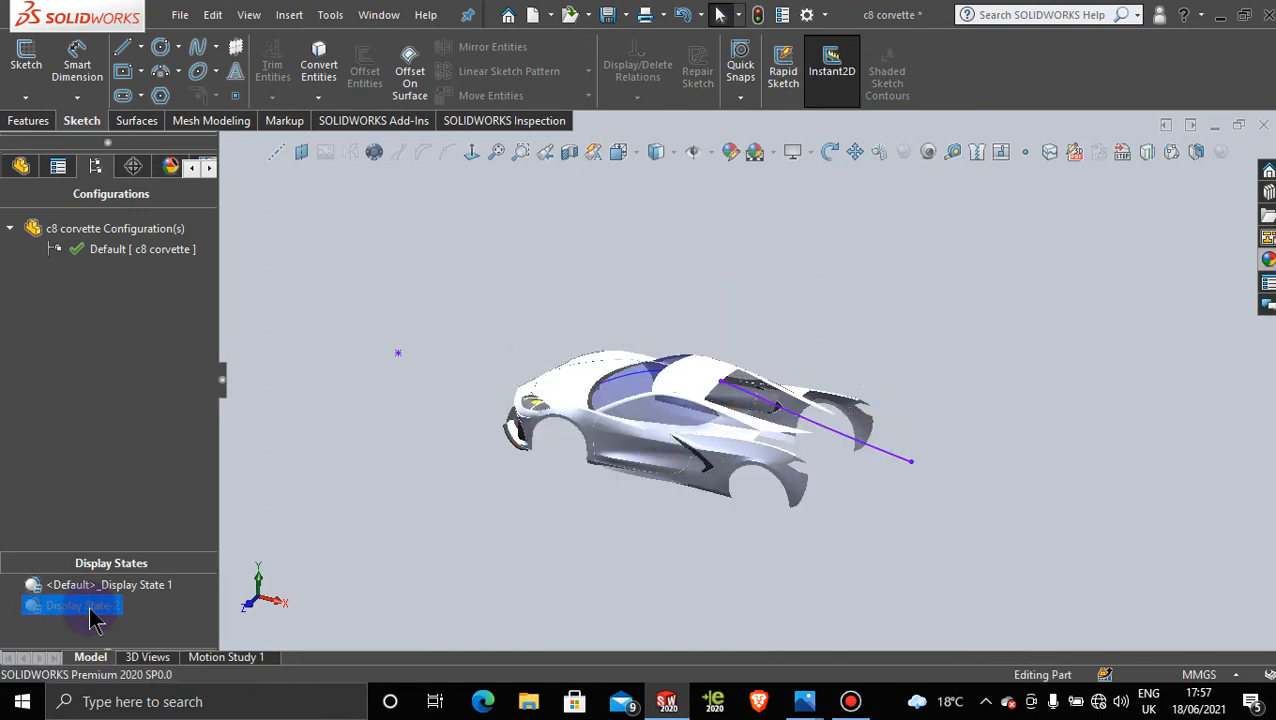
{"action": "scroll", "coordinate": [700, 452], "scroll_direction": "down", "scroll_amount": 5}
{"action": "mouse_move", "coordinate": [733, 410]}
{"action": "middle_mouse_down"}
{"action": "mouse_move", "coordinate": [649, 347]}
{"action": "mouse_move", "coordinate": [700, 250]}
{"action": "mouse_move", "coordinate": [746, 366]}
{"action": "middle_mouse_up"}
{"action": "middle_click_drag", "start_coordinate": [853, 340], "coordinate": [866, 381]}
{"action": "scroll", "coordinate": [656, 453], "scroll_direction": "up", "scroll_amount": 3}
Step: Show the reference photos with <Default>_Display State 1 and view the rear deck normal to the Top Plane
{"action": "left_click", "coordinate": [113, 587]}
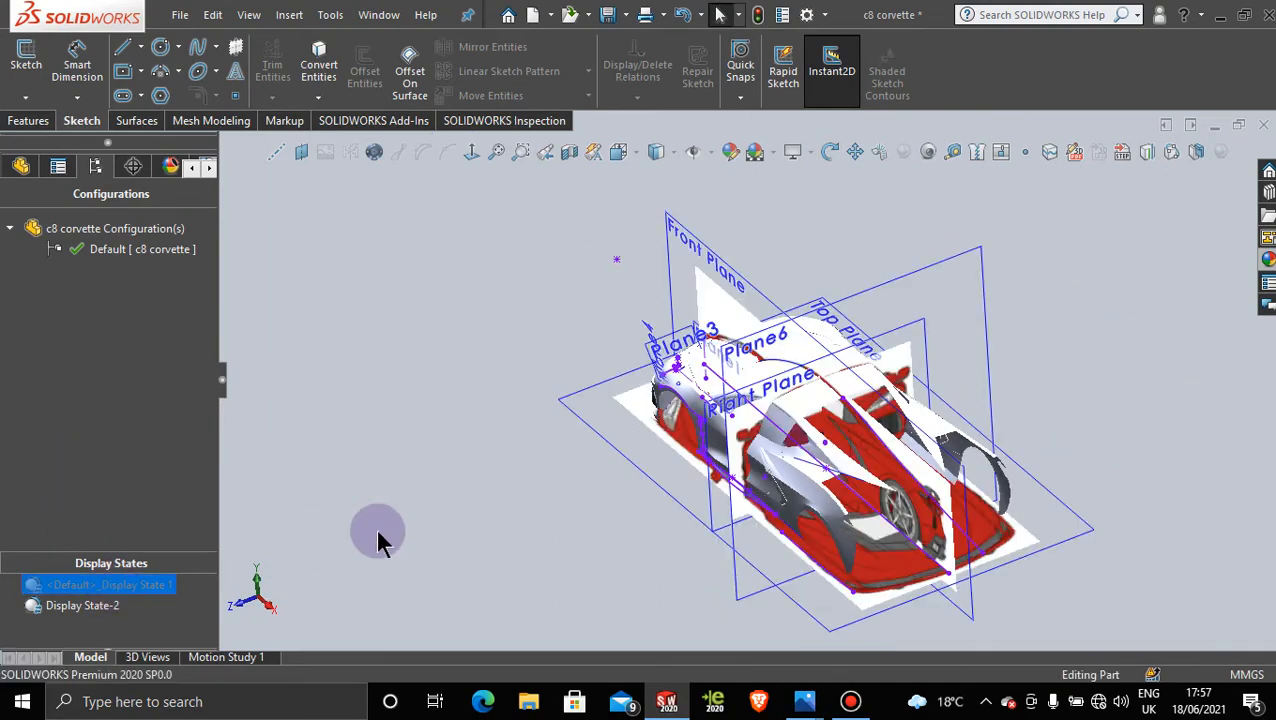
{"action": "mouse_move", "coordinate": [583, 561]}
{"action": "middle_mouse_down"}
{"action": "mouse_move", "coordinate": [677, 540]}
{"action": "mouse_move", "coordinate": [666, 618]}
{"action": "middle_mouse_up"}
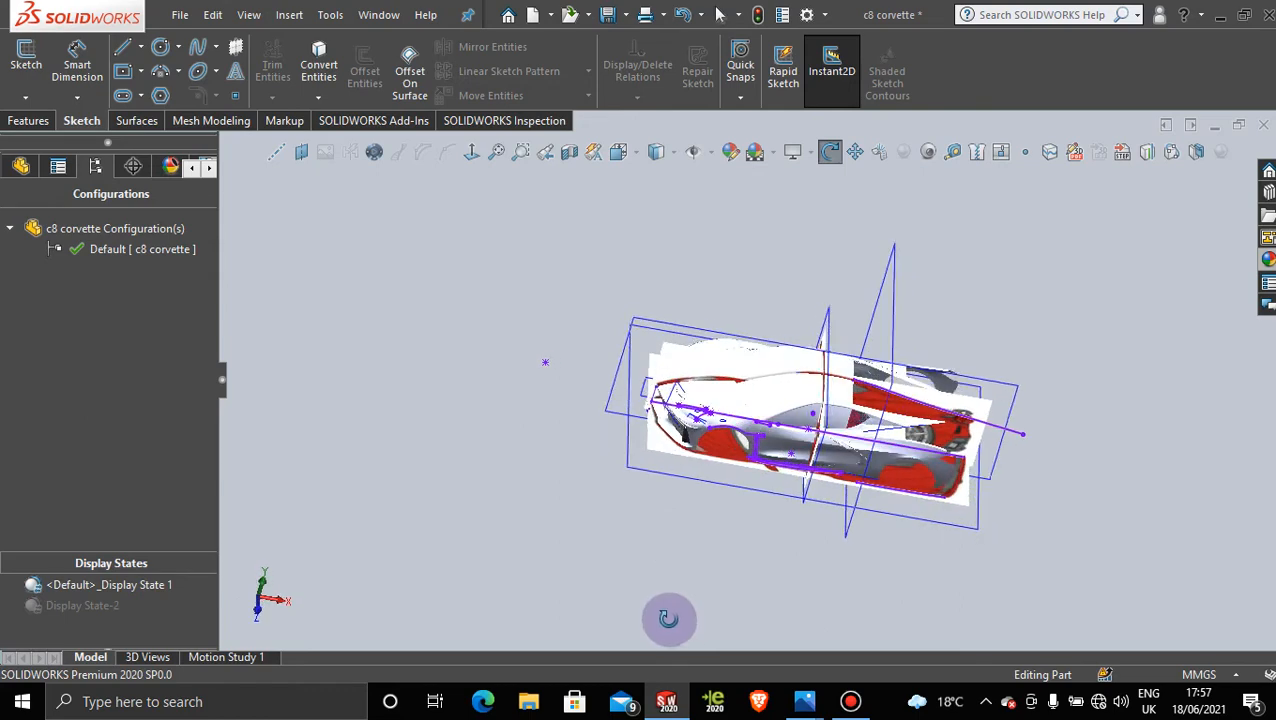
{"action": "left_click", "coordinate": [950, 528]}
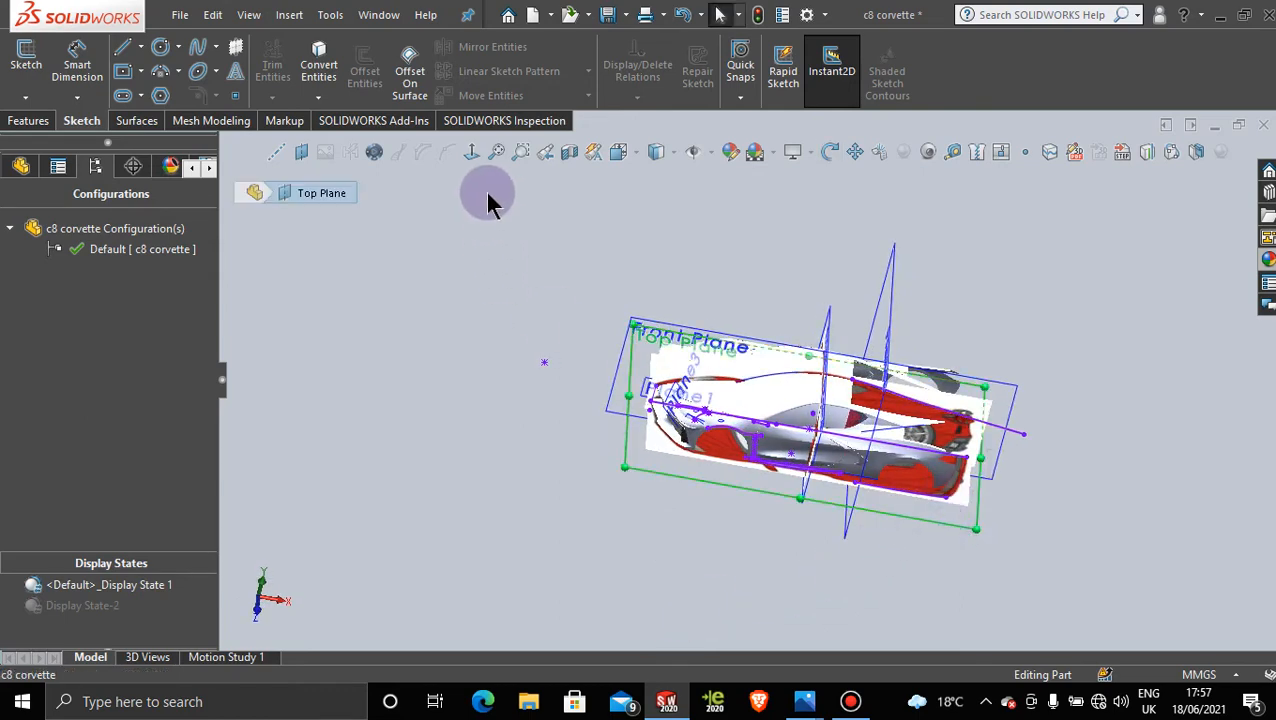
{"action": "left_click", "coordinate": [472, 153]}
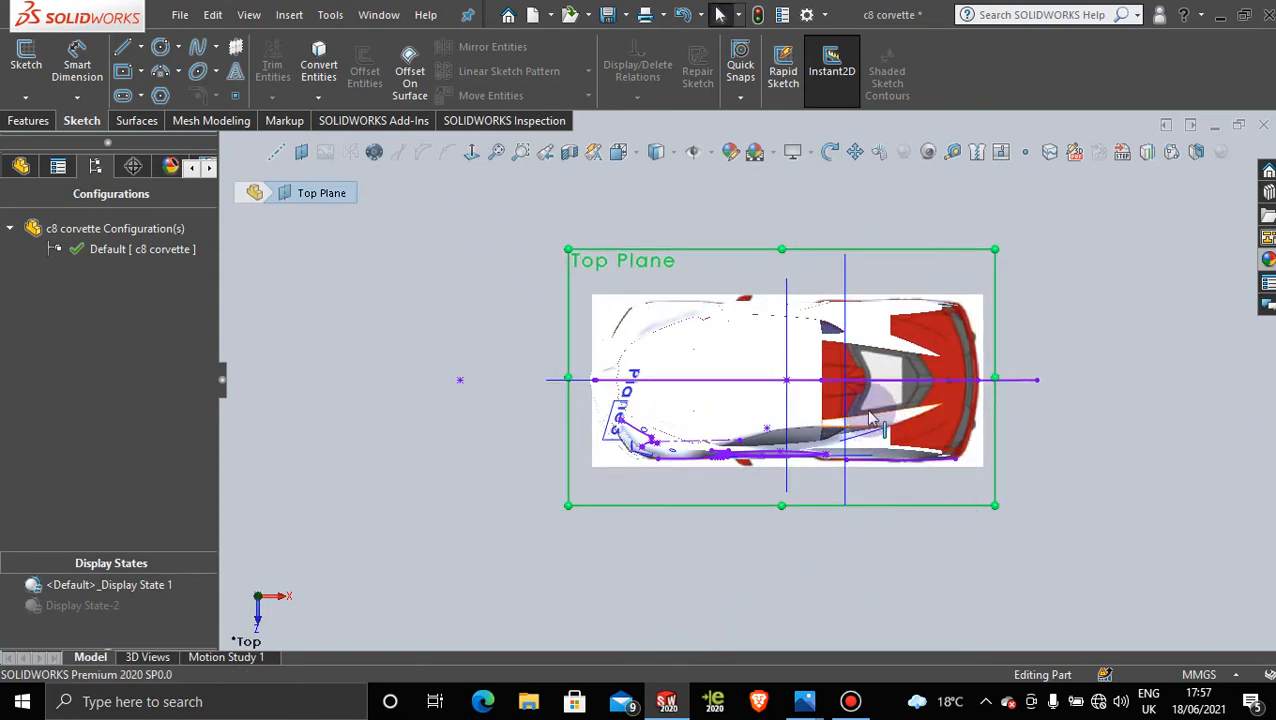
{"action": "scroll", "coordinate": [762, 404], "scroll_direction": "down", "scroll_amount": 4}
{"action": "scroll", "coordinate": [780, 405], "scroll_direction": "down", "scroll_amount": 3}
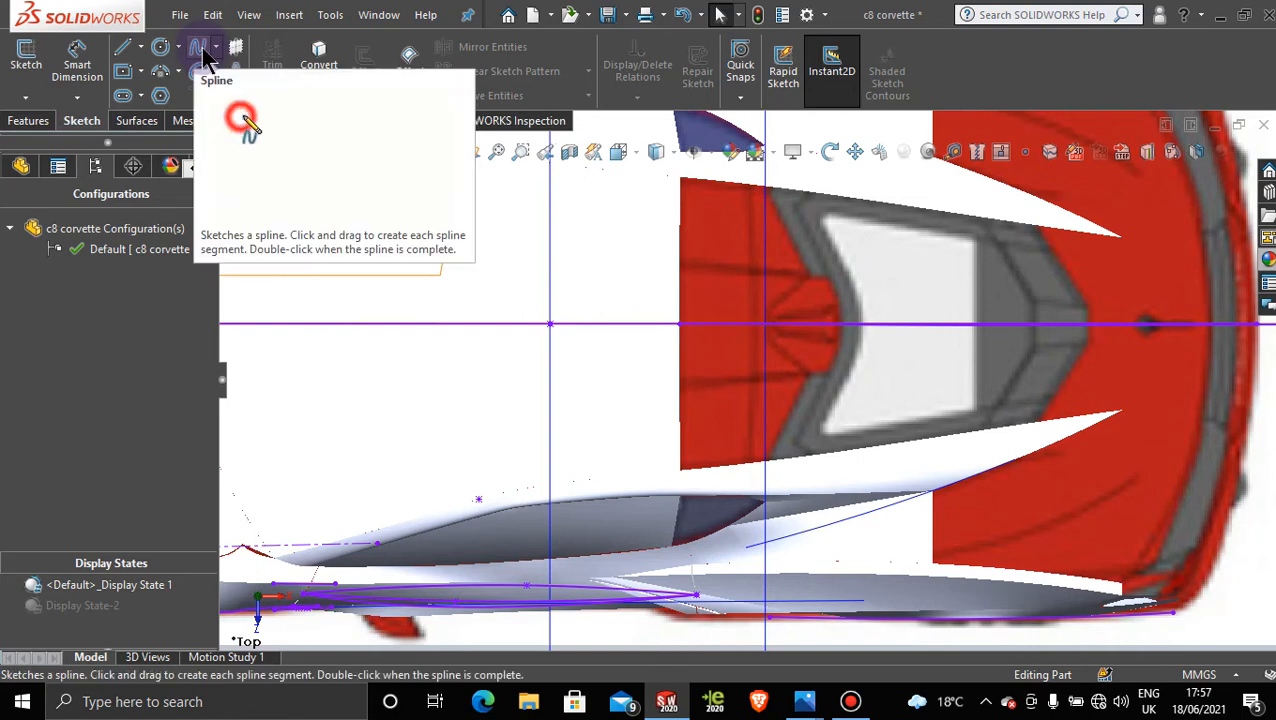
Step: In a new 3D sketch, draw a two-point spline from the rear pillar's inner edge to the car's centreline at about X 100.5 mm
{"action": "left_click", "coordinate": [25, 97]}
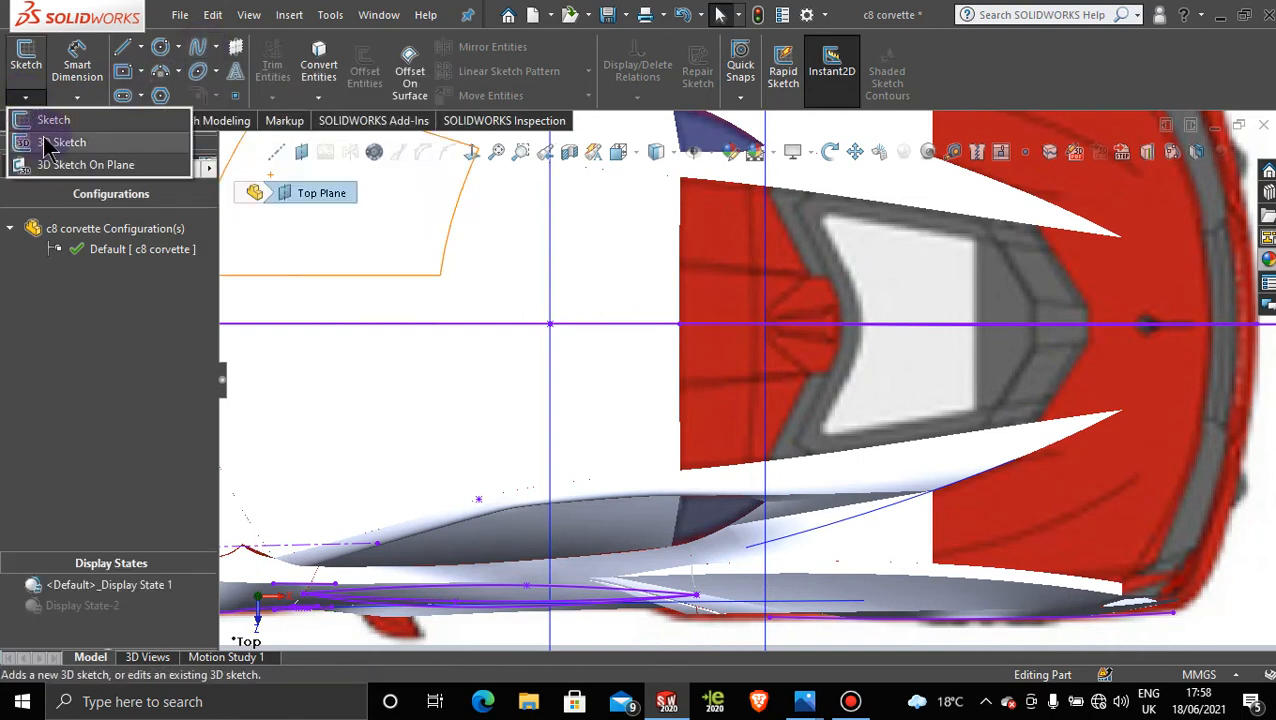
{"action": "left_click", "coordinate": [44, 138]}
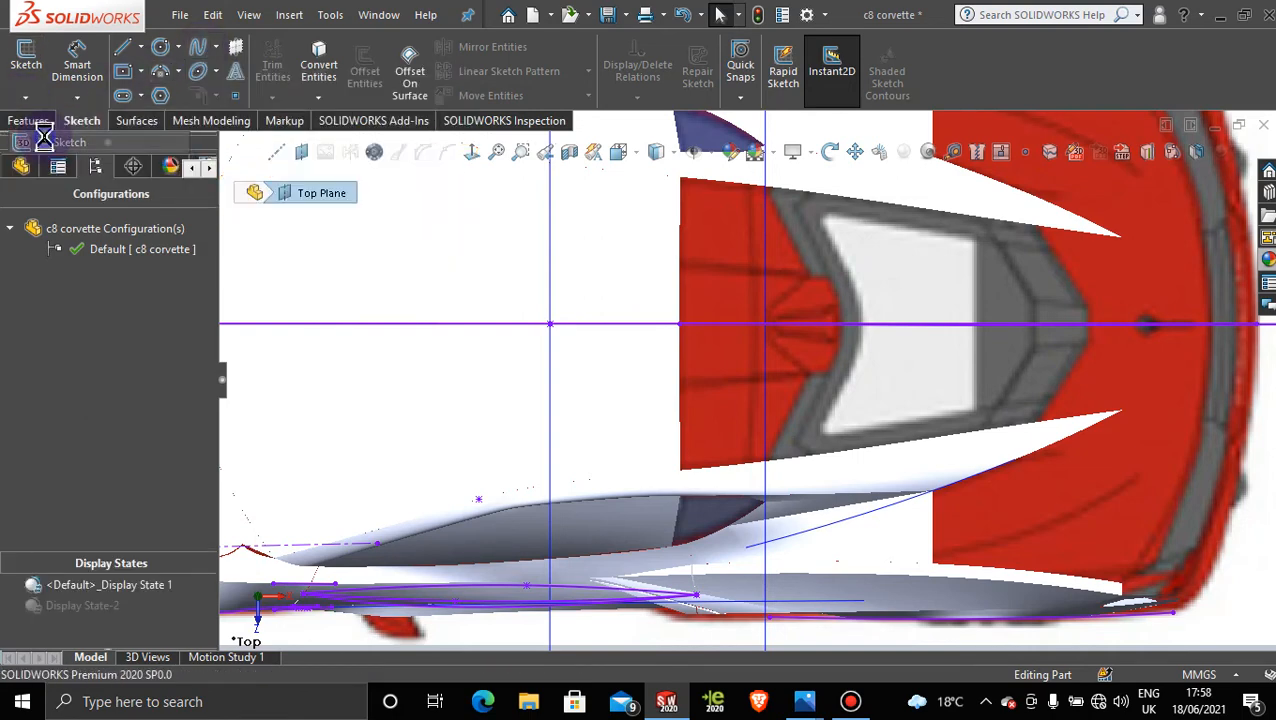
{"action": "left_click", "coordinate": [197, 47]}
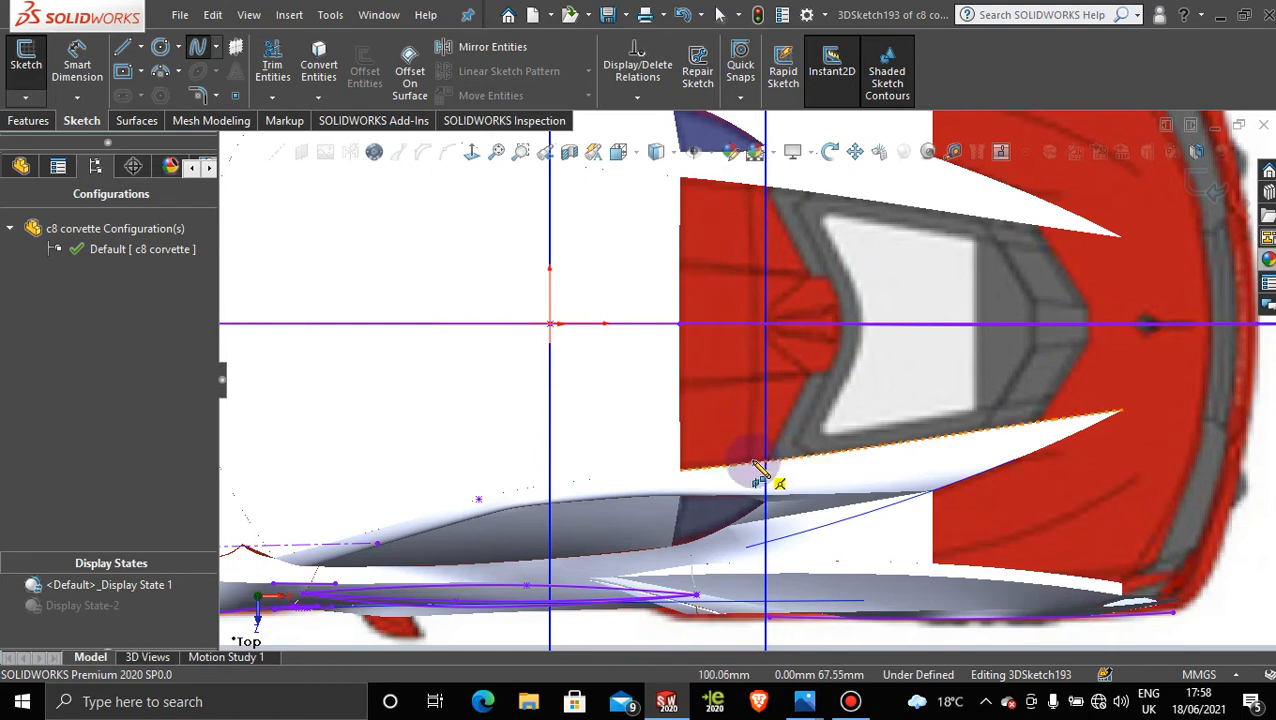
{"action": "left_click", "coordinate": [752, 463]}
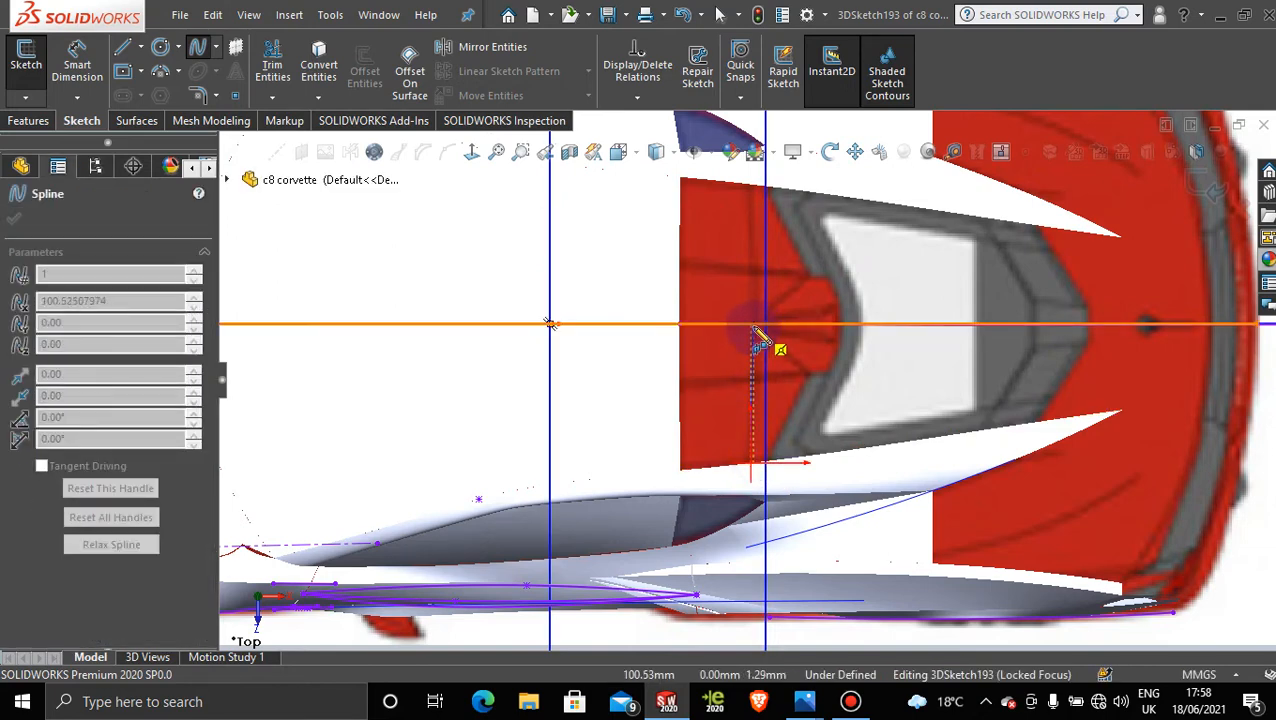
{"action": "left_click", "coordinate": [755, 327]}
{"action": "key", "text": "Escape"}
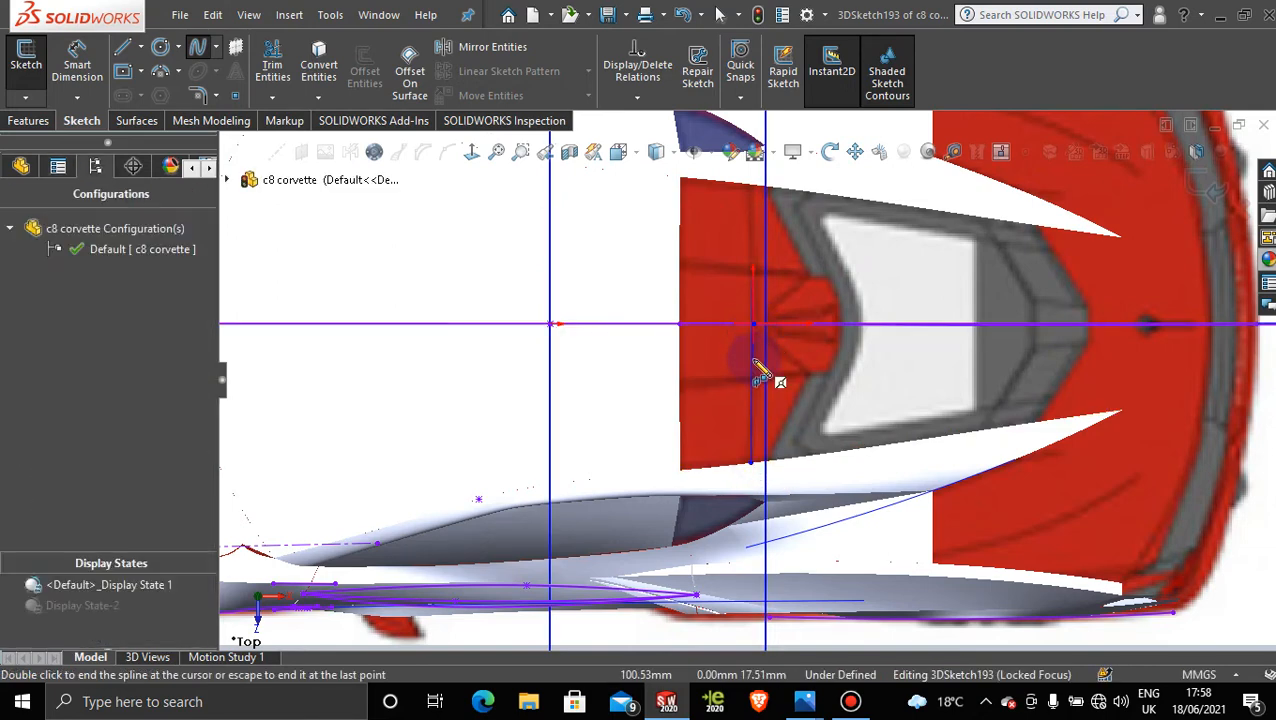
Step: Move the cross spline's centreline endpoint to about X 99.5 mm, straight across from its endpoint on the pillar edge
{"action": "scroll", "coordinate": [759, 359], "scroll_direction": "up", "scroll_amount": 3}
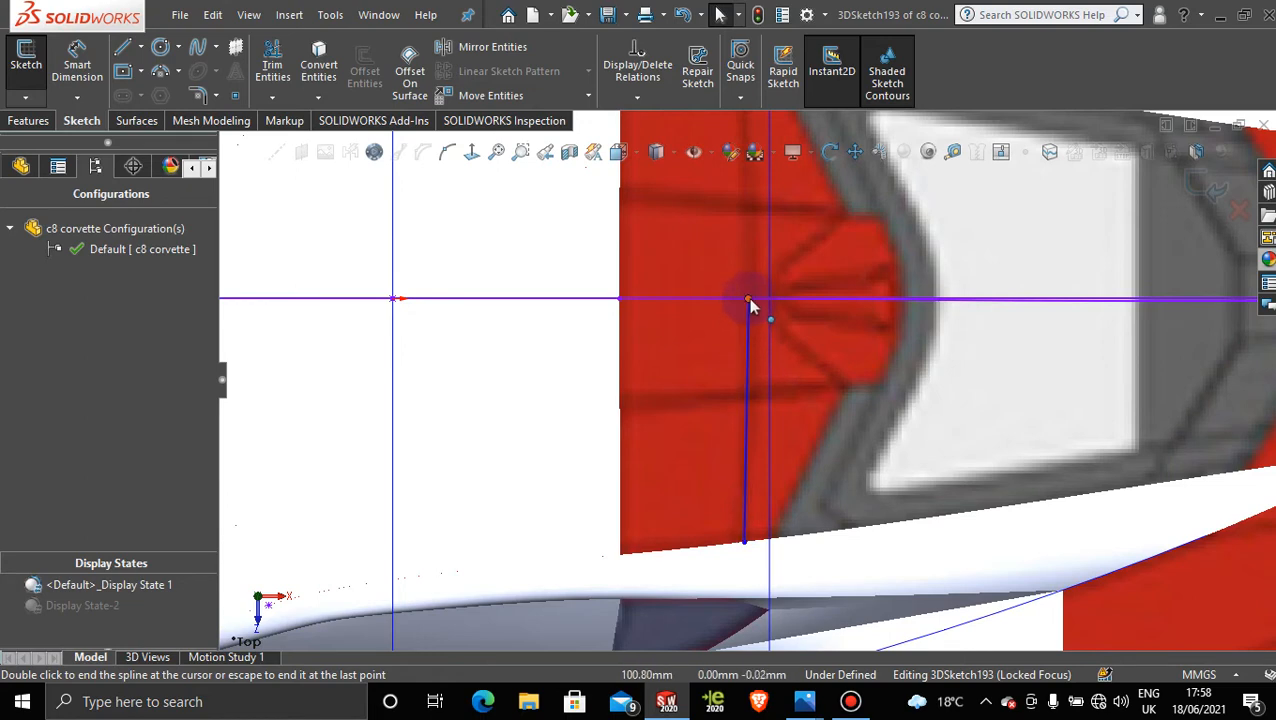
{"action": "double_click", "coordinate": [748, 399]}
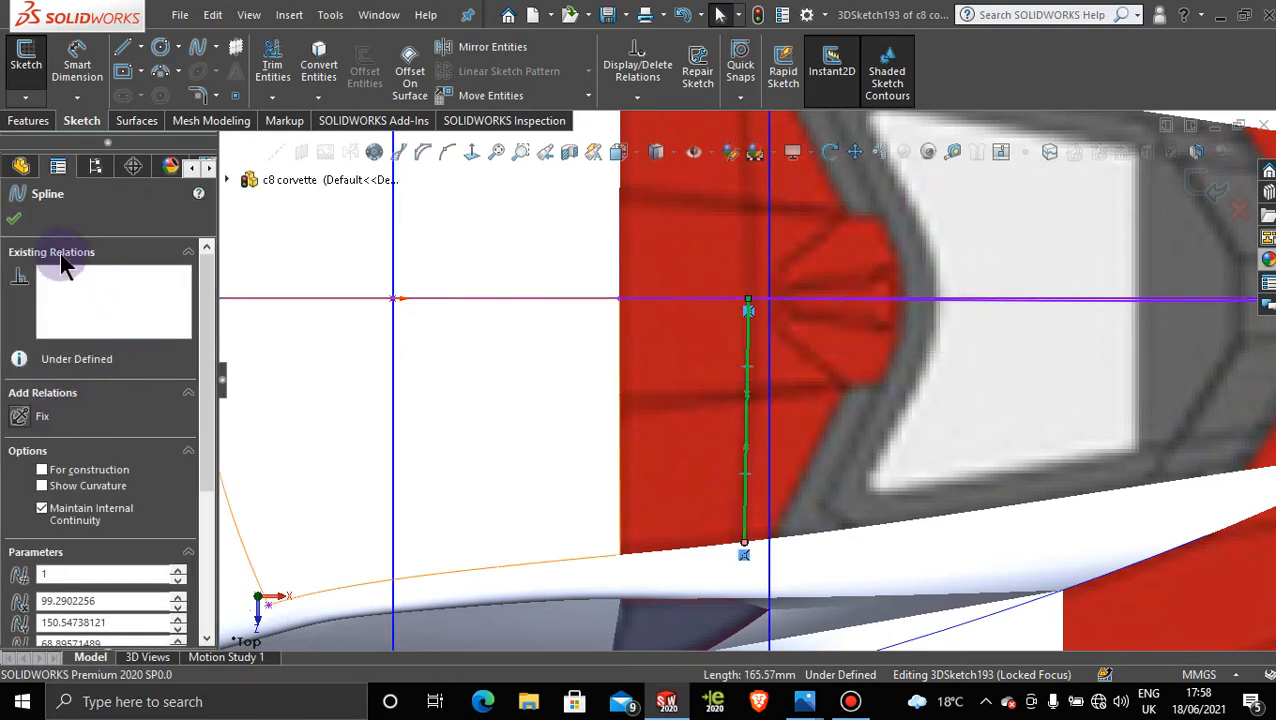
{"action": "left_click", "coordinate": [14, 218]}
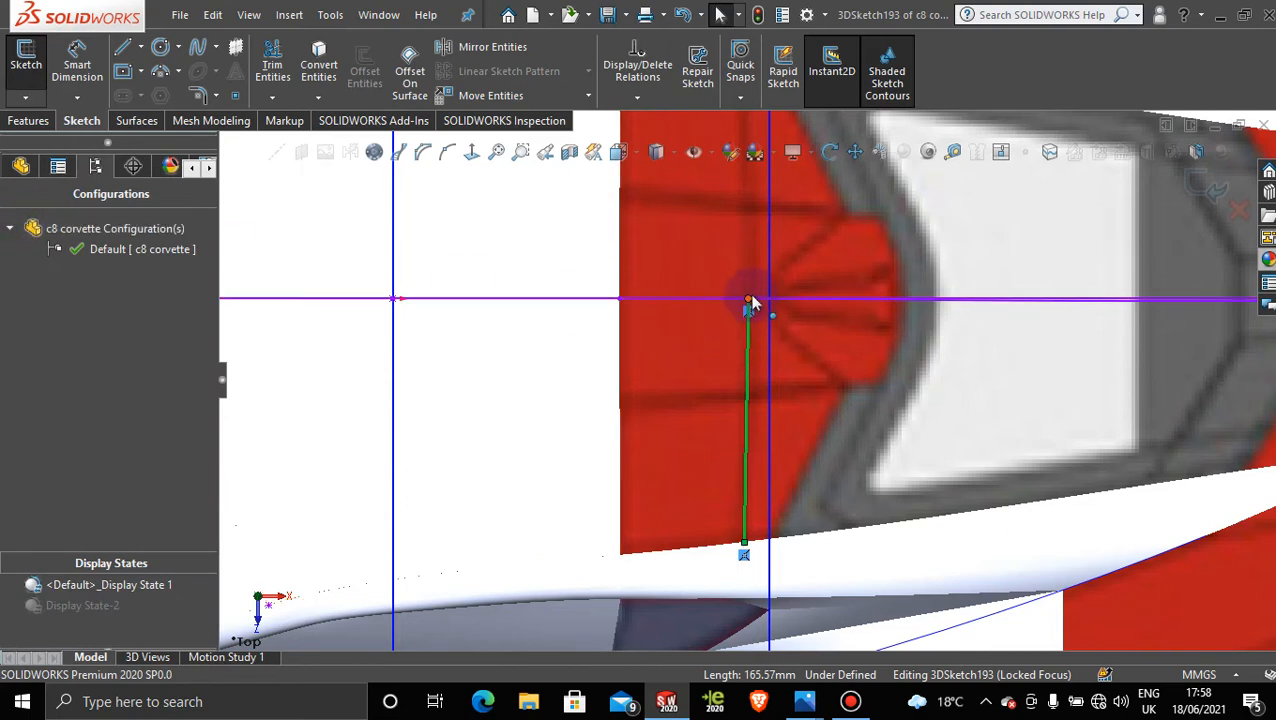
{"action": "mouse_move", "coordinate": [749, 301]}
{"action": "left_mouse_down"}
{"action": "mouse_move", "coordinate": [725, 300]}
{"action": "mouse_move", "coordinate": [747, 302]}
{"action": "left_mouse_up"}
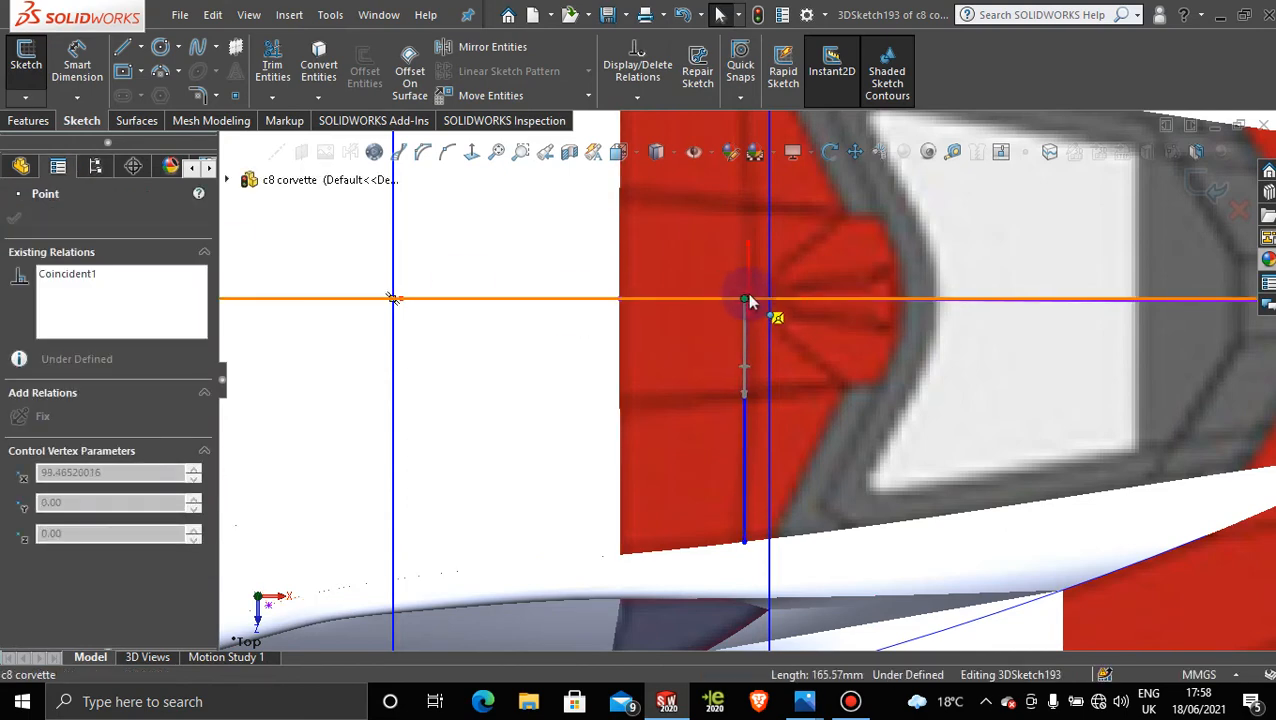
Step: Straighten the cross spline by moving it to about X 100.7 mm in the top view
{"action": "left_click", "coordinate": [747, 300]}
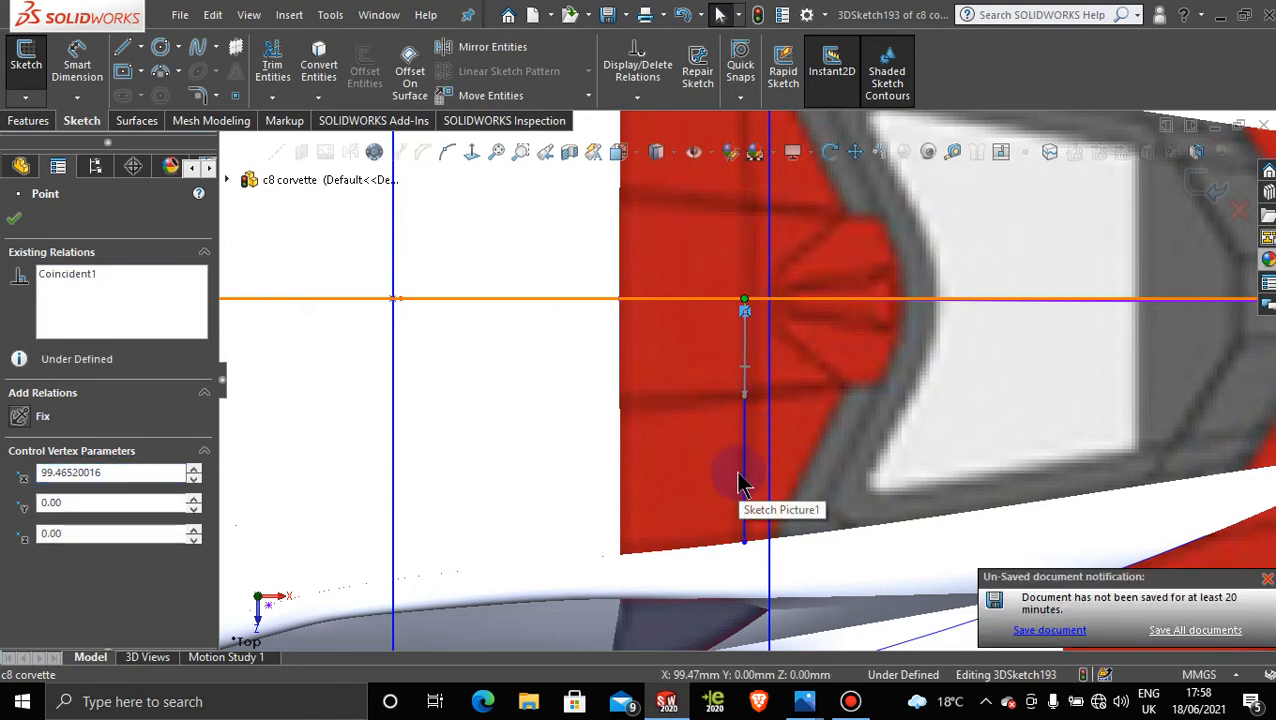
{"action": "left_click_drag", "start_coordinate": [745, 430], "coordinate": [773, 432]}
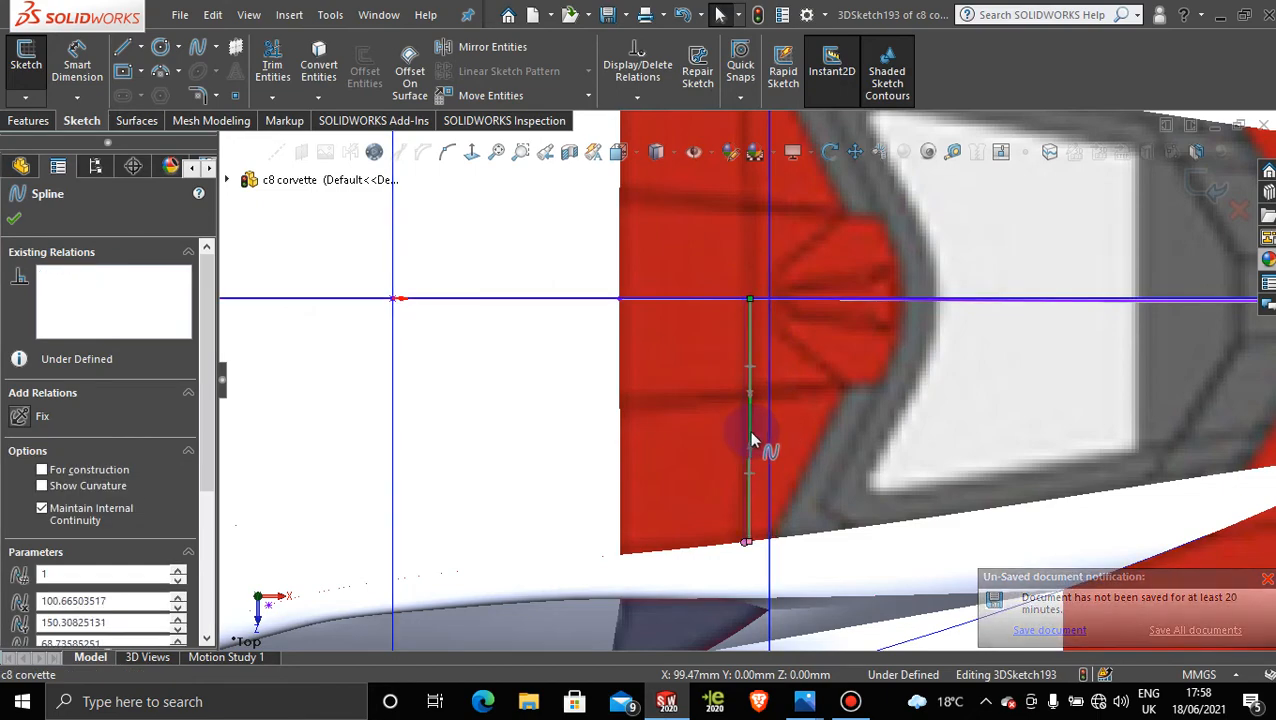
{"action": "left_click", "coordinate": [751, 434]}
Step: Check the cross spline's height against the body surfaces and delete the spline from the 3D sketch
{"action": "scroll", "coordinate": [809, 476], "scroll_direction": "up", "scroll_amount": 10}
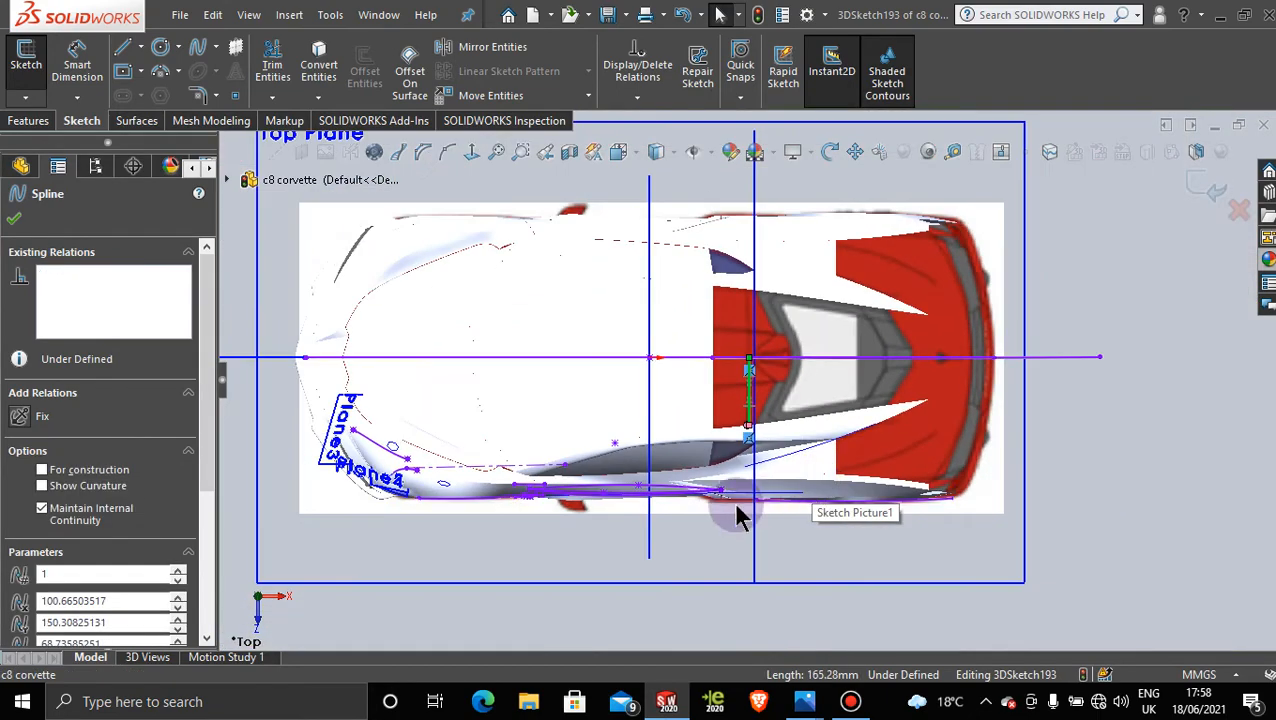
{"action": "middle_click_drag", "start_coordinate": [735, 513], "coordinate": [672, 345]}
{"action": "scroll", "coordinate": [803, 625], "scroll_direction": "up", "scroll_amount": 5}
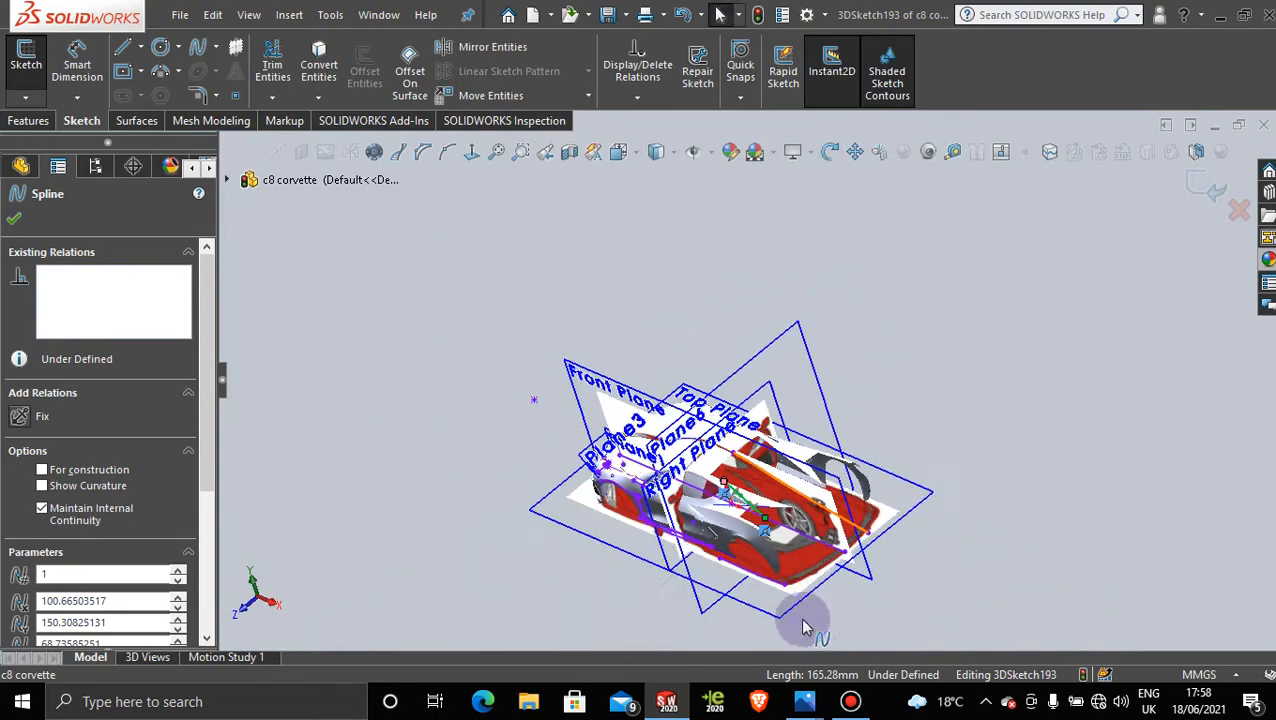
{"action": "scroll", "coordinate": [735, 510], "scroll_direction": "down", "scroll_amount": 6}
{"action": "scroll", "coordinate": [730, 510], "scroll_direction": "down", "scroll_amount": 3}
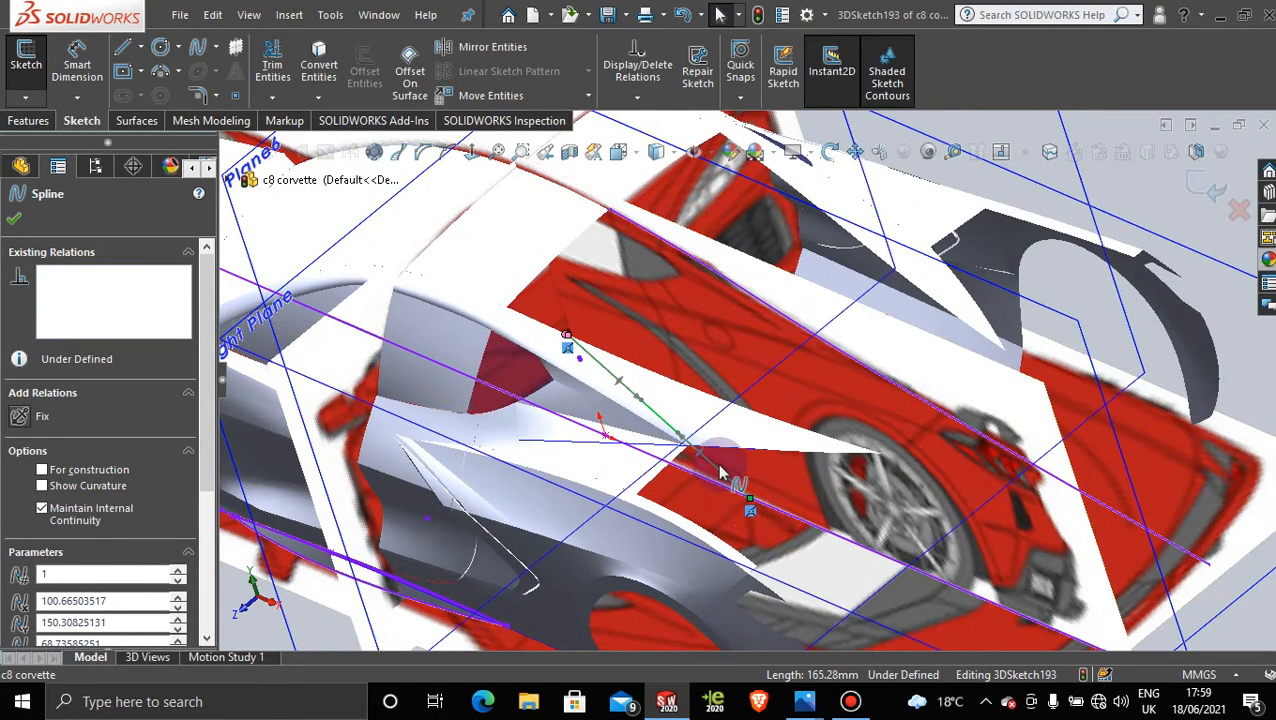
{"action": "right_click", "coordinate": [764, 478]}
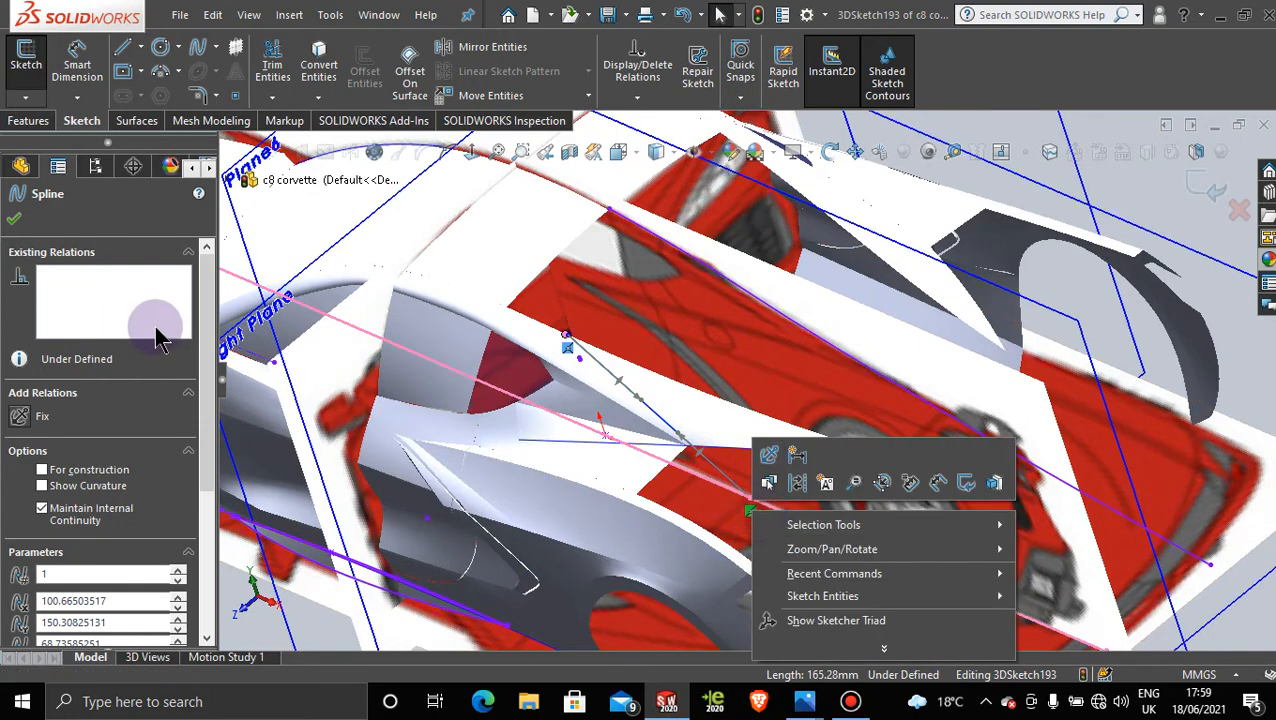
{"action": "left_click", "coordinate": [117, 310]}
{"action": "key", "text": "Escape"}
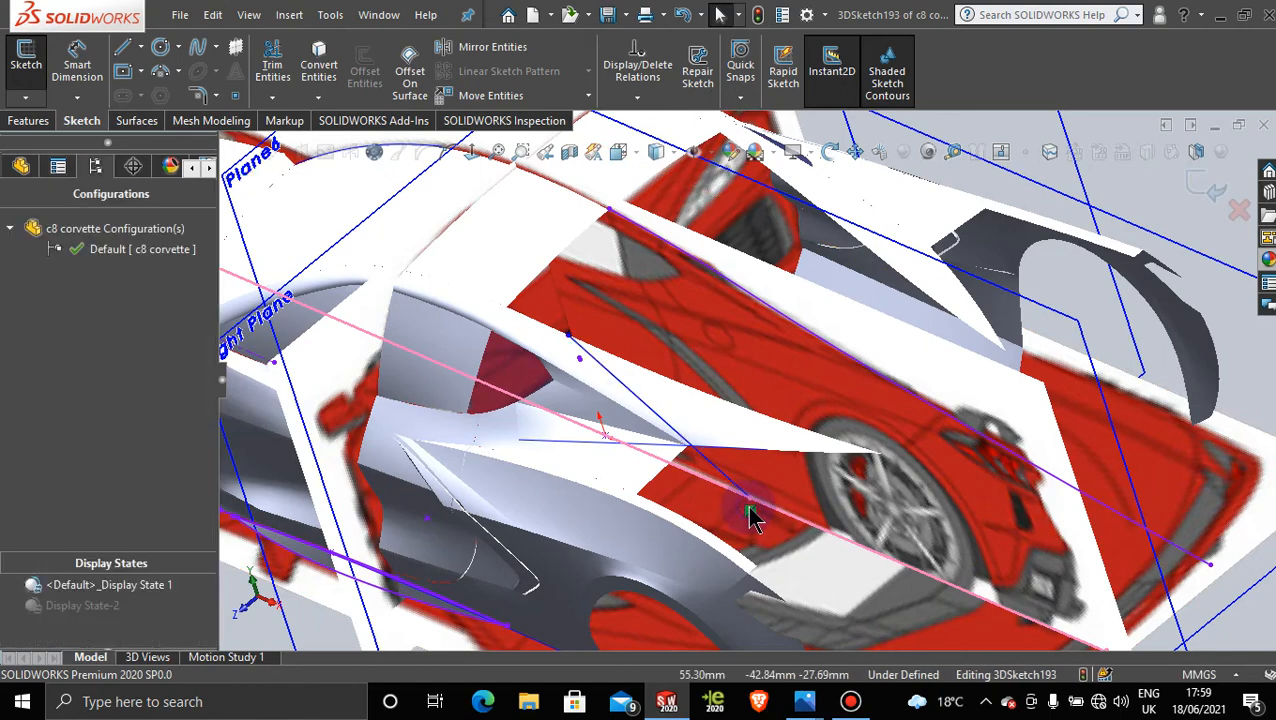
{"action": "right_click", "coordinate": [707, 465]}
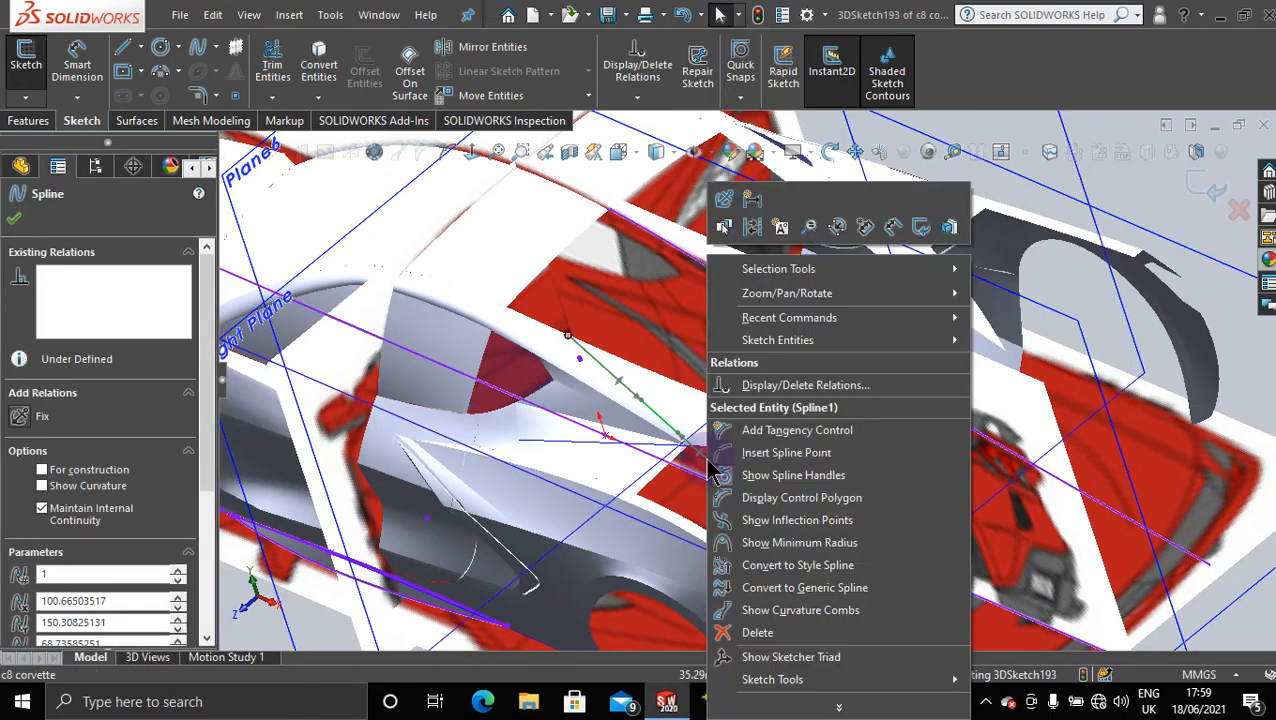
{"action": "left_click", "coordinate": [770, 622]}
{"action": "mouse_move", "coordinate": [632, 390]}
{"action": "middle_mouse_down"}
{"action": "mouse_move", "coordinate": [675, 350]}
{"action": "mouse_move", "coordinate": [612, 370]}
{"action": "mouse_move", "coordinate": [703, 461]}
{"action": "middle_mouse_up"}
{"action": "key", "text": "space"}
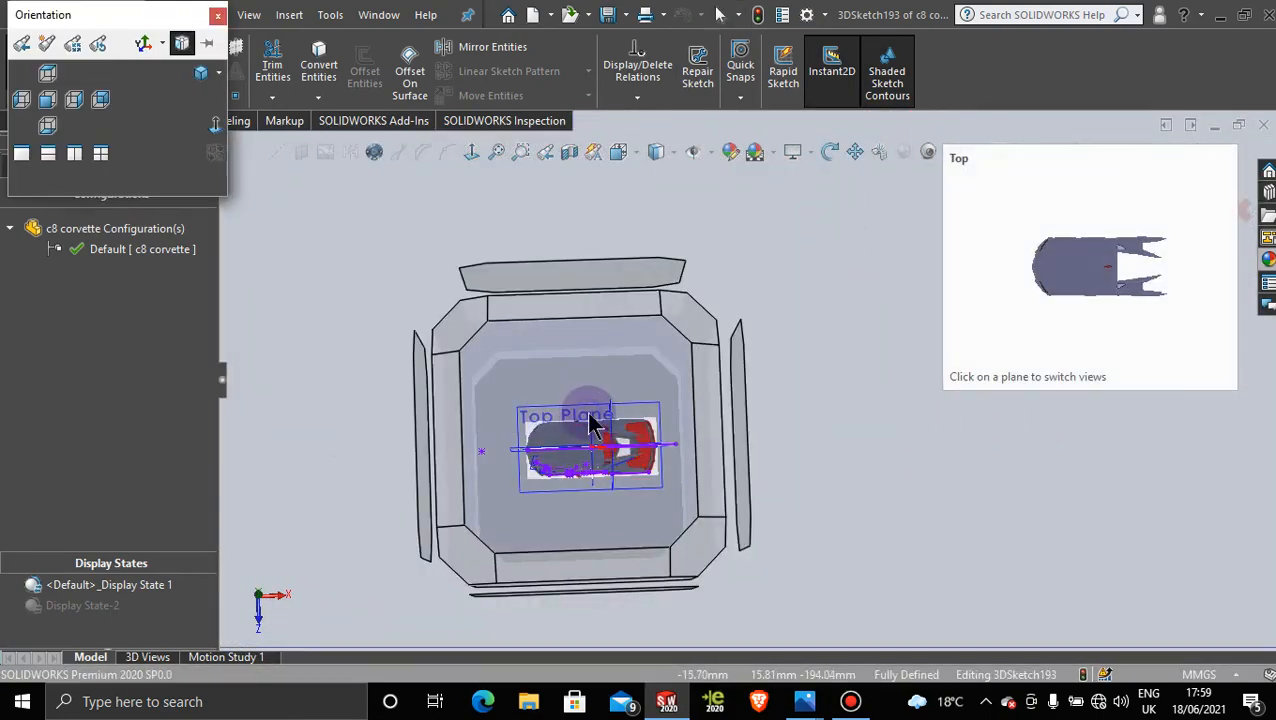
{"action": "key", "text": "Escape"}
{"action": "key", "text": "ctrl+5"}
{"action": "scroll", "coordinate": [844, 373], "scroll_direction": "down", "scroll_amount": 6}
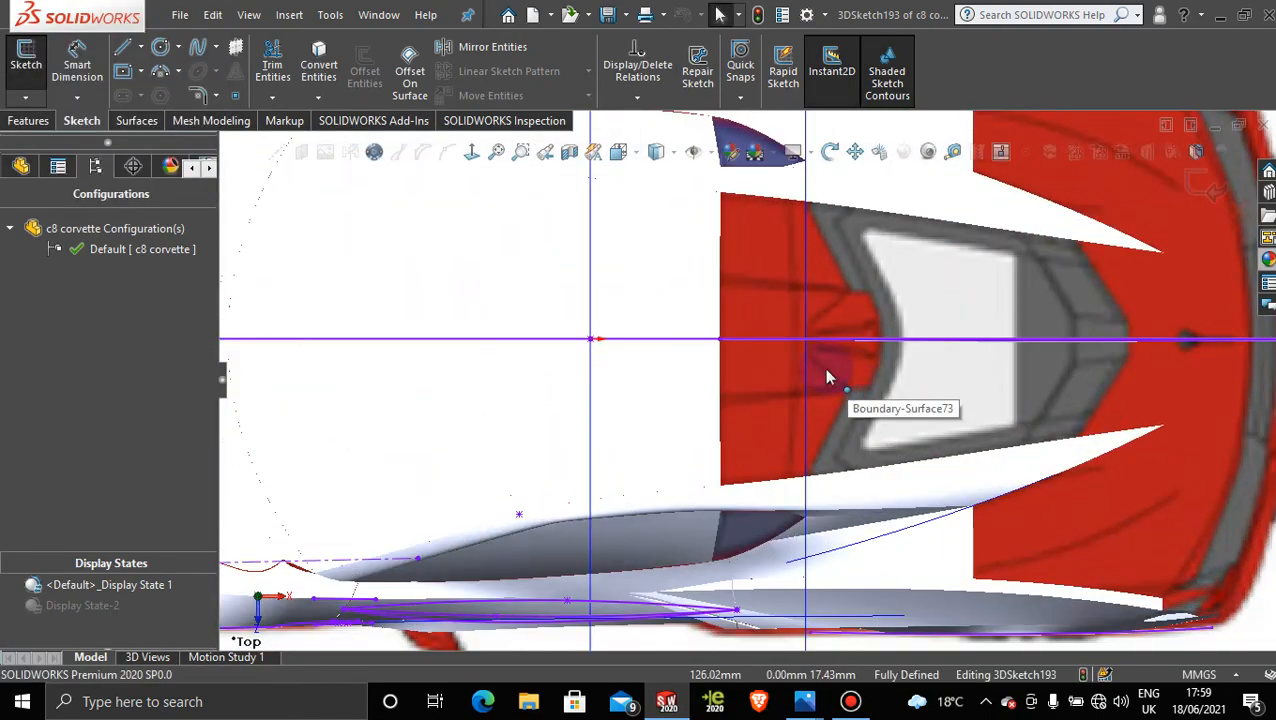
{"action": "left_click", "coordinate": [199, 50]}
{"action": "left_click", "coordinate": [590, 339]}
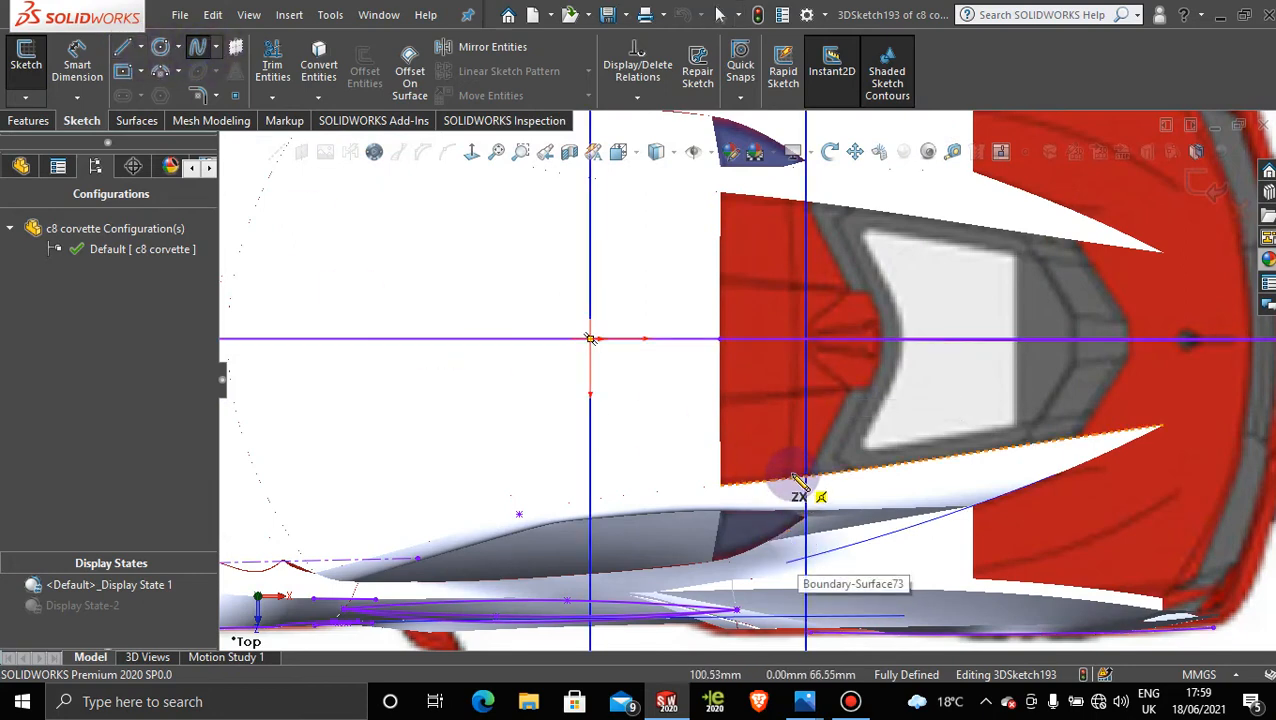
{"action": "left_click", "coordinate": [797, 352]}
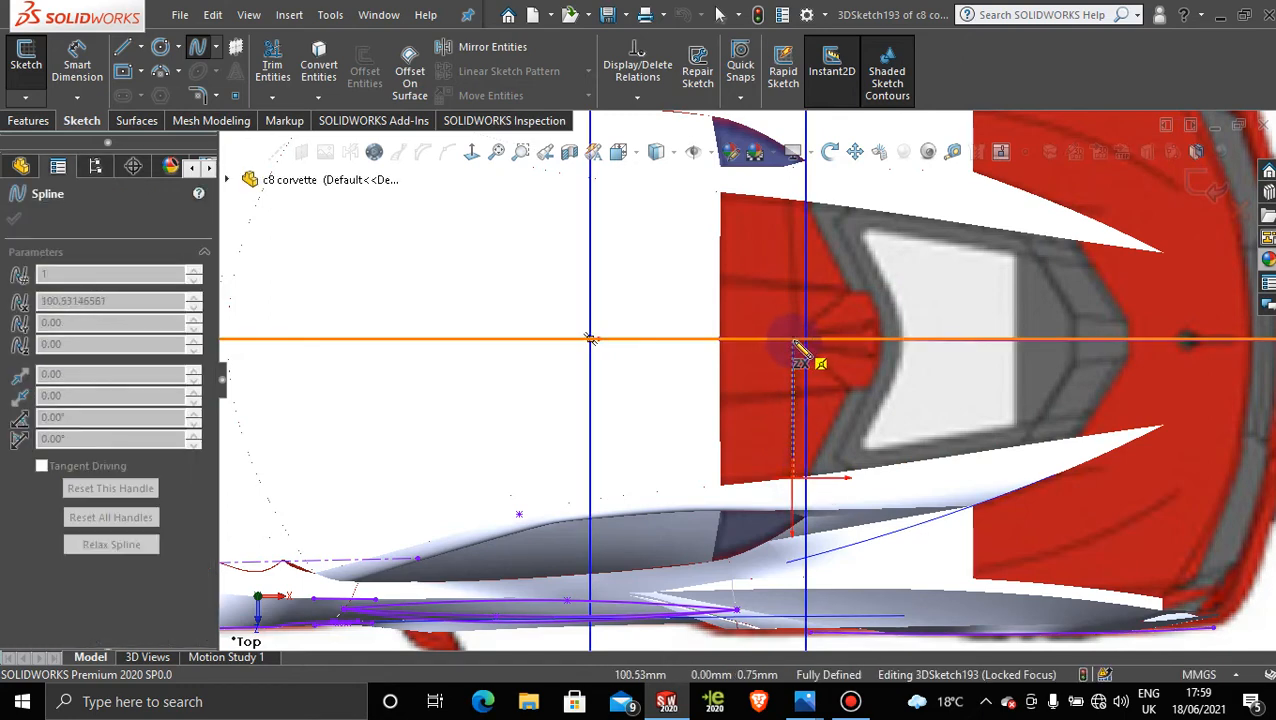
{"action": "left_click", "coordinate": [797, 348]}
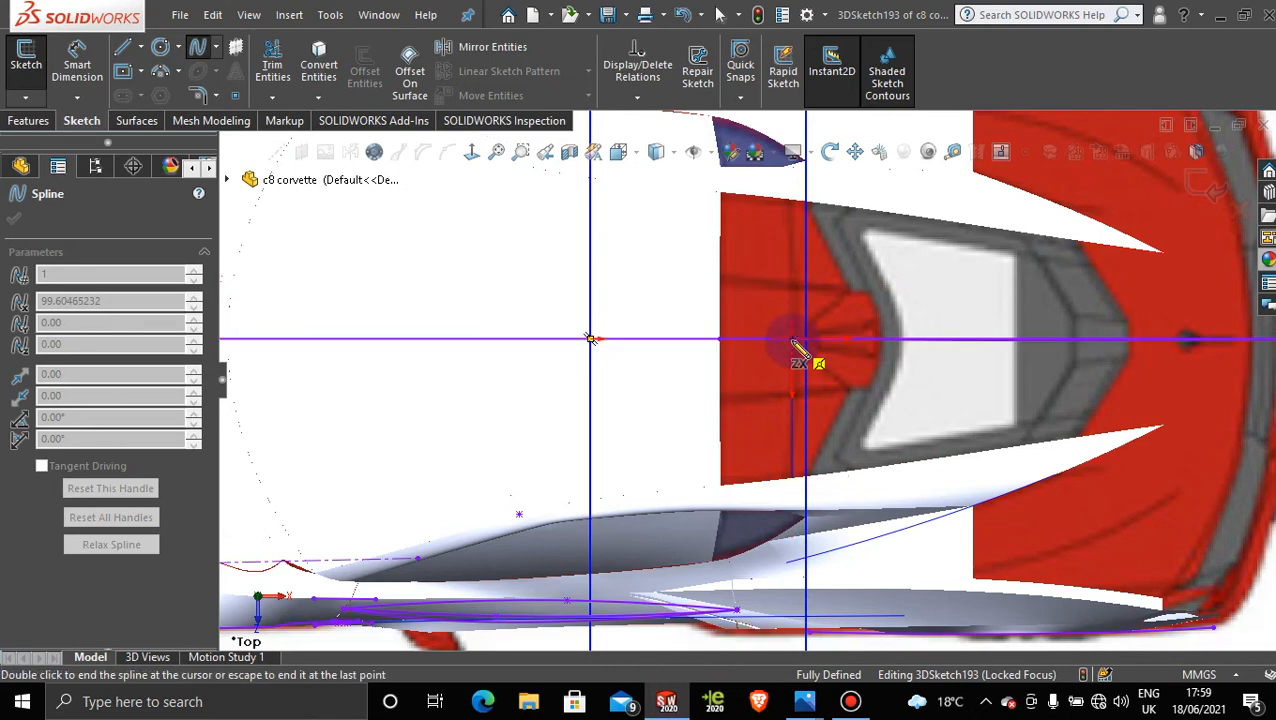
{"action": "key", "text": "ctrl+1"}
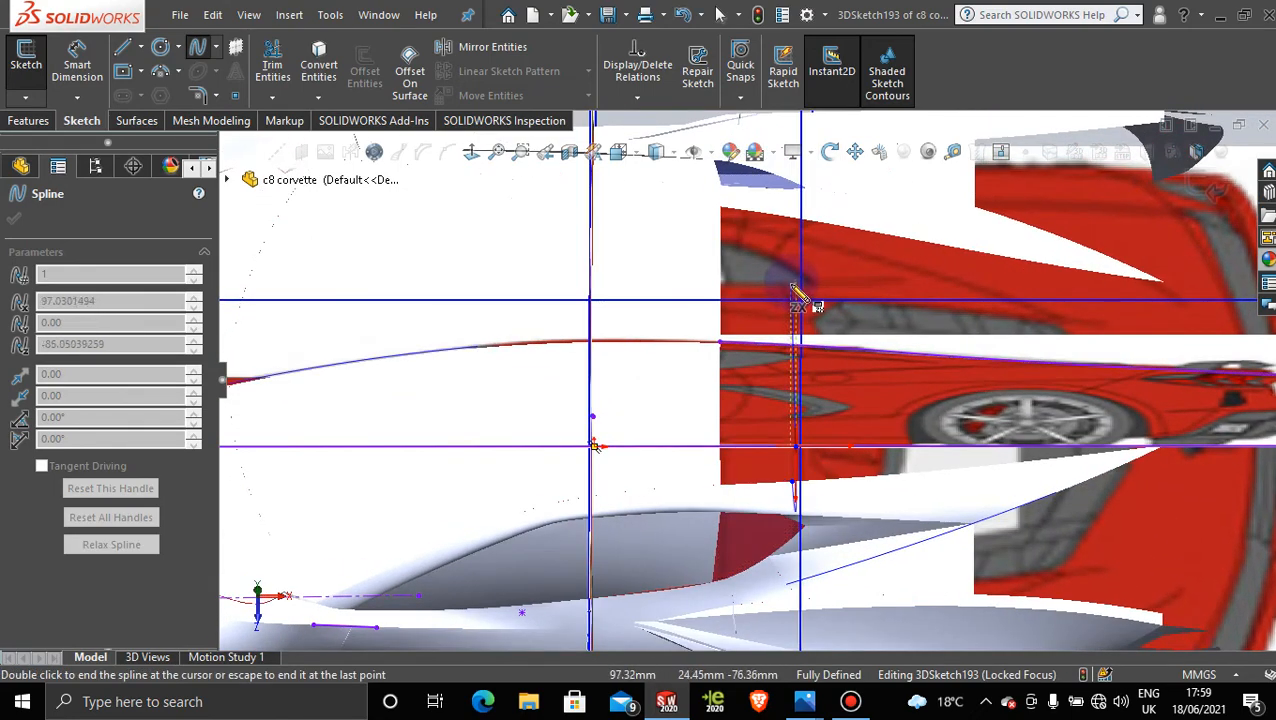
{"action": "double_click", "coordinate": [790, 300]}
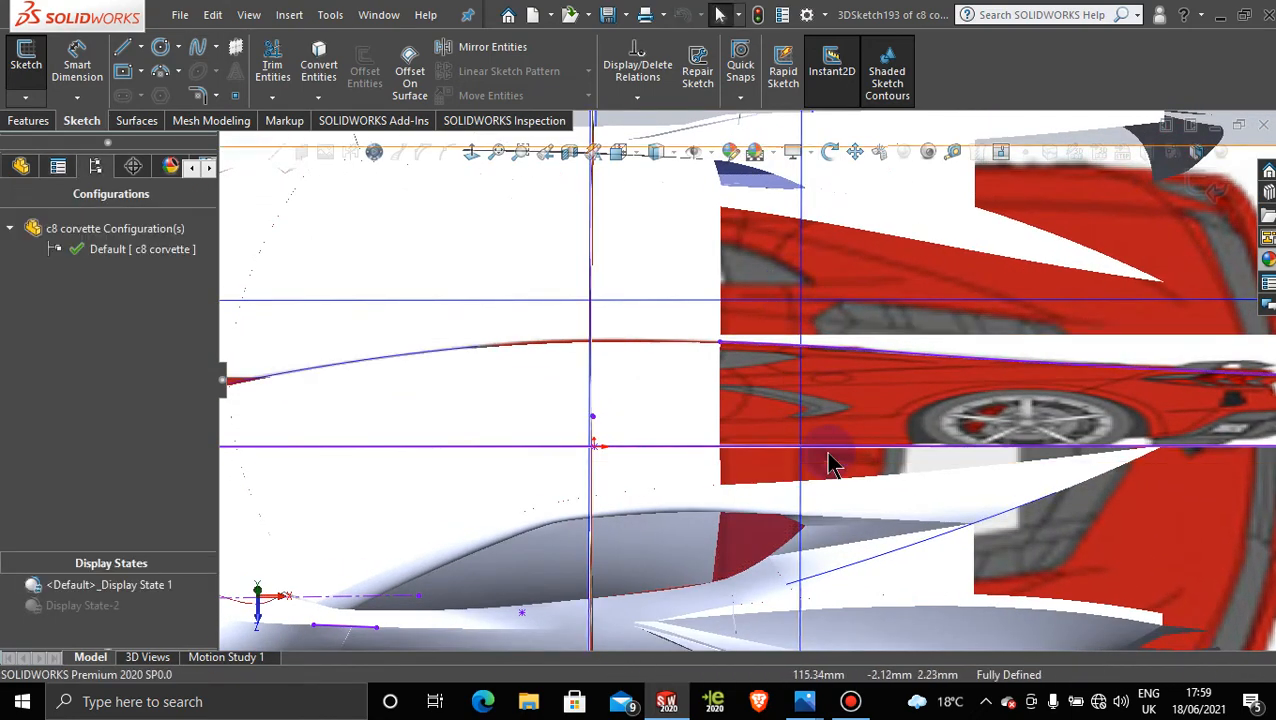
Step: Draw a two-point spline from the rear pillar's inner edge to the rear deck's centreline curve at about X 96.6 mm
{"action": "middle_click_drag", "start_coordinate": [826, 461], "coordinate": [817, 407]}
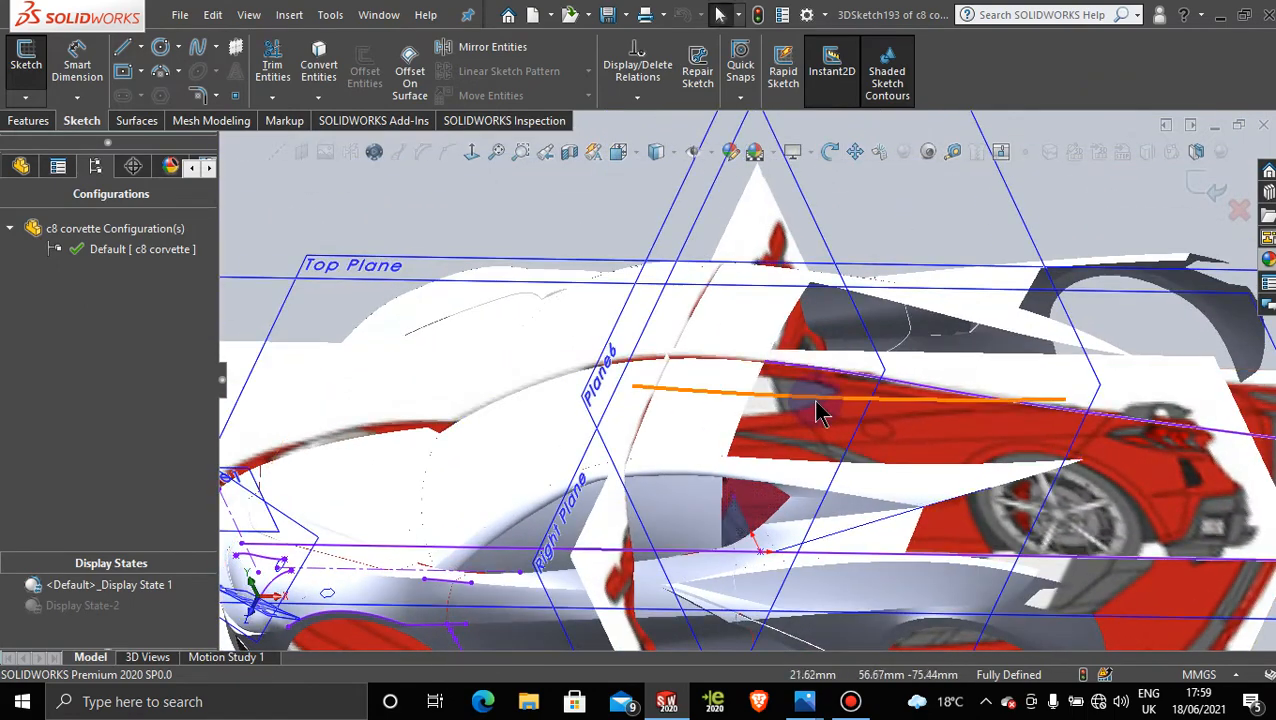
{"action": "scroll", "coordinate": [817, 407], "scroll_direction": "down", "scroll_amount": 2}
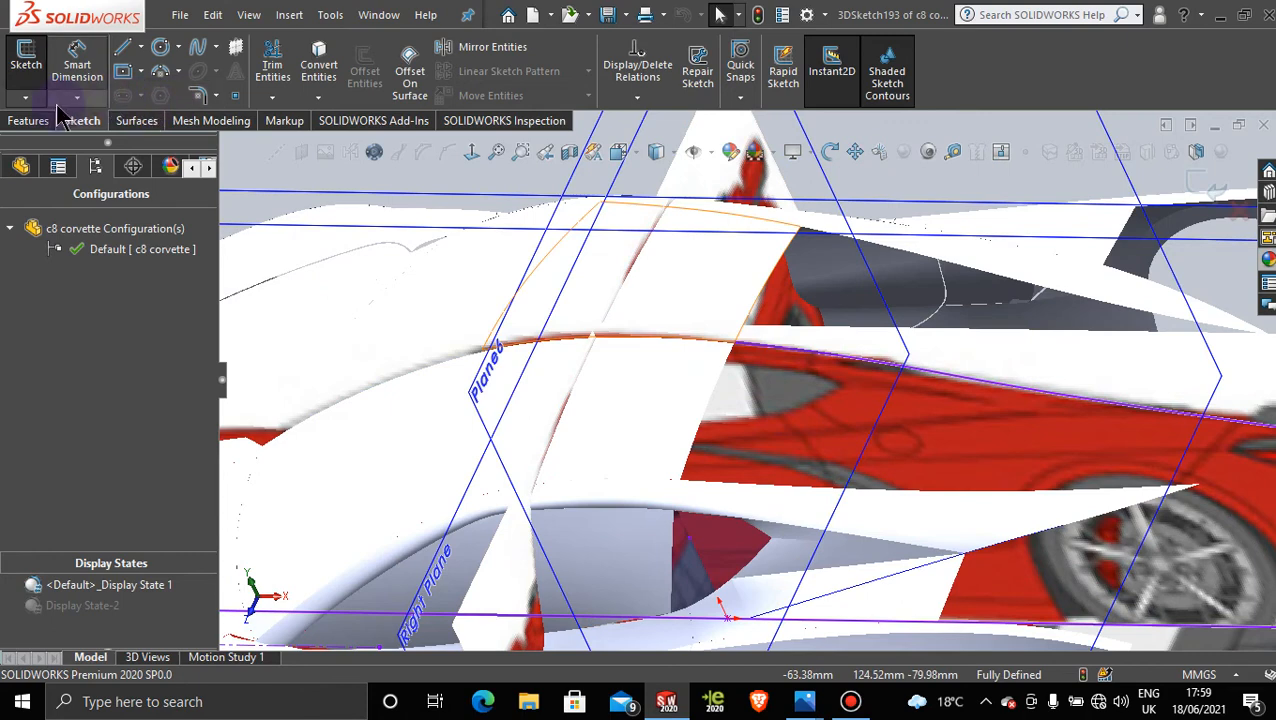
{"action": "left_click", "coordinate": [200, 50]}
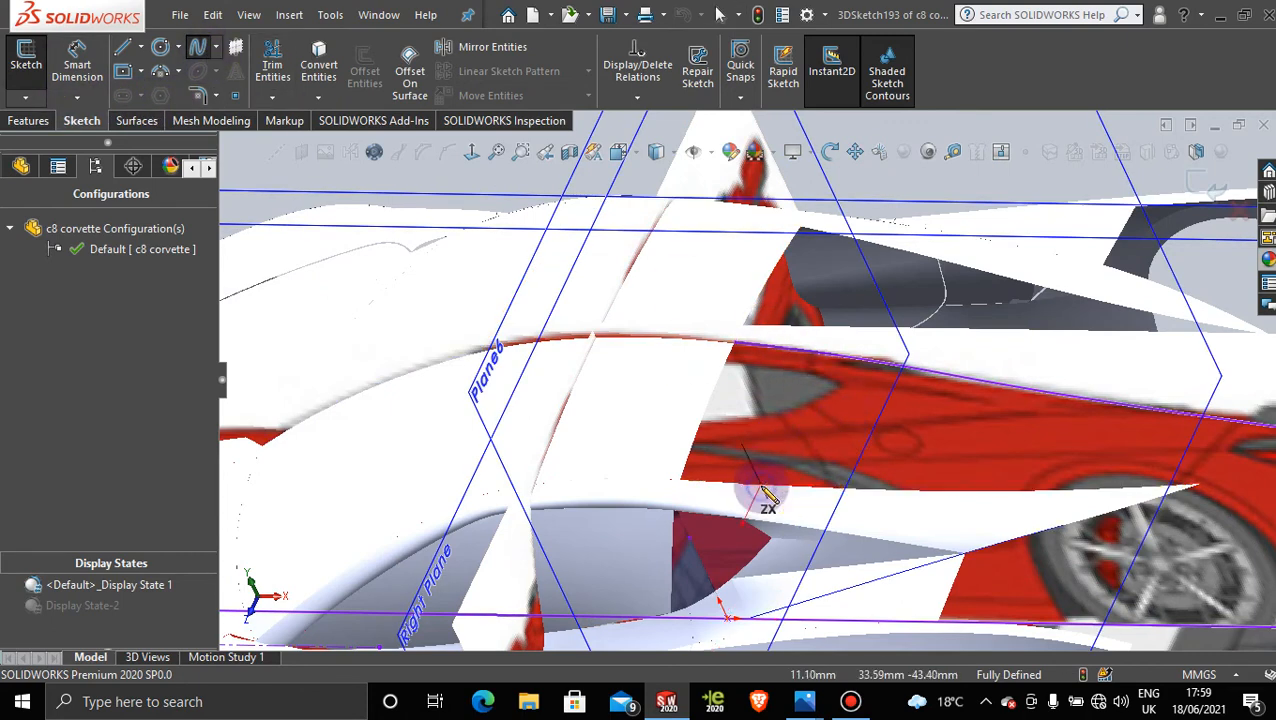
{"action": "left_click", "coordinate": [806, 351]}
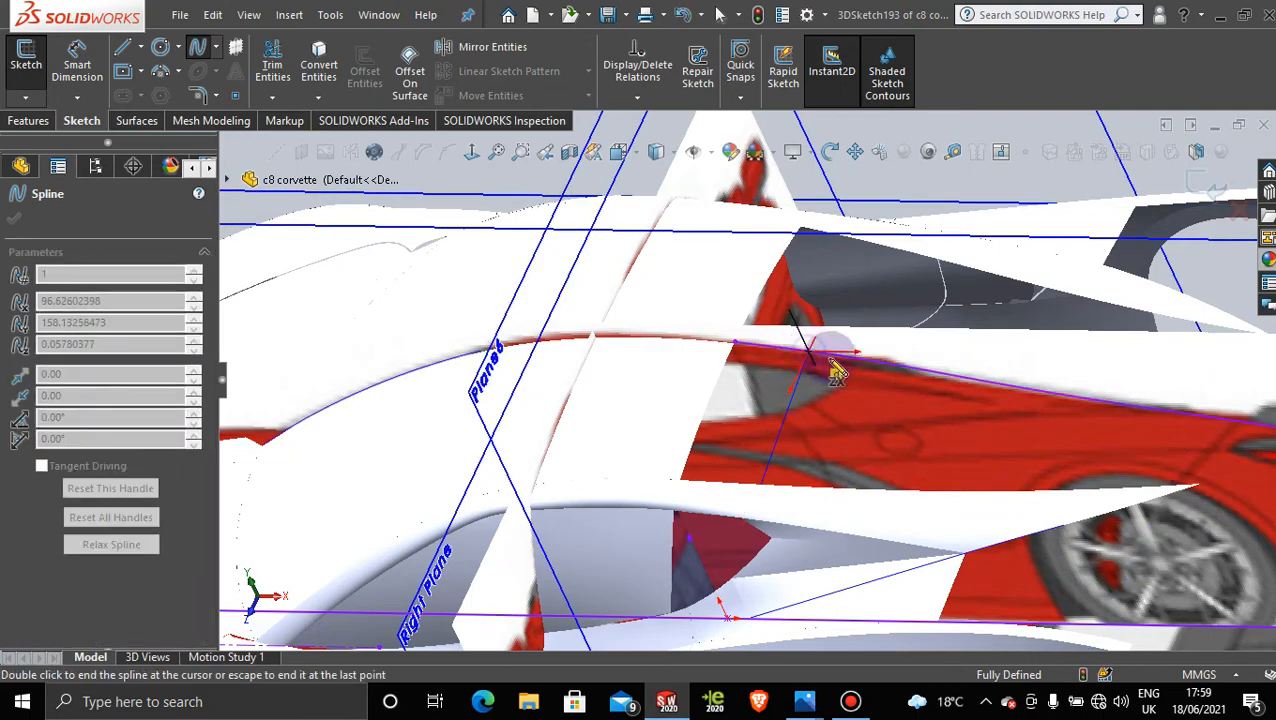
{"action": "key", "text": "Escape"}
Step: In the top view, move the cross spline's centreline endpoint to about X 100.4 mm and its pillar endpoint to about X 100.2 mm
{"action": "scroll", "coordinate": [850, 390], "scroll_direction": "up", "scroll_amount": 4}
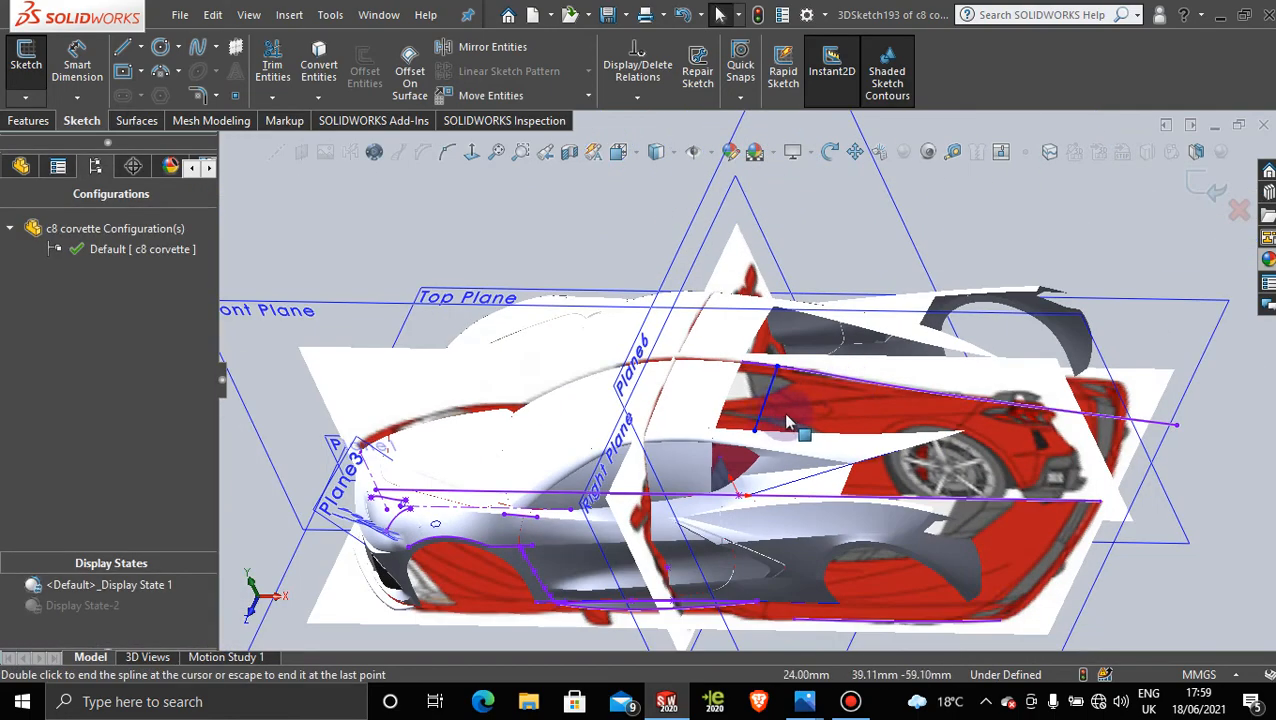
{"action": "middle_click_drag", "start_coordinate": [787, 422], "coordinate": [817, 482]}
{"action": "key", "text": "space"}
{"action": "left_click", "coordinate": [541, 392]}
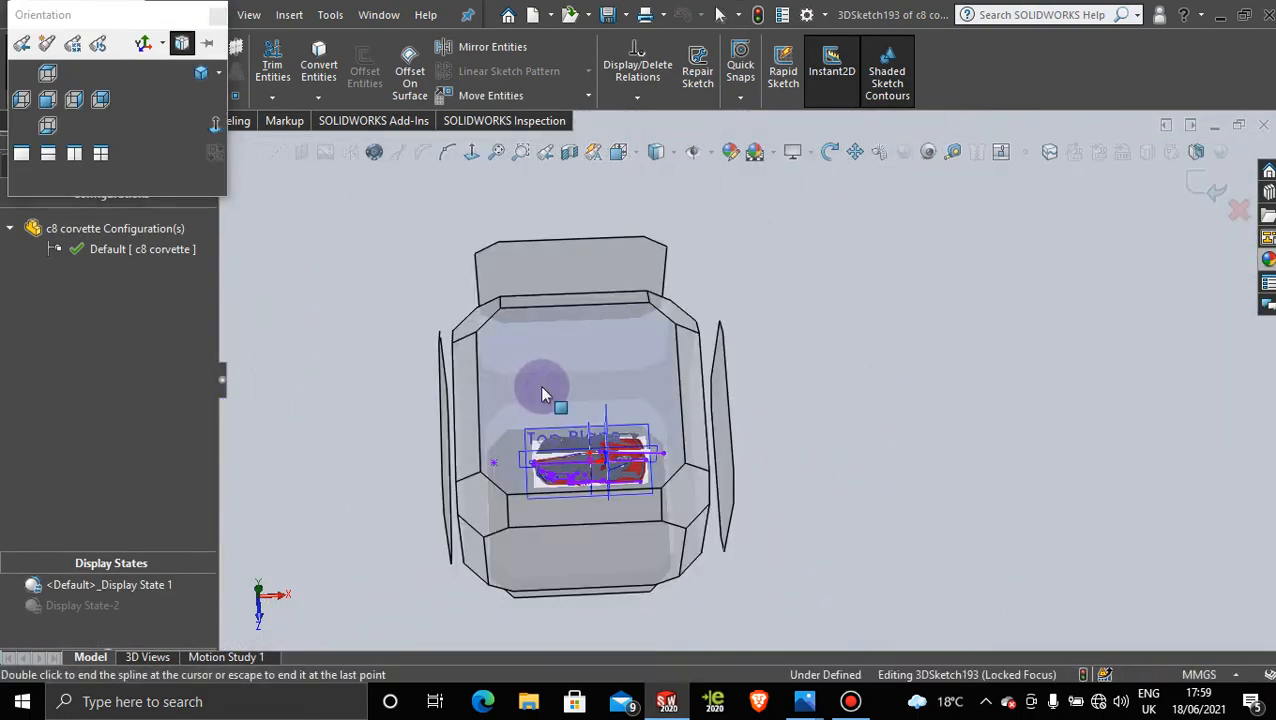
{"action": "scroll", "coordinate": [785, 358], "scroll_direction": "up", "scroll_amount": 6}
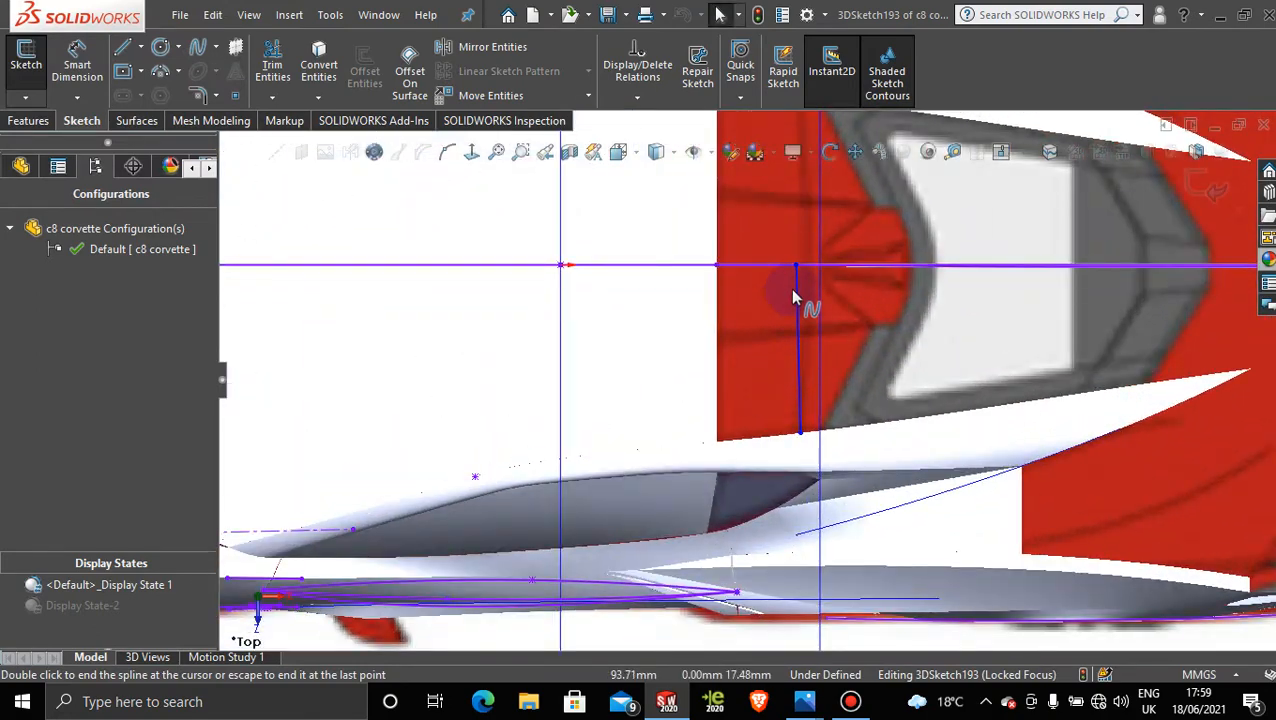
{"action": "left_click", "coordinate": [804, 268]}
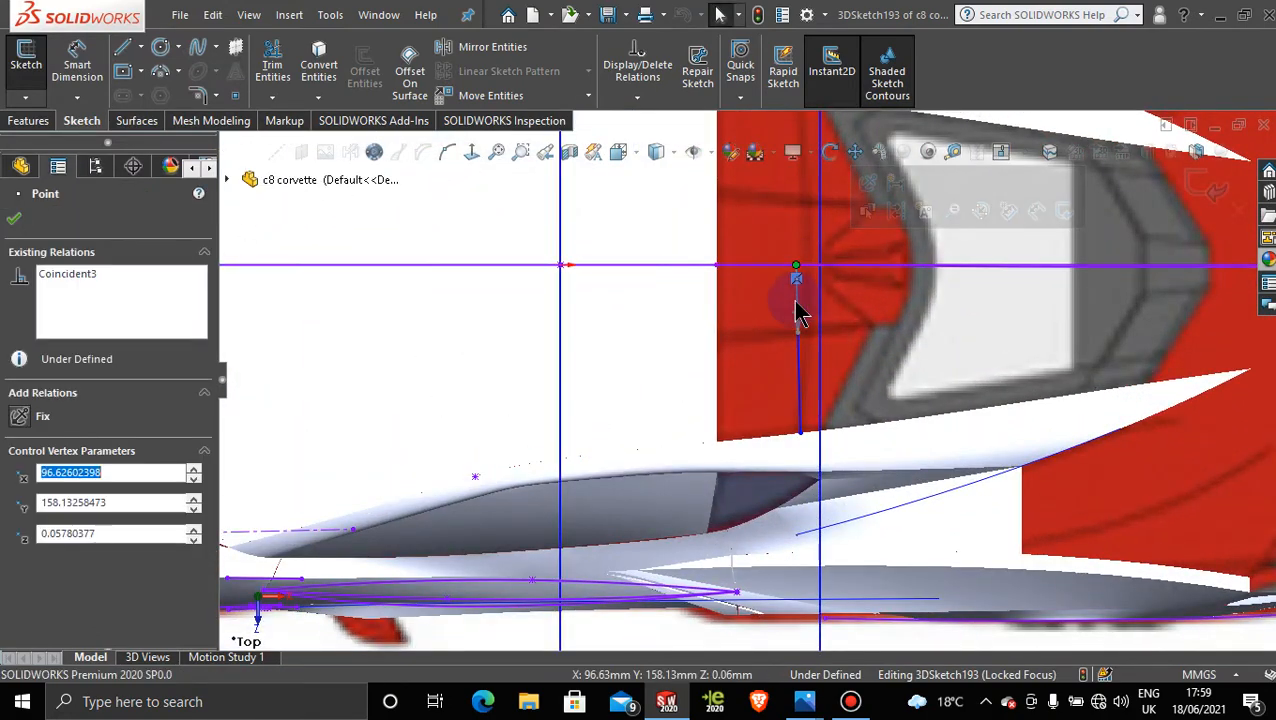
{"action": "left_click_drag", "start_coordinate": [799, 280], "coordinate": [810, 270]}
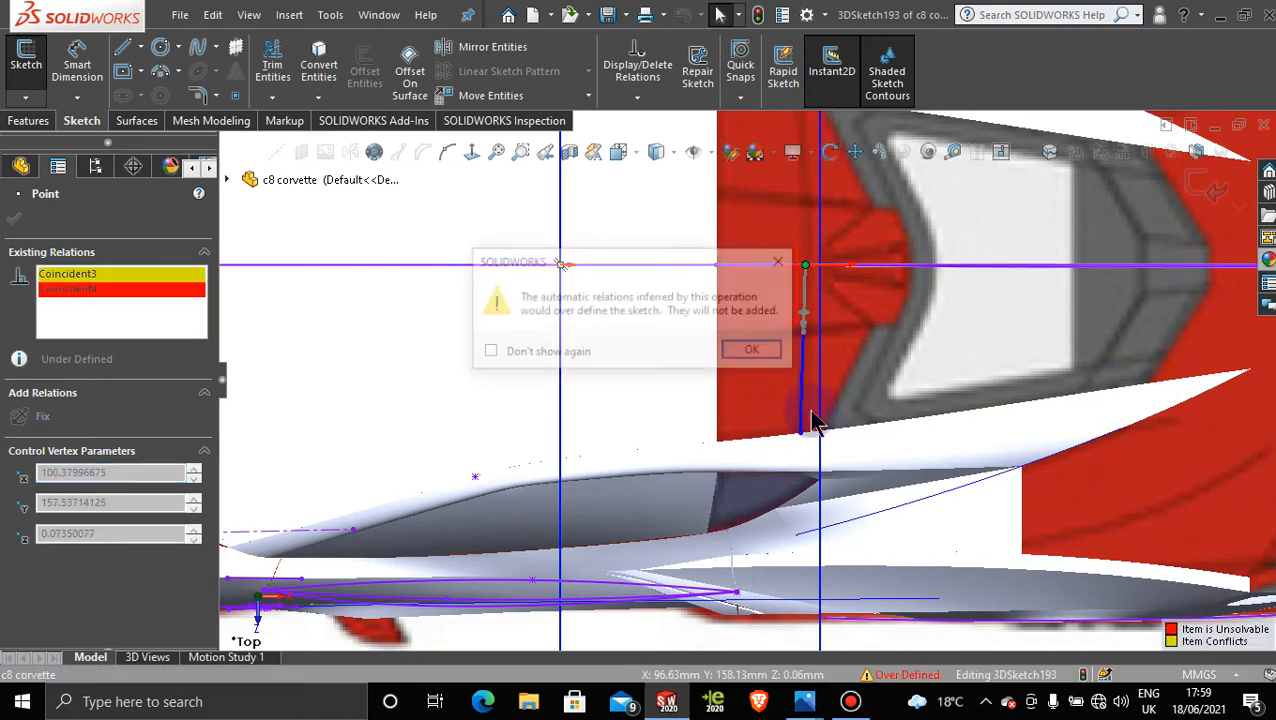
{"action": "left_click", "coordinate": [780, 264]}
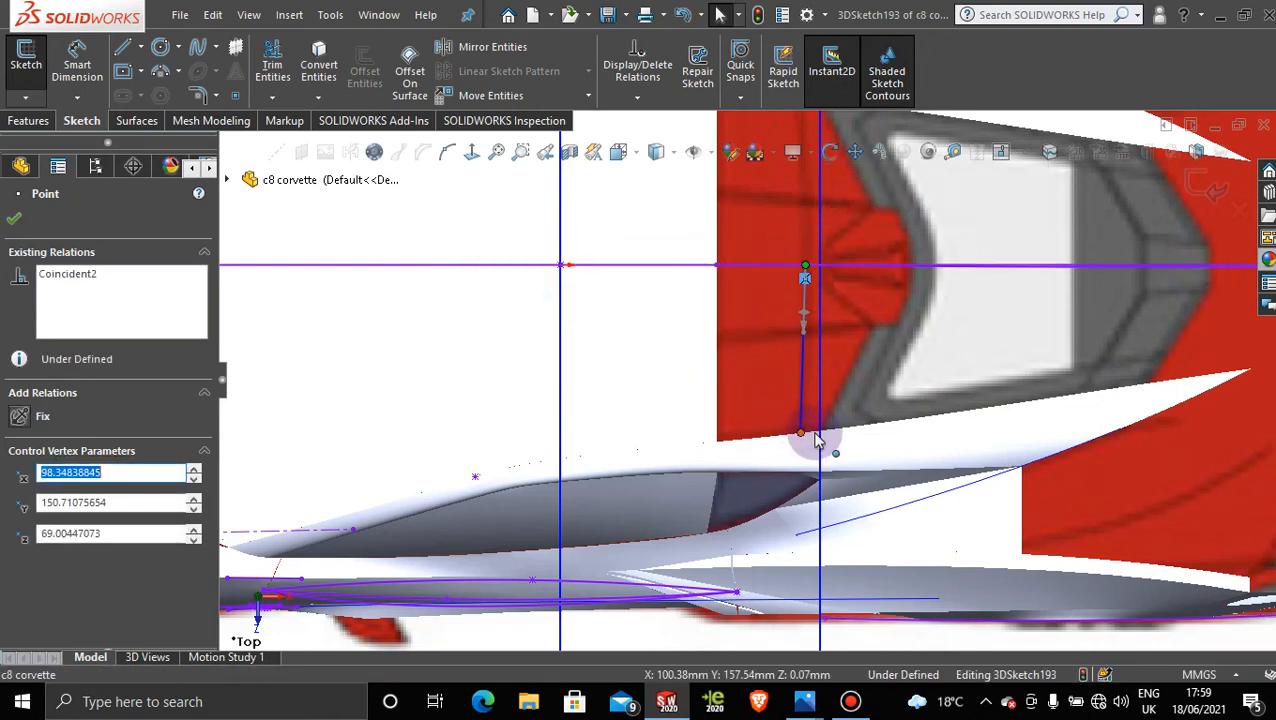
{"action": "left_click_drag", "start_coordinate": [800, 433], "coordinate": [809, 441]}
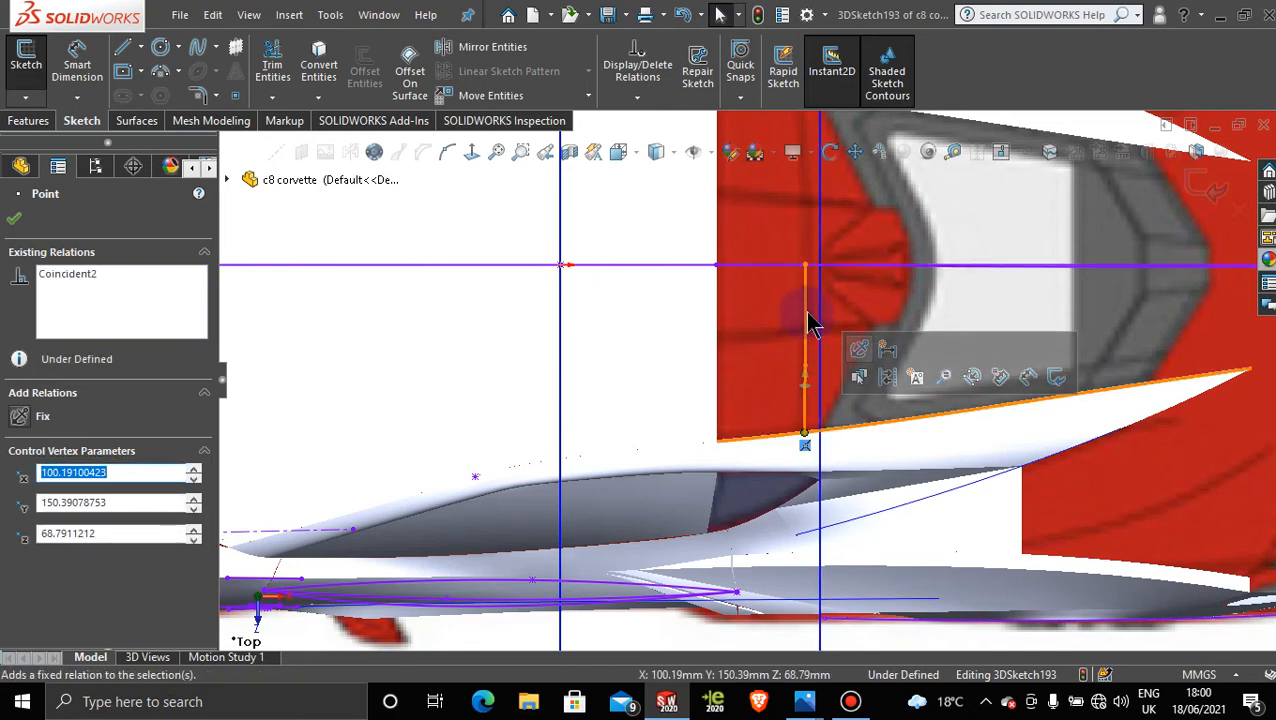
Step: Viewing normal to the Right Plane, arch the cross spline with its centreline end handle and constrain that handle Along Z
{"action": "scroll", "coordinate": [866, 455], "scroll_direction": "up", "scroll_amount": 3}
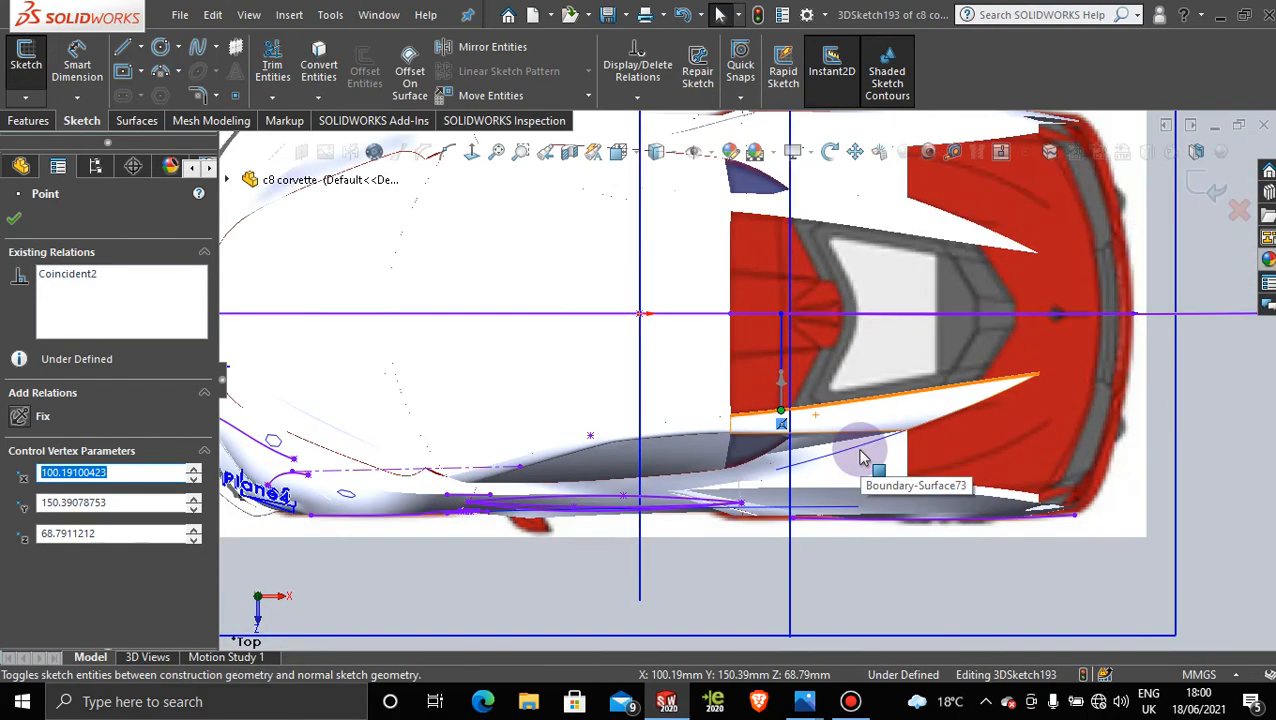
{"action": "middle_click_drag", "start_coordinate": [832, 494], "coordinate": [742, 320]}
{"action": "left_click", "coordinate": [991, 314]}
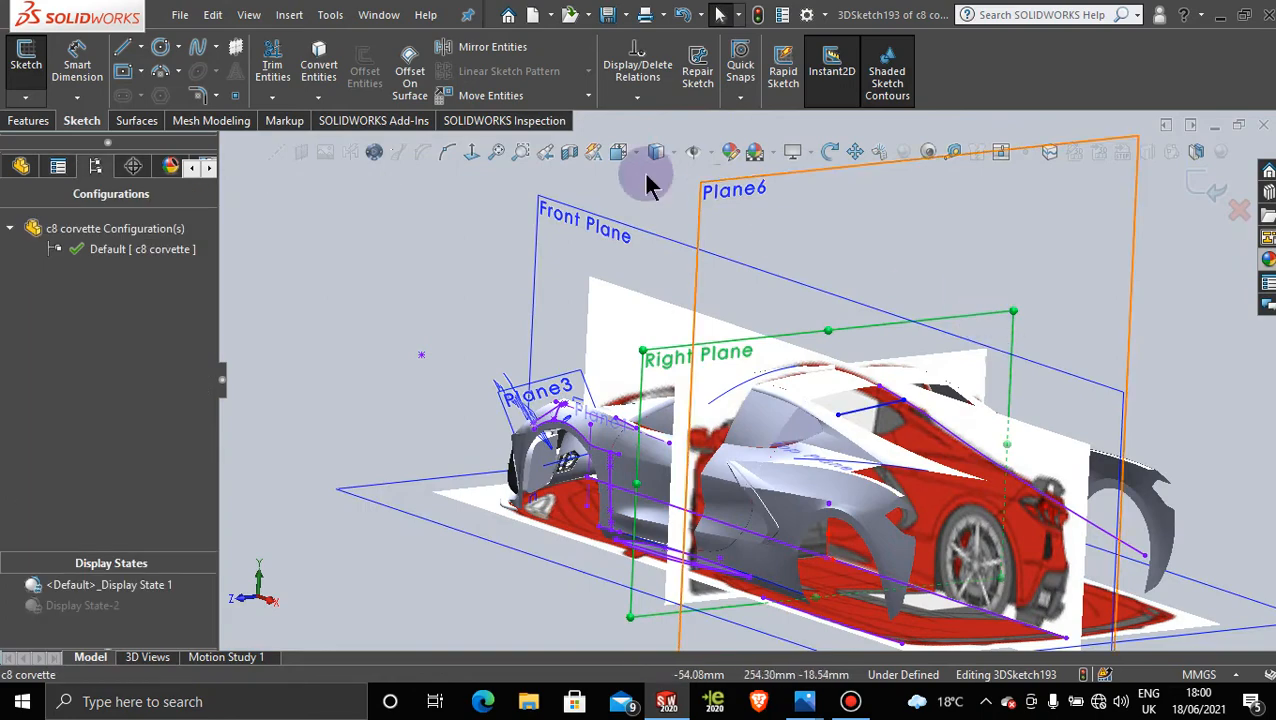
{"action": "left_click", "coordinate": [473, 155]}
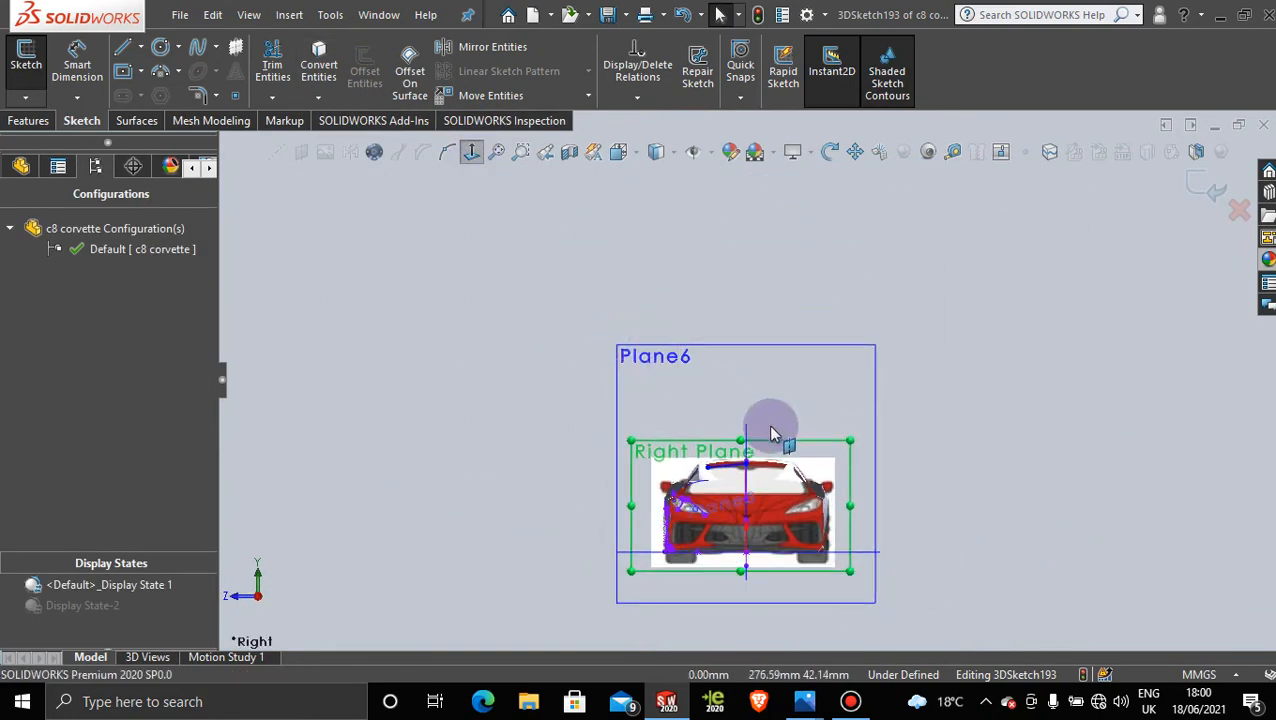
{"action": "scroll", "coordinate": [730, 470], "scroll_direction": "down", "scroll_amount": 8}
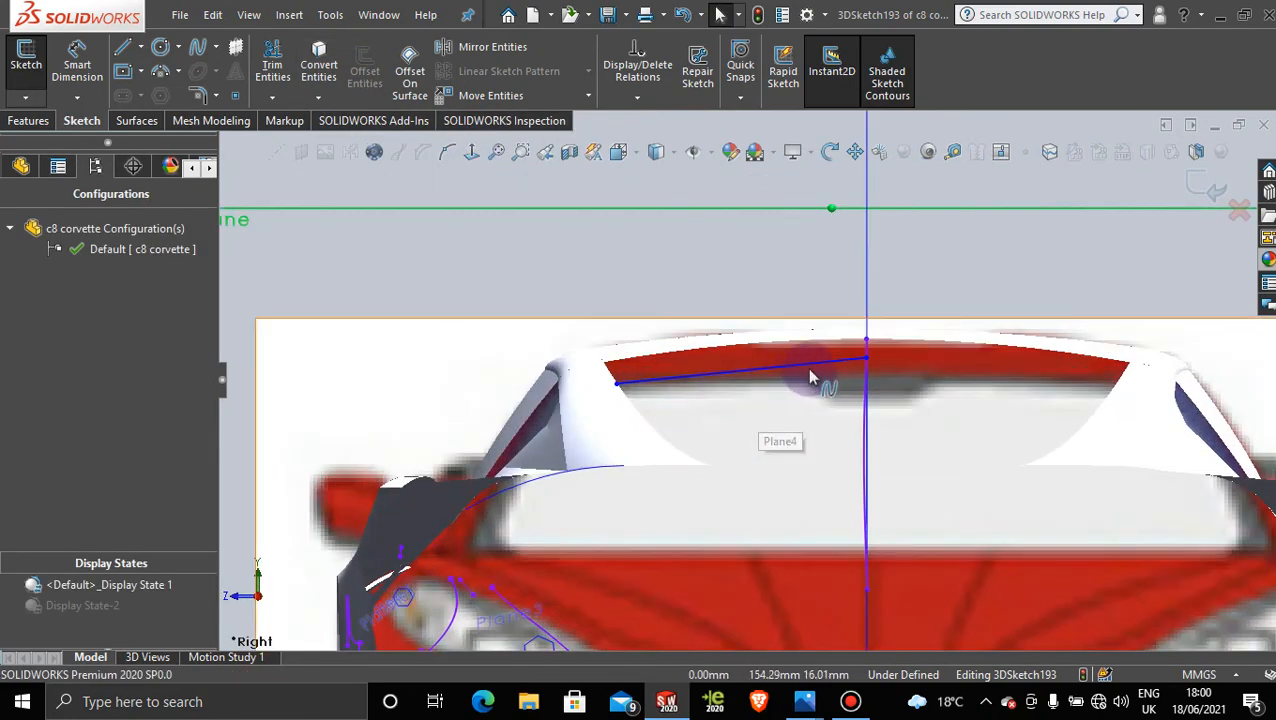
{"action": "left_click", "coordinate": [811, 372]}
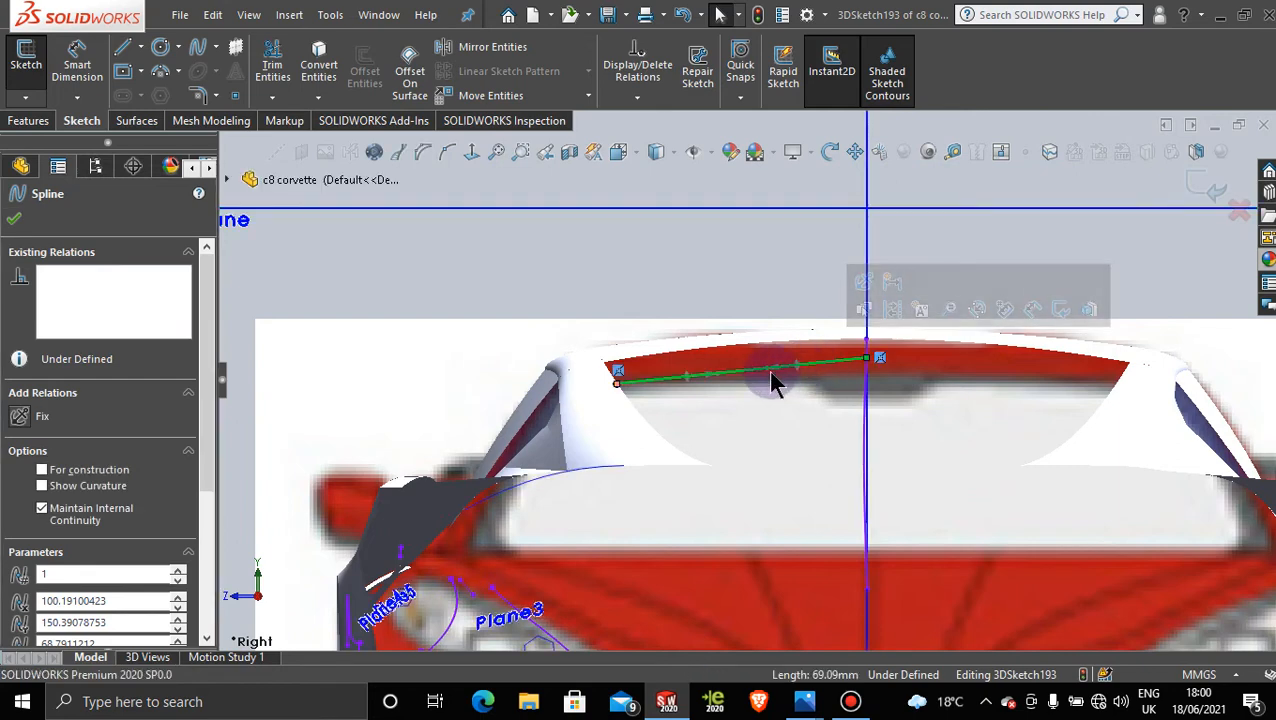
{"action": "left_click_drag", "start_coordinate": [768, 377], "coordinate": [769, 360]}
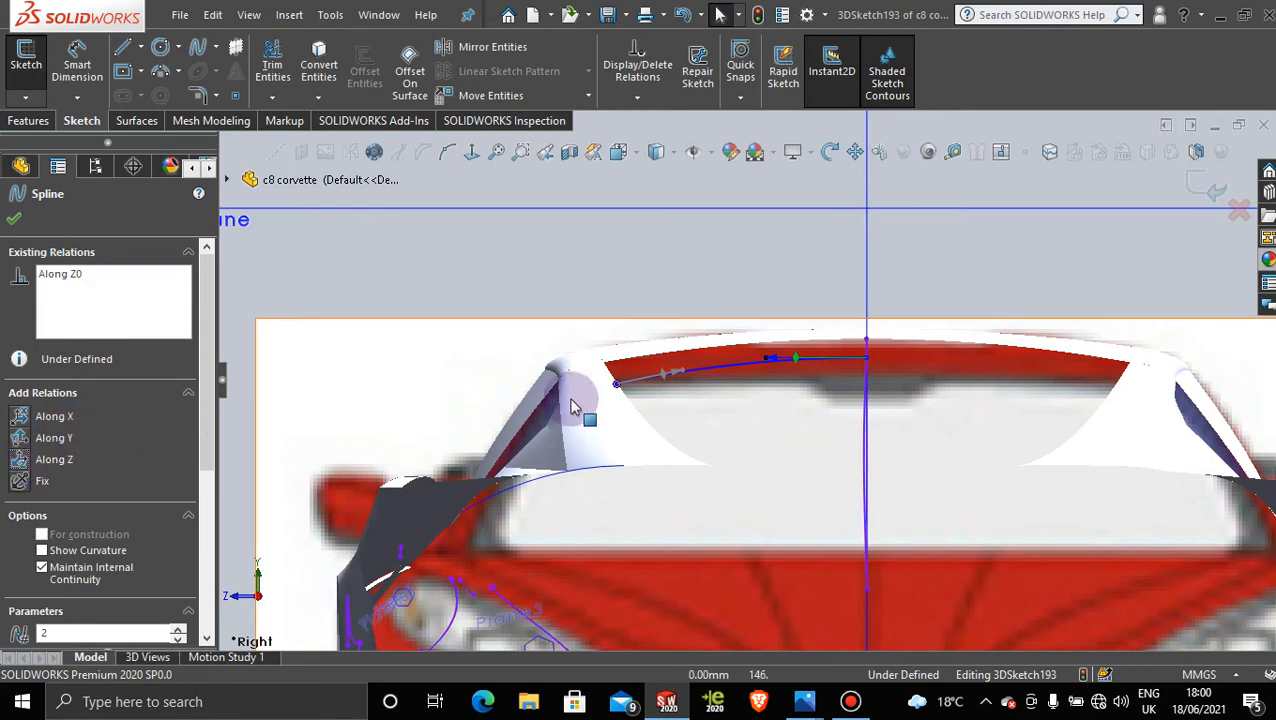
Step: Add a tangent relation between the cross spline and the rear pillar's surface
{"action": "left_click", "coordinate": [612, 390]}
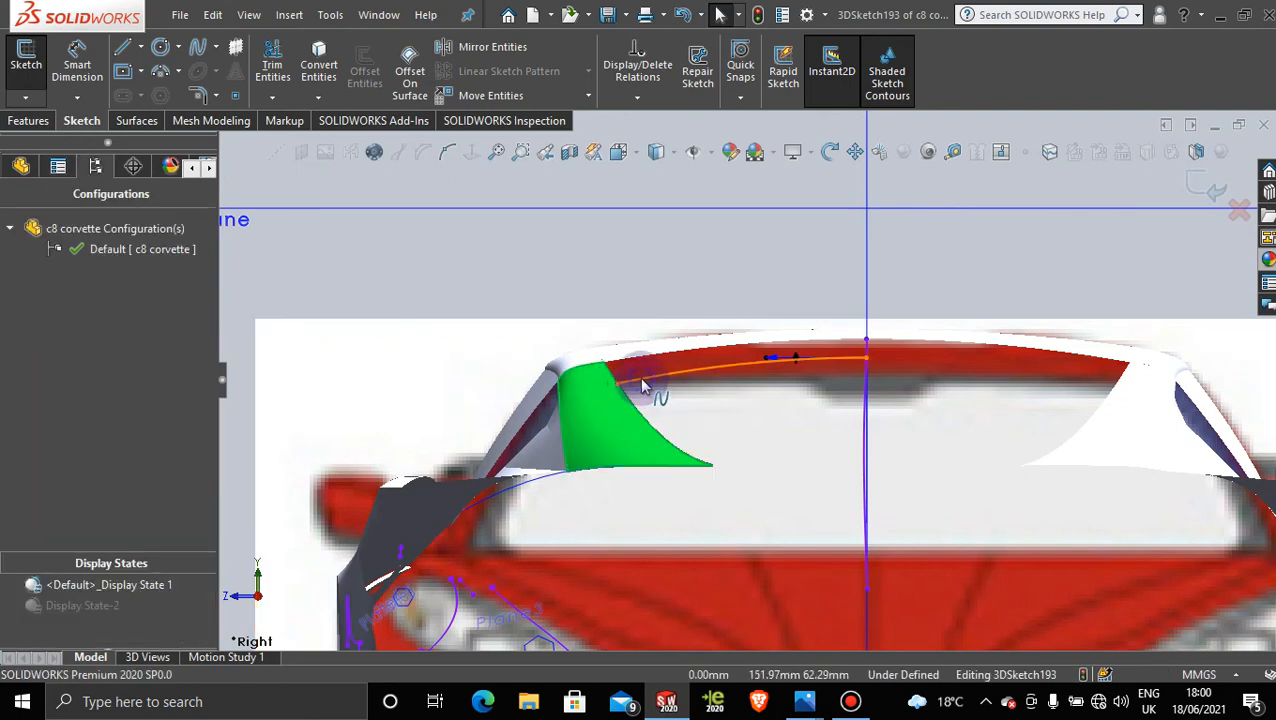
{"action": "left_click", "coordinate": [639, 377], "text": "ctrl"}
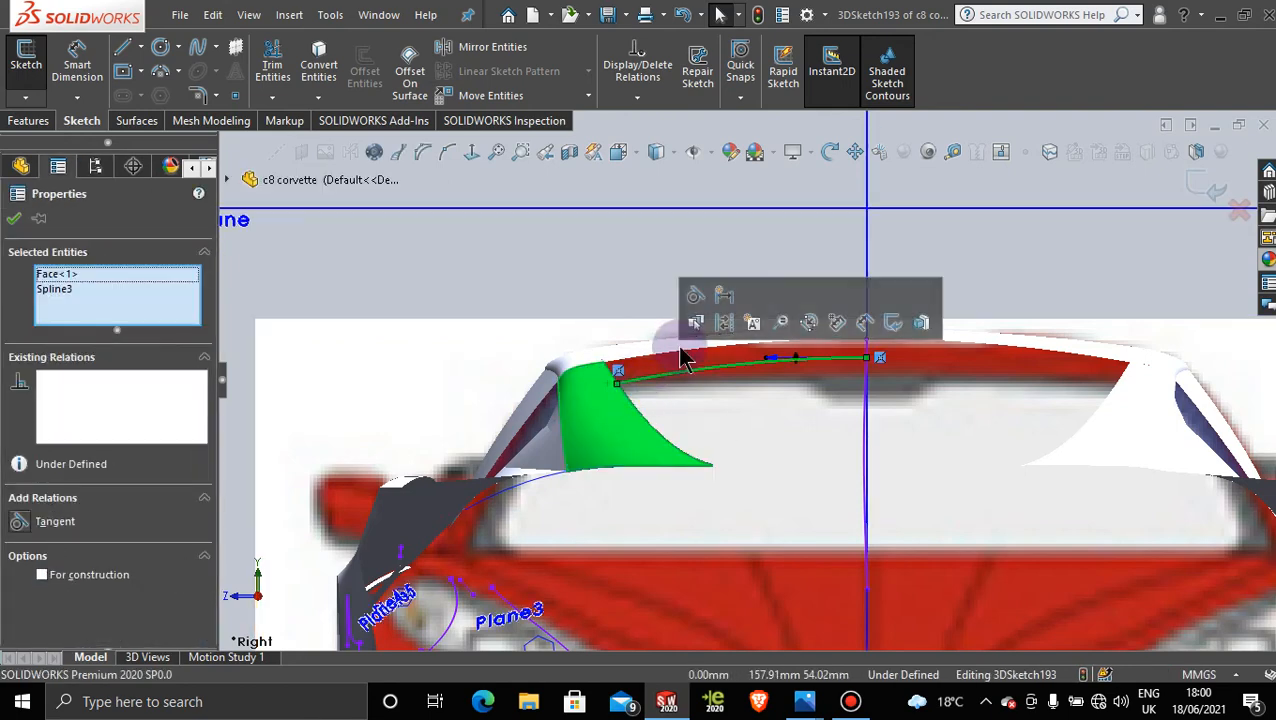
{"action": "left_click", "coordinate": [692, 298]}
{"action": "mouse_move", "coordinate": [683, 450]}
{"action": "middle_mouse_down"}
{"action": "mouse_move", "coordinate": [675, 408]}
{"action": "mouse_move", "coordinate": [684, 441]}
{"action": "middle_mouse_up"}
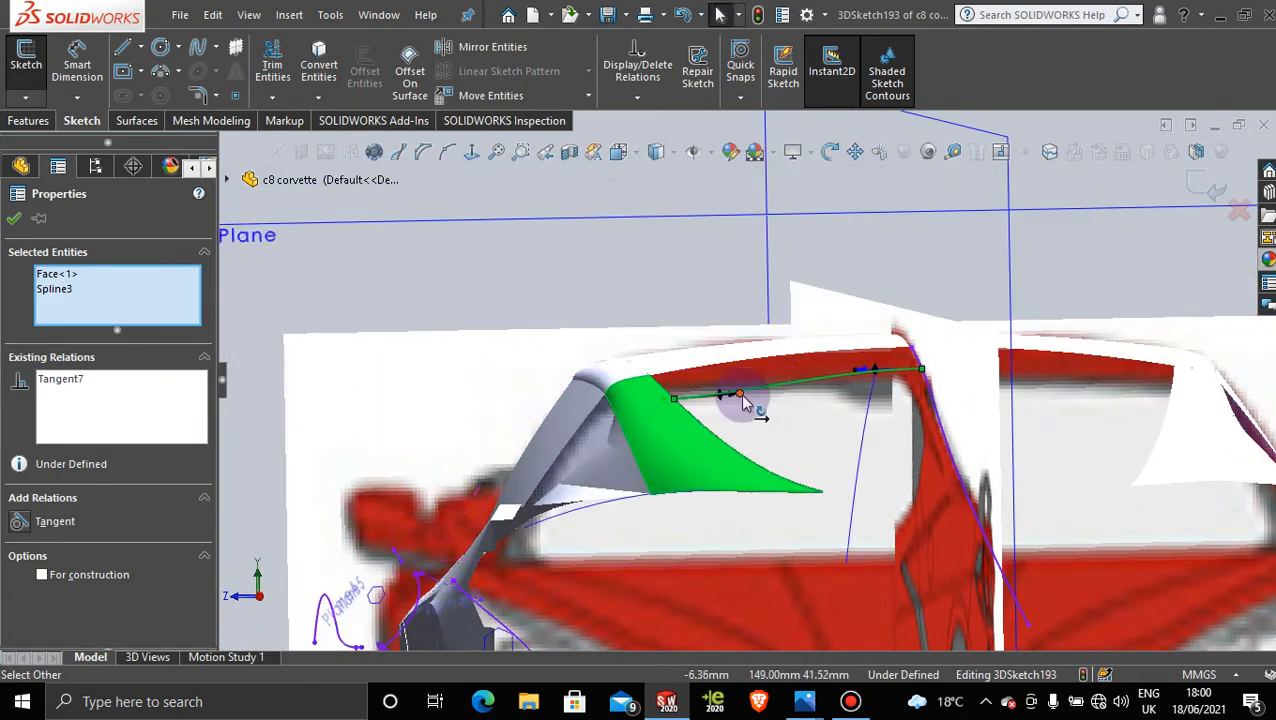
Step: Delete the tangent relation between the cross spline and the rear pillar's surface
{"action": "left_click", "coordinate": [65, 386]}
{"action": "key", "text": "Delete"}
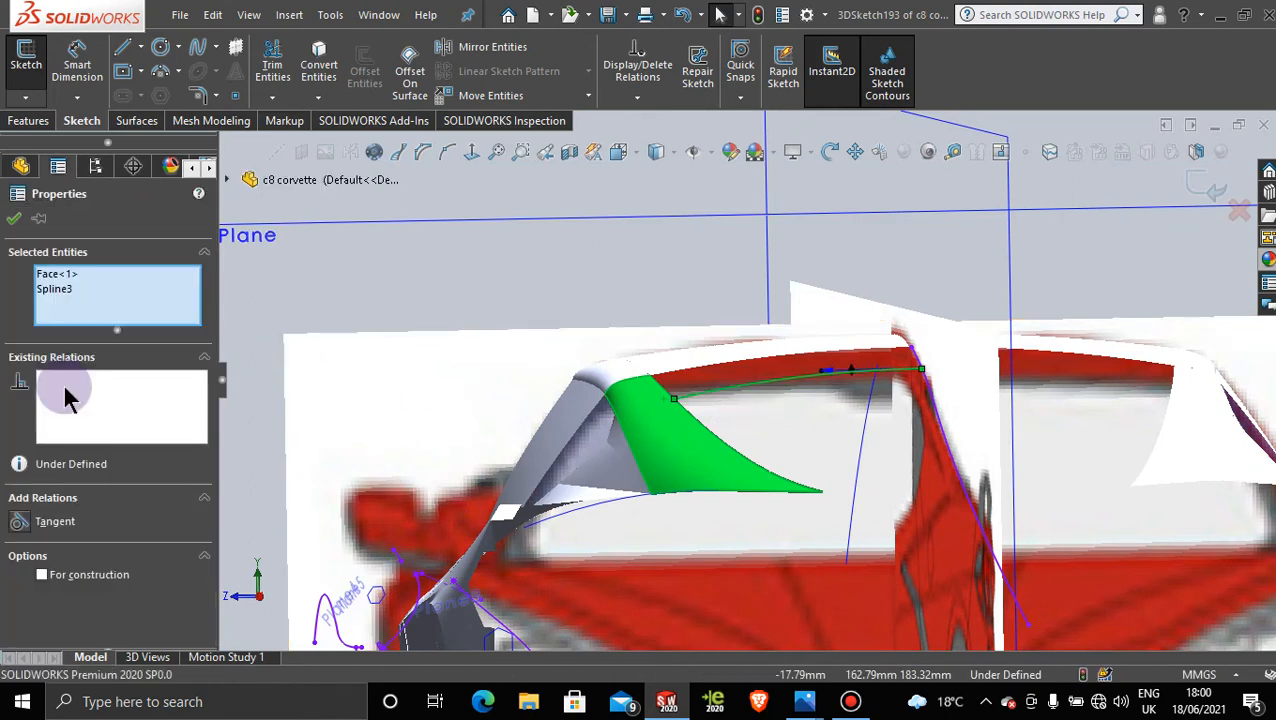
{"action": "middle_click_drag", "start_coordinate": [763, 461], "coordinate": [883, 420]}
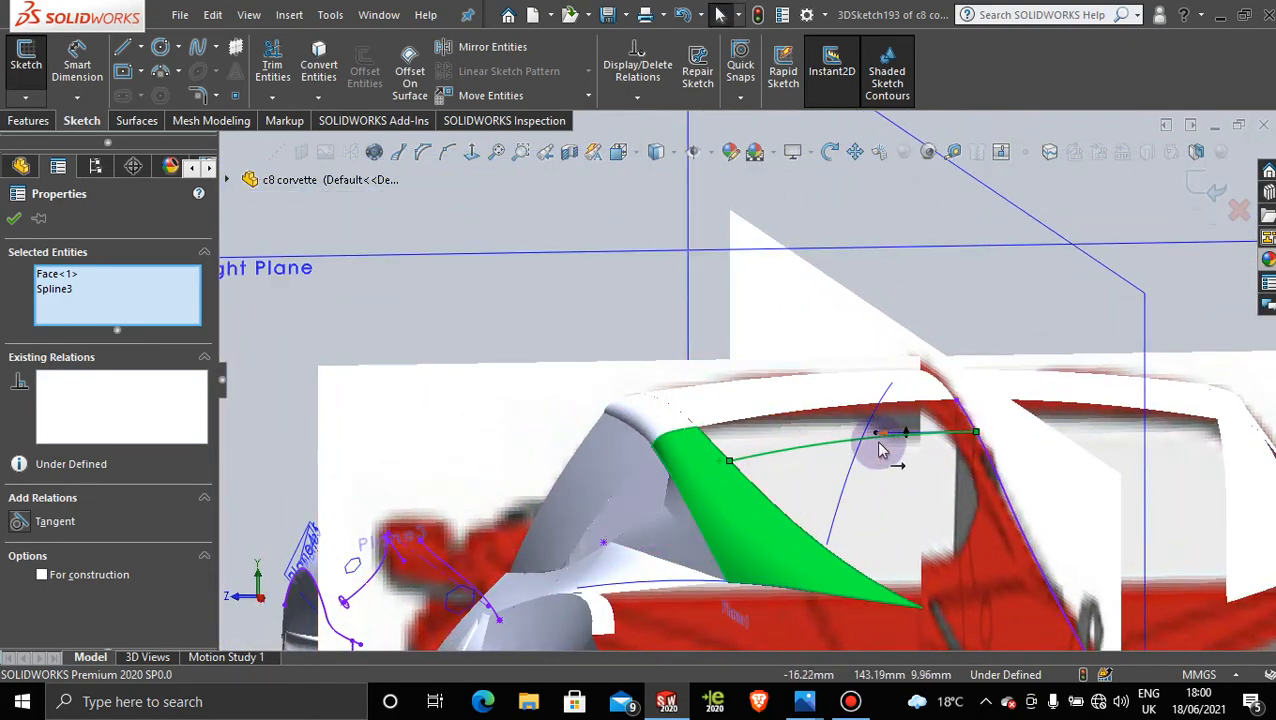
{"action": "scroll", "coordinate": [812, 495], "scroll_direction": "up", "scroll_amount": 5}
{"action": "mouse_move", "coordinate": [793, 474]}
{"action": "middle_mouse_down"}
{"action": "mouse_move", "coordinate": [765, 450]}
{"action": "mouse_move", "coordinate": [805, 468]}
{"action": "middle_mouse_up"}
{"action": "scroll", "coordinate": [805, 468], "scroll_direction": "down", "scroll_amount": 4}
{"action": "scroll", "coordinate": [1002, 488], "scroll_direction": "up", "scroll_amount": 4}
{"action": "scroll", "coordinate": [1005, 497], "scroll_direction": "down", "scroll_amount": 2}
{"action": "middle_click_drag", "start_coordinate": [1005, 497], "coordinate": [900, 470]}
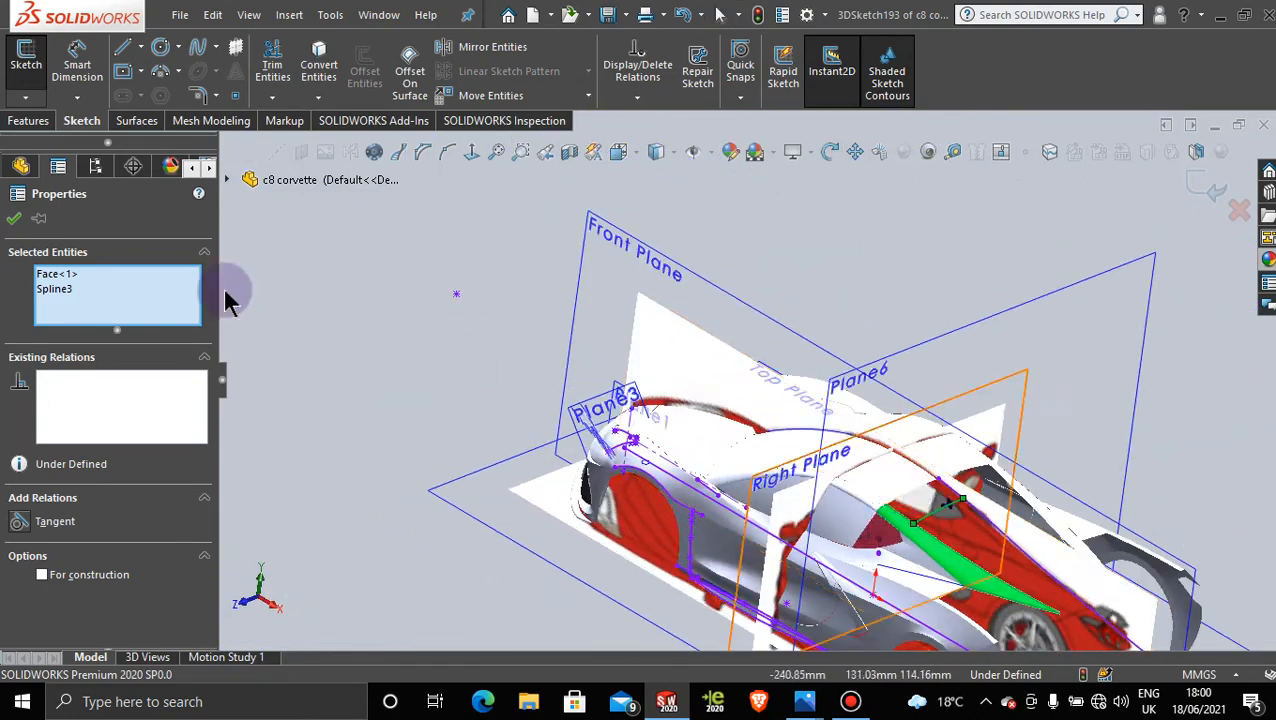
{"action": "left_click", "coordinate": [14, 219]}
Step: Activate Display State-2 and exit the 3D sketch of the cross spline
{"action": "left_click", "coordinate": [96, 566]}
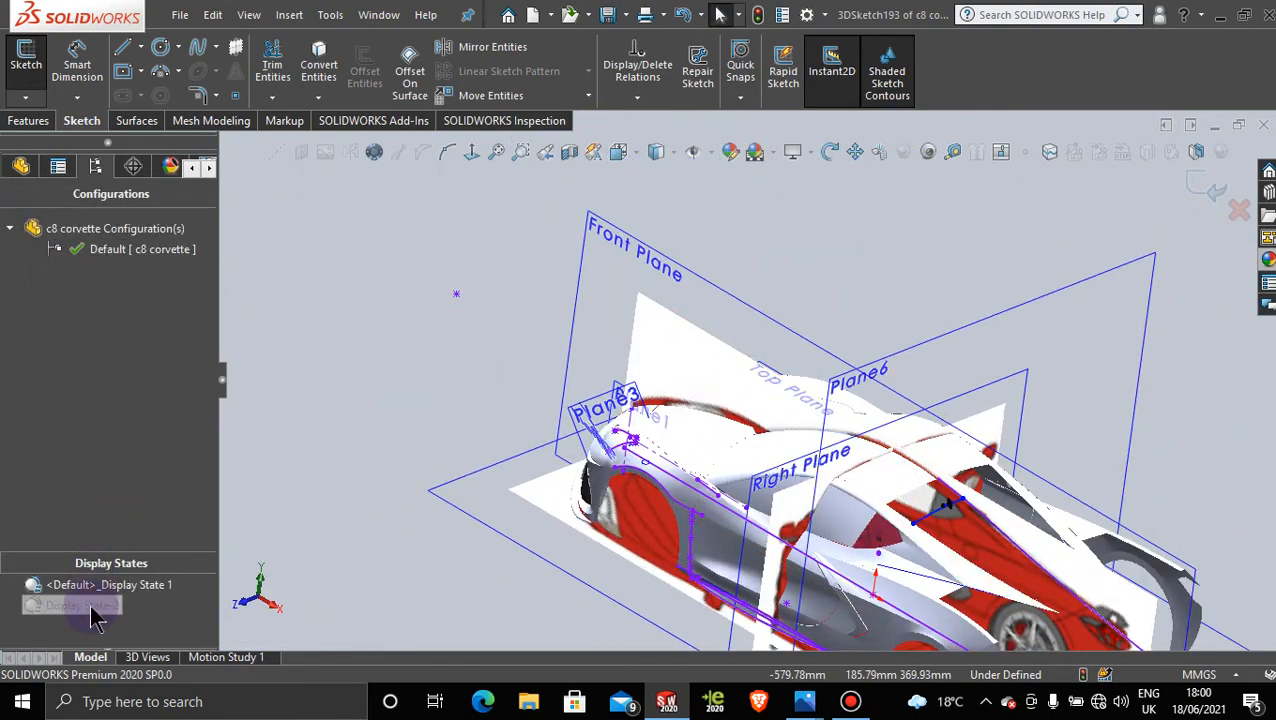
{"action": "double_click", "coordinate": [92, 608]}
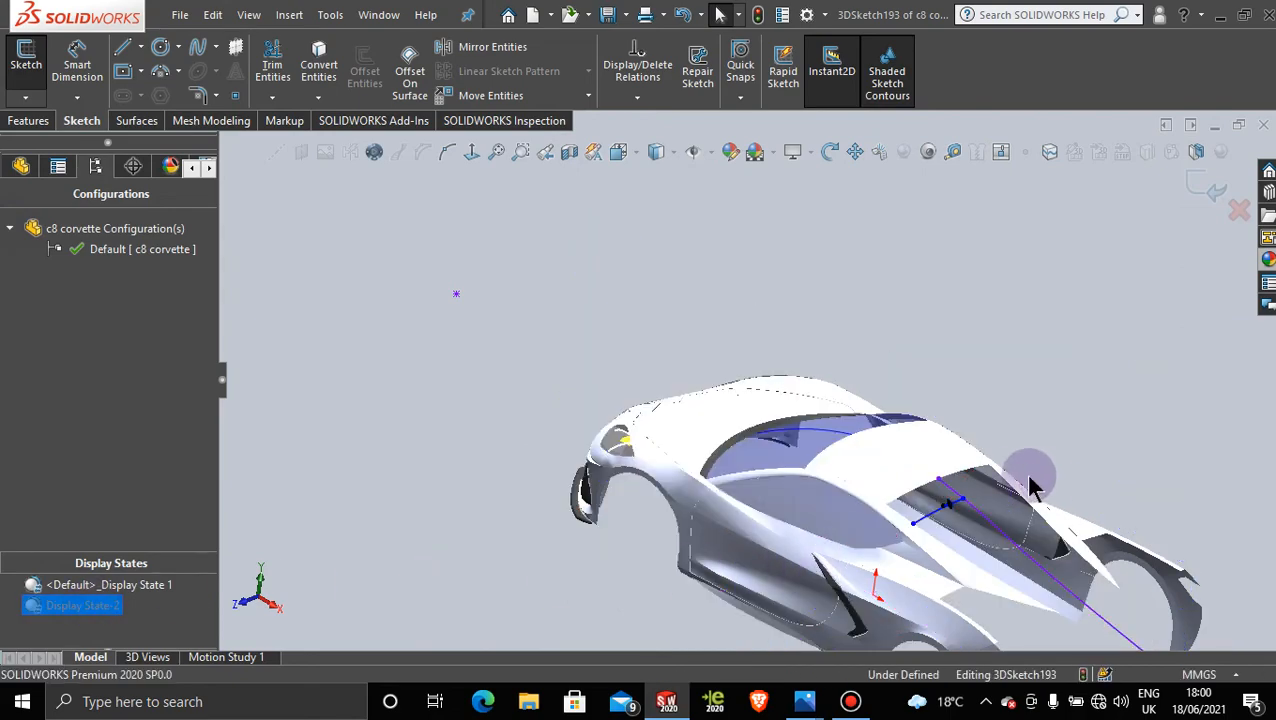
{"action": "scroll", "coordinate": [1031, 484], "scroll_direction": "down", "scroll_amount": 3}
{"action": "middle_click_drag", "start_coordinate": [948, 493], "coordinate": [906, 504]}
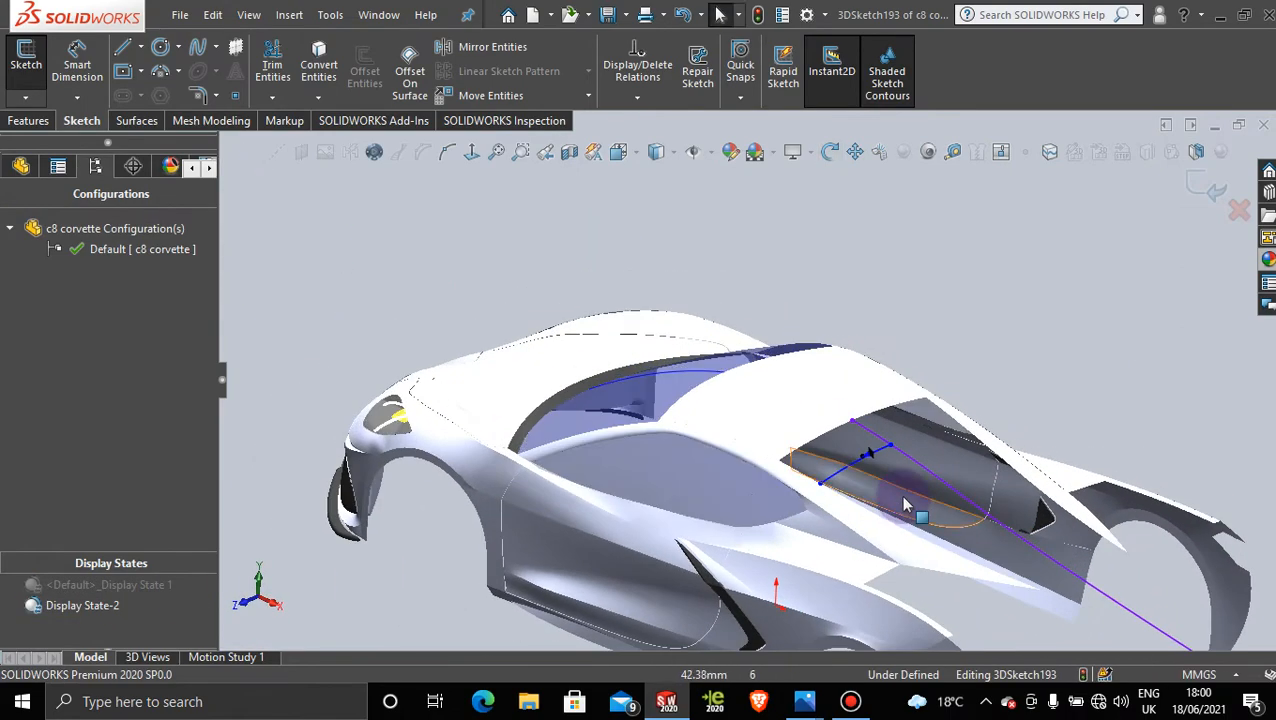
{"action": "scroll", "coordinate": [849, 456], "scroll_direction": "down", "scroll_amount": 3}
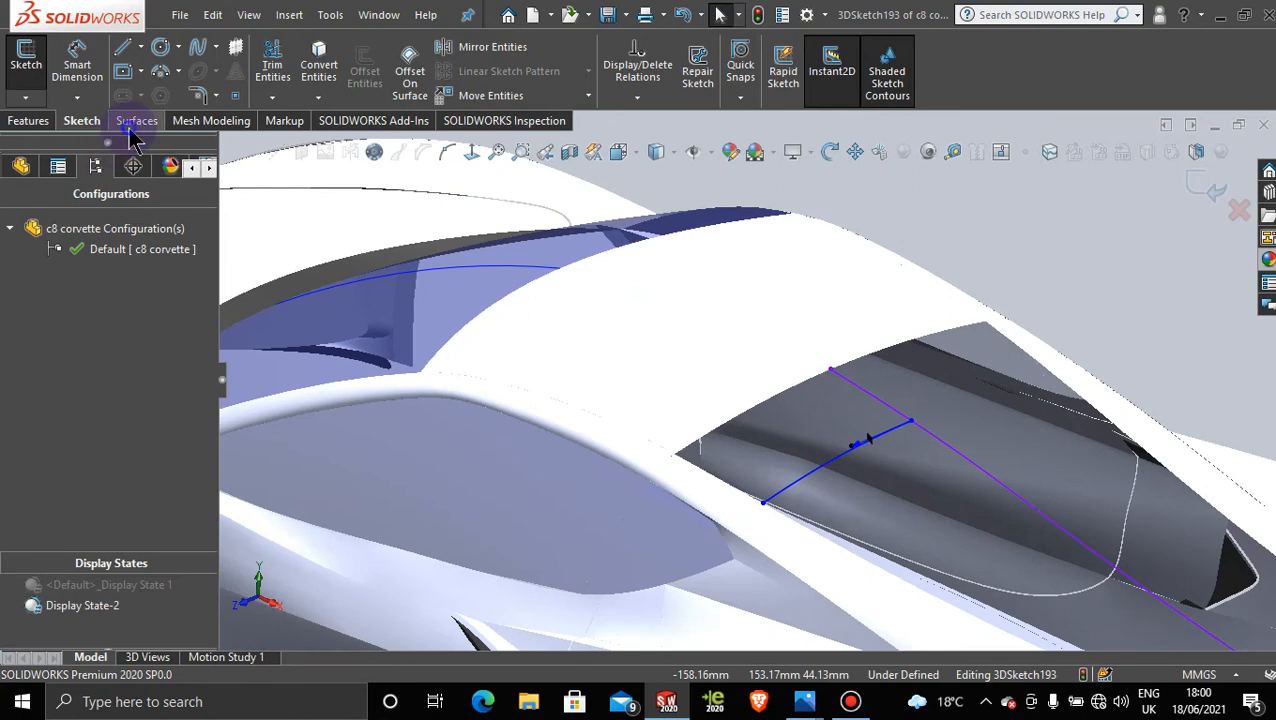
{"action": "left_click", "coordinate": [135, 123]}
{"action": "left_click", "coordinate": [1200, 184]}
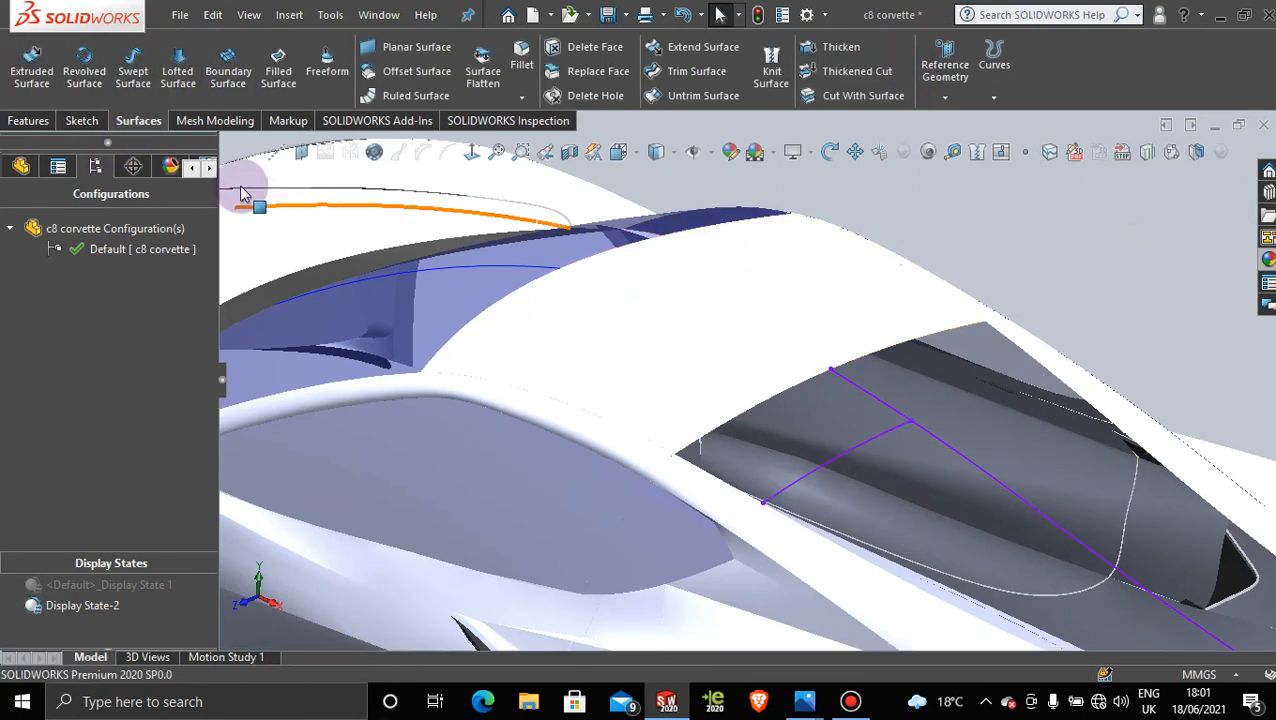
Step: Start a Boundary Surface with the rear deck's centreline curve and the rear pillar's inner edge as Direction 1 curves
{"action": "left_click", "coordinate": [228, 66]}
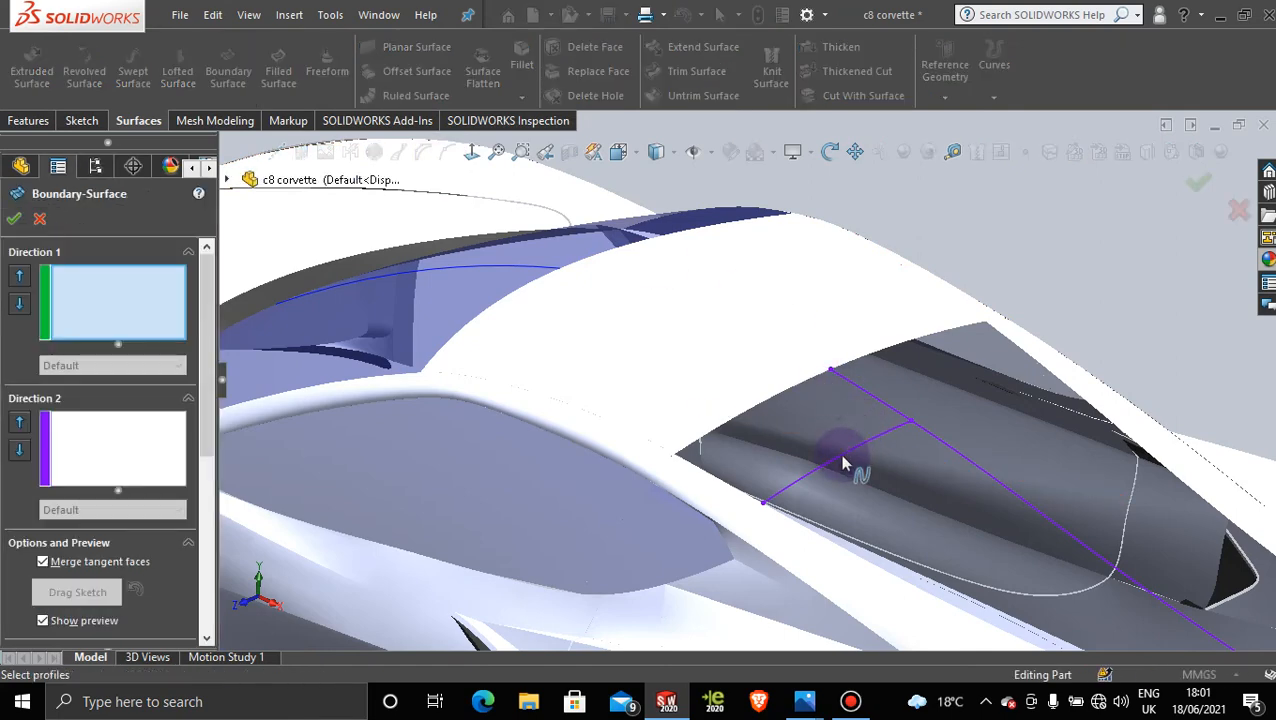
{"action": "left_click", "coordinate": [879, 404]}
{"action": "left_click", "coordinate": [717, 481]}
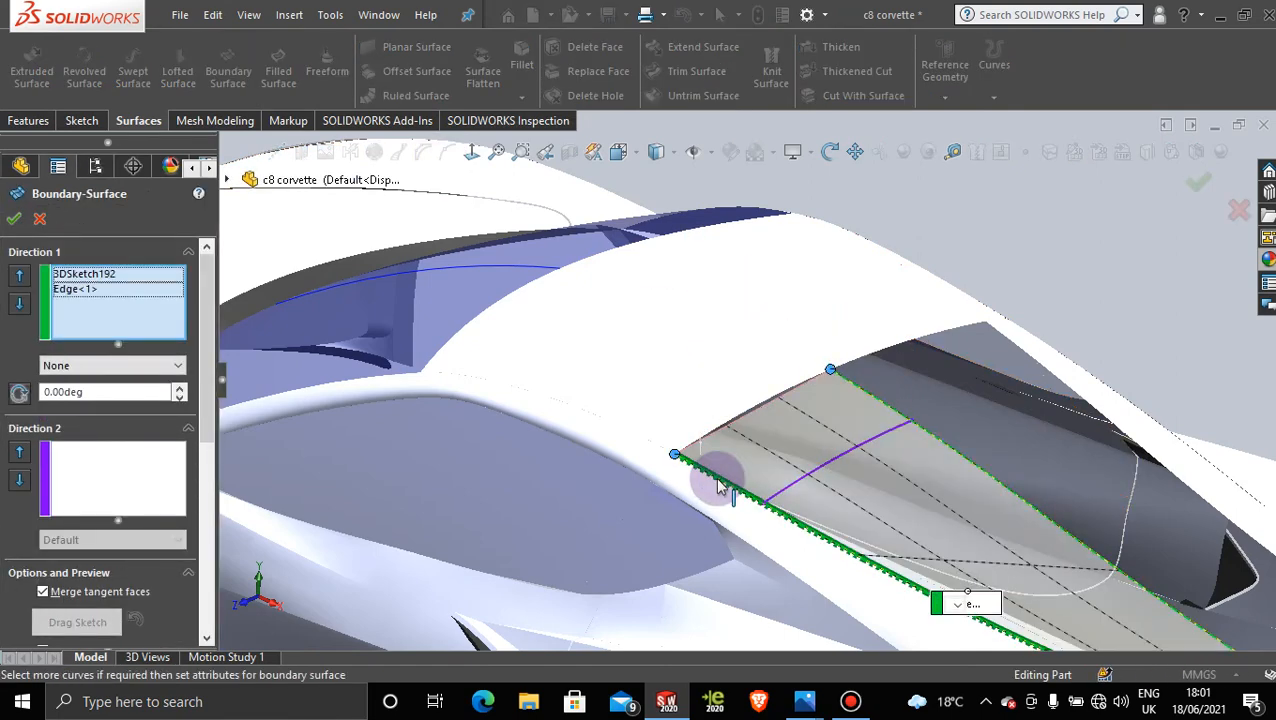
{"action": "scroll", "coordinate": [852, 488], "scroll_direction": "up", "scroll_amount": 2}
{"action": "scroll", "coordinate": [880, 440], "scroll_direction": "down", "scroll_amount": 3}
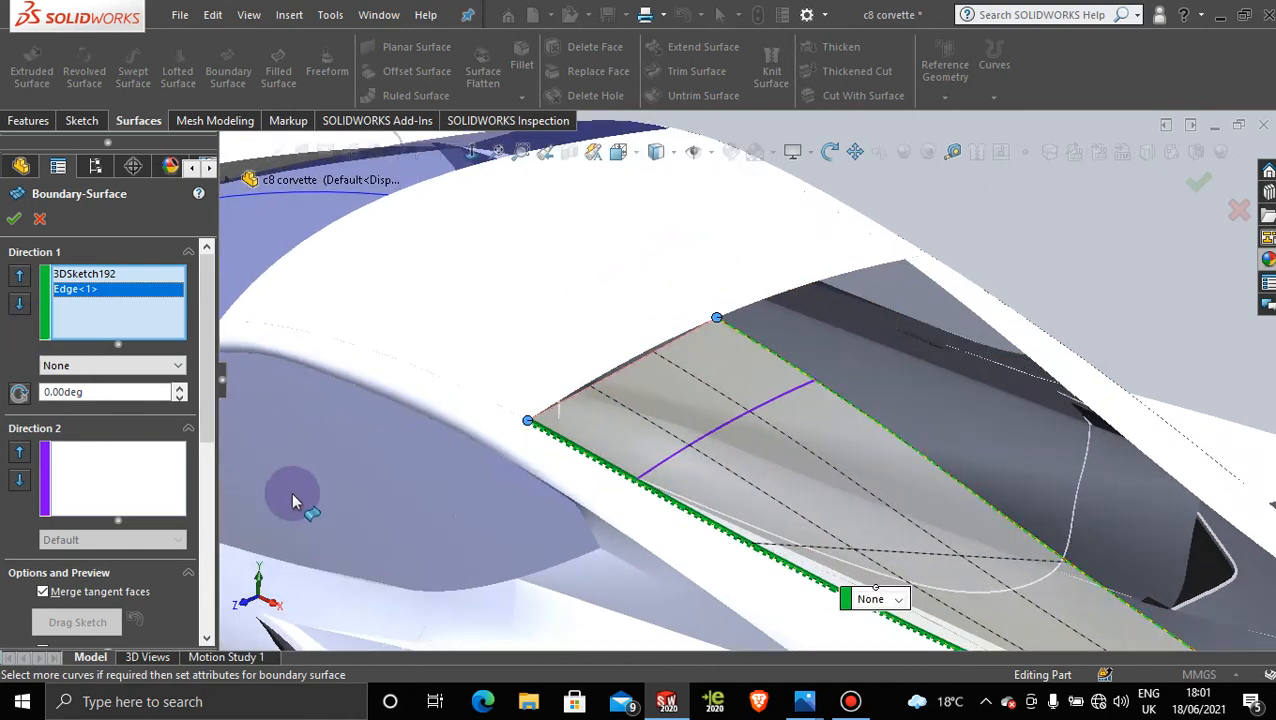
Step: Add the roof's rear edge and the cross spline as the boundary surface's Direction 2 curves
{"action": "left_click", "coordinate": [135, 468]}
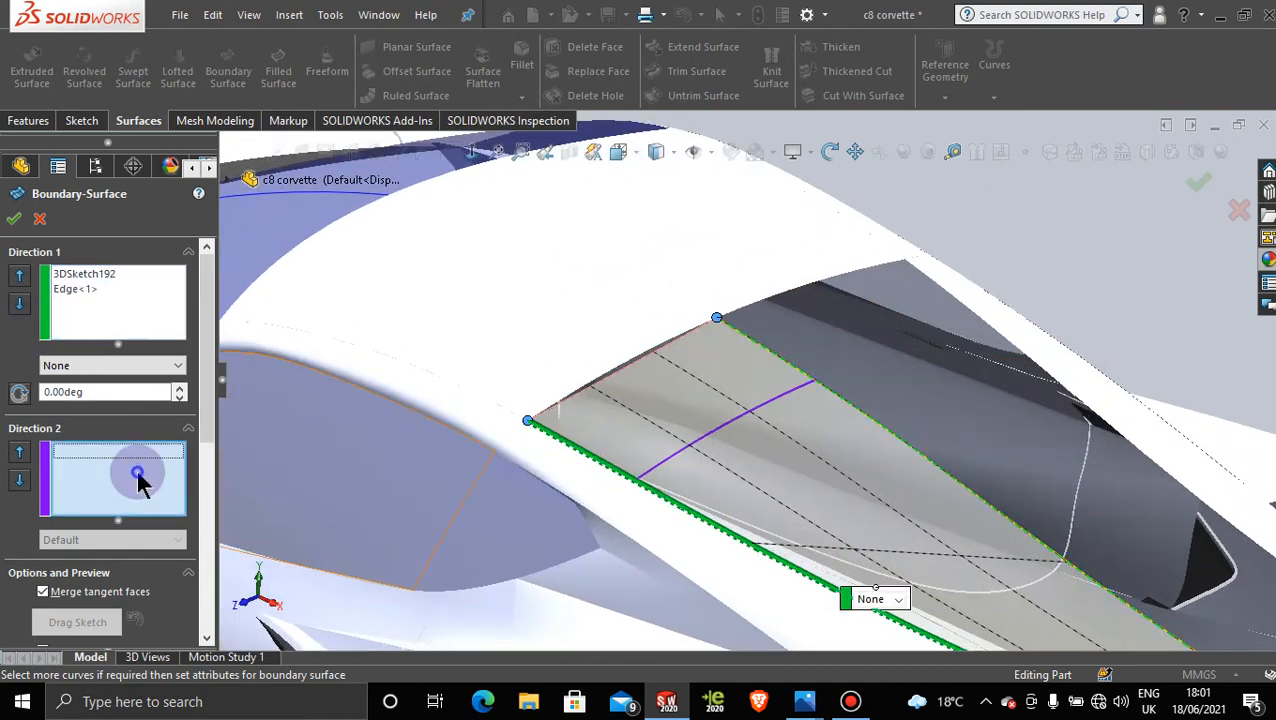
{"action": "left_click", "coordinate": [611, 369]}
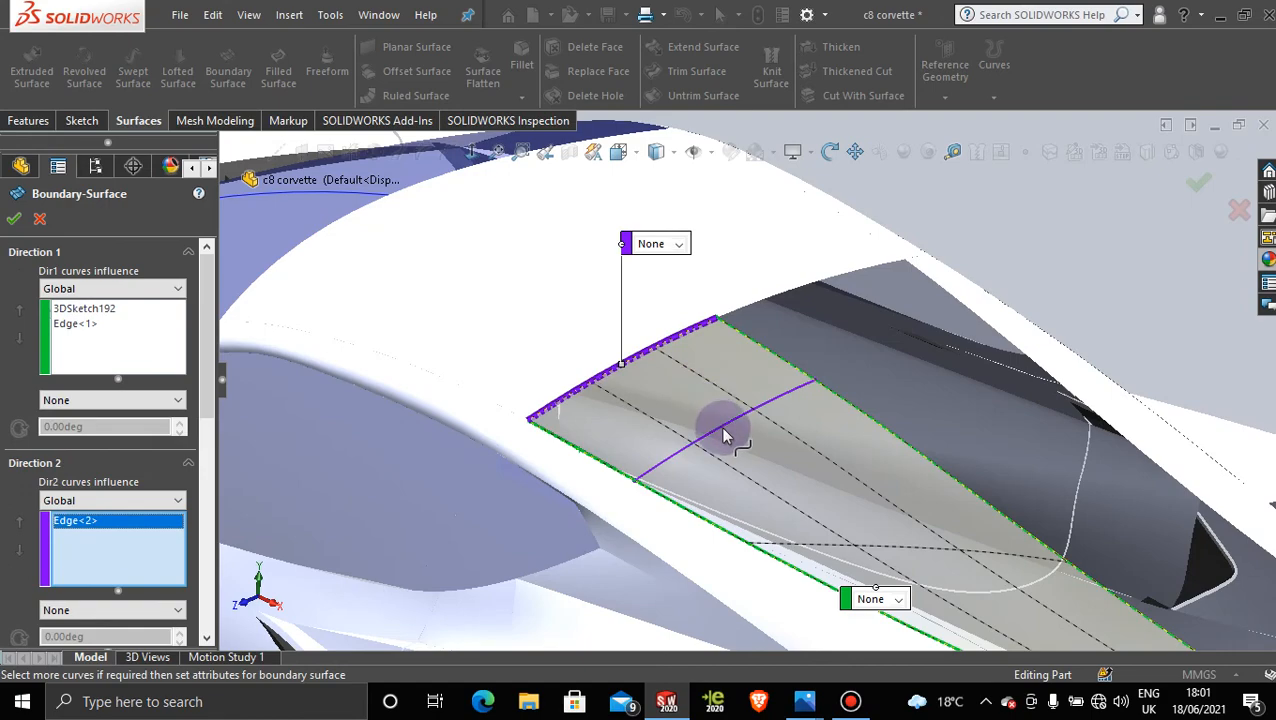
{"action": "left_click", "coordinate": [716, 429]}
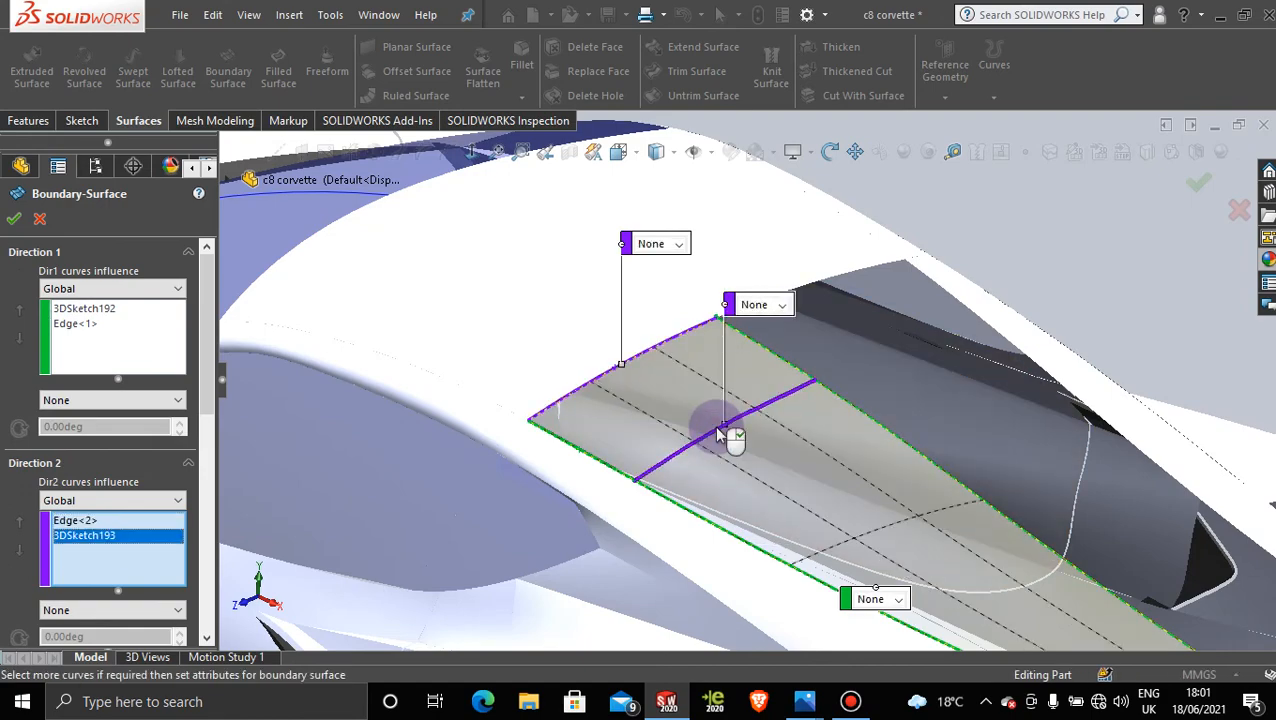
{"action": "scroll", "coordinate": [816, 456], "scroll_direction": "up", "scroll_amount": 5}
{"action": "middle_click_drag", "start_coordinate": [772, 434], "coordinate": [790, 468]}
{"action": "scroll", "coordinate": [790, 460], "scroll_direction": "up", "scroll_amount": 4}
{"action": "scroll", "coordinate": [843, 476], "scroll_direction": "down", "scroll_amount": 1}
{"action": "scroll", "coordinate": [843, 476], "scroll_direction": "down", "scroll_amount": 2}
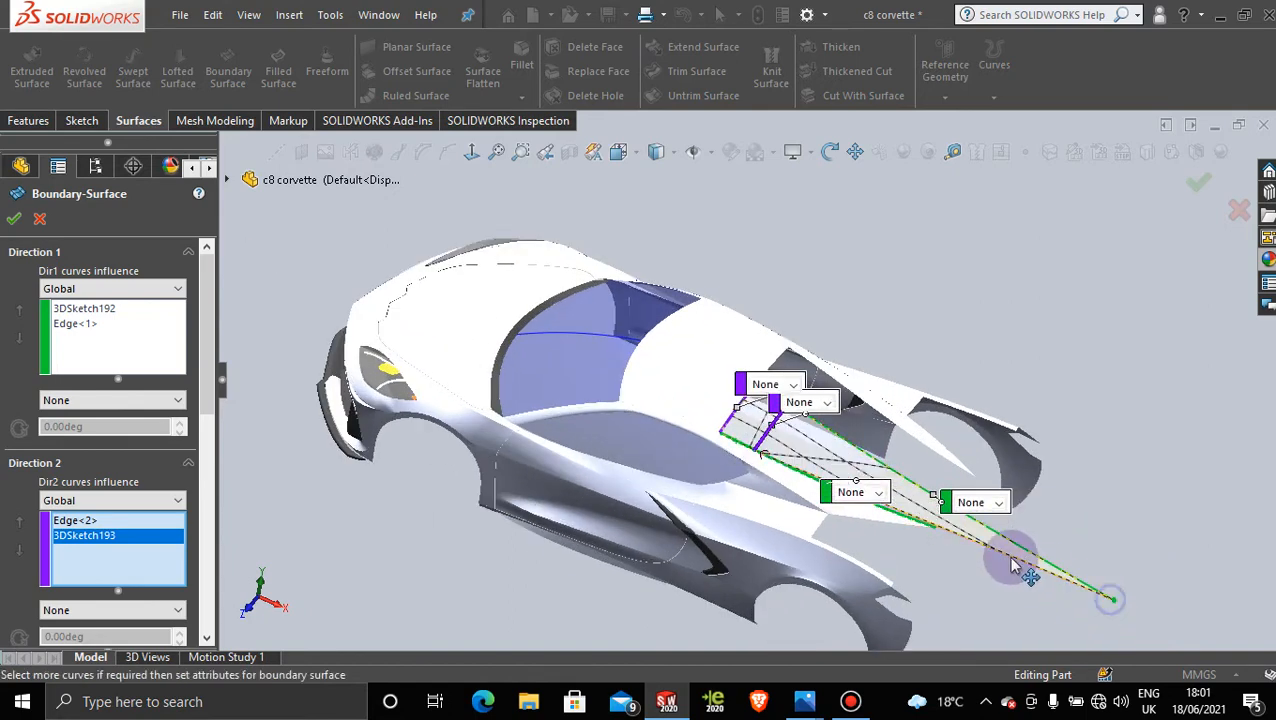
{"action": "middle_click_drag", "start_coordinate": [808, 437], "coordinate": [755, 492]}
Step: Try Direction Vector as the cross spline's tangency condition and set it back to None
{"action": "left_click", "coordinate": [760, 482]}
{"action": "left_click", "coordinate": [770, 490]}
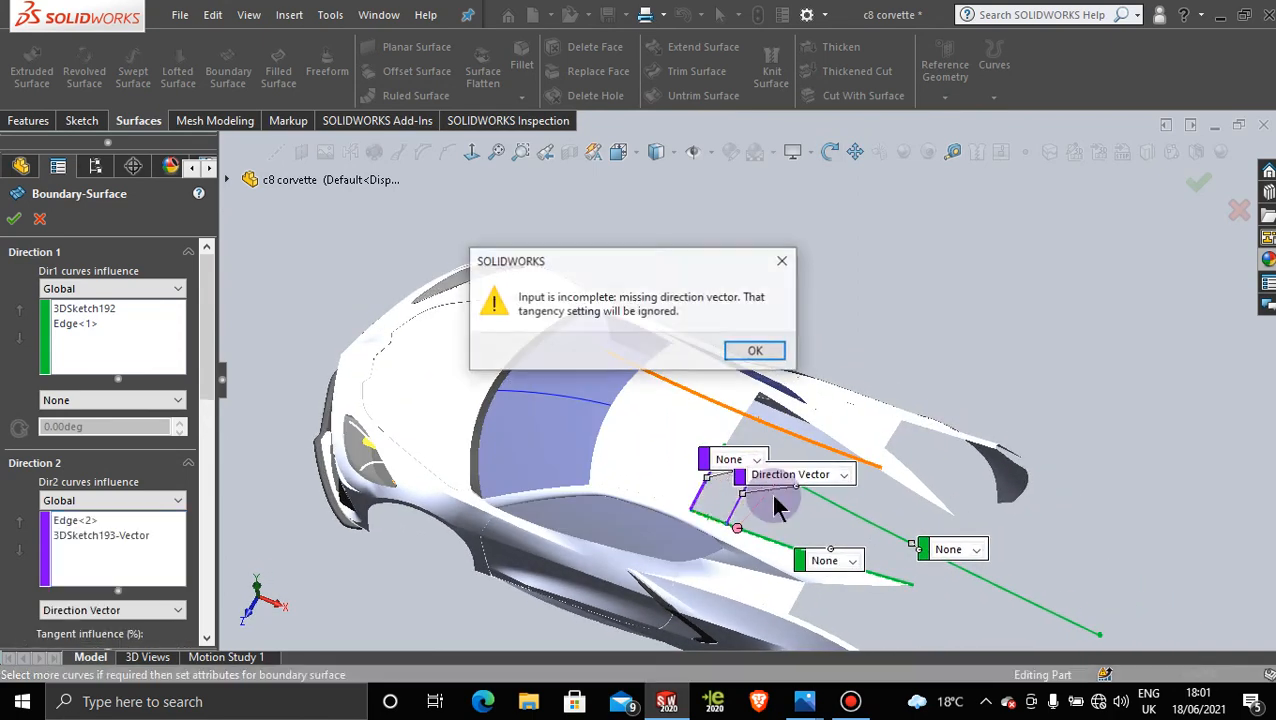
{"action": "left_click", "coordinate": [783, 262]}
{"action": "left_click", "coordinate": [843, 476]}
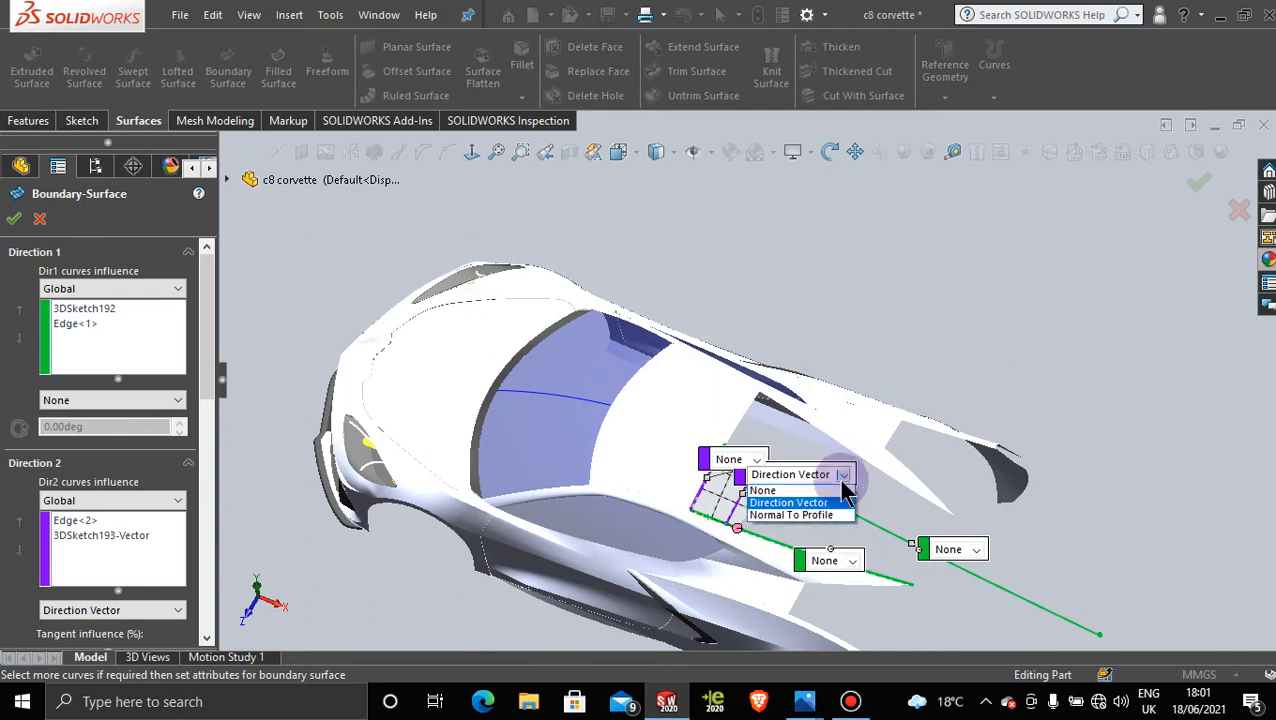
{"action": "left_click", "coordinate": [765, 490]}
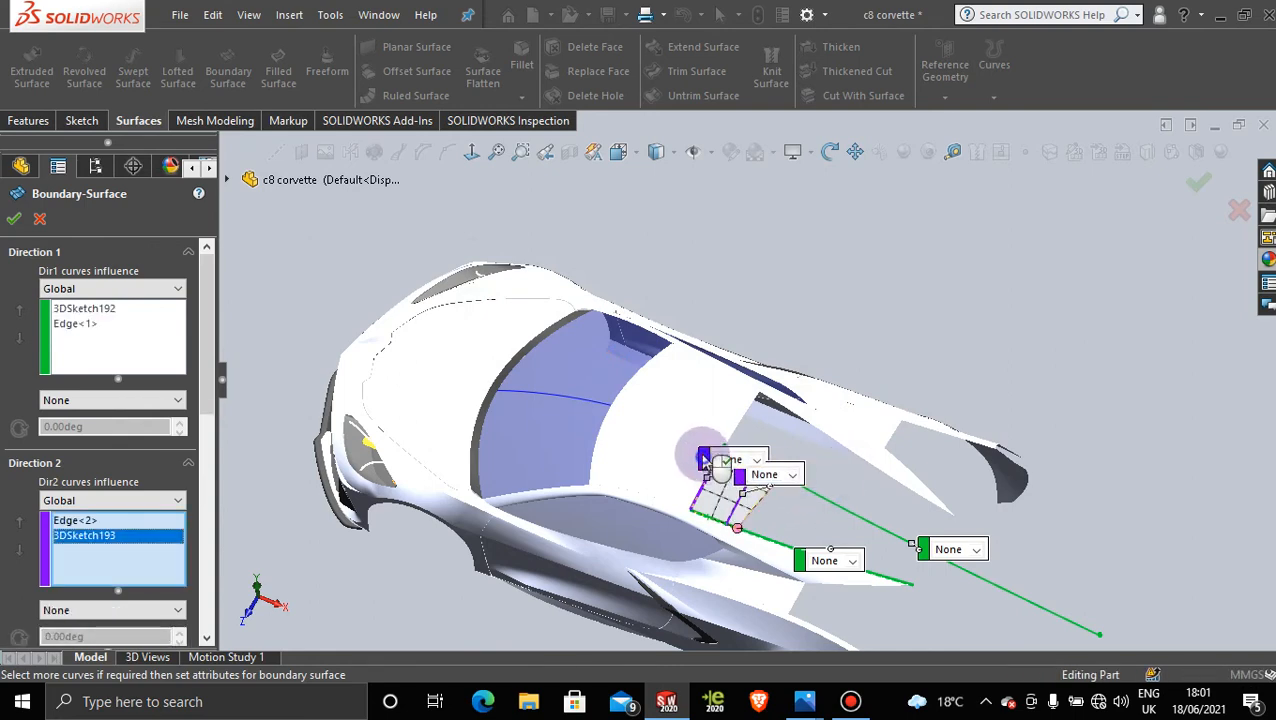
Step: Move the two Direction 2 callouts clear of the preview and pull the boundary surface's rear end back to the cross spline
{"action": "left_click_drag", "start_coordinate": [705, 462], "coordinate": [615, 260]}
{"action": "left_click_drag", "start_coordinate": [743, 482], "coordinate": [974, 332]}
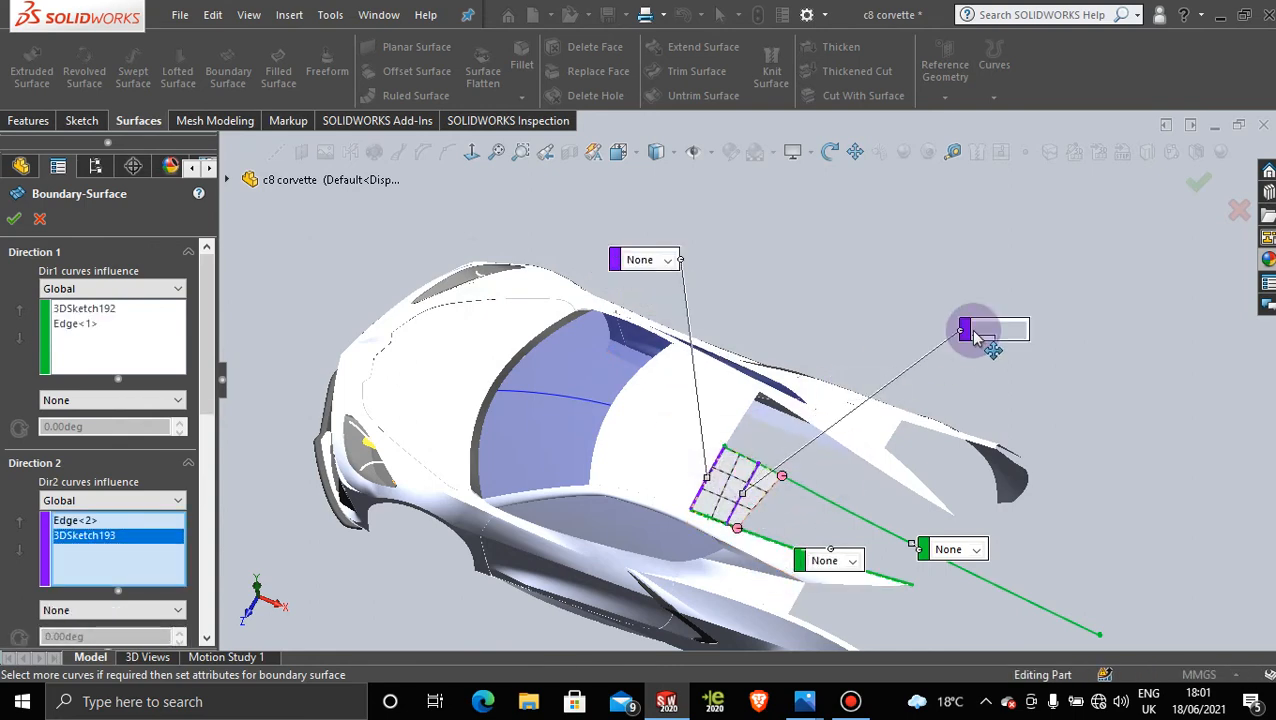
{"action": "middle_click_drag", "start_coordinate": [815, 540], "coordinate": [765, 520]}
{"action": "scroll", "coordinate": [755, 447], "scroll_direction": "down", "scroll_amount": 3}
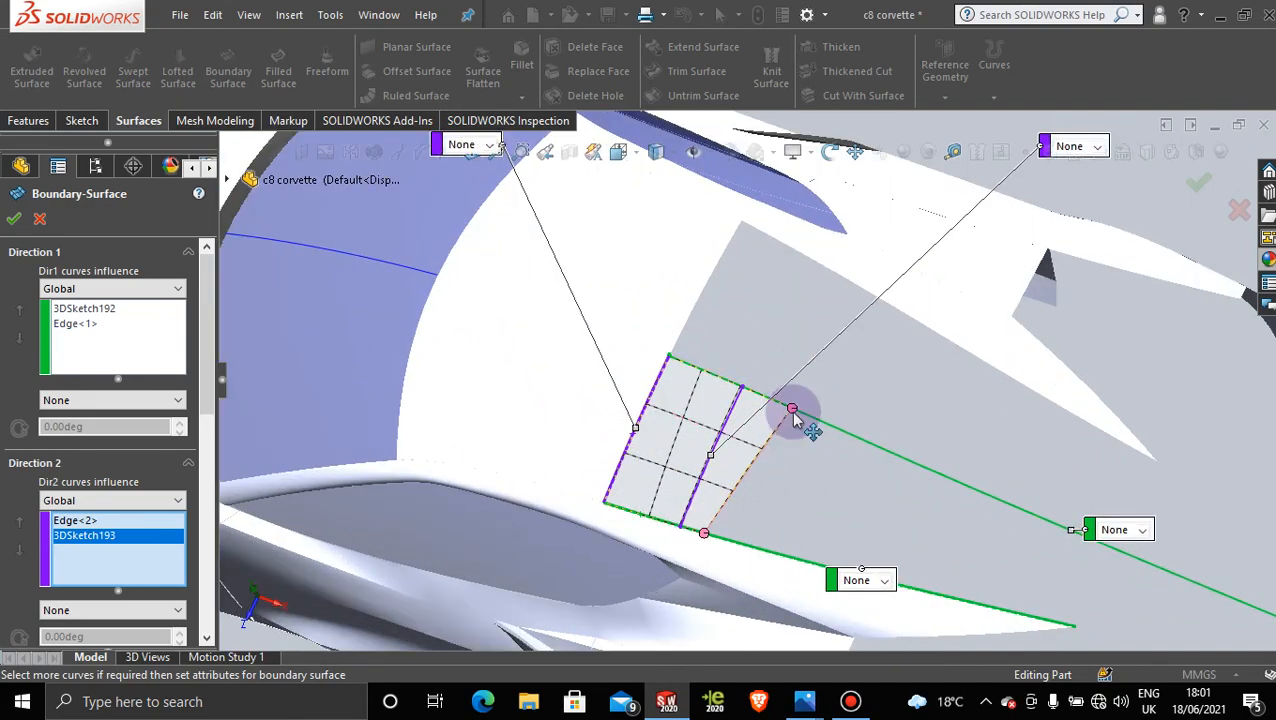
{"action": "left_click_drag", "start_coordinate": [739, 391], "coordinate": [742, 388]}
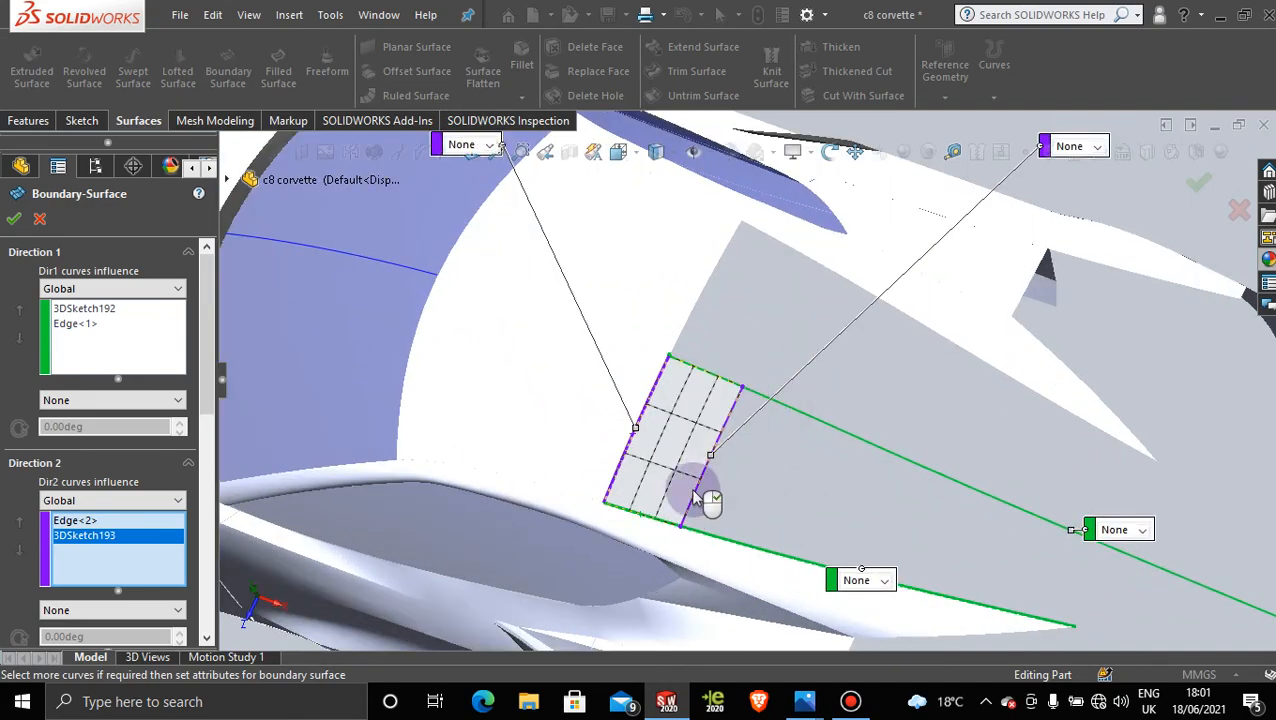
{"action": "scroll", "coordinate": [738, 522], "scroll_direction": "up", "scroll_amount": 3}
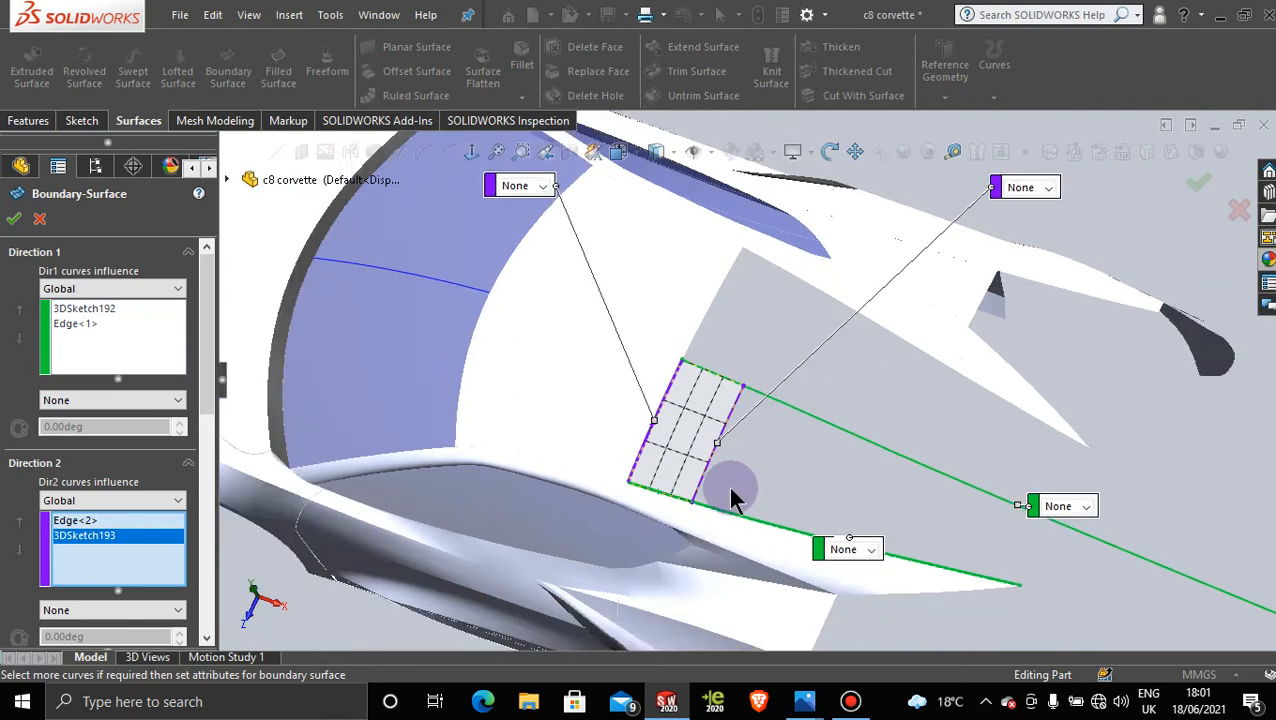
{"action": "middle_click_drag", "start_coordinate": [735, 498], "coordinate": [735, 484]}
Step: Set the roof's rear edge to Tangency To Face and create the boundary surface
{"action": "left_click", "coordinate": [626, 250]}
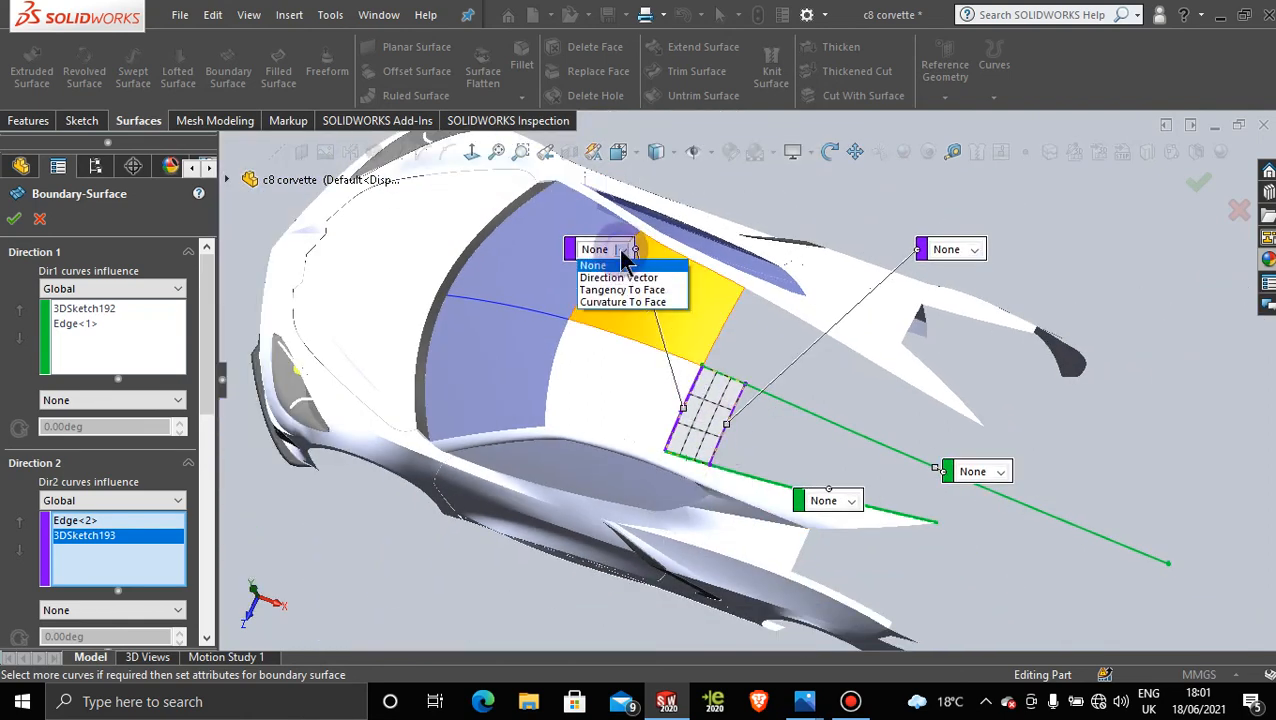
{"action": "left_click", "coordinate": [620, 290]}
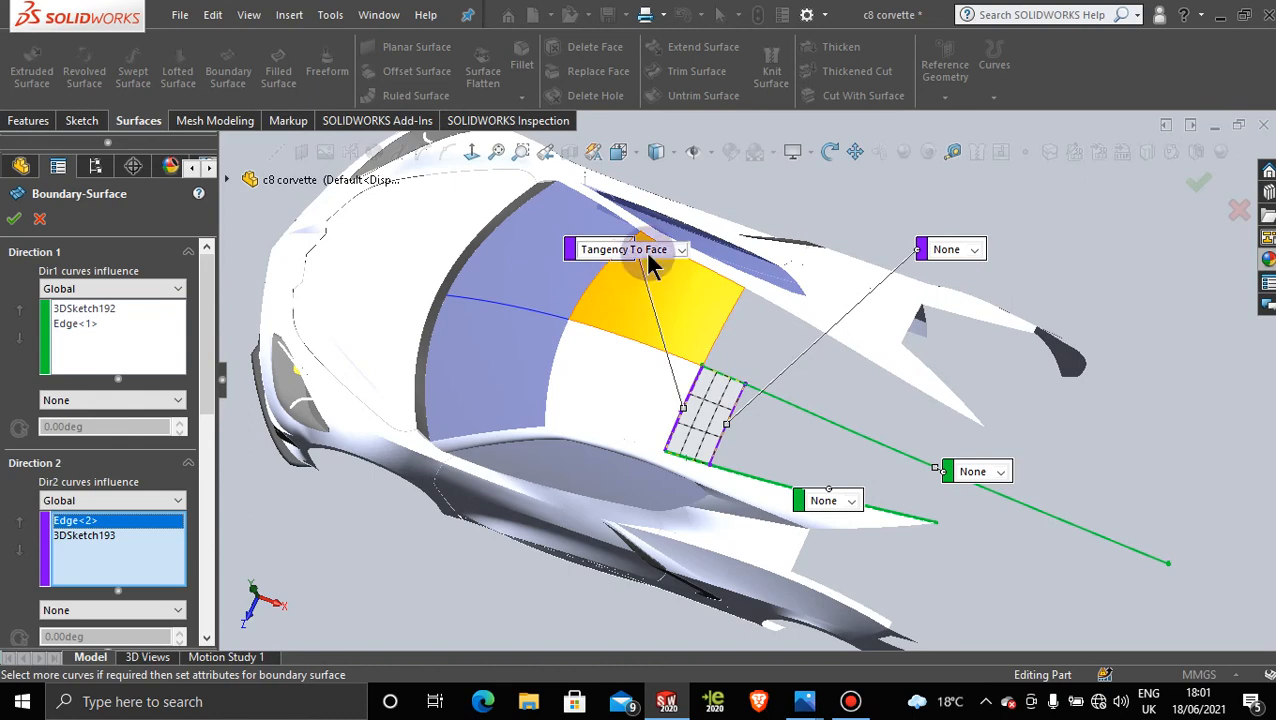
{"action": "left_click", "coordinate": [648, 250]}
{"action": "left_click", "coordinate": [645, 277]}
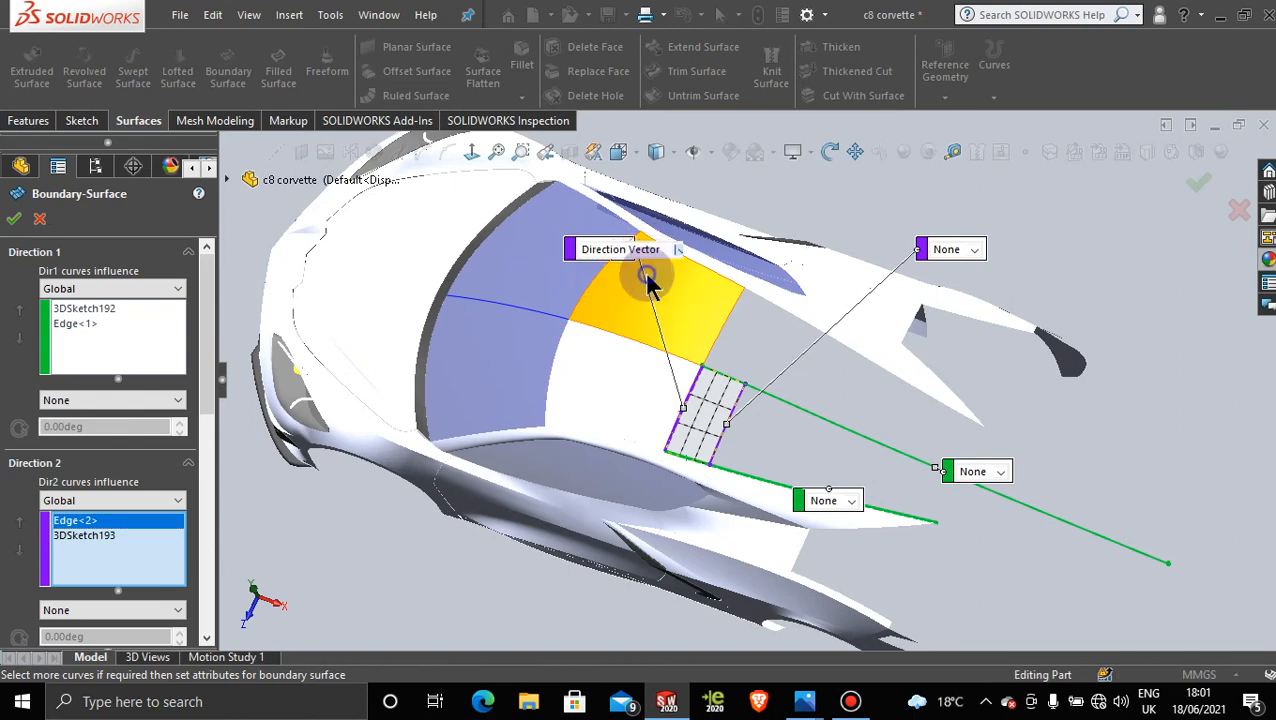
{"action": "left_click", "coordinate": [784, 263]}
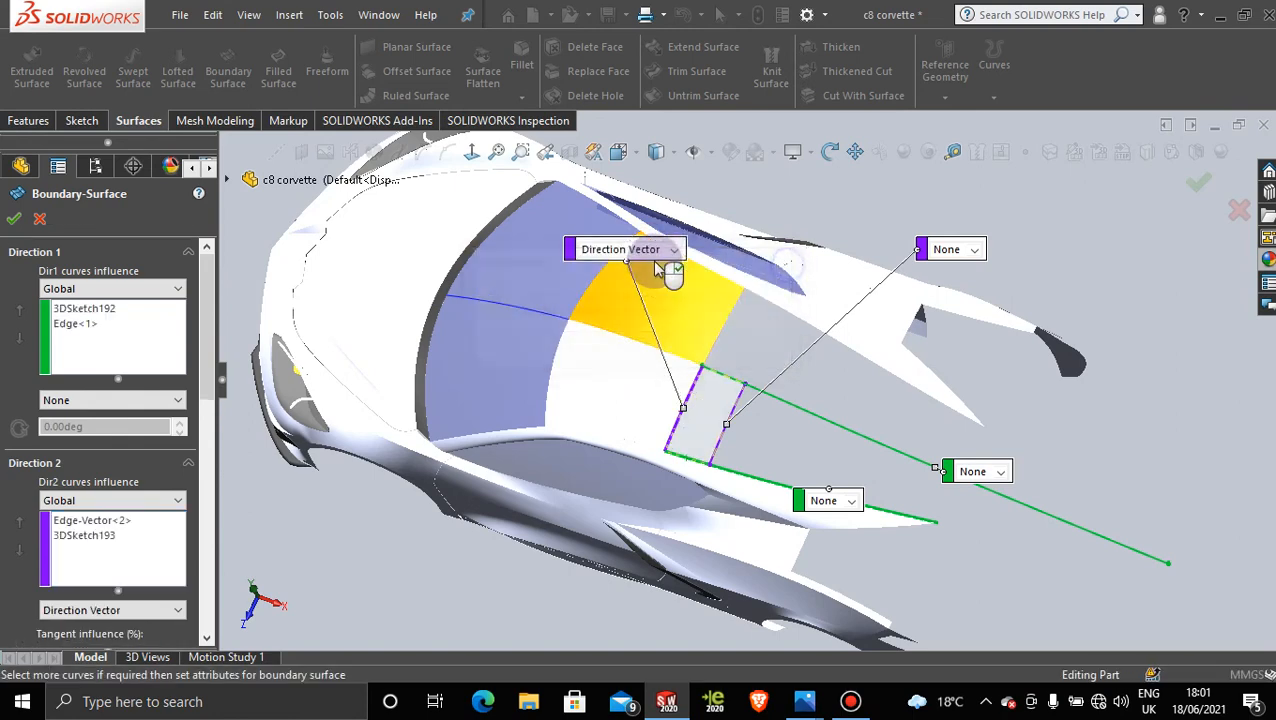
{"action": "left_click", "coordinate": [670, 251]}
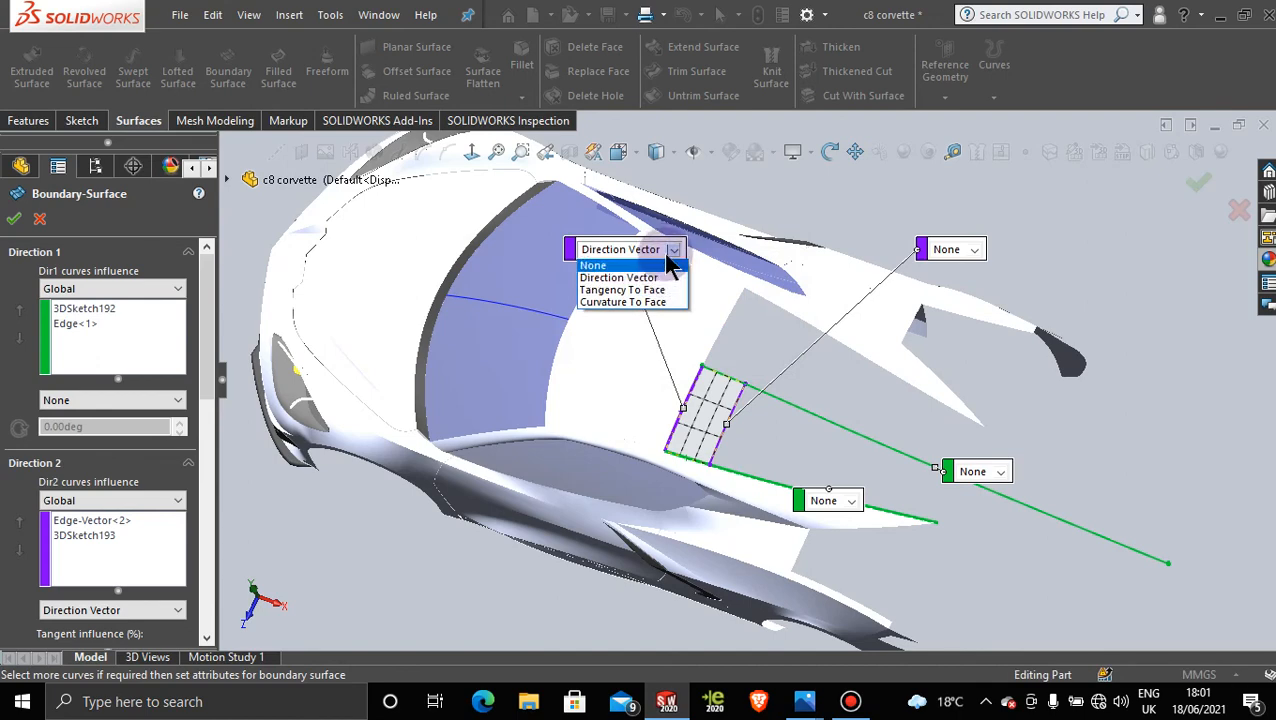
{"action": "left_click", "coordinate": [657, 290]}
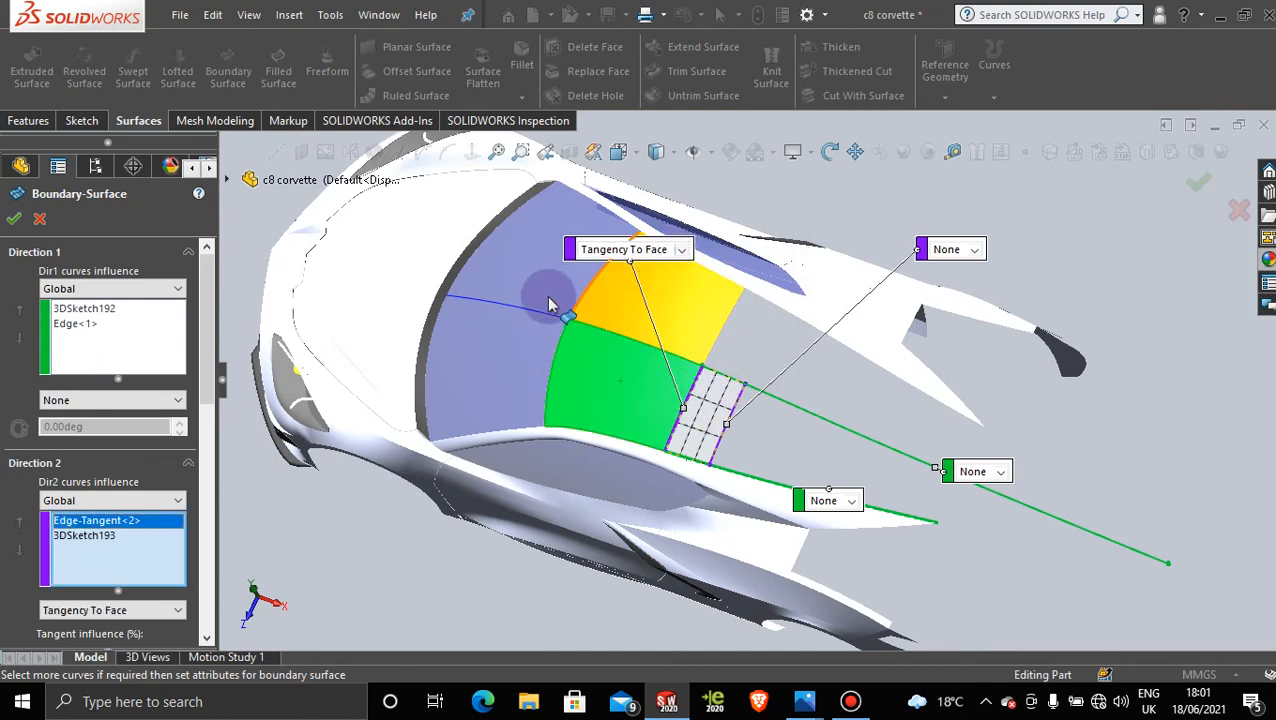
{"action": "left_click", "coordinate": [14, 218]}
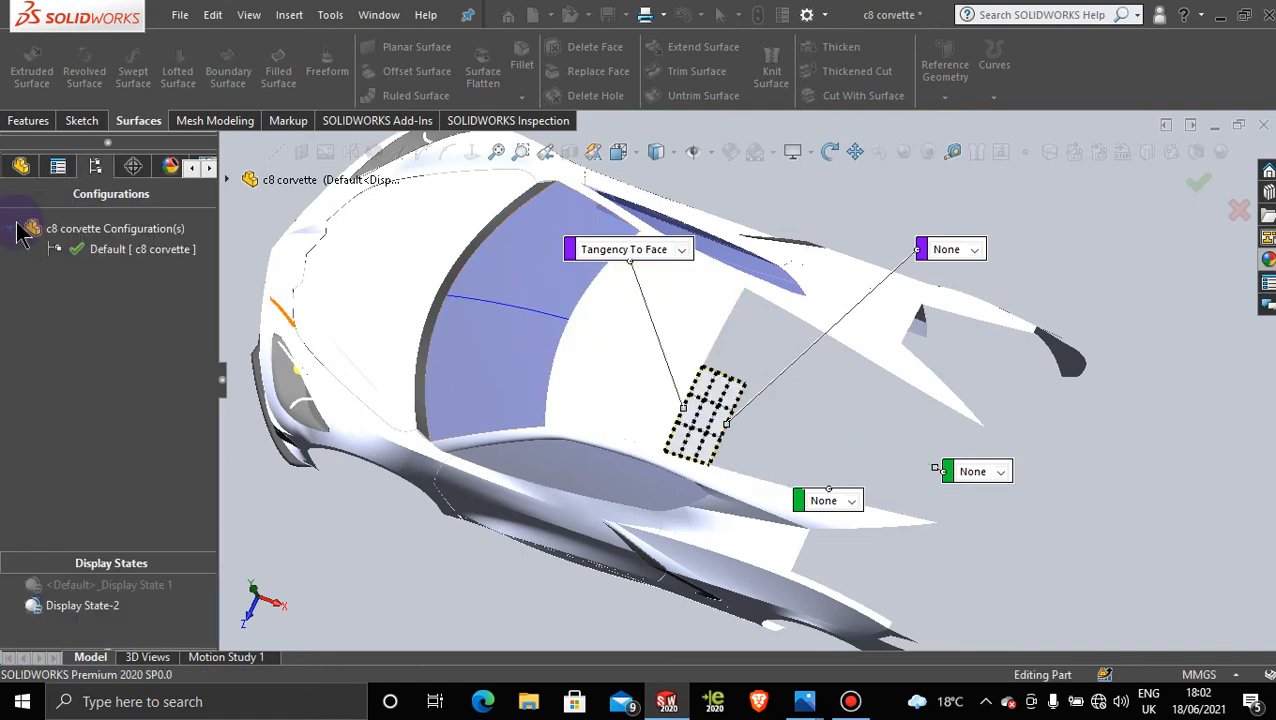
Step: Mirror the new boundary surface behind the roof about the Front Plane
{"action": "middle_click_drag", "start_coordinate": [826, 430], "coordinate": [678, 520]}
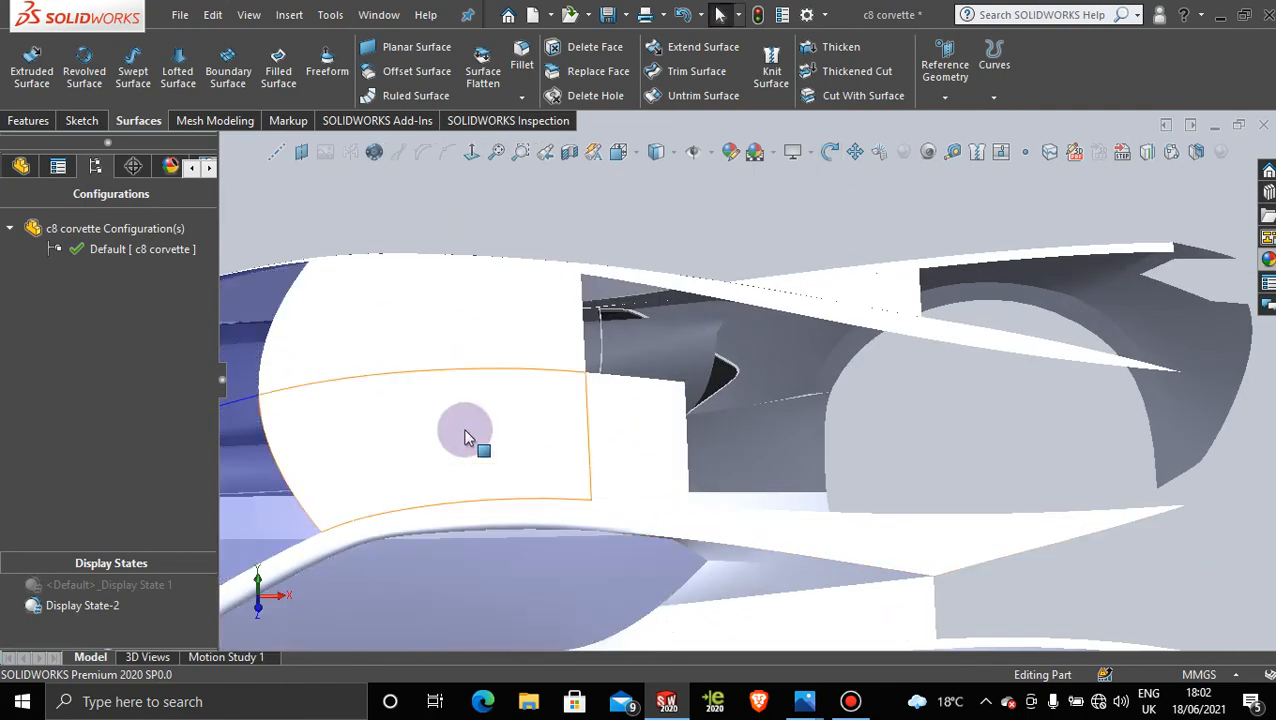
{"action": "left_click", "coordinate": [27, 121]}
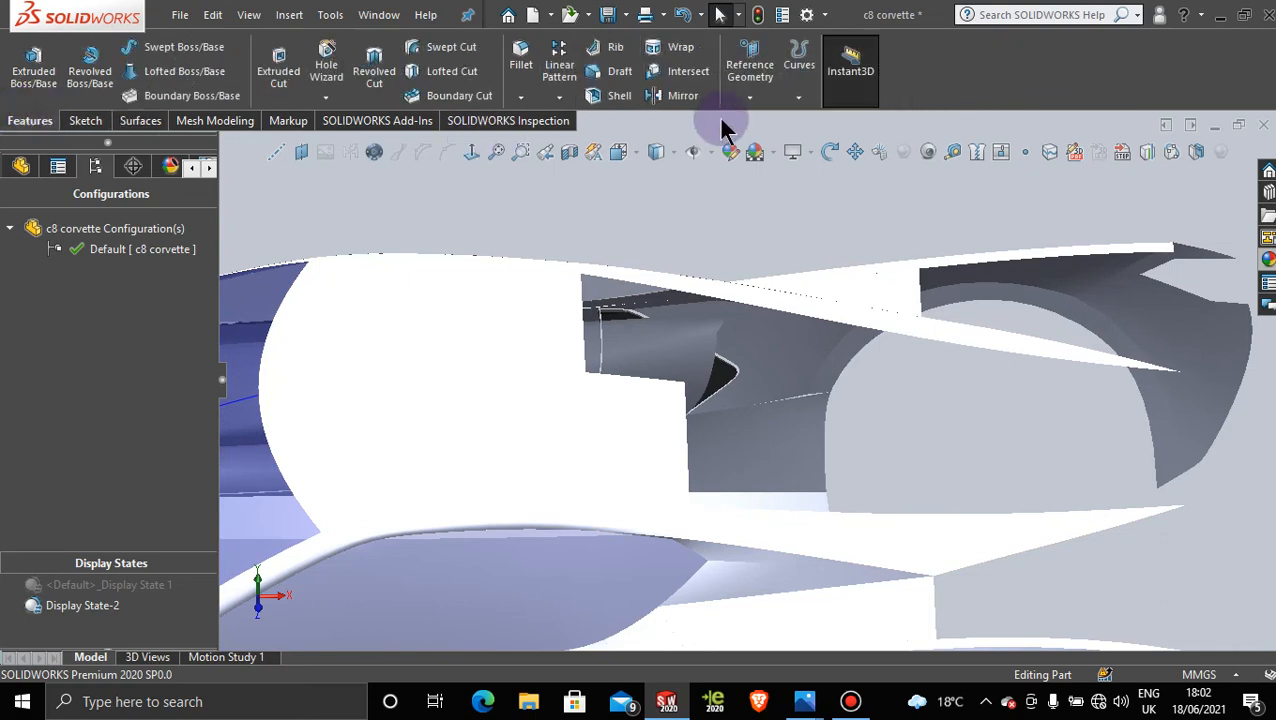
{"action": "left_click", "coordinate": [651, 97]}
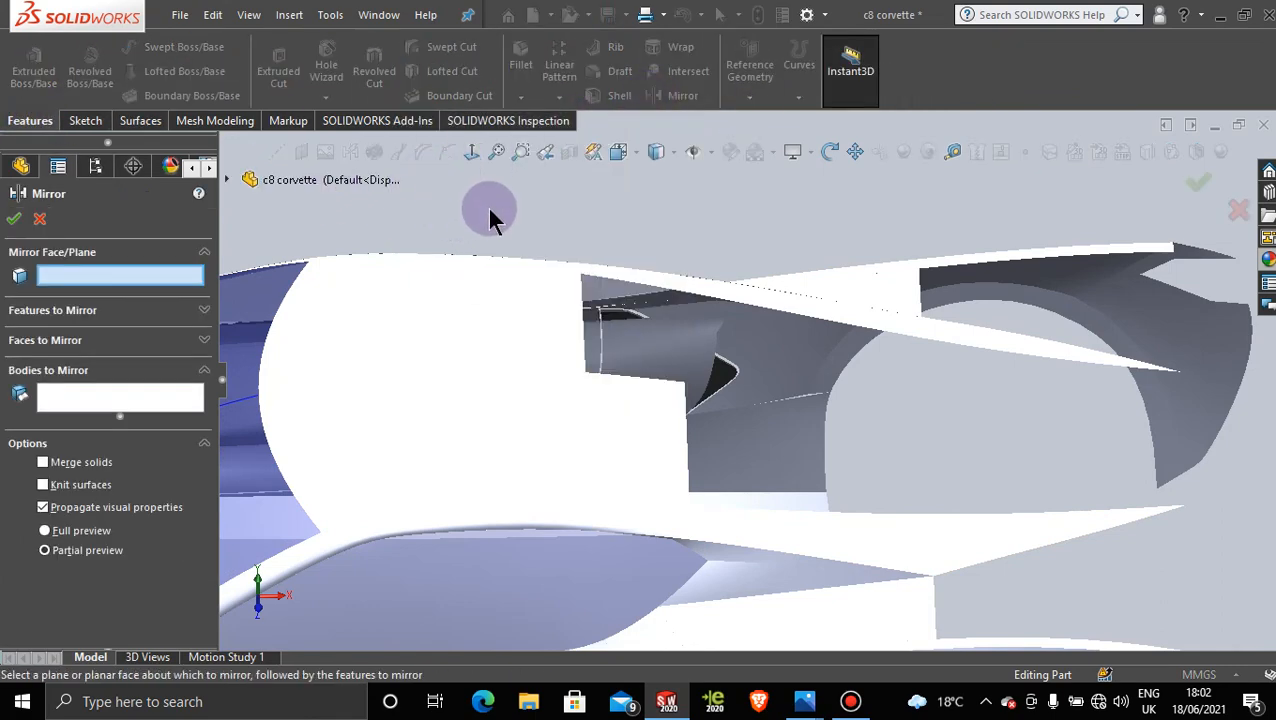
{"action": "scroll", "coordinate": [488, 218], "scroll_direction": "up", "scroll_amount": 5}
{"action": "mouse_move", "coordinate": [655, 276]}
{"action": "middle_mouse_down"}
{"action": "mouse_move", "coordinate": [644, 248]}
{"action": "mouse_move", "coordinate": [667, 257]}
{"action": "middle_mouse_up"}
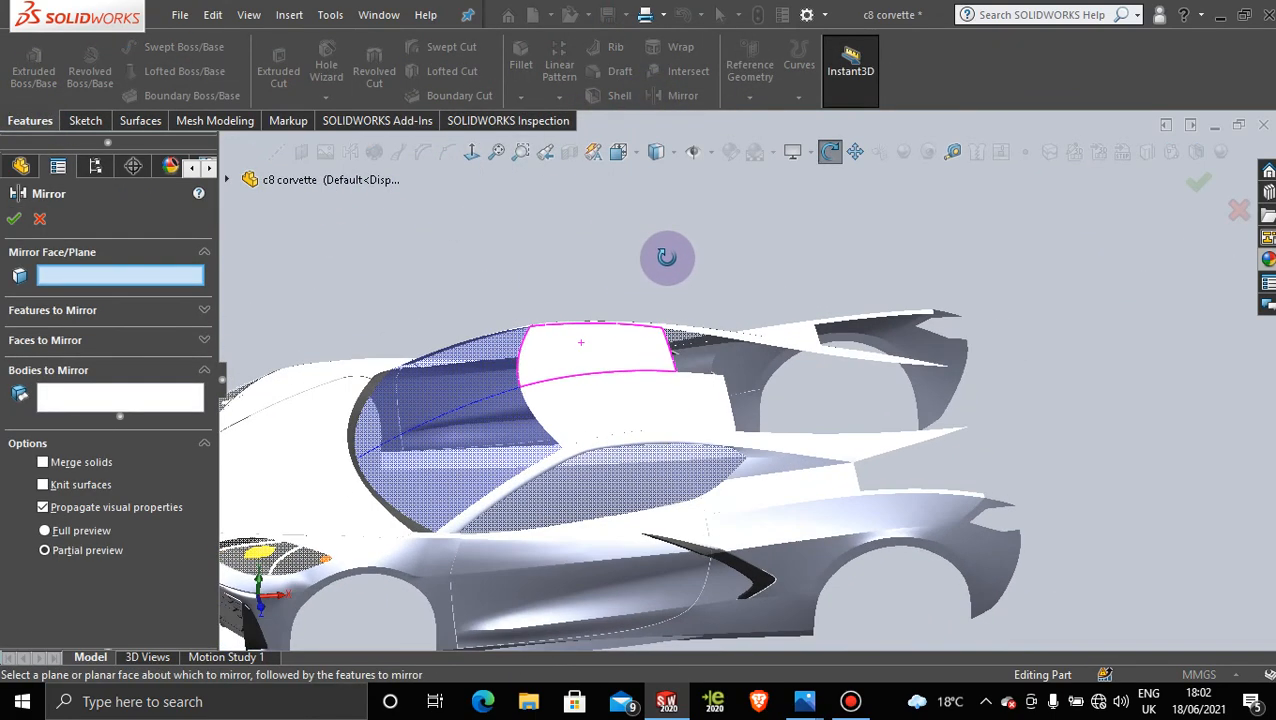
{"action": "left_click", "coordinate": [229, 182]}
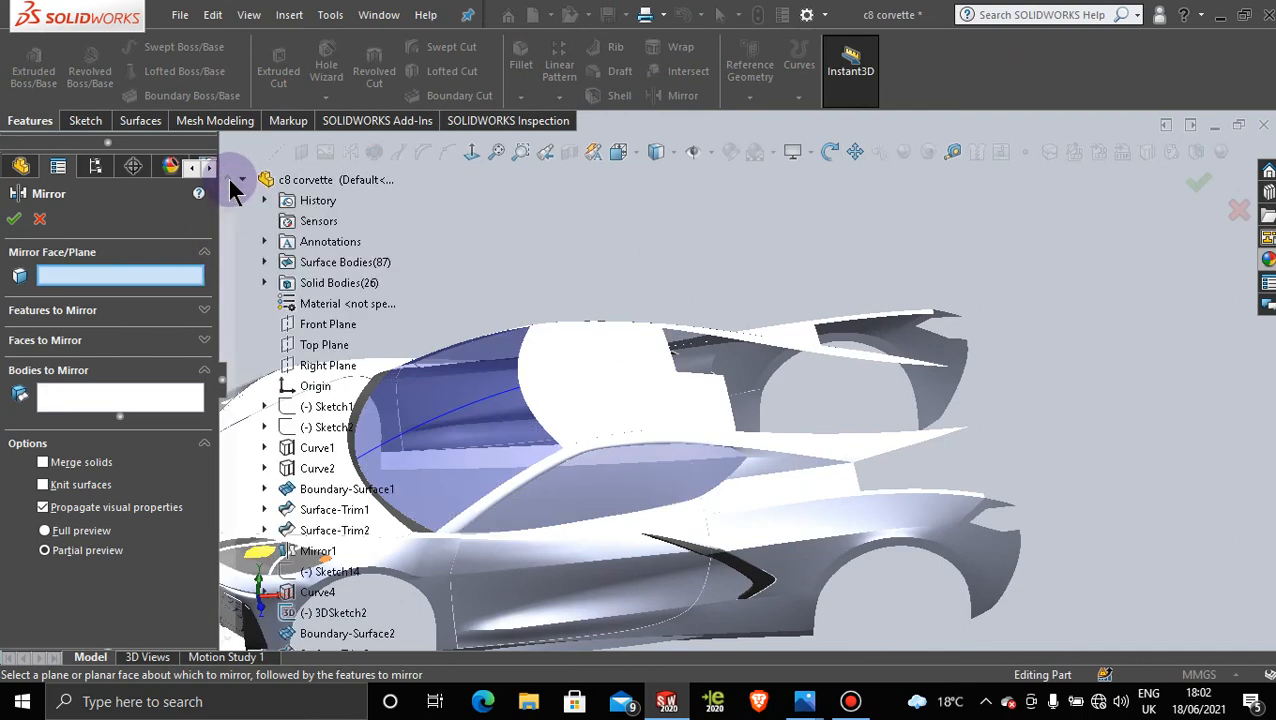
{"action": "left_click", "coordinate": [329, 326]}
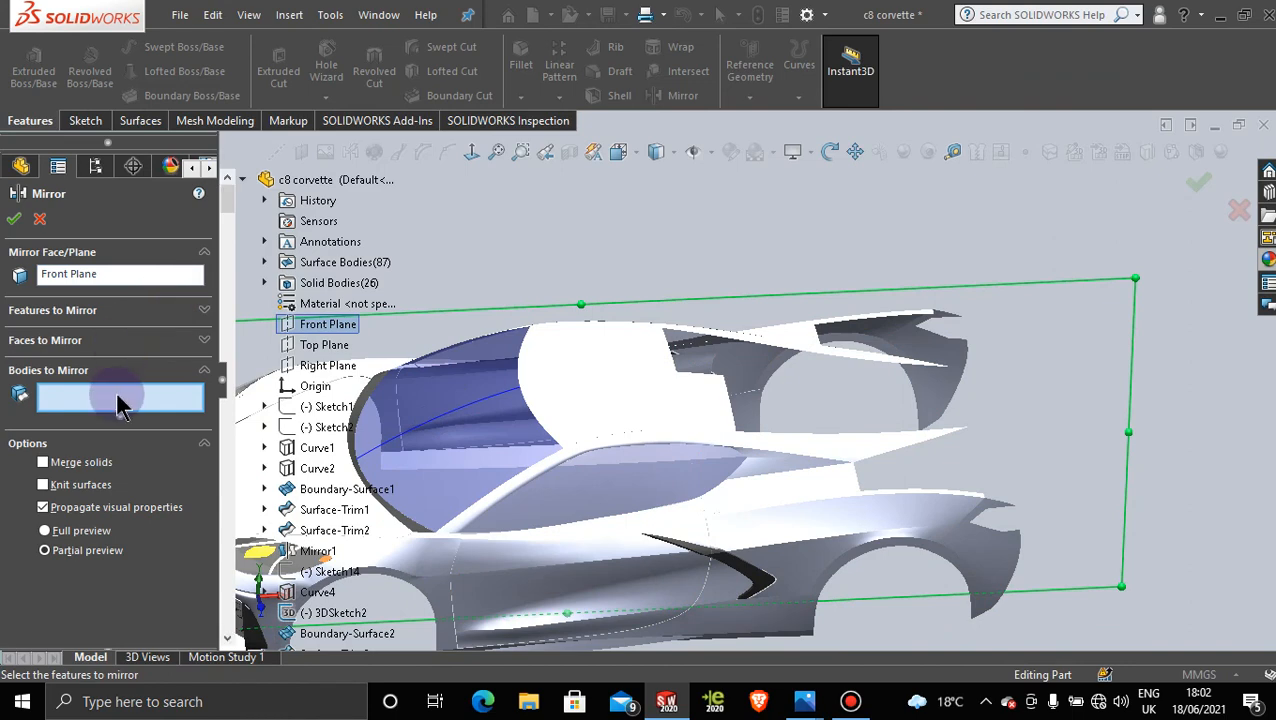
{"action": "left_click", "coordinate": [714, 408]}
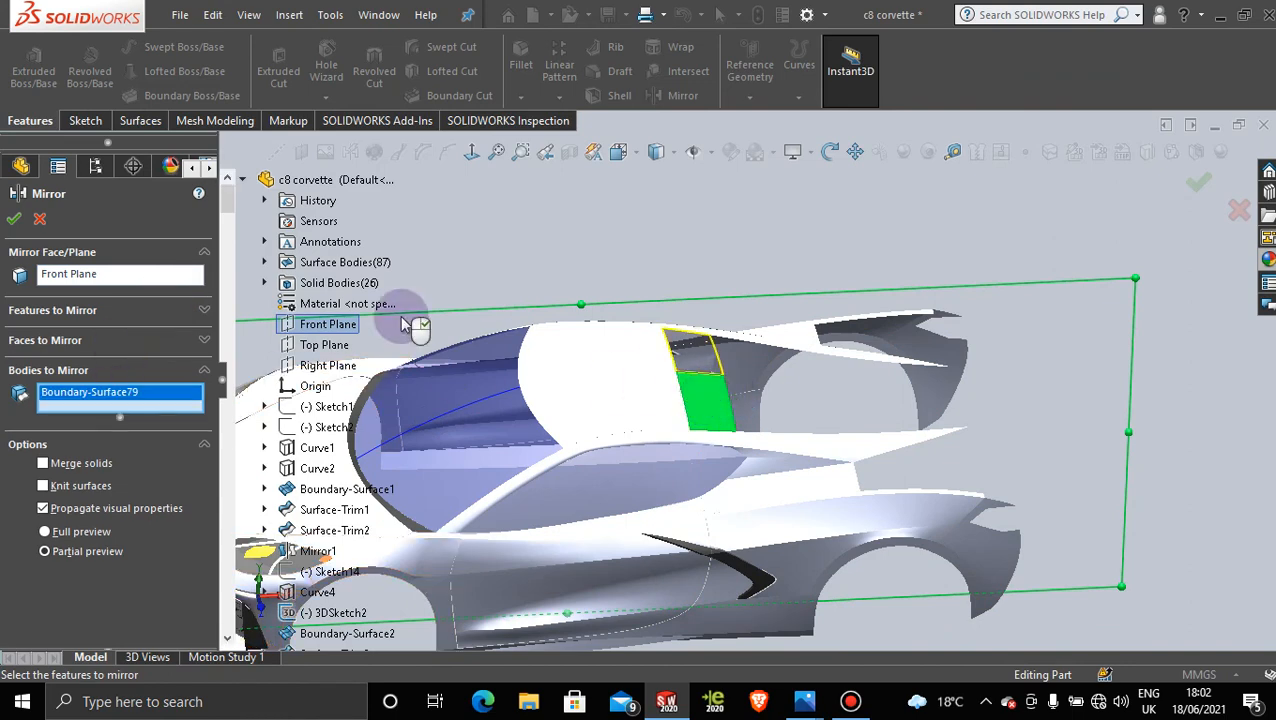
{"action": "left_click", "coordinate": [15, 220]}
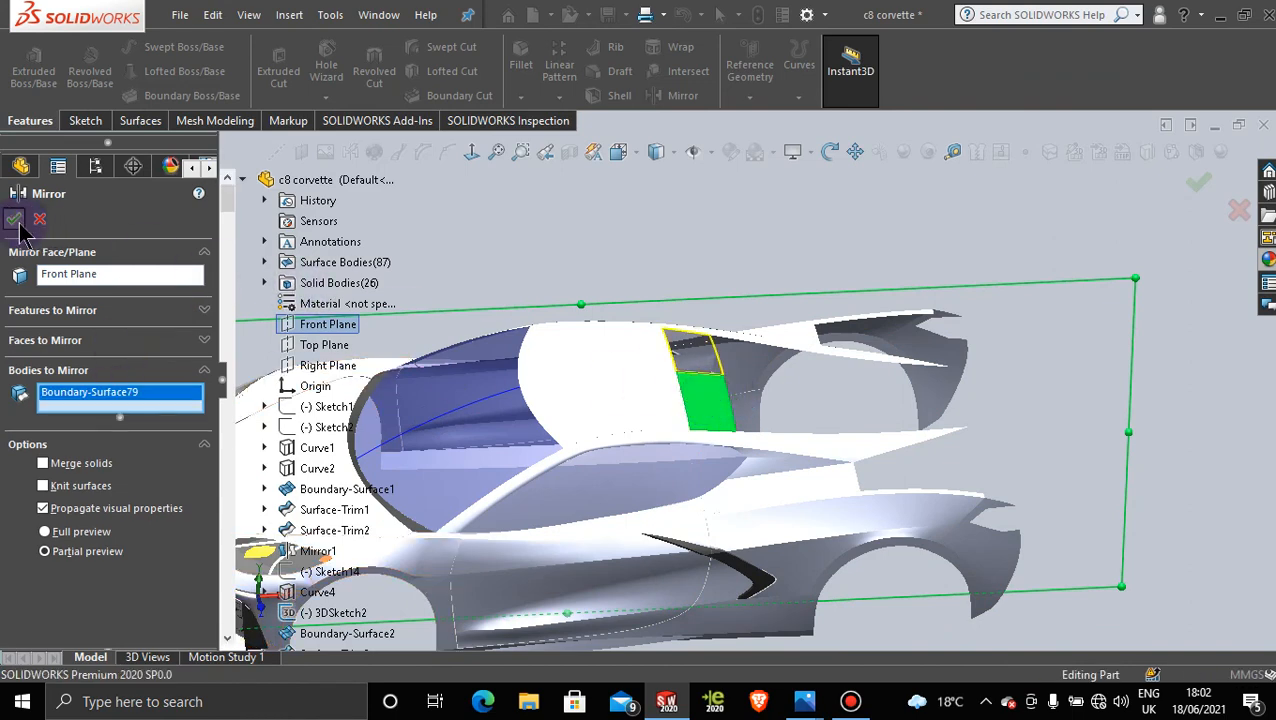
Step: Examine the whole car body from the front and side, including the roof and rear area
{"action": "middle_click_drag", "start_coordinate": [1127, 459], "coordinate": [1160, 384]}
{"action": "scroll", "coordinate": [878, 446], "scroll_direction": "up", "scroll_amount": 5}
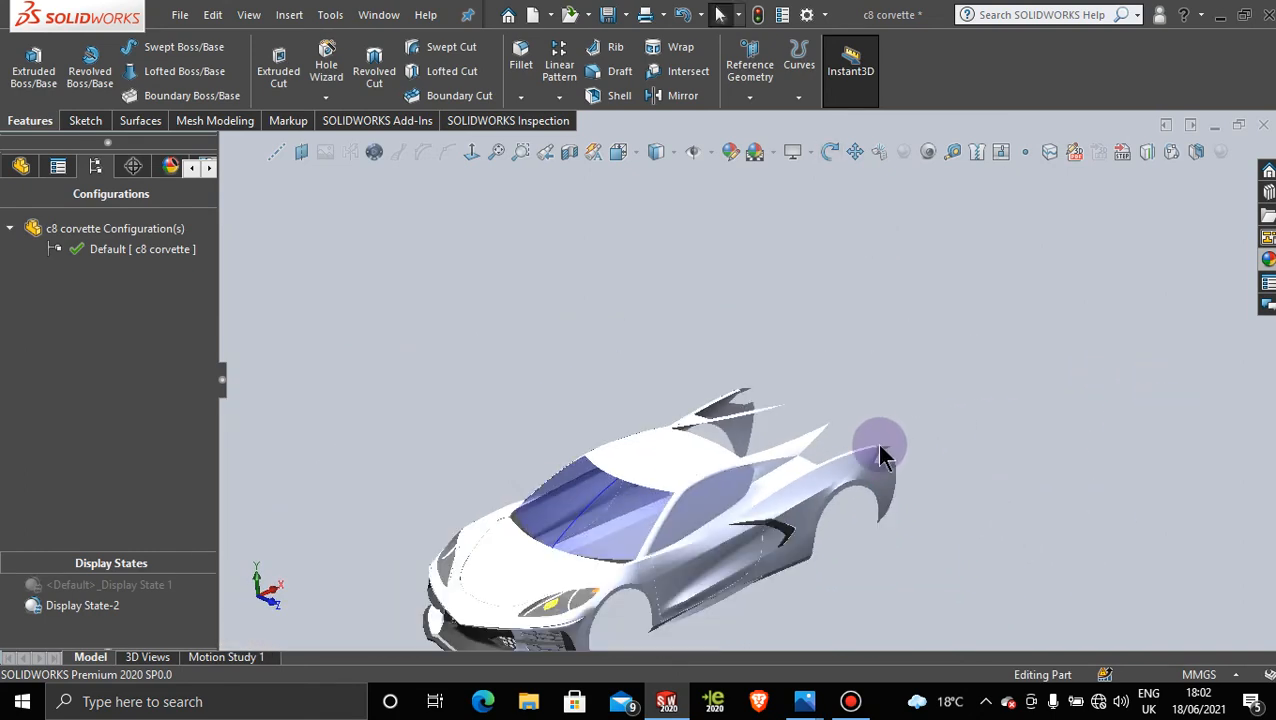
{"action": "scroll", "coordinate": [715, 459], "scroll_direction": "down", "scroll_amount": 3}
{"action": "scroll", "coordinate": [735, 509], "scroll_direction": "up", "scroll_amount": 2}
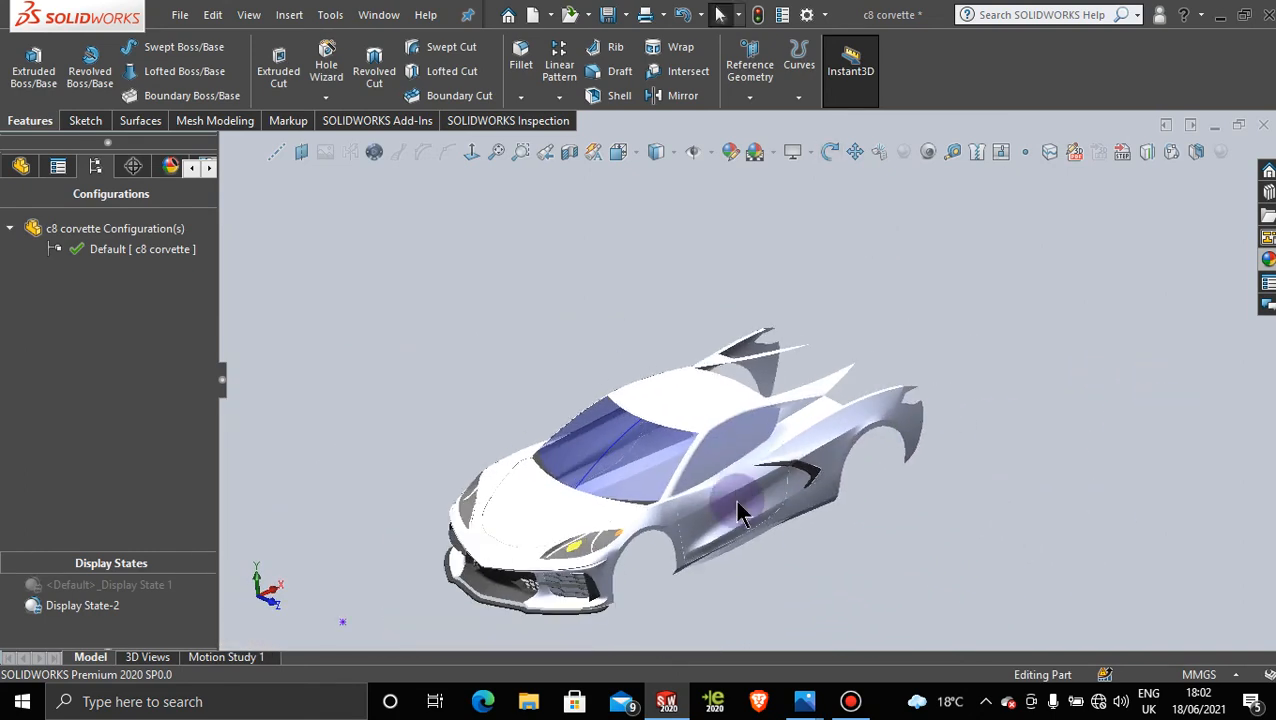
{"action": "middle_click_drag", "start_coordinate": [737, 509], "coordinate": [854, 441]}
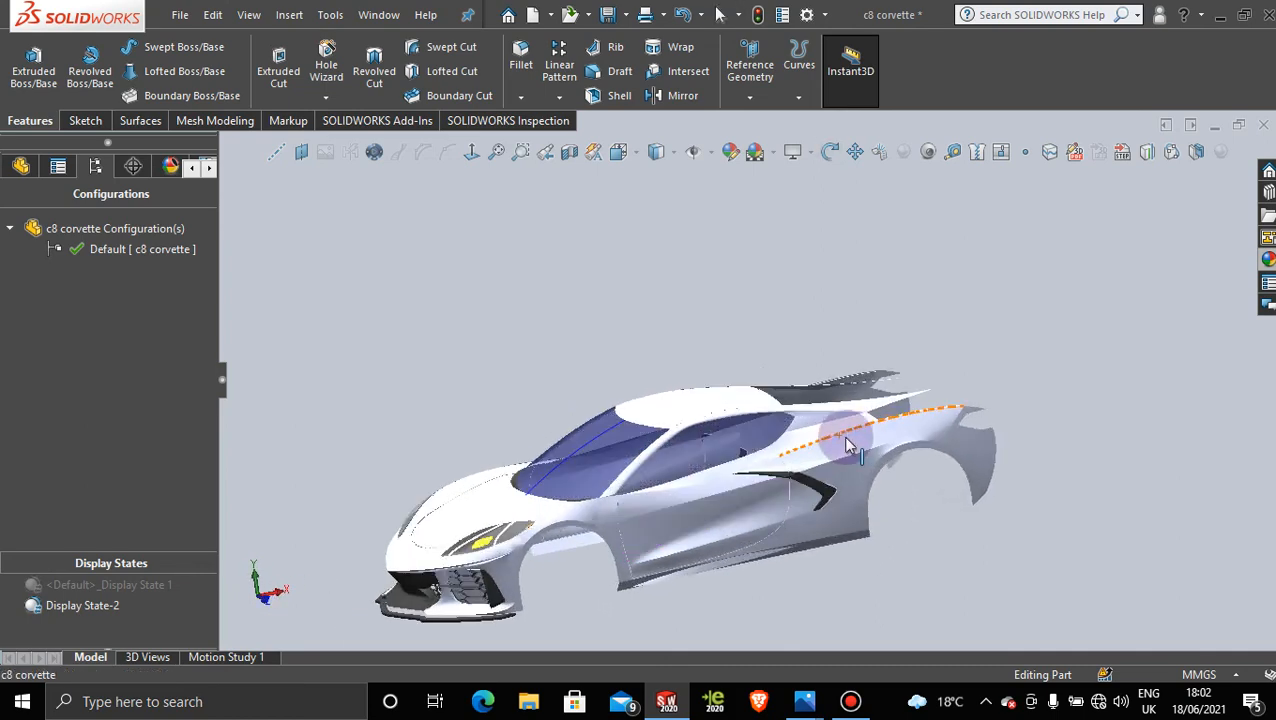
{"action": "scroll", "coordinate": [815, 285], "scroll_direction": "down", "scroll_amount": 3}
{"action": "scroll", "coordinate": [755, 455], "scroll_direction": "up", "scroll_amount": 2}
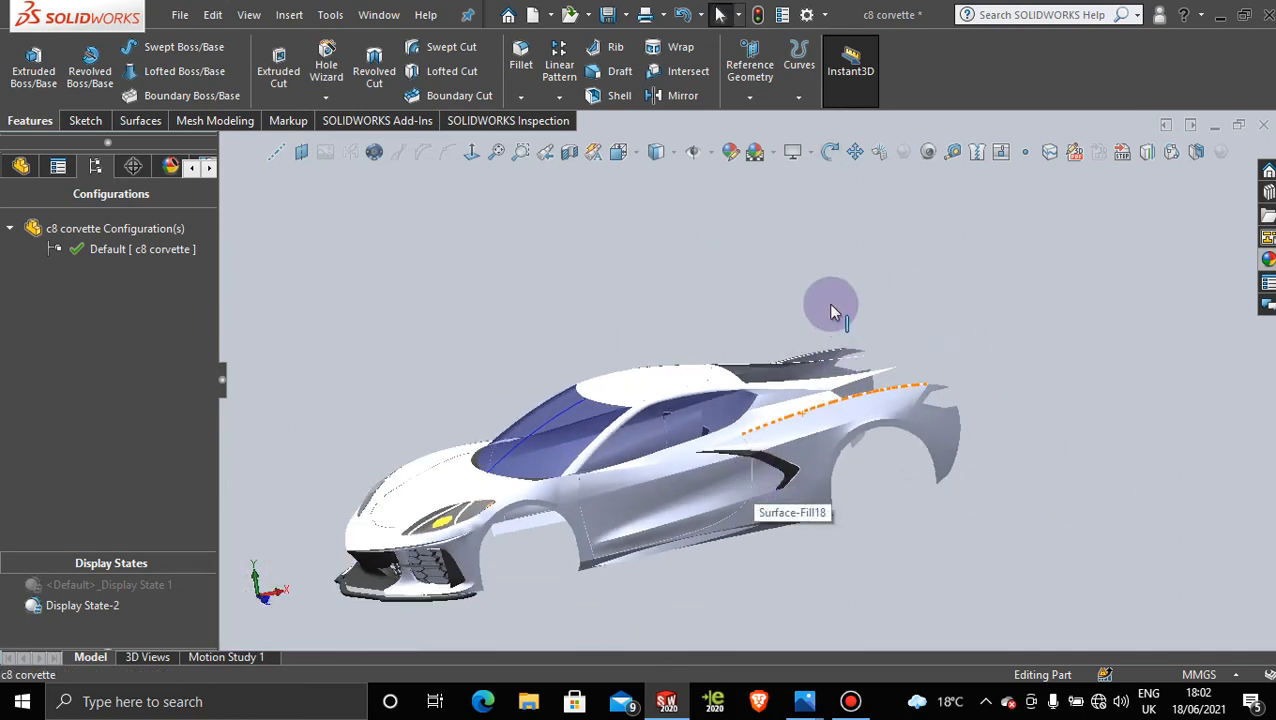
{"action": "middle_click_drag", "start_coordinate": [755, 433], "coordinate": [778, 474]}
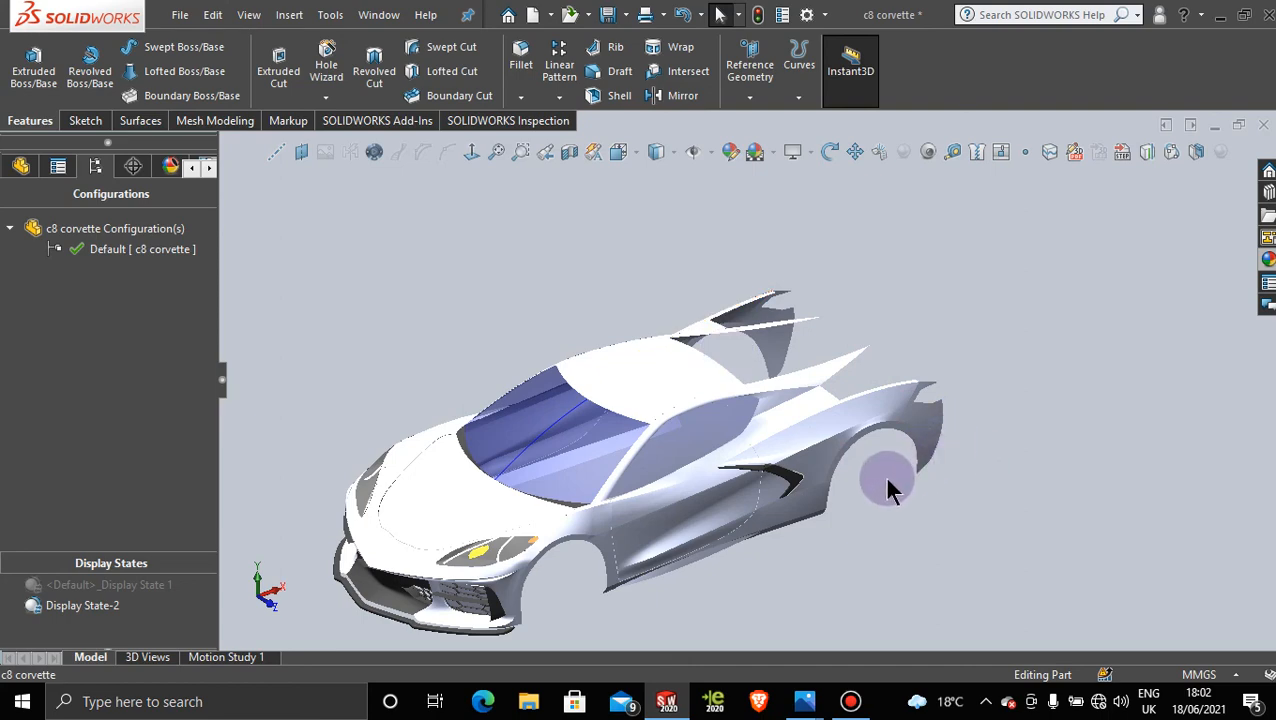
{"action": "left_click", "coordinate": [850, 701]}
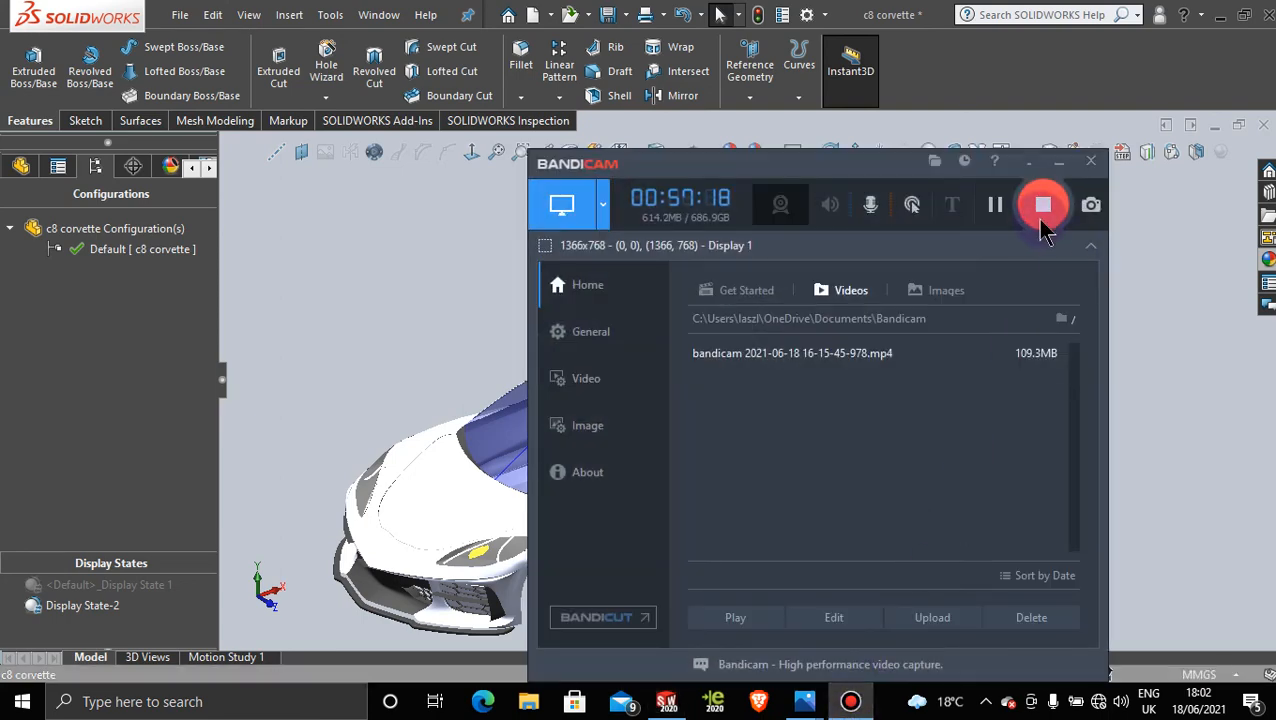